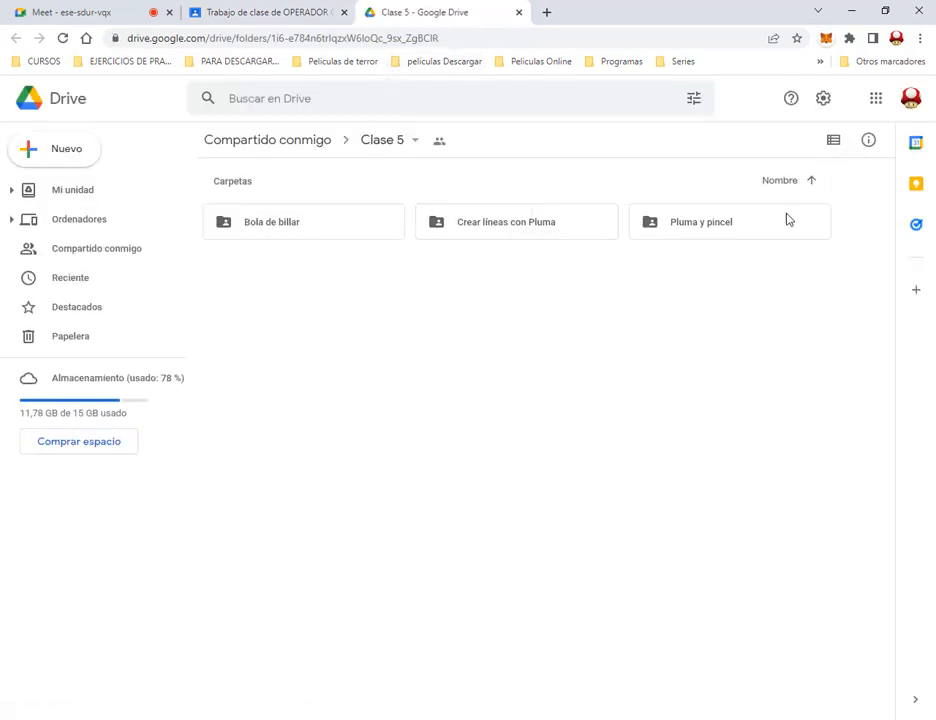
Open the Bola de billar folder and preview Bola de billar.pdf and the colour values in Bola de billar.txt.
{"action": "double_click", "coordinate": [320, 218]}
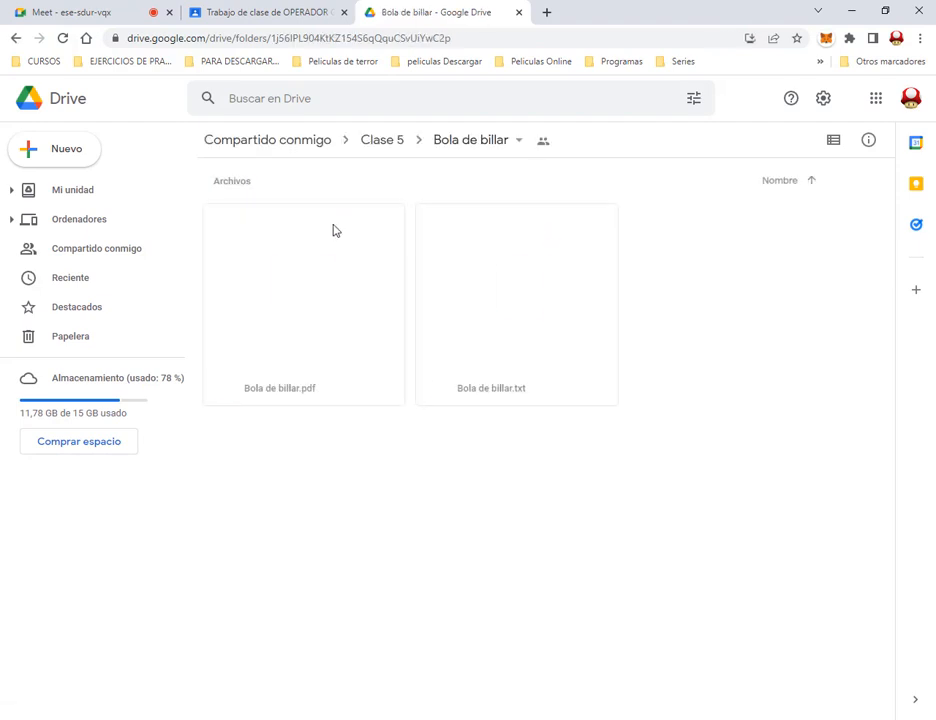
{"action": "left_click", "coordinate": [336, 294]}
{"action": "double_click", "coordinate": [340, 292]}
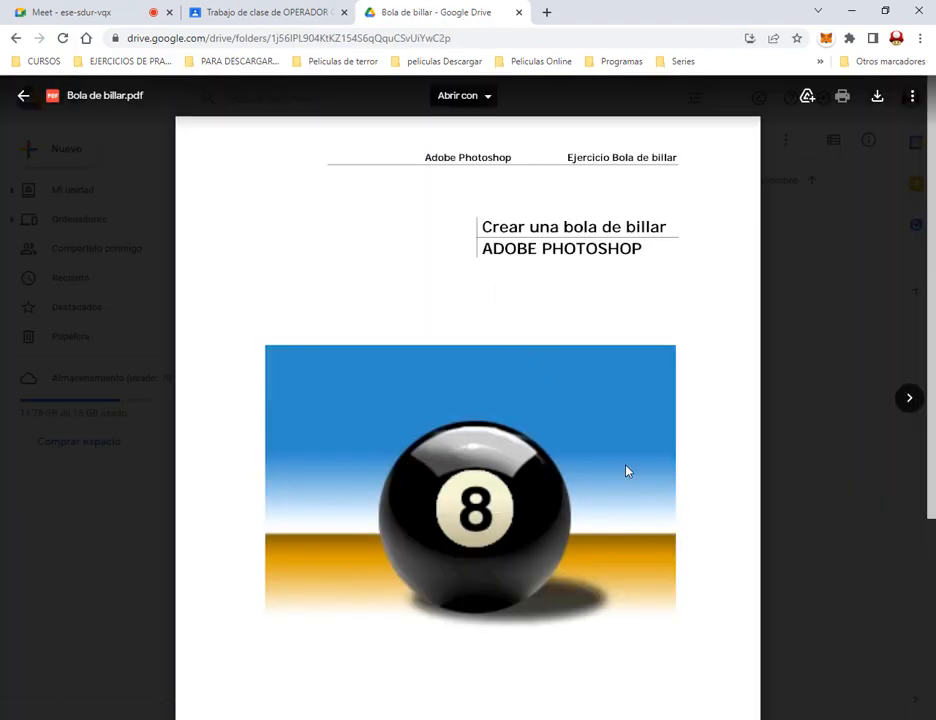
{"action": "scroll", "coordinate": [600, 415], "scroll_direction": "down", "scroll_amount": 2}
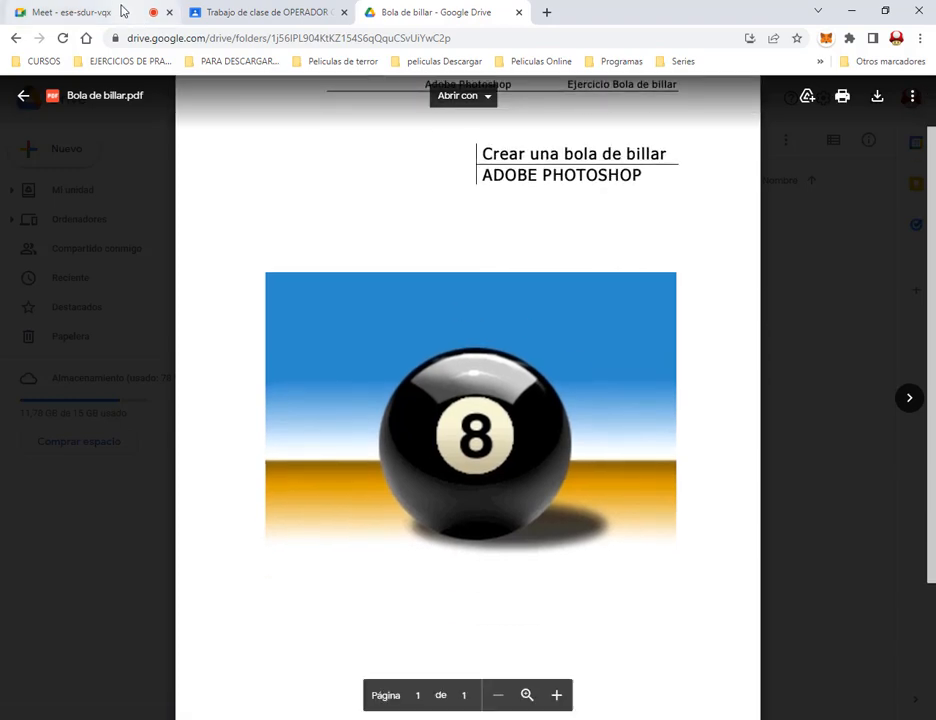
{"action": "left_click", "coordinate": [121, 11]}
{"action": "left_click", "coordinate": [429, 6]}
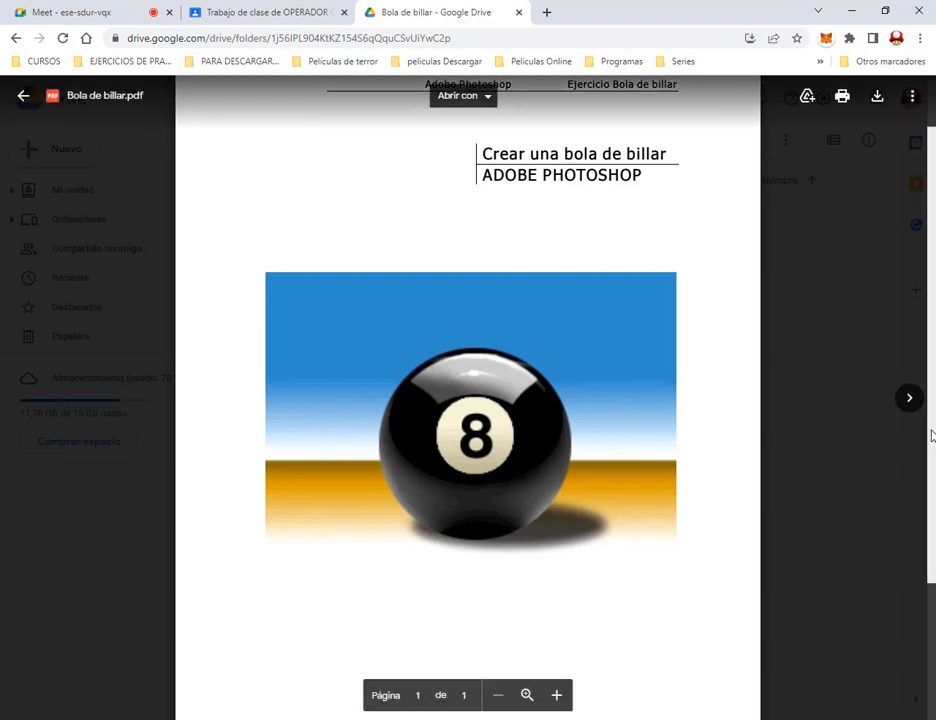
{"action": "left_click", "coordinate": [844, 437]}
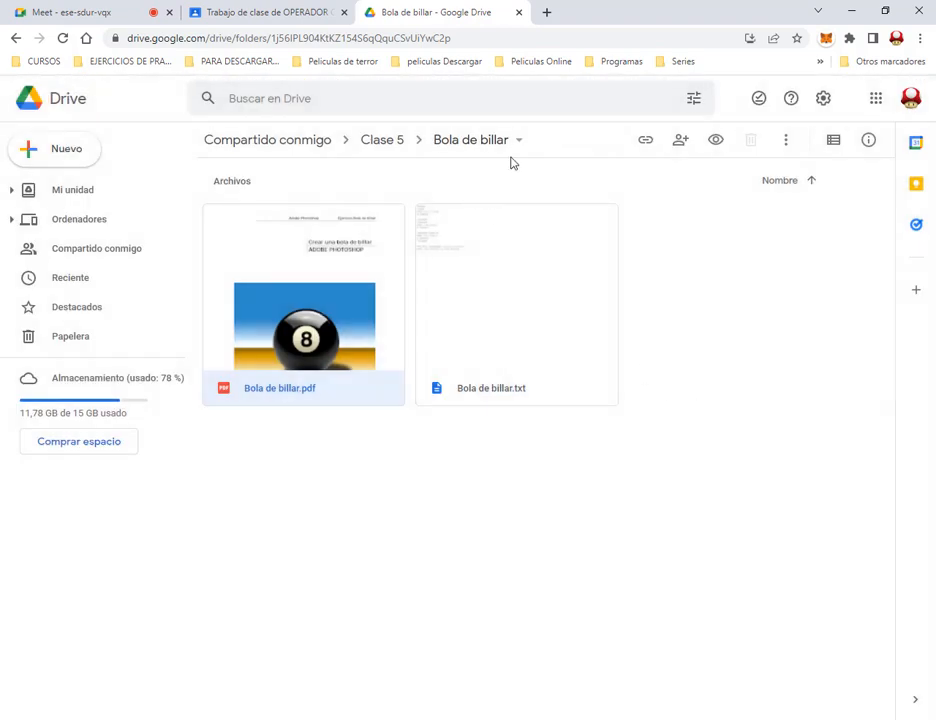
{"action": "double_click", "coordinate": [491, 272]}
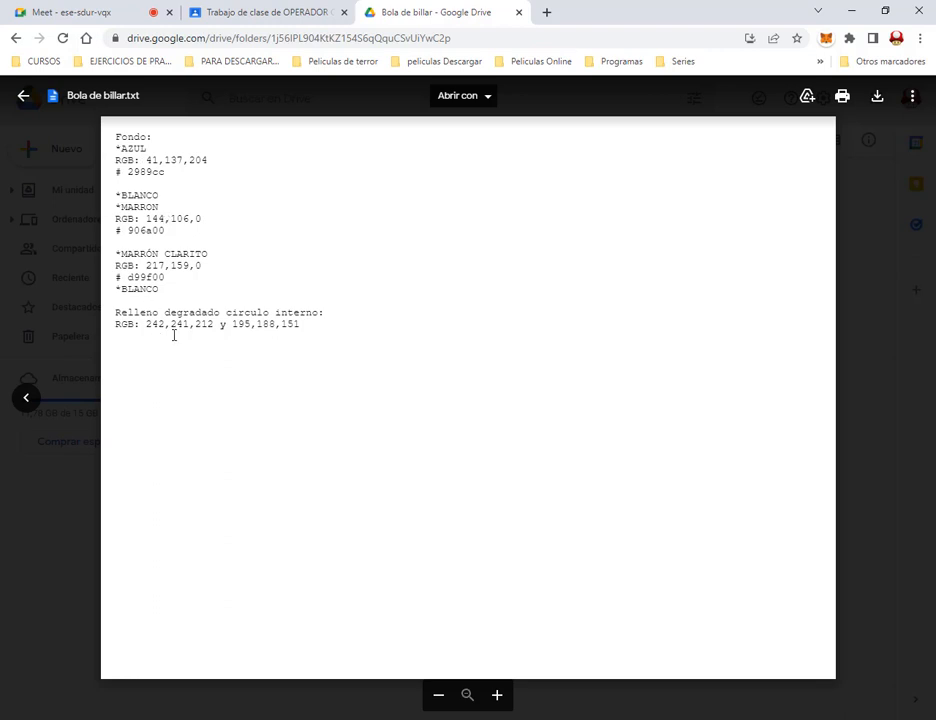
{"action": "left_click", "coordinate": [840, 244]}
Download Bola de billar.pdf and Bola de billar.txt, and dismiss the downloads bar from the Meet call page.
{"action": "right_click", "coordinate": [367, 316]}
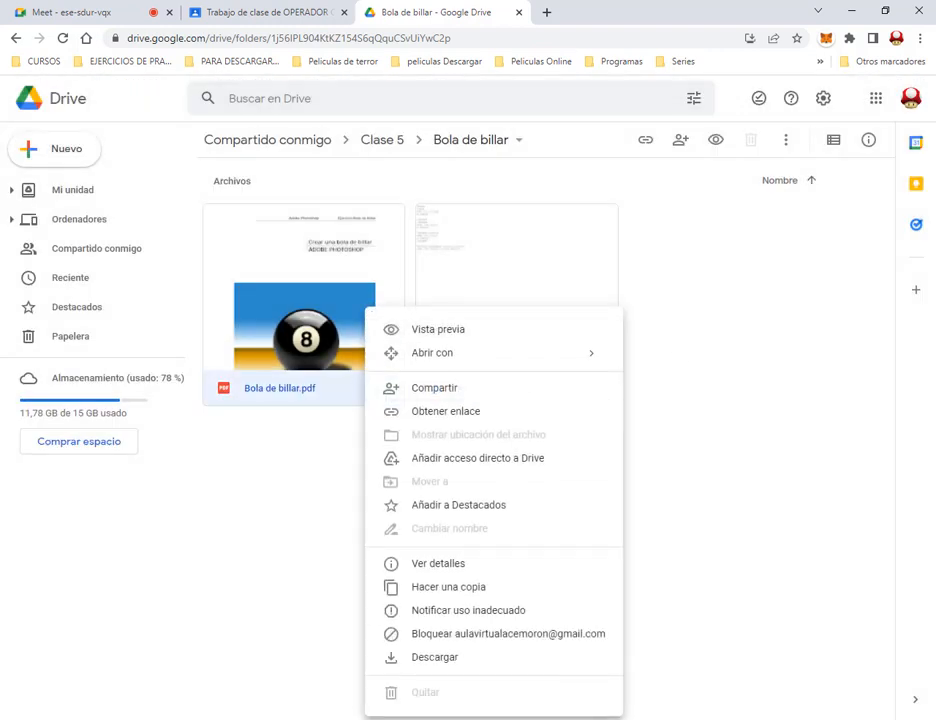
{"action": "left_click", "coordinate": [441, 662]}
{"action": "right_click", "coordinate": [484, 321]}
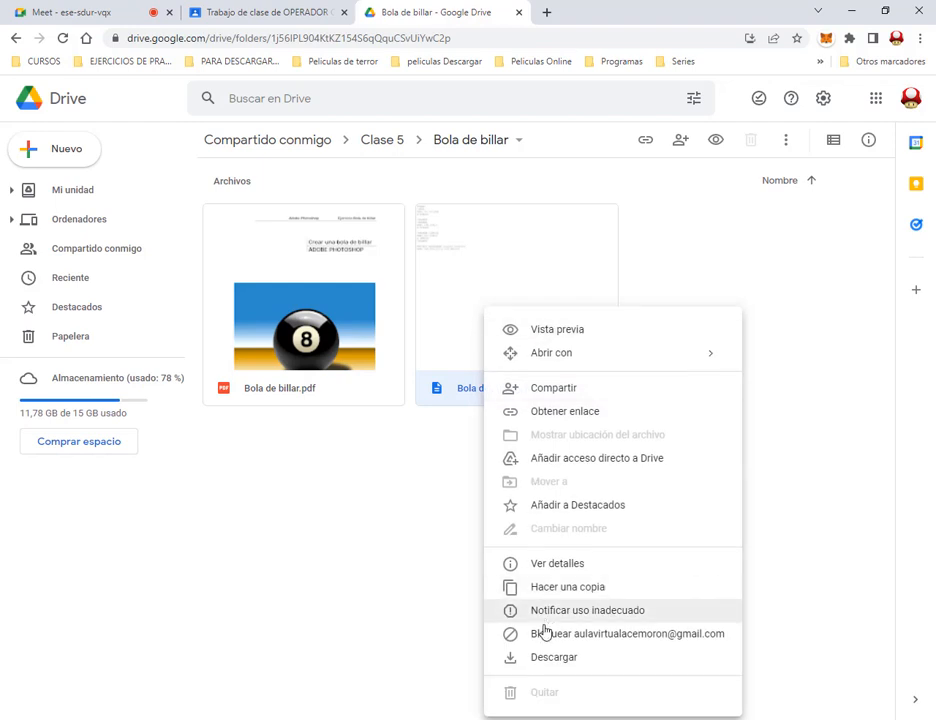
{"action": "left_click", "coordinate": [556, 624]}
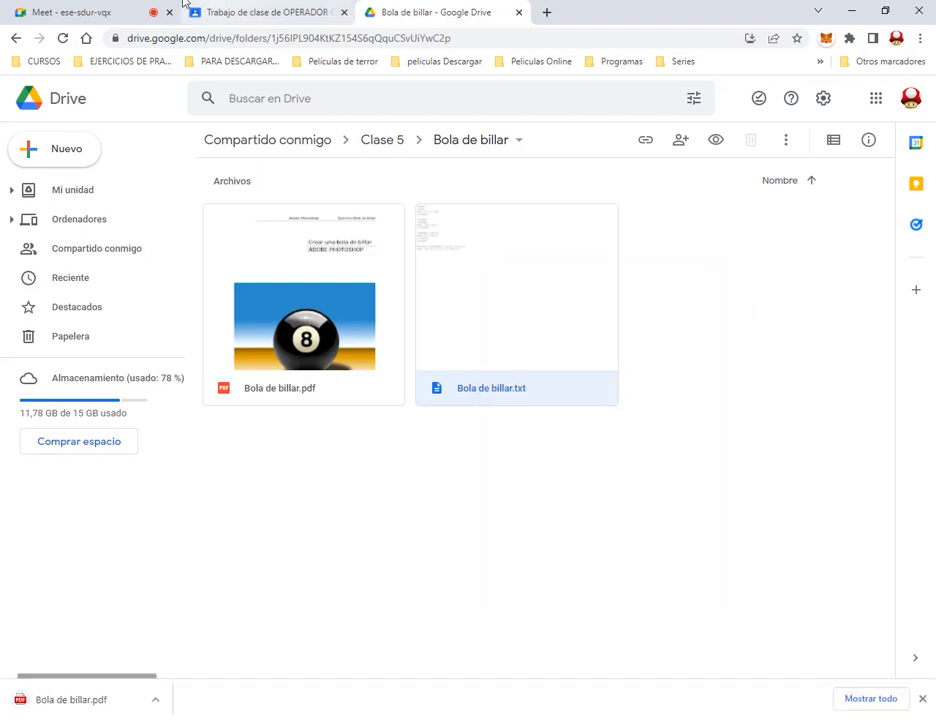
{"action": "left_click", "coordinate": [108, 11]}
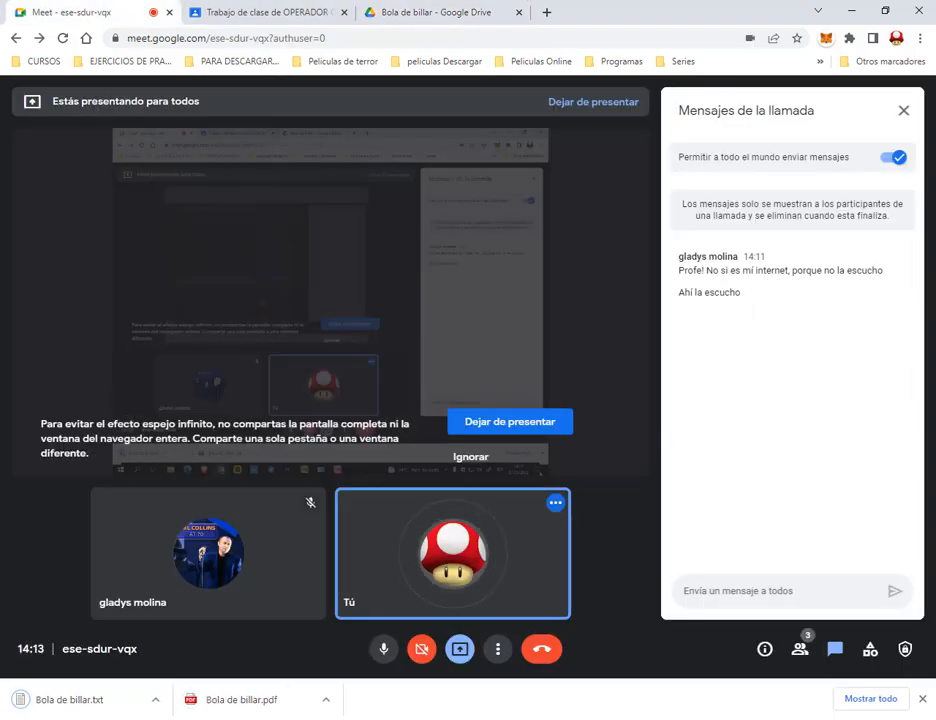
{"action": "left_click", "coordinate": [922, 698]}
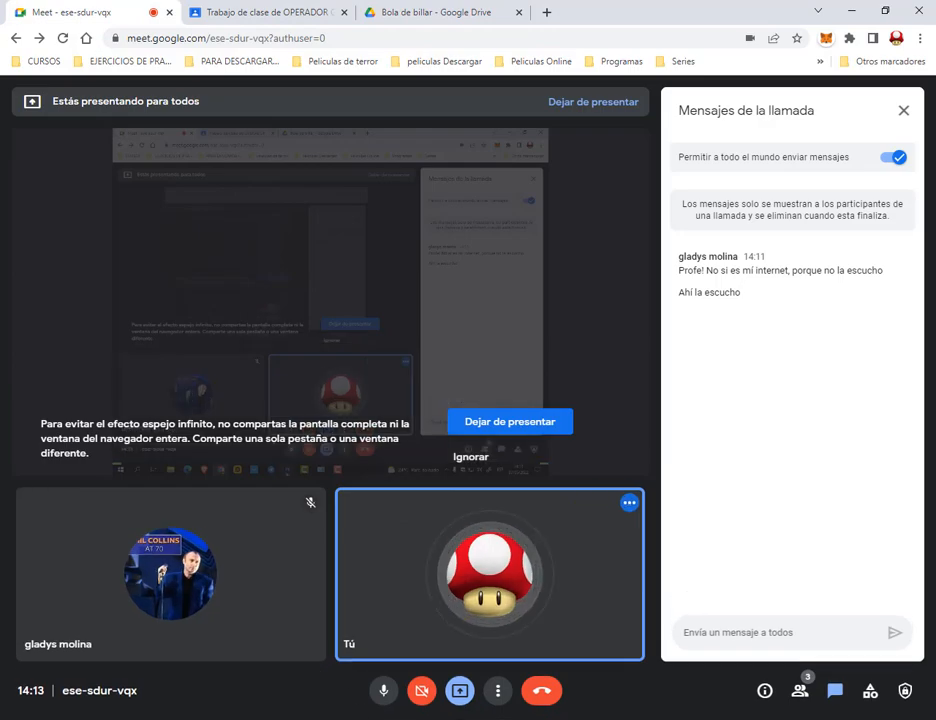
Switch to Photoshop and start a new document.
{"action": "left_click", "coordinate": [340, 719]}
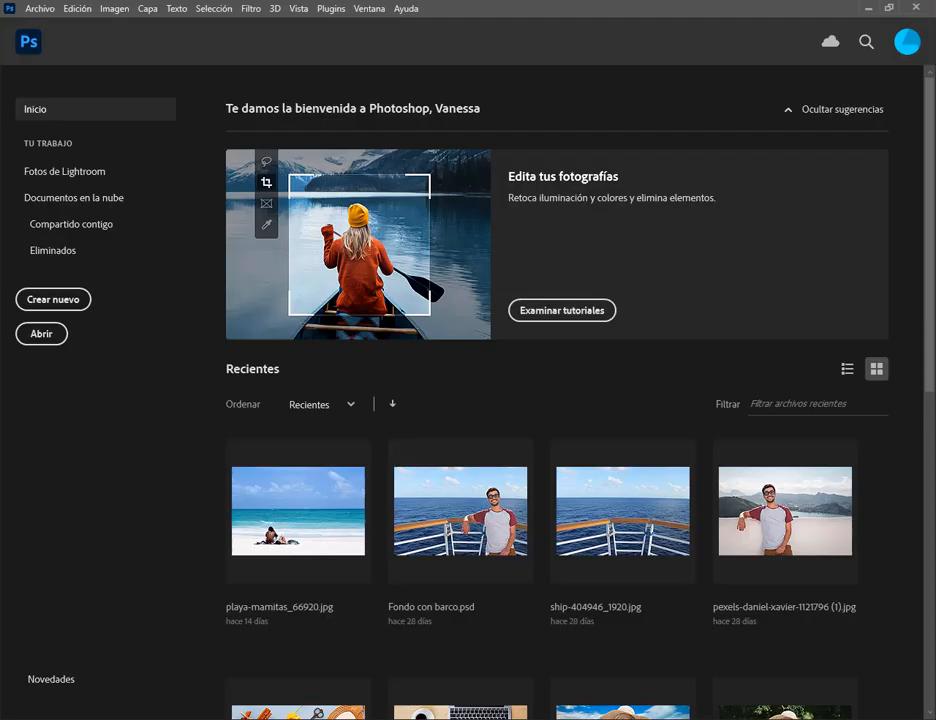
{"action": "left_click", "coordinate": [66, 302]}
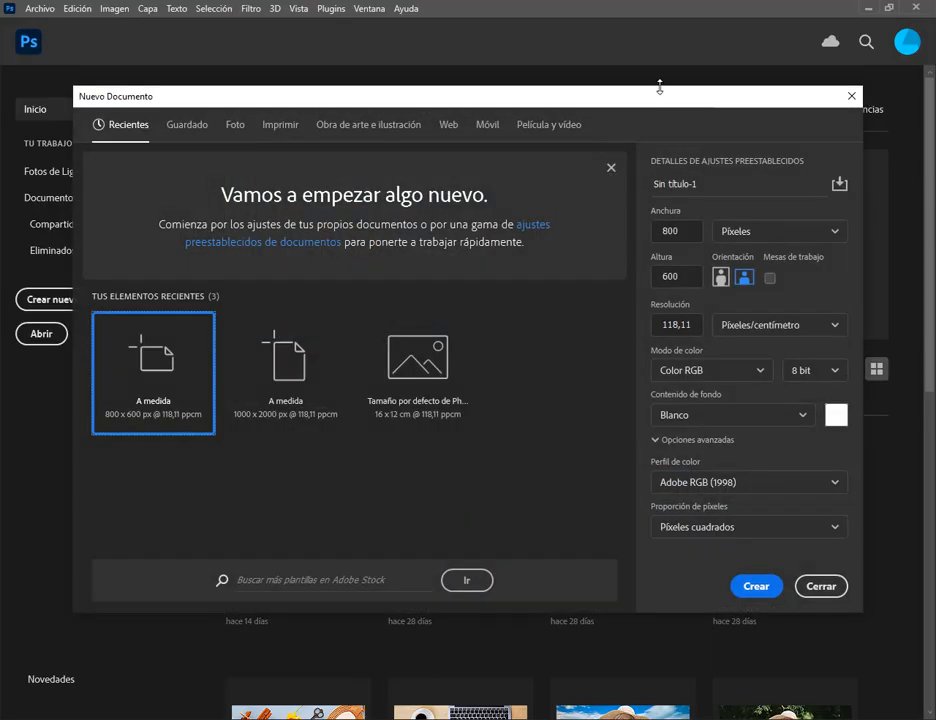
{"action": "left_click_drag", "start_coordinate": [659, 99], "coordinate": [627, 78]}
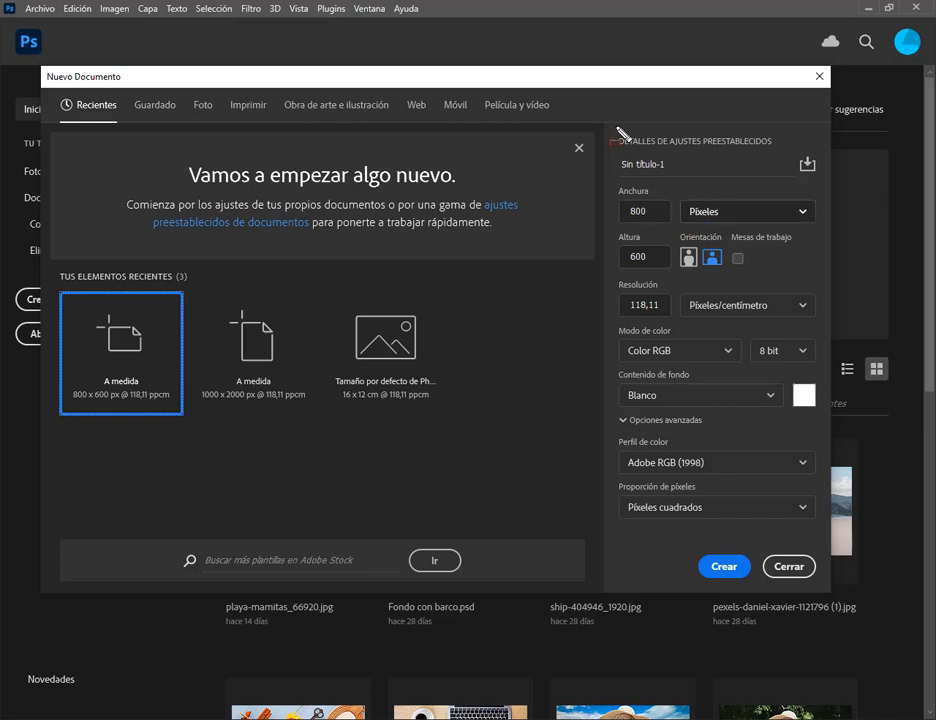
{"action": "mouse_move", "coordinate": [618, 133]}
{"action": "left_mouse_down"}
{"action": "mouse_move", "coordinate": [840, 386]}
{"action": "mouse_move", "coordinate": [835, 521]}
{"action": "left_mouse_up"}
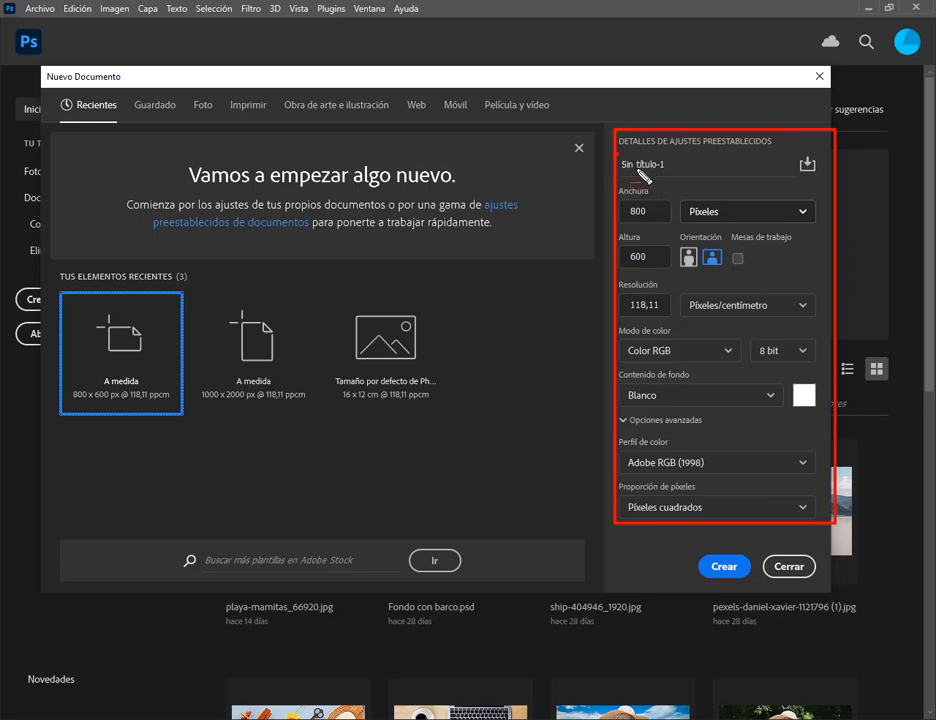
{"action": "left_click_drag", "start_coordinate": [615, 152], "coordinate": [682, 174]}
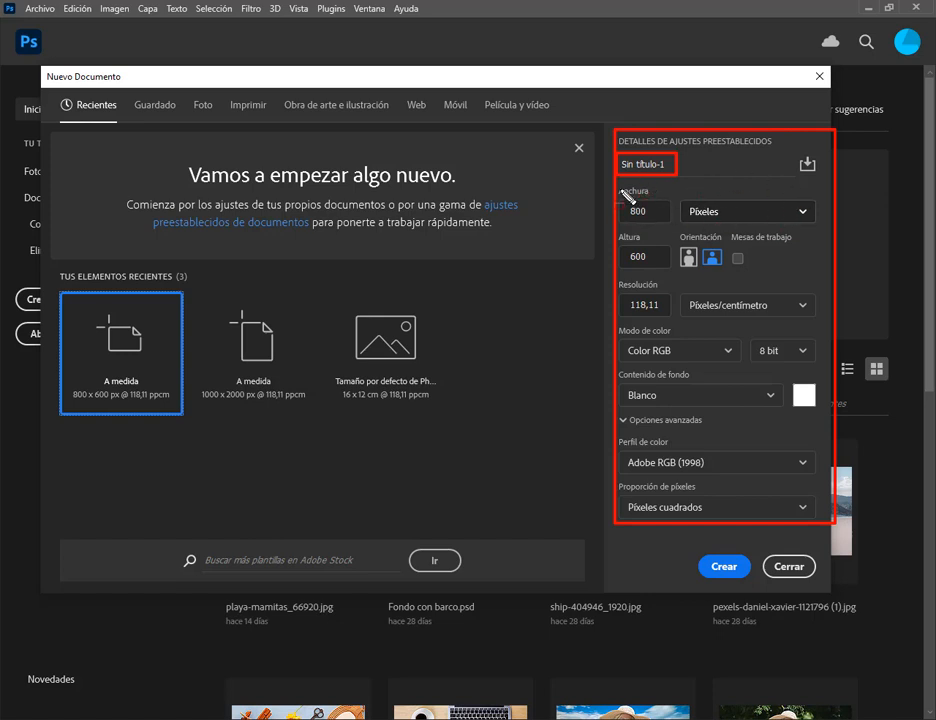
{"action": "left_click_drag", "start_coordinate": [616, 184], "coordinate": [682, 274]}
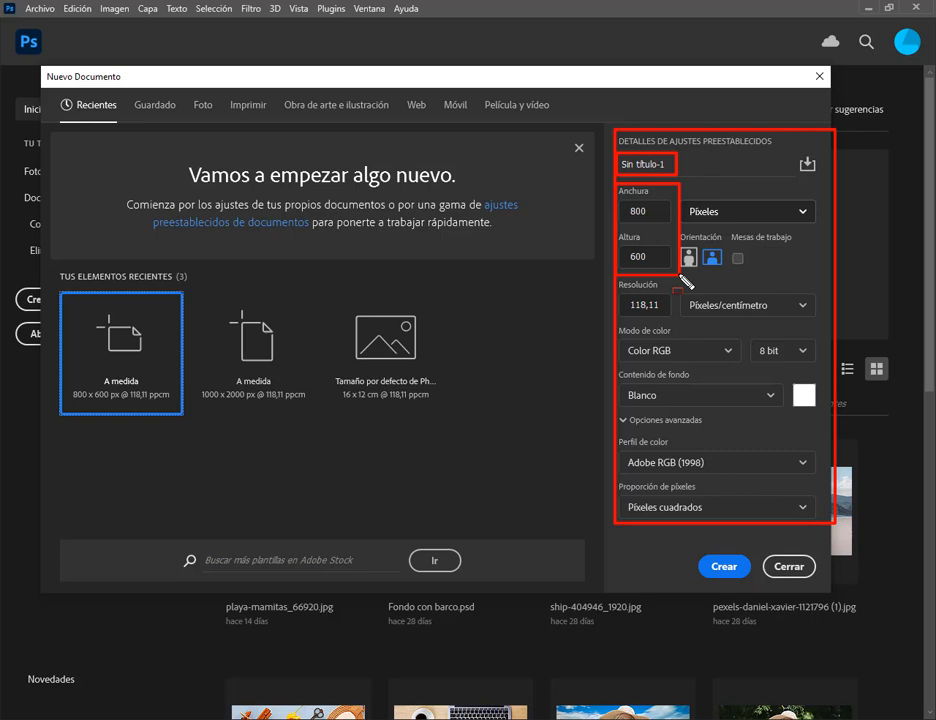
{"action": "left_click_drag", "start_coordinate": [788, 148], "coordinate": [826, 183]}
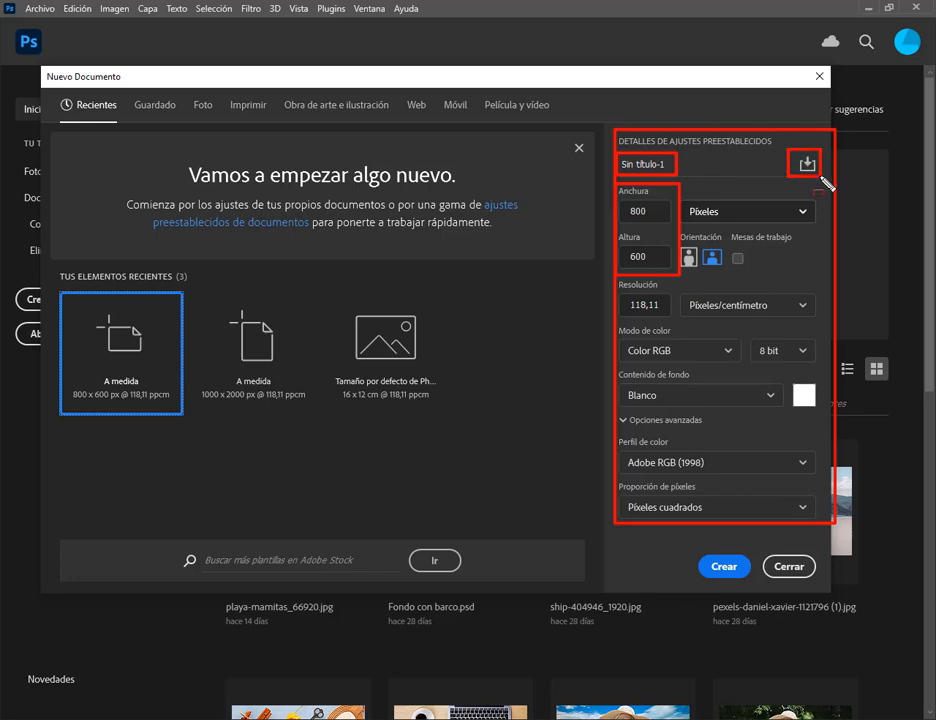
{"action": "key", "text": "Escape"}
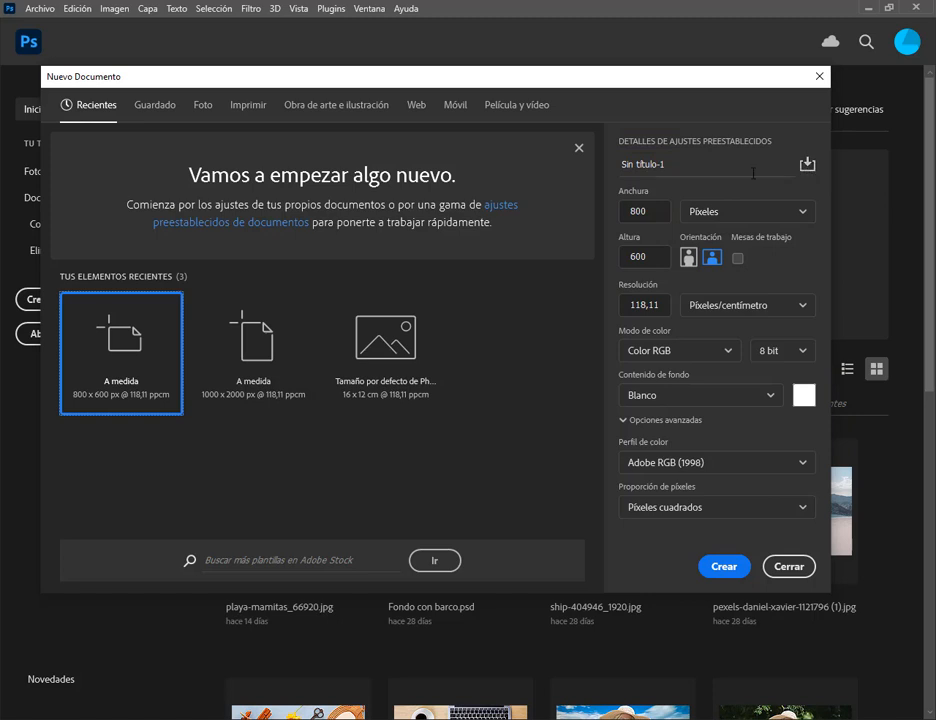
Set the new document's width to 800 pixels.
{"action": "left_click_drag", "start_coordinate": [677, 167], "coordinate": [614, 164]}
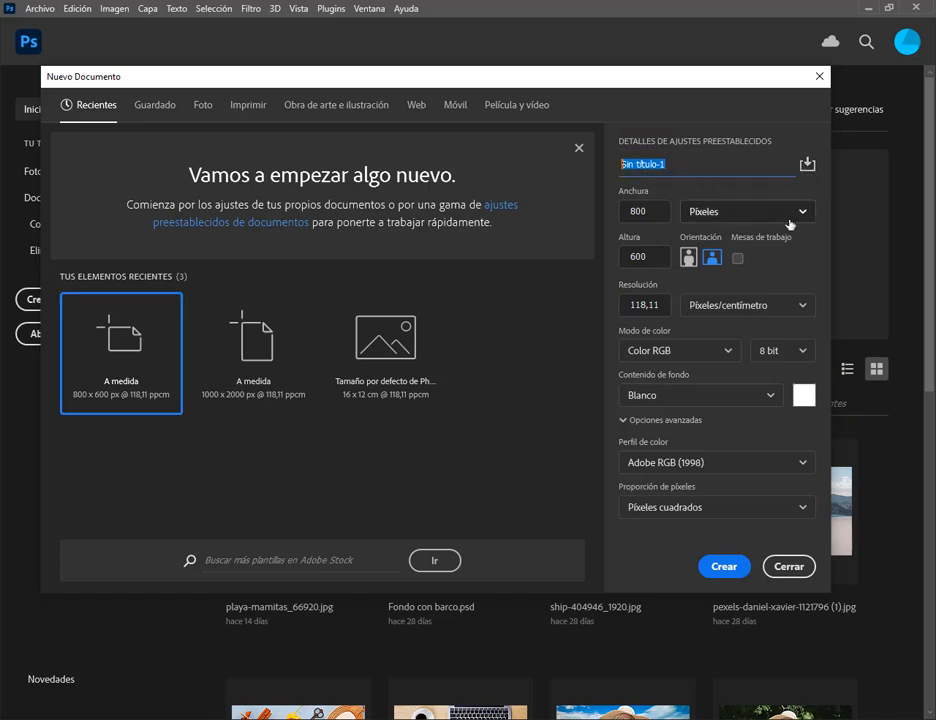
{"action": "left_click", "coordinate": [685, 190]}
{"action": "left_click", "coordinate": [650, 212]}
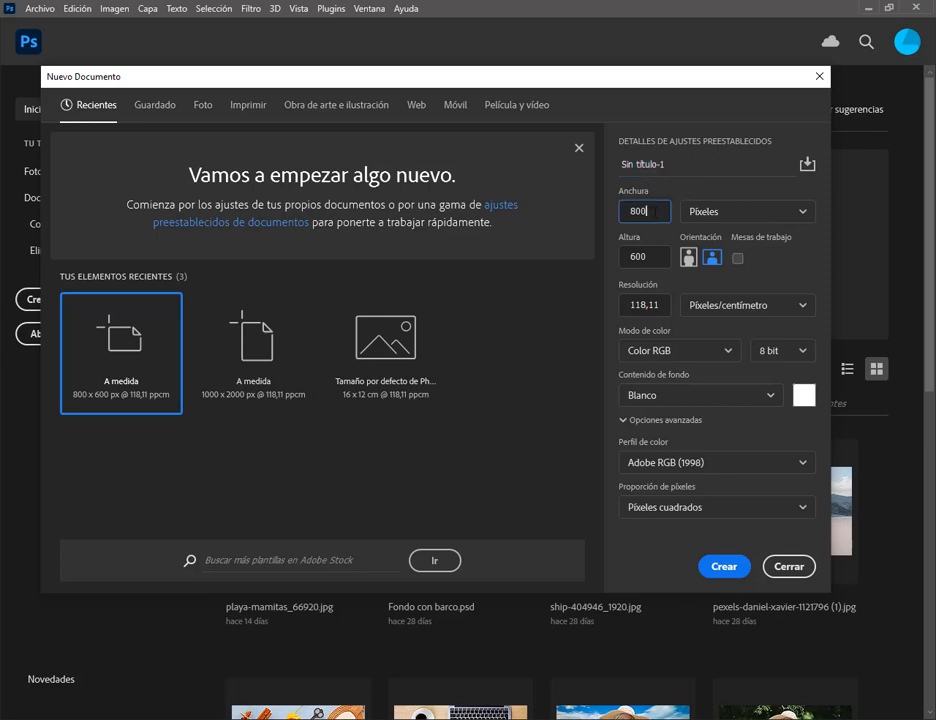
{"action": "left_click_drag", "start_coordinate": [650, 212], "coordinate": [618, 216]}
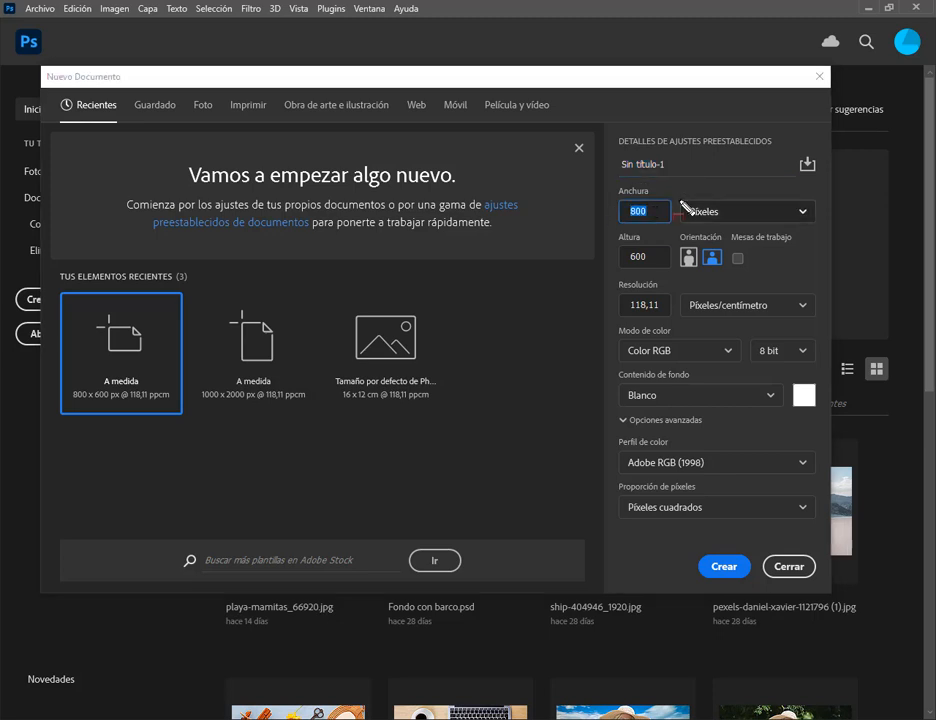
{"action": "type", "text": "800"}
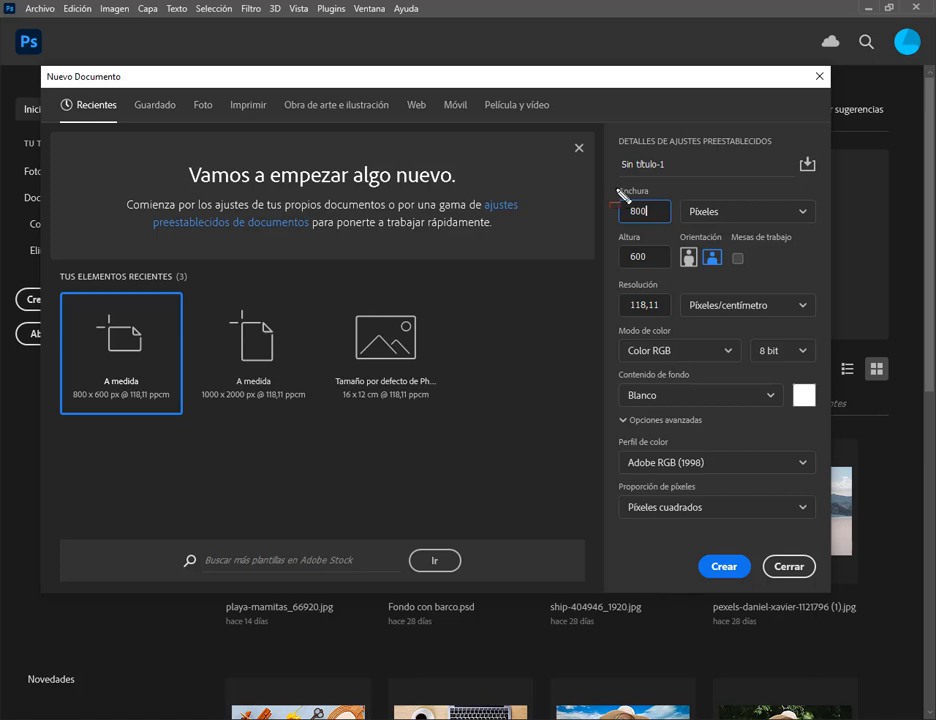
{"action": "mouse_move", "coordinate": [613, 186]}
{"action": "left_mouse_down"}
{"action": "mouse_move", "coordinate": [660, 236]}
{"action": "mouse_move", "coordinate": [680, 277]}
{"action": "left_mouse_up"}
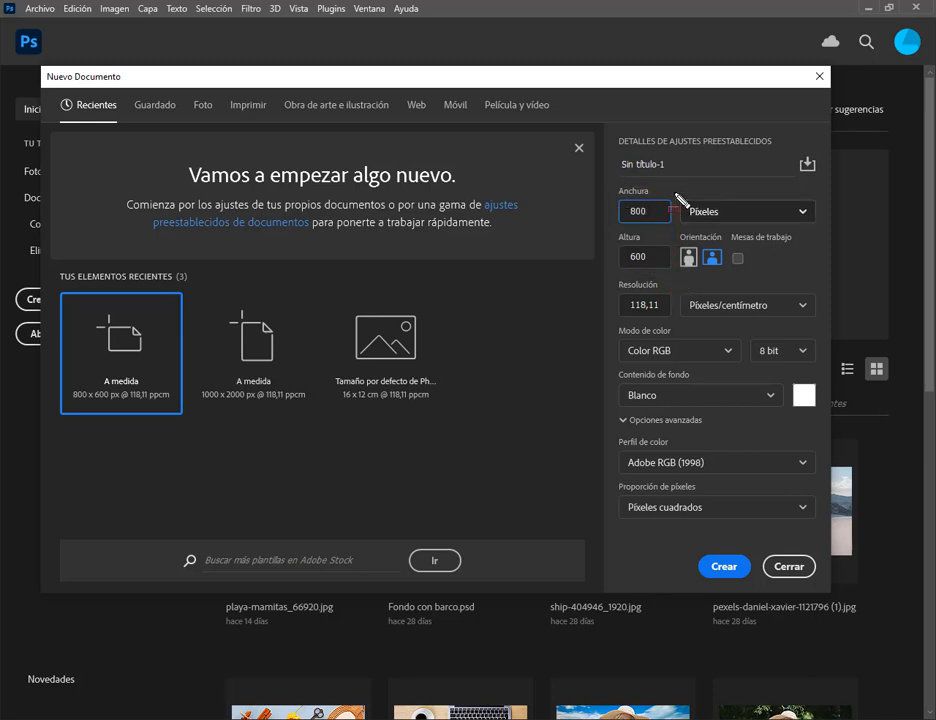
{"action": "left_click_drag", "start_coordinate": [672, 193], "coordinate": [826, 228]}
{"action": "key", "text": "Escape"}
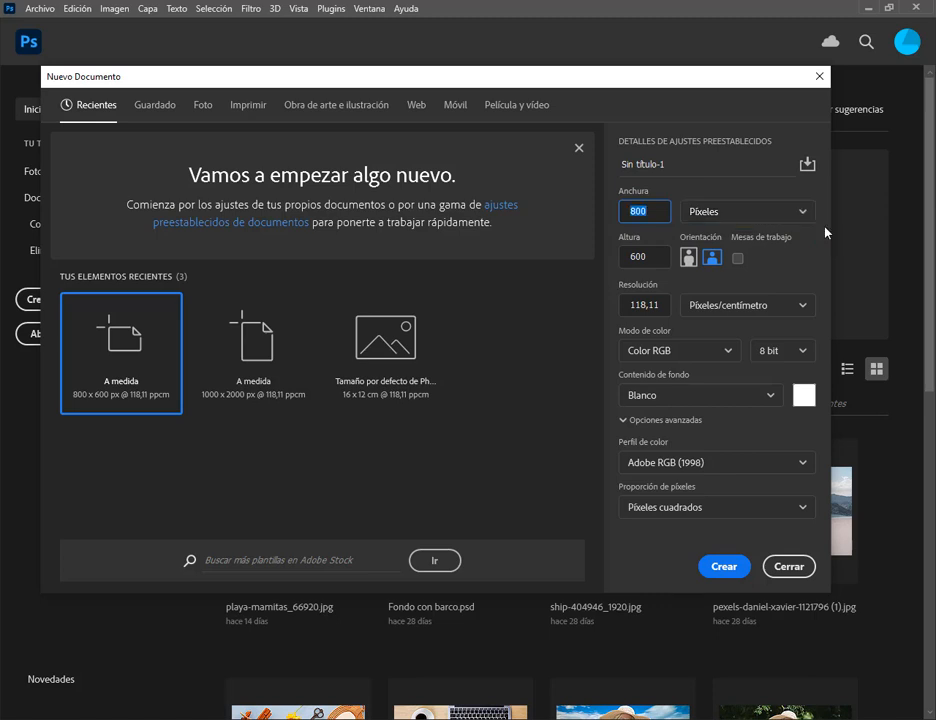
Change the document's size units to centimetres, enter a width of 800, and return the units to pixels.
{"action": "left_click", "coordinate": [805, 215]}
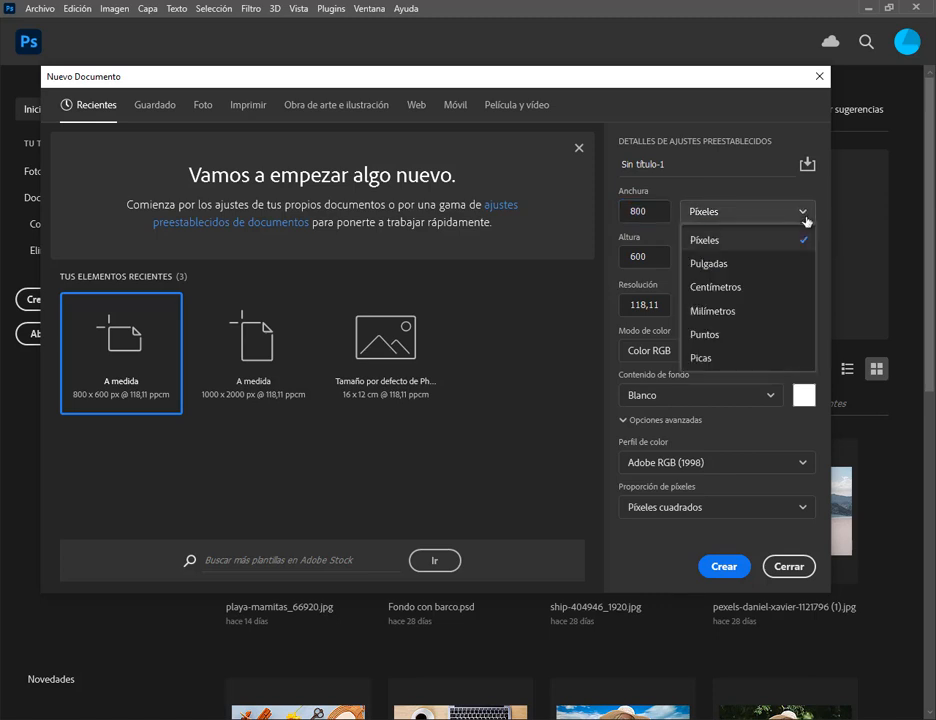
{"action": "left_click", "coordinate": [714, 287]}
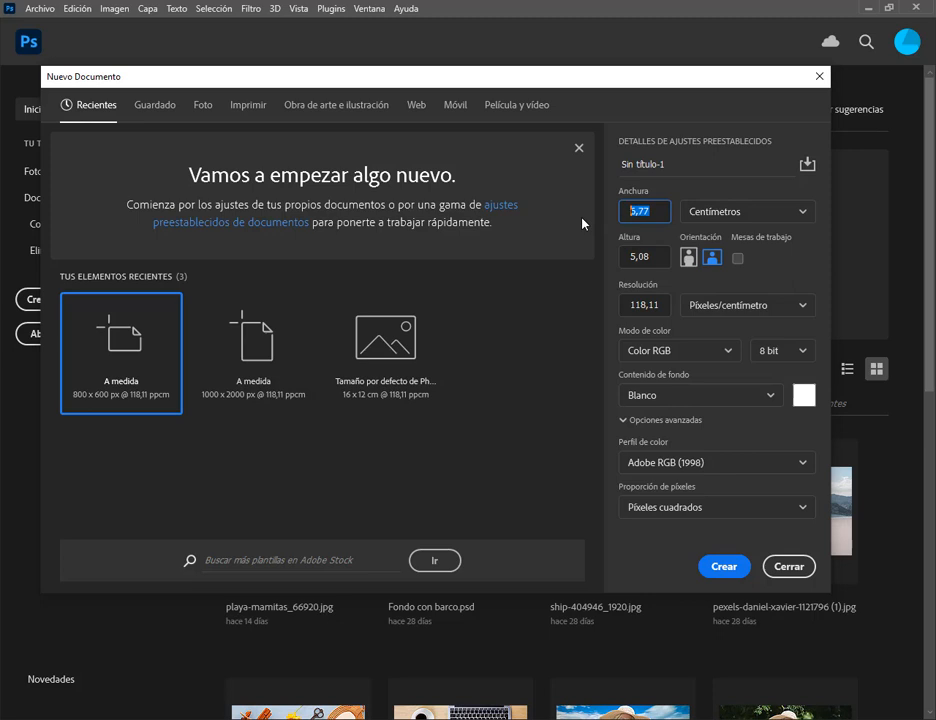
{"action": "type", "text": "800"}
{"action": "left_click", "coordinate": [744, 213]}
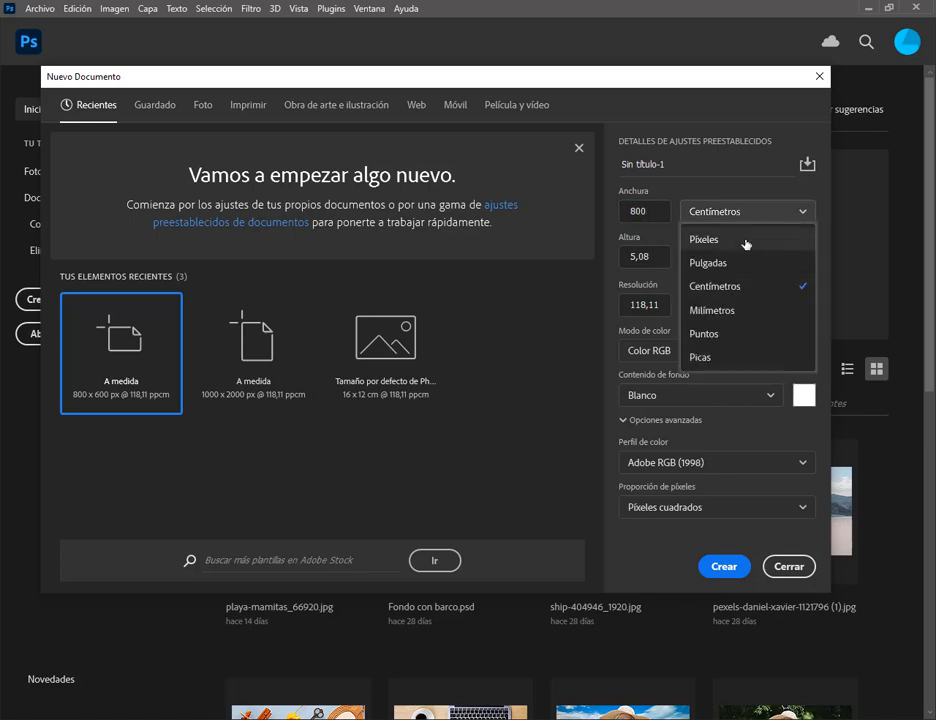
{"action": "left_click", "coordinate": [744, 240]}
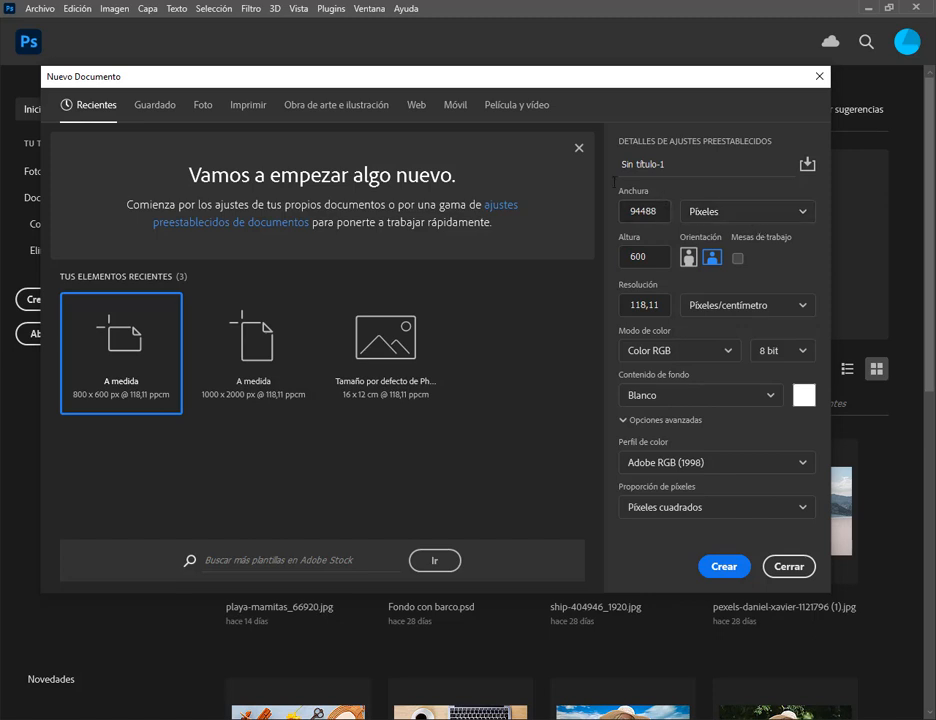
{"action": "mouse_move", "coordinate": [613, 182]}
{"action": "left_mouse_down"}
{"action": "mouse_move", "coordinate": [656, 271]}
{"action": "mouse_move", "coordinate": [674, 273]}
{"action": "left_mouse_up"}
{"action": "left_click_drag", "start_coordinate": [676, 189], "coordinate": [818, 232]}
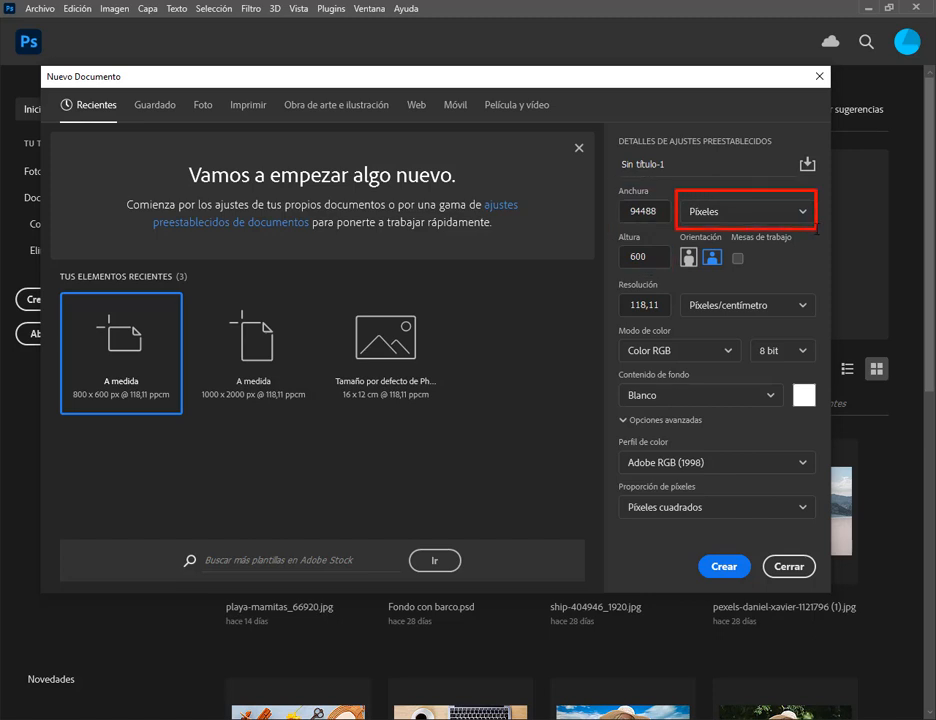
{"action": "left_click", "coordinate": [802, 214]}
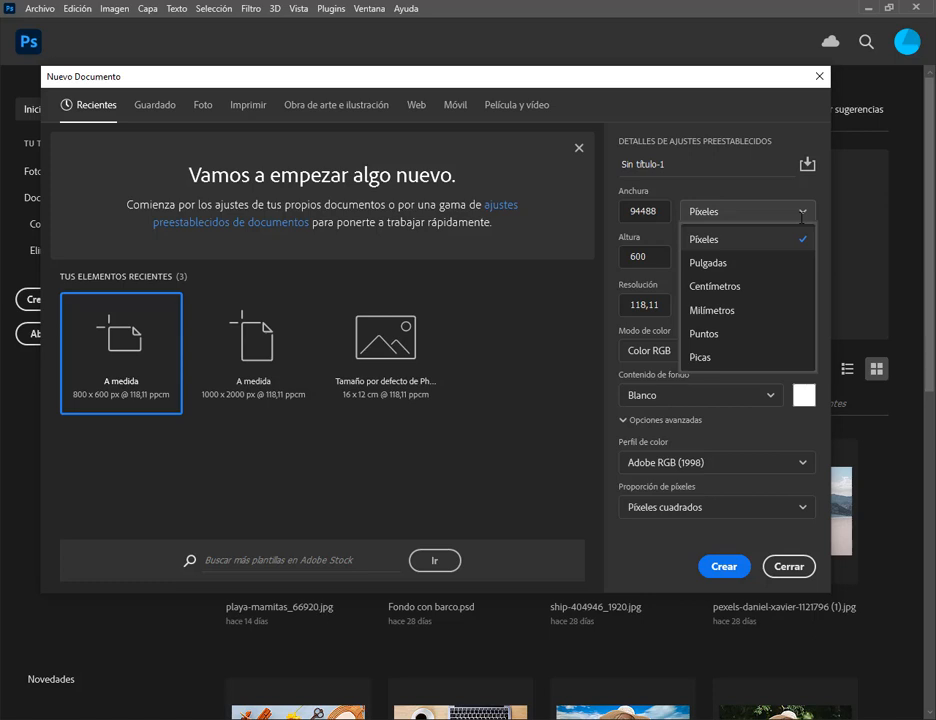
{"action": "left_click", "coordinate": [740, 242]}
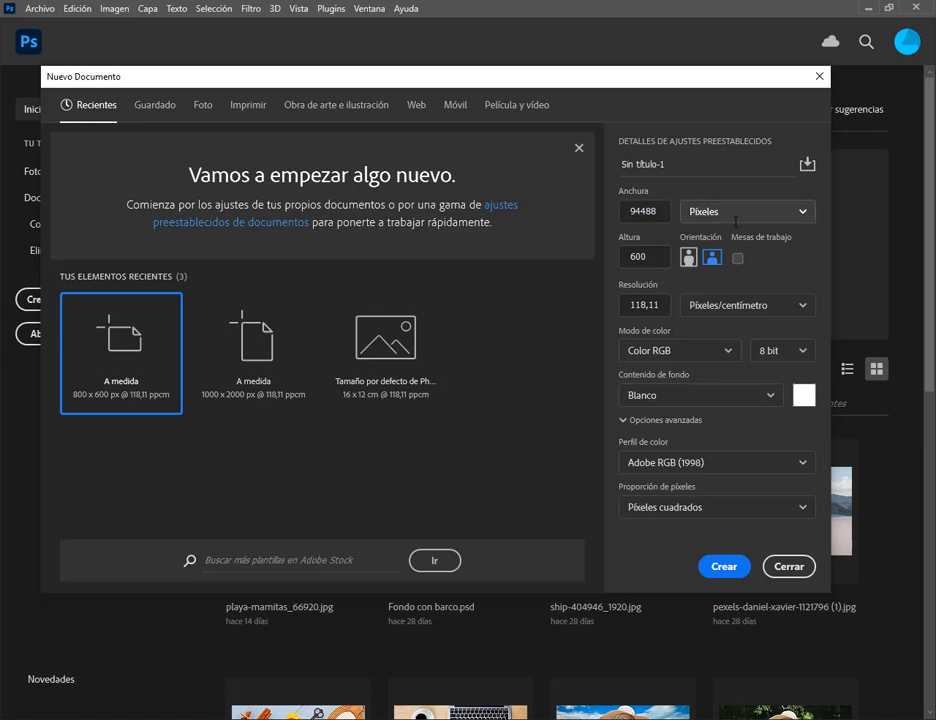
{"action": "left_click", "coordinate": [738, 212]}
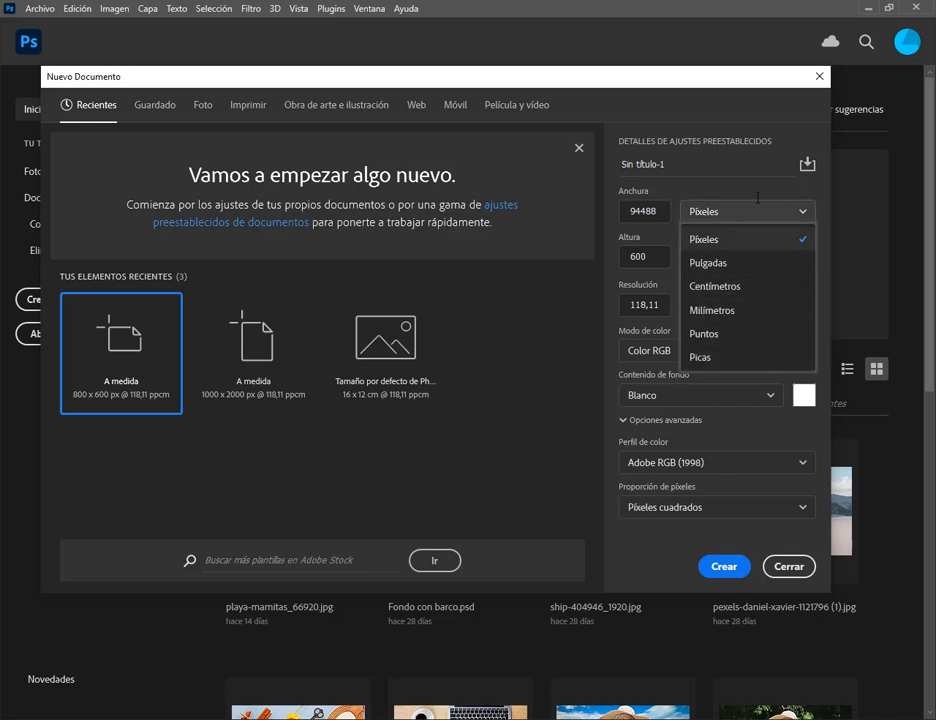
{"action": "left_click", "coordinate": [745, 240]}
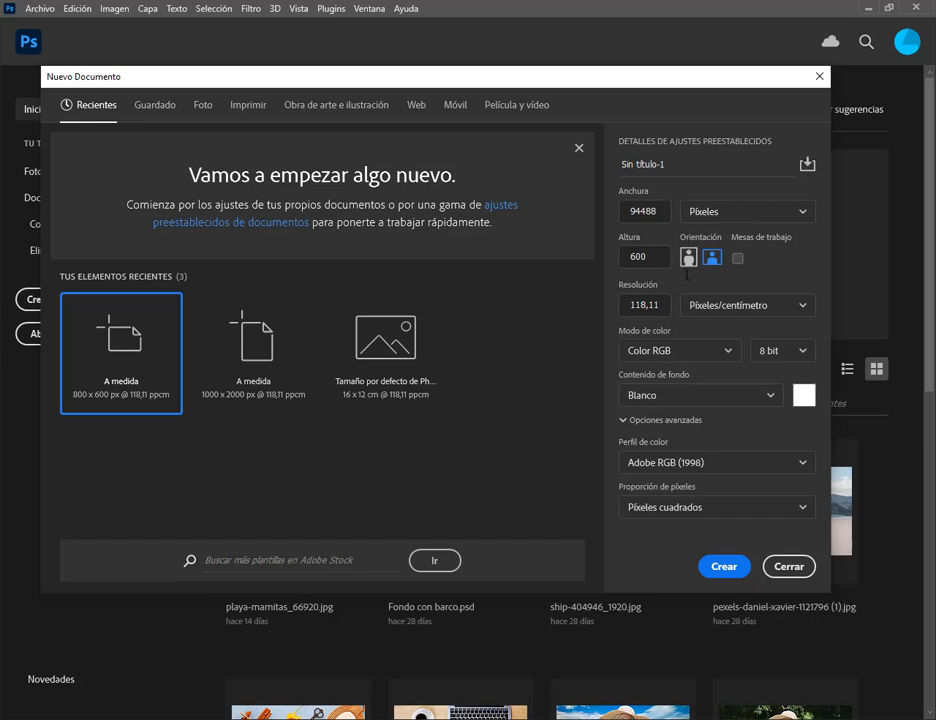
Set the new document's width to 1000 pixels.
{"action": "double_click", "coordinate": [657, 211]}
{"action": "type", "text": "1000"}
{"action": "key", "text": "Tab"}
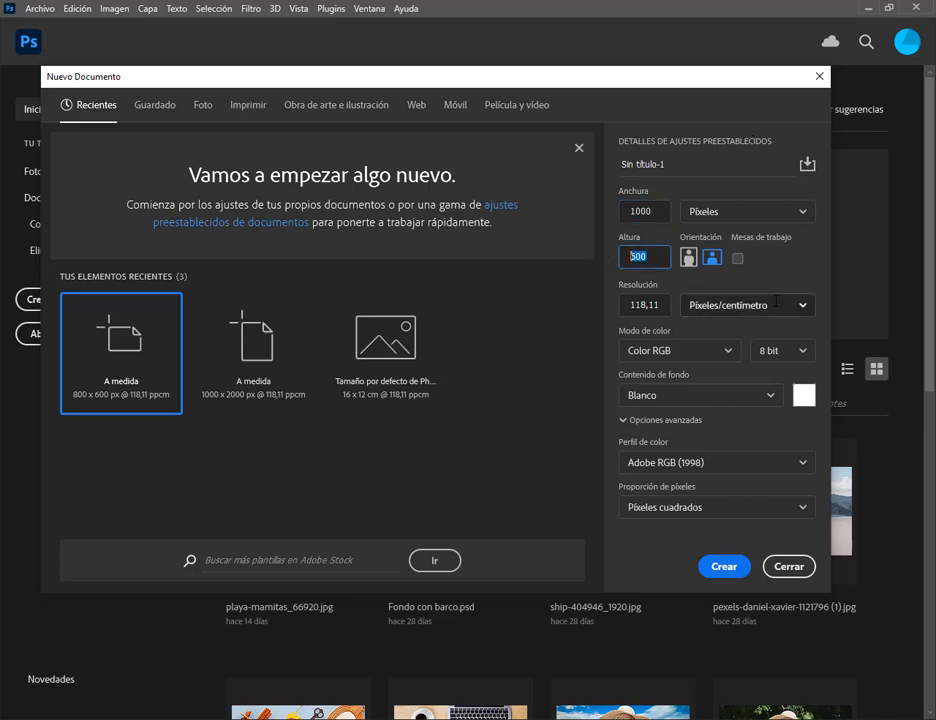
Set the new document's height to 750 pixels.
{"action": "type", "text": "750"}
{"action": "key", "text": "ctrl+2"}
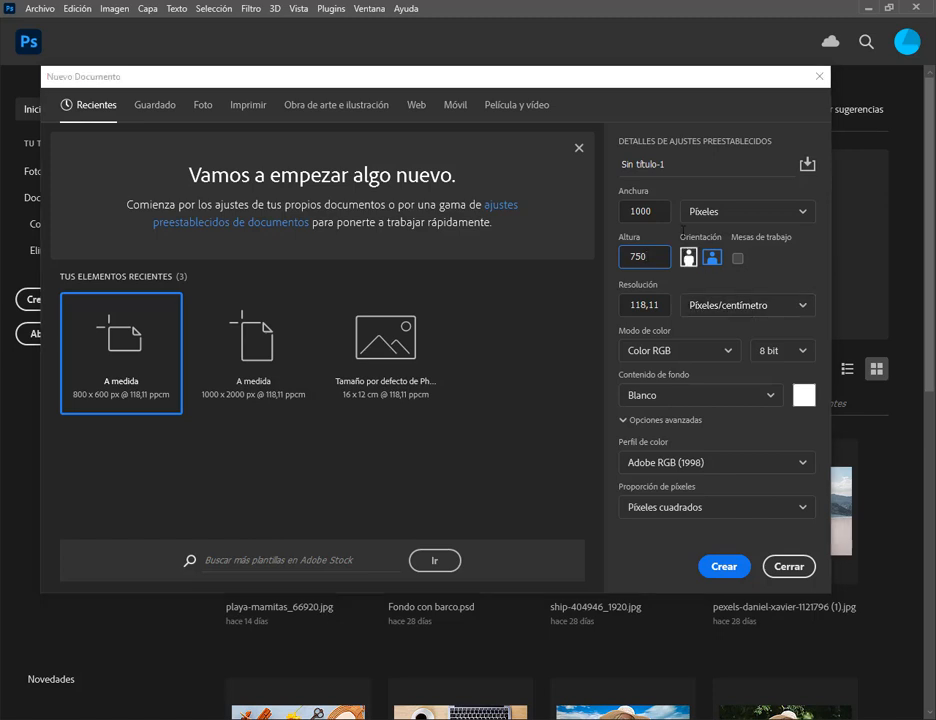
{"action": "left_click_drag", "start_coordinate": [673, 227], "coordinate": [726, 270]}
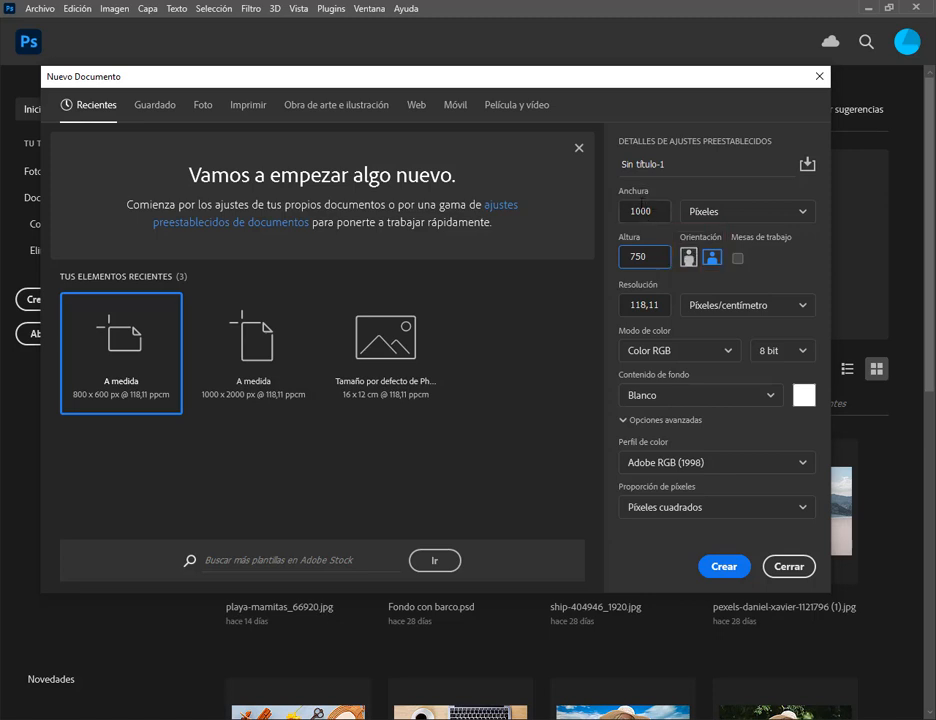
{"action": "key", "text": "Escape"}
{"action": "left_click", "coordinate": [633, 206]}
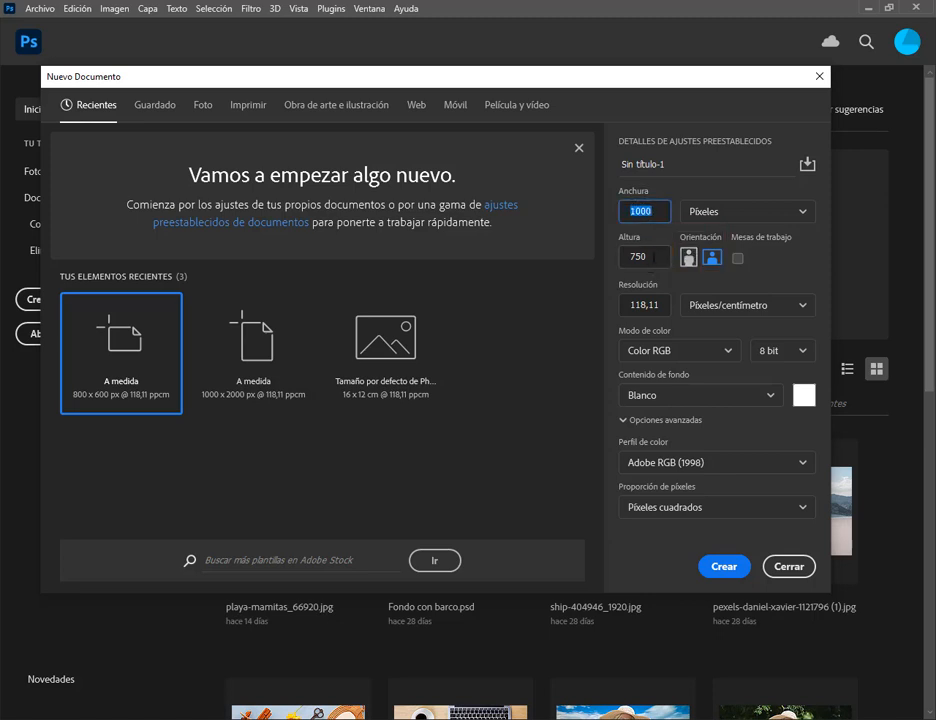
{"action": "left_click", "coordinate": [655, 257]}
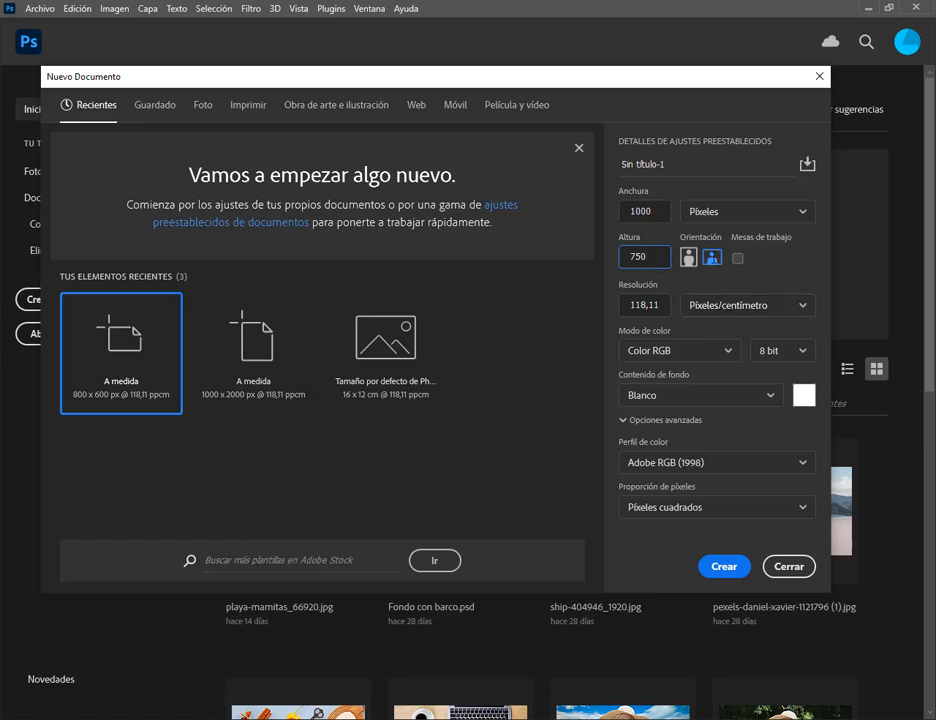
Switch the new document's orientation to portrait and return it to landscape.
{"action": "left_click", "coordinate": [688, 257]}
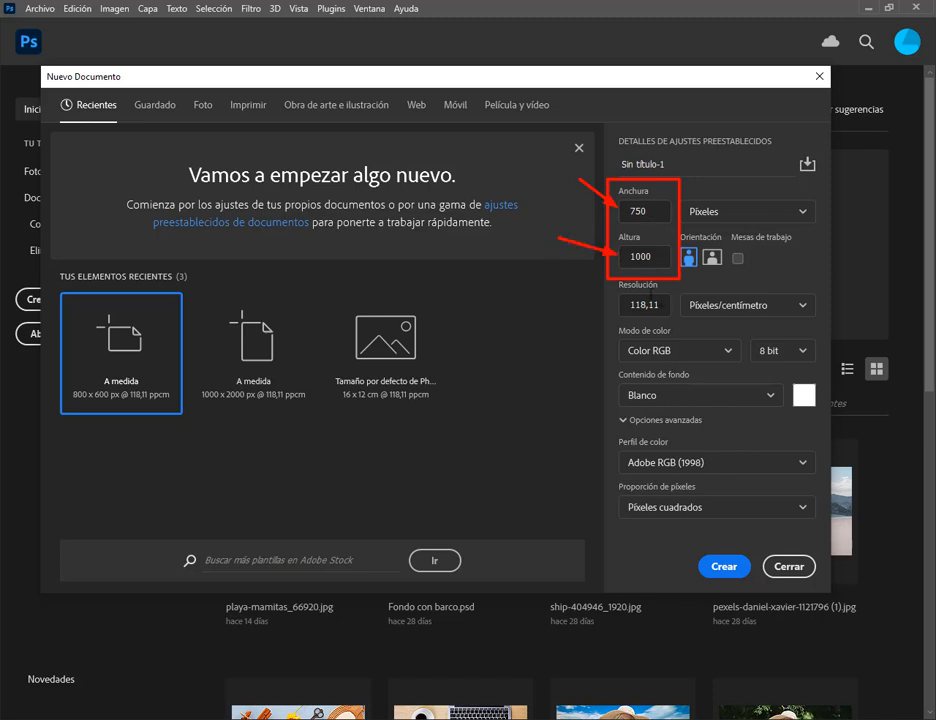
{"action": "left_click", "coordinate": [711, 259]}
{"action": "left_click", "coordinate": [689, 259]}
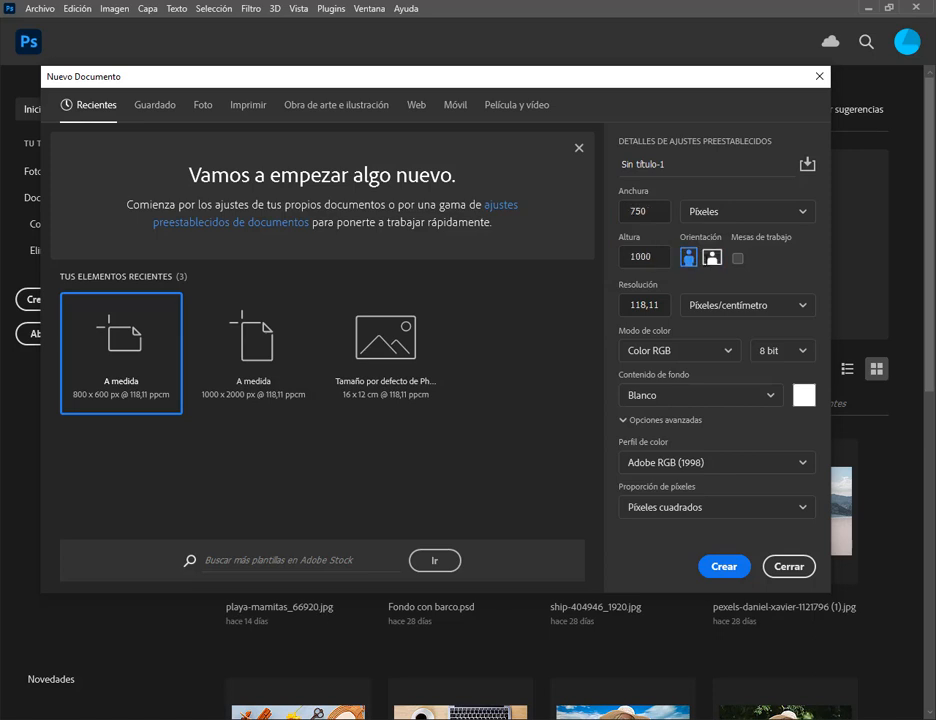
{"action": "left_click", "coordinate": [711, 259]}
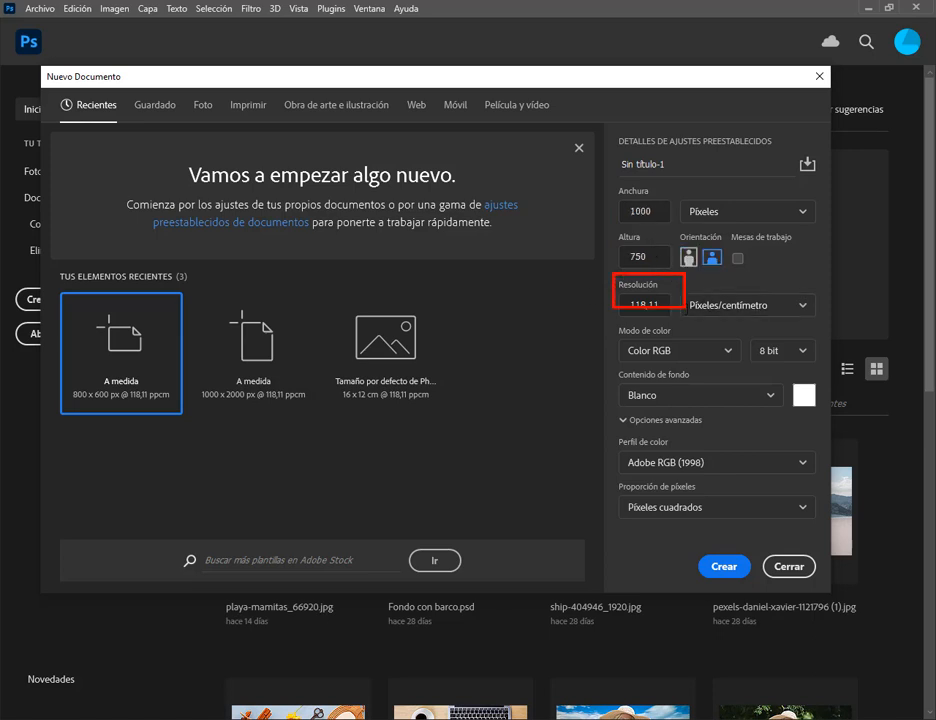
Set the new document's resolution to 72 pixels per centimetre.
{"action": "left_click", "coordinate": [633, 305]}
{"action": "type", "text": "72"}
{"action": "key", "text": "BackSpace"}
{"action": "key", "text": "BackSpace"}
{"action": "type", "text": "300"}
{"action": "key", "text": "BackSpace"}
{"action": "key", "text": "BackSpace"}
{"action": "key", "text": "BackSpace"}
{"action": "type", "text": "72"}
Examine the available colour modes for the new document, leaving RGB selected.
{"action": "left_click", "coordinate": [661, 349]}
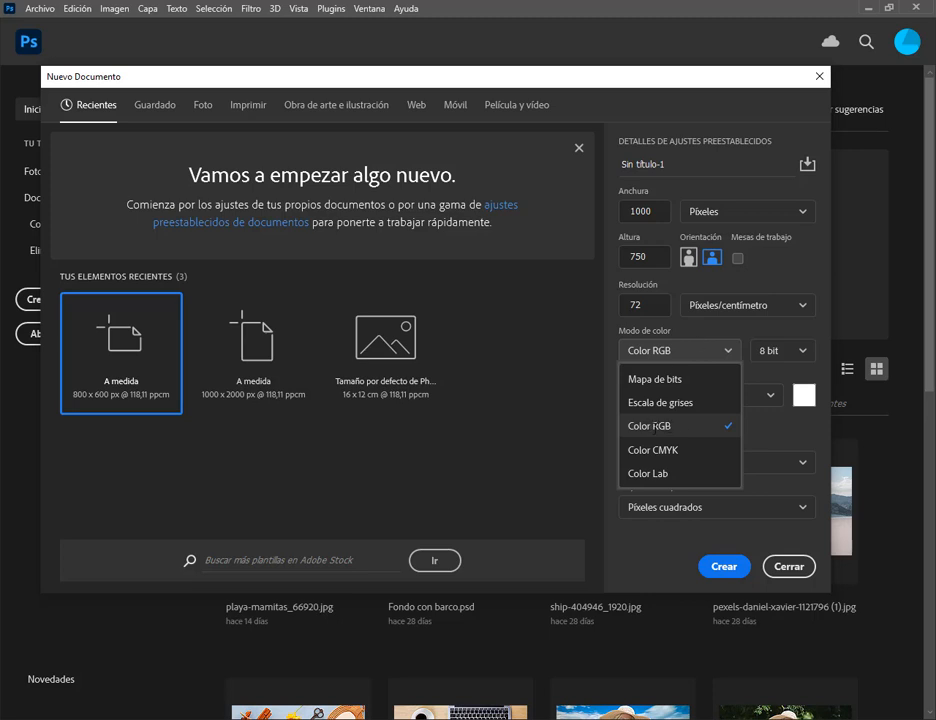
{"action": "left_click", "coordinate": [657, 350]}
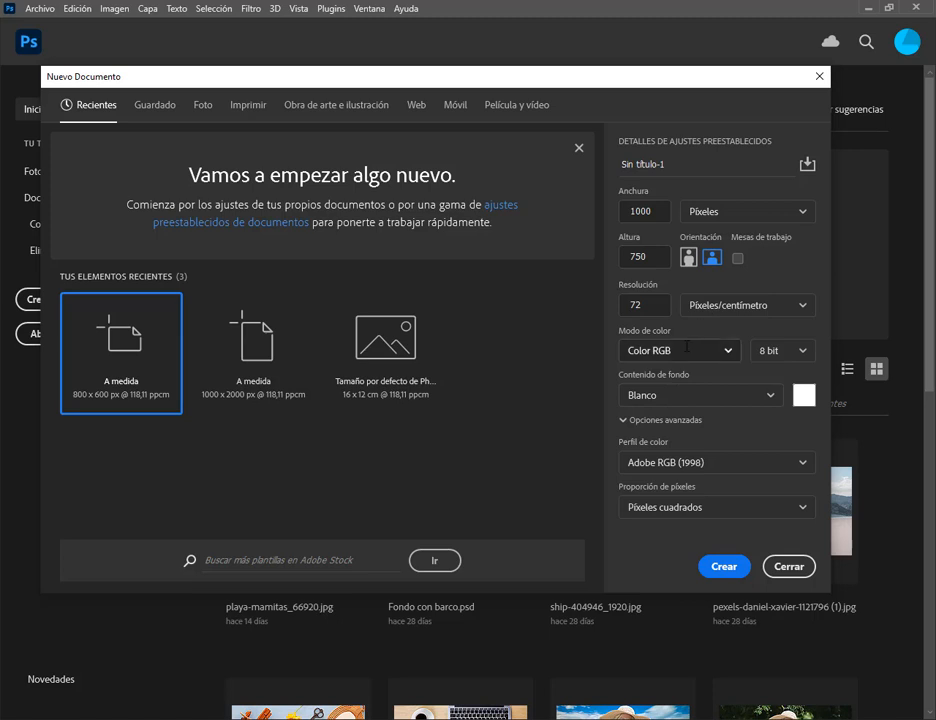
{"action": "left_click", "coordinate": [680, 350]}
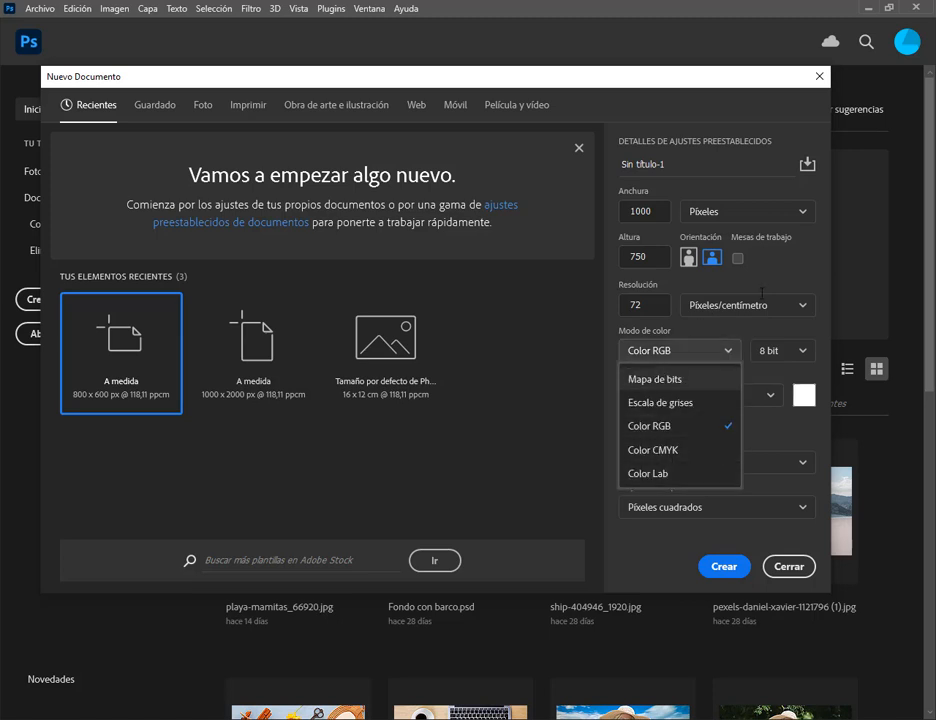
{"action": "left_click", "coordinate": [779, 267]}
{"action": "left_click", "coordinate": [700, 353]}
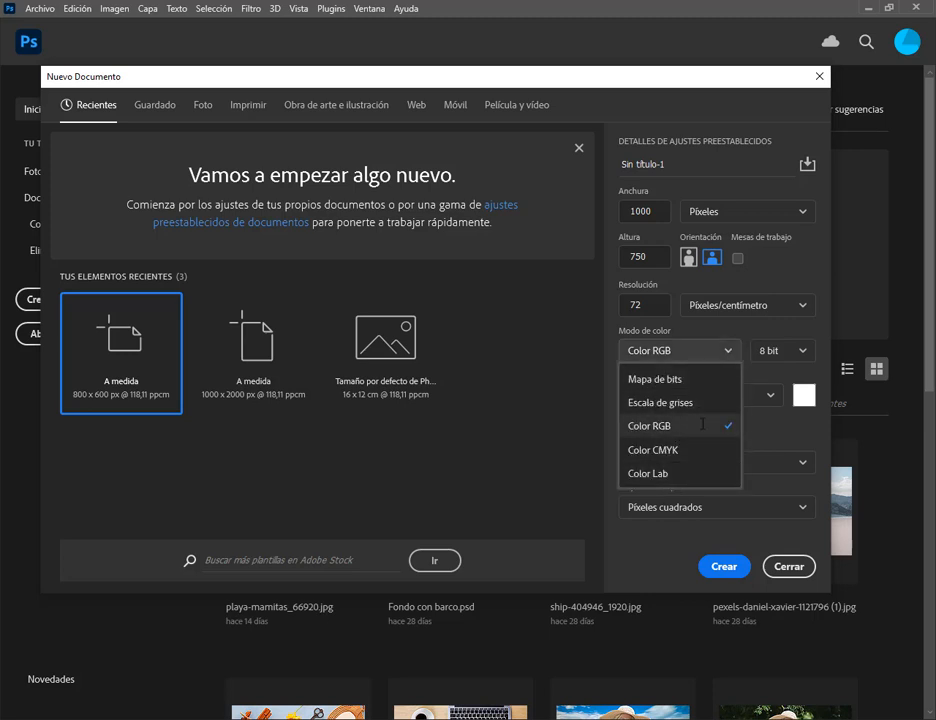
{"action": "left_click", "coordinate": [775, 278]}
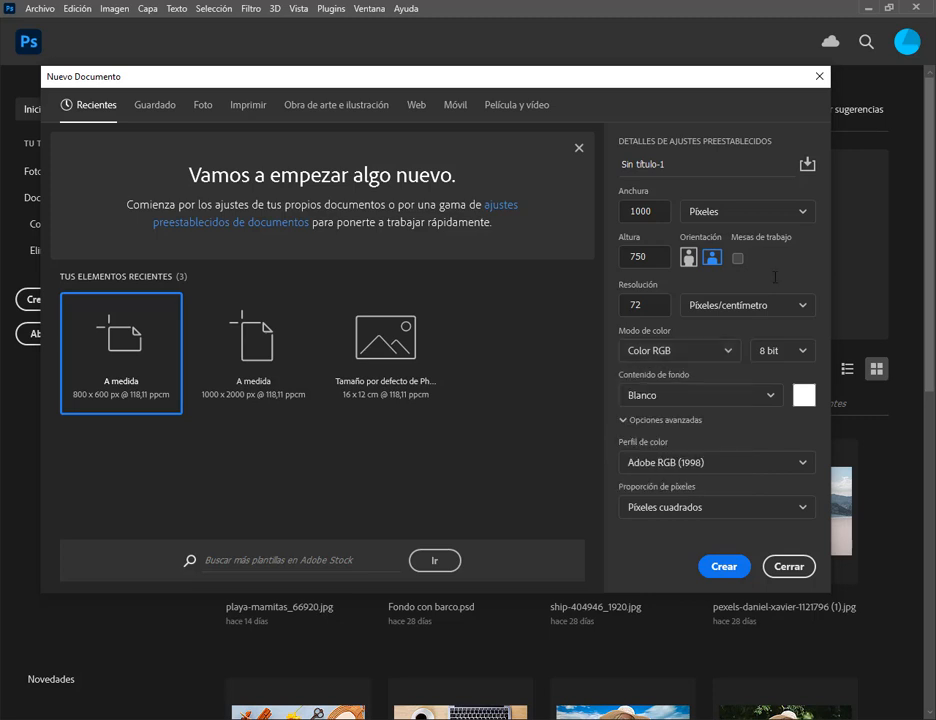
Check the call messages in Google Meet and return to Photoshop.
{"action": "left_click", "coordinate": [130, 653]}
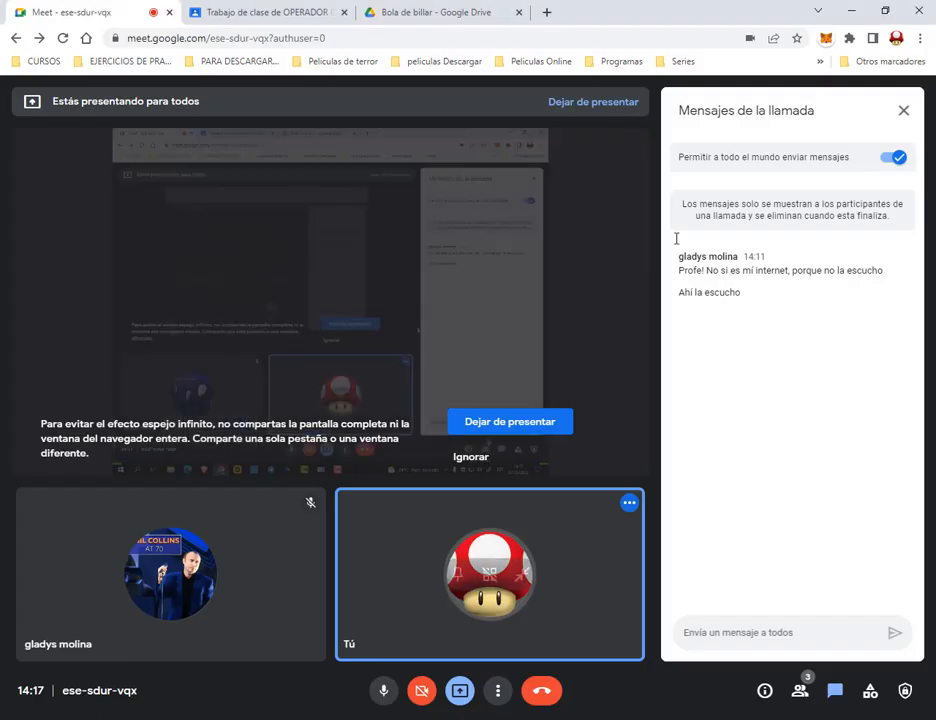
{"action": "left_click", "coordinate": [852, 10]}
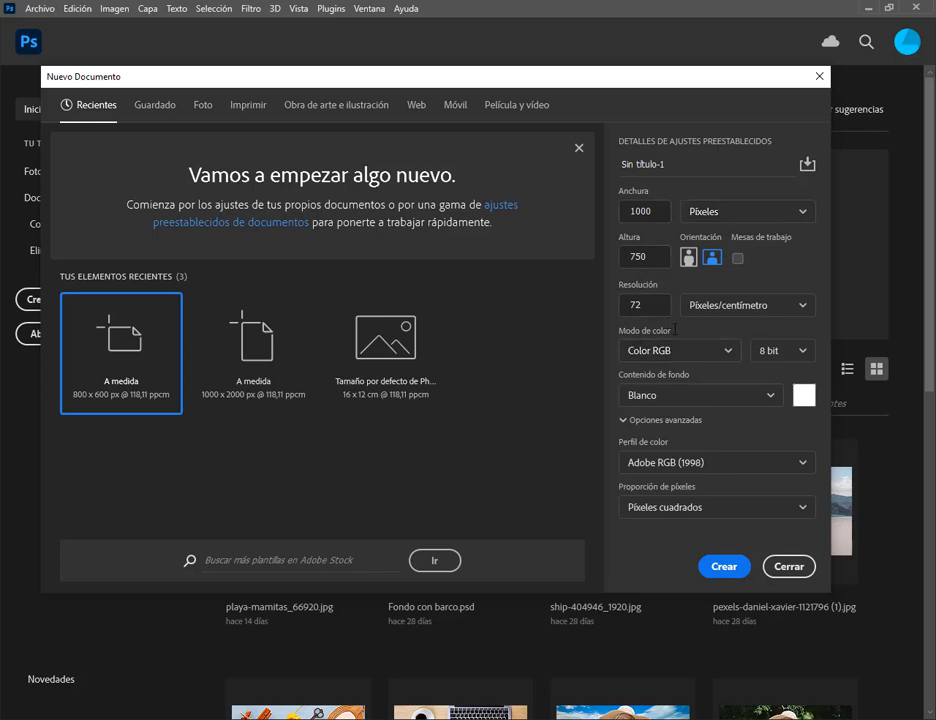
Create the document with these settings and close the panel group containing the gradients.
{"action": "left_click", "coordinate": [726, 566]}
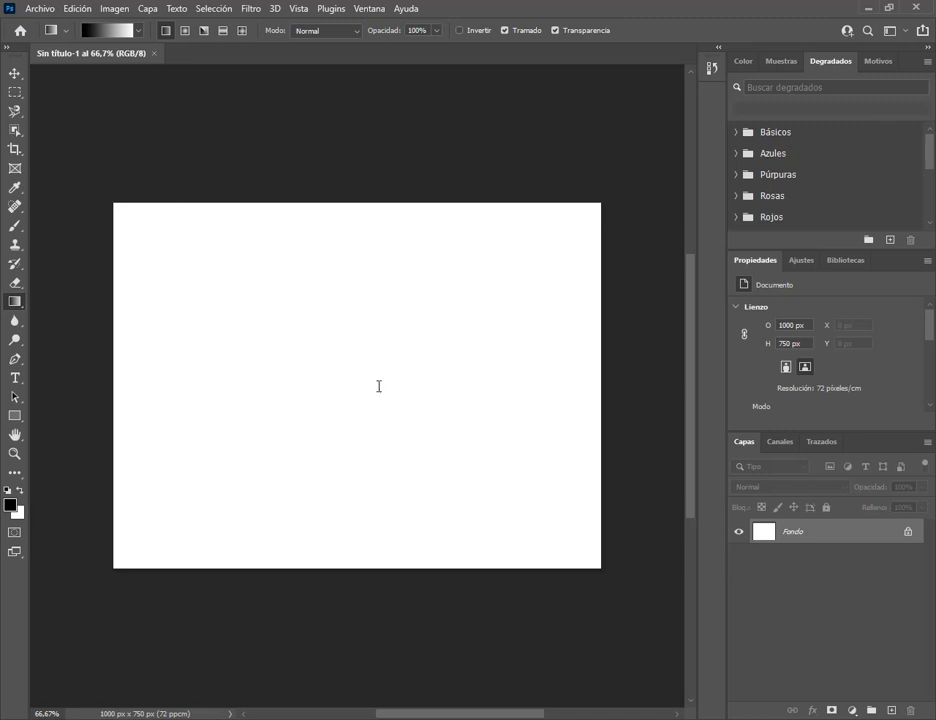
{"action": "left_click", "coordinate": [927, 61]}
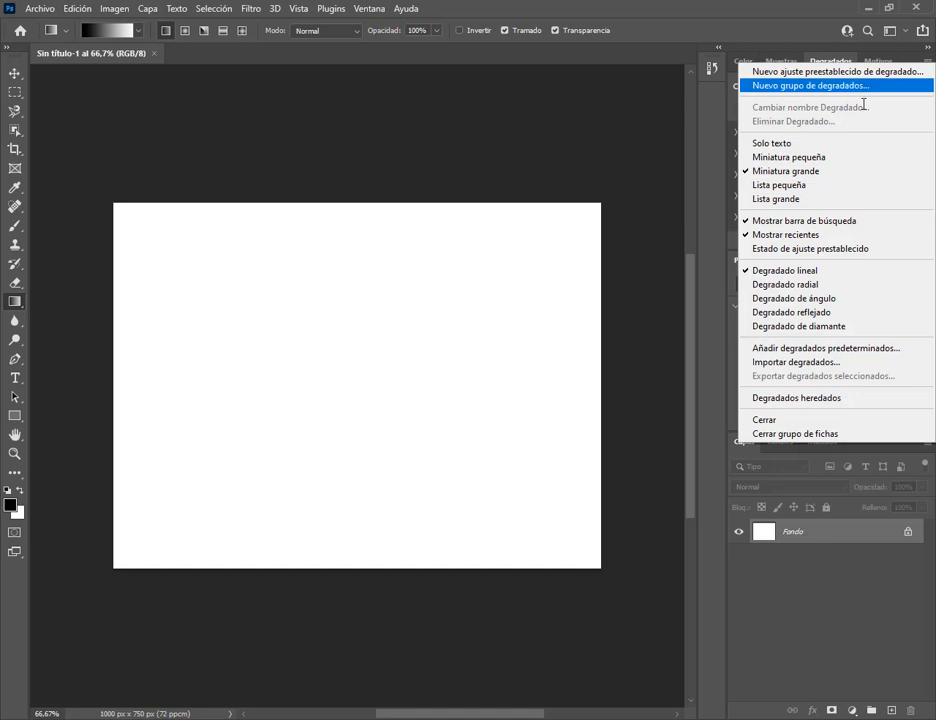
{"action": "left_click", "coordinate": [800, 433]}
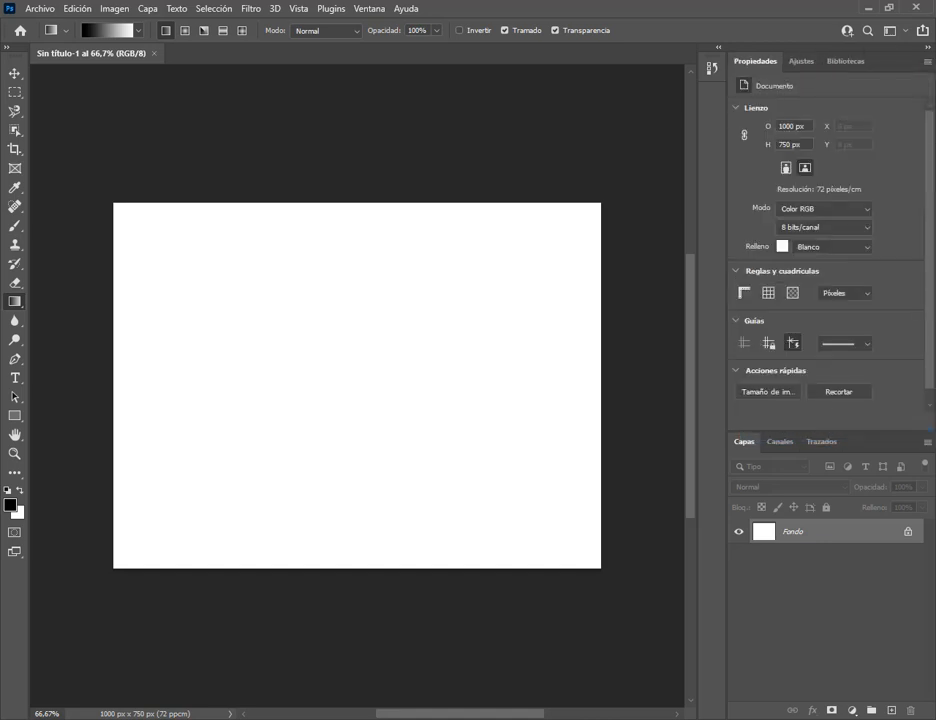
Save the document on the computer's desktop as Bola8 in Photoshop format, and activate the Move tool.
{"action": "left_click", "coordinate": [40, 8]}
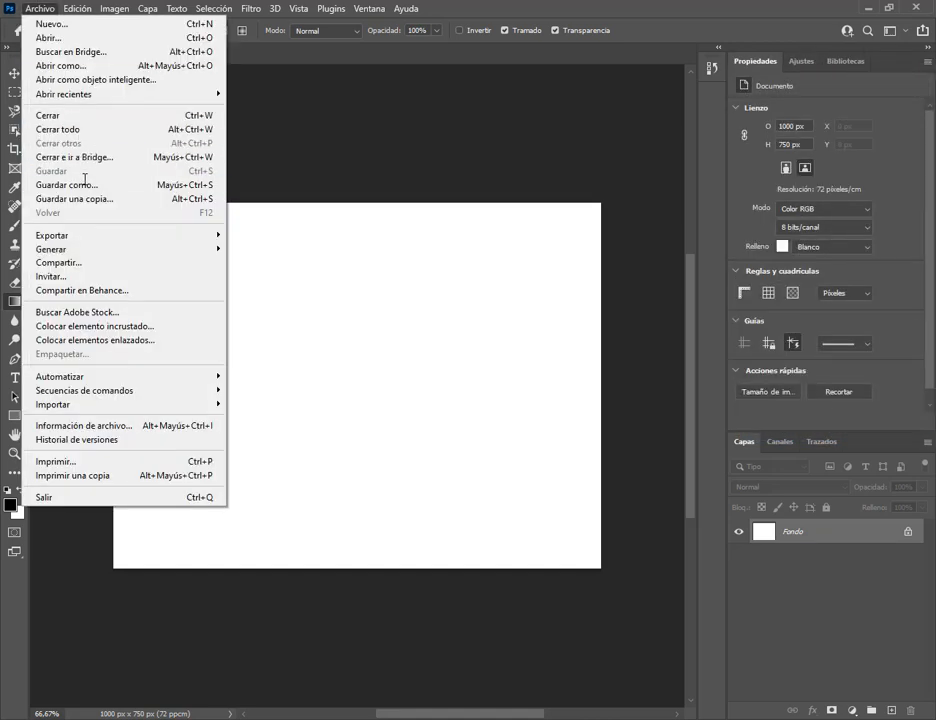
{"action": "left_click", "coordinate": [66, 185]}
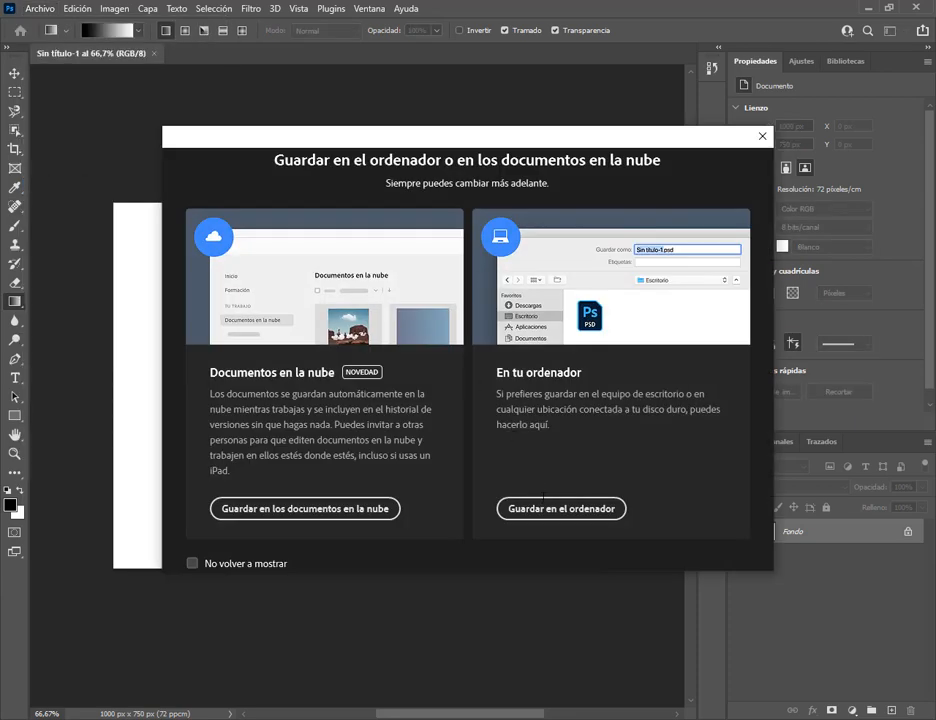
{"action": "left_click", "coordinate": [545, 507]}
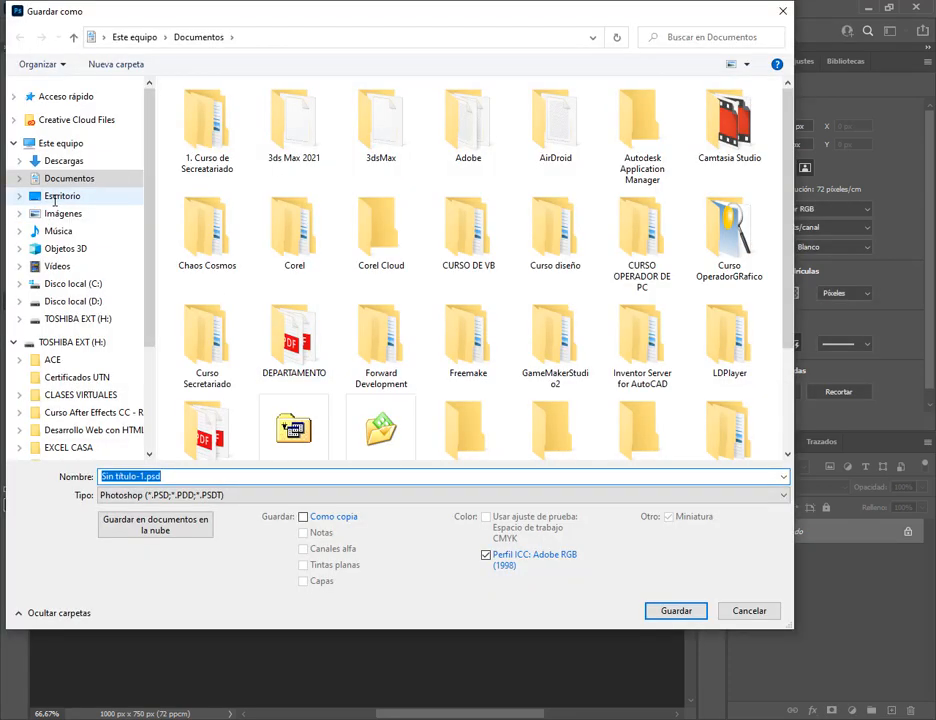
{"action": "left_click", "coordinate": [55, 196]}
{"action": "left_click", "coordinate": [205, 475]}
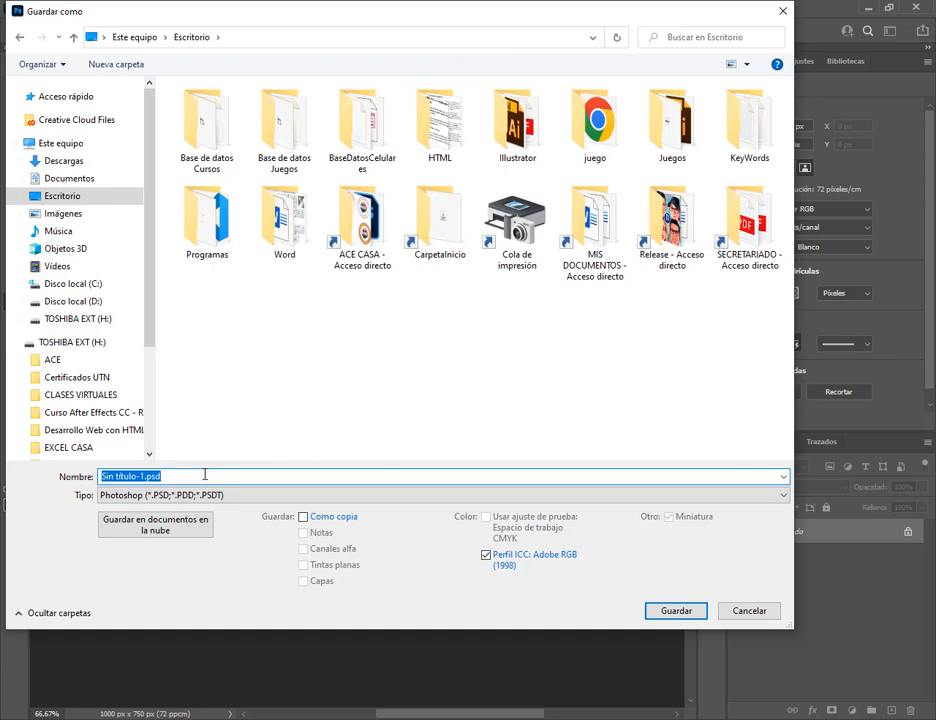
{"action": "type", "text": "B"}
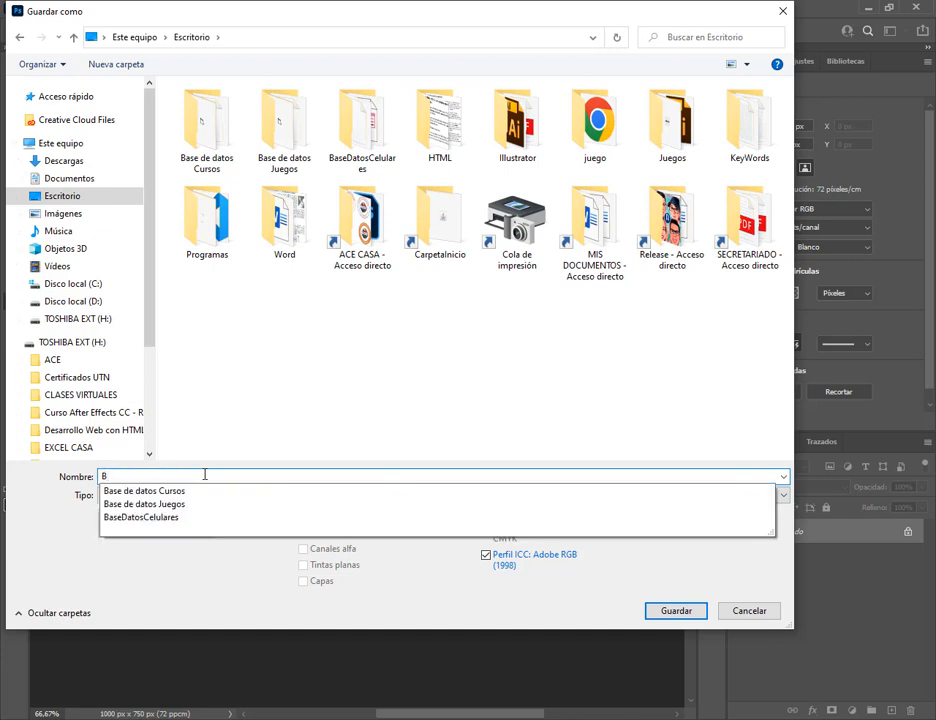
{"action": "type", "text": "ola8"}
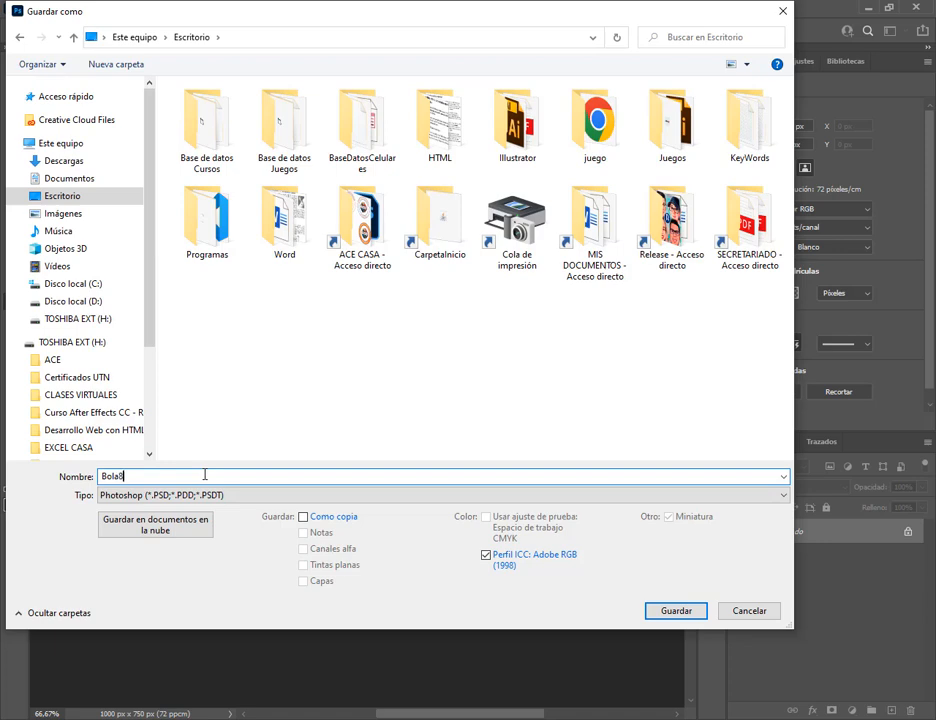
{"action": "key", "text": "Return"}
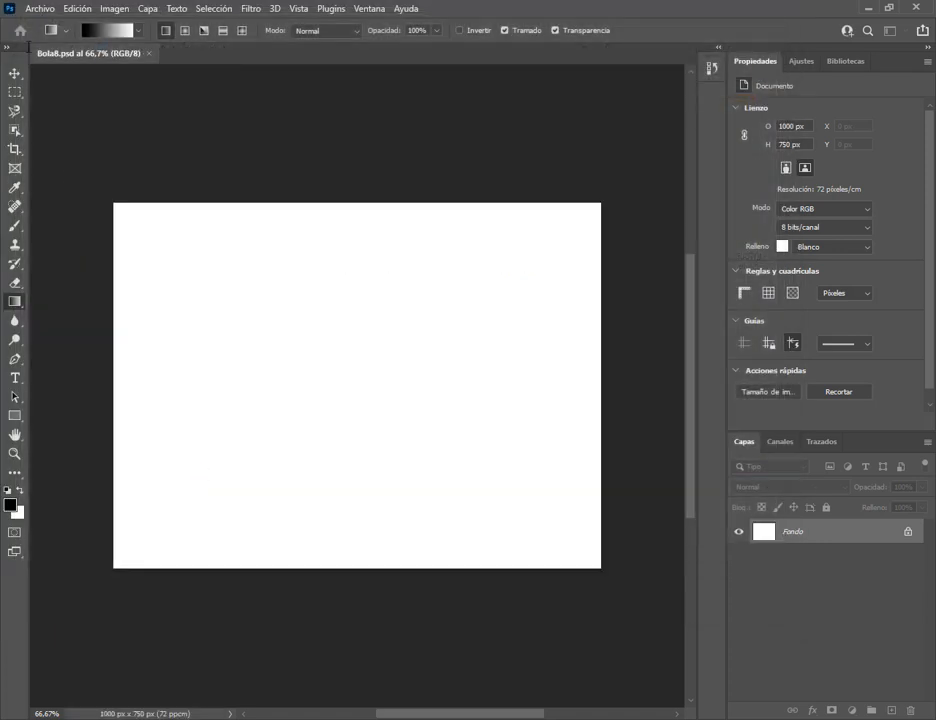
{"action": "left_click", "coordinate": [14, 73]}
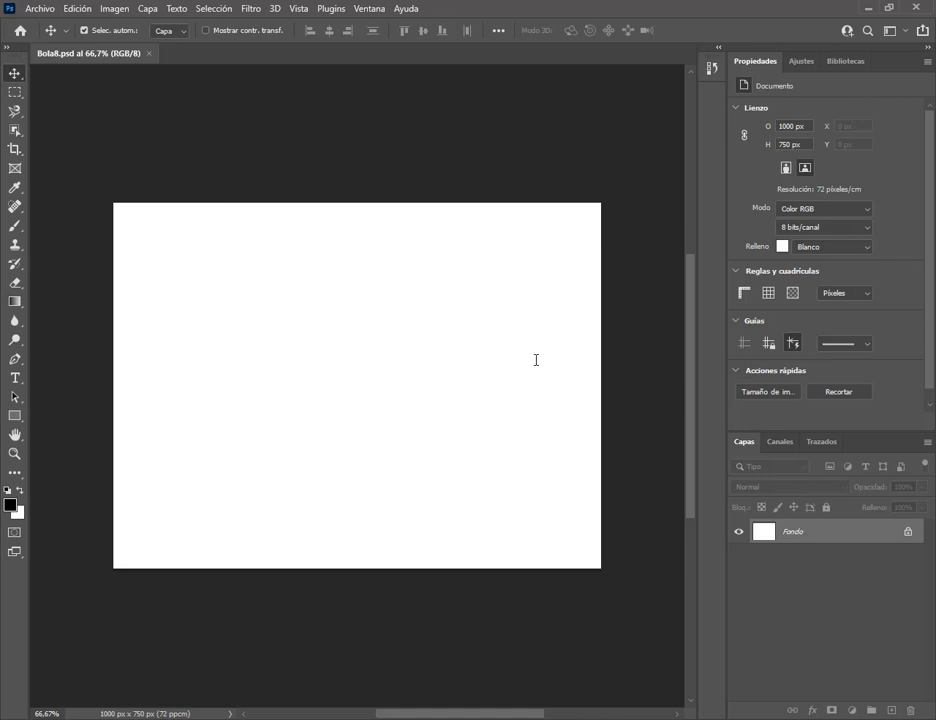
Close the current Photoshop, launch Adobe Photoshop CS6, and close the Control Panel window.
{"action": "left_click", "coordinate": [916, 8]}
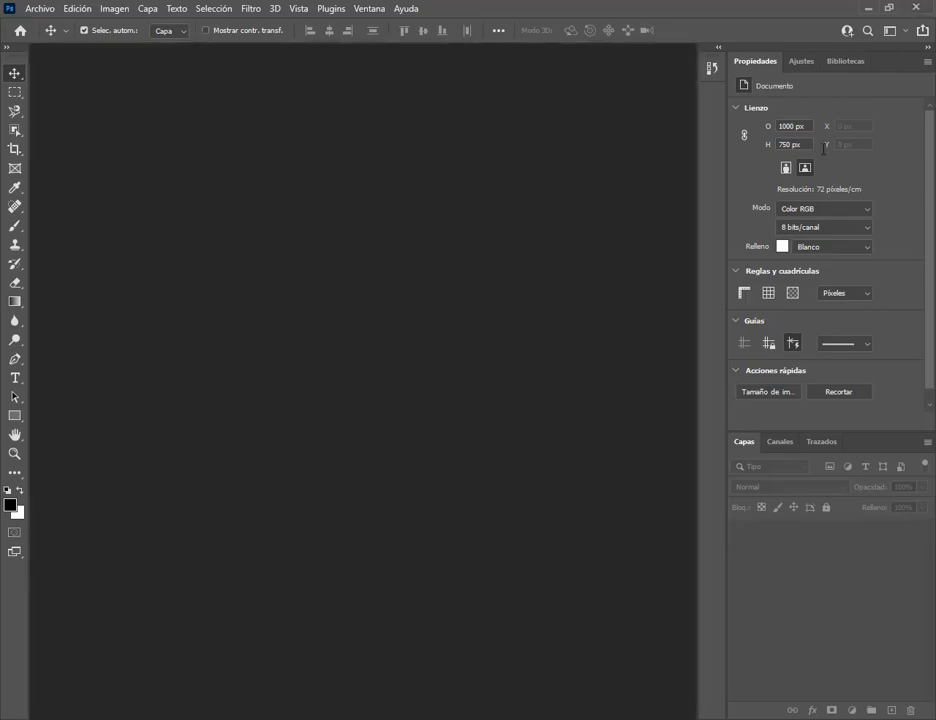
{"action": "key", "text": "super"}
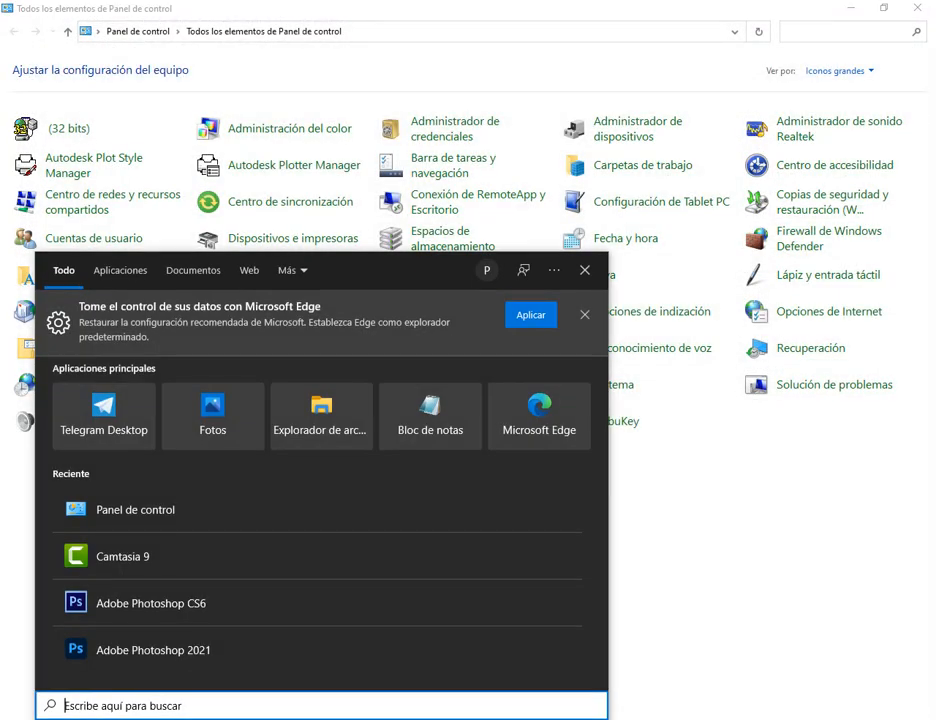
{"action": "type", "text": "p"}
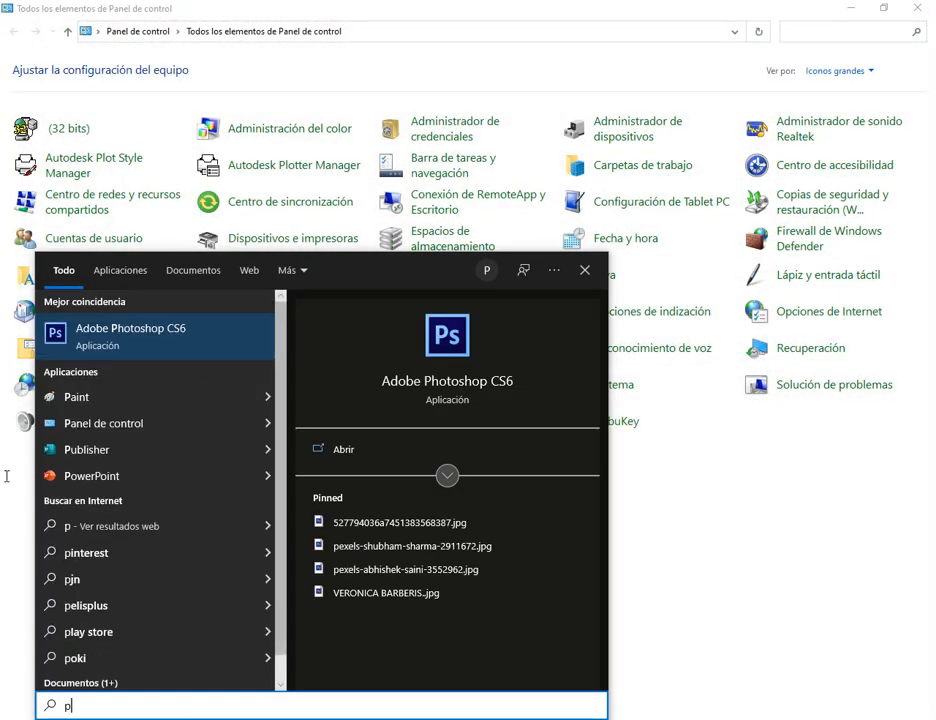
{"action": "key", "text": "Return"}
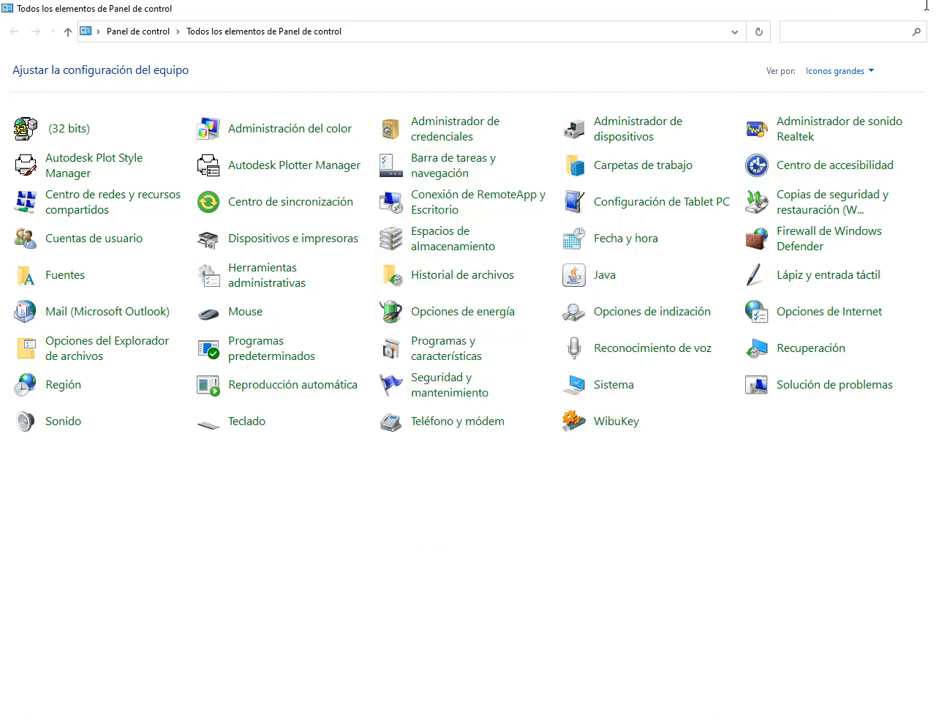
{"action": "left_click", "coordinate": [918, 6]}
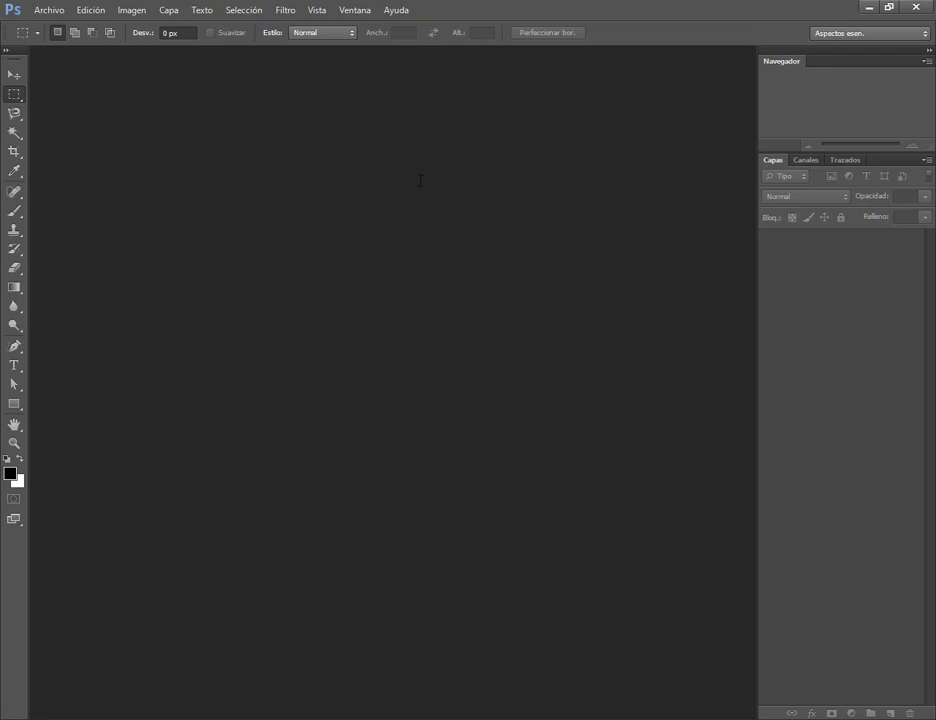
Start a new document in Photoshop CS6 and review its name, preset and size settings.
{"action": "left_click", "coordinate": [48, 10]}
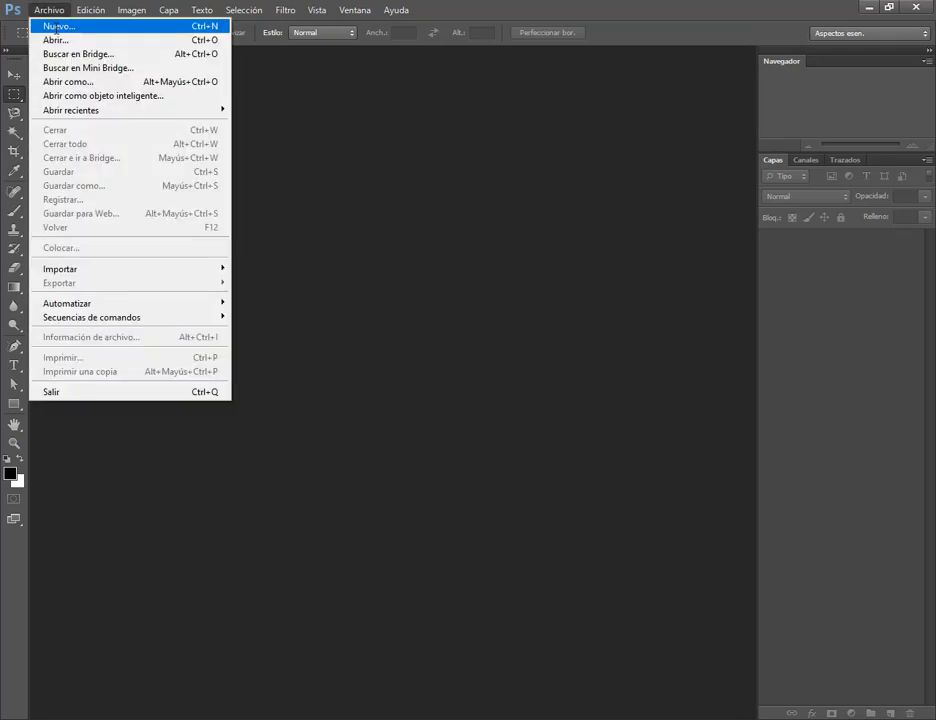
{"action": "left_click", "coordinate": [40, 24]}
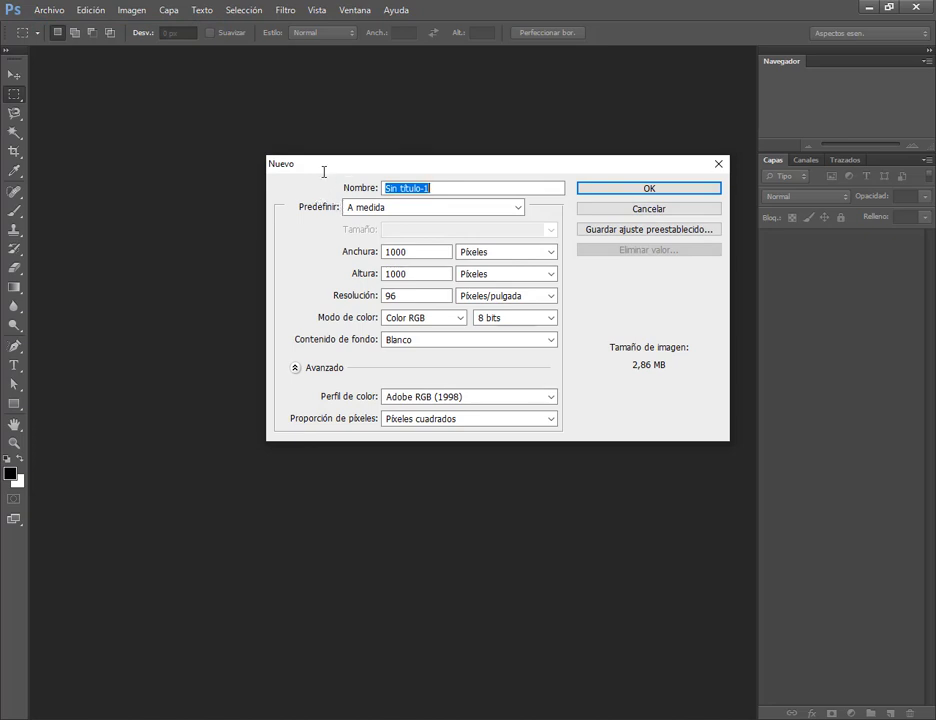
{"action": "mouse_move", "coordinate": [281, 177]}
{"action": "left_mouse_down"}
{"action": "mouse_move", "coordinate": [556, 340]}
{"action": "mouse_move", "coordinate": [575, 444]}
{"action": "left_mouse_up"}
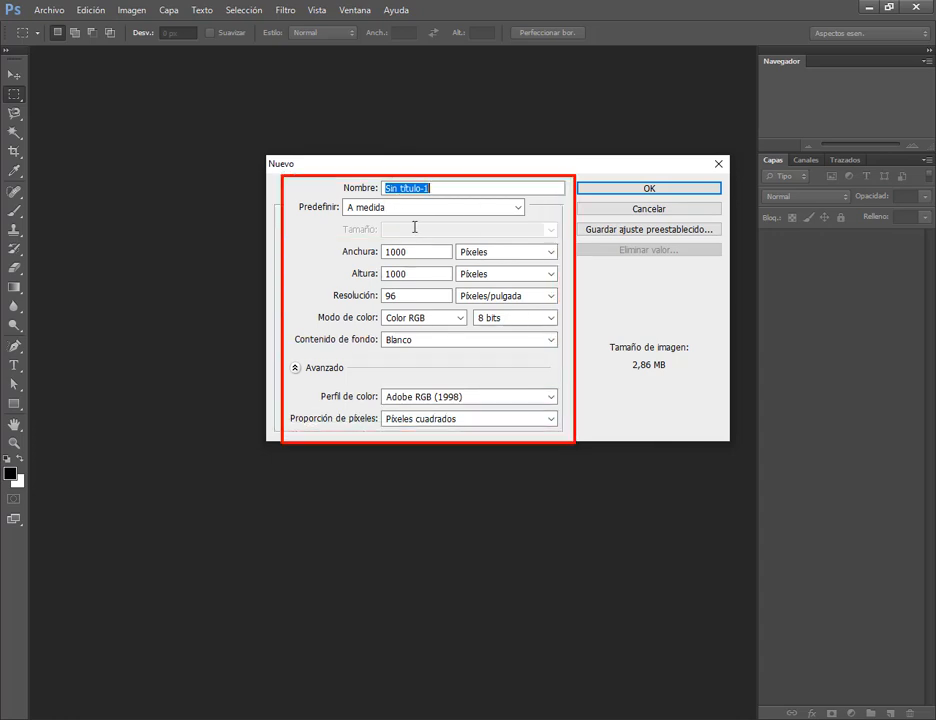
{"action": "left_click_drag", "start_coordinate": [332, 240], "coordinate": [569, 285]}
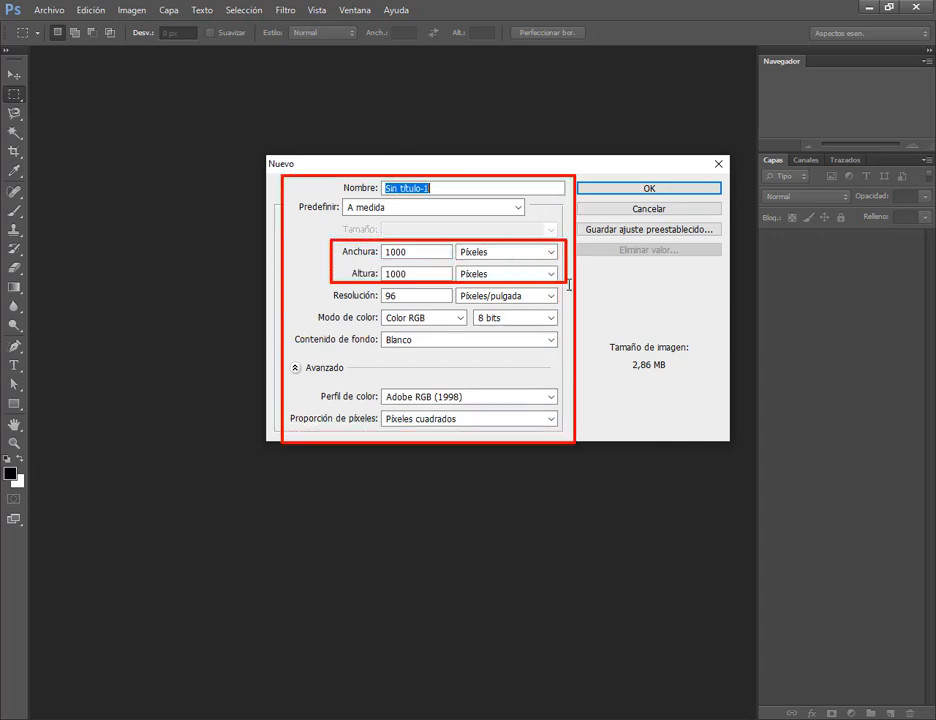
{"action": "mouse_move", "coordinate": [596, 206]}
{"action": "left_mouse_down"}
{"action": "mouse_move", "coordinate": [570, 243]}
{"action": "mouse_move", "coordinate": [556, 241]}
{"action": "left_mouse_up"}
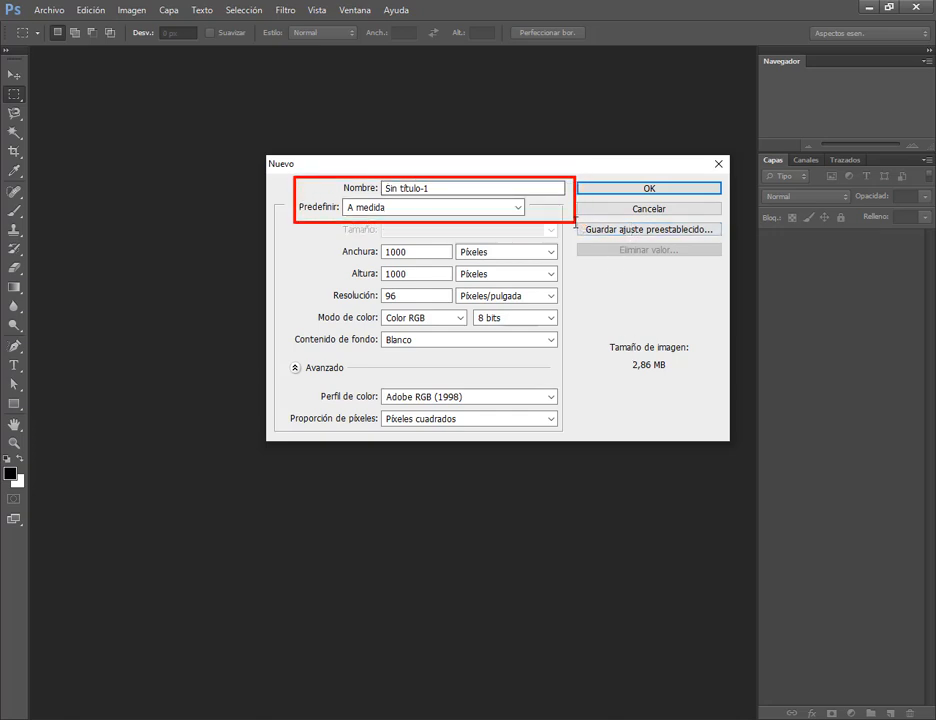
Review the name and preset options, create a 1000 by 1000 pixel document at 96 pixels/inch, and close it.
{"action": "key", "text": "Escape"}
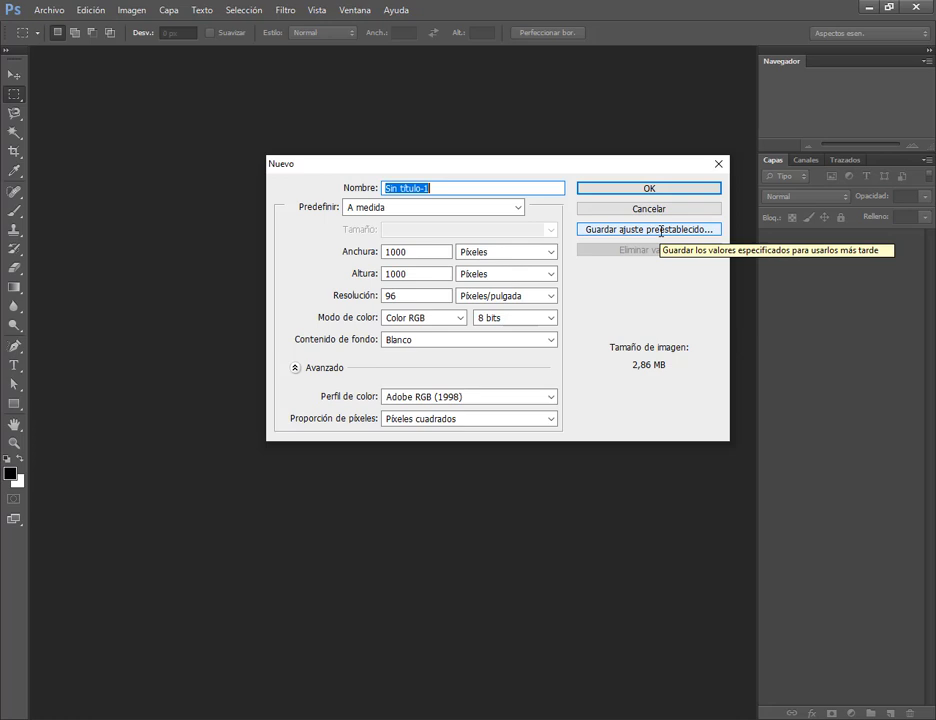
{"action": "left_click", "coordinate": [449, 187]}
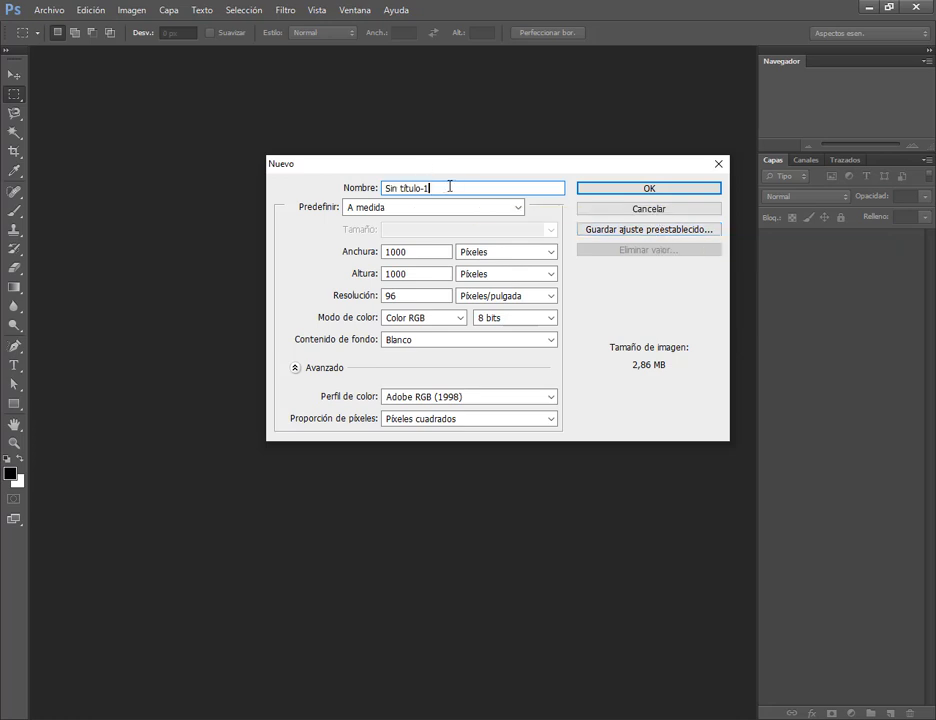
{"action": "left_click_drag", "start_coordinate": [449, 187], "coordinate": [385, 185]}
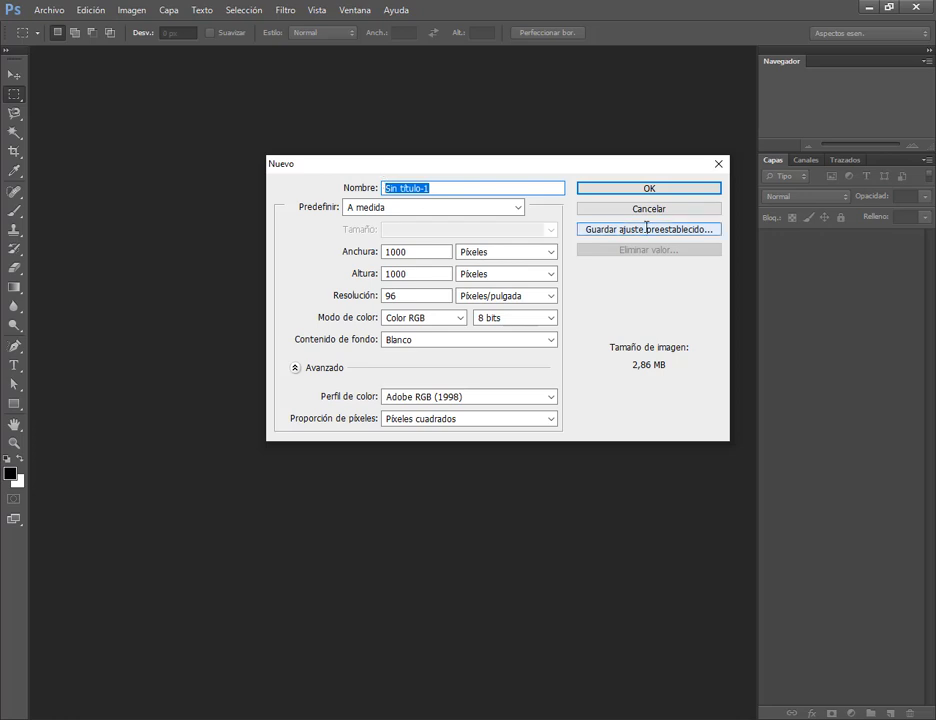
{"action": "left_click", "coordinate": [514, 208]}
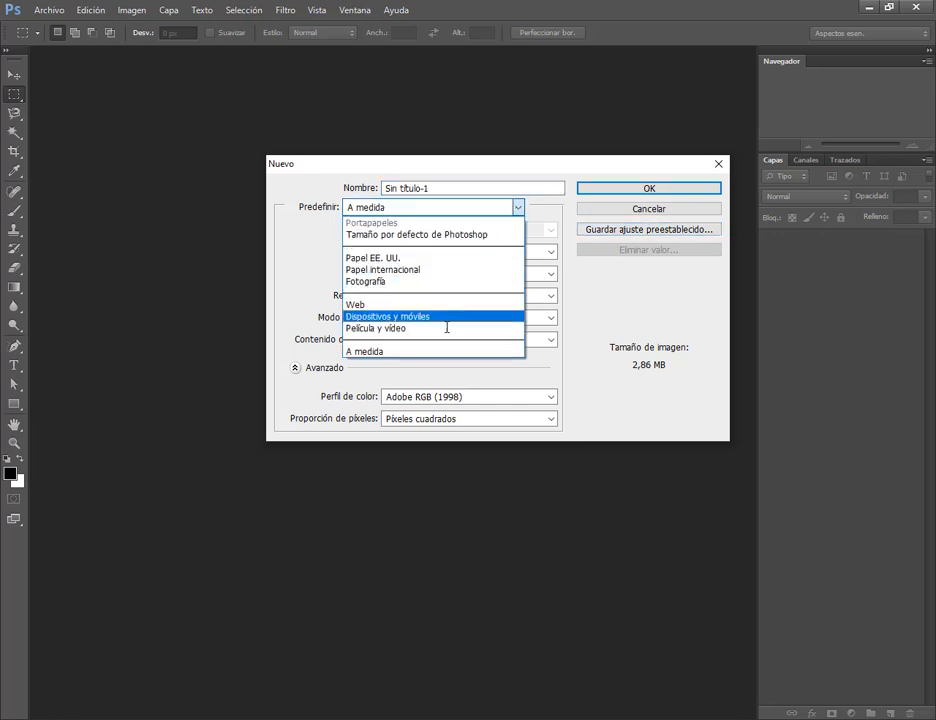
{"action": "left_click", "coordinate": [554, 205]}
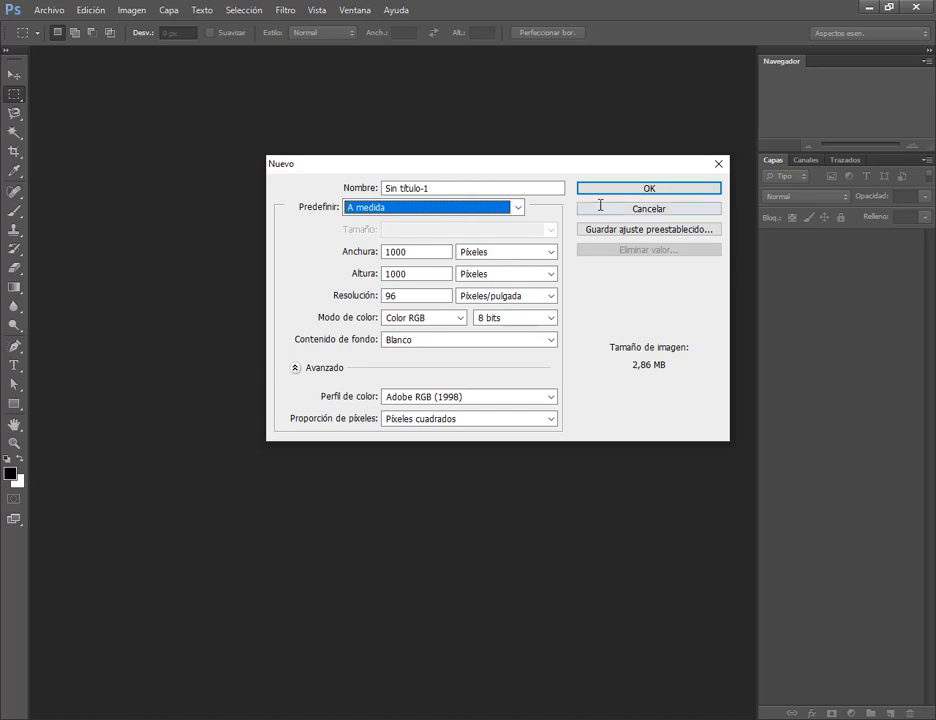
{"action": "left_click", "coordinate": [639, 191]}
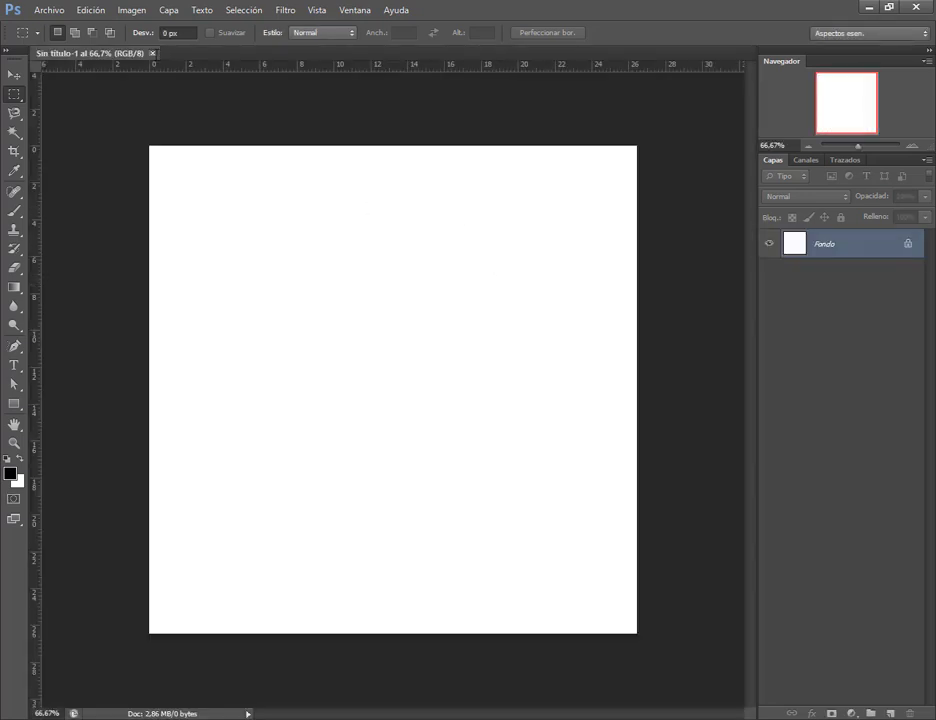
{"action": "left_click", "coordinate": [166, 53]}
Create a new document 1000 pixels wide with its height set to 750 pixels and resolution to 72 pixels/inch.
{"action": "left_click", "coordinate": [58, 8]}
{"action": "left_click", "coordinate": [62, 27]}
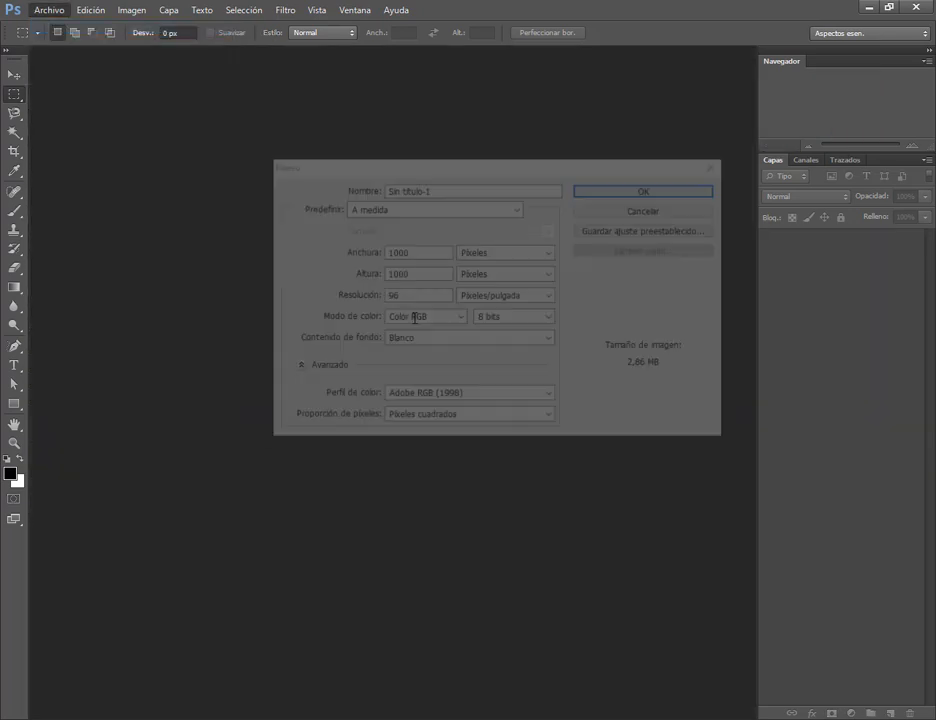
{"action": "left_click_drag", "start_coordinate": [417, 275], "coordinate": [290, 273]}
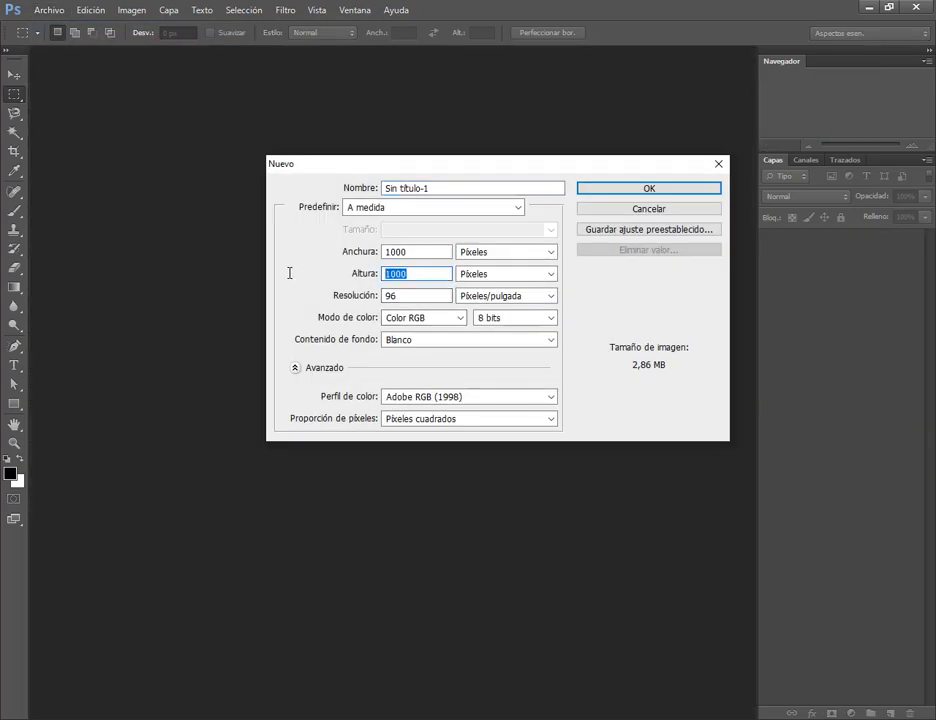
{"action": "type", "text": "750"}
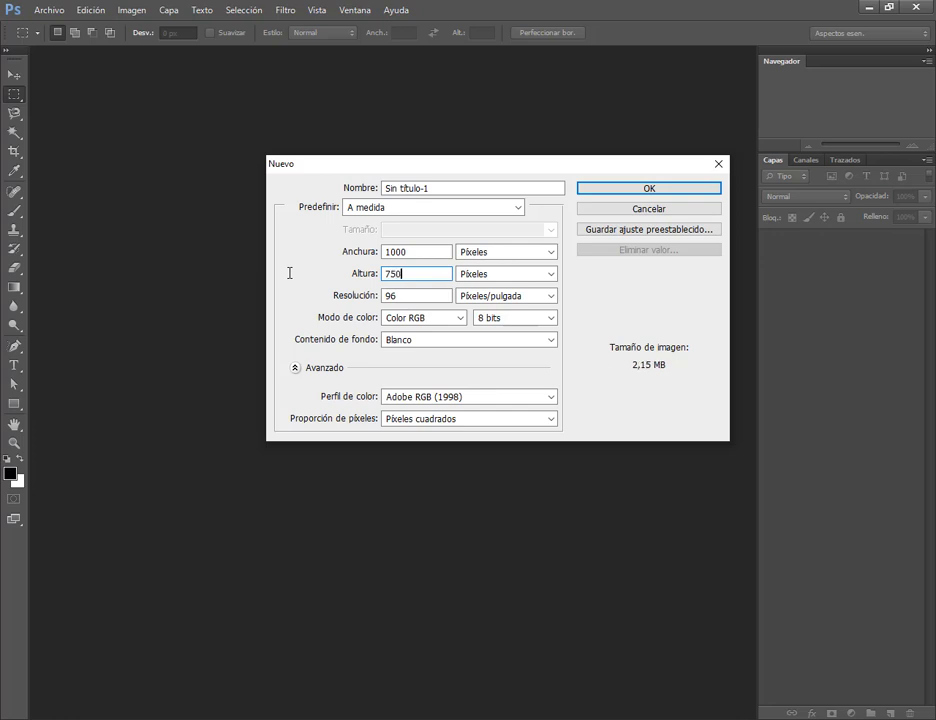
{"action": "double_click", "coordinate": [407, 299]}
{"action": "type", "text": "72"}
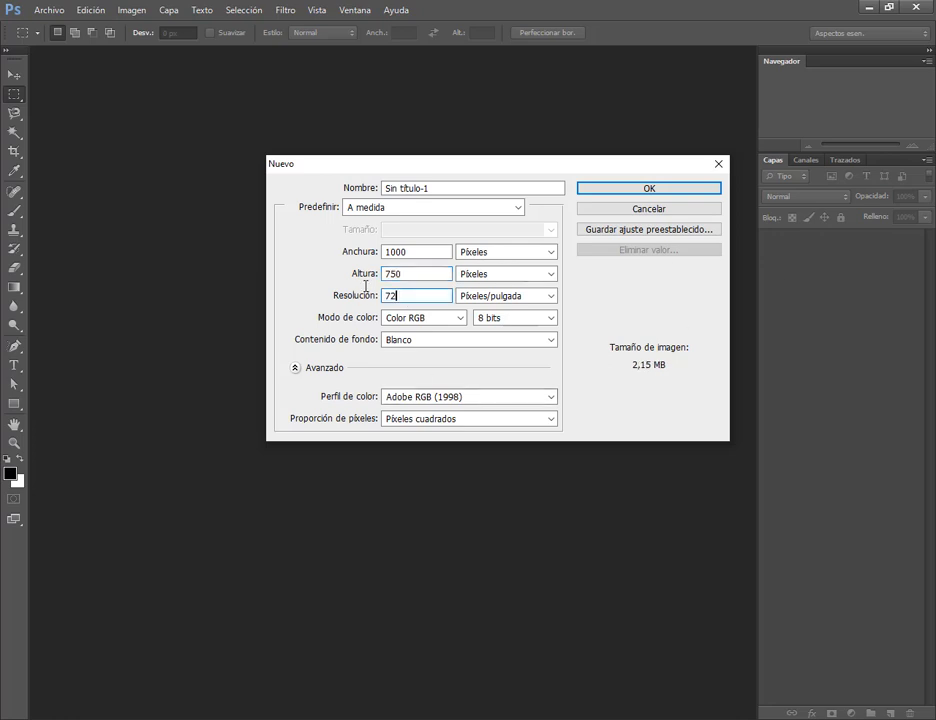
{"action": "left_click", "coordinate": [620, 191]}
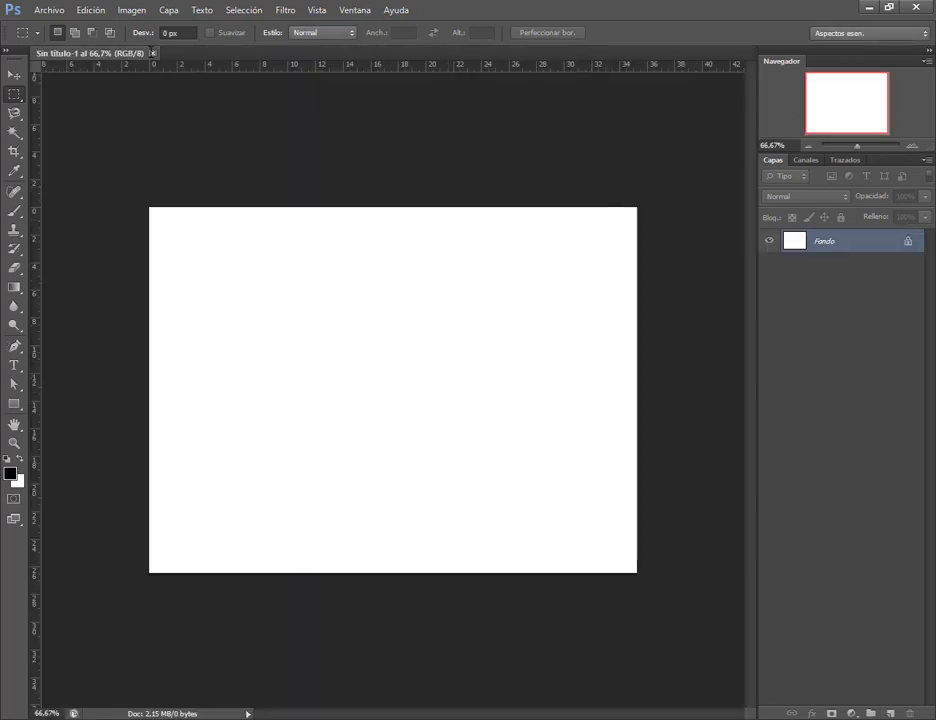
Close this document and create another one with the same retained settings.
{"action": "left_click", "coordinate": [153, 54]}
{"action": "left_click", "coordinate": [48, 10]}
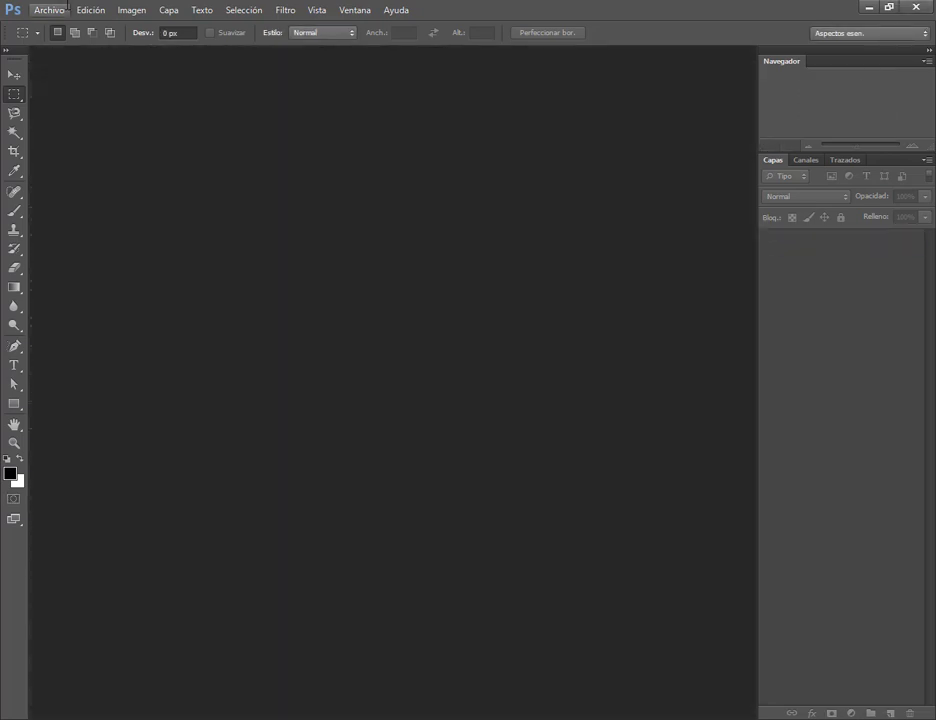
{"action": "left_click", "coordinate": [50, 25]}
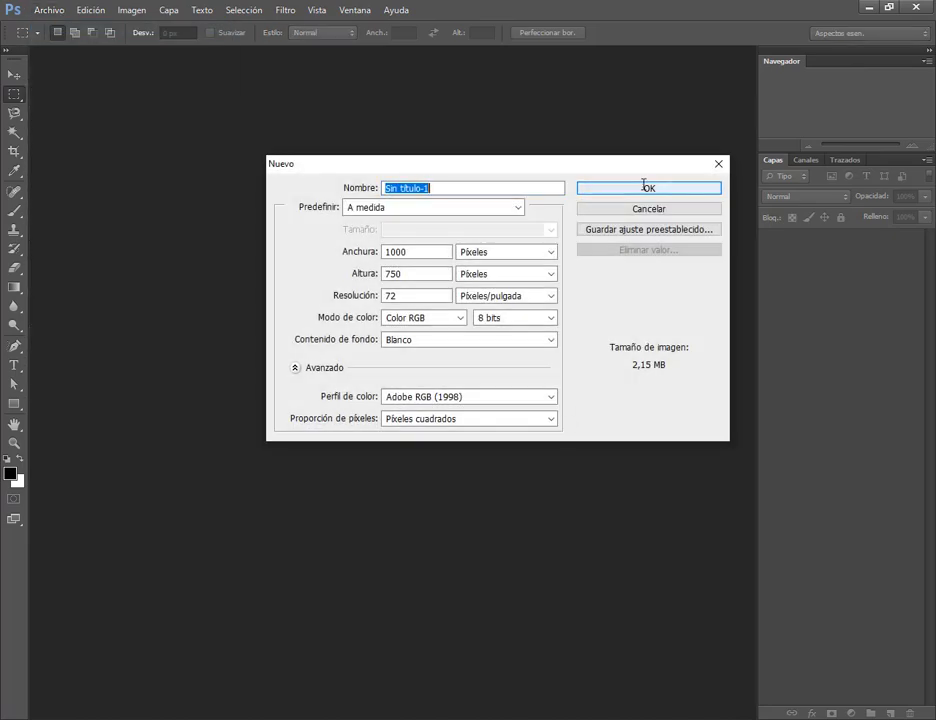
{"action": "left_click", "coordinate": [648, 187]}
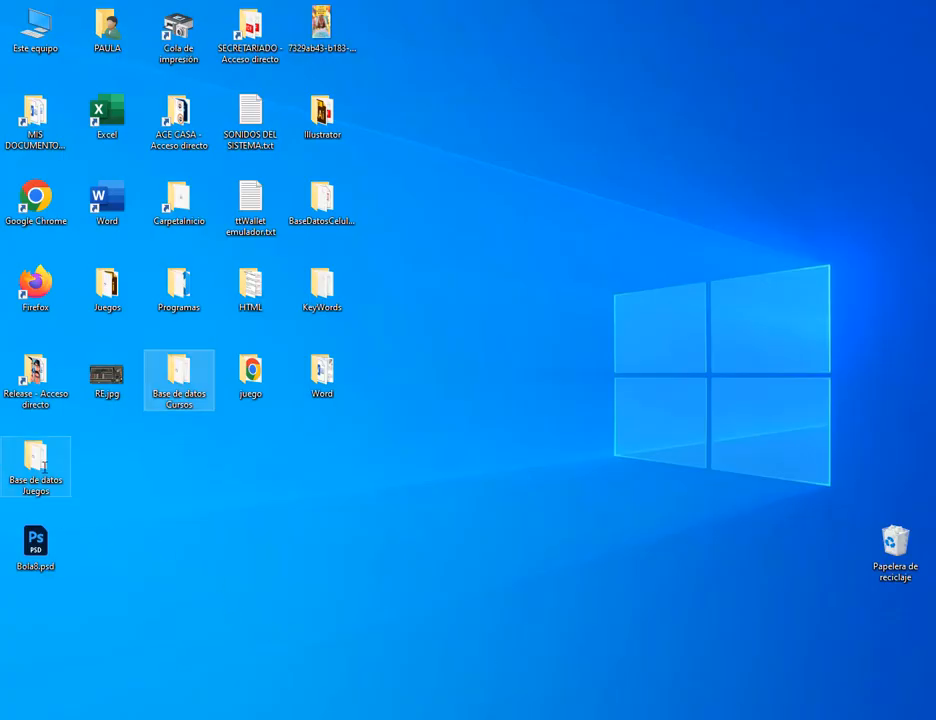
Transfer Bola de billar.txt and Bola de billar.pdf from the Descargas folder to the desktop and close the folder window.
{"action": "double_click", "coordinate": [35, 458]}
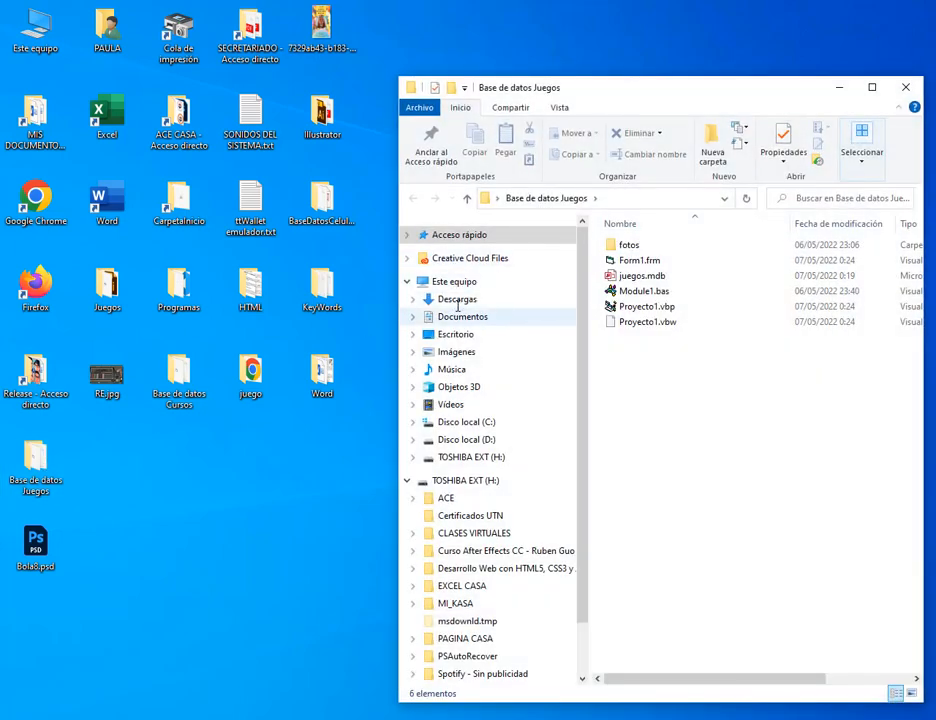
{"action": "left_click", "coordinate": [450, 299]}
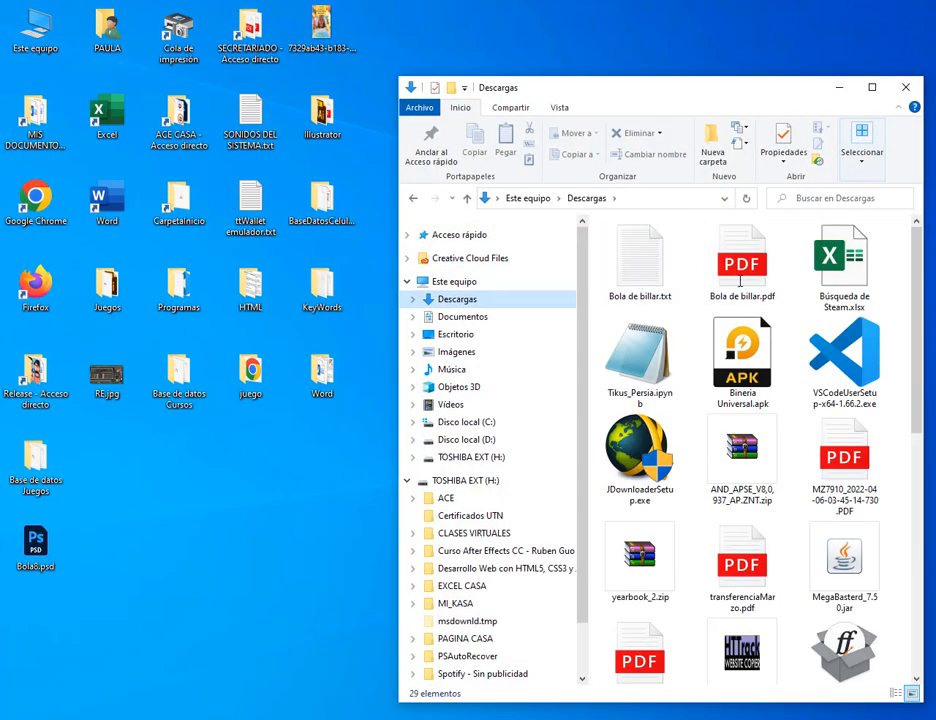
{"action": "left_click", "coordinate": [638, 270]}
{"action": "left_click", "coordinate": [740, 268], "text": "ctrl"}
{"action": "left_click_drag", "start_coordinate": [740, 268], "coordinate": [222, 487]}
{"action": "left_click", "coordinate": [905, 87]}
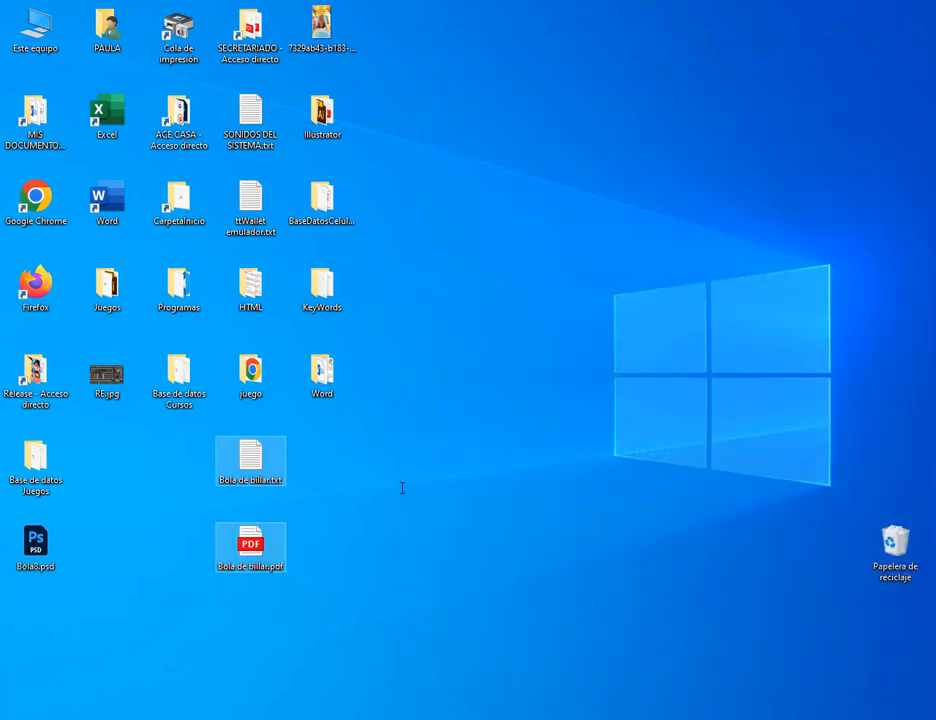
Open Bola de billar.pdf from the desktop and examine the reference image of the billiard ball.
{"action": "left_click", "coordinate": [294, 538]}
{"action": "double_click", "coordinate": [250, 545]}
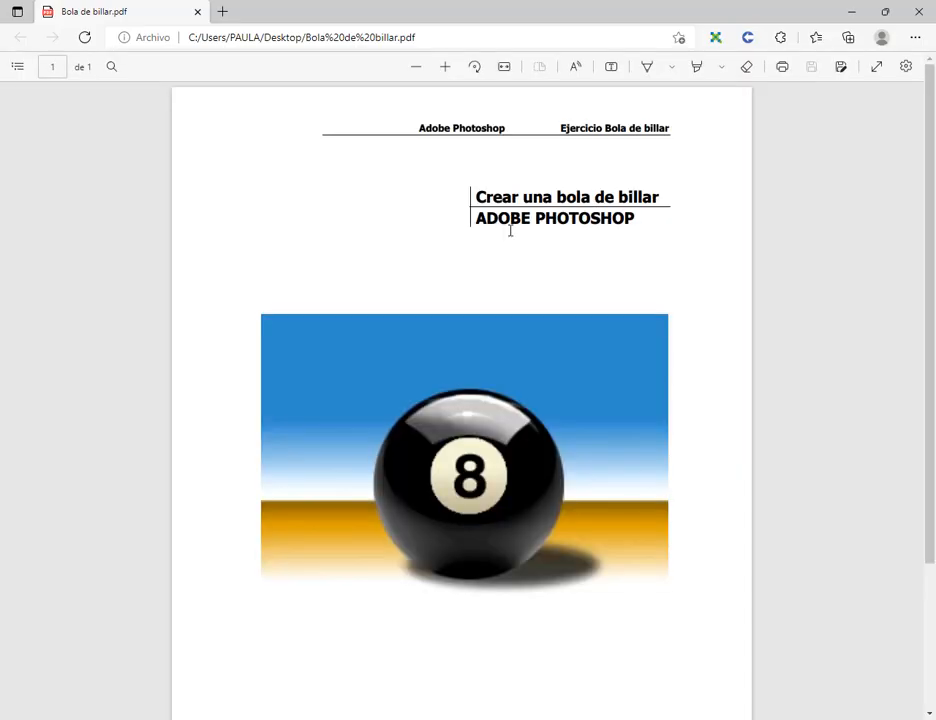
{"action": "scroll", "coordinate": [510, 231], "scroll_direction": "down", "scroll_amount": 2}
{"action": "scroll", "coordinate": [528, 254], "scroll_direction": "up", "scroll_amount": 1}
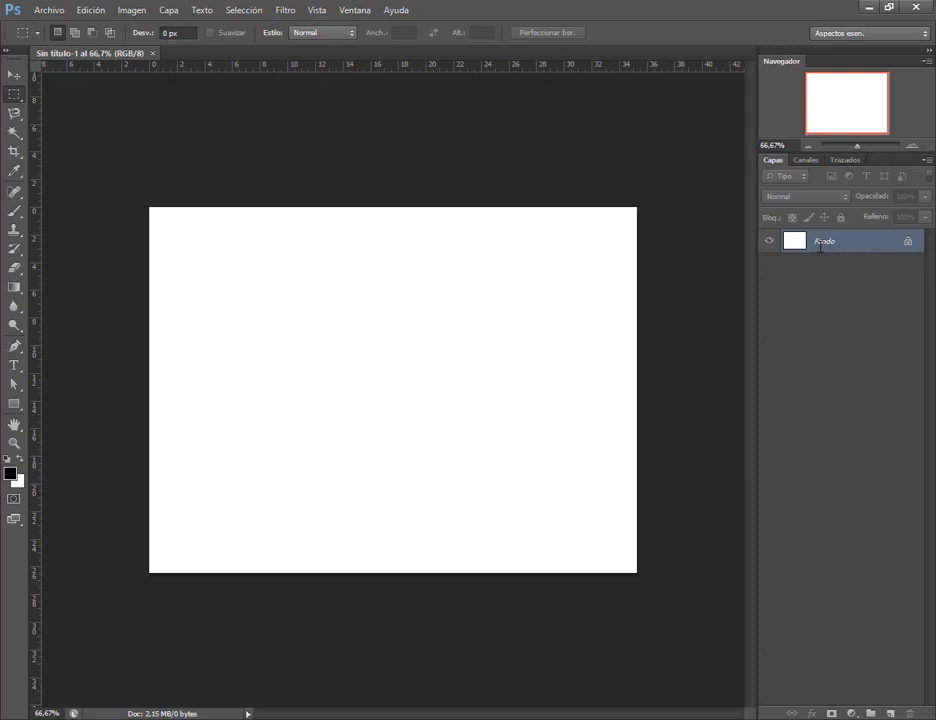
Convert the locked background into the regular layer Capa 0, and recheck the reference PDF before returning to Photoshop.
{"action": "double_click", "coordinate": [911, 243]}
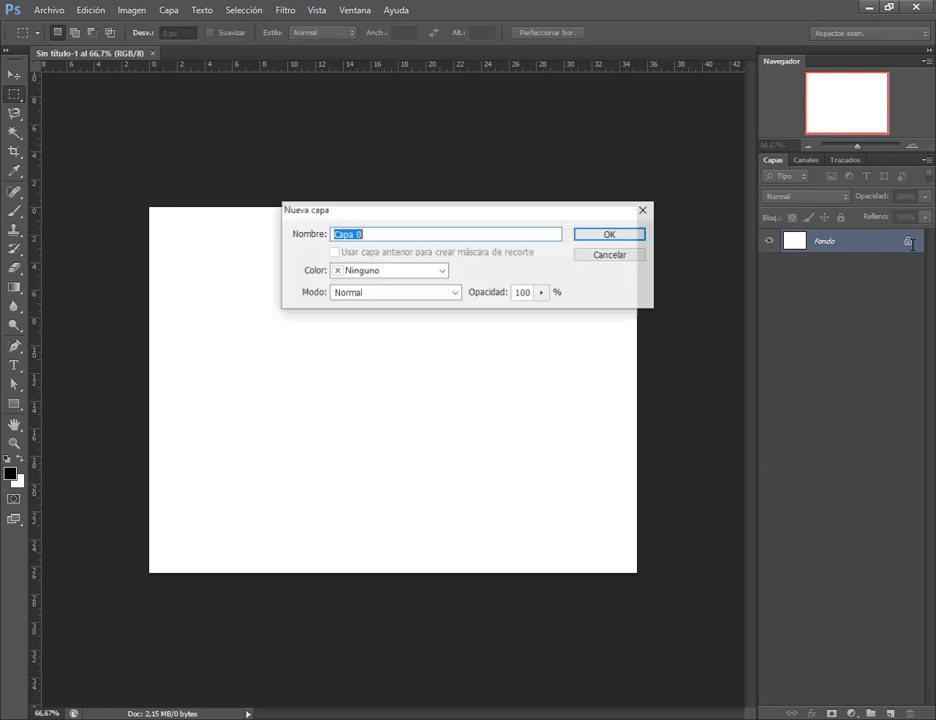
{"action": "left_click", "coordinate": [637, 238]}
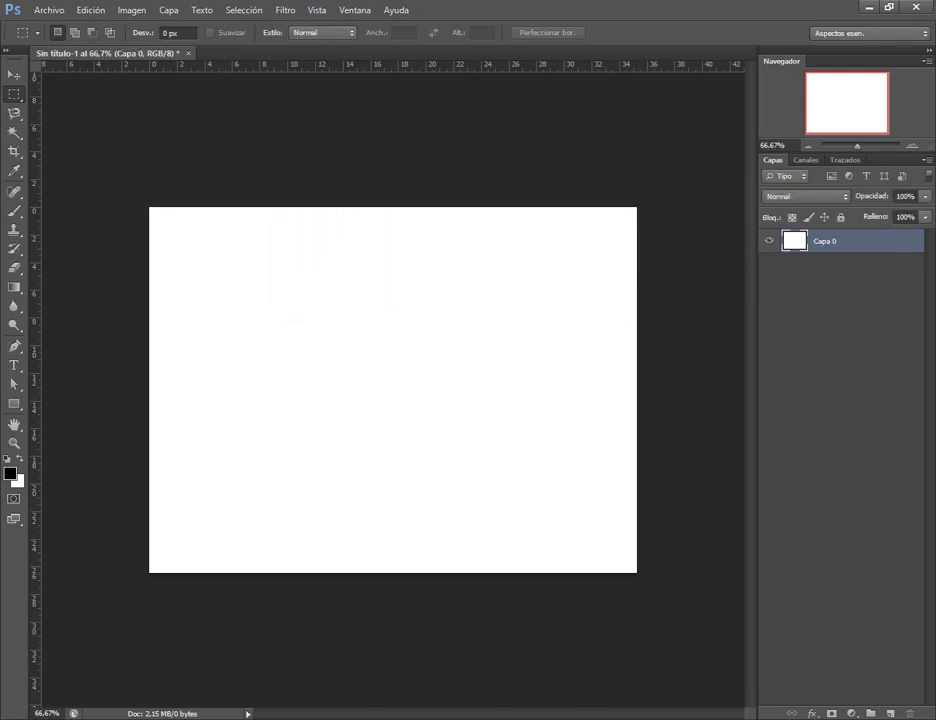
{"action": "key", "text": "alt+Tab"}
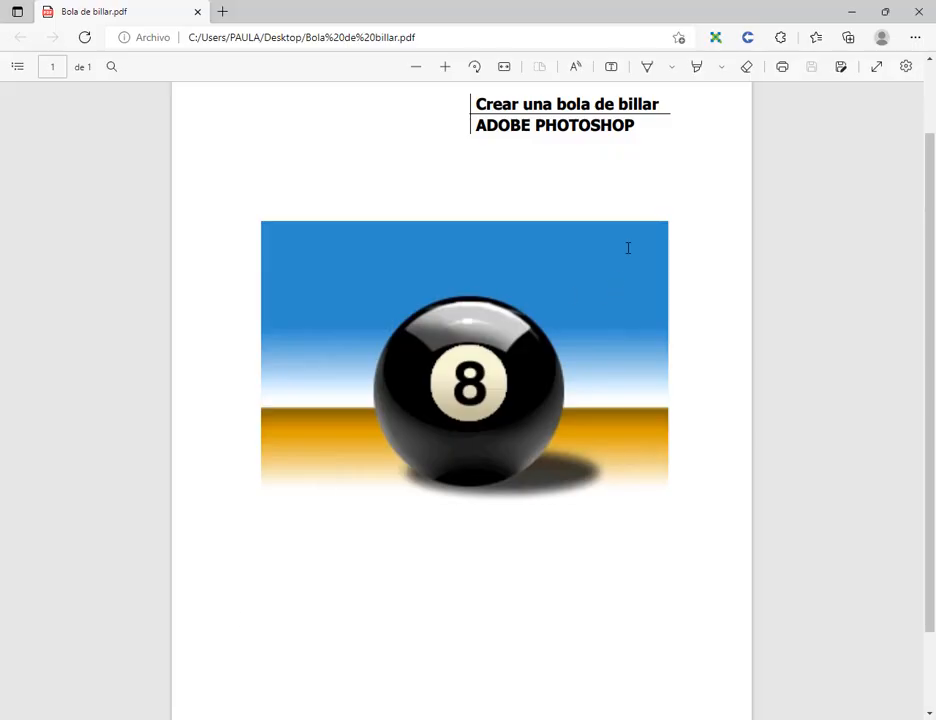
{"action": "left_click", "coordinate": [851, 11]}
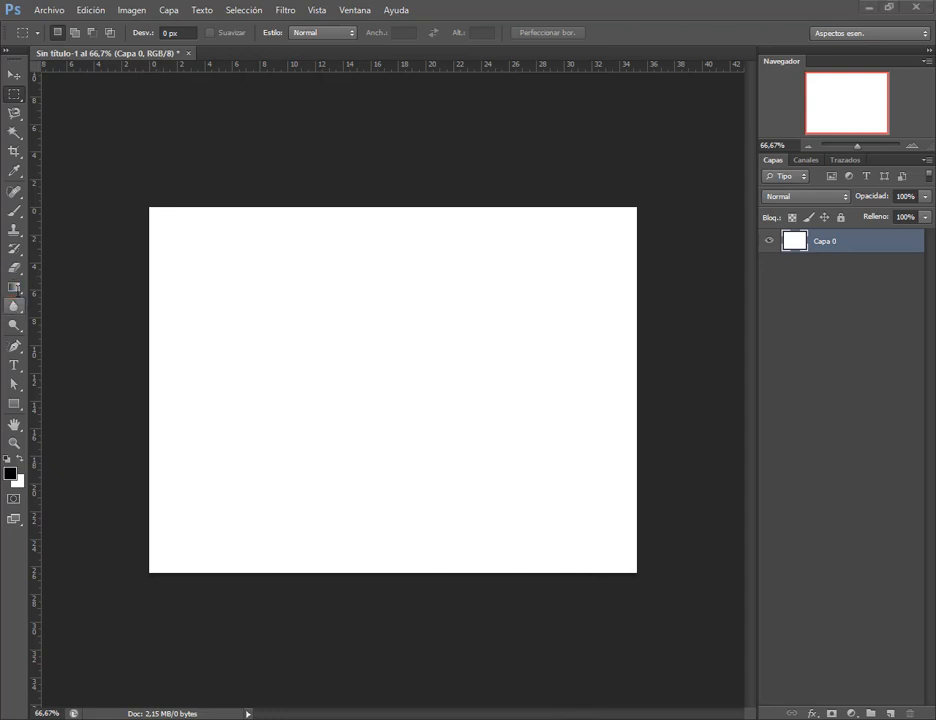
Activate the Gradient tool and choose the violet-to-orange preset.
{"action": "left_click", "coordinate": [14, 286]}
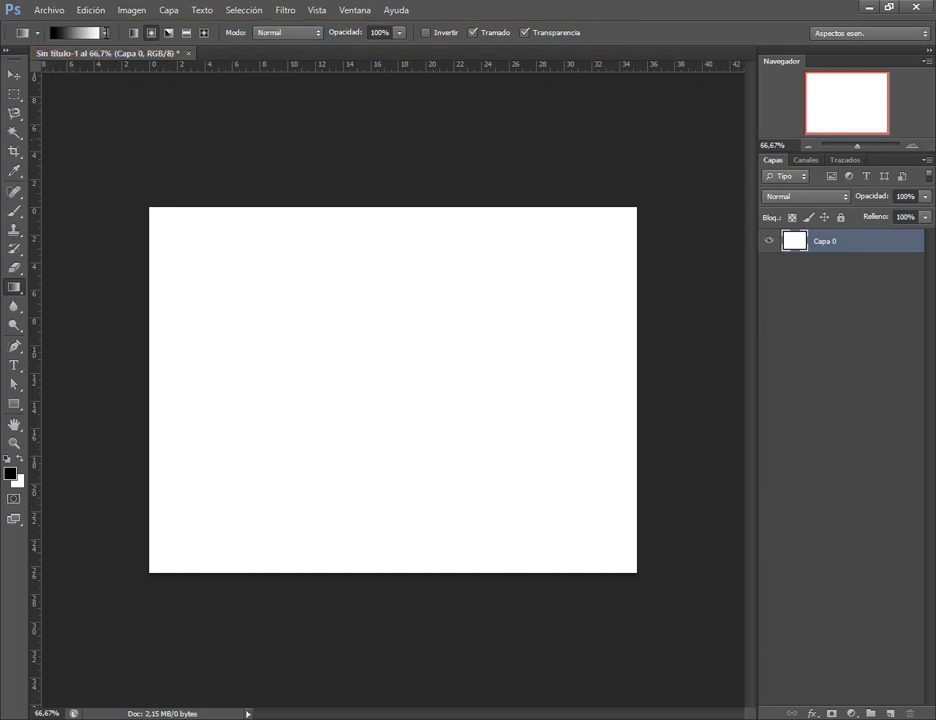
{"action": "left_click", "coordinate": [104, 33]}
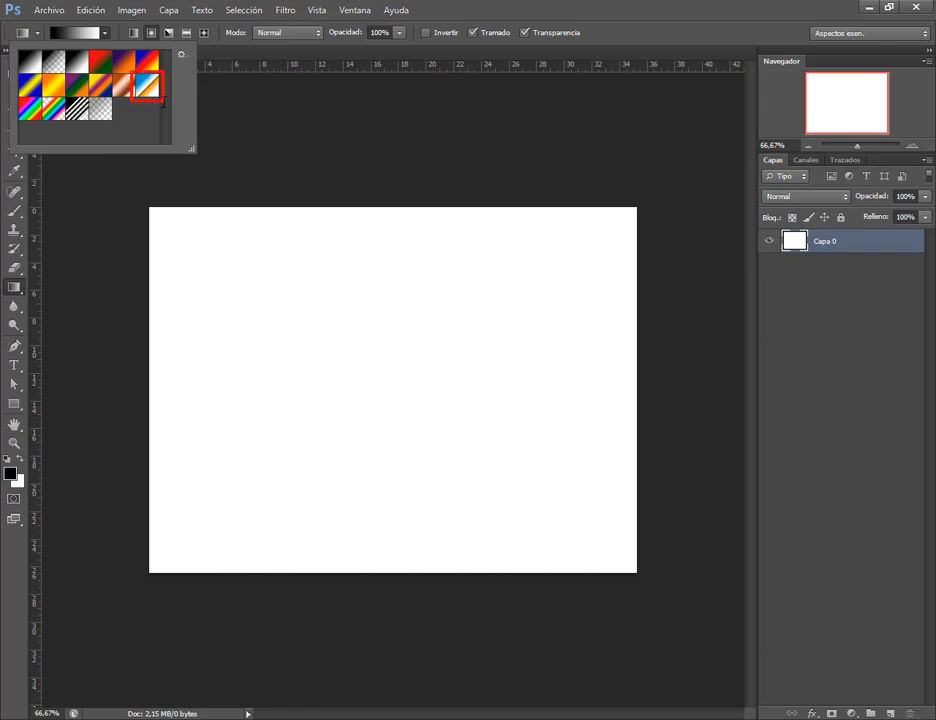
{"action": "key", "text": "Escape"}
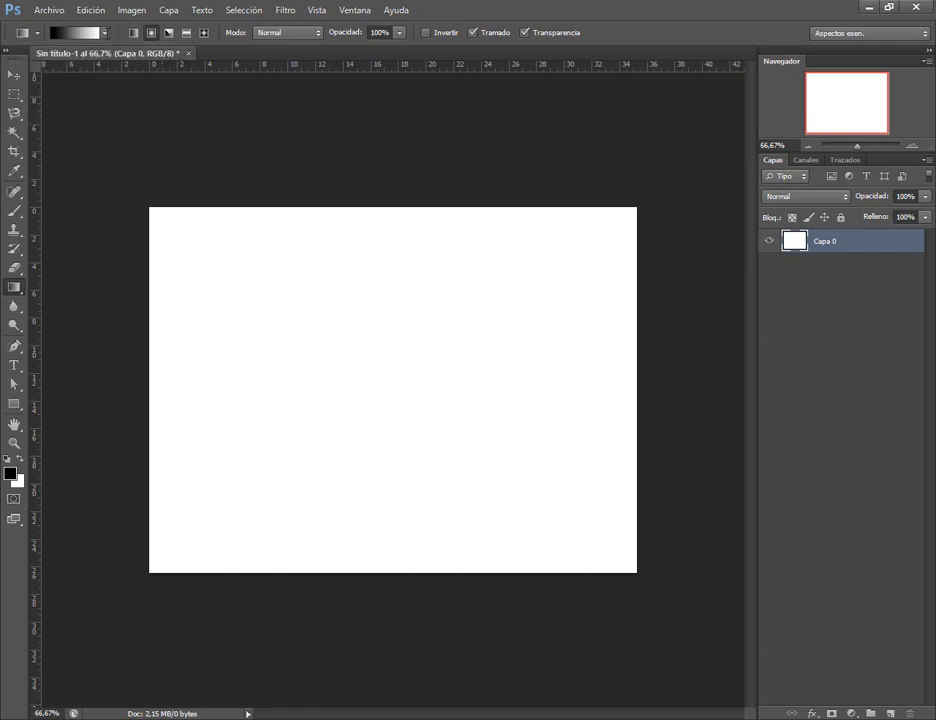
{"action": "left_click", "coordinate": [106, 34]}
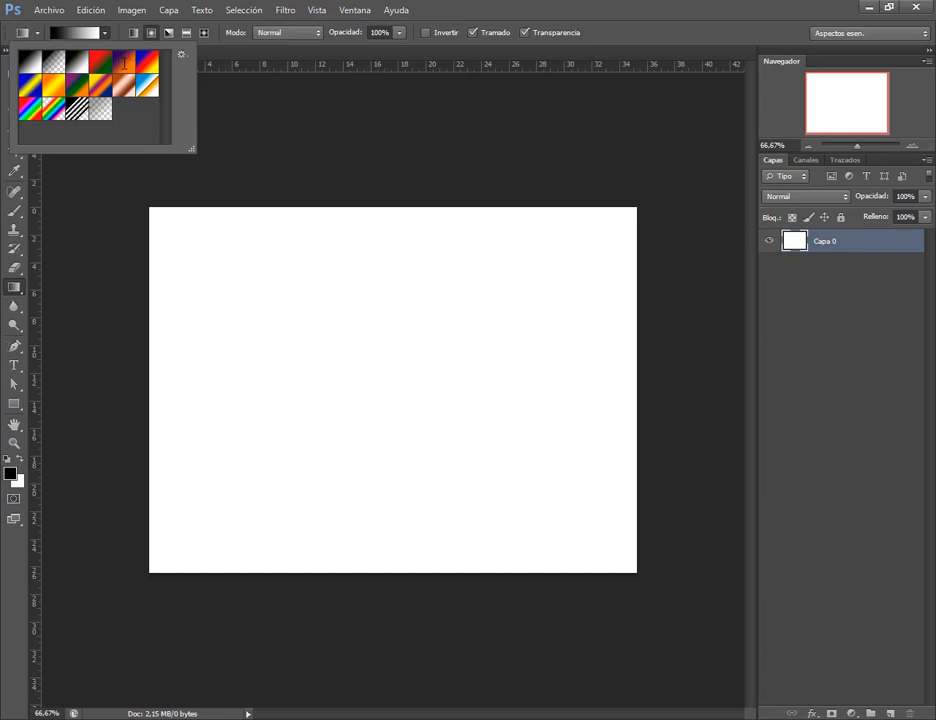
{"action": "left_click", "coordinate": [125, 63]}
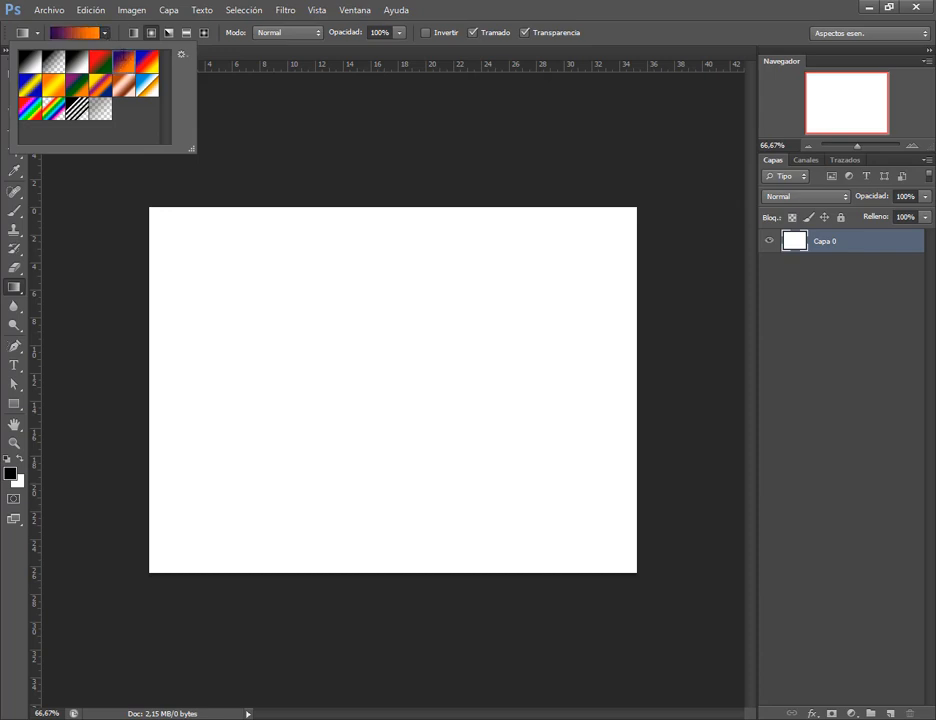
{"action": "left_click", "coordinate": [115, 33]}
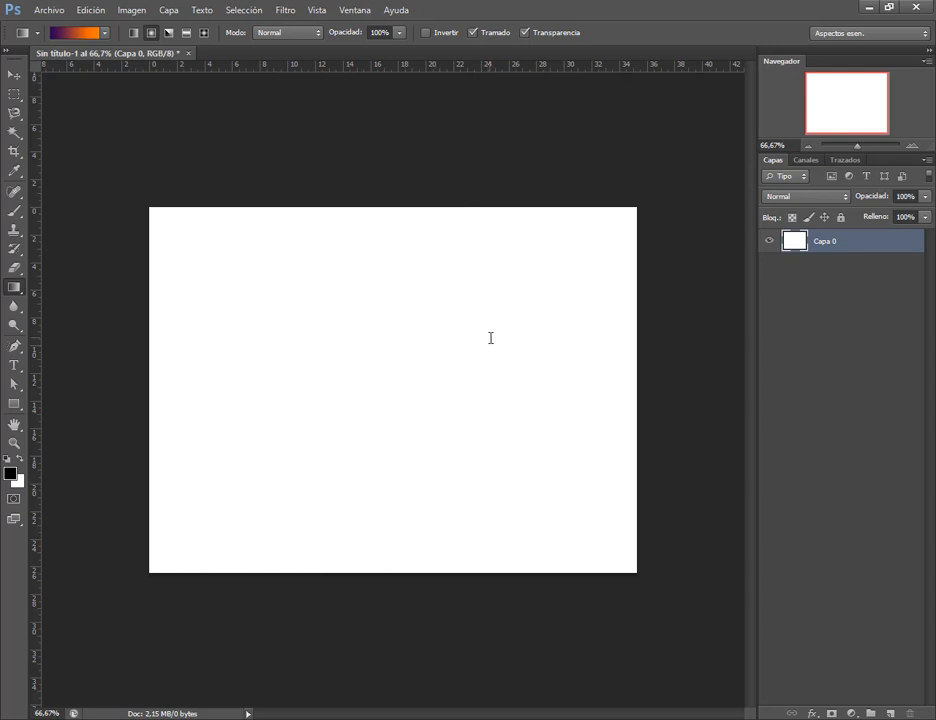
Set the gradient type to linear and apply violet-to-orange gradients of varying lengths horizontally across Capa 0, ending with one spanning most of the canvas.
{"action": "left_click", "coordinate": [105, 34]}
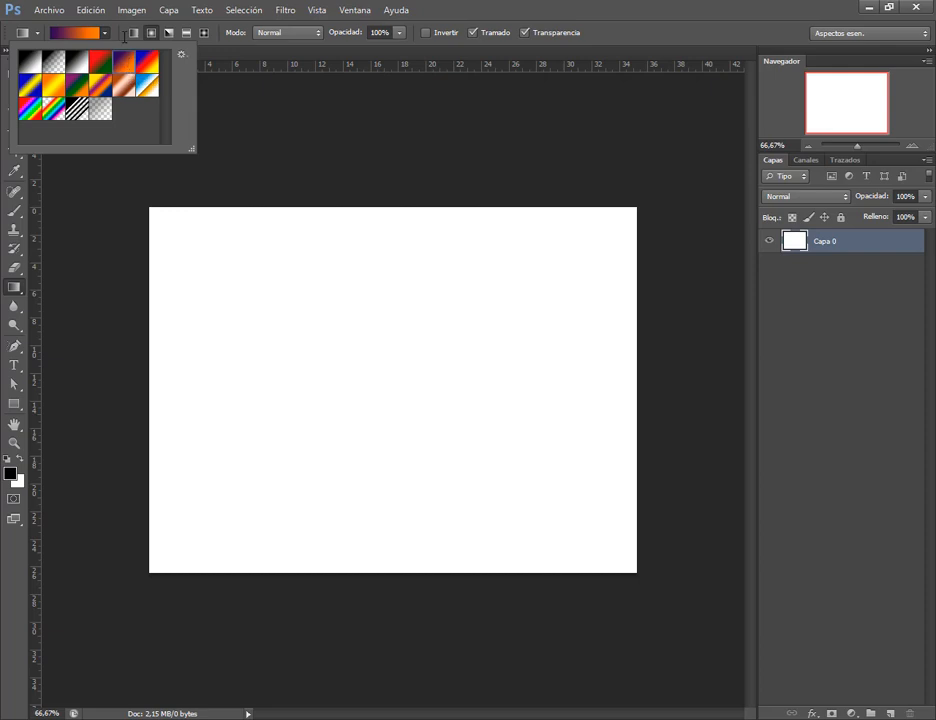
{"action": "left_click", "coordinate": [117, 30]}
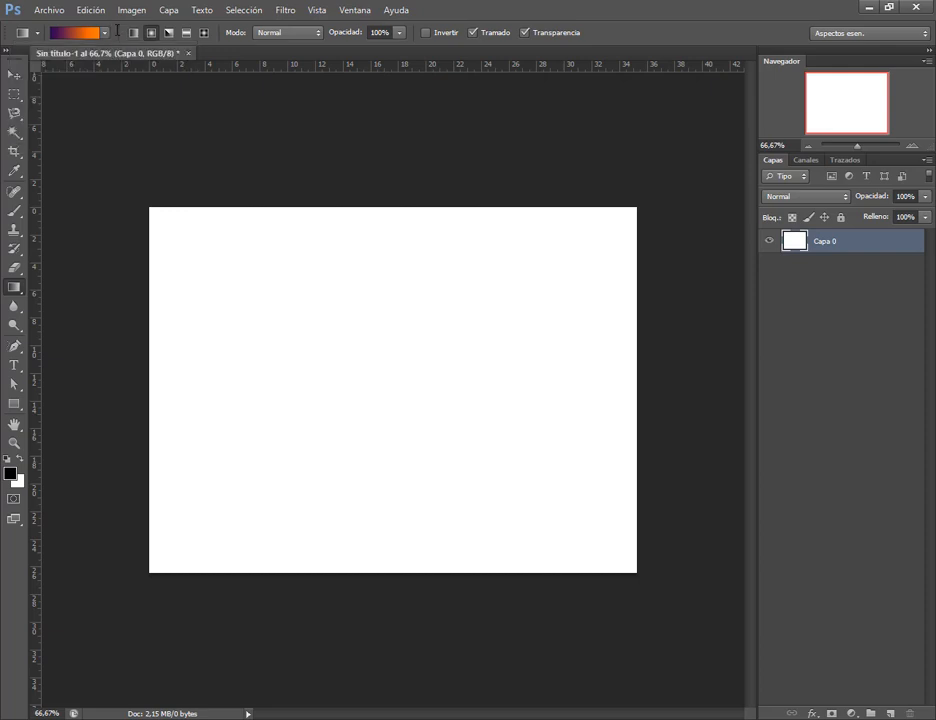
{"action": "mouse_move", "coordinate": [125, 24]}
{"action": "left_mouse_down"}
{"action": "mouse_move", "coordinate": [164, 44]}
{"action": "mouse_move", "coordinate": [218, 44]}
{"action": "left_mouse_up"}
{"action": "left_click_drag", "start_coordinate": [181, 362], "coordinate": [587, 374]}
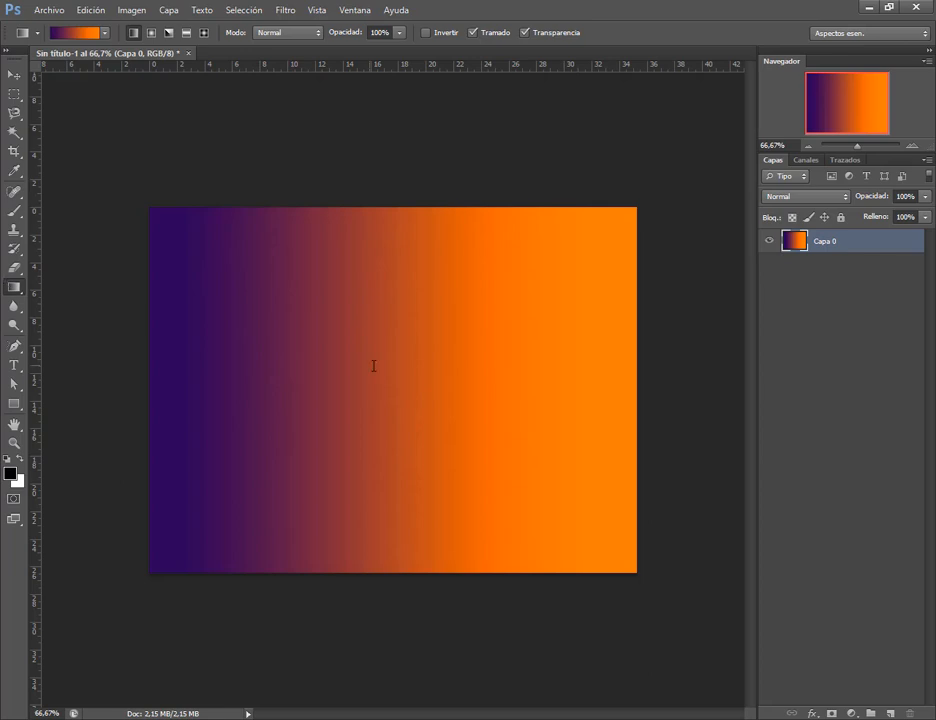
{"action": "left_click_drag", "start_coordinate": [267, 372], "coordinate": [618, 379]}
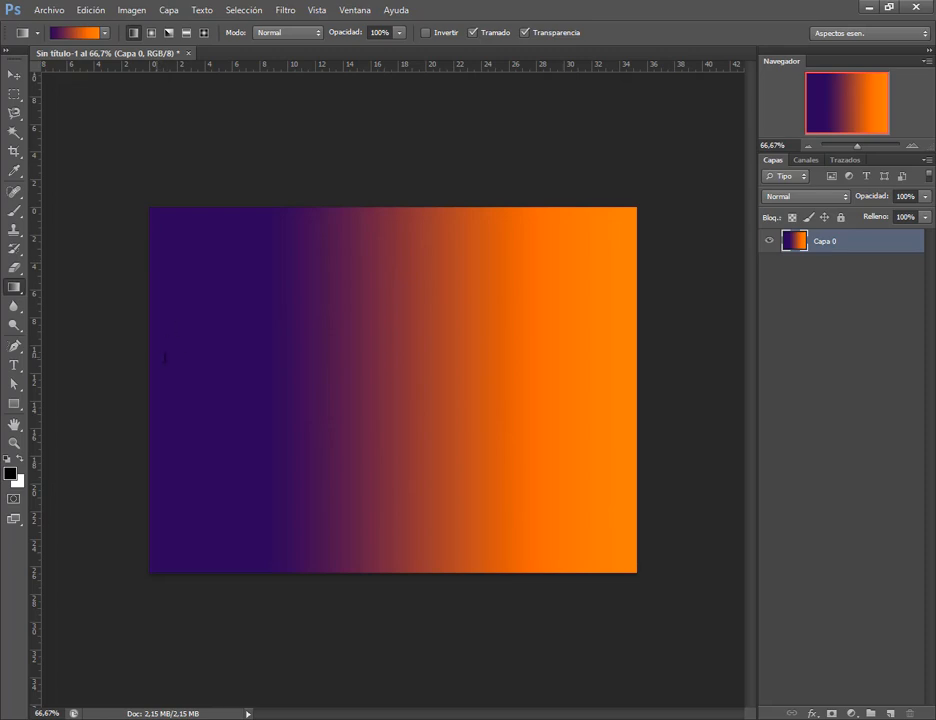
{"action": "left_click_drag", "start_coordinate": [158, 357], "coordinate": [443, 352]}
{"action": "left_click_drag", "start_coordinate": [182, 393], "coordinate": [560, 378]}
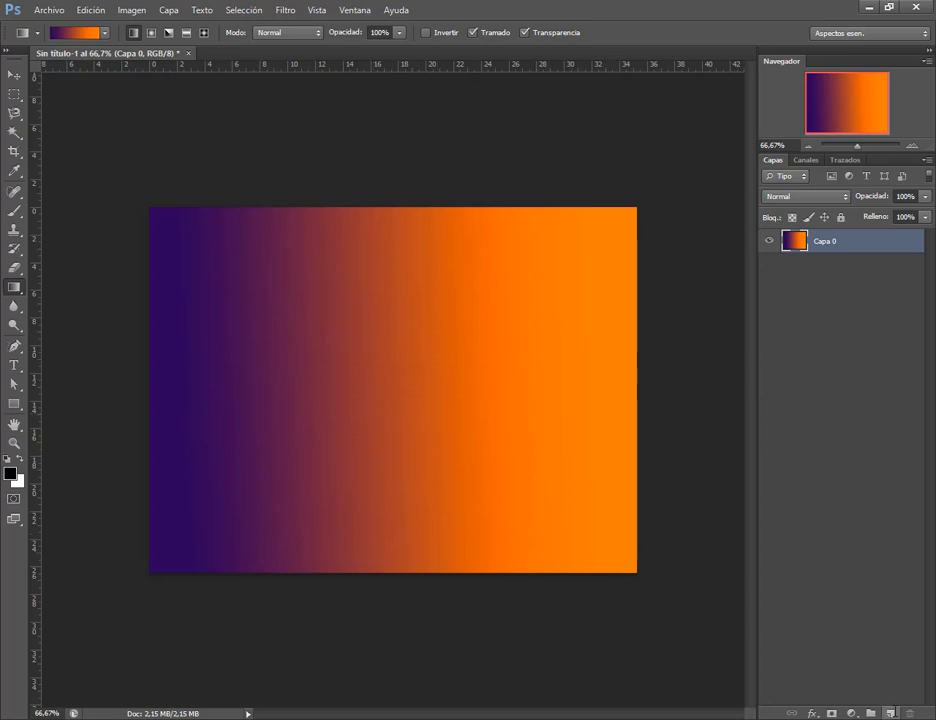
Add a new empty layer above Capa 0.
{"action": "left_click", "coordinate": [889, 713]}
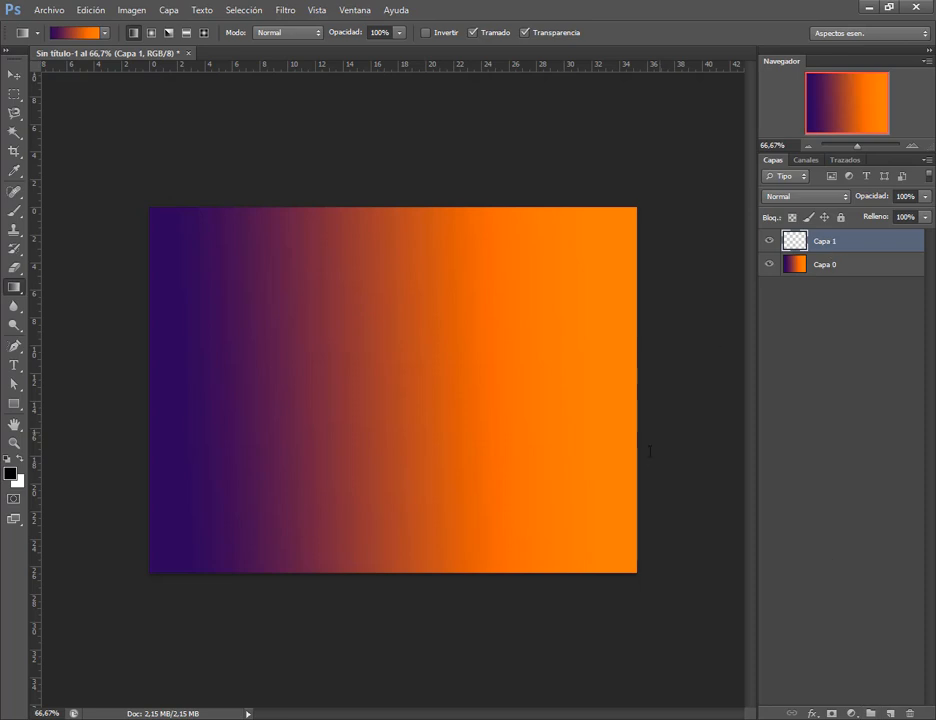
Apply a diagonal violet-to-orange linear gradient on Capa 1 from the canvas's lower-right corner toward its upper centre, and toggle the layer's visibility off and on.
{"action": "left_click_drag", "start_coordinate": [600, 559], "coordinate": [399, 263]}
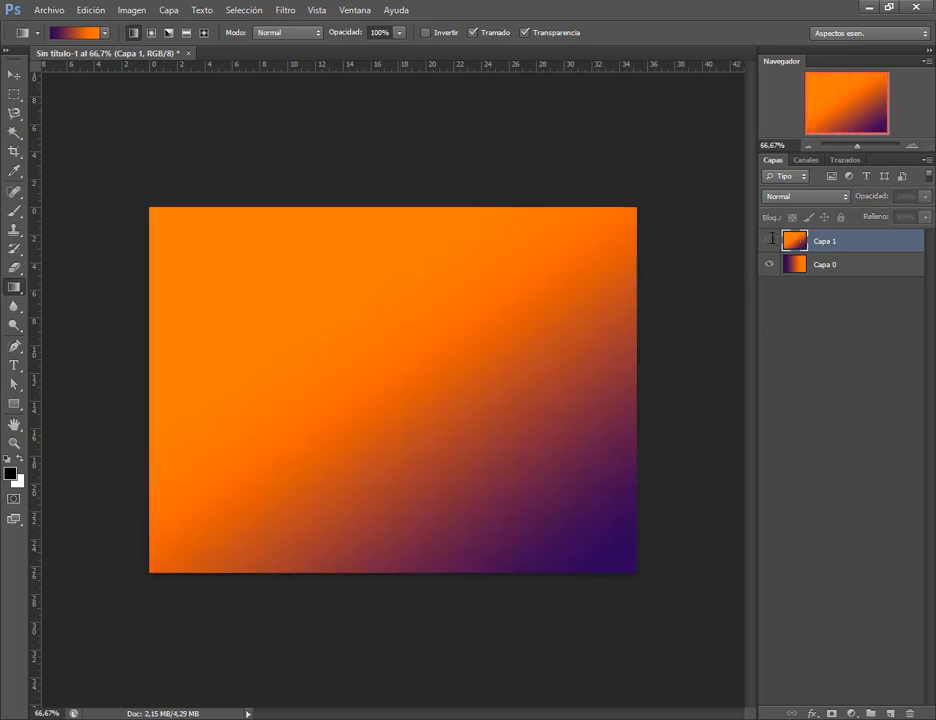
{"action": "left_click", "coordinate": [769, 240]}
{"action": "left_click", "coordinate": [769, 240]}
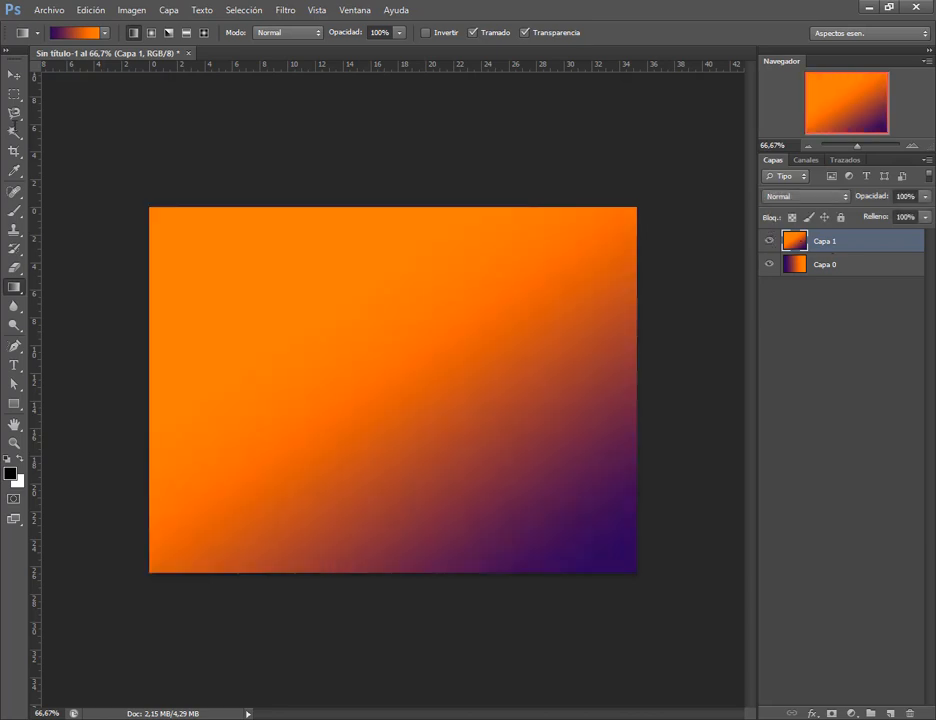
Move Capa 1 up and to the left with the Move tool to expose Capa 0, and delete Capa 1.
{"action": "left_click", "coordinate": [14, 75]}
{"action": "left_click_drag", "start_coordinate": [500, 289], "coordinate": [406, 236]}
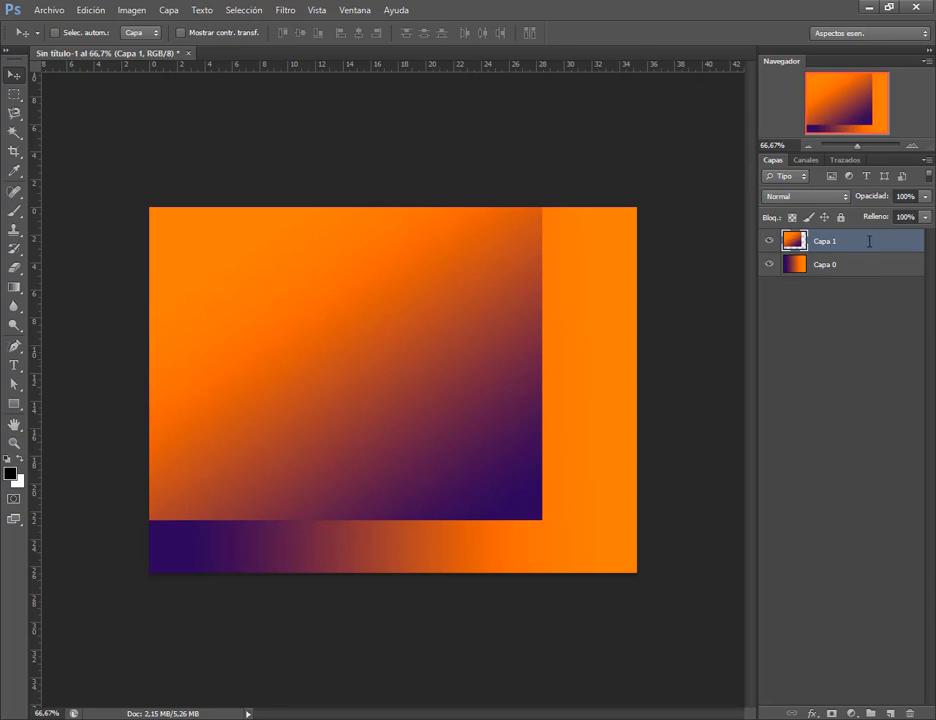
{"action": "left_click_drag", "start_coordinate": [871, 241], "coordinate": [910, 713]}
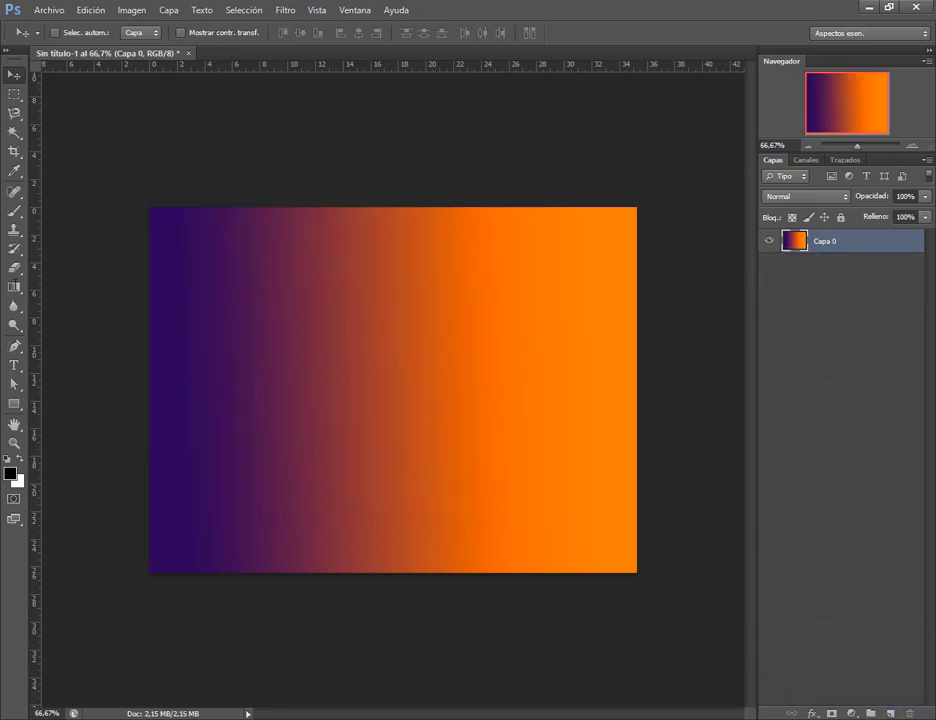
Apply a violet-to-orange linear gradient diagonally across Capa 0, from the canvas's lower-left corner to its upper-right corner.
{"action": "left_click", "coordinate": [14, 287]}
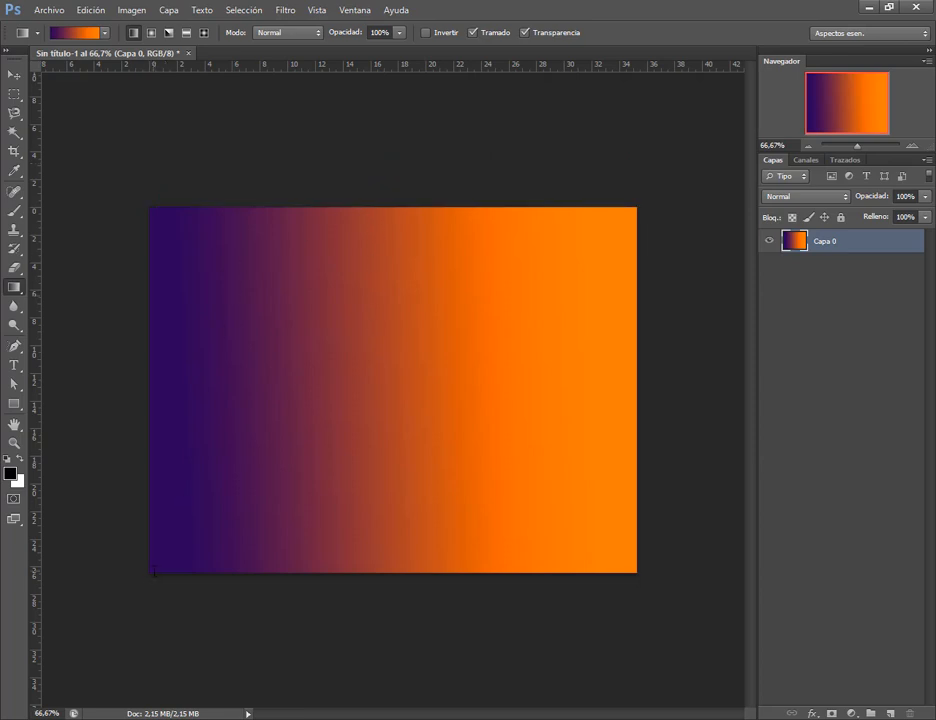
{"action": "left_click_drag", "start_coordinate": [149, 573], "coordinate": [637, 209]}
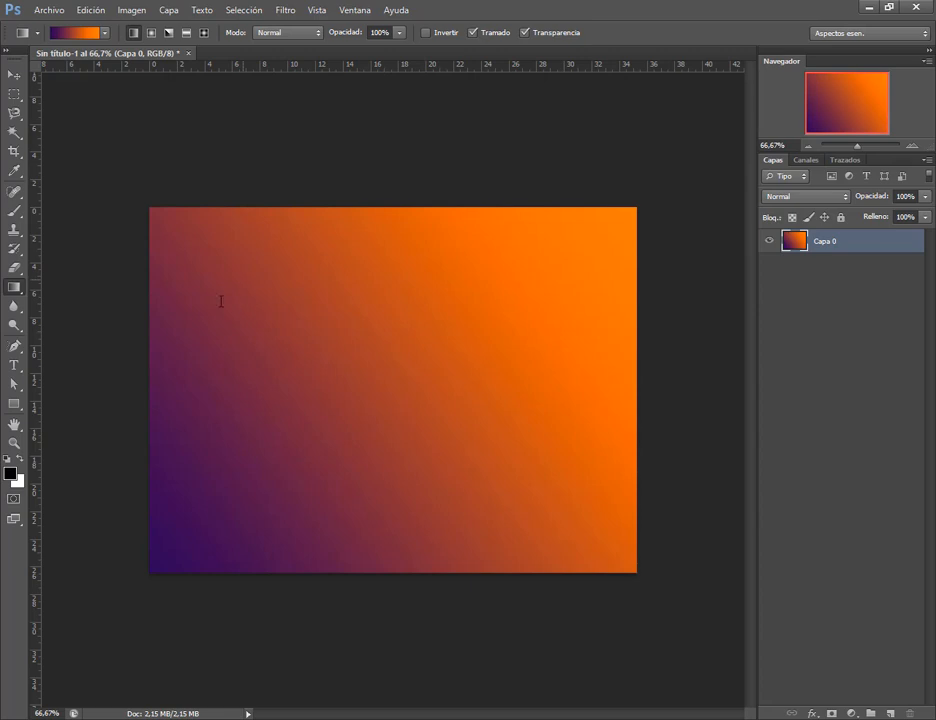
{"action": "left_click_drag", "start_coordinate": [148, 205], "coordinate": [636, 573]}
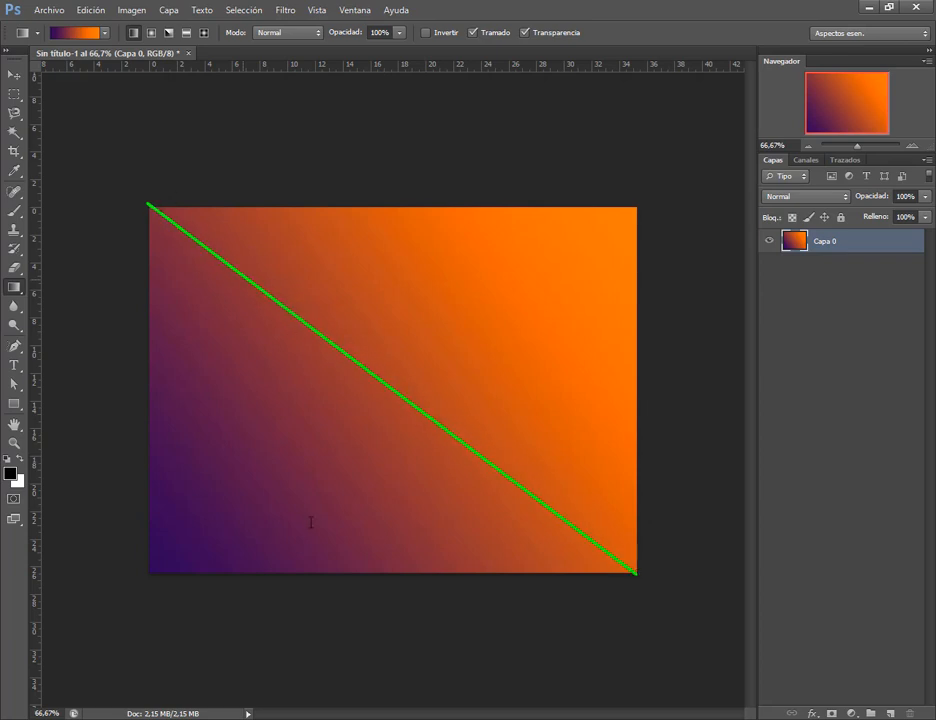
{"action": "left_click_drag", "start_coordinate": [306, 516], "coordinate": [468, 343]}
{"action": "key", "text": "Escape"}
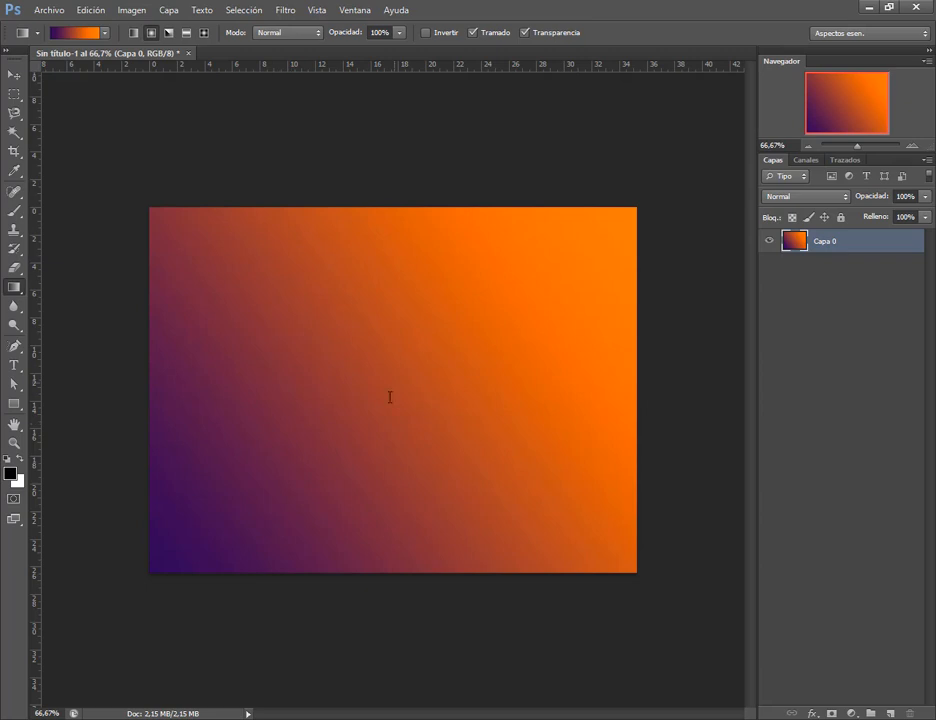
Apply radial violet-to-orange gradients of varying lengths to Capa 0, starting from the canvas centre, the upper-left area and the lower-left corner.
{"action": "left_click_drag", "start_coordinate": [384, 406], "coordinate": [549, 257]}
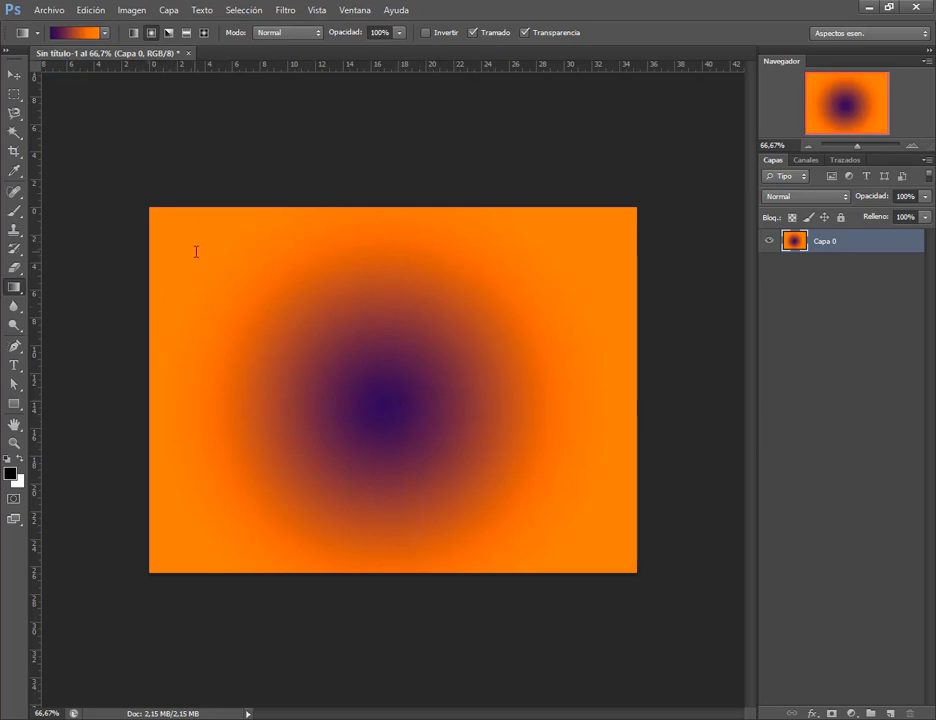
{"action": "left_click_drag", "start_coordinate": [188, 247], "coordinate": [520, 442]}
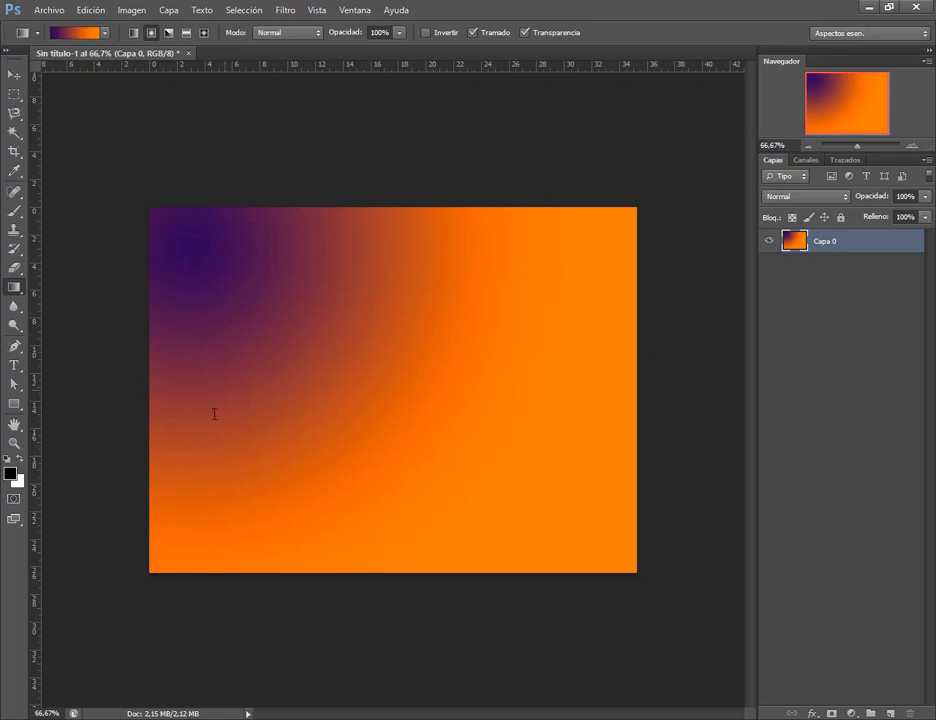
{"action": "left_click_drag", "start_coordinate": [188, 527], "coordinate": [681, 165]}
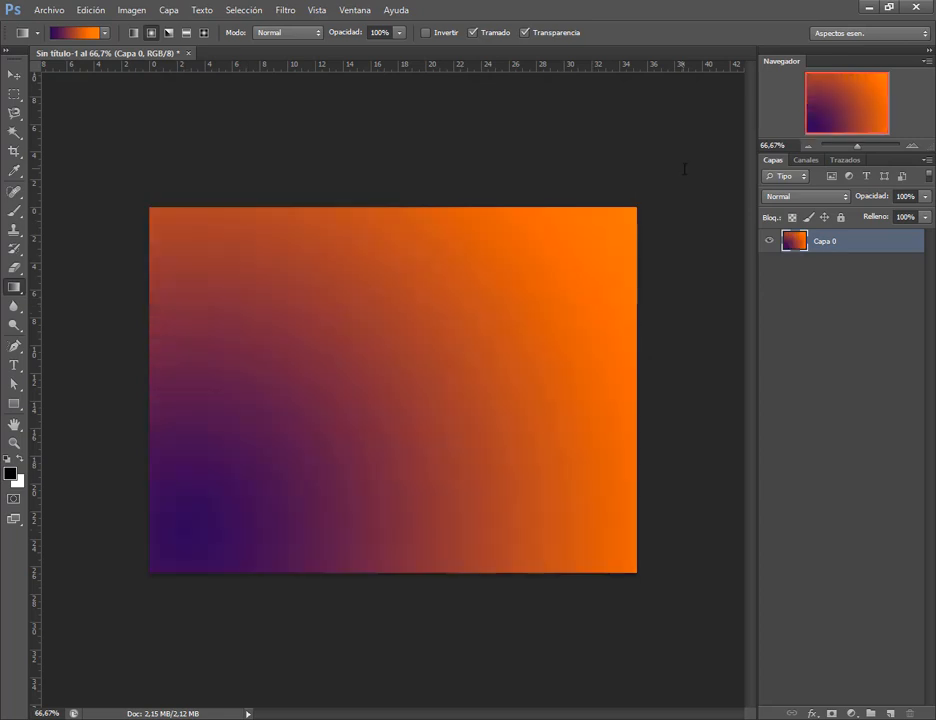
{"action": "left_click_drag", "start_coordinate": [182, 549], "coordinate": [227, 511]}
{"action": "left_click_drag", "start_coordinate": [226, 511], "coordinate": [200, 532]}
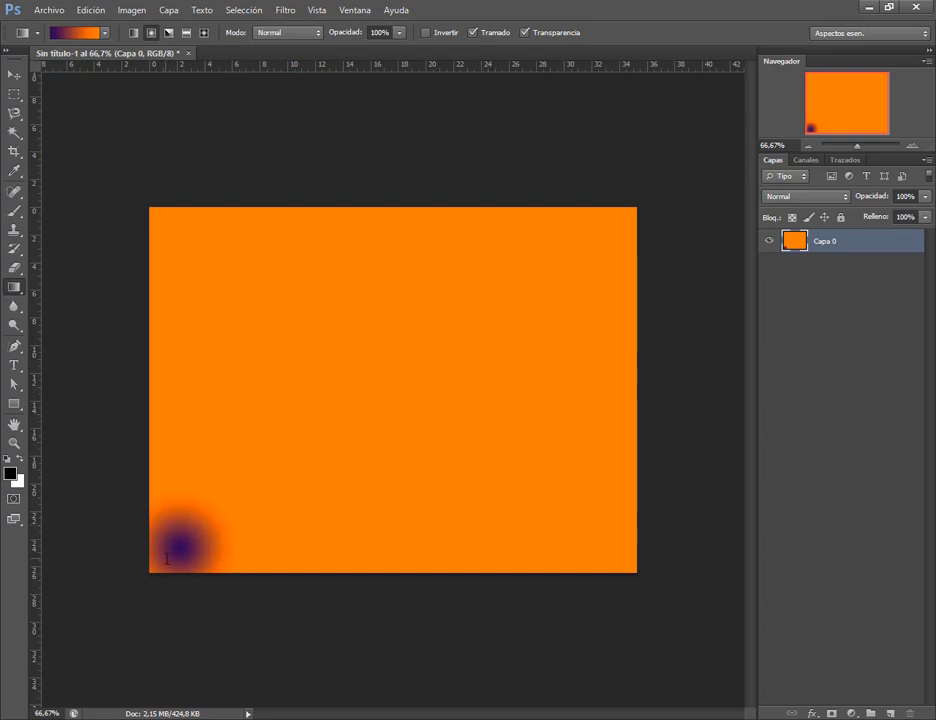
{"action": "left_click_drag", "start_coordinate": [167, 558], "coordinate": [708, 163]}
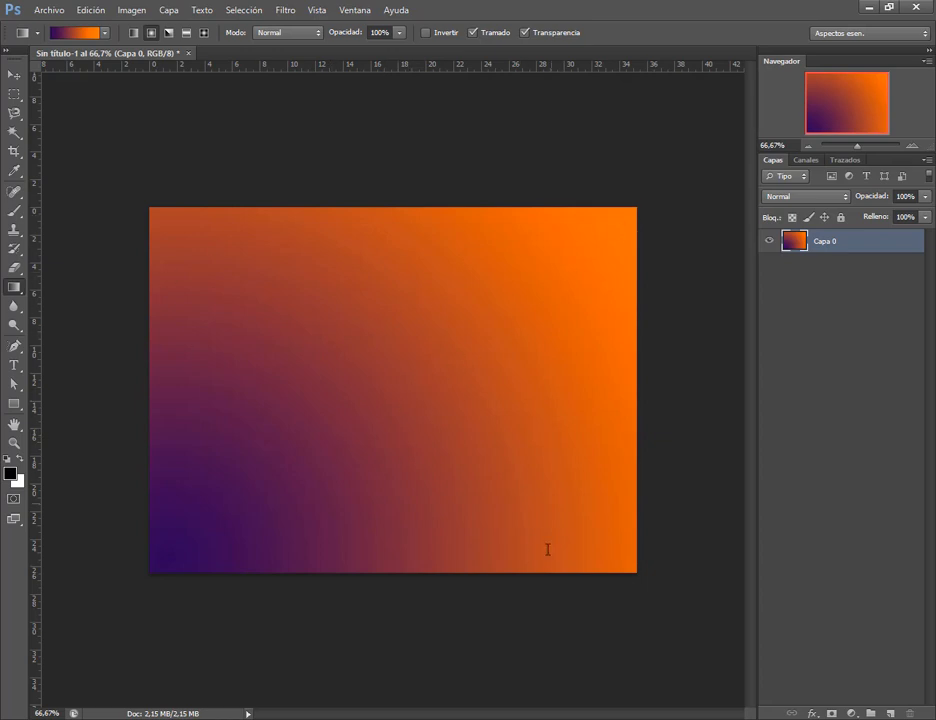
{"action": "left_click_drag", "start_coordinate": [173, 550], "coordinate": [740, 142]}
Apply an angle gradient from near the centre of Capa 0, and reflected gradients in several lengths and directions.
{"action": "left_click", "coordinate": [168, 33]}
{"action": "left_click_drag", "start_coordinate": [353, 417], "coordinate": [579, 208]}
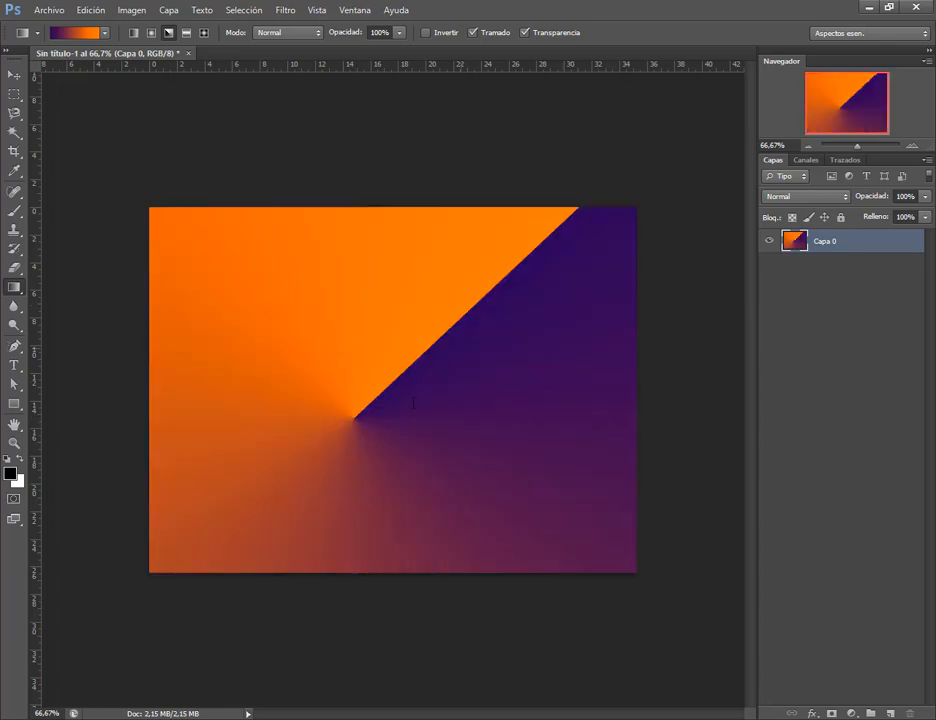
{"action": "left_click", "coordinate": [185, 33]}
{"action": "left_click_drag", "start_coordinate": [392, 244], "coordinate": [378, 520]}
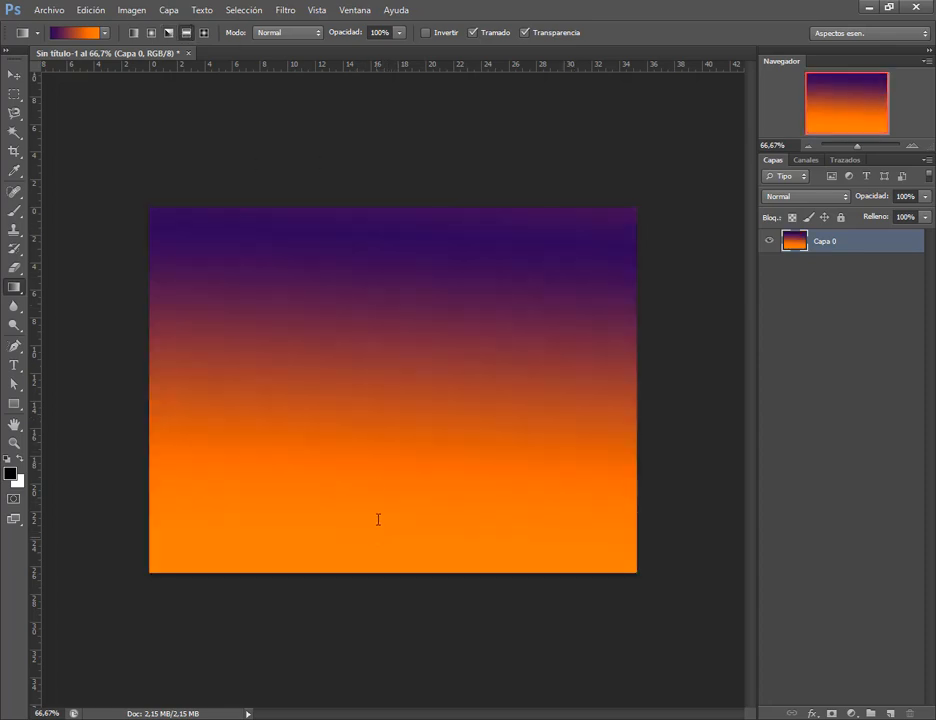
{"action": "left_click_drag", "start_coordinate": [414, 256], "coordinate": [404, 324]}
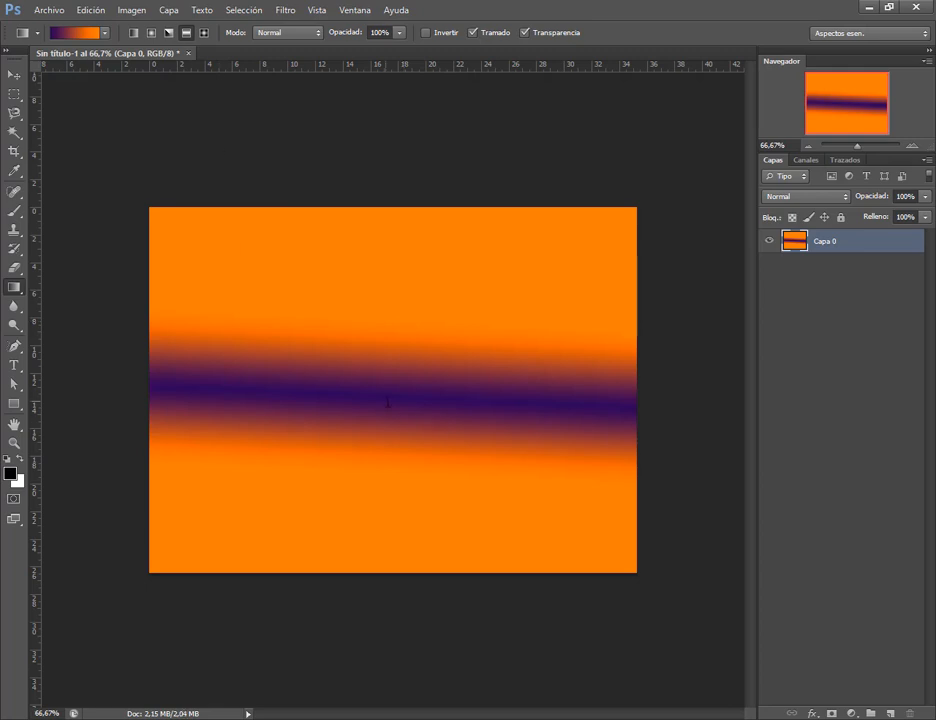
{"action": "left_click_drag", "start_coordinate": [387, 402], "coordinate": [462, 448]}
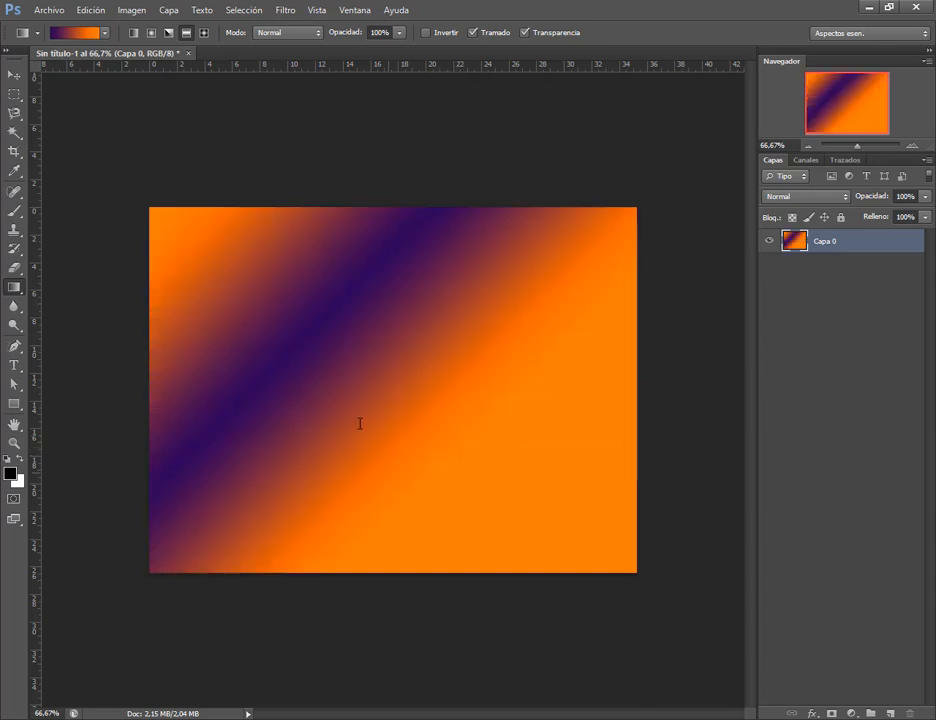
Apply a diamond violet-to-orange gradient from the centre of Capa 0, and a horizontal linear gradient with the blue-red-yellow preset.
{"action": "left_click", "coordinate": [204, 32]}
{"action": "left_click_drag", "start_coordinate": [393, 410], "coordinate": [468, 302]}
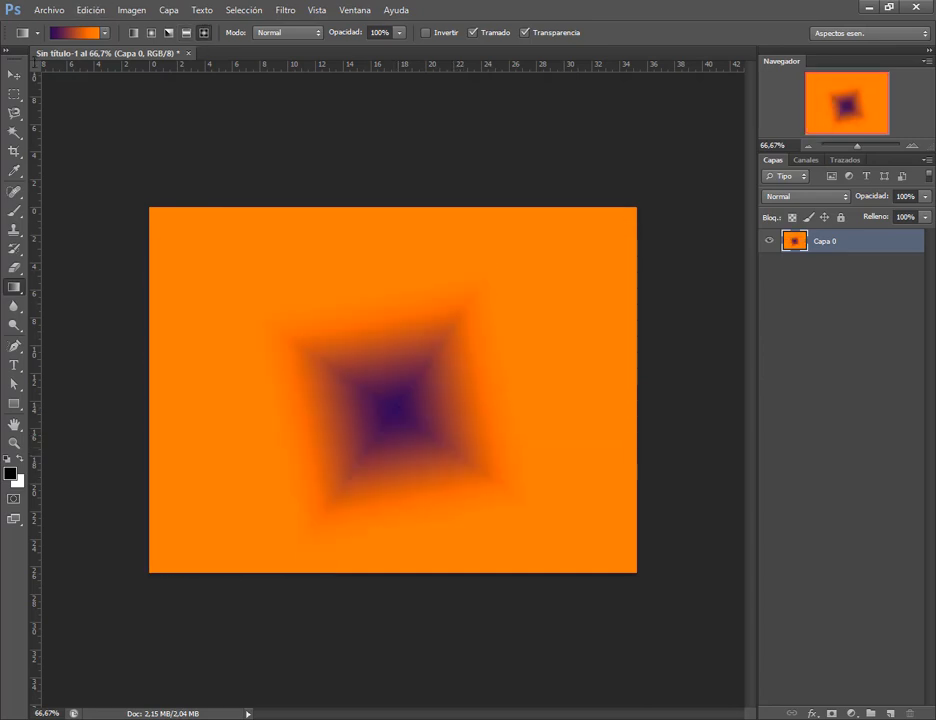
{"action": "left_click", "coordinate": [104, 32]}
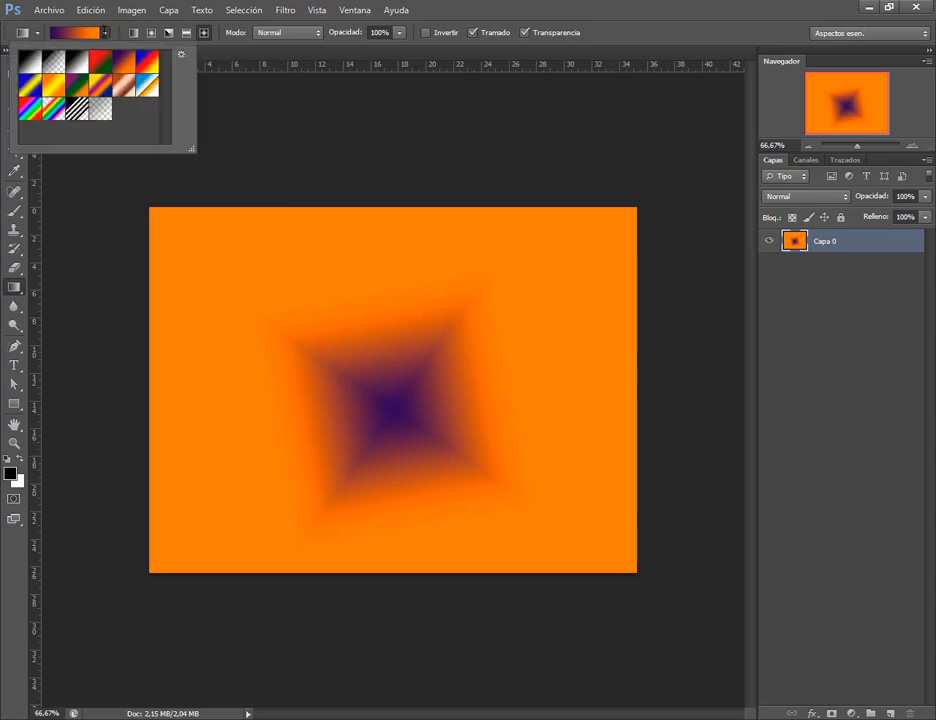
{"action": "double_click", "coordinate": [149, 62]}
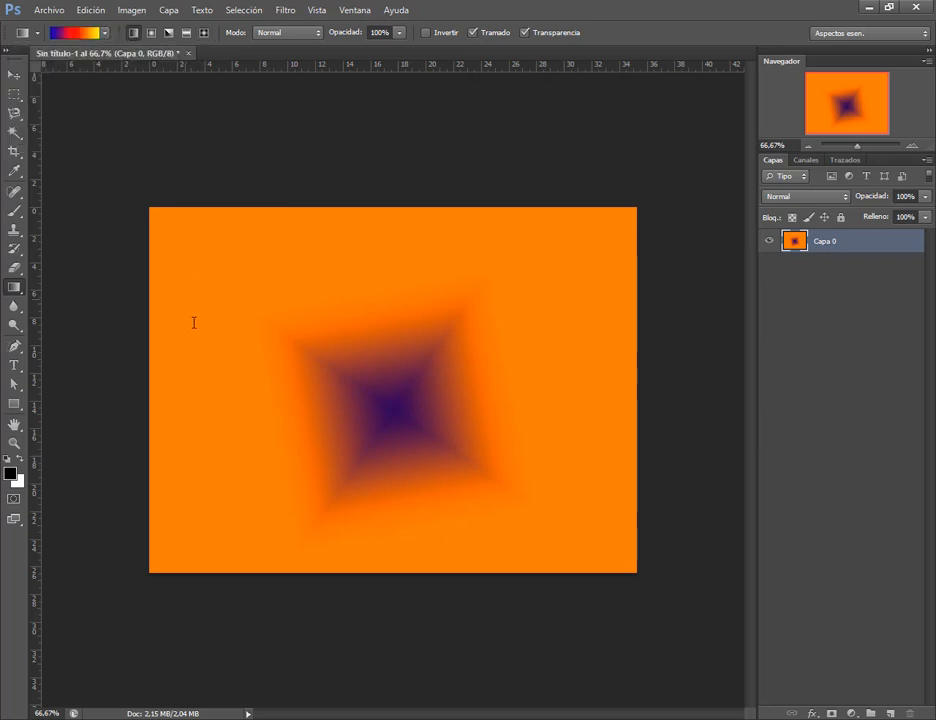
{"action": "left_click_drag", "start_coordinate": [212, 352], "coordinate": [577, 351]}
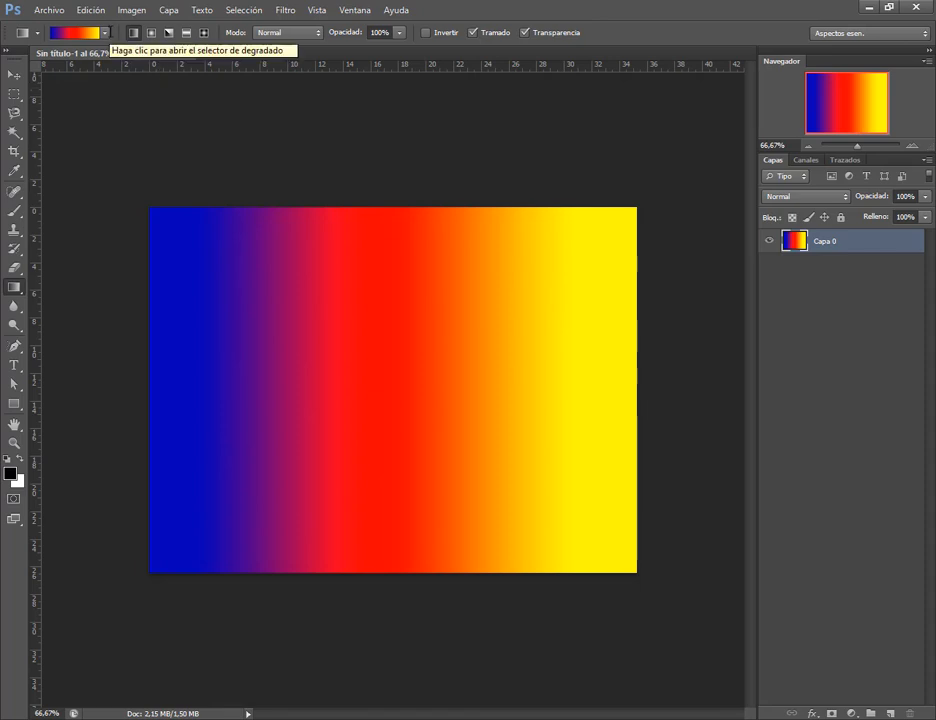
{"action": "left_click", "coordinate": [104, 32]}
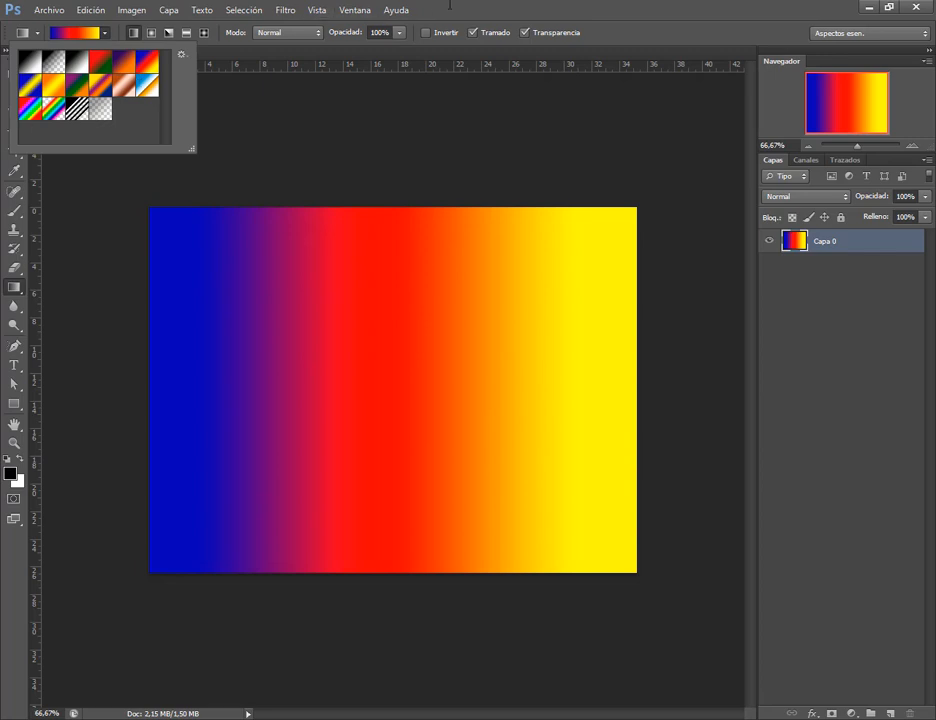
{"action": "left_click", "coordinate": [449, 5]}
{"action": "left_click", "coordinate": [76, 30]}
{"action": "left_click", "coordinate": [542, 3]}
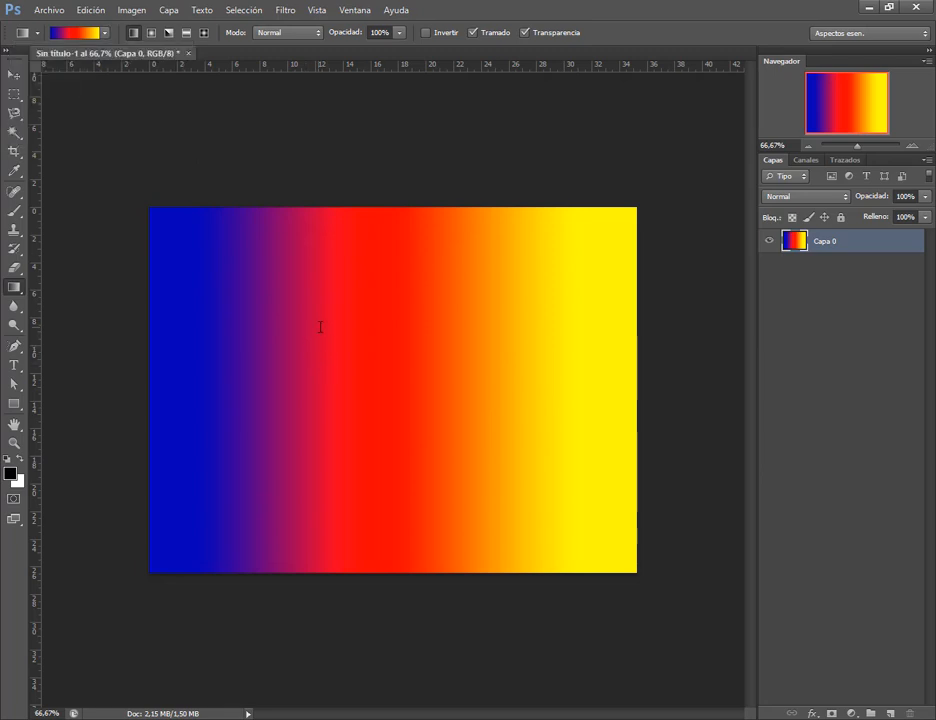
Fill Capa 0 with white (Blanco) at Normal mode and 100% opacity.
{"action": "left_click", "coordinate": [90, 10]}
{"action": "left_click", "coordinate": [118, 220]}
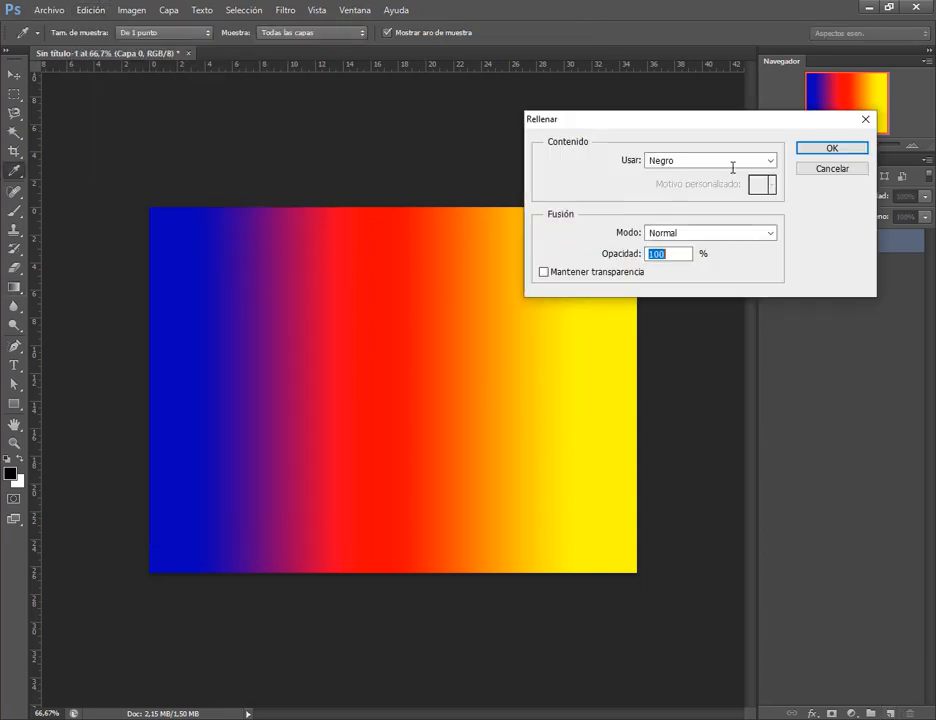
{"action": "left_click", "coordinate": [730, 160]}
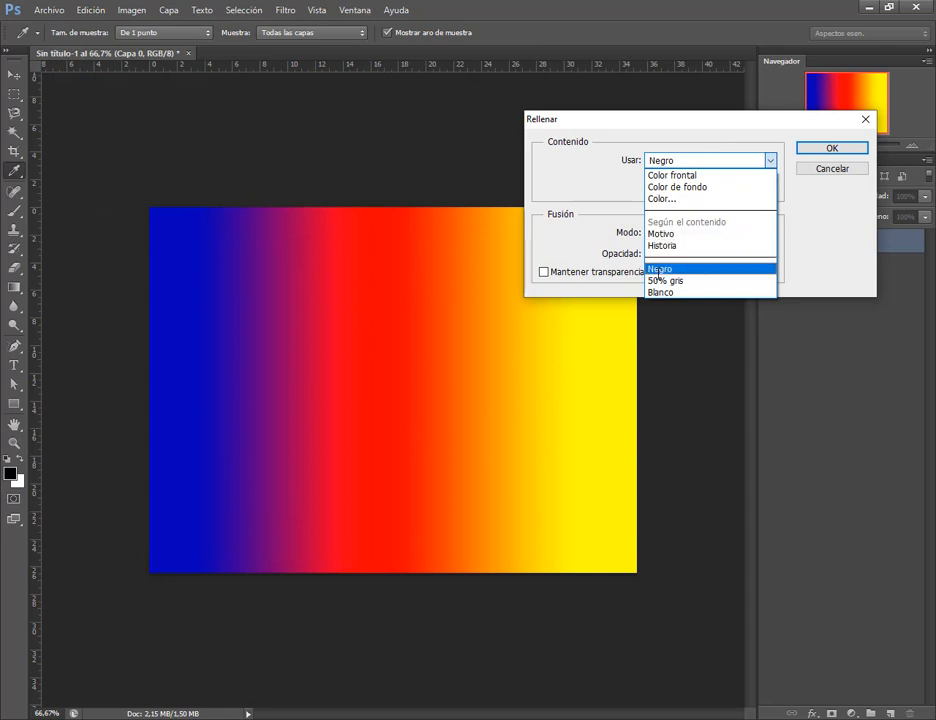
{"action": "left_click", "coordinate": [680, 292]}
{"action": "left_click", "coordinate": [830, 148]}
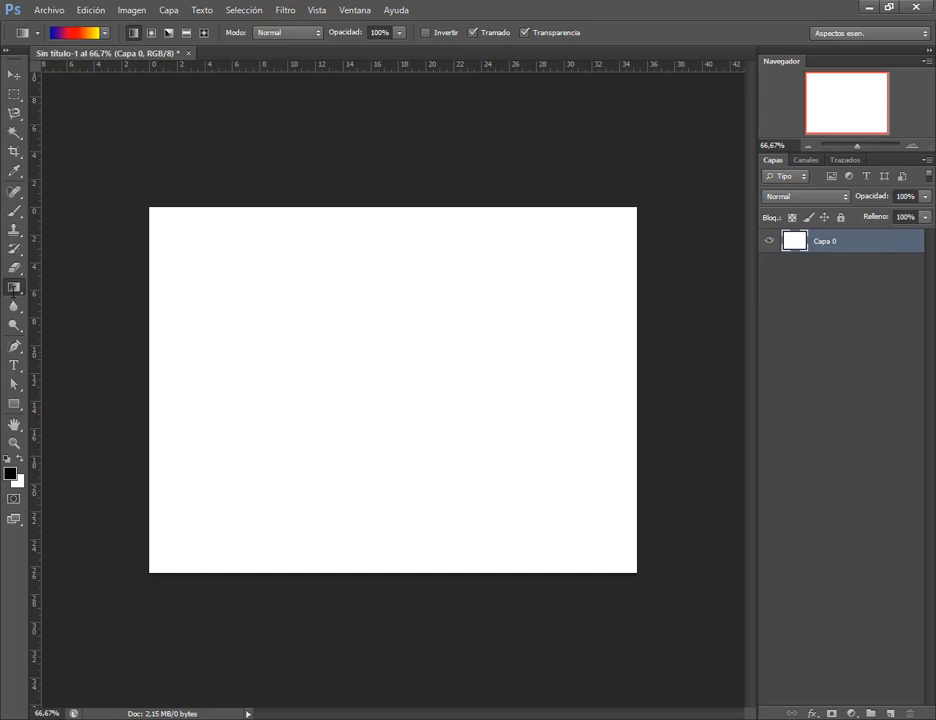
{"action": "left_click", "coordinate": [104, 33]}
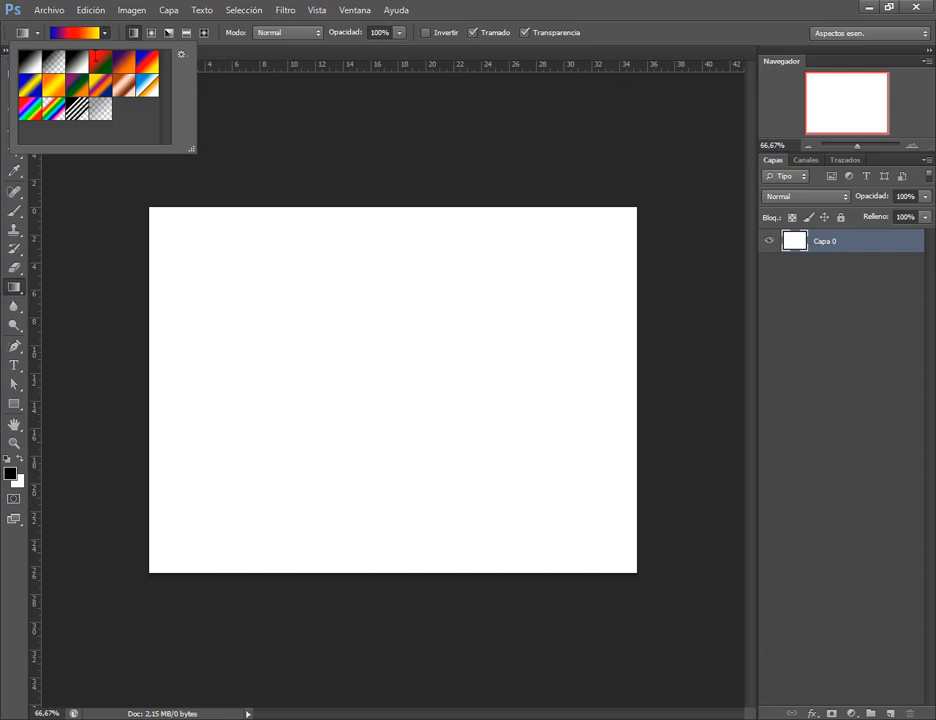
{"action": "left_click", "coordinate": [442, 5]}
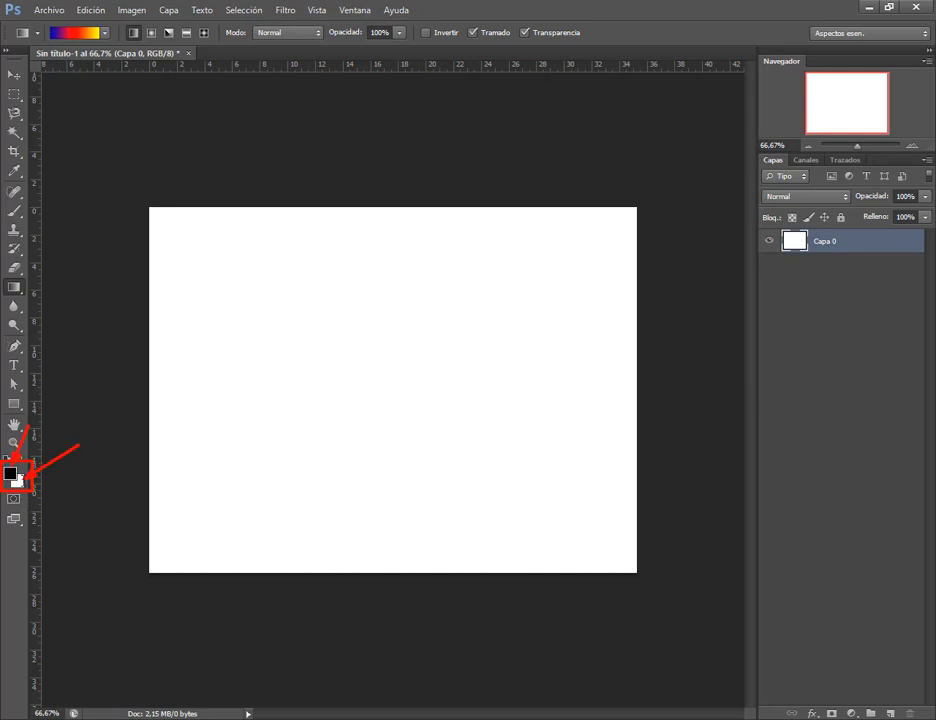
Set the foreground colour to a fully saturated bright green with hue 112°, keeping the Gradient tool active.
{"action": "left_click", "coordinate": [10, 472]}
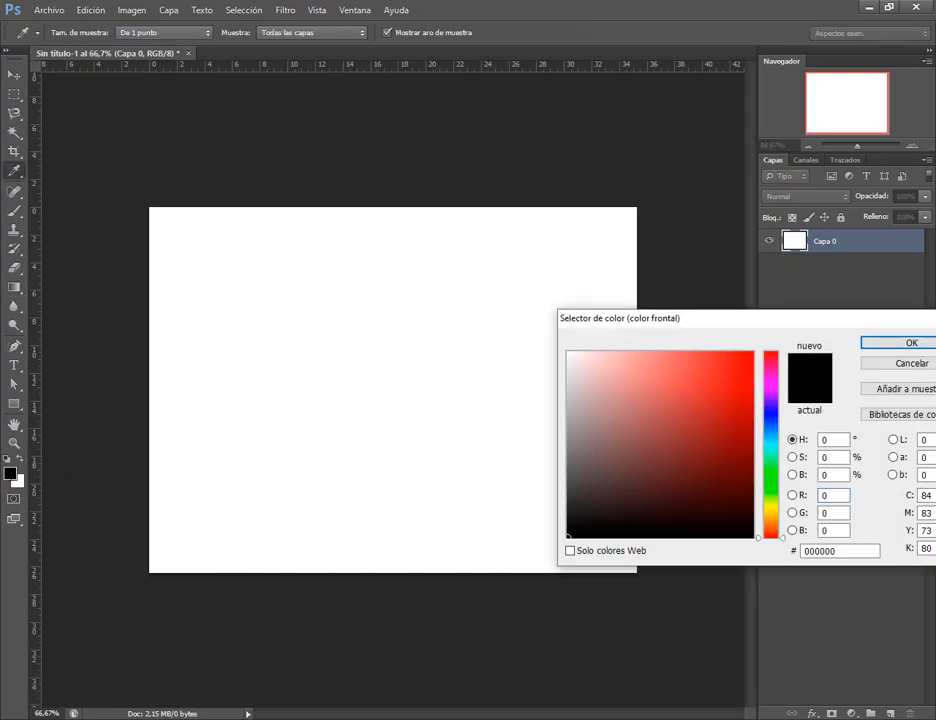
{"action": "left_click", "coordinate": [762, 479]}
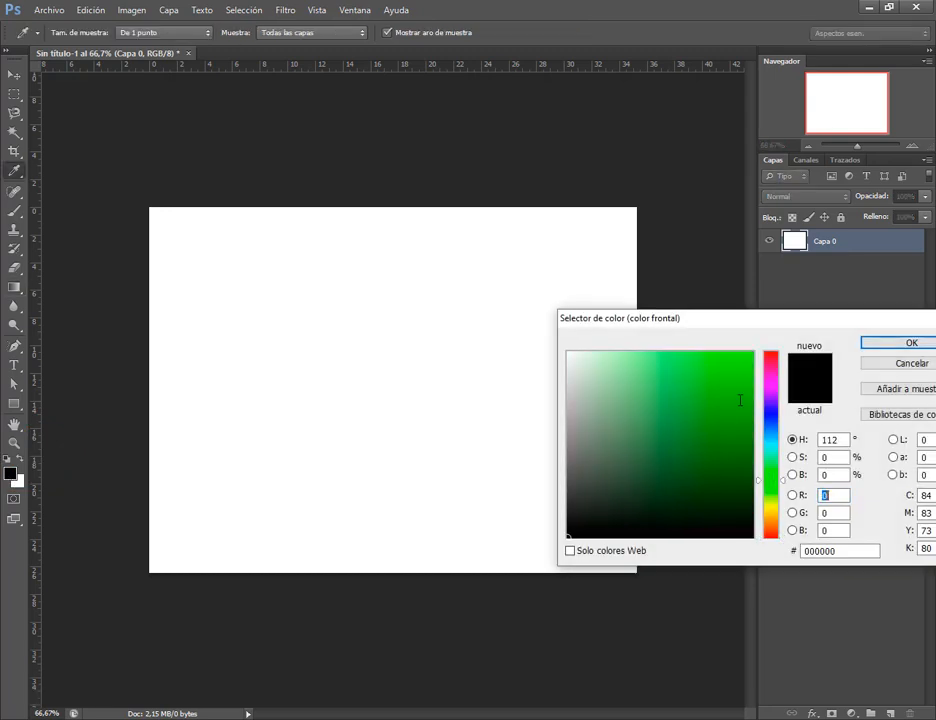
{"action": "left_click", "coordinate": [753, 352]}
{"action": "left_click", "coordinate": [878, 342]}
{"action": "key", "text": "g"}
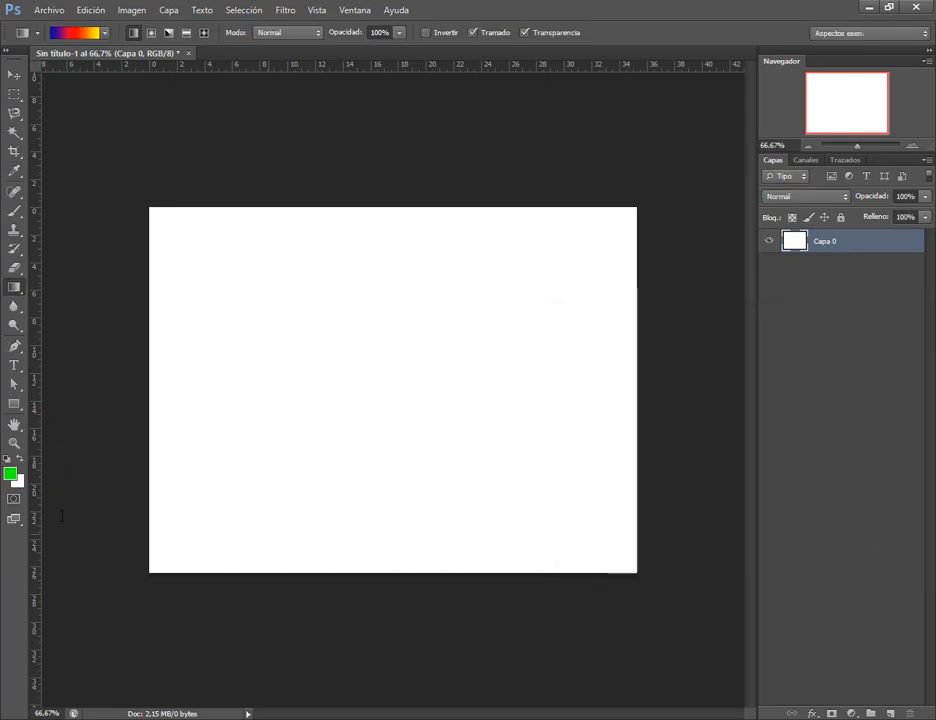
Set the background colour to bright yellow, fffc00, keeping the Gradient tool active.
{"action": "left_click", "coordinate": [17, 481]}
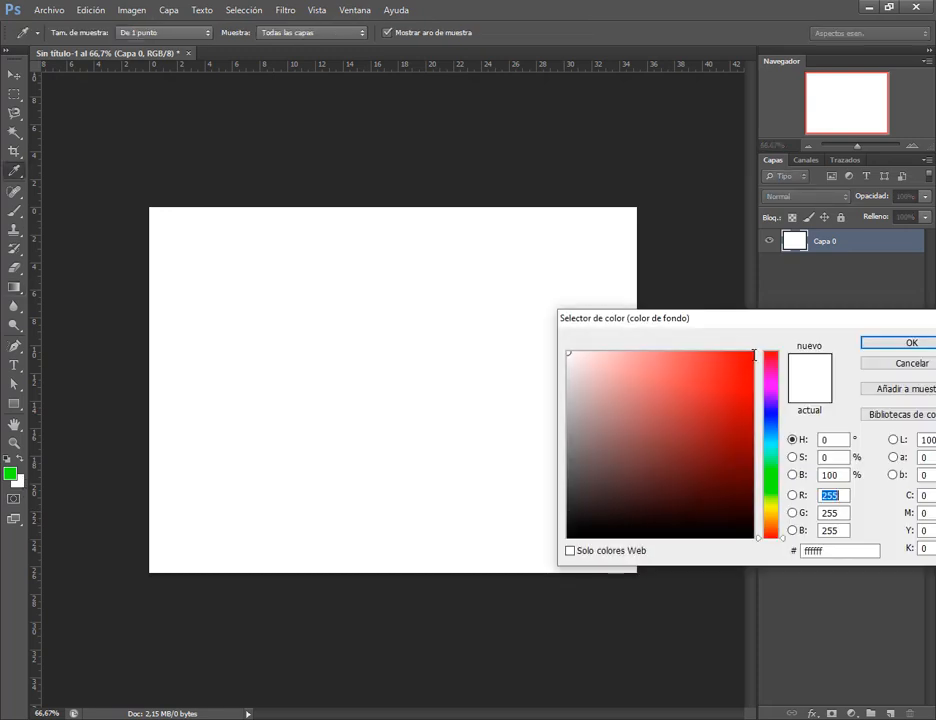
{"action": "left_click", "coordinate": [771, 506]}
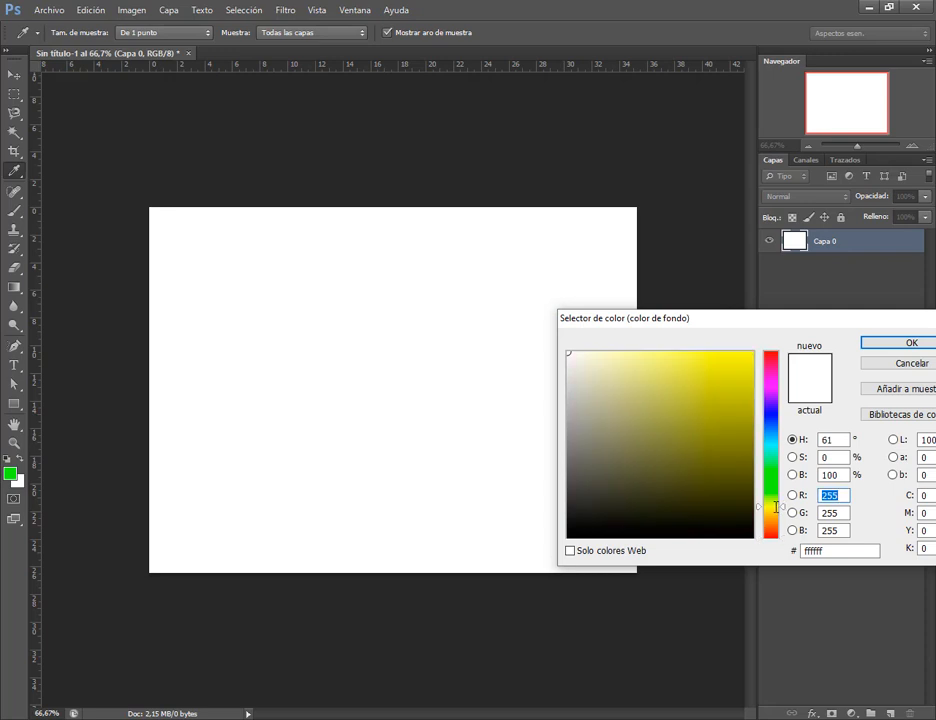
{"action": "left_click", "coordinate": [752, 354]}
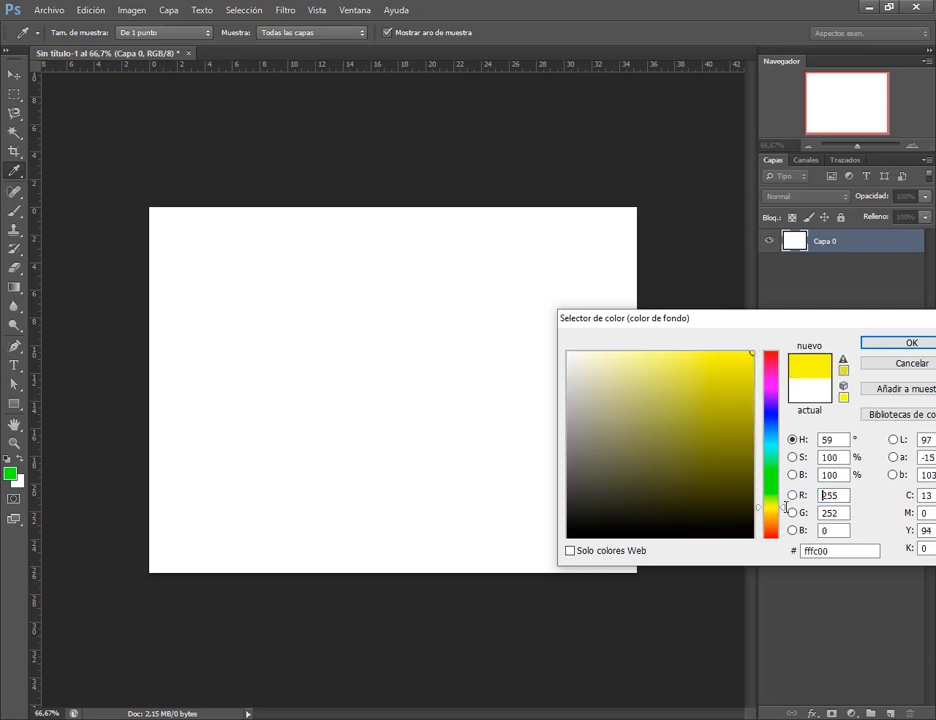
{"action": "left_click", "coordinate": [890, 345]}
{"action": "key", "text": "g"}
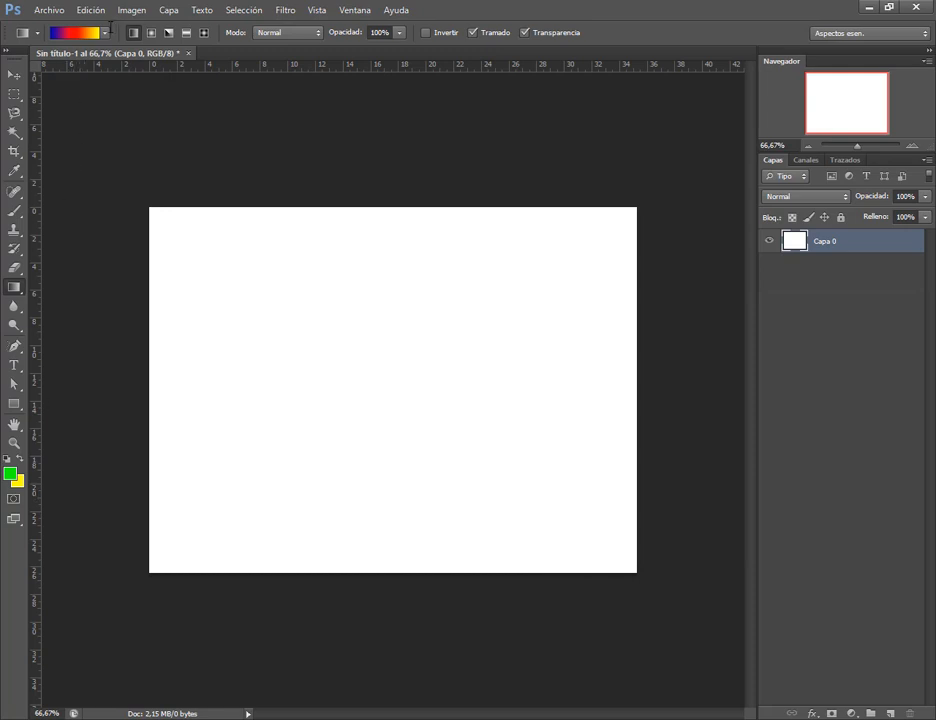
Choose the foreground-to-background preset, green to yellow, for the Gradient tool.
{"action": "left_click", "coordinate": [105, 33]}
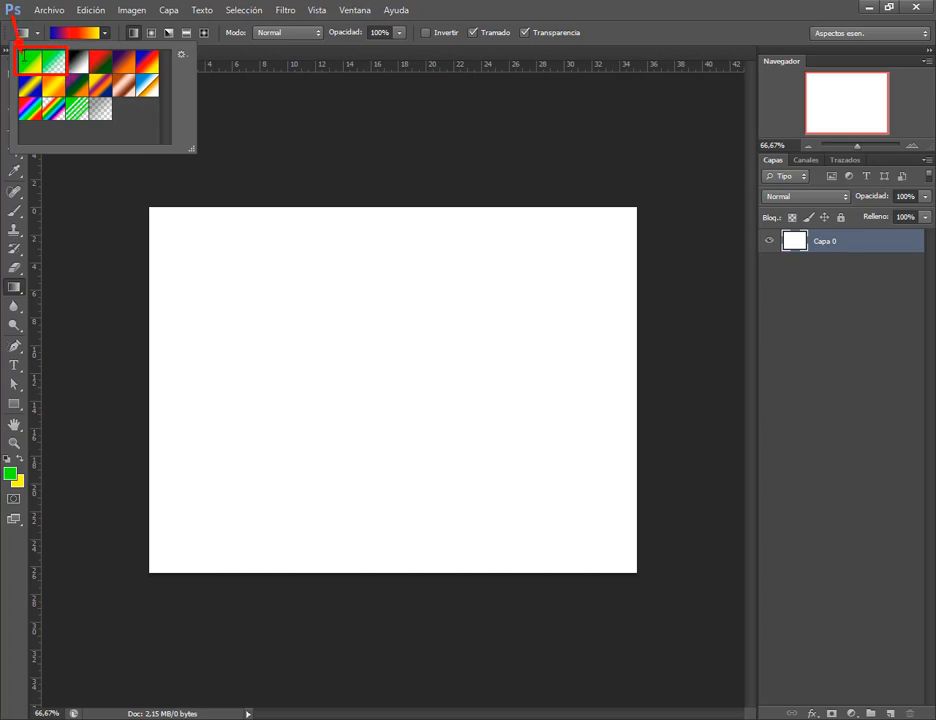
{"action": "key", "text": "Escape"}
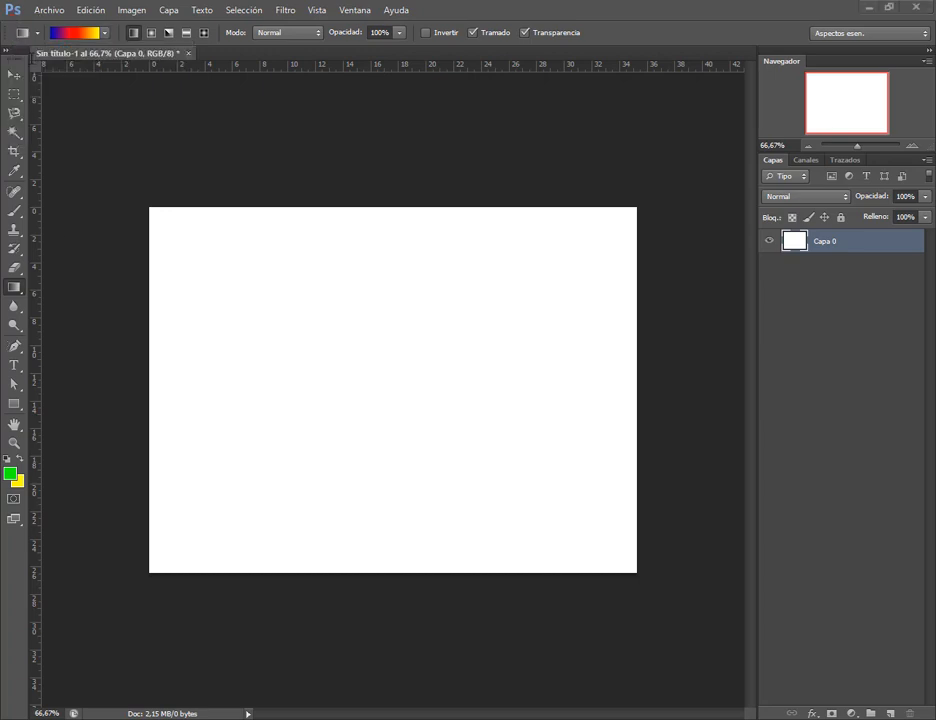
{"action": "left_click", "coordinate": [105, 34]}
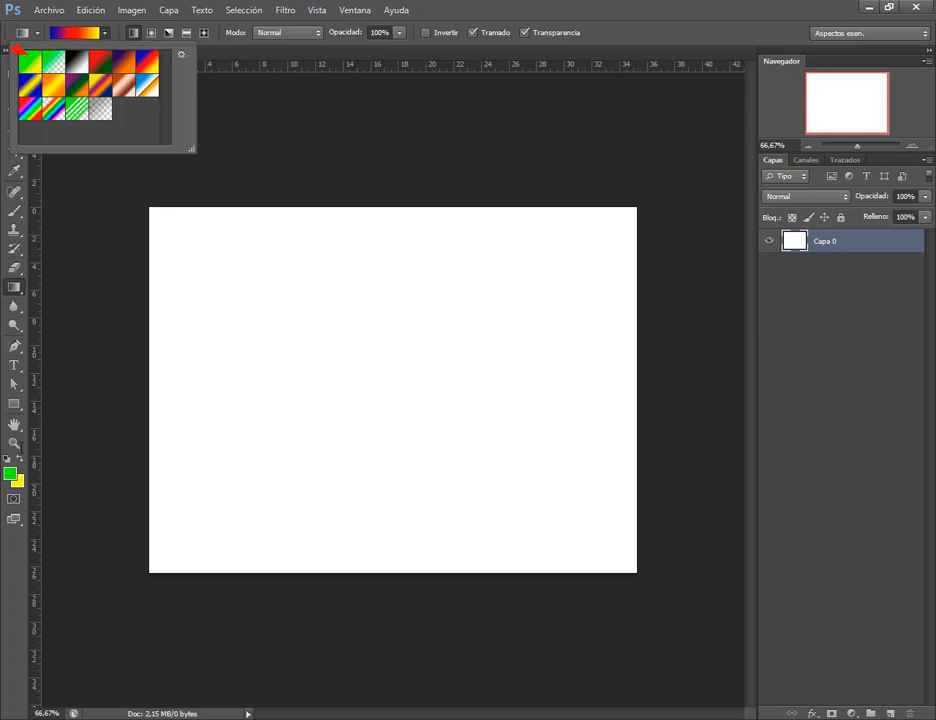
{"action": "left_click", "coordinate": [104, 34]}
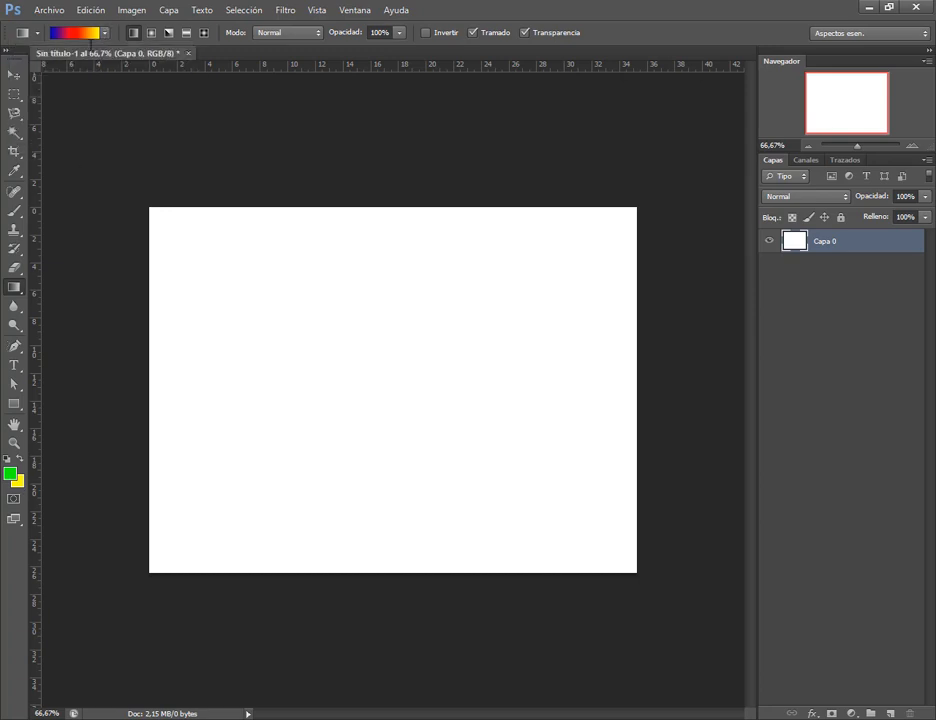
{"action": "left_click", "coordinate": [104, 34]}
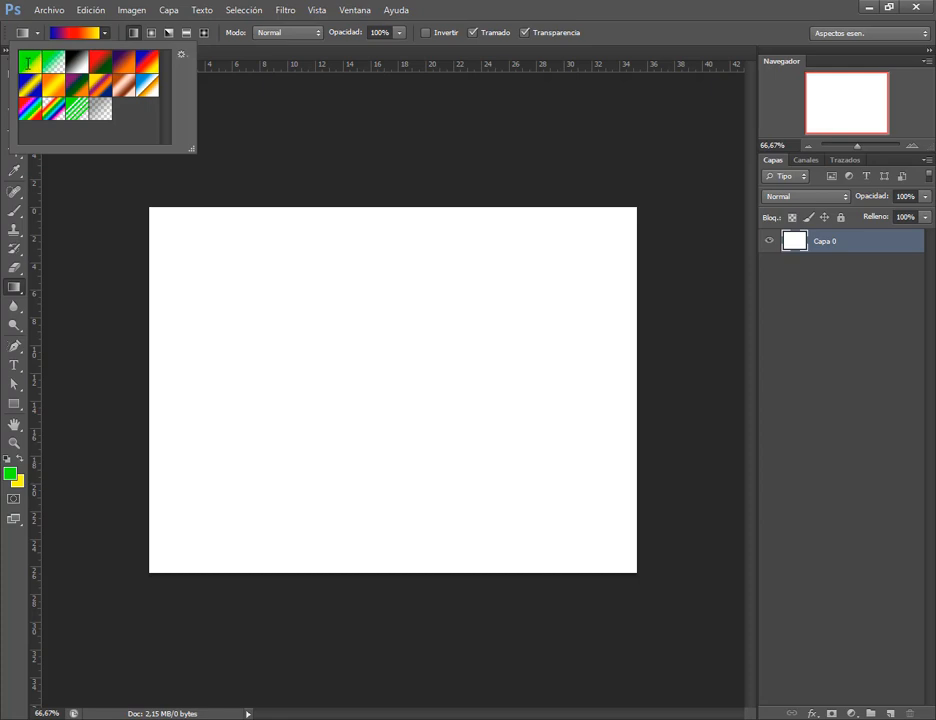
{"action": "left_click", "coordinate": [29, 62]}
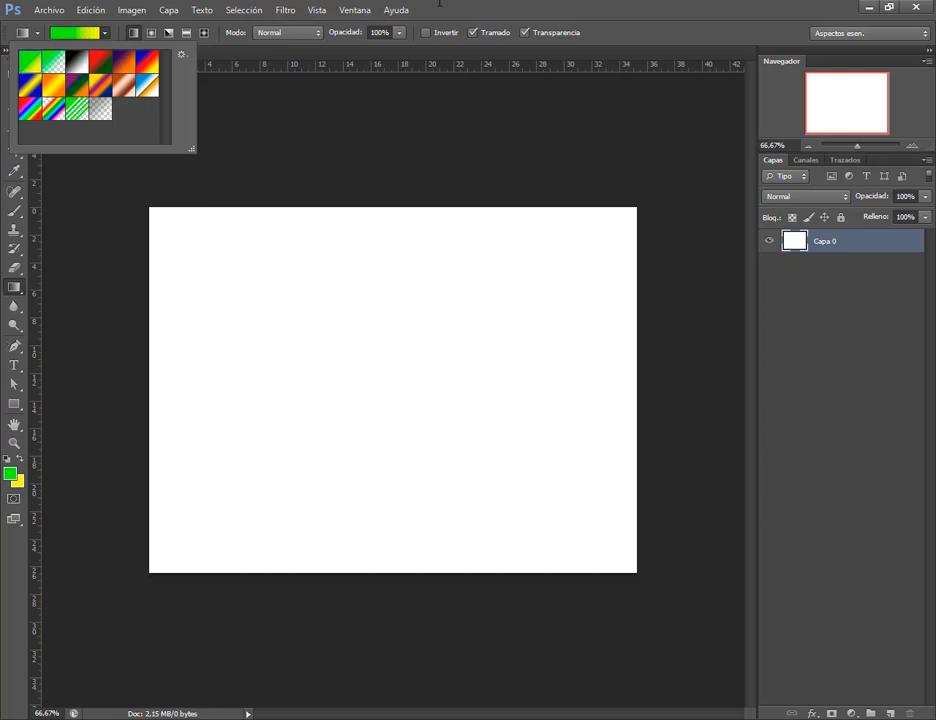
{"action": "key", "text": "Escape"}
Apply green-to-yellow linear gradients diagonally across Capa 0, and a radial one from the centre of the canvas.
{"action": "left_click_drag", "start_coordinate": [193, 242], "coordinate": [607, 551]}
{"action": "left_click_drag", "start_coordinate": [260, 311], "coordinate": [506, 484]}
{"action": "left_click_drag", "start_coordinate": [204, 280], "coordinate": [569, 484]}
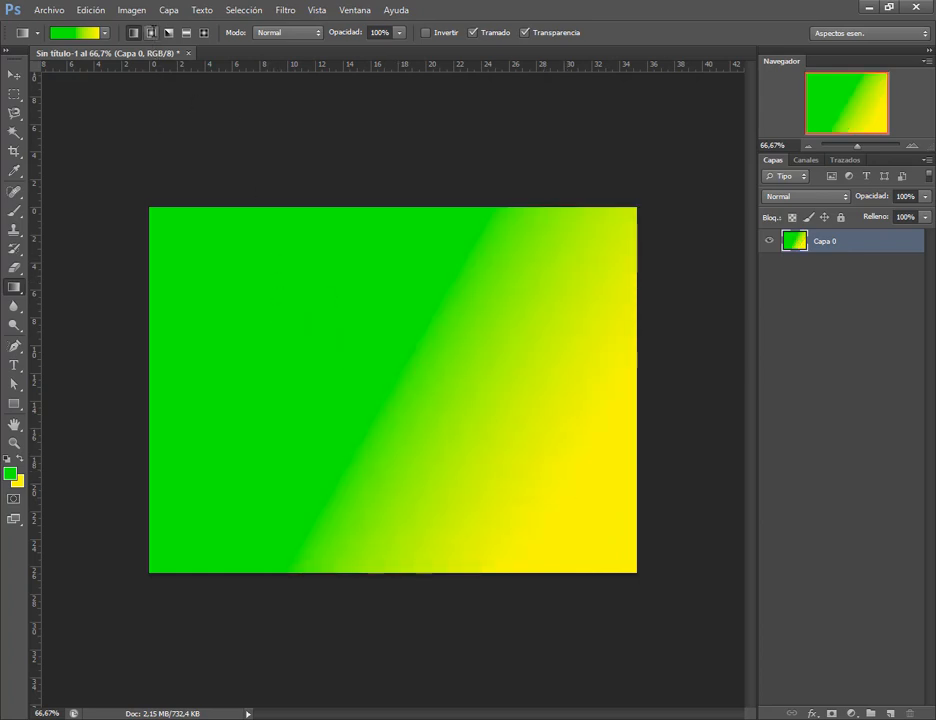
{"action": "left_click", "coordinate": [150, 32]}
{"action": "left_click_drag", "start_coordinate": [397, 405], "coordinate": [539, 297]}
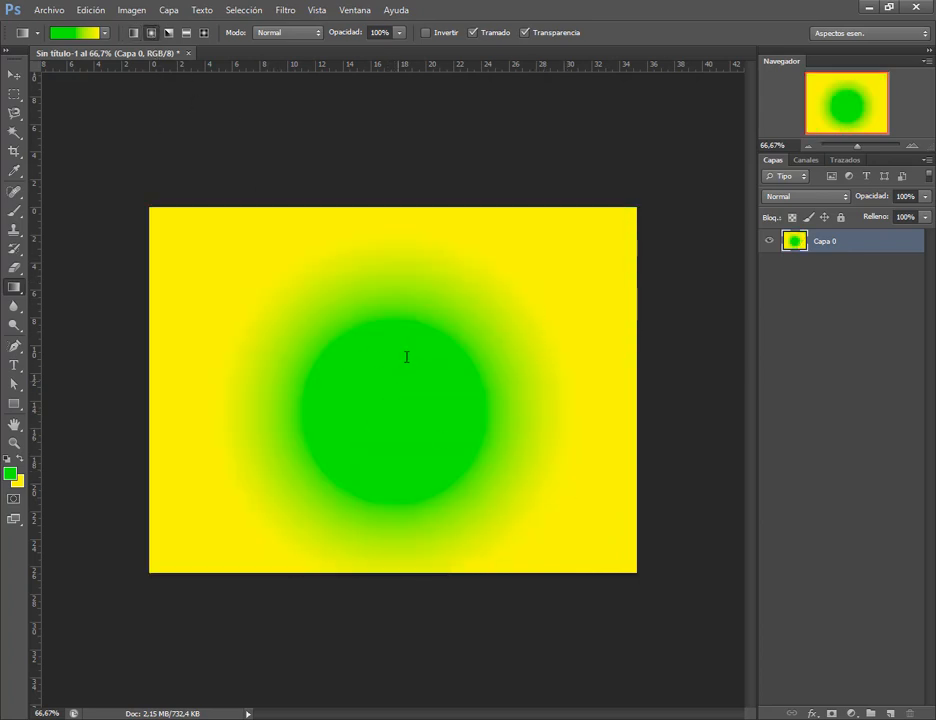
Set the foreground colour to bright magenta, ff00f6.
{"action": "left_click", "coordinate": [10, 474]}
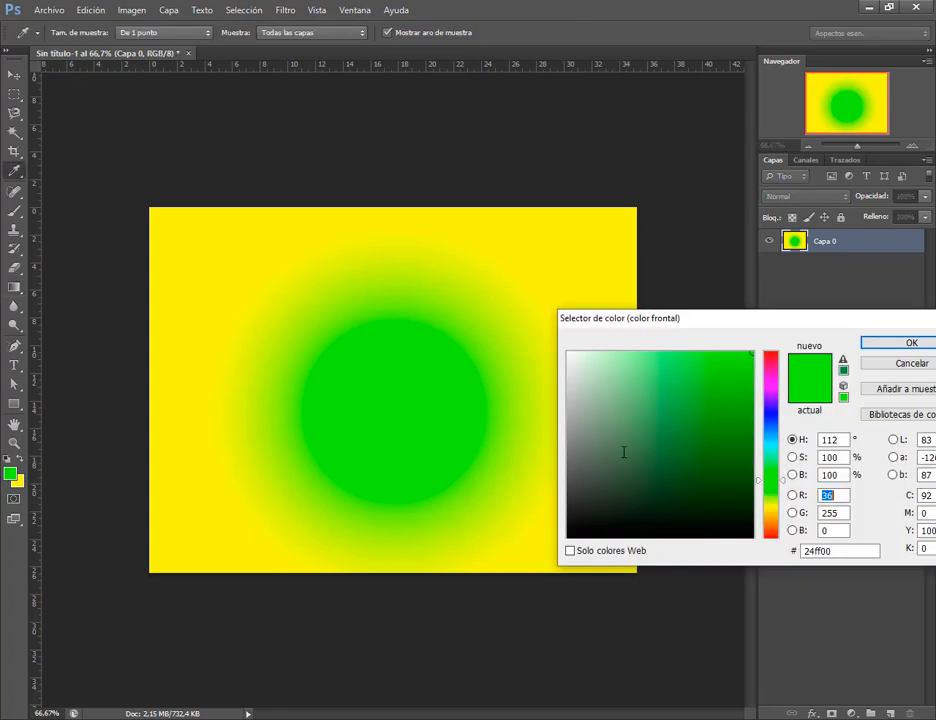
{"action": "left_click", "coordinate": [777, 380]}
{"action": "key", "text": "Return"}
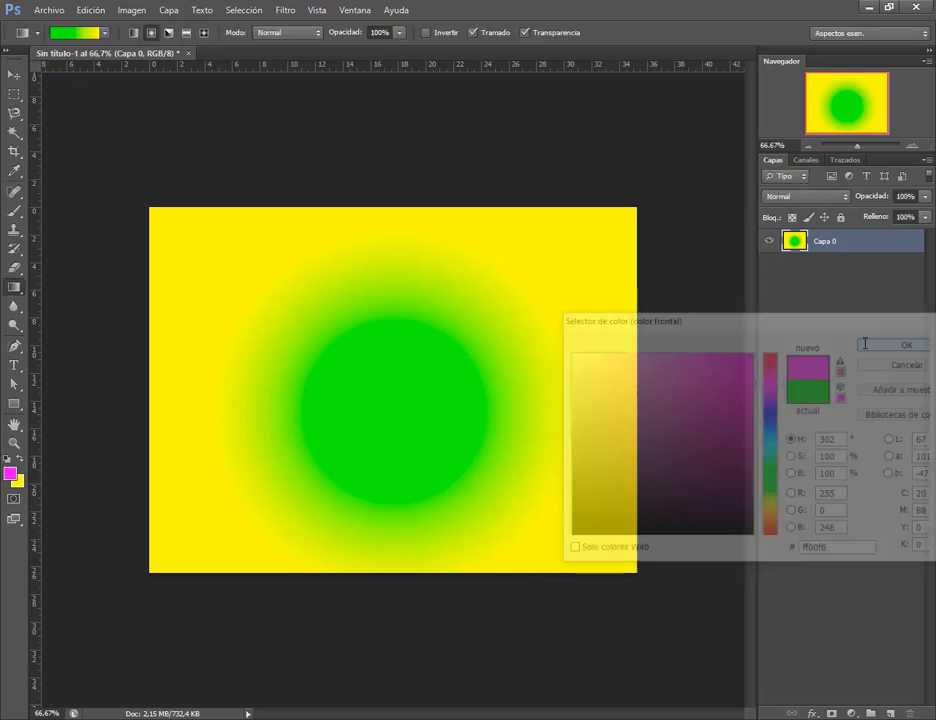
Apply the magenta-to-yellow gradient to Capa 0 as a radial fill, and as a slightly diagonal linear fill across the canvas.
{"action": "left_click", "coordinate": [104, 32]}
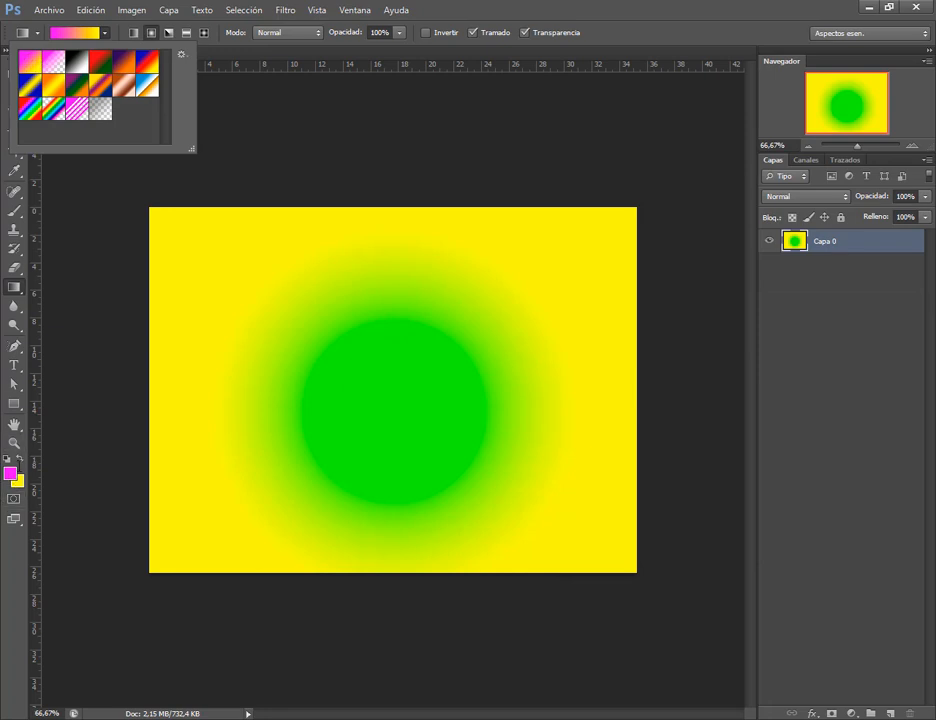
{"action": "left_click_drag", "start_coordinate": [188, 234], "coordinate": [526, 488]}
{"action": "left_click_drag", "start_coordinate": [313, 441], "coordinate": [680, 263]}
{"action": "left_click", "coordinate": [132, 32]}
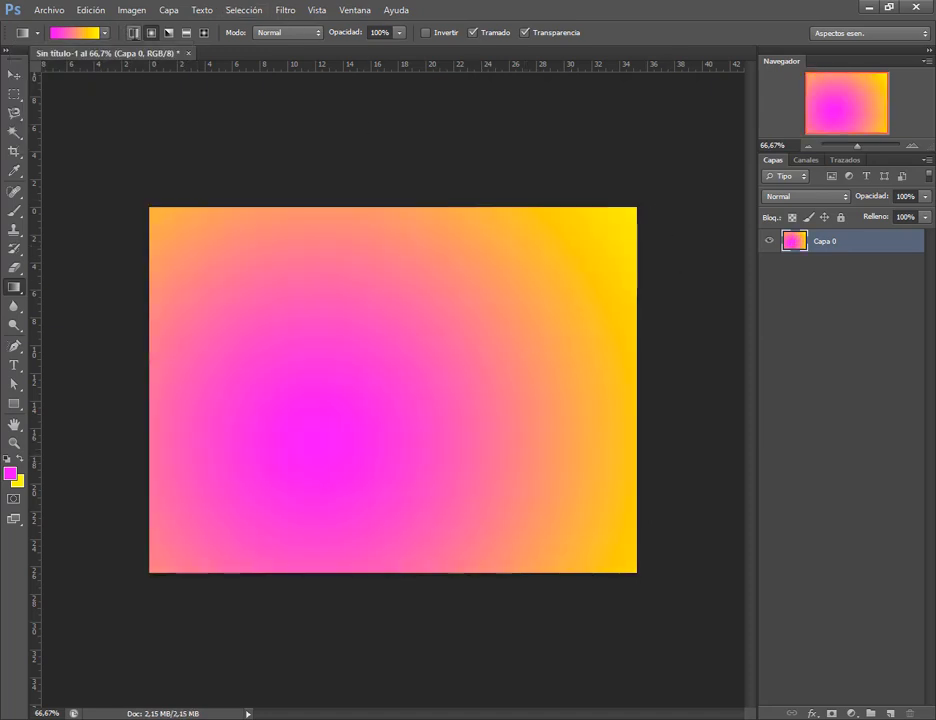
{"action": "left_click_drag", "start_coordinate": [200, 281], "coordinate": [648, 425]}
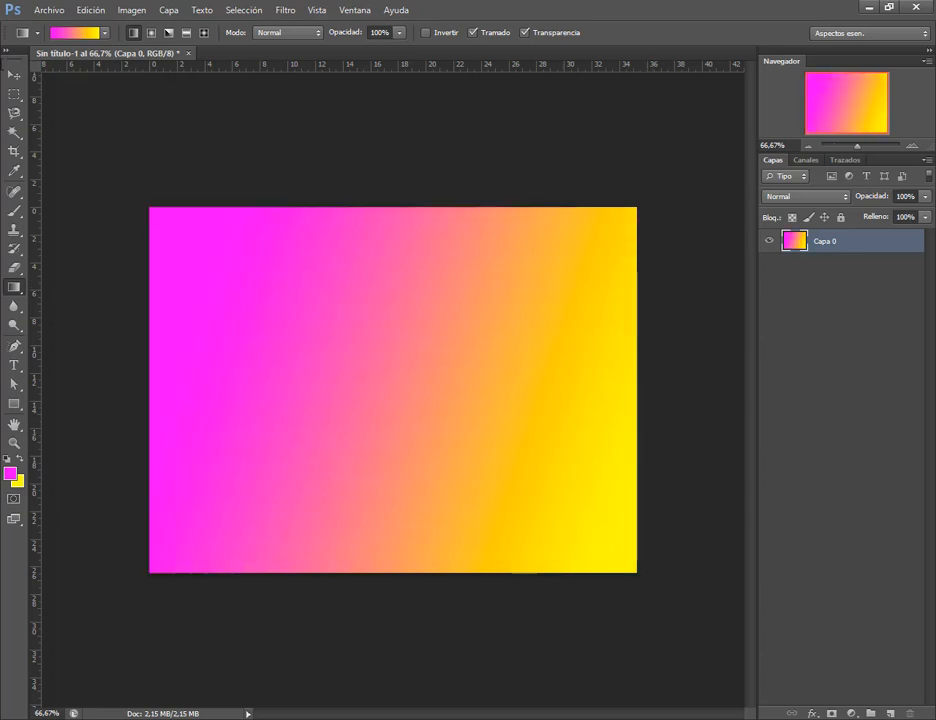
Try several gradient presets for the Gradient tool and pick Naranja, amarillo, naranja.
{"action": "key", "text": "v"}
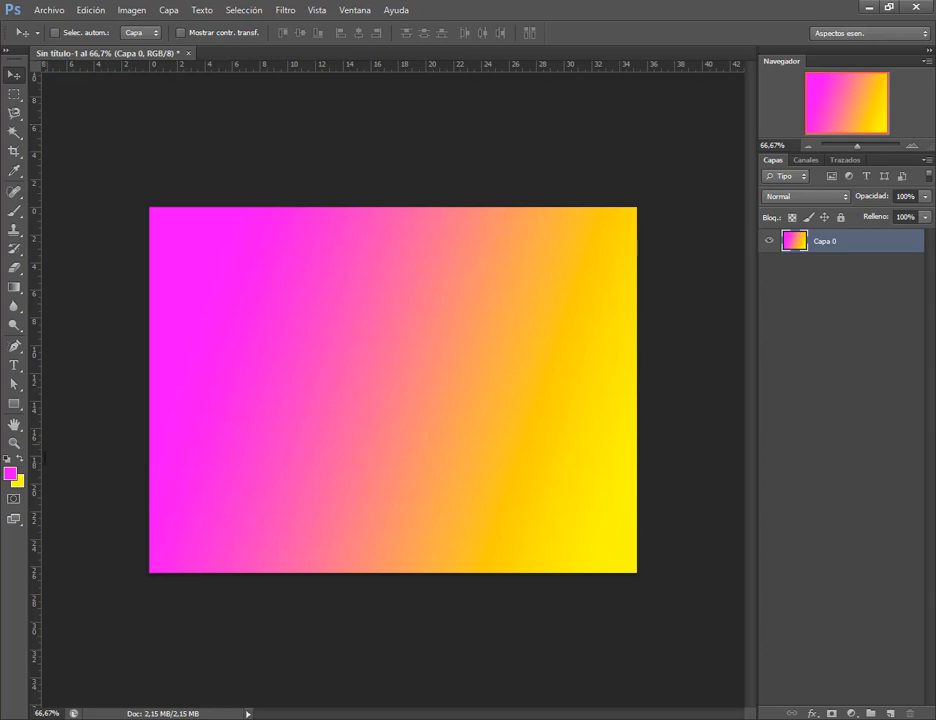
{"action": "key", "text": "g"}
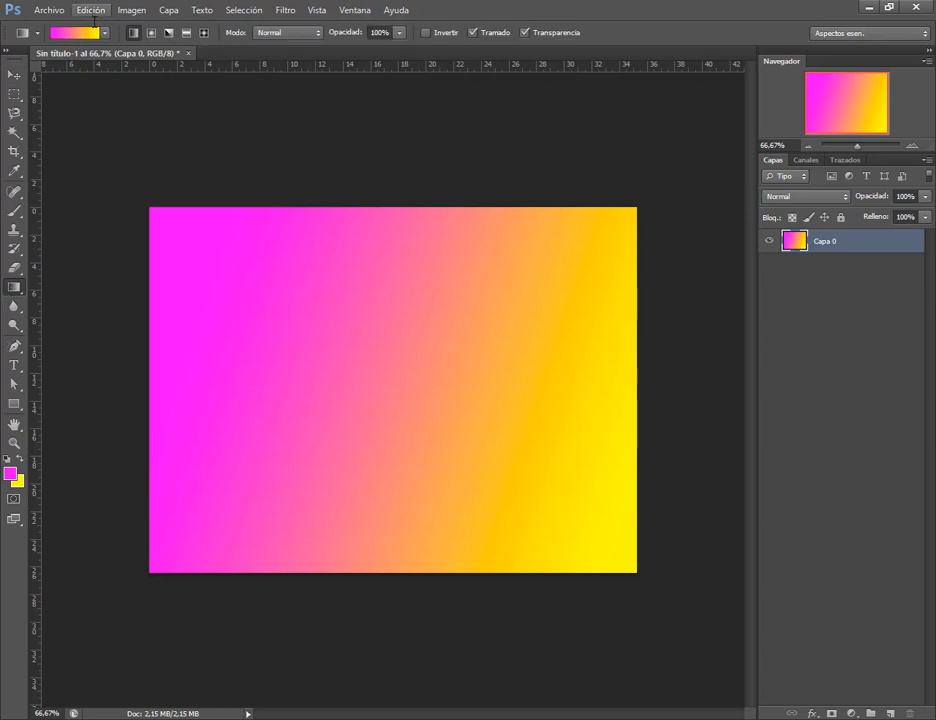
{"action": "left_click", "coordinate": [105, 32]}
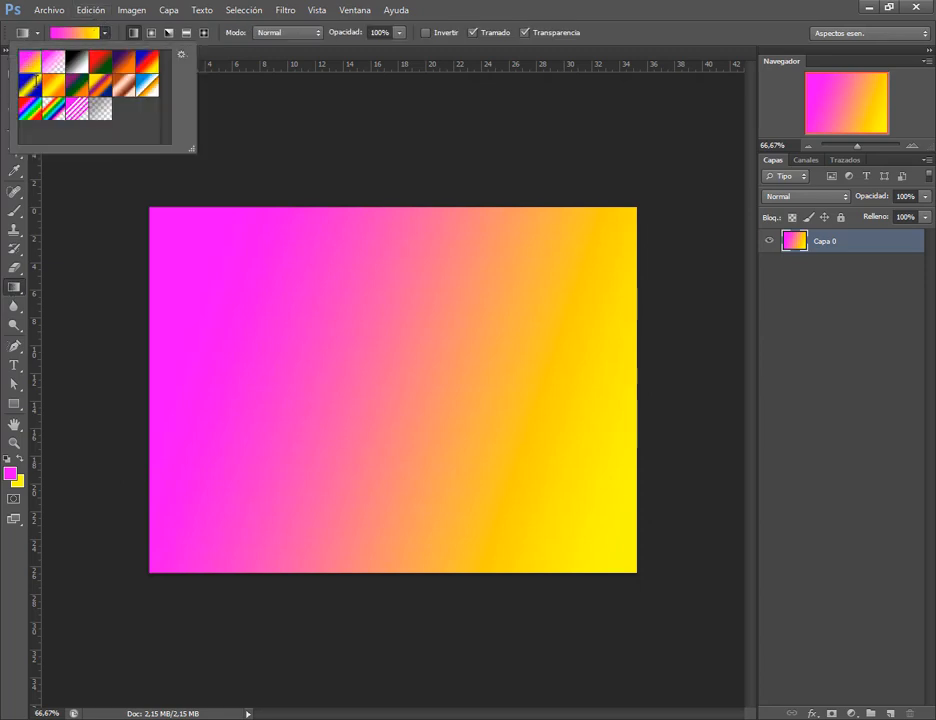
{"action": "left_click", "coordinate": [36, 80]}
{"action": "left_click", "coordinate": [60, 87]}
{"action": "left_click", "coordinate": [52, 112]}
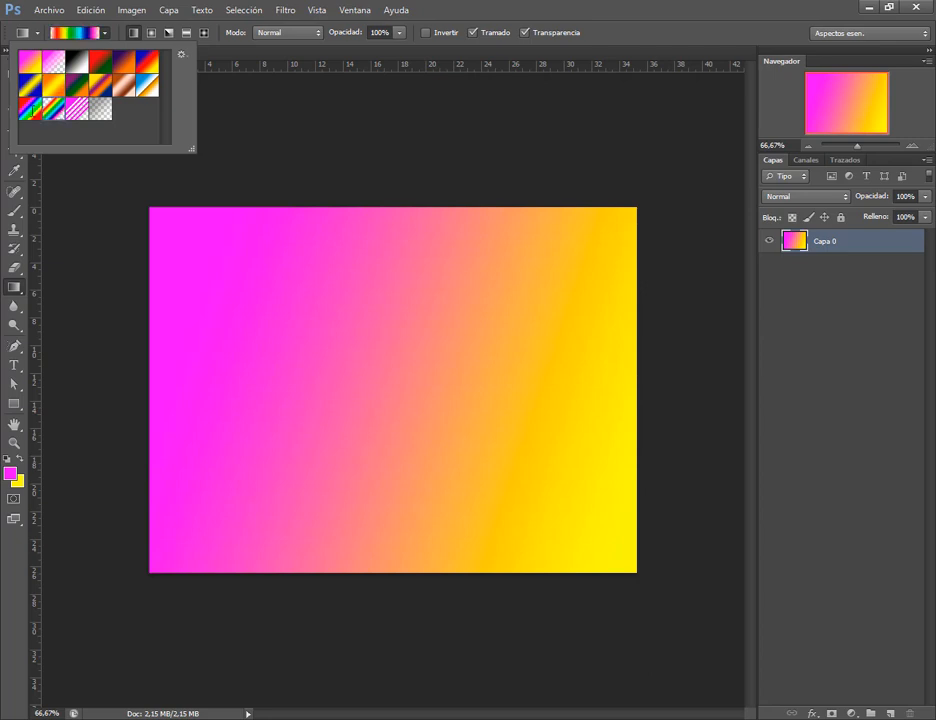
{"action": "left_click", "coordinate": [32, 109]}
{"action": "left_click", "coordinate": [104, 109]}
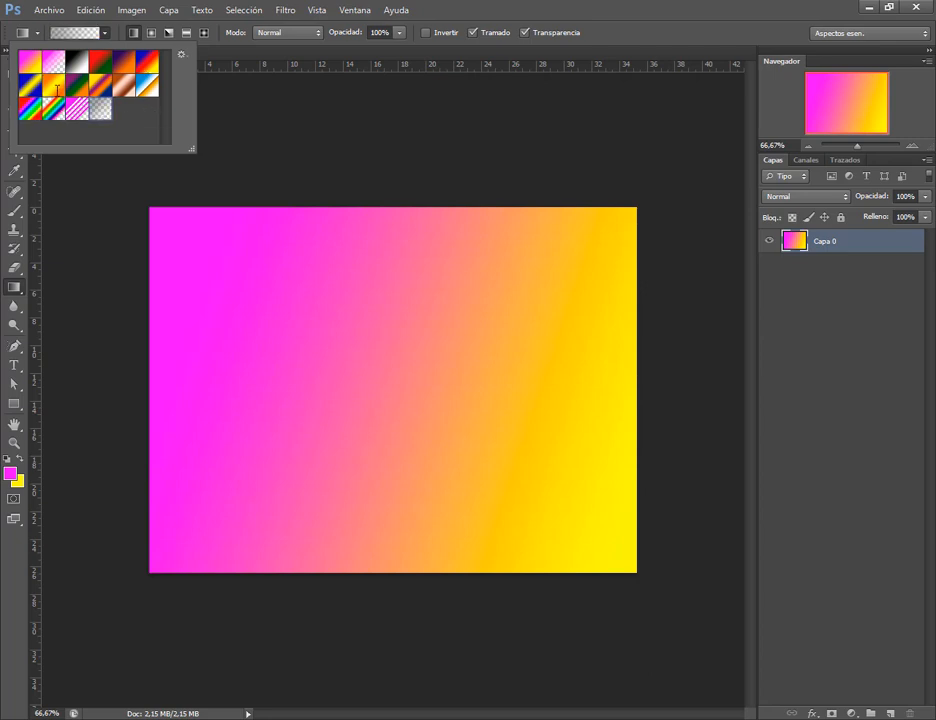
{"action": "left_click", "coordinate": [57, 90]}
Examine the colour stops of the Naranja, amarillo, naranja gradient in the Gradient Editor and cancel without changes.
{"action": "left_click", "coordinate": [72, 32]}
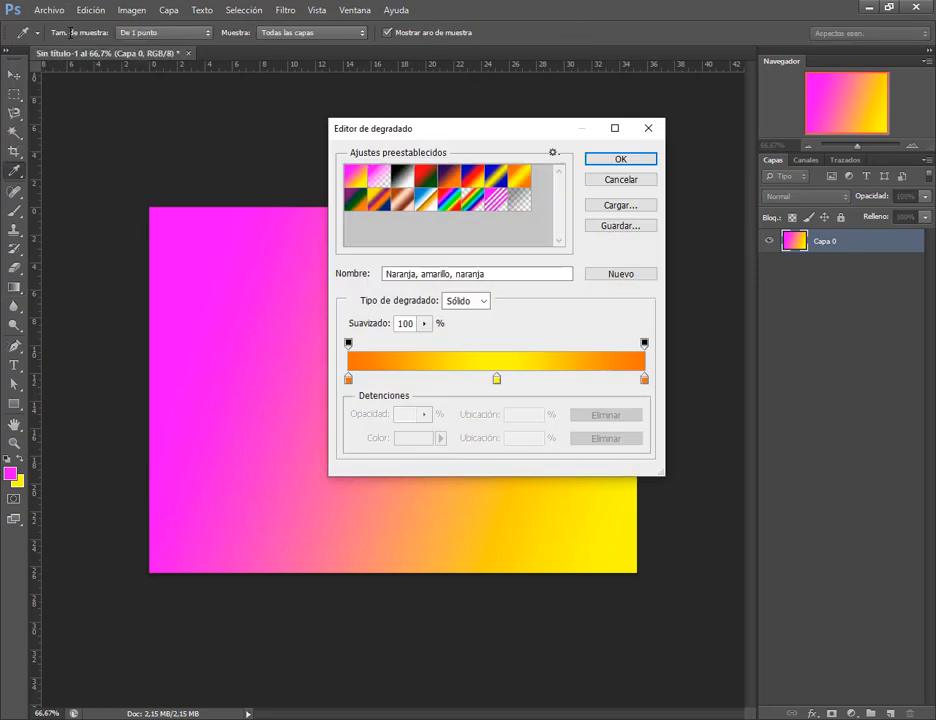
{"action": "left_click", "coordinate": [648, 129]}
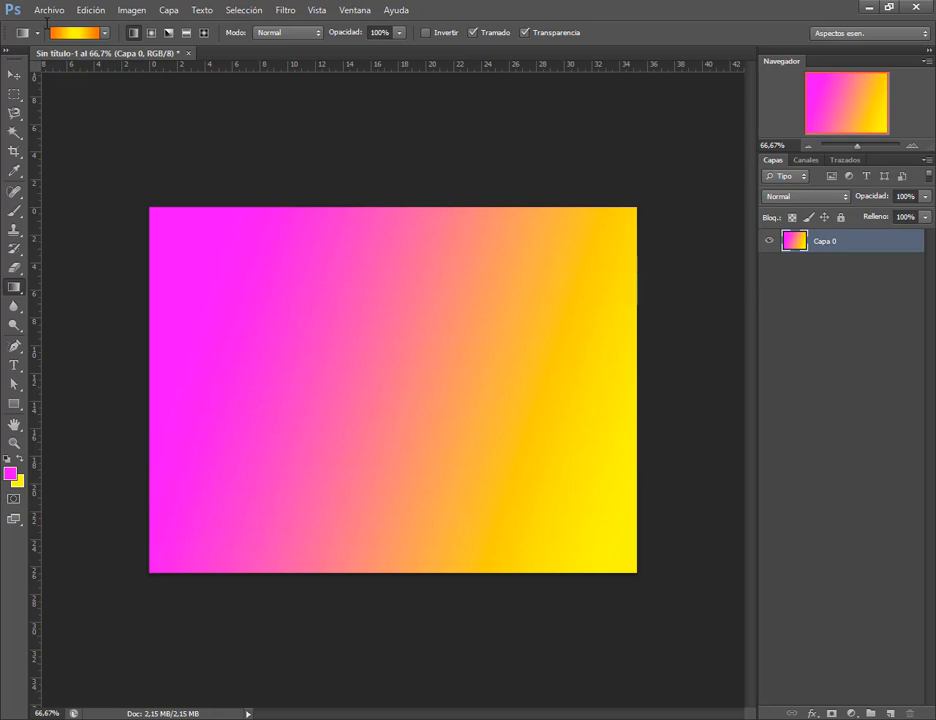
{"action": "left_click_drag", "start_coordinate": [46, 23], "coordinate": [64, 33]}
{"action": "left_click_drag", "start_coordinate": [60, 81], "coordinate": [75, 36]}
{"action": "left_click", "coordinate": [74, 35]}
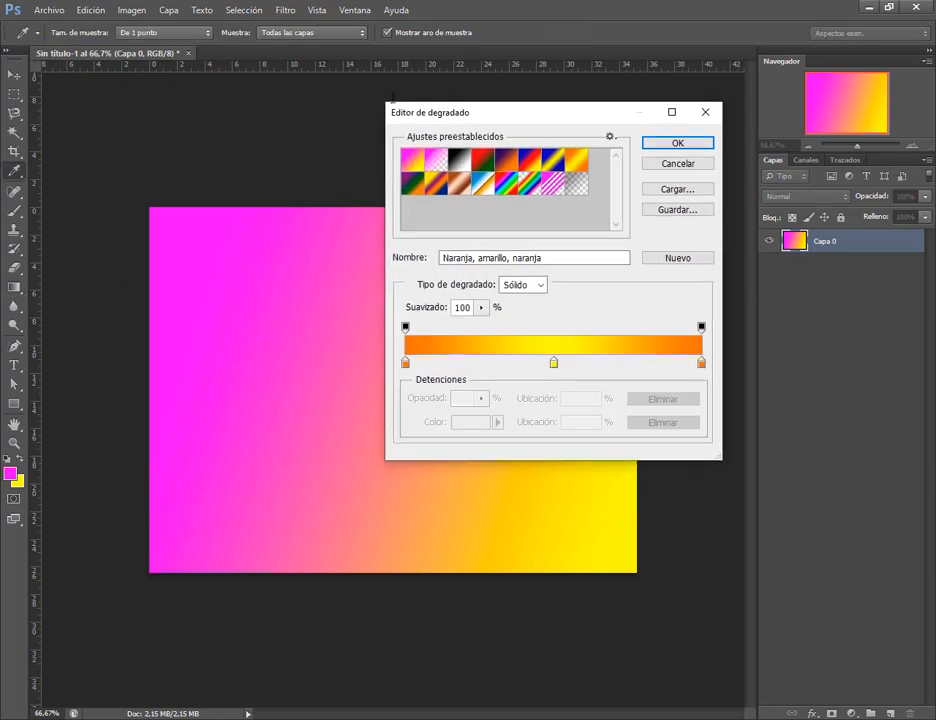
{"action": "left_click_drag", "start_coordinate": [392, 110], "coordinate": [332, 98]}
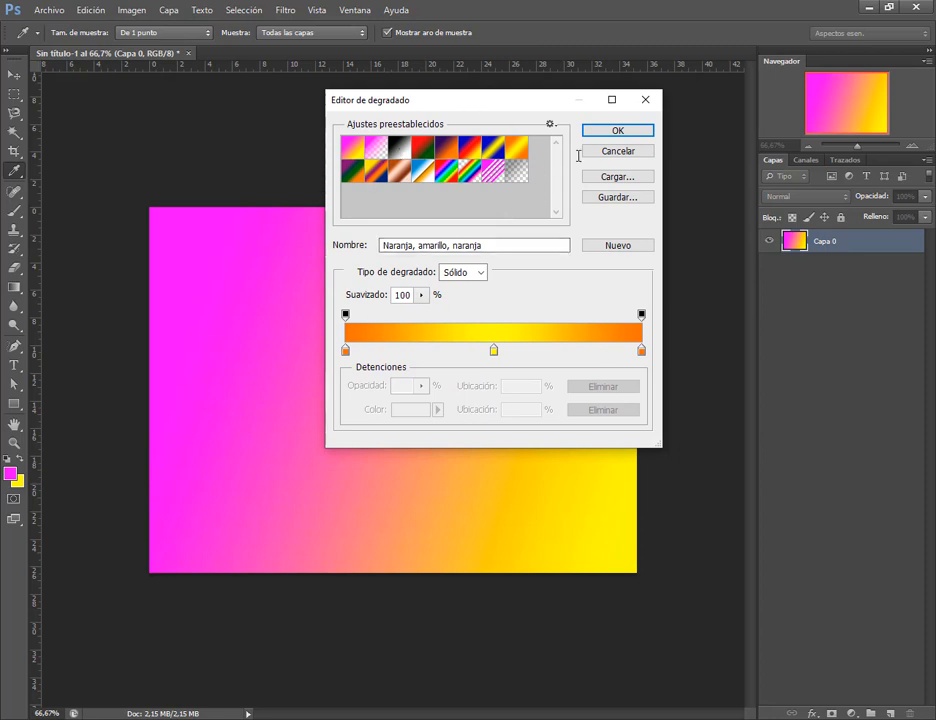
{"action": "left_click", "coordinate": [346, 351]}
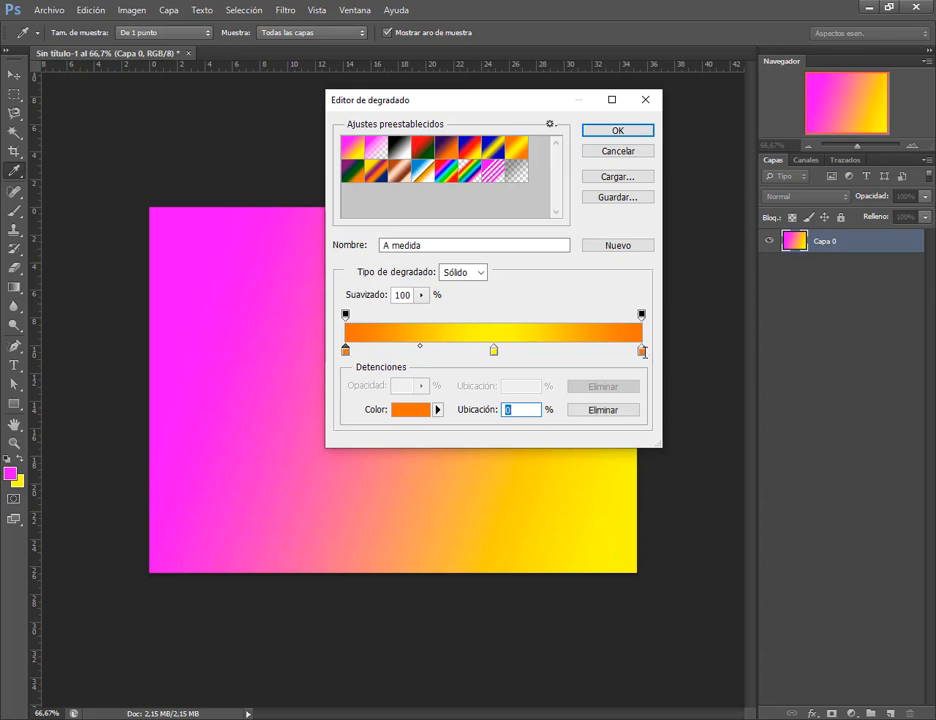
{"action": "left_click", "coordinate": [494, 350]}
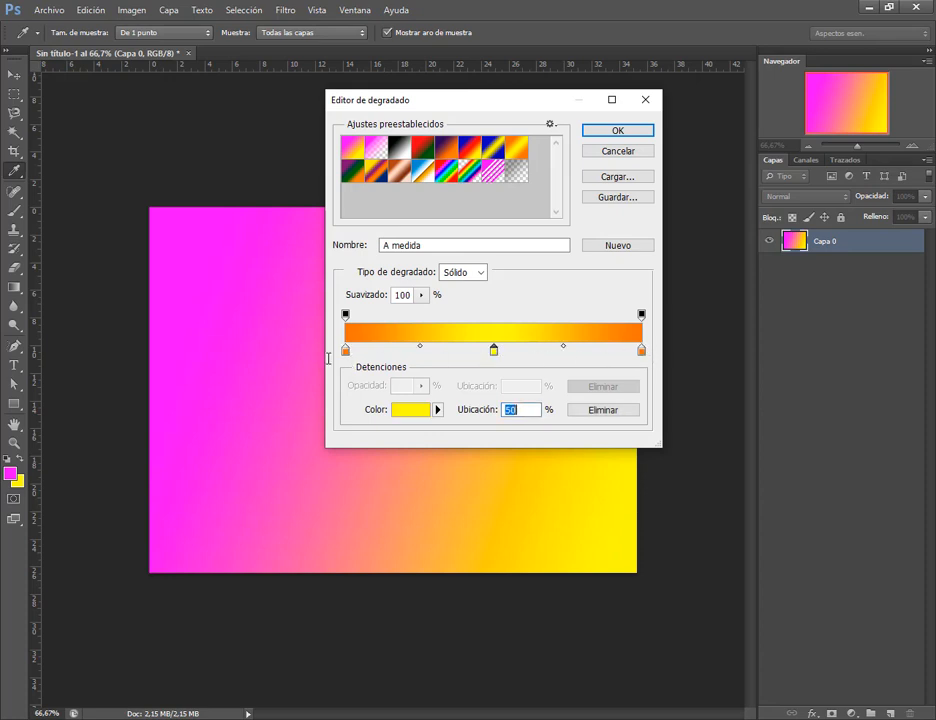
{"action": "left_click", "coordinate": [345, 350]}
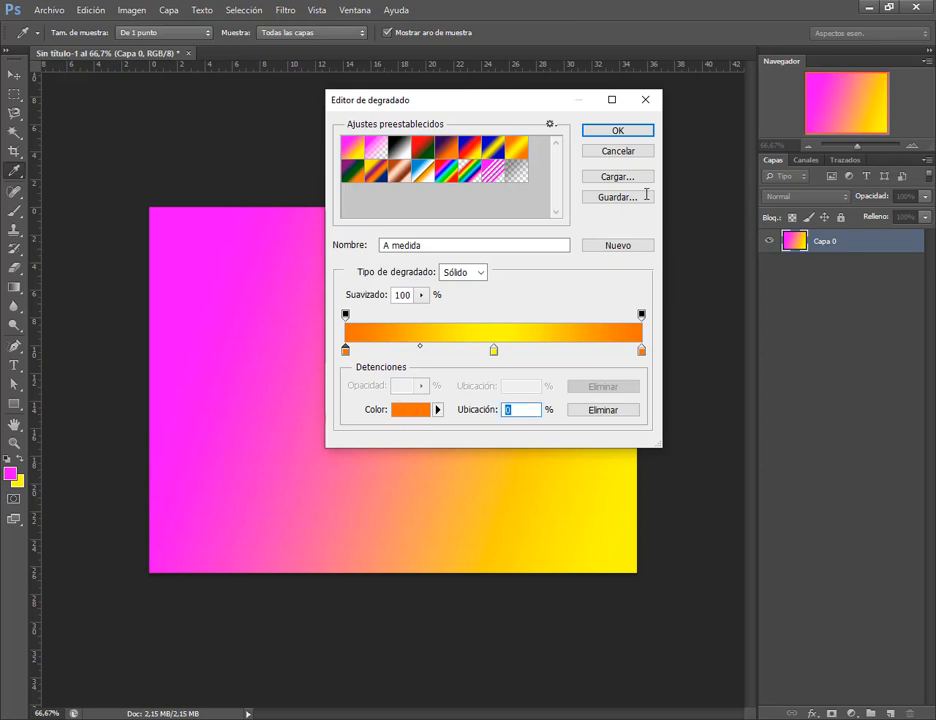
{"action": "left_click", "coordinate": [622, 151]}
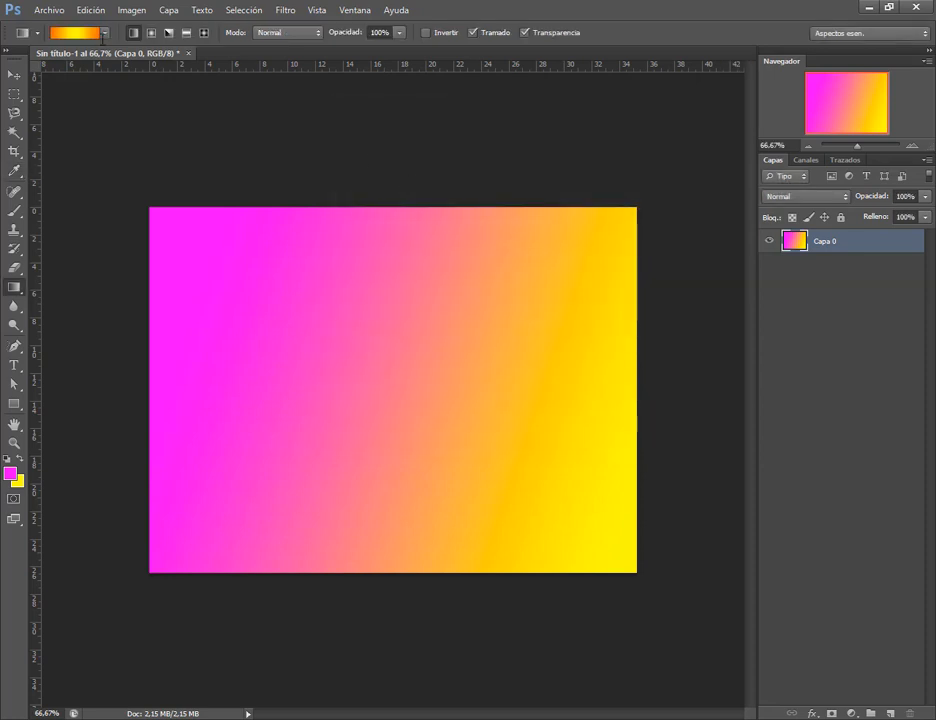
Choose the Color frontal/color de fondo gradient preset, magenta to yellow.
{"action": "left_click", "coordinate": [103, 33]}
{"action": "left_click", "coordinate": [29, 61]}
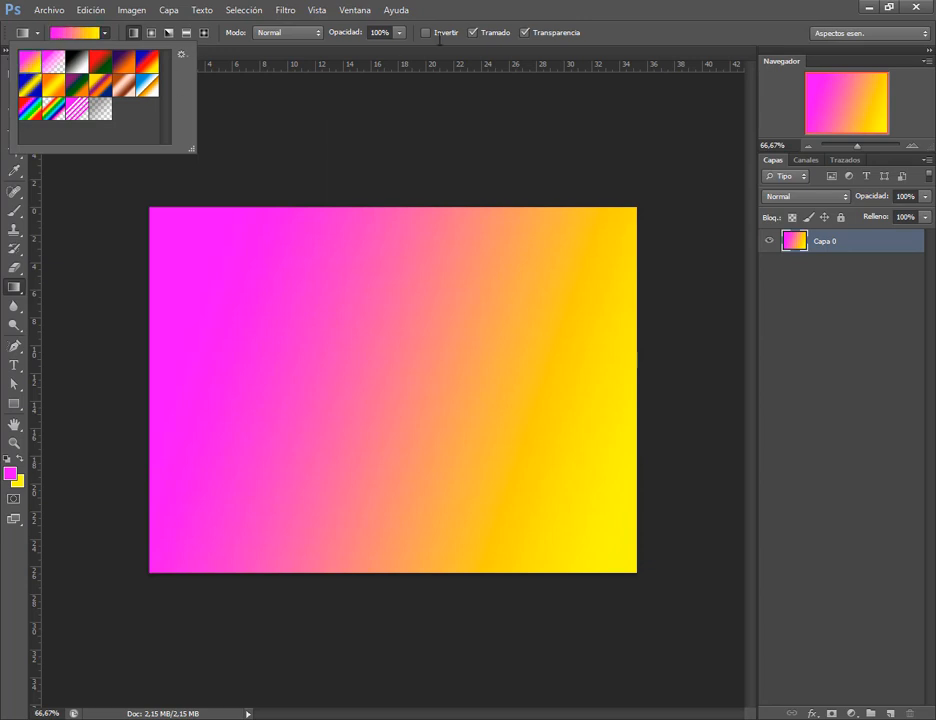
{"action": "left_click", "coordinate": [417, 71]}
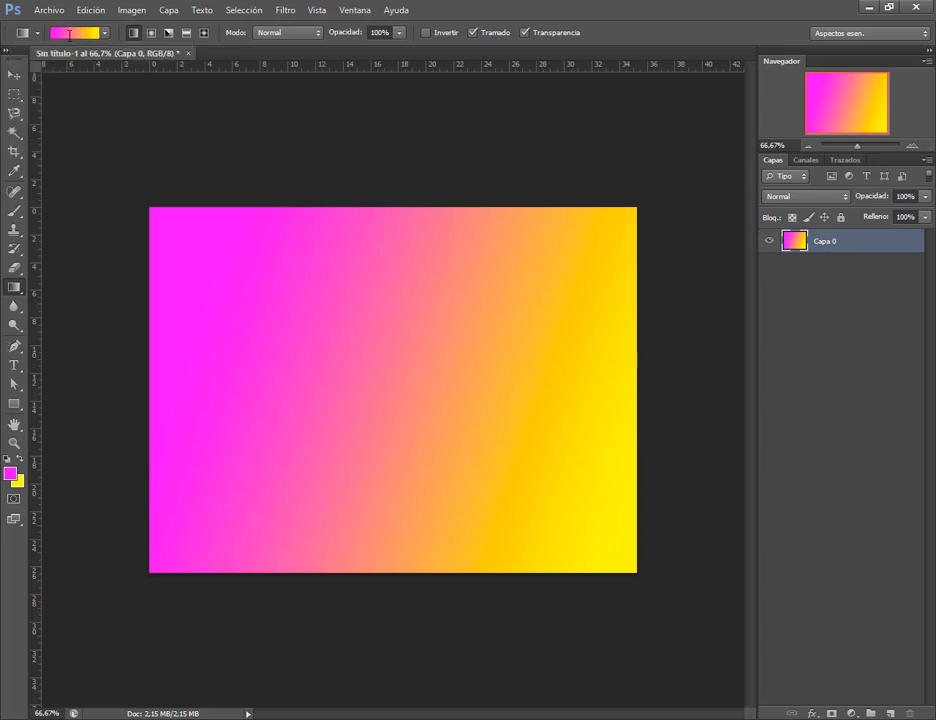
Add a colour stop at 46% to the magenta-to-yellow gradient in the Gradient Editor and colour it blue-violet, 3c00ff.
{"action": "left_click", "coordinate": [68, 33]}
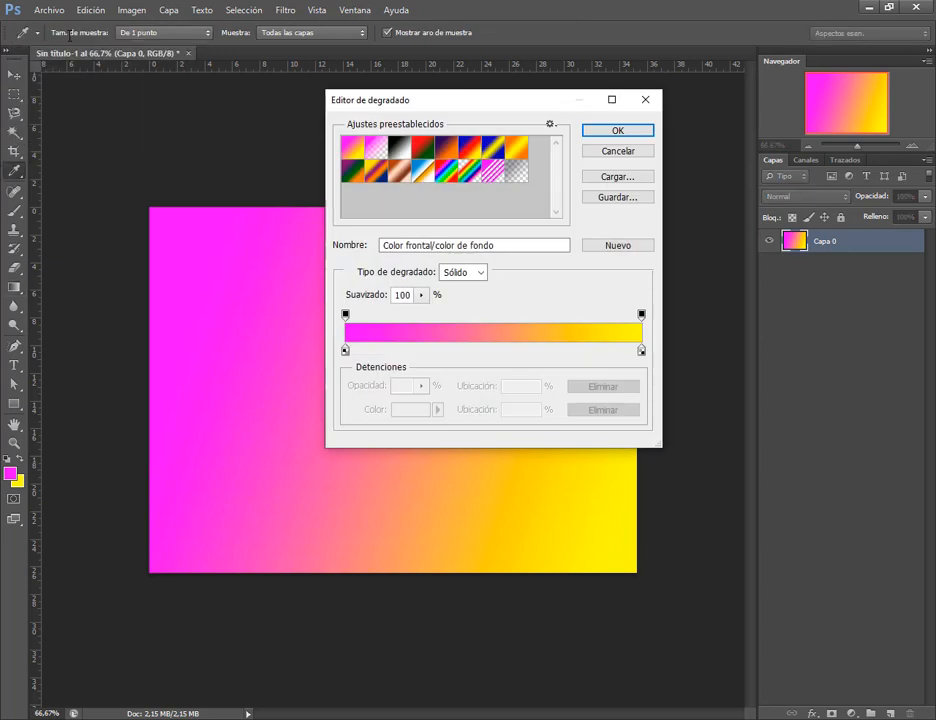
{"action": "left_click", "coordinate": [485, 352]}
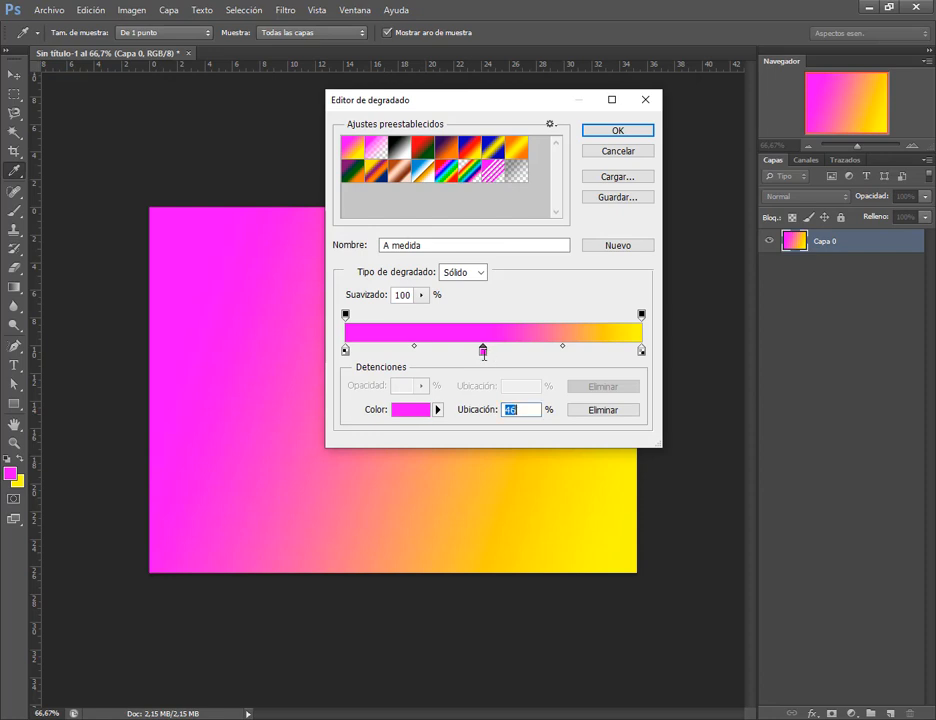
{"action": "left_click", "coordinate": [410, 409]}
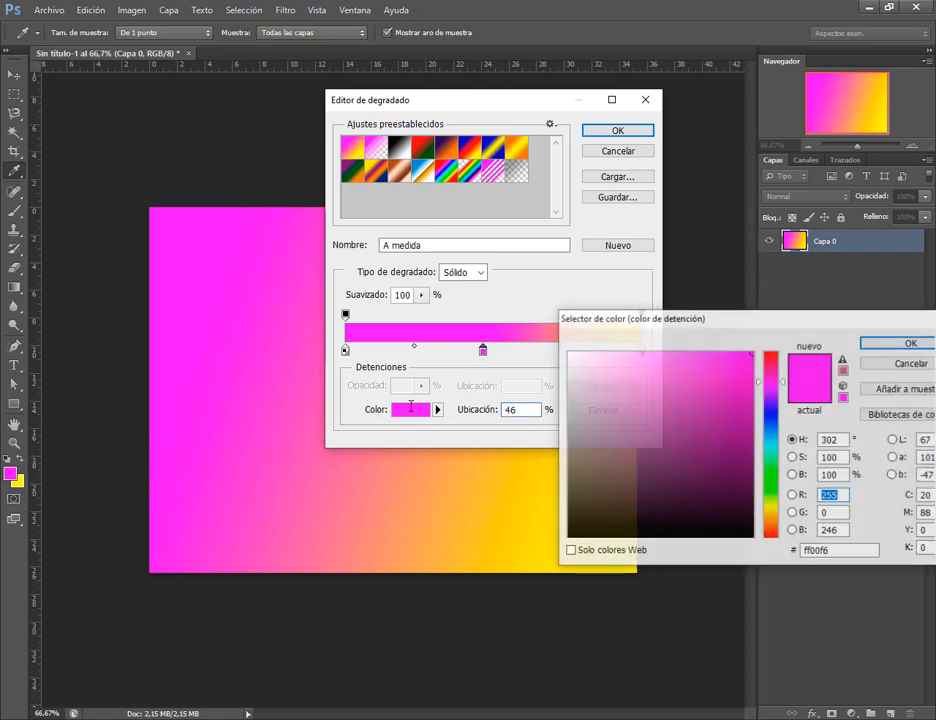
{"action": "left_click", "coordinate": [771, 407]}
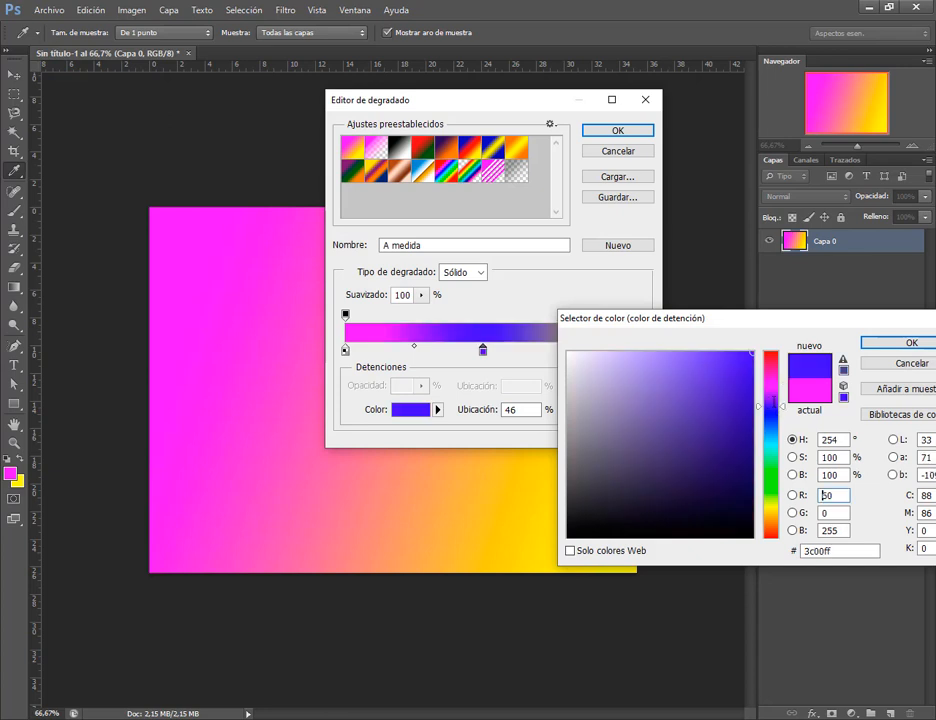
{"action": "left_click", "coordinate": [911, 342]}
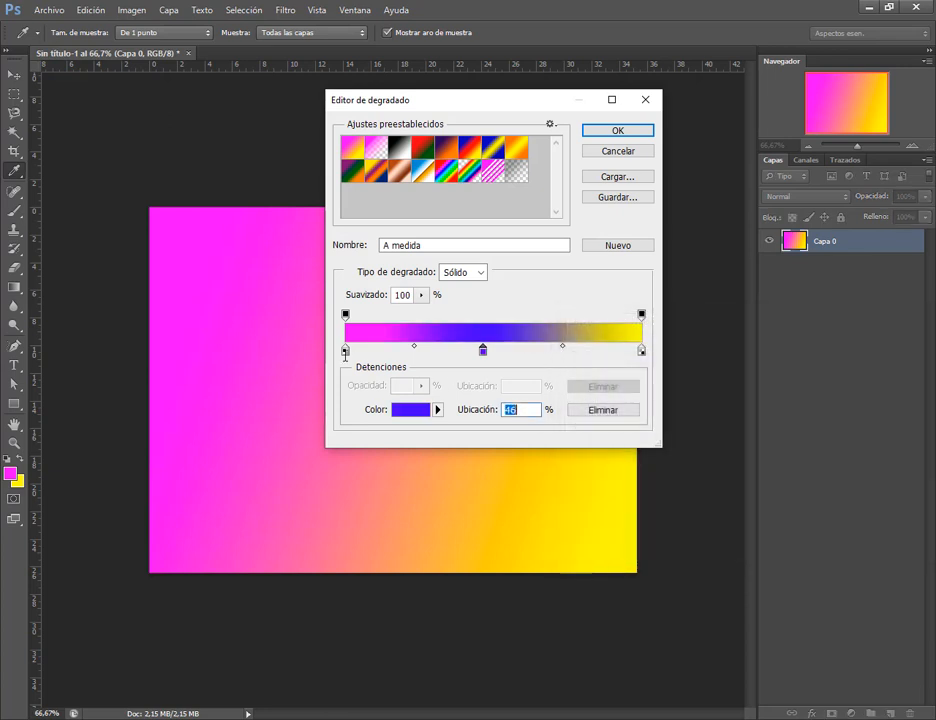
{"action": "left_click", "coordinate": [346, 351]}
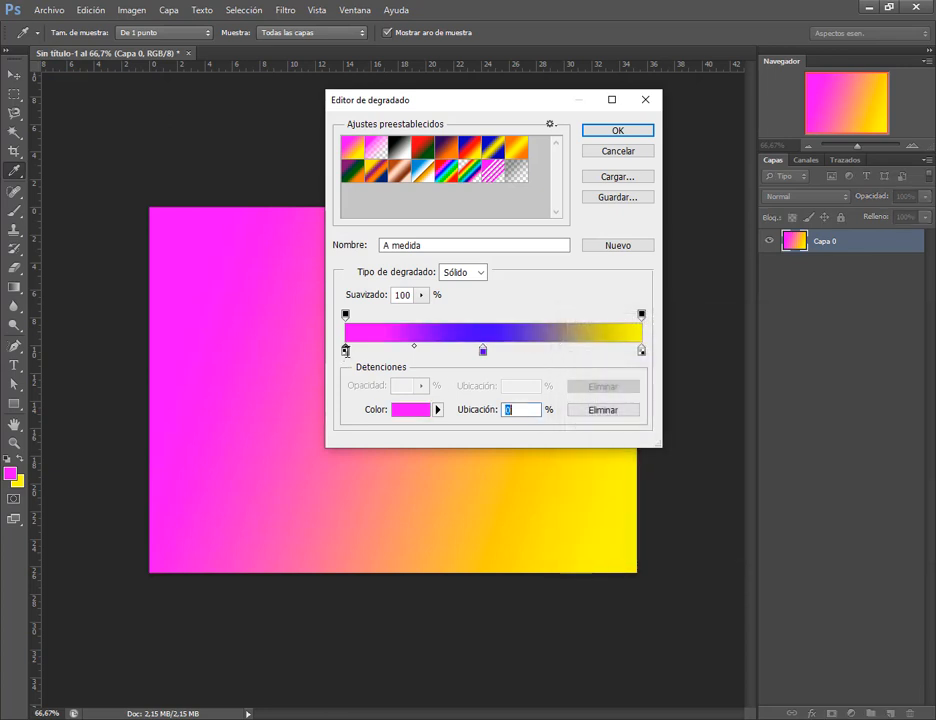
{"action": "left_click", "coordinate": [413, 411]}
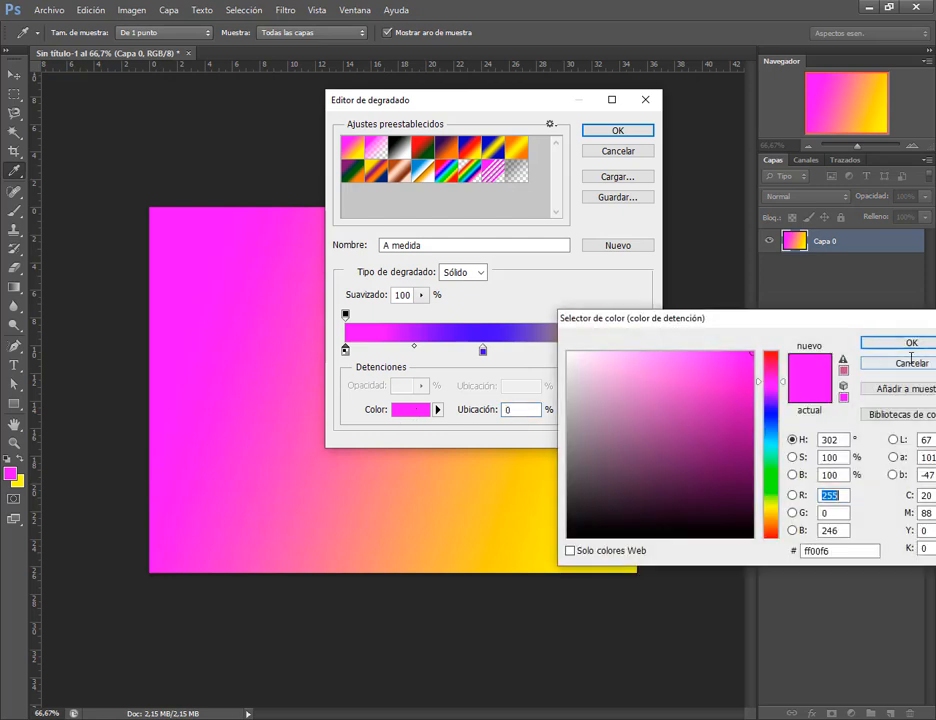
{"action": "left_click", "coordinate": [900, 366]}
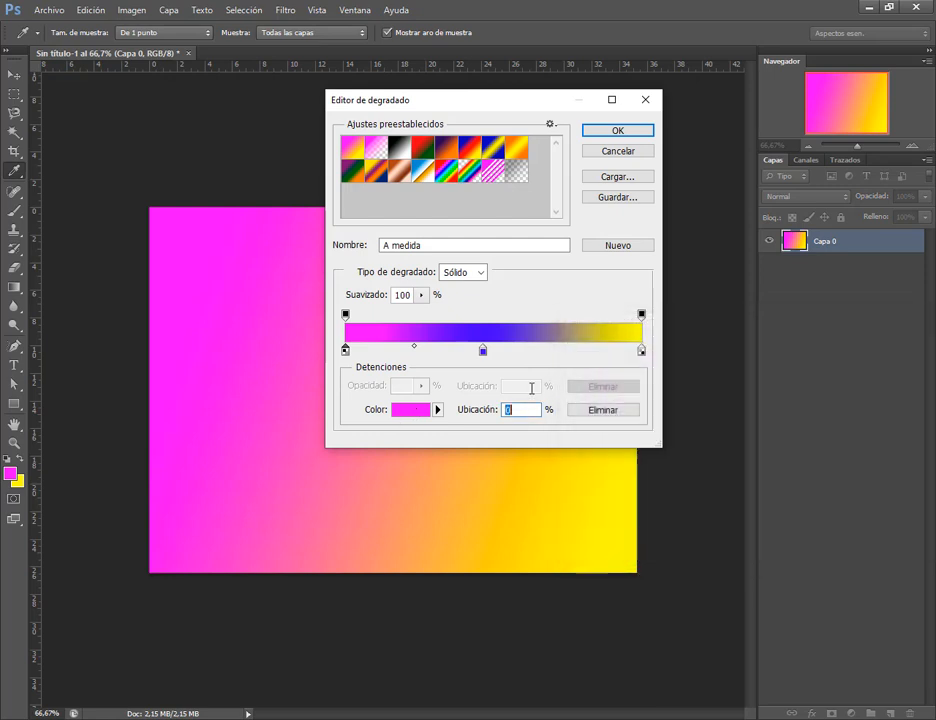
Add a colour stop at 78% between the blue-violet and yellow stops and colour it green, 0cff00.
{"action": "left_click", "coordinate": [579, 351]}
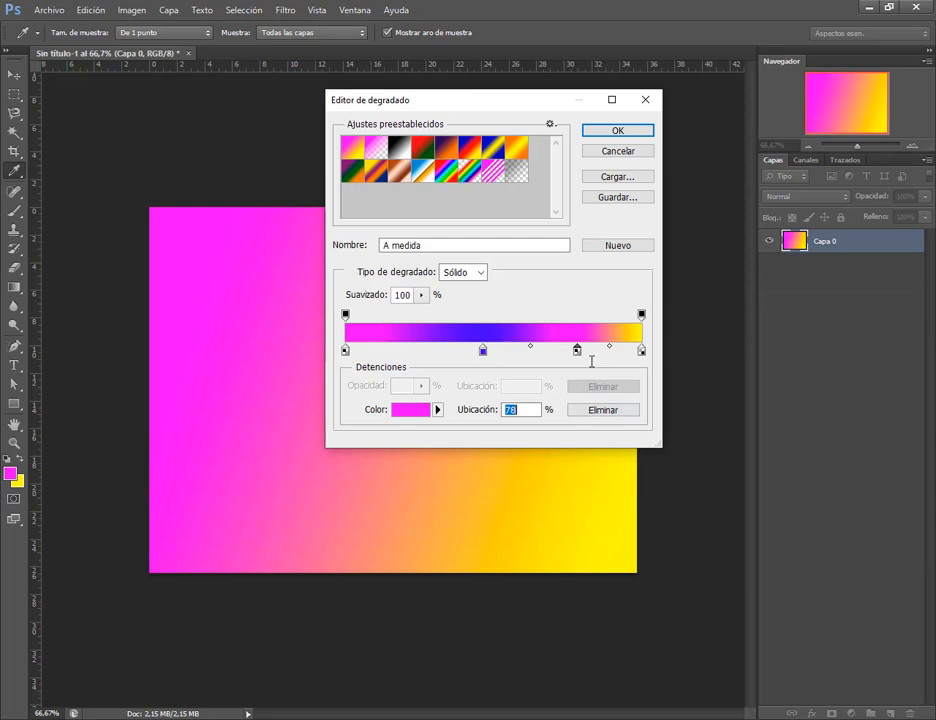
{"action": "left_click", "coordinate": [410, 409]}
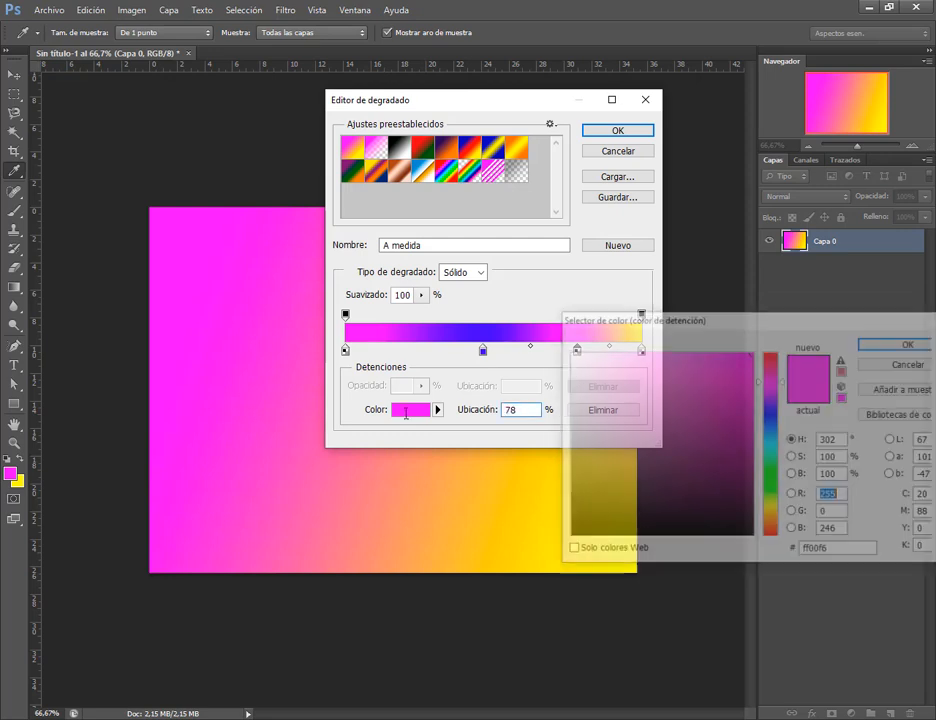
{"action": "left_click", "coordinate": [770, 477]}
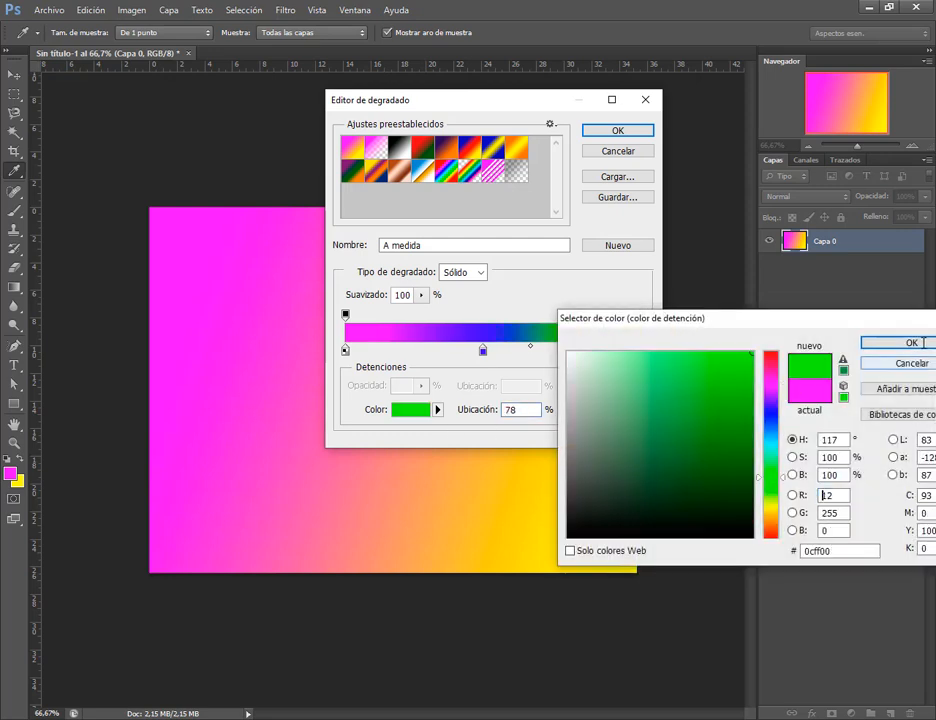
{"action": "left_click", "coordinate": [912, 343]}
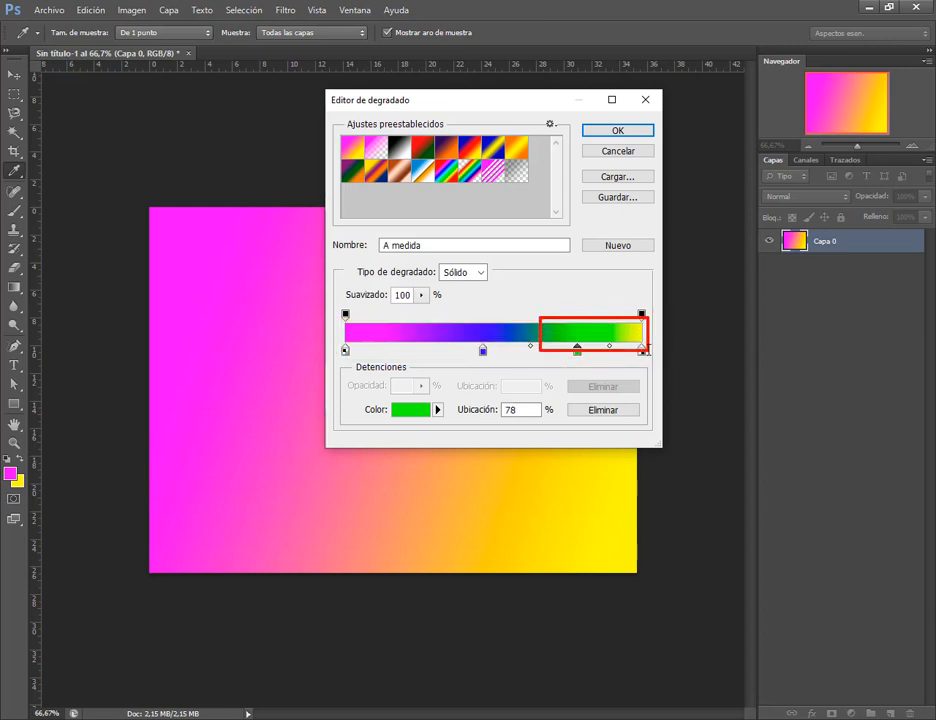
Move the blue-violet colour stop toward the magenta end, to 25%.
{"action": "left_click", "coordinate": [642, 350]}
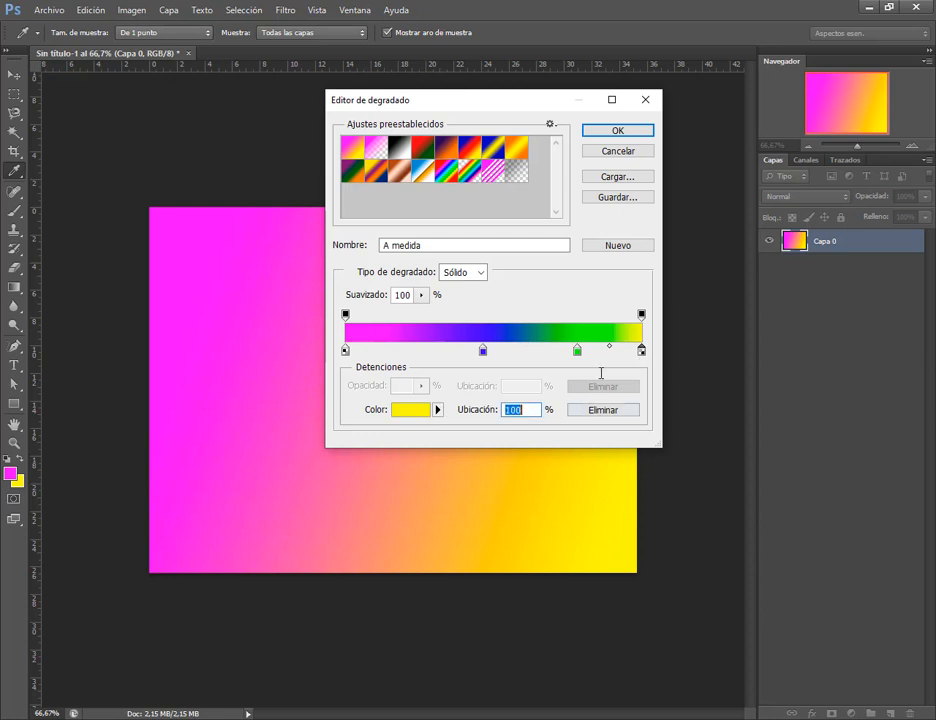
{"action": "left_click", "coordinate": [578, 350]}
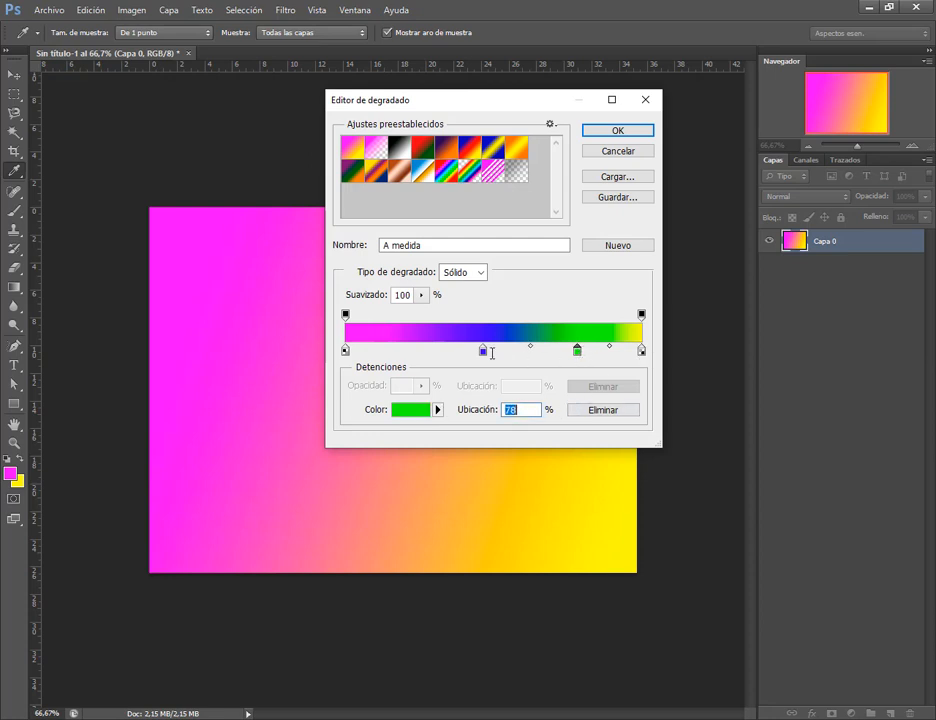
{"action": "left_click_drag", "start_coordinate": [481, 352], "coordinate": [418, 352]}
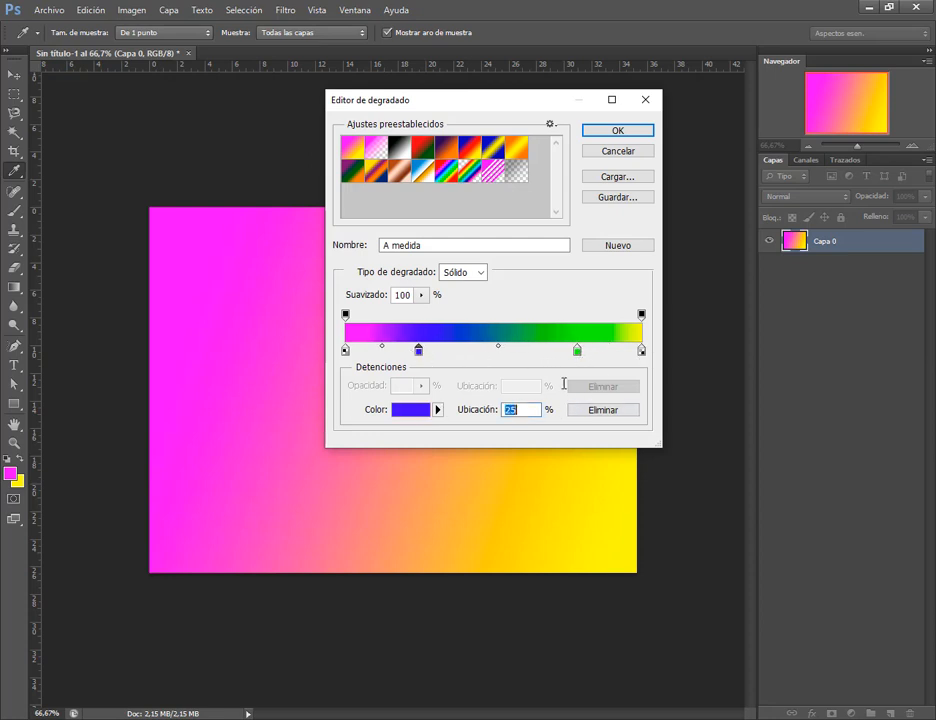
{"action": "left_click", "coordinate": [345, 350]}
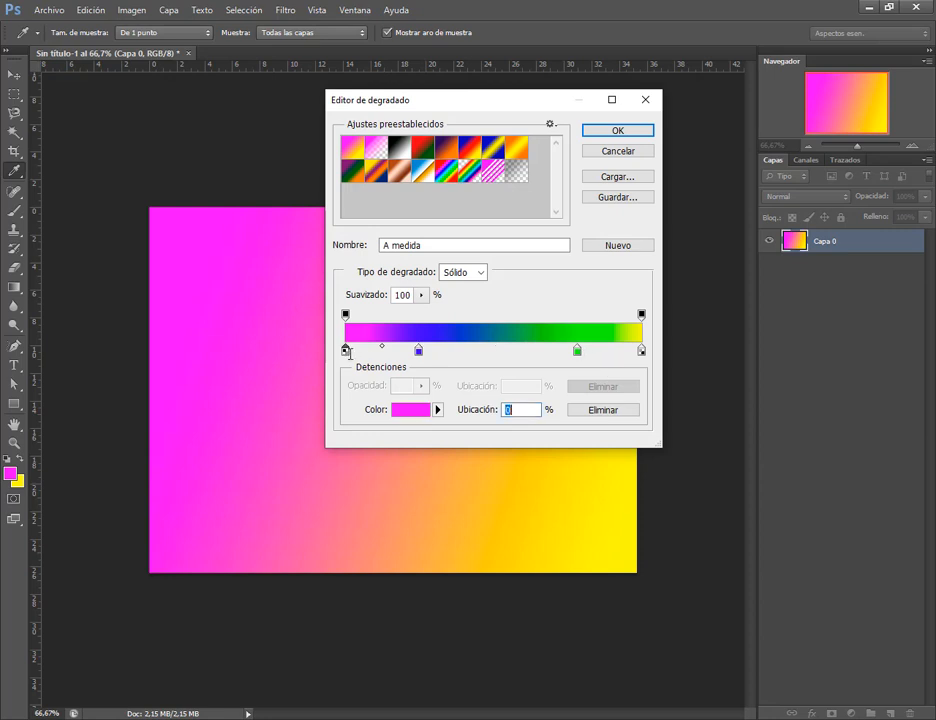
{"action": "left_click", "coordinate": [419, 351]}
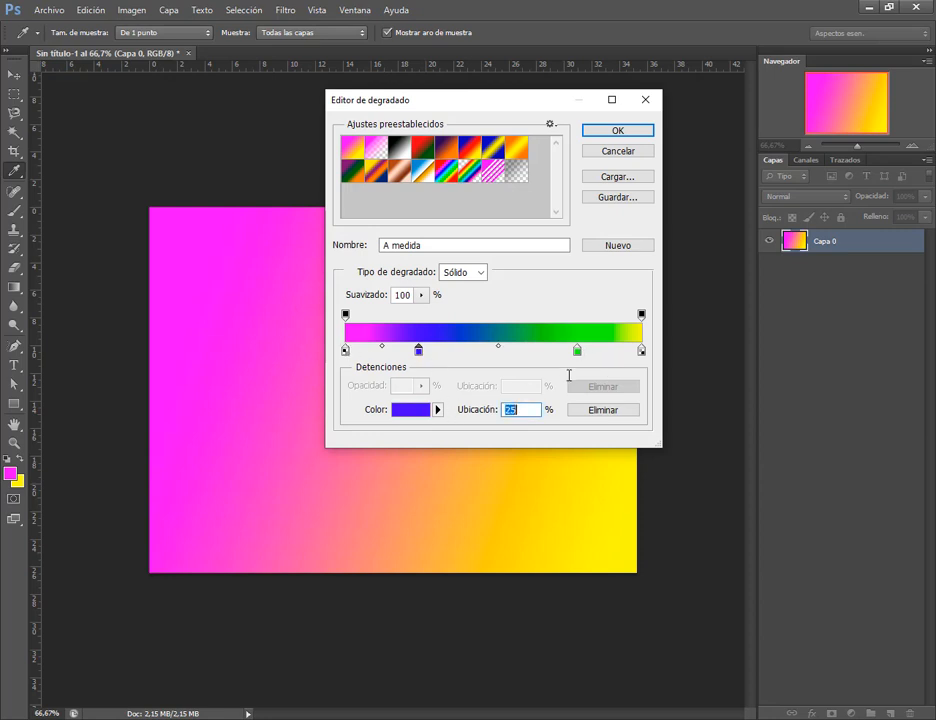
Set the green colour stop's location to 50%.
{"action": "left_click", "coordinate": [577, 351]}
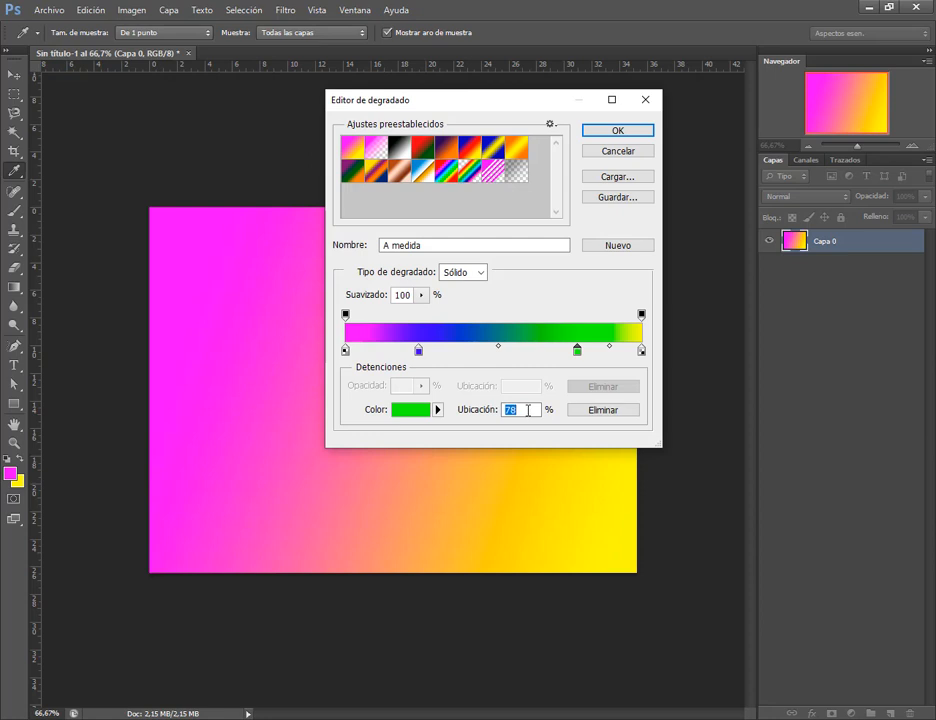
{"action": "type", "text": "5"}
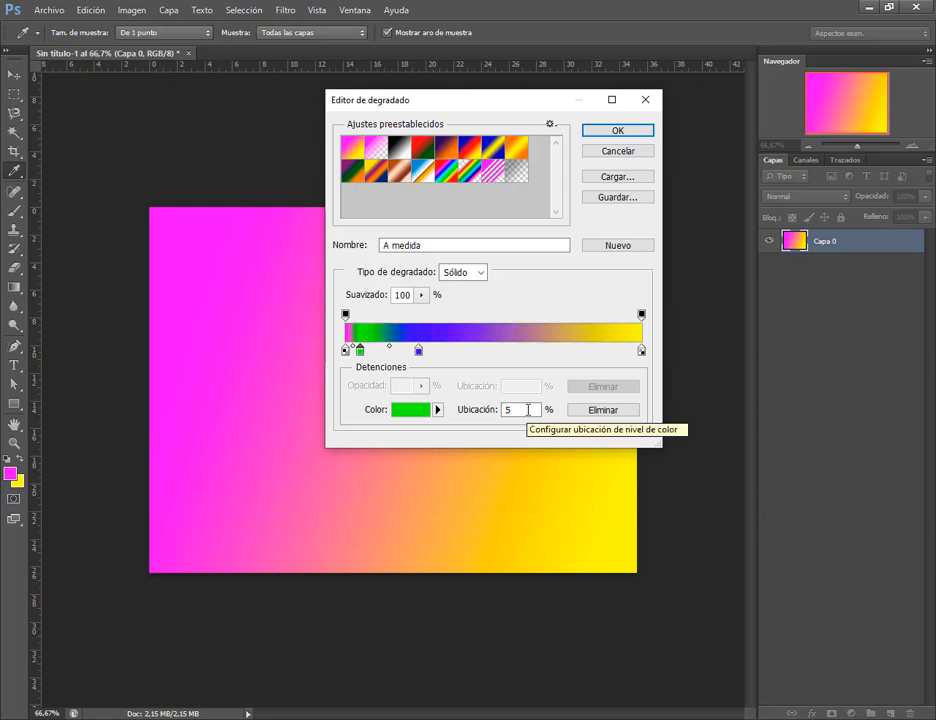
{"action": "type", "text": "0"}
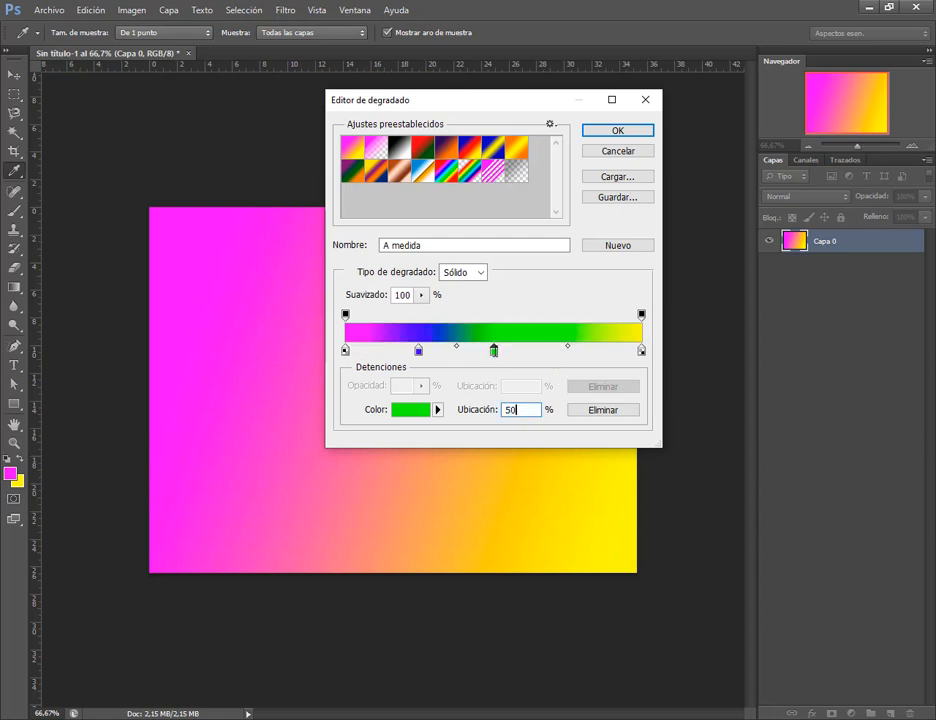
Shift the green colour stop toward the yellow end, move the blue-violet stop to 32%, and accept the custom gradient.
{"action": "left_click_drag", "start_coordinate": [495, 351], "coordinate": [552, 351]}
{"action": "left_click_drag", "start_coordinate": [418, 350], "coordinate": [440, 350]}
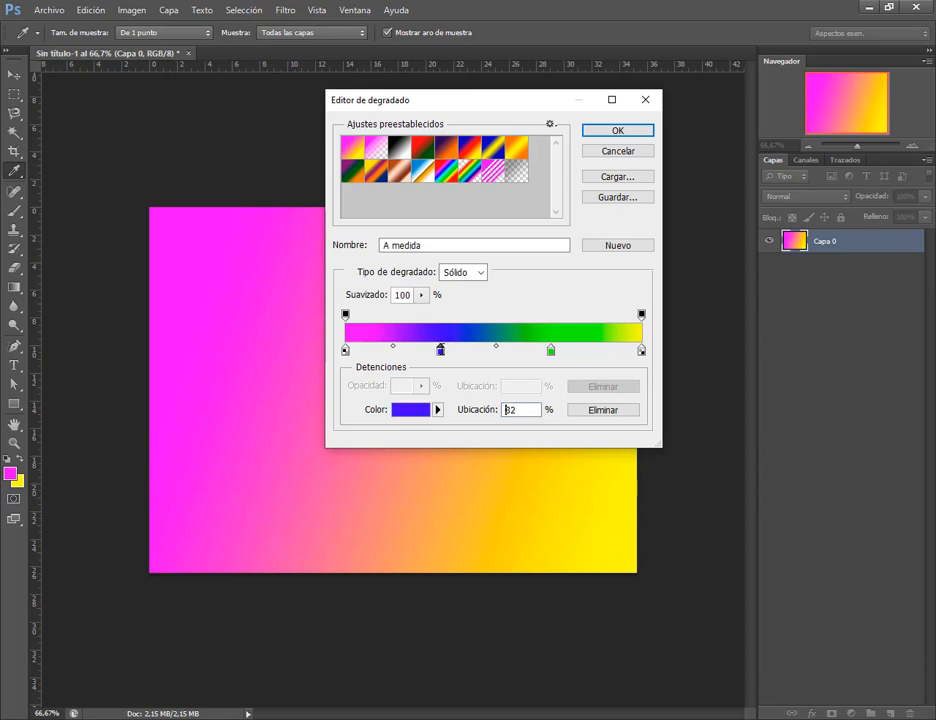
{"action": "left_click", "coordinate": [640, 130]}
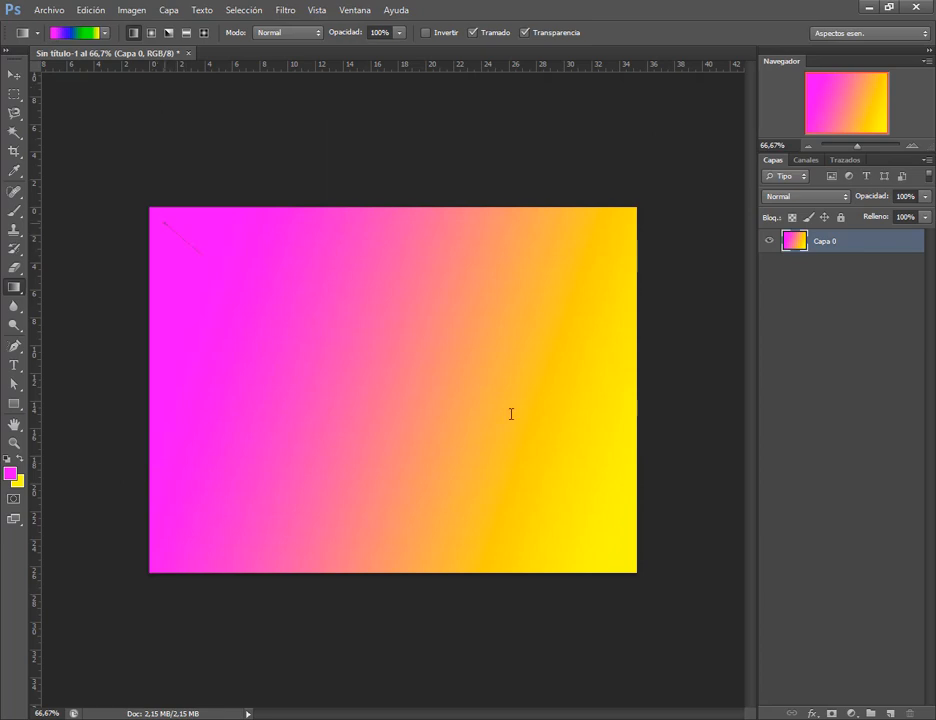
Apply the custom linear gradient diagonally with different start and end points, finishing with one from the canvas's top-left corner to its bottom-right corner.
{"action": "left_click_drag", "start_coordinate": [163, 222], "coordinate": [622, 558]}
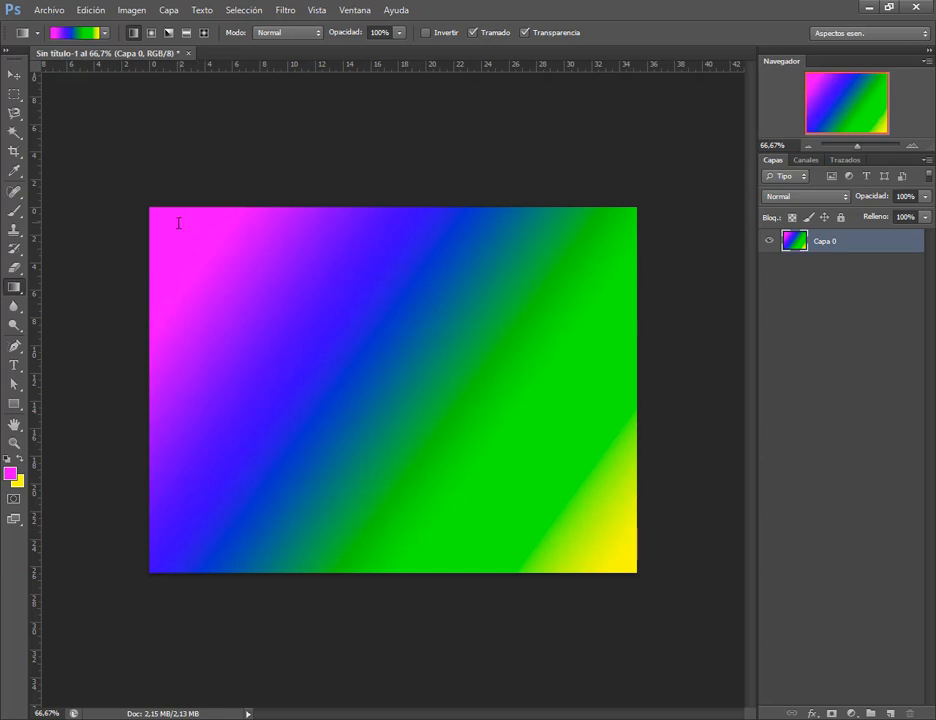
{"action": "left_click_drag", "start_coordinate": [169, 219], "coordinate": [532, 497]}
{"action": "left_click_drag", "start_coordinate": [243, 270], "coordinate": [665, 572]}
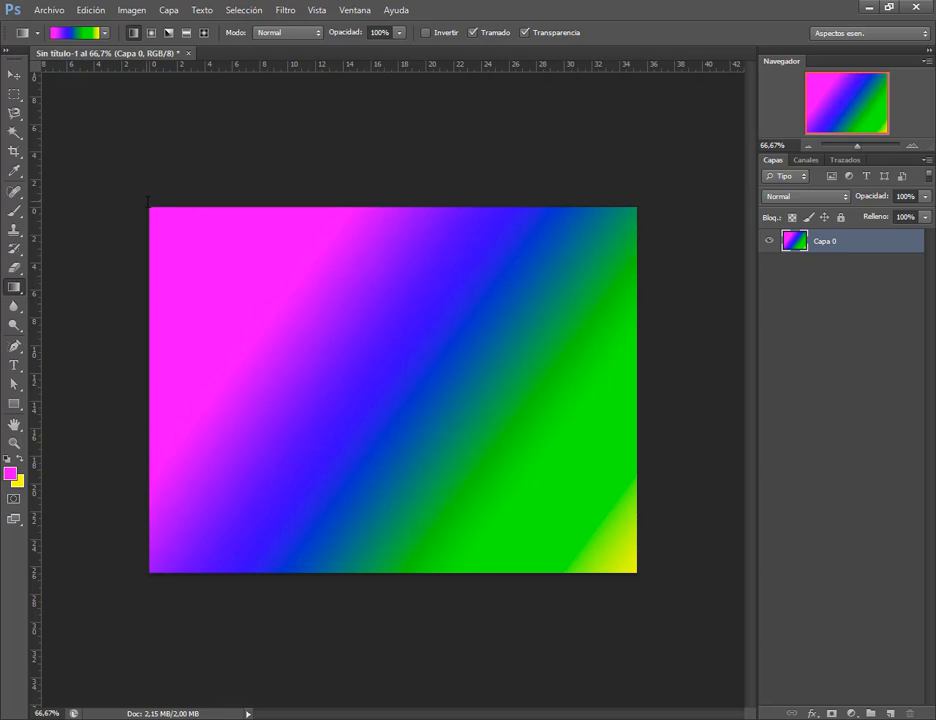
{"action": "left_click_drag", "start_coordinate": [149, 203], "coordinate": [637, 575]}
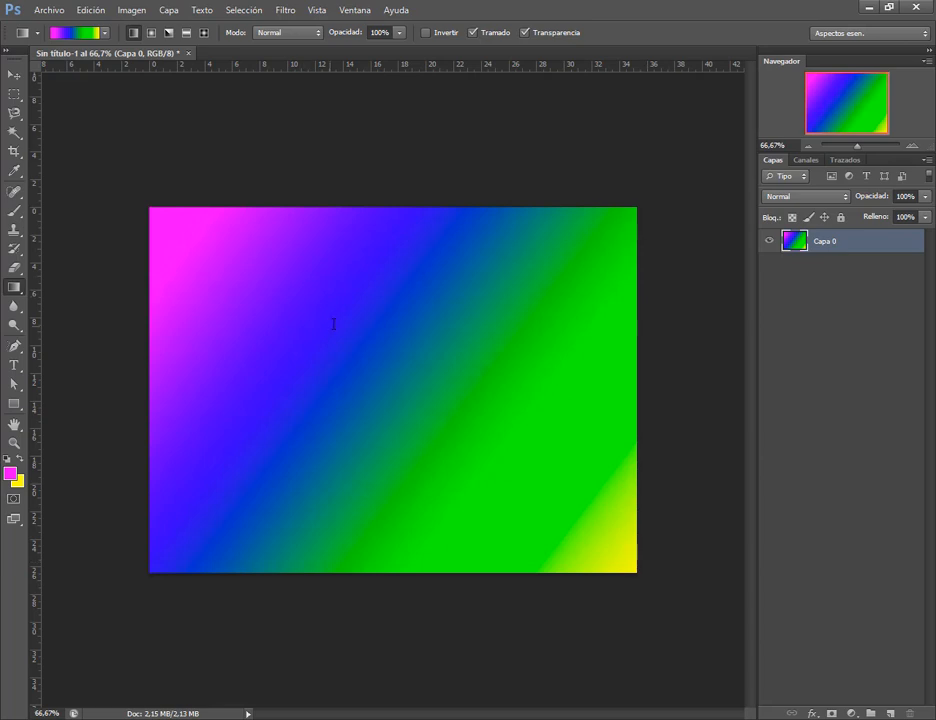
Try shorter diagonal gradients, from inside the canvas to its bottom-right corner and from the top-left corner to about the centre.
{"action": "mouse_move", "coordinate": [328, 333]}
{"action": "left_mouse_down"}
{"action": "mouse_move", "coordinate": [447, 435]}
{"action": "mouse_move", "coordinate": [636, 569]}
{"action": "mouse_move", "coordinate": [88, 91]}
{"action": "mouse_move", "coordinate": [745, 577]}
{"action": "mouse_move", "coordinate": [639, 586]}
{"action": "mouse_move", "coordinate": [635, 568]}
{"action": "left_mouse_up"}
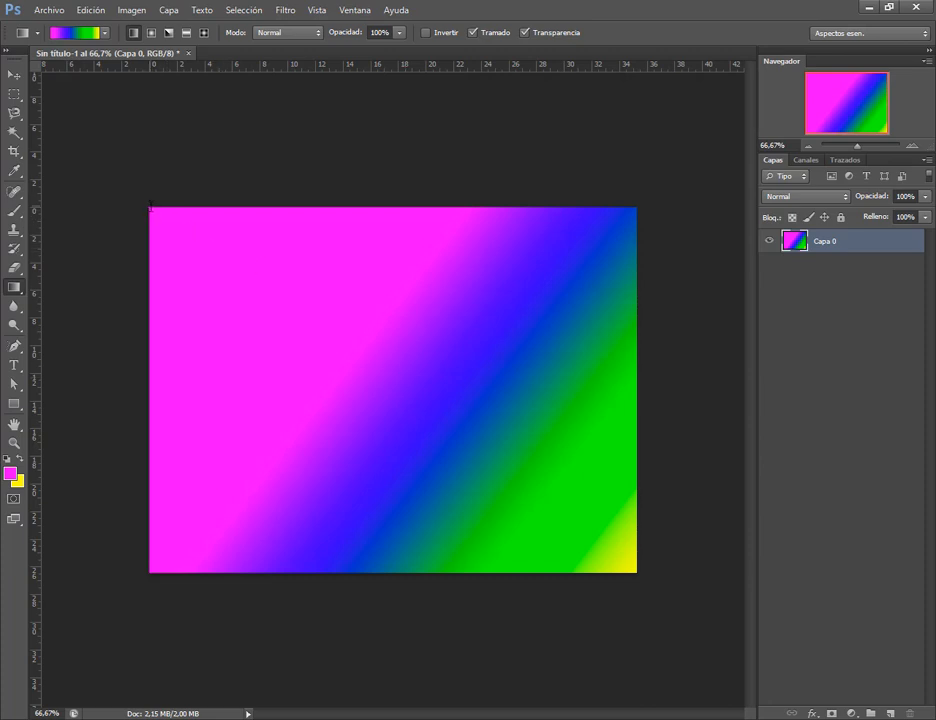
{"action": "left_click_drag", "start_coordinate": [428, 407], "coordinate": [612, 566]}
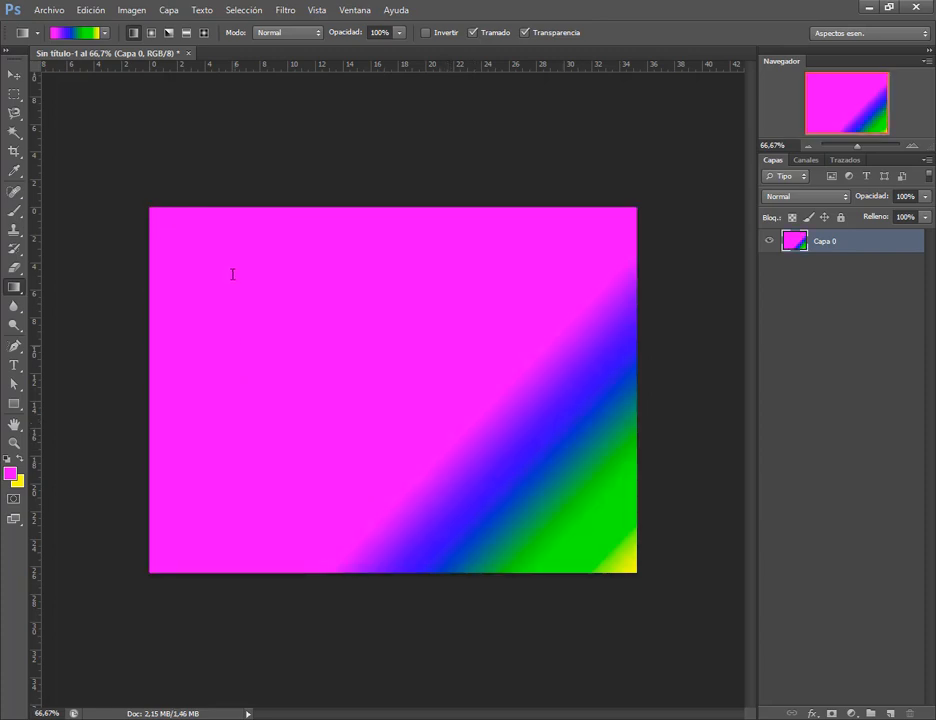
{"action": "mouse_move", "coordinate": [463, 427]}
{"action": "left_mouse_down"}
{"action": "mouse_move", "coordinate": [496, 461]}
{"action": "mouse_move", "coordinate": [476, 445]}
{"action": "left_mouse_up"}
{"action": "key", "text": "Escape"}
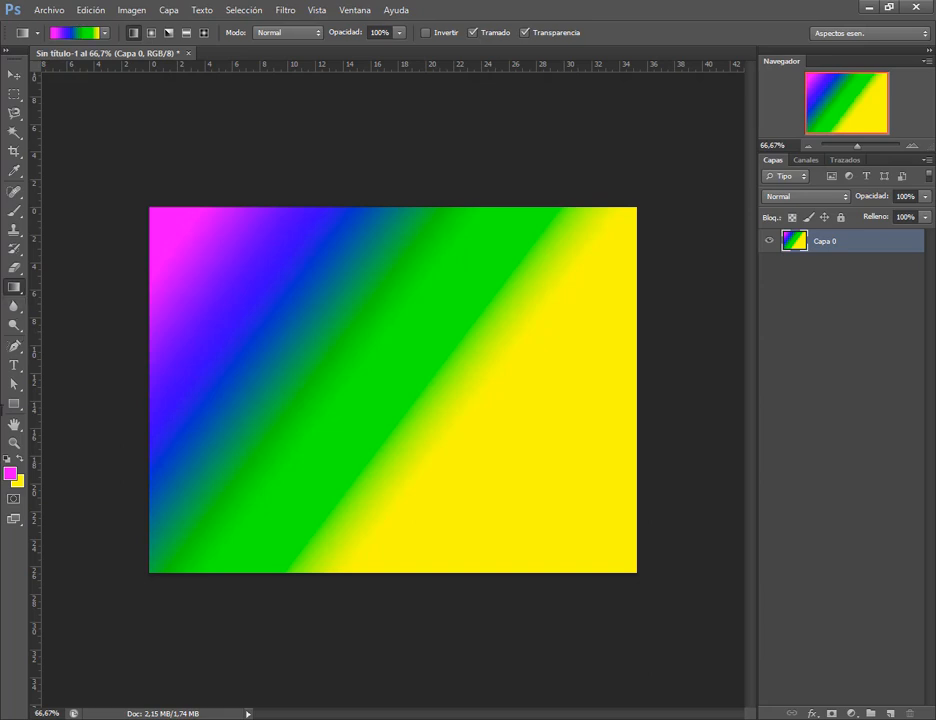
Reset the foreground and background colours to black and white and fill Capa 0 with Blanco at 100% opacity.
{"action": "key", "text": "d"}
{"action": "left_click", "coordinate": [90, 10]}
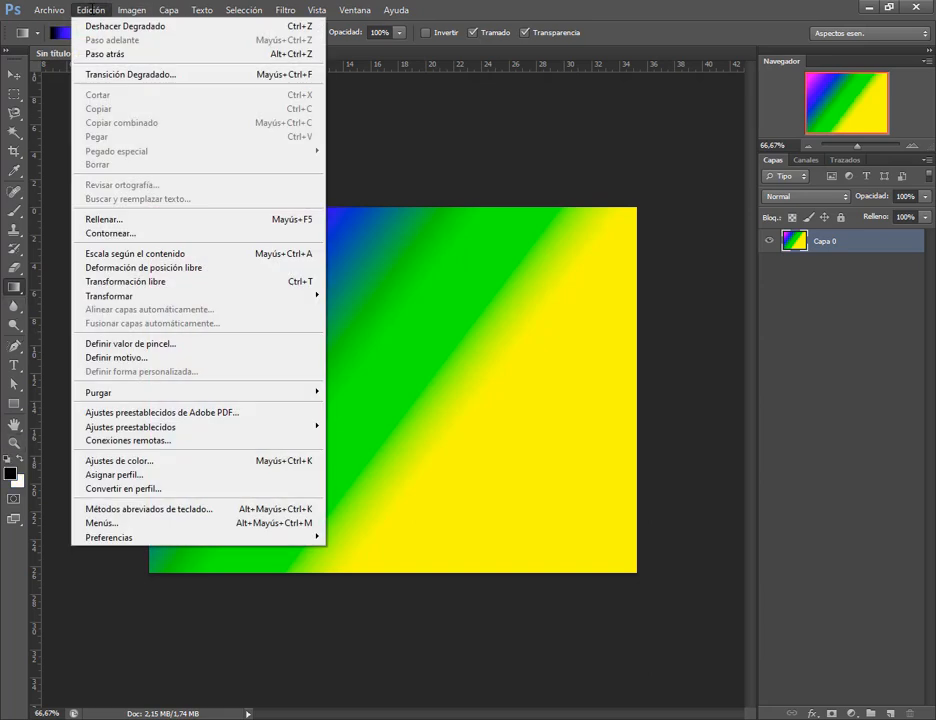
{"action": "left_click", "coordinate": [165, 218]}
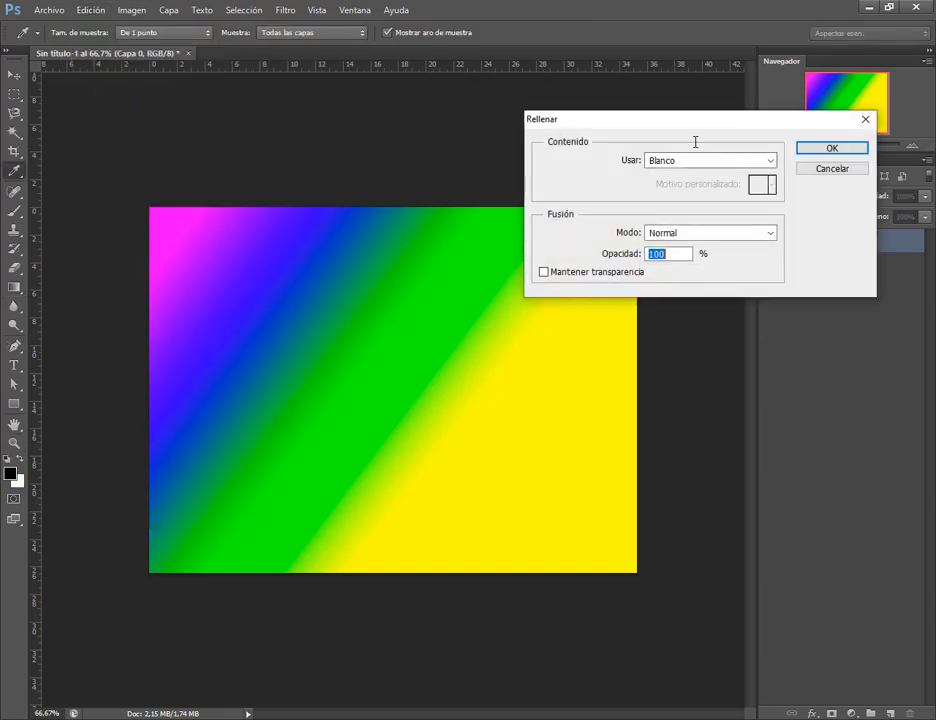
{"action": "left_click", "coordinate": [855, 150]}
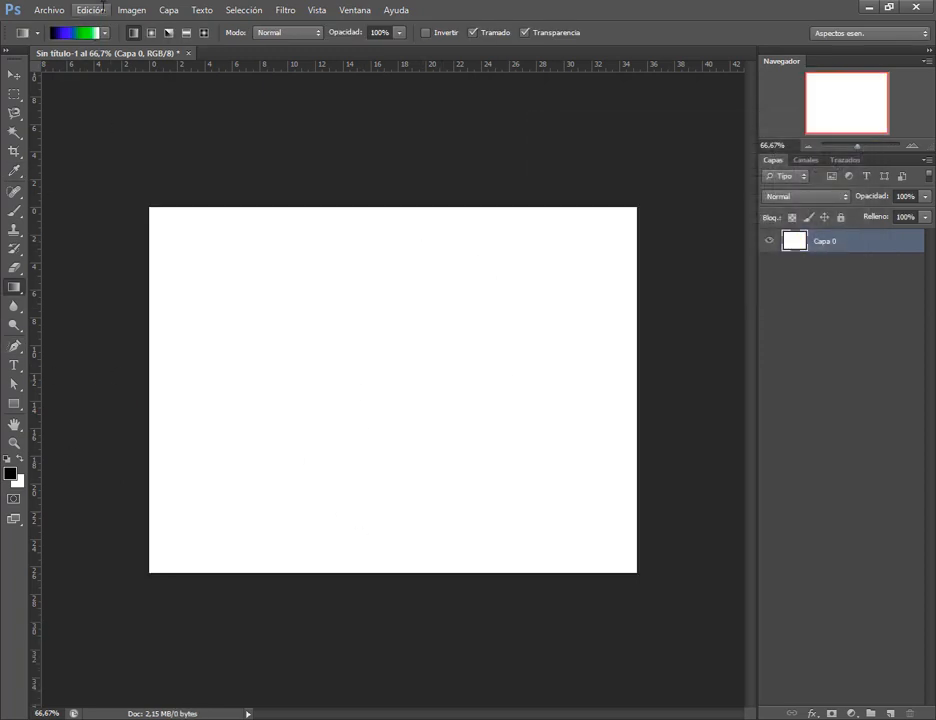
Choose the blue, white and orange gradient preset and apply it vertically from the canvas's top edge to its bottom edge.
{"action": "left_click", "coordinate": [106, 32]}
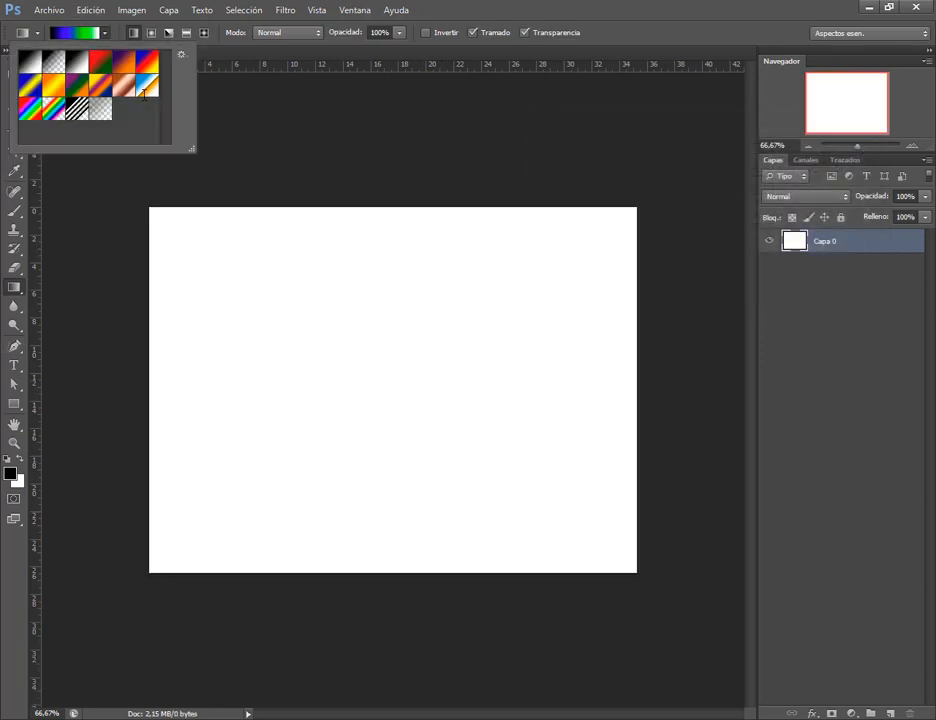
{"action": "left_click", "coordinate": [145, 90]}
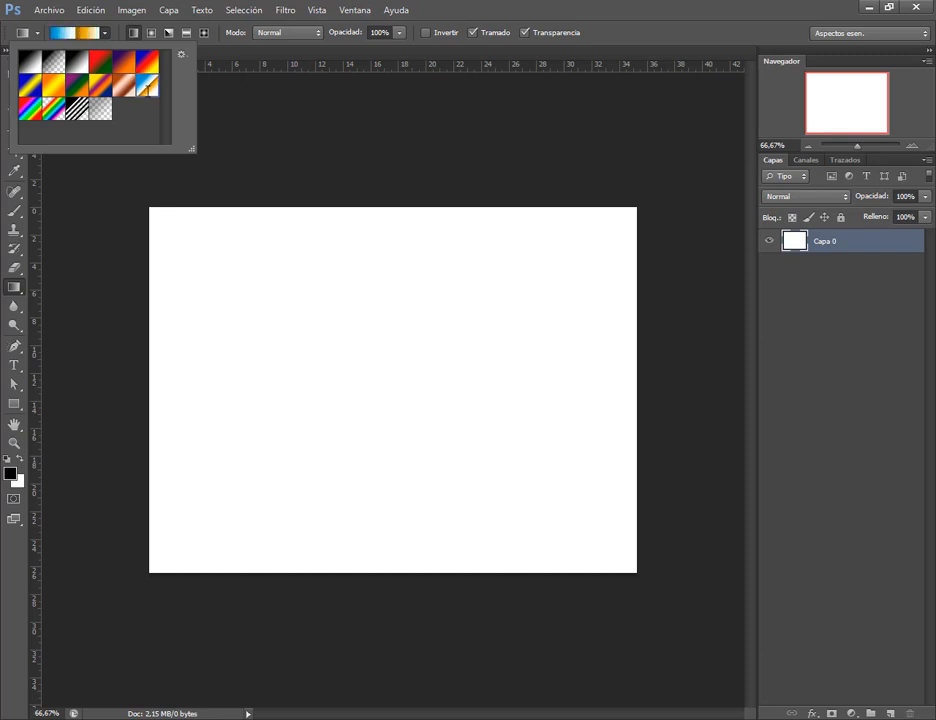
{"action": "left_click", "coordinate": [400, 250]}
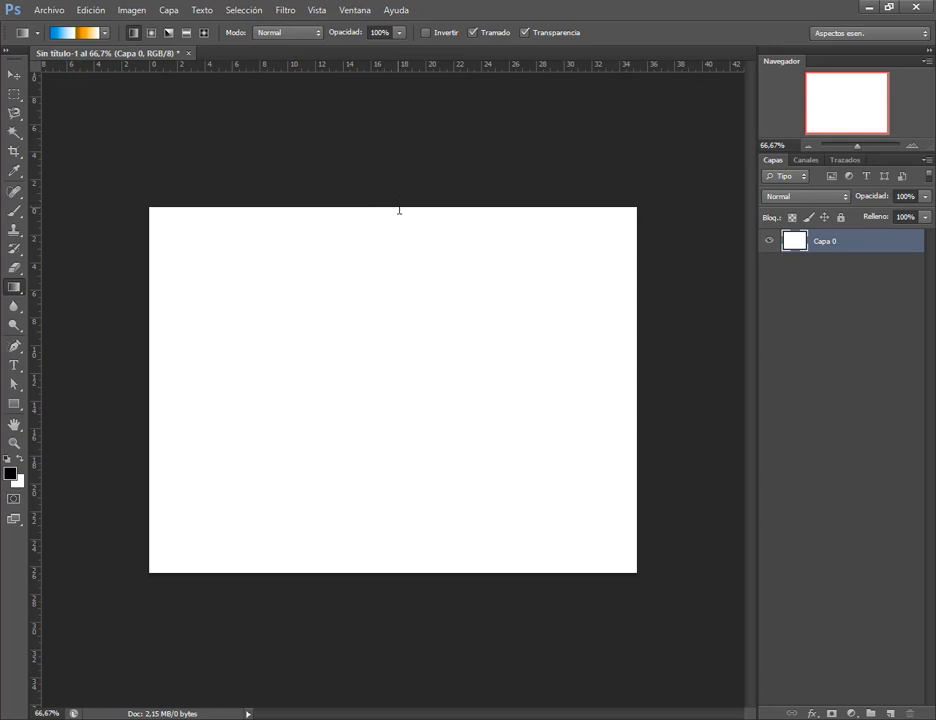
{"action": "left_click_drag", "start_coordinate": [396, 209], "coordinate": [363, 569]}
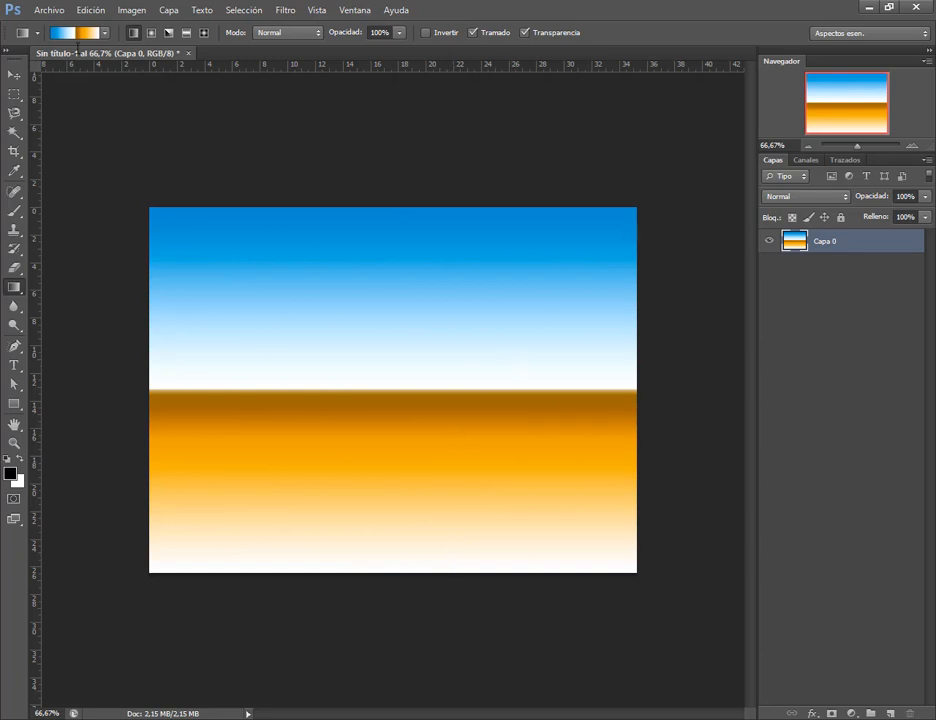
Quit Photoshop CS6 without saving the changes to the untitled document.
{"action": "key", "text": "ctrl+q"}
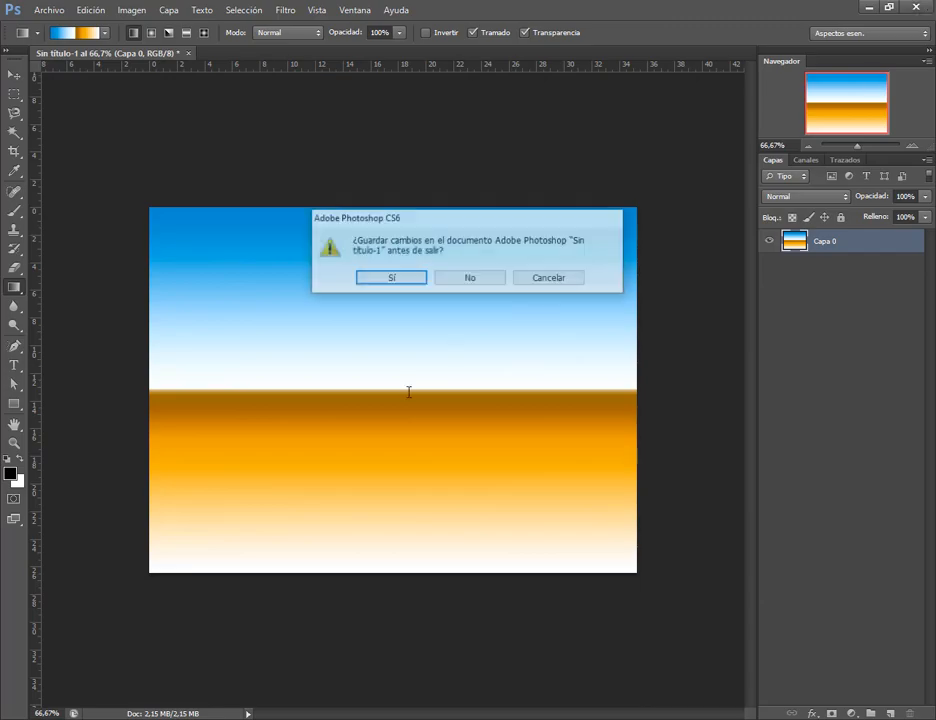
{"action": "left_click", "coordinate": [457, 278]}
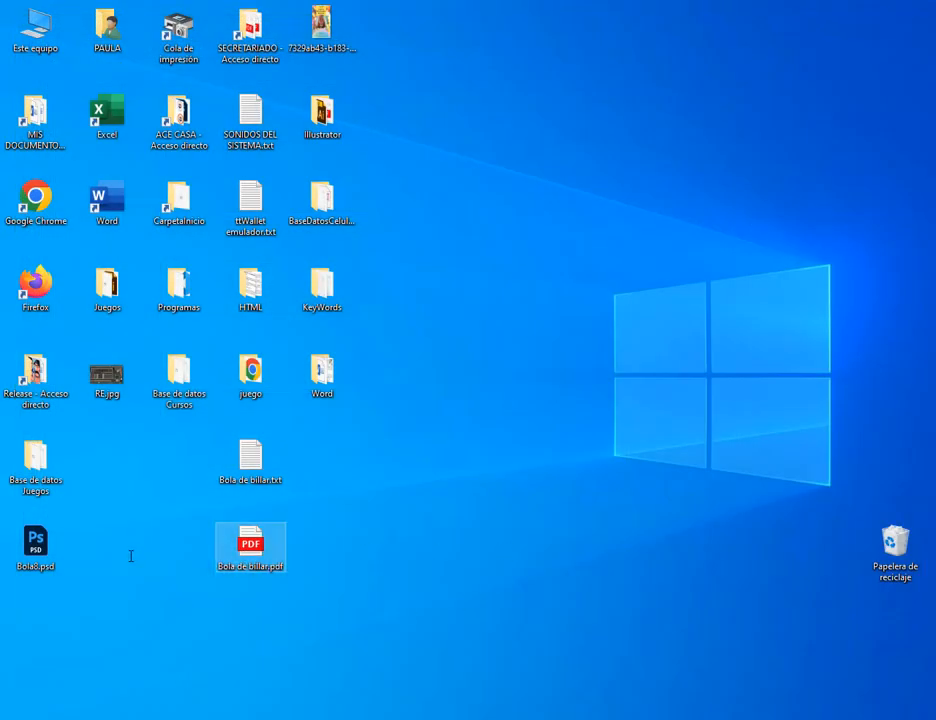
Open Bola8.psd from the desktop in the newer Photoshop and unlock its Fondo layer.
{"action": "left_click", "coordinate": [36, 550]}
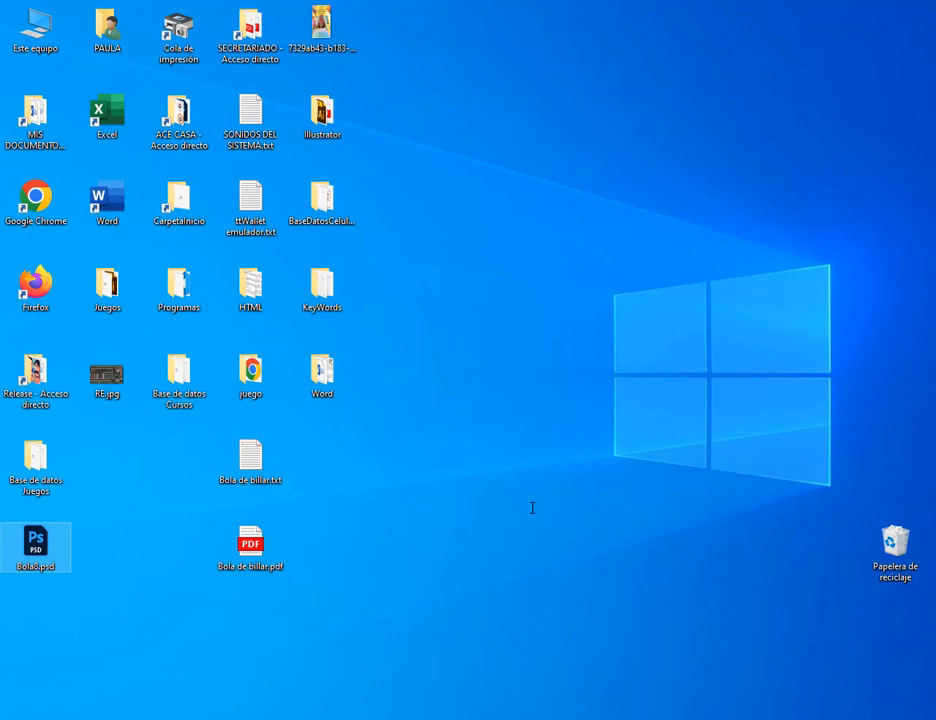
{"action": "key", "text": "Return"}
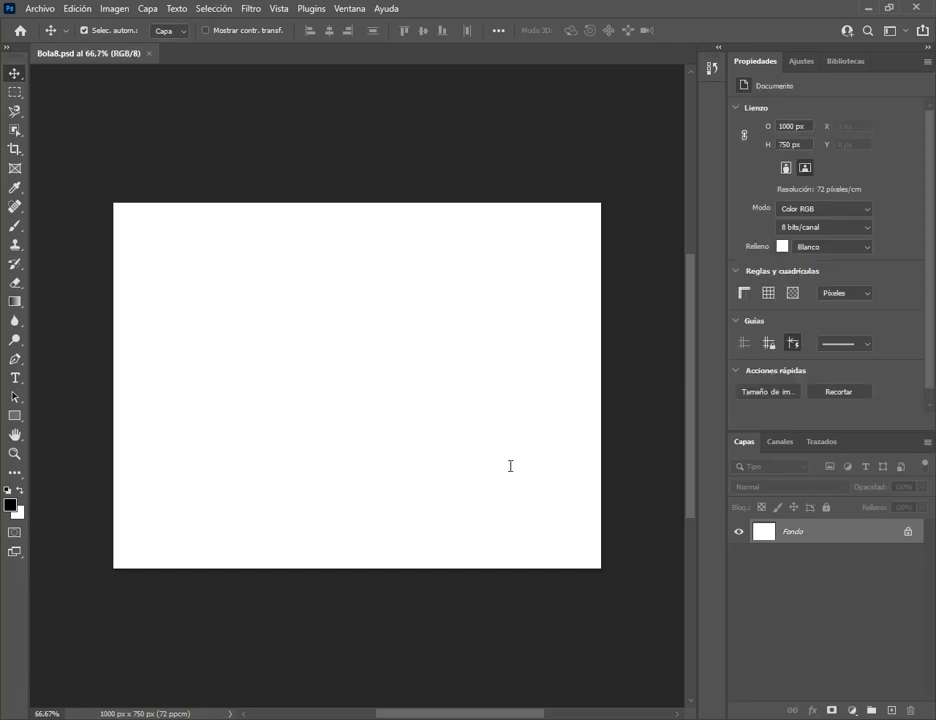
{"action": "left_click", "coordinate": [908, 531]}
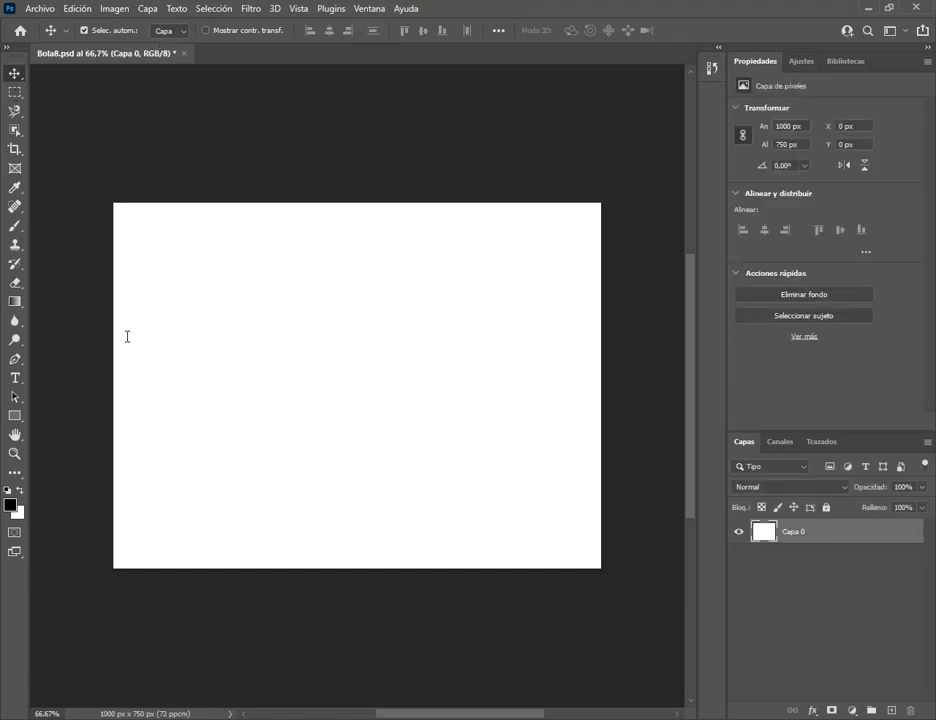
Activate the Gradient tool and expand the Básicos group of gradient presets.
{"action": "key", "text": "g"}
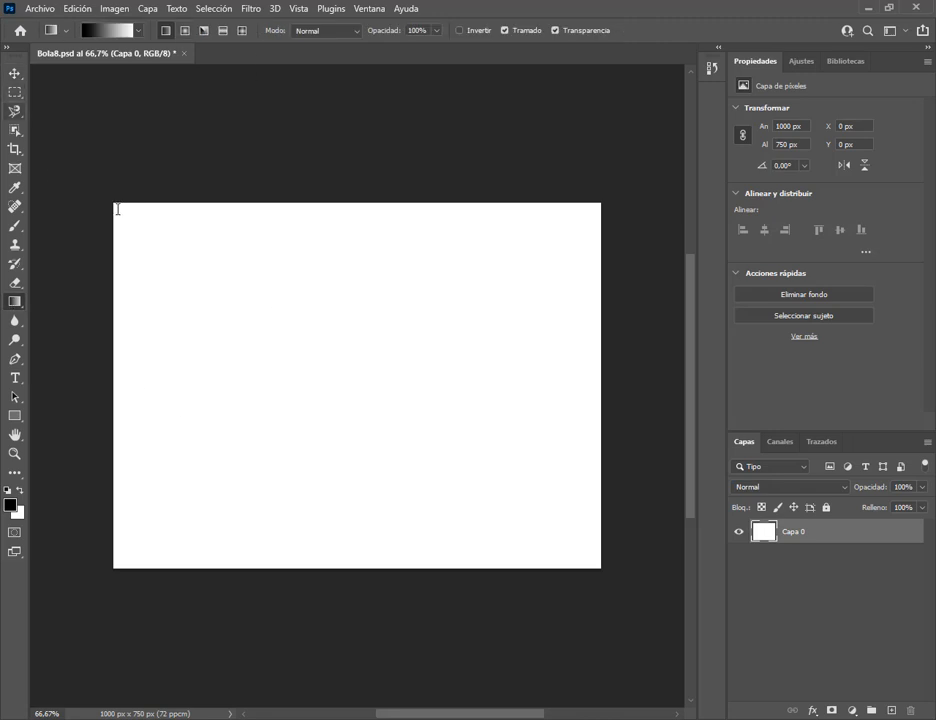
{"action": "left_click", "coordinate": [138, 31]}
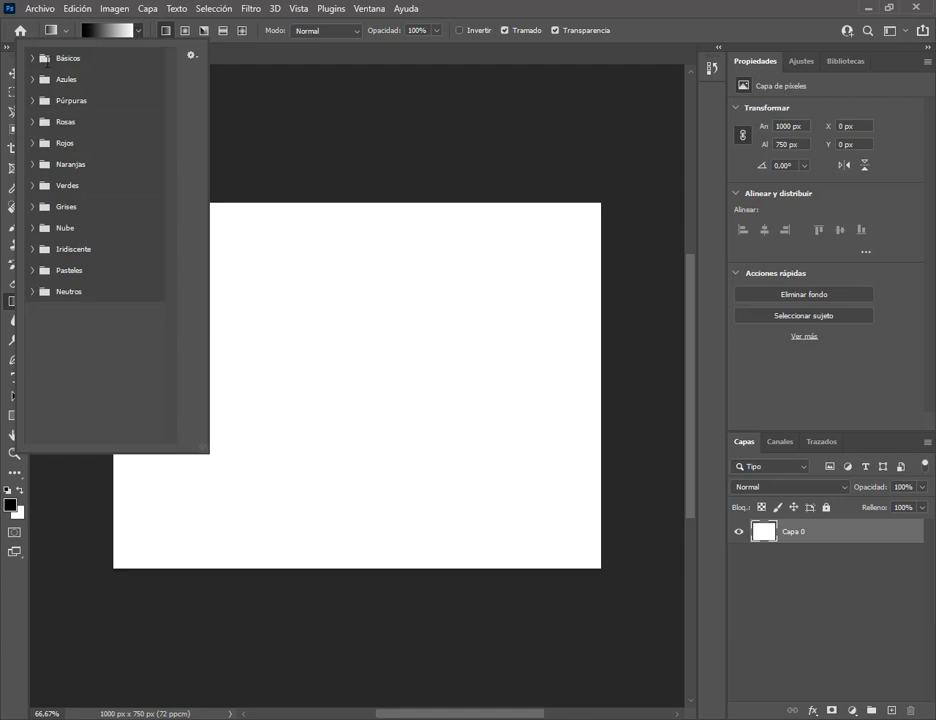
{"action": "left_click", "coordinate": [33, 58]}
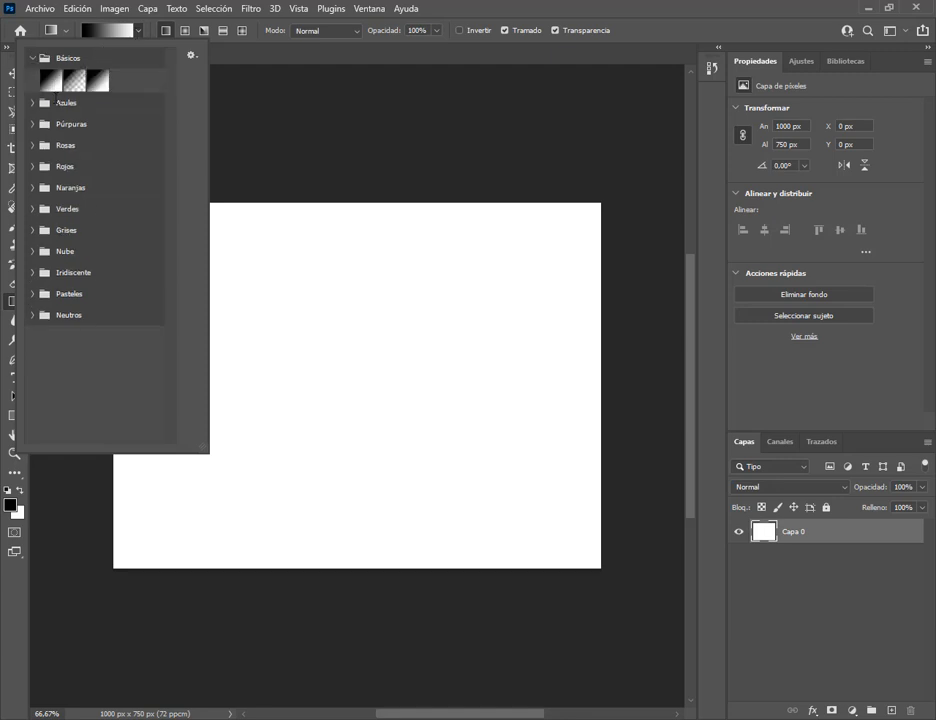
Set the foreground colour to bright red and the background colour to green 0be143.
{"action": "left_click", "coordinate": [10, 504]}
{"action": "left_click_drag", "start_coordinate": [428, 190], "coordinate": [451, 162]}
{"action": "left_click", "coordinate": [595, 156]}
{"action": "left_click", "coordinate": [17, 512]}
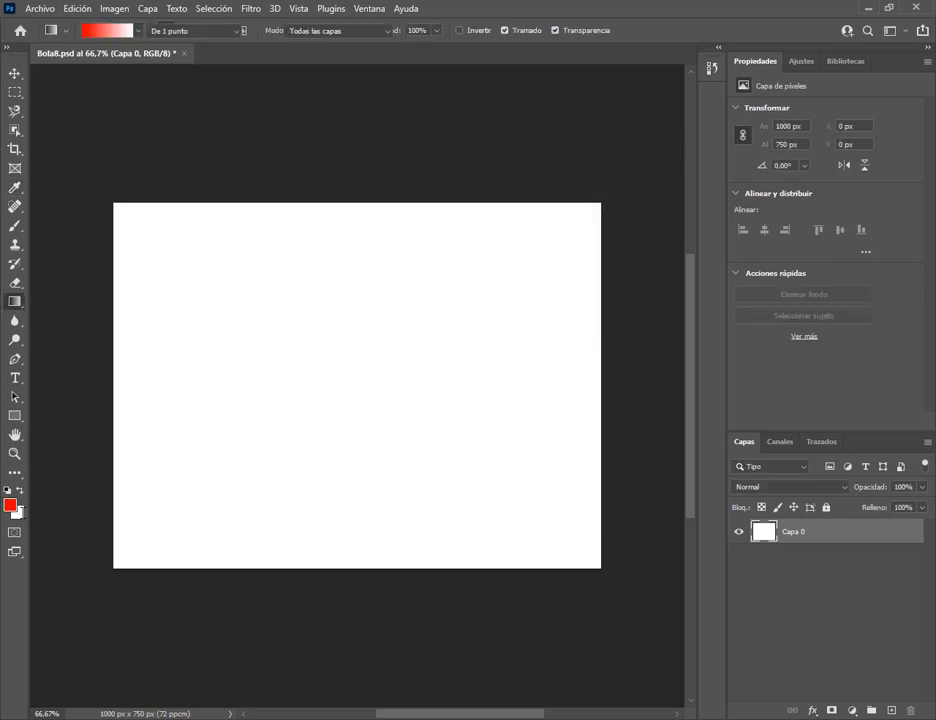
{"action": "left_click", "coordinate": [466, 279]}
{"action": "left_click", "coordinate": [442, 185]}
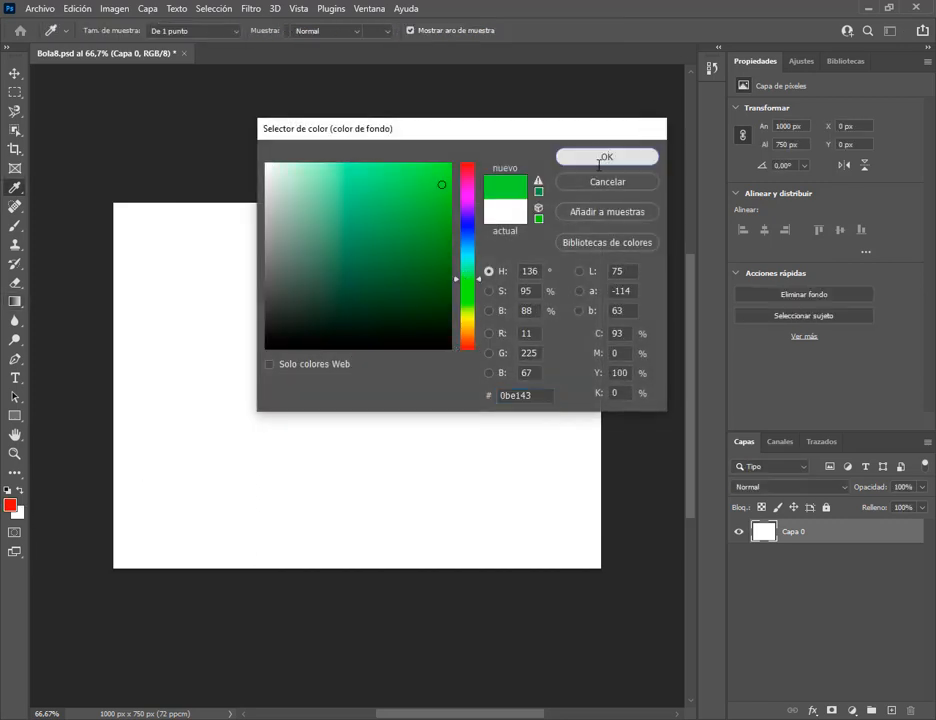
{"action": "left_click", "coordinate": [606, 156]}
Expand the Azules, Púrpuras and Rosas gradient groups to examine their presets.
{"action": "left_click", "coordinate": [138, 29]}
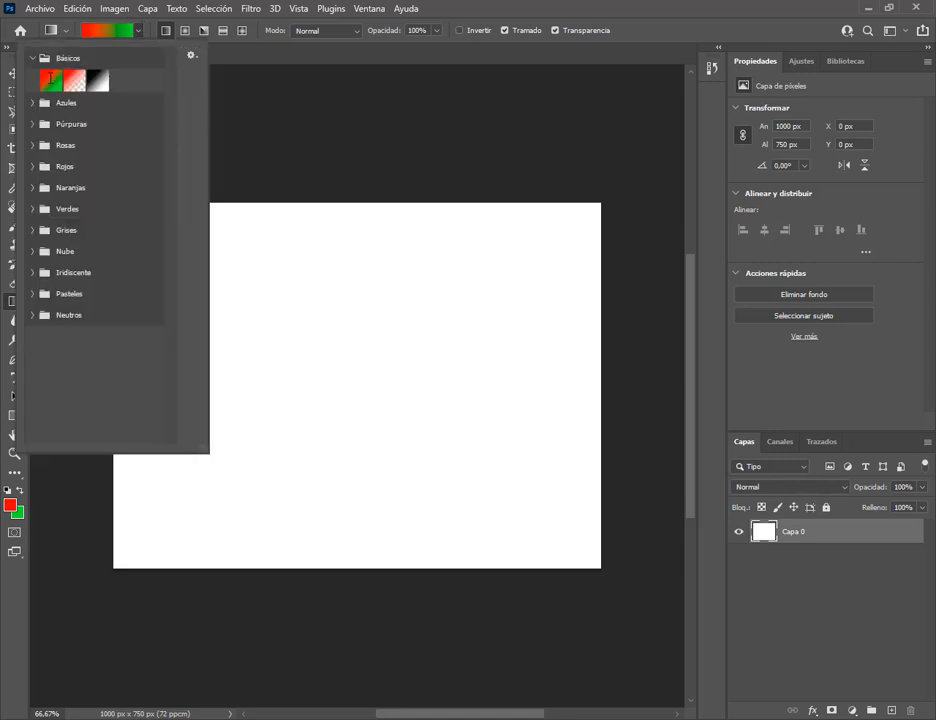
{"action": "left_click", "coordinate": [34, 103]}
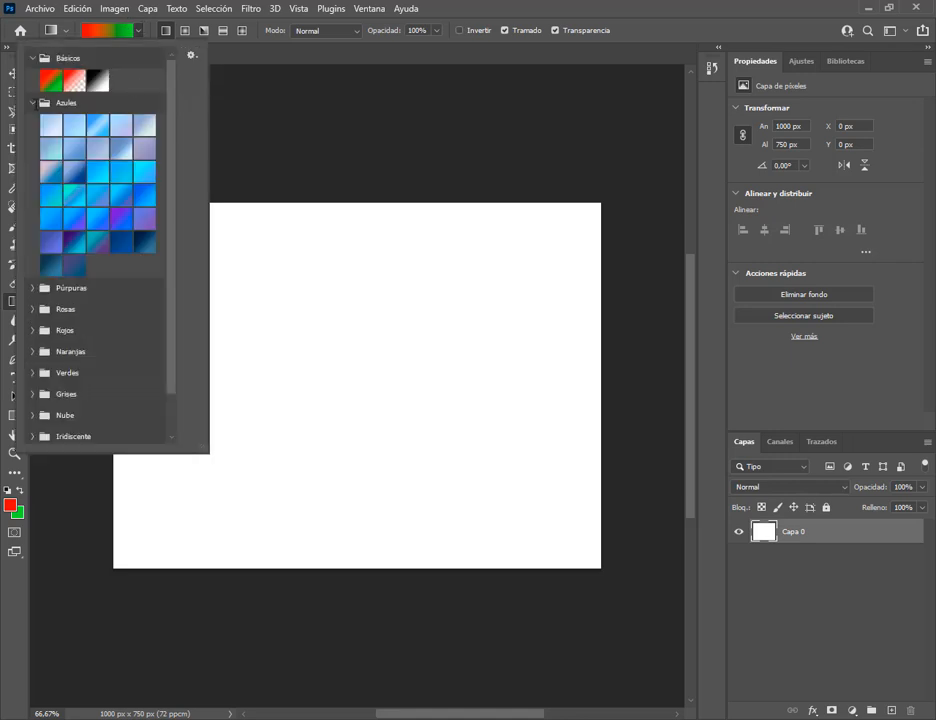
{"action": "left_click", "coordinate": [30, 288]}
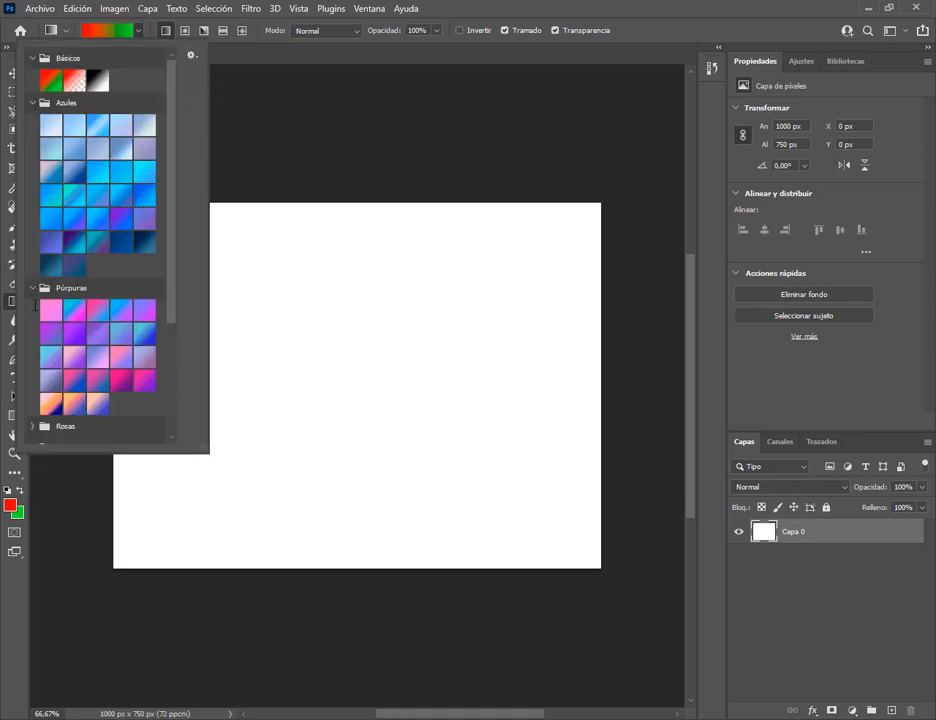
{"action": "scroll", "coordinate": [26, 290], "scroll_direction": "down", "scroll_amount": 2}
{"action": "left_click", "coordinate": [32, 391]}
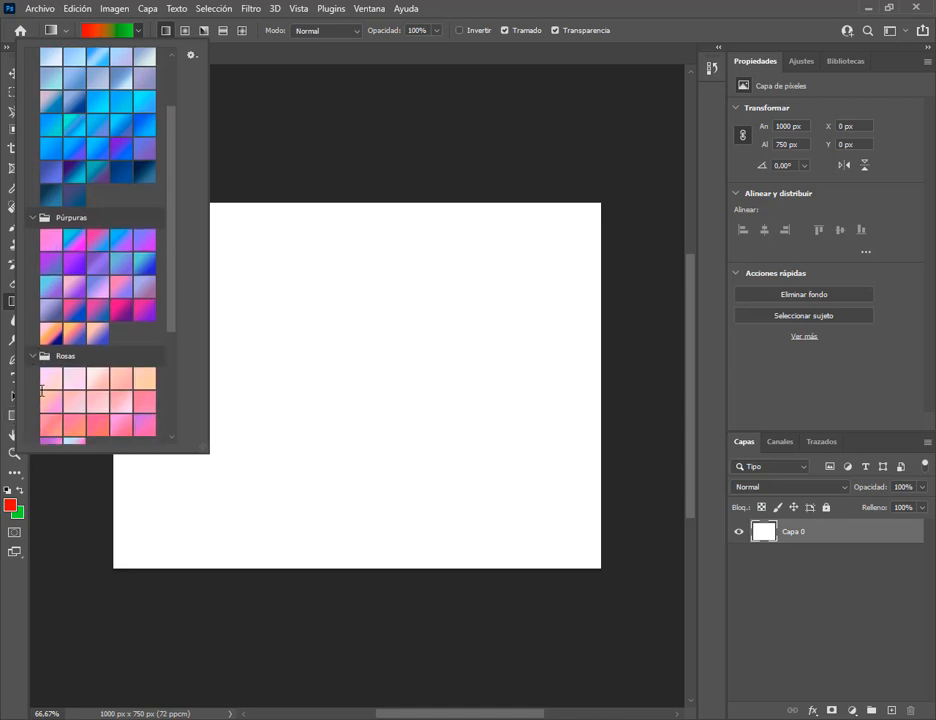
{"action": "scroll", "coordinate": [69, 355], "scroll_direction": "down", "scroll_amount": 4}
{"action": "scroll", "coordinate": [187, 366], "scroll_direction": "down", "scroll_amount": 2}
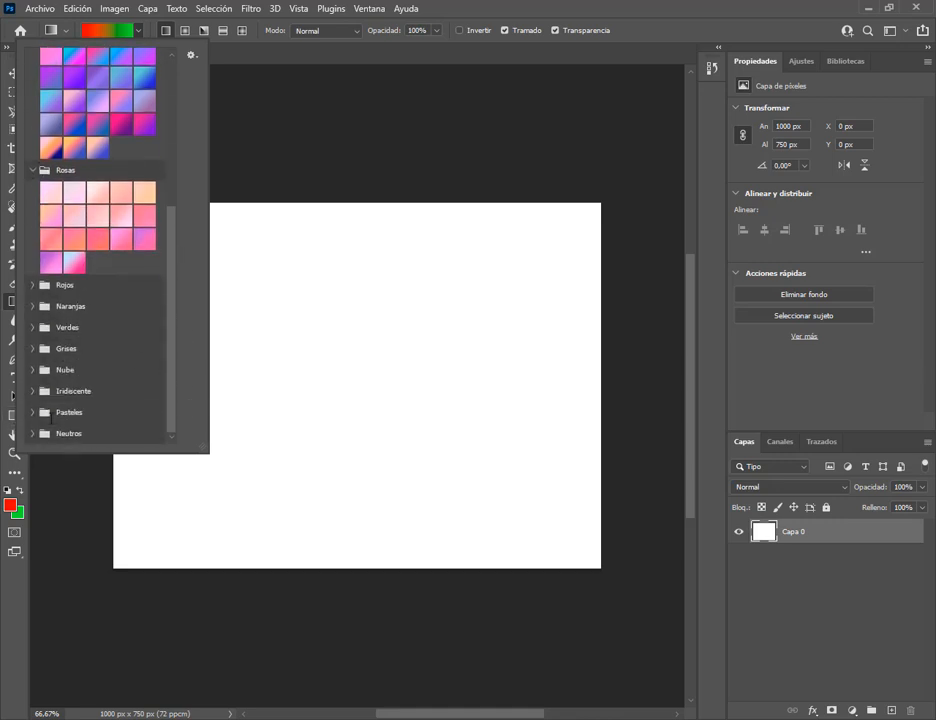
Expand the remaining gradient groups, including Pasteles, Nube, Grises, Verdes, Naranjas, Rojos and Iridiscente, and look through their presets.
{"action": "left_click", "coordinate": [32, 409]}
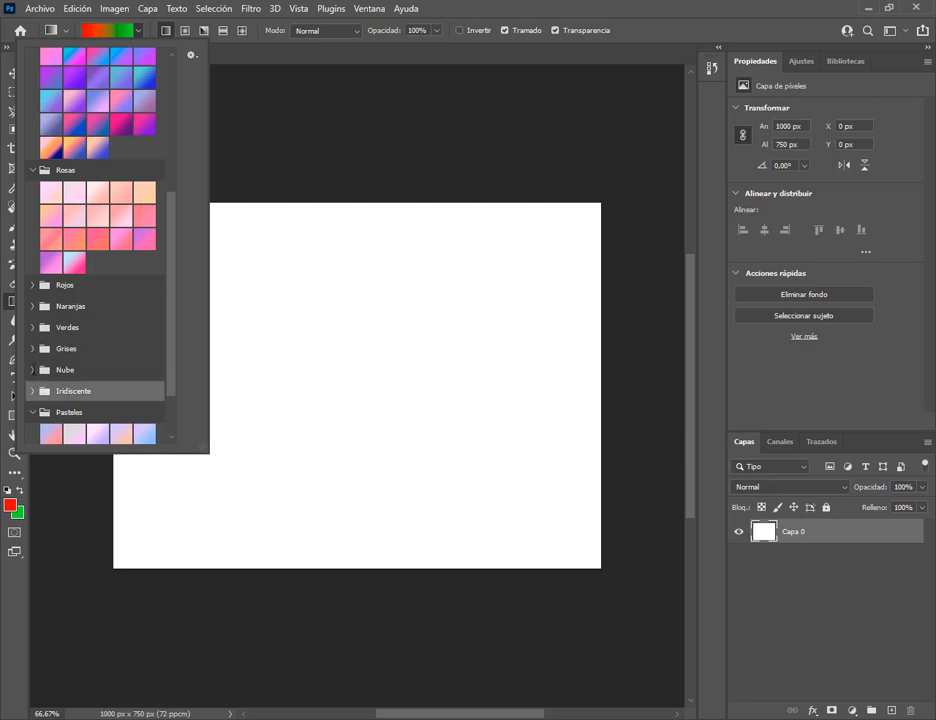
{"action": "left_click", "coordinate": [33, 369]}
{"action": "left_click", "coordinate": [33, 348]}
{"action": "left_click", "coordinate": [33, 327]}
{"action": "left_click", "coordinate": [32, 306]}
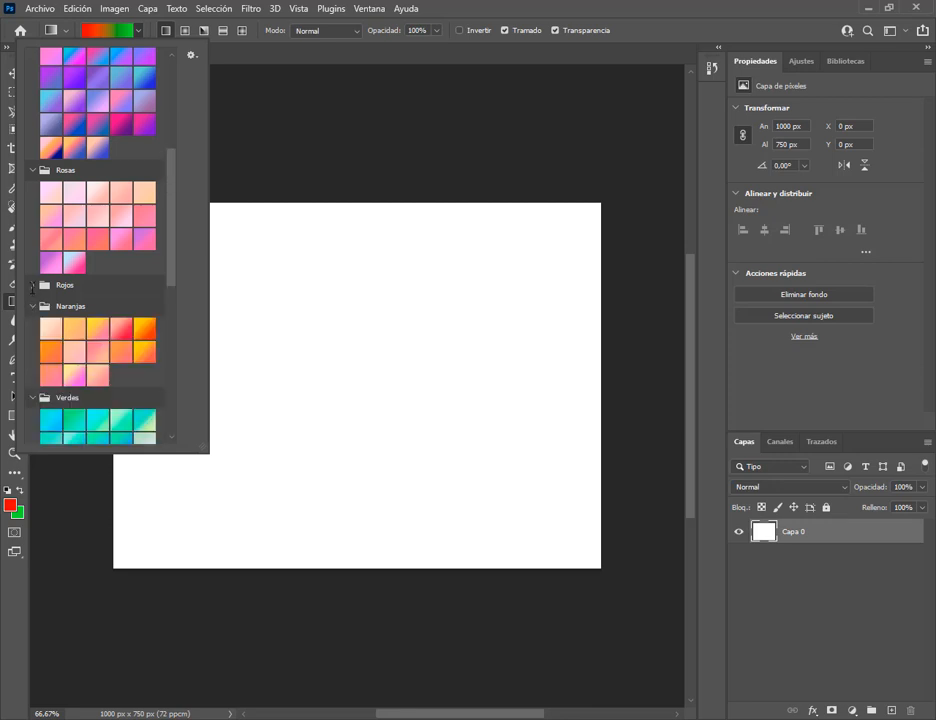
{"action": "left_click", "coordinate": [32, 285]}
{"action": "scroll", "coordinate": [173, 194], "scroll_direction": "down", "scroll_amount": 1}
{"action": "left_click_drag", "start_coordinate": [173, 194], "coordinate": [172, 330]}
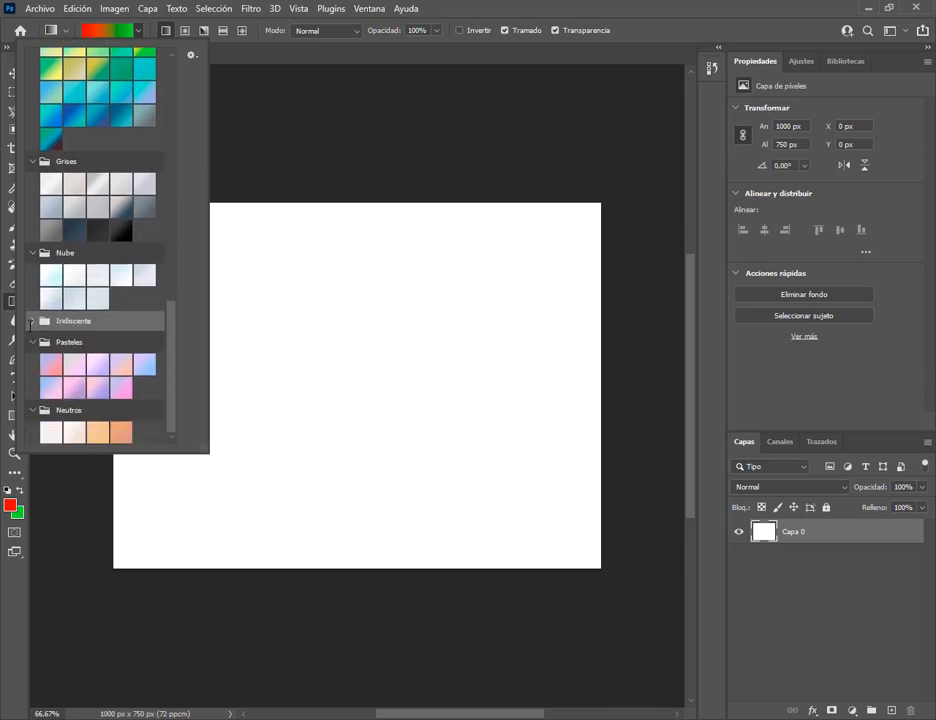
{"action": "left_click", "coordinate": [31, 321]}
{"action": "left_click_drag", "start_coordinate": [172, 324], "coordinate": [174, 365]}
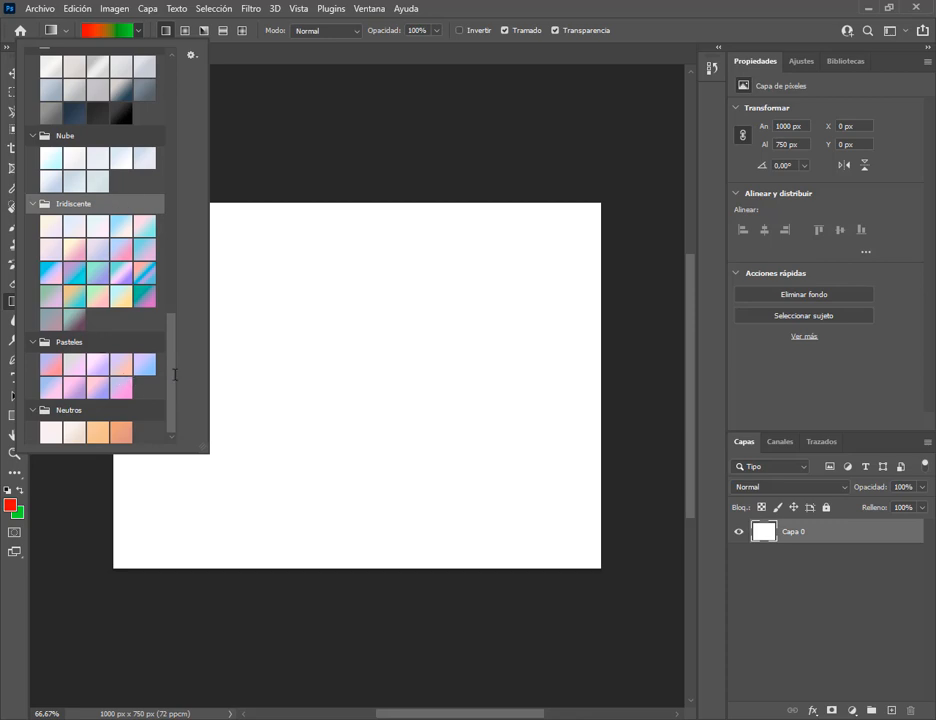
{"action": "left_click_drag", "start_coordinate": [173, 376], "coordinate": [6, 66]}
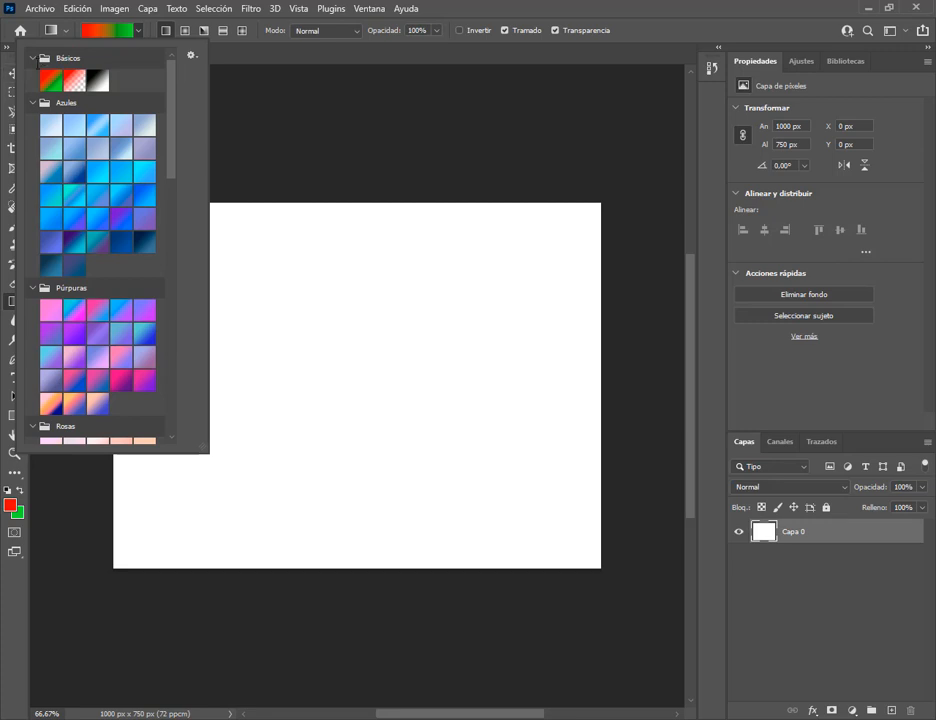
Toggle all gradient preset groups open and closed together, leaving every group collapsed.
{"action": "left_click", "coordinate": [35, 59]}
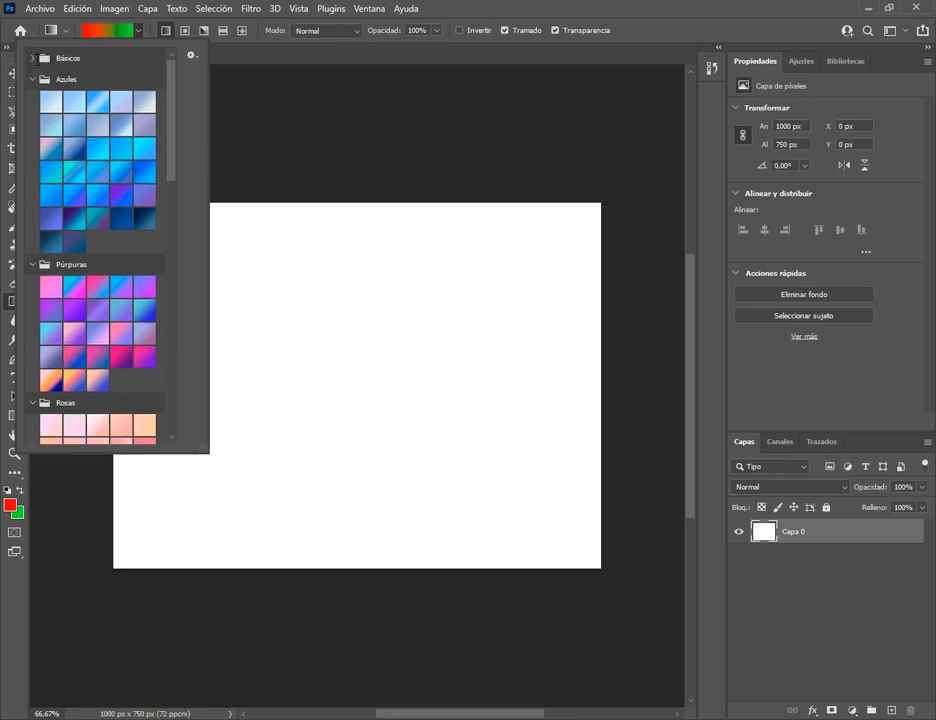
{"action": "left_click", "coordinate": [36, 60]}
{"action": "left_click", "coordinate": [36, 60], "text": "ctrl"}
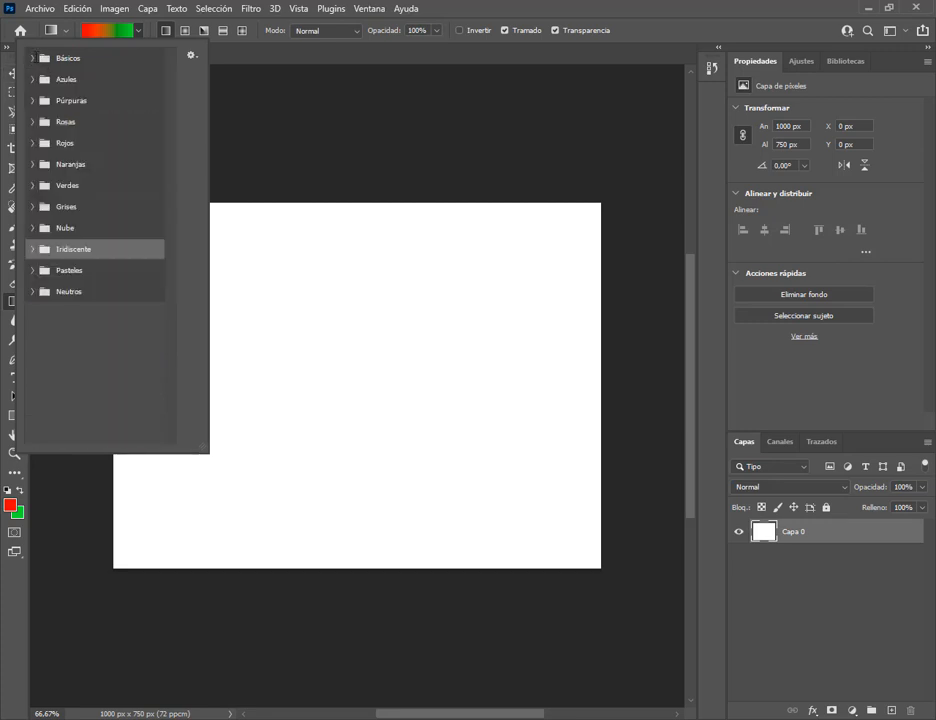
{"action": "left_click", "coordinate": [36, 60], "text": "ctrl"}
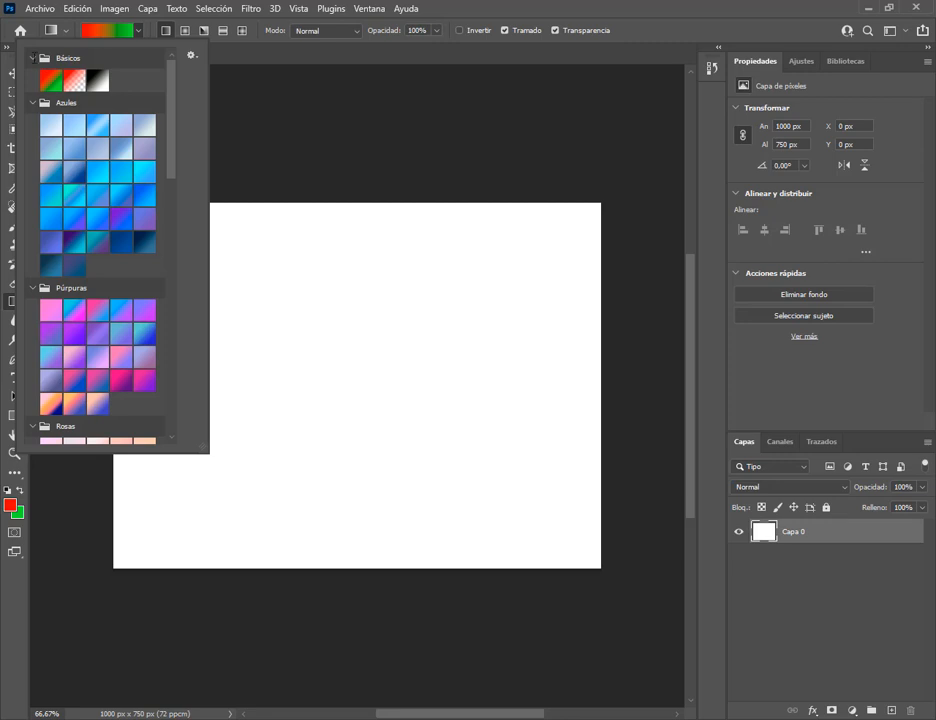
{"action": "left_click", "coordinate": [34, 60], "text": "ctrl"}
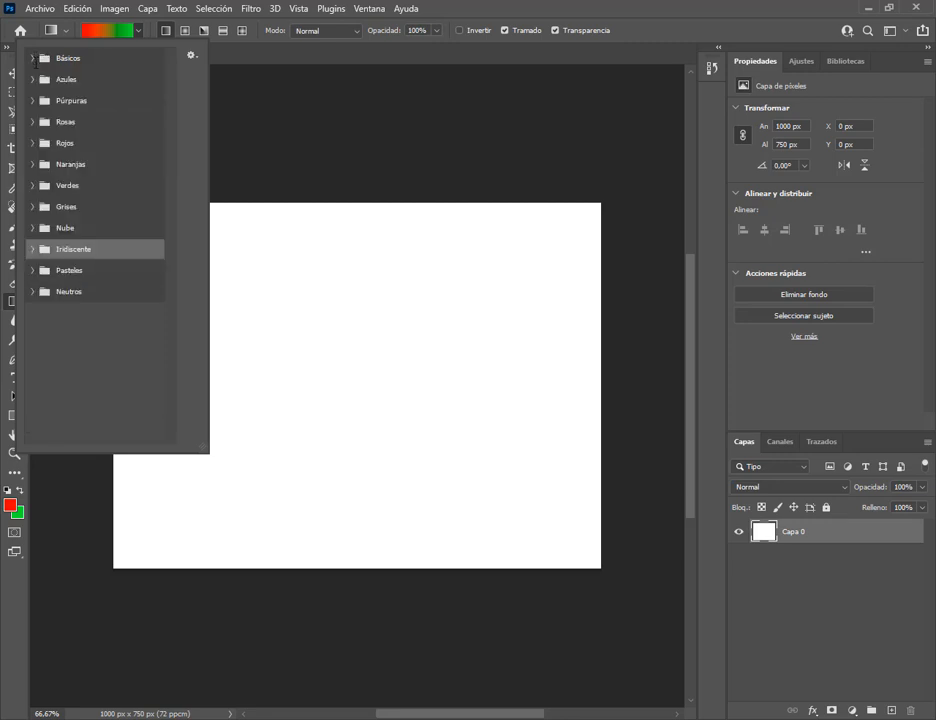
{"action": "left_click", "coordinate": [34, 60], "text": "ctrl"}
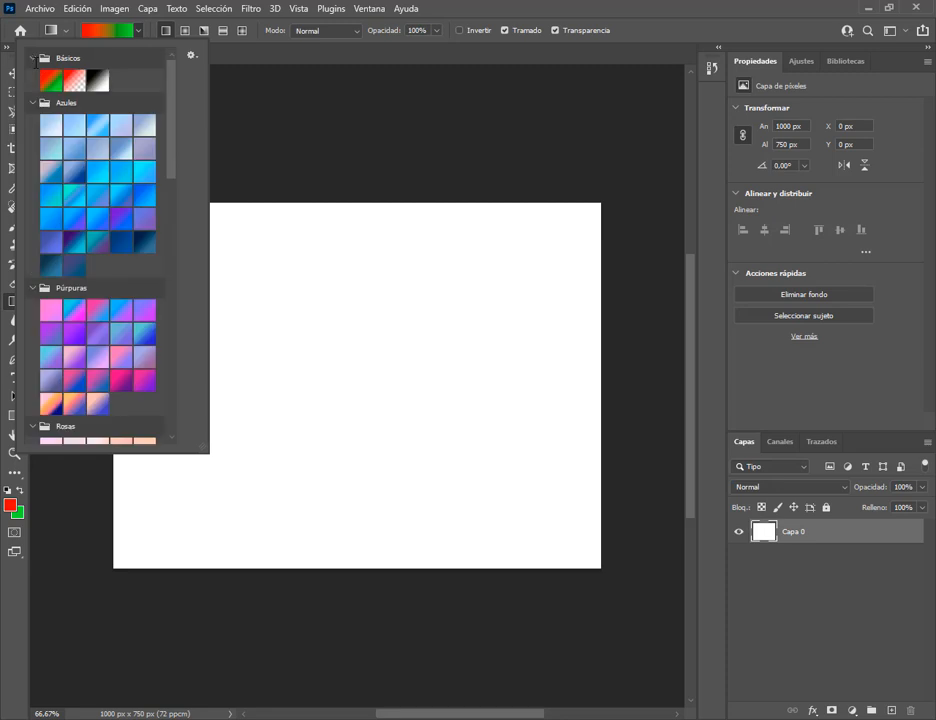
{"action": "left_click", "coordinate": [34, 60], "text": "ctrl"}
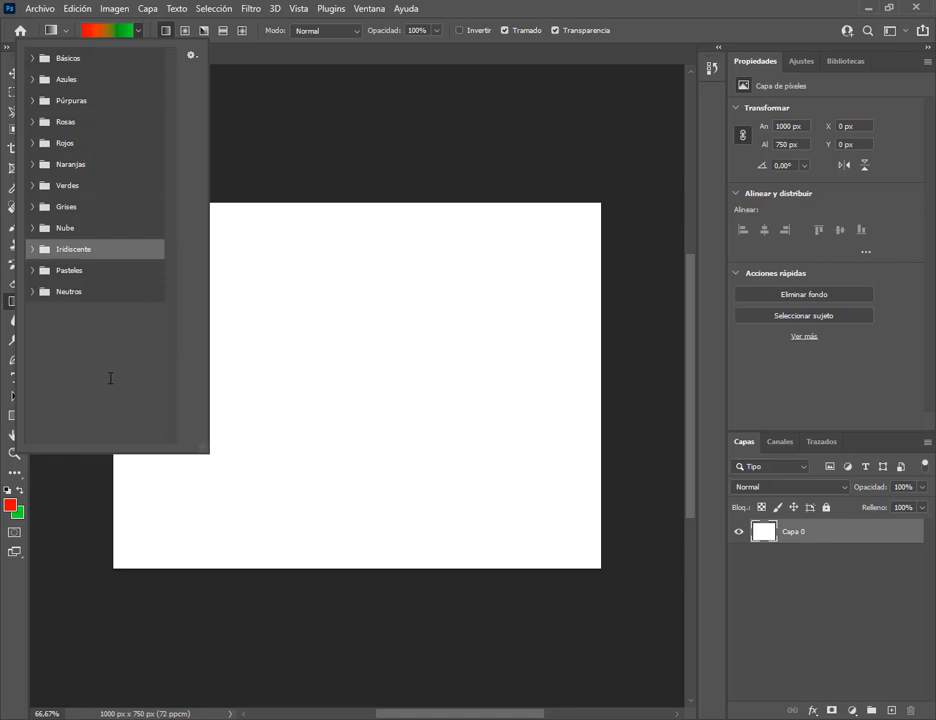
Switch to Bola de billar.pdf to examine the reference background gradient, and return to Photoshop's gradient presets.
{"action": "key", "text": "alt+Tab"}
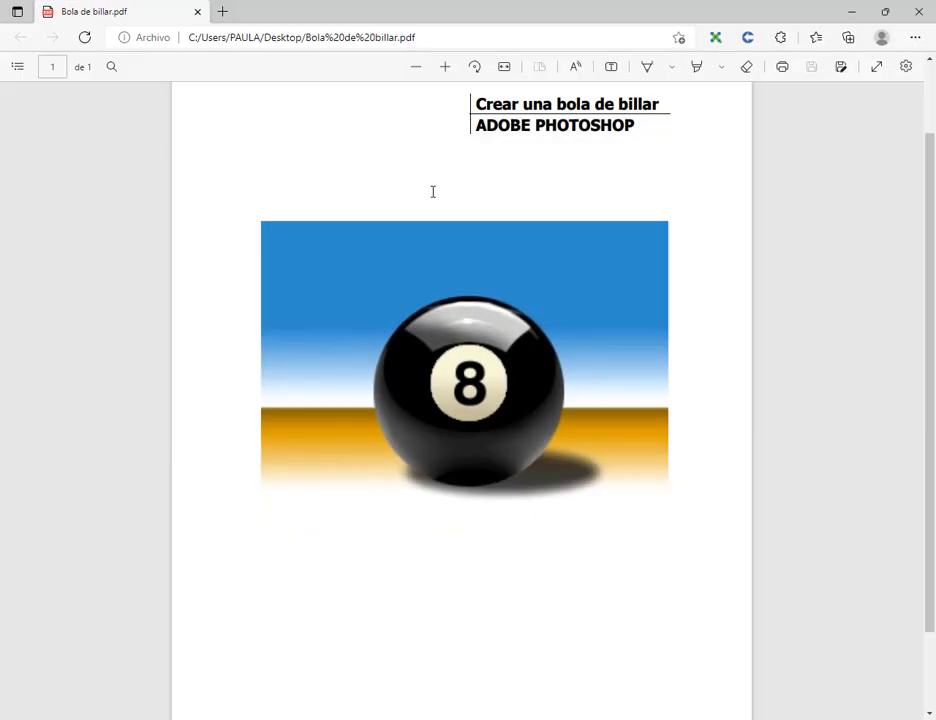
{"action": "key", "text": "alt+Tab"}
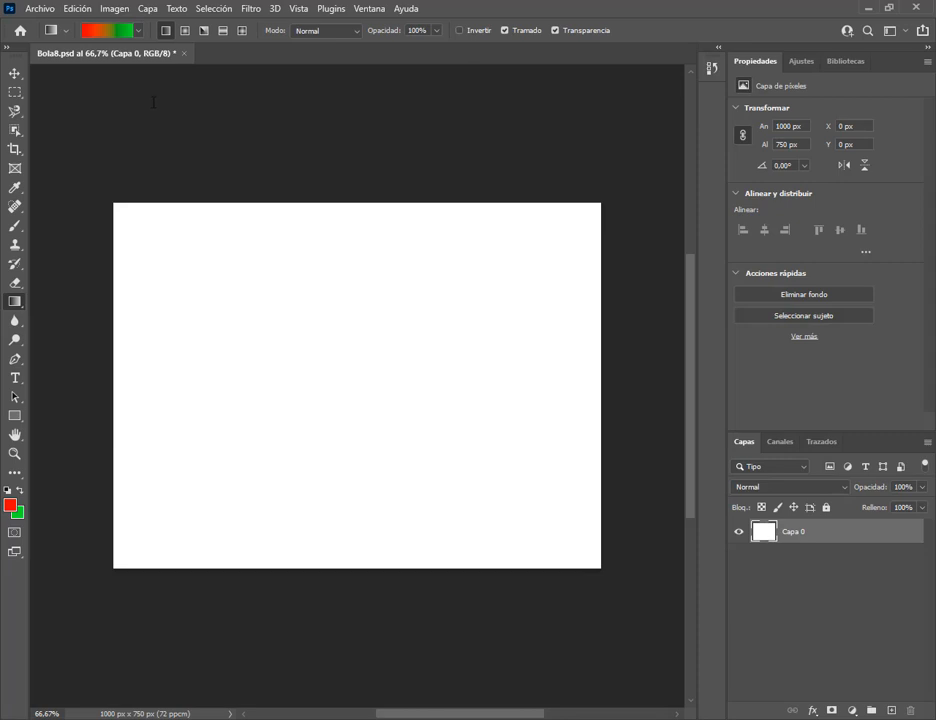
{"action": "left_click", "coordinate": [138, 30]}
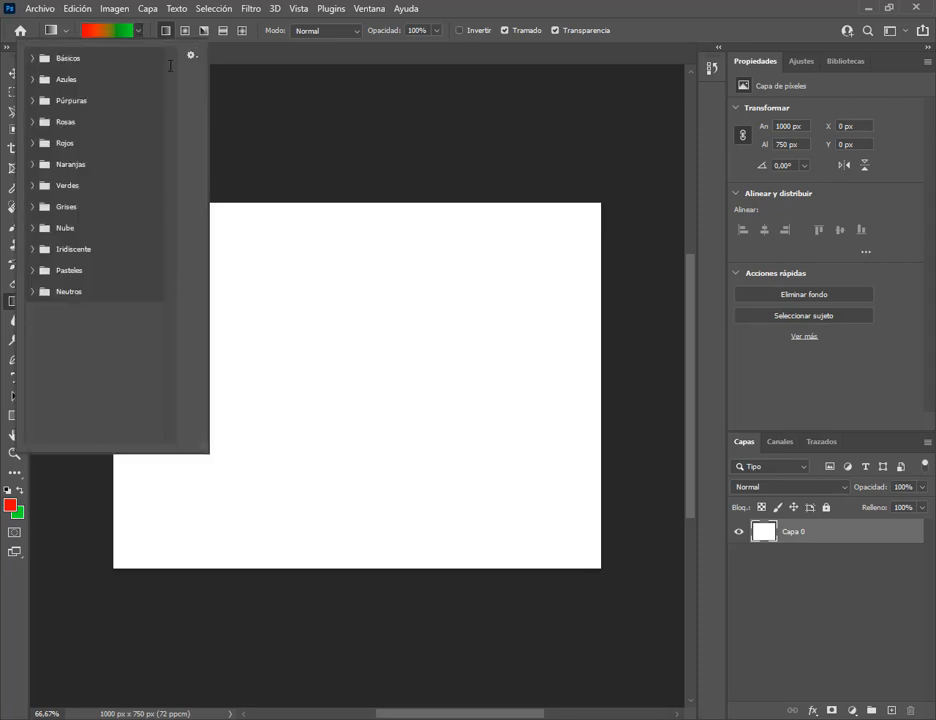
{"action": "left_click", "coordinate": [489, 8]}
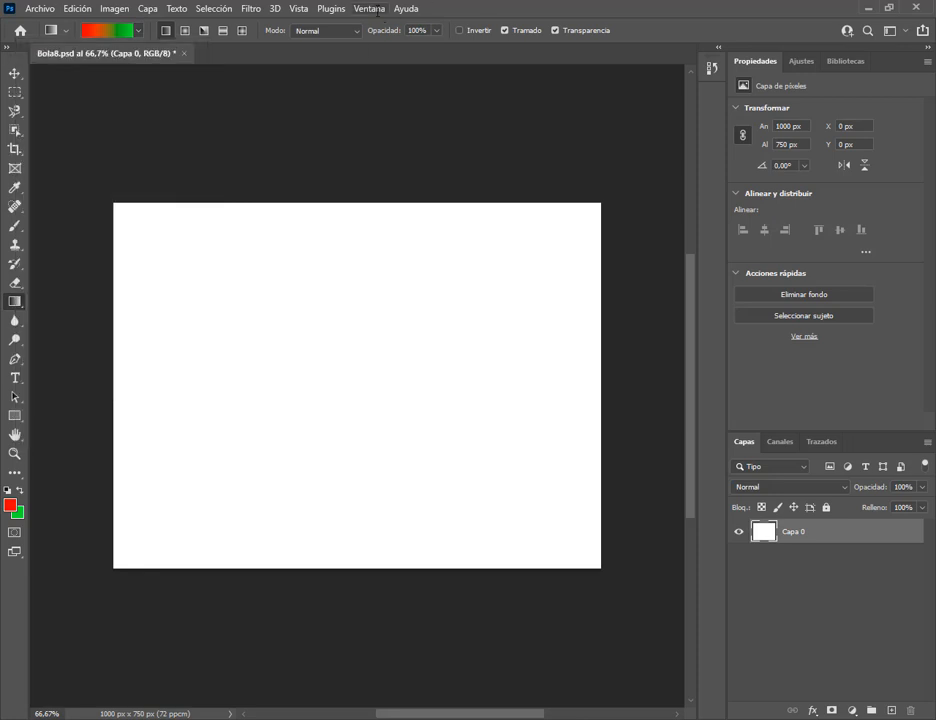
Show the Degradados panel and load the Degradados heredados preset collection.
{"action": "left_click", "coordinate": [375, 10]}
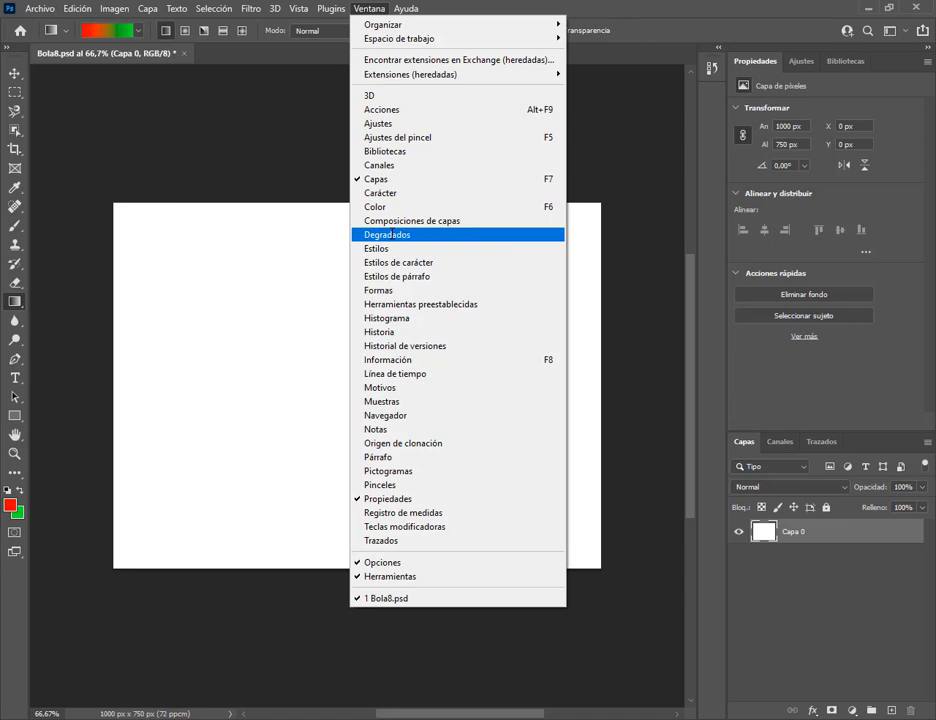
{"action": "left_click", "coordinate": [400, 234]}
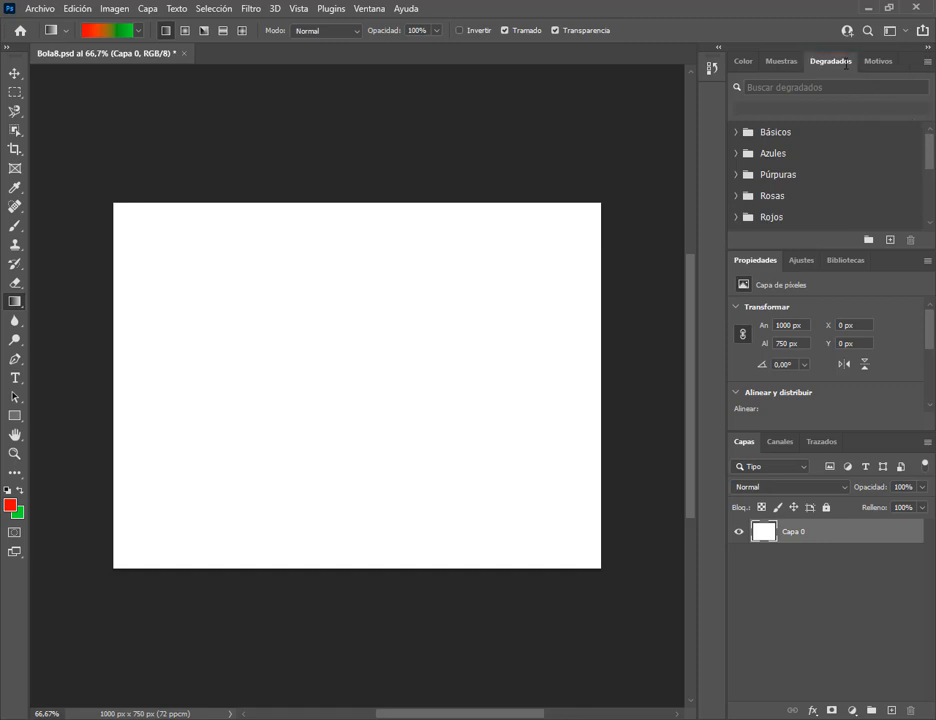
{"action": "left_click", "coordinate": [928, 62]}
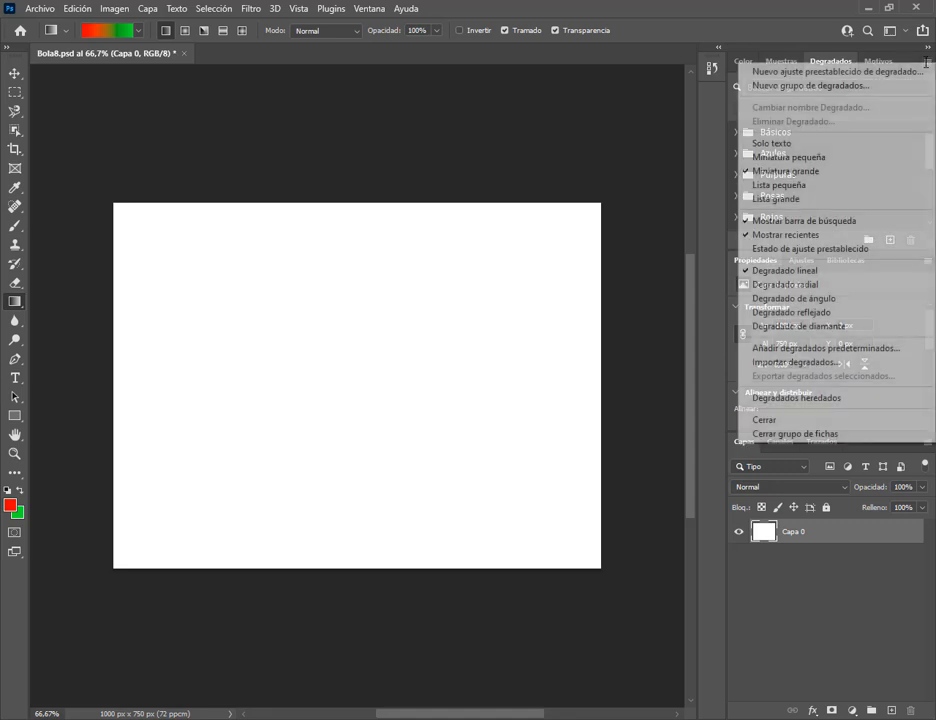
{"action": "left_click", "coordinate": [782, 397]}
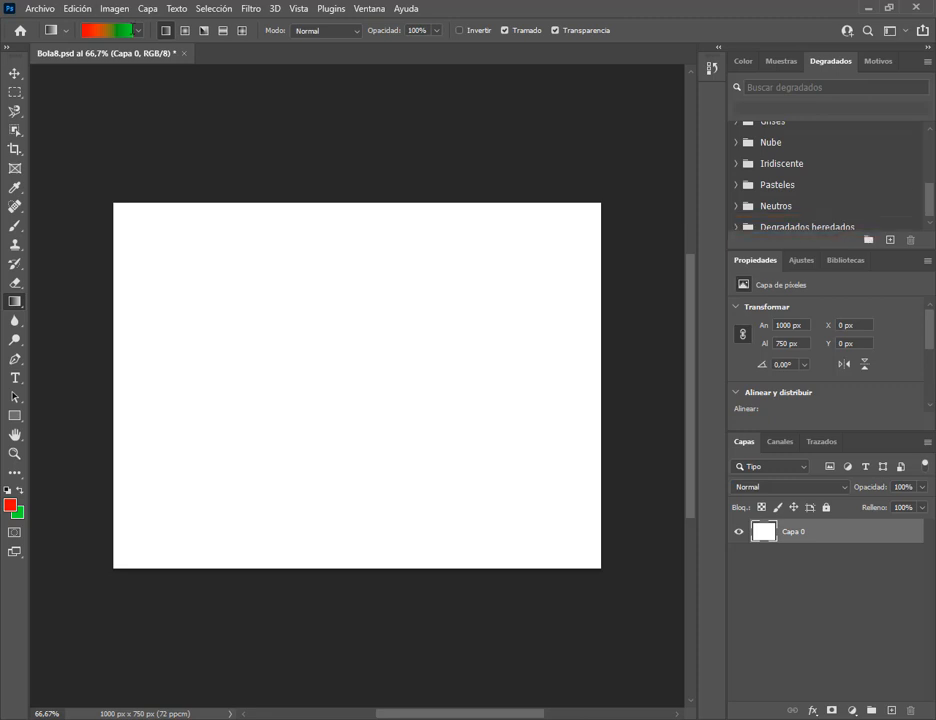
Expand Degradados heredados and all its subgroups in the Gradient tool's preset picker, and browse the legacy presets.
{"action": "left_click", "coordinate": [139, 31]}
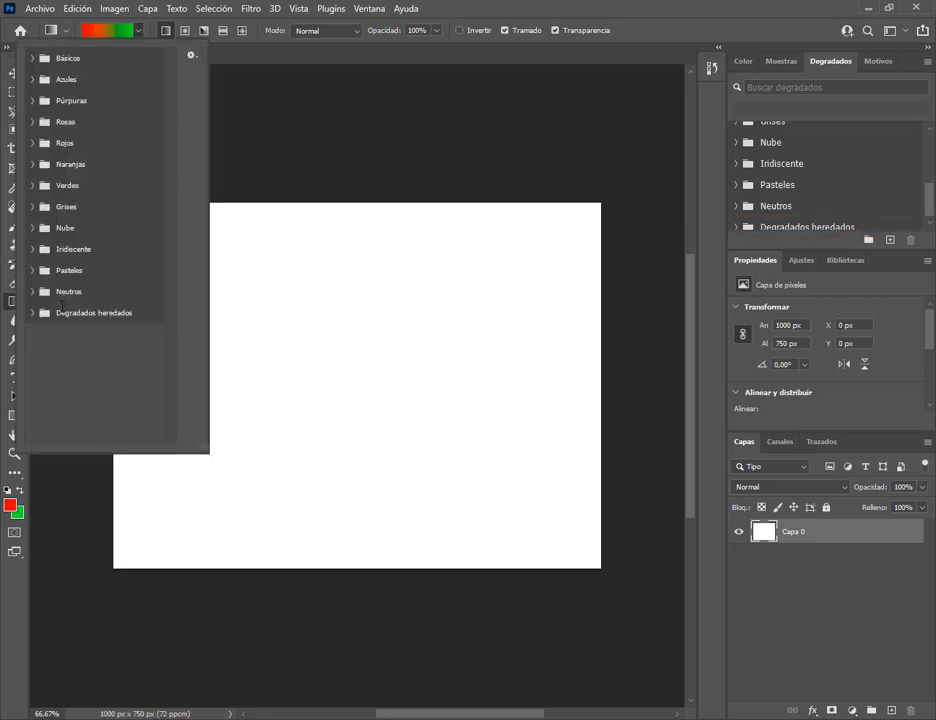
{"action": "left_click", "coordinate": [34, 313]}
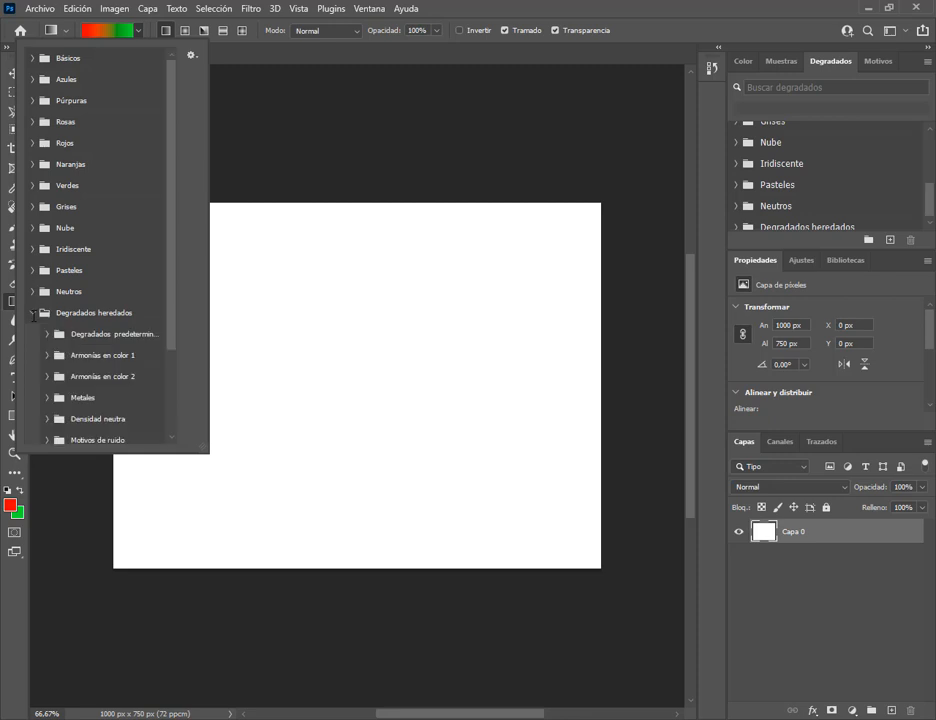
{"action": "scroll", "coordinate": [34, 313], "scroll_direction": "down", "scroll_amount": 5}
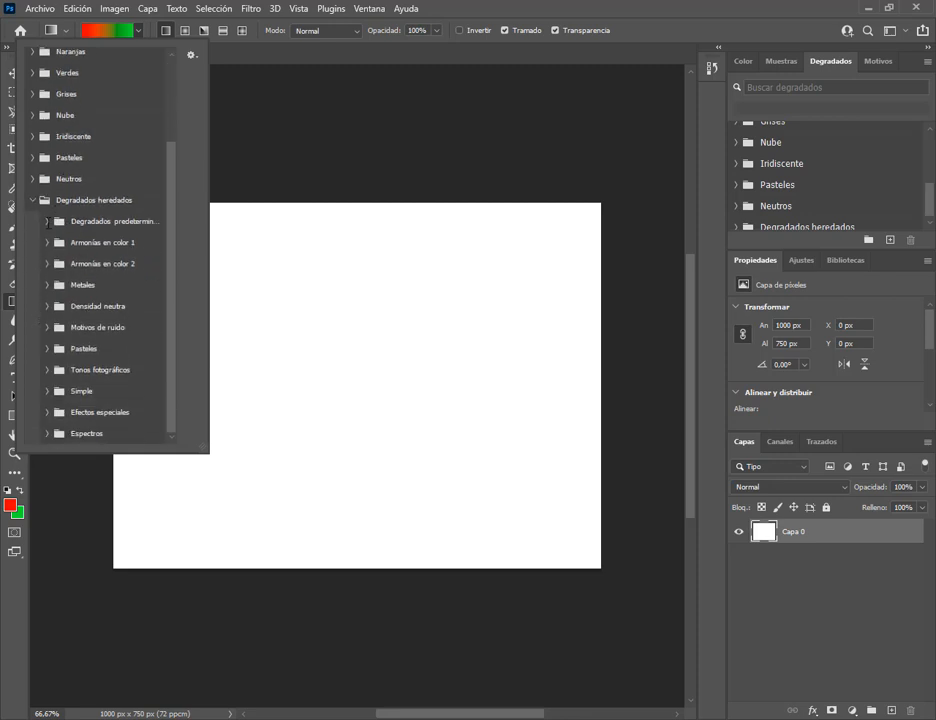
{"action": "left_click", "coordinate": [47, 222], "text": "ctrl"}
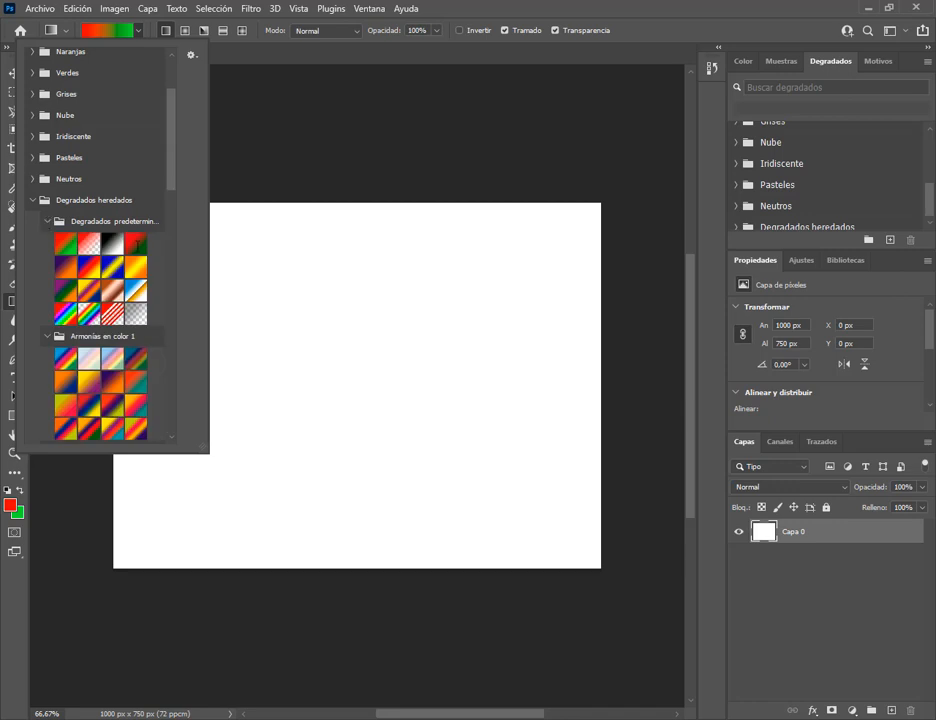
{"action": "scroll", "coordinate": [109, 193], "scroll_direction": "down", "scroll_amount": 6}
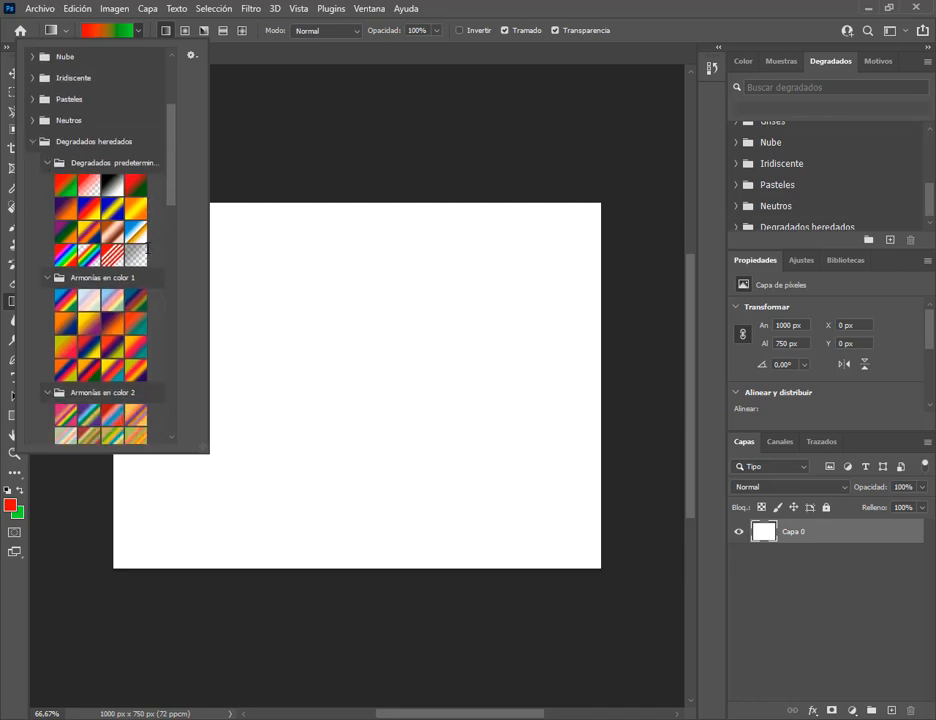
{"action": "scroll", "coordinate": [149, 218], "scroll_direction": "down", "scroll_amount": 4}
{"action": "scroll", "coordinate": [178, 244], "scroll_direction": "down", "scroll_amount": 10}
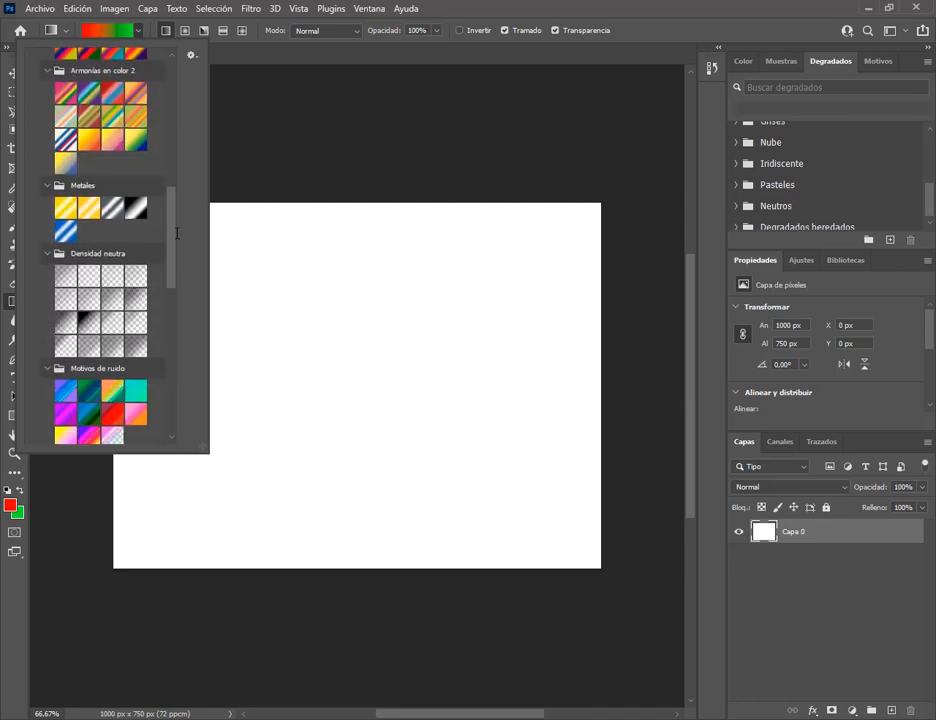
Fill the canvas from its upper edge straight down to its lower edge with the legacy blue, white and orange linear gradient preset.
{"action": "scroll", "coordinate": [178, 244], "scroll_direction": "down", "scroll_amount": 15}
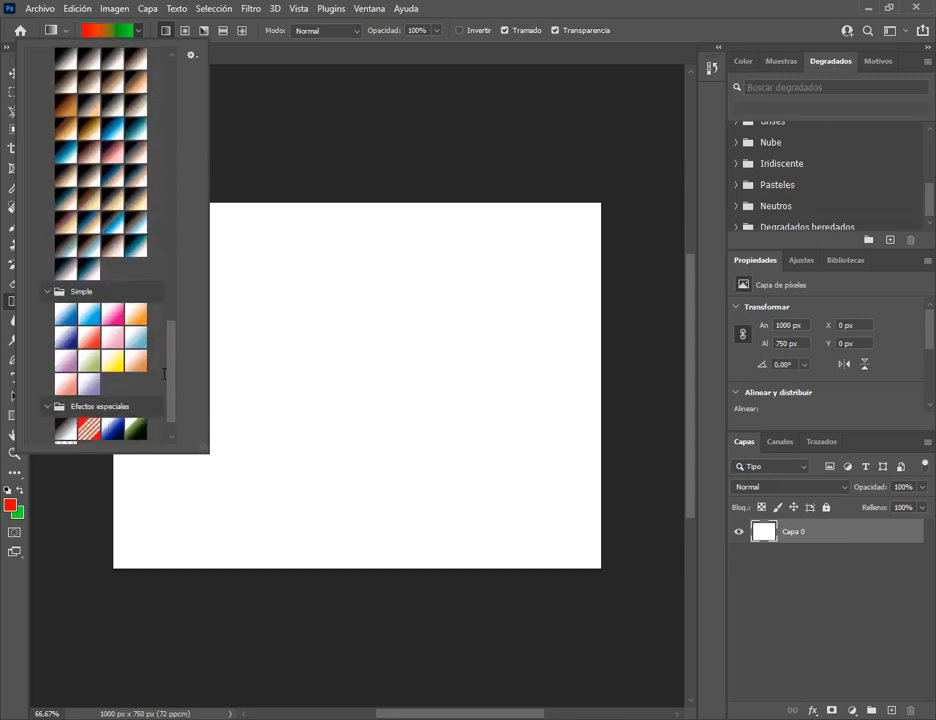
{"action": "scroll", "coordinate": [164, 401], "scroll_direction": "up", "scroll_amount": 20}
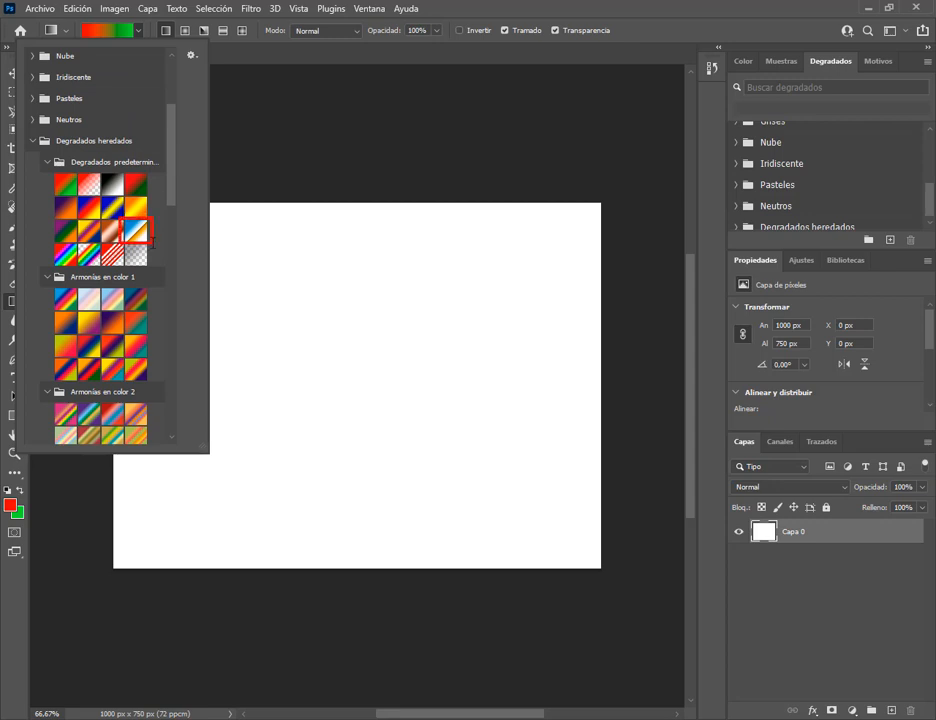
{"action": "key", "text": "Escape"}
{"action": "left_click", "coordinate": [138, 30]}
{"action": "left_click", "coordinate": [135, 233]}
{"action": "left_click", "coordinate": [569, 3]}
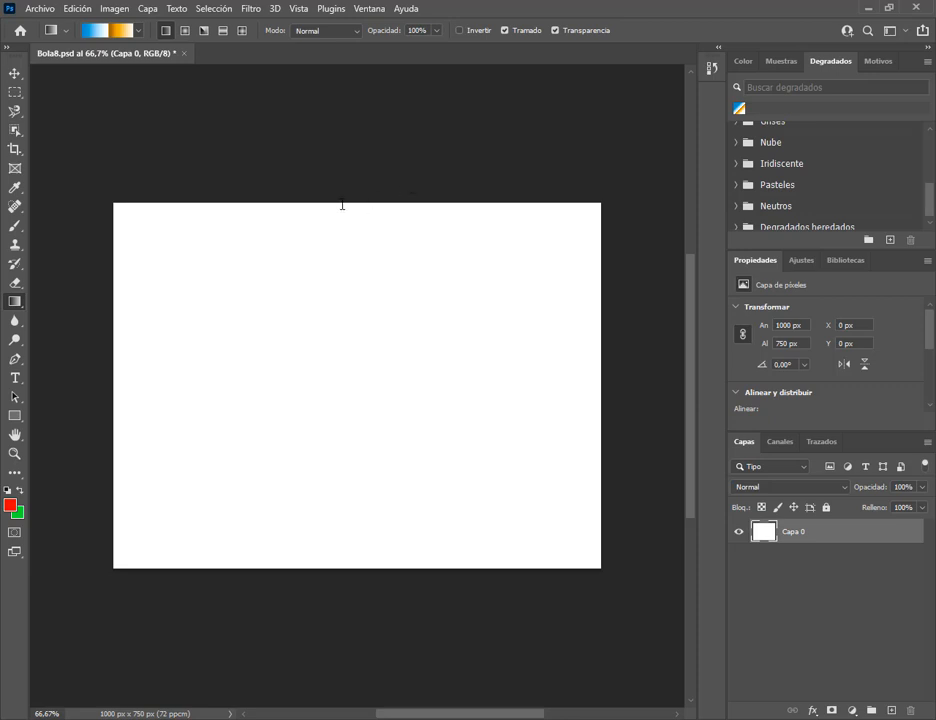
{"action": "mouse_move", "coordinate": [341, 203]}
{"action": "left_mouse_down"}
{"action": "mouse_move", "coordinate": [356, 305]}
{"action": "mouse_move", "coordinate": [334, 459]}
{"action": "mouse_move", "coordinate": [343, 567]}
{"action": "left_mouse_up"}
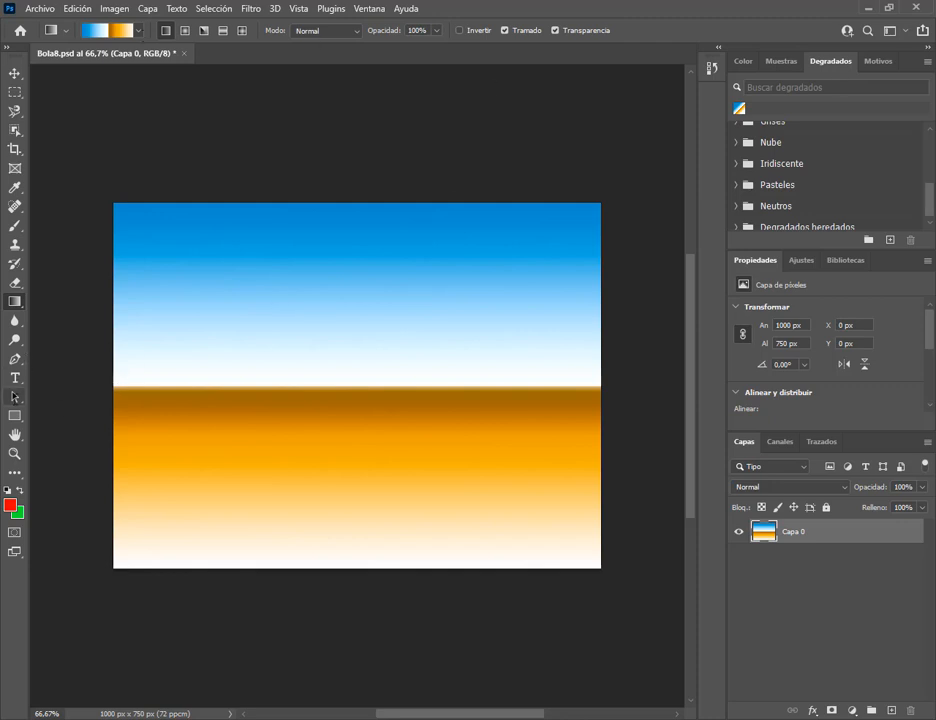
Browse the Custom Shape tool's preset groups, including Animales salvajes and Árboles de hojas, and return to the Move tool.
{"action": "left_click", "coordinate": [14, 415]}
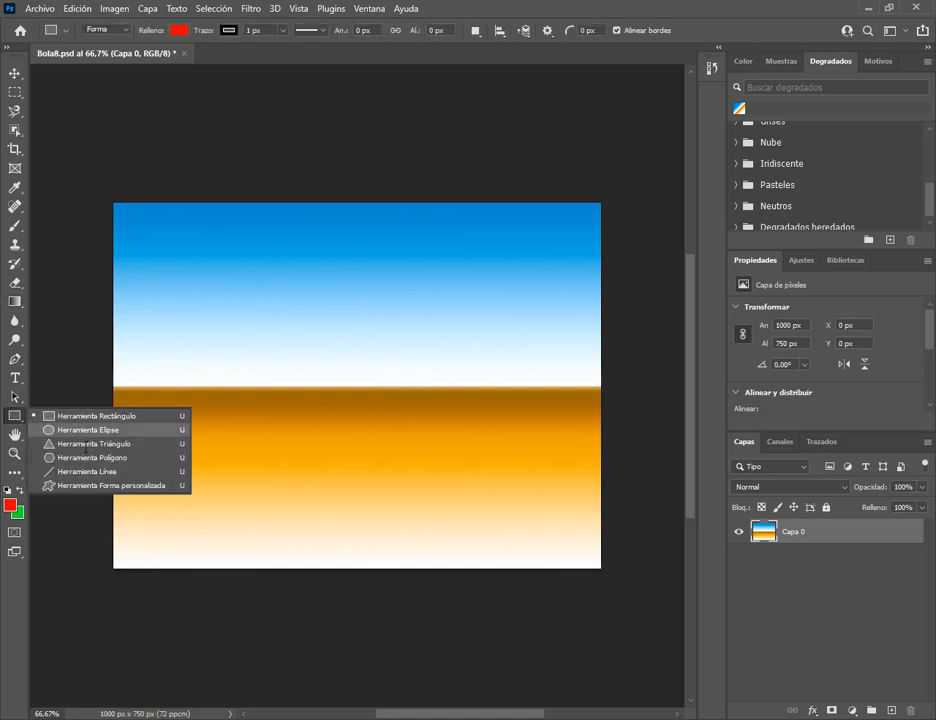
{"action": "left_click", "coordinate": [98, 486]}
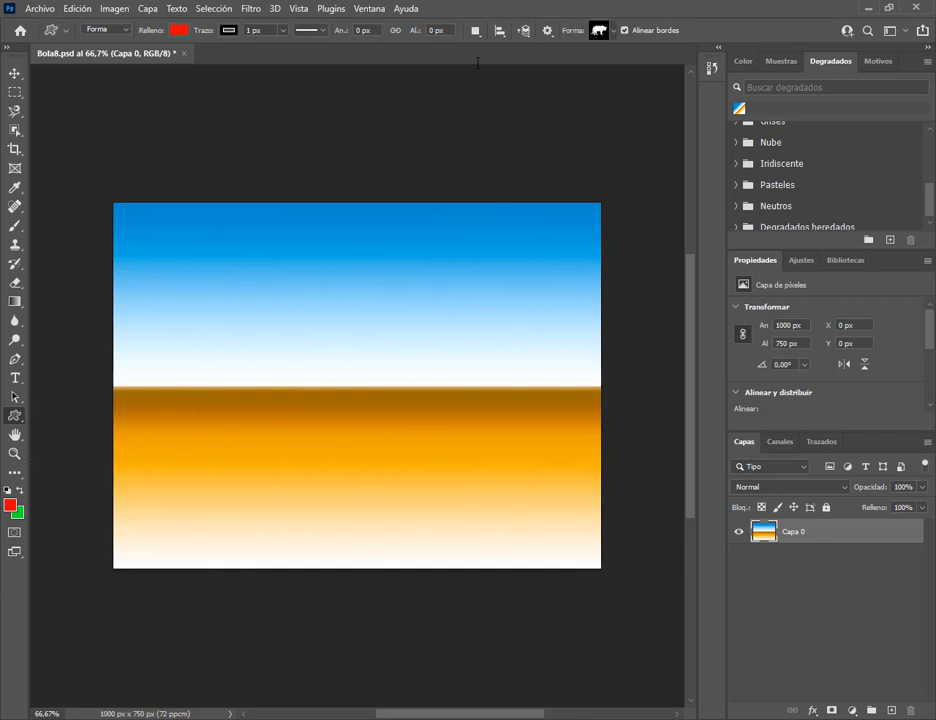
{"action": "left_click", "coordinate": [613, 31]}
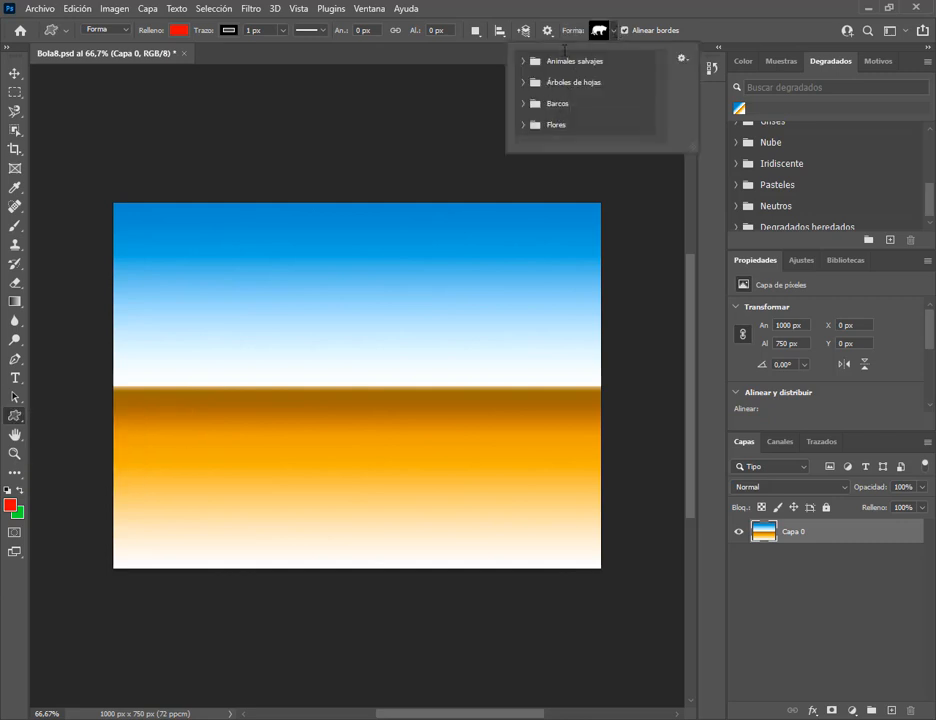
{"action": "left_click", "coordinate": [522, 62]}
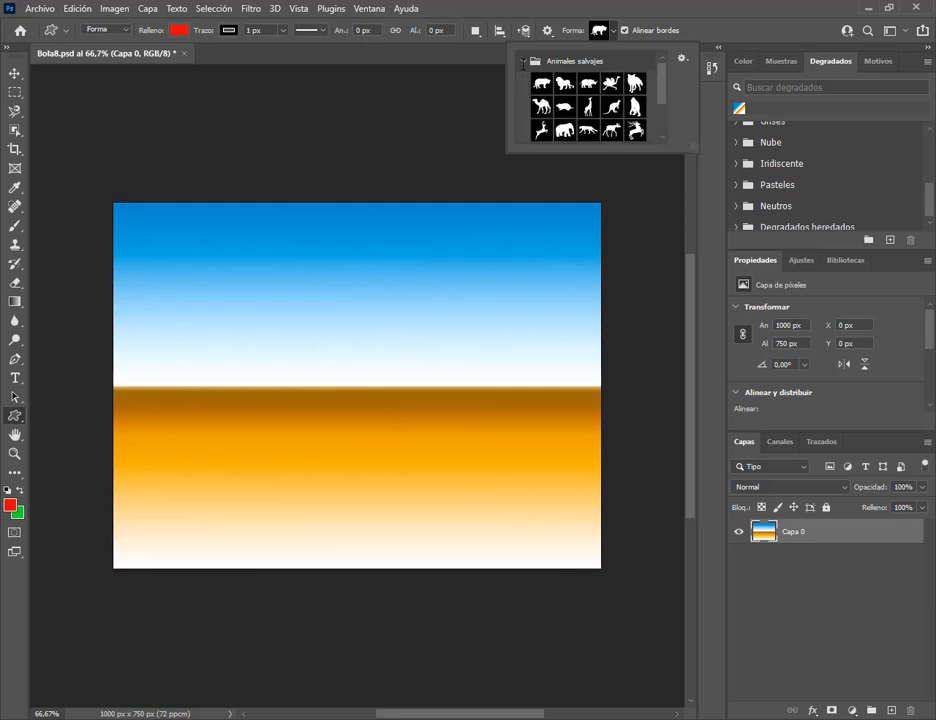
{"action": "left_click", "coordinate": [522, 62]}
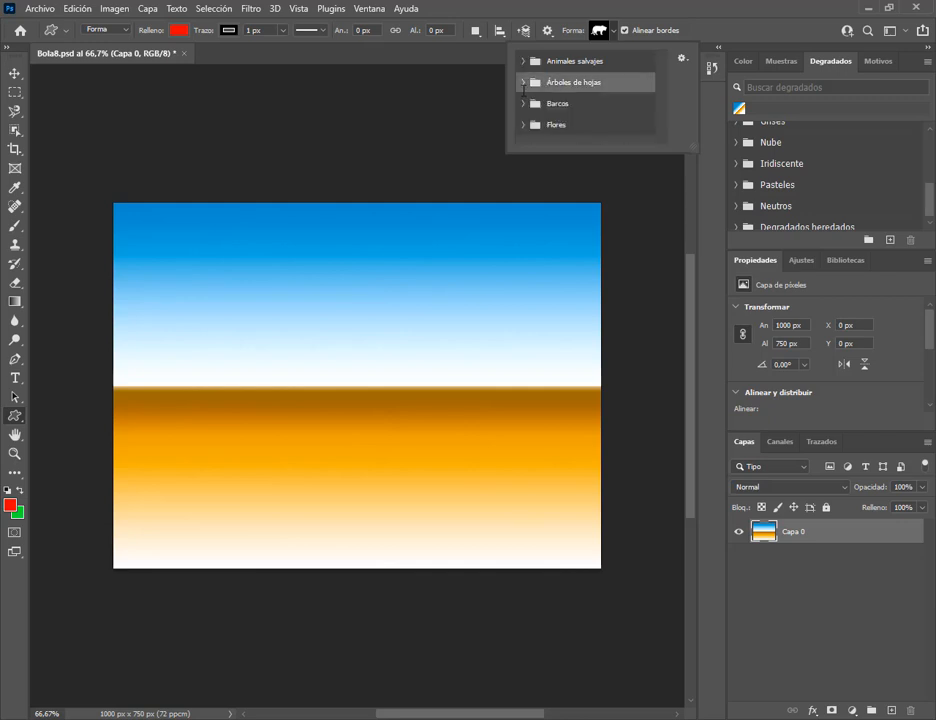
{"action": "left_click", "coordinate": [522, 83]}
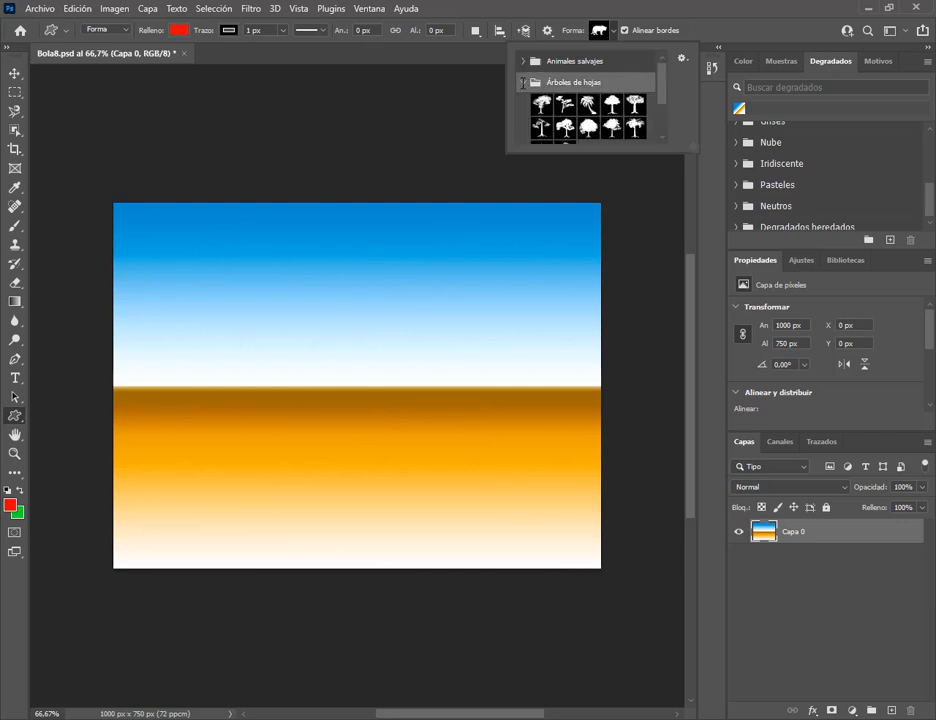
{"action": "left_click", "coordinate": [522, 83]}
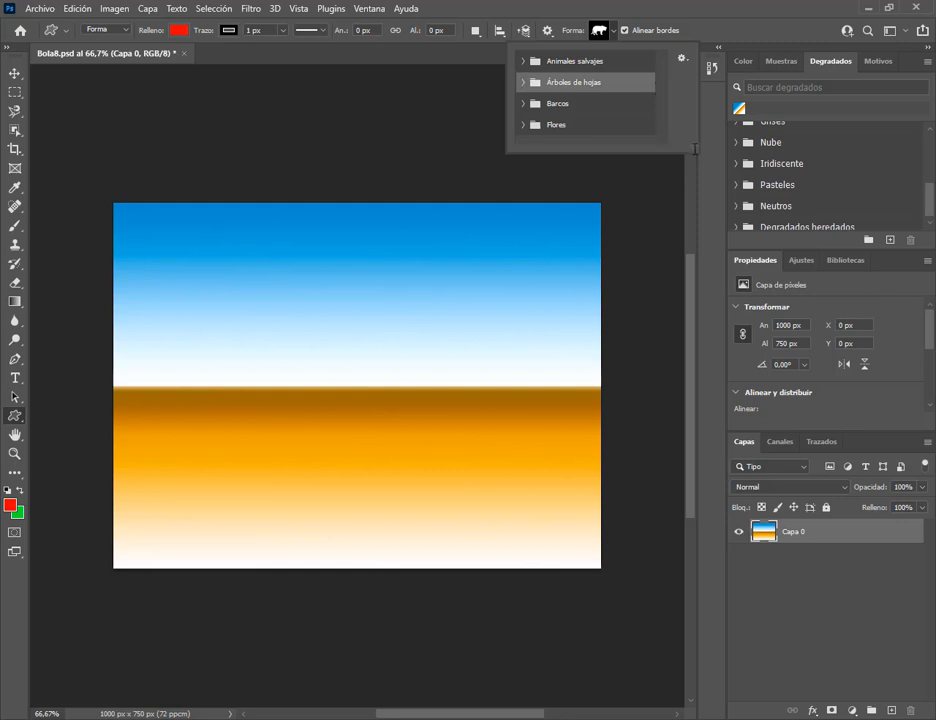
{"action": "left_click_drag", "start_coordinate": [694, 148], "coordinate": [694, 185]}
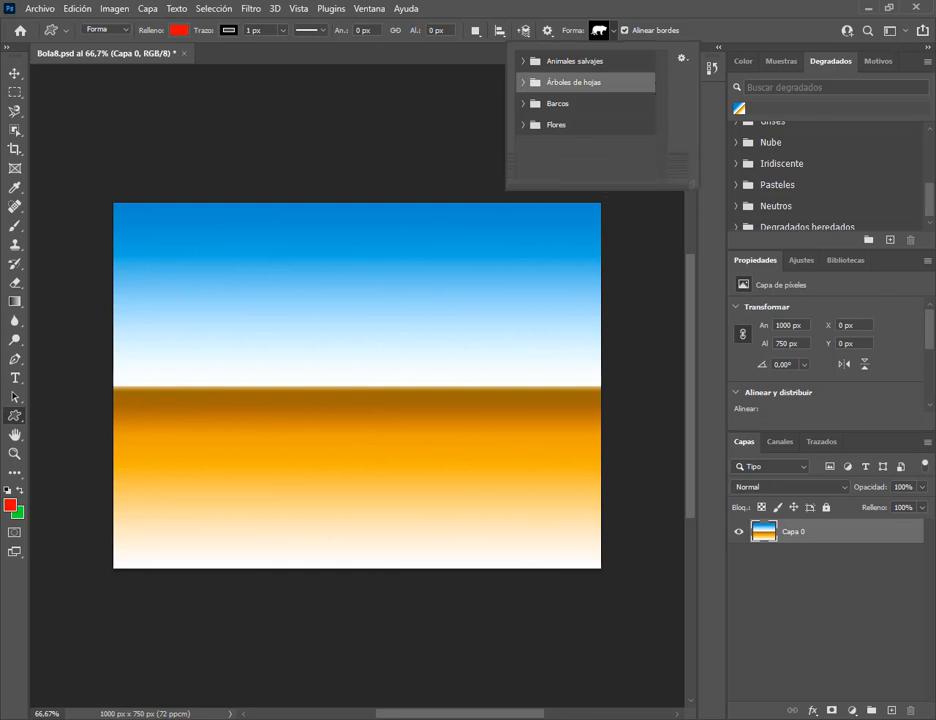
{"action": "left_click", "coordinate": [900, 90]}
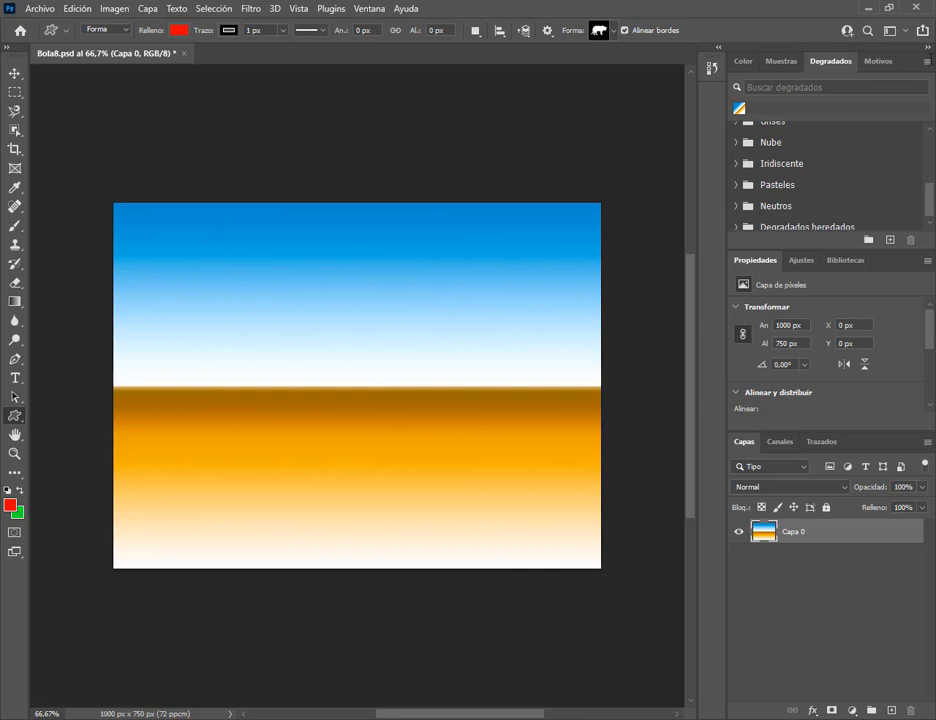
{"action": "key", "text": "v"}
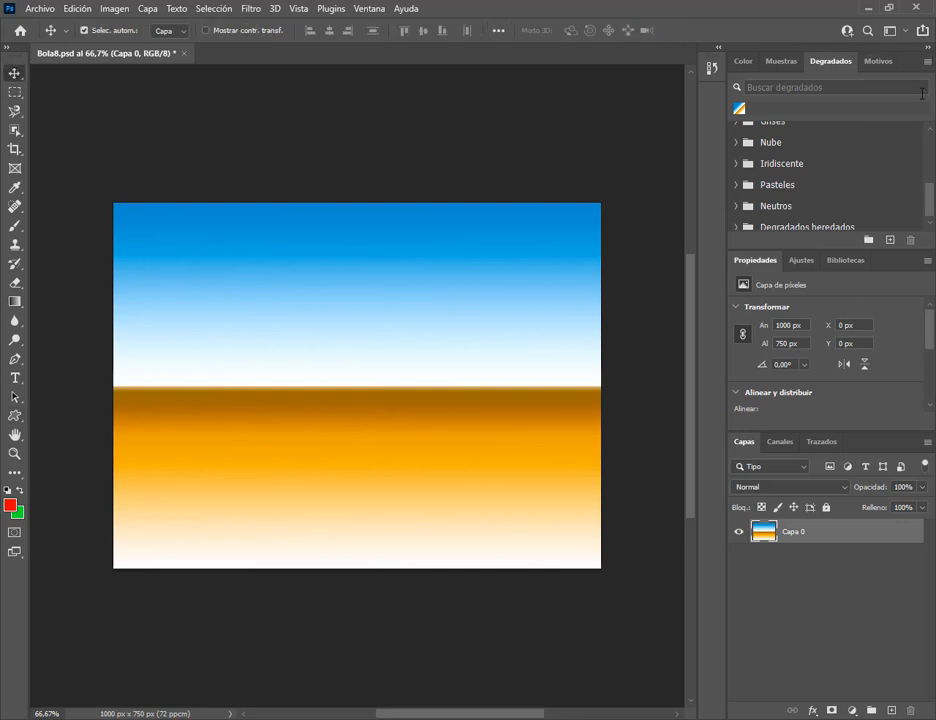
Close the tab group containing Degradados and save Bola8.psd.
{"action": "left_click", "coordinate": [925, 61]}
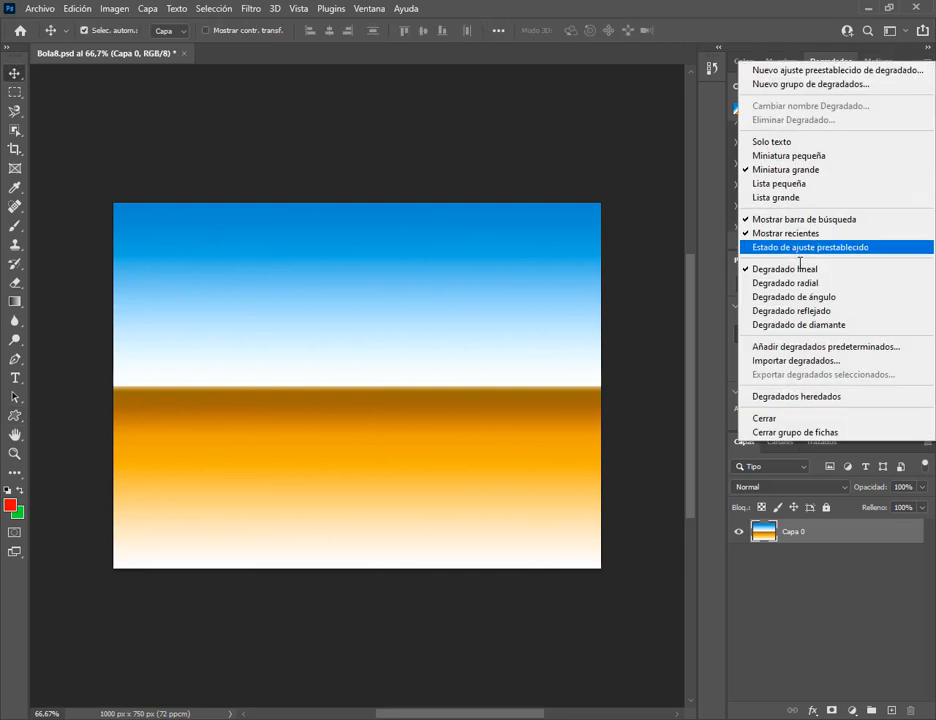
{"action": "left_click", "coordinate": [799, 432]}
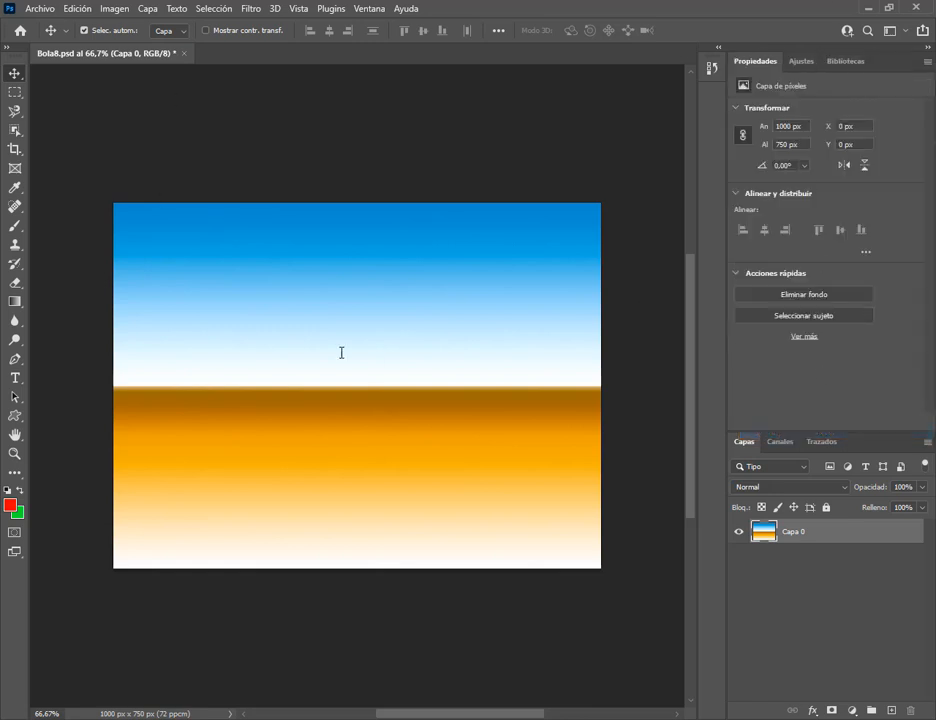
{"action": "left_click", "coordinate": [40, 8]}
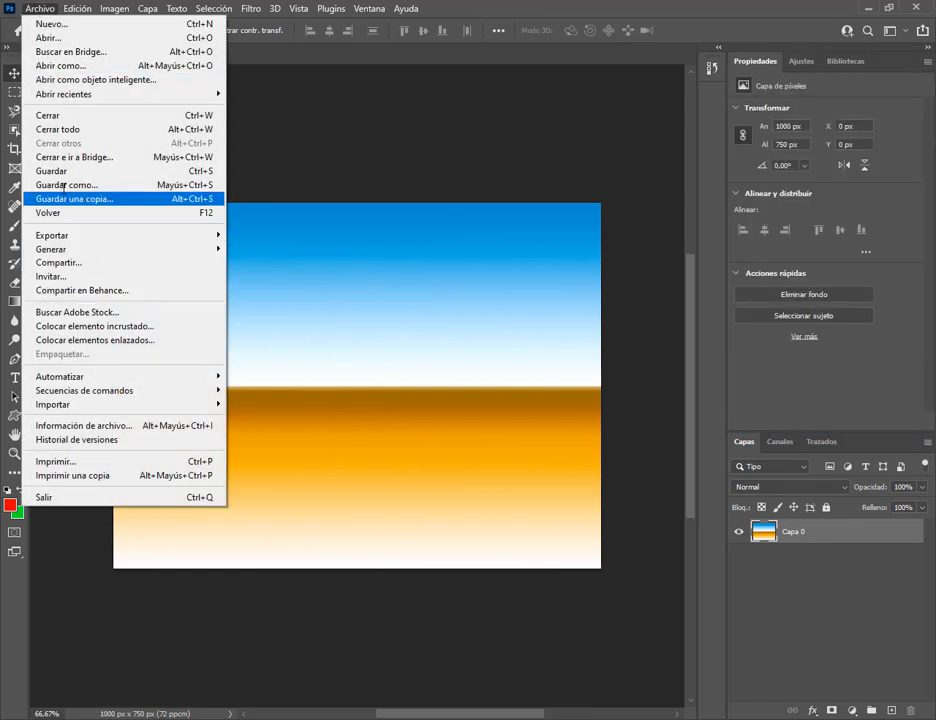
{"action": "left_click", "coordinate": [63, 176]}
{"action": "key", "text": "Return"}
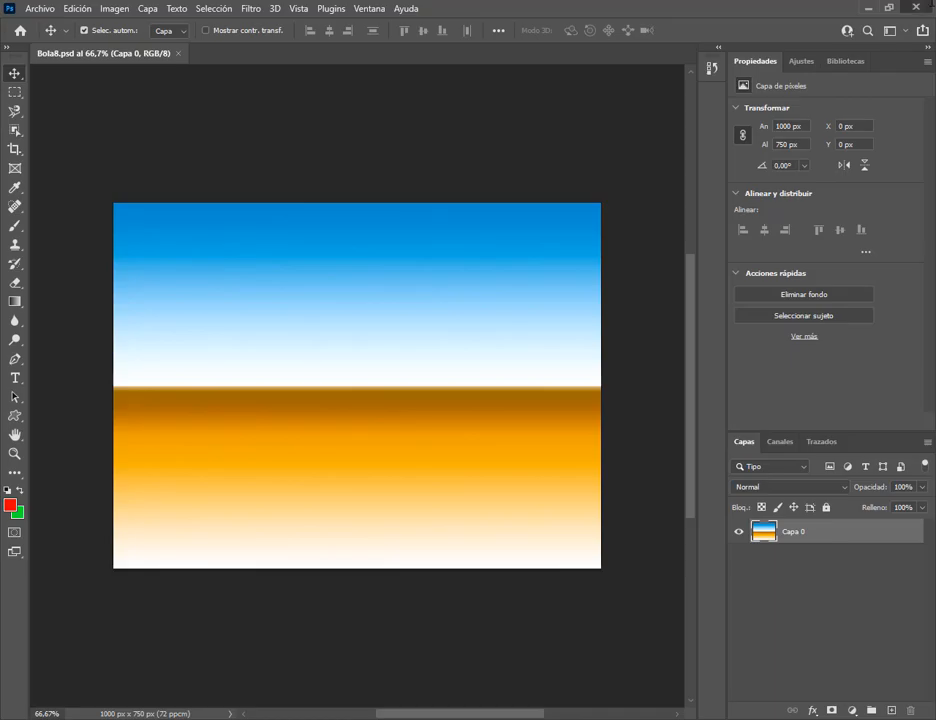
Switch from the newer Photoshop to Photoshop CS6 and open Bola8.psd from the Escritorio folder.
{"action": "left_click", "coordinate": [931, 4]}
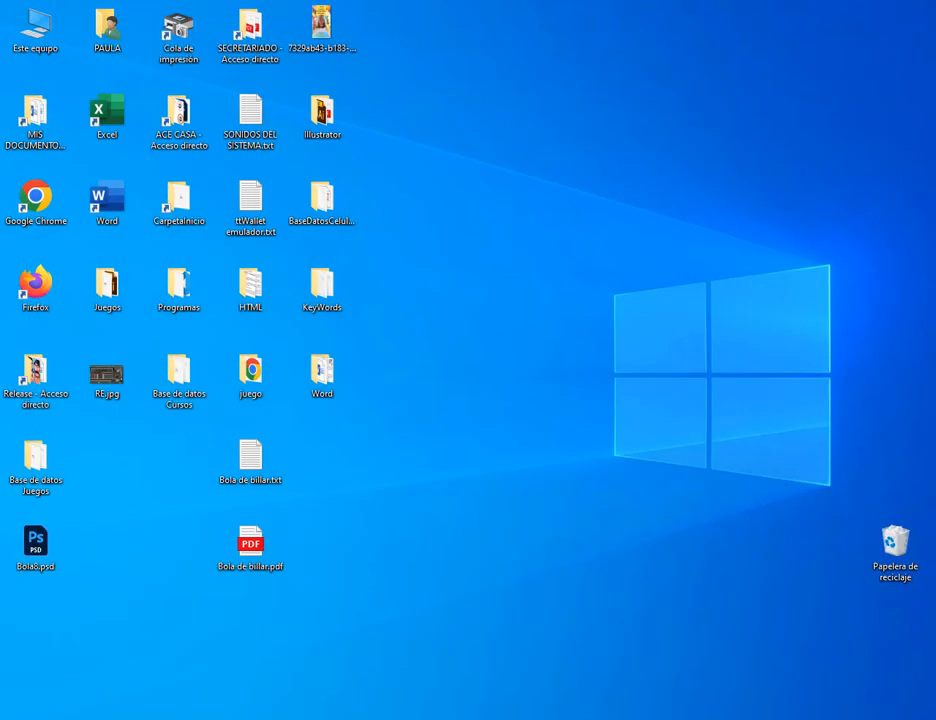
{"action": "key", "text": "super+s"}
{"action": "left_click", "coordinate": [170, 517]}
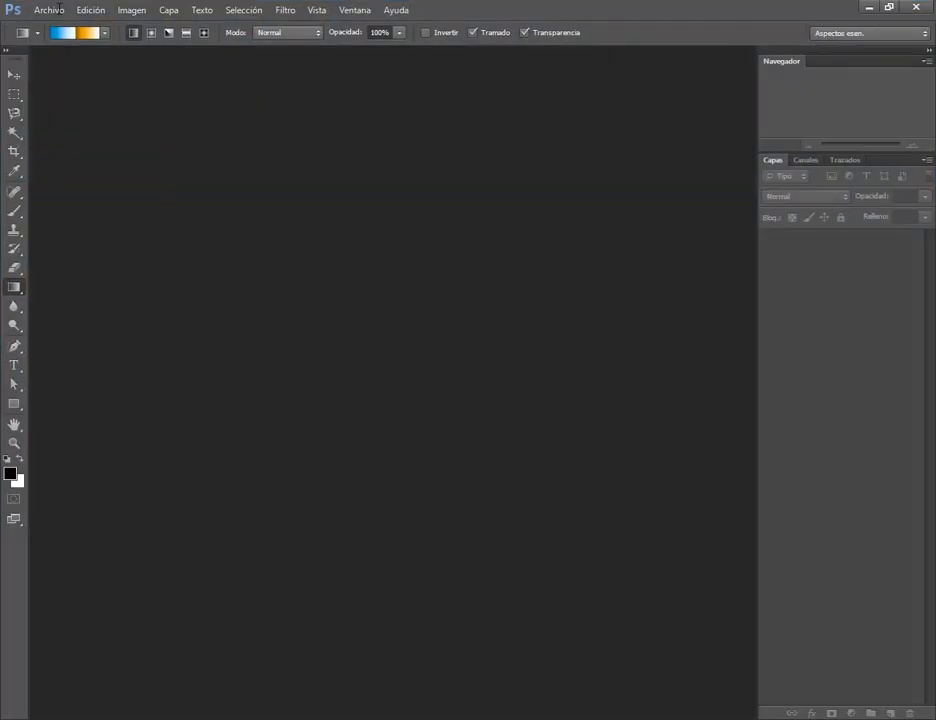
{"action": "left_click", "coordinate": [59, 8]}
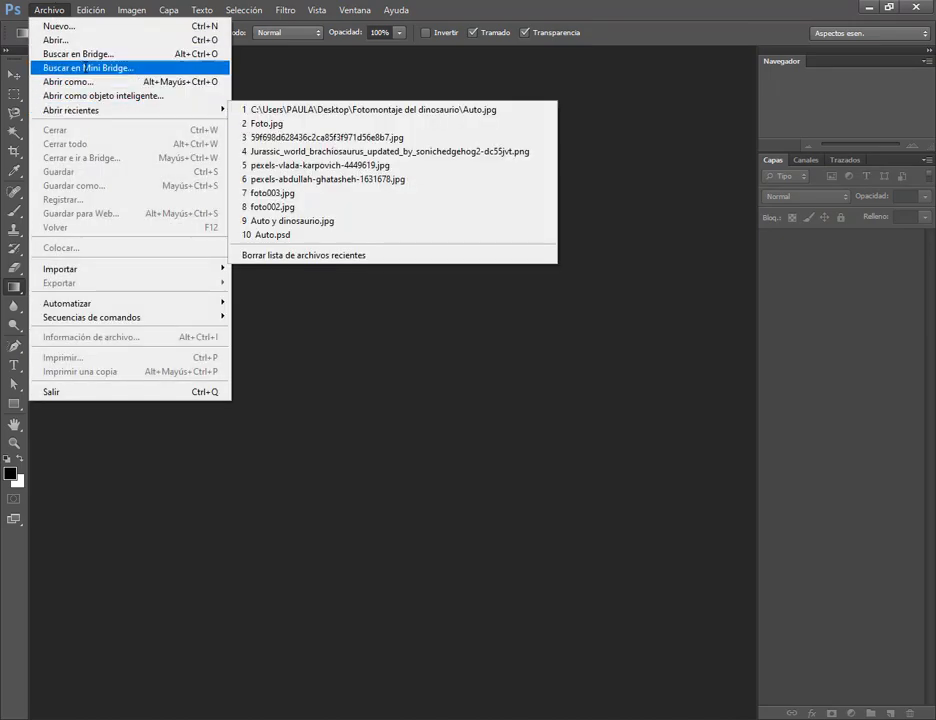
{"action": "left_click", "coordinate": [56, 40]}
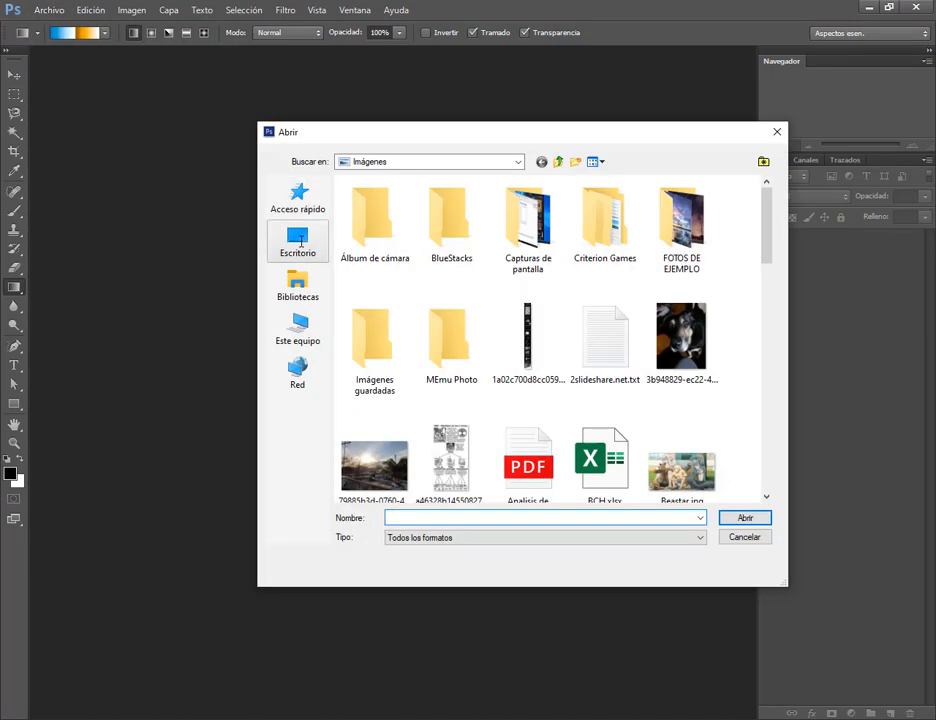
{"action": "left_click", "coordinate": [300, 240]}
{"action": "scroll", "coordinate": [545, 320], "scroll_direction": "down", "scroll_amount": 5}
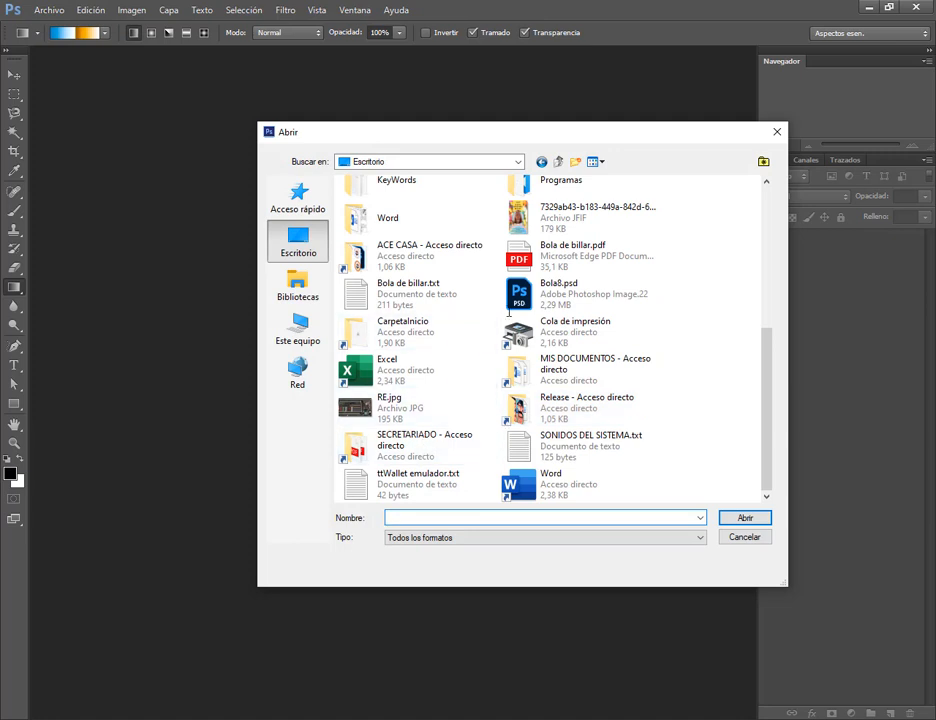
{"action": "double_click", "coordinate": [518, 300]}
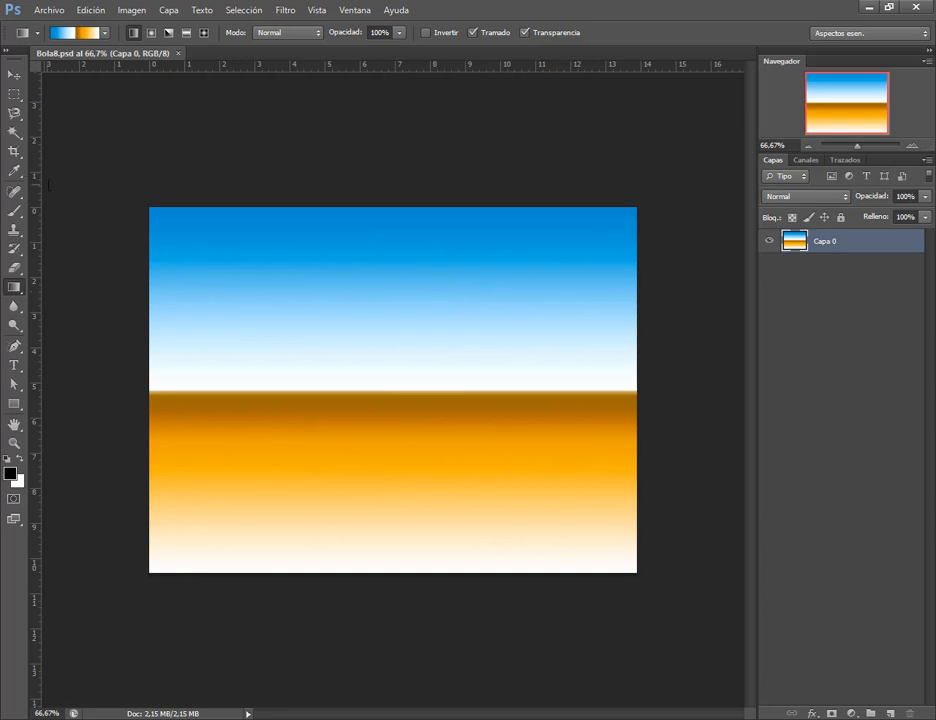
Check the reference ball in Bola de billar.pdf, and rename the gradient layer in Photoshop as Fondo.
{"action": "key", "text": "alt+Tab"}
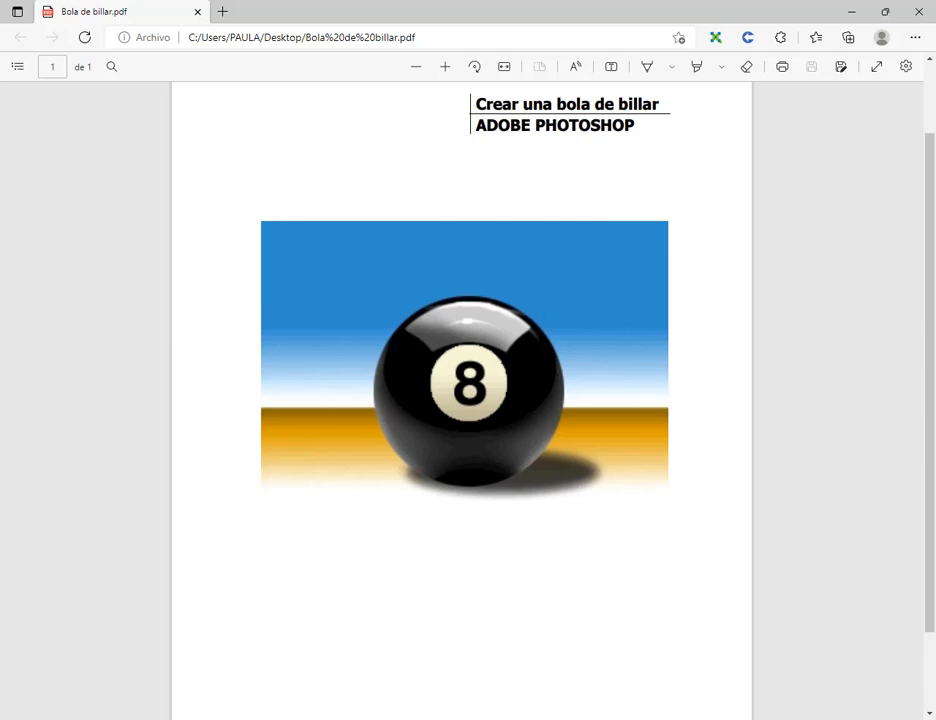
{"action": "left_click", "coordinate": [851, 11]}
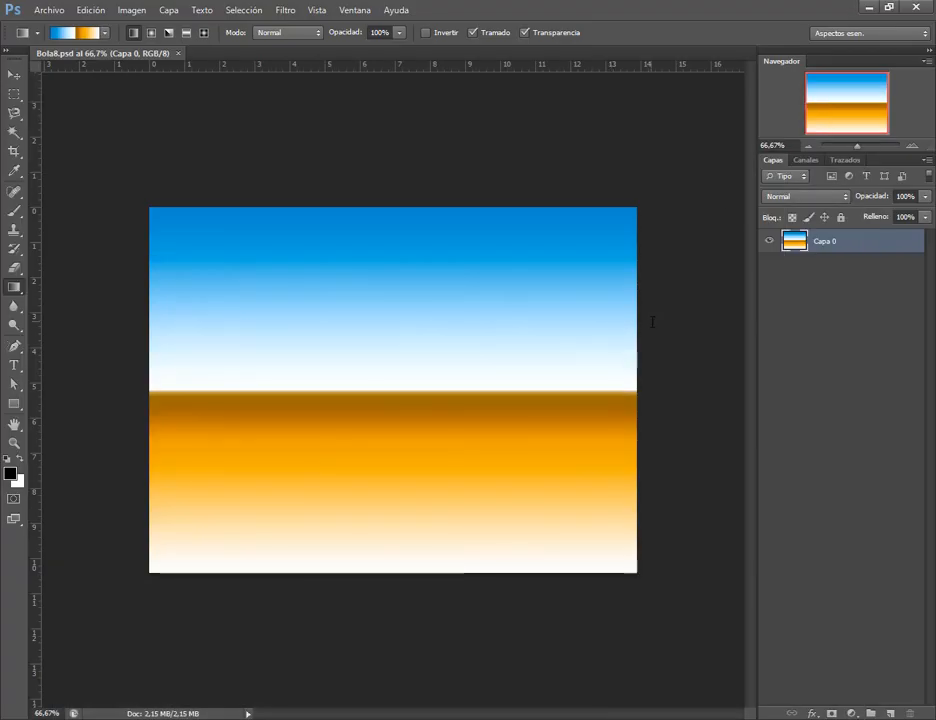
{"action": "double_click", "coordinate": [826, 243]}
{"action": "type", "text": "Fondo"}
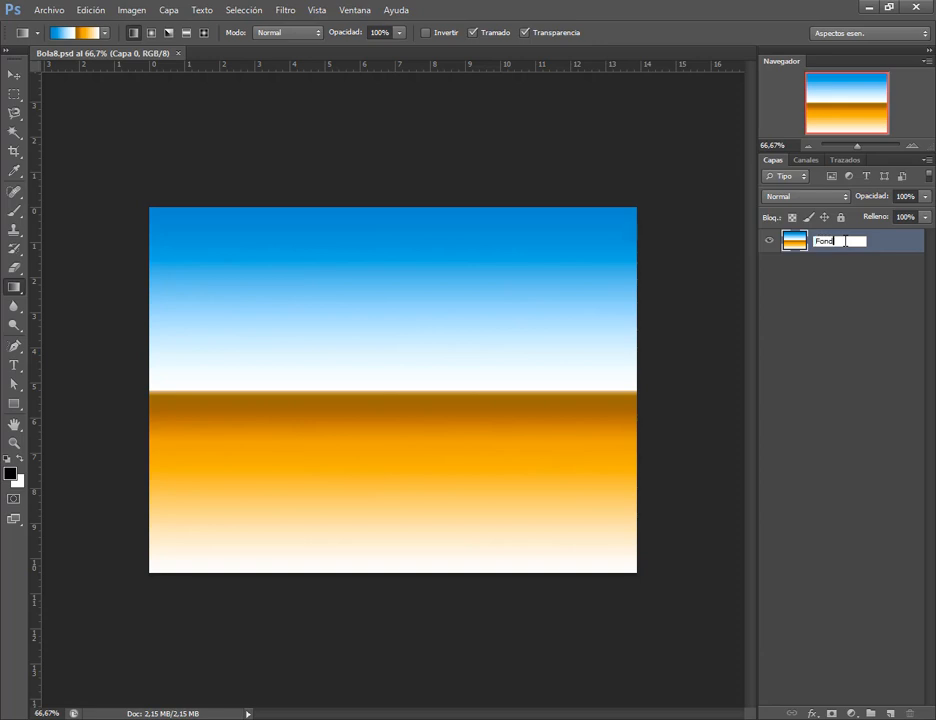
{"action": "key", "text": "Return"}
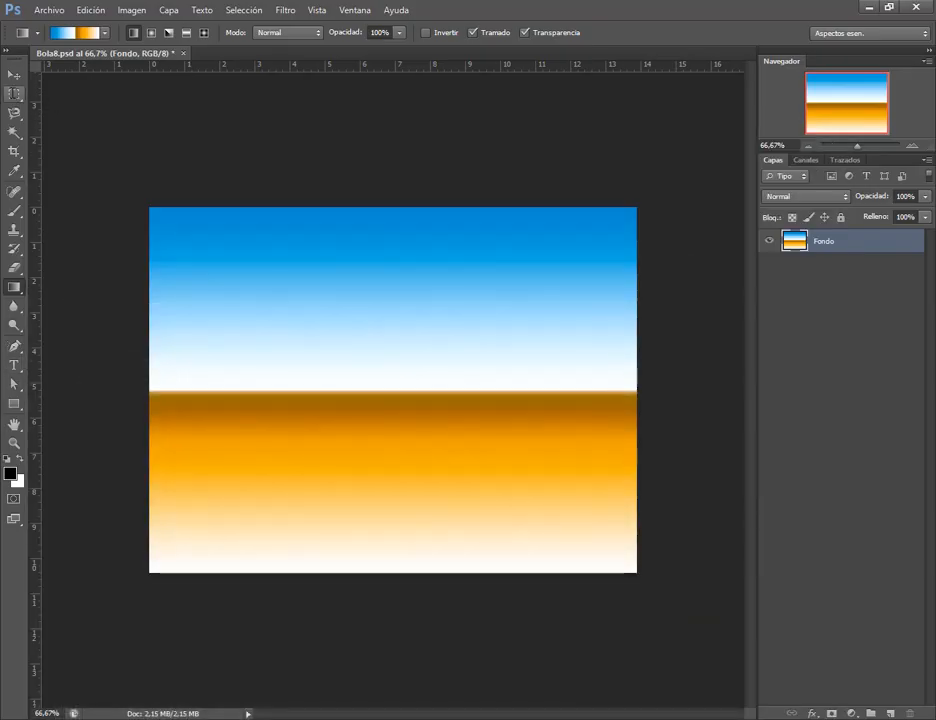
Activate the Elliptical Marquee tool and add an empty layer with the default name above Fondo.
{"action": "left_click_drag", "start_coordinate": [14, 93], "coordinate": [104, 105]}
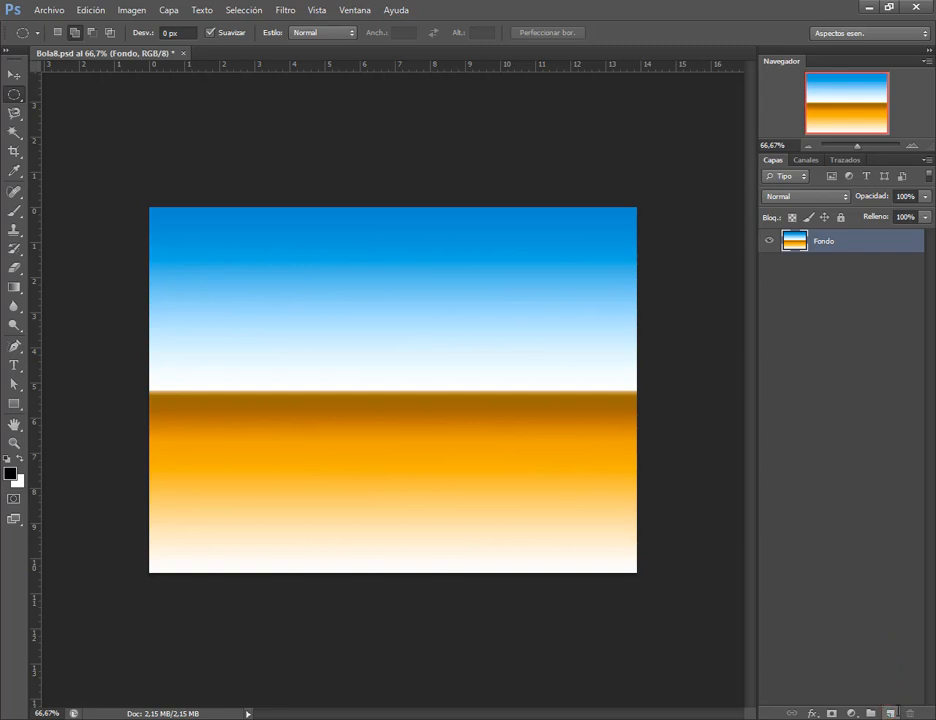
{"action": "left_click", "coordinate": [168, 10]}
{"action": "mouse_move", "coordinate": [230, 26]}
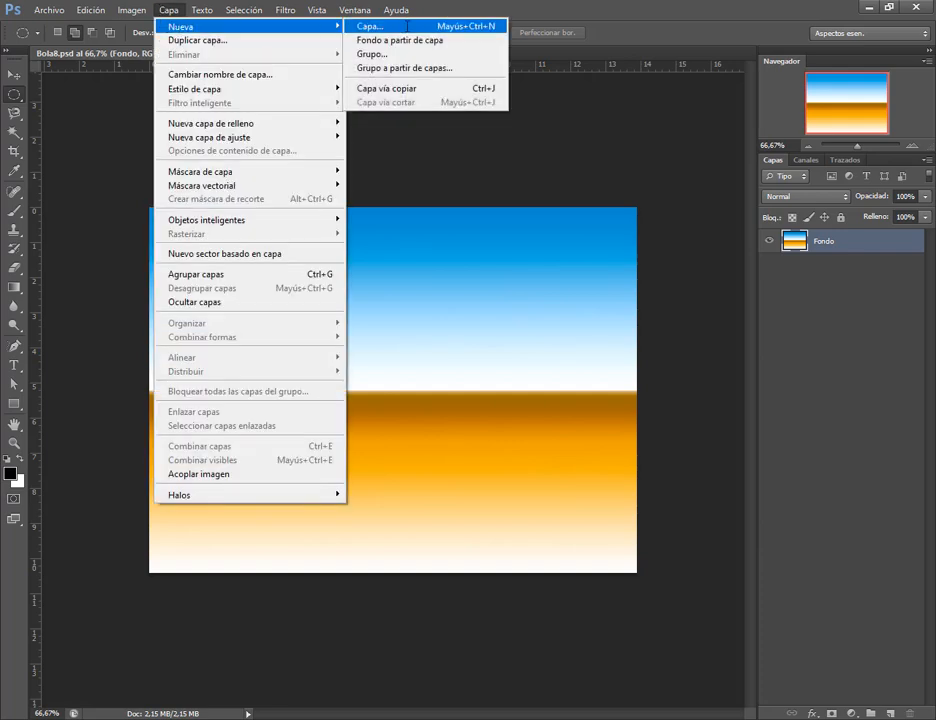
{"action": "left_click", "coordinate": [371, 26]}
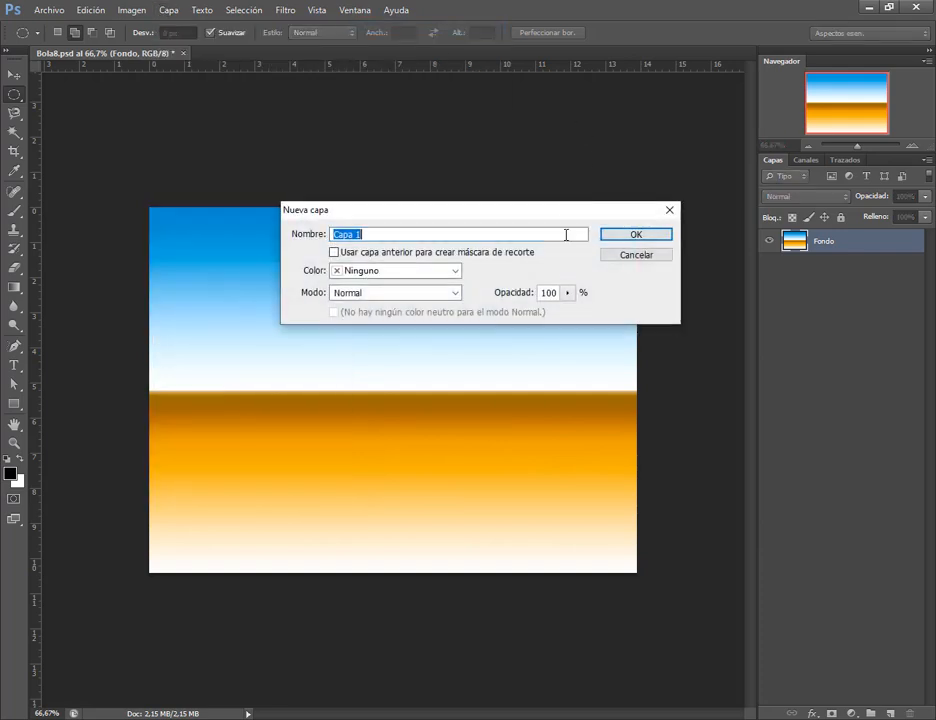
{"action": "left_click", "coordinate": [660, 232]}
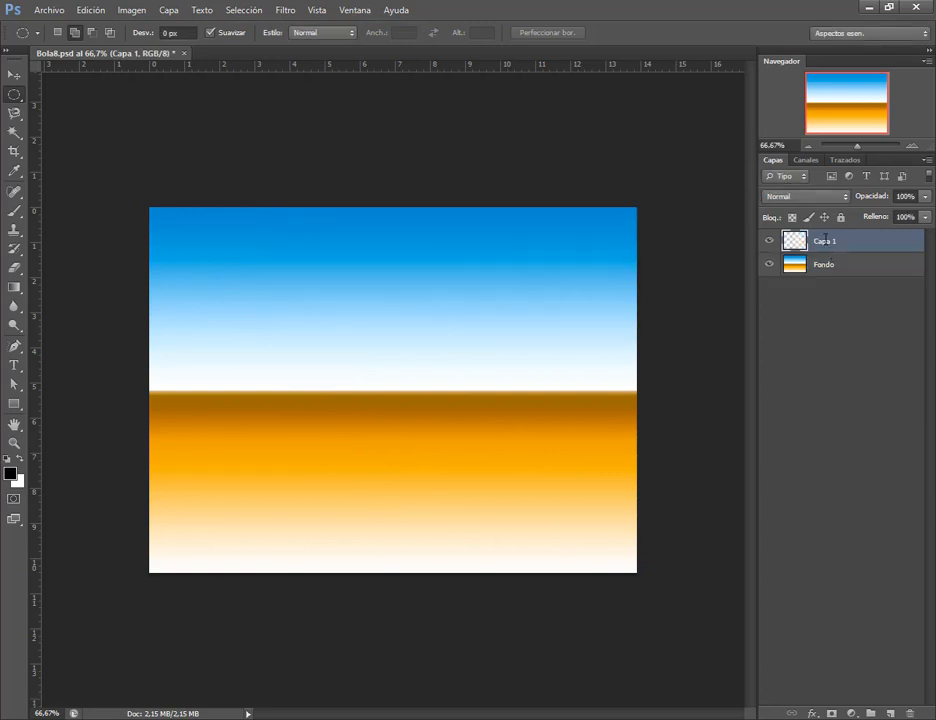
{"action": "double_click", "coordinate": [826, 240]}
{"action": "left_click", "coordinate": [497, 221]}
Draw a circular selection about 5.5 cm across over the horizon, slightly right of the canvas centre, and set the selection mode to New selection.
{"action": "left_click_drag", "start_coordinate": [345, 340], "coordinate": [600, 535]}
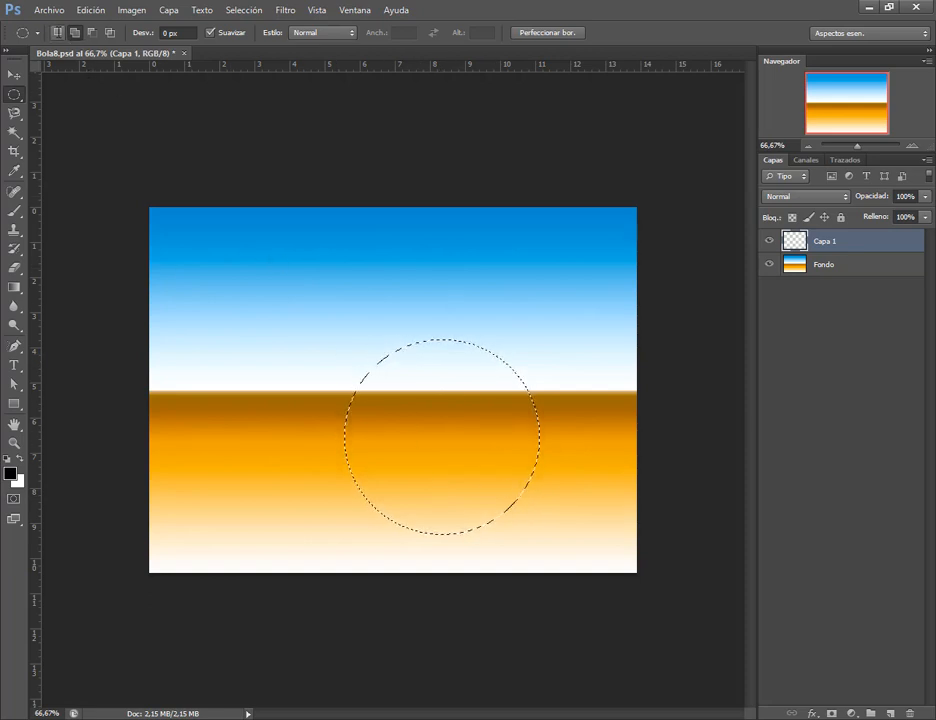
{"action": "left_click", "coordinate": [75, 32]}
{"action": "left_click", "coordinate": [57, 32]}
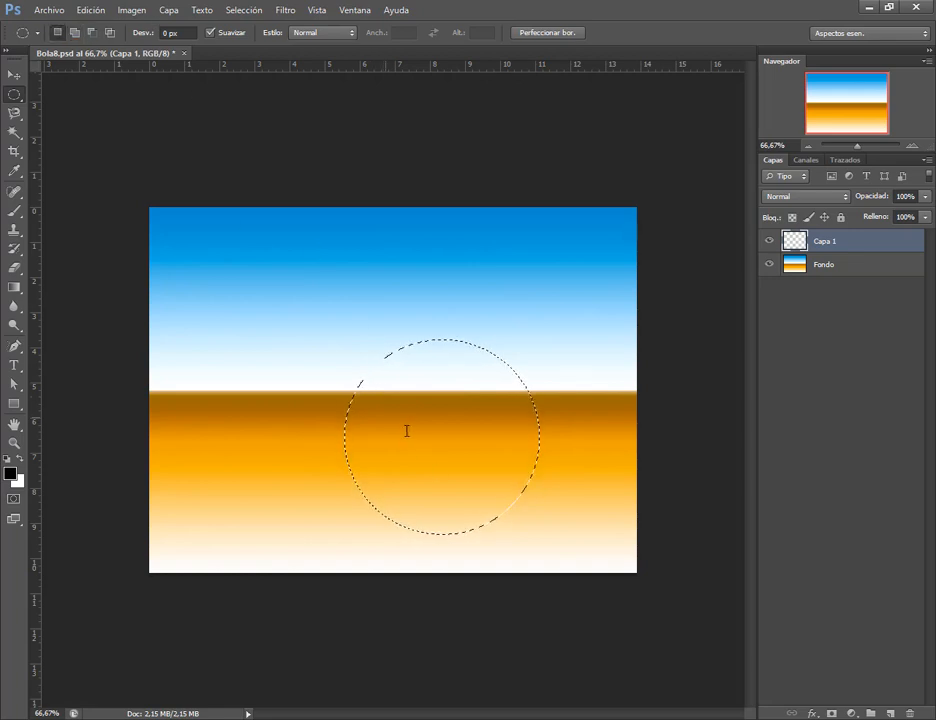
{"action": "left_click_drag", "start_coordinate": [48, 20], "coordinate": [68, 46]}
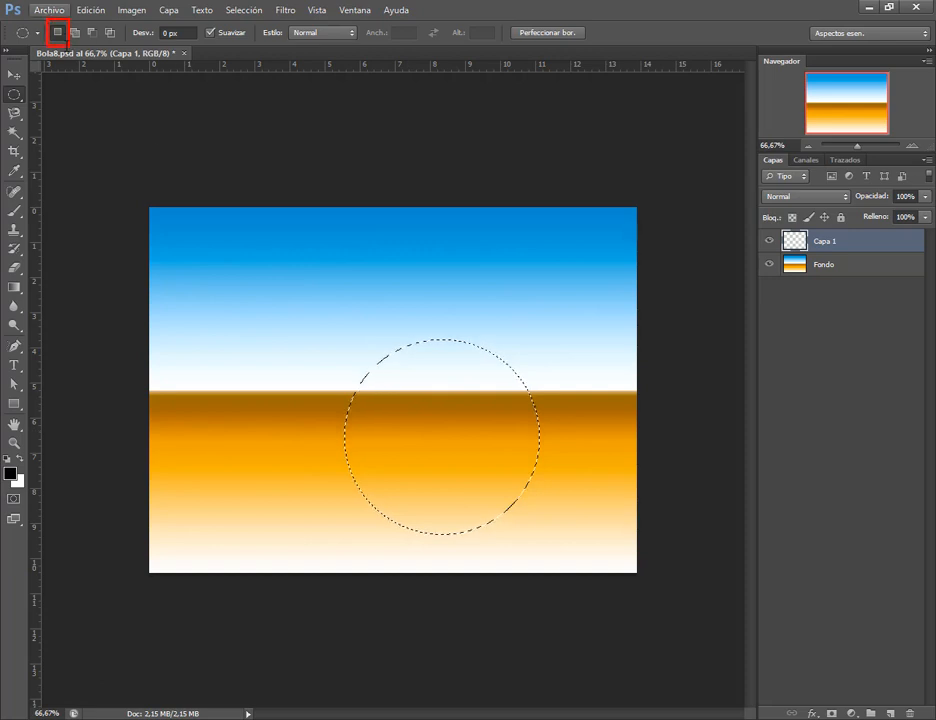
Move the circular selection to the middle of the canvas over the horizon, also trying the Move tool on it.
{"action": "key", "text": "Escape"}
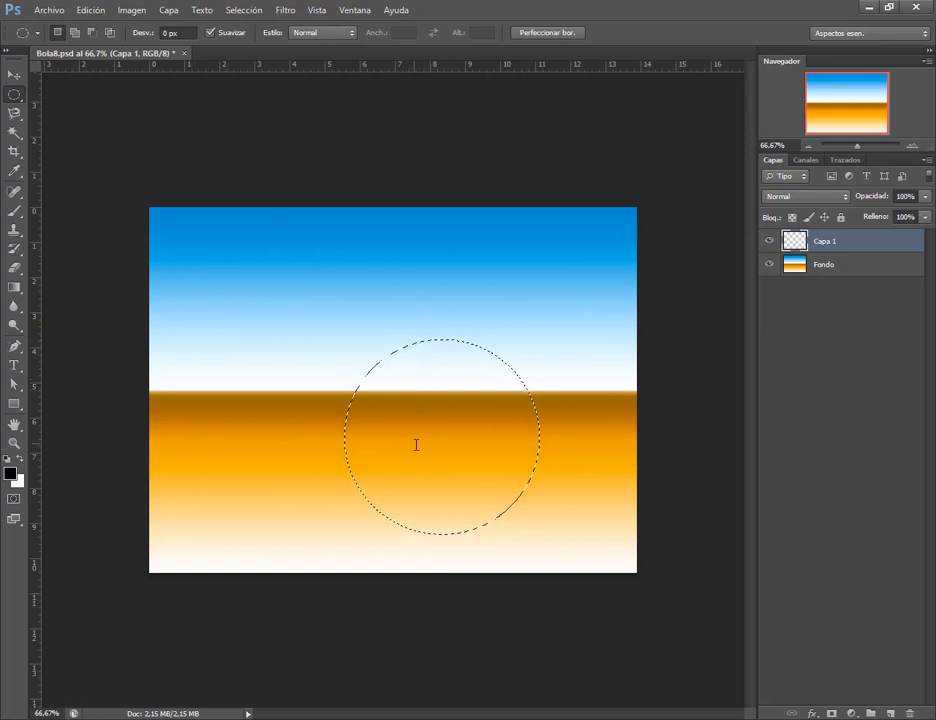
{"action": "left_click_drag", "start_coordinate": [463, 443], "coordinate": [372, 467]}
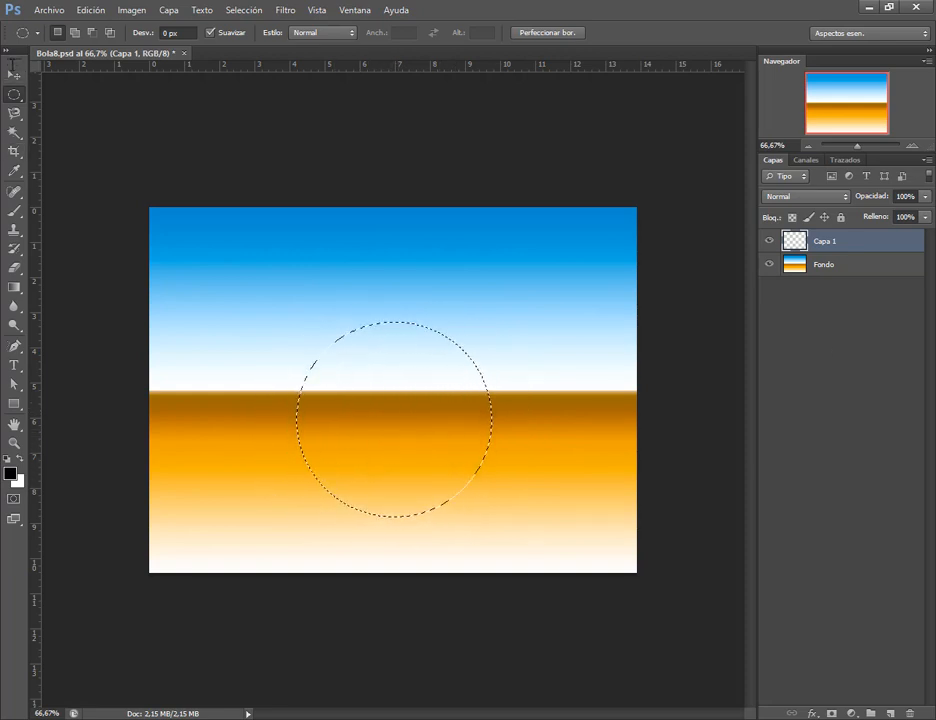
{"action": "key", "text": "v"}
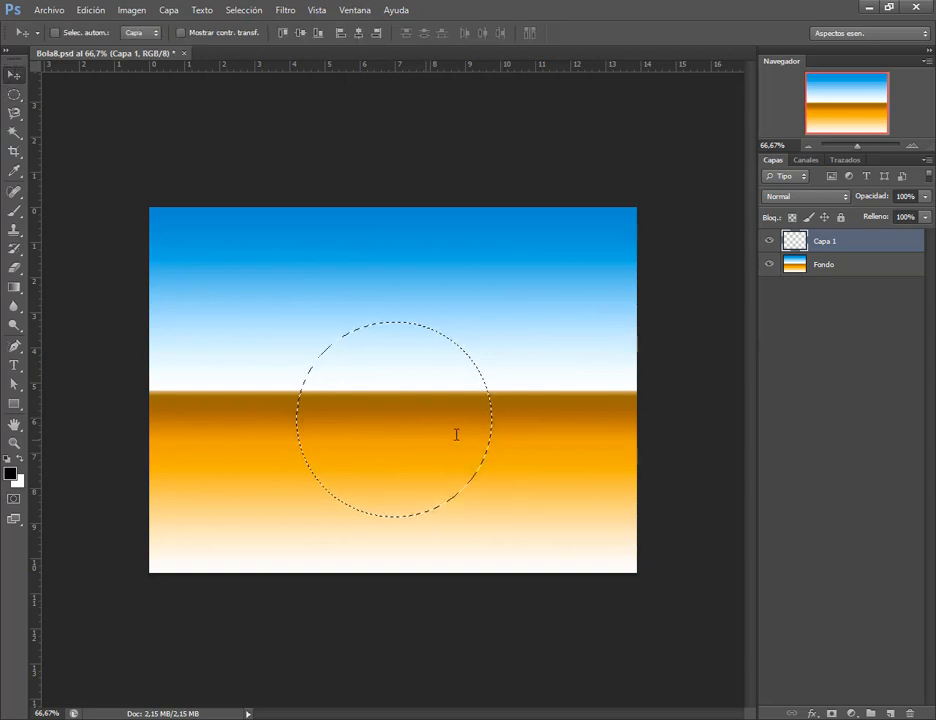
{"action": "left_click", "coordinate": [441, 405]}
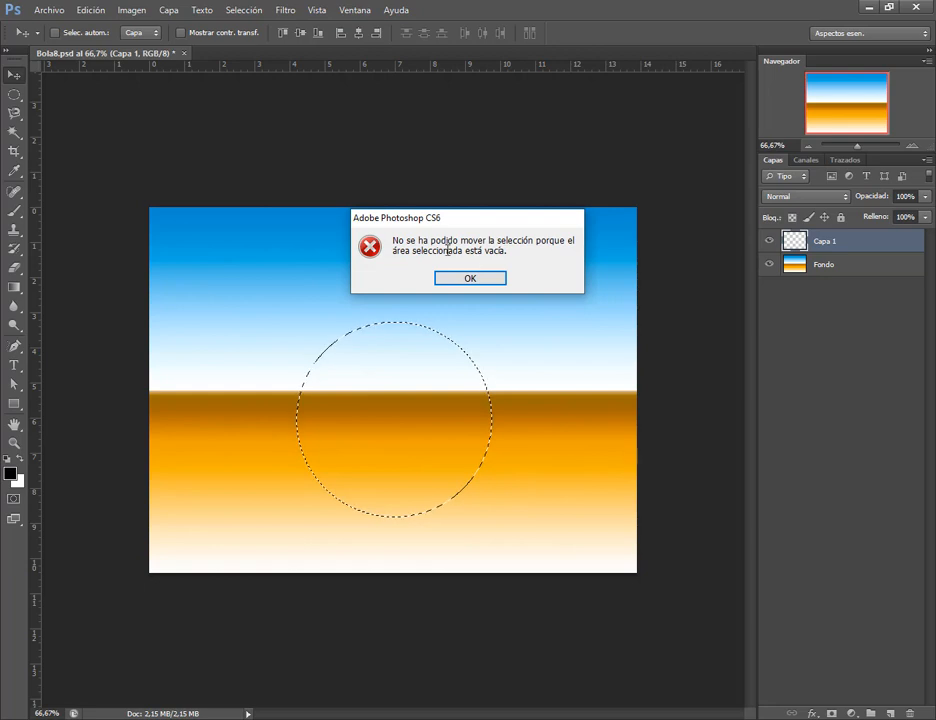
{"action": "left_click", "coordinate": [483, 279]}
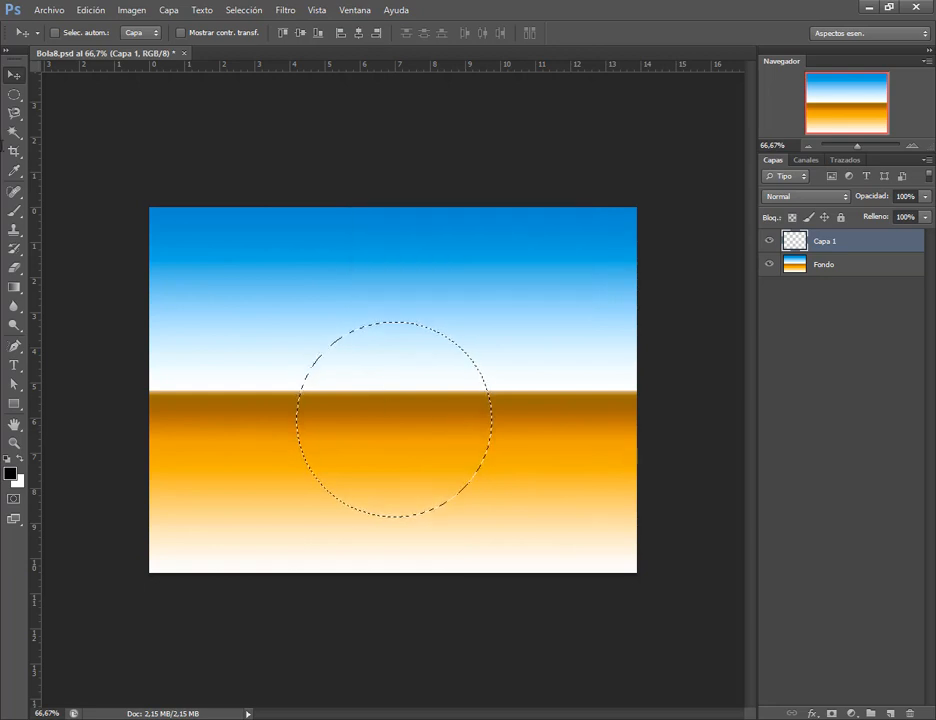
{"action": "left_click", "coordinate": [14, 95]}
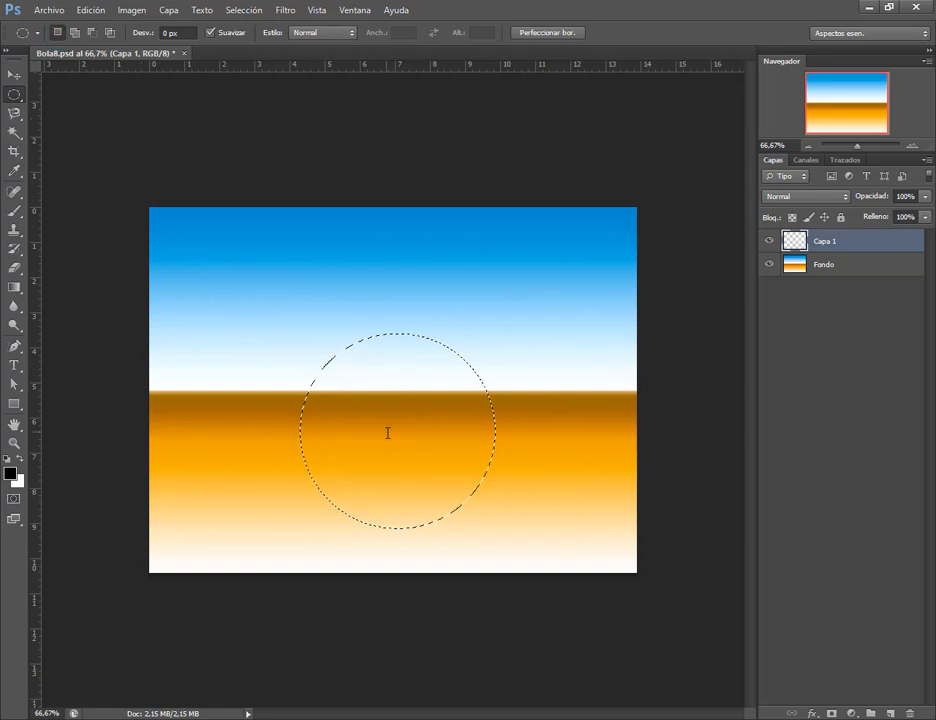
{"action": "left_click_drag", "start_coordinate": [388, 433], "coordinate": [403, 426]}
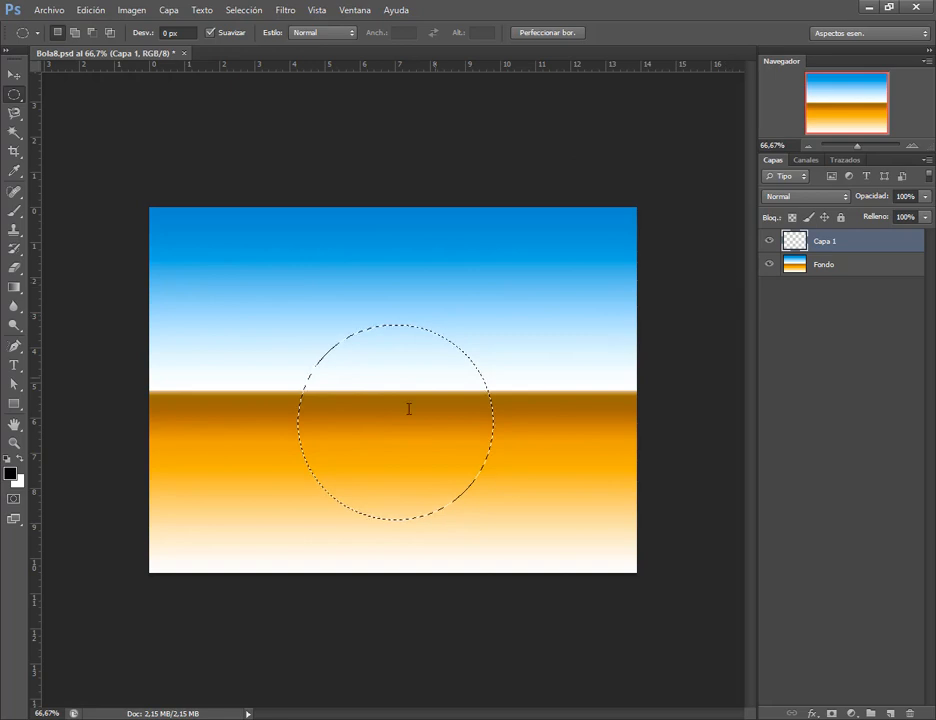
Fill the circular selection on Capa 1 with black in Normal mode at 100% opacity.
{"action": "left_click", "coordinate": [96, 10]}
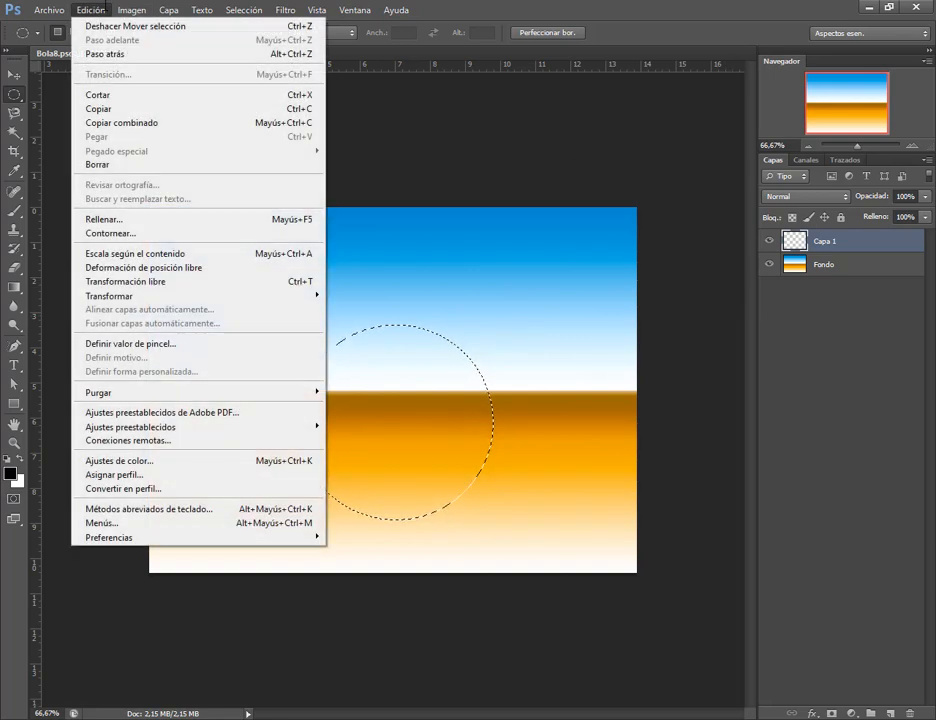
{"action": "left_click", "coordinate": [104, 219]}
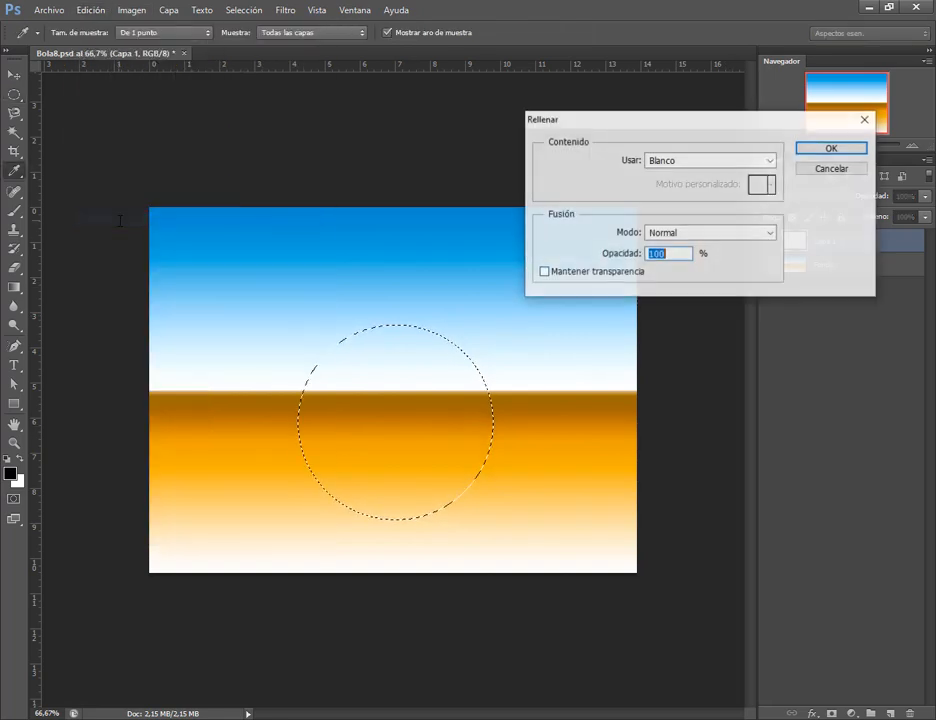
{"action": "left_click", "coordinate": [770, 160]}
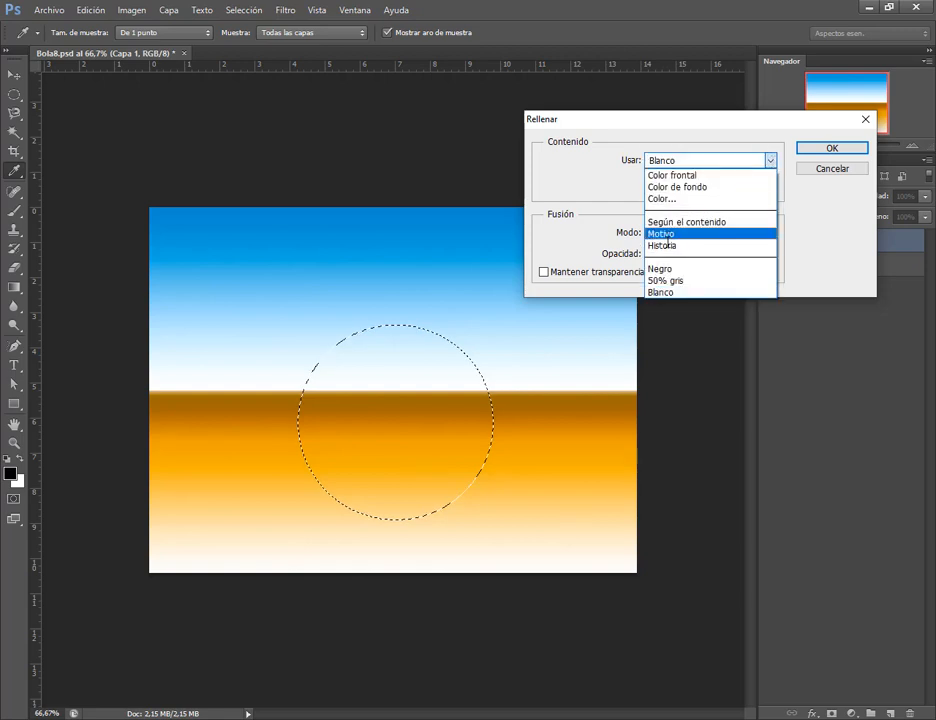
{"action": "left_click", "coordinate": [666, 268]}
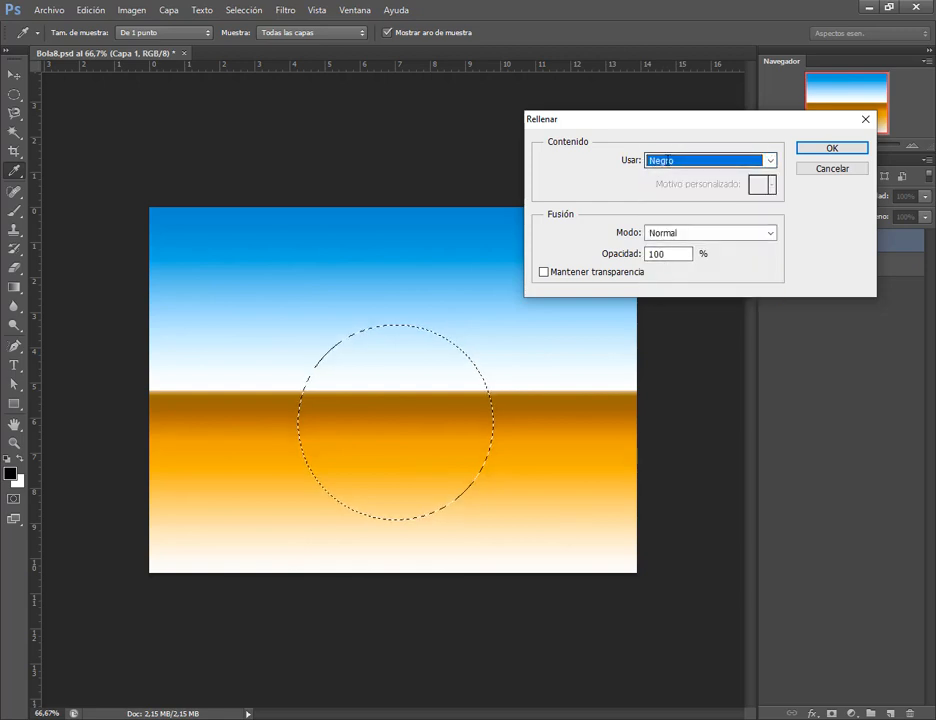
{"action": "left_click", "coordinate": [822, 146]}
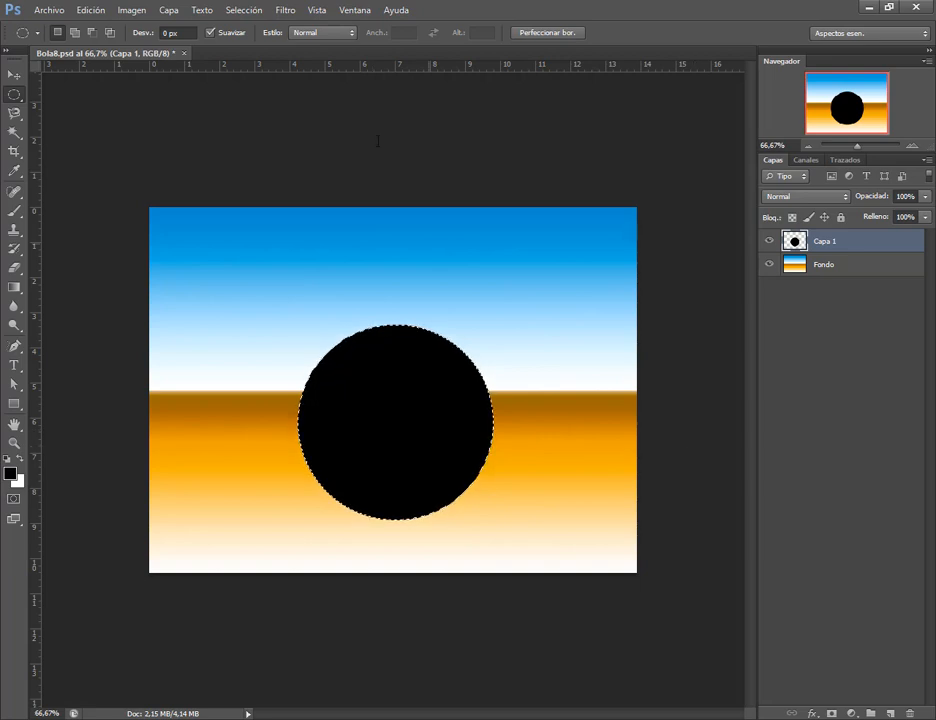
Deselect the circle and delete the Capa 1 layer that holds it.
{"action": "left_click", "coordinate": [243, 10]}
{"action": "left_click", "coordinate": [258, 34]}
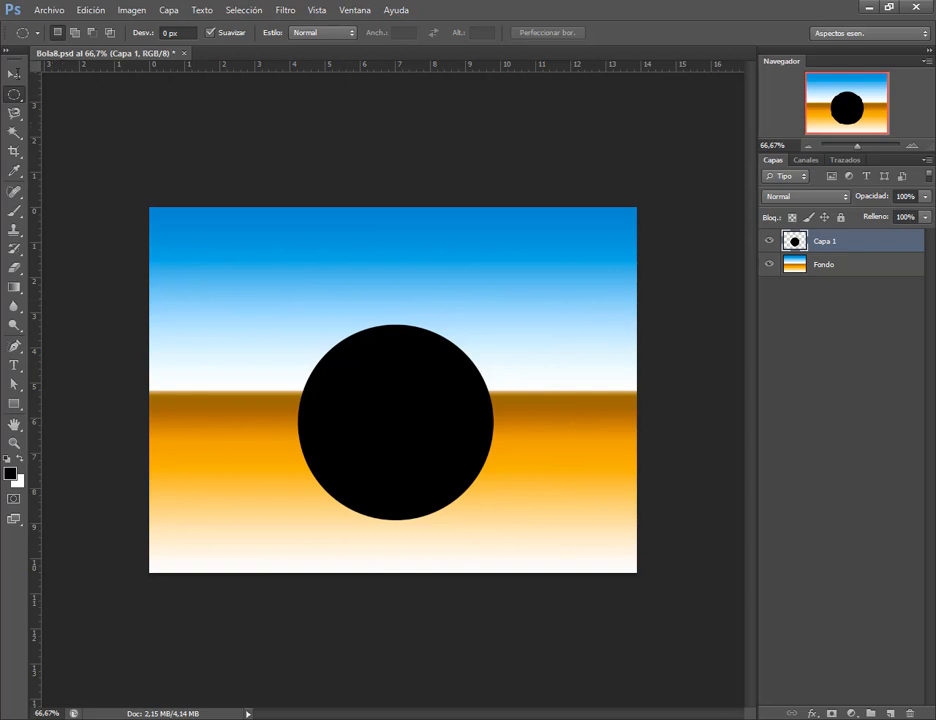
{"action": "left_click", "coordinate": [17, 75]}
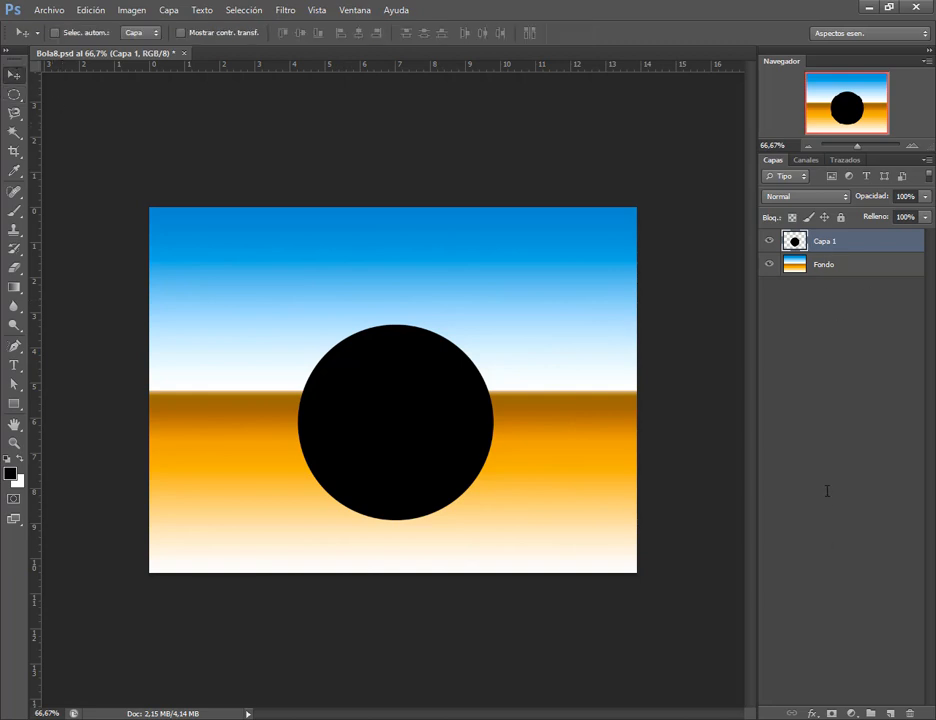
{"action": "left_click_drag", "start_coordinate": [822, 241], "coordinate": [910, 713]}
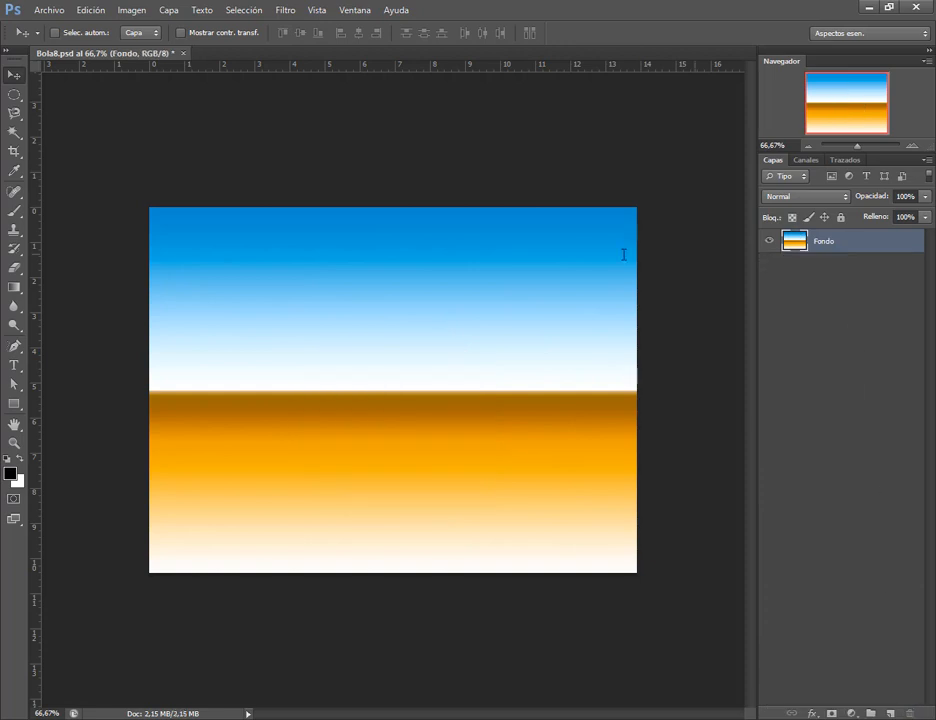
Draw a black circle about 376 px across with the Ellipse shape tool, centred over the horizon.
{"action": "left_click", "coordinate": [13, 405]}
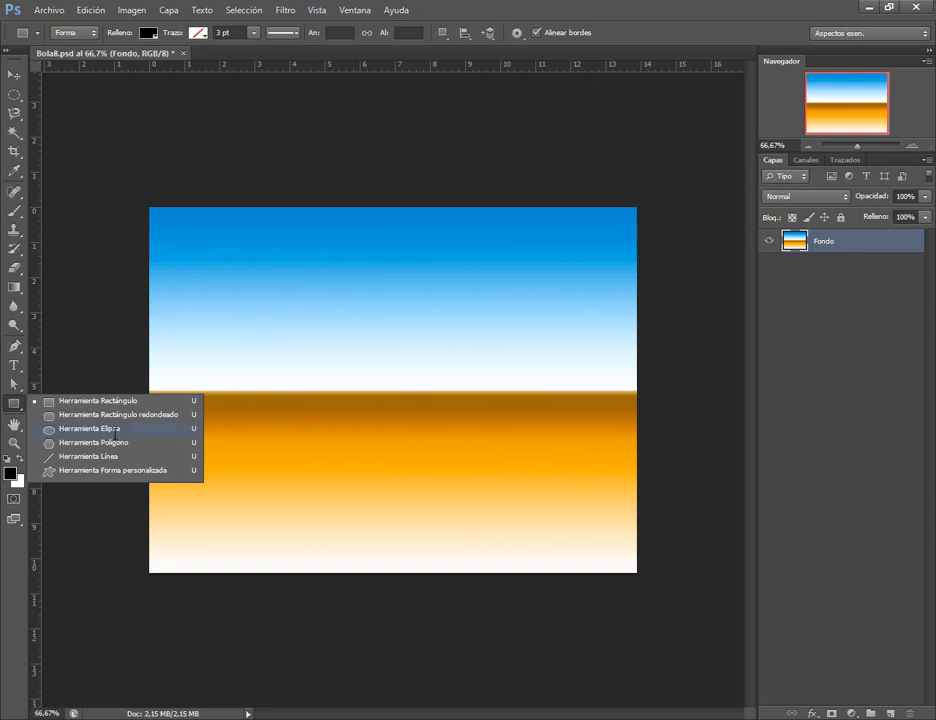
{"action": "left_click", "coordinate": [116, 430]}
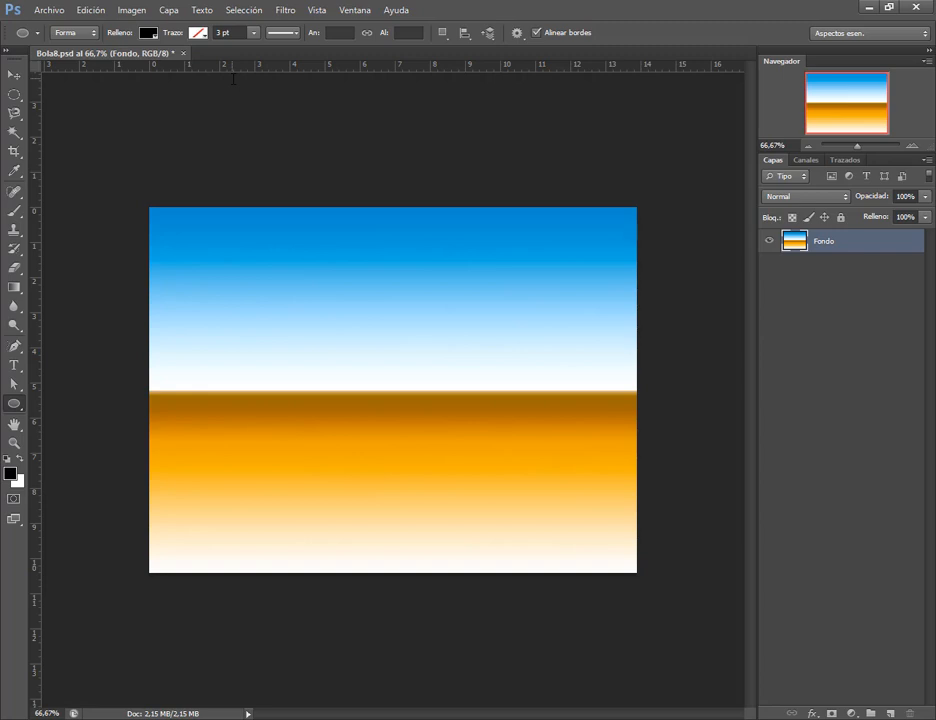
{"action": "left_click_drag", "start_coordinate": [305, 333], "coordinate": [490, 522]}
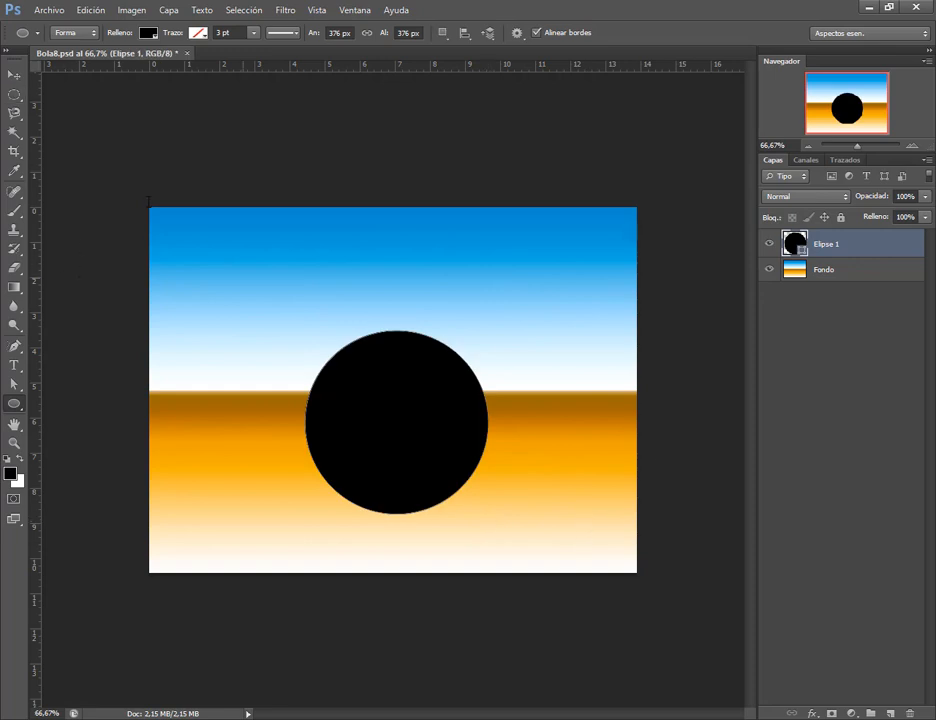
Reposition the black circle using the Move and Path Selection tools, leaving it slightly right of the canvas centre across the horizon.
{"action": "left_click", "coordinate": [14, 74]}
{"action": "mouse_move", "coordinate": [466, 382]}
{"action": "left_mouse_down"}
{"action": "mouse_move", "coordinate": [457, 365]}
{"action": "mouse_move", "coordinate": [398, 361]}
{"action": "mouse_move", "coordinate": [454, 390]}
{"action": "left_mouse_up"}
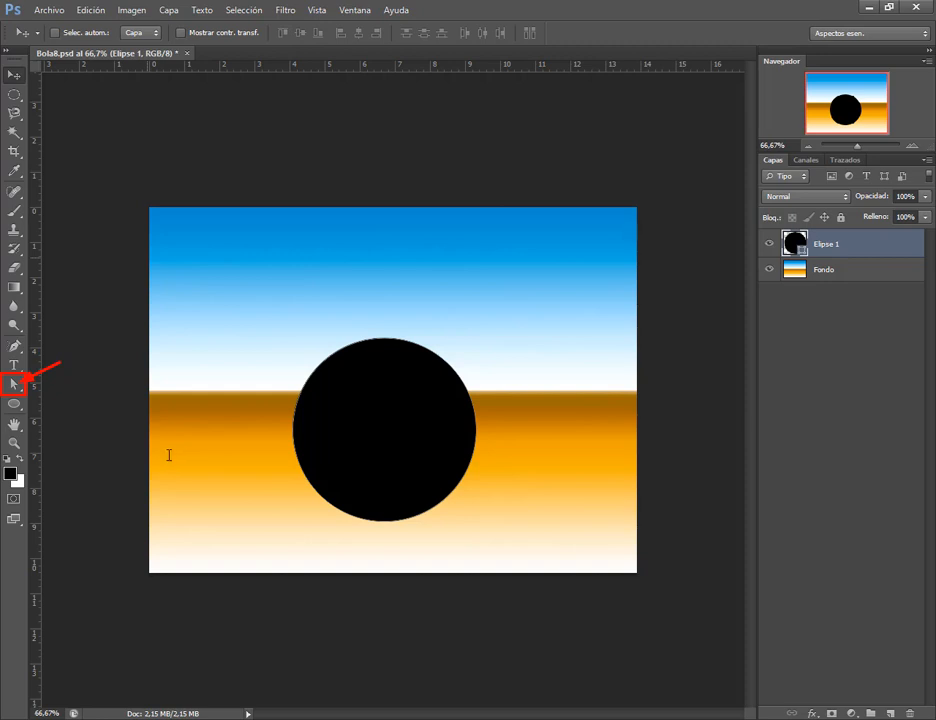
{"action": "left_click_drag", "start_coordinate": [14, 384], "coordinate": [47, 383]}
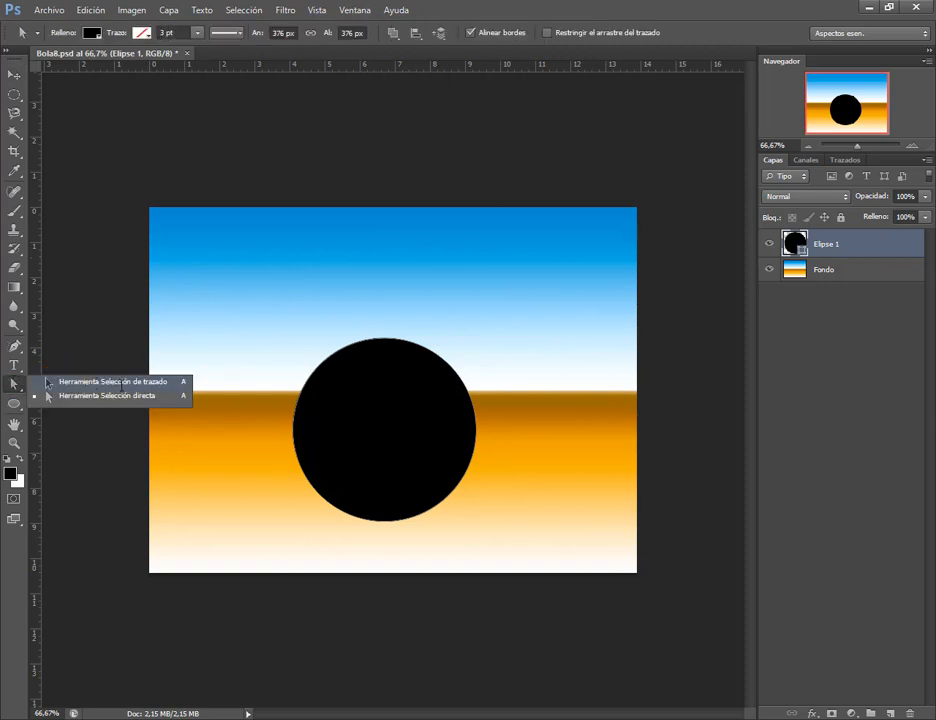
{"action": "left_click", "coordinate": [47, 383]}
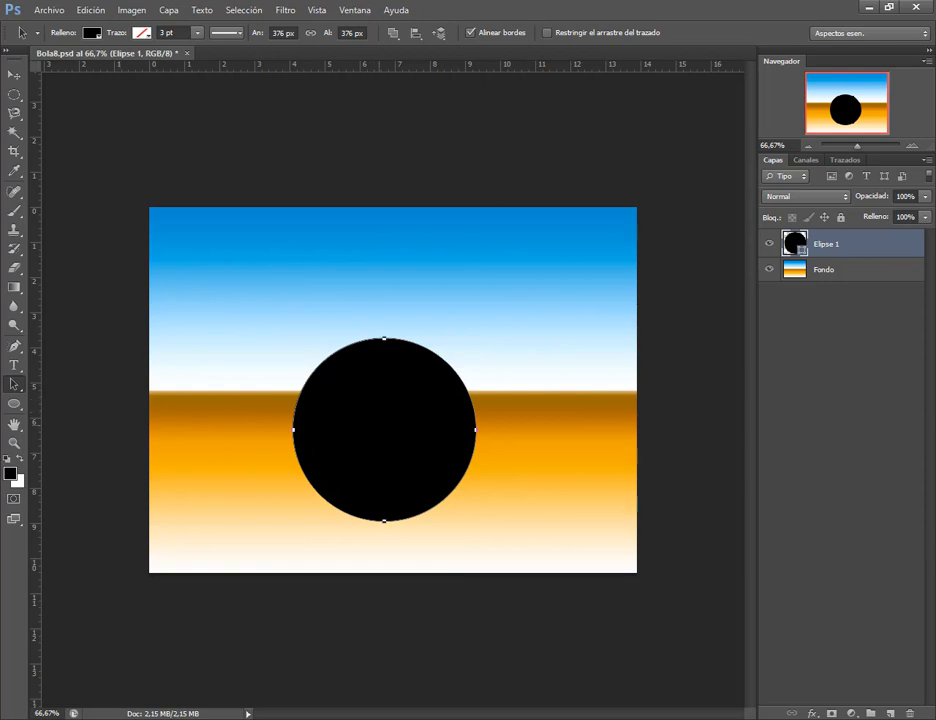
{"action": "mouse_move", "coordinate": [413, 423]}
{"action": "left_mouse_down"}
{"action": "mouse_move", "coordinate": [465, 379]}
{"action": "mouse_move", "coordinate": [407, 414]}
{"action": "left_mouse_up"}
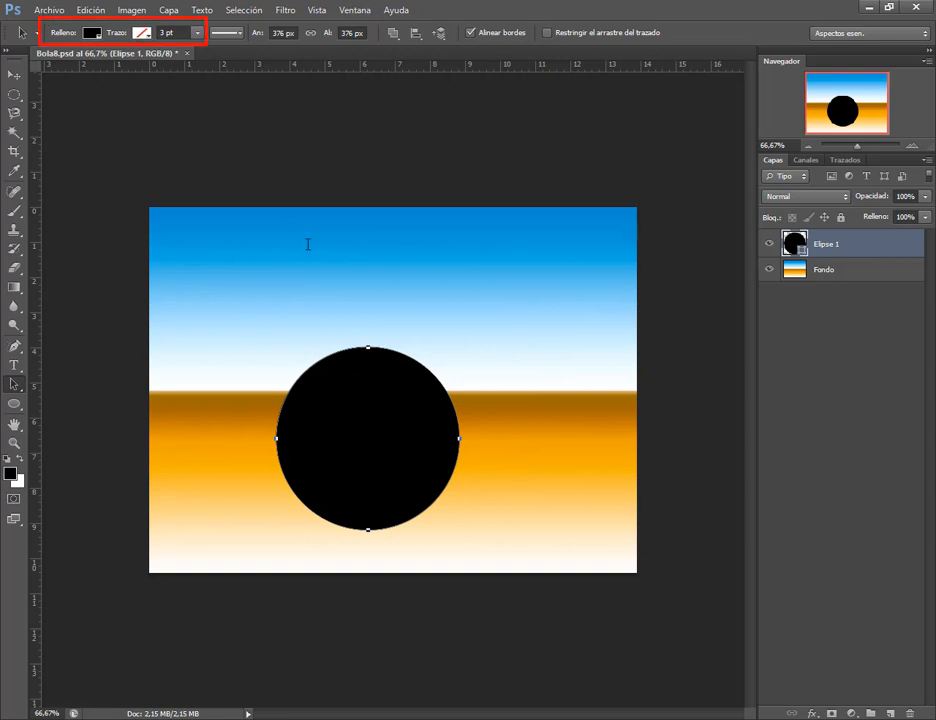
{"action": "left_click", "coordinate": [14, 75]}
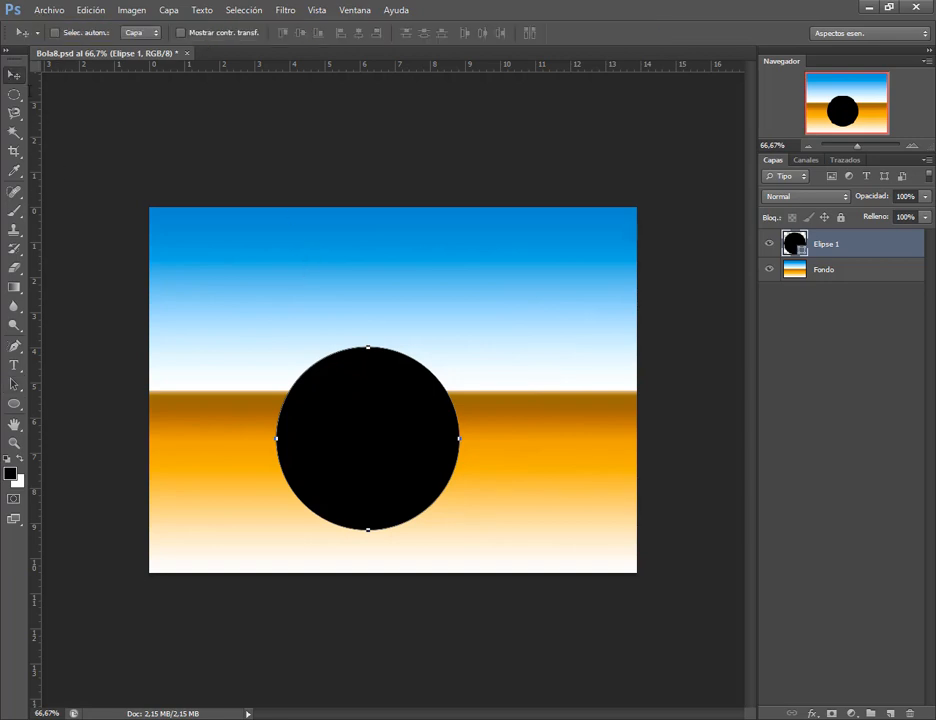
{"action": "left_click_drag", "start_coordinate": [364, 434], "coordinate": [420, 433]}
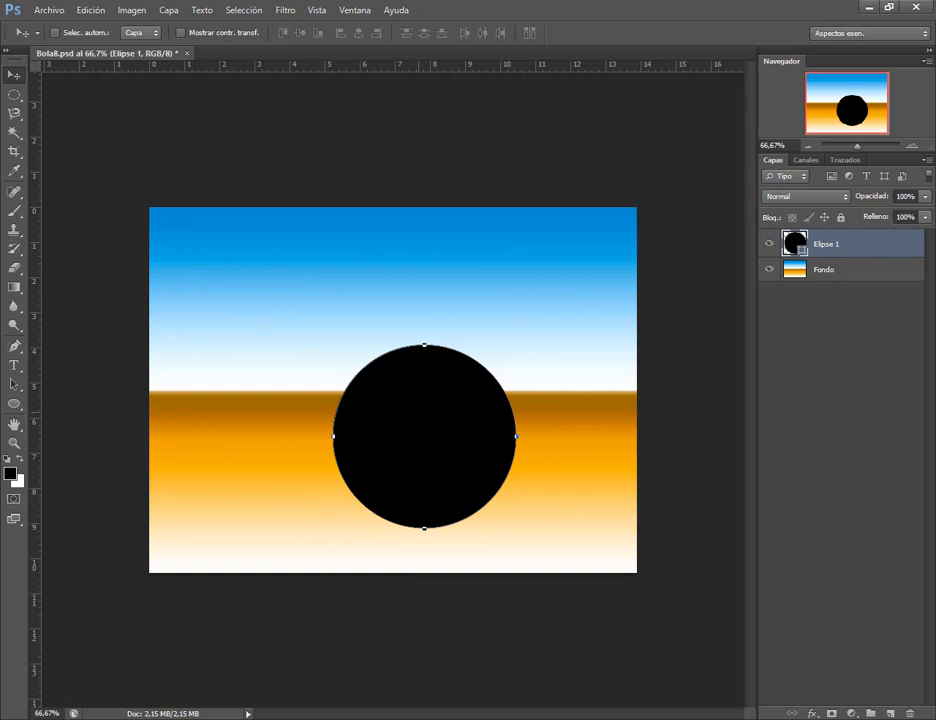
{"action": "left_click_drag", "start_coordinate": [376, 397], "coordinate": [395, 382]}
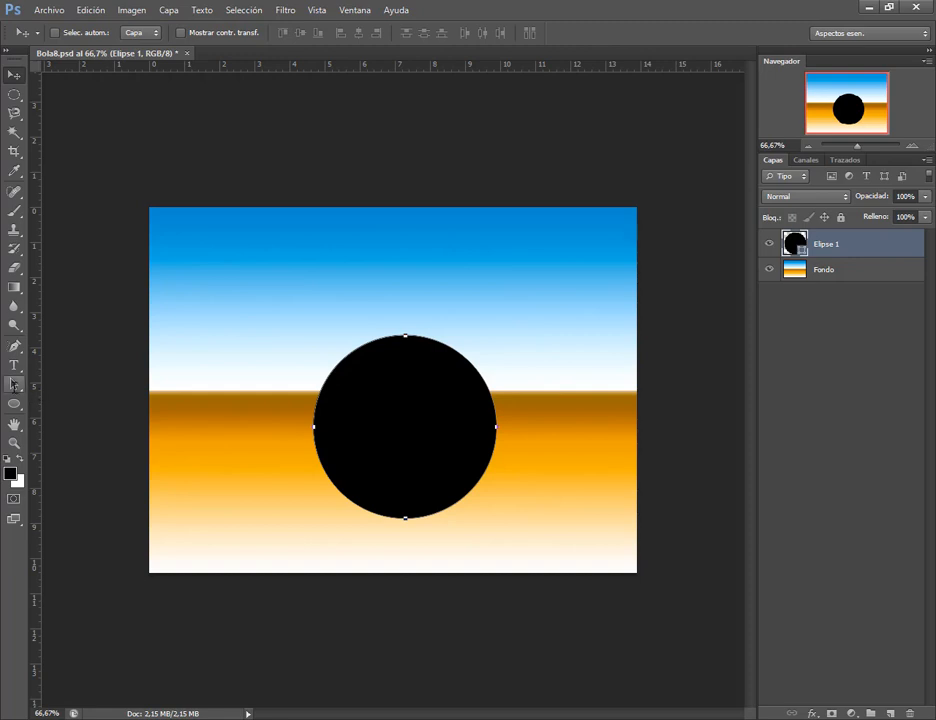
Give the circle shape a dark blue fill and a red stroke 22.63 pt wide.
{"action": "key", "text": "a"}
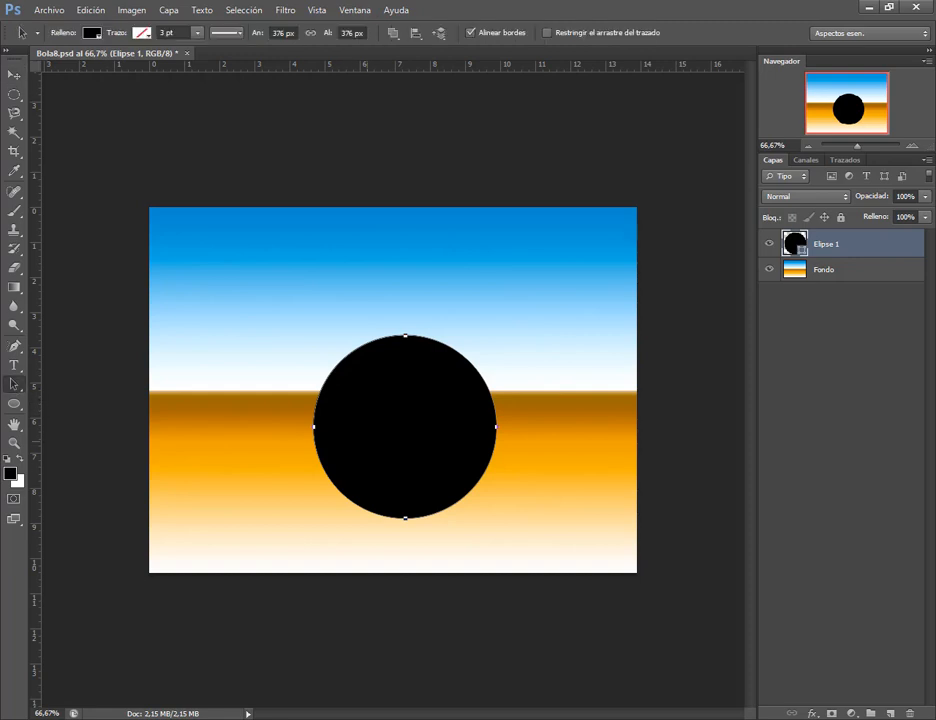
{"action": "left_click", "coordinate": [92, 33]}
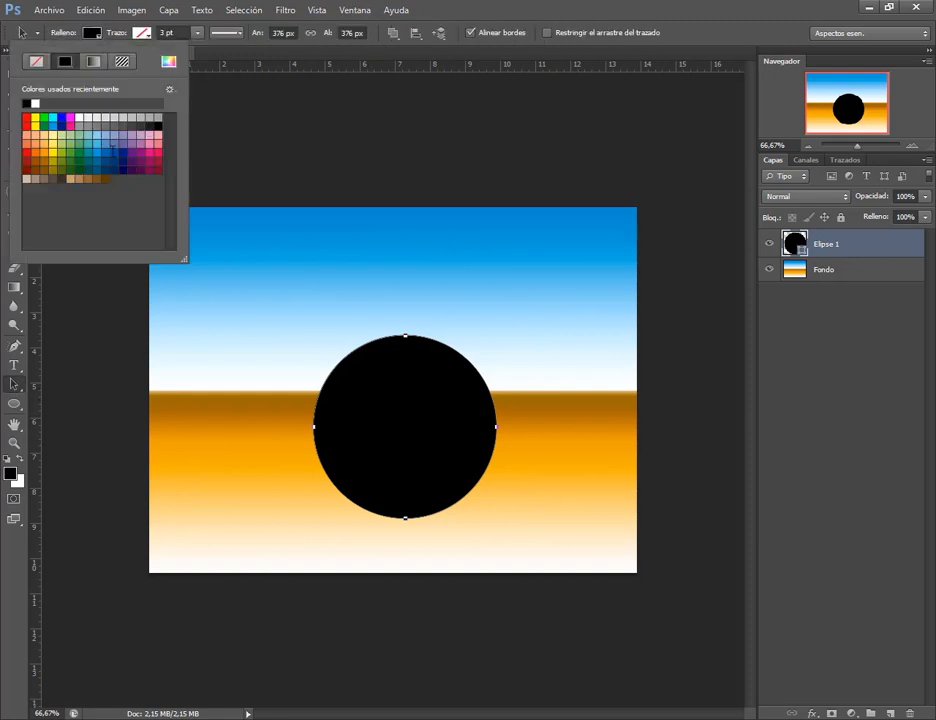
{"action": "left_click", "coordinate": [114, 153]}
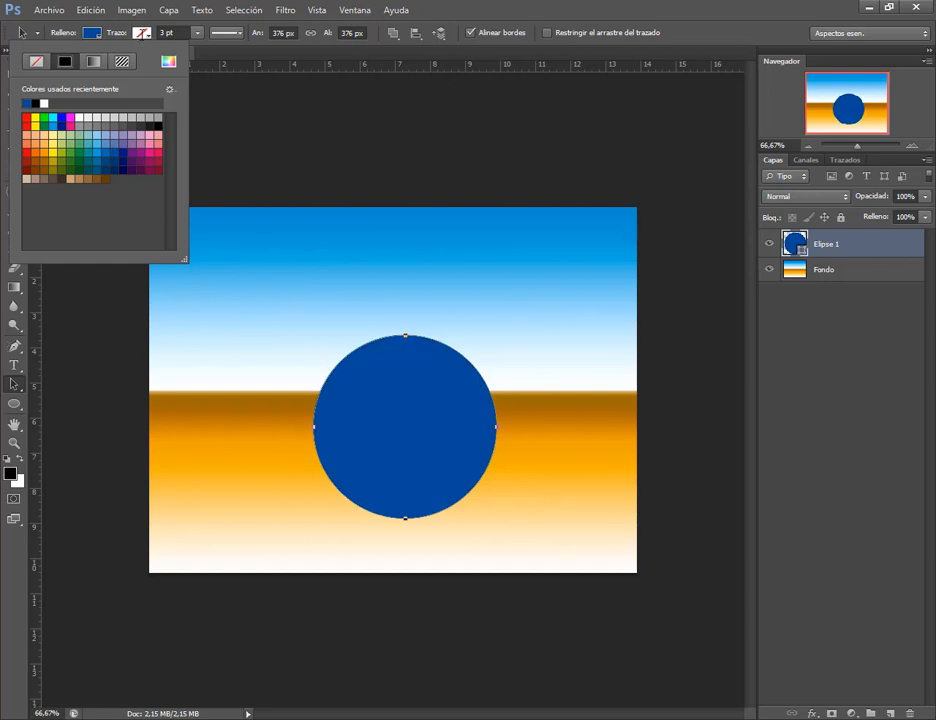
{"action": "left_click", "coordinate": [141, 33]}
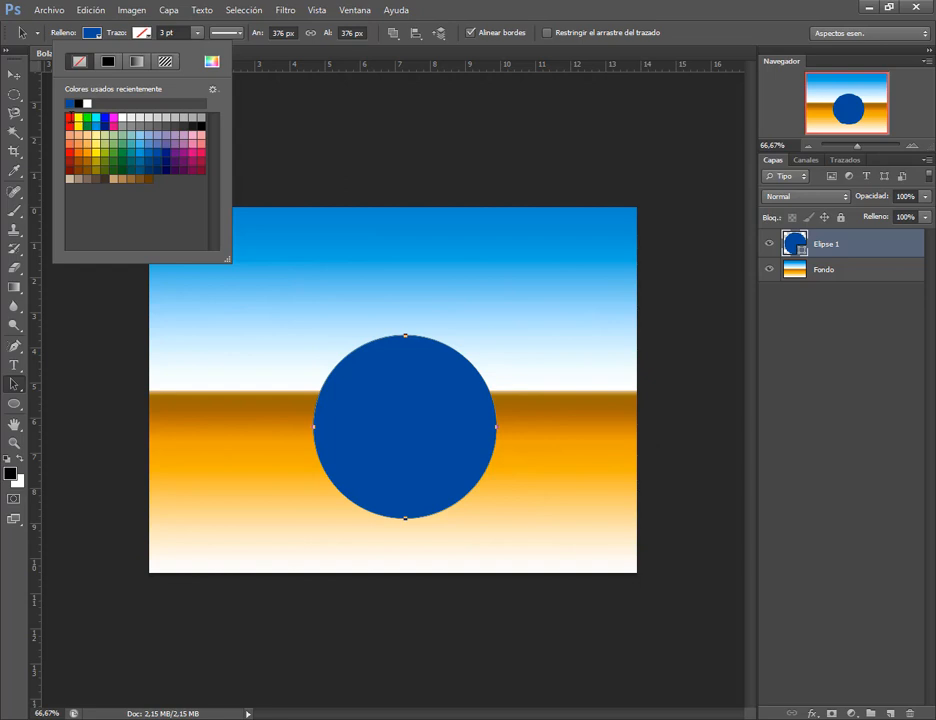
{"action": "left_click", "coordinate": [69, 117]}
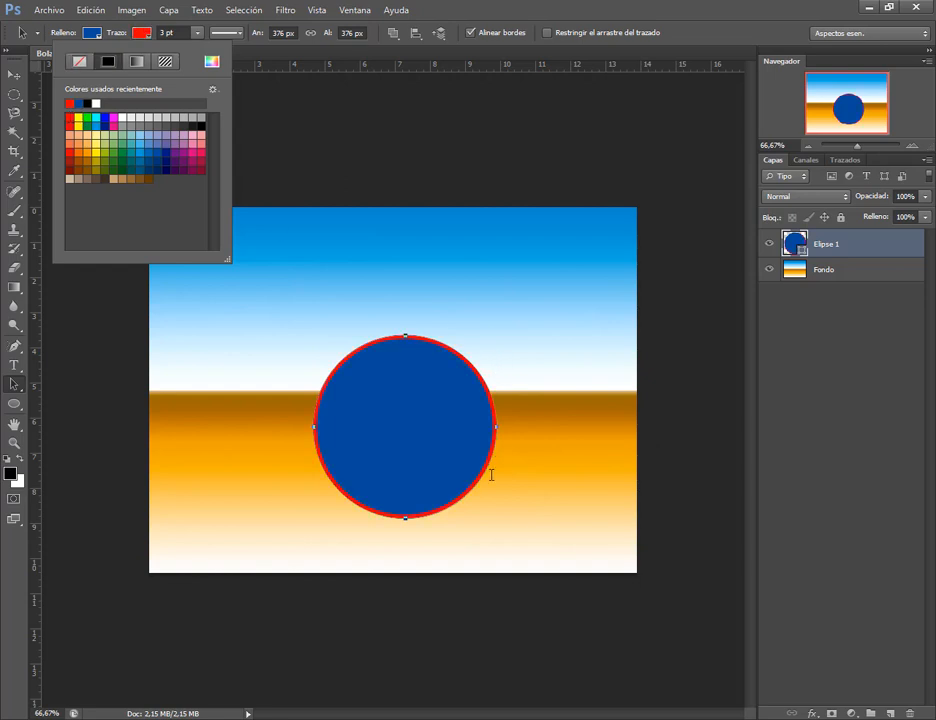
{"action": "left_click", "coordinate": [197, 32]}
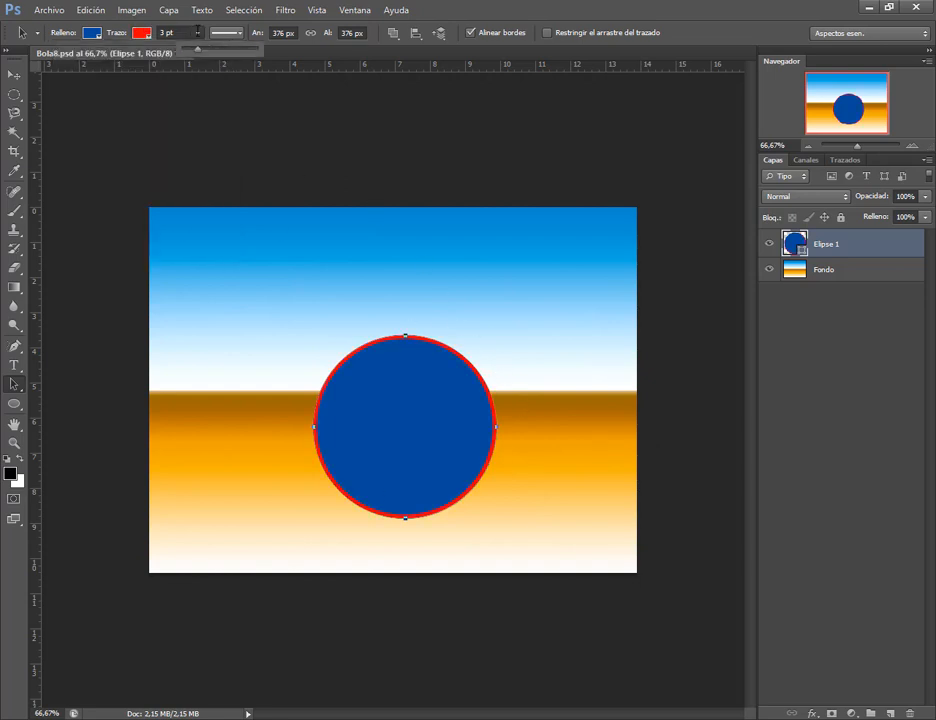
{"action": "left_click_drag", "start_coordinate": [197, 46], "coordinate": [222, 48]}
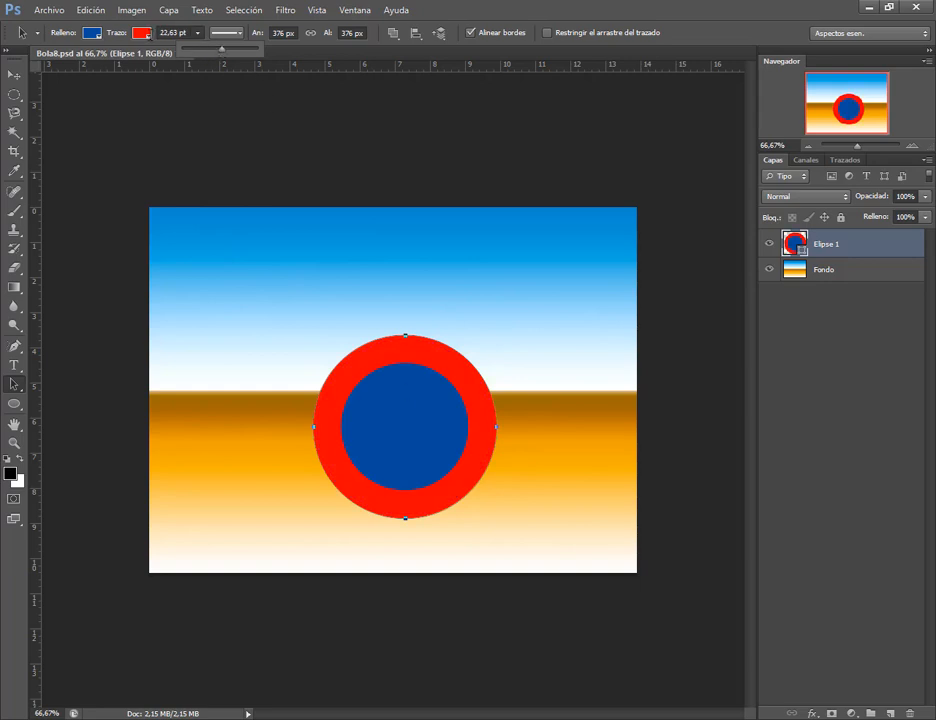
Remove the red stroke from the circle shape.
{"action": "left_click", "coordinate": [141, 32]}
{"action": "left_click", "coordinate": [79, 60]}
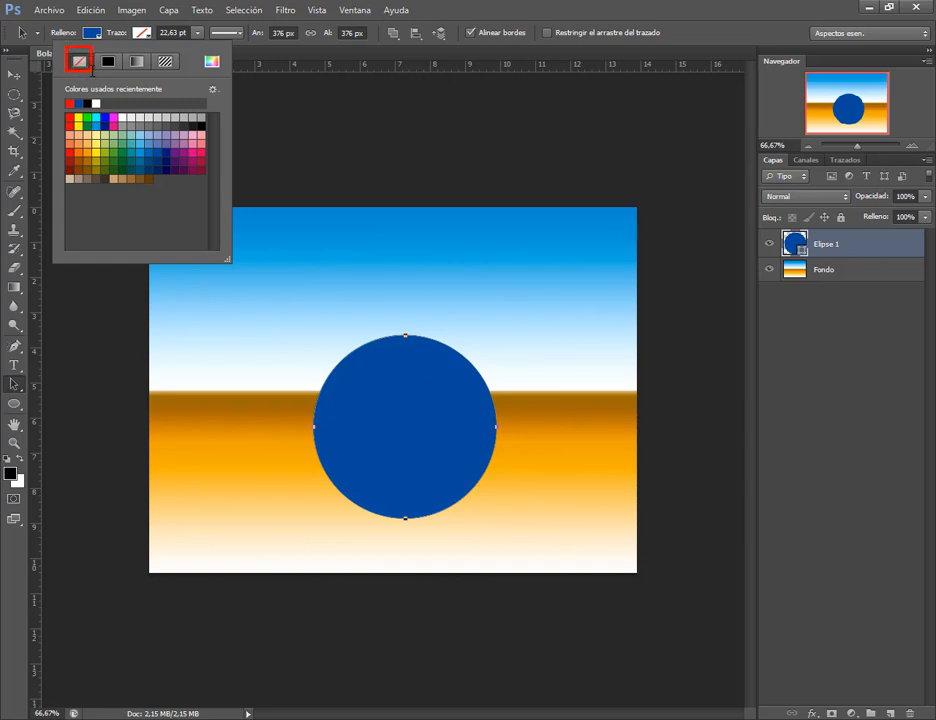
{"action": "left_click", "coordinate": [117, 37]}
Change the circle's fill to a linear black-to-white gradient at 90 degrees.
{"action": "left_click", "coordinate": [92, 33]}
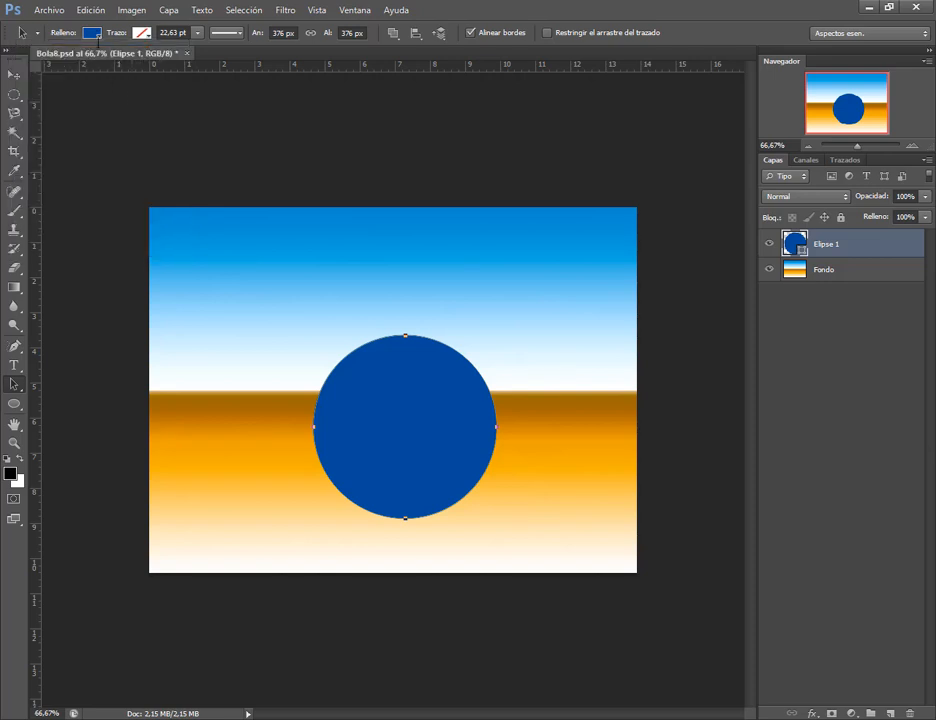
{"action": "left_click", "coordinate": [98, 34]}
{"action": "left_click", "coordinate": [94, 61]}
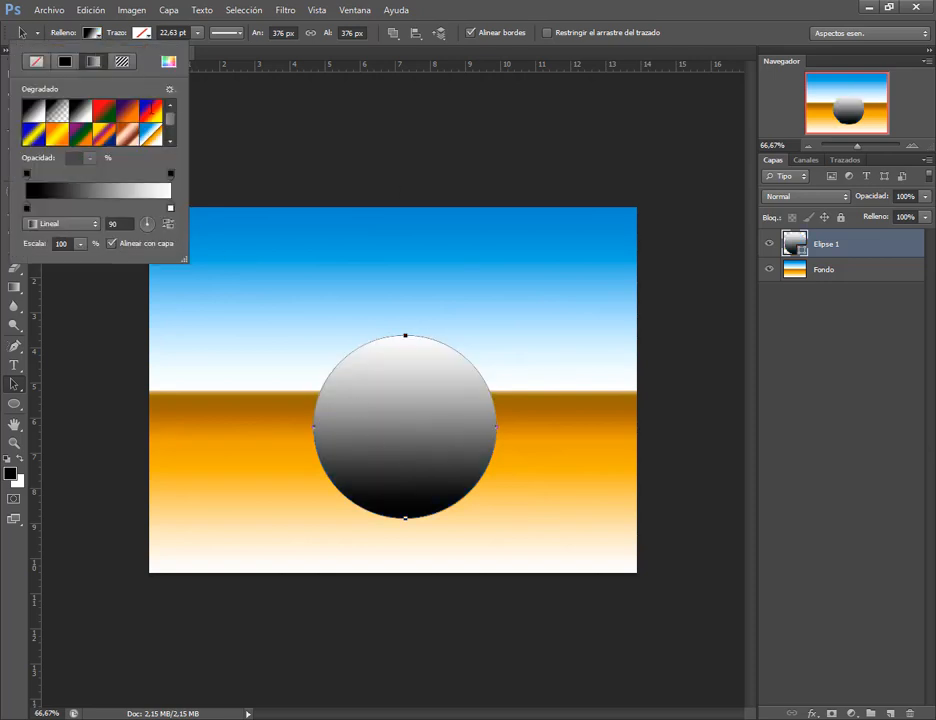
Try several preset gradients as the circle's fill, including the red-green one, finishing with the blue, white and gold horizon gradient.
{"action": "left_click", "coordinate": [150, 110]}
{"action": "left_click", "coordinate": [127, 110]}
{"action": "left_click", "coordinate": [104, 110]}
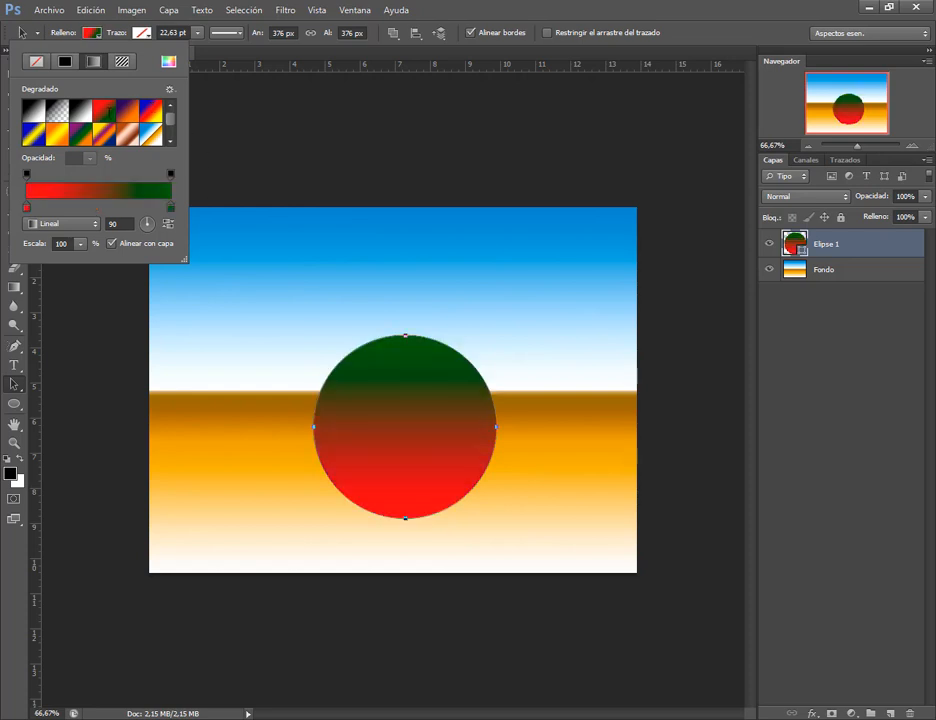
{"action": "left_click", "coordinate": [127, 110]}
{"action": "left_click", "coordinate": [150, 110]}
{"action": "left_click", "coordinate": [150, 133]}
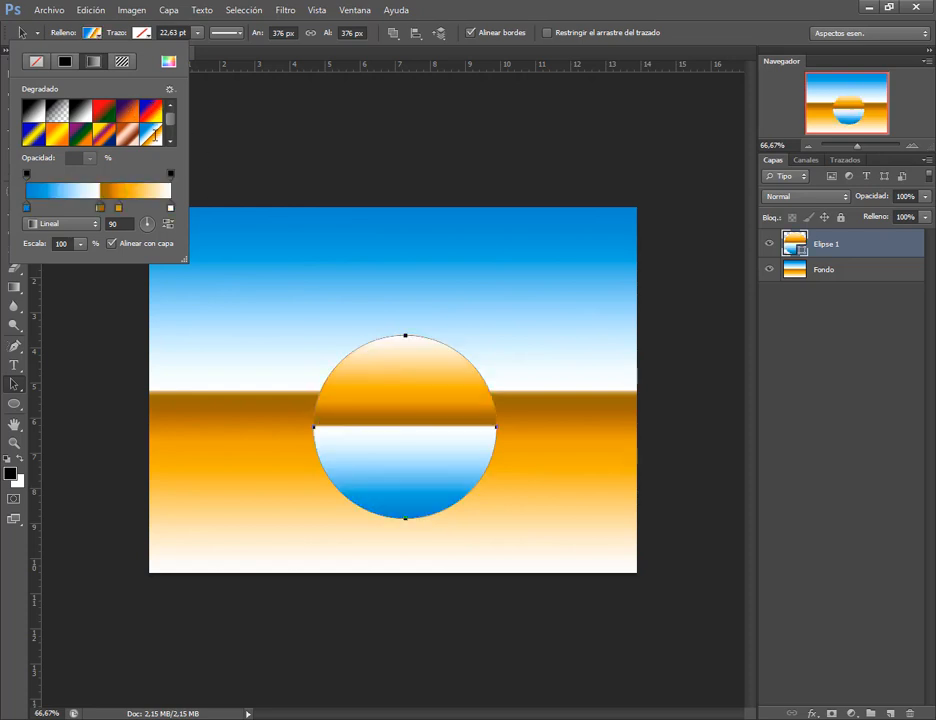
Try several pattern fills on the circle and switch its fill back to the black-to-white linear gradient.
{"action": "left_click", "coordinate": [121, 61]}
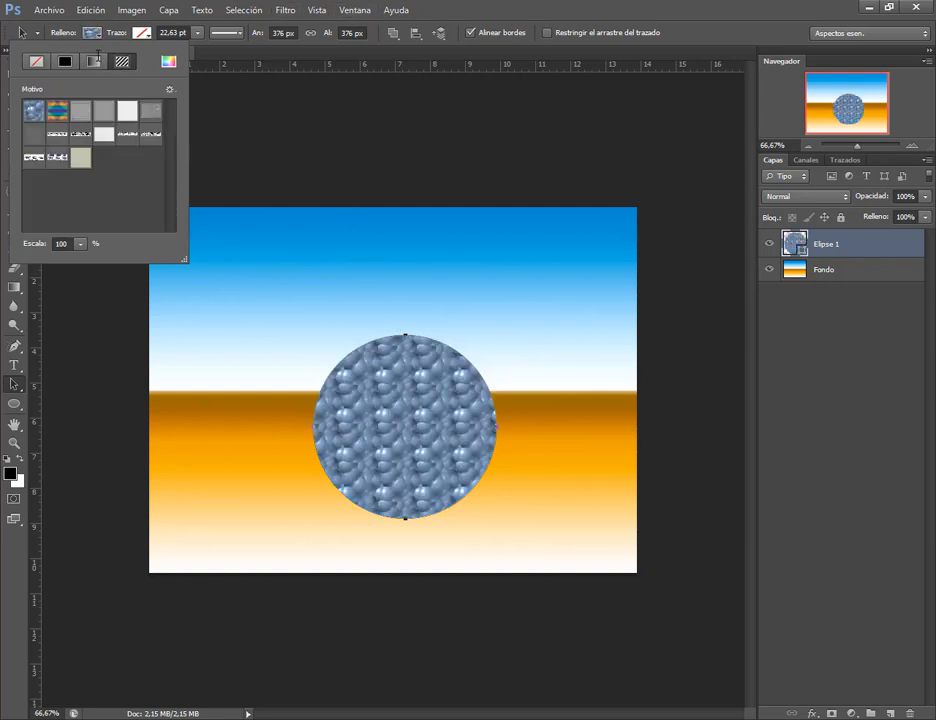
{"action": "left_click", "coordinate": [93, 61]}
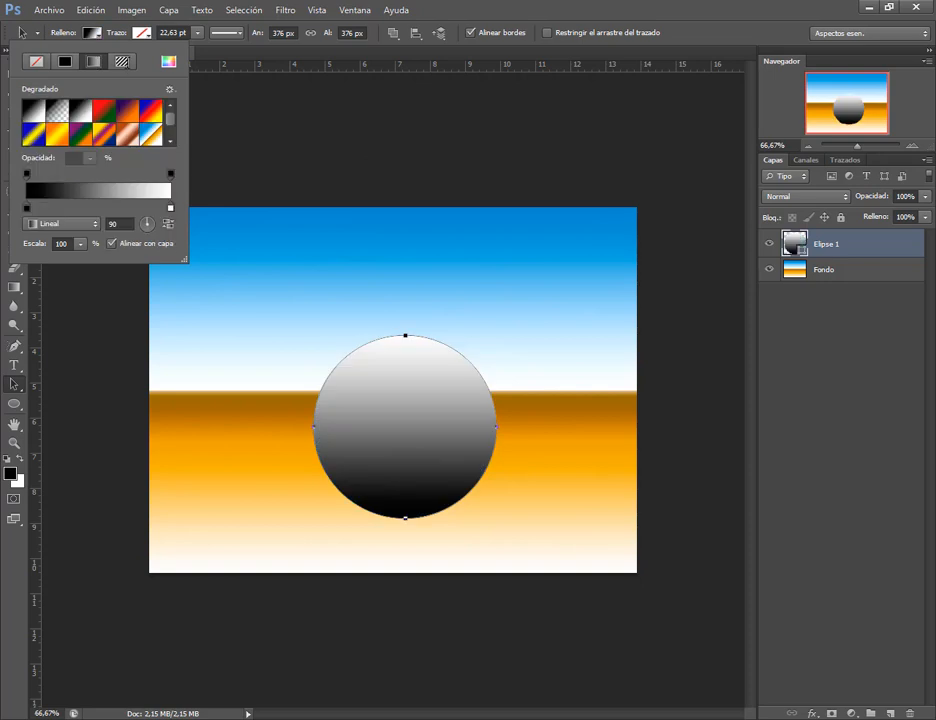
{"action": "left_click", "coordinate": [121, 61]}
{"action": "left_click", "coordinate": [57, 112]}
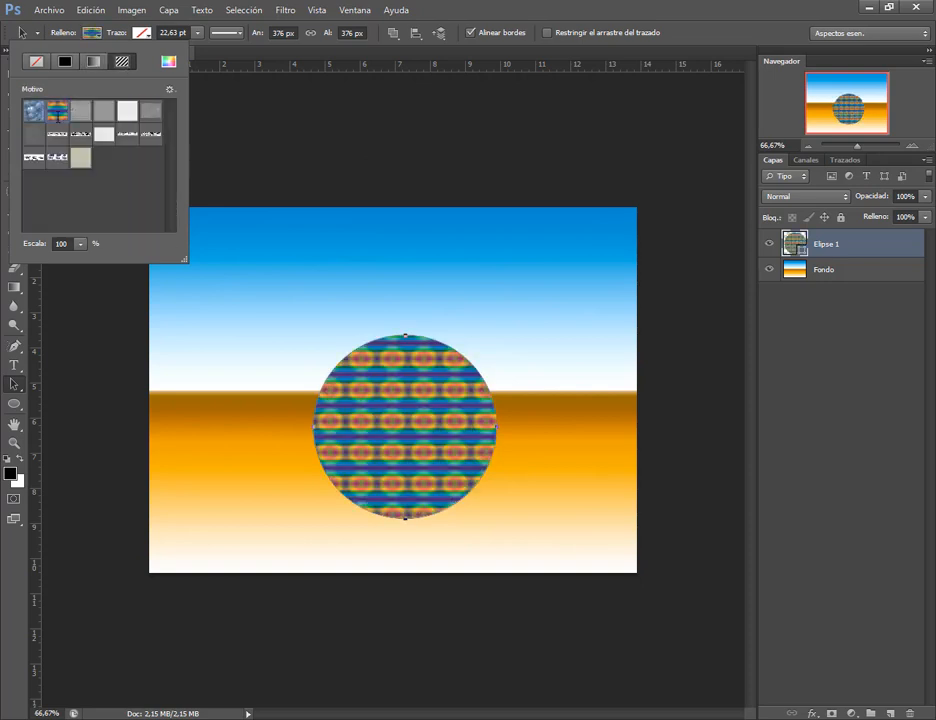
{"action": "left_click", "coordinate": [82, 158]}
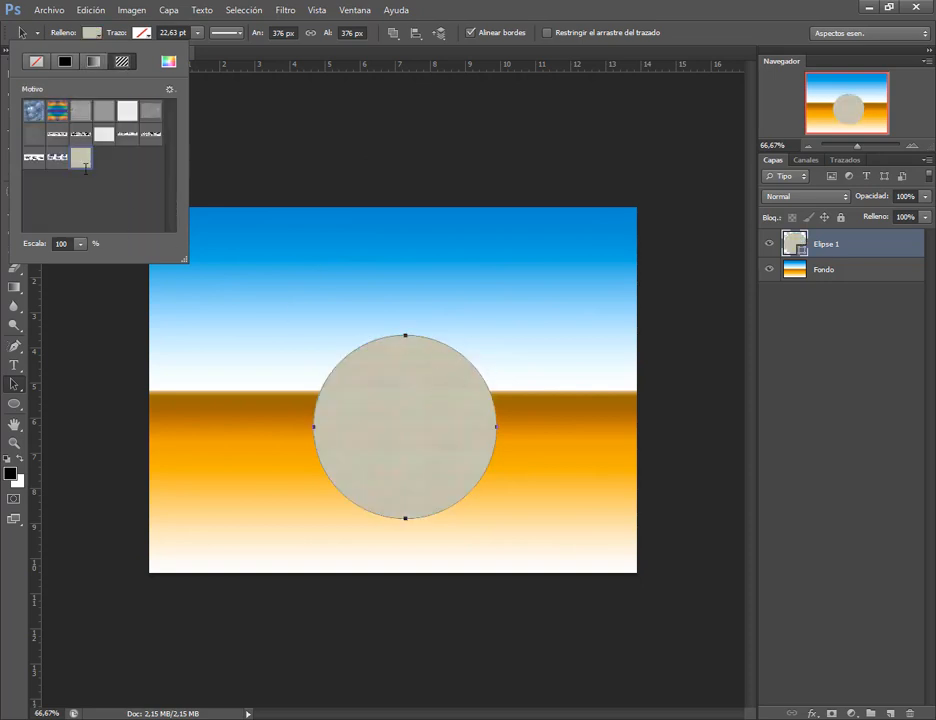
{"action": "left_click", "coordinate": [79, 112]}
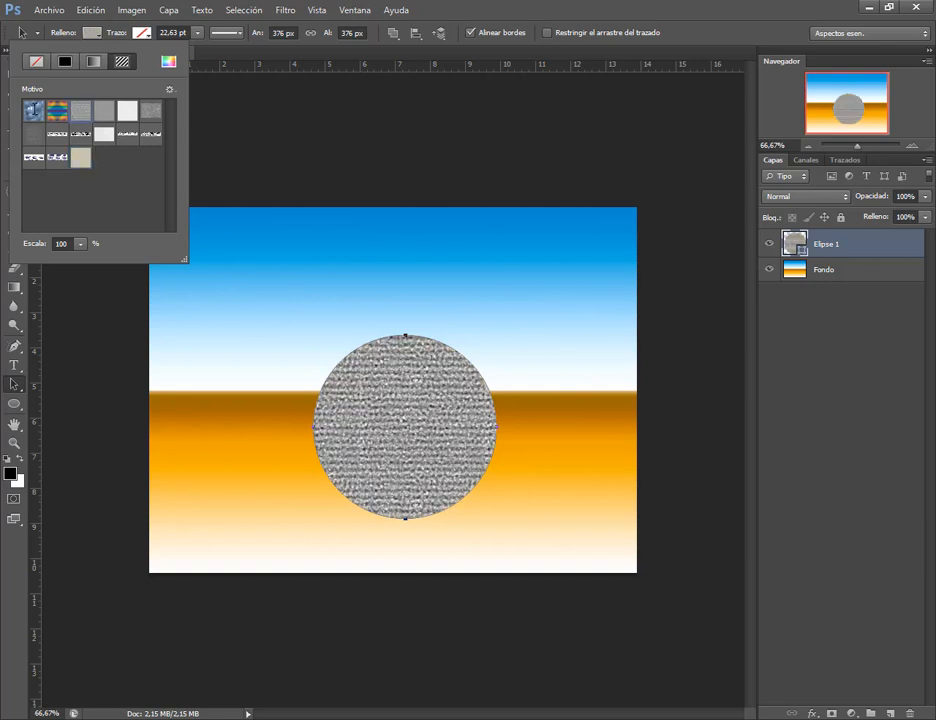
{"action": "left_click", "coordinate": [35, 112]}
{"action": "left_click", "coordinate": [93, 61]}
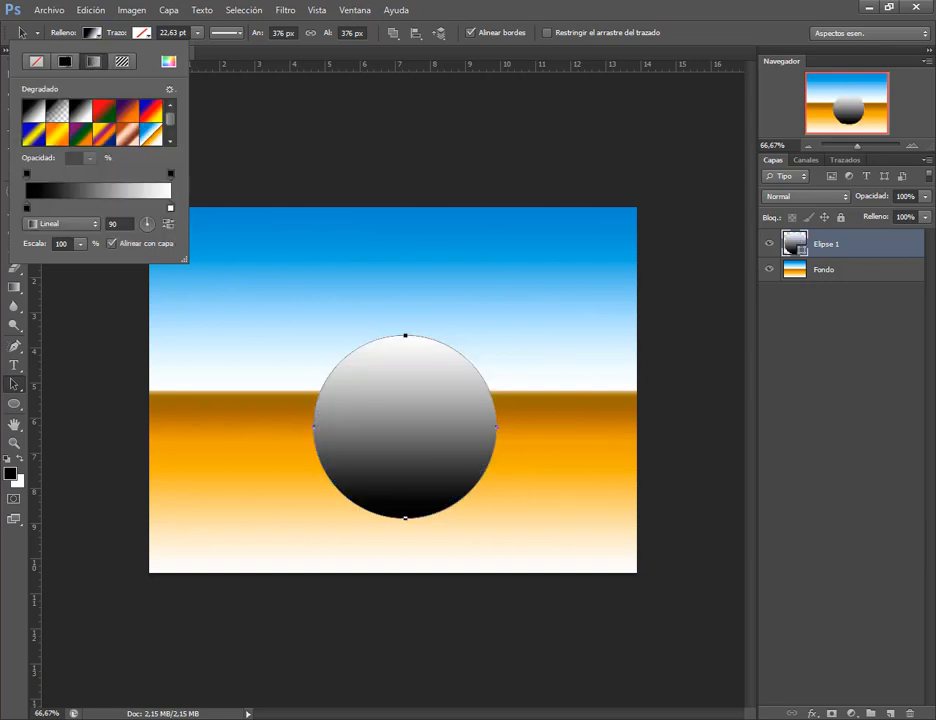
Change the circle's fill to a solid colour and pick the custom magenta #e930f5.
{"action": "left_click", "coordinate": [65, 61]}
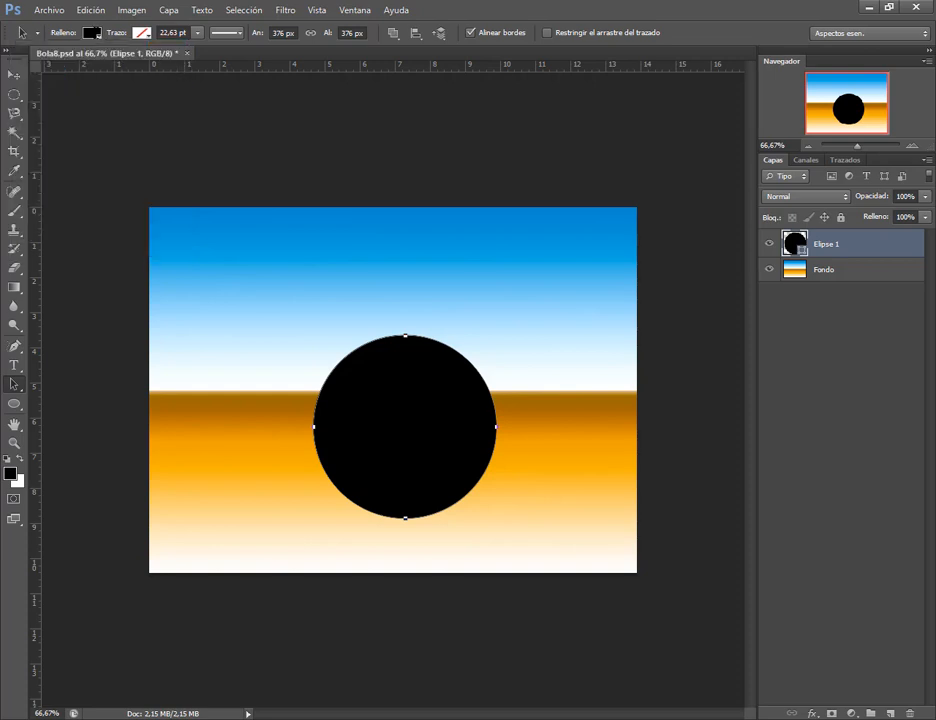
{"action": "left_click", "coordinate": [92, 32]}
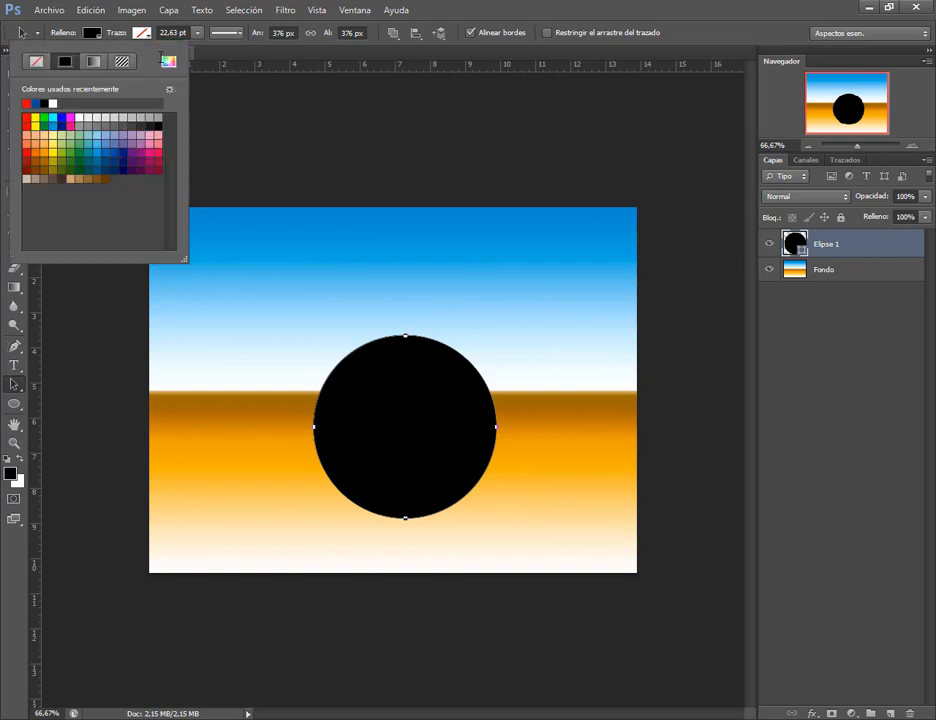
{"action": "left_click", "coordinate": [168, 61]}
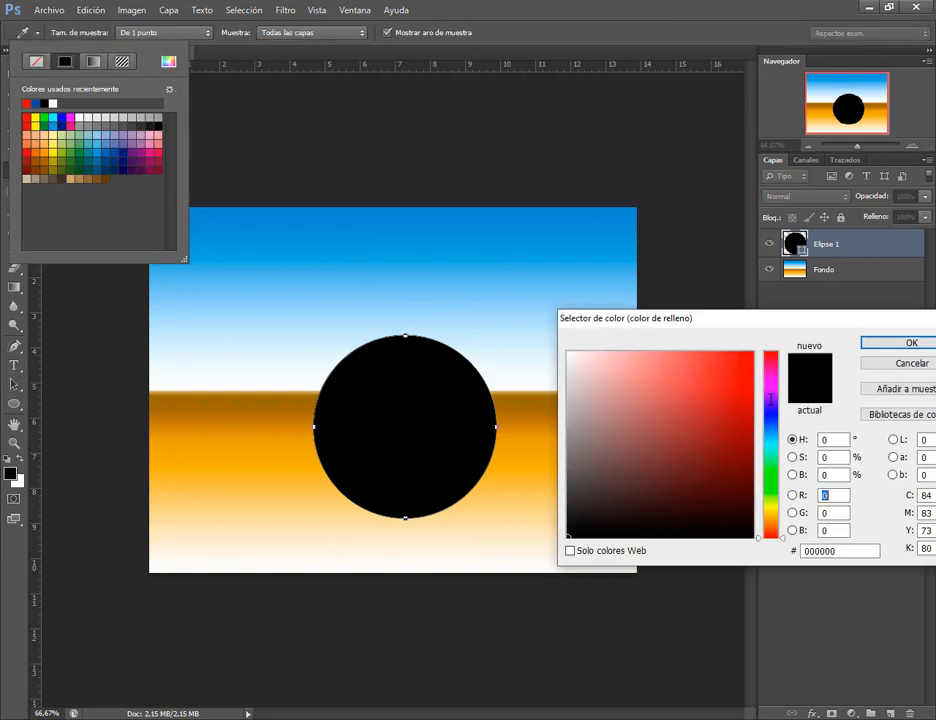
{"action": "left_click_drag", "start_coordinate": [723, 320], "coordinate": [705, 287]}
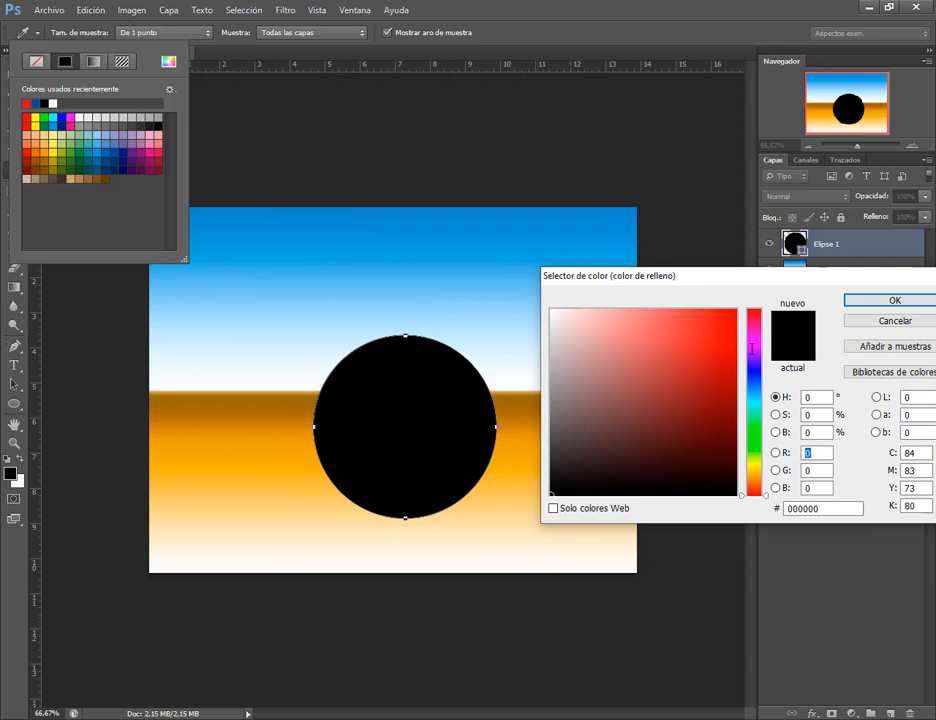
{"action": "left_click", "coordinate": [753, 342]}
{"action": "mouse_move", "coordinate": [723, 339]}
{"action": "left_mouse_down"}
{"action": "mouse_move", "coordinate": [696, 332]}
{"action": "mouse_move", "coordinate": [708, 389]}
{"action": "mouse_move", "coordinate": [700, 317]}
{"action": "left_mouse_up"}
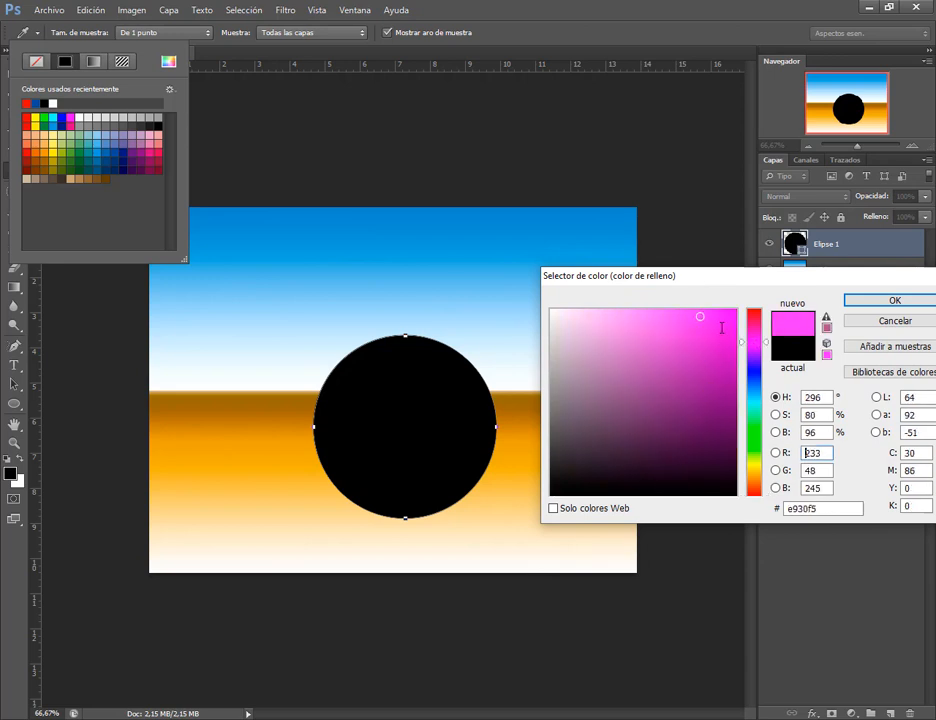
{"action": "left_click", "coordinate": [890, 301]}
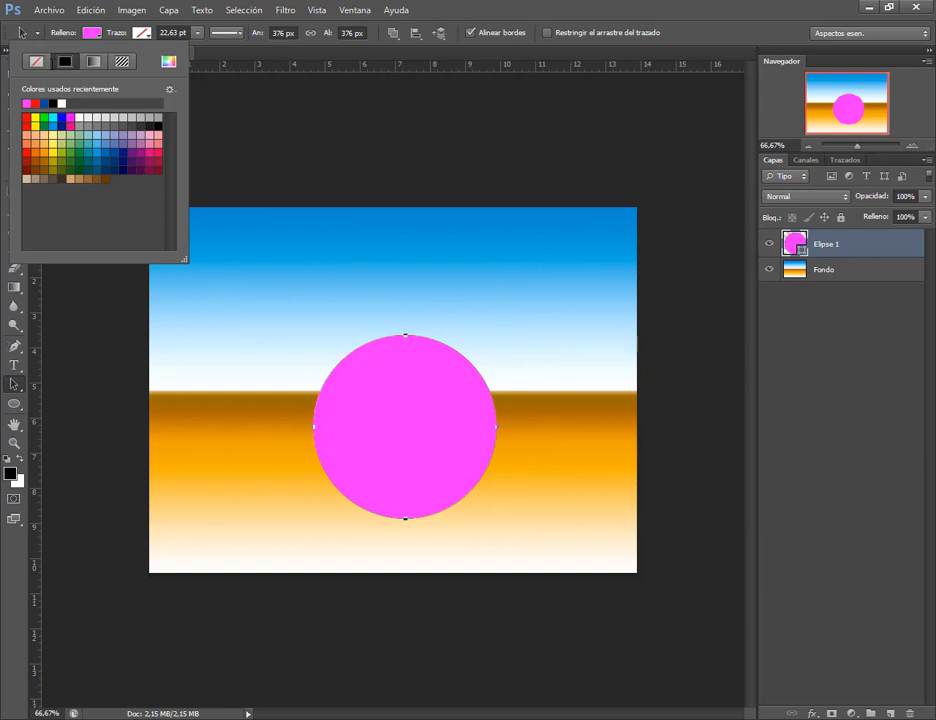
Set the circle's fill back to black and delete the circle's layer.
{"action": "left_click", "coordinate": [54, 103]}
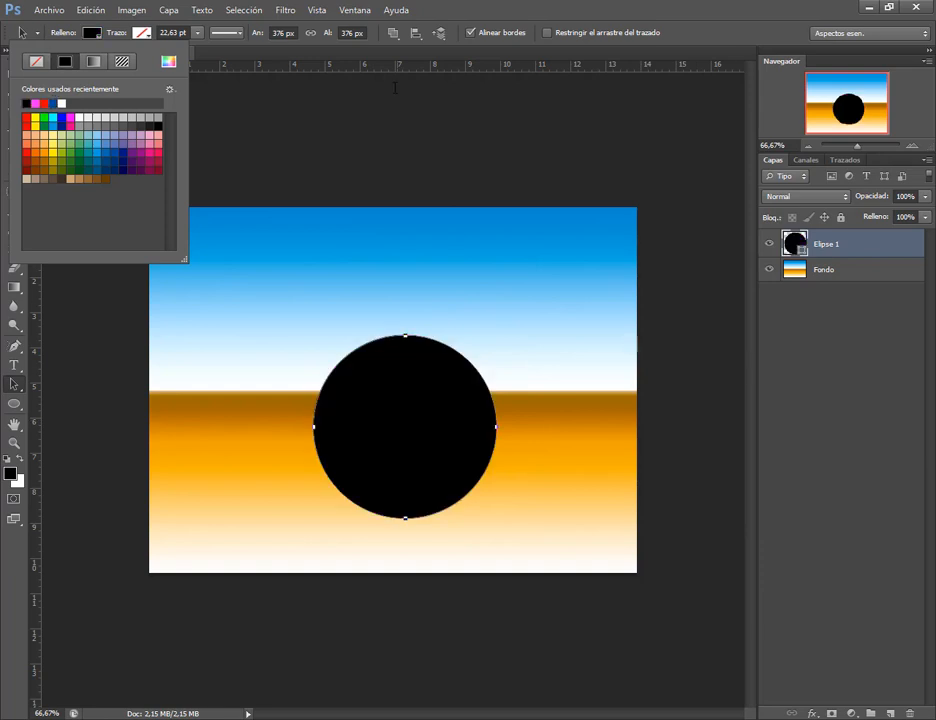
{"action": "left_click", "coordinate": [384, 91]}
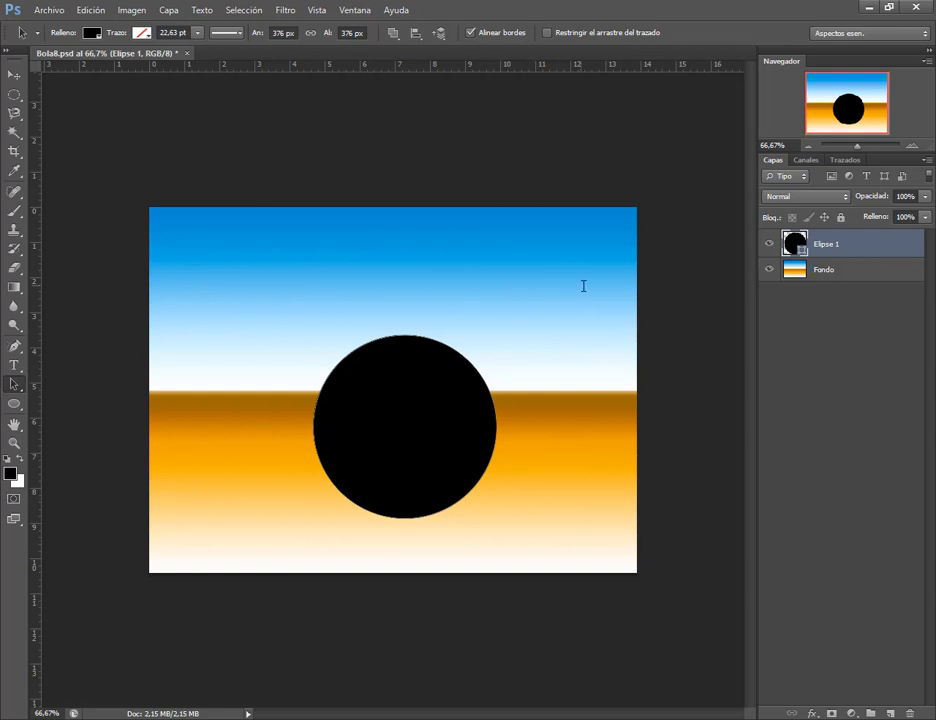
{"action": "left_click_drag", "start_coordinate": [860, 244], "coordinate": [909, 713]}
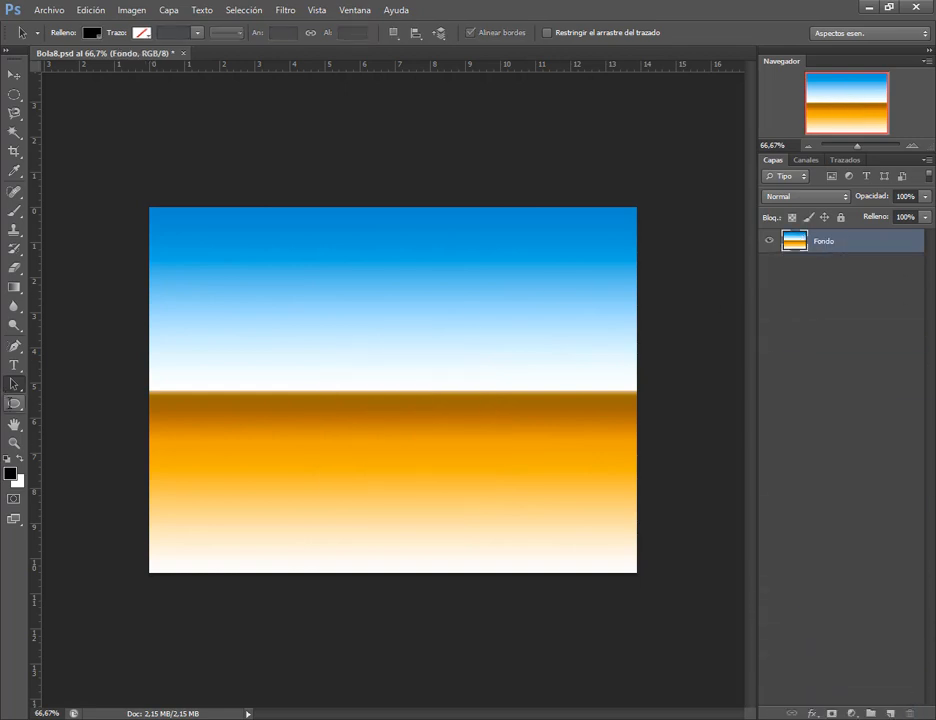
Draw a new black circle shape about 371 px in diameter and move it to about the middle of the canvas, across the horizon.
{"action": "key", "text": "u"}
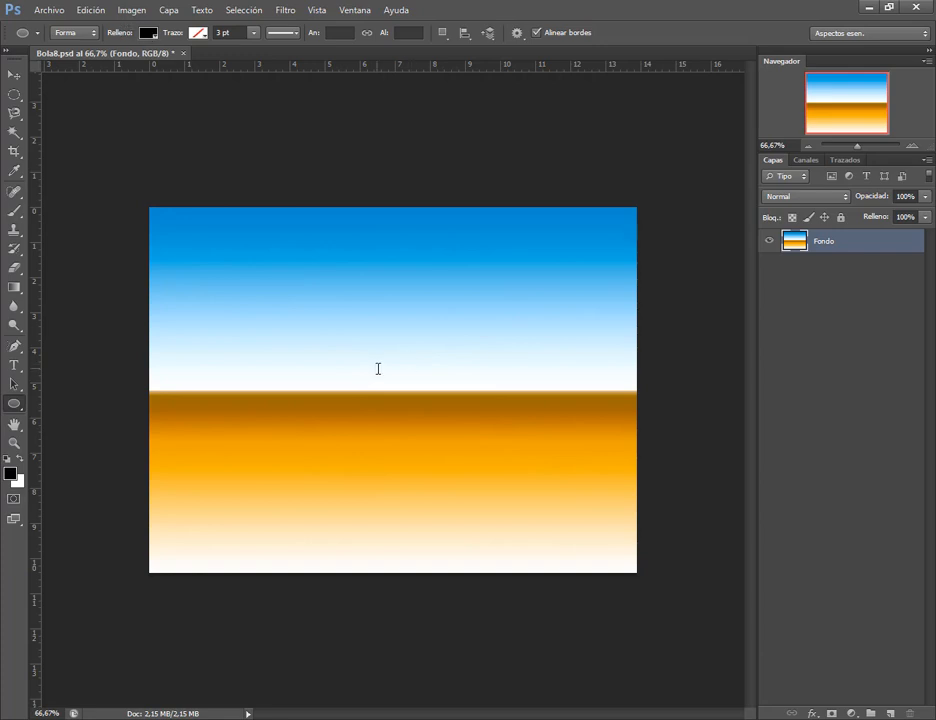
{"action": "left_click_drag", "start_coordinate": [361, 374], "coordinate": [541, 554]}
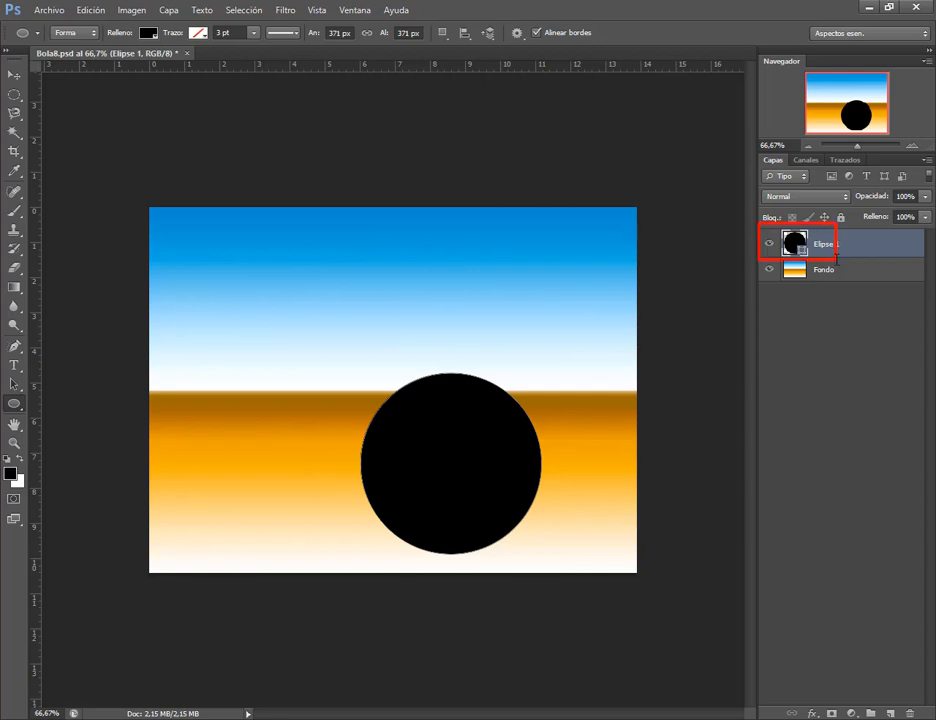
{"action": "left_click", "coordinate": [14, 74]}
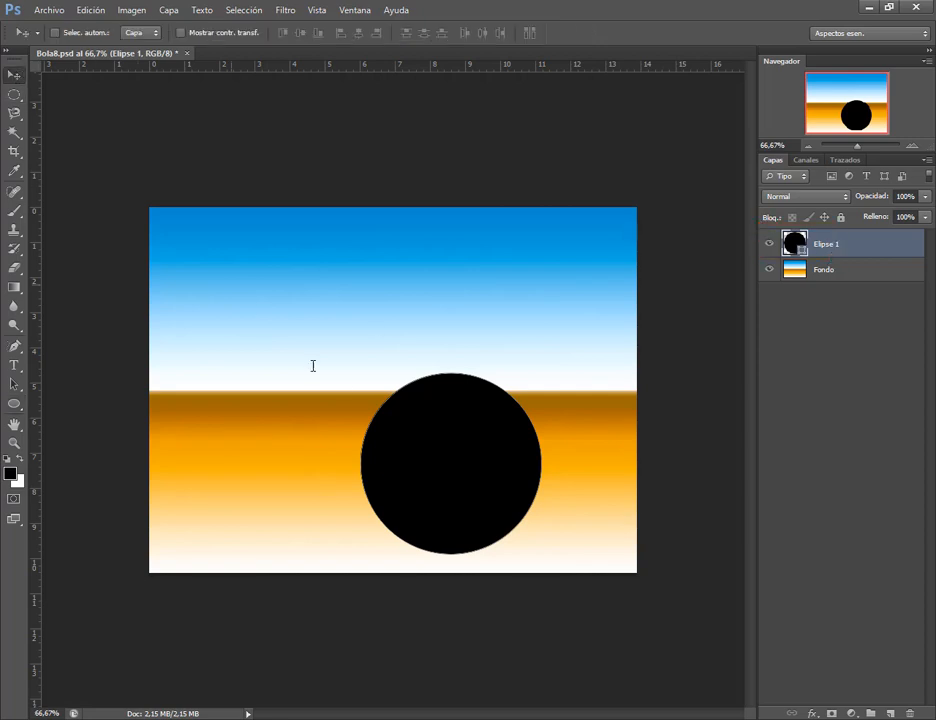
{"action": "left_click_drag", "start_coordinate": [454, 419], "coordinate": [390, 372]}
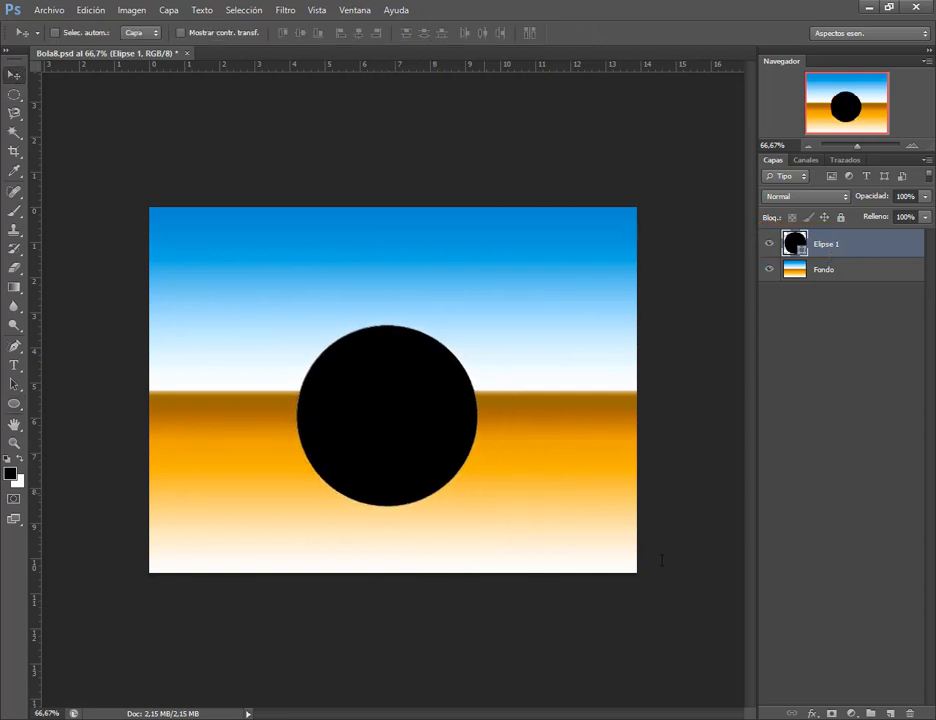
{"action": "left_click", "coordinate": [14, 383]}
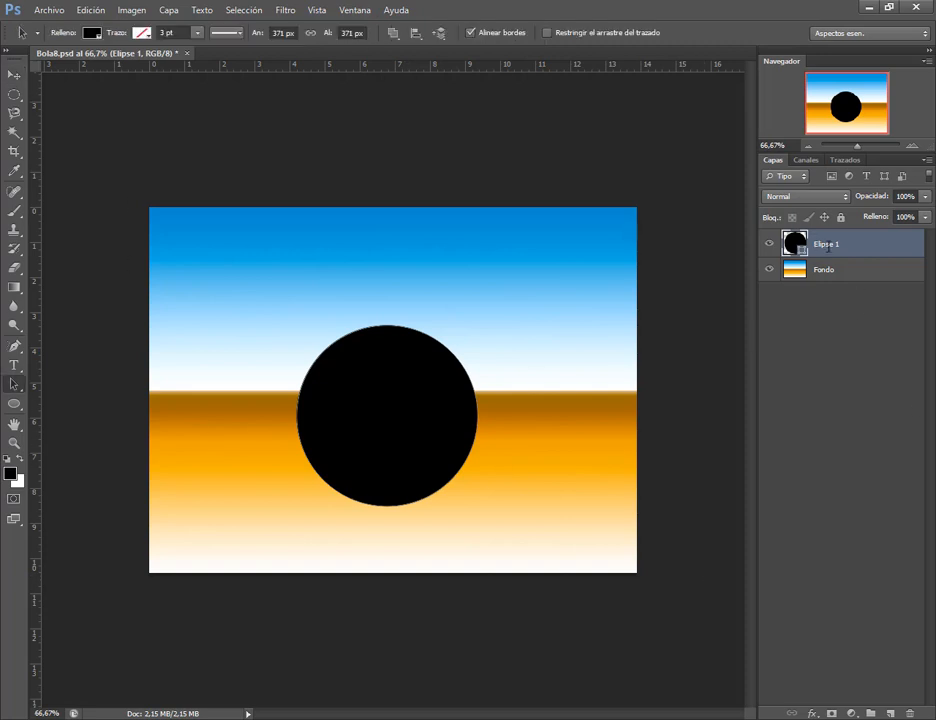
Rename the circle's layer as CirculoNegro.
{"action": "double_click", "coordinate": [826, 245]}
{"action": "type", "text": "CirculoNegro"}
{"action": "key", "text": "Return"}
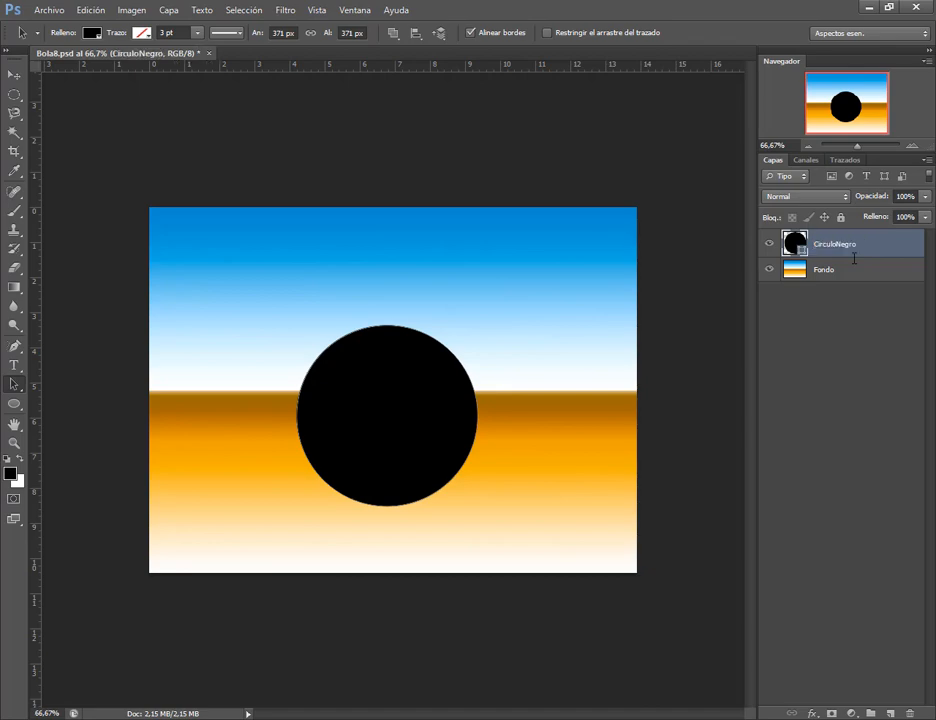
Check the shadow in the reference Bola de billar.pdf and draw a flat black ellipse, nearly as wide as the ball, at its lower right.
{"action": "left_click", "coordinate": [197, 719]}
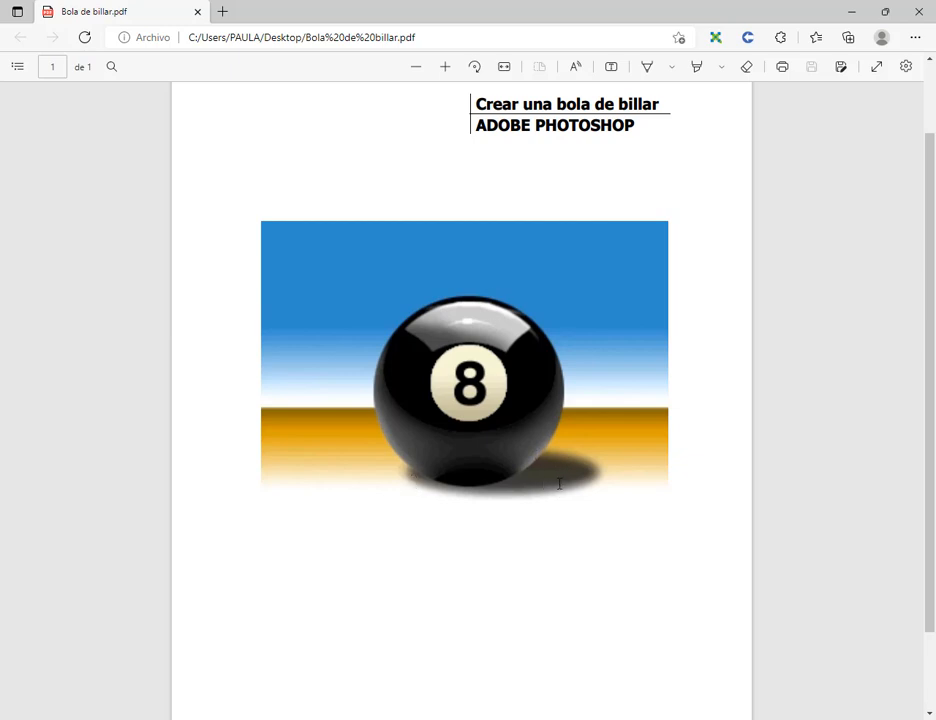
{"action": "left_click", "coordinate": [851, 11]}
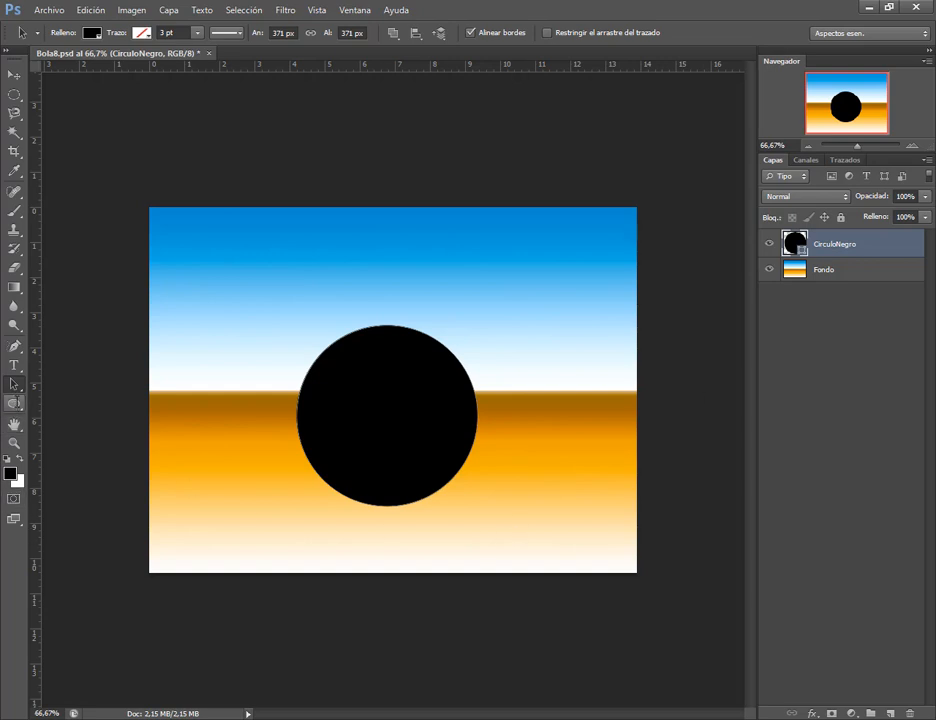
{"action": "left_click", "coordinate": [14, 403]}
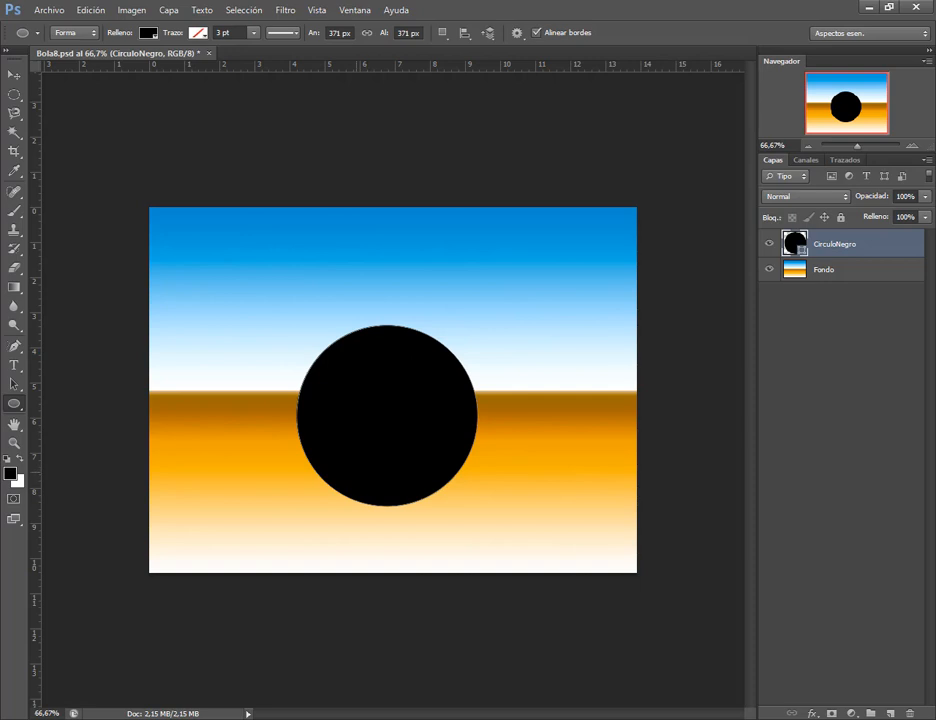
{"action": "left_click_drag", "start_coordinate": [357, 472], "coordinate": [498, 497]}
{"action": "left_click", "coordinate": [14, 75]}
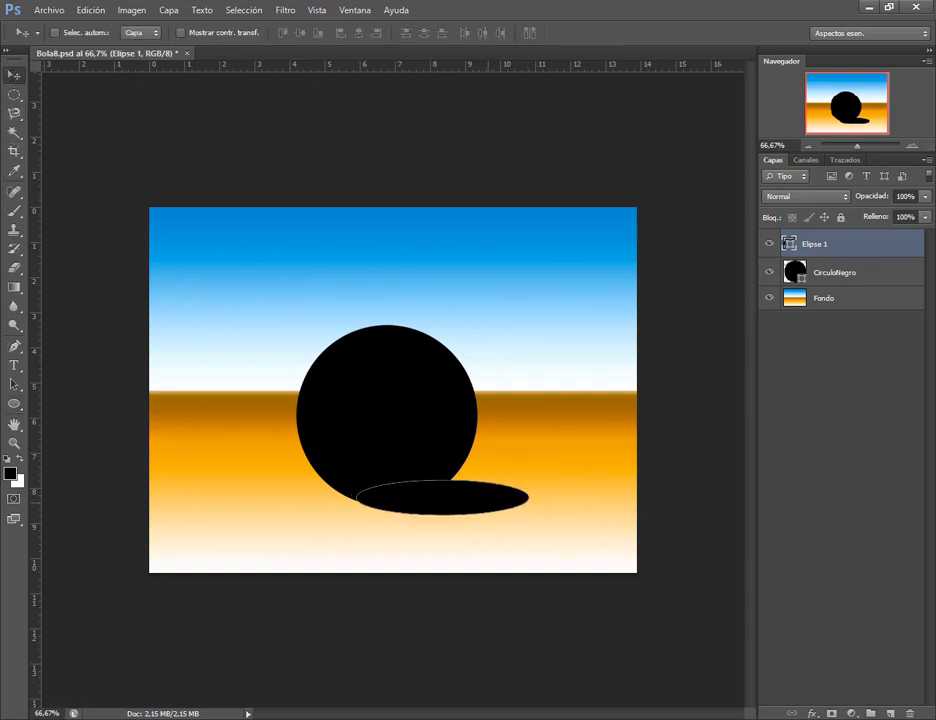
Rename the flat ellipse's layer as Sombra.
{"action": "left_click", "coordinate": [911, 421]}
{"action": "left_click", "coordinate": [838, 248]}
{"action": "double_click", "coordinate": [816, 243]}
{"action": "type", "text": "Sombra"}
{"action": "key", "text": "Return"}
Lower the opacity of the Sombra layer to 52%.
{"action": "left_click", "coordinate": [848, 376]}
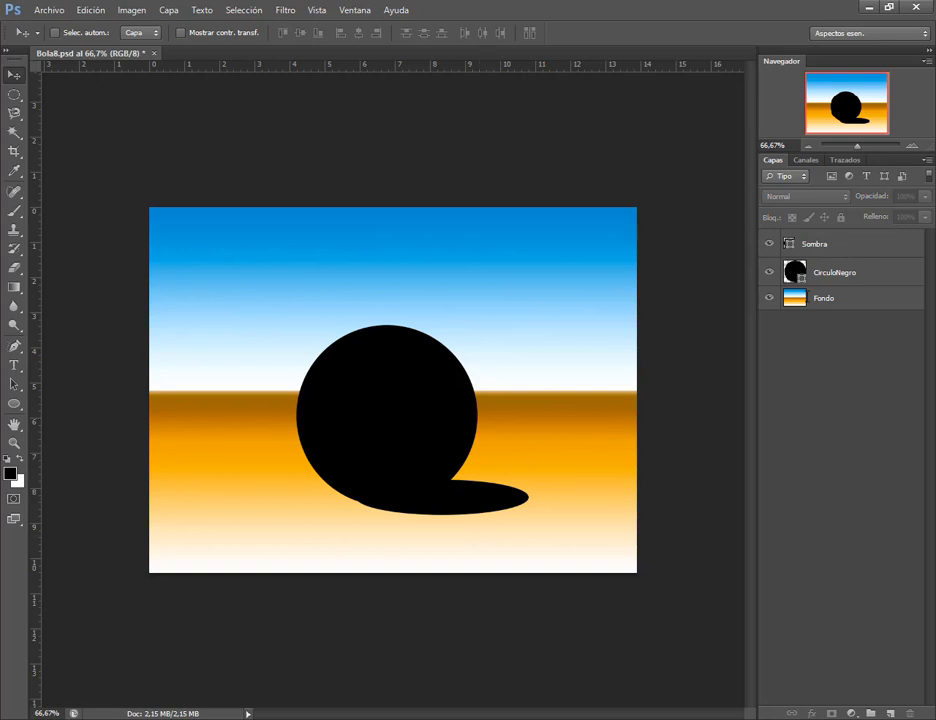
{"action": "left_click", "coordinate": [826, 244]}
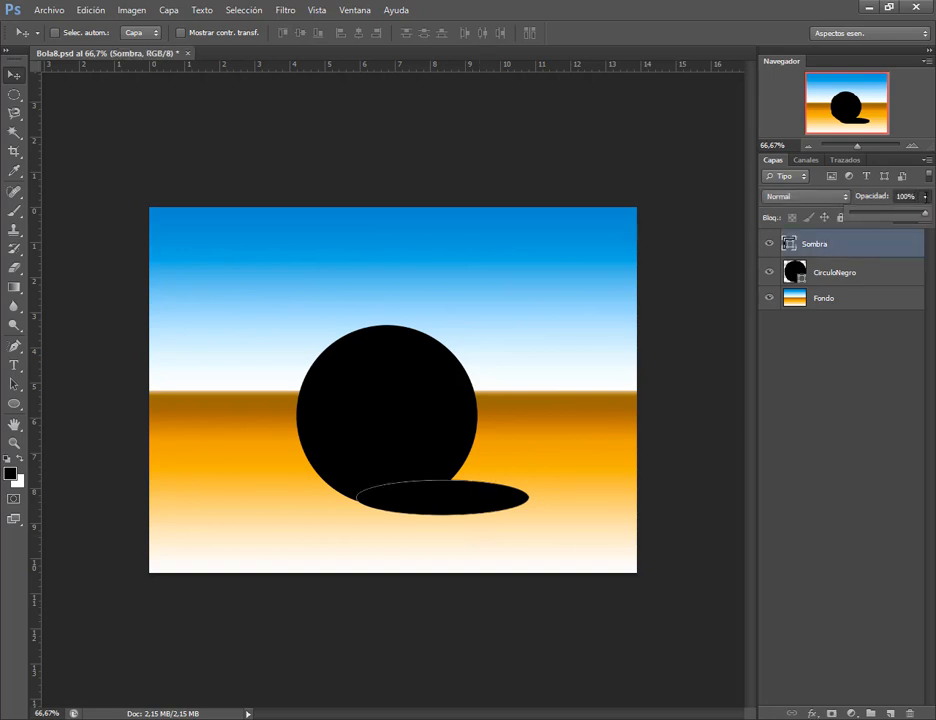
{"action": "left_click_drag", "start_coordinate": [923, 215], "coordinate": [890, 216]}
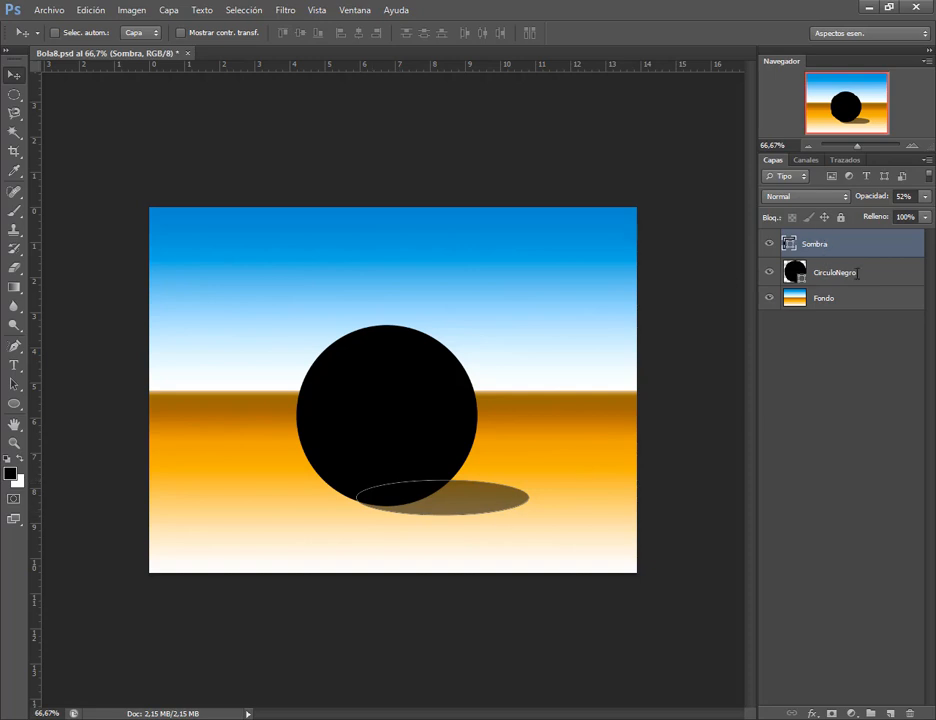
Compare the ball and background layers with the reference in Bola de billar.pdf, and reselect the Sombra layer.
{"action": "left_click", "coordinate": [857, 272]}
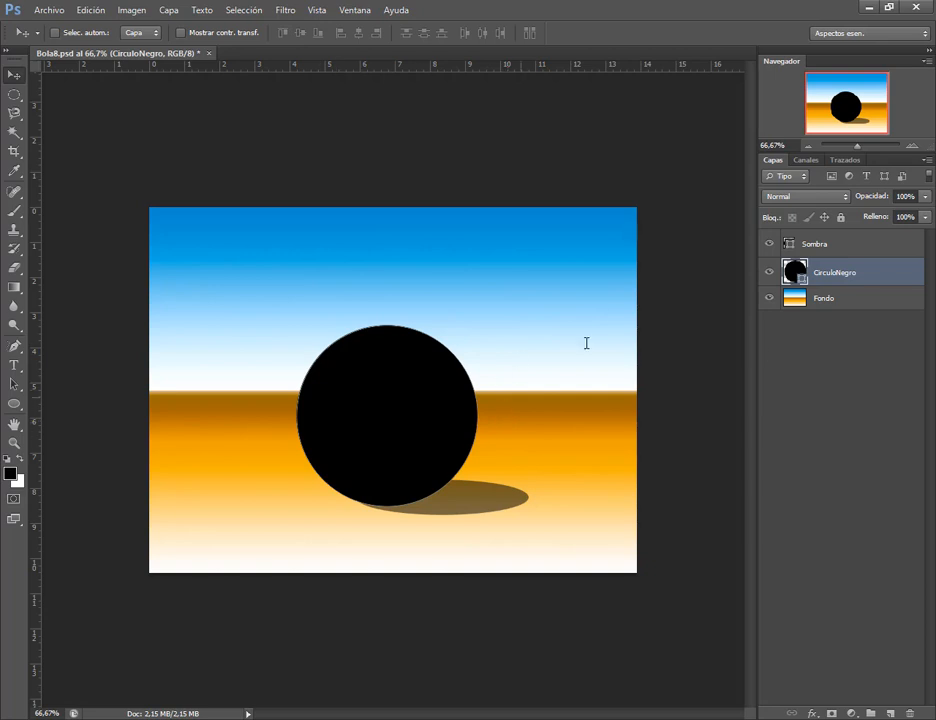
{"action": "left_click", "coordinate": [850, 298]}
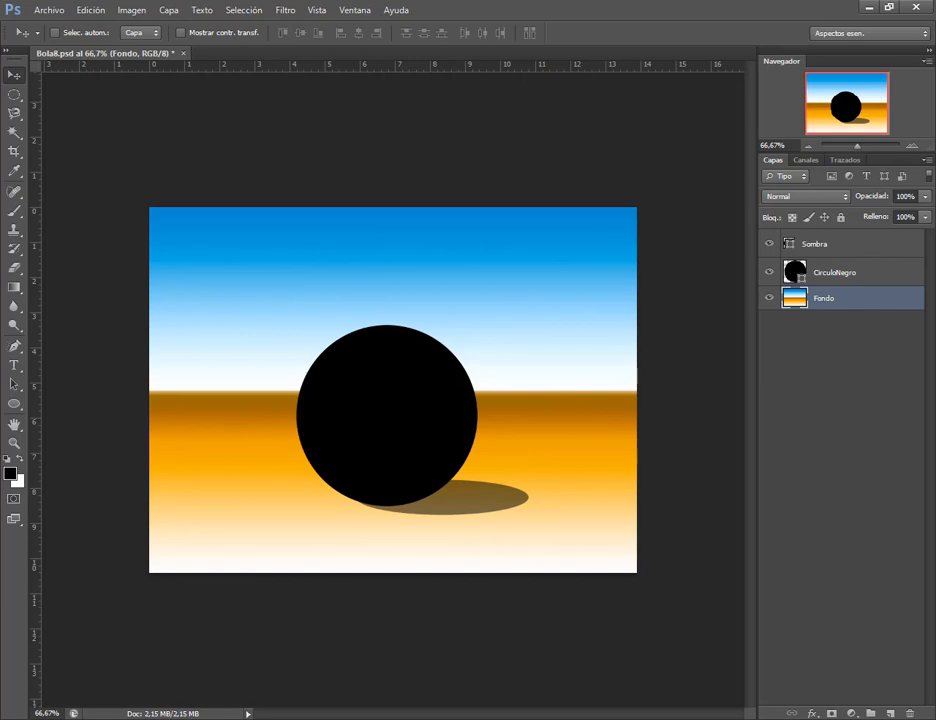
{"action": "left_click", "coordinate": [598, 718]}
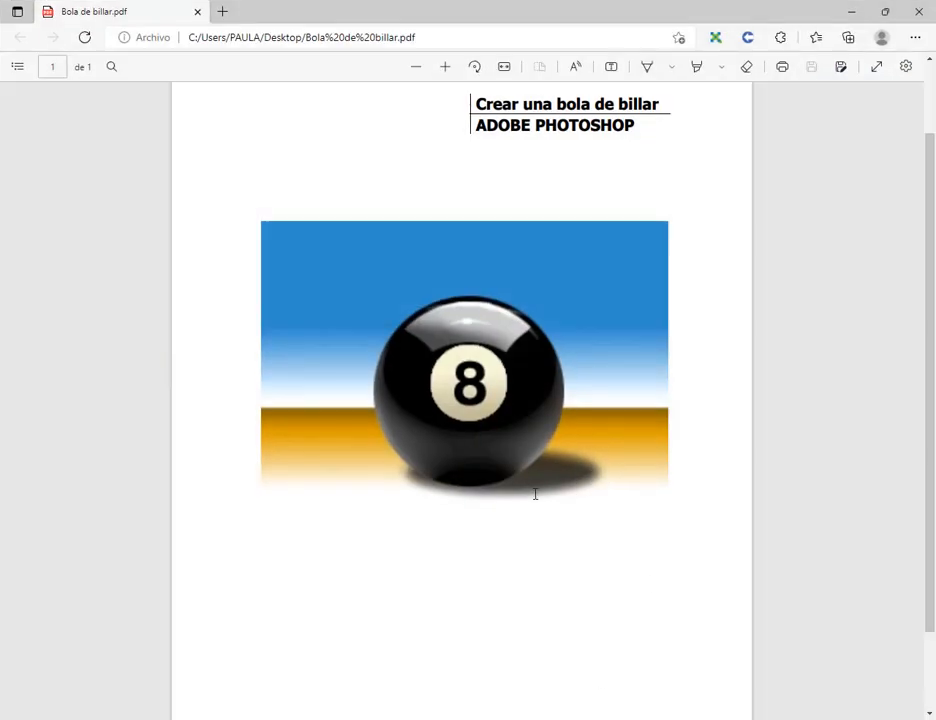
{"action": "left_click", "coordinate": [851, 11]}
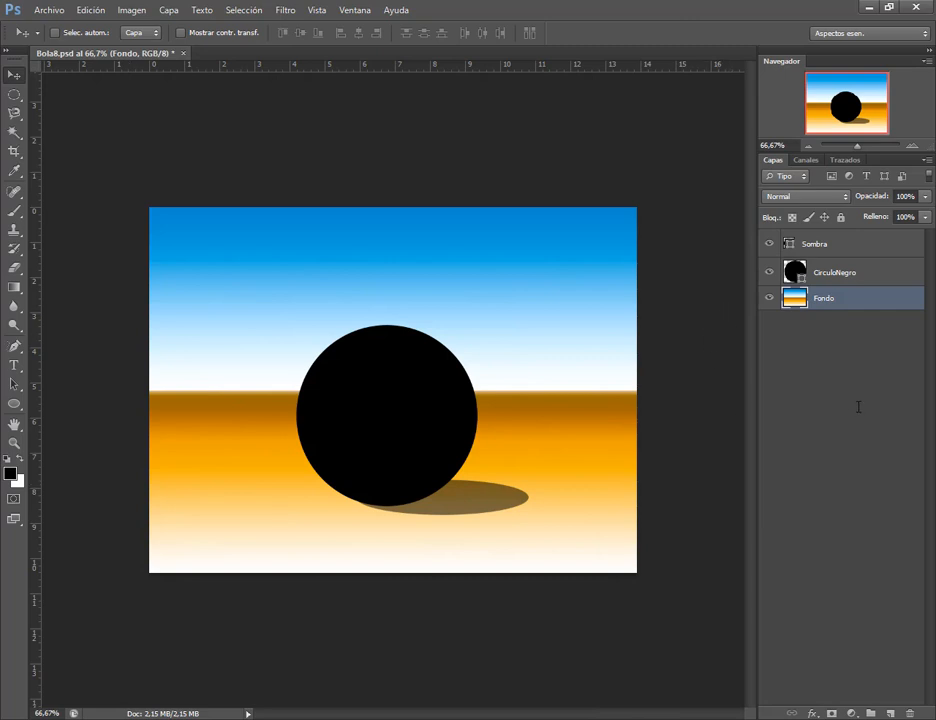
{"action": "left_click", "coordinate": [892, 244]}
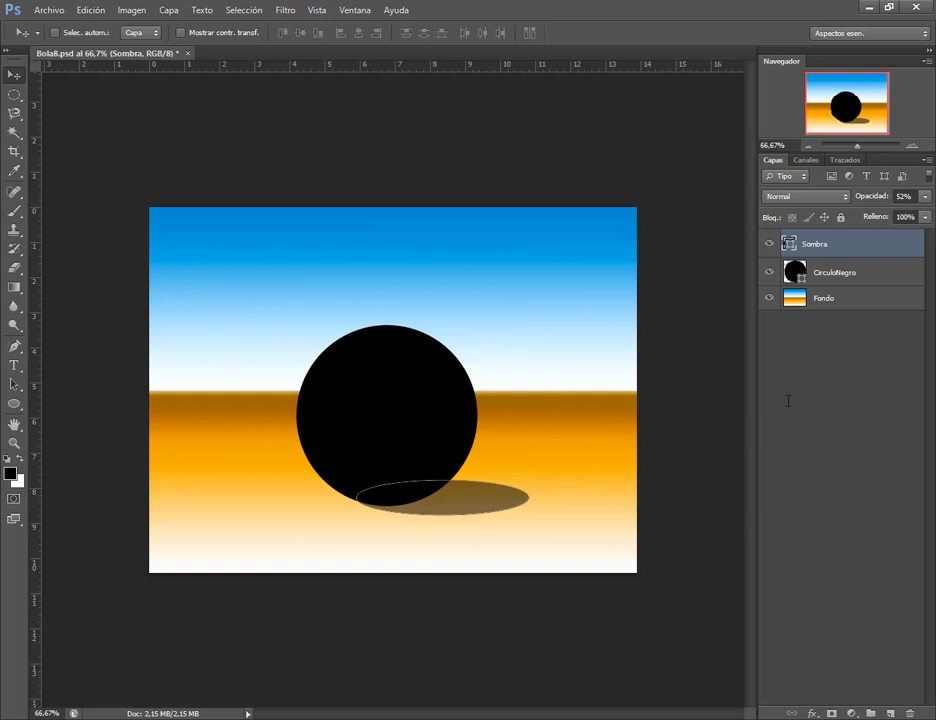
{"action": "left_click", "coordinate": [285, 10]}
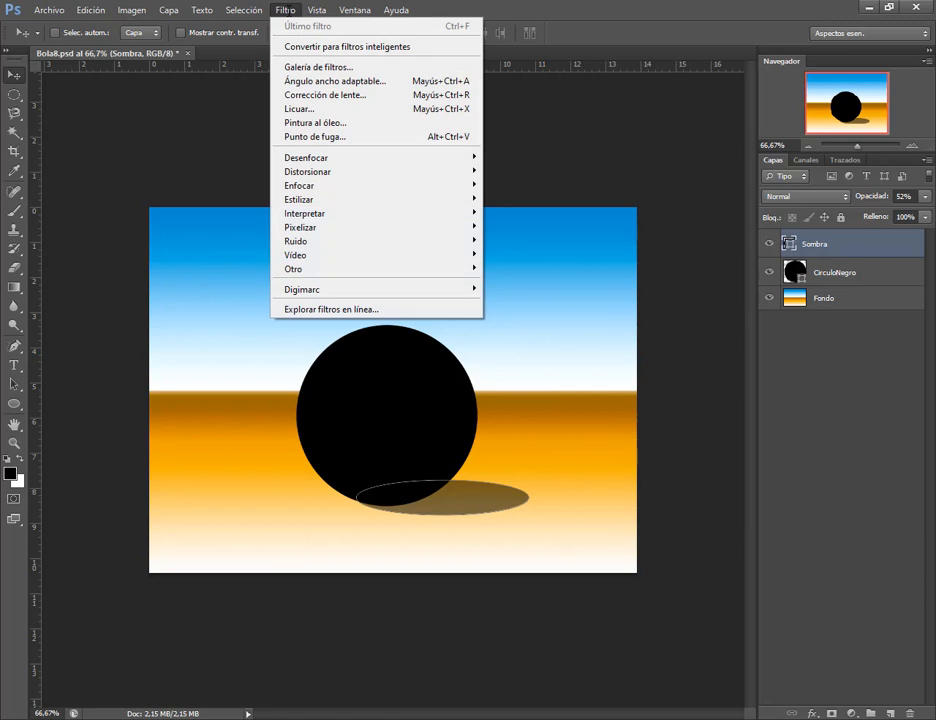
{"action": "mouse_move", "coordinate": [368, 160]}
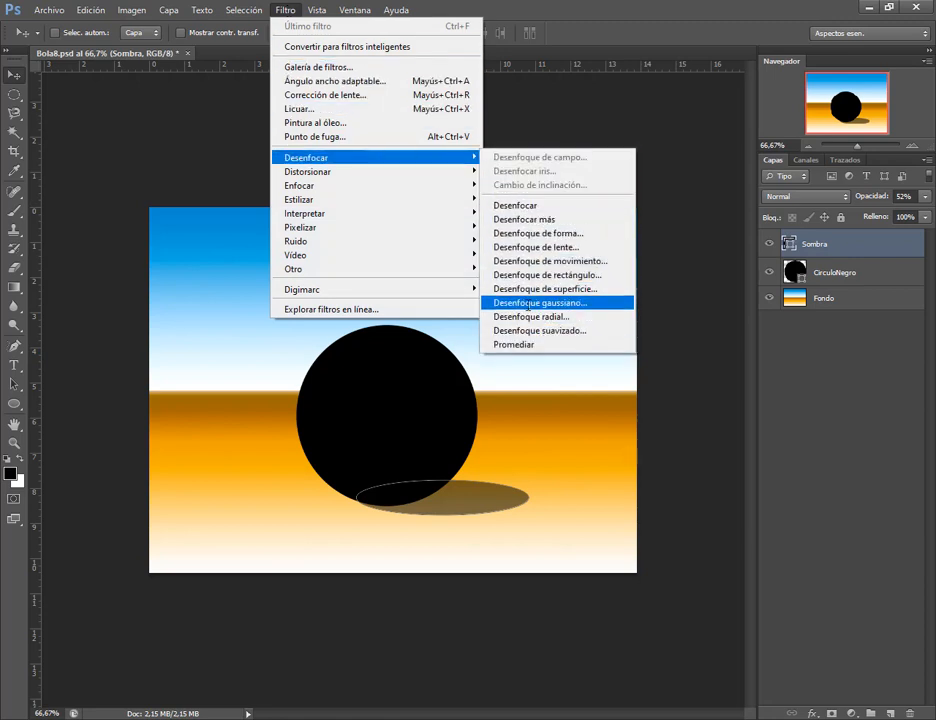
{"action": "left_click", "coordinate": [595, 305]}
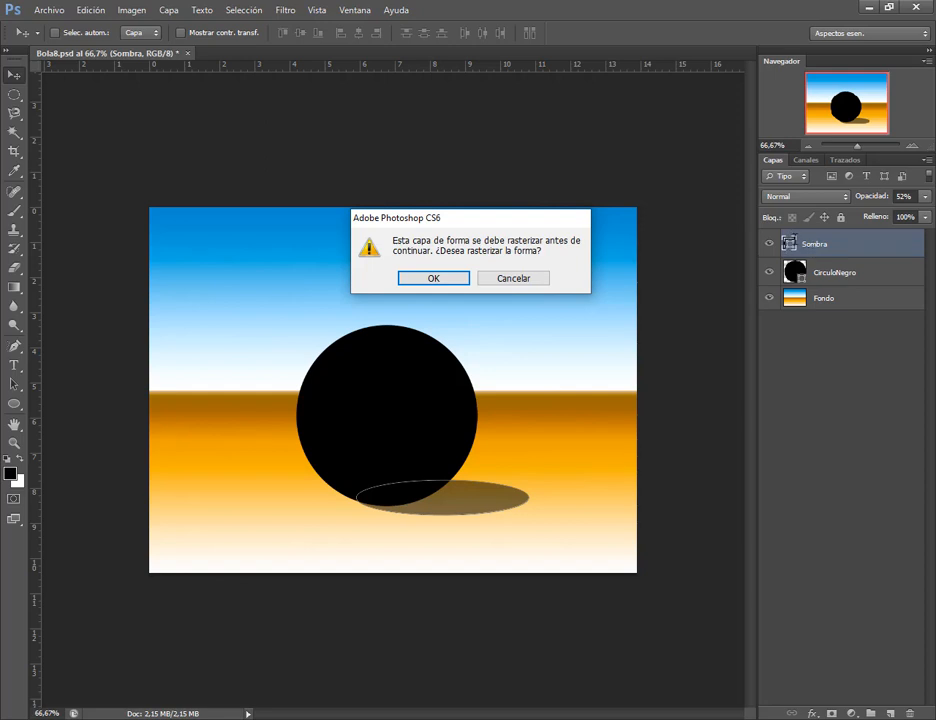
{"action": "left_click", "coordinate": [505, 279]}
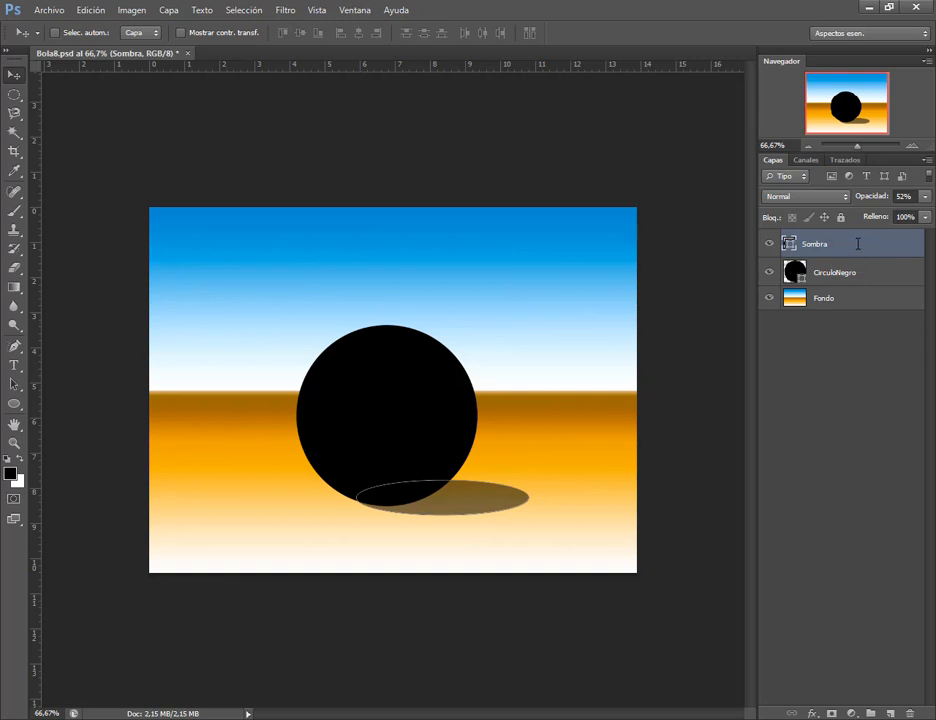
{"action": "left_click", "coordinate": [168, 10]}
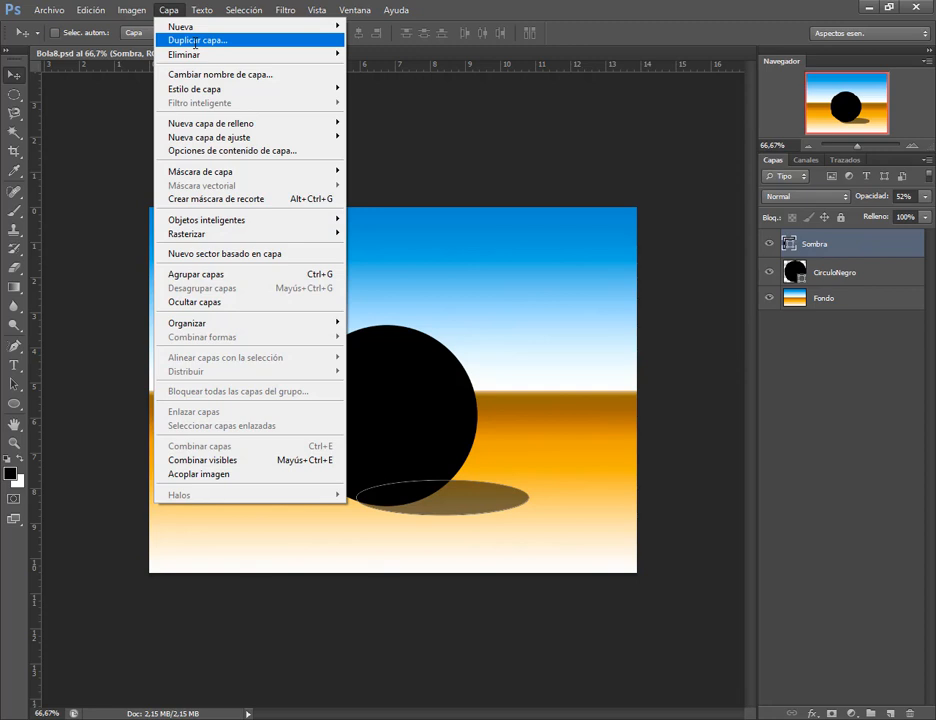
{"action": "left_click", "coordinate": [919, 452]}
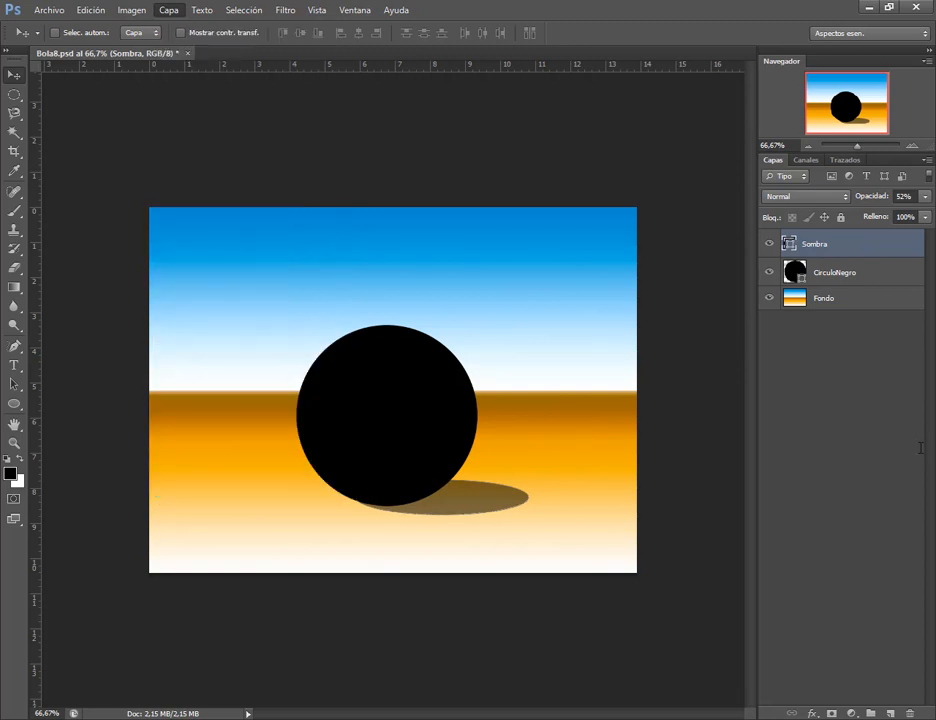
{"action": "left_click", "coordinate": [820, 245]}
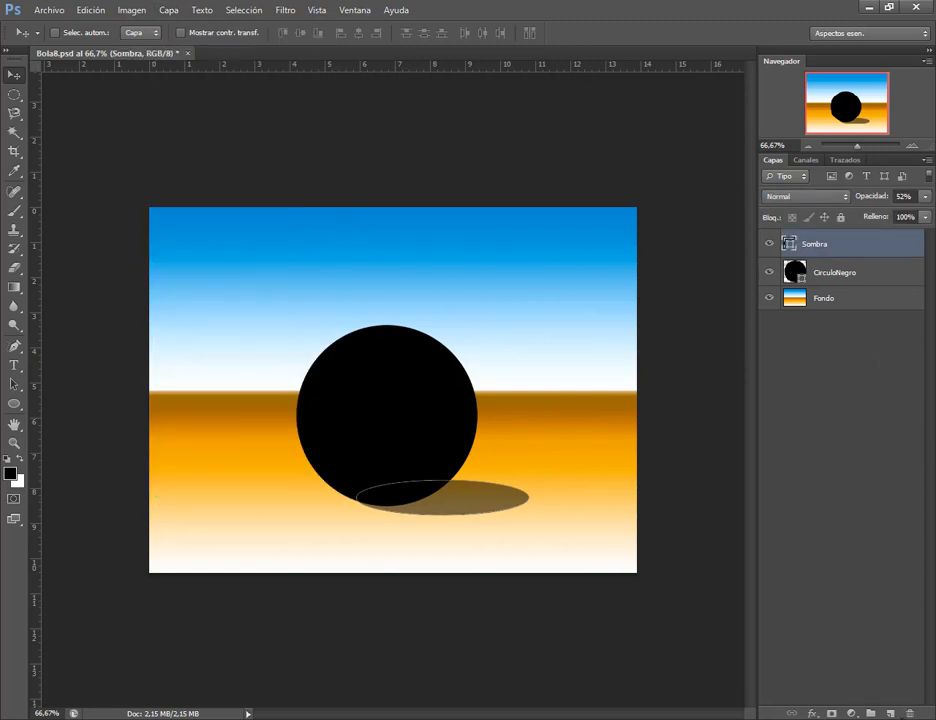
{"action": "key", "text": "super"}
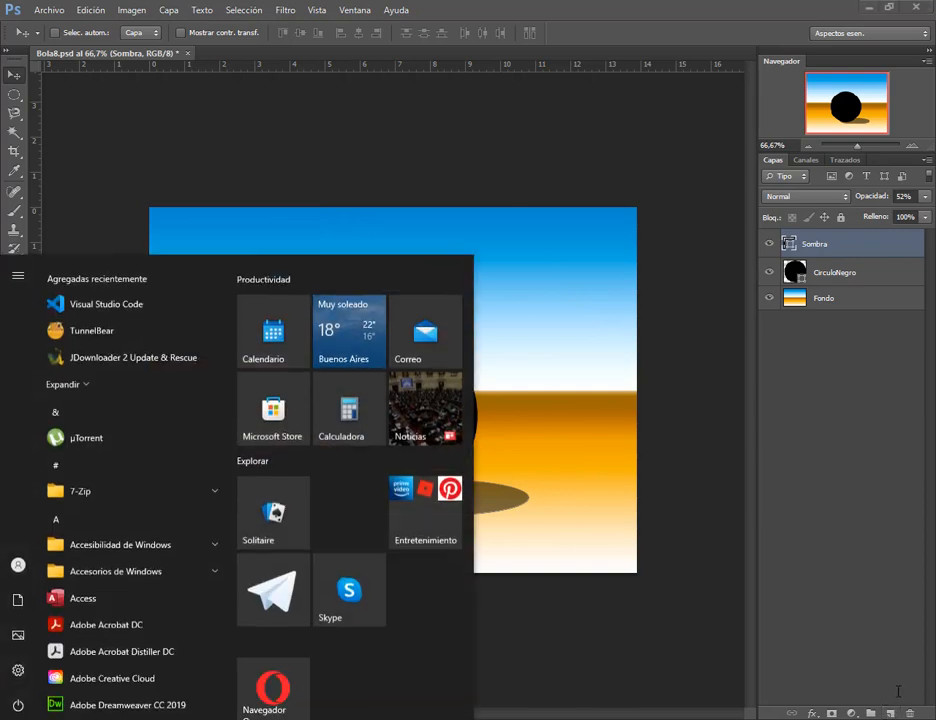
{"action": "type", "text": "<"}
{"action": "key", "text": "Escape"}
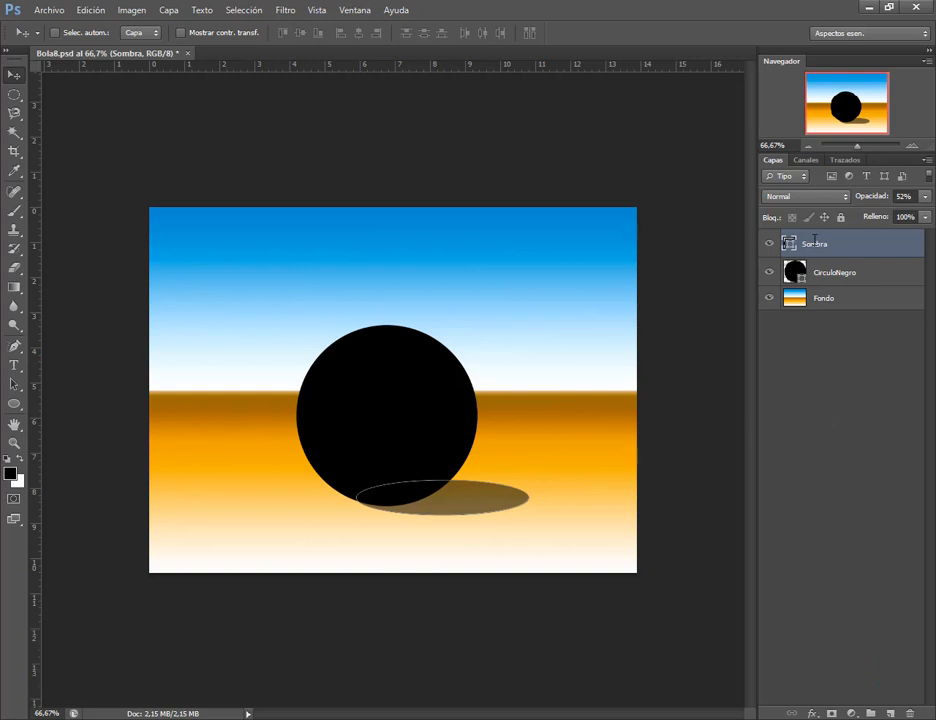
Duplicate the Sombra layer and delete the copy.
{"action": "left_click_drag", "start_coordinate": [815, 241], "coordinate": [889, 712]}
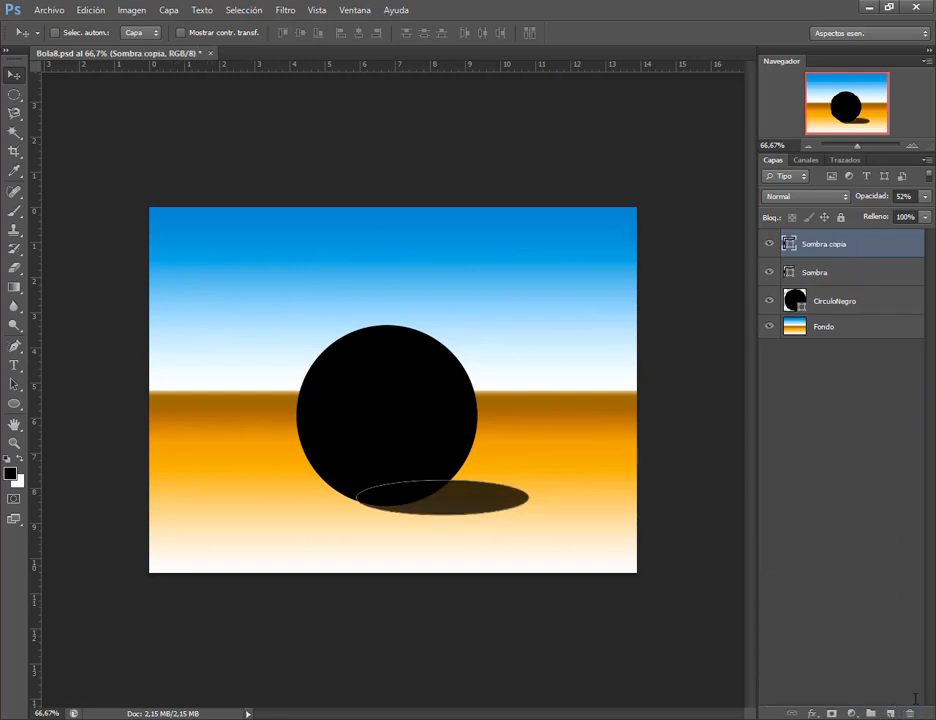
{"action": "left_click", "coordinate": [909, 712]}
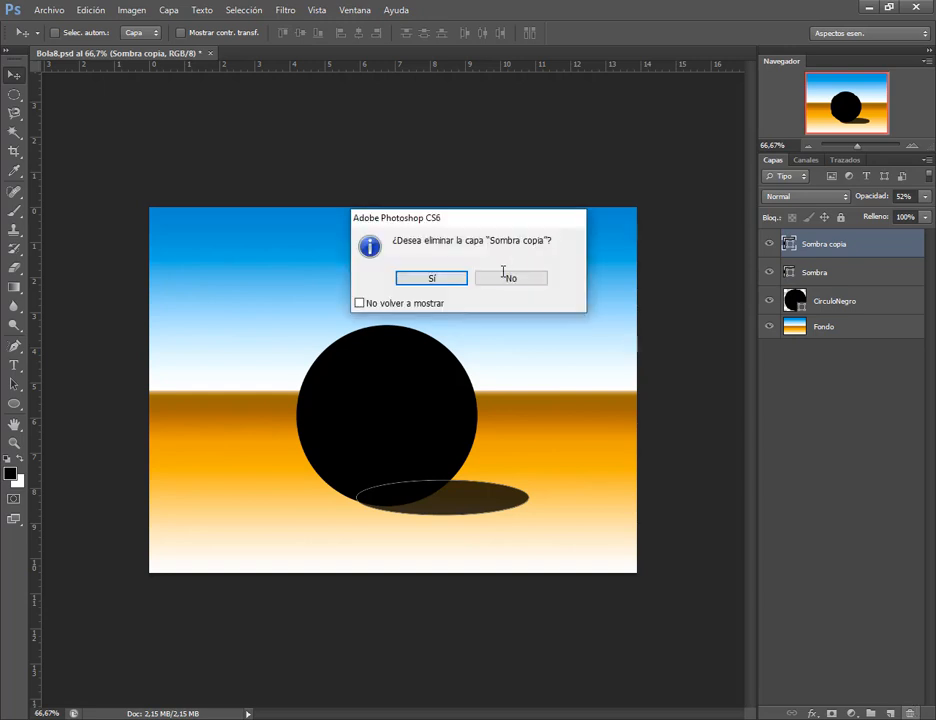
{"action": "key", "text": "Return"}
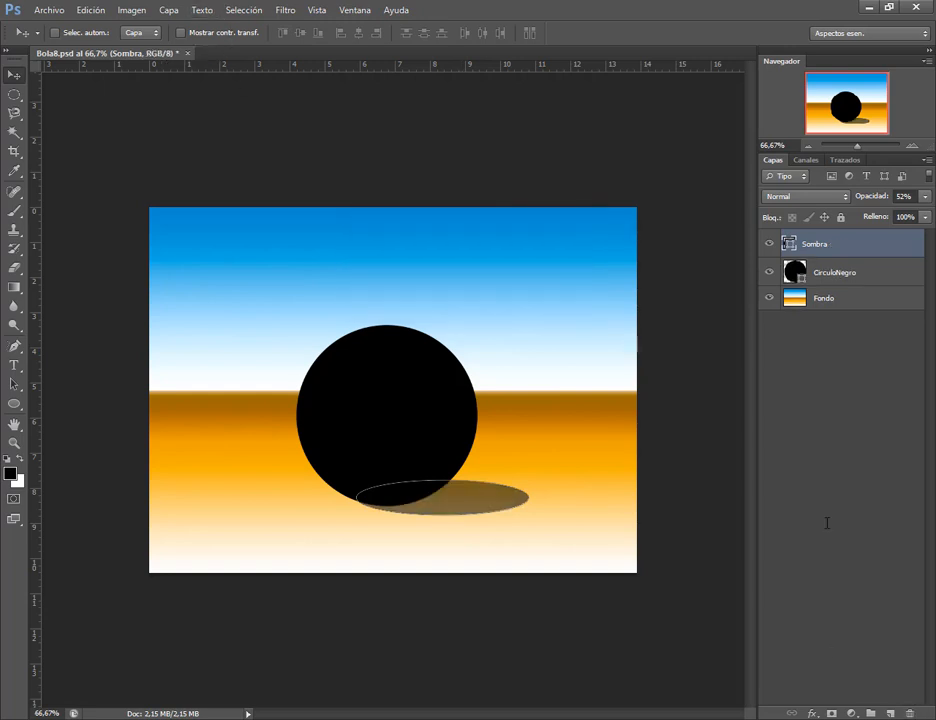
Duplicate the Sombra layer and keep the copy hidden as a backup below the Fondo layer.
{"action": "left_click", "coordinate": [169, 10]}
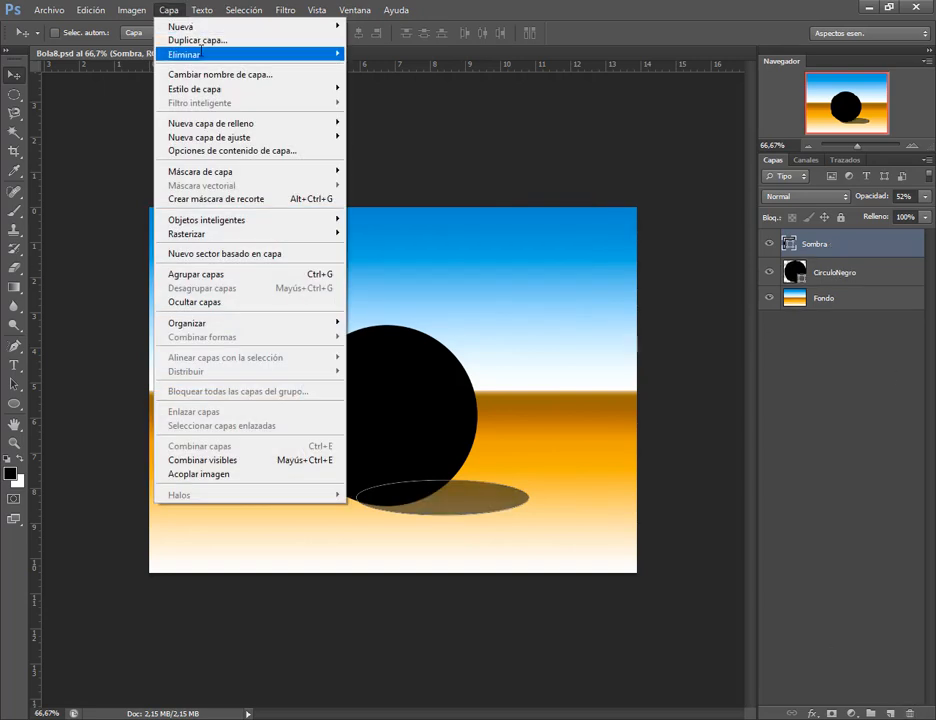
{"action": "left_click", "coordinate": [200, 41]}
{"action": "left_click", "coordinate": [600, 227]}
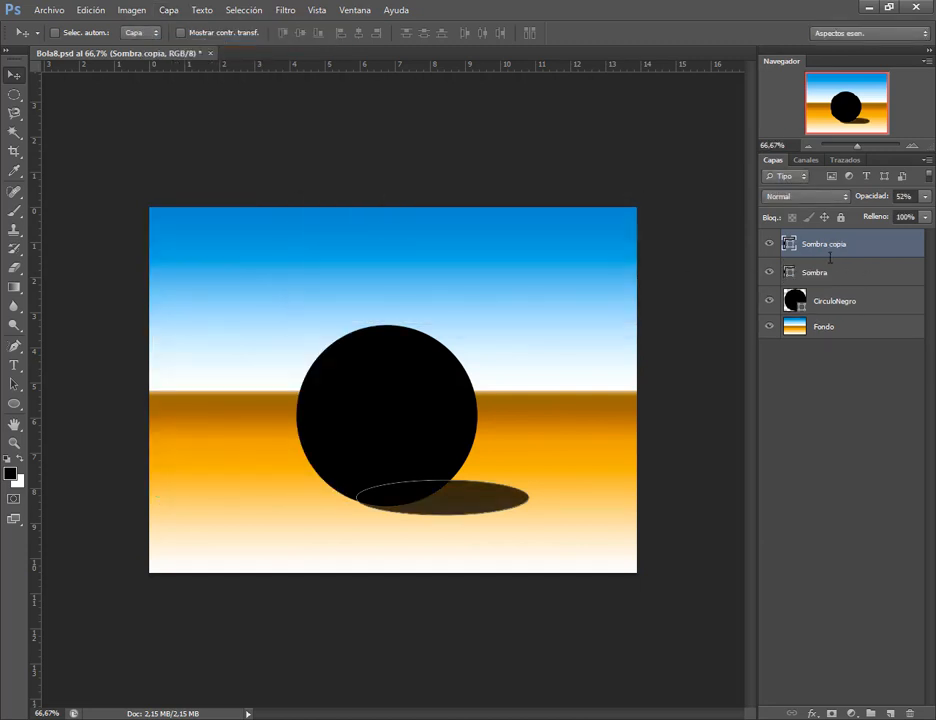
{"action": "left_click", "coordinate": [768, 244]}
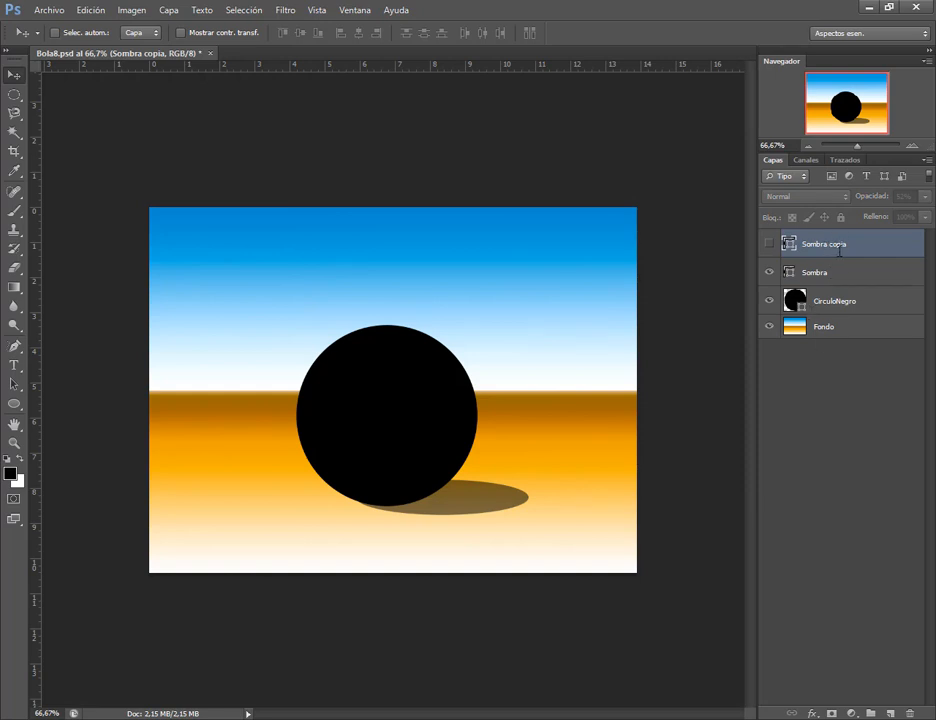
{"action": "left_click_drag", "start_coordinate": [838, 251], "coordinate": [853, 343]}
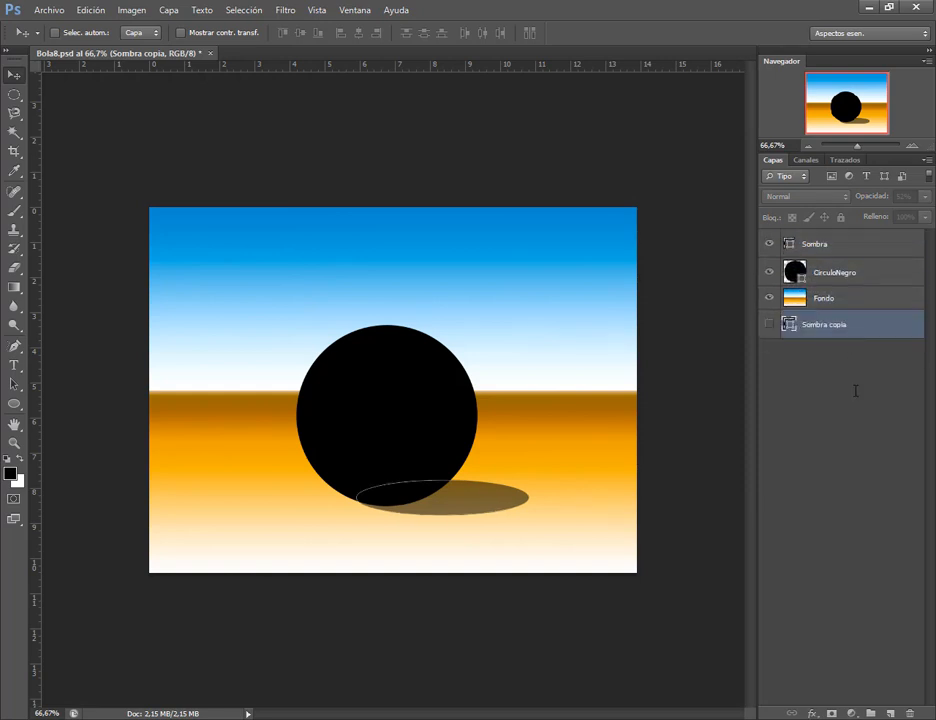
Rasterize the original Sombra shape layer and set its Gaussian Blur radius to 7.0 pixels.
{"action": "left_click", "coordinate": [818, 254]}
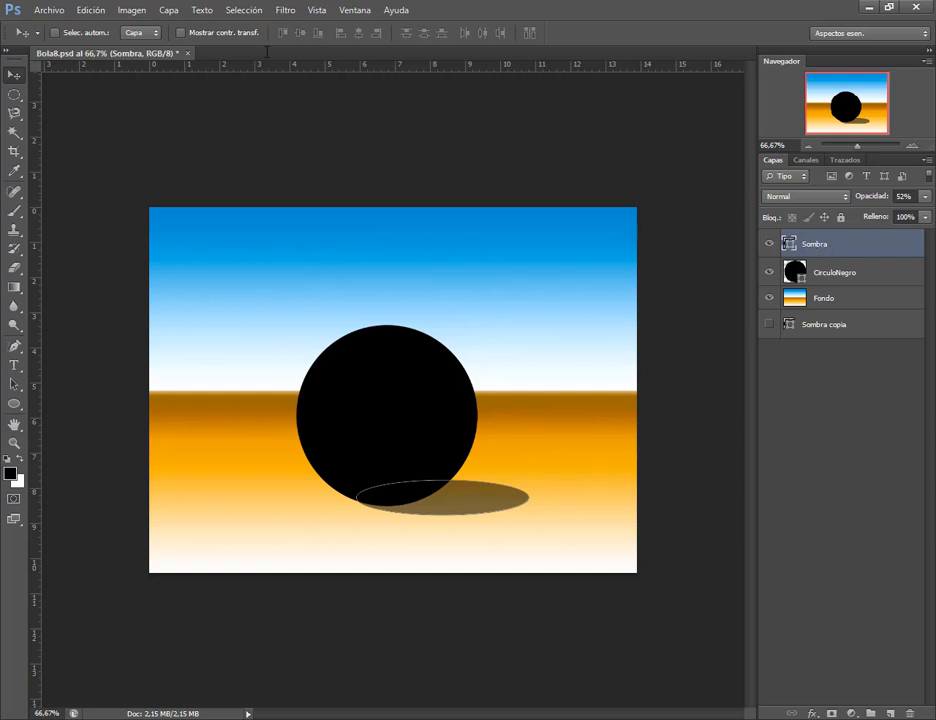
{"action": "left_click", "coordinate": [285, 10]}
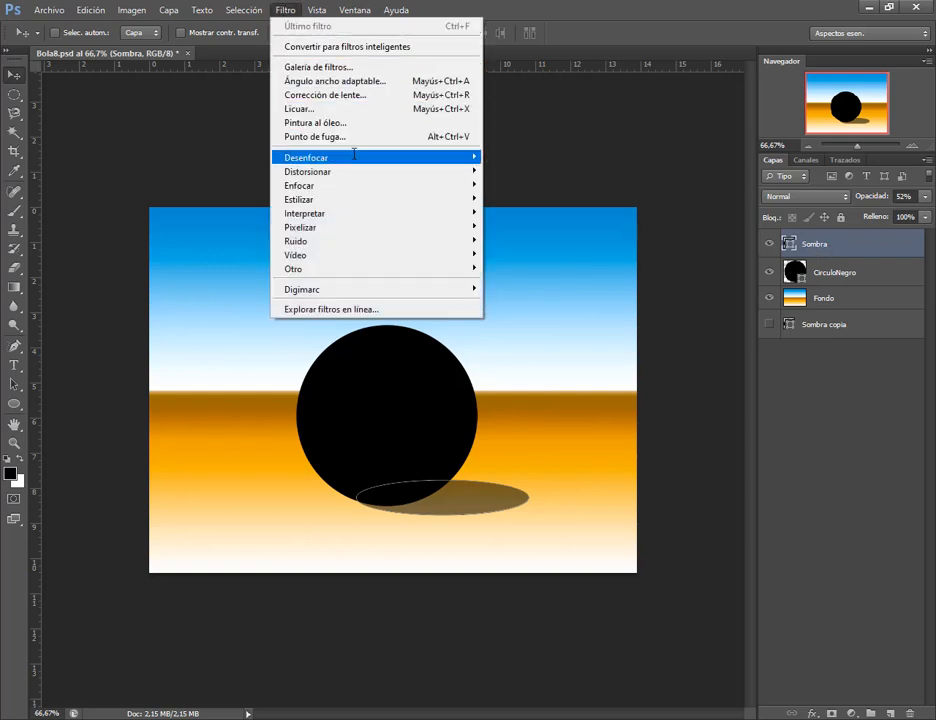
{"action": "mouse_move", "coordinate": [354, 157]}
{"action": "left_click", "coordinate": [545, 297]}
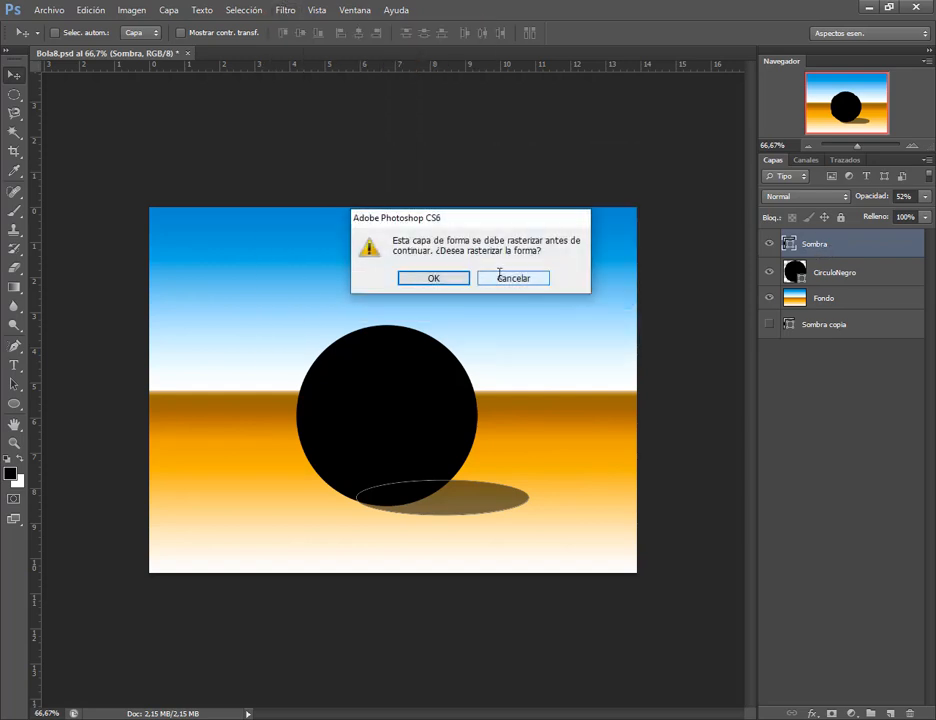
{"action": "left_click", "coordinate": [441, 279]}
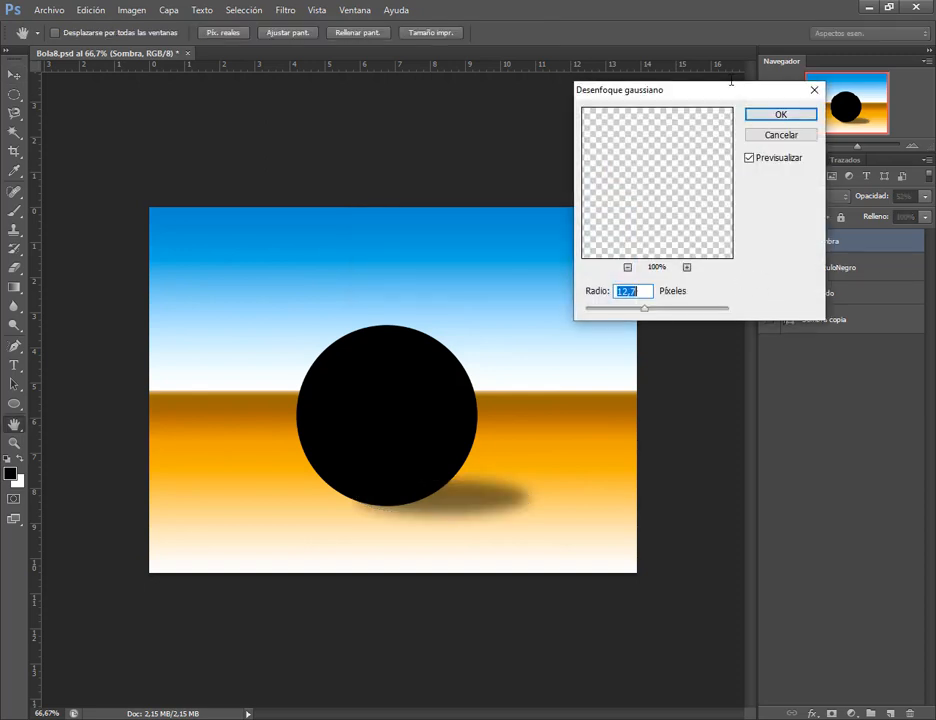
{"action": "left_click_drag", "start_coordinate": [689, 91], "coordinate": [537, 69]}
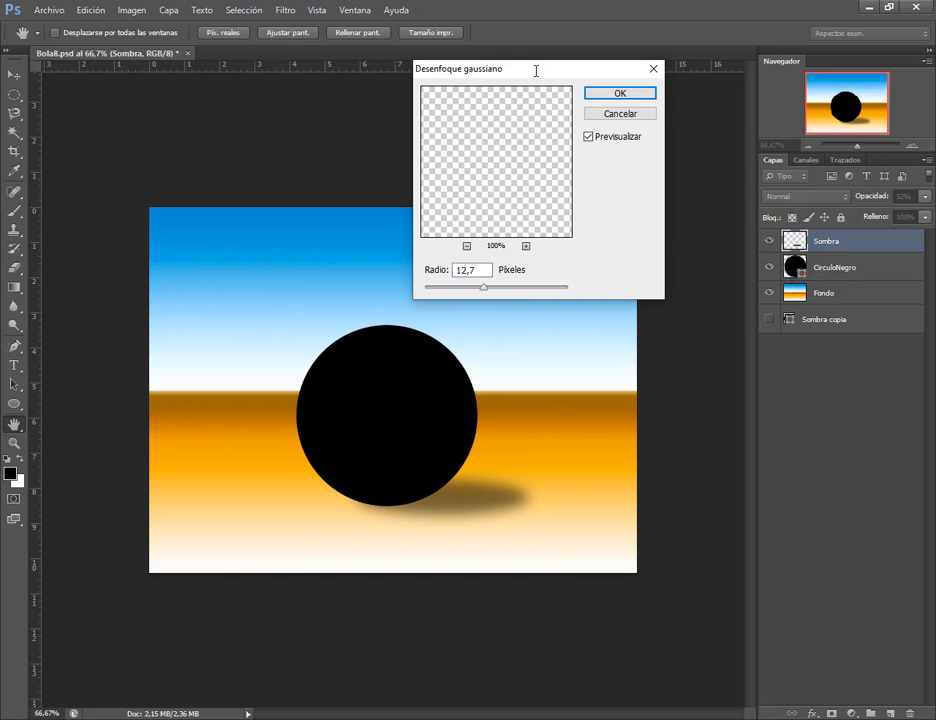
{"action": "mouse_move", "coordinate": [536, 71]}
{"action": "left_mouse_down"}
{"action": "mouse_move", "coordinate": [545, 90]}
{"action": "mouse_move", "coordinate": [535, 89]}
{"action": "left_mouse_up"}
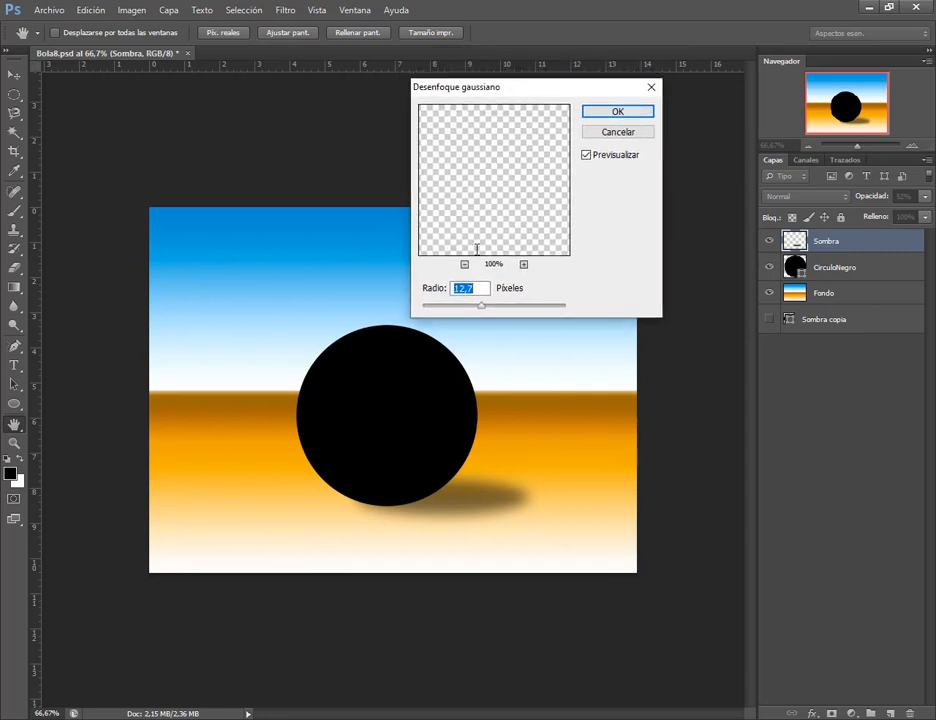
{"action": "left_click_drag", "start_coordinate": [480, 307], "coordinate": [449, 306]}
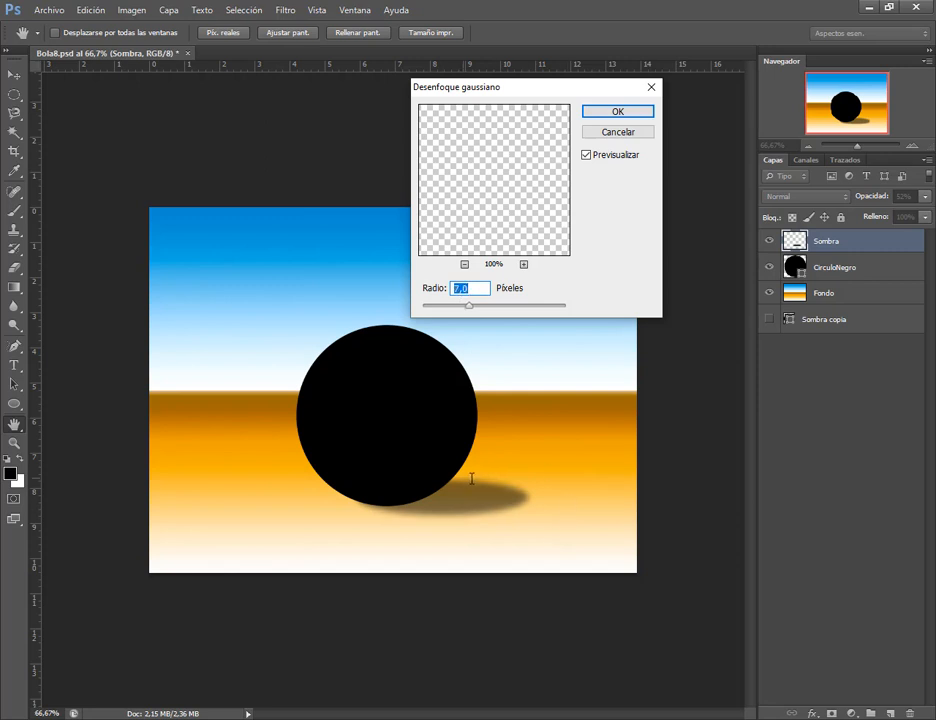
Compare the shadow with the reference billiard ball PDF and apply Gaussian blur to the Sombra layer with a radius of about 8 pixels.
{"action": "left_click_drag", "start_coordinate": [472, 307], "coordinate": [481, 309]}
{"action": "left_click", "coordinate": [205, 718]}
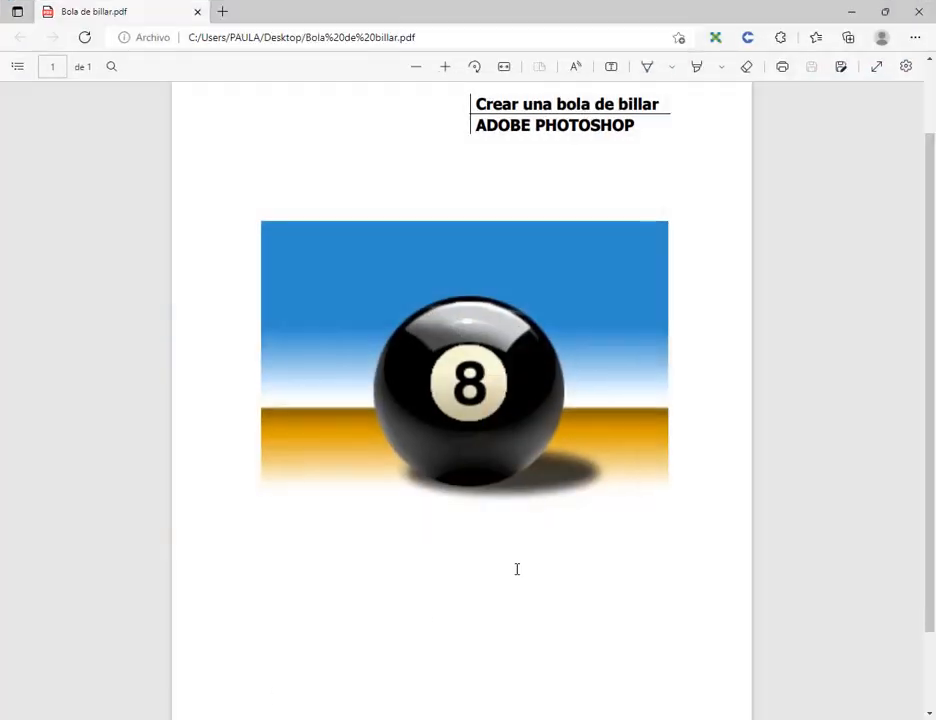
{"action": "left_click", "coordinate": [862, 6]}
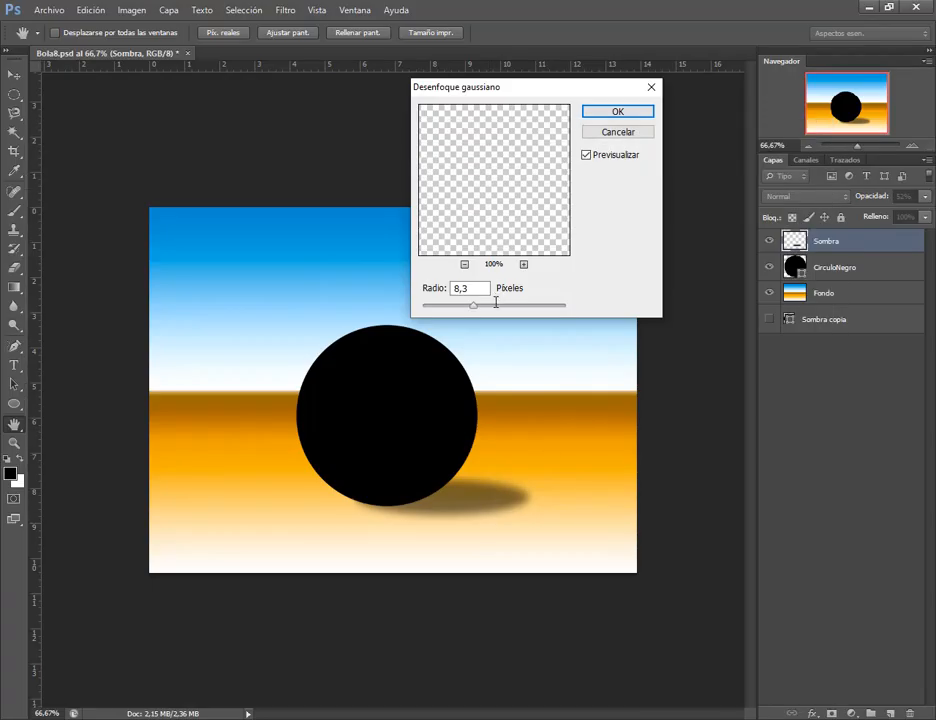
{"action": "left_click", "coordinate": [517, 93]}
{"action": "key", "text": "Up"}
{"action": "key", "text": "Up"}
{"action": "key", "text": "Up"}
{"action": "key", "text": "Up"}
{"action": "left_click", "coordinate": [634, 114]}
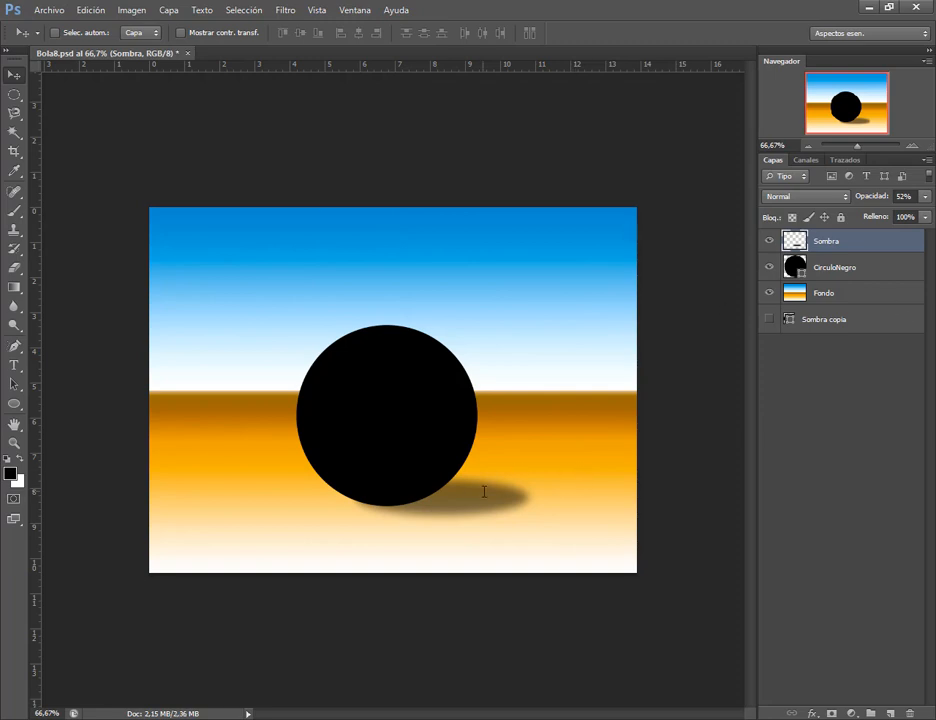
Shift the blurred shadow slightly and set the Sombra layer's opacity to 63%.
{"action": "mouse_move", "coordinate": [484, 491]}
{"action": "left_mouse_down"}
{"action": "mouse_move", "coordinate": [501, 503]}
{"action": "mouse_move", "coordinate": [483, 495]}
{"action": "left_mouse_up"}
{"action": "left_click", "coordinate": [925, 196]}
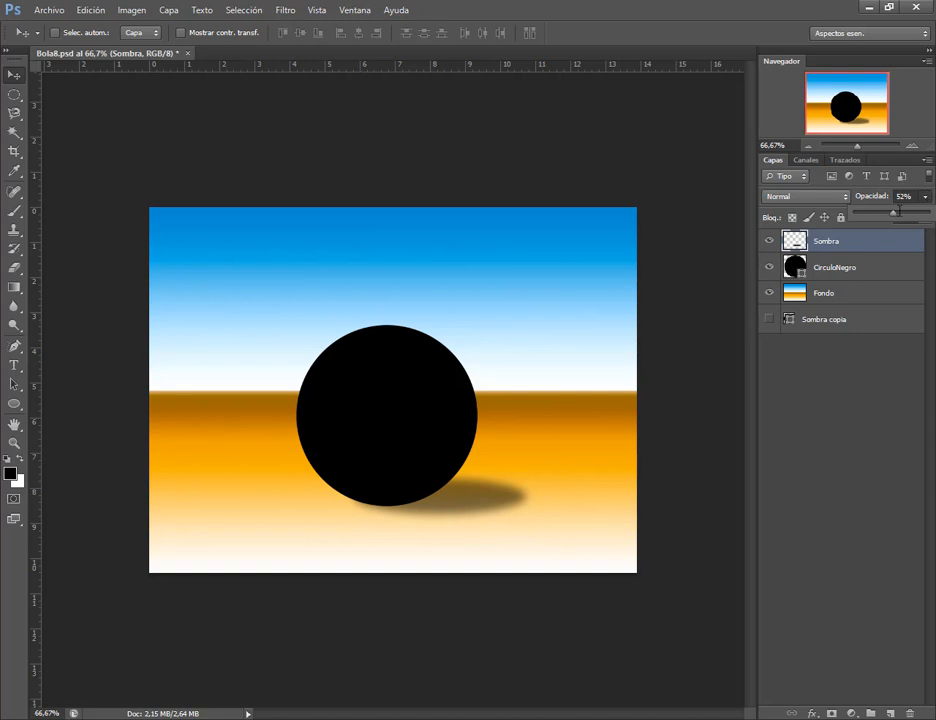
{"action": "mouse_move", "coordinate": [893, 213]}
{"action": "left_mouse_down"}
{"action": "mouse_move", "coordinate": [904, 213]}
{"action": "mouse_move", "coordinate": [866, 213]}
{"action": "mouse_move", "coordinate": [907, 213]}
{"action": "mouse_move", "coordinate": [897, 213]}
{"action": "left_mouse_up"}
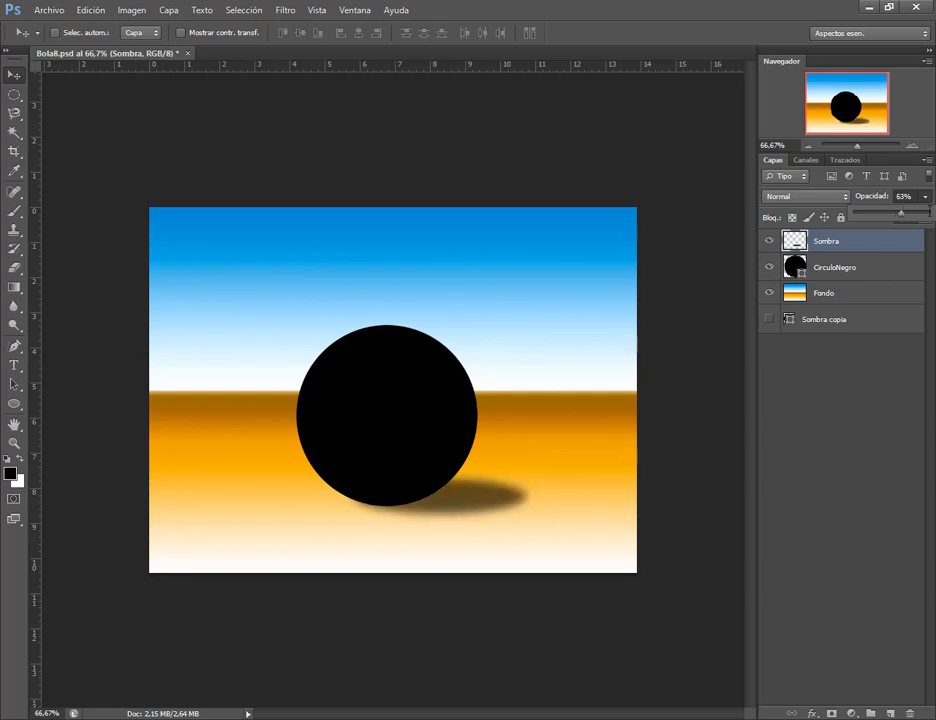
{"action": "left_click", "coordinate": [925, 197]}
{"action": "left_click", "coordinate": [789, 445]}
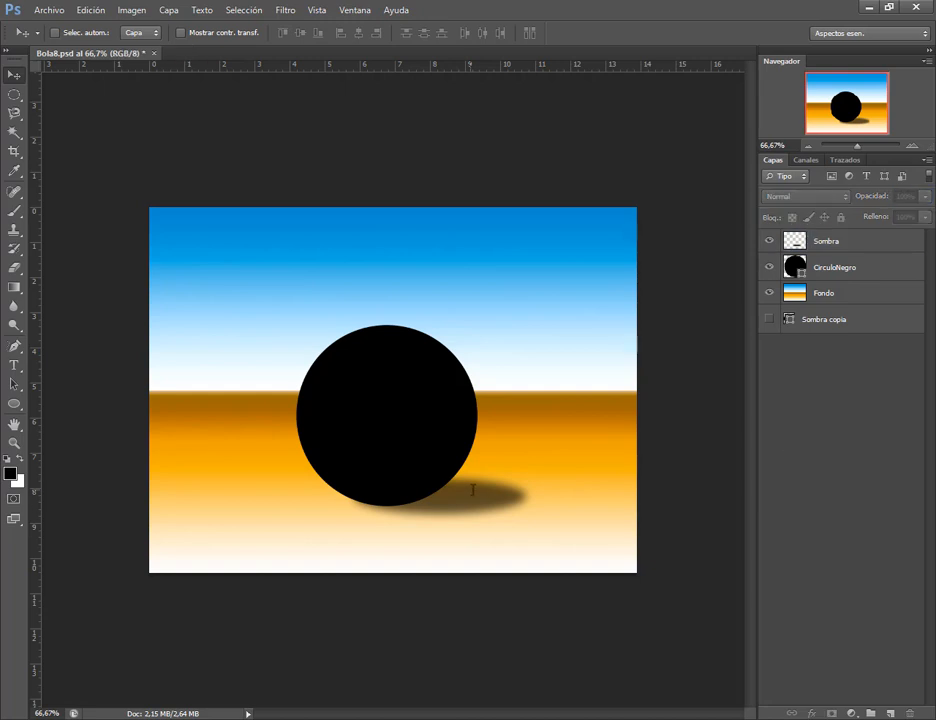
Move the shadow on the Sombra layer slightly to the left, further beneath the black ball.
{"action": "left_click", "coordinate": [470, 490]}
{"action": "left_click", "coordinate": [491, 279]}
{"action": "left_click", "coordinate": [815, 242]}
{"action": "left_click_drag", "start_coordinate": [489, 500], "coordinate": [479, 496]}
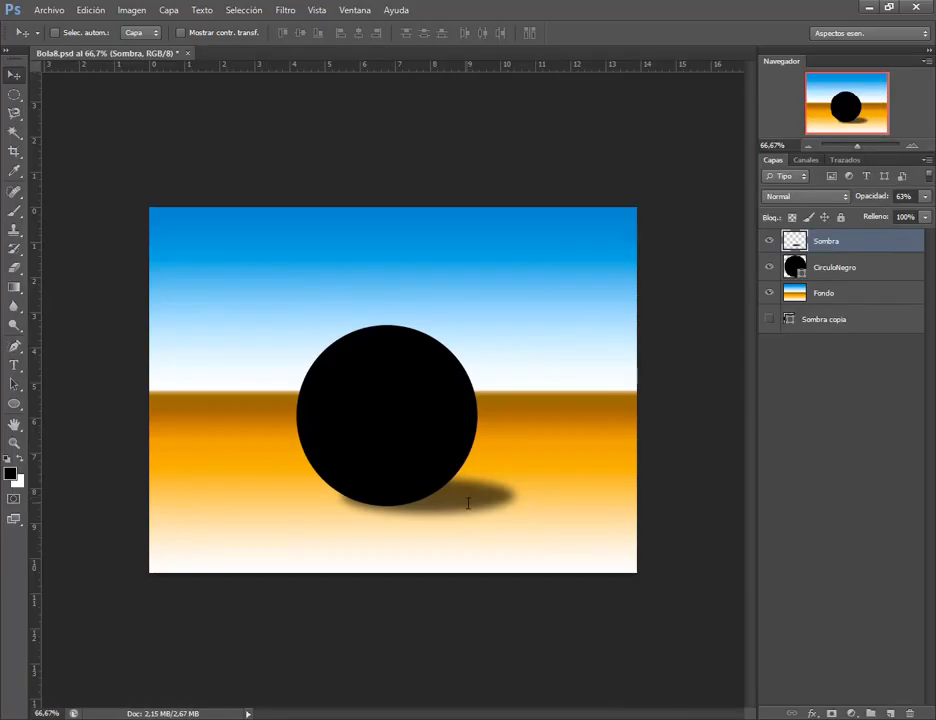
Enlarge the shadow with Free Transform to about 104% width and 122% height.
{"action": "left_click", "coordinate": [90, 10]}
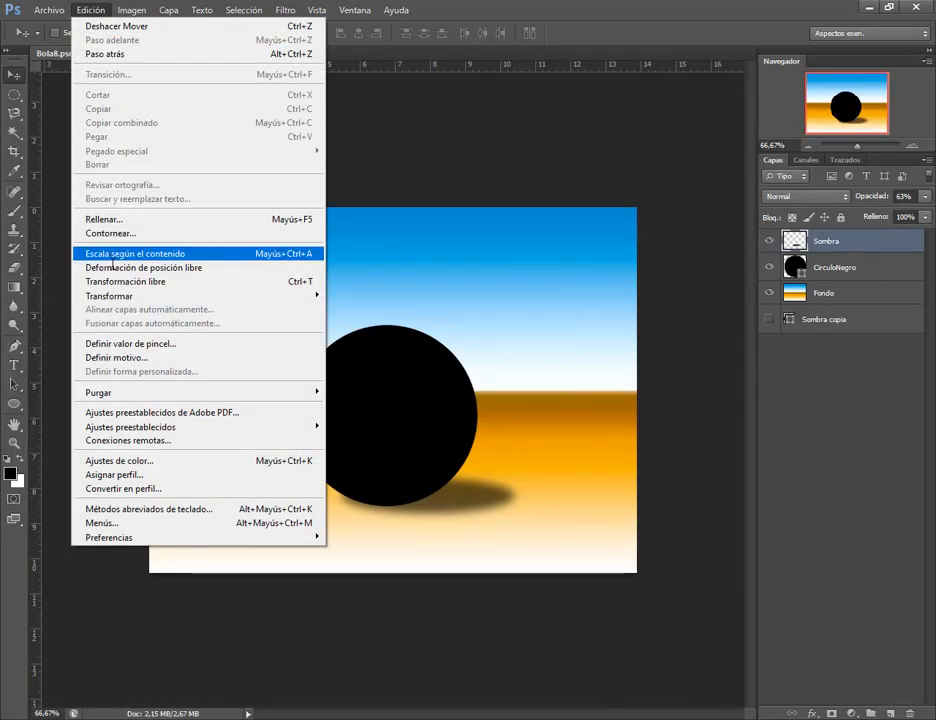
{"action": "left_click", "coordinate": [120, 281]}
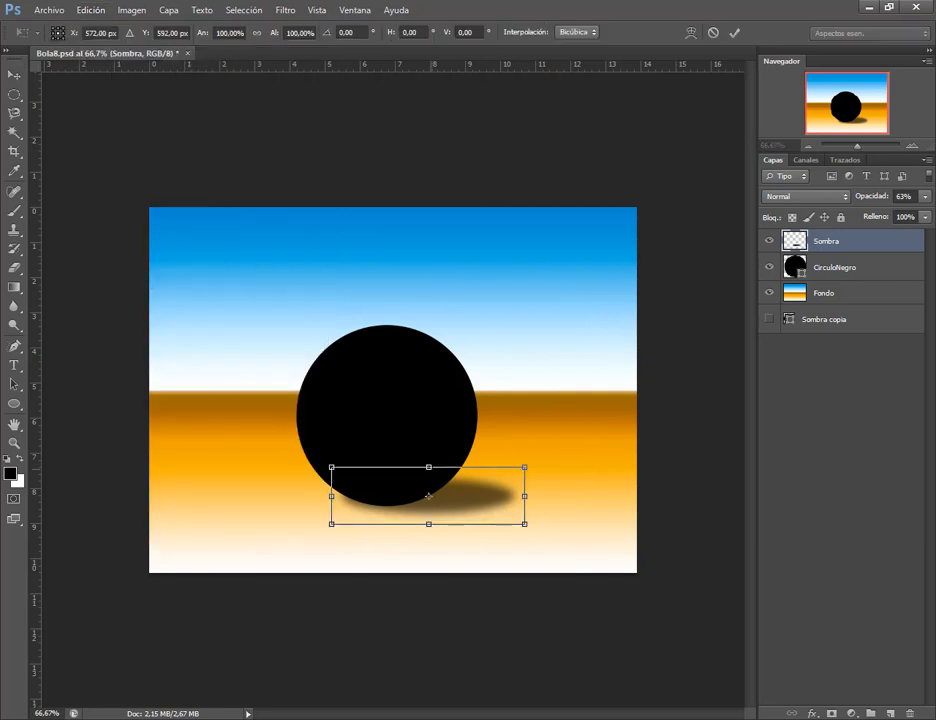
{"action": "left_click_drag", "start_coordinate": [428, 467], "coordinate": [428, 455]}
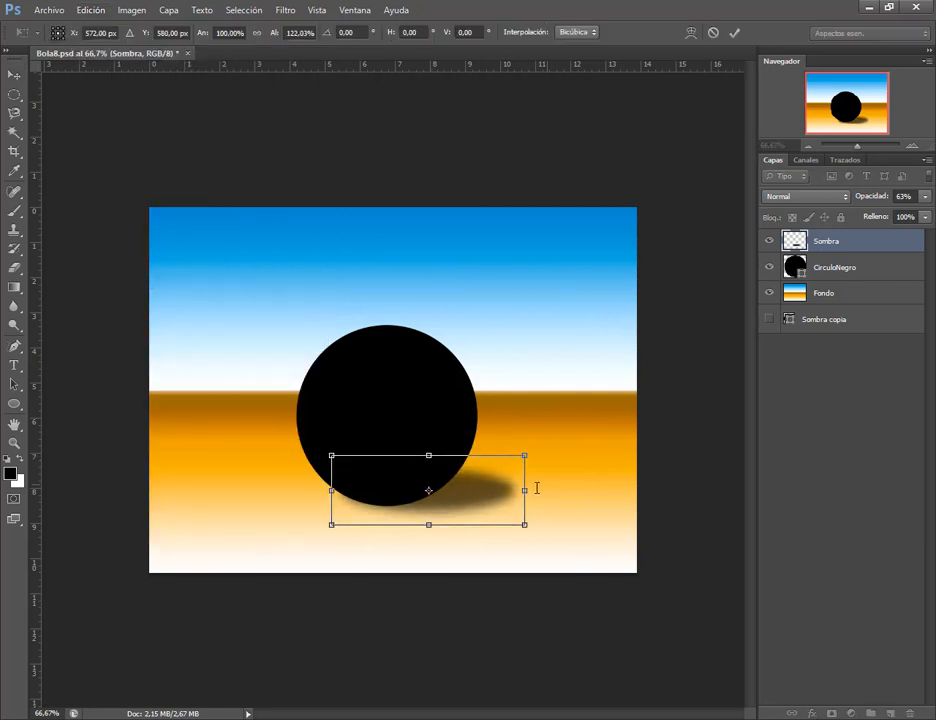
{"action": "left_click_drag", "start_coordinate": [536, 488], "coordinate": [543, 489]}
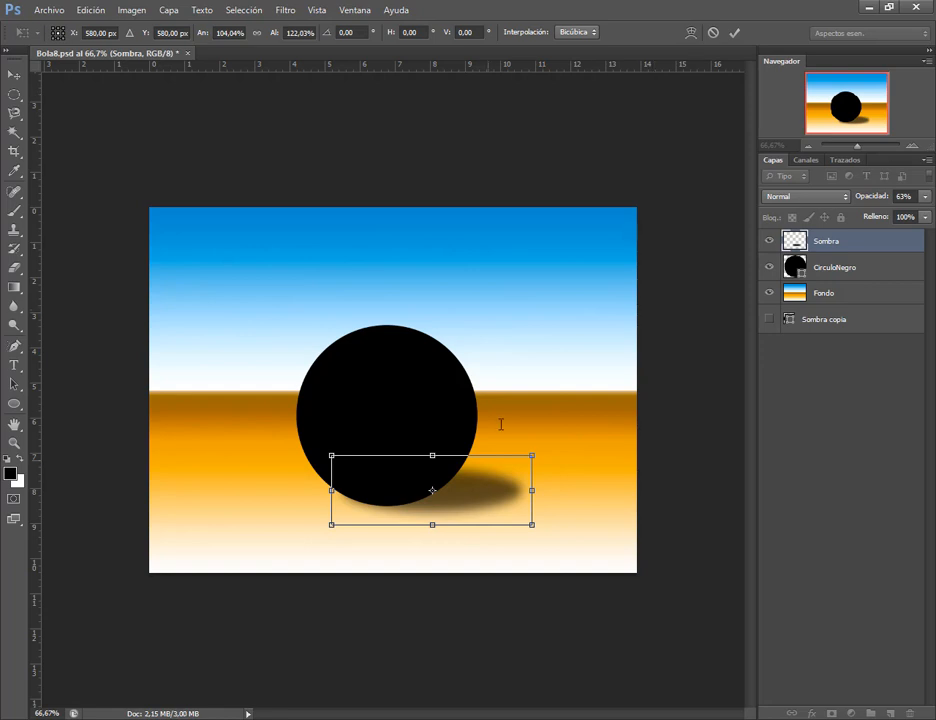
{"action": "double_click", "coordinate": [487, 476]}
Reposition the enlarged shadow under the ball, finishing with small nudges to the right and upward.
{"action": "left_click_drag", "start_coordinate": [492, 478], "coordinate": [485, 482]}
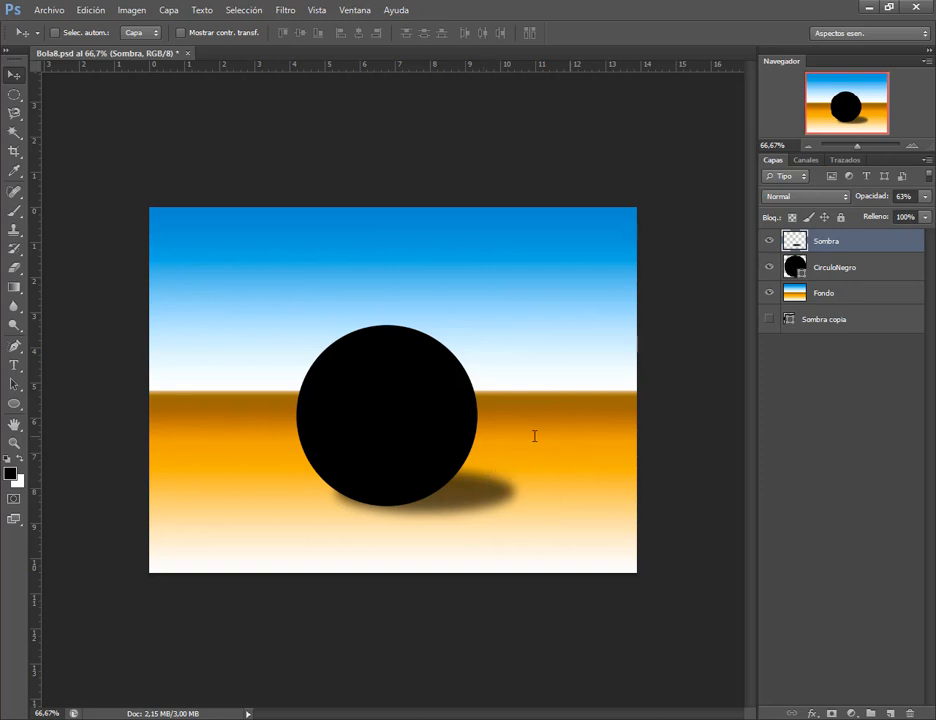
{"action": "key", "text": "Right"}
{"action": "key", "text": "Right"}
{"action": "key", "text": "Right"}
{"action": "key", "text": "Up"}
{"action": "key", "text": "Up"}
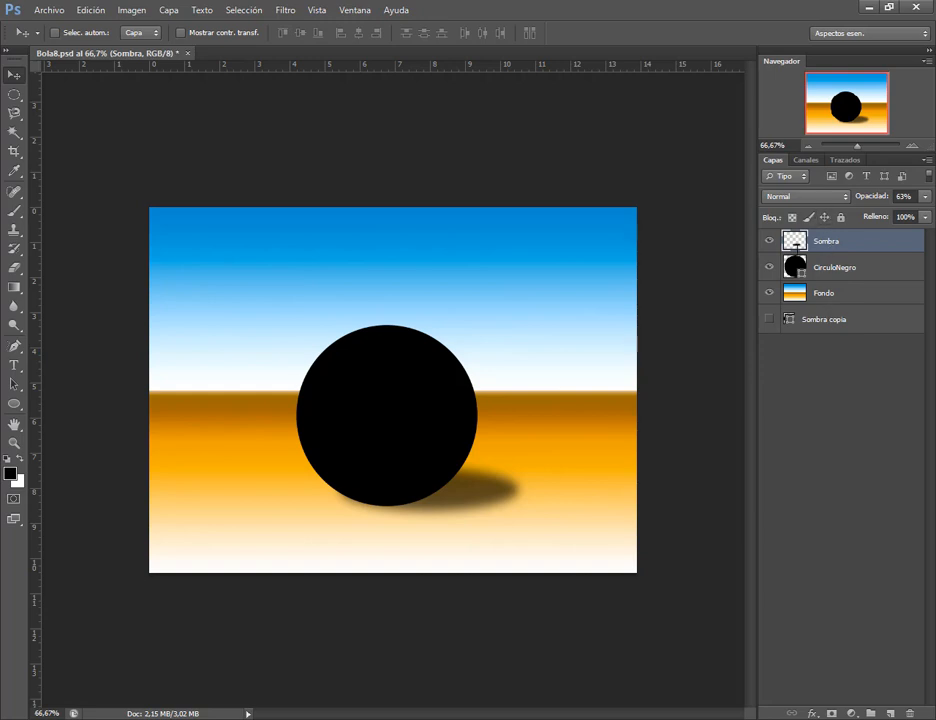
View the unblurred Sombra copia above CirculoNegro with Sombra hidden, and return it below Fondo with Sombra shown and selected.
{"action": "left_click", "coordinate": [769, 241]}
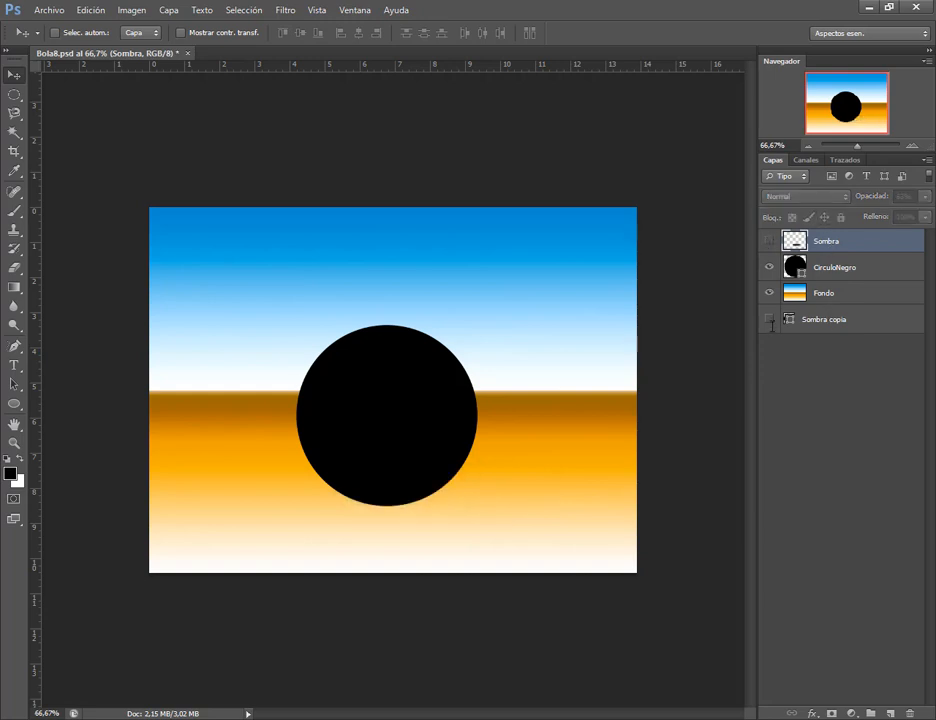
{"action": "left_click", "coordinate": [769, 319]}
{"action": "left_click_drag", "start_coordinate": [808, 317], "coordinate": [820, 256]}
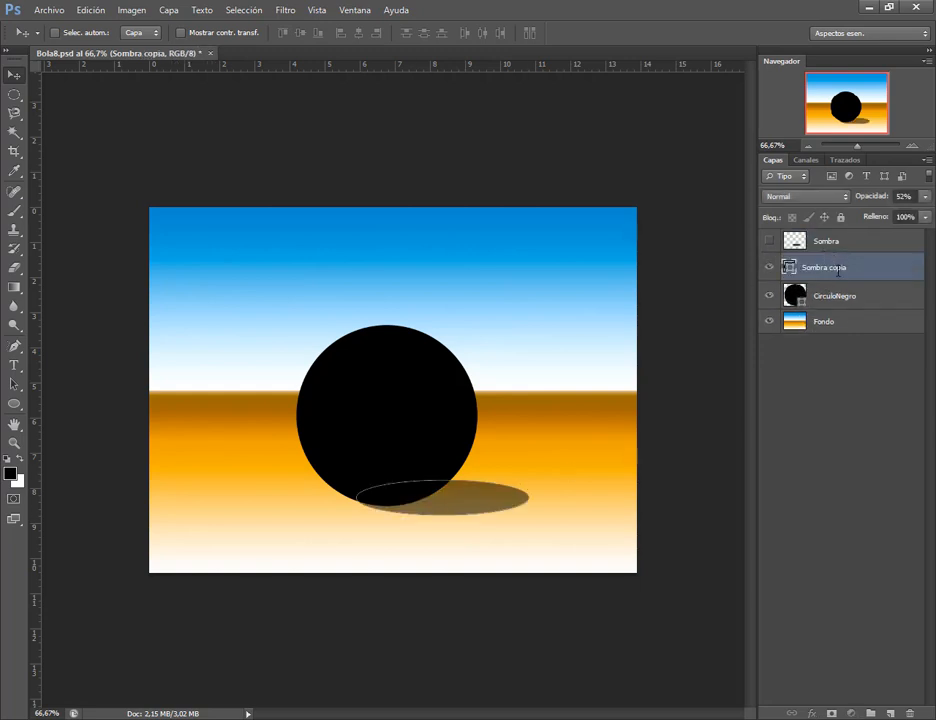
{"action": "left_click_drag", "start_coordinate": [820, 267], "coordinate": [820, 322]}
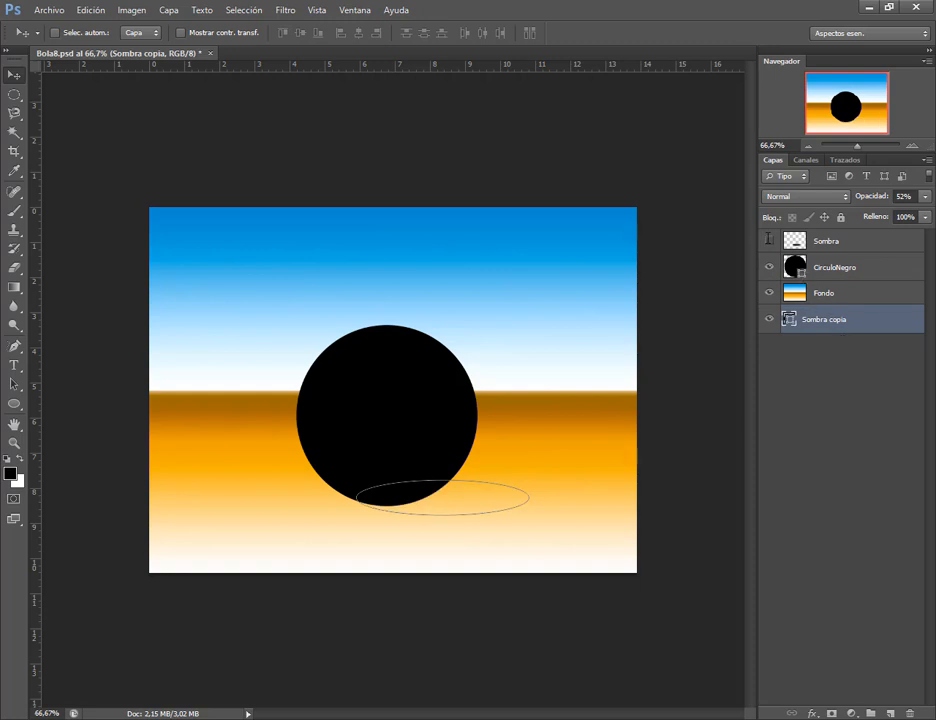
{"action": "left_click", "coordinate": [769, 240]}
{"action": "left_click", "coordinate": [826, 240]}
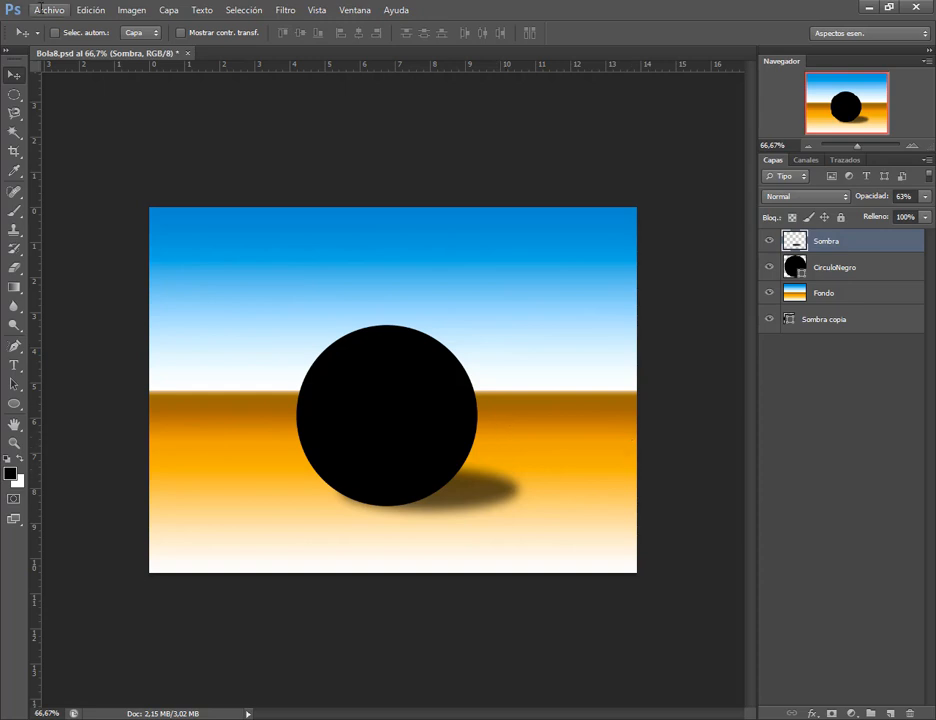
Save the Bola8.psd document and check the reference billiard ball in the PDF.
{"action": "left_click", "coordinate": [48, 10]}
{"action": "left_click", "coordinate": [75, 172]}
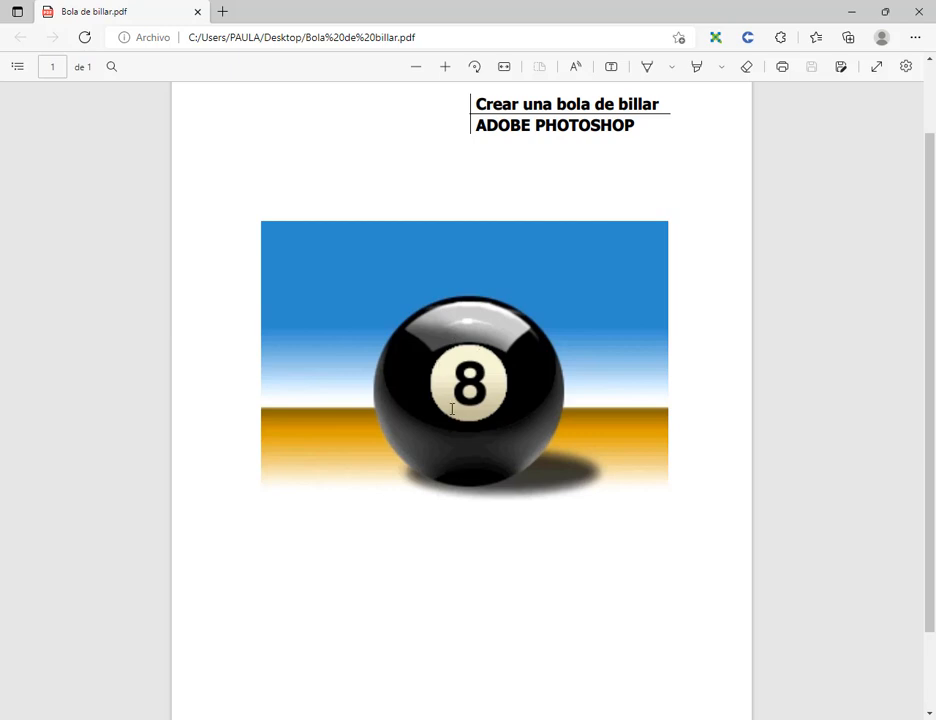
{"action": "left_click", "coordinate": [855, 11]}
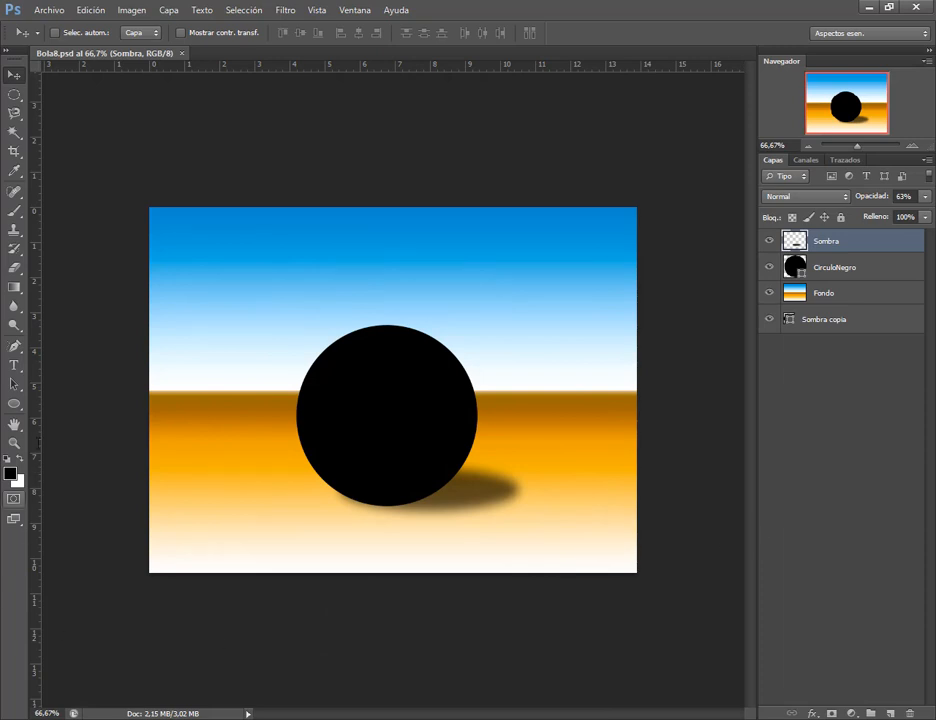
Draw a circle about 141 px in diameter with the Ellipse tool and center it on the black ball.
{"action": "left_click", "coordinate": [13, 403]}
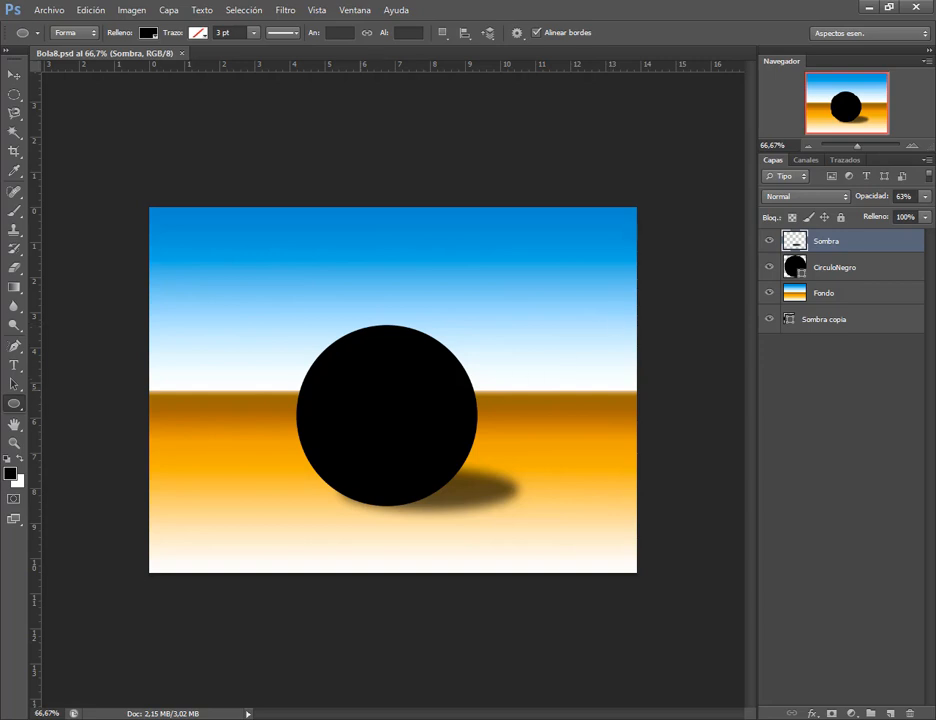
{"action": "left_click_drag", "start_coordinate": [360, 385], "coordinate": [426, 451]}
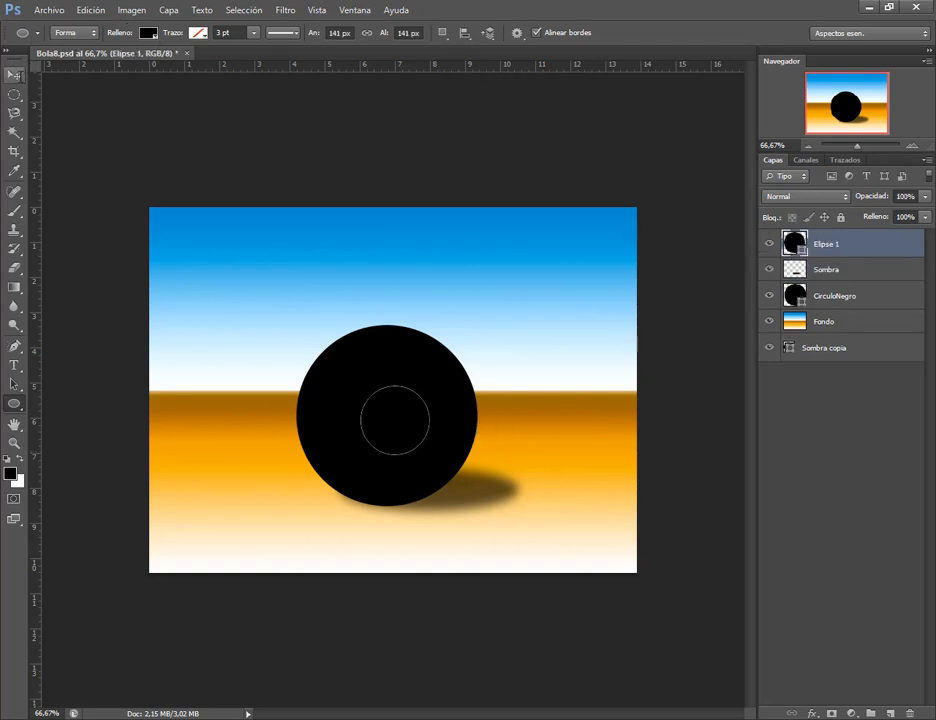
{"action": "key", "text": "v"}
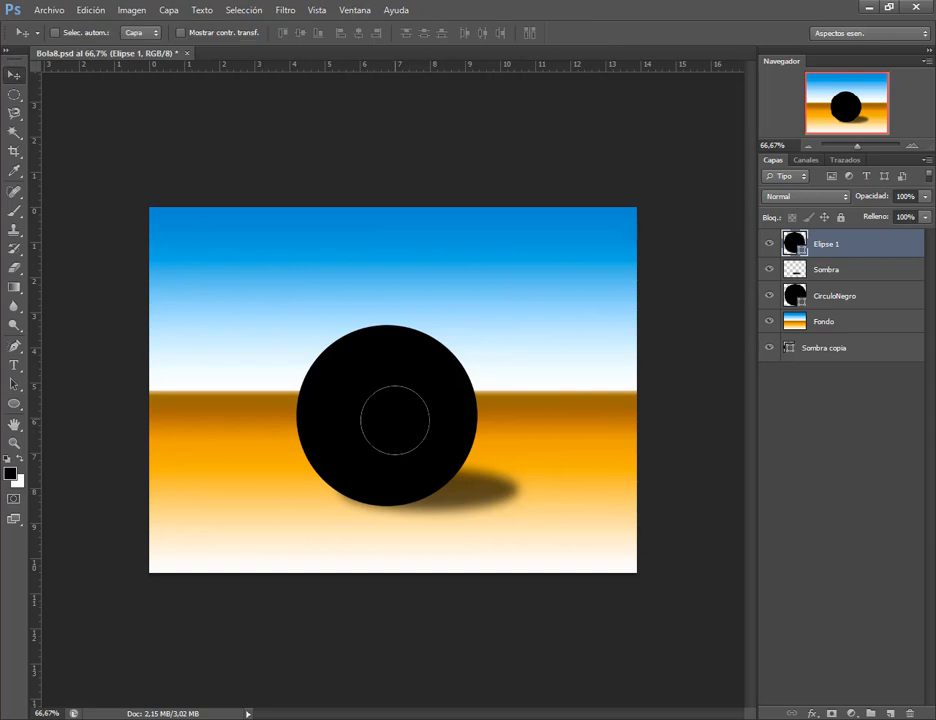
{"action": "left_click_drag", "start_coordinate": [395, 412], "coordinate": [387, 408]}
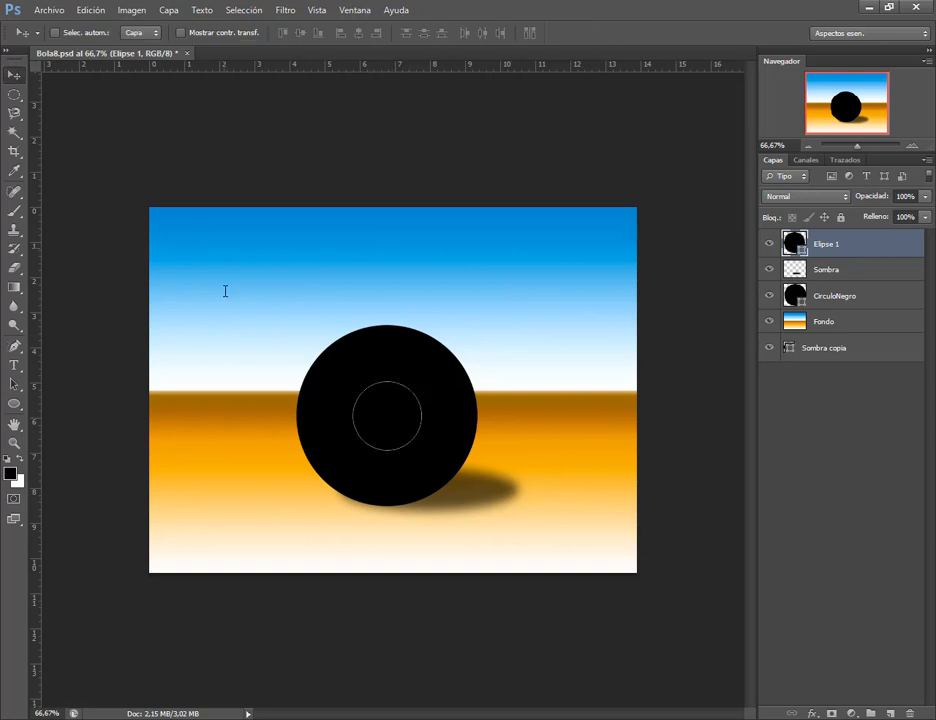
Change the inner circle's solid fill to a gradient fill.
{"action": "left_click", "coordinate": [14, 384]}
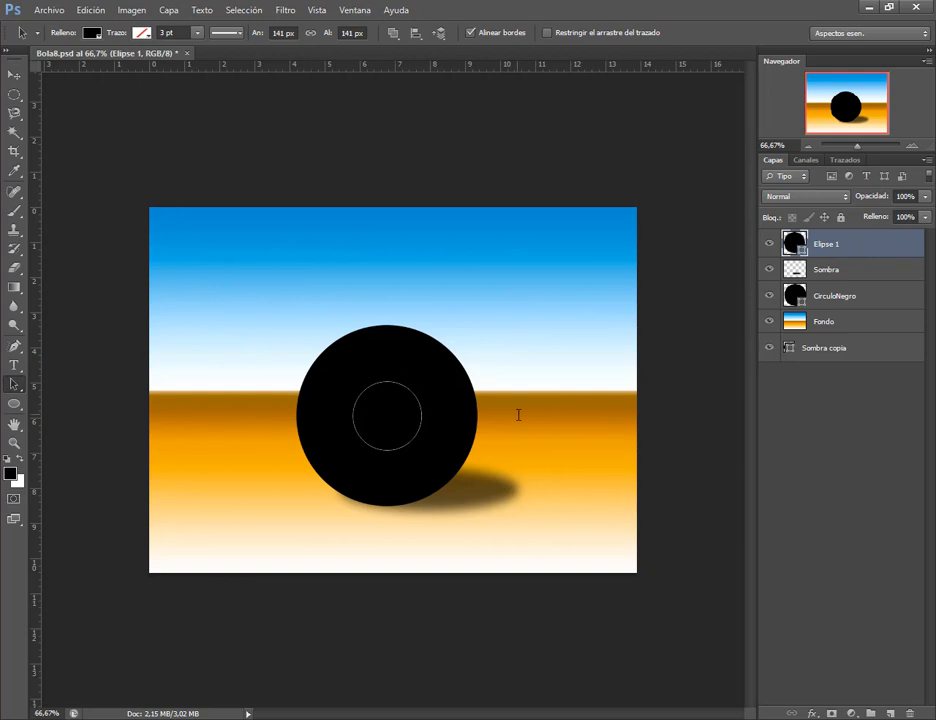
{"action": "left_click", "coordinate": [93, 33]}
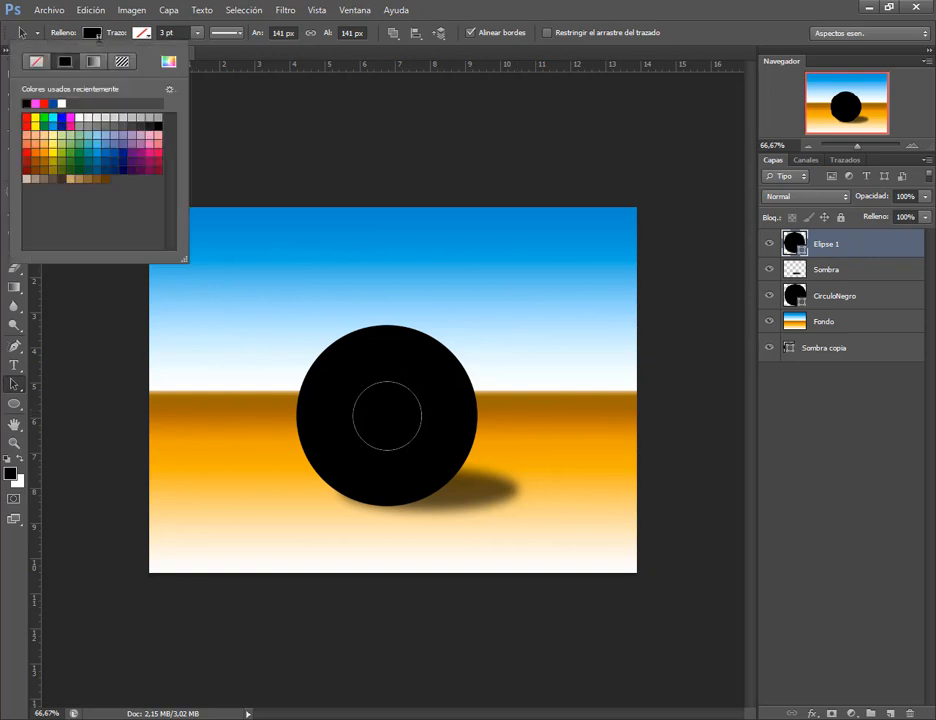
{"action": "left_click", "coordinate": [93, 61]}
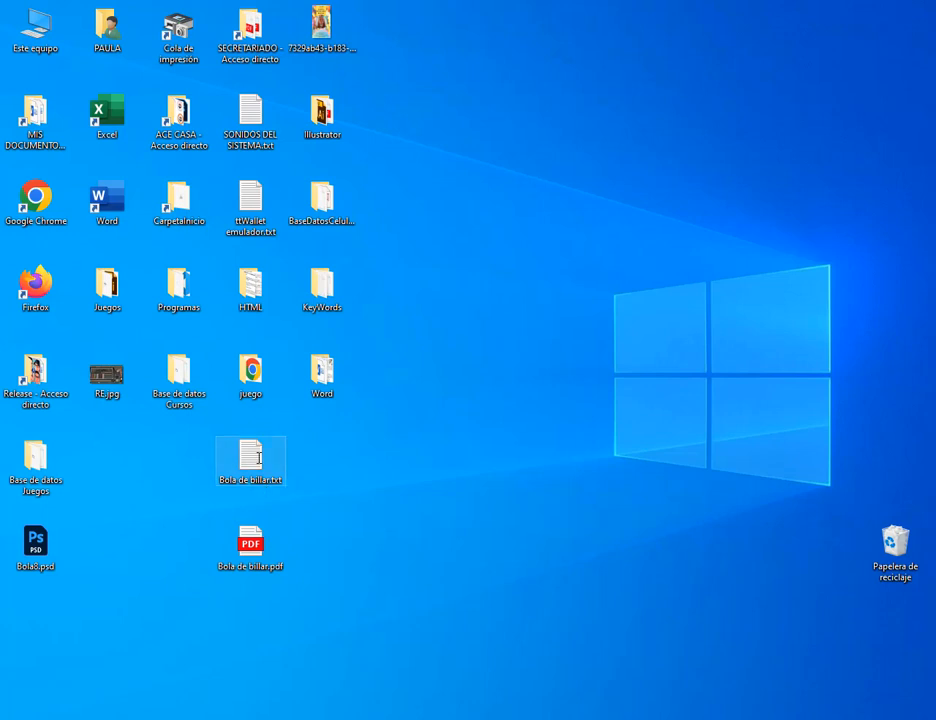
Open Bola de billar.txt from the desktop, find the inner circle's gradient RGB values, and move the notes window to the left side.
{"action": "double_click", "coordinate": [252, 458]}
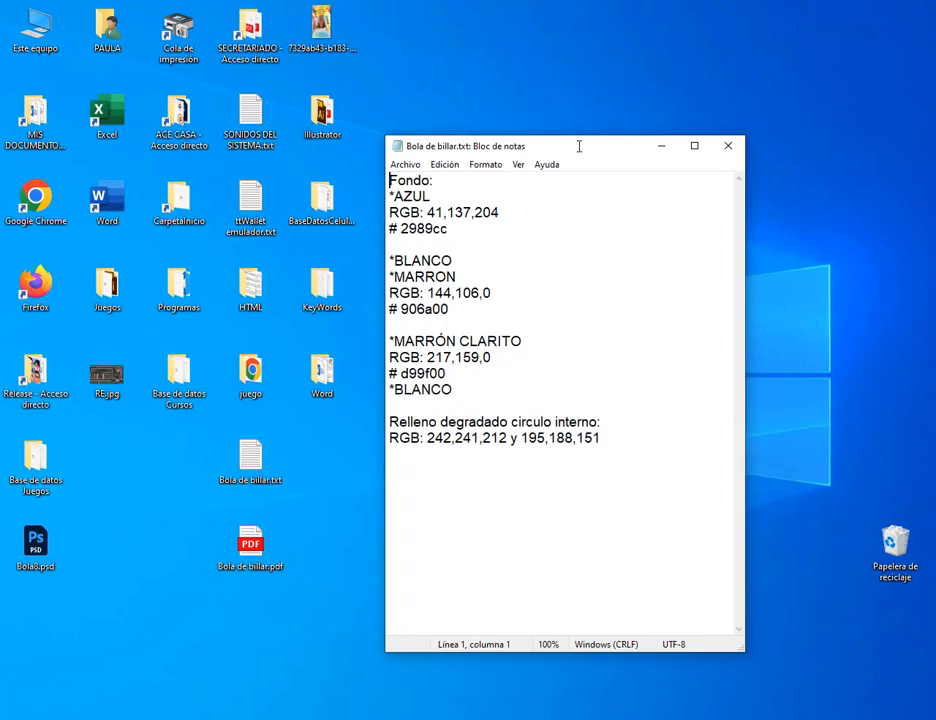
{"action": "left_click_drag", "start_coordinate": [579, 146], "coordinate": [579, 128]}
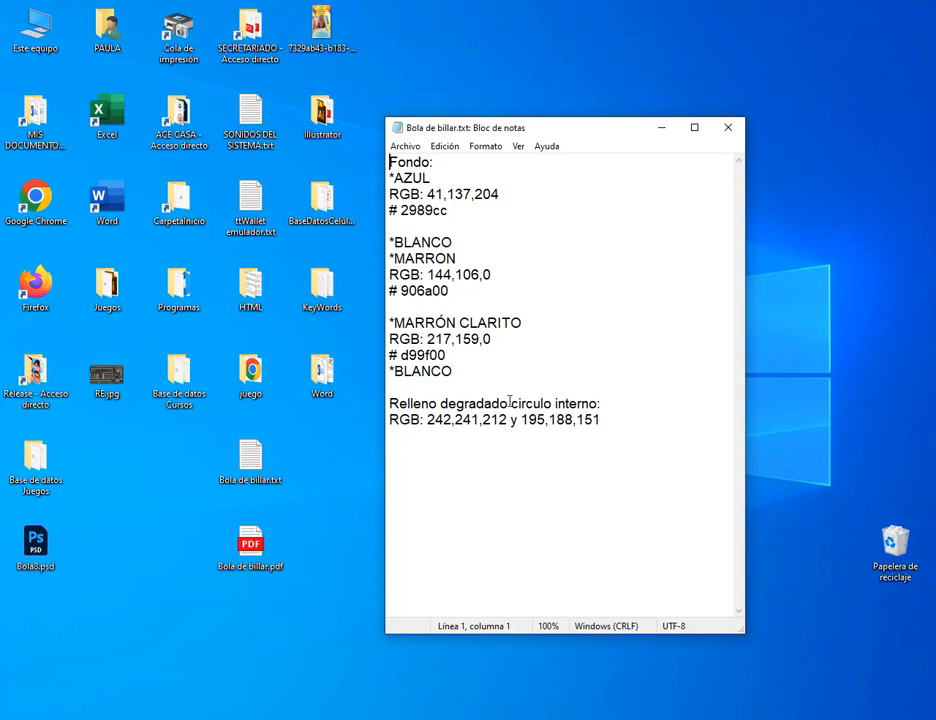
{"action": "left_click_drag", "start_coordinate": [601, 403], "coordinate": [492, 420]}
{"action": "left_click", "coordinate": [536, 420]}
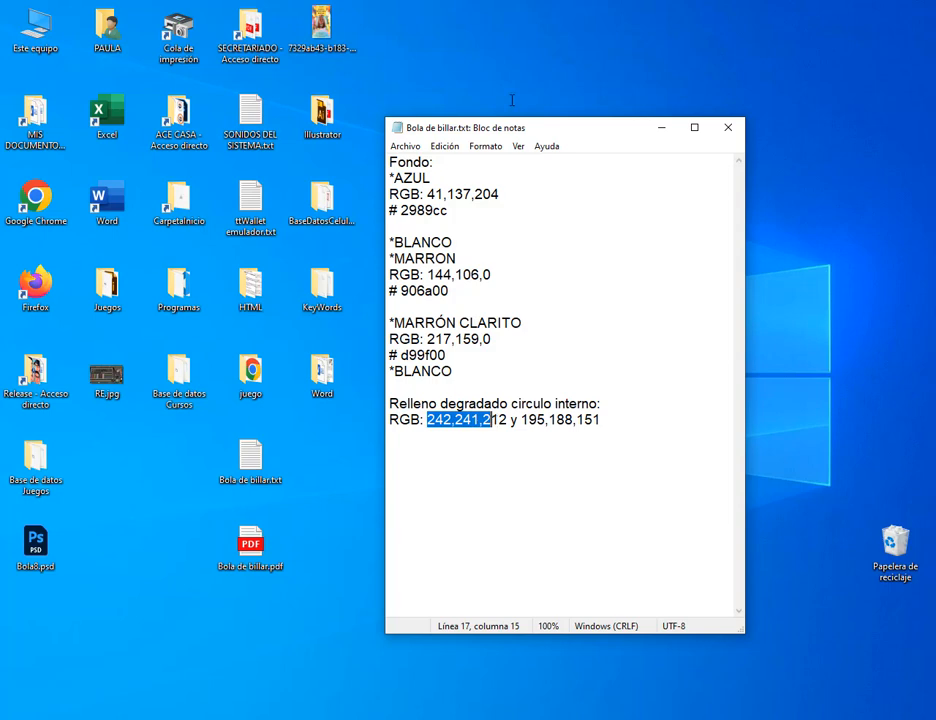
{"action": "left_click_drag", "start_coordinate": [533, 130], "coordinate": [146, 58]}
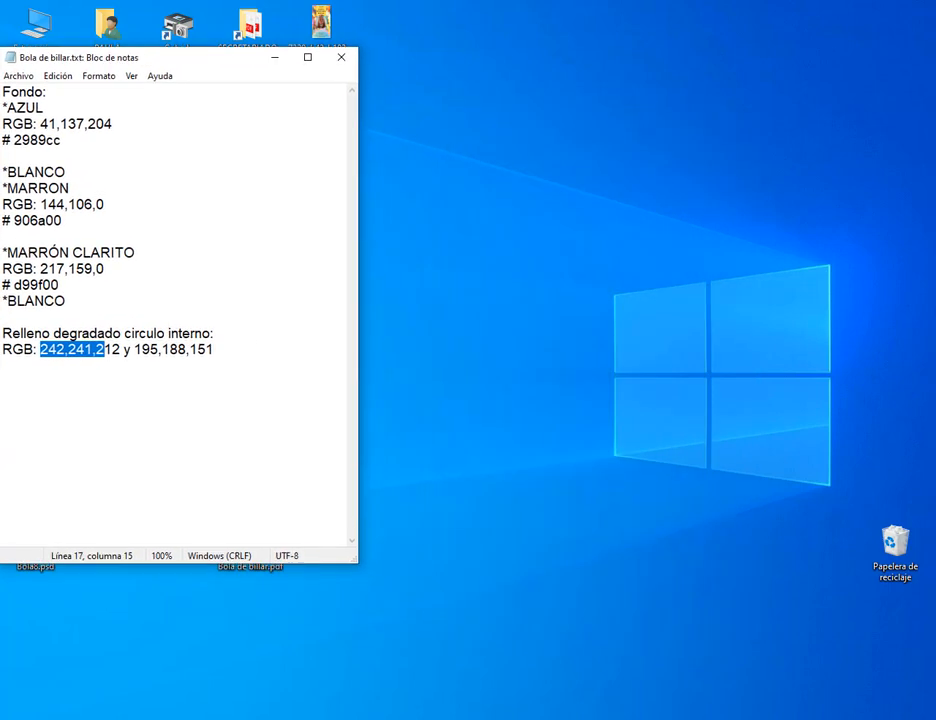
Switch back to Photoshop and resize and move its window beside the Notepad notes so the color values stay readable.
{"action": "key", "text": "alt+Tab"}
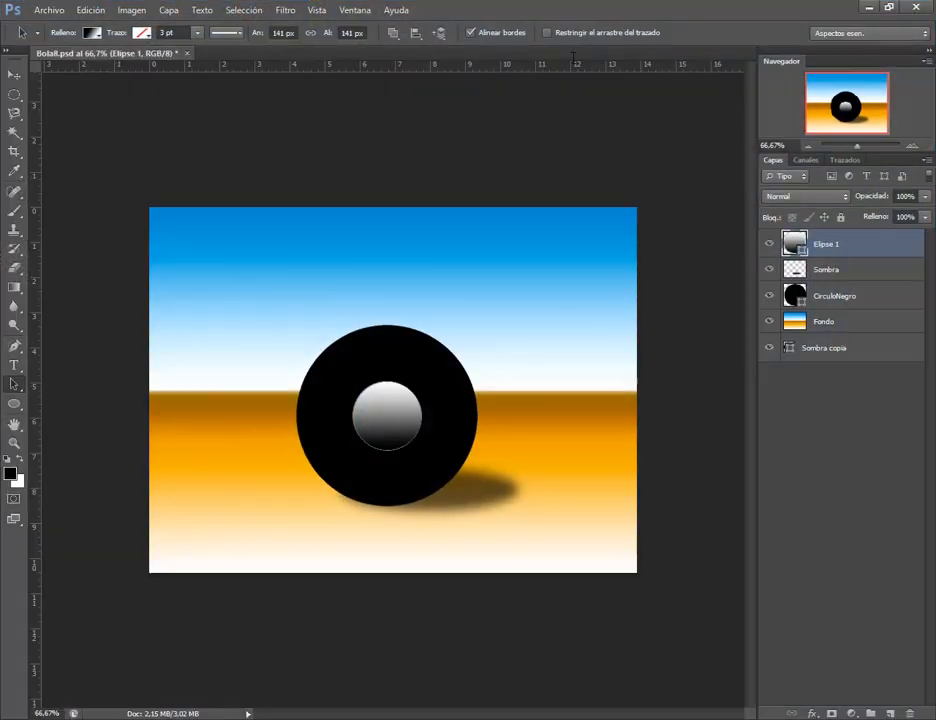
{"action": "left_click", "coordinate": [888, 7]}
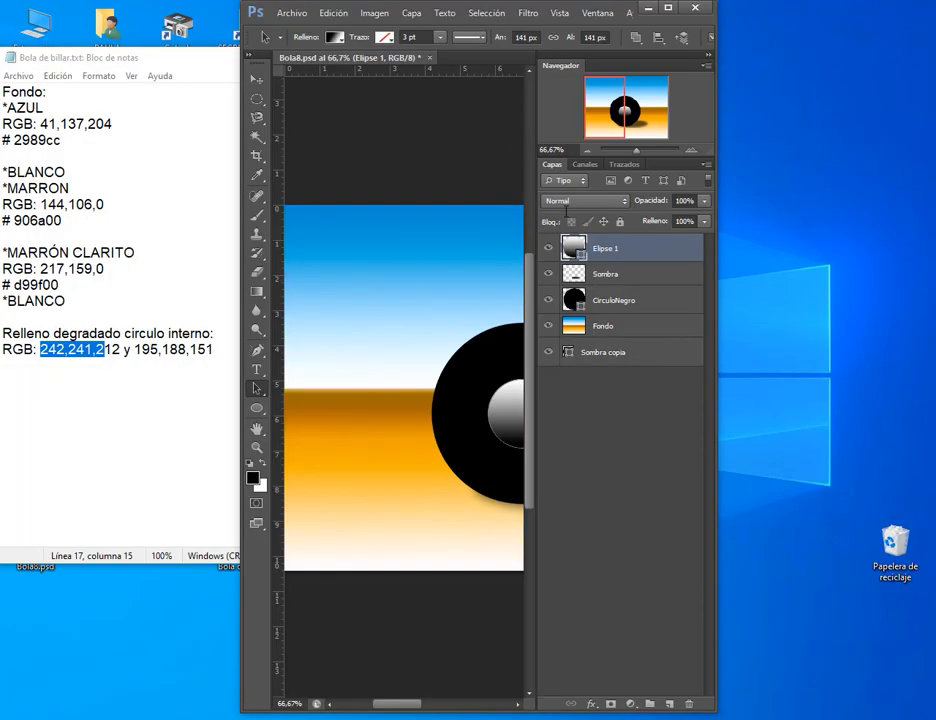
{"action": "left_click_drag", "start_coordinate": [857, 245], "coordinate": [935, 245]}
{"action": "left_click_drag", "start_coordinate": [694, 15], "coordinate": [730, 19]}
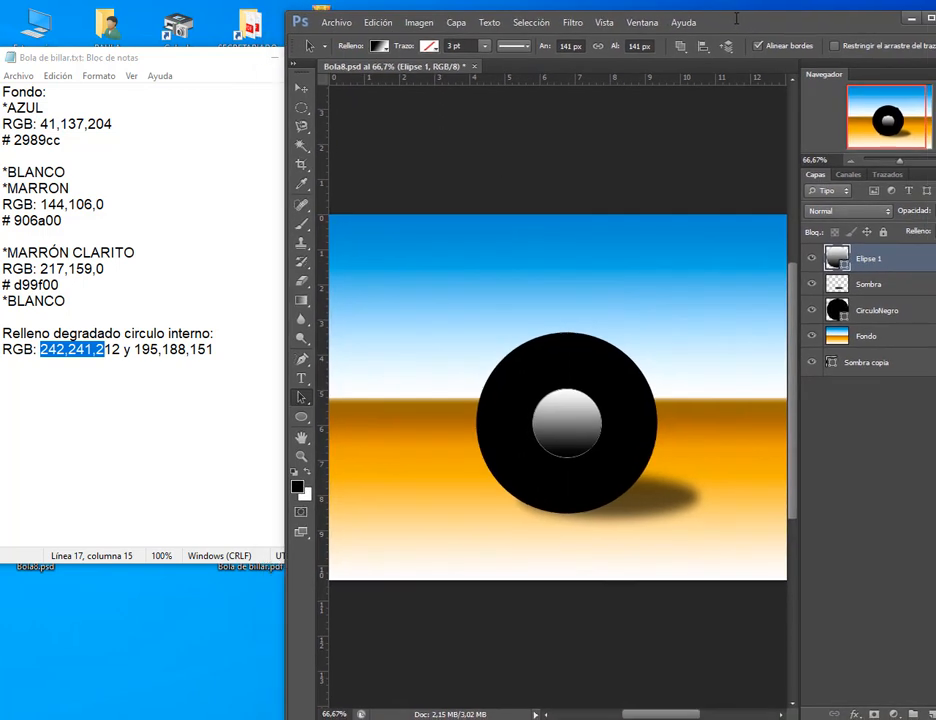
{"action": "left_click", "coordinate": [212, 372]}
{"action": "left_click", "coordinate": [501, 68]}
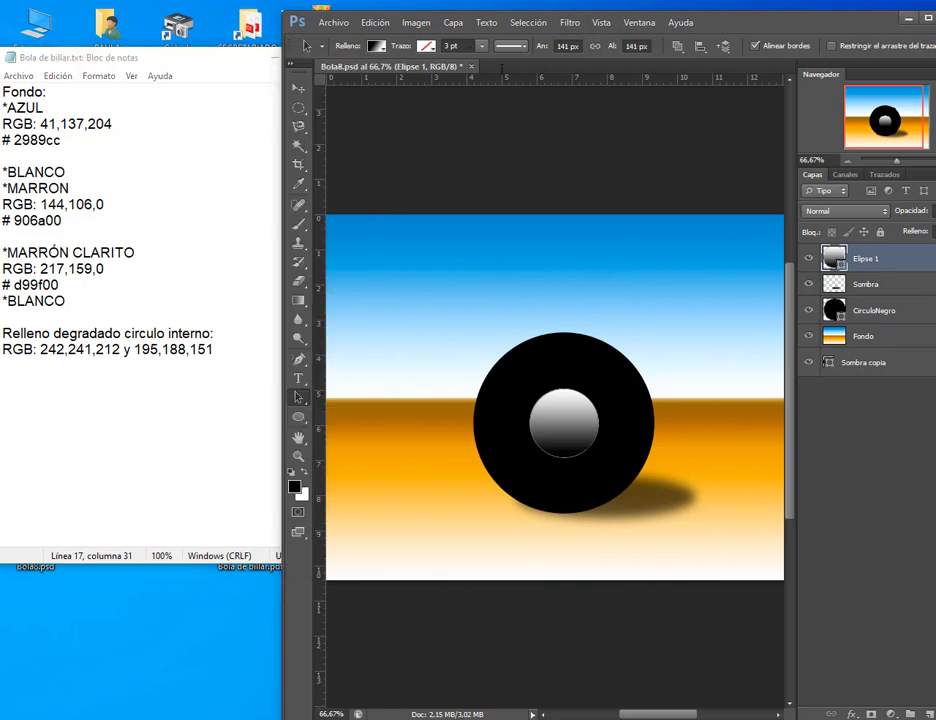
Open the color picker for the gradient's black stop, move it clear of the ball, and check the reference PDF.
{"action": "left_click", "coordinate": [377, 46]}
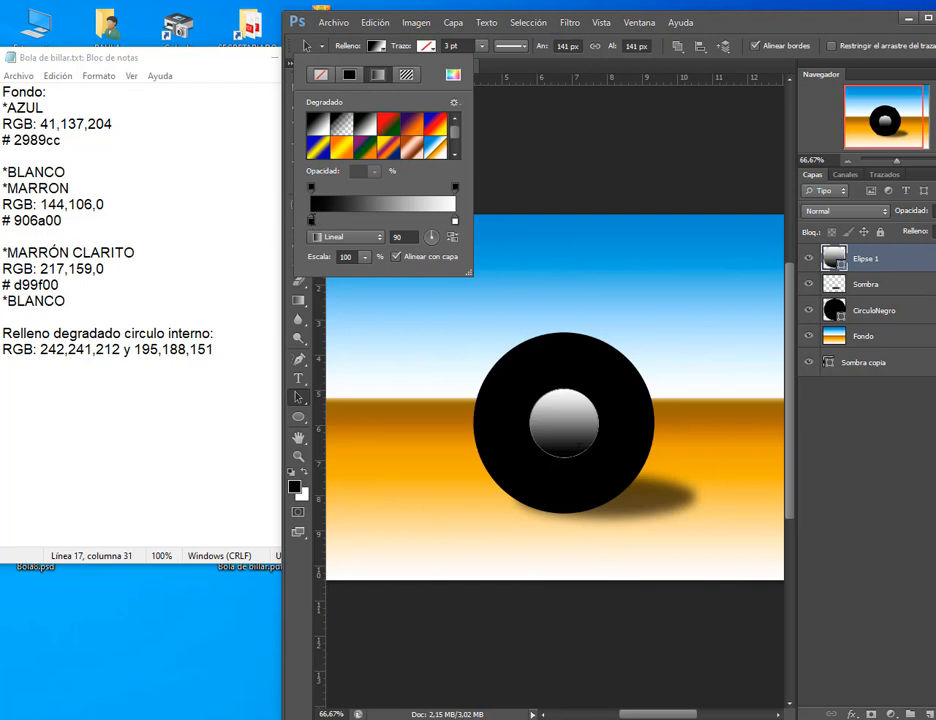
{"action": "double_click", "coordinate": [311, 221]}
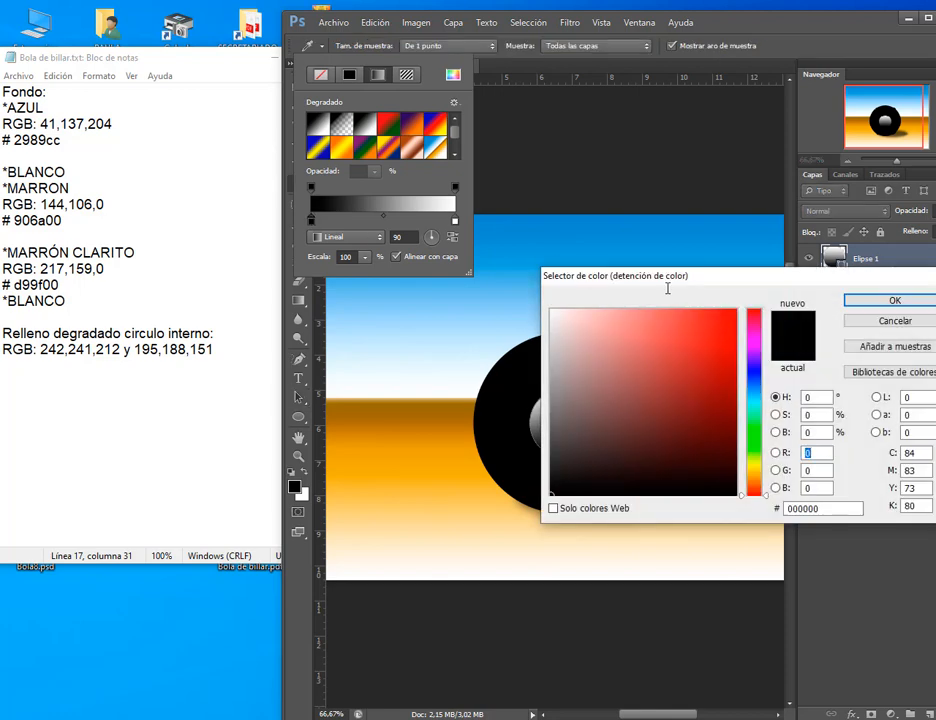
{"action": "left_click_drag", "start_coordinate": [700, 278], "coordinate": [638, 66]}
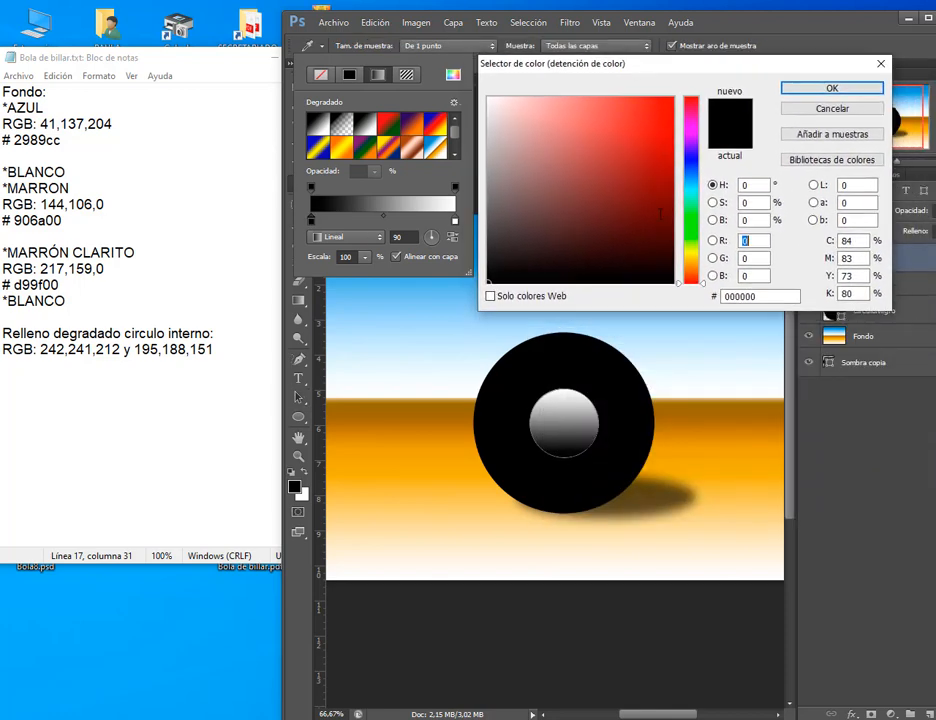
{"action": "left_click_drag", "start_coordinate": [758, 296], "coordinate": [670, 291]}
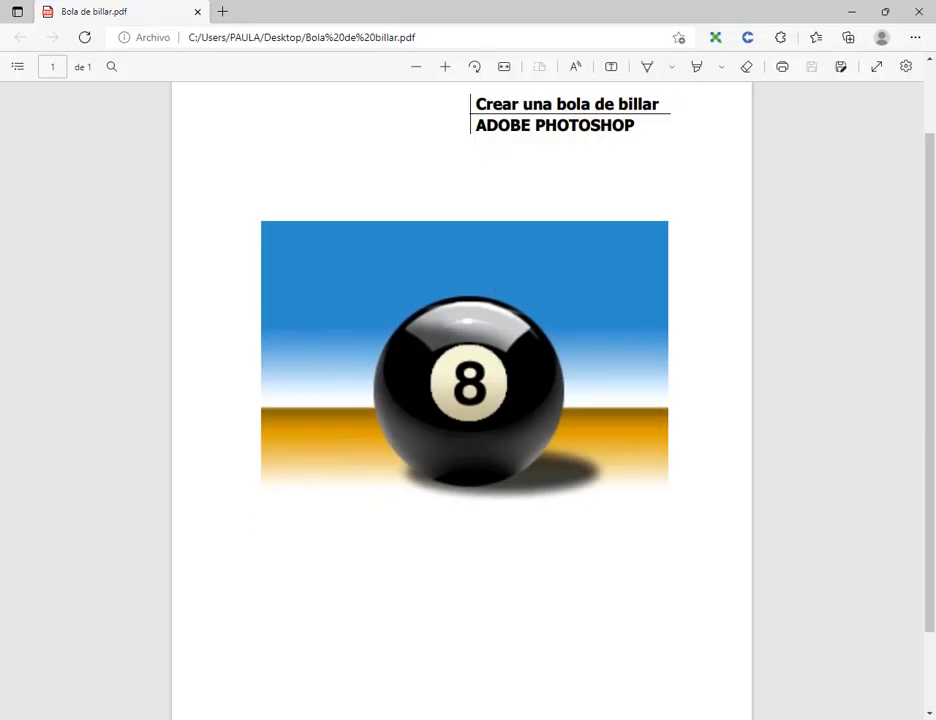
{"action": "left_click", "coordinate": [851, 11]}
Set the black stop of the inner circle's gradient to RGB 195, 188, 151.
{"action": "left_click", "coordinate": [777, 296]}
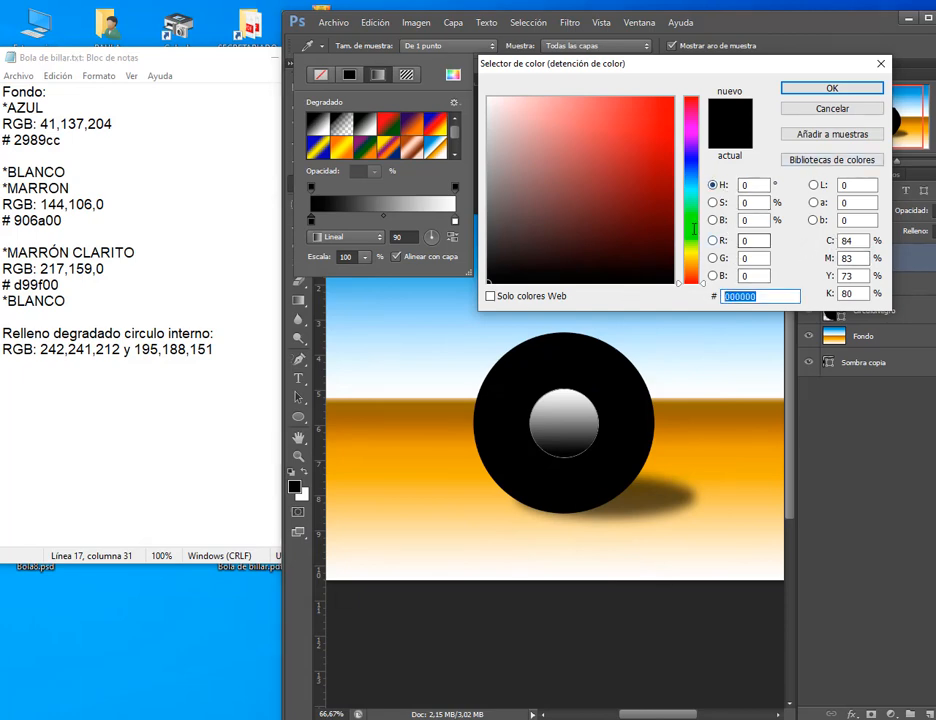
{"action": "left_click_drag", "start_coordinate": [704, 229], "coordinate": [776, 285]}
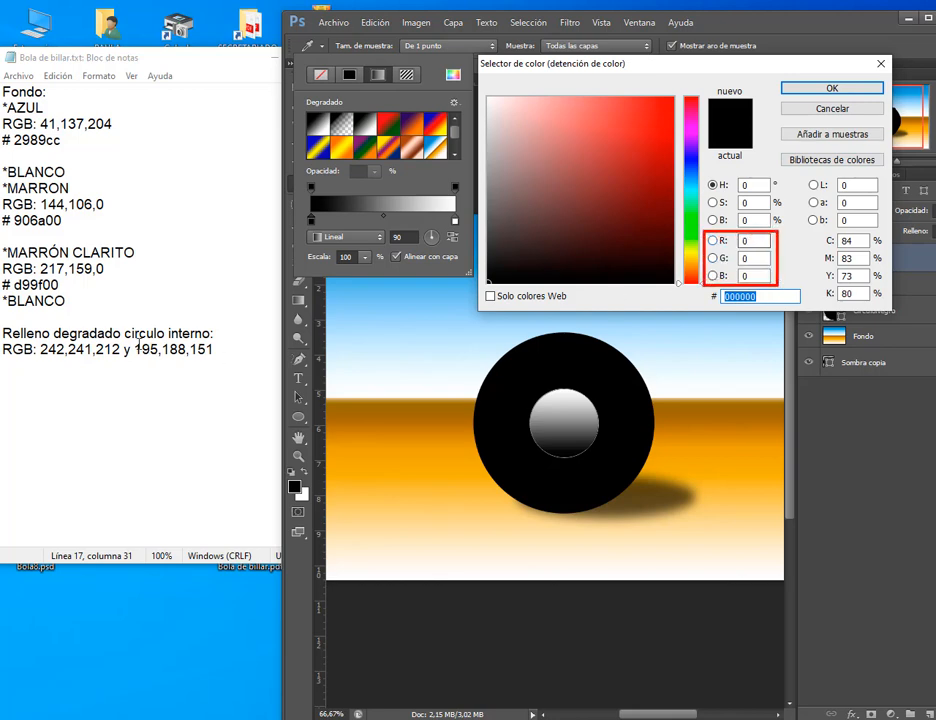
{"action": "left_click_drag", "start_coordinate": [127, 341], "coordinate": [232, 366]}
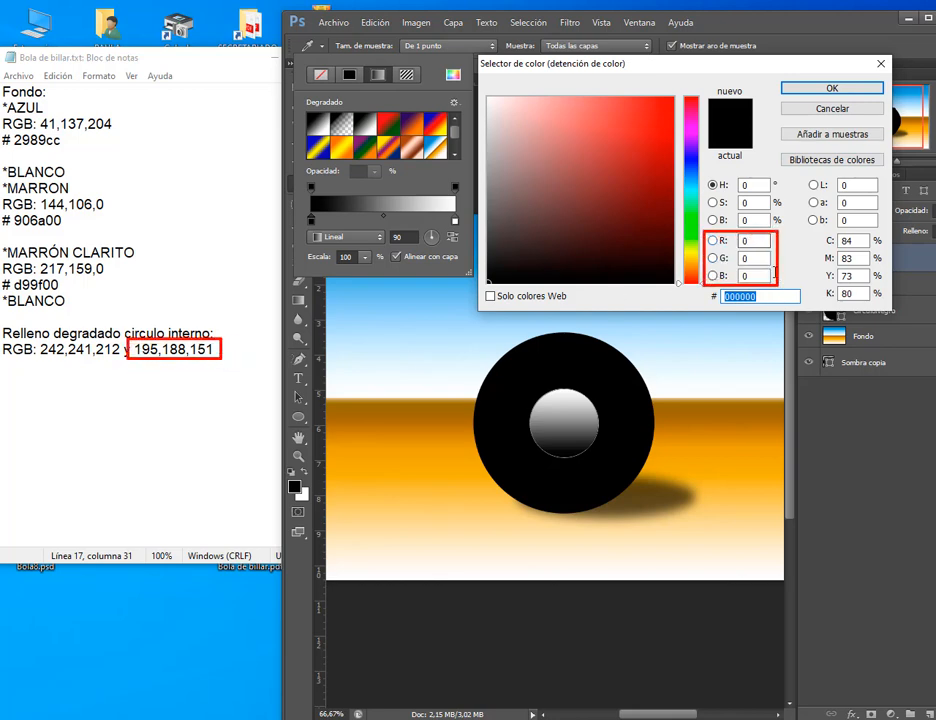
{"action": "left_click", "coordinate": [745, 241]}
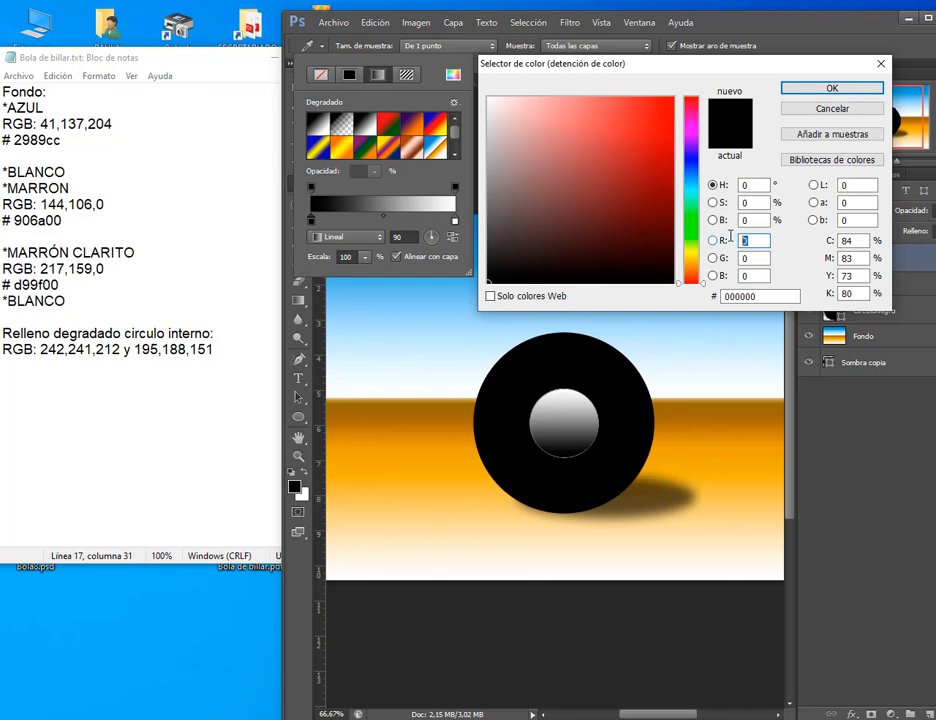
{"action": "type", "text": "195"}
{"action": "key", "text": "Tab"}
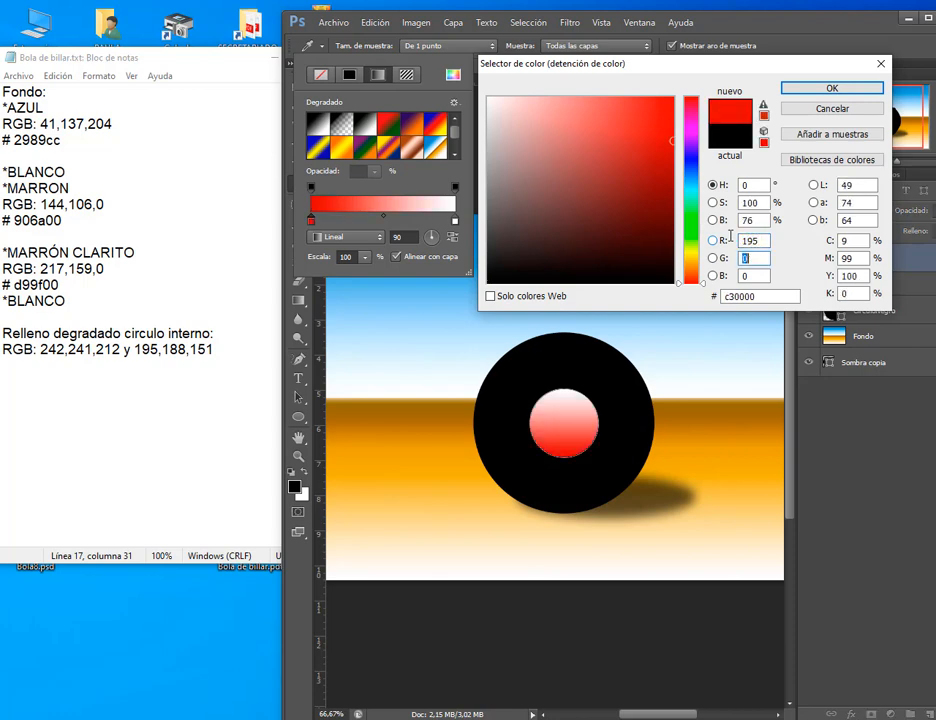
{"action": "type", "text": "188"}
{"action": "key", "text": "Tab"}
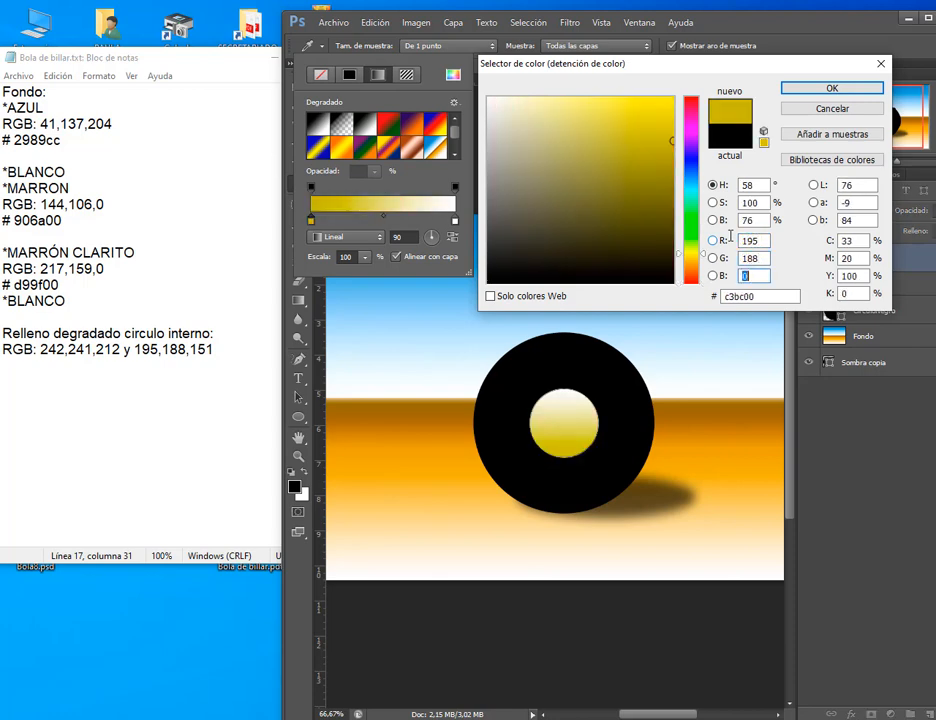
{"action": "type", "text": "151"}
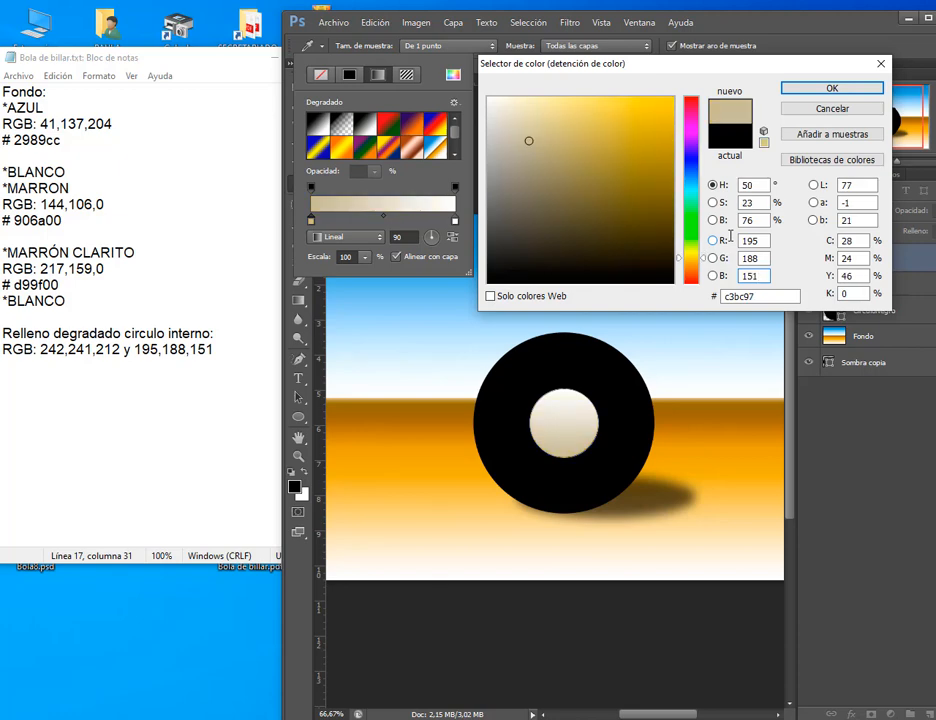
{"action": "left_click", "coordinate": [764, 222]}
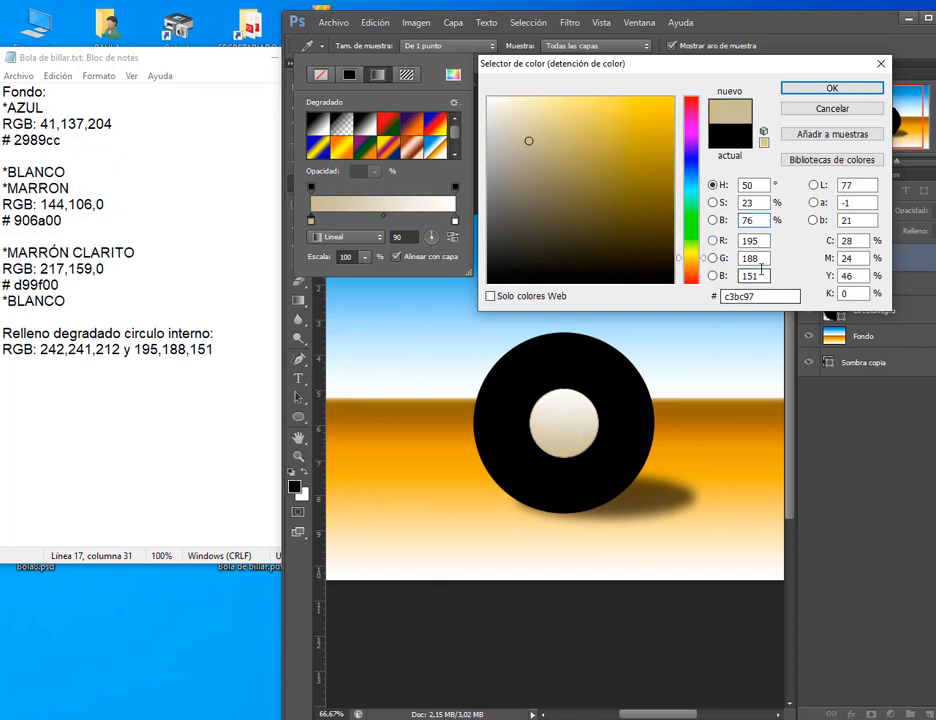
{"action": "left_click", "coordinate": [828, 88]}
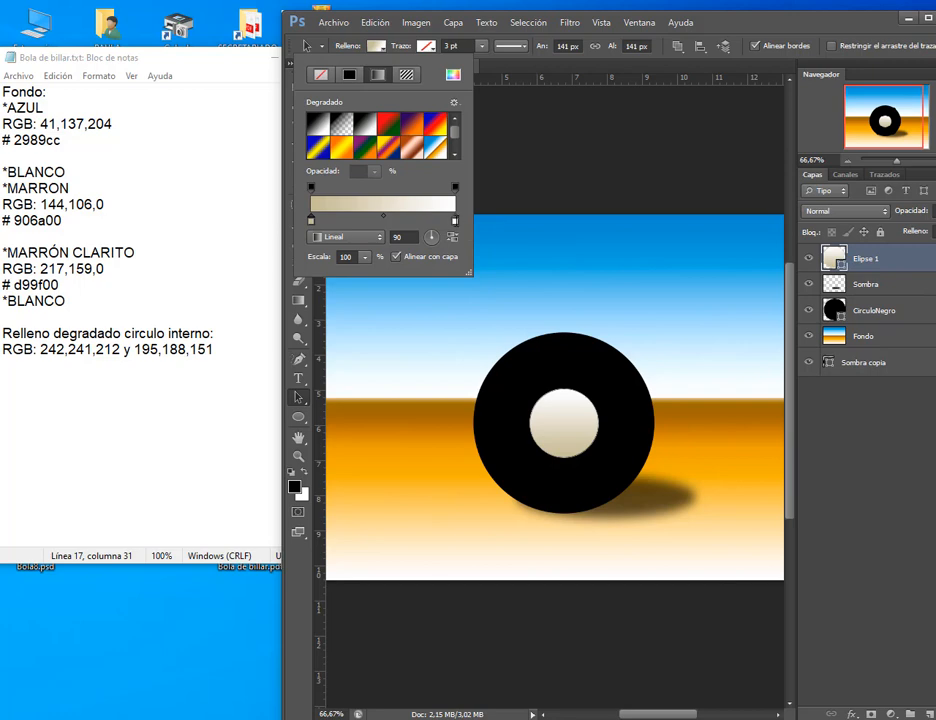
Set the white stop of the inner circle's gradient to RGB 242, 241, 212 and maximize the Photoshop window.
{"action": "double_click", "coordinate": [456, 222]}
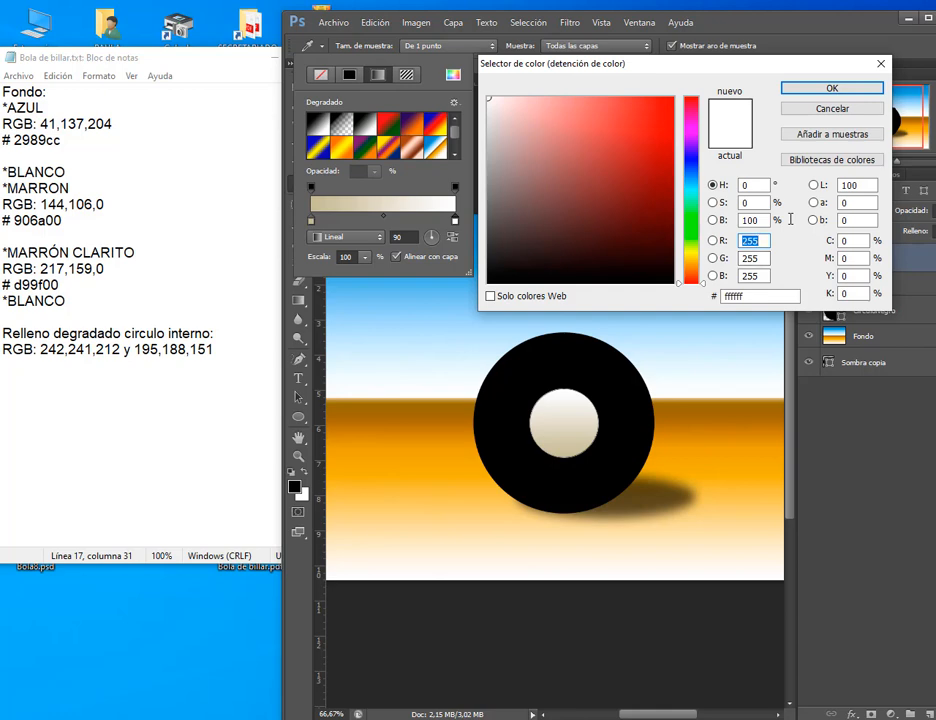
{"action": "type", "text": "242"}
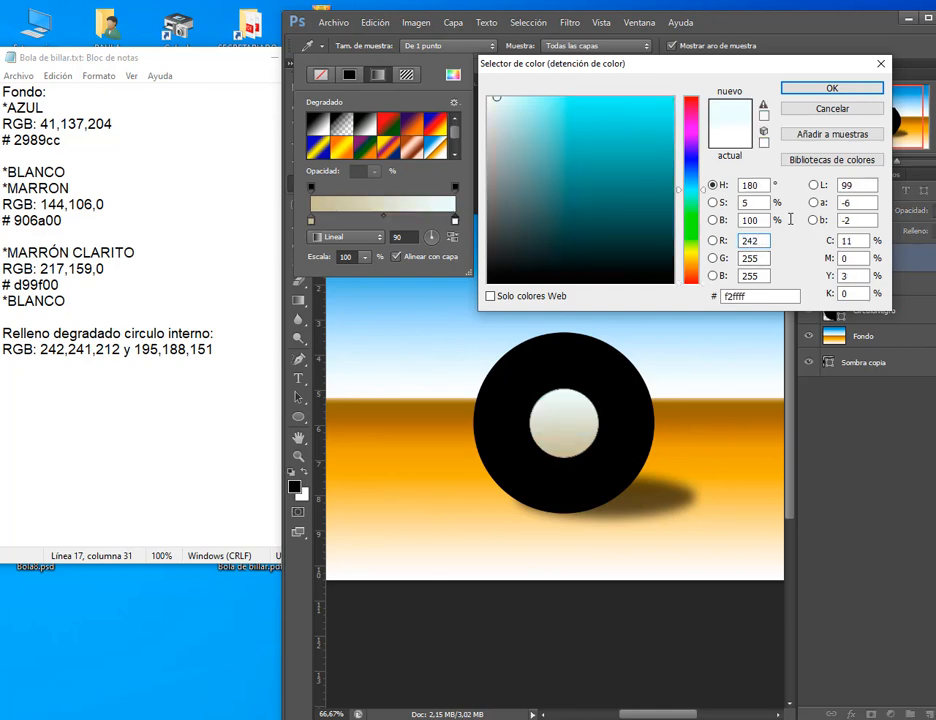
{"action": "key", "text": "Tab"}
{"action": "type", "text": "241"}
{"action": "key", "text": "Tab"}
{"action": "type", "text": "2"}
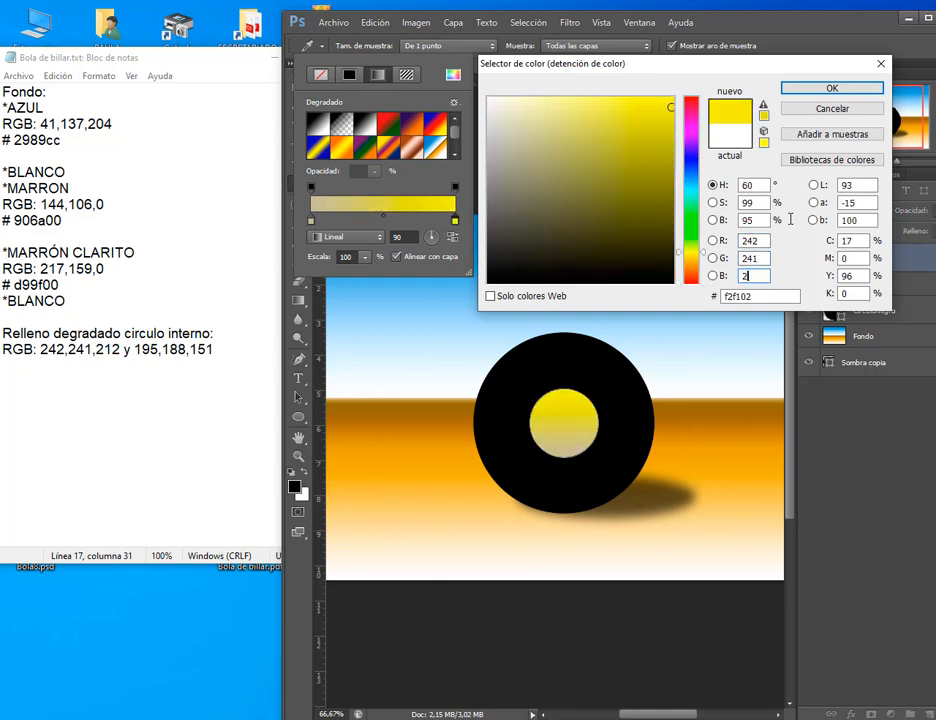
{"action": "type", "text": "12"}
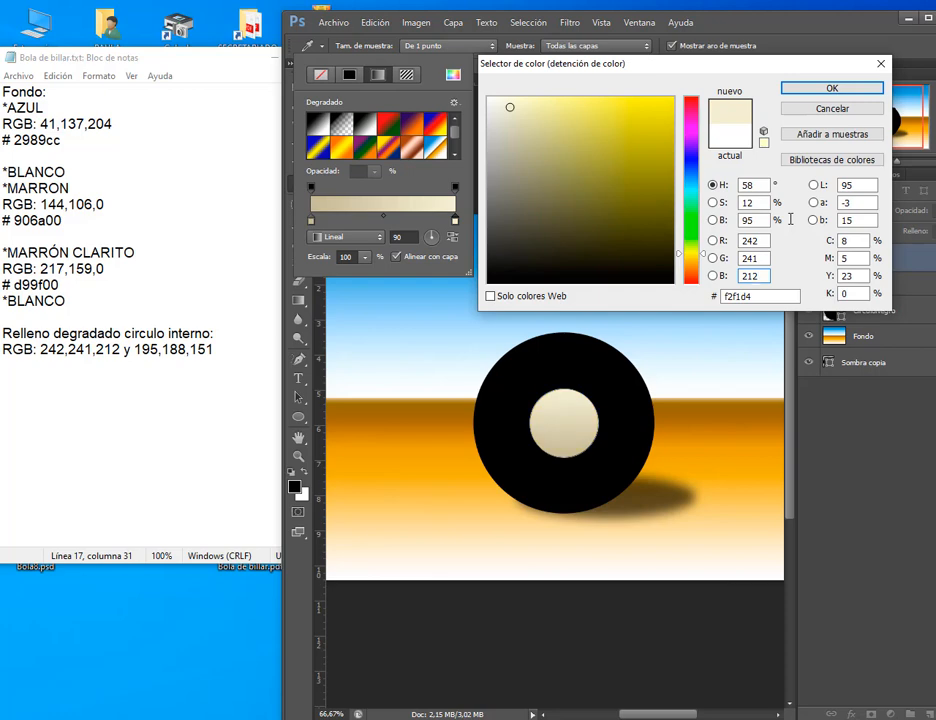
{"action": "left_click", "coordinate": [829, 88]}
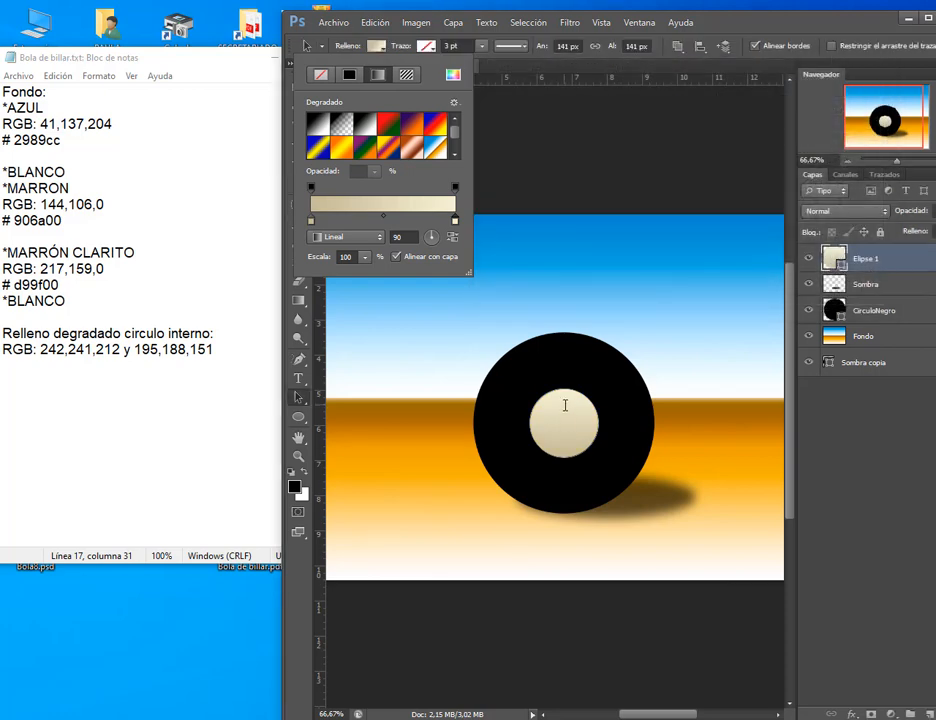
{"action": "left_click", "coordinate": [741, 20]}
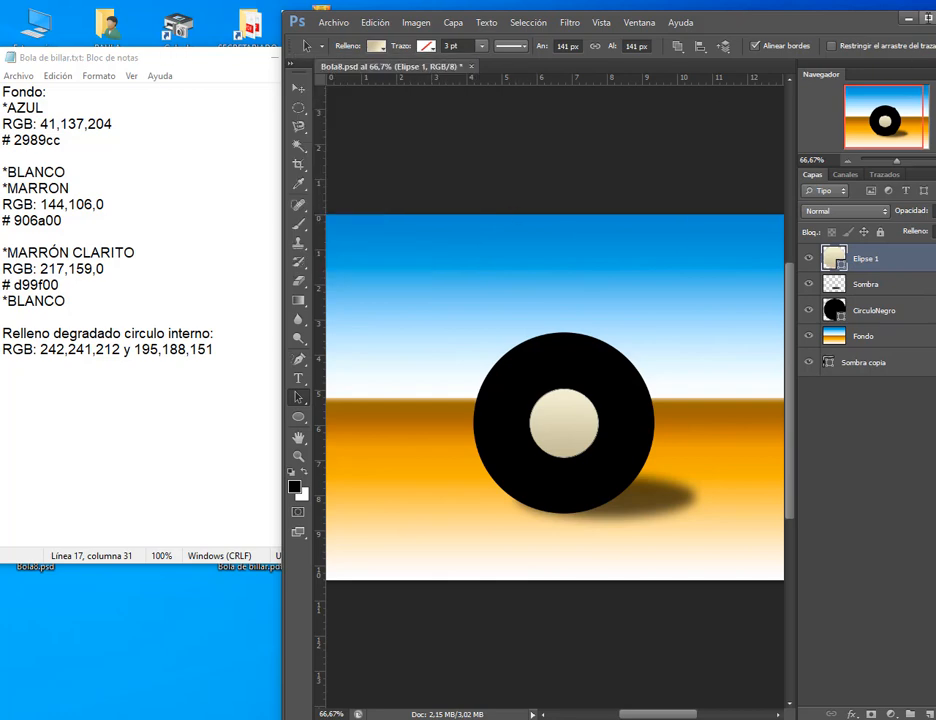
{"action": "left_click", "coordinate": [928, 18]}
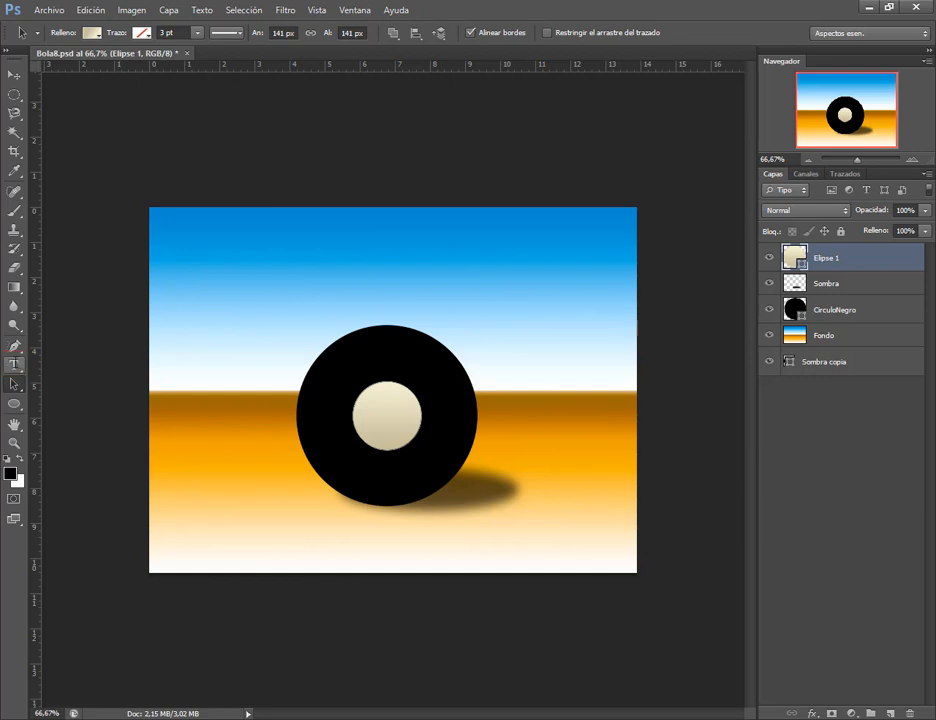
Add the text "8" in Arial Regular at 36 pt on the sky area beside the ball.
{"action": "left_click", "coordinate": [14, 366]}
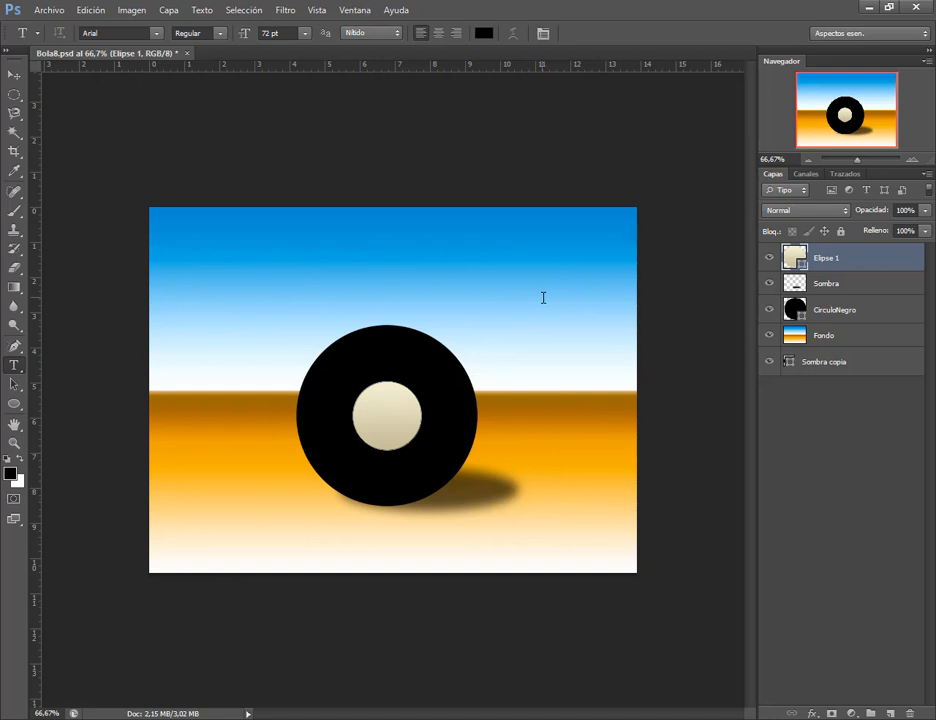
{"action": "left_click", "coordinate": [543, 297]}
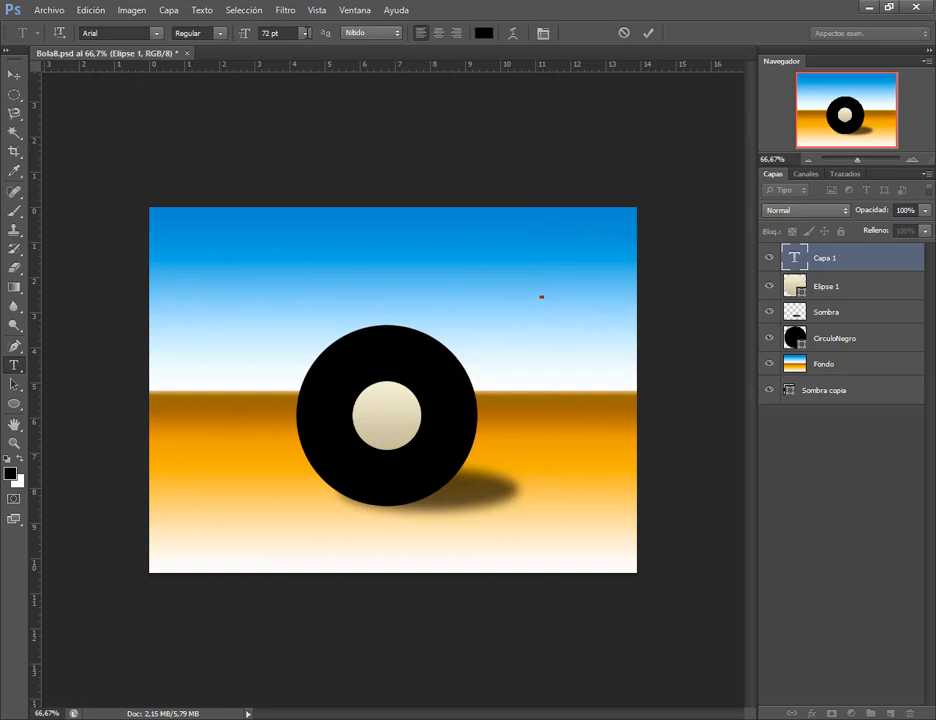
{"action": "left_click", "coordinate": [304, 33]}
{"action": "left_click", "coordinate": [295, 151]}
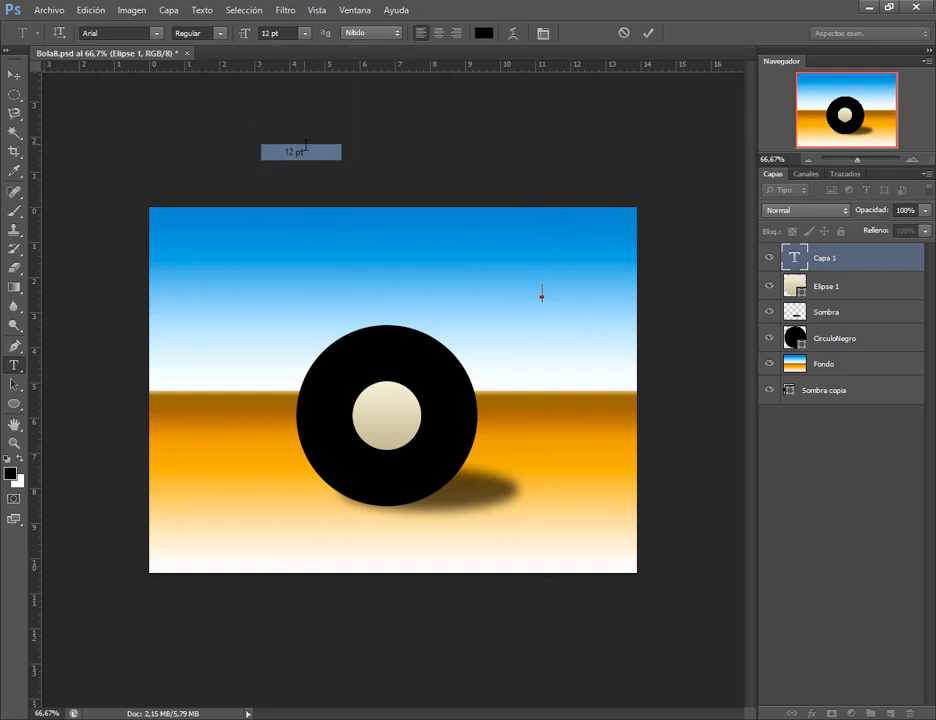
{"action": "left_click", "coordinate": [306, 33]}
{"action": "left_click", "coordinate": [296, 232]}
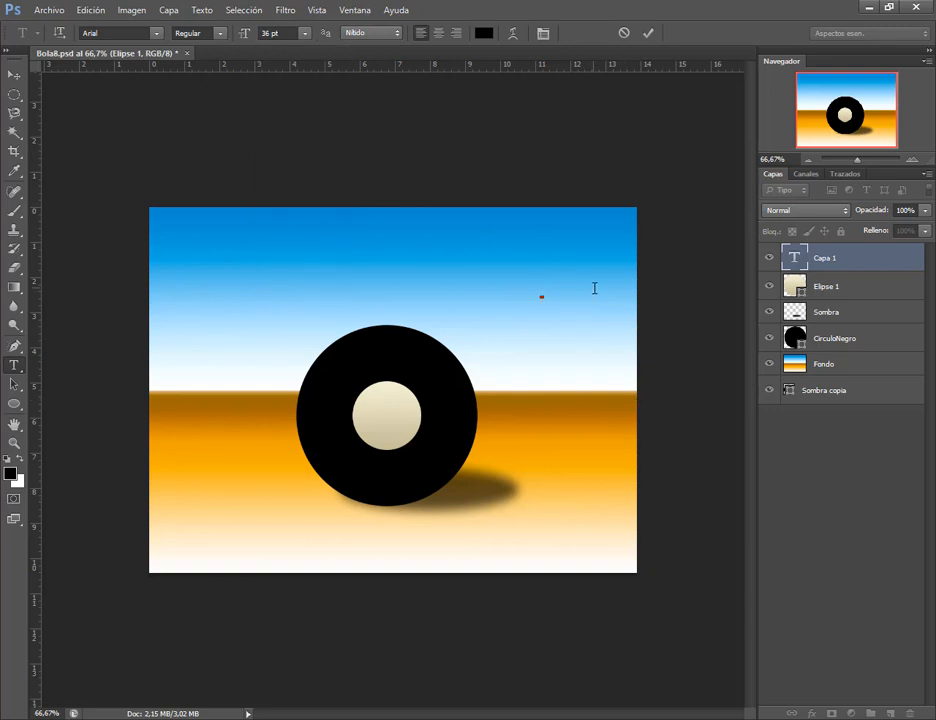
{"action": "type", "text": "8"}
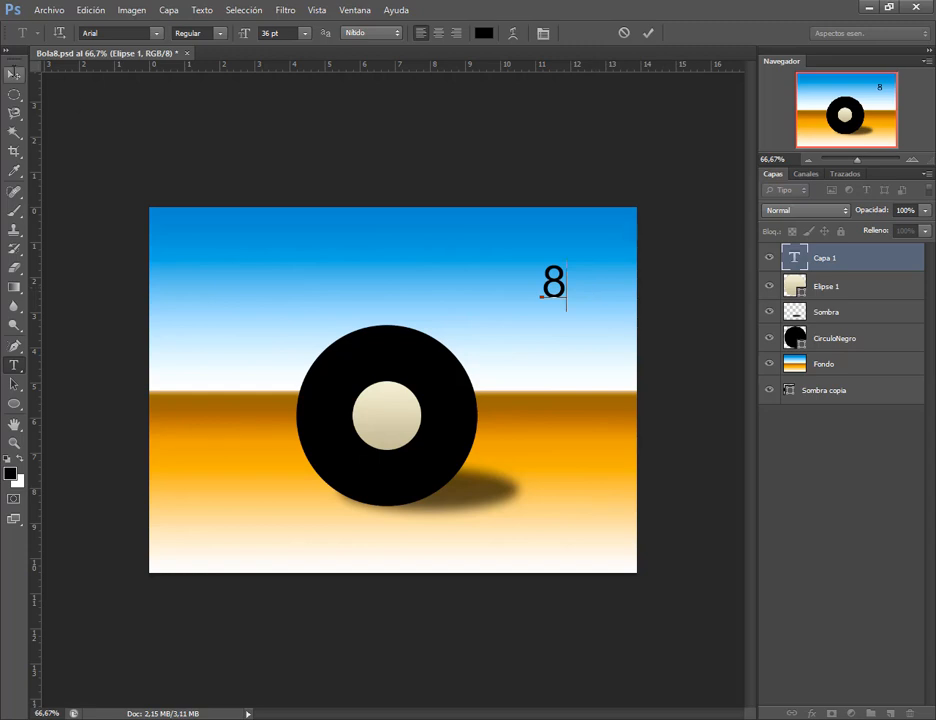
Move the 8 onto the center of the cream inner circle.
{"action": "left_click", "coordinate": [13, 75]}
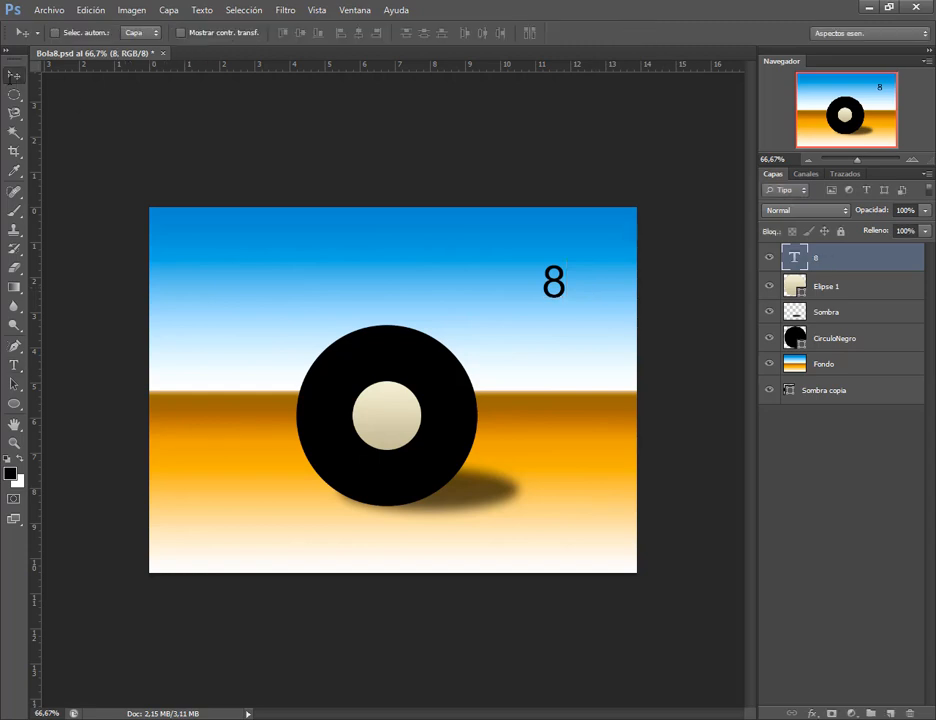
{"action": "left_click", "coordinate": [90, 10]}
{"action": "left_click", "coordinate": [103, 204]}
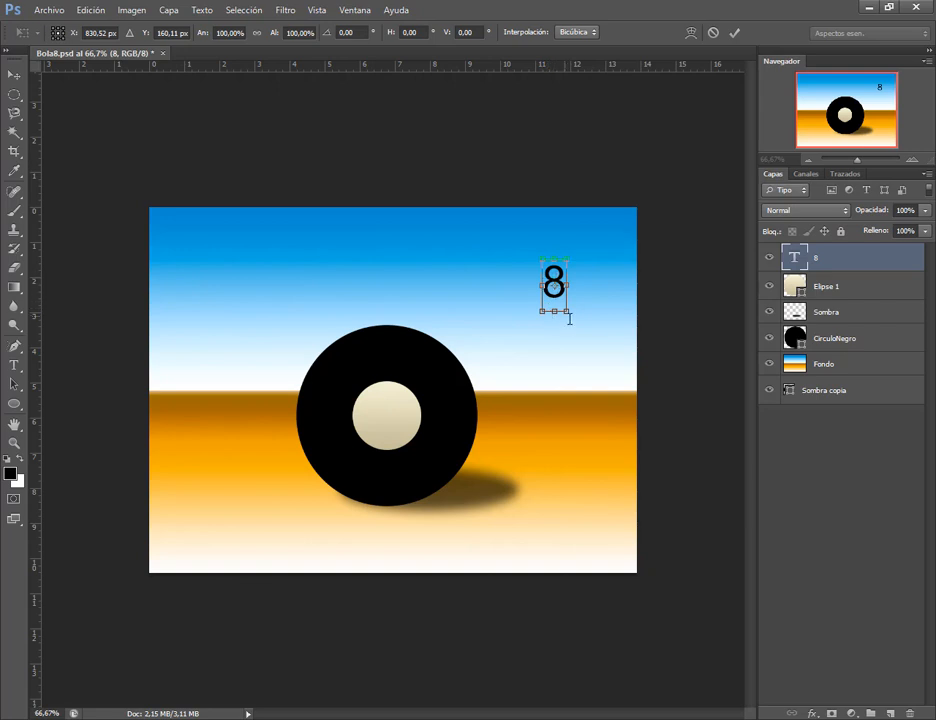
{"action": "key", "text": "Return"}
{"action": "left_click_drag", "start_coordinate": [553, 290], "coordinate": [386, 422]}
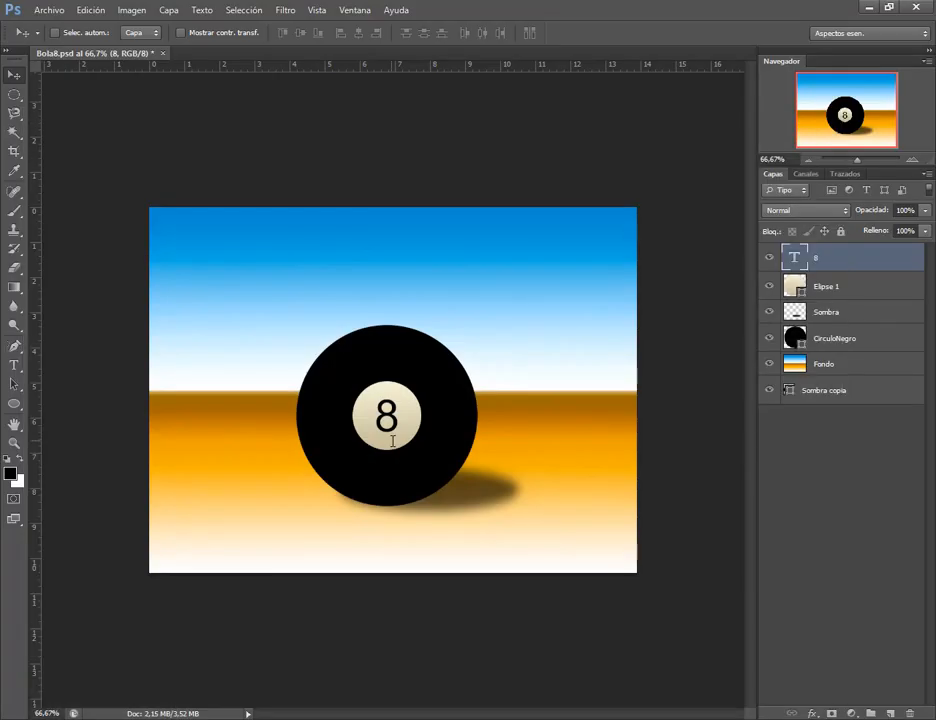
Change the 8's font style to Arial Black and re-center it inside the inner circle.
{"action": "scroll", "coordinate": [389, 432], "scroll_direction": "up", "scroll_amount": 3}
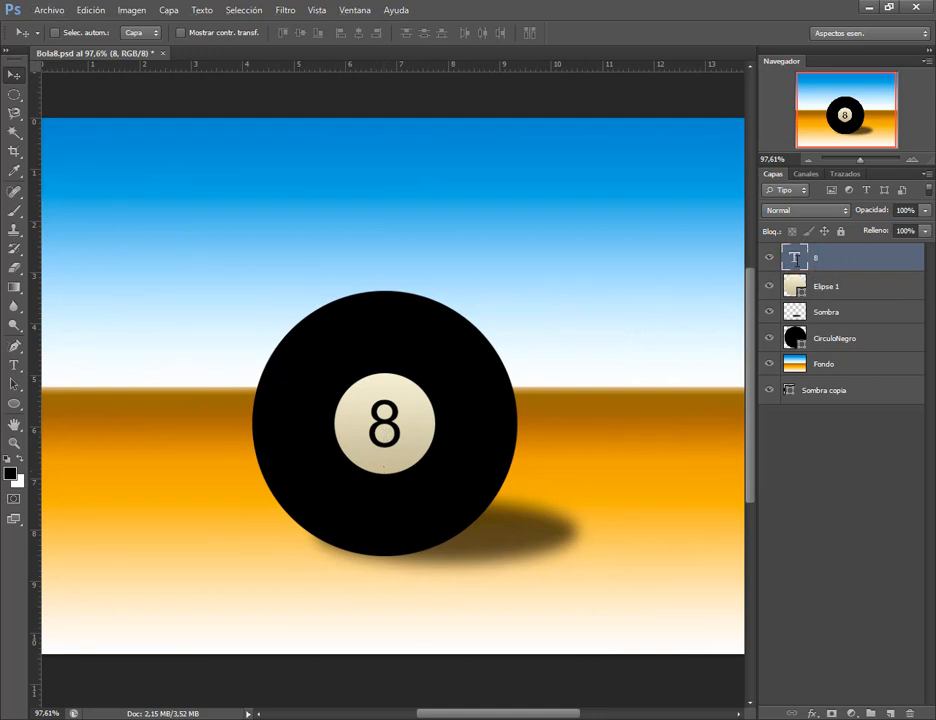
{"action": "double_click", "coordinate": [794, 258]}
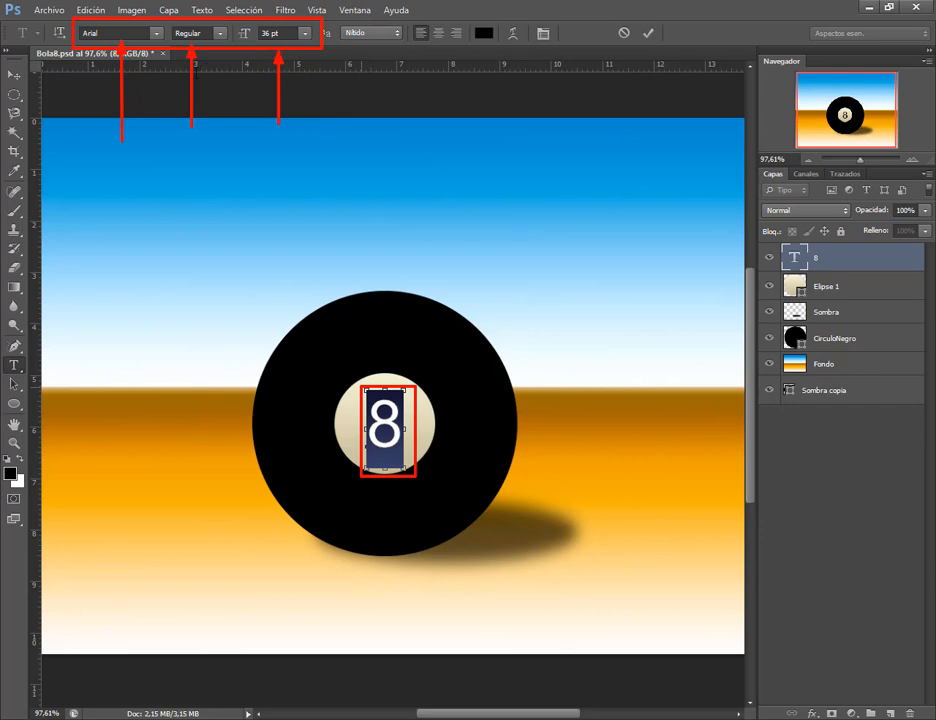
{"action": "left_click", "coordinate": [156, 33]}
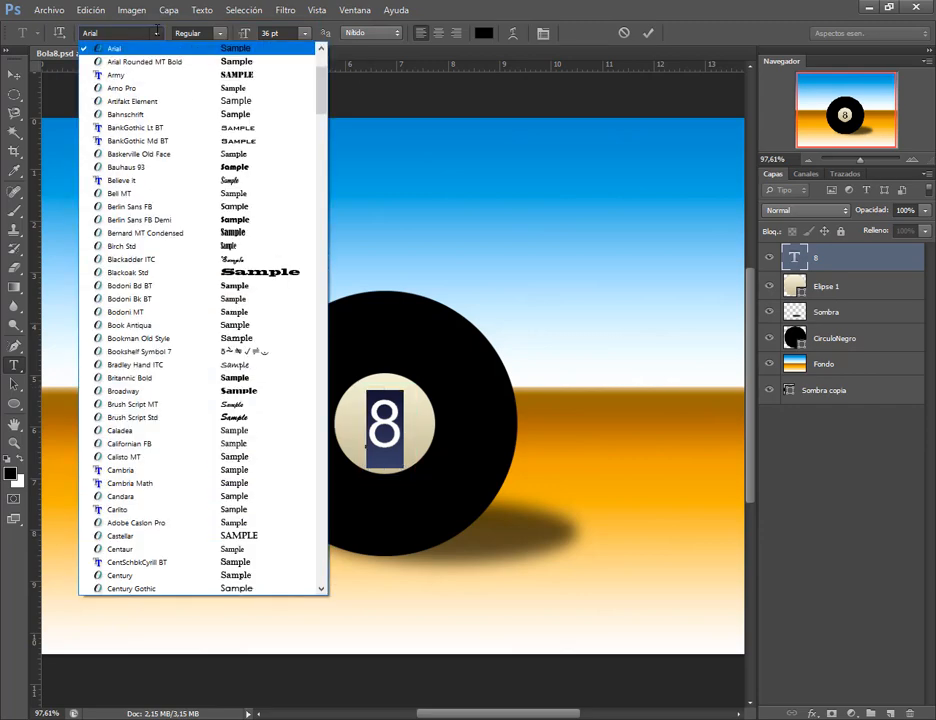
{"action": "left_click", "coordinate": [156, 31]}
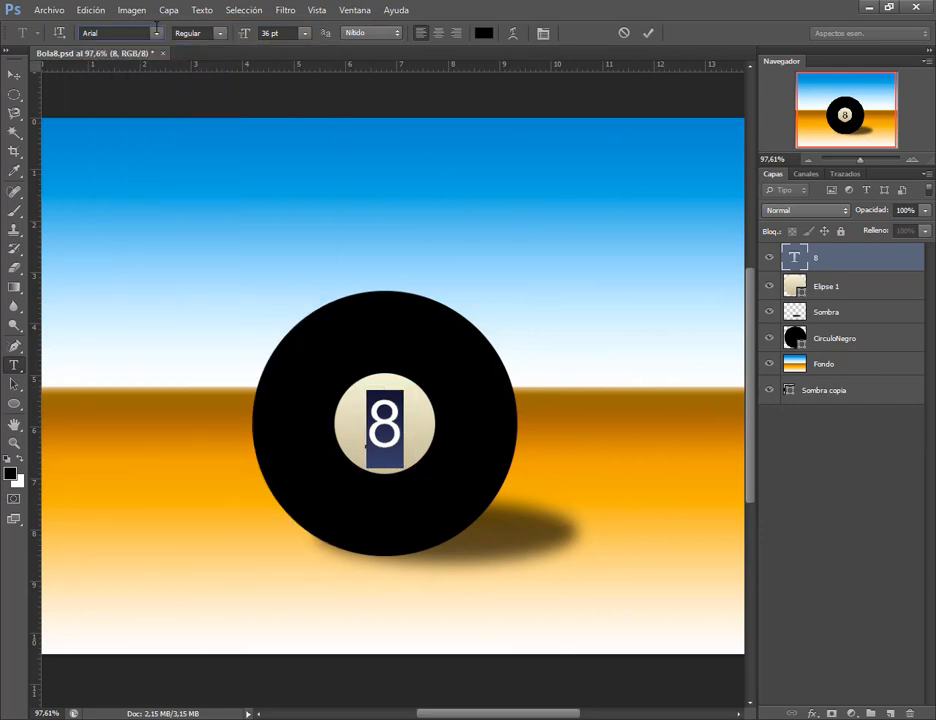
{"action": "left_click", "coordinate": [219, 33]}
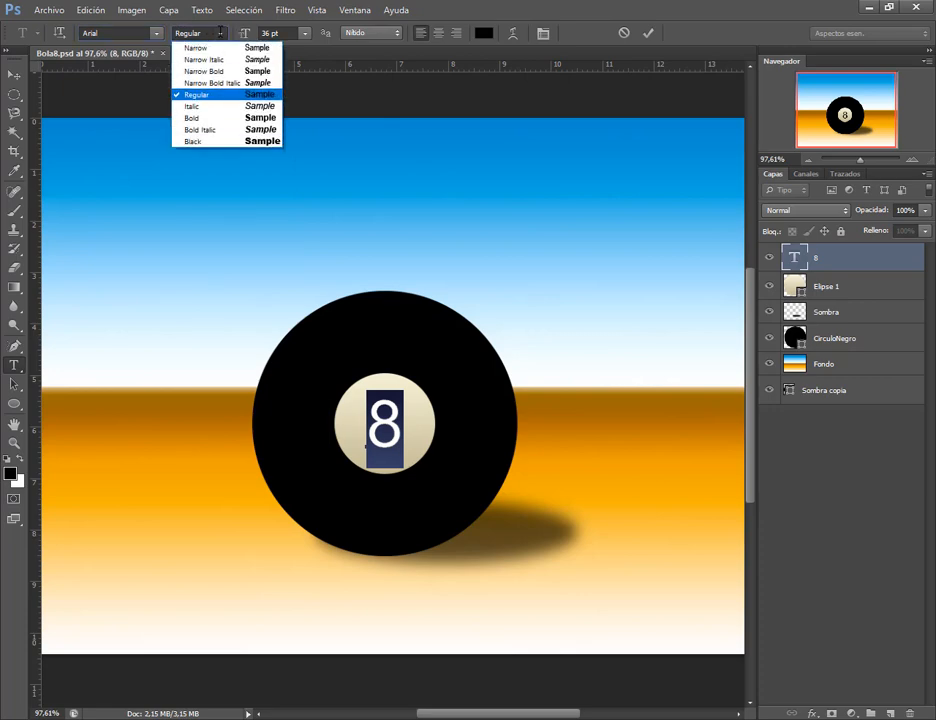
{"action": "left_click", "coordinate": [211, 140]}
{"action": "left_click", "coordinate": [14, 75]}
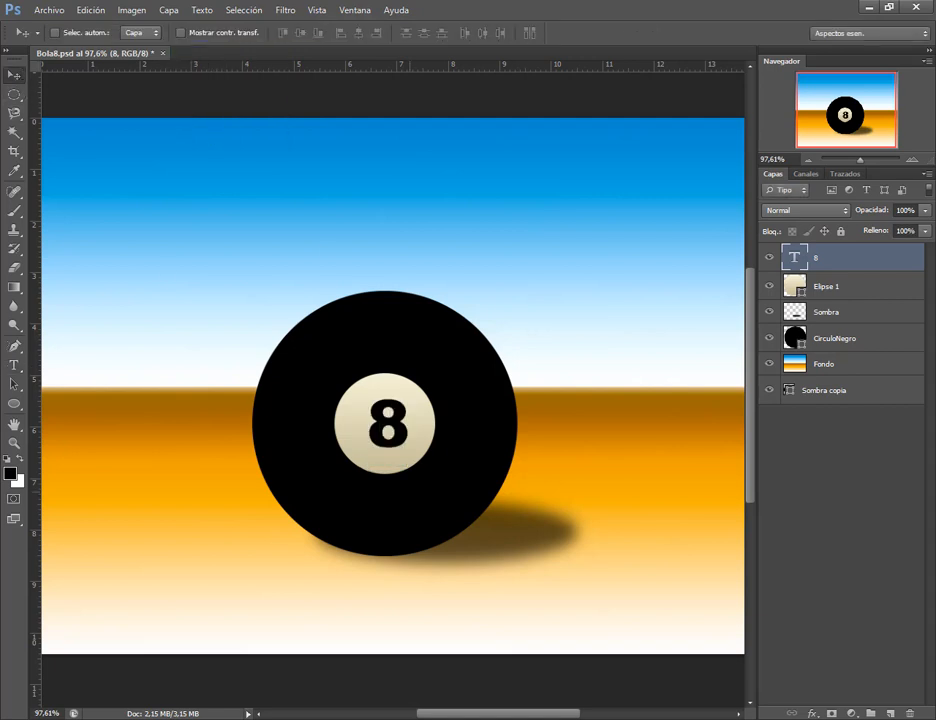
{"action": "left_click_drag", "start_coordinate": [400, 383], "coordinate": [396, 382]}
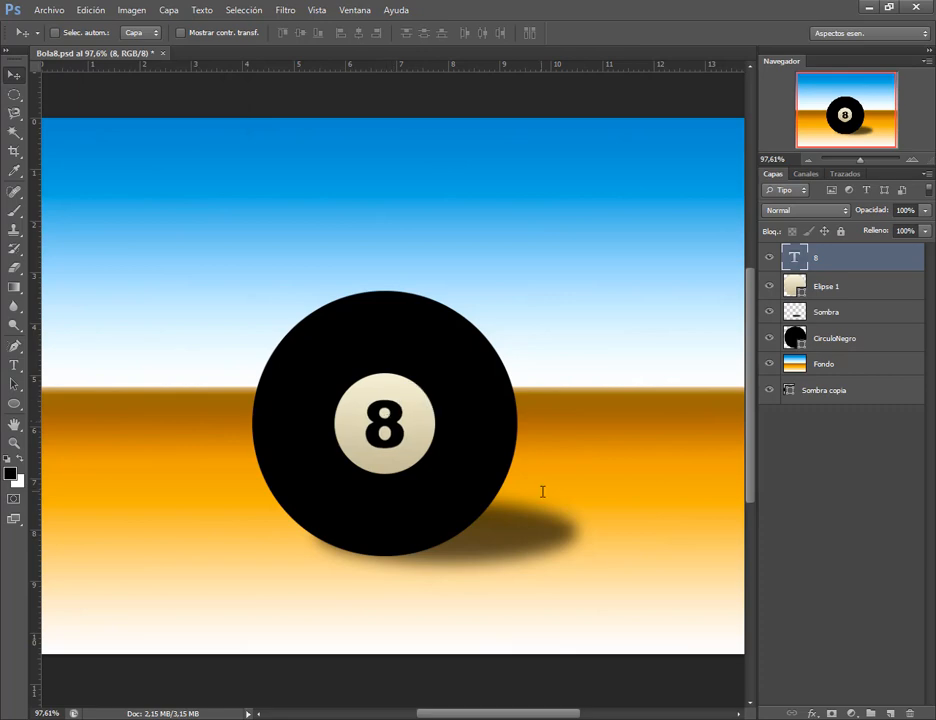
Save the document and check the highlight on the ball in the reference PDF.
{"action": "left_click", "coordinate": [49, 9]}
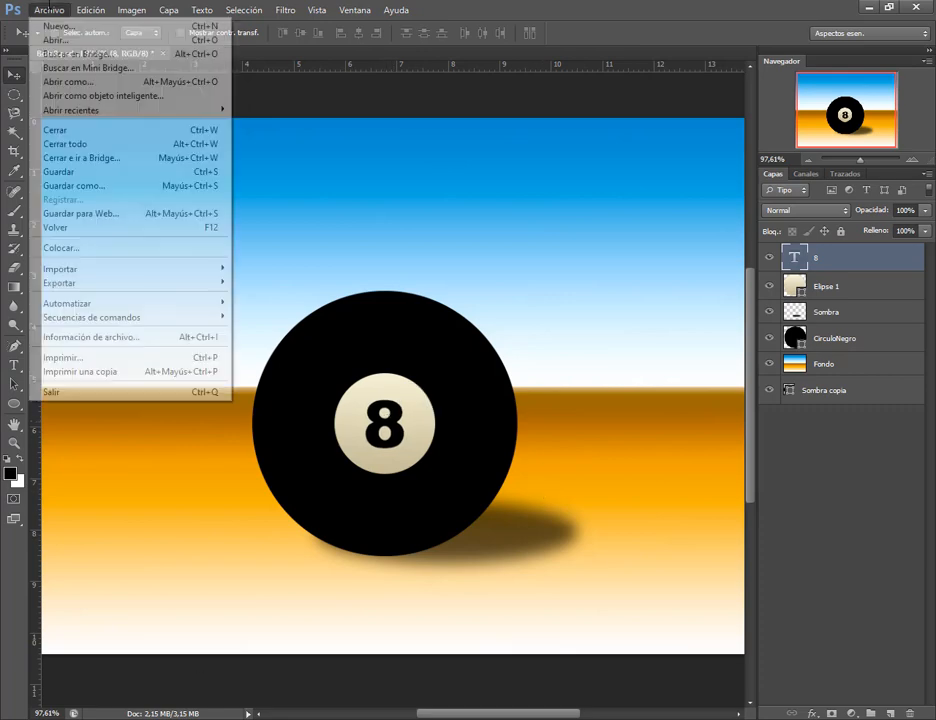
{"action": "left_click", "coordinate": [60, 171]}
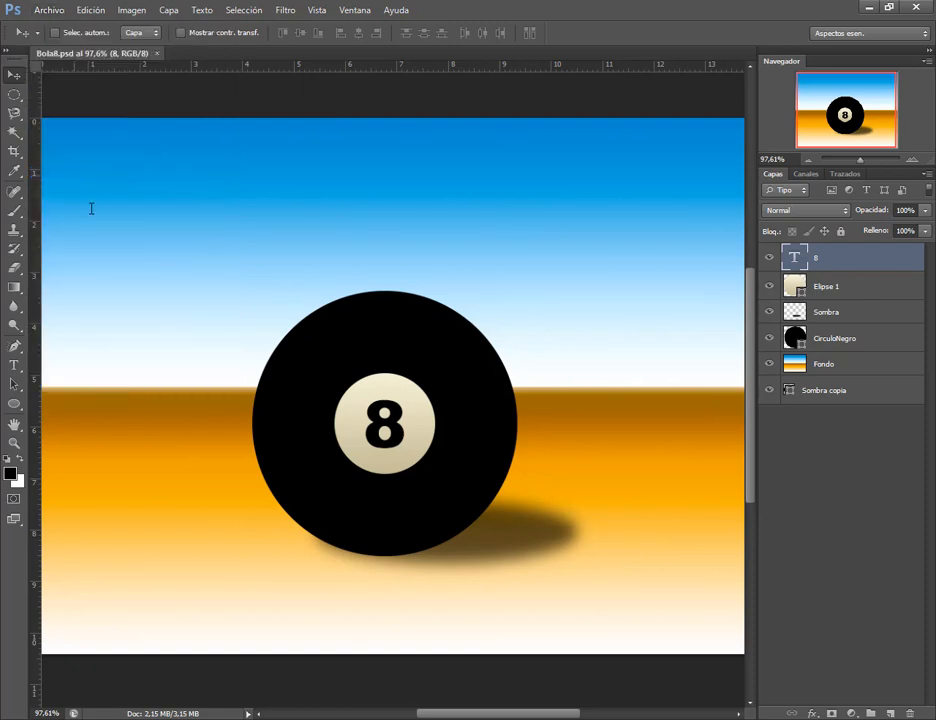
{"action": "left_click", "coordinate": [860, 287]}
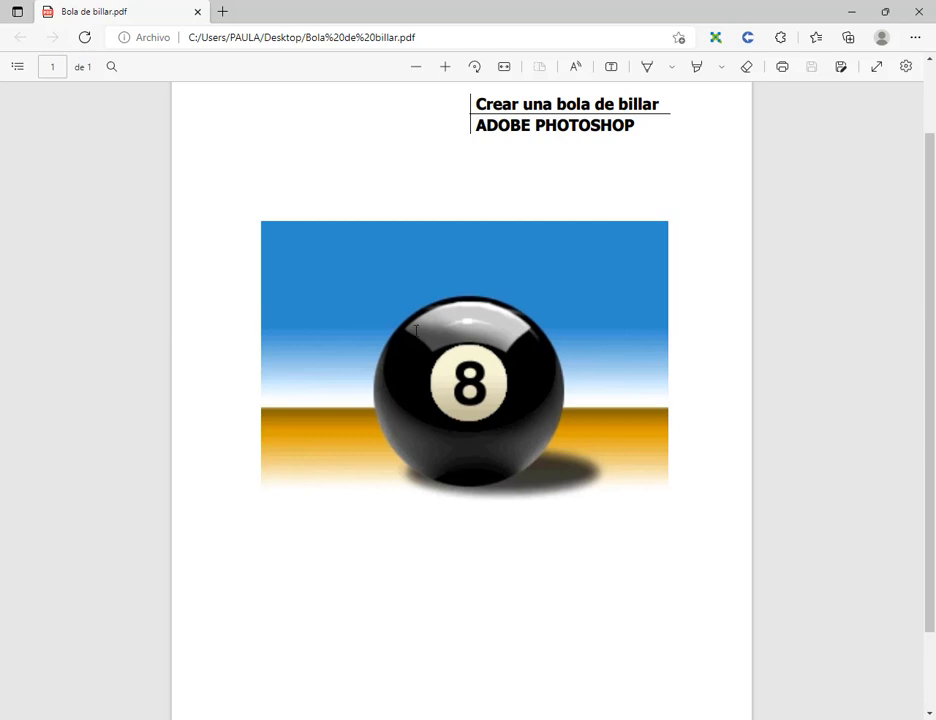
{"action": "left_click", "coordinate": [849, 10]}
{"action": "left_click", "coordinate": [854, 9]}
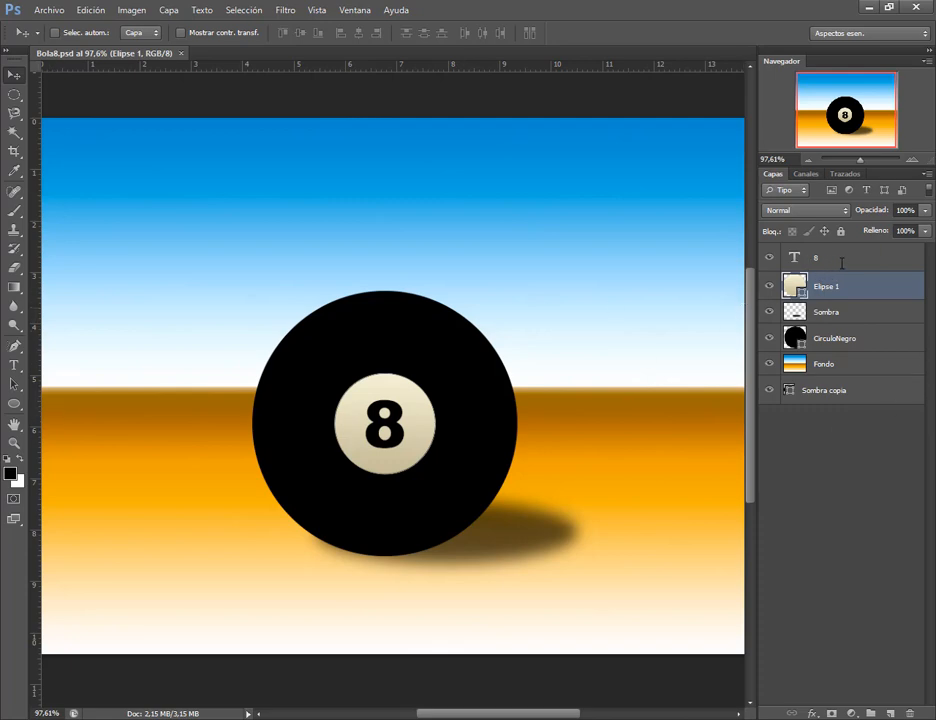
Add an empty layer above the 8 and place a circular marquee selection just inside the black ball's edge, slightly toward its top.
{"action": "left_click", "coordinate": [841, 263]}
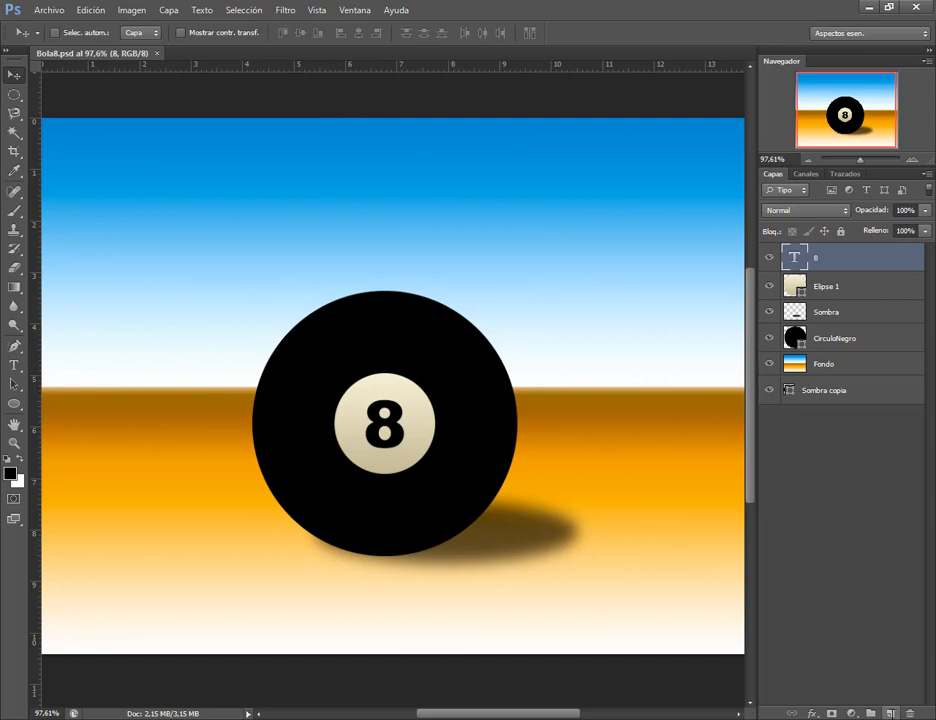
{"action": "left_click", "coordinate": [870, 713]}
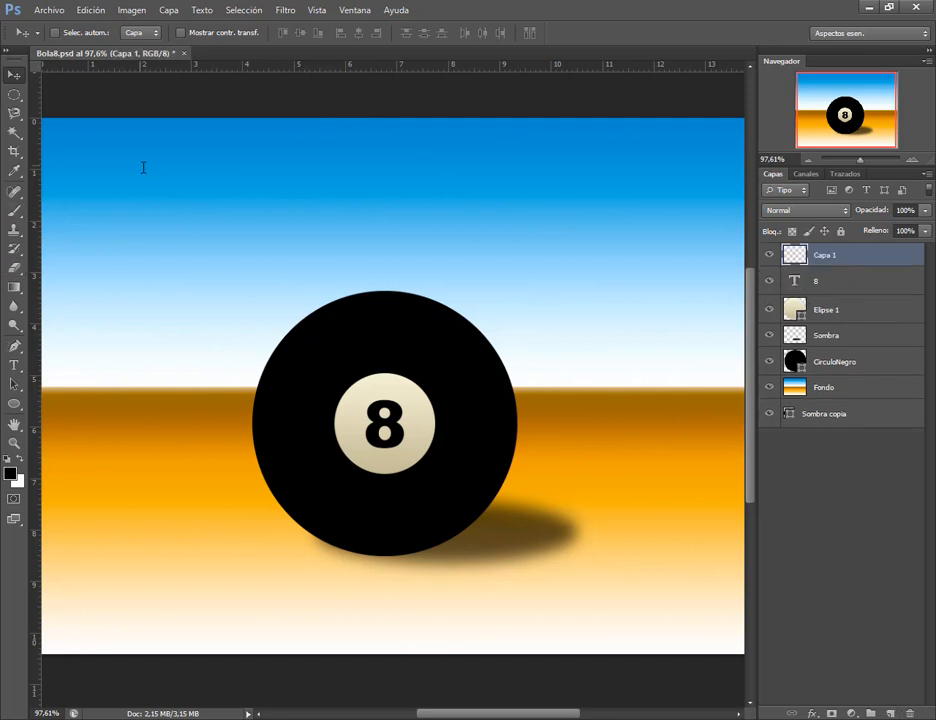
{"action": "left_click", "coordinate": [14, 93]}
{"action": "left_click", "coordinate": [12, 95]}
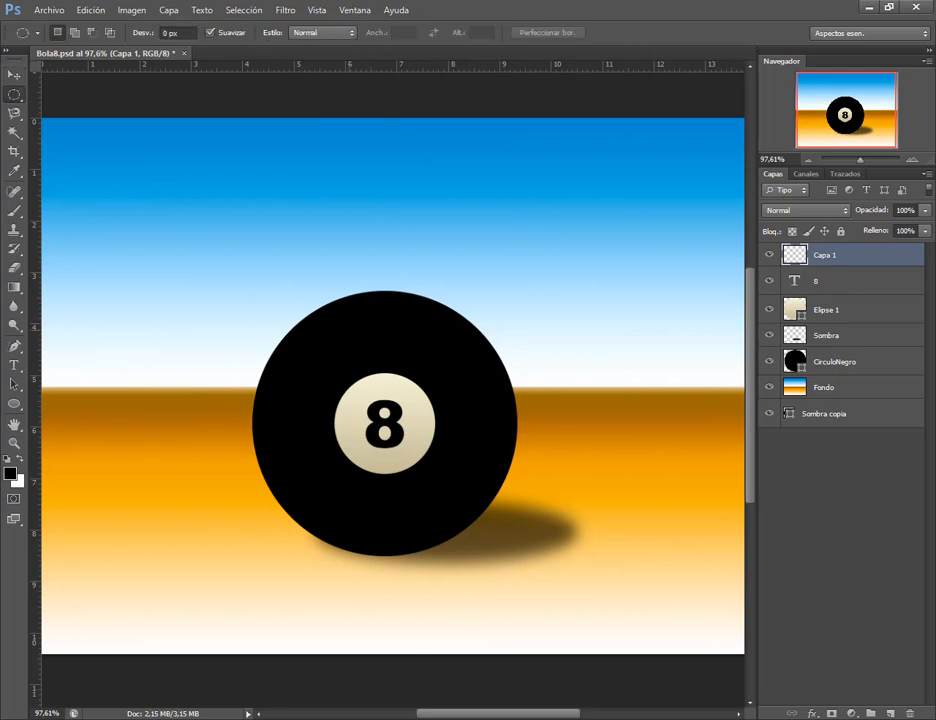
{"action": "left_click_drag", "start_coordinate": [288, 304], "coordinate": [508, 502]}
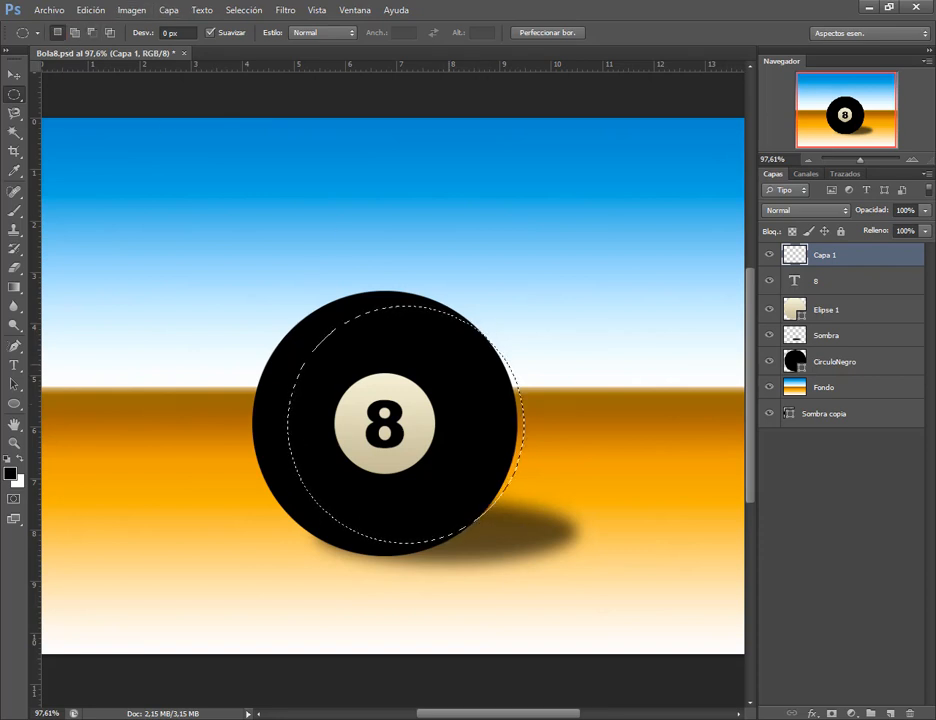
{"action": "left_click_drag", "start_coordinate": [455, 325], "coordinate": [433, 319]}
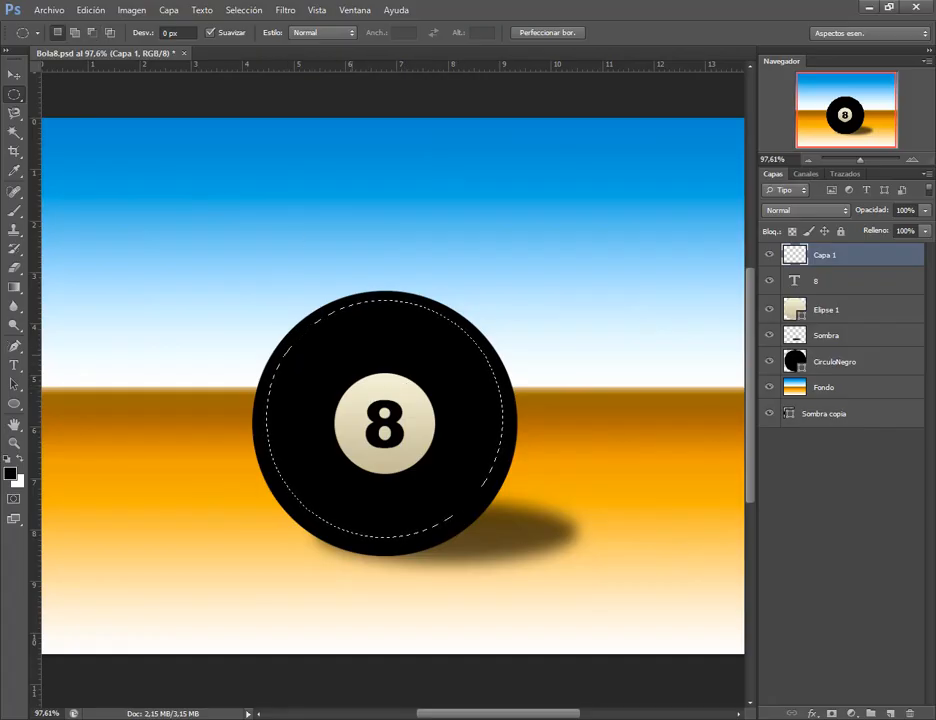
{"action": "left_click_drag", "start_coordinate": [279, 219], "coordinate": [447, 397]}
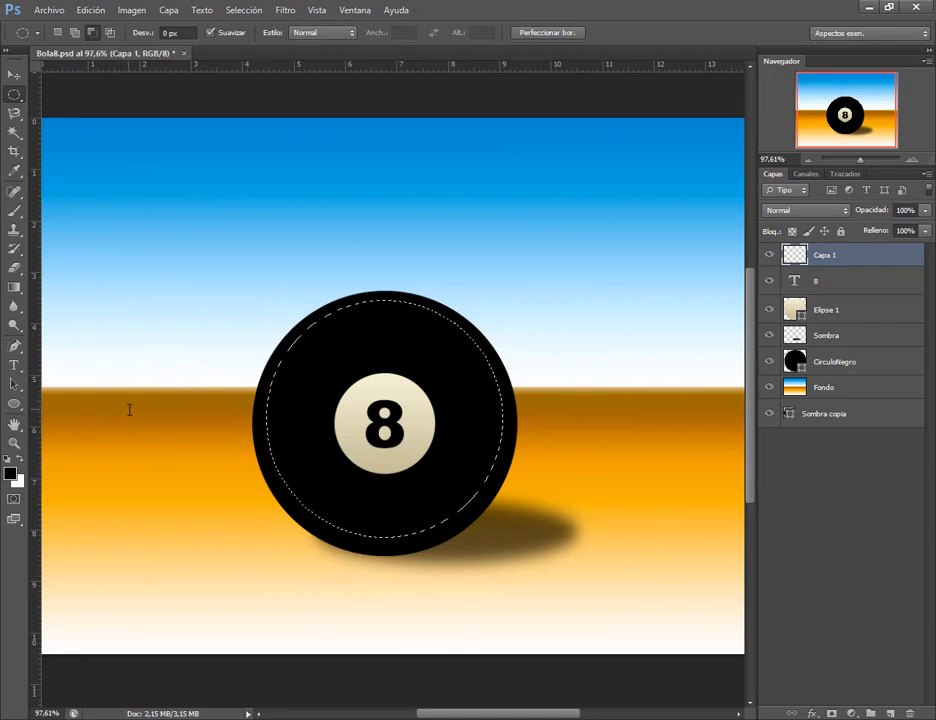
{"action": "left_click_drag", "start_coordinate": [295, 480], "coordinate": [640, 640]}
{"action": "mouse_move", "coordinate": [616, 581]}
{"action": "left_mouse_down"}
{"action": "mouse_move", "coordinate": [485, 464]}
{"action": "mouse_move", "coordinate": [312, 364]}
{"action": "mouse_move", "coordinate": [238, 353]}
{"action": "left_mouse_up"}
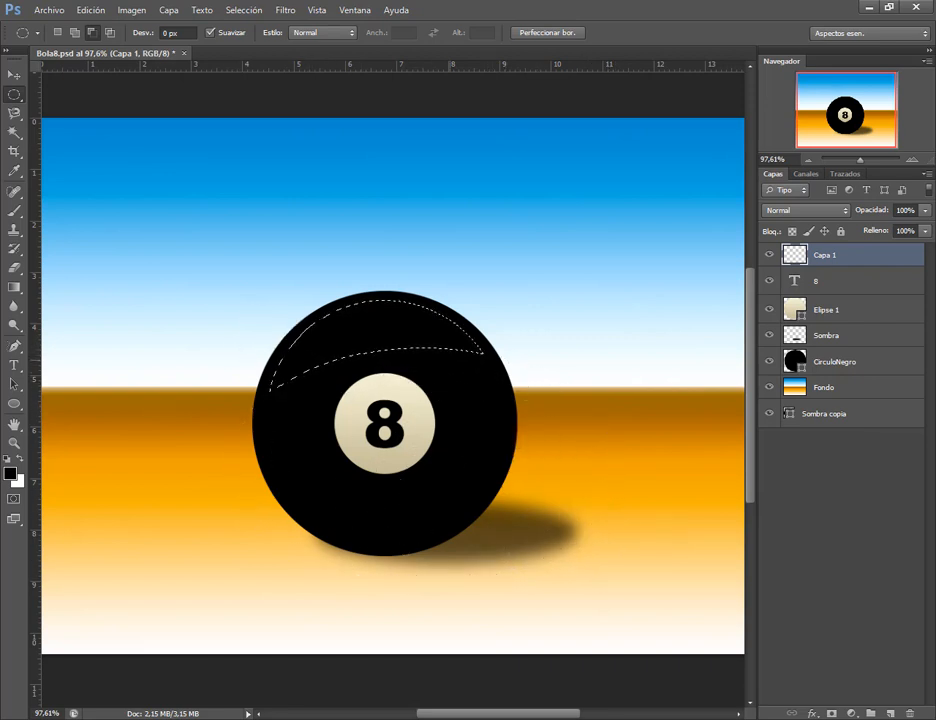
{"action": "key", "text": "ctrl+z"}
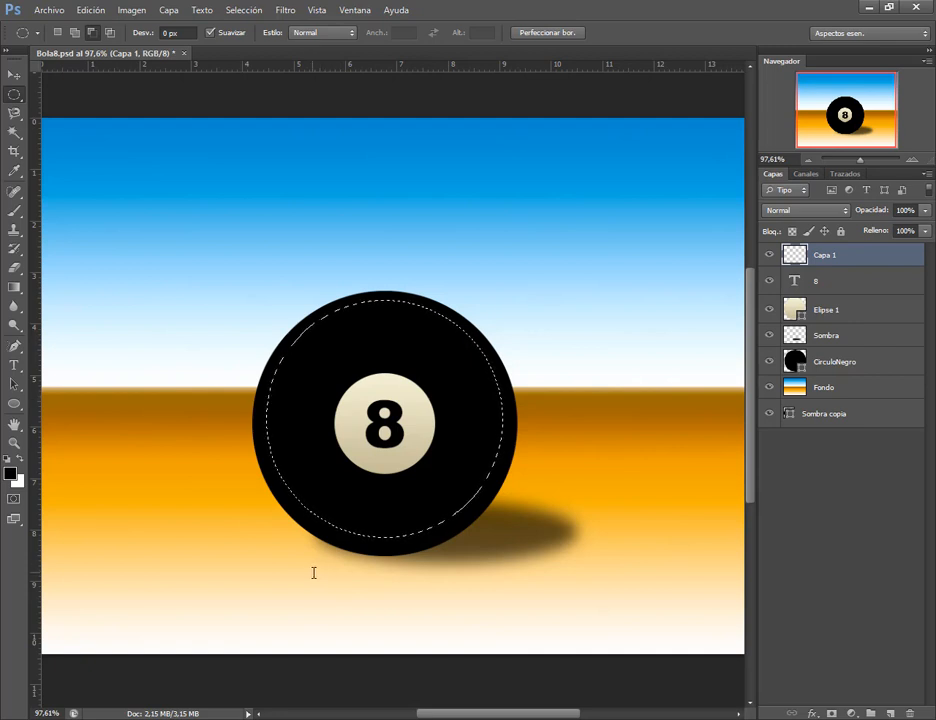
Subtract a tall ellipse enclosing the cream inner circle's top and sides from the circular selection, and compare it with the reference PDF.
{"action": "left_click_drag", "start_coordinate": [313, 572], "coordinate": [406, 434]}
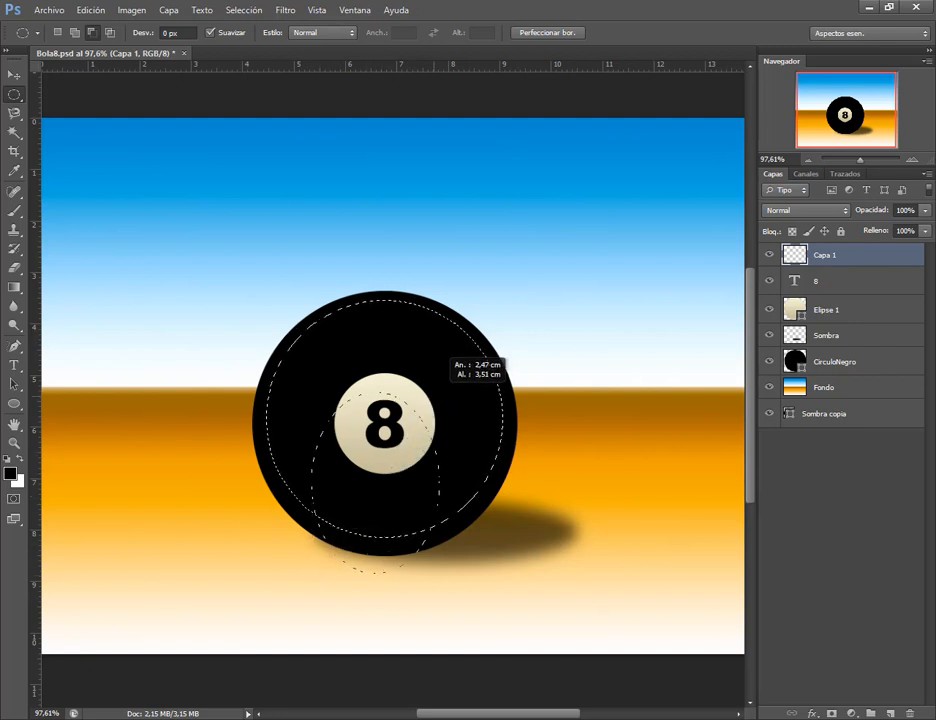
{"action": "left_click_drag", "start_coordinate": [441, 389], "coordinate": [459, 376]}
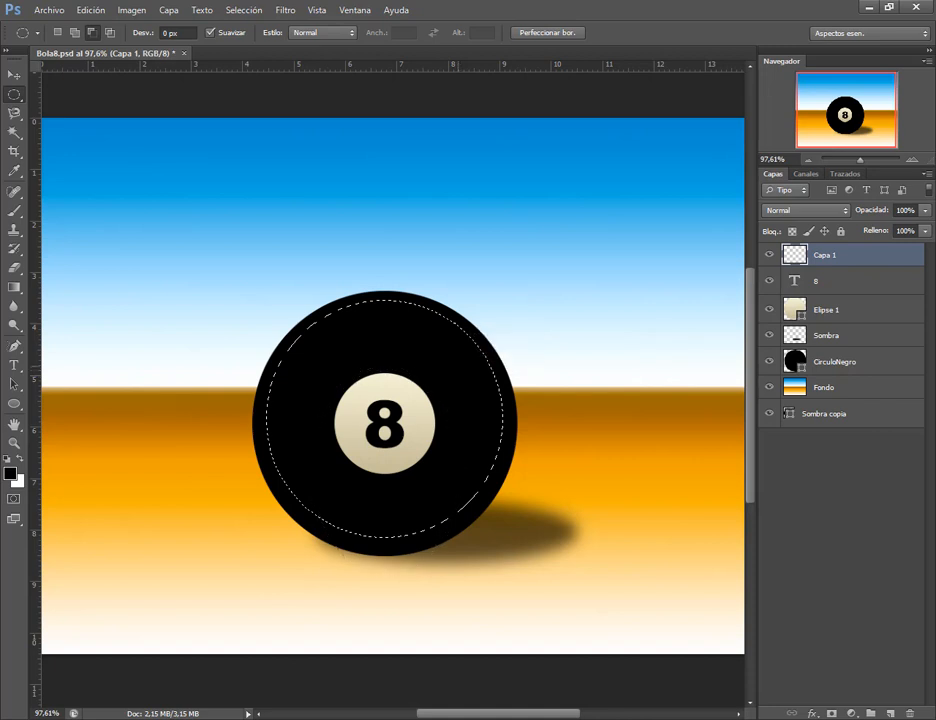
{"action": "left_click_drag", "start_coordinate": [311, 573], "coordinate": [459, 366]}
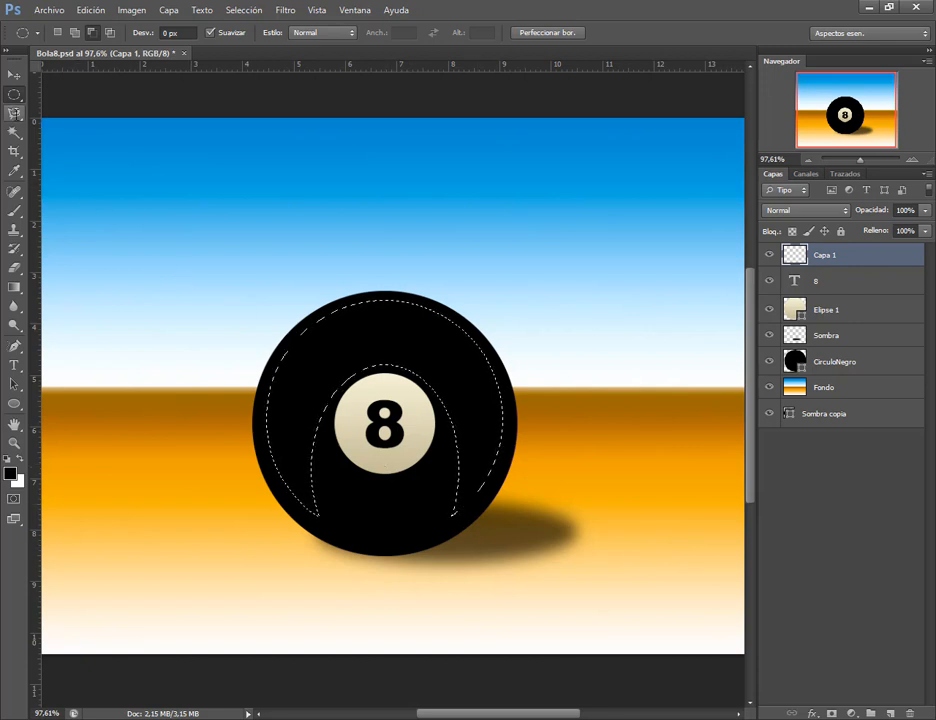
{"action": "left_click", "coordinate": [14, 113]}
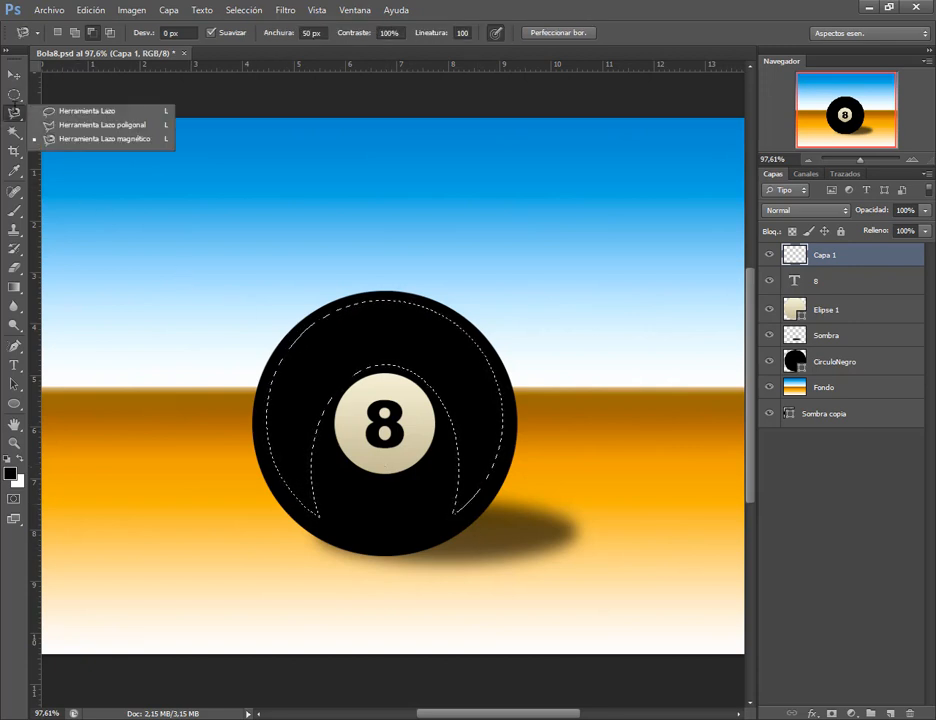
{"action": "left_click", "coordinate": [14, 94]}
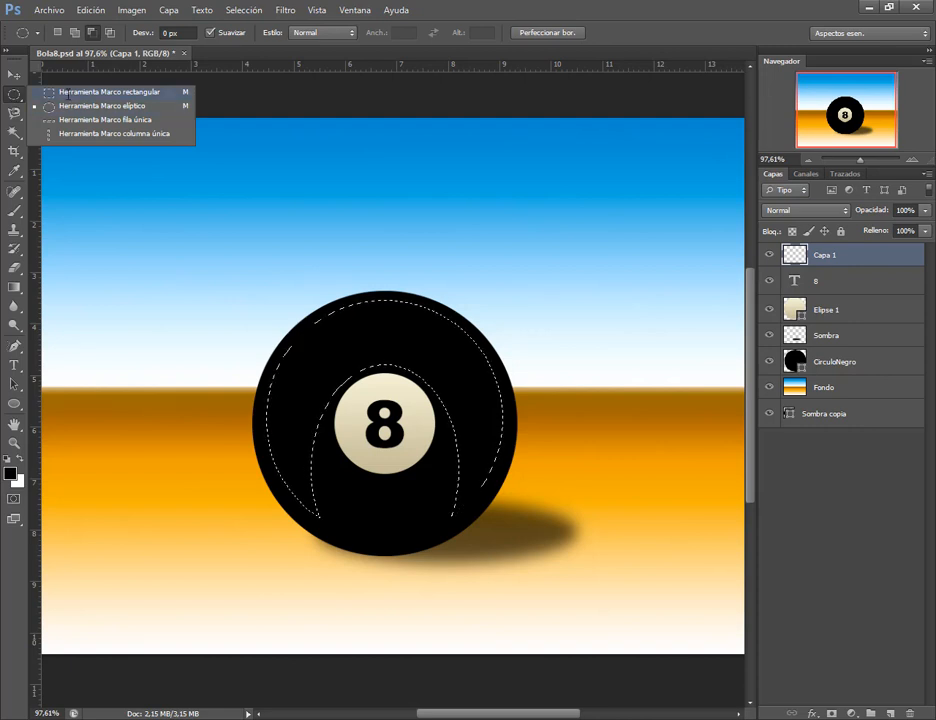
{"action": "left_click", "coordinate": [71, 105]}
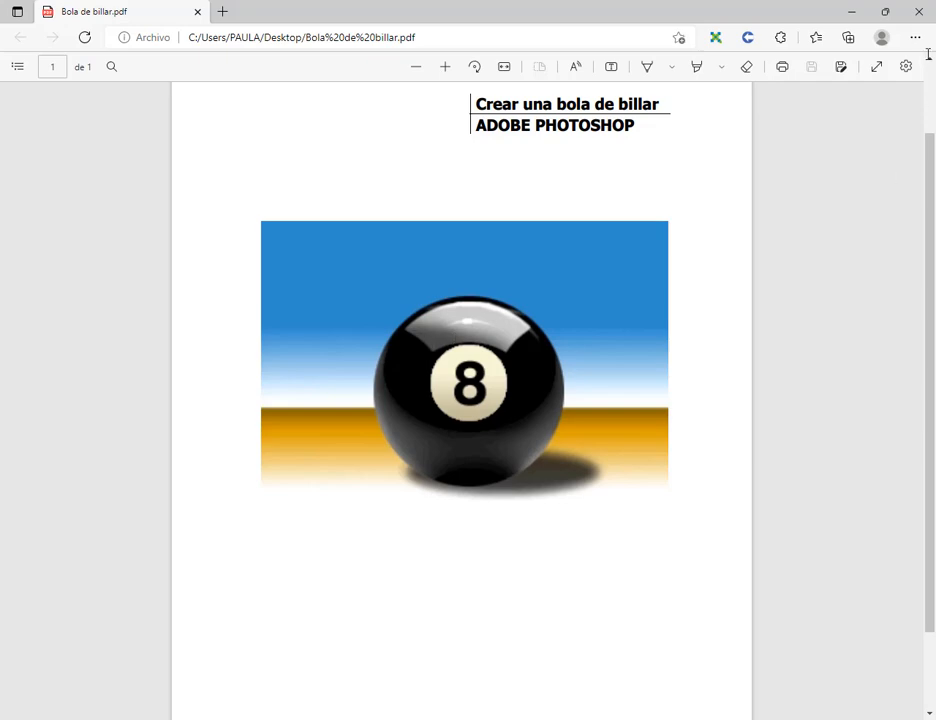
{"action": "left_click", "coordinate": [853, 9]}
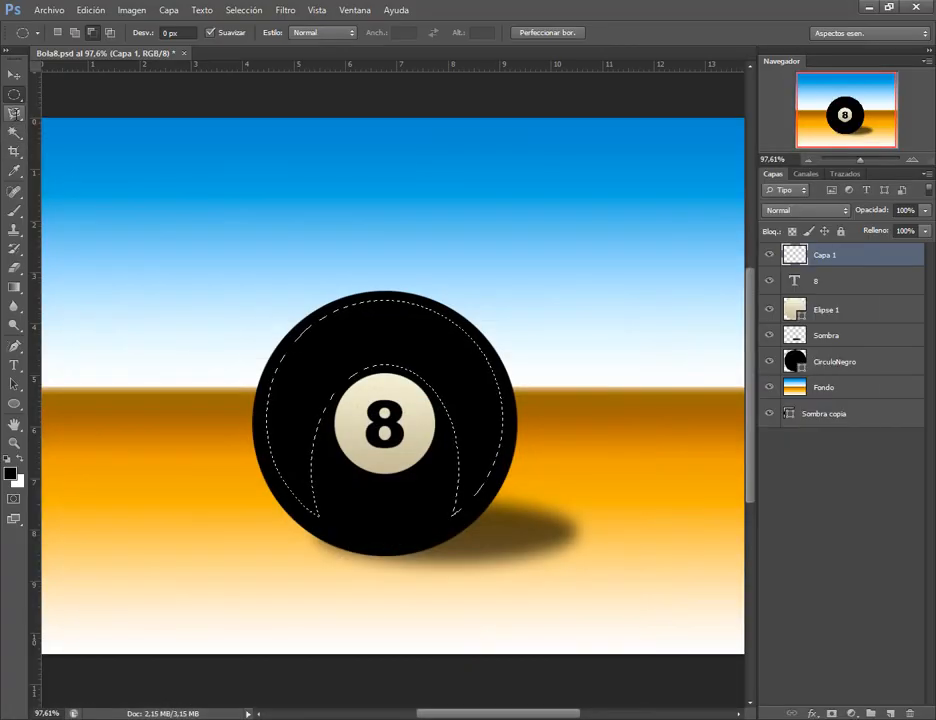
Subtract the ball's left part from the selection with the Polygonal Lasso, cutting diagonally from the upper-left rim to the inner circle.
{"action": "left_click", "coordinate": [14, 113]}
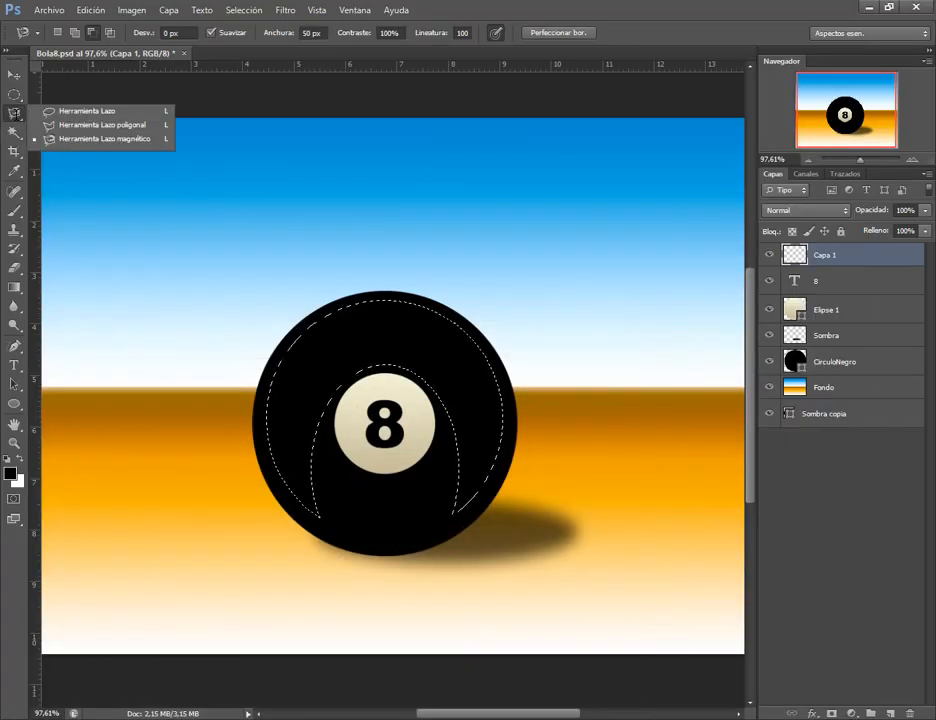
{"action": "left_click", "coordinate": [70, 123]}
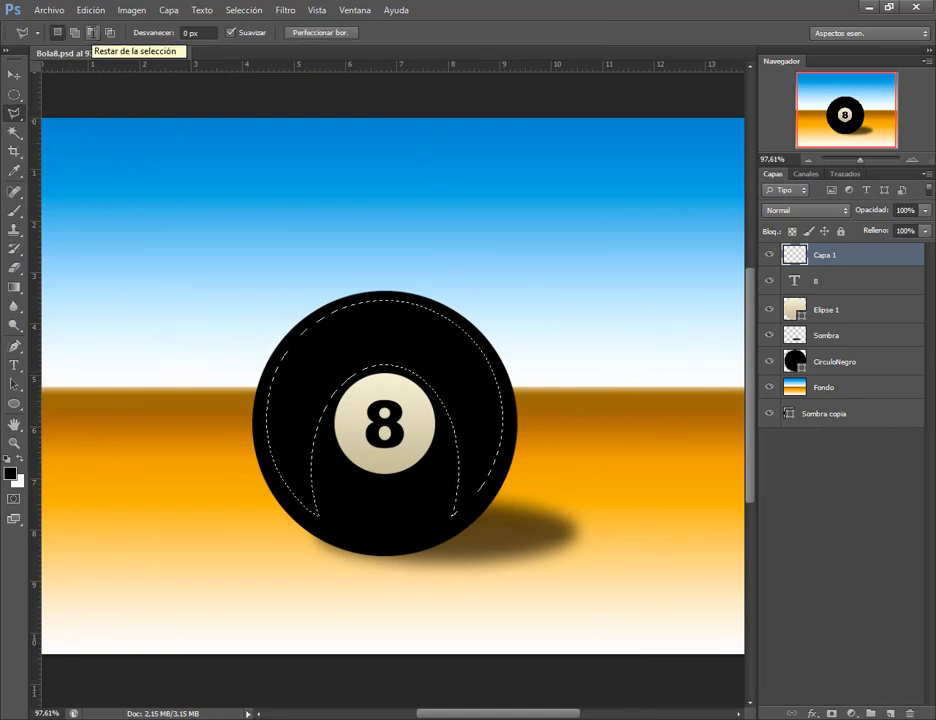
{"action": "left_click", "coordinate": [91, 33]}
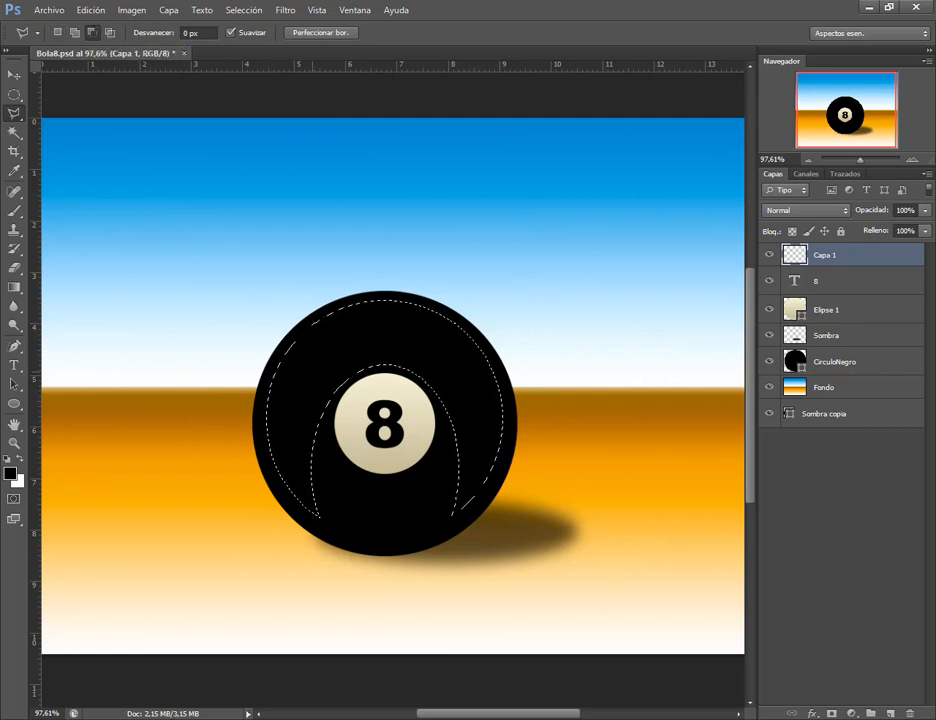
{"action": "left_click", "coordinate": [246, 323]}
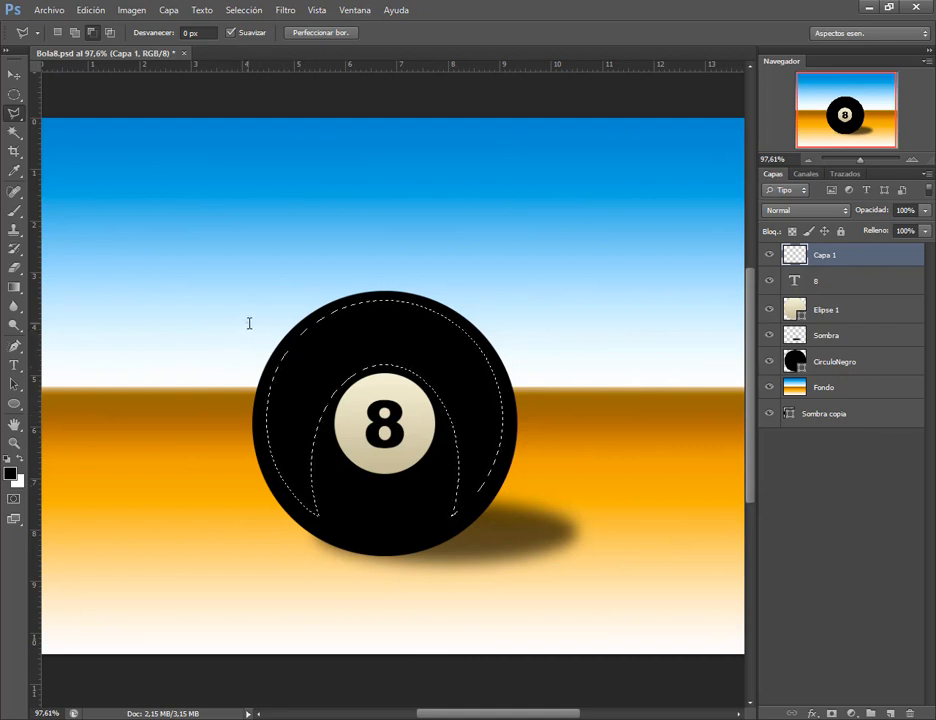
{"action": "left_click", "coordinate": [351, 400]}
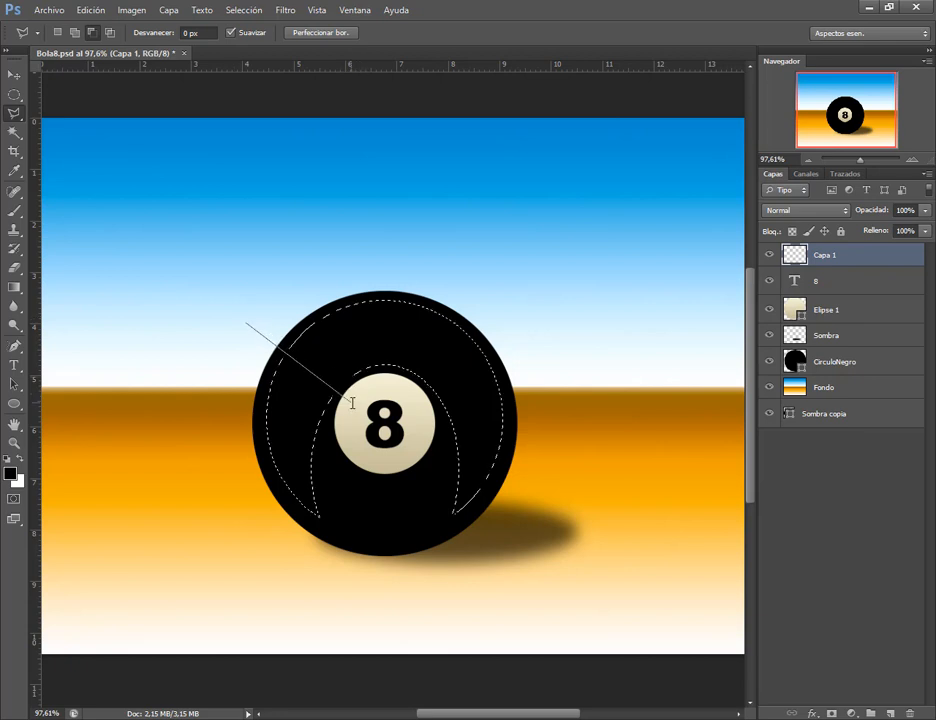
{"action": "left_click", "coordinate": [373, 484]}
{"action": "left_click", "coordinate": [352, 565]}
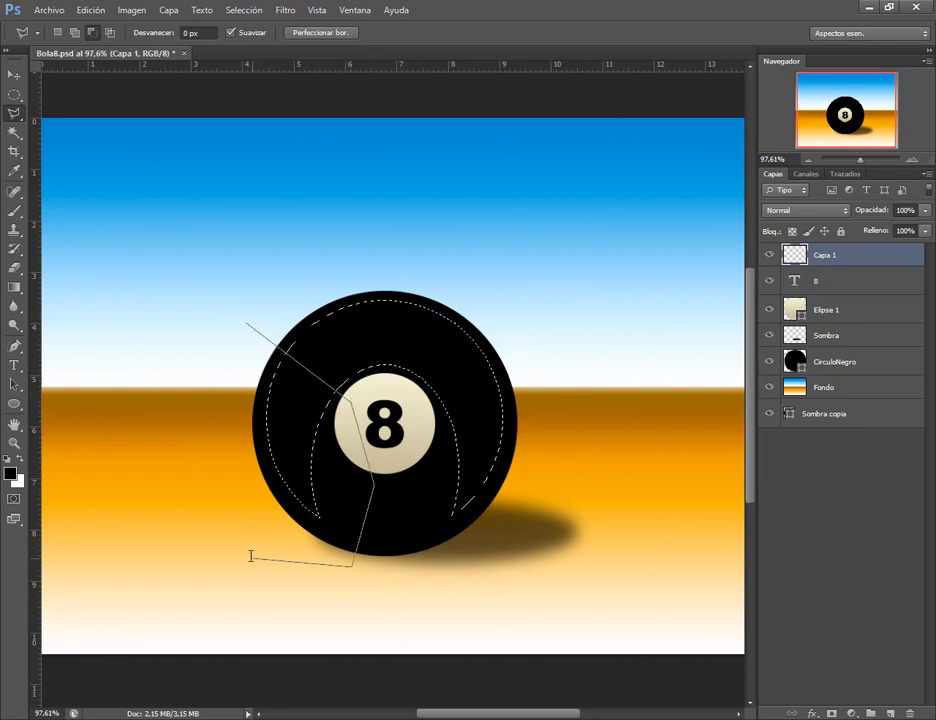
{"action": "left_click", "coordinate": [248, 554]}
{"action": "left_click", "coordinate": [162, 430]}
{"action": "left_click", "coordinate": [212, 352]}
{"action": "left_click", "coordinate": [248, 323]}
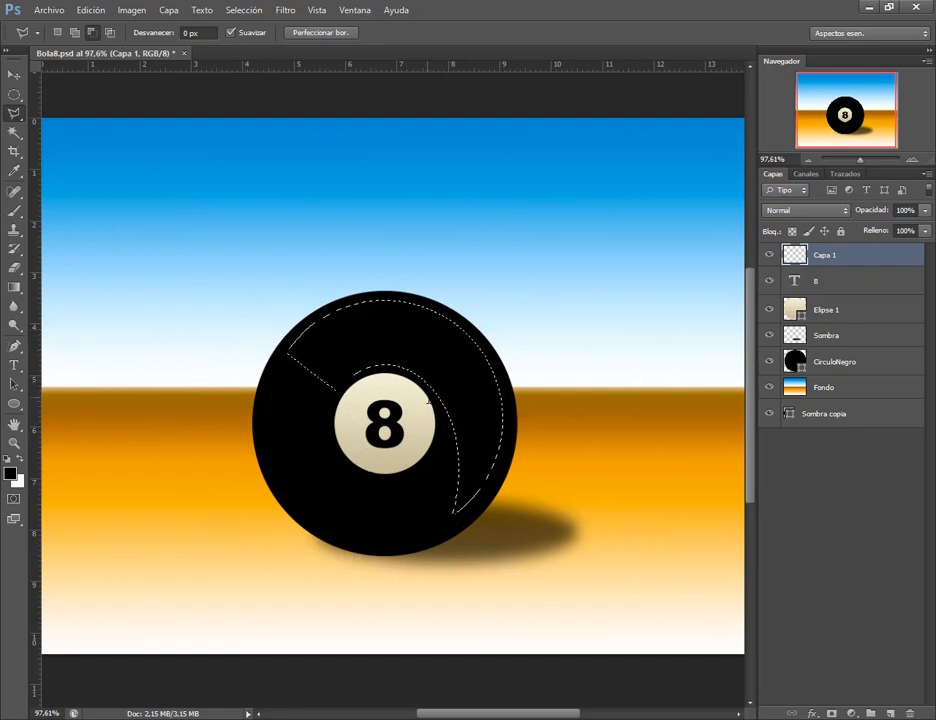
Subtract the ball's right part from the selection with a diagonal Polygonal Lasso cut, and compare the shape with the reference PDF.
{"action": "left_click", "coordinate": [428, 394]}
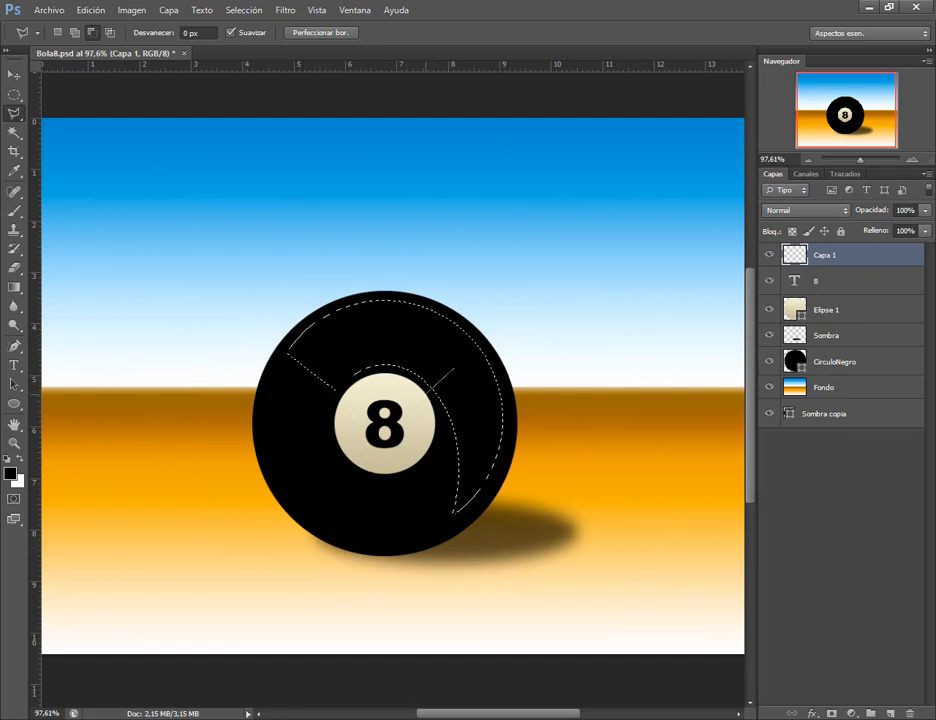
{"action": "left_click", "coordinate": [506, 314]}
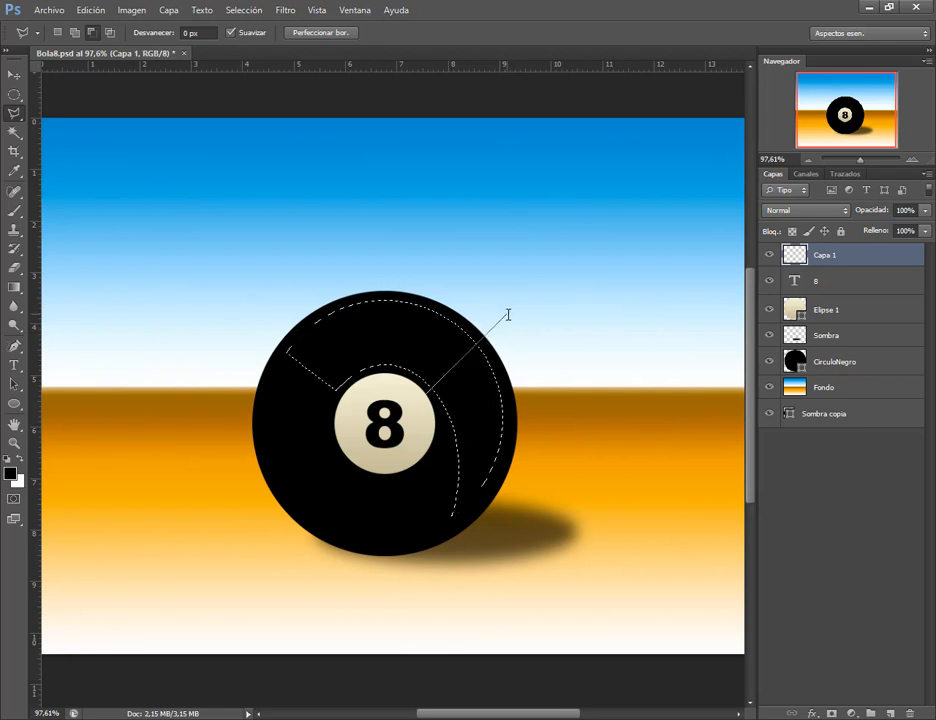
{"action": "left_click", "coordinate": [571, 387]}
{"action": "left_click", "coordinate": [583, 402]}
{"action": "left_click", "coordinate": [568, 511]}
{"action": "left_click", "coordinate": [376, 553]}
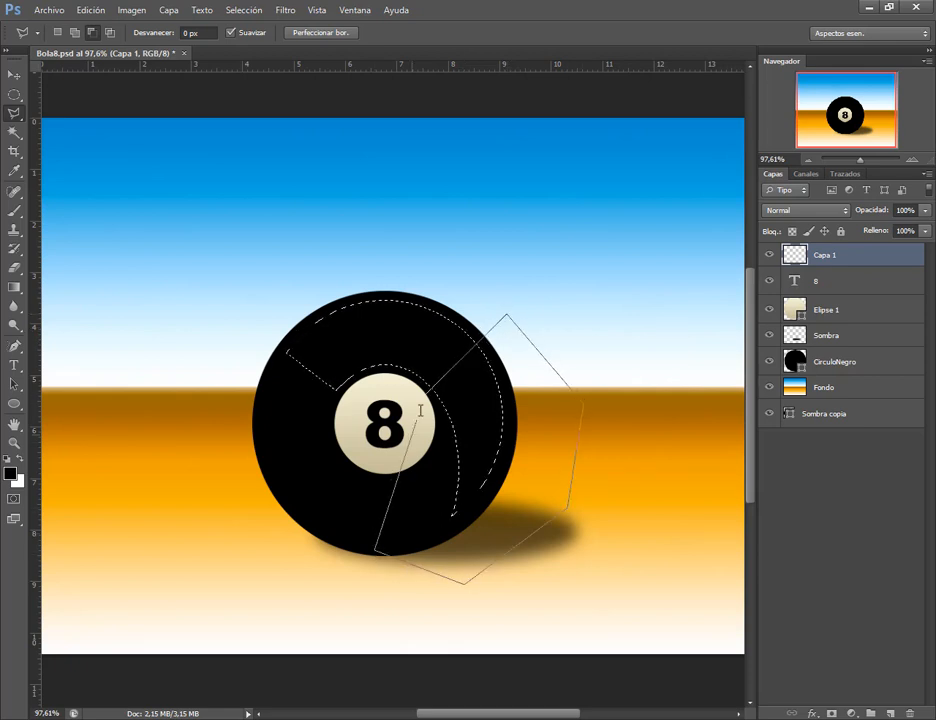
{"action": "left_click", "coordinate": [428, 394]}
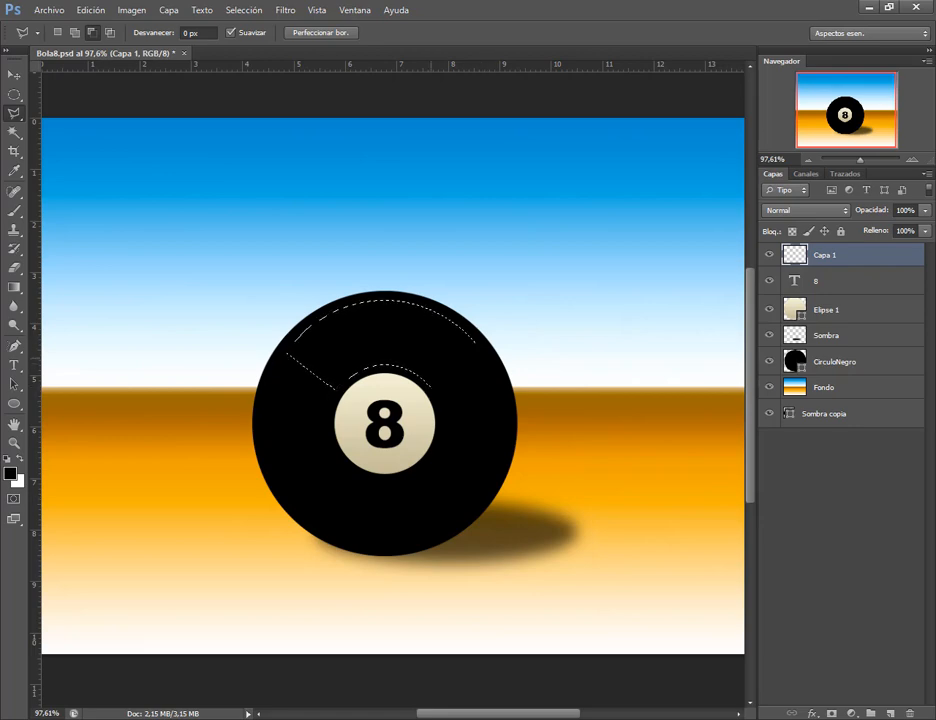
{"action": "left_click", "coordinate": [160, 718]}
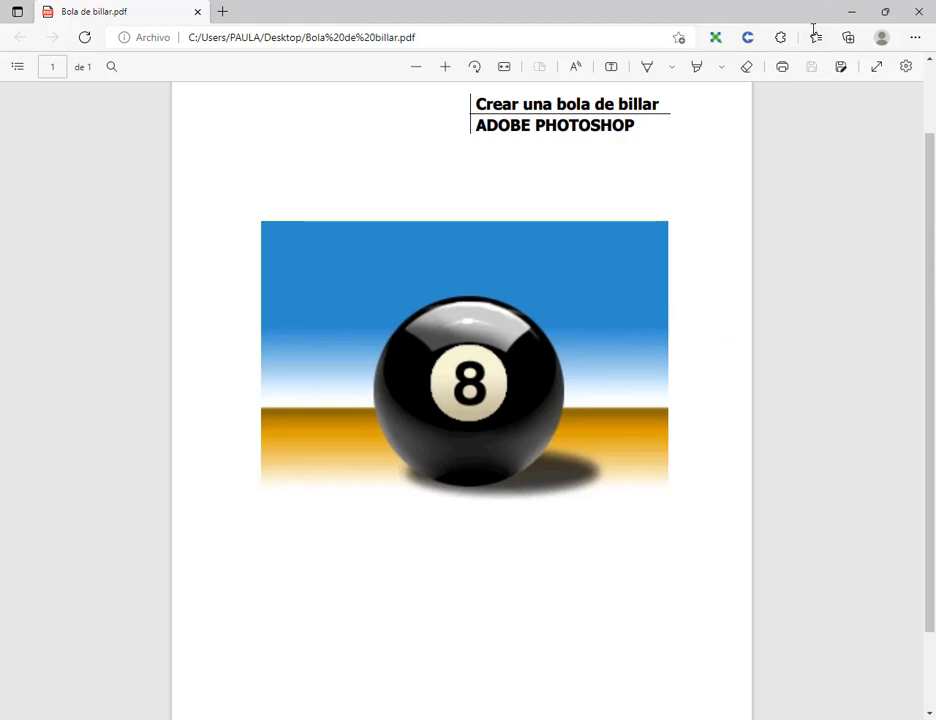
{"action": "left_click", "coordinate": [851, 11]}
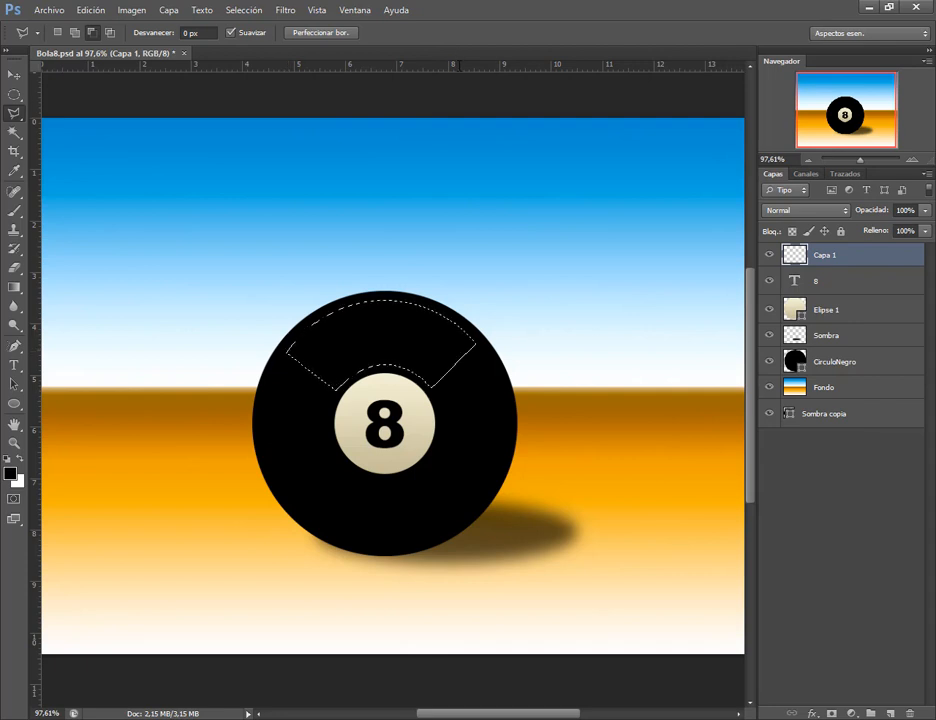
Place a horizontal guide at the highlight selection's left corner, and undo both the guide and the right-side subtraction.
{"action": "left_click_drag", "start_coordinate": [455, 66], "coordinate": [492, 353]}
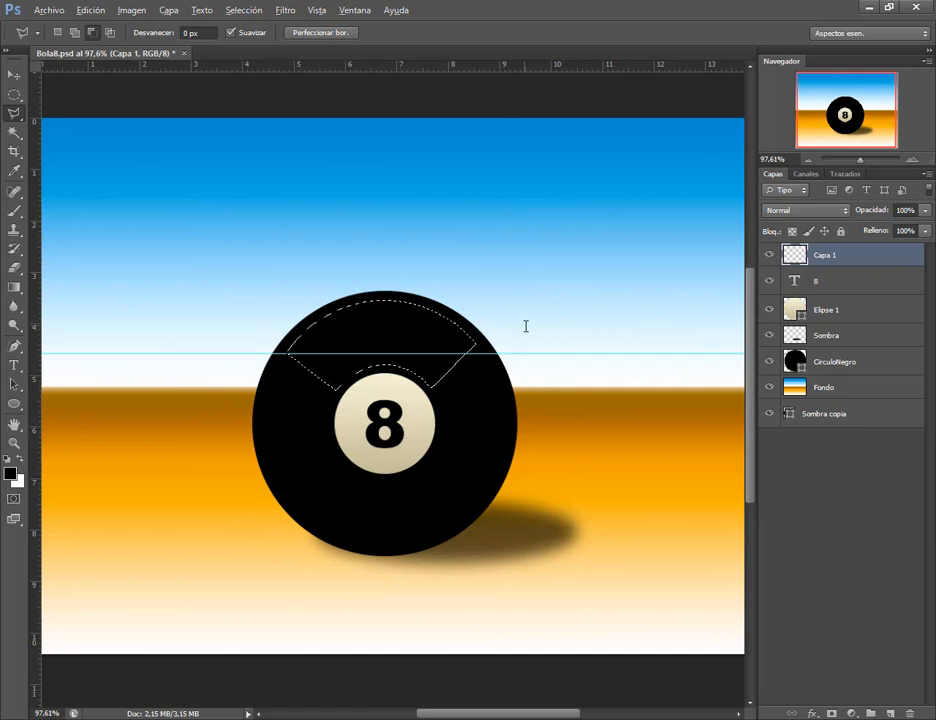
{"action": "left_click", "coordinate": [90, 9]}
{"action": "left_click", "coordinate": [100, 53]}
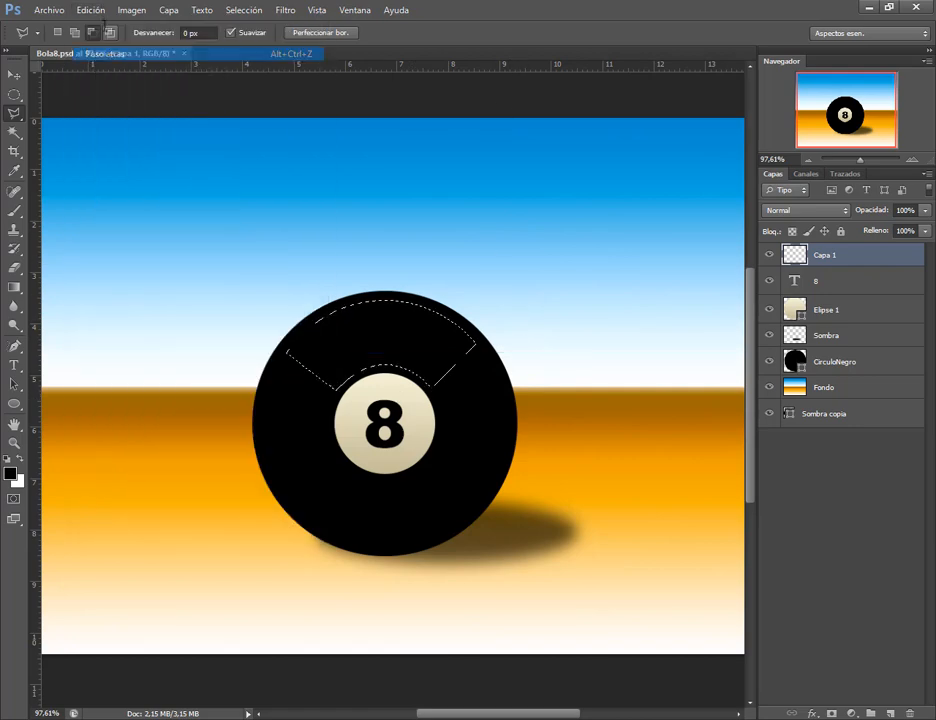
{"action": "left_click", "coordinate": [90, 9]}
{"action": "left_click", "coordinate": [104, 54]}
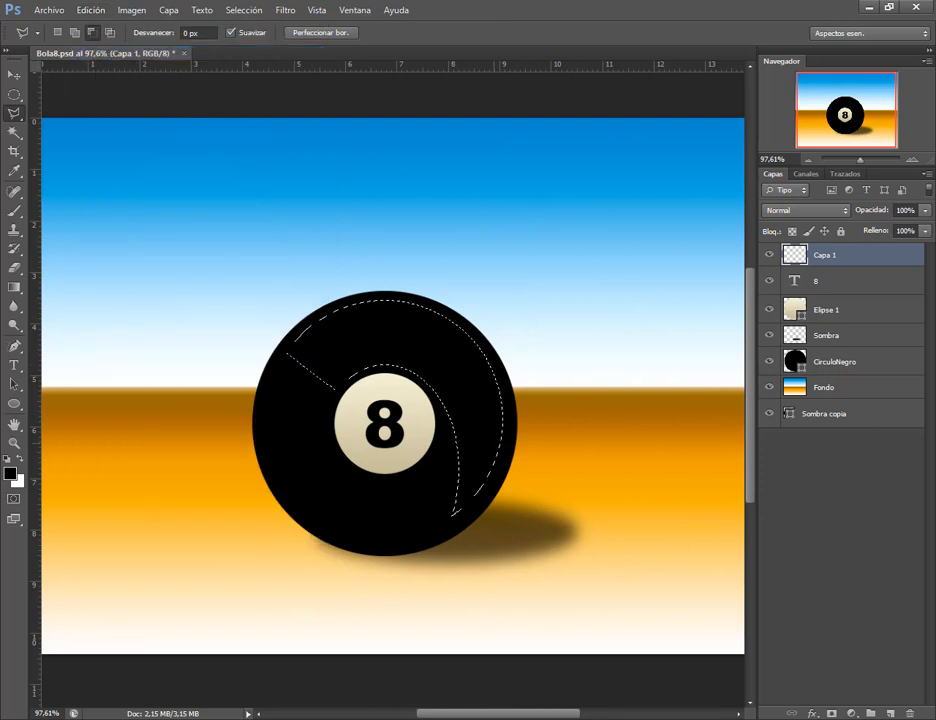
Place horizontal guides at the highlight selection's two left corners, and subtract the ball's right part with a matching diagonal Polygonal Lasso cut.
{"action": "left_click_drag", "start_coordinate": [525, 64], "coordinate": [545, 352]}
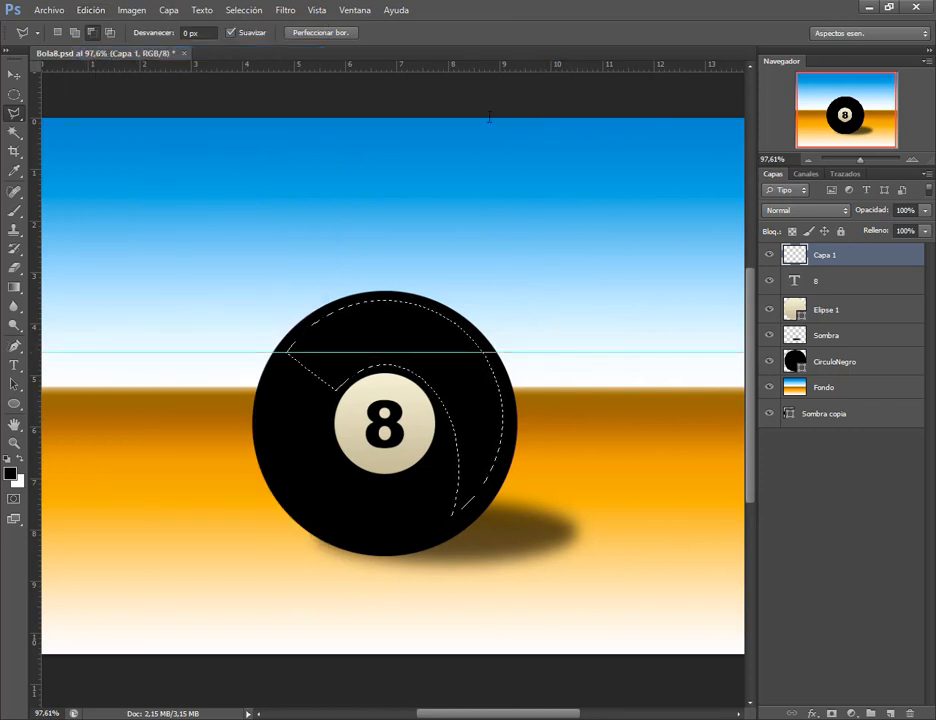
{"action": "left_click_drag", "start_coordinate": [488, 64], "coordinate": [480, 387]}
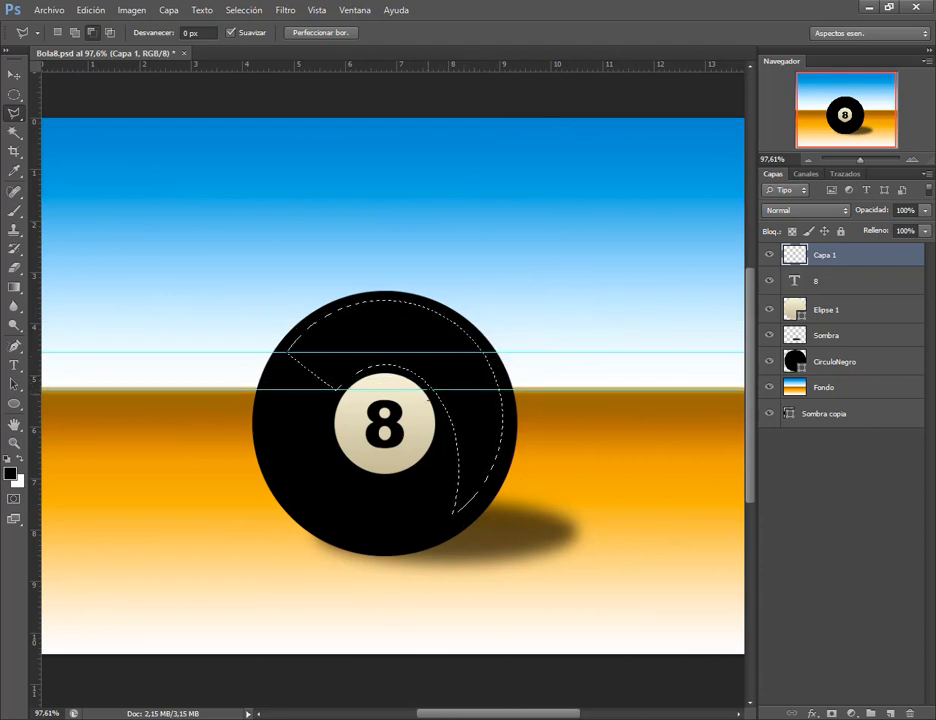
{"action": "left_click", "coordinate": [431, 389]}
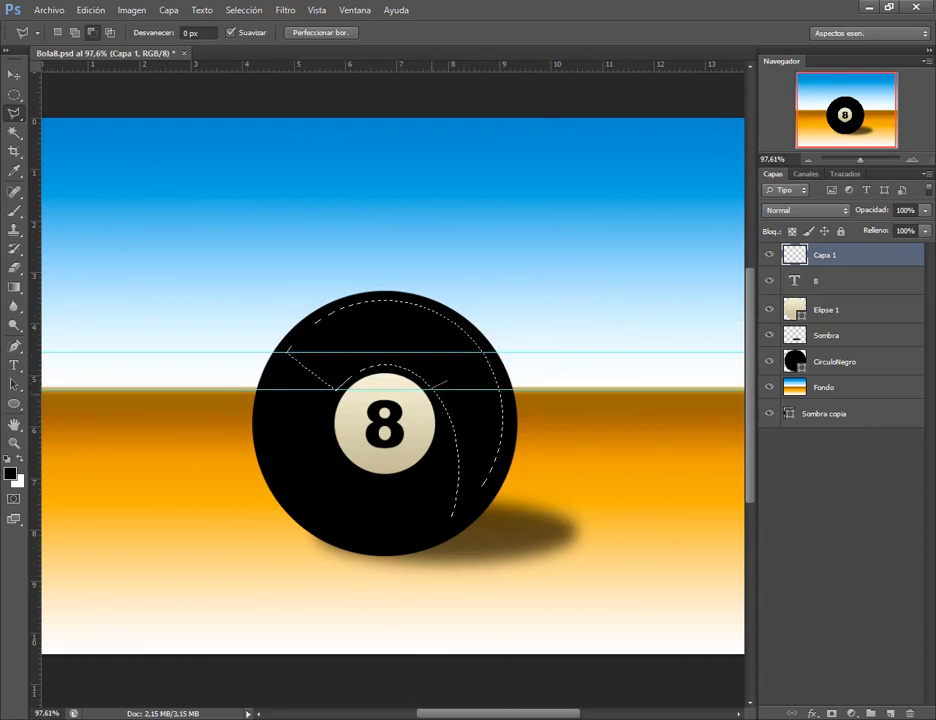
{"action": "left_click", "coordinate": [505, 338]}
{"action": "left_click", "coordinate": [565, 492]}
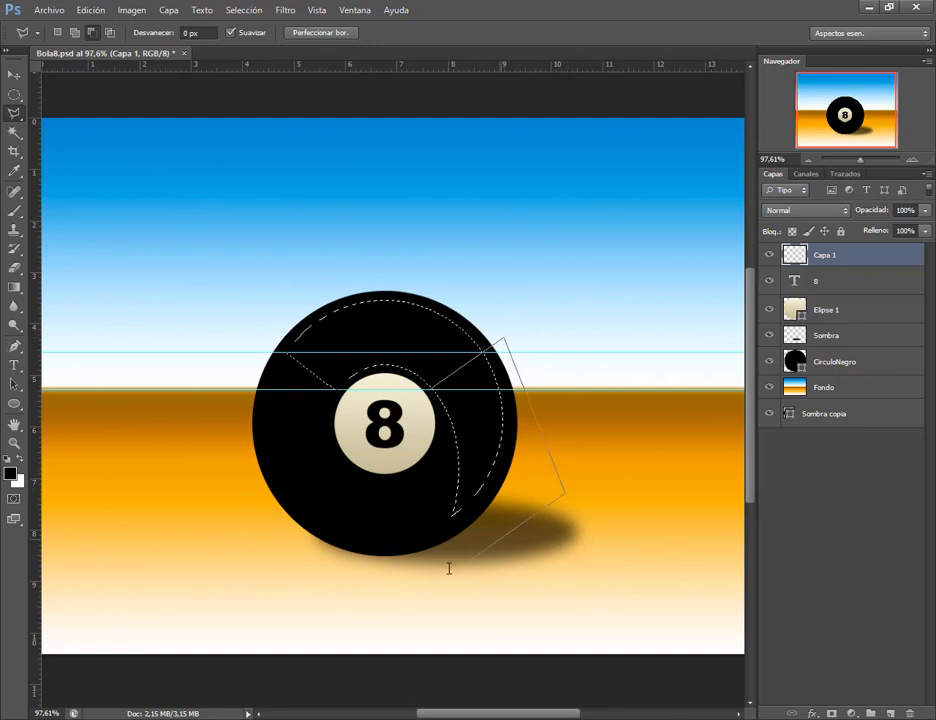
{"action": "left_click", "coordinate": [446, 567]}
{"action": "left_click", "coordinate": [375, 535]}
{"action": "double_click", "coordinate": [423, 420]}
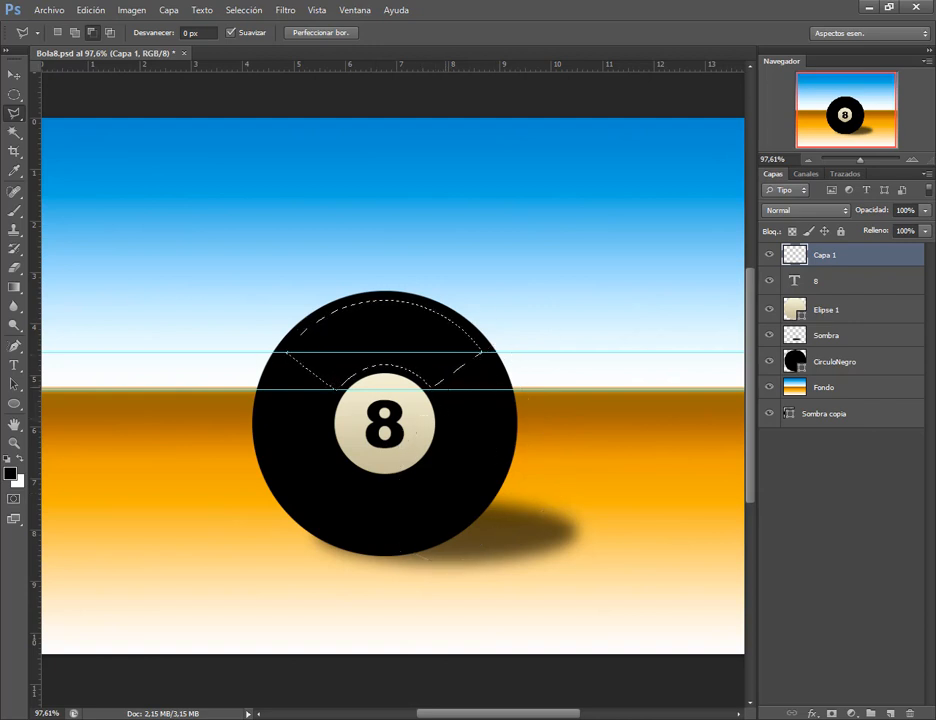
Remove both horizontal guides from the canvas, and compare the highlight selection's shape with the reference PDF.
{"action": "left_click", "coordinate": [14, 75]}
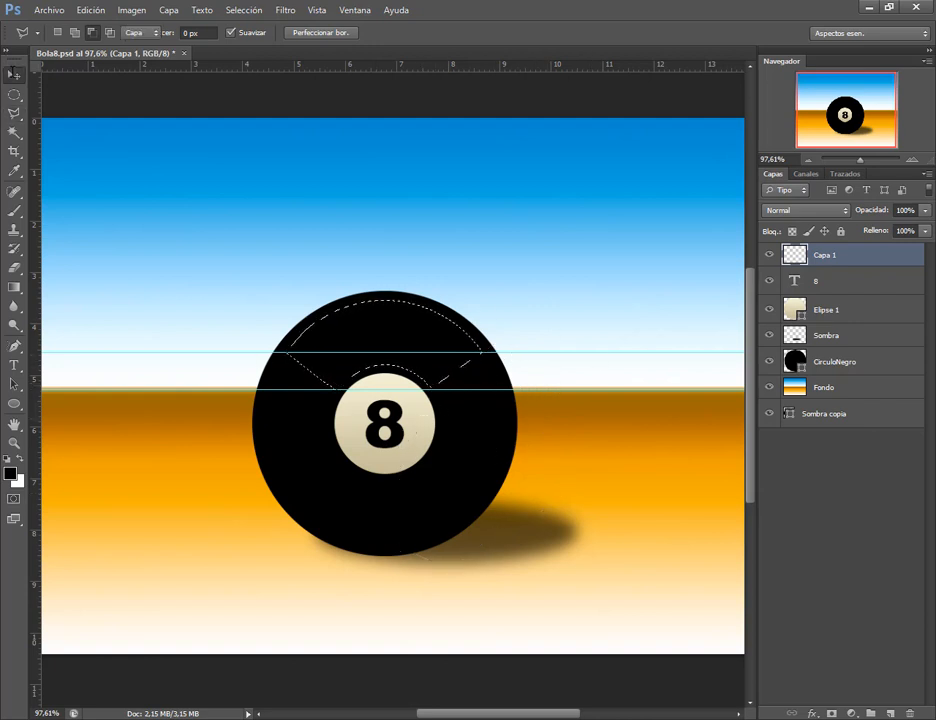
{"action": "left_click_drag", "start_coordinate": [606, 353], "coordinate": [600, 66]}
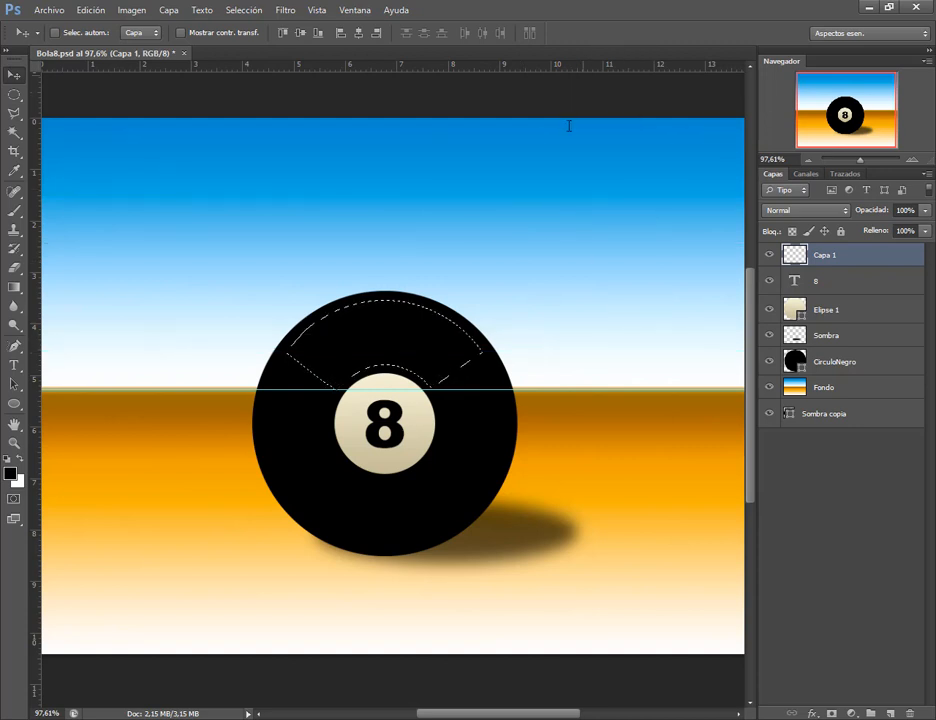
{"action": "left_click_drag", "start_coordinate": [535, 388], "coordinate": [411, 8]}
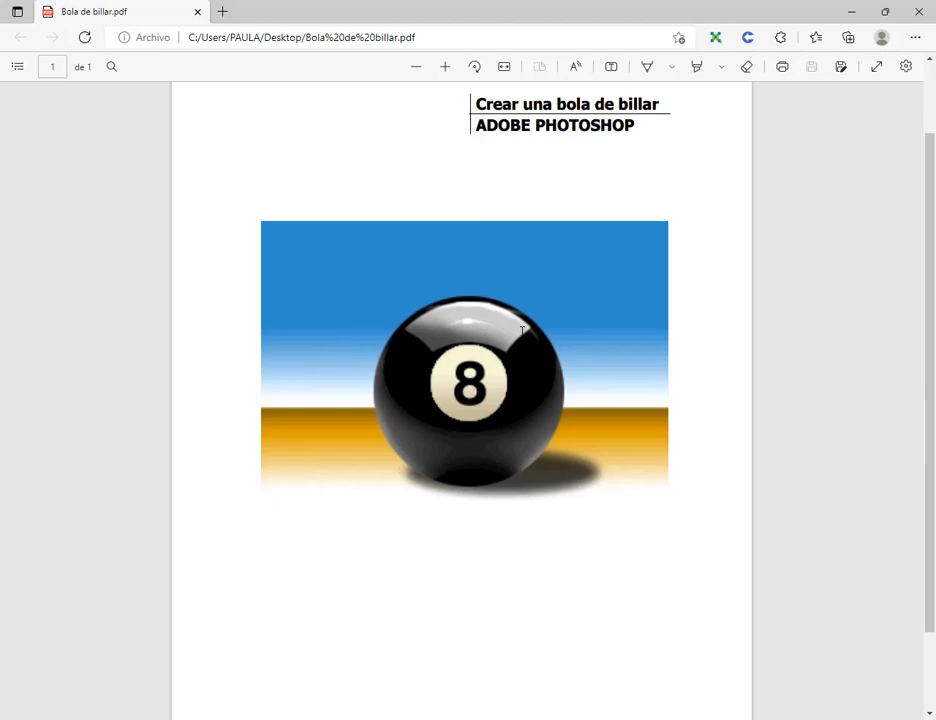
{"action": "left_click", "coordinate": [851, 11]}
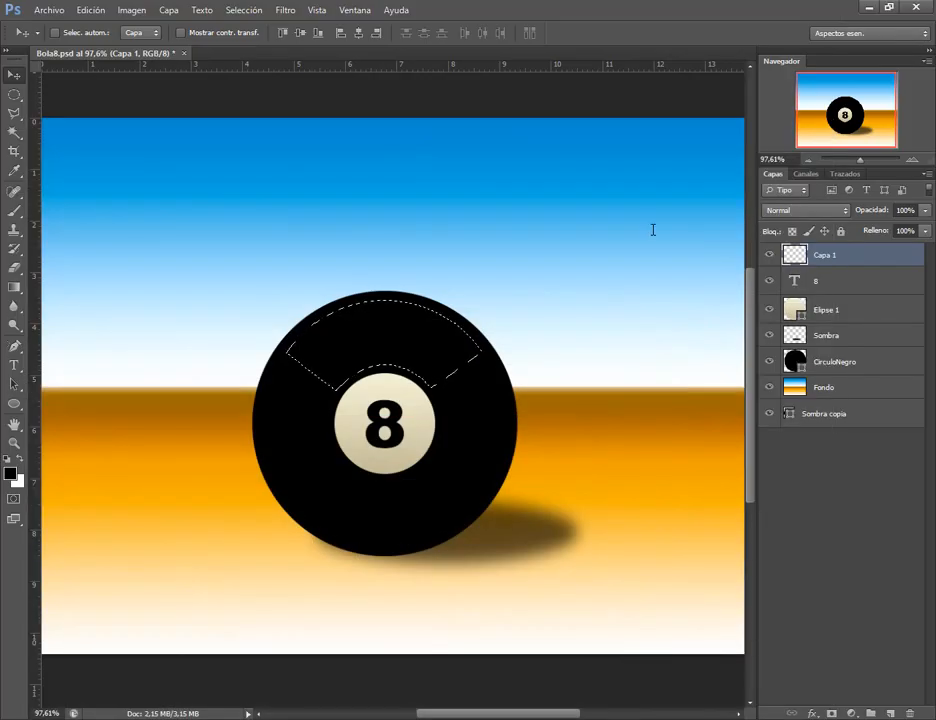
Fill the highlight selection with light grey #e0e1e2 at 100% opacity in Normal mode, and deselect it.
{"action": "left_click", "coordinate": [90, 10]}
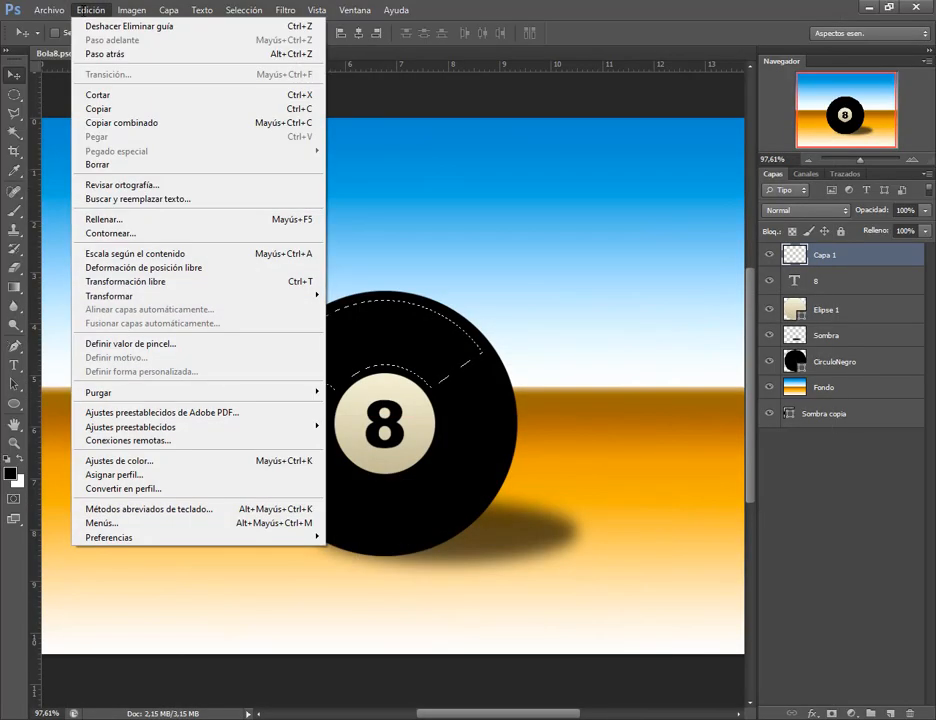
{"action": "left_click", "coordinate": [103, 218]}
{"action": "left_click", "coordinate": [687, 159]}
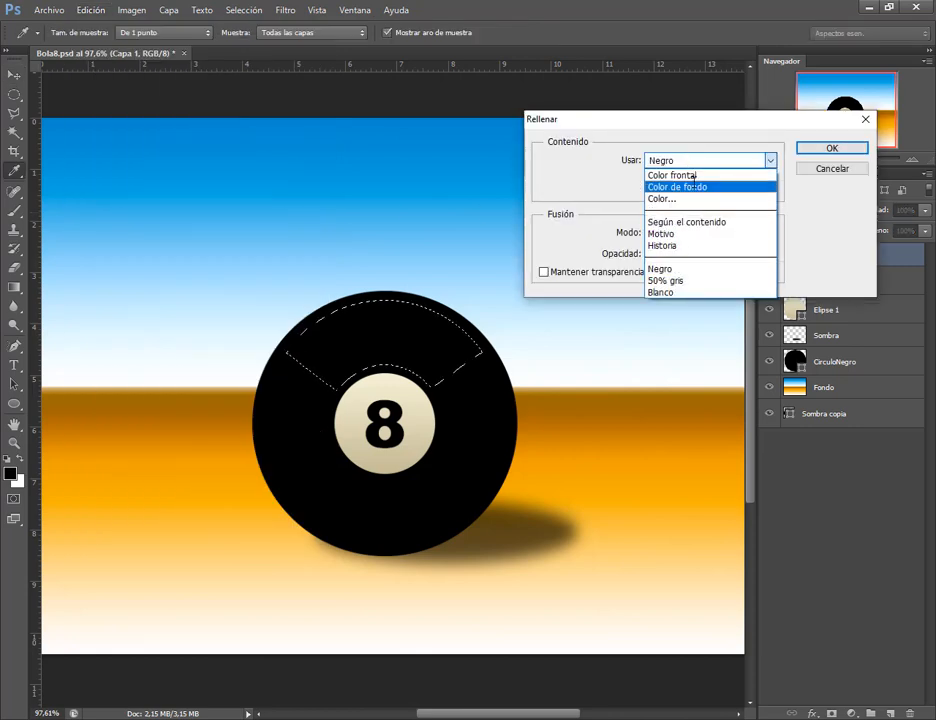
{"action": "left_click", "coordinate": [662, 198]}
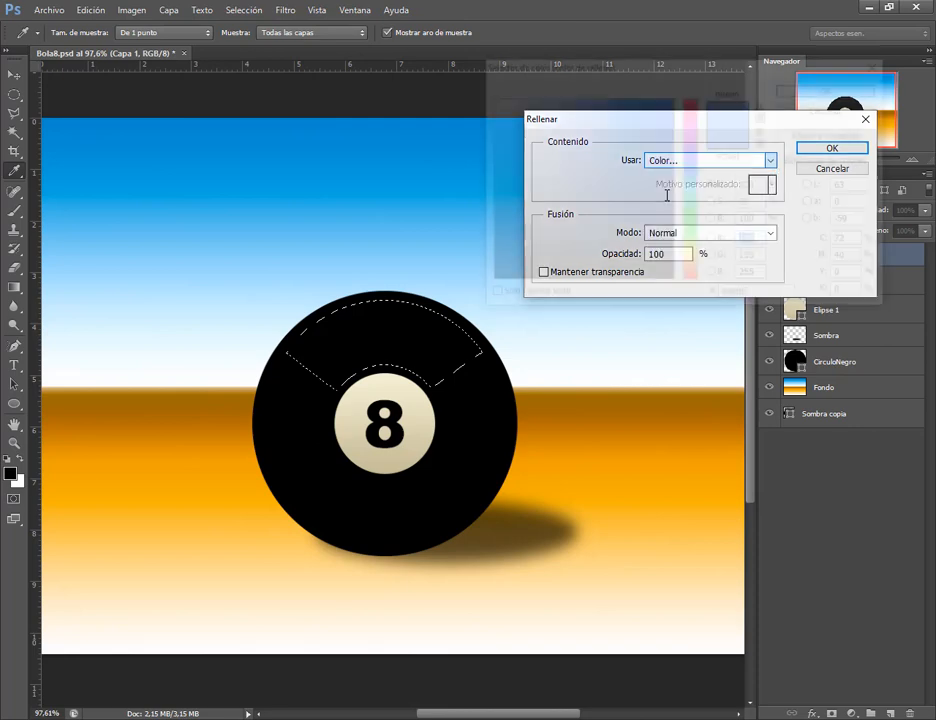
{"action": "left_click", "coordinate": [489, 118]}
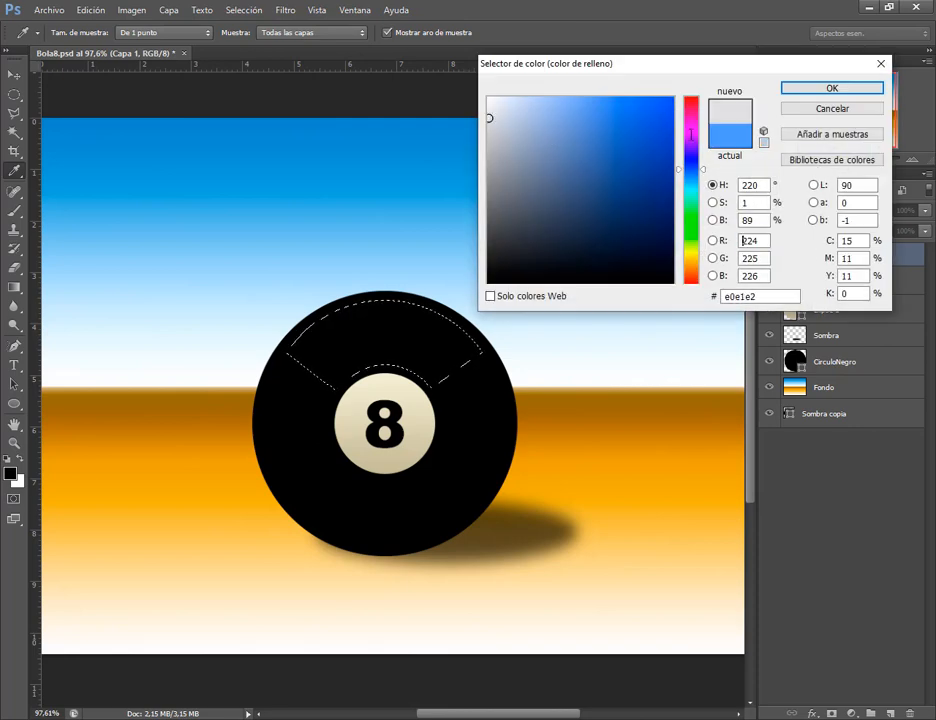
{"action": "left_click", "coordinate": [848, 88]}
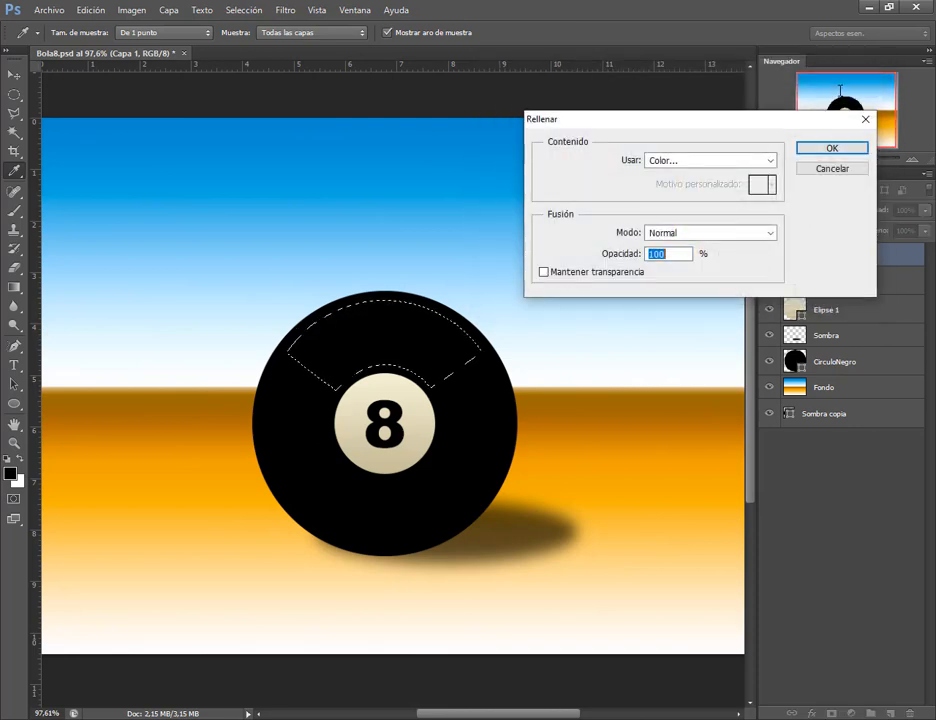
{"action": "left_click", "coordinate": [830, 149]}
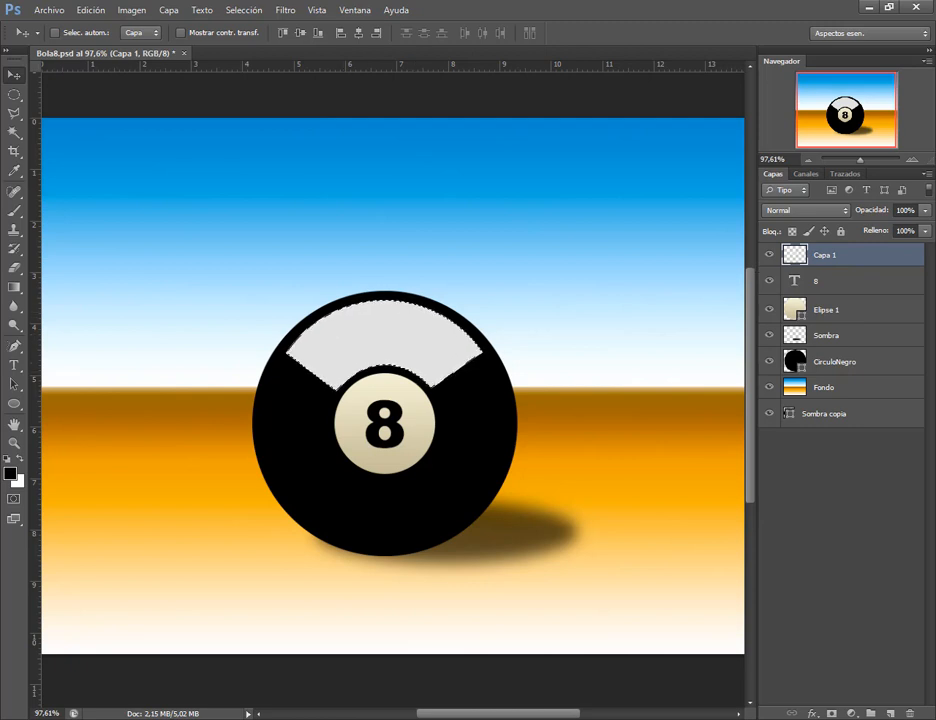
{"action": "key", "text": "ctrl+d"}
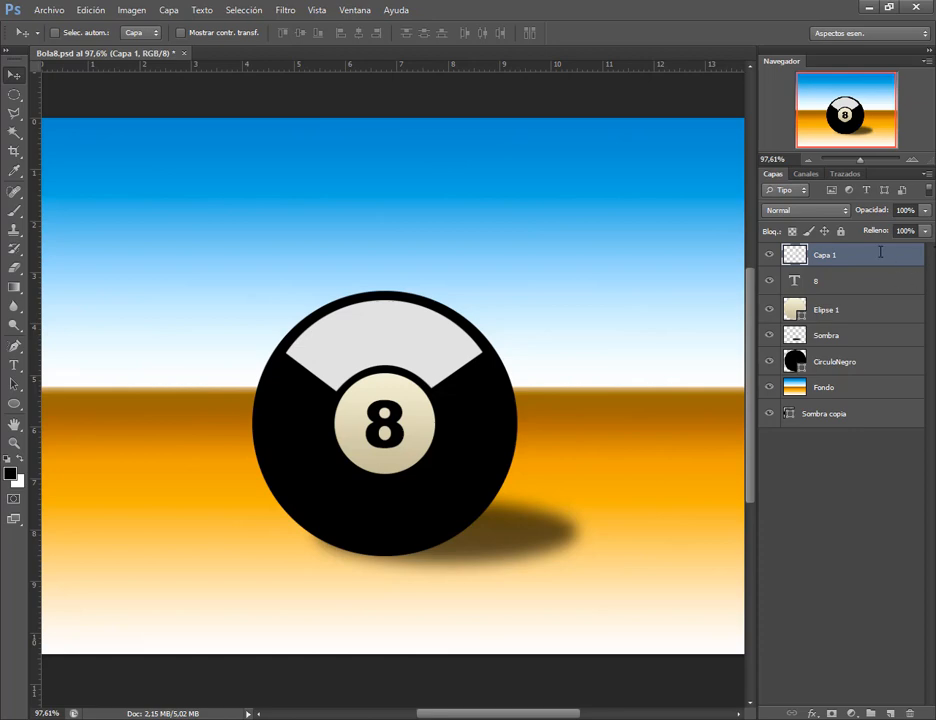
Delete the highlight layer Capa 1, and switch to the standard Pen tool in path mode (Trazado).
{"action": "left_click_drag", "start_coordinate": [880, 252], "coordinate": [910, 712]}
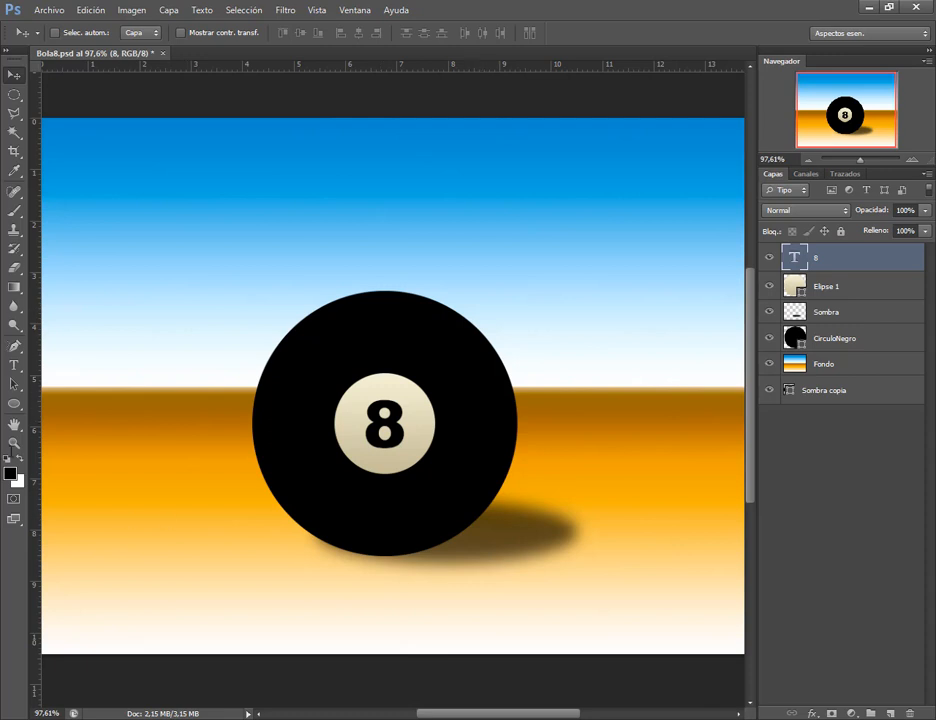
{"action": "left_click", "coordinate": [14, 346]}
{"action": "left_click", "coordinate": [14, 346]}
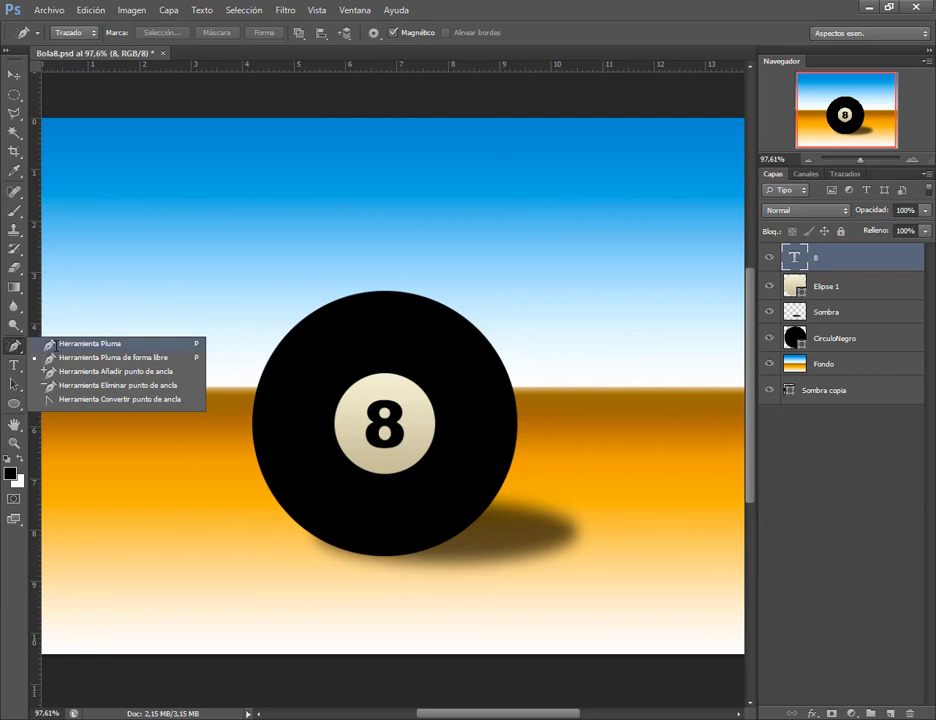
{"action": "left_click", "coordinate": [57, 345]}
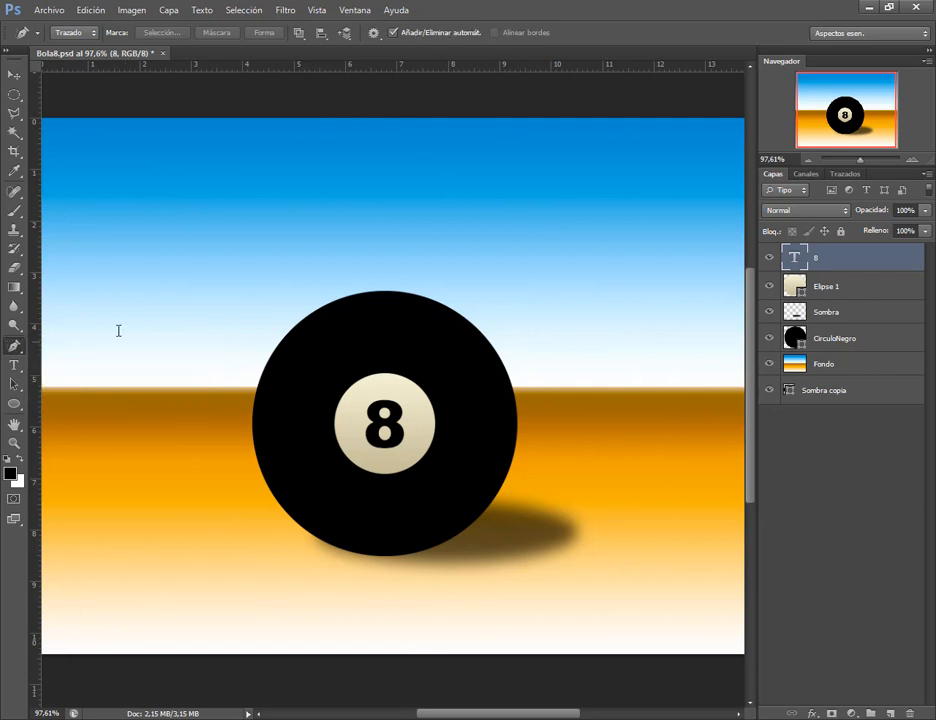
{"action": "left_click", "coordinate": [90, 33]}
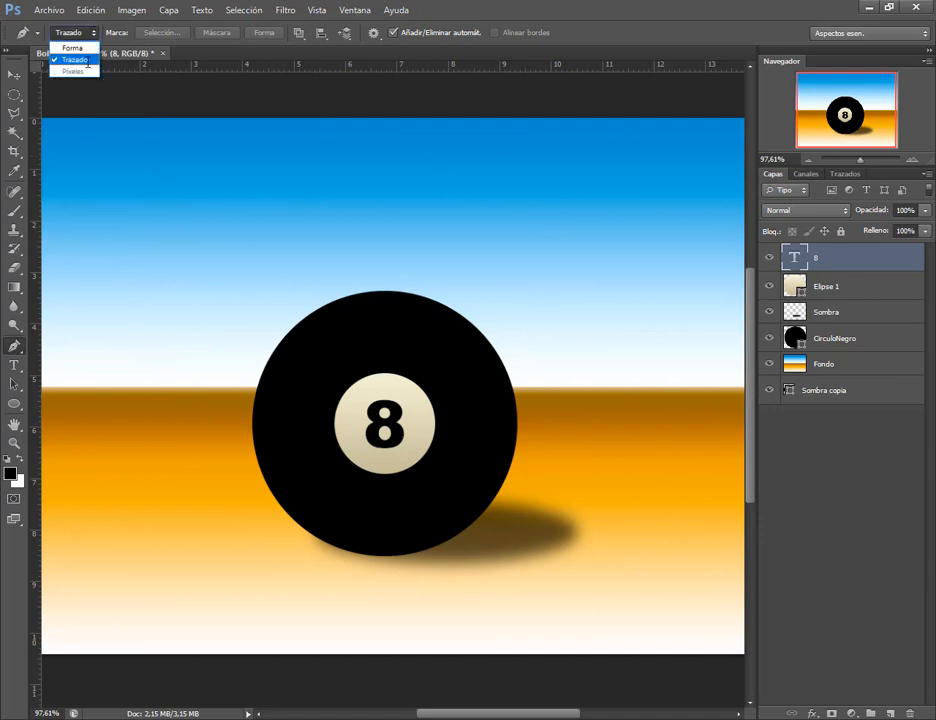
{"action": "left_click", "coordinate": [88, 61]}
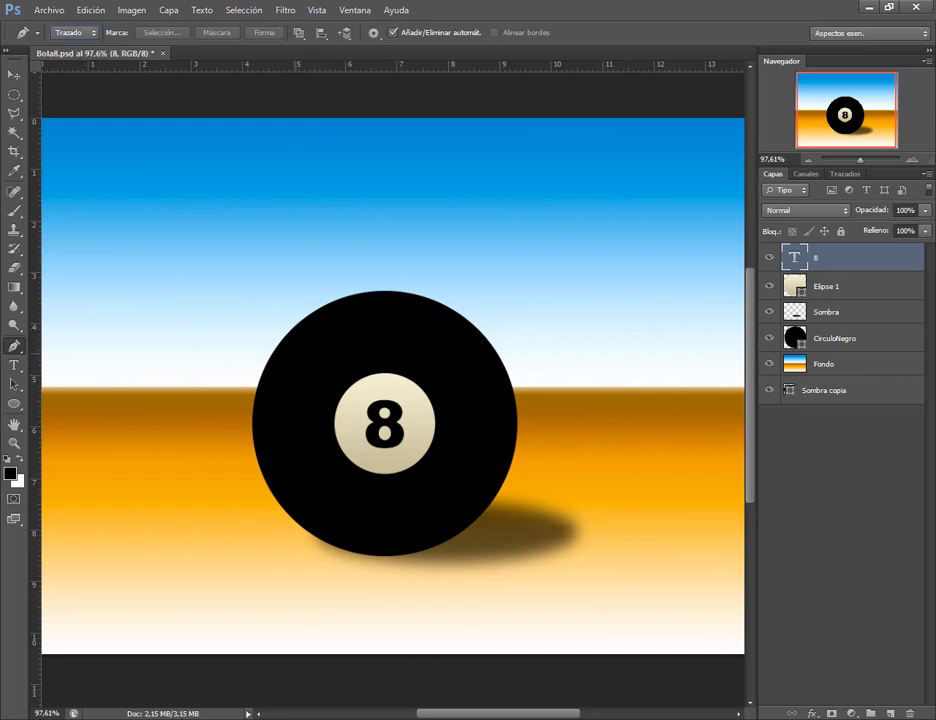
Draw a closed four-point trapezoid path, wide side up, from the ball's black upper area down to the cream circle's upper part.
{"action": "left_click", "coordinate": [293, 352]}
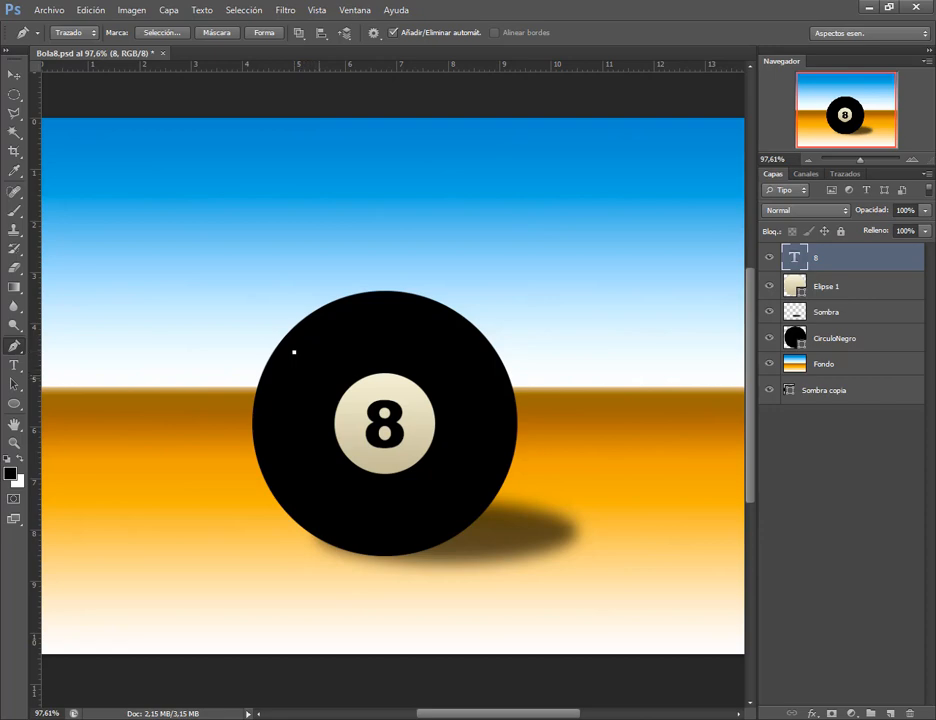
{"action": "left_click", "coordinate": [334, 387]}
{"action": "left_click", "coordinate": [432, 391]}
{"action": "left_click_drag", "start_coordinate": [432, 391], "coordinate": [469, 352]}
{"action": "left_click", "coordinate": [294, 352]}
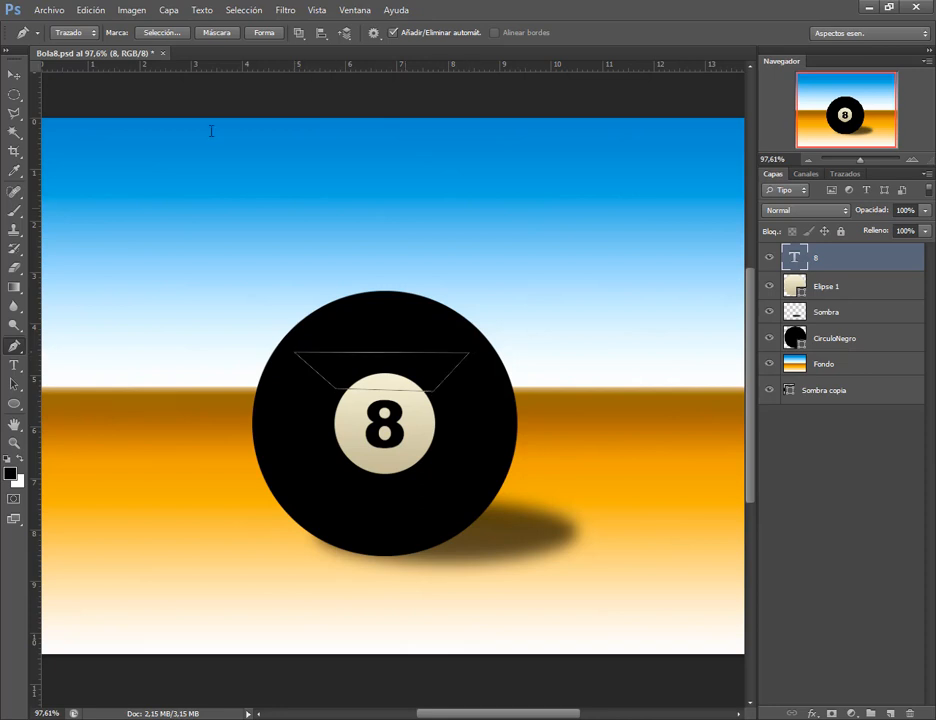
Place two horizontal guides, one along the trapezoid path's upper edge and one through its lower-left corner.
{"action": "left_click", "coordinate": [14, 75]}
{"action": "left_click_drag", "start_coordinate": [445, 66], "coordinate": [485, 353]}
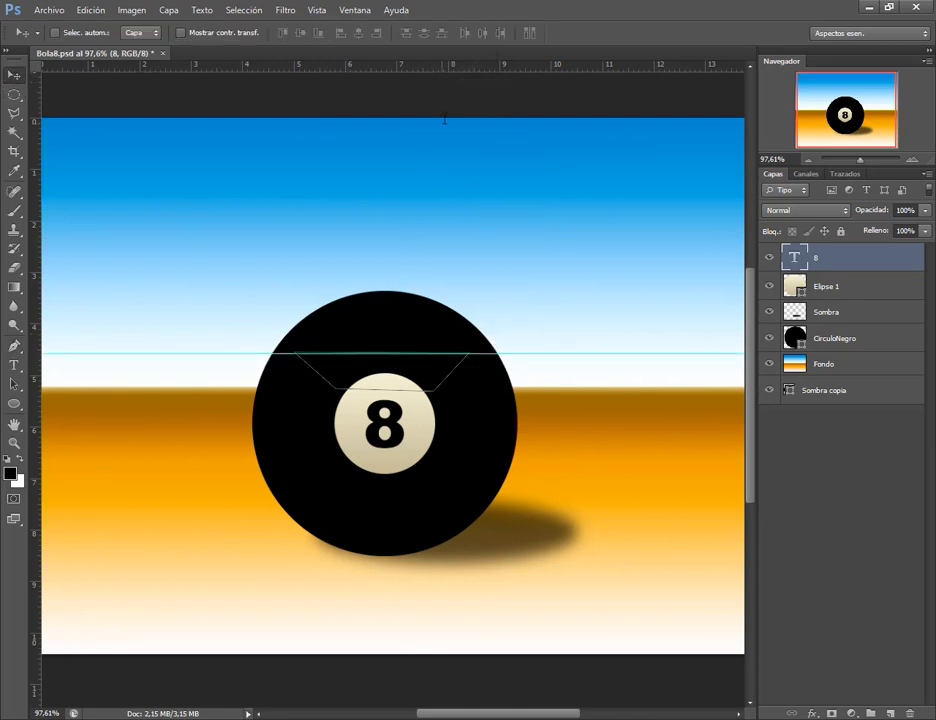
{"action": "left_click_drag", "start_coordinate": [462, 66], "coordinate": [410, 386]}
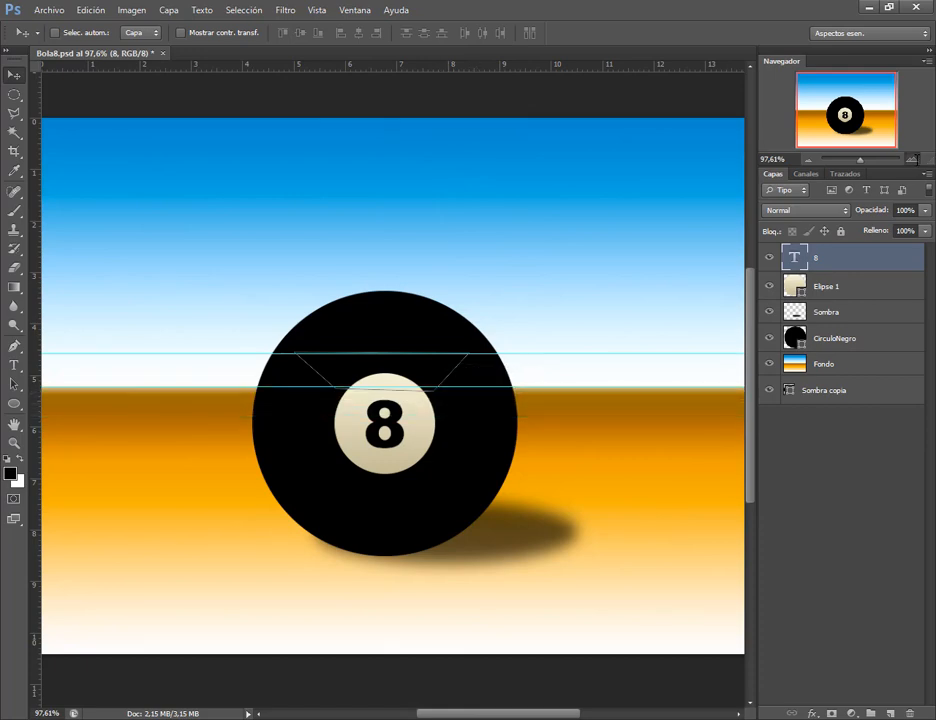
{"action": "left_click", "coordinate": [912, 158]}
{"action": "left_click", "coordinate": [912, 158]}
{"action": "left_click", "coordinate": [912, 158]}
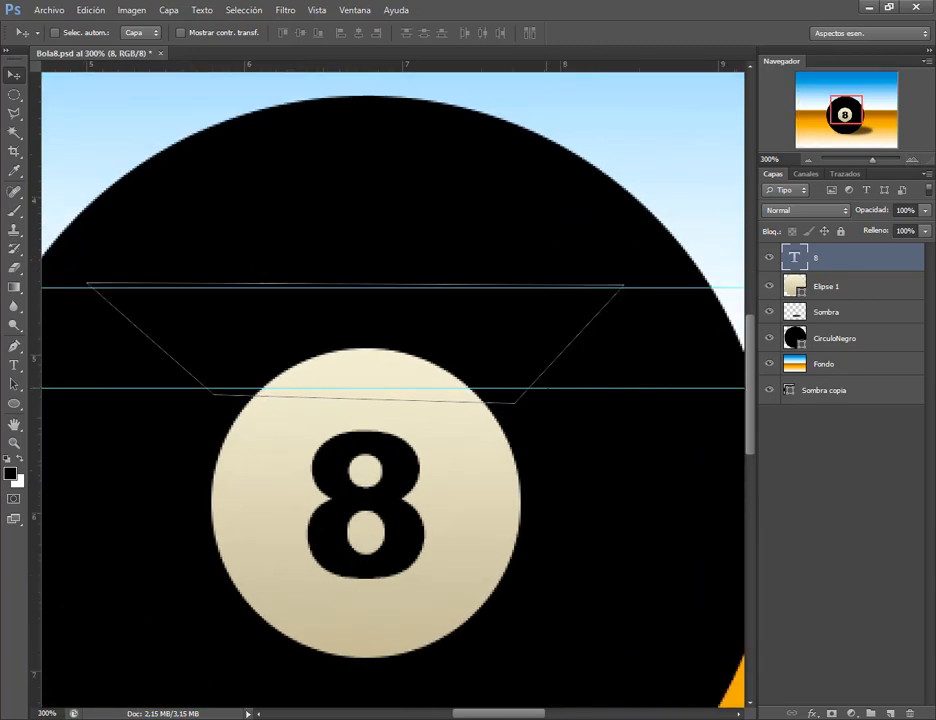
{"action": "left_click_drag", "start_coordinate": [547, 388], "coordinate": [566, 395]}
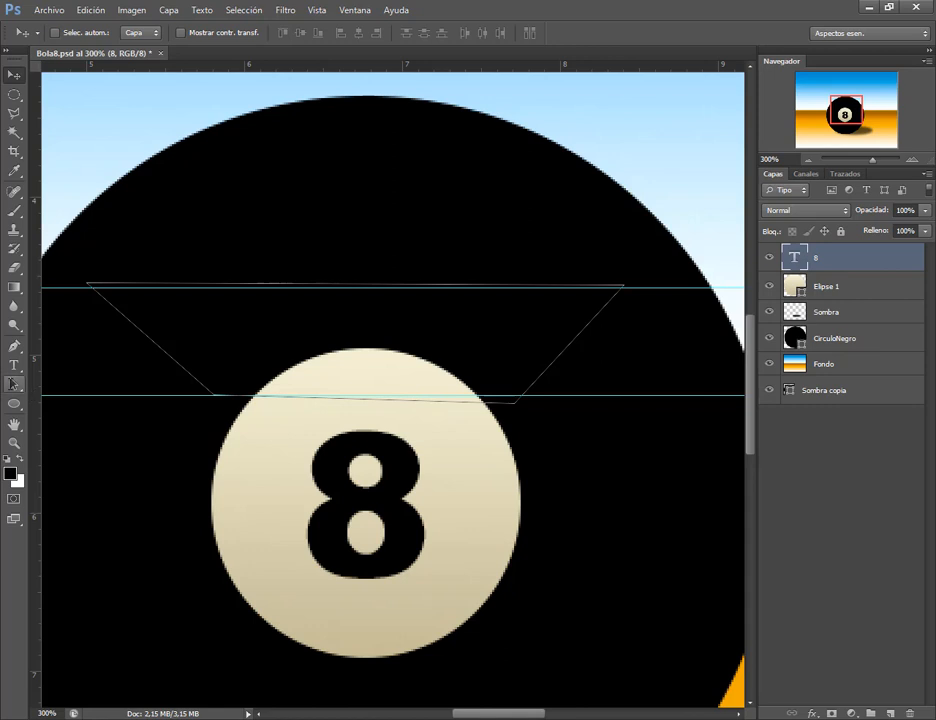
Shift the whole trapezoid path down onto the upper guide, and move its lower-left anchor point outward onto the lower guide.
{"action": "left_click", "coordinate": [13, 383]}
{"action": "mouse_move", "coordinate": [222, 285]}
{"action": "left_mouse_down"}
{"action": "mouse_move", "coordinate": [218, 300]}
{"action": "mouse_move", "coordinate": [227, 248]}
{"action": "mouse_move", "coordinate": [218, 286]}
{"action": "mouse_move", "coordinate": [233, 287]}
{"action": "left_mouse_up"}
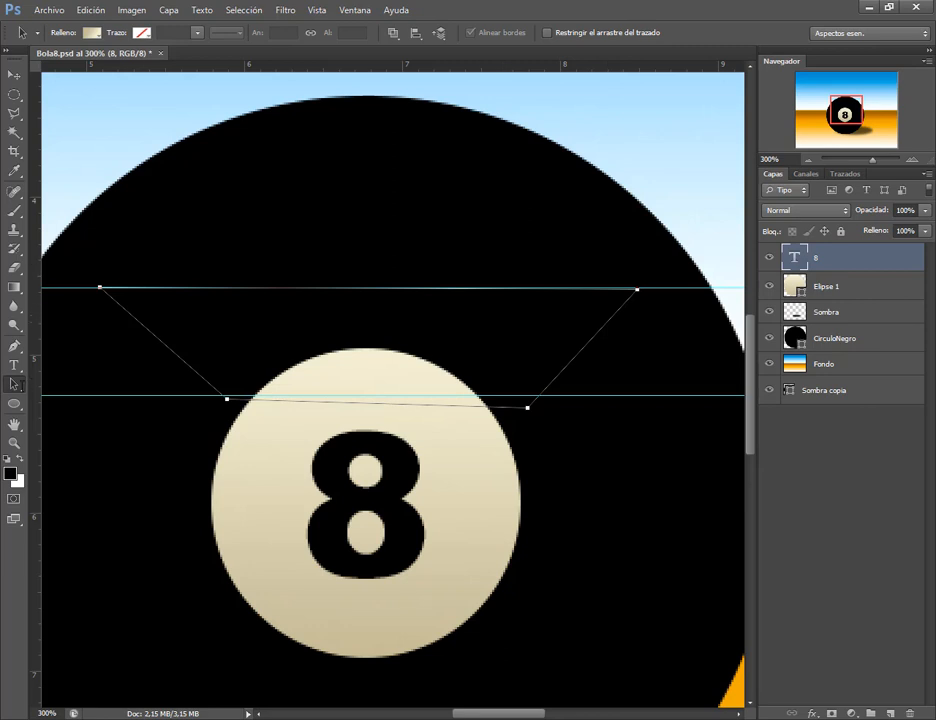
{"action": "left_click", "coordinate": [14, 384]}
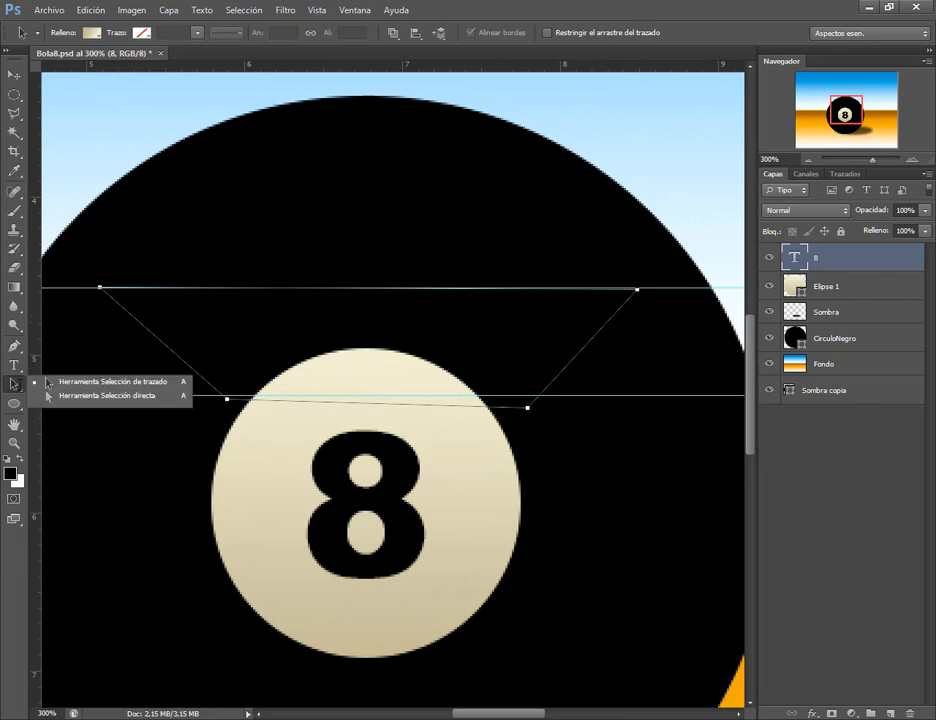
{"action": "left_click", "coordinate": [135, 396]}
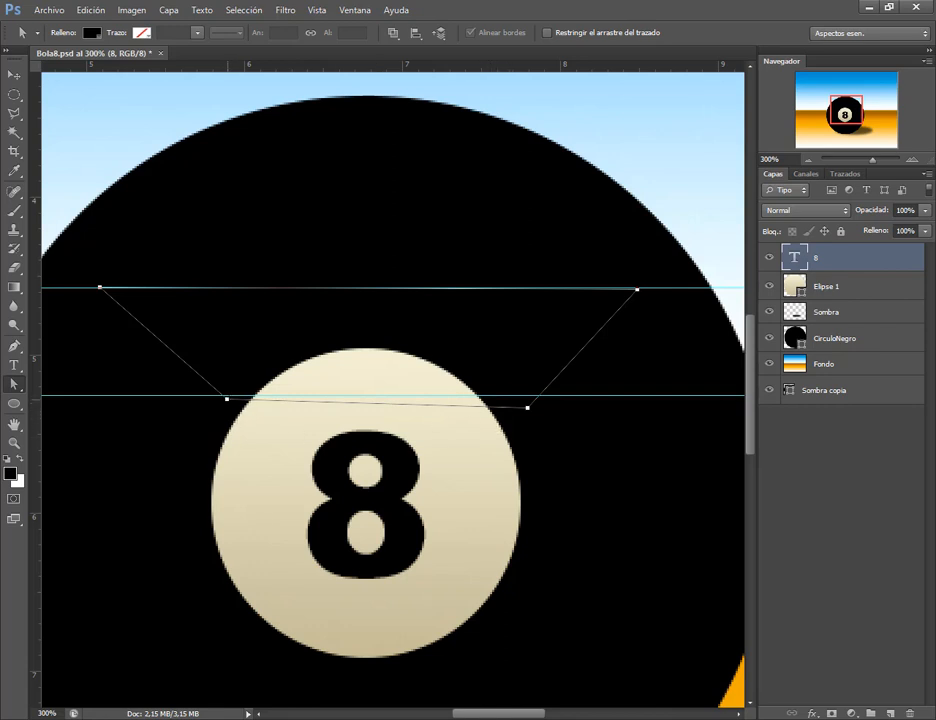
{"action": "left_click_drag", "start_coordinate": [231, 397], "coordinate": [227, 399]}
{"action": "left_click", "coordinate": [138, 438]}
{"action": "left_click", "coordinate": [141, 321]}
{"action": "left_click_drag", "start_coordinate": [226, 399], "coordinate": [201, 395]}
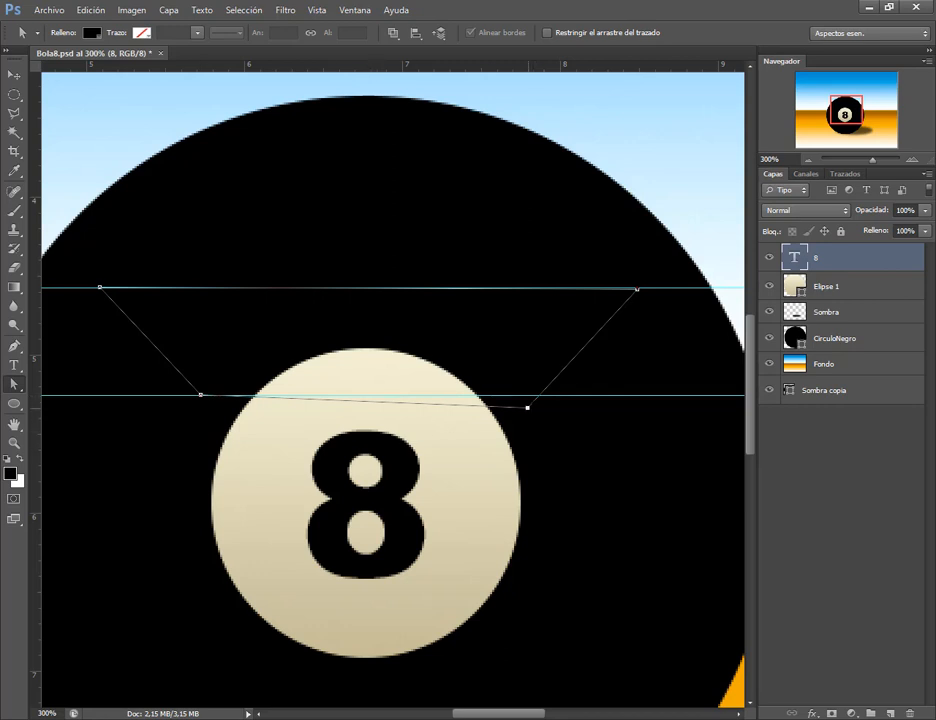
Align the path's two right anchor points with the guides to form a symmetrical trapezoid, and clear the guides.
{"action": "left_click_drag", "start_coordinate": [527, 407], "coordinate": [537, 394]}
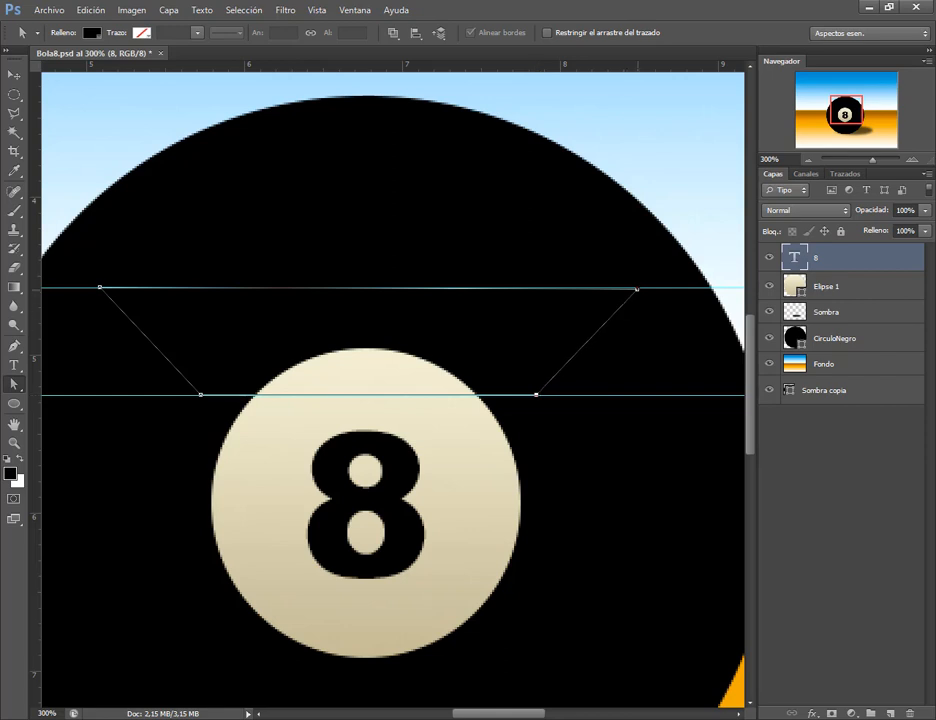
{"action": "mouse_move", "coordinate": [637, 289]}
{"action": "left_mouse_down"}
{"action": "mouse_move", "coordinate": [627, 307]}
{"action": "mouse_move", "coordinate": [630, 287]}
{"action": "left_mouse_up"}
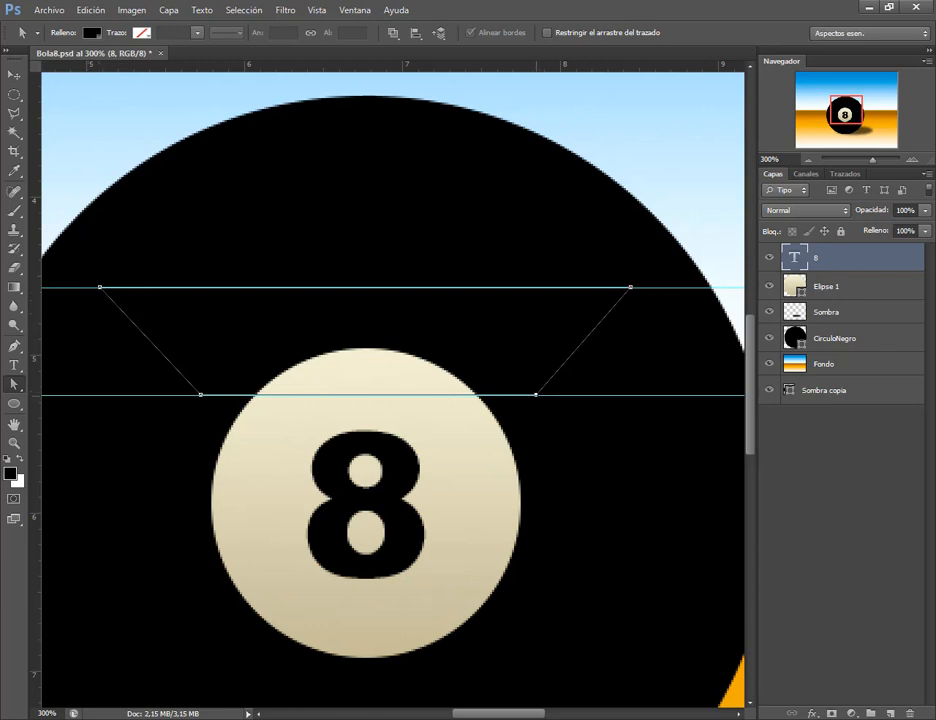
{"action": "left_click_drag", "start_coordinate": [536, 395], "coordinate": [530, 395]}
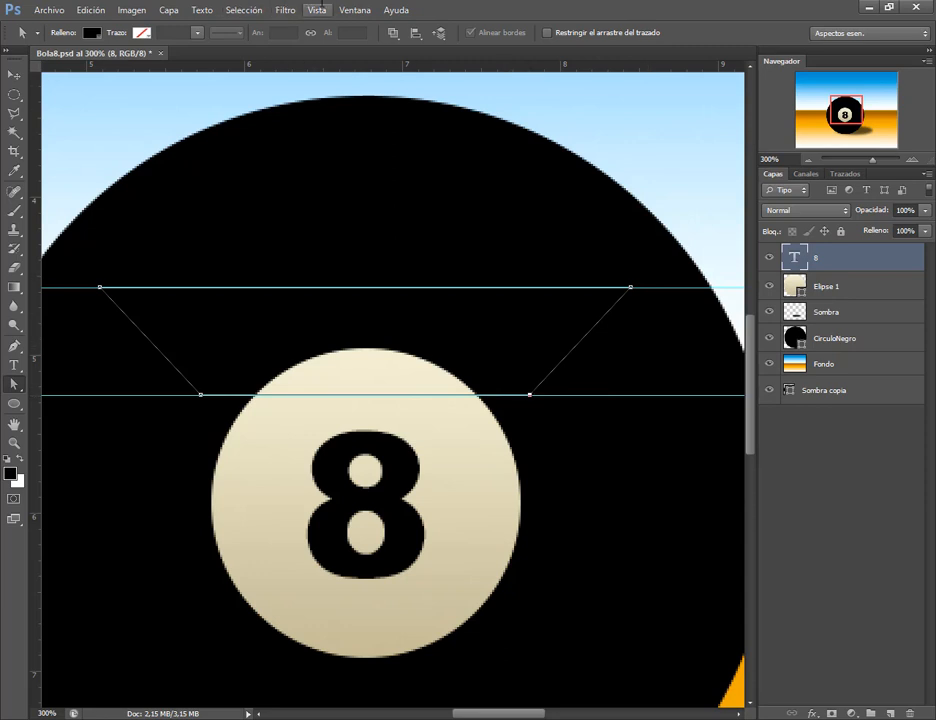
{"action": "left_click", "coordinate": [317, 10]}
{"action": "left_click", "coordinate": [340, 316]}
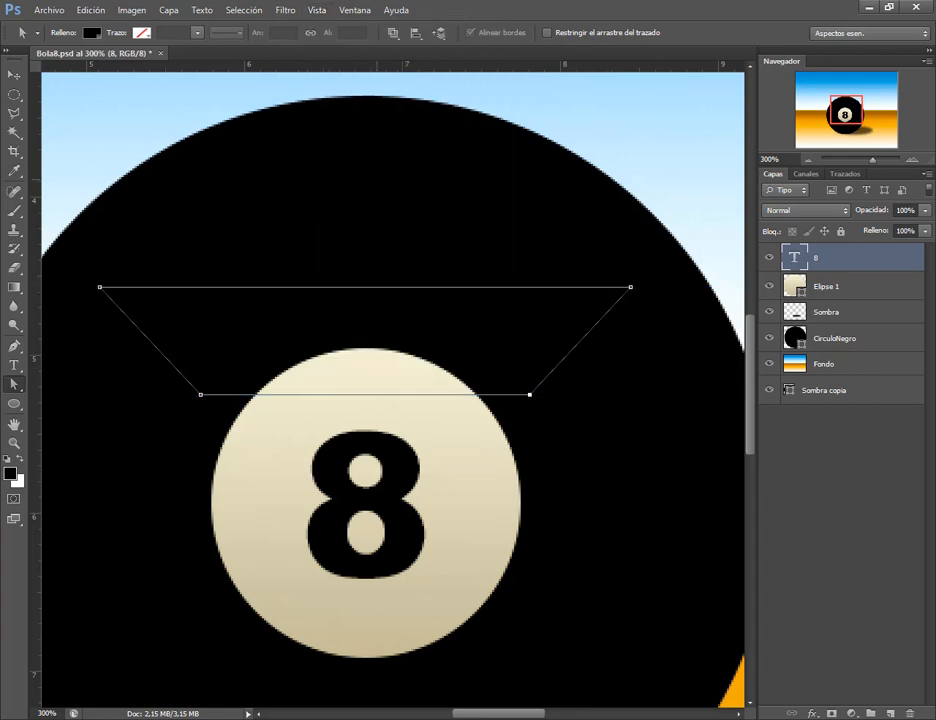
Add an anchor point with the Pen tool at the middle of the trapezoid path's lower edge and upper edge.
{"action": "key", "text": "ctrl+minus"}
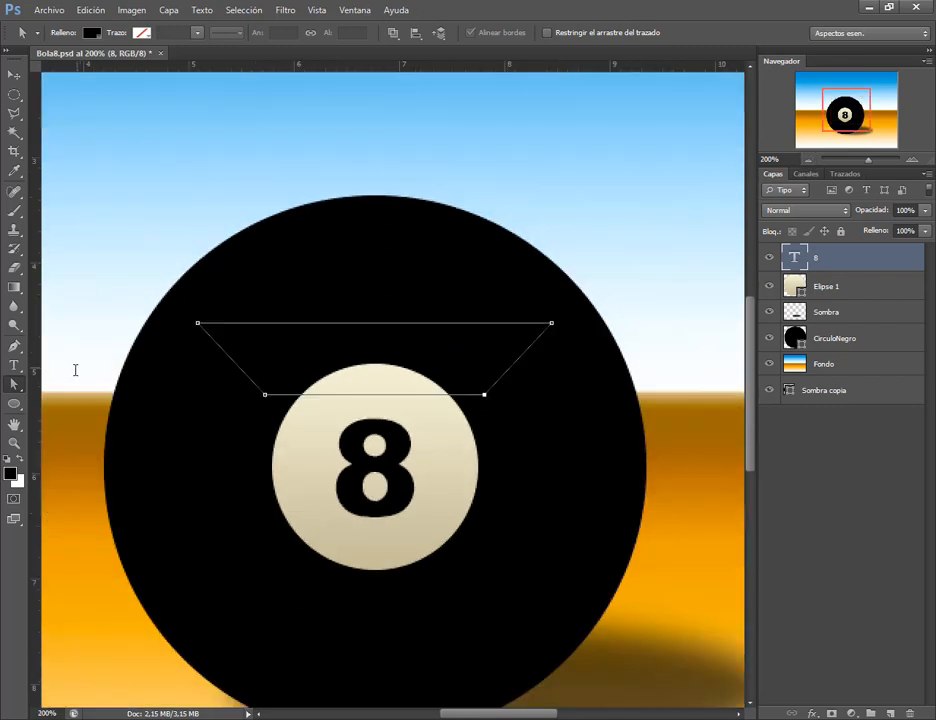
{"action": "left_click", "coordinate": [14, 346]}
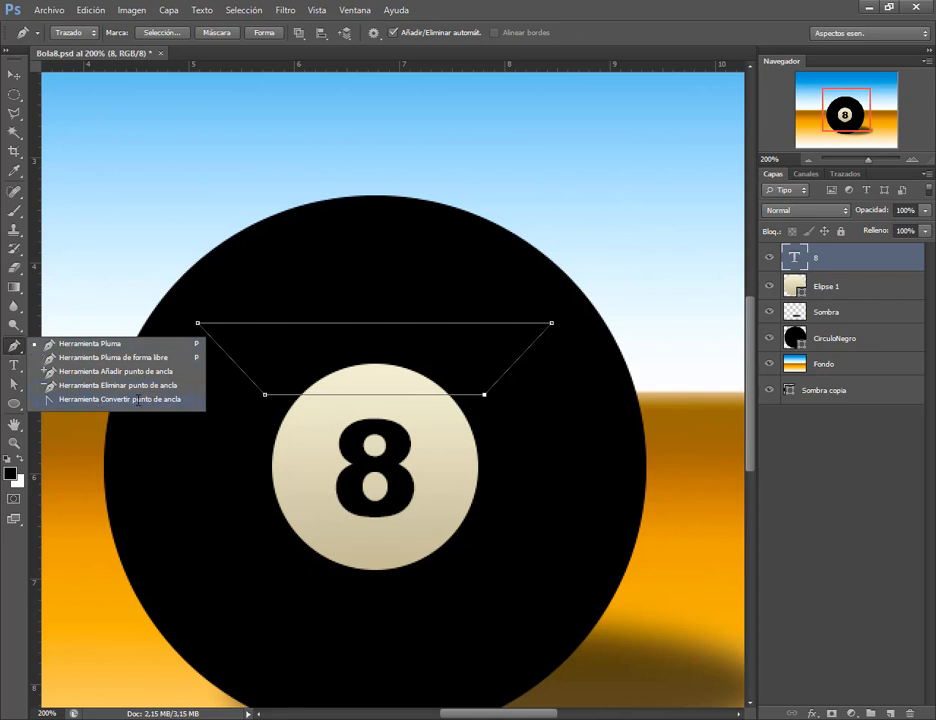
{"action": "left_click", "coordinate": [137, 400]}
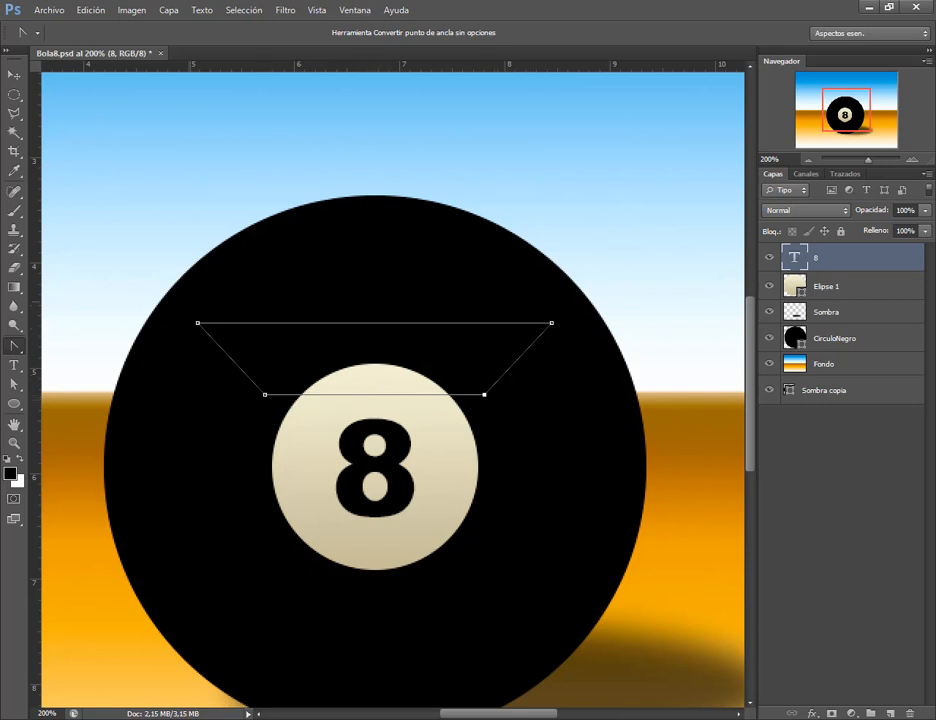
{"action": "left_click", "coordinate": [14, 346]}
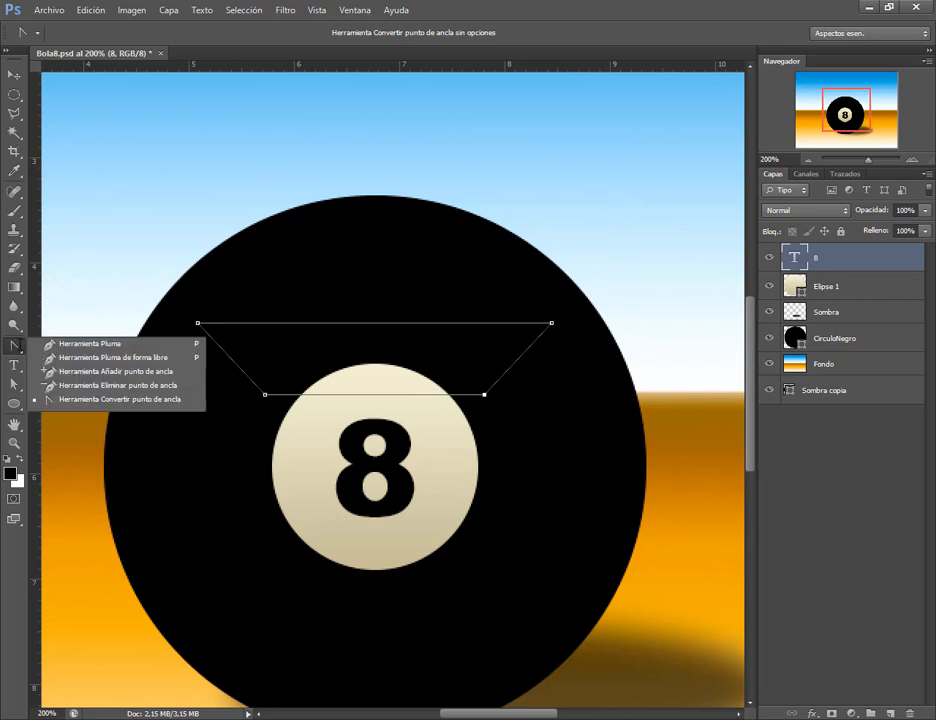
{"action": "left_click", "coordinate": [47, 341]}
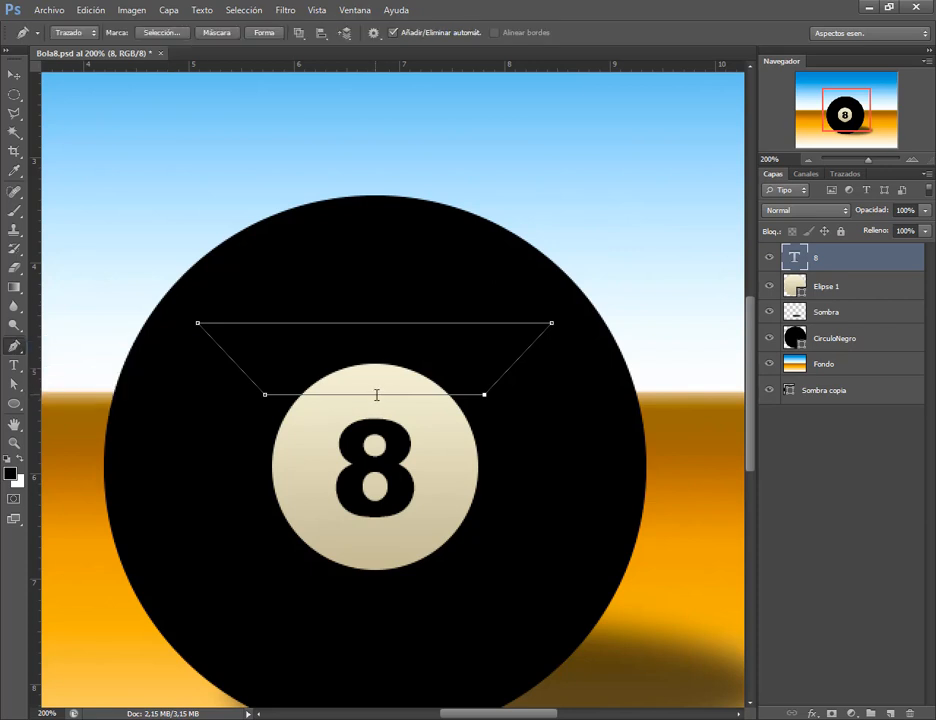
{"action": "left_click", "coordinate": [374, 395]}
{"action": "left_click", "coordinate": [374, 323]}
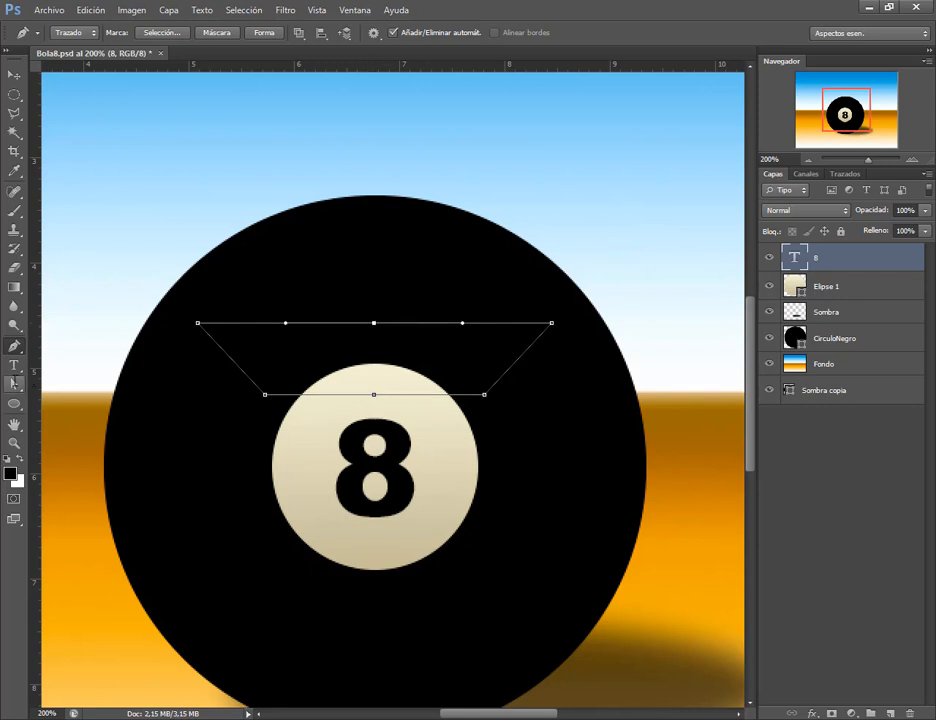
Select both middle anchor points and move them straight up together, curving the path's two horizontal edges above the cream circle.
{"action": "key", "text": "a"}
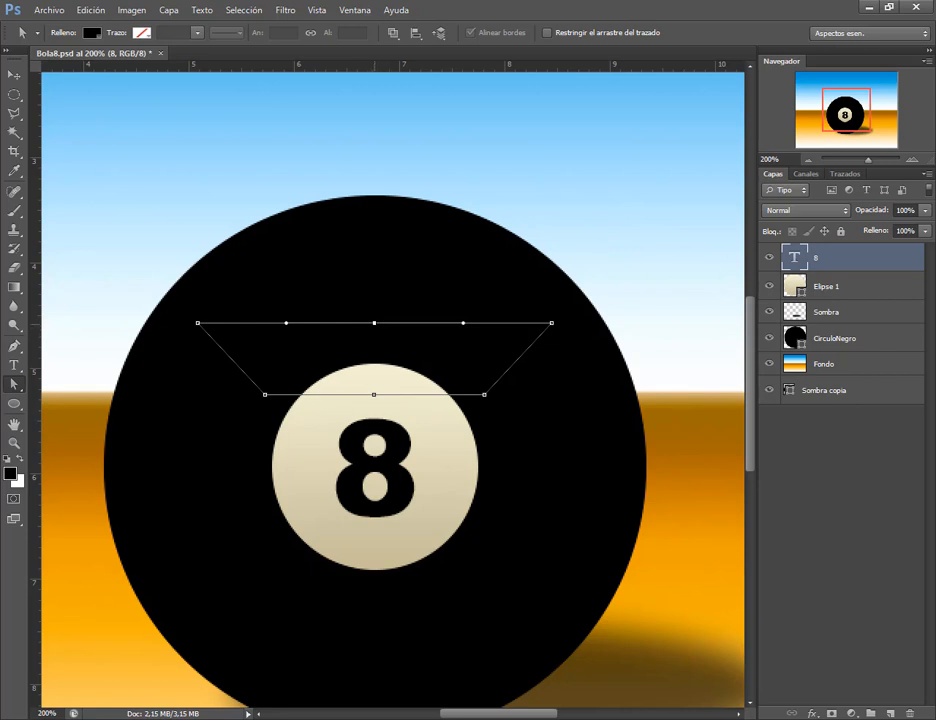
{"action": "left_click_drag", "start_coordinate": [374, 323], "coordinate": [369, 233]}
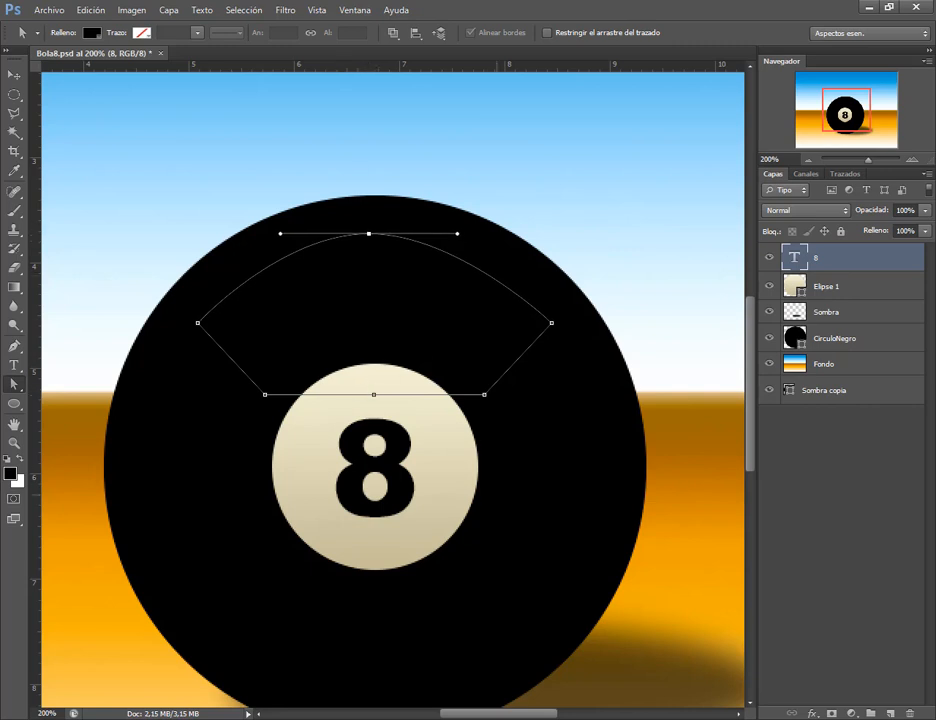
{"action": "key", "text": "ctrl+z"}
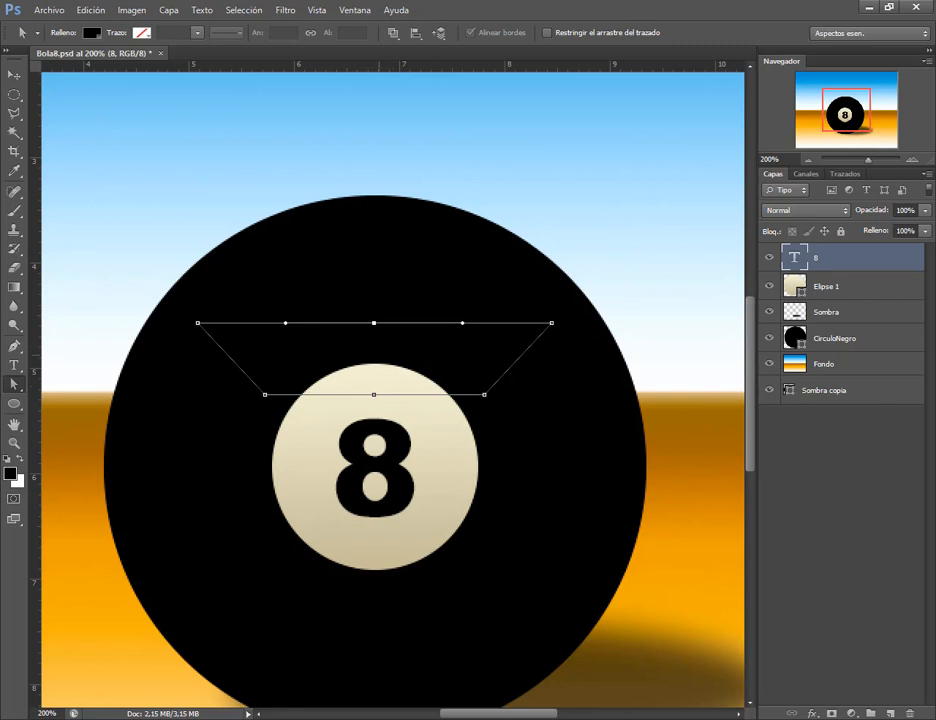
{"action": "left_click_drag", "start_coordinate": [353, 289], "coordinate": [393, 421]}
{"action": "left_click", "coordinate": [16, 382]}
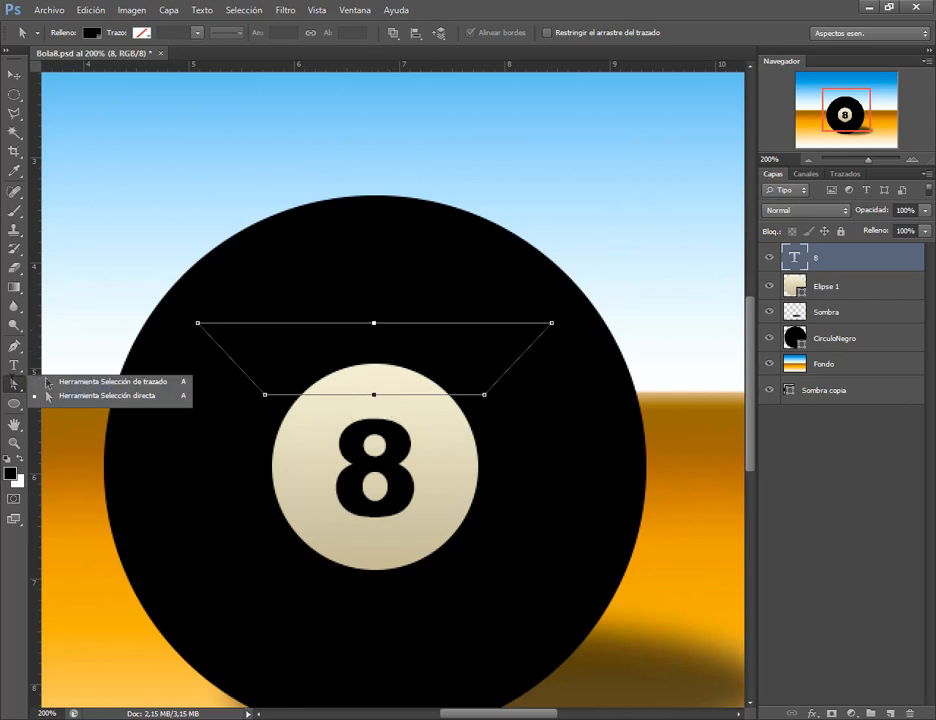
{"action": "left_click", "coordinate": [12, 380]}
{"action": "left_click", "coordinate": [341, 267]}
{"action": "left_click_drag", "start_coordinate": [334, 282], "coordinate": [402, 398]}
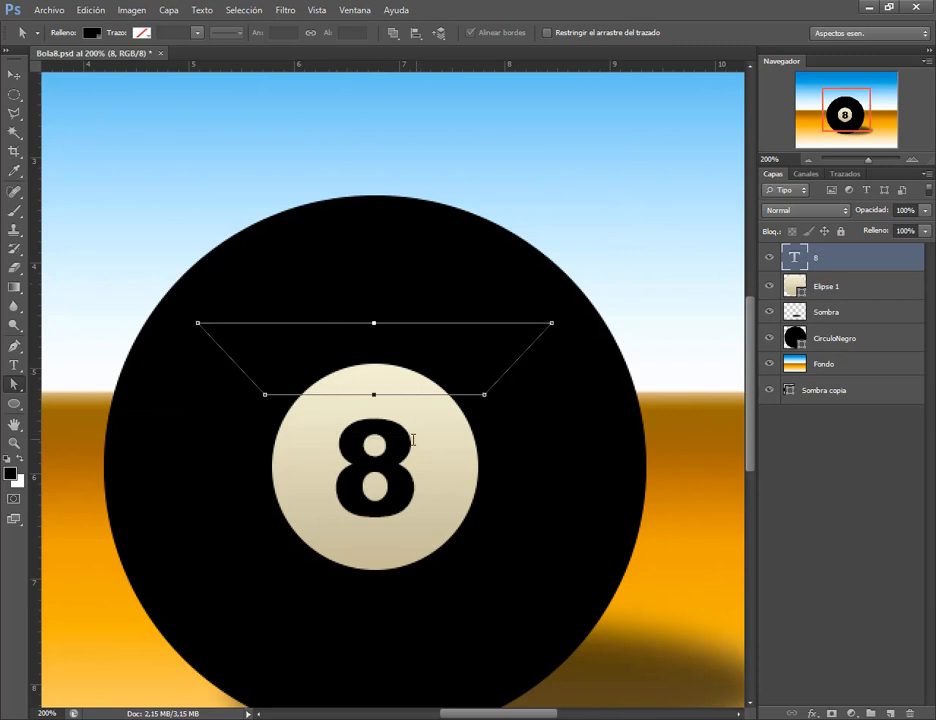
{"action": "left_click_drag", "start_coordinate": [374, 323], "coordinate": [374, 273]}
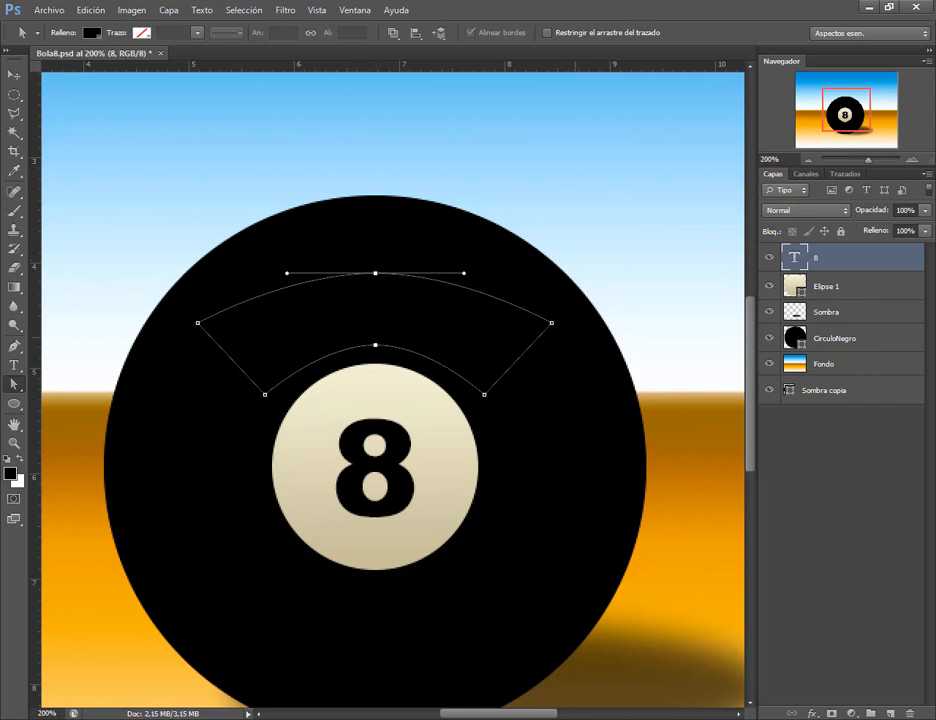
Raise the upper arc's middle anchor closer to the ball's rim, and the lower arc's middle anchor slightly, centring it over the cream circle.
{"action": "left_click", "coordinate": [574, 348]}
{"action": "left_click", "coordinate": [396, 275]}
{"action": "left_click_drag", "start_coordinate": [375, 272], "coordinate": [377, 242]}
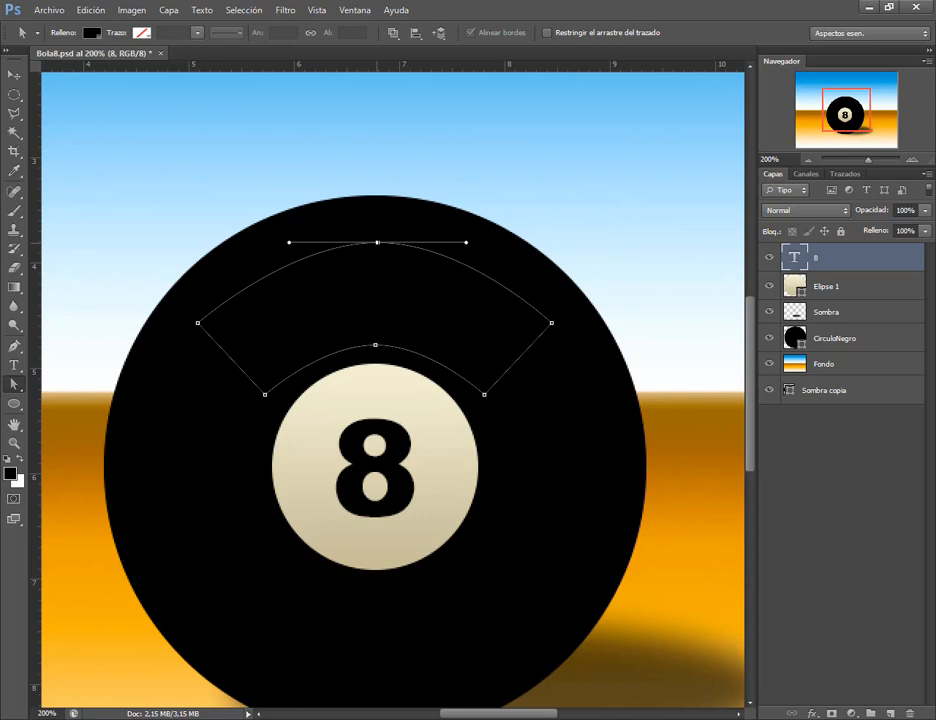
{"action": "left_click", "coordinate": [467, 165]}
{"action": "left_click", "coordinate": [258, 284]}
{"action": "left_click_drag", "start_coordinate": [375, 345], "coordinate": [376, 340]}
{"action": "key", "text": "Left"}
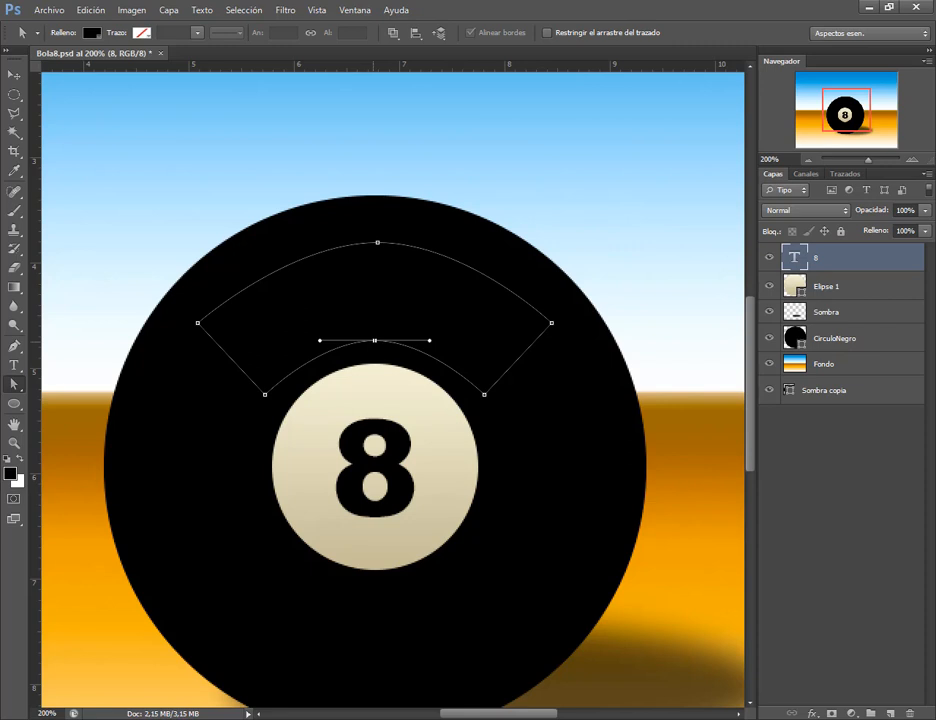
{"action": "key", "text": "Escape"}
{"action": "left_click", "coordinate": [401, 345]}
{"action": "left_click", "coordinate": [374, 341]}
{"action": "left_click_drag", "start_coordinate": [429, 341], "coordinate": [410, 405]}
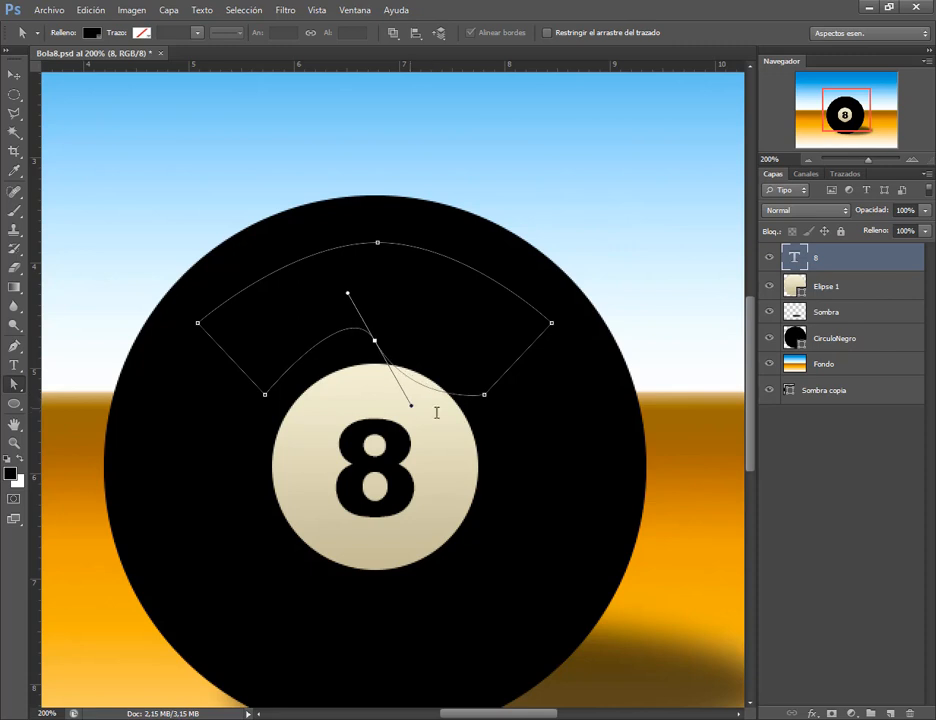
{"action": "key", "text": "ctrl+z"}
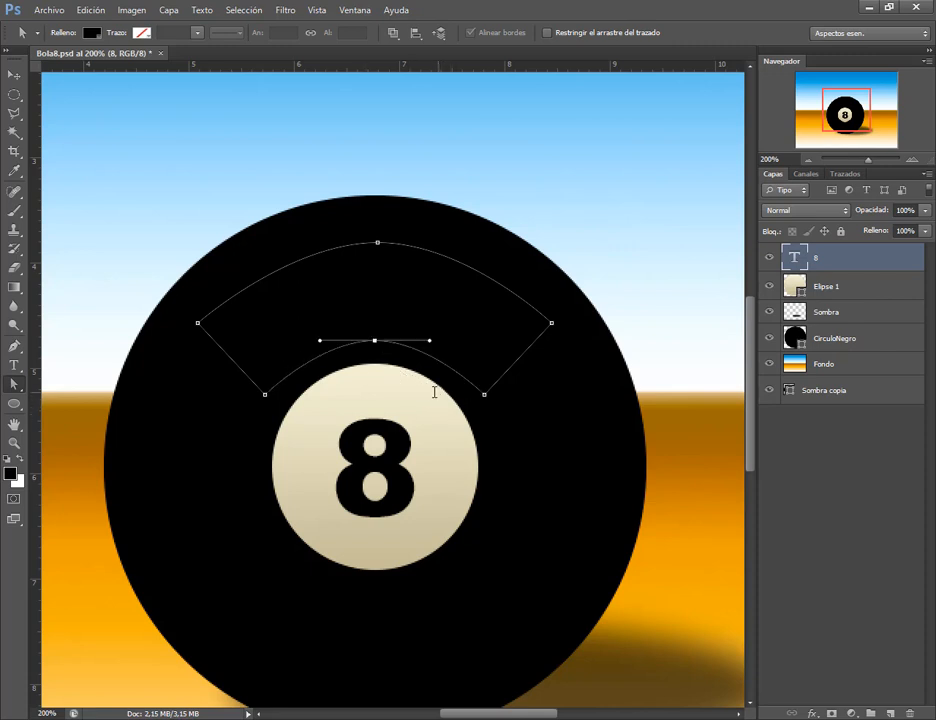
{"action": "left_click", "coordinate": [377, 242]}
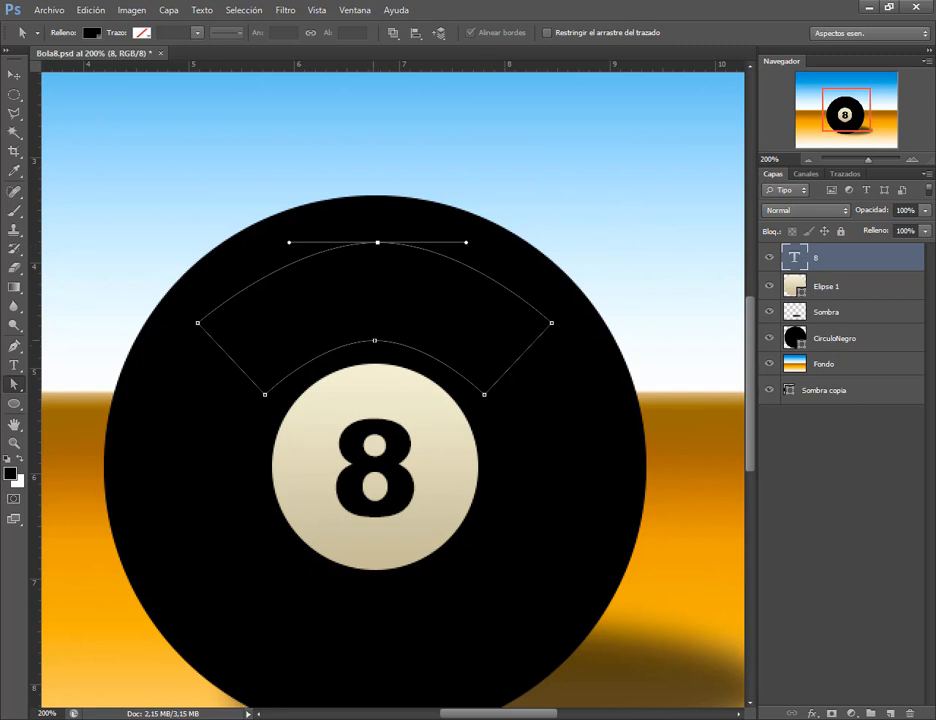
{"action": "left_click", "coordinate": [375, 341]}
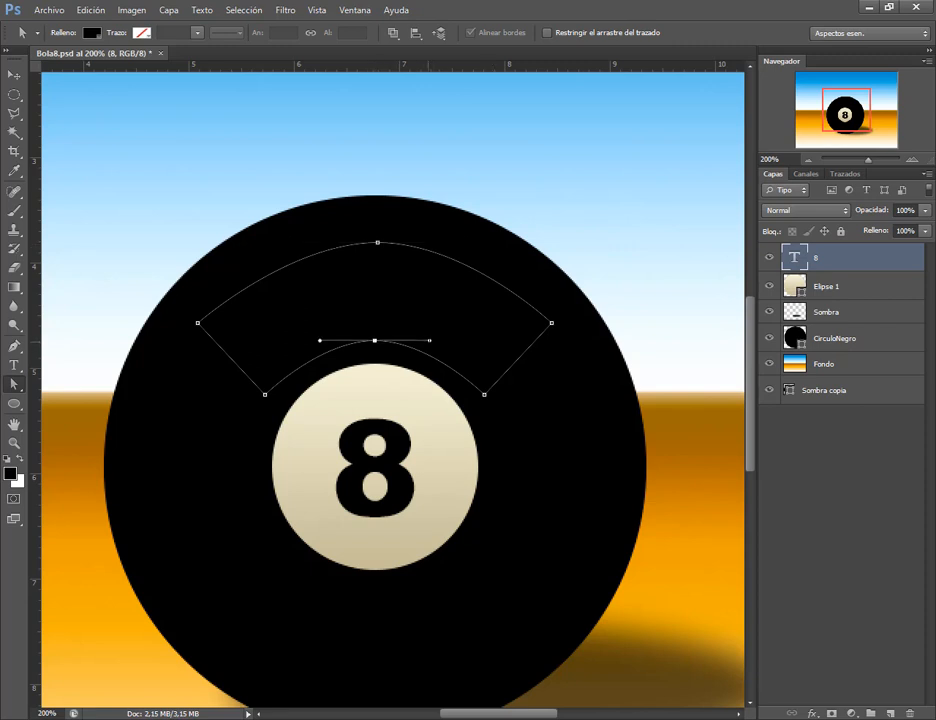
{"action": "left_click_drag", "start_coordinate": [429, 341], "coordinate": [449, 341]}
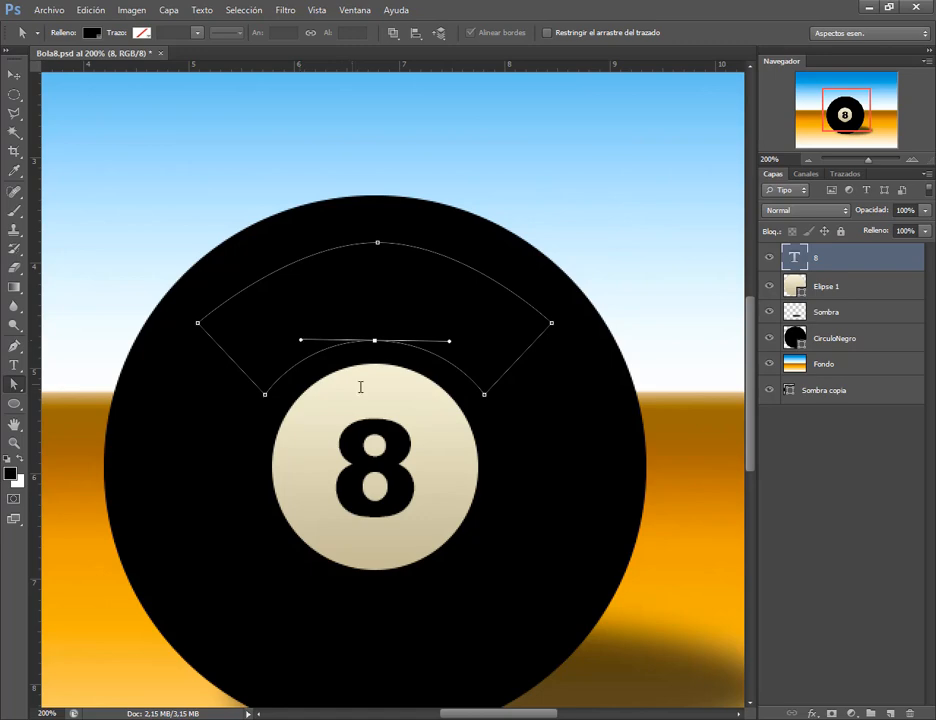
{"action": "key", "text": "ctrl+z"}
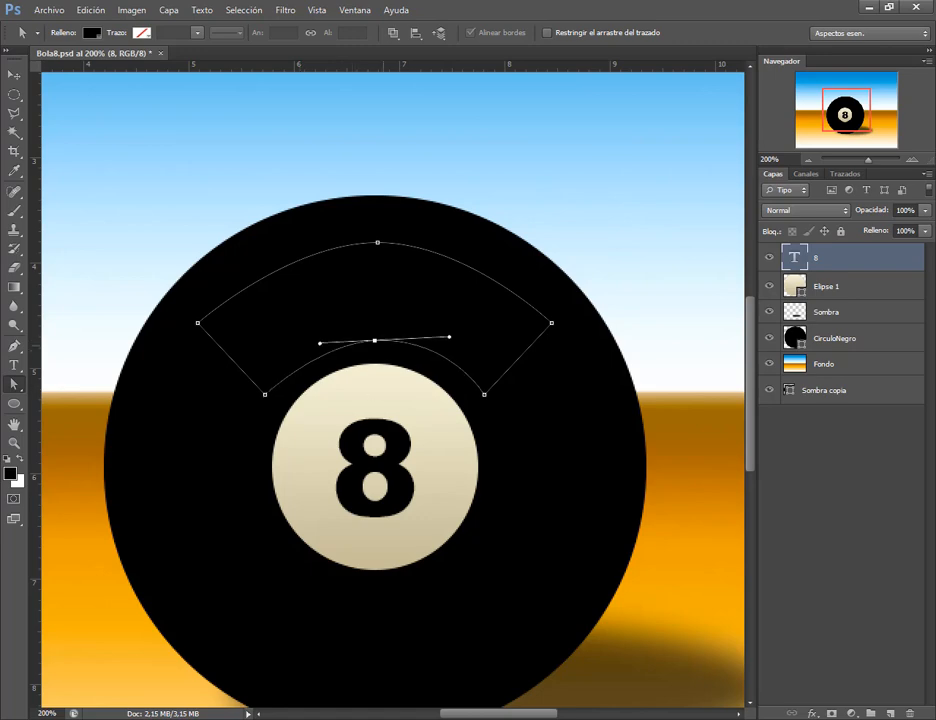
{"action": "left_click", "coordinate": [90, 10]}
{"action": "left_click", "coordinate": [90, 53]}
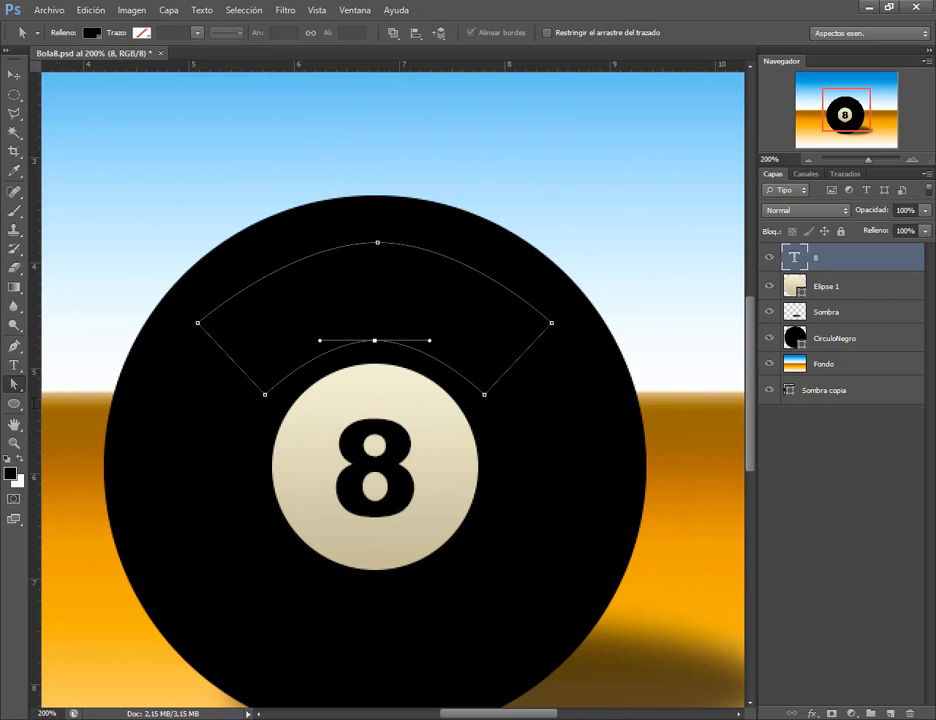
Convert both middle anchor points, pulling out longer horizontal direction handles so the two arcs become rounder and follow the ball's curvature.
{"action": "left_click", "coordinate": [14, 345]}
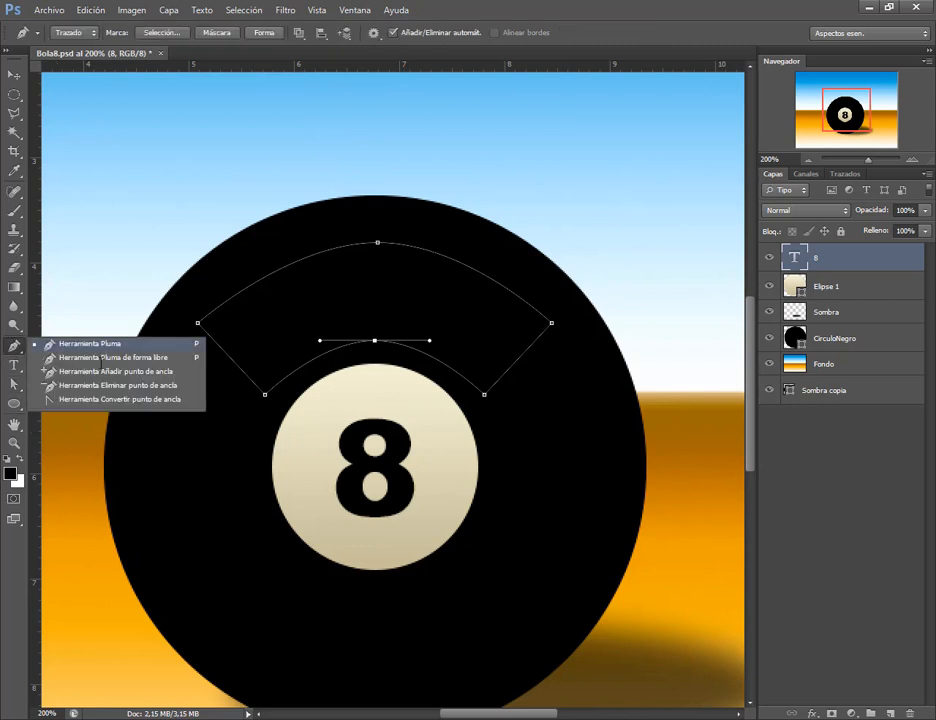
{"action": "left_click", "coordinate": [120, 399]}
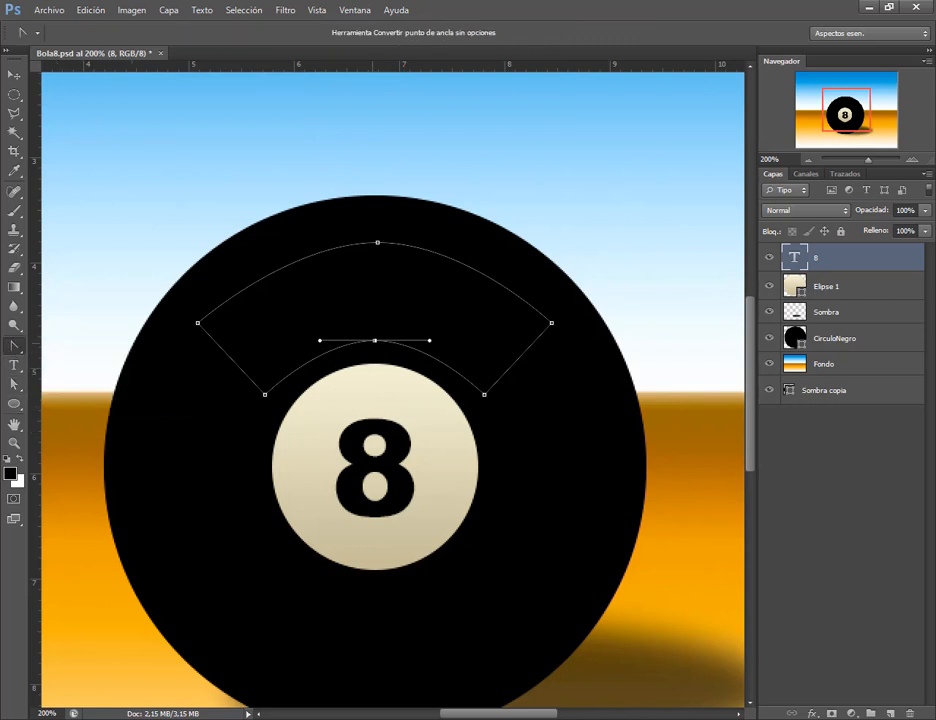
{"action": "left_click_drag", "start_coordinate": [375, 341], "coordinate": [450, 341]}
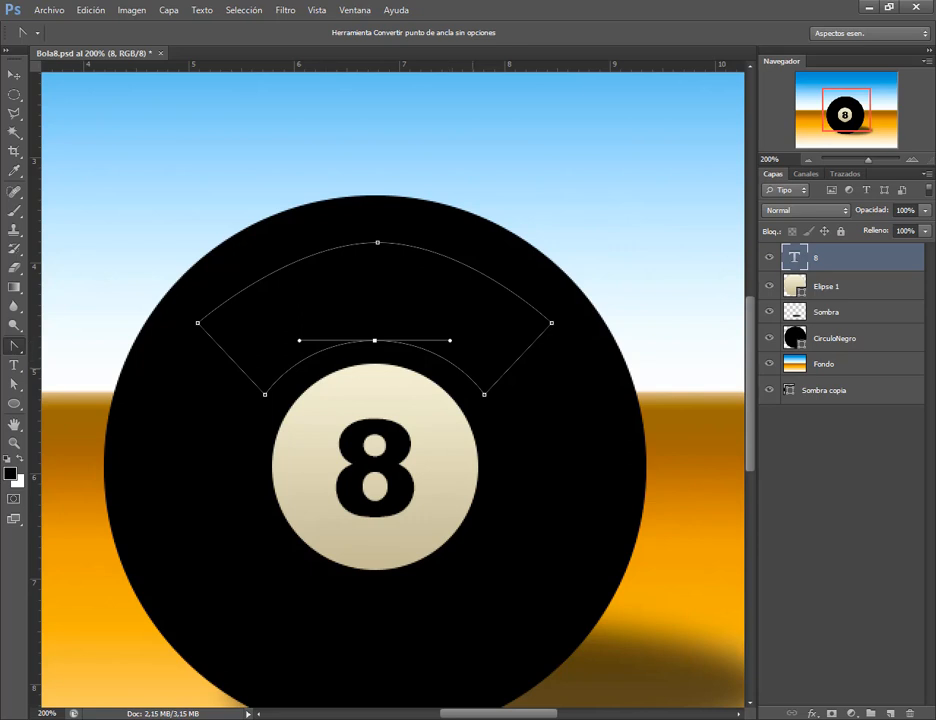
{"action": "left_click_drag", "start_coordinate": [377, 242], "coordinate": [250, 242]}
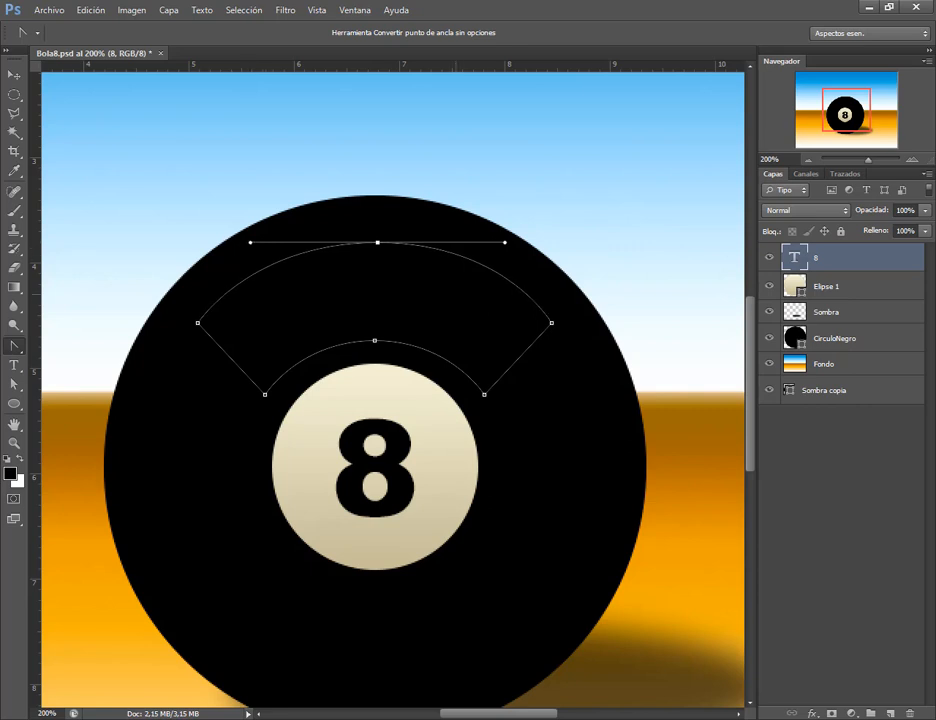
{"action": "left_click", "coordinate": [14, 75]}
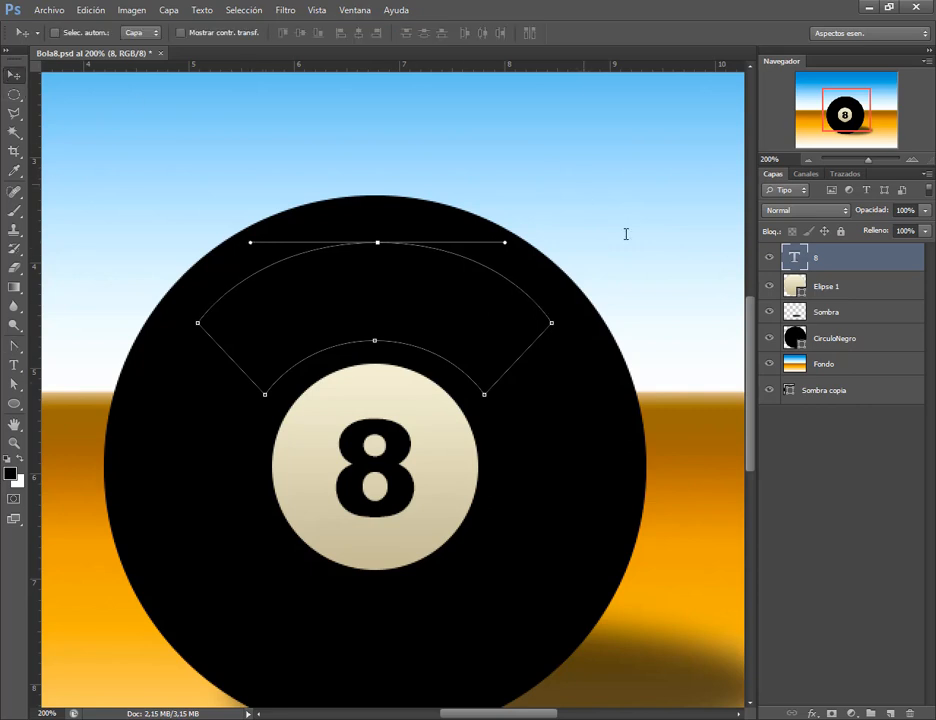
{"action": "scroll", "coordinate": [505, 328], "scroll_direction": "down", "scroll_amount": 2}
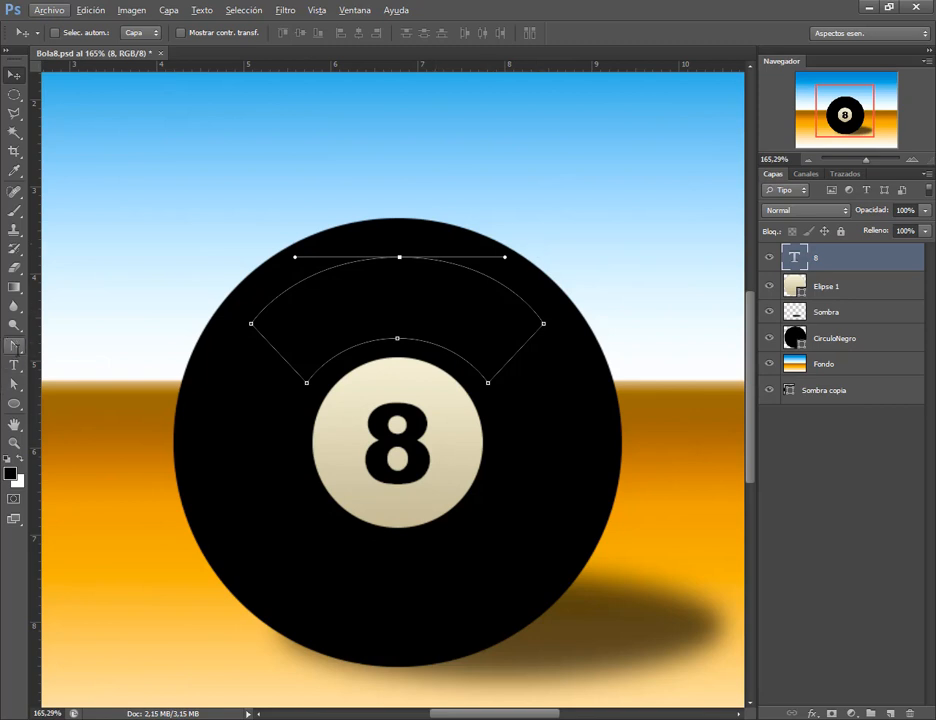
{"action": "right_click", "coordinate": [14, 345]}
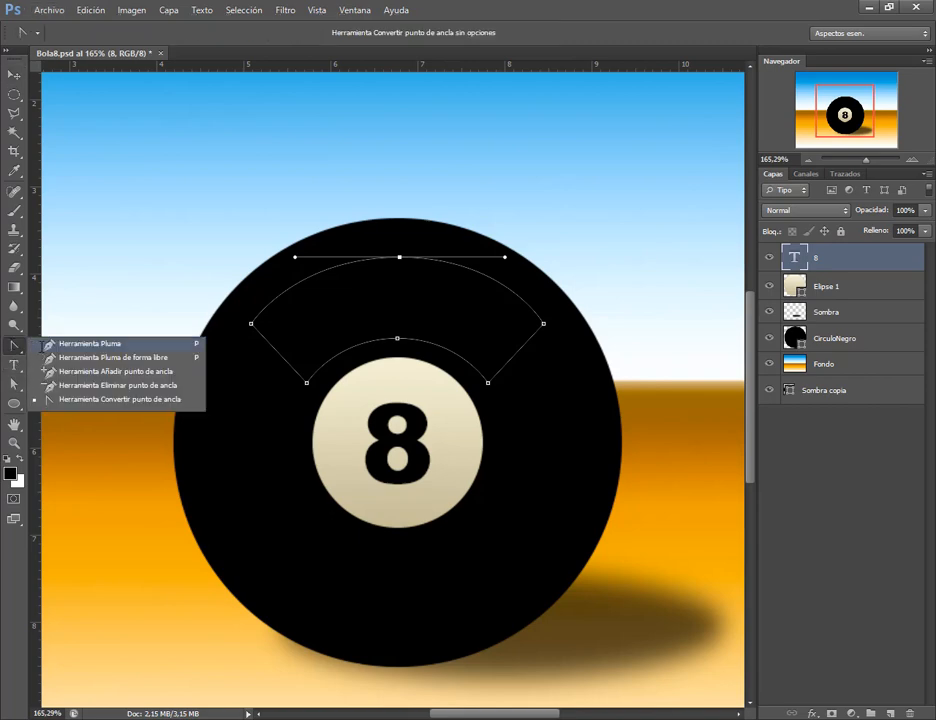
{"action": "left_click", "coordinate": [80, 341]}
{"action": "right_click", "coordinate": [383, 296]}
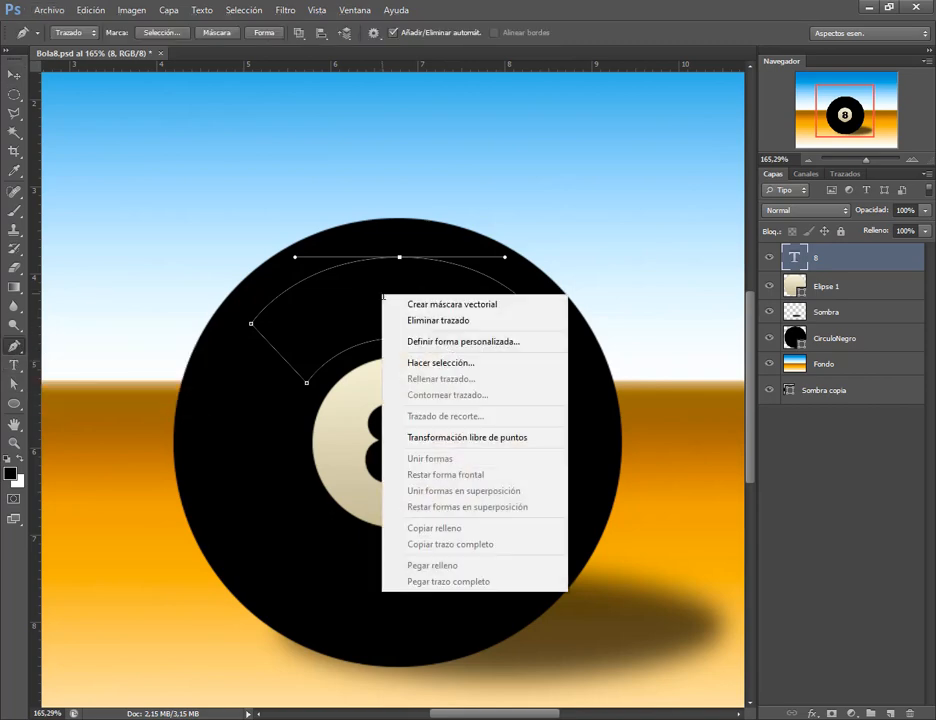
{"action": "left_click", "coordinate": [432, 362]}
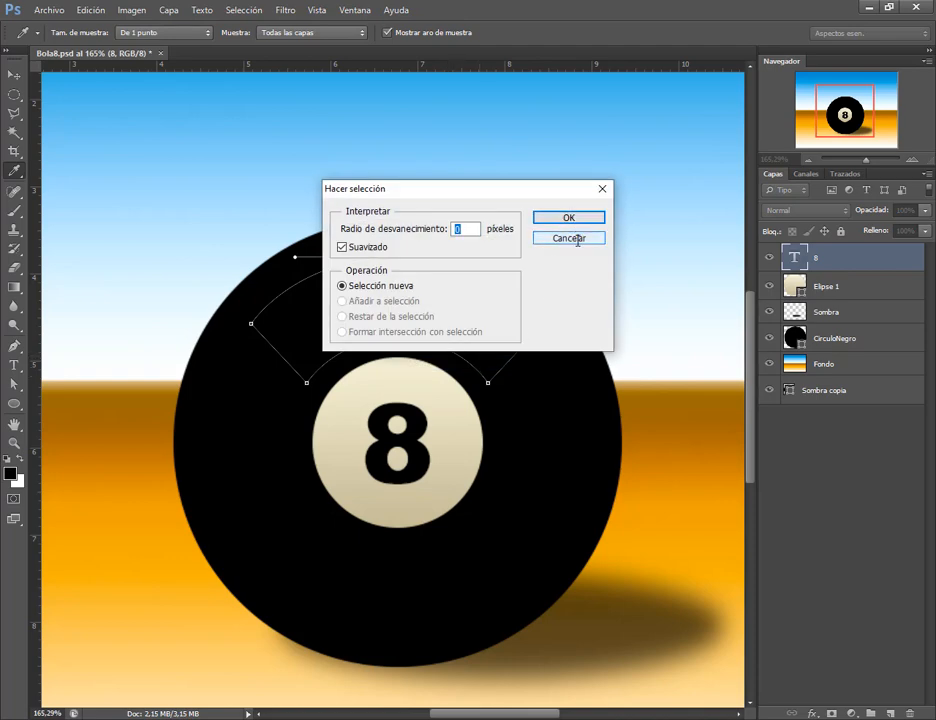
{"action": "left_click", "coordinate": [568, 238]}
{"action": "key", "text": "v"}
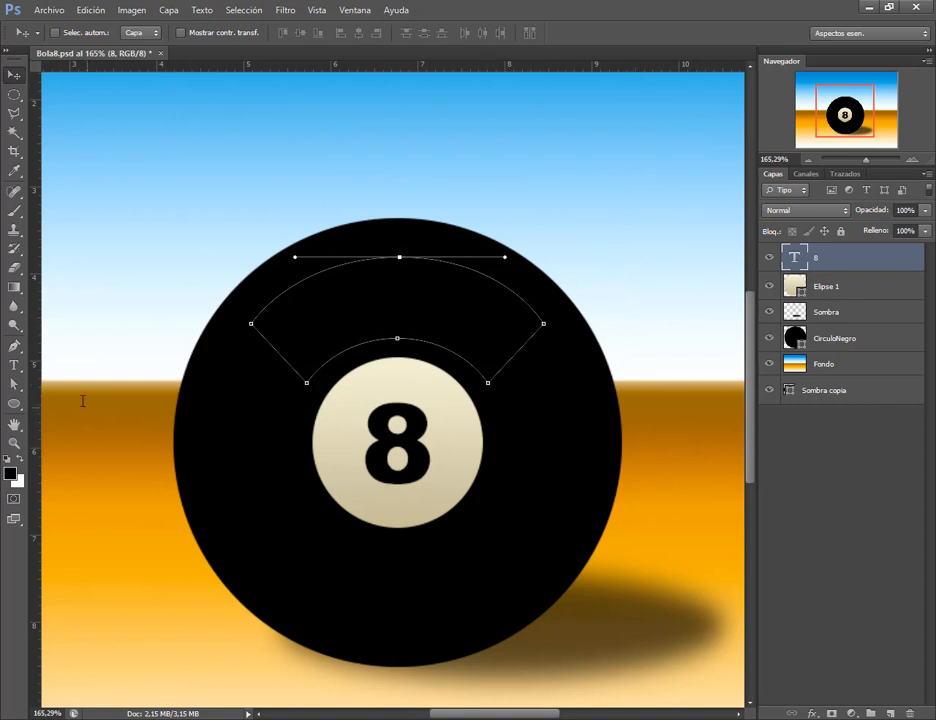
Turn the arched path into a new smoothed selection with a feather radius of 0 pixels, and create a new layer above the 8.
{"action": "key", "text": "p"}
{"action": "right_click", "coordinate": [393, 298]}
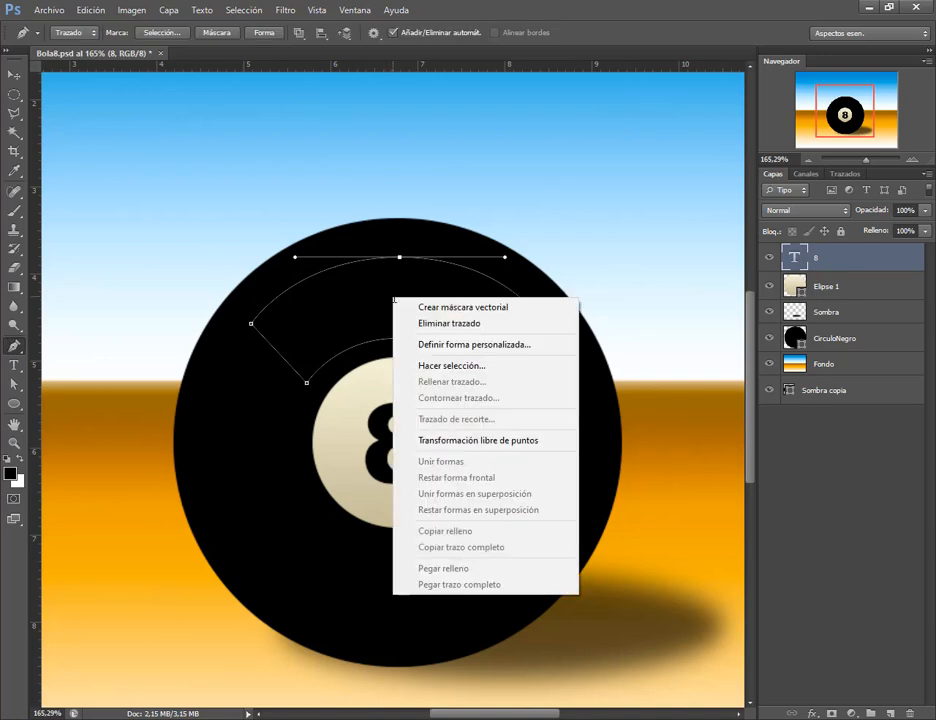
{"action": "left_click", "coordinate": [434, 365]}
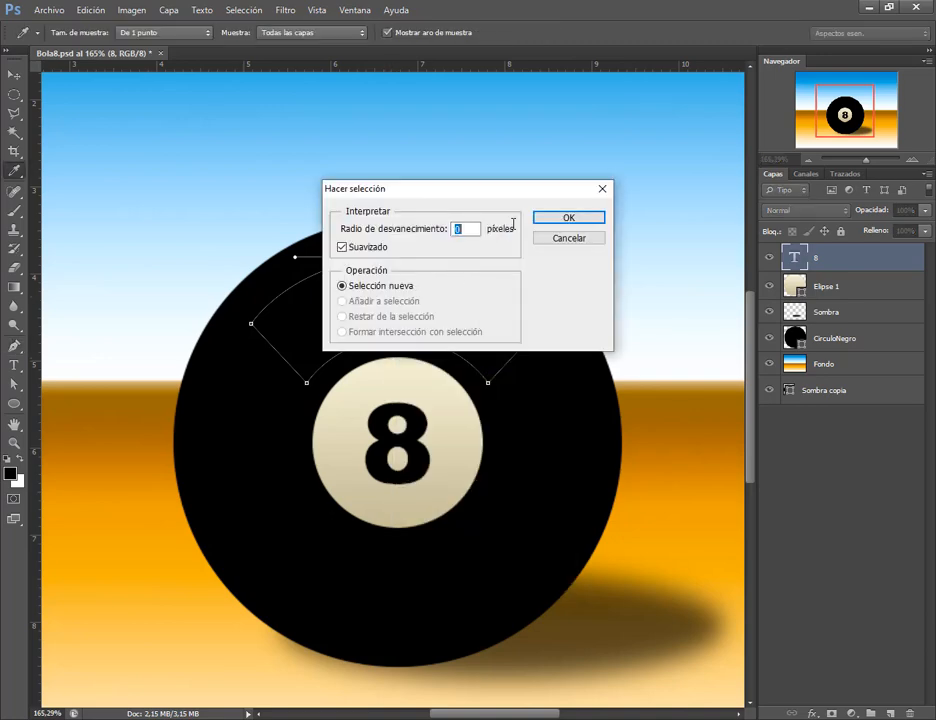
{"action": "left_click", "coordinate": [545, 224]}
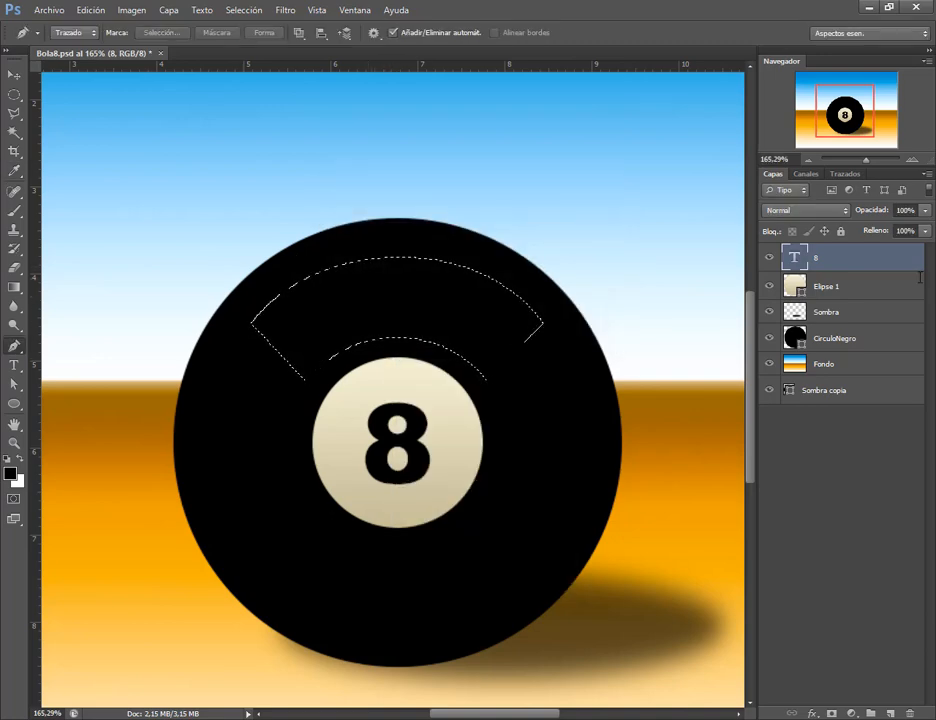
{"action": "left_click", "coordinate": [891, 713]}
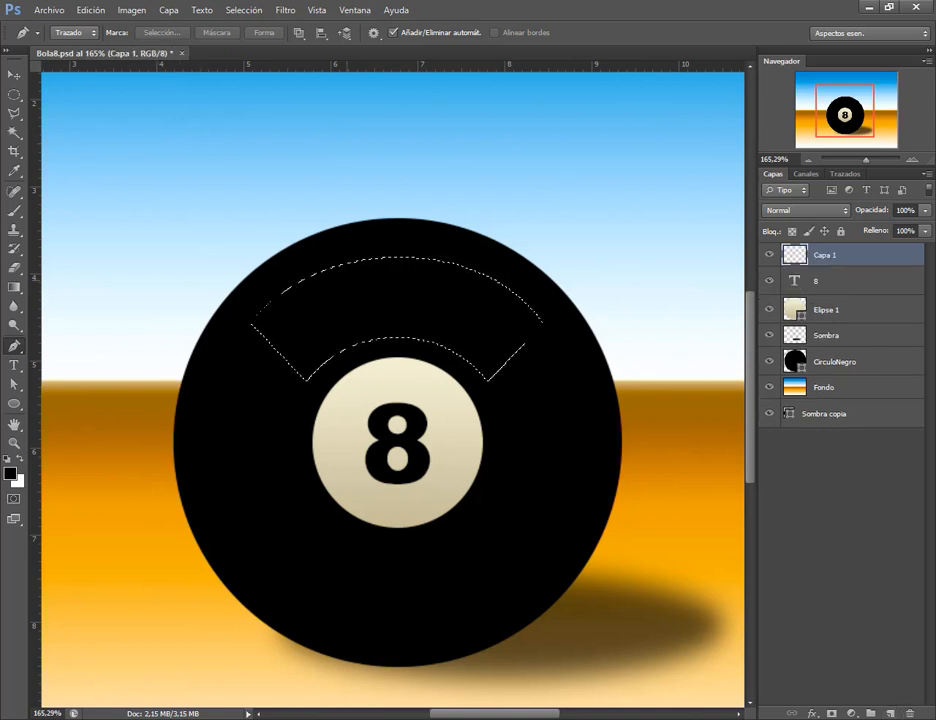
Fill the arched selection on the new layer with a light grey colour at 100% opacity and deselect it.
{"action": "left_click", "coordinate": [90, 11]}
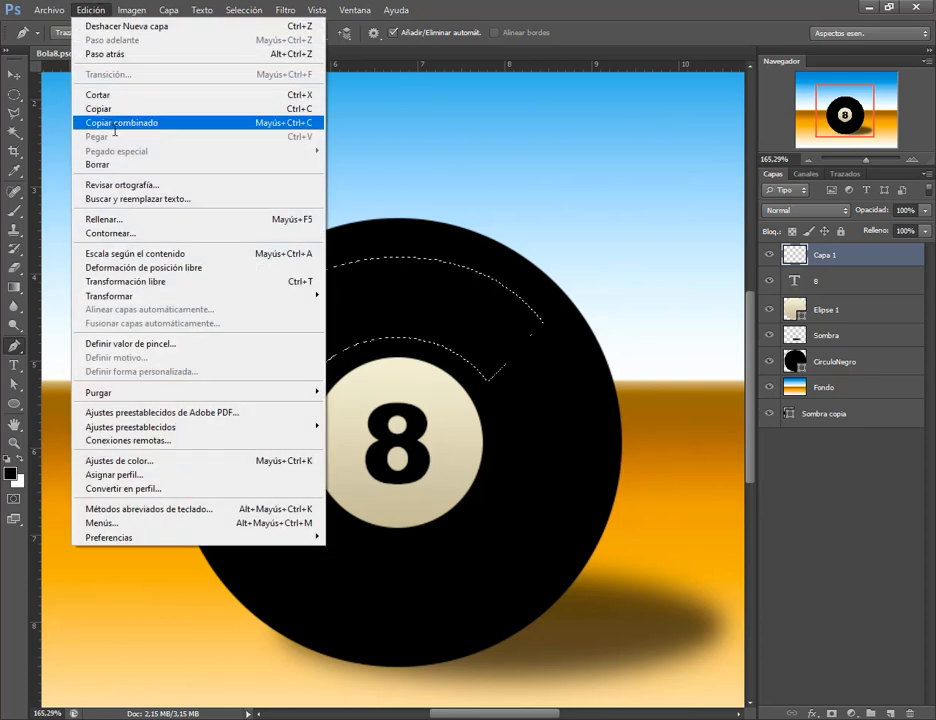
{"action": "left_click", "coordinate": [104, 219]}
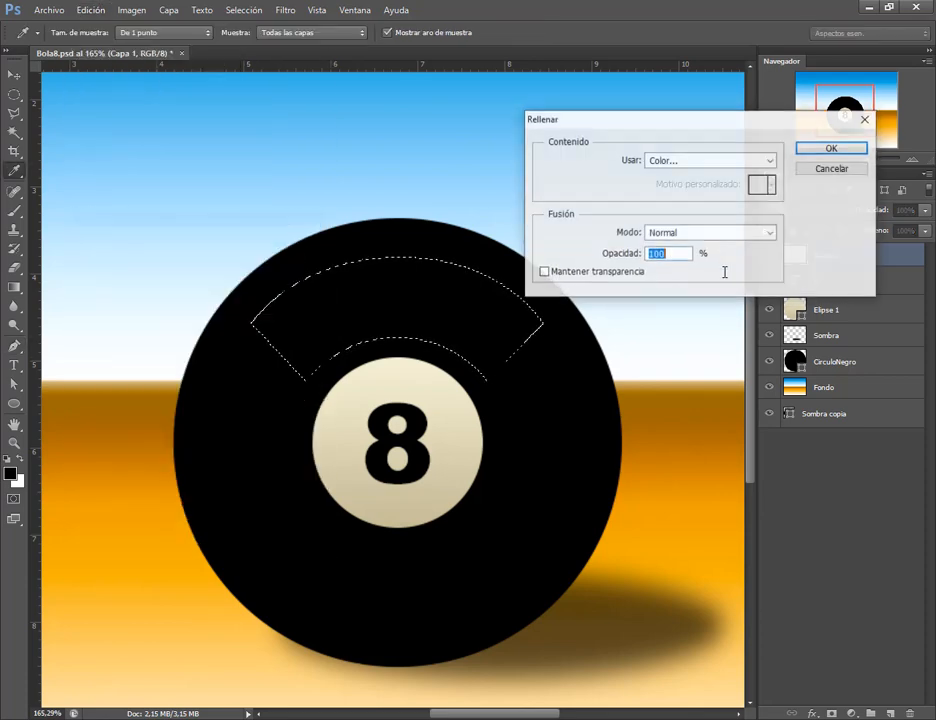
{"action": "left_click", "coordinate": [830, 148]}
{"action": "key", "text": "p"}
{"action": "left_click", "coordinate": [14, 75]}
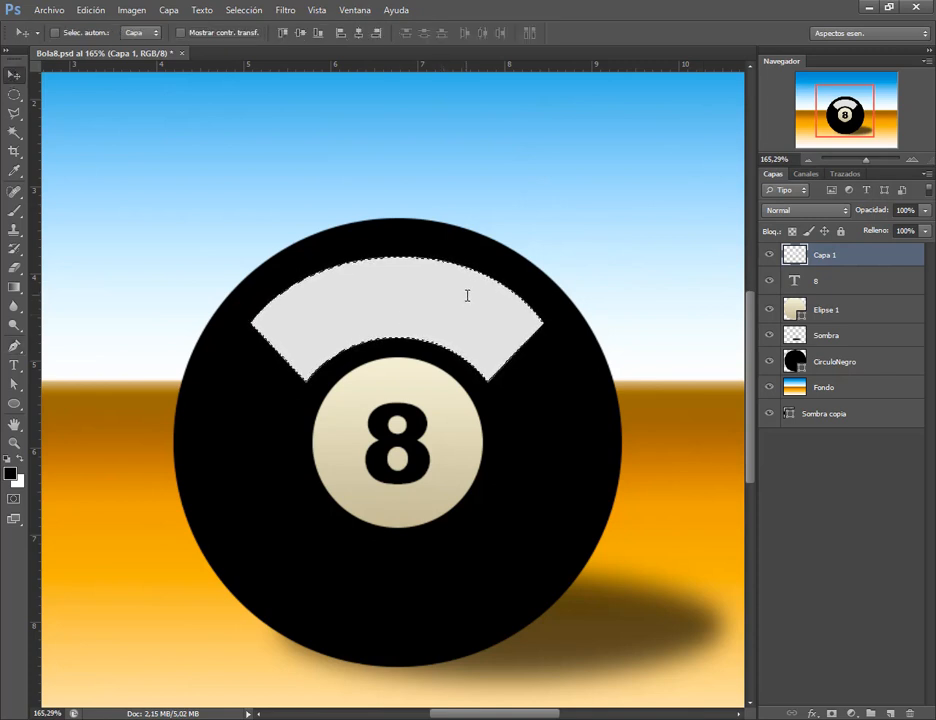
{"action": "key", "text": "ctrl+d"}
Try to enlarge the grey arch from its centre to about 121% with Free Transform.
{"action": "key", "text": "ctrl+t"}
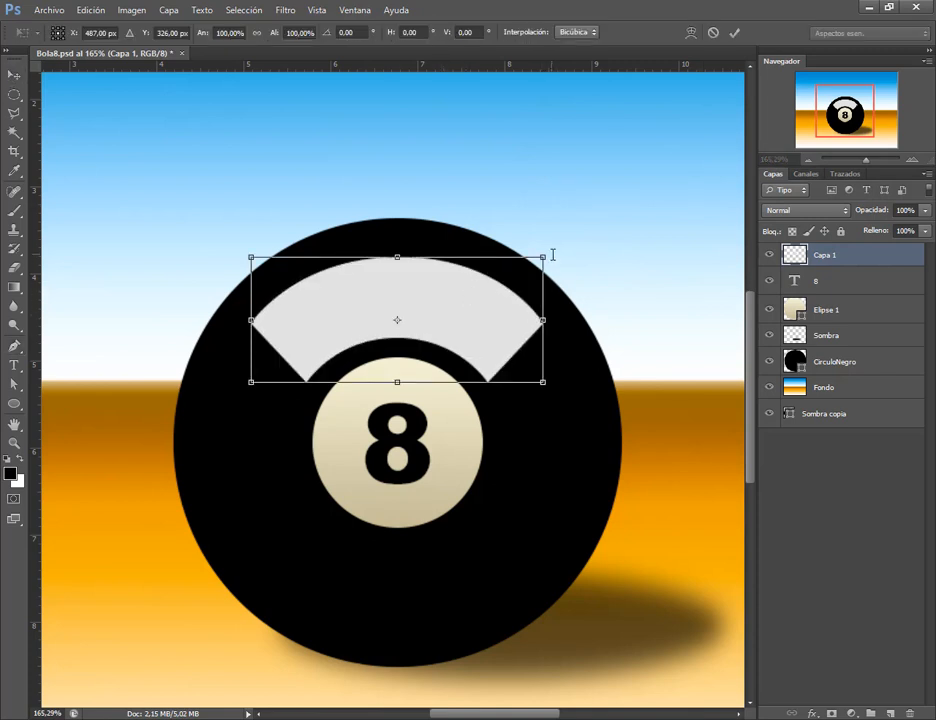
{"action": "left_click_drag", "start_coordinate": [543, 258], "coordinate": [575, 235]}
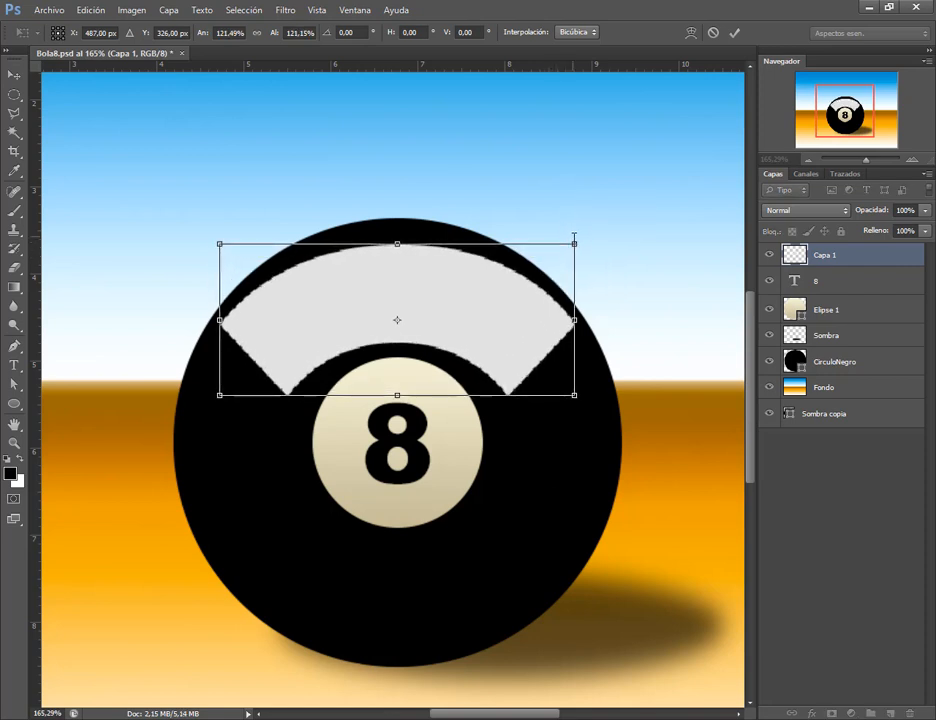
{"action": "key", "text": "Return"}
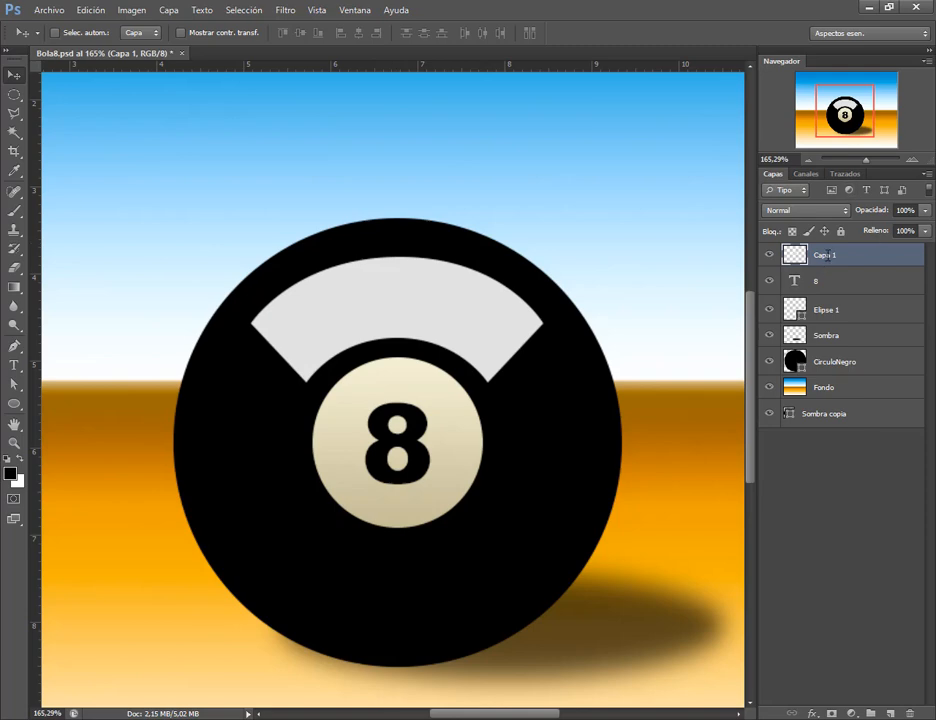
Delete the layer holding the grey arch and select the existing work path for editing.
{"action": "left_click_drag", "start_coordinate": [831, 255], "coordinate": [909, 713]}
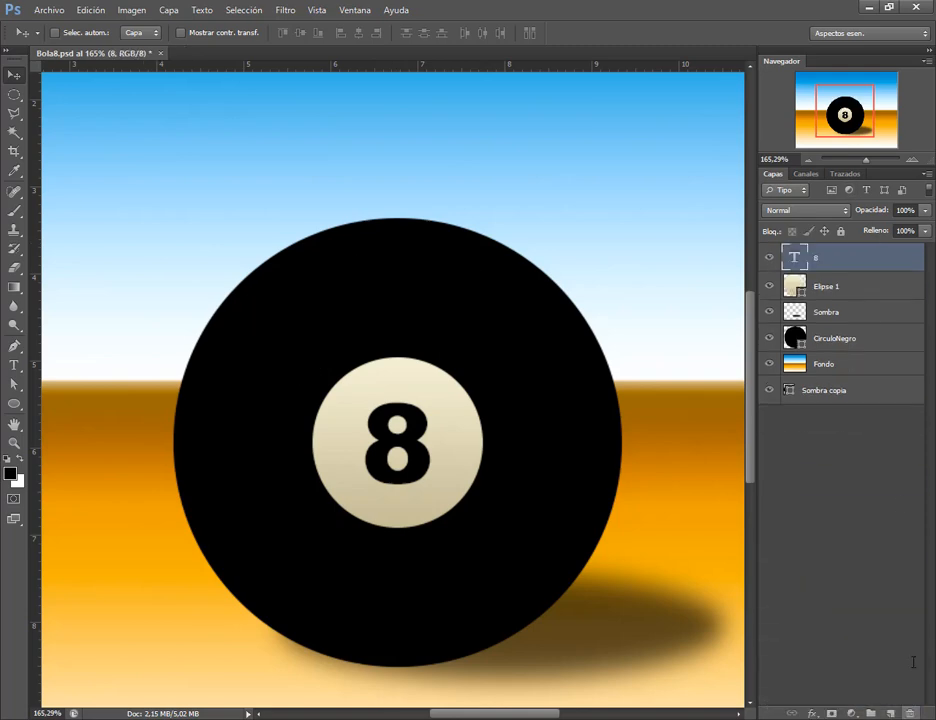
{"action": "left_click", "coordinate": [841, 174]}
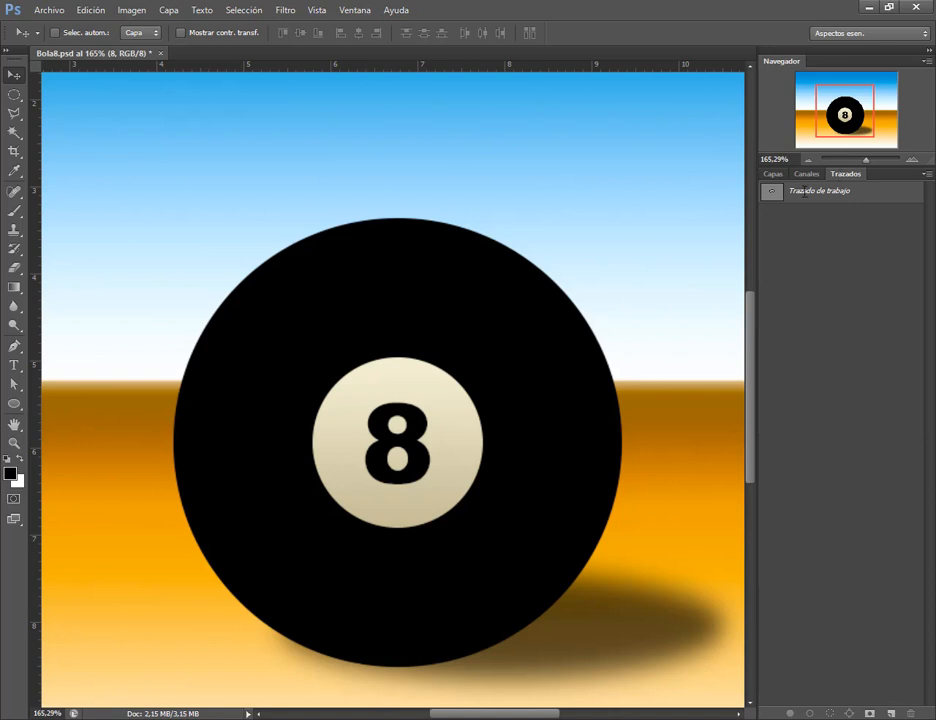
{"action": "left_click", "coordinate": [803, 191]}
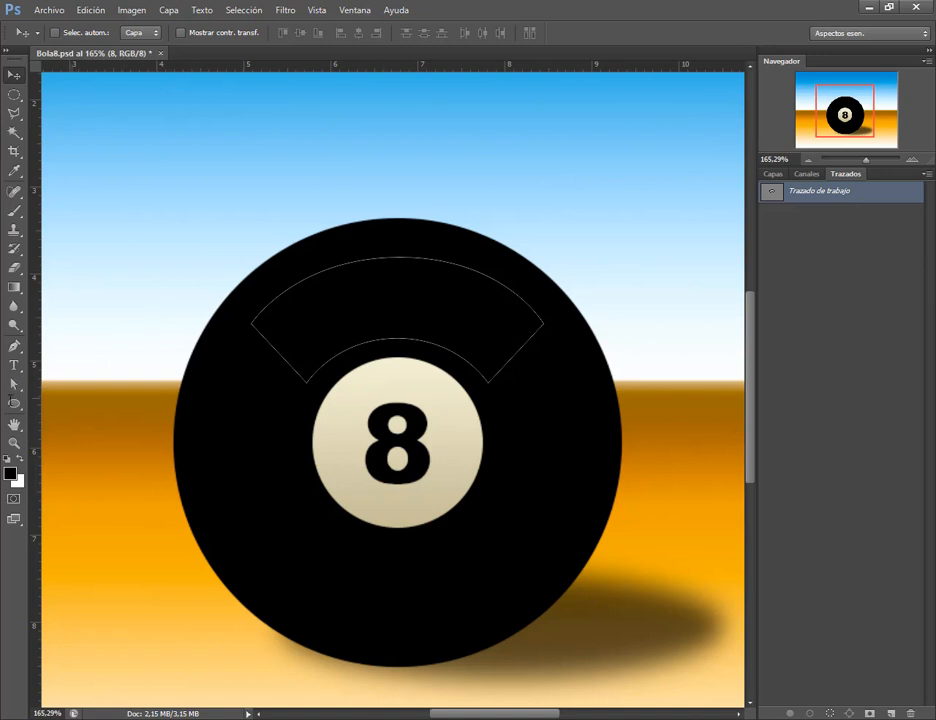
Move the whole arched path straight up, closer to the ball's upper rim.
{"action": "left_click", "coordinate": [12, 384]}
{"action": "left_click", "coordinate": [70, 382]}
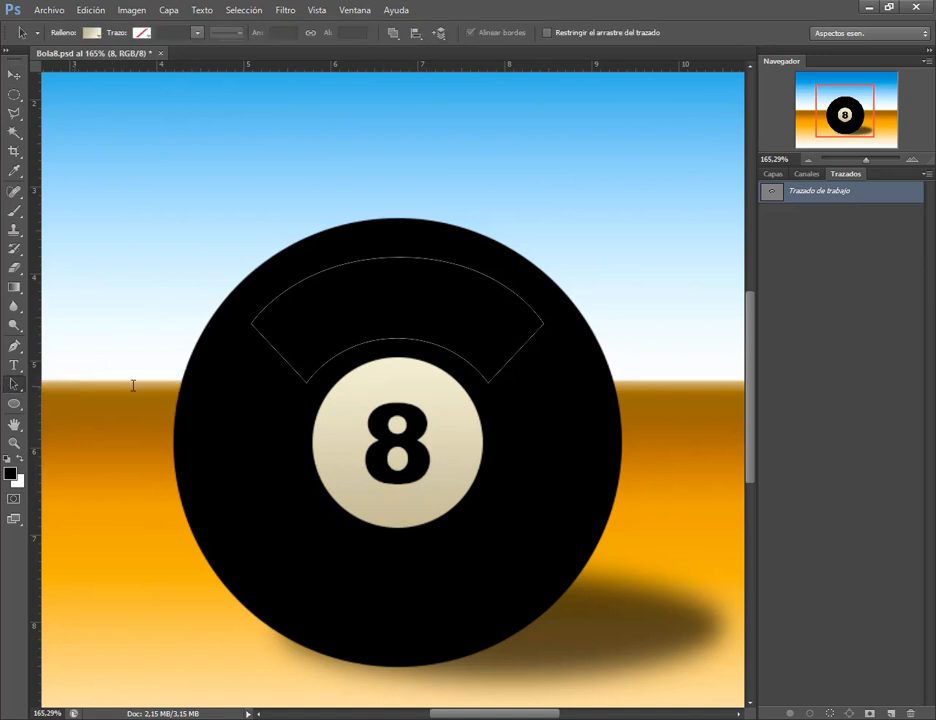
{"action": "left_click_drag", "start_coordinate": [400, 257], "coordinate": [437, 275]}
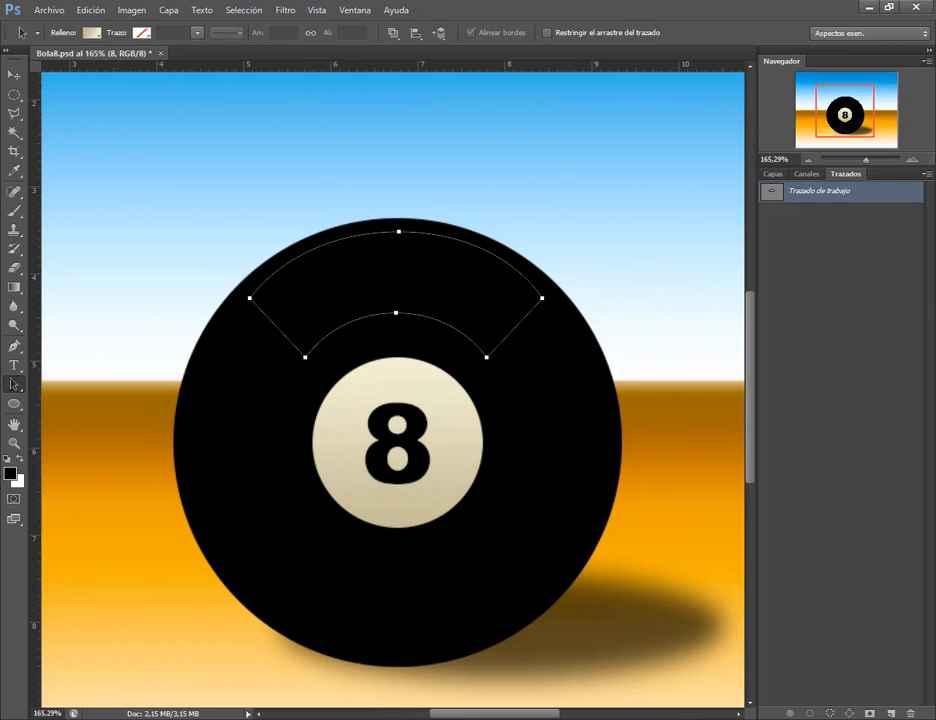
Select only the lower arc's three anchor points and move them down to just above the cream circle.
{"action": "left_click", "coordinate": [14, 383]}
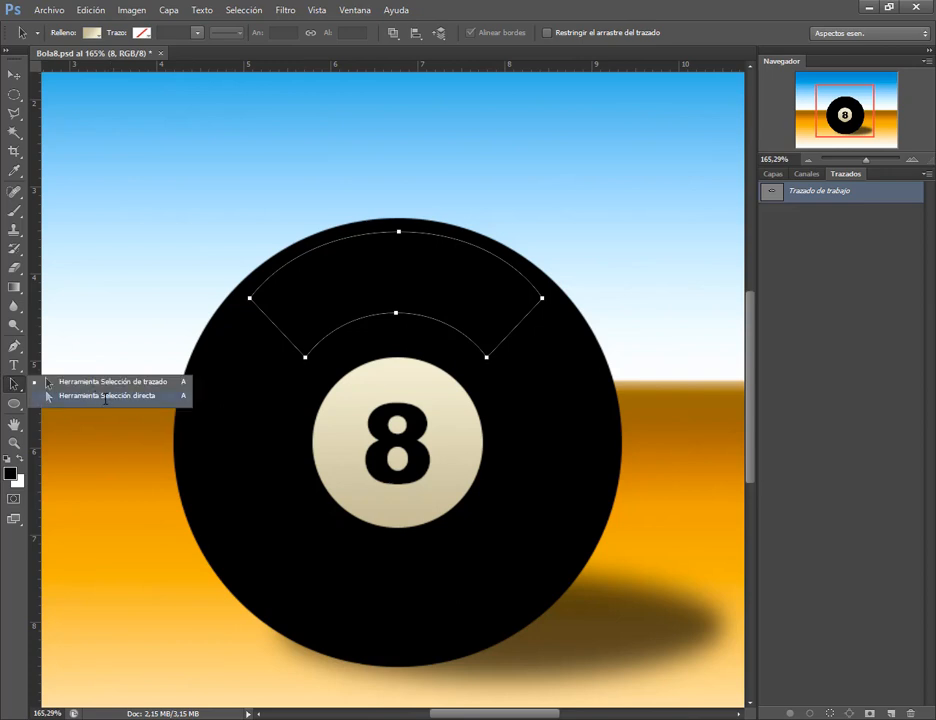
{"action": "left_click", "coordinate": [105, 396]}
{"action": "left_click", "coordinate": [277, 388]}
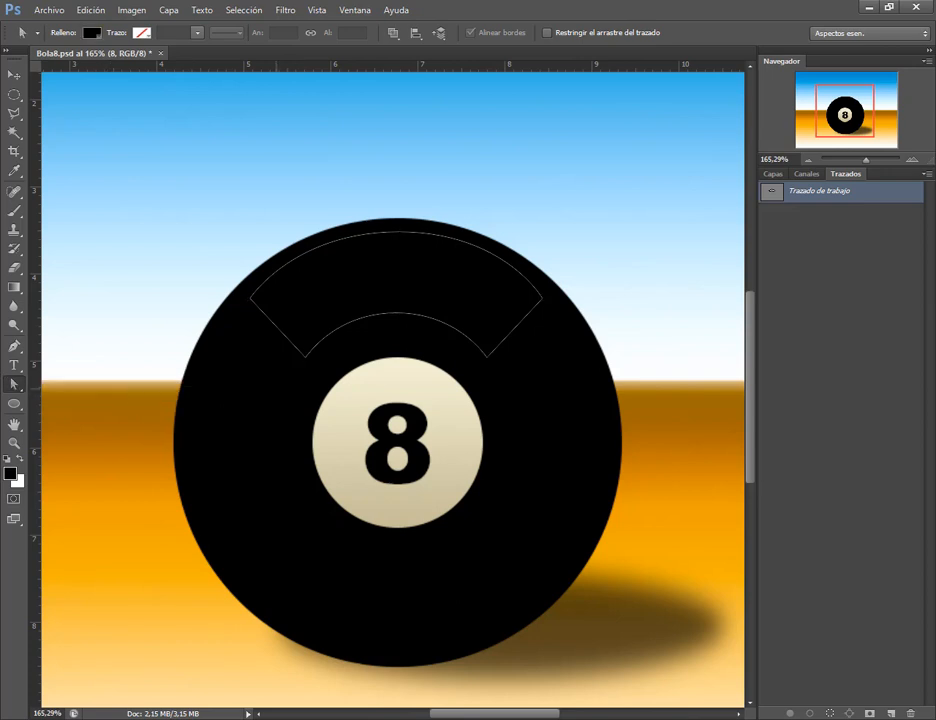
{"action": "left_click", "coordinate": [337, 328]}
{"action": "left_click_drag", "start_coordinate": [286, 290], "coordinate": [529, 409]}
{"action": "left_click_drag", "start_coordinate": [397, 313], "coordinate": [392, 338]}
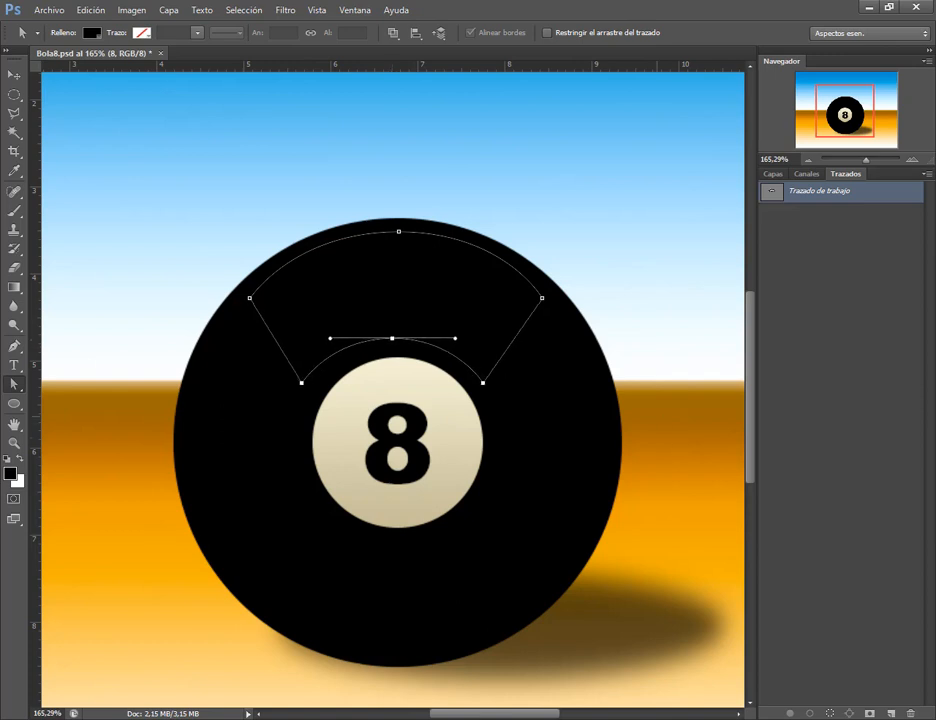
Select the upper arc's three anchor points and move them down slightly from the ball's rim.
{"action": "left_click_drag", "start_coordinate": [192, 181], "coordinate": [645, 341]}
{"action": "left_click_drag", "start_coordinate": [399, 231], "coordinate": [399, 242]}
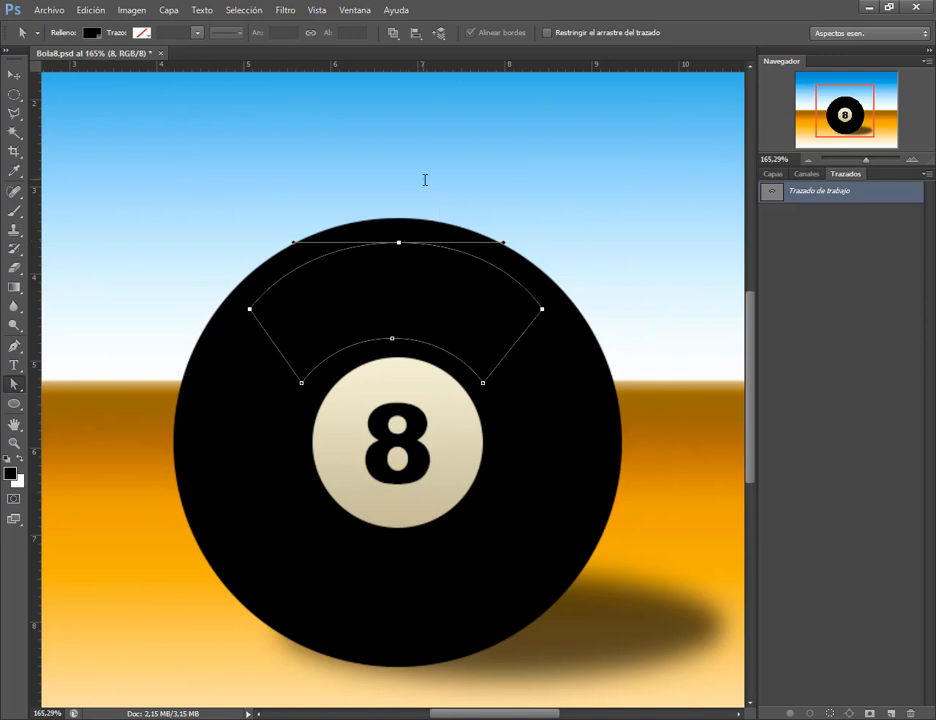
{"action": "left_click", "coordinate": [424, 180]}
Reselect the lower arc's three anchor points and move them slightly further down, closer to the cream circle.
{"action": "left_click", "coordinate": [352, 346]}
{"action": "left_click_drag", "start_coordinate": [281, 428], "coordinate": [518, 324]}
{"action": "left_click", "coordinate": [190, 719]}
{"action": "key", "text": "alt+Tab"}
{"action": "left_click_drag", "start_coordinate": [392, 338], "coordinate": [392, 346]}
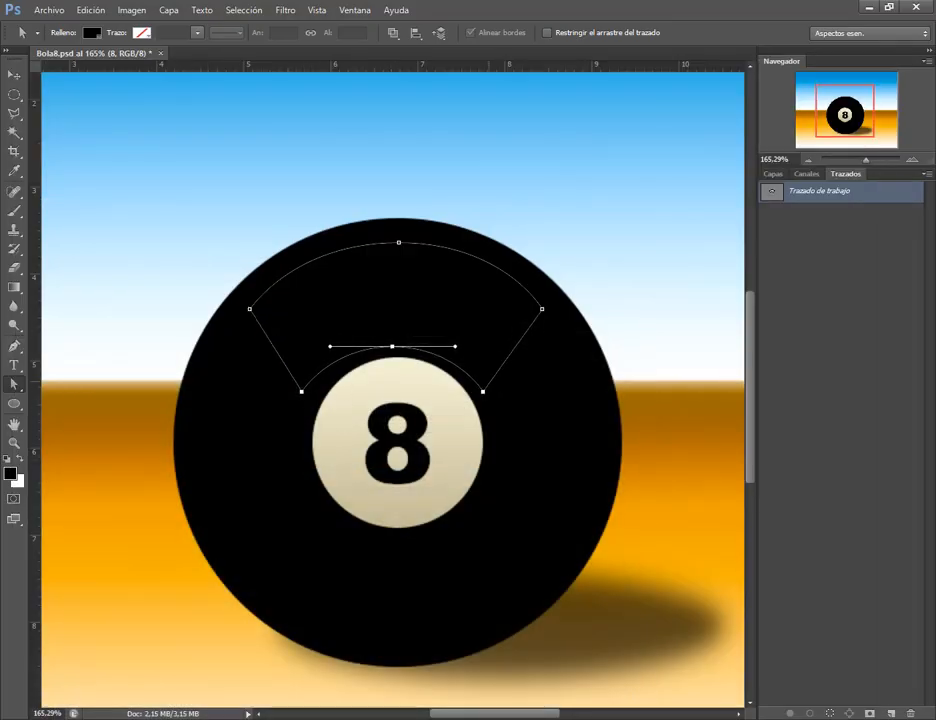
Add a vertical guide through the ball's centre and align the lower arc's middle anchor point to it.
{"action": "left_click_drag", "start_coordinate": [35, 318], "coordinate": [397, 234]}
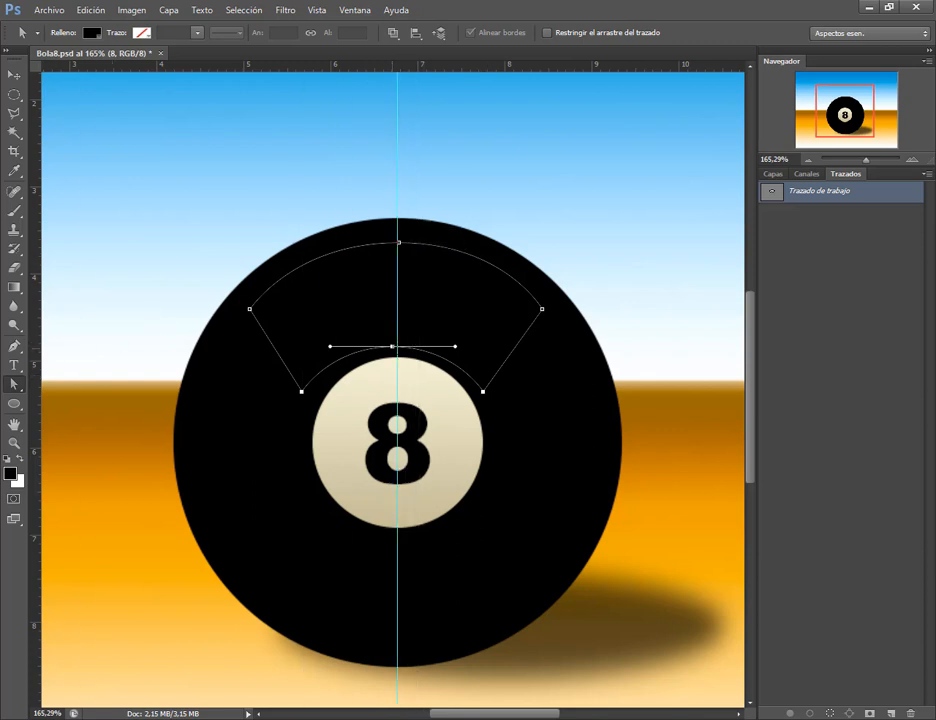
{"action": "left_click_drag", "start_coordinate": [392, 346], "coordinate": [398, 349]}
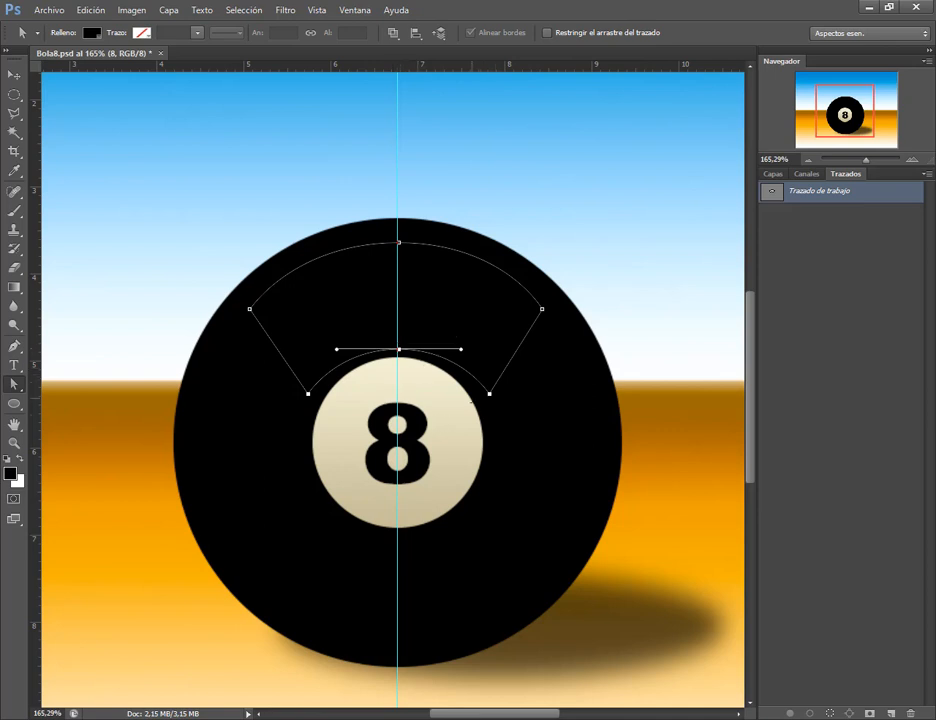
Convert the lower arc's middle anchor point, pulling out slightly shorter horizontal direction handles.
{"action": "left_click", "coordinate": [14, 346]}
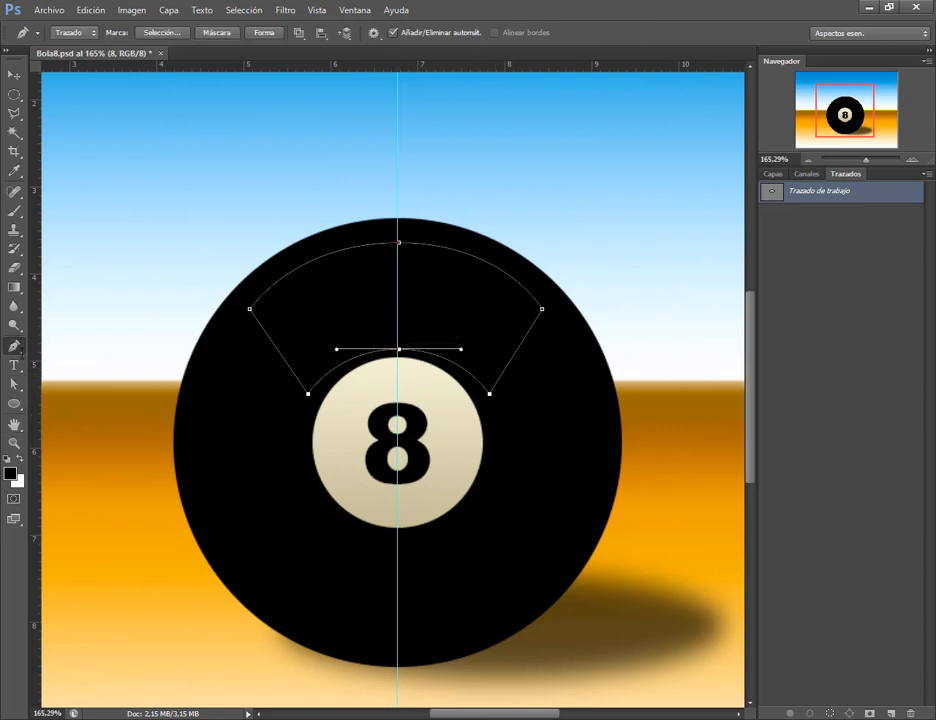
{"action": "left_click_drag", "start_coordinate": [14, 346], "coordinate": [96, 399]}
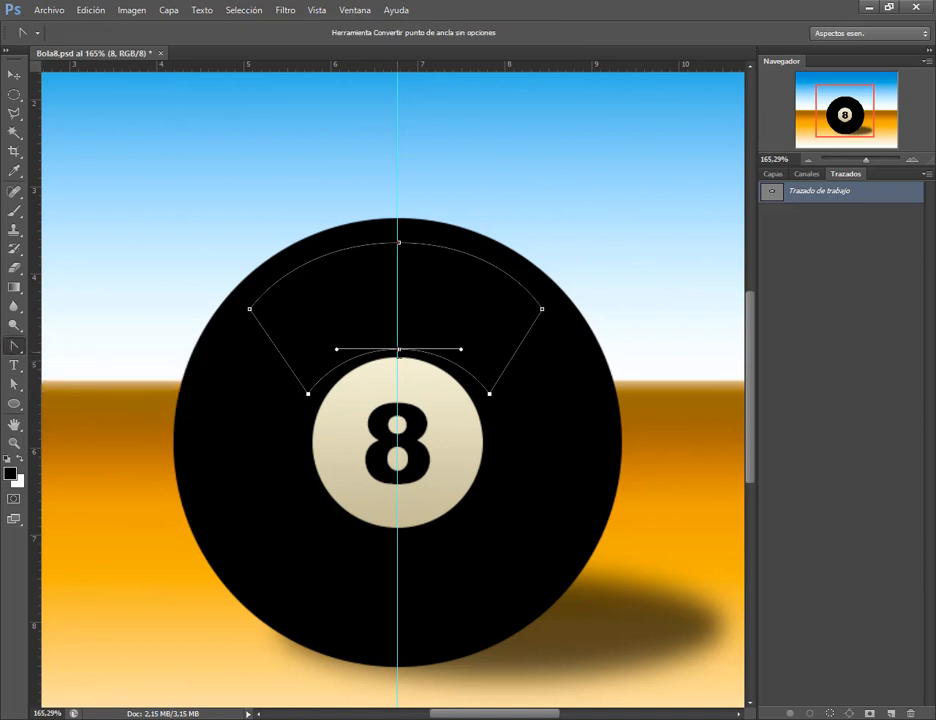
{"action": "left_click", "coordinate": [399, 350]}
{"action": "left_click_drag", "start_coordinate": [399, 350], "coordinate": [455, 349]}
Raise only the lower arc's middle anchor point slightly, keeping it on the vertical guide.
{"action": "key", "text": "a"}
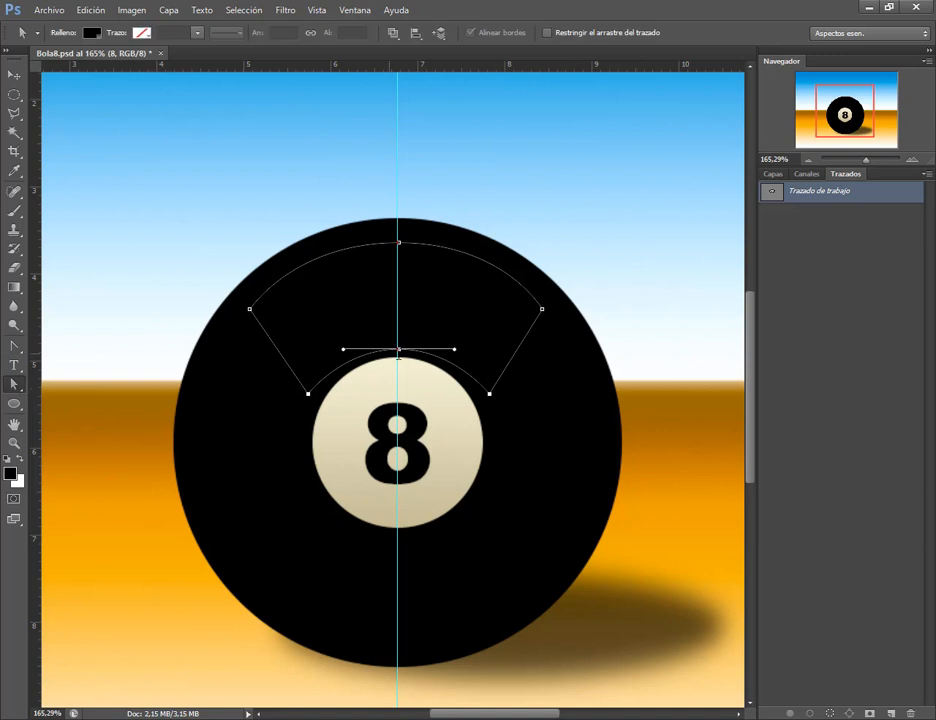
{"action": "mouse_move", "coordinate": [399, 349]}
{"action": "left_mouse_down"}
{"action": "mouse_move", "coordinate": [412, 359]}
{"action": "mouse_move", "coordinate": [399, 345]}
{"action": "left_mouse_up"}
{"action": "key", "text": "ctrl+z"}
{"action": "left_click", "coordinate": [398, 349]}
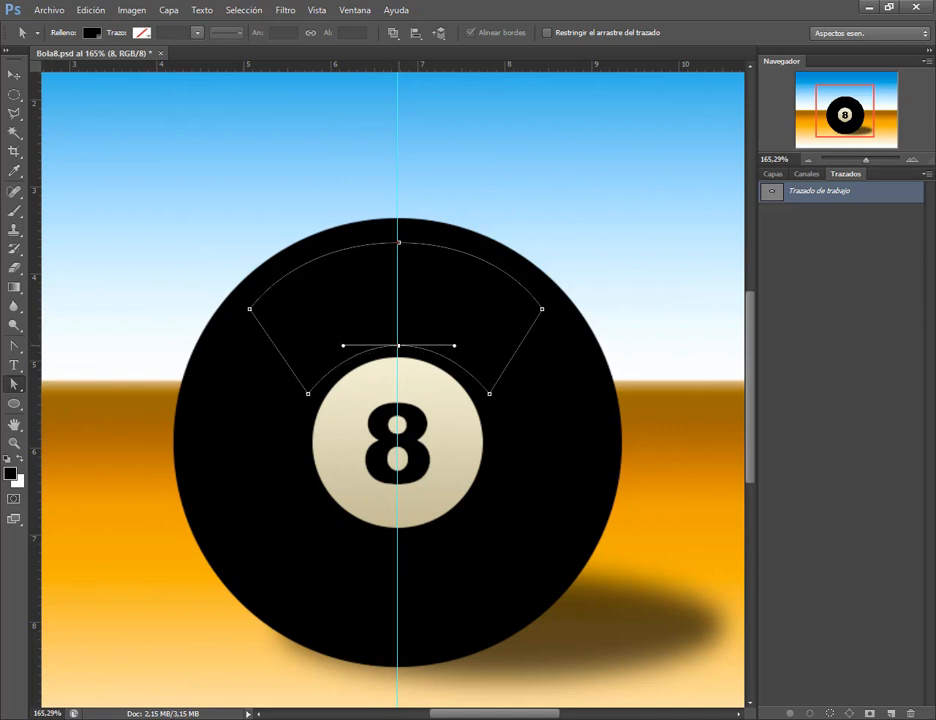
Create a new layer above the 8 and turn the reshaped path into a selection.
{"action": "left_click", "coordinate": [14, 76]}
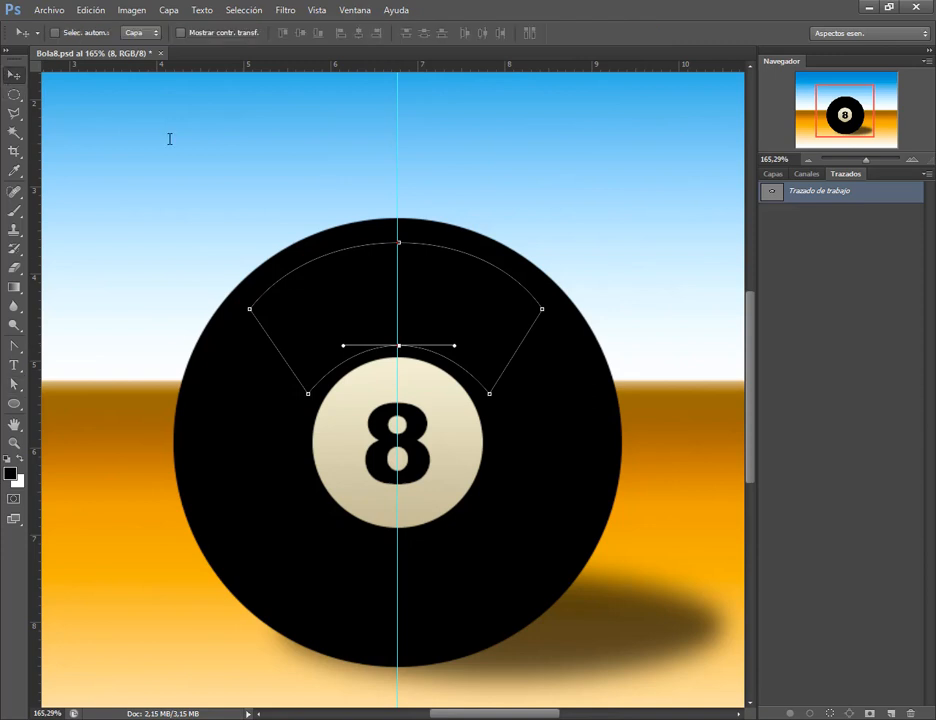
{"action": "key", "text": "F7"}
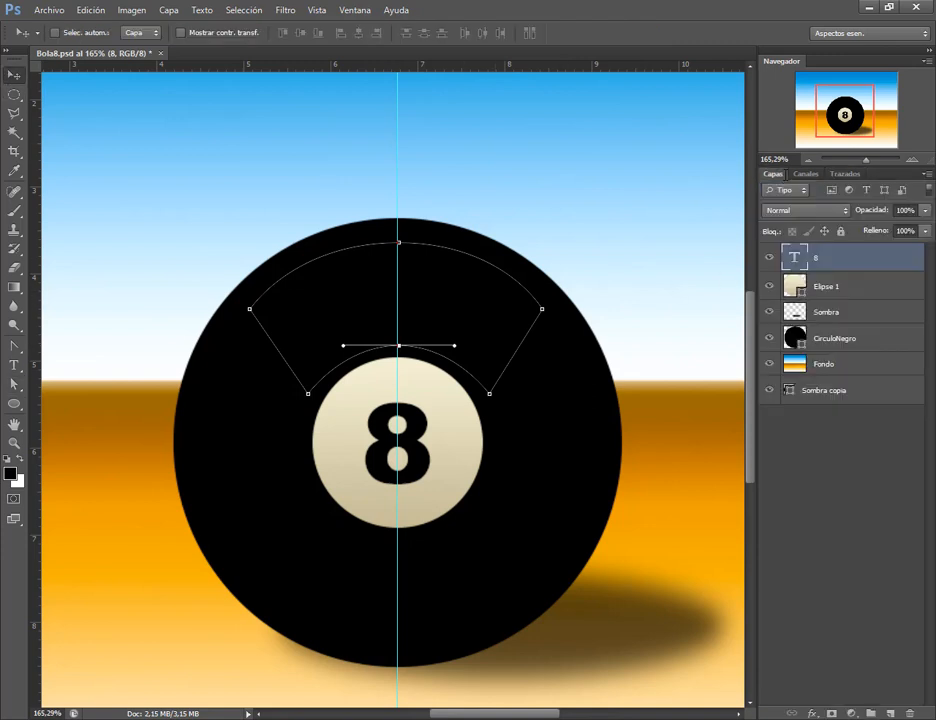
{"action": "key", "text": "ctrl+shift+alt+n"}
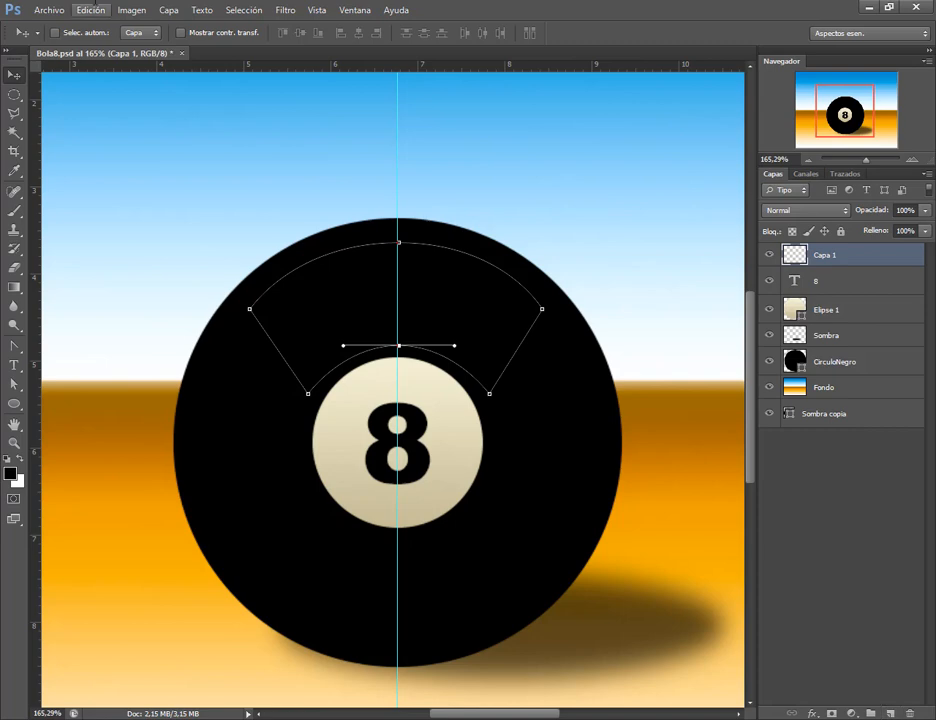
{"action": "left_click_drag", "start_coordinate": [14, 345], "coordinate": [100, 397]}
{"action": "key", "text": "p"}
{"action": "right_click", "coordinate": [345, 298]}
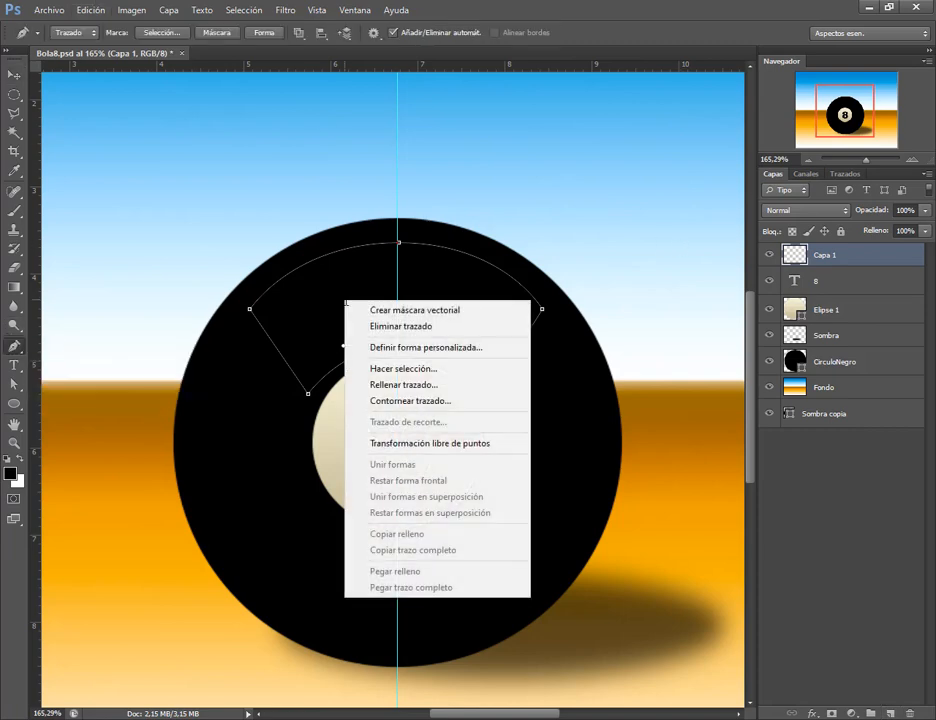
{"action": "left_click", "coordinate": [430, 367]}
{"action": "left_click", "coordinate": [568, 217]}
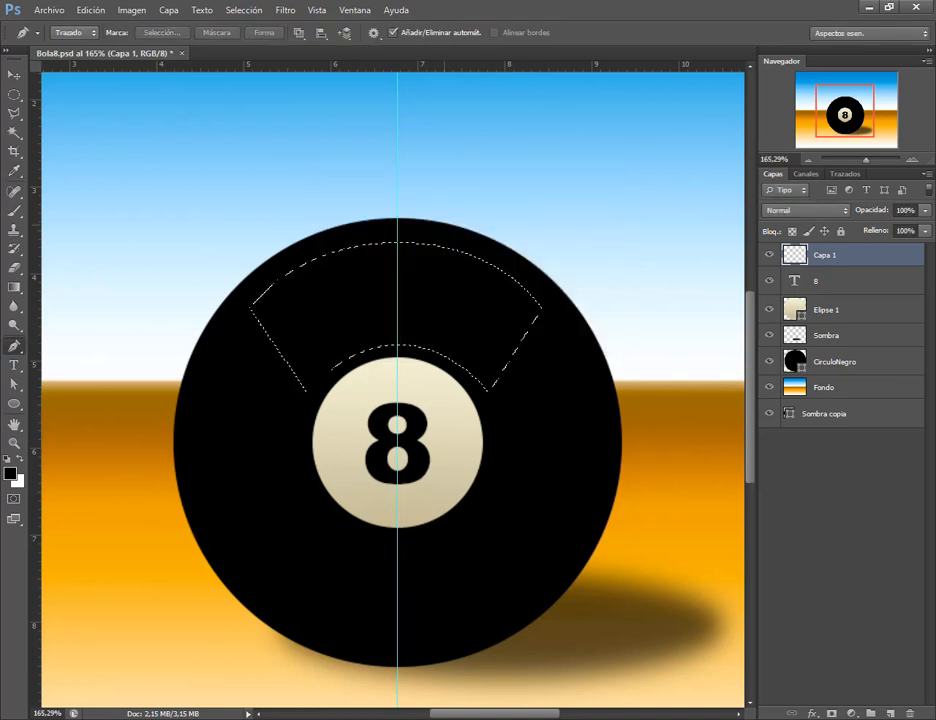
Fill the reshaped selection on the new layer with the same light grey colour.
{"action": "left_click", "coordinate": [90, 10]}
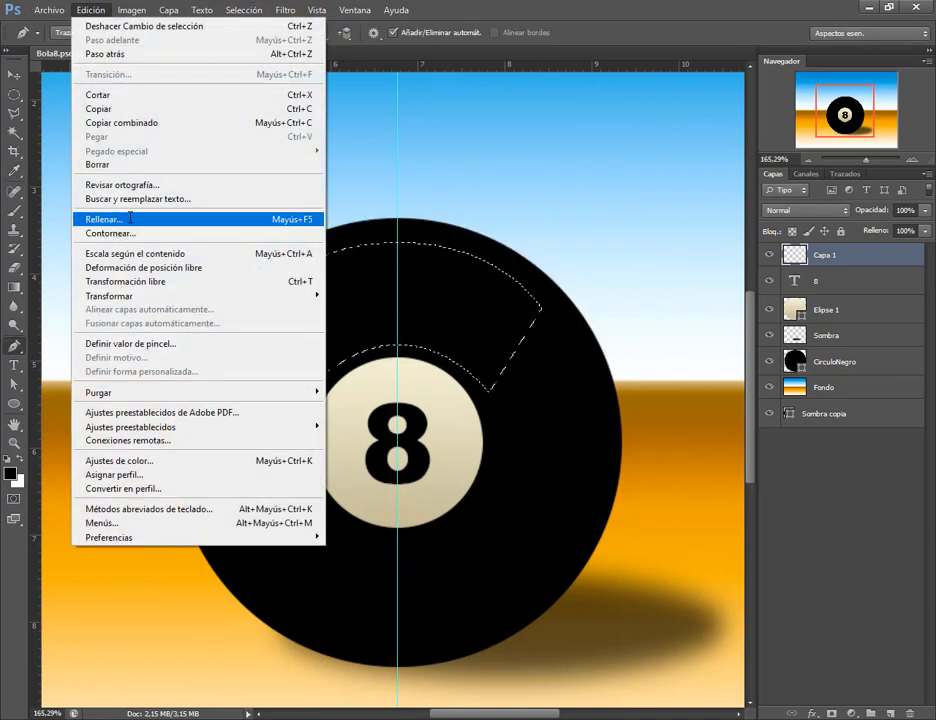
{"action": "left_click", "coordinate": [120, 218]}
{"action": "left_click", "coordinate": [811, 149]}
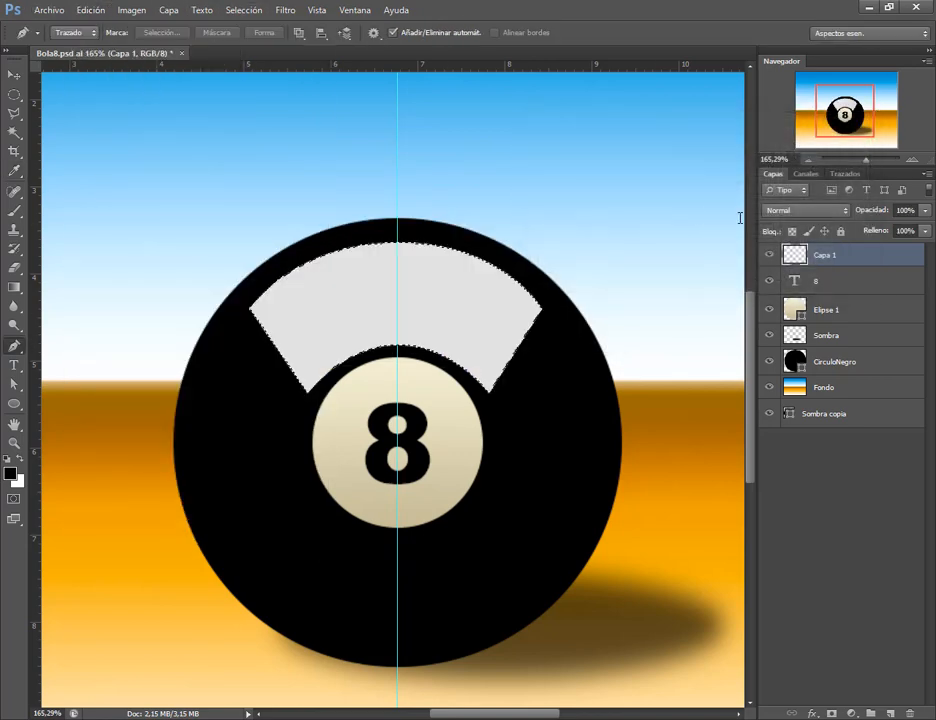
Clear the guides from the document and deselect the grey highlight shape.
{"action": "left_click", "coordinate": [316, 10]}
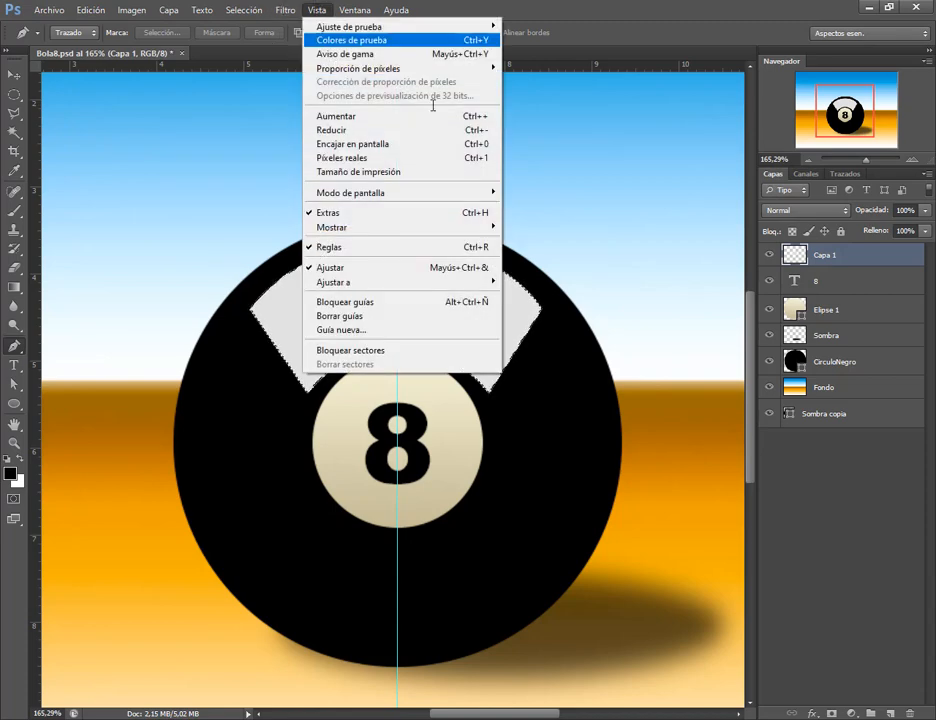
{"action": "left_click", "coordinate": [365, 315]}
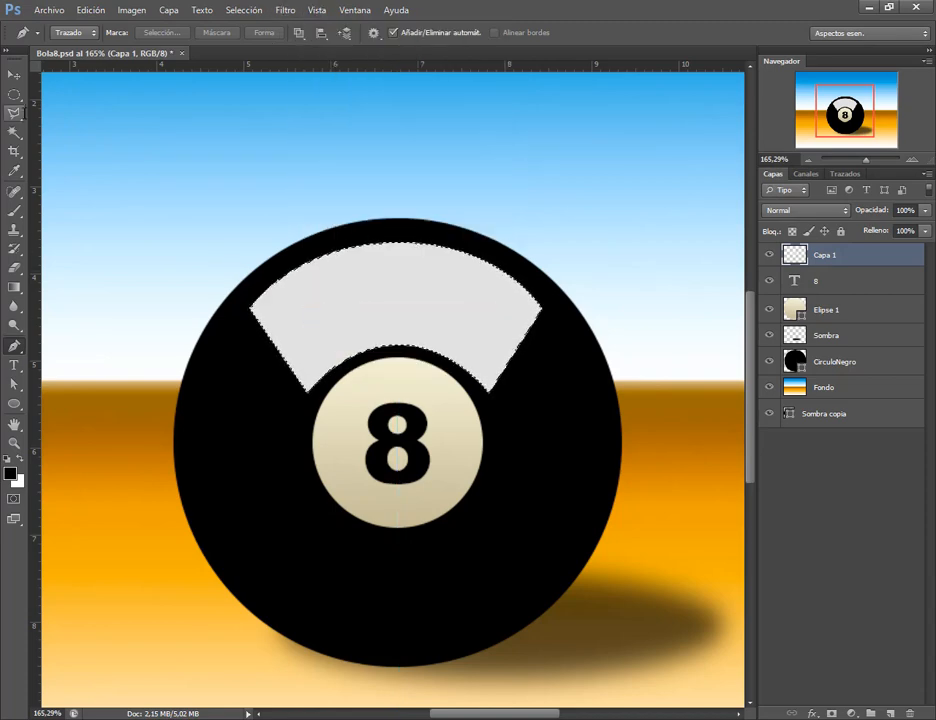
{"action": "key", "text": "v"}
{"action": "left_click", "coordinate": [243, 10]}
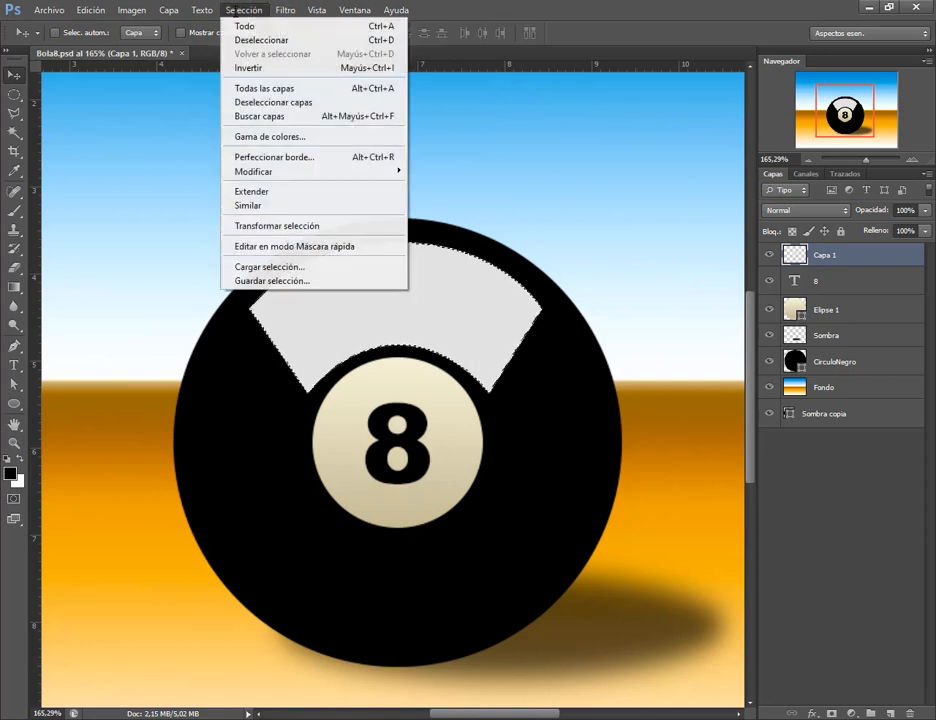
{"action": "left_click", "coordinate": [256, 40]}
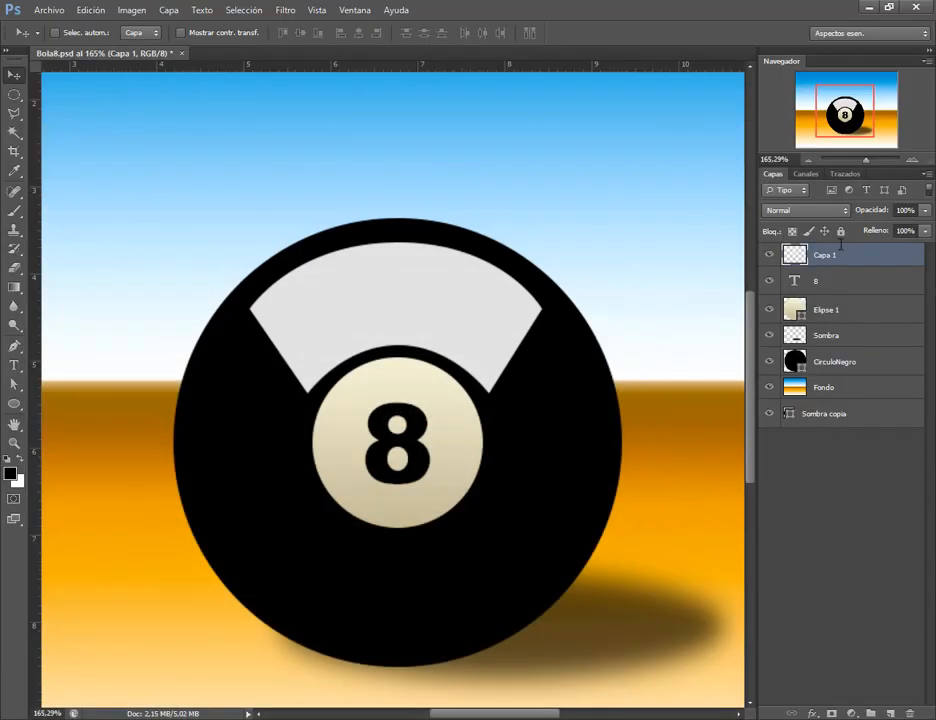
Delete the layer with the refilled grey highlight and return to the document's saved paths.
{"action": "left_click", "coordinate": [845, 174]}
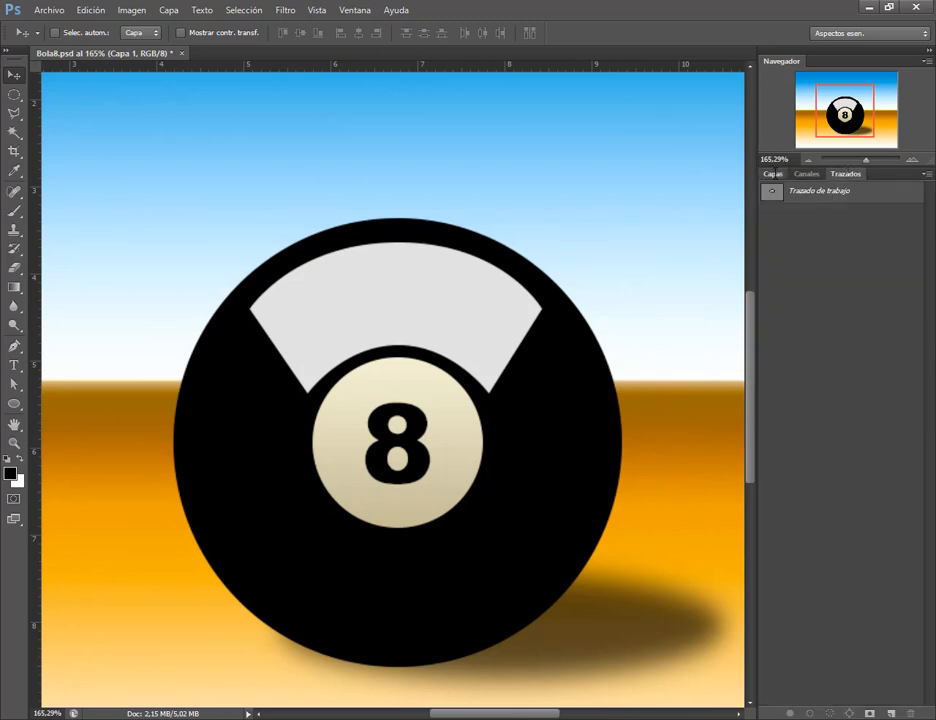
{"action": "left_click", "coordinate": [773, 174]}
{"action": "left_click_drag", "start_coordinate": [848, 255], "coordinate": [910, 712]}
{"action": "left_click", "coordinate": [845, 174]}
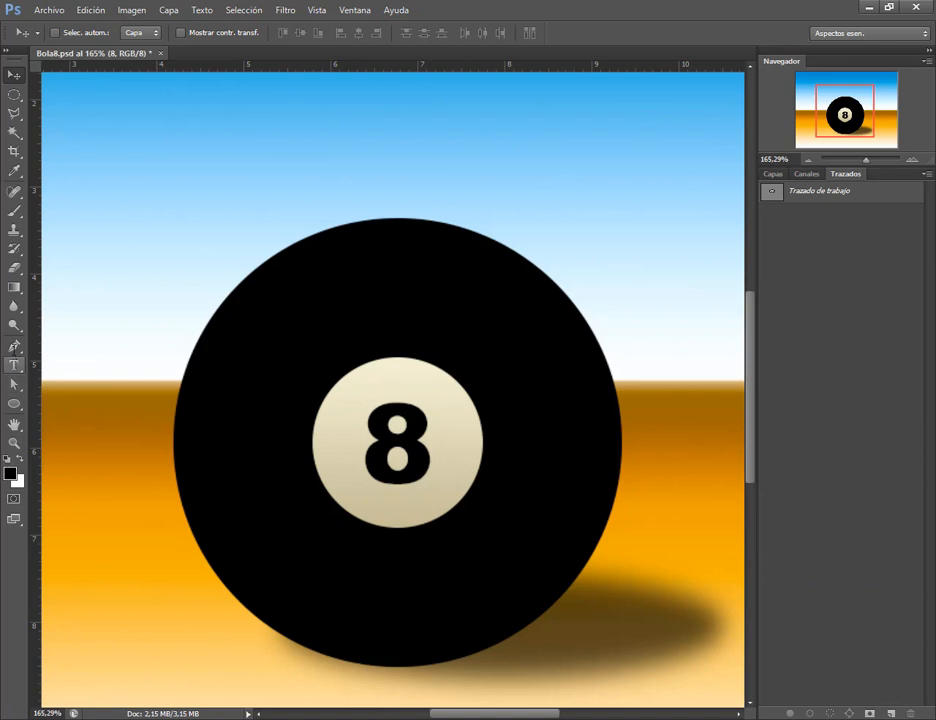
Widen the saved work path by moving its two upper corner points outward and down, levelling them with a horizontal guide.
{"action": "left_click", "coordinate": [774, 197]}
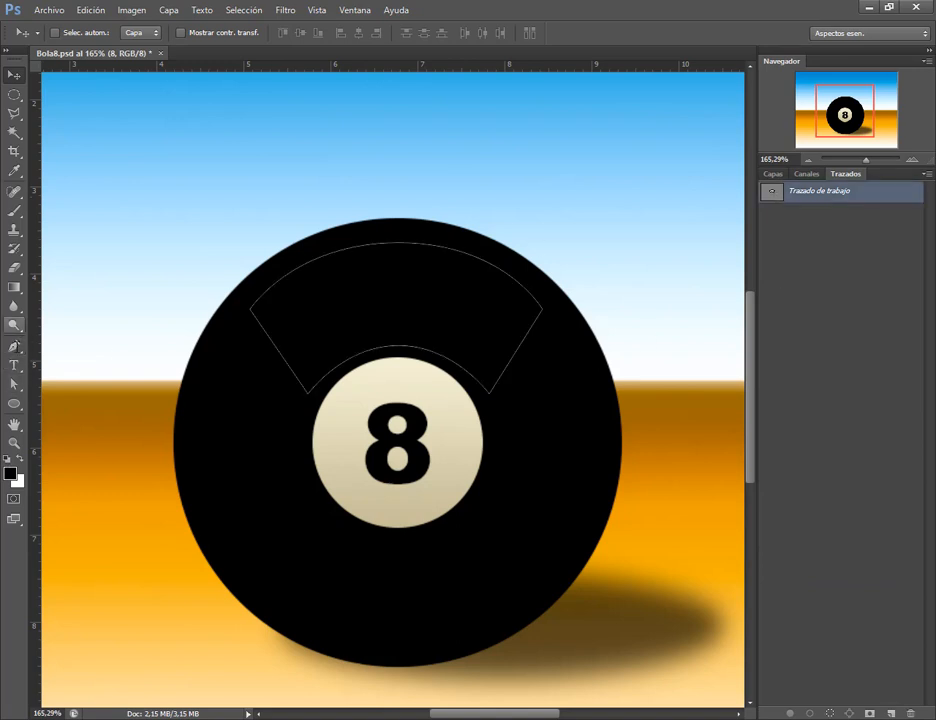
{"action": "left_click", "coordinate": [14, 384]}
{"action": "left_click", "coordinate": [539, 309]}
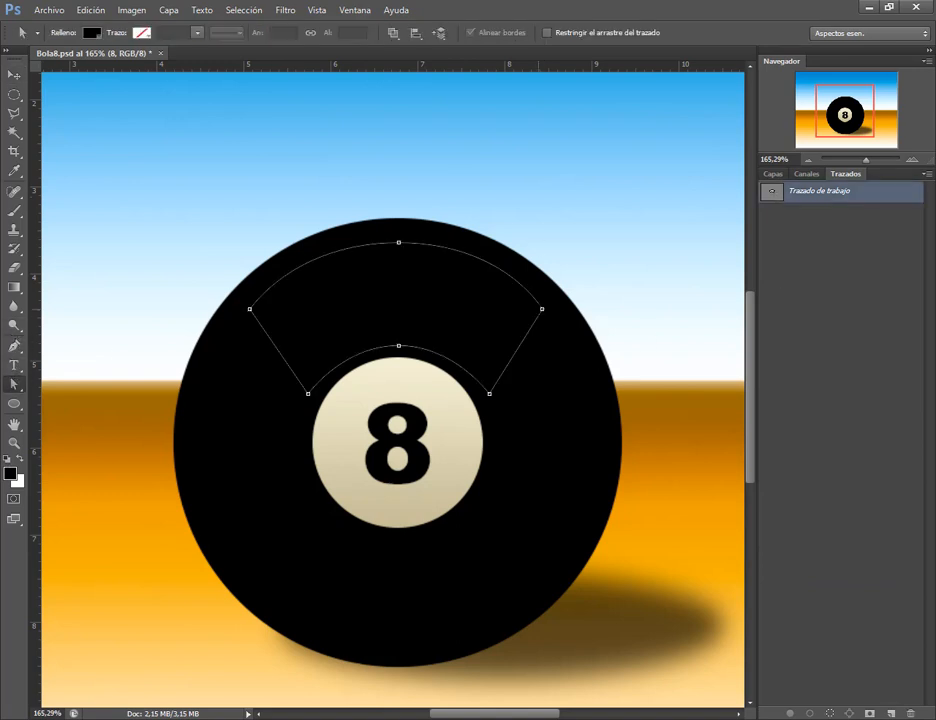
{"action": "scroll", "coordinate": [443, 319], "scroll_direction": "up", "scroll_amount": 2}
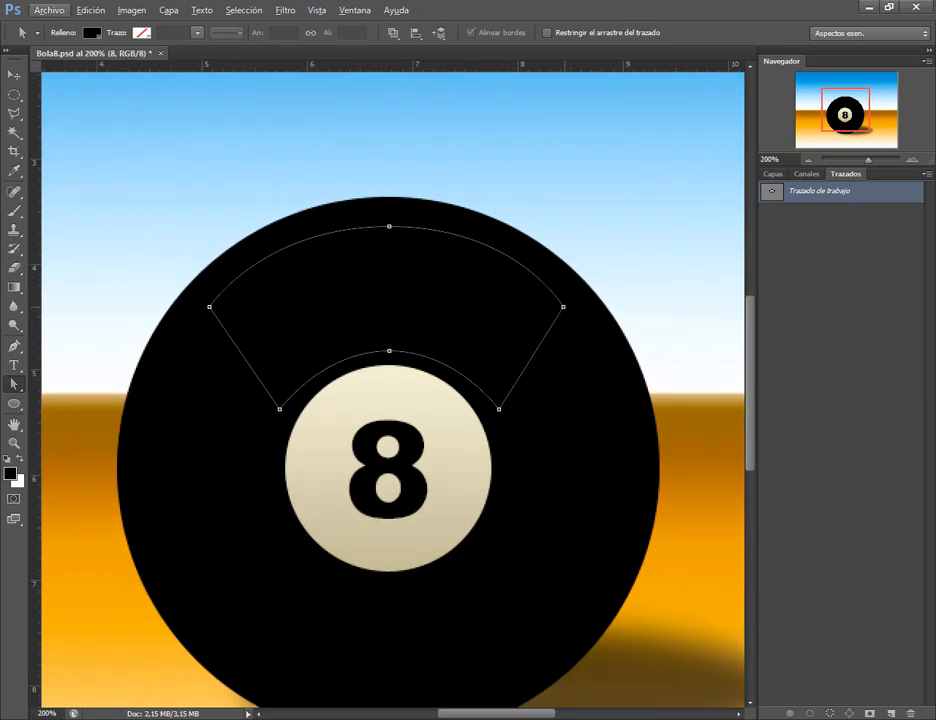
{"action": "left_click_drag", "start_coordinate": [563, 307], "coordinate": [584, 324]}
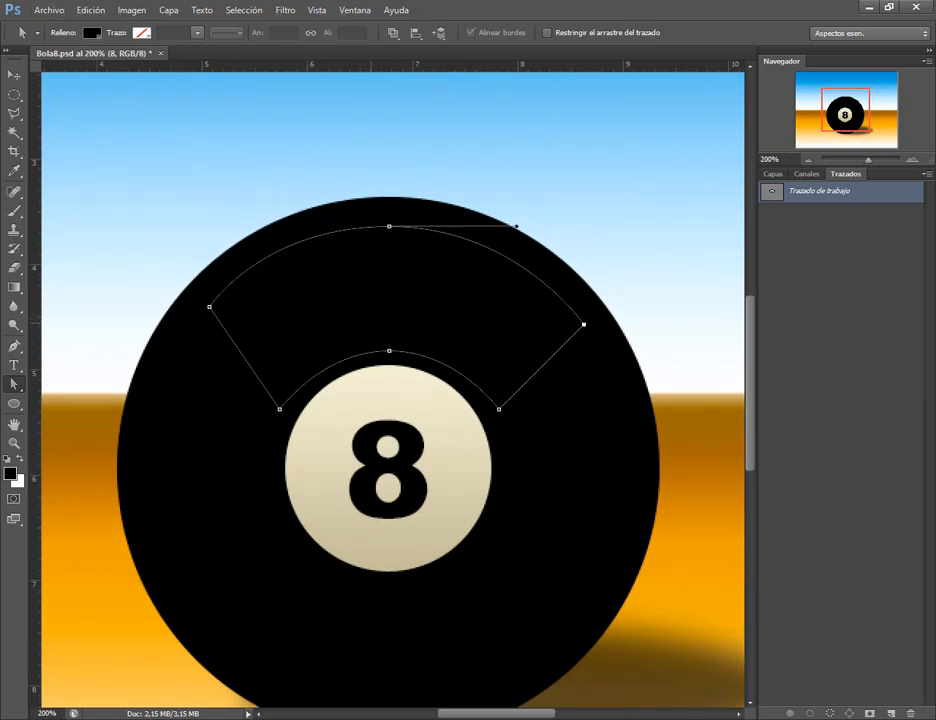
{"action": "left_click_drag", "start_coordinate": [588, 63], "coordinate": [598, 324]}
{"action": "left_click_drag", "start_coordinate": [209, 307], "coordinate": [191, 323]}
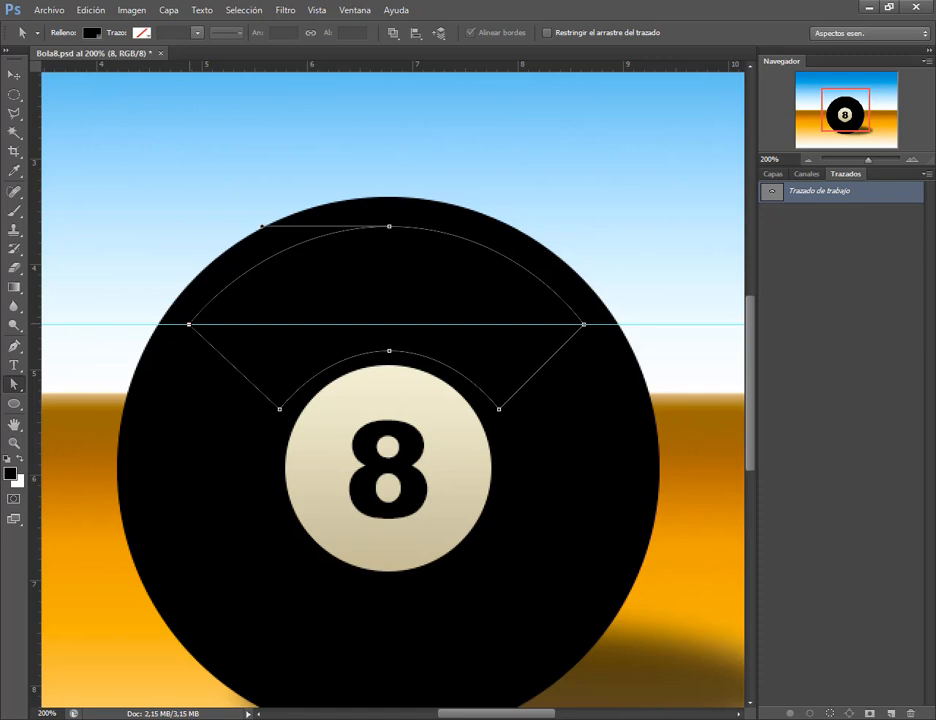
{"action": "key", "text": "Right"}
Clear the horizontal guide from the document.
{"action": "left_click", "coordinate": [316, 10]}
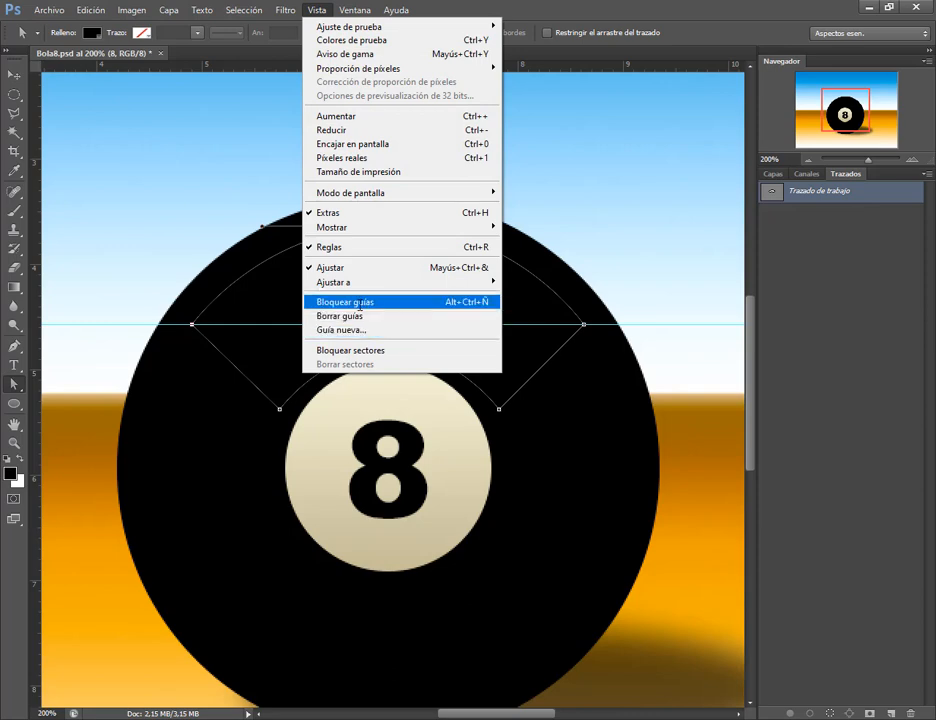
{"action": "left_click", "coordinate": [345, 302]}
{"action": "left_click", "coordinate": [362, 301]}
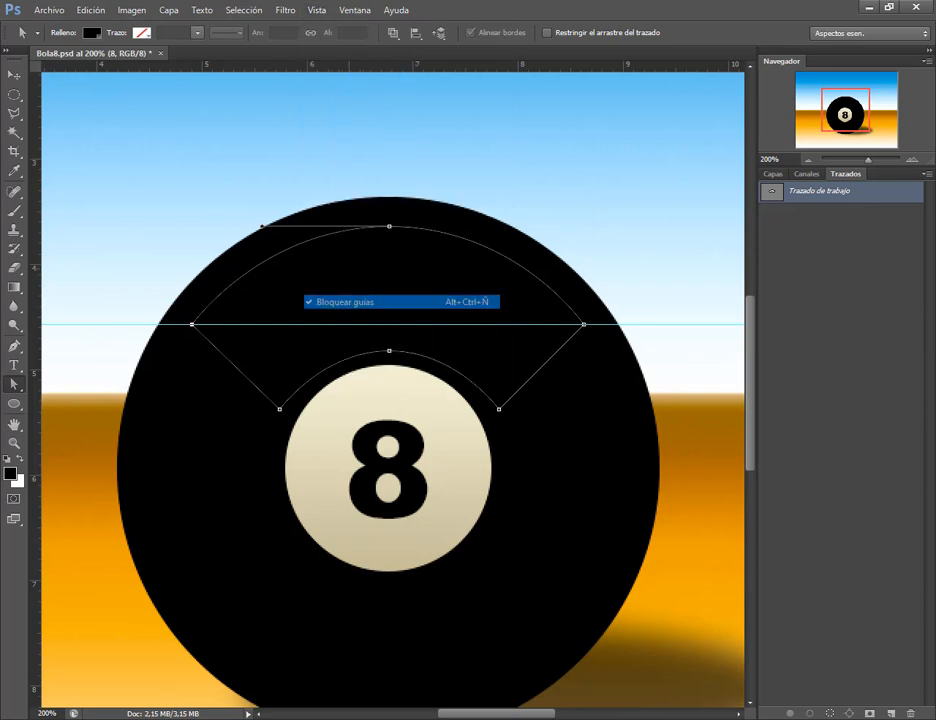
{"action": "left_click", "coordinate": [318, 10]}
{"action": "left_click", "coordinate": [372, 316]}
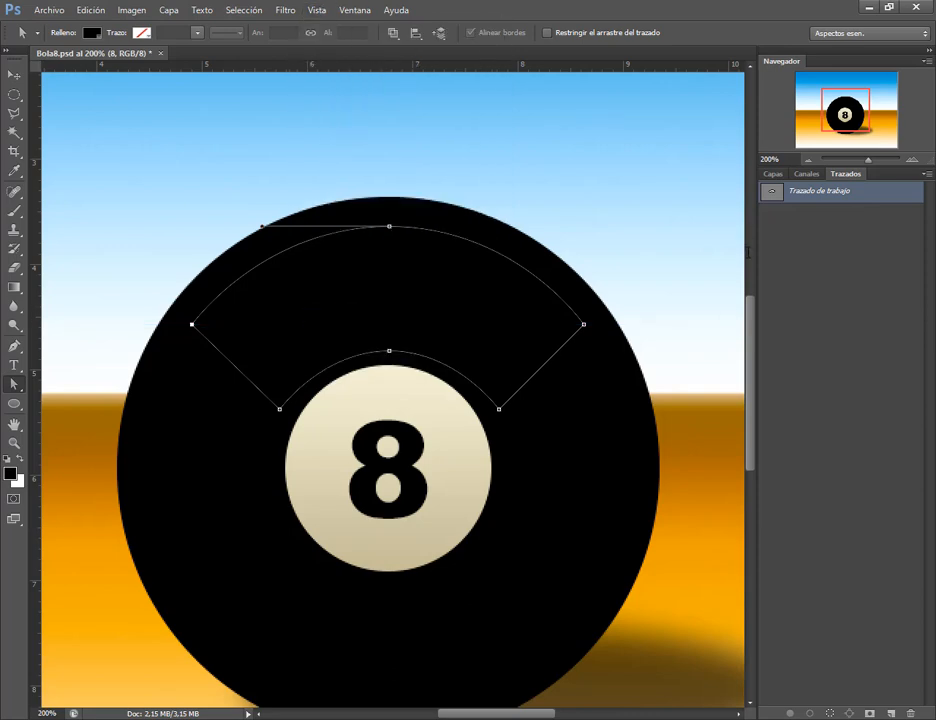
Add a new layer above the 8 and convert the widened highlight path into a selection.
{"action": "left_click", "coordinate": [773, 174]}
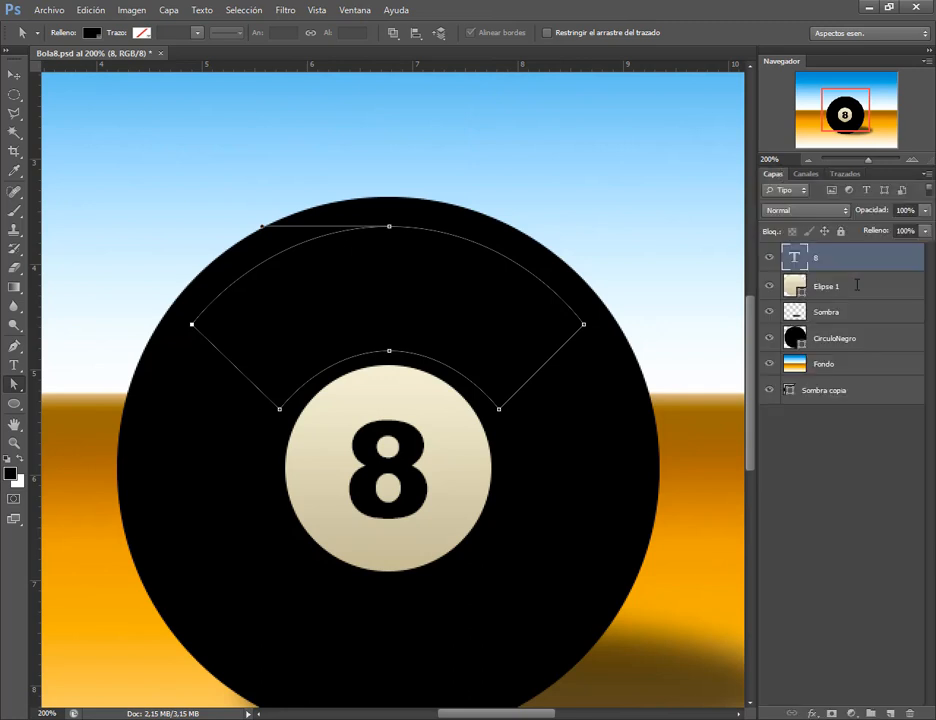
{"action": "left_click", "coordinate": [890, 713]}
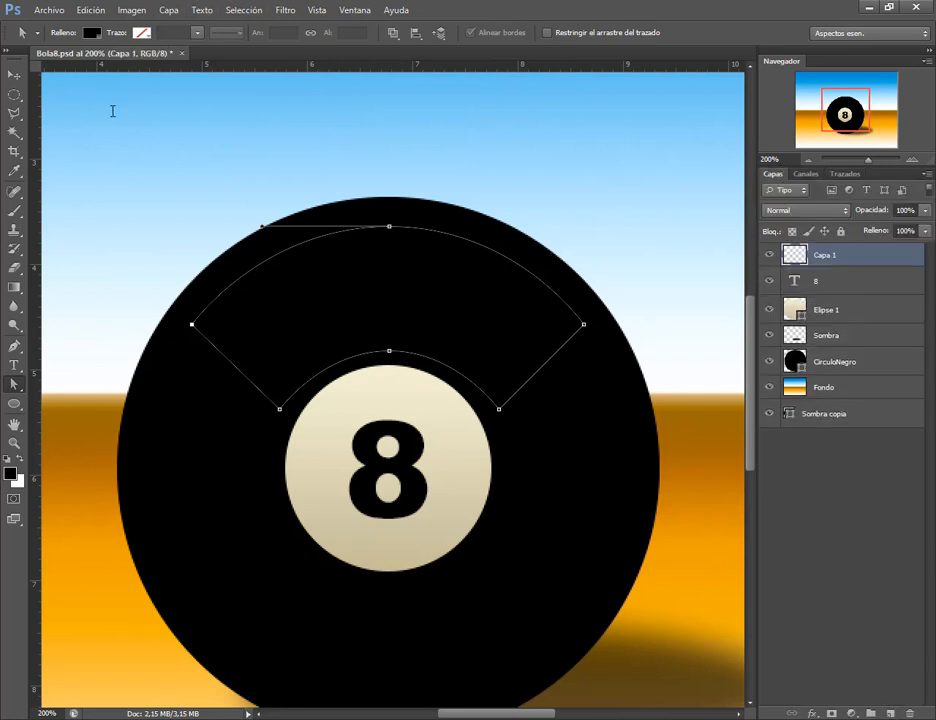
{"action": "left_click", "coordinate": [14, 345]}
{"action": "right_click", "coordinate": [360, 318]}
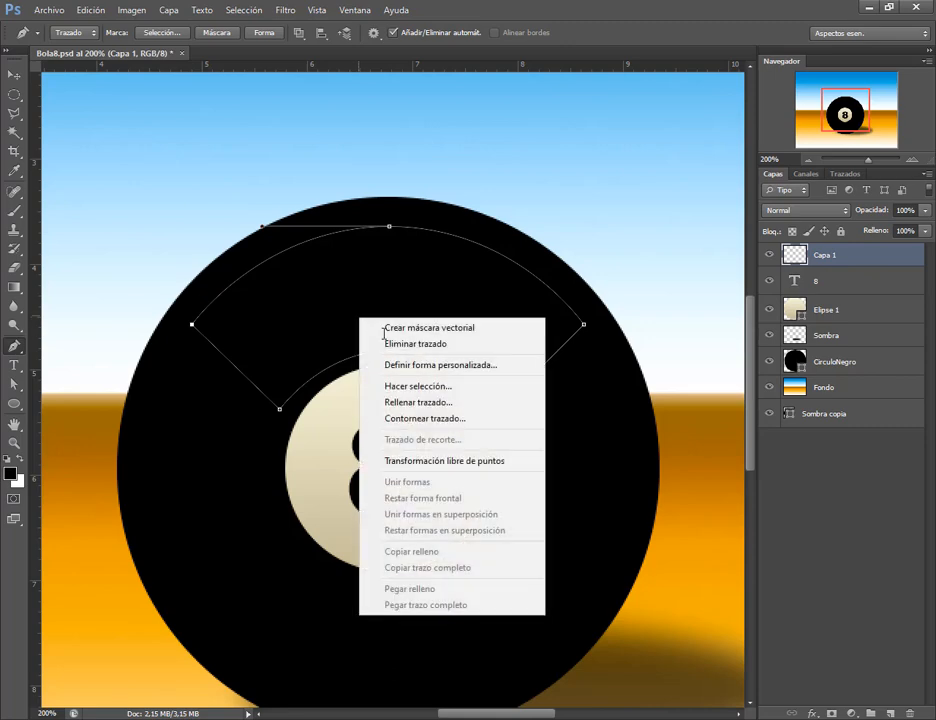
{"action": "left_click", "coordinate": [418, 388]}
{"action": "left_click", "coordinate": [577, 221]}
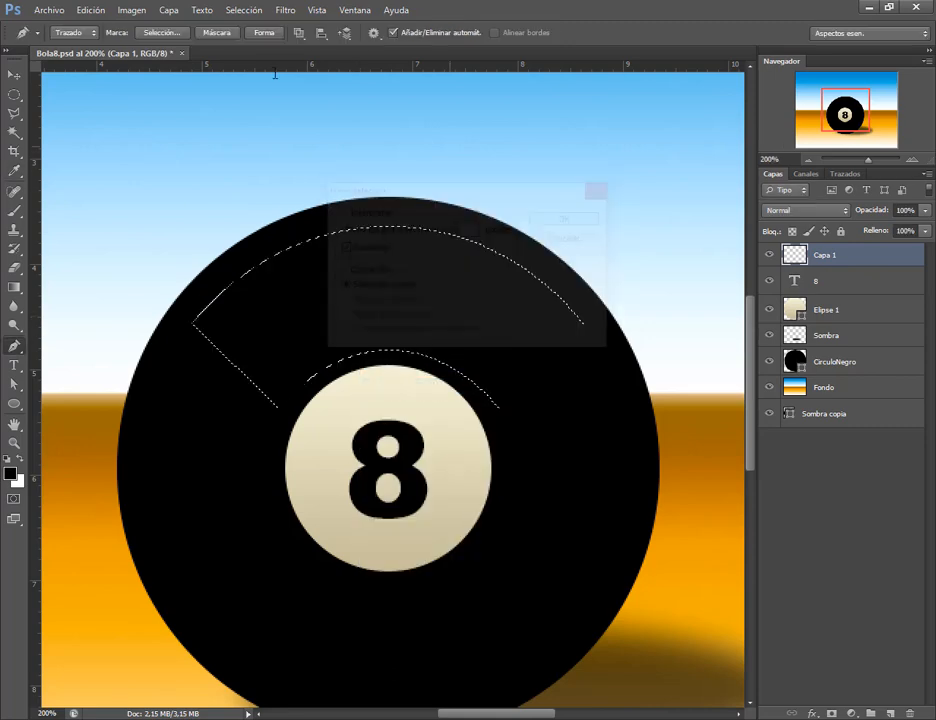
Fill the selection on Capa 1 with the light grey colour at 100% opacity and deselect it.
{"action": "left_click", "coordinate": [88, 10]}
{"action": "left_click", "coordinate": [110, 181]}
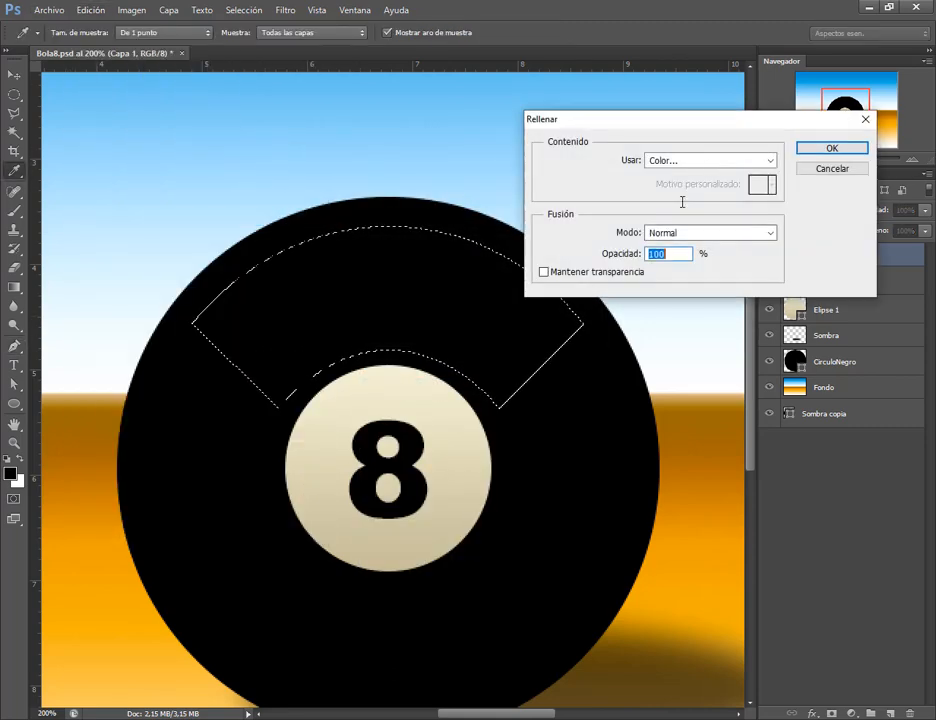
{"action": "left_click", "coordinate": [832, 148]}
{"action": "key", "text": "v"}
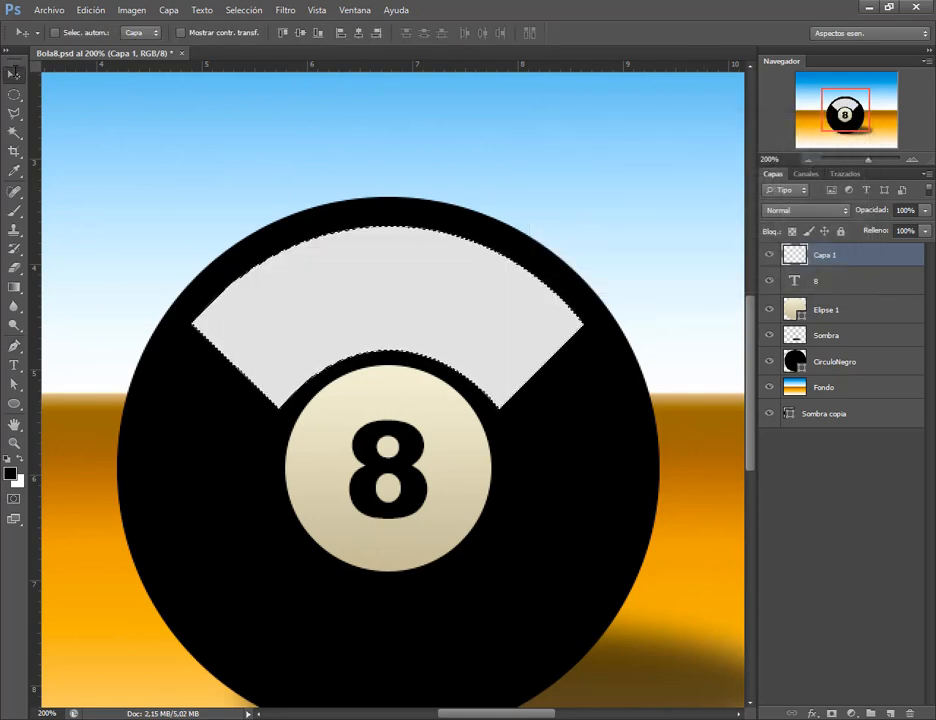
{"action": "key", "text": "ctrl+d"}
{"action": "scroll", "coordinate": [525, 486], "scroll_direction": "down", "scroll_amount": 5}
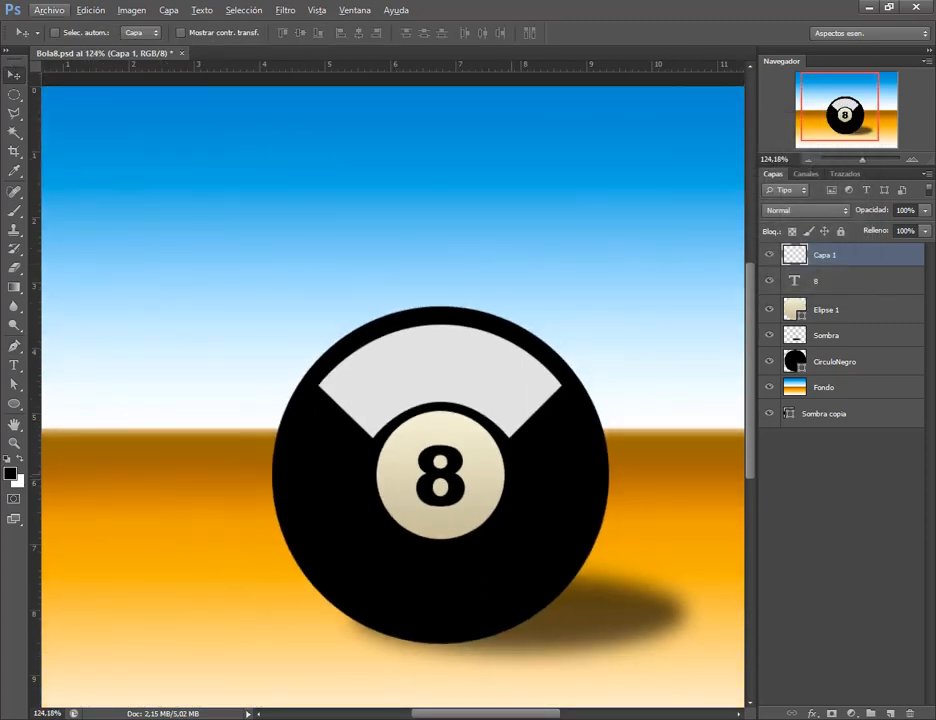
Save the document and examine the highlight's shading in the reference PDF before returning to the Photoshop document.
{"action": "left_click", "coordinate": [48, 10]}
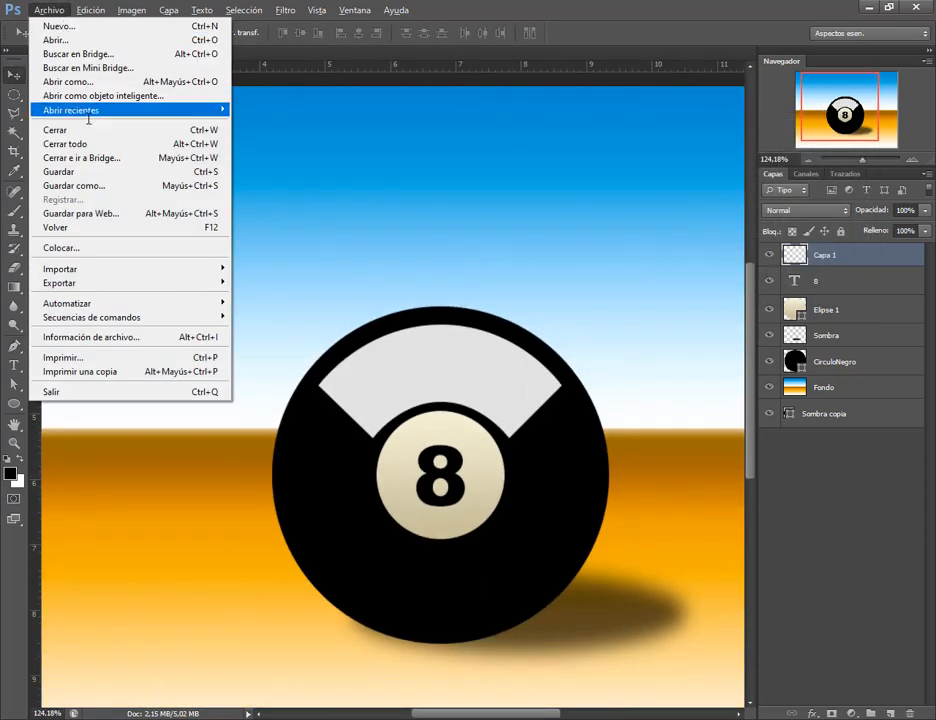
{"action": "left_click", "coordinate": [91, 173]}
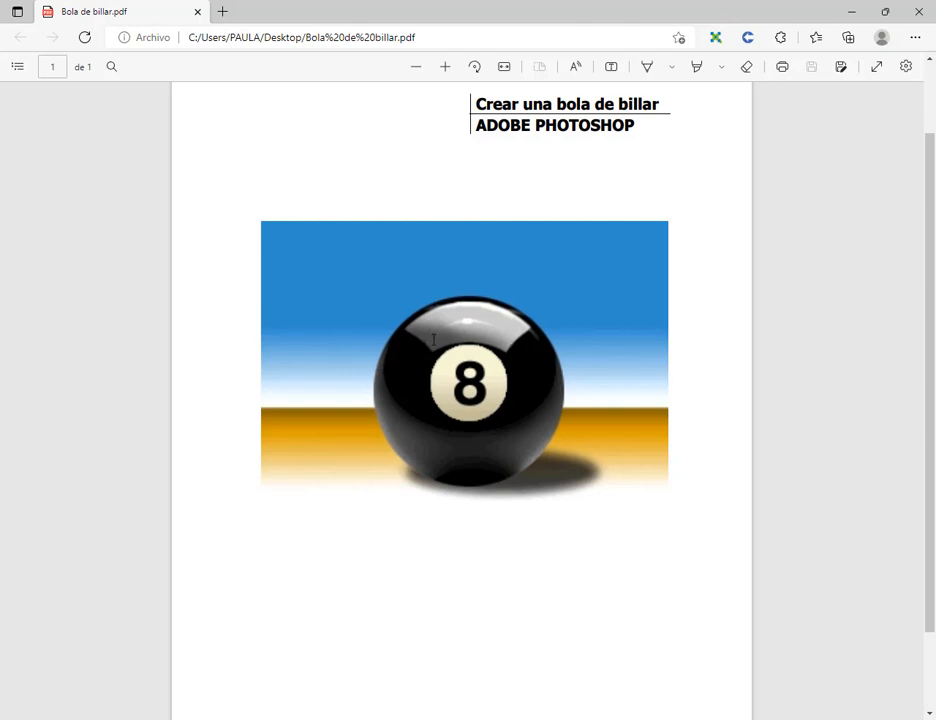
{"action": "left_click", "coordinate": [853, 11]}
{"action": "scroll", "coordinate": [633, 632], "scroll_direction": "up", "scroll_amount": 2}
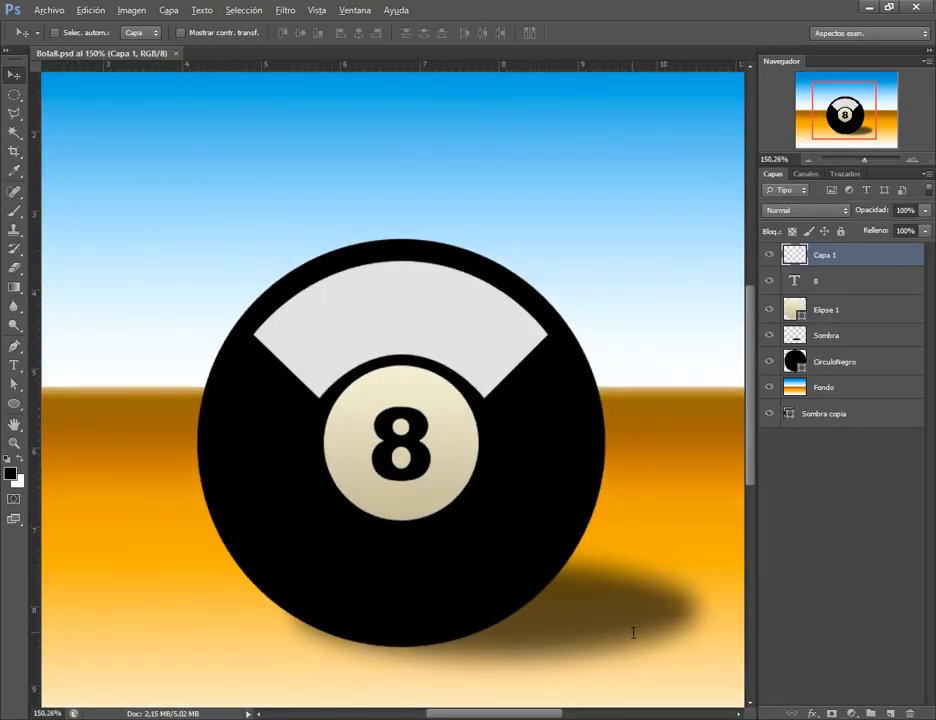
Set the foreground colour to the mid grey 6f6e6e.
{"action": "key", "text": "alt"}
{"action": "key", "text": "alt"}
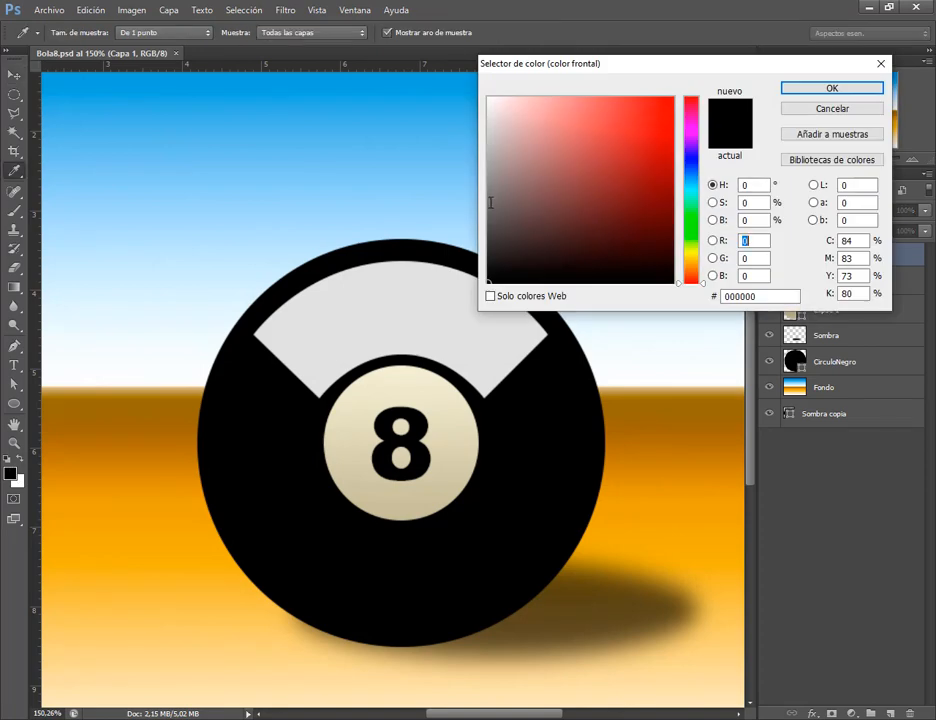
{"action": "left_click", "coordinate": [490, 202]}
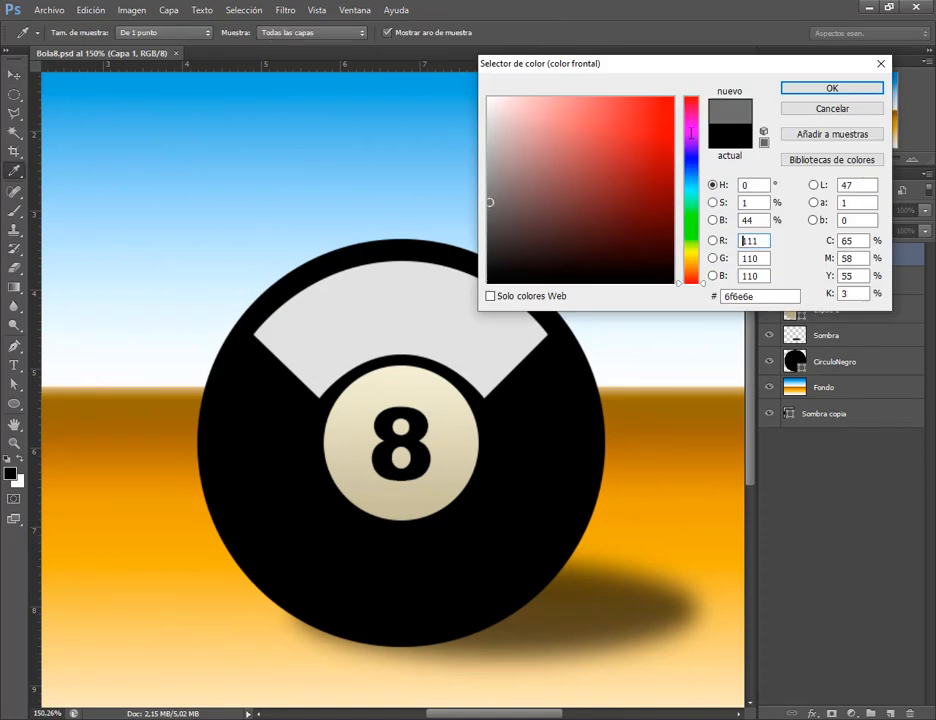
{"action": "left_click", "coordinate": [831, 88]}
{"action": "key", "text": "v"}
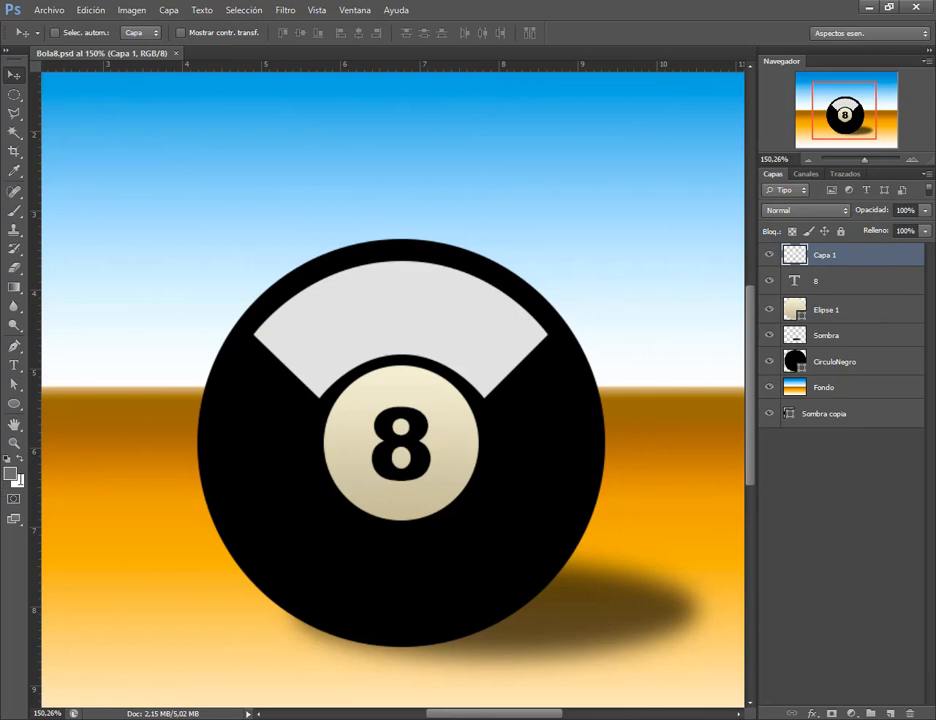
Set the background colour to the light grey e1e1e2 sampled from the highlight shape.
{"action": "left_click", "coordinate": [18, 481]}
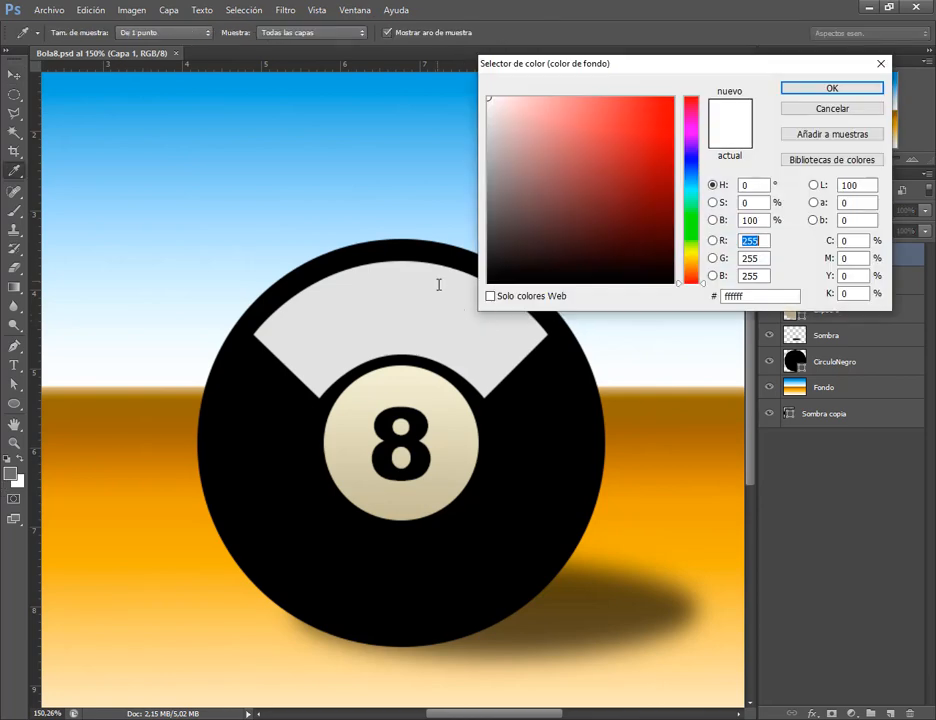
{"action": "left_click_drag", "start_coordinate": [612, 64], "coordinate": [681, 63]}
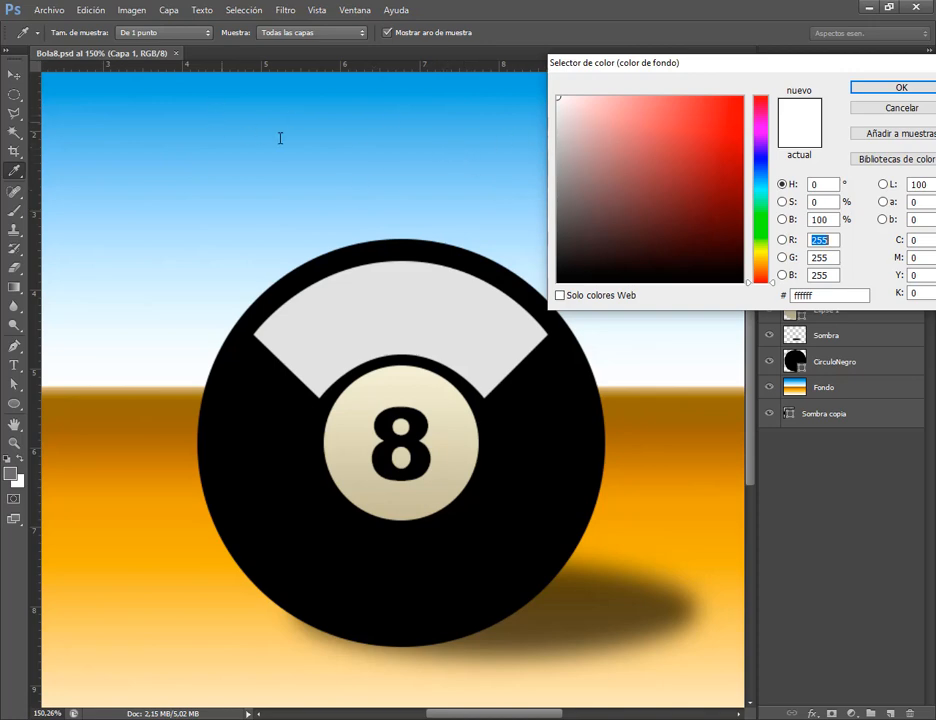
{"action": "left_click", "coordinate": [456, 110]}
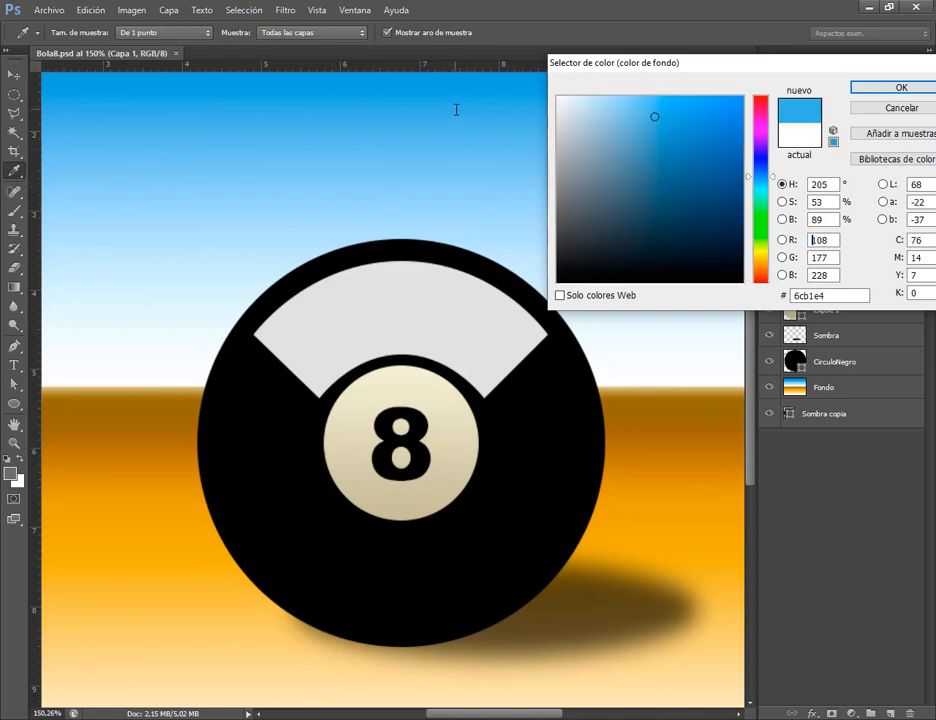
{"action": "left_click", "coordinate": [468, 238]}
{"action": "left_click", "coordinate": [241, 254]}
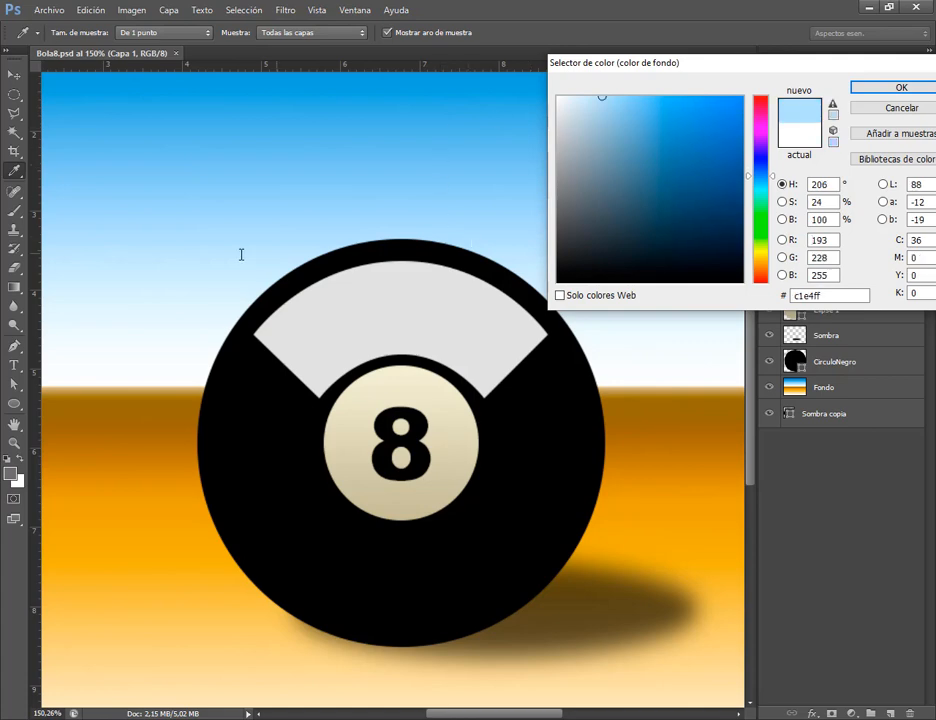
{"action": "left_click", "coordinate": [215, 267]}
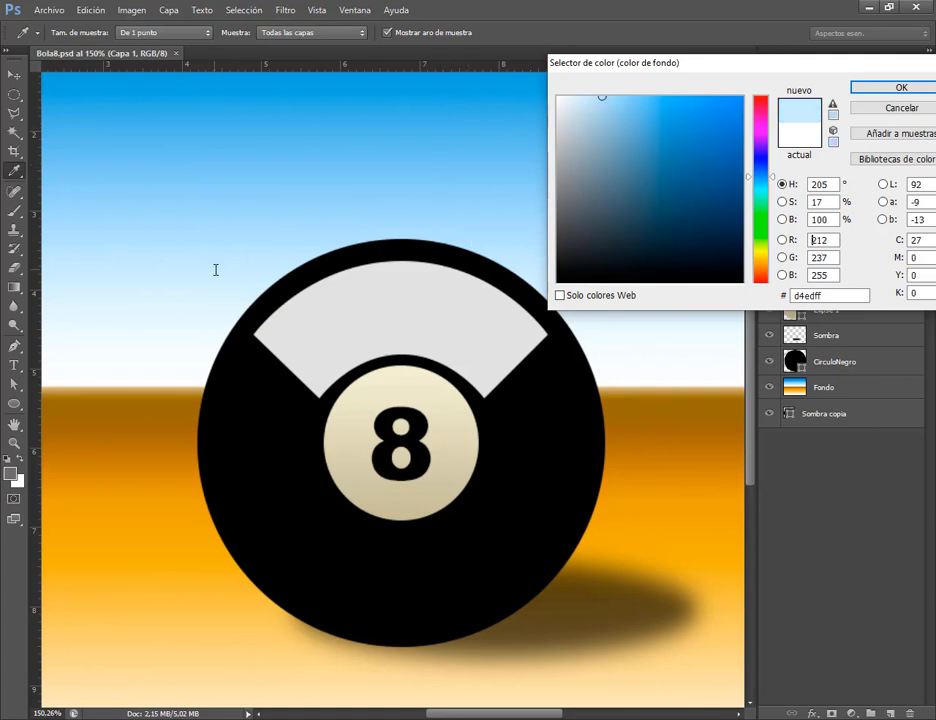
{"action": "left_click", "coordinate": [495, 329]}
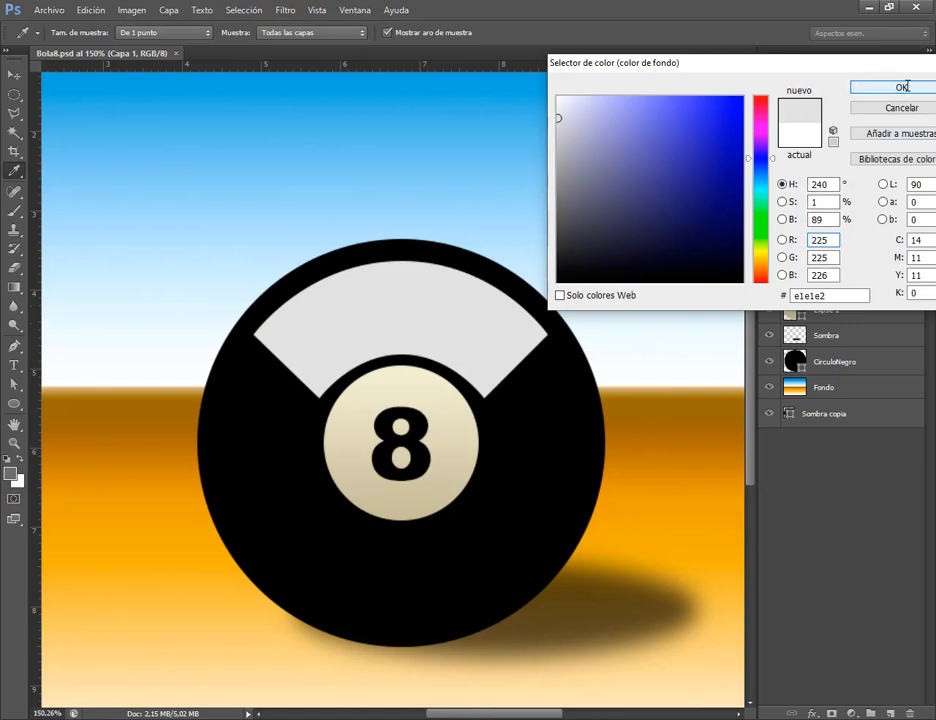
{"action": "key", "text": "Return"}
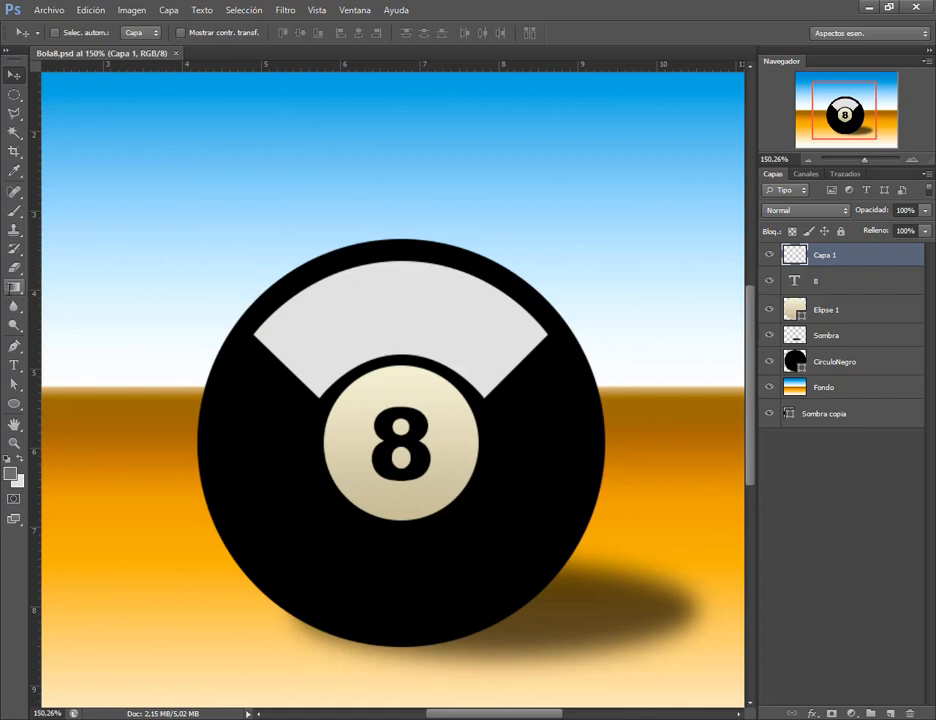
Set up the Gradient tool with the linear foreground-to-background preset, running from mid grey to light grey.
{"action": "left_click", "coordinate": [15, 288]}
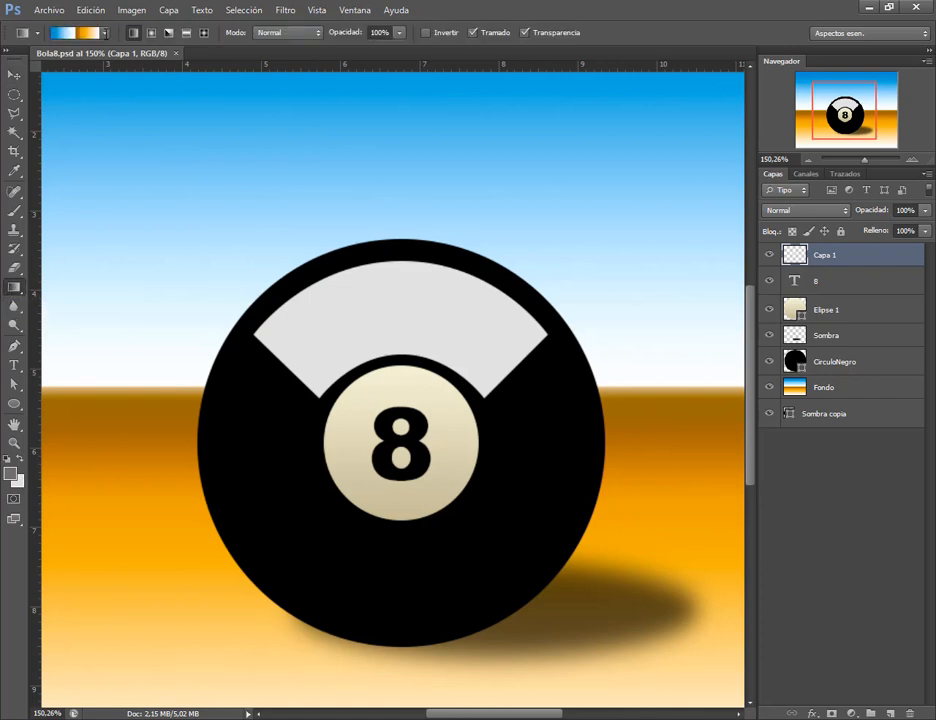
{"action": "left_click", "coordinate": [103, 32]}
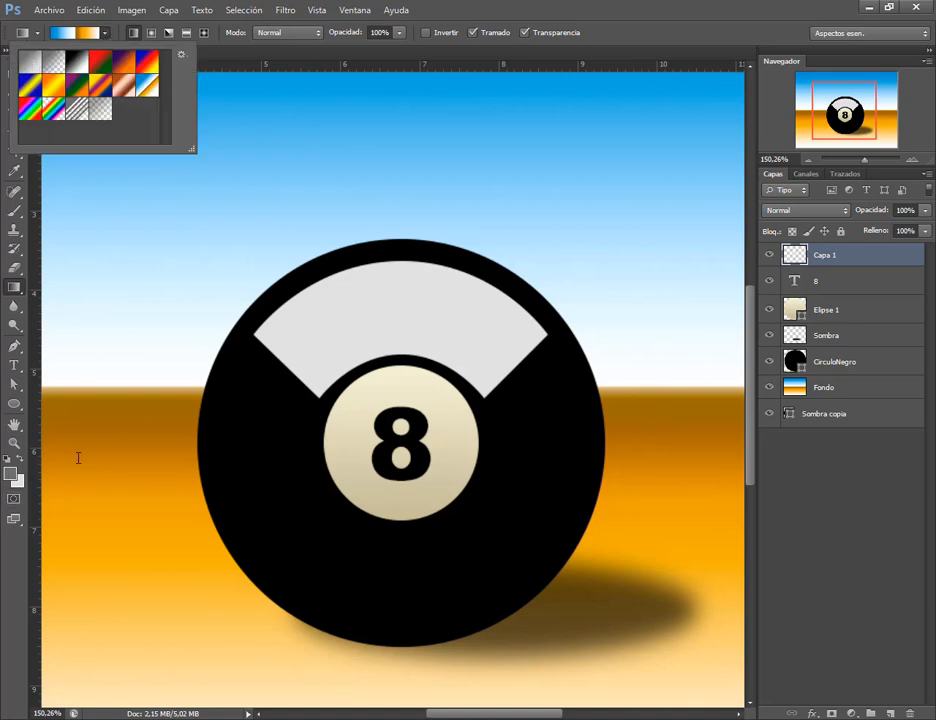
{"action": "left_click", "coordinate": [25, 52]}
{"action": "left_click", "coordinate": [496, 4]}
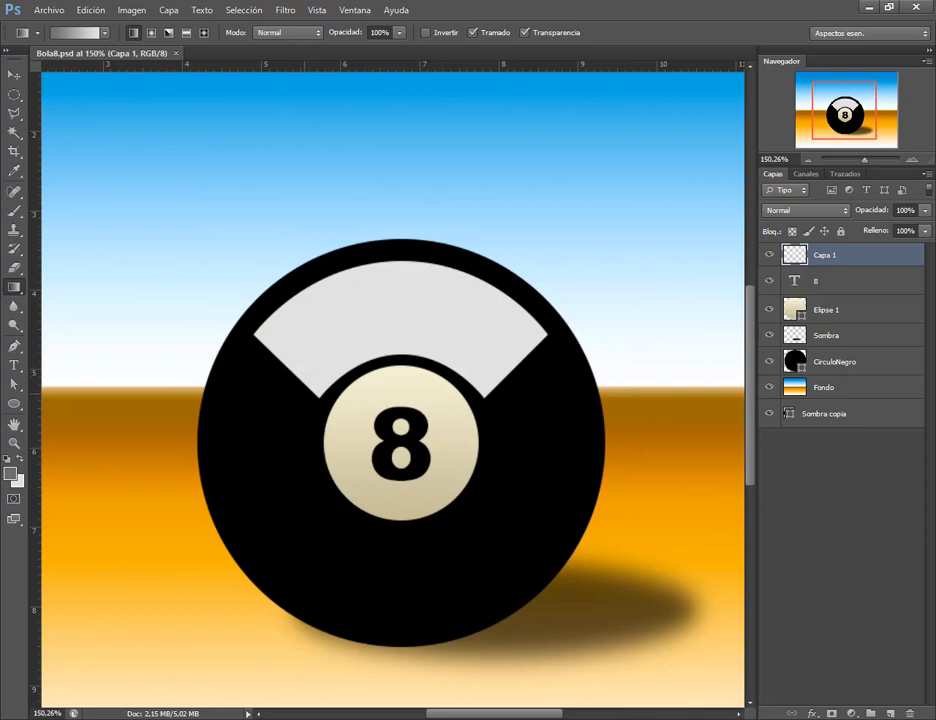
{"action": "mouse_move", "coordinate": [297, 378]}
{"action": "left_mouse_down"}
{"action": "mouse_move", "coordinate": [320, 398]}
{"action": "mouse_move", "coordinate": [441, 297]}
{"action": "left_mouse_up"}
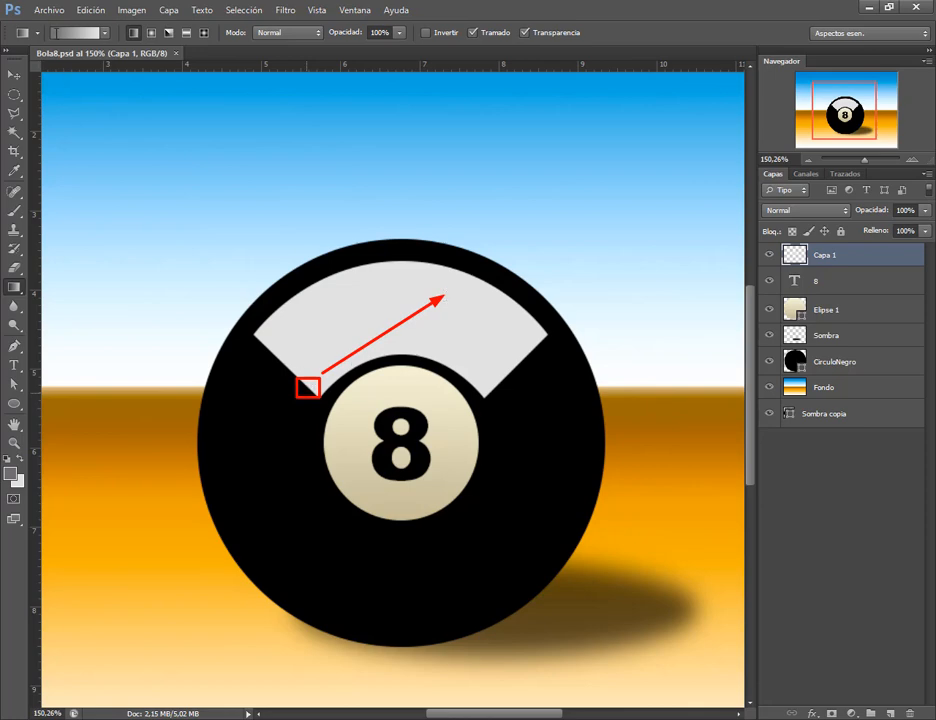
{"action": "left_click_drag", "start_coordinate": [53, 103], "coordinate": [56, 36]}
{"action": "left_click_drag", "start_coordinate": [96, 95], "coordinate": [96, 56]}
{"action": "key", "text": "Escape"}
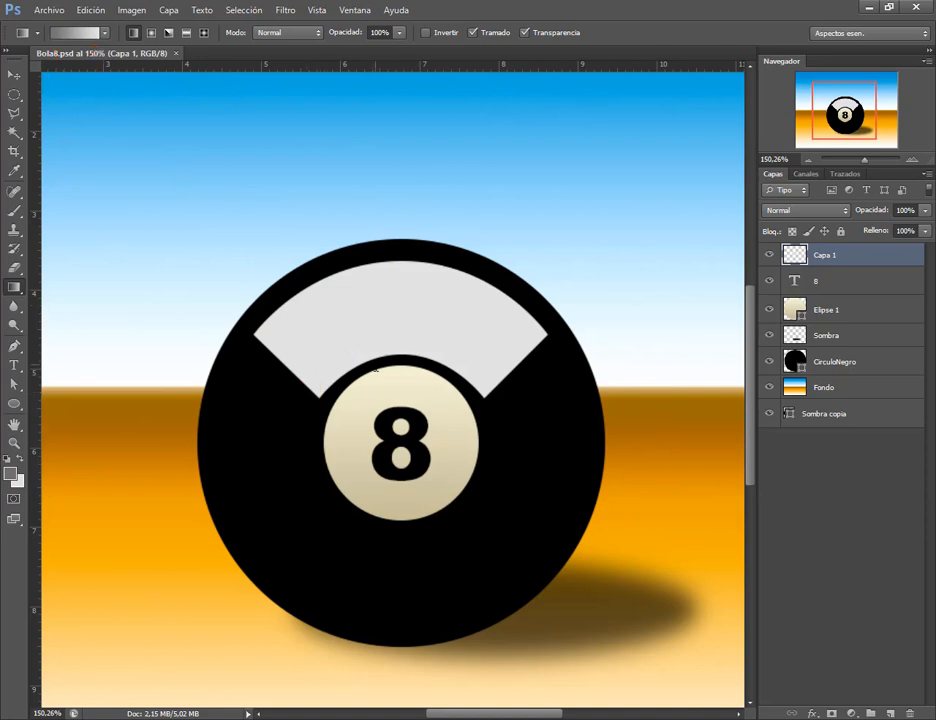
Apply the grey gradient diagonally on Capa 1 from the highlight's lower-left corner toward its upper-right edge, with nothing selected.
{"action": "left_click_drag", "start_coordinate": [318, 392], "coordinate": [464, 281]}
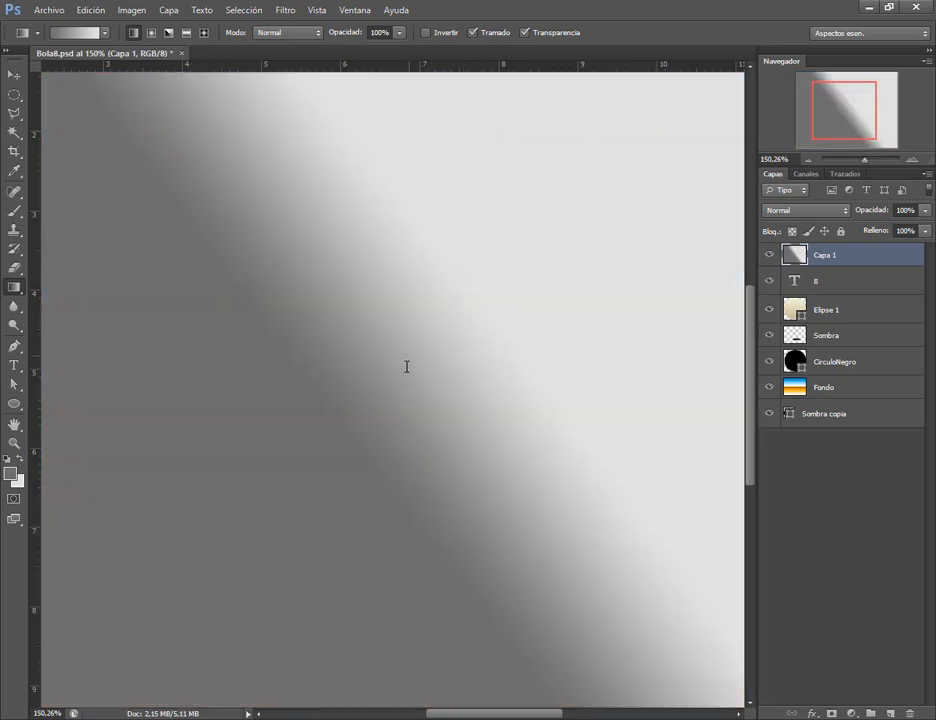
{"action": "key", "text": "ctrl+0"}
{"action": "key", "text": "alt"}
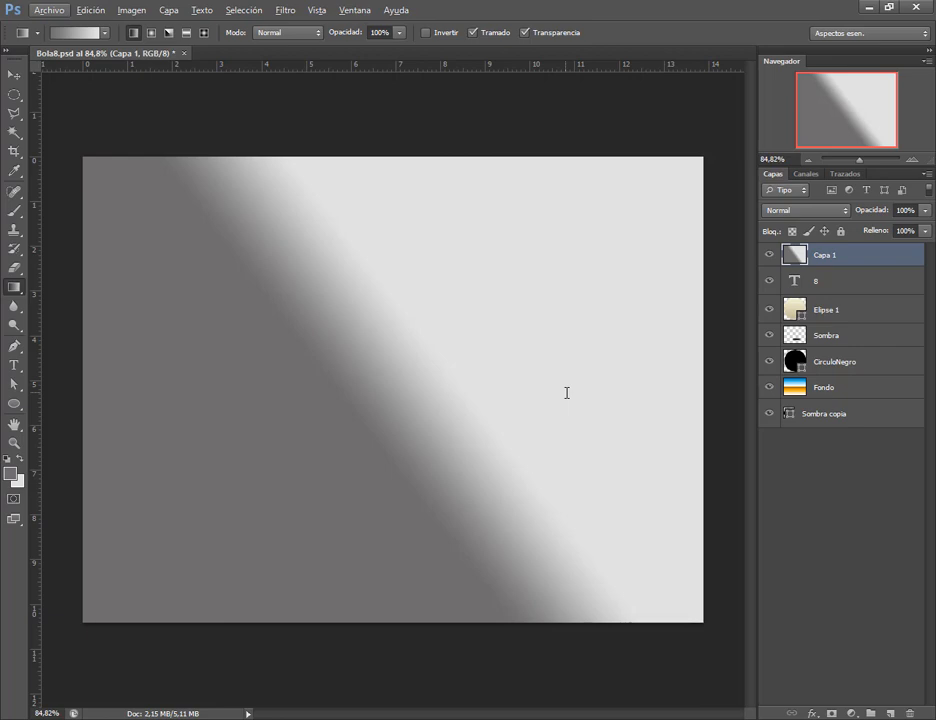
Step back the gradient covering the whole canvas and load Capa 1's transparency as a new selection.
{"action": "left_click", "coordinate": [81, 12]}
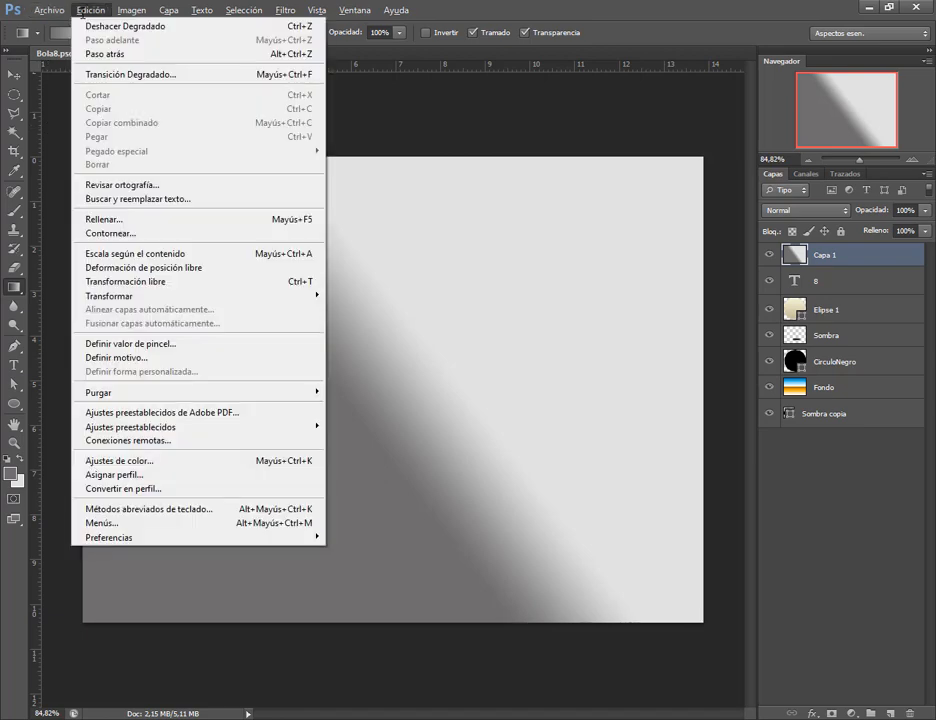
{"action": "left_click", "coordinate": [100, 54]}
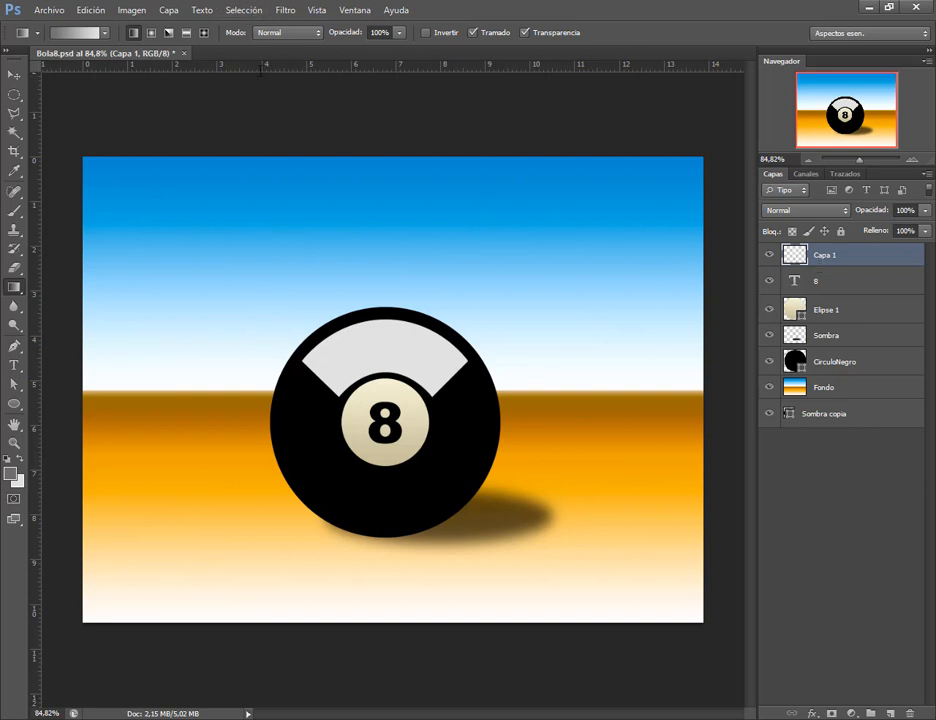
{"action": "left_click", "coordinate": [256, 9]}
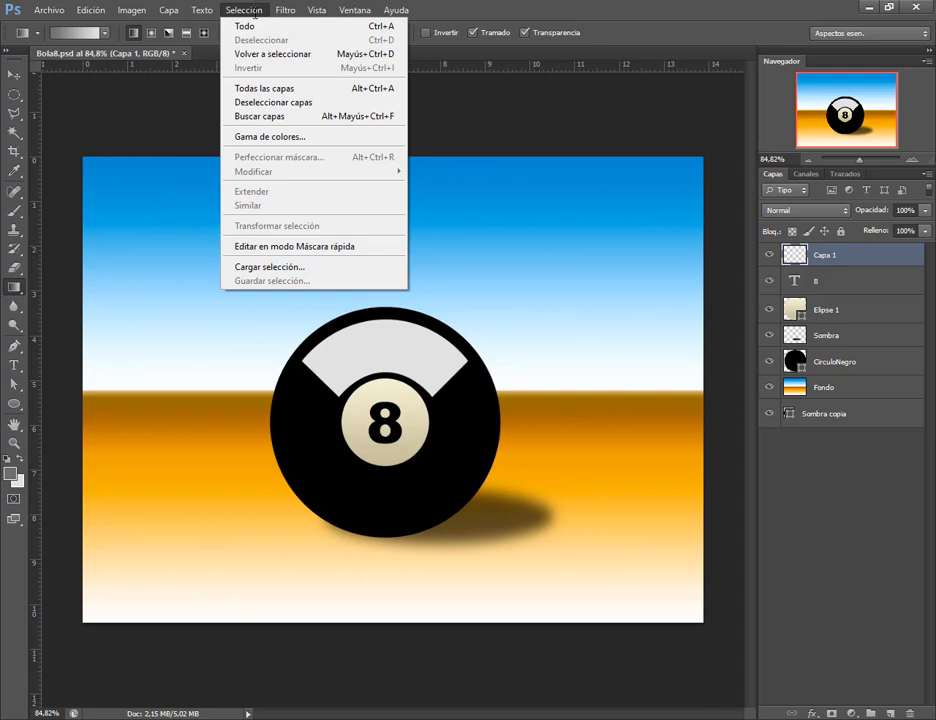
{"action": "left_click", "coordinate": [295, 268]}
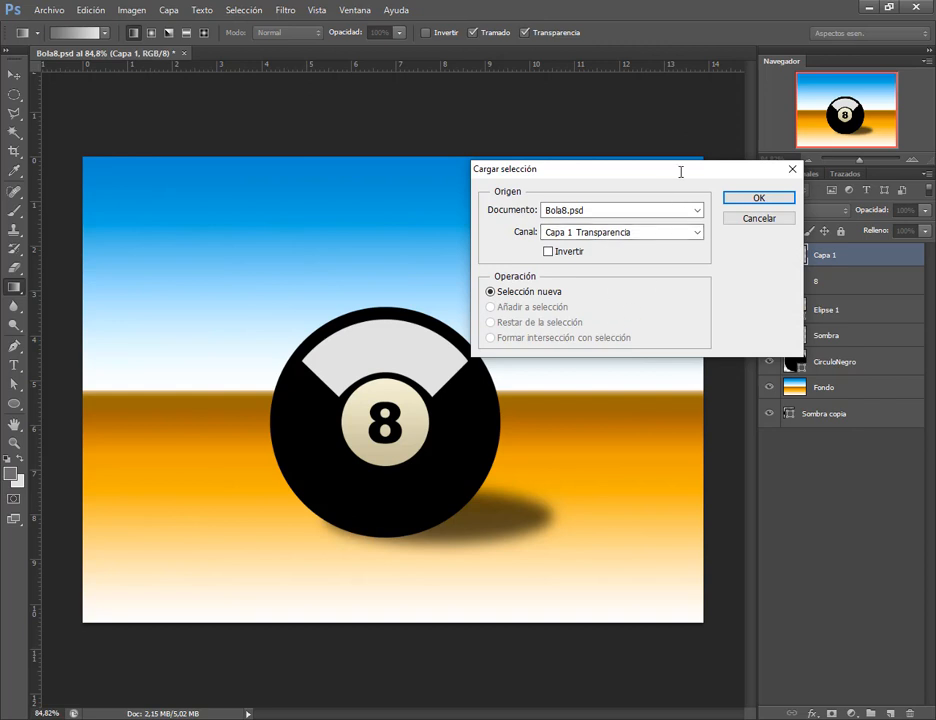
{"action": "left_click_drag", "start_coordinate": [680, 172], "coordinate": [622, 119]}
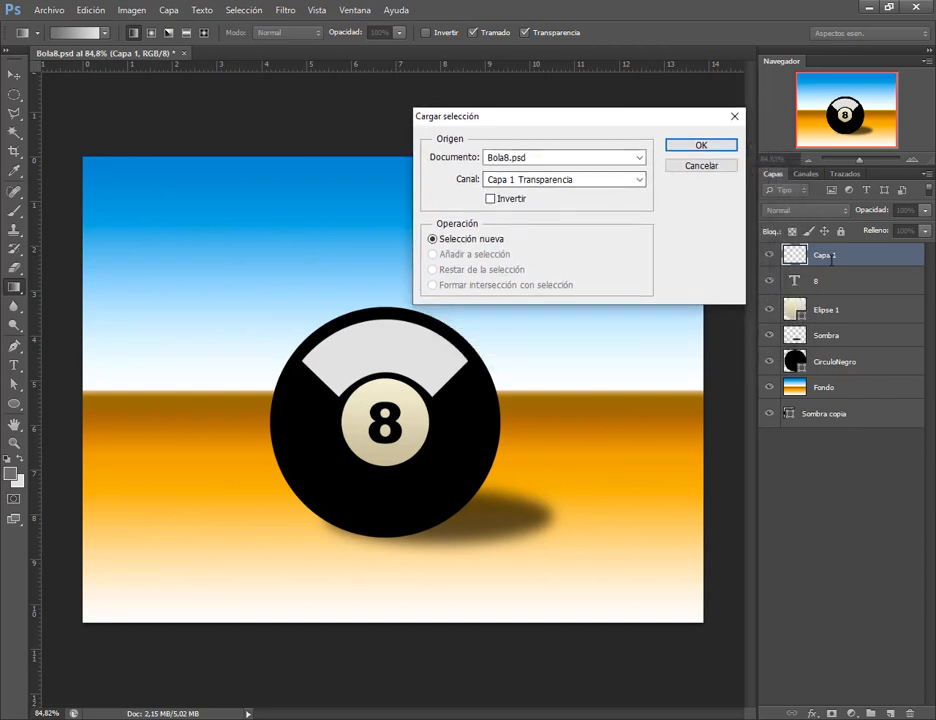
{"action": "left_click", "coordinate": [688, 146]}
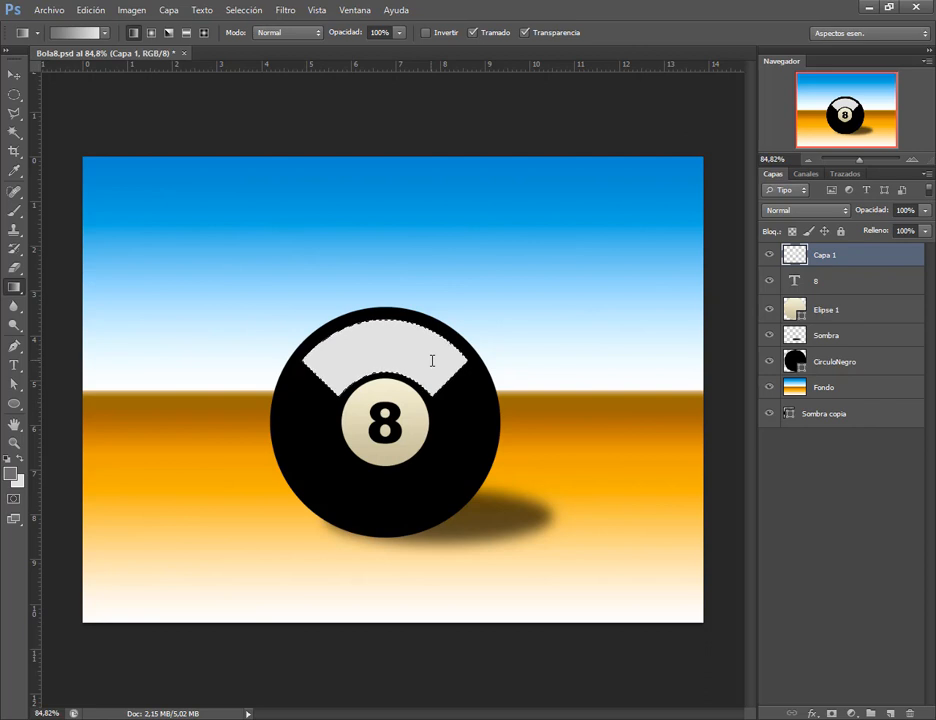
Try a short grey gradient inside the highlight selection, undo it, and reselect the Capa 1 shape.
{"action": "left_click_drag", "start_coordinate": [432, 360], "coordinate": [502, 355]}
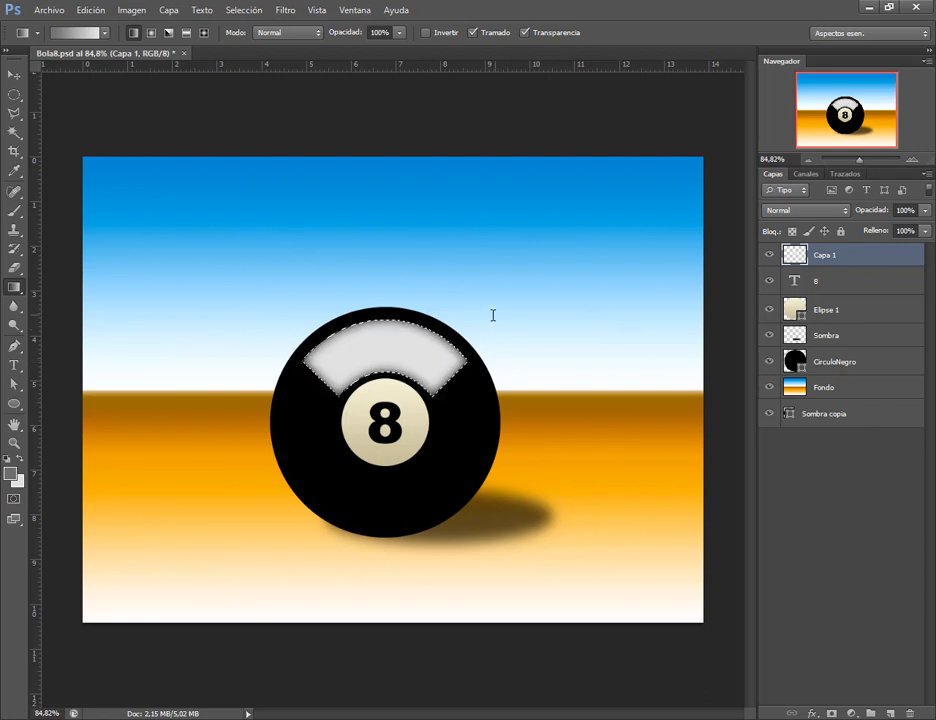
{"action": "key", "text": "ctrl+z"}
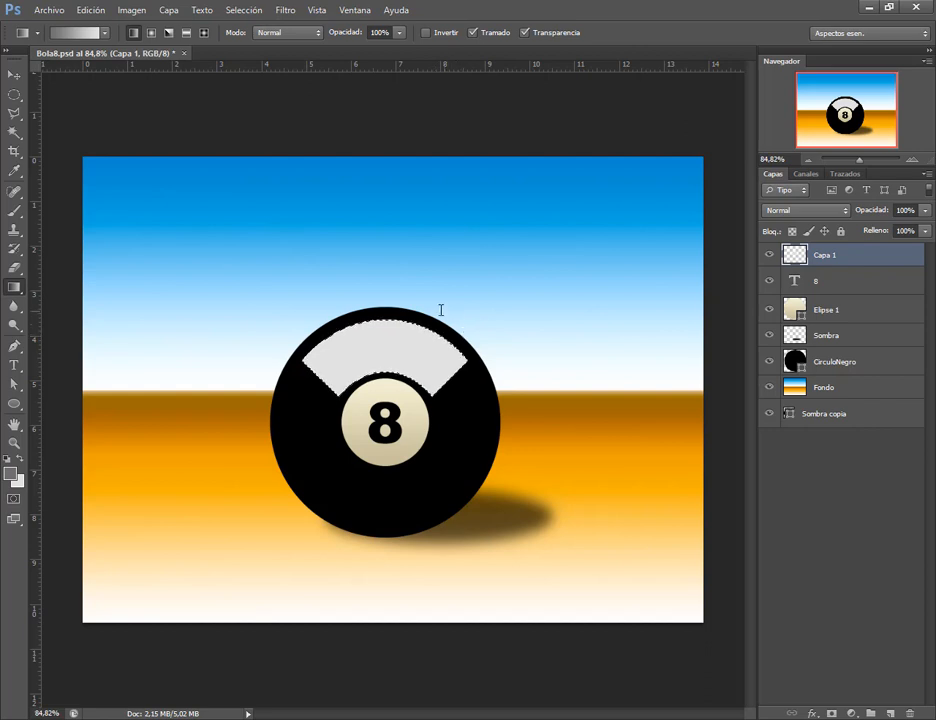
{"action": "key", "text": "ctrl+d"}
{"action": "left_click", "coordinate": [793, 255], "text": "ctrl"}
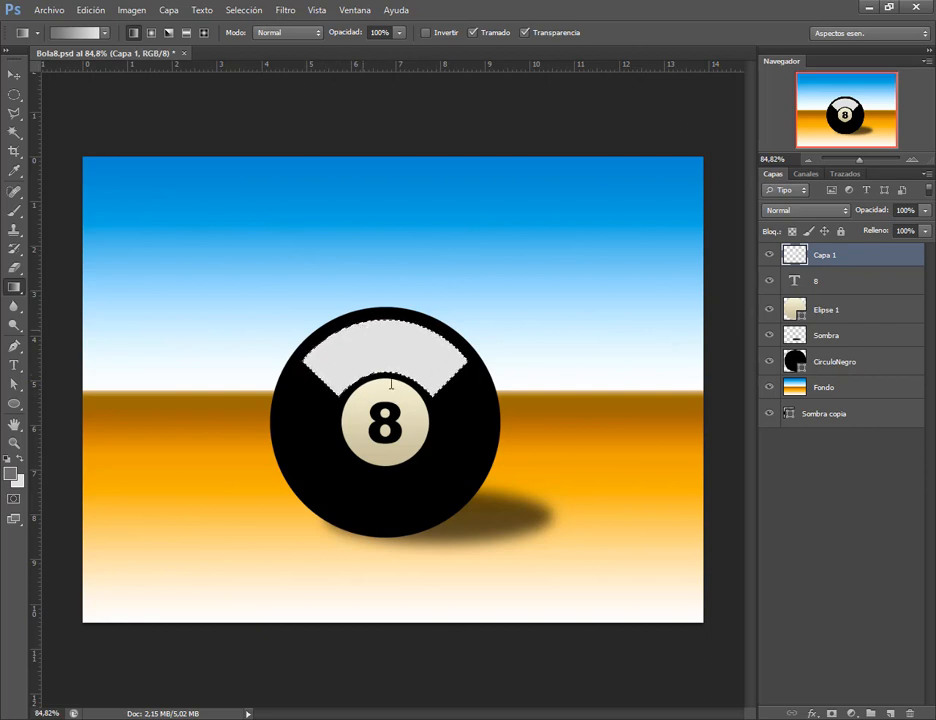
Try mid-grey to light-grey linear gradients of different lengths and angles across the selected highlight on Capa 1.
{"action": "scroll", "coordinate": [393, 397], "scroll_direction": "up", "scroll_amount": 2}
{"action": "scroll", "coordinate": [404, 399], "scroll_direction": "up", "scroll_amount": 3}
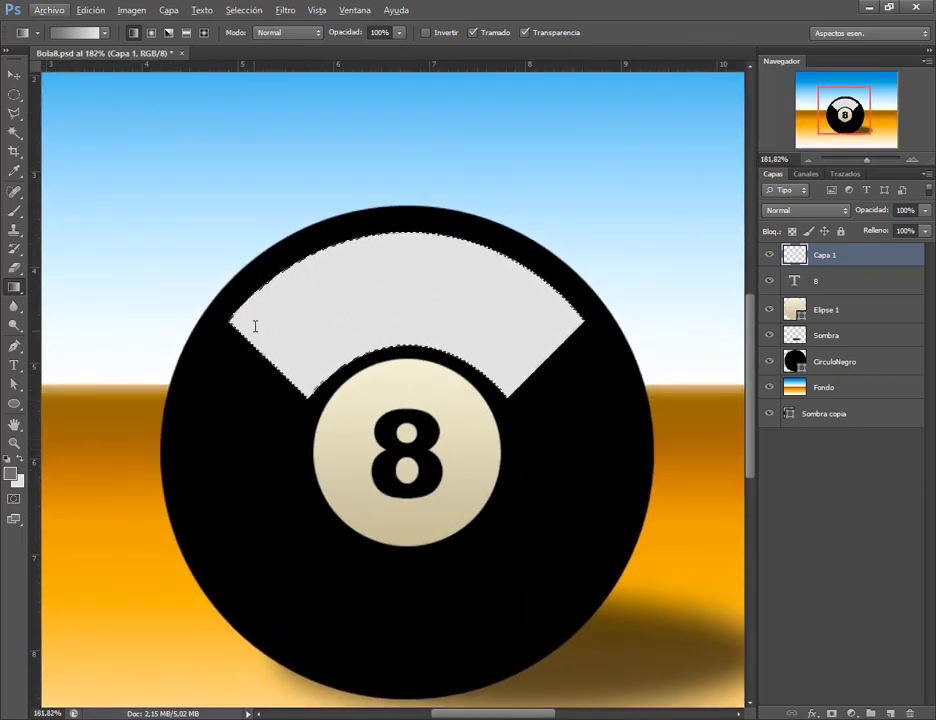
{"action": "scroll", "coordinate": [441, 388], "scroll_direction": "down", "scroll_amount": 1}
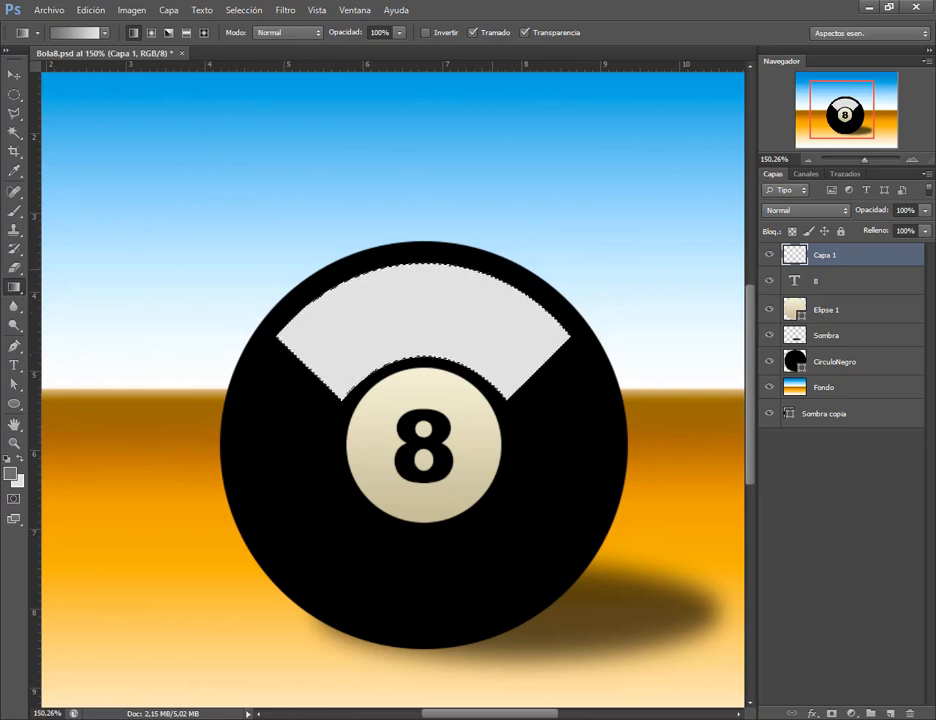
{"action": "key", "text": "ctrl+z"}
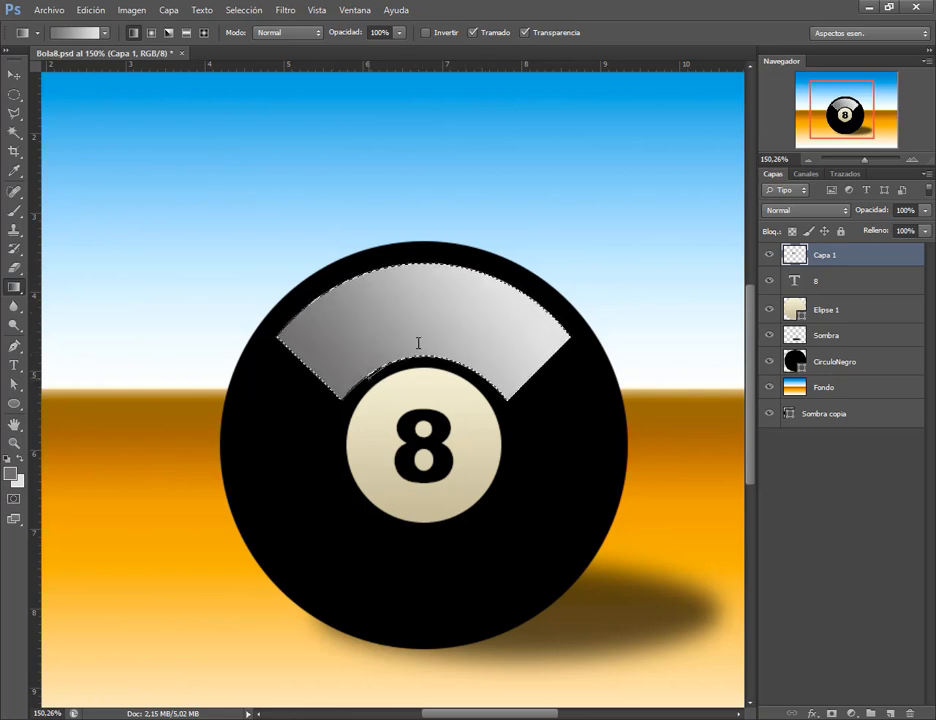
{"action": "left_click_drag", "start_coordinate": [426, 307], "coordinate": [426, 307]}
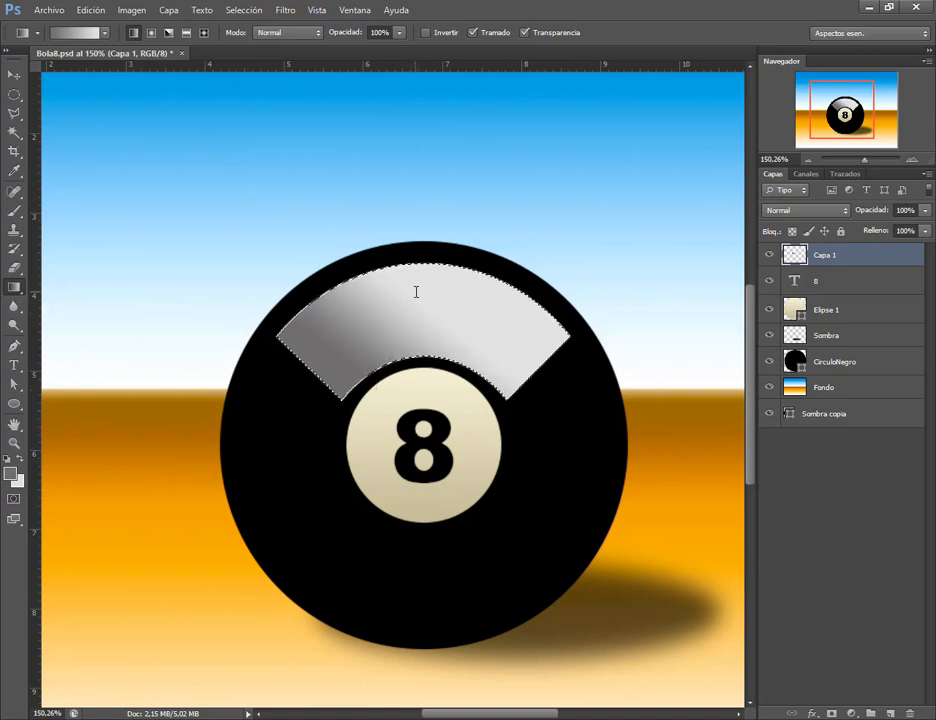
{"action": "key", "text": "ctrl+z"}
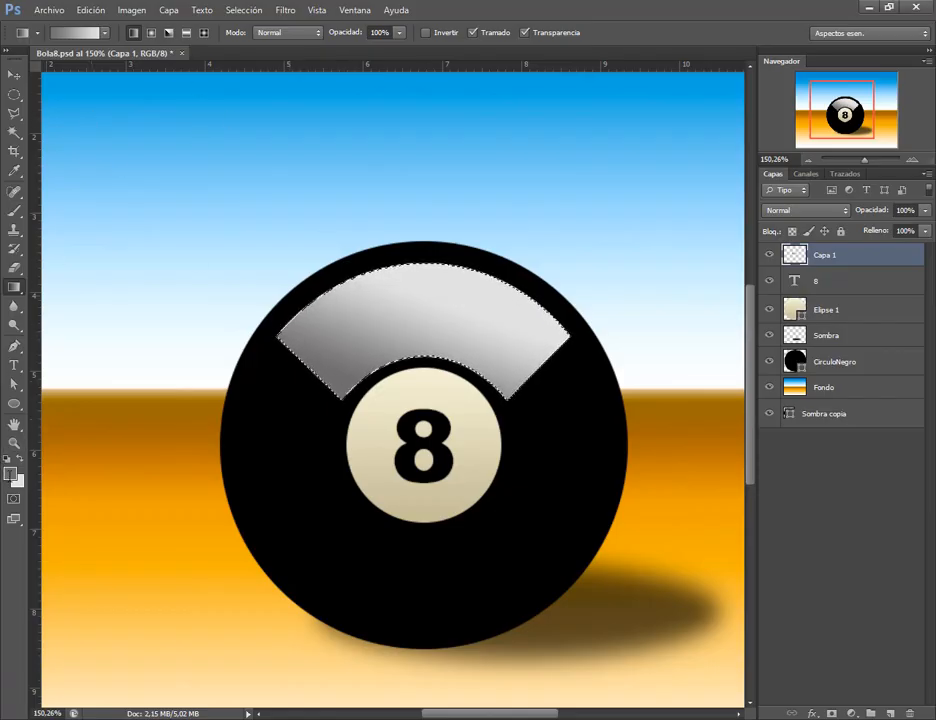
Darken the foreground colour to the grey 5e5d5d.
{"action": "left_click", "coordinate": [10, 473]}
{"action": "left_click_drag", "start_coordinate": [560, 207], "coordinate": [560, 214]}
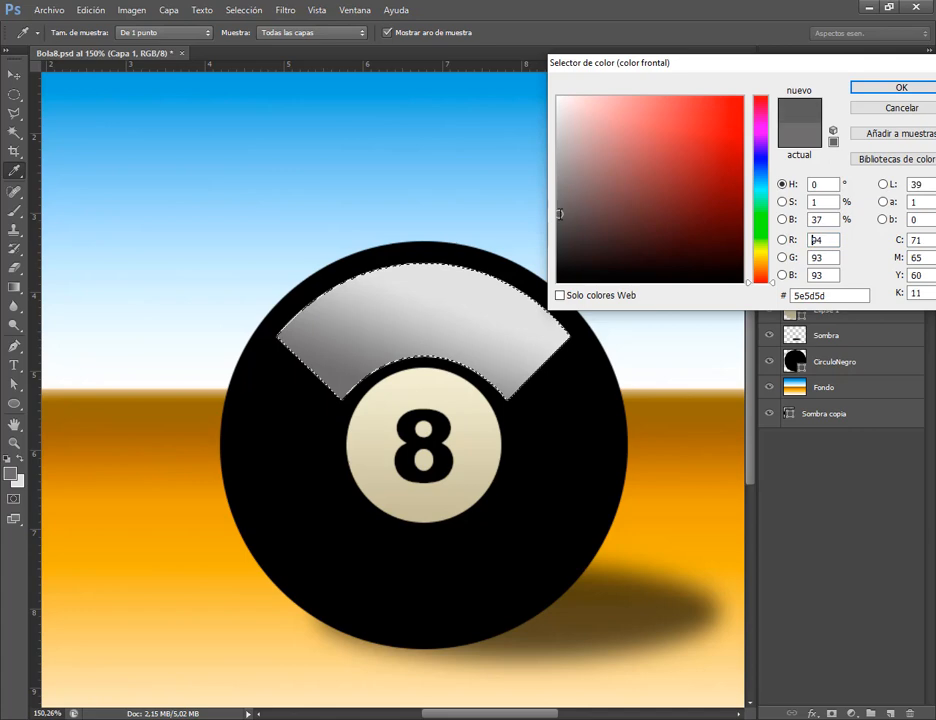
{"action": "left_click", "coordinate": [896, 88]}
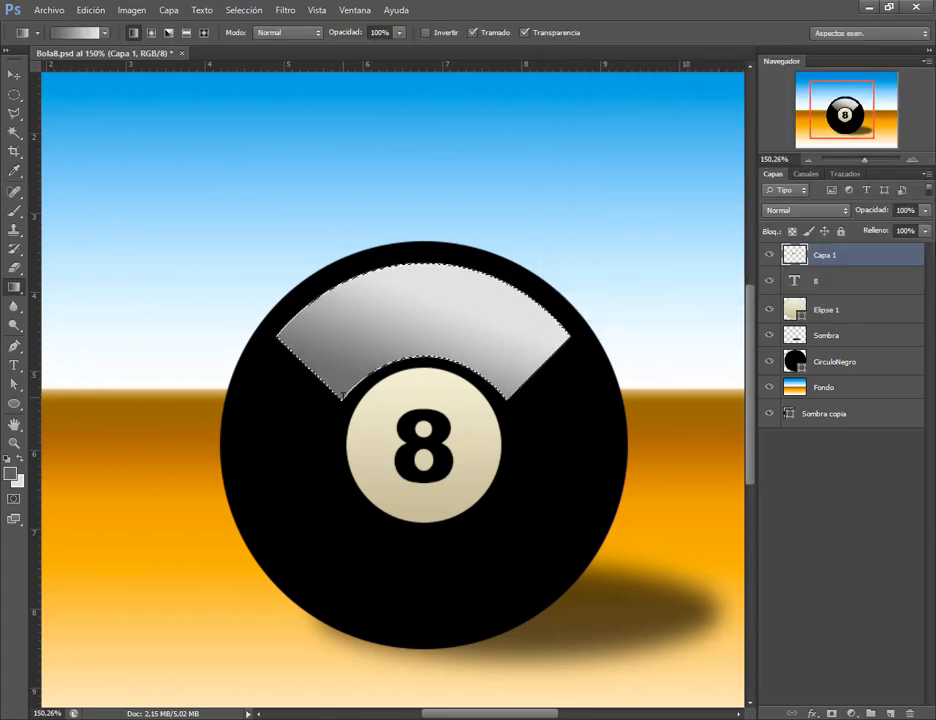
Try gradients with the darker grey running from the highlight's lower edge up toward its light upper part.
{"action": "left_click_drag", "start_coordinate": [405, 310], "coordinate": [419, 308]}
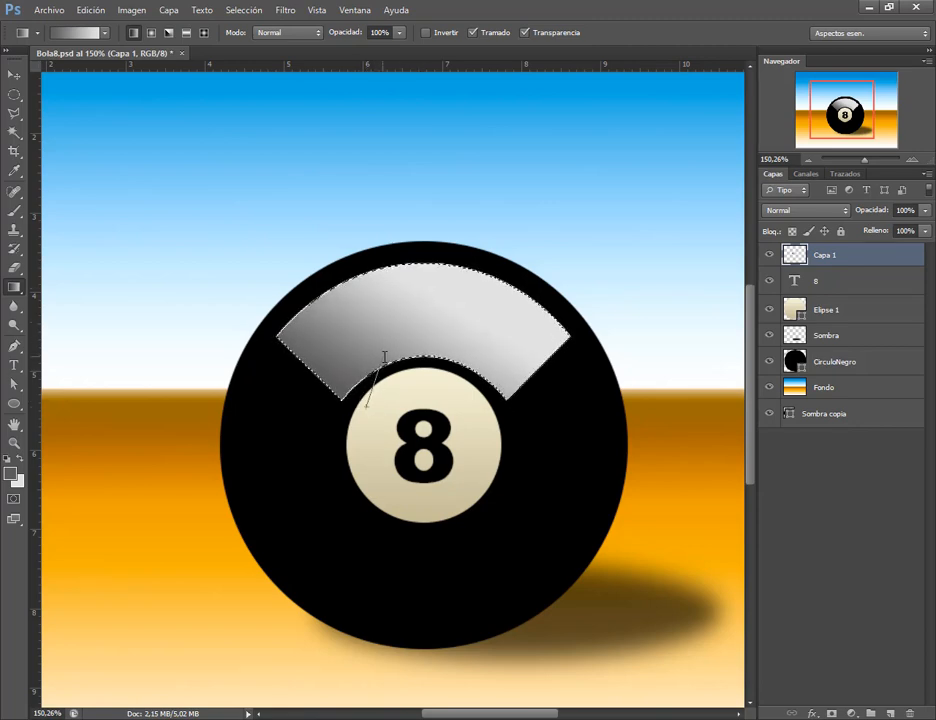
{"action": "left_click_drag", "start_coordinate": [384, 357], "coordinate": [384, 357]}
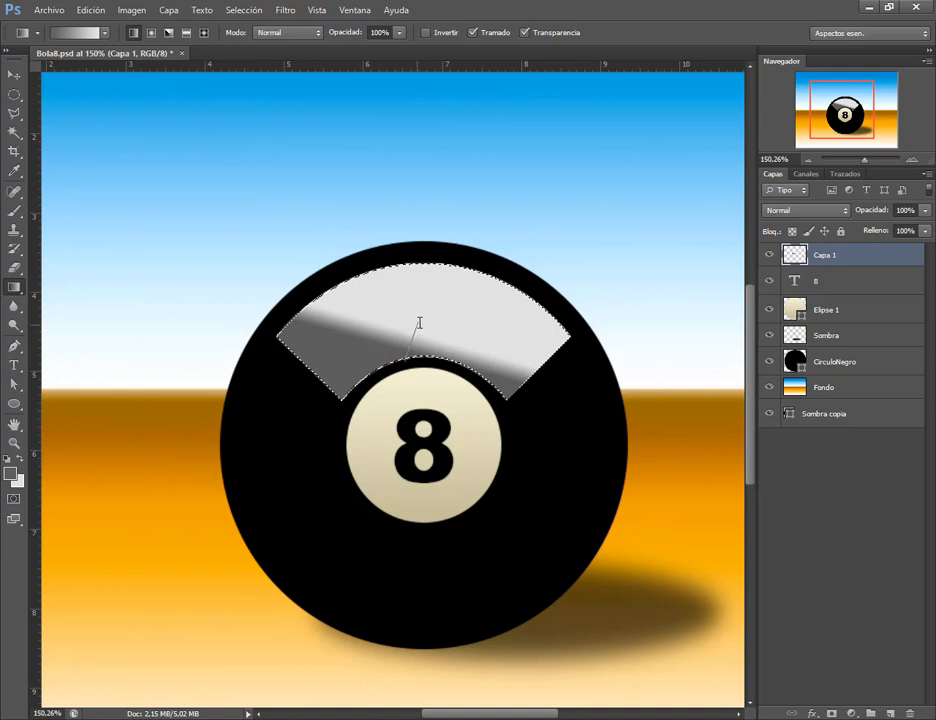
{"action": "left_click_drag", "start_coordinate": [420, 323], "coordinate": [420, 323]}
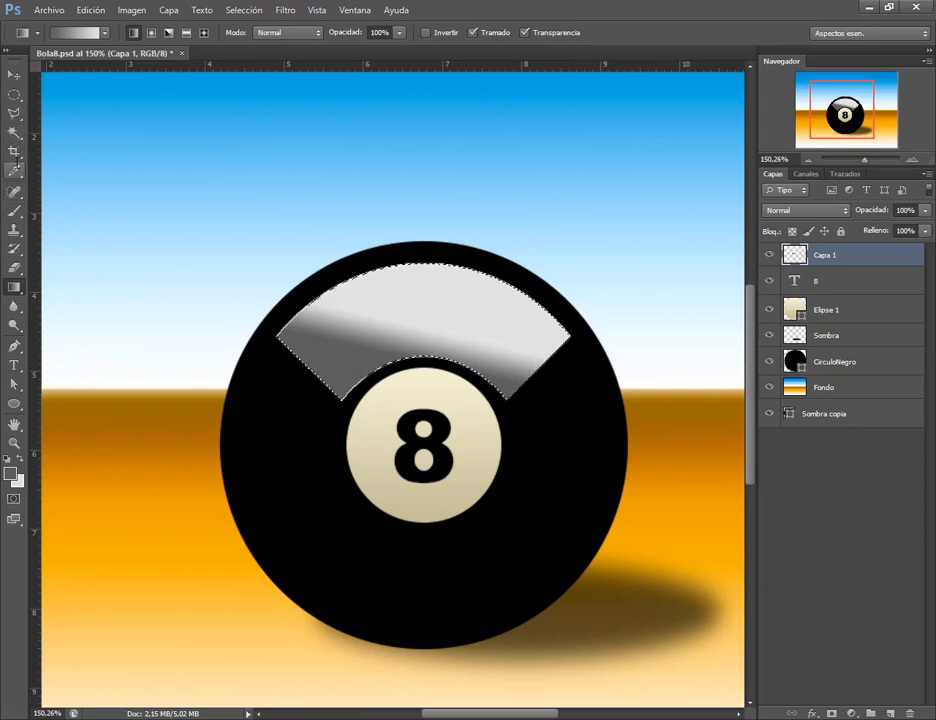
Fill the selected highlight on Capa 1 with the light grey e1e1e2 sampled from its upper area, and deselect it.
{"action": "left_click", "coordinate": [91, 10]}
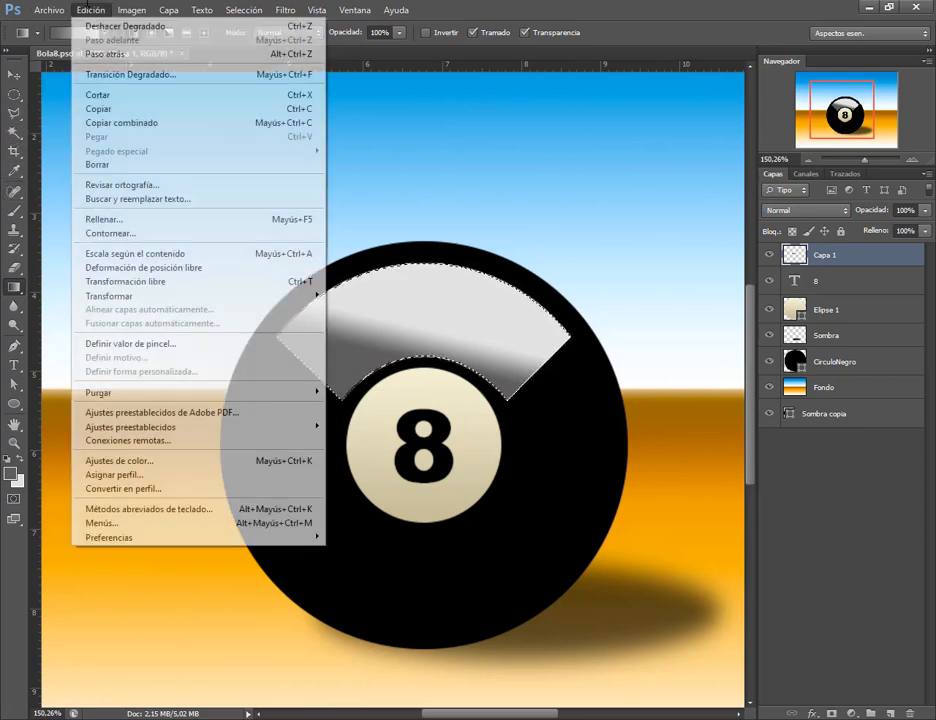
{"action": "left_click", "coordinate": [110, 218]}
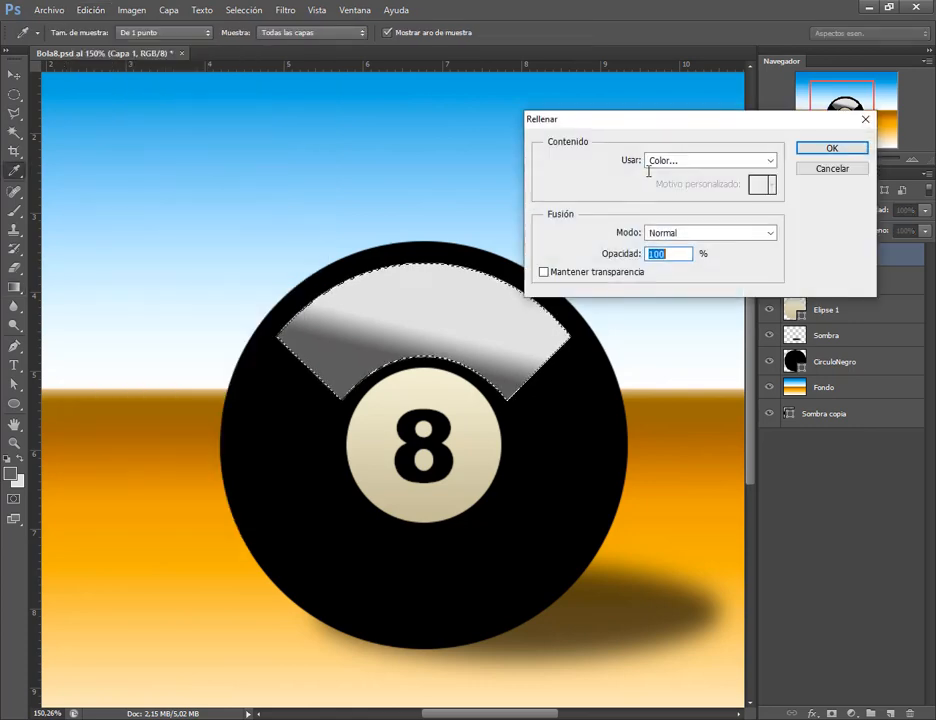
{"action": "left_click", "coordinate": [652, 161]}
{"action": "left_click", "coordinate": [662, 199]}
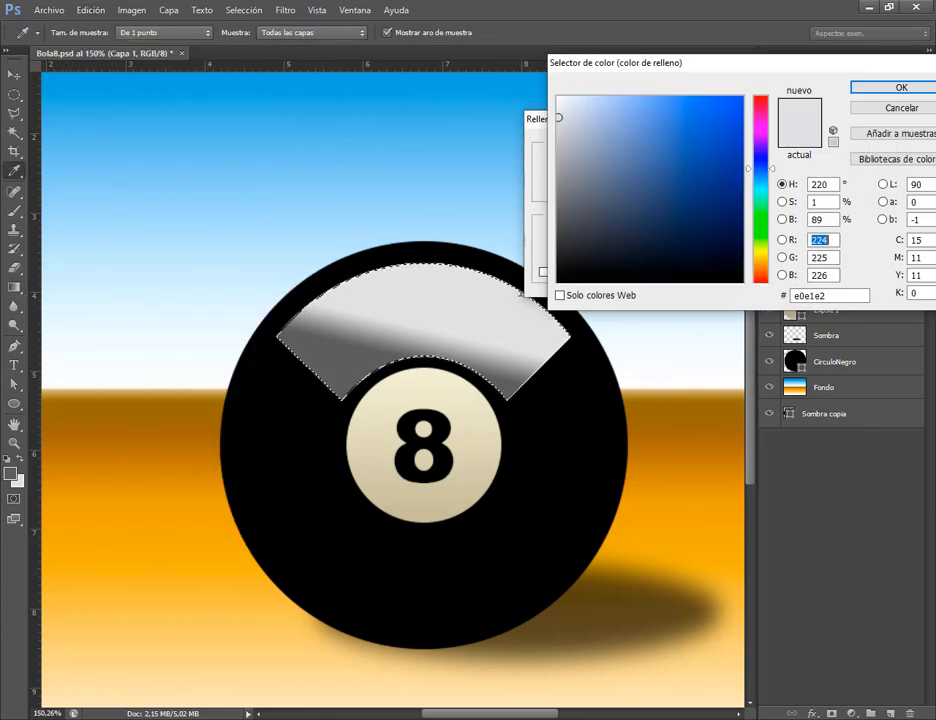
{"action": "left_click", "coordinate": [480, 279]}
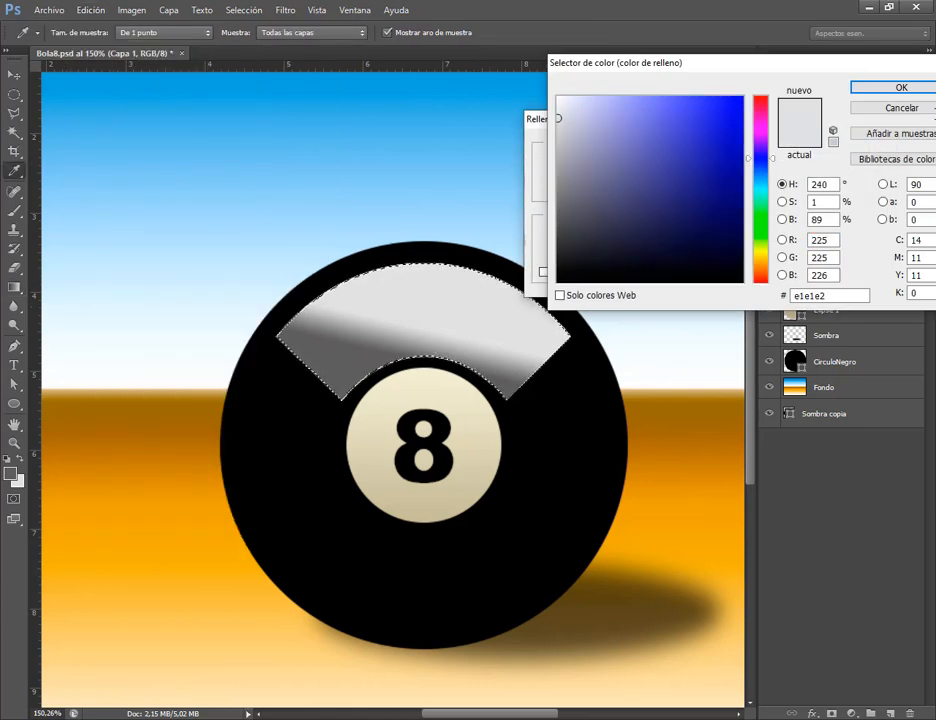
{"action": "left_click", "coordinate": [862, 87]}
{"action": "left_click", "coordinate": [845, 147]}
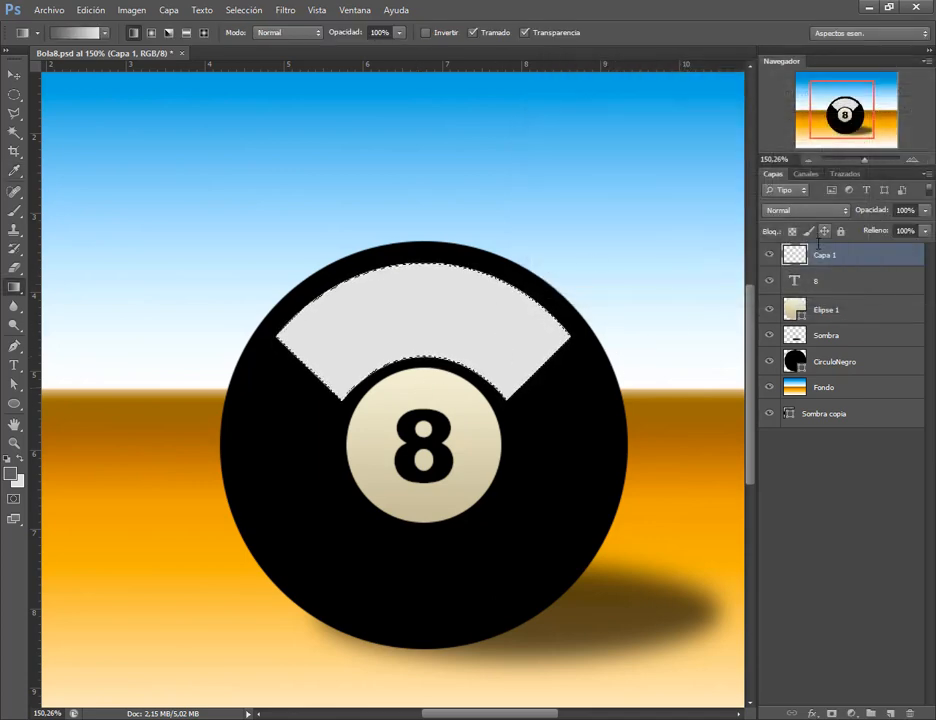
{"action": "key", "text": "ctrl+d"}
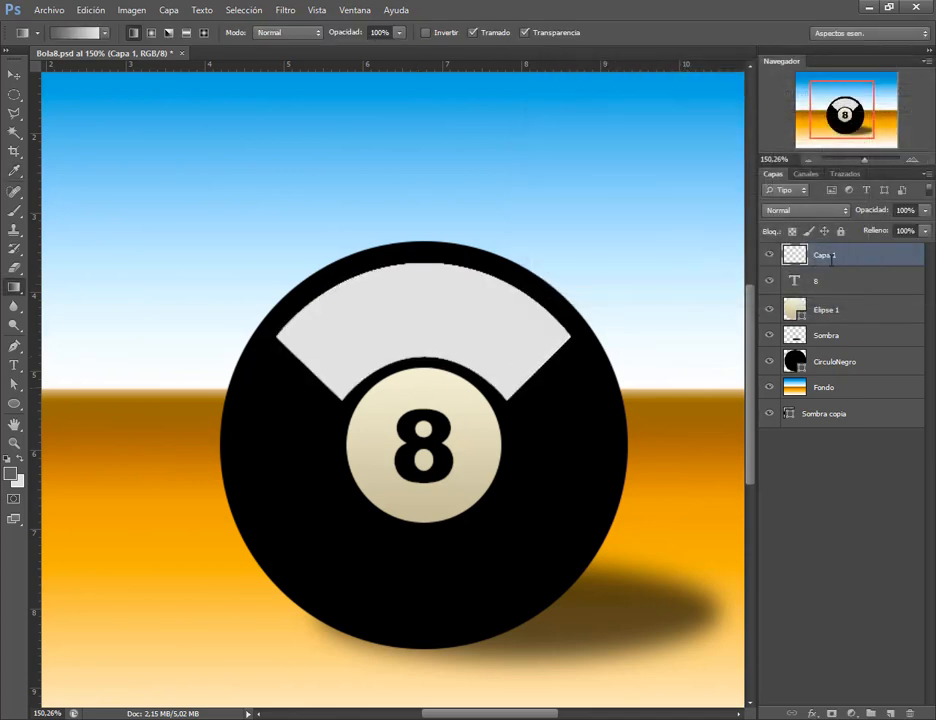
Add a new empty layer above Capa 1 and check the highlight's shading in the reference PDF in the browser.
{"action": "left_click", "coordinate": [891, 712]}
{"action": "key", "text": "alt+Tab"}
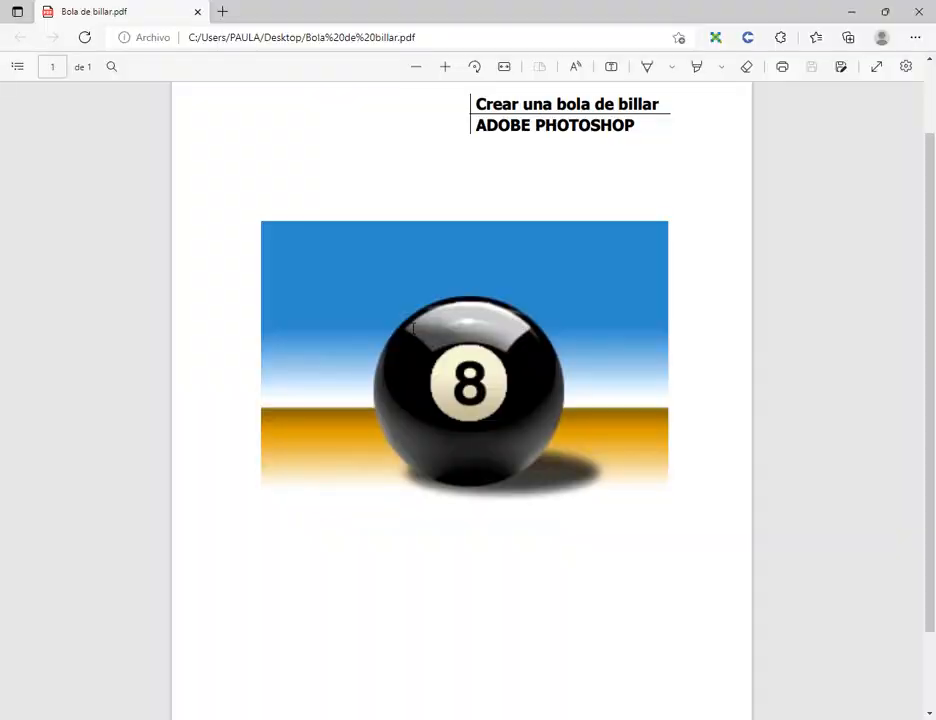
{"action": "key", "text": "alt+Tab"}
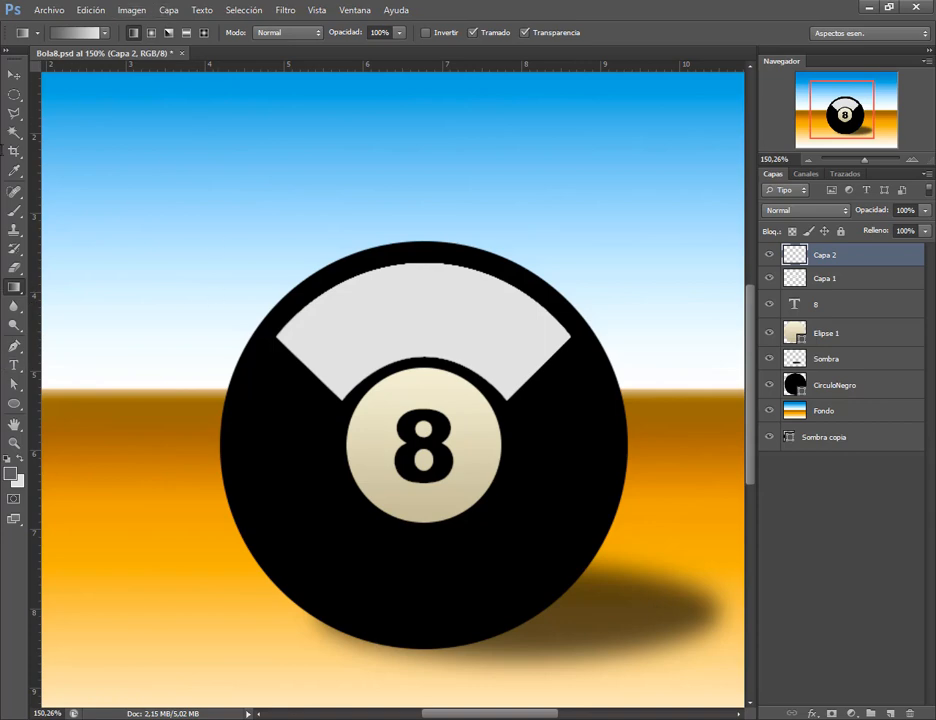
Set up the Brush tool with a soft round tip, 57 px in size and 0% hardness.
{"action": "left_click", "coordinate": [14, 210]}
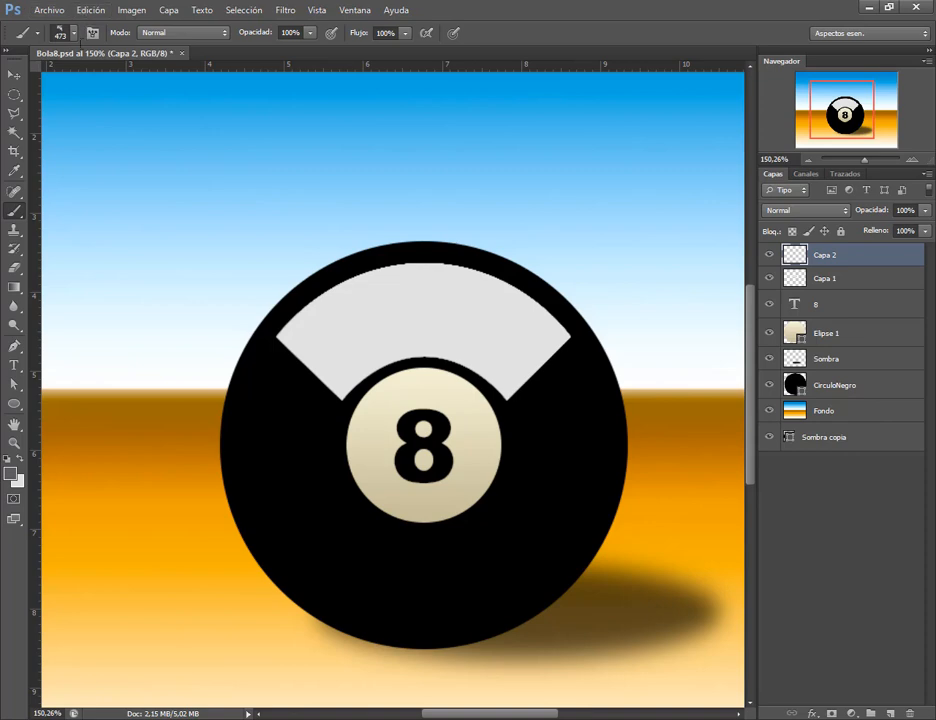
{"action": "left_click", "coordinate": [57, 31]}
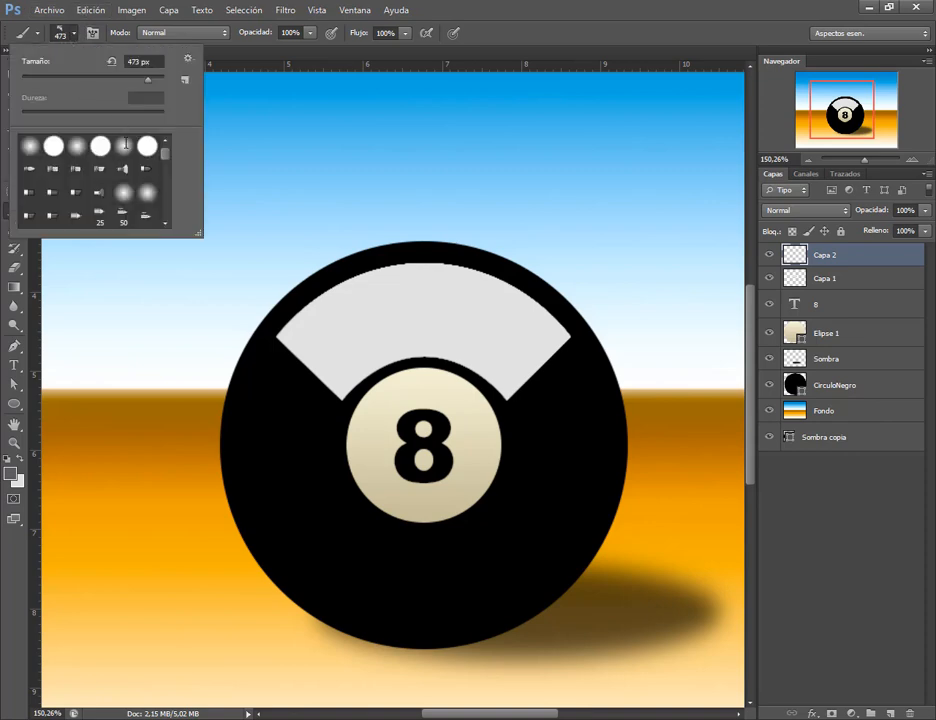
{"action": "left_click", "coordinate": [123, 146]}
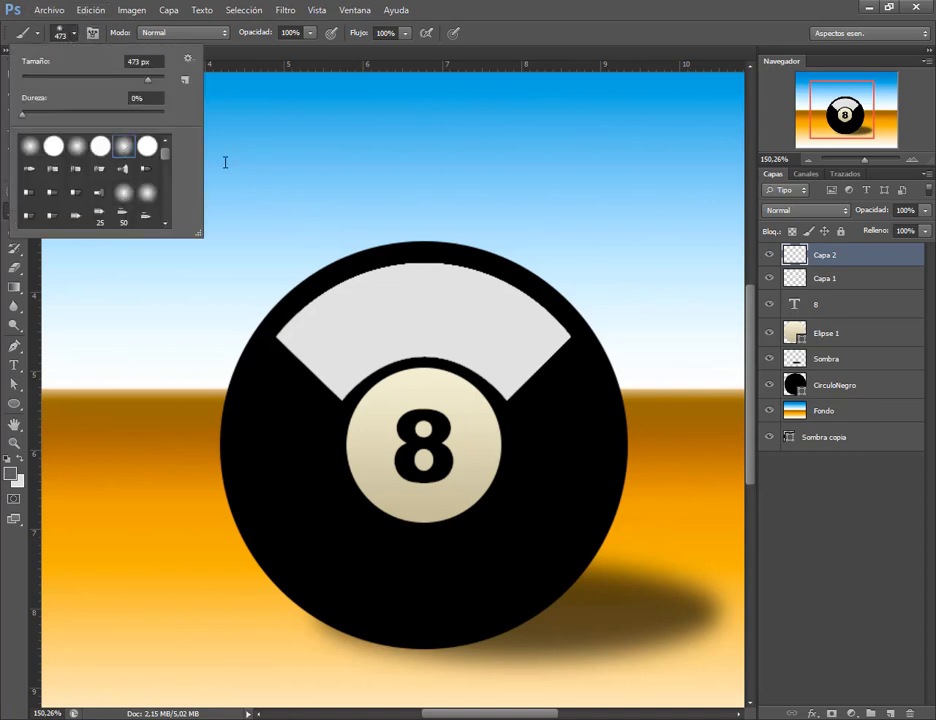
{"action": "left_click", "coordinate": [97, 80]}
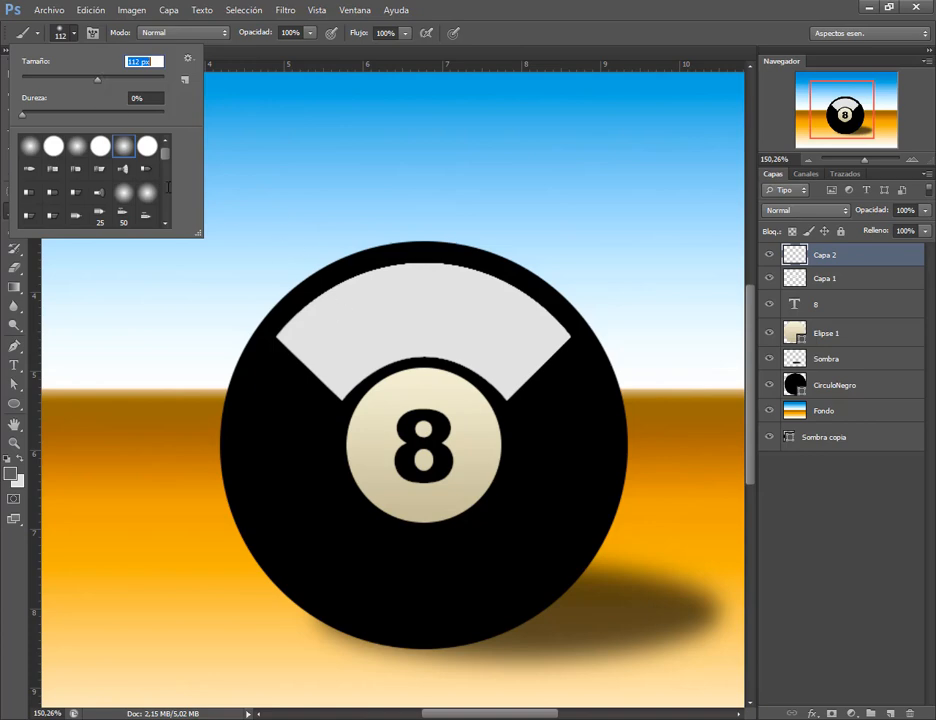
{"action": "left_click", "coordinate": [52, 81]}
{"action": "left_click", "coordinate": [62, 81]}
{"action": "key", "text": "Return"}
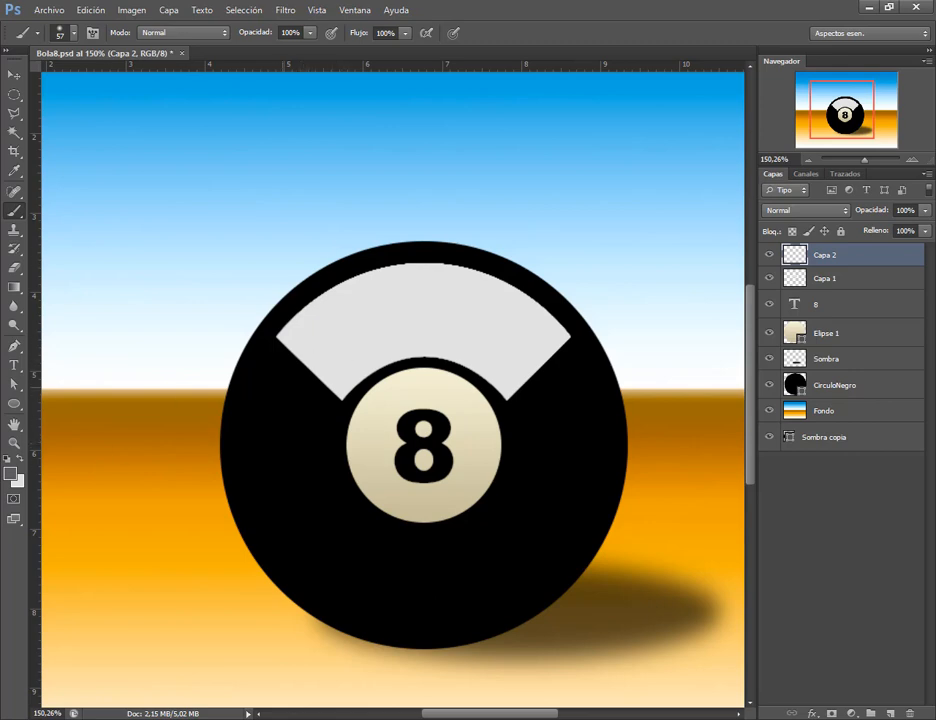
Paint a soft dark grey band over the highlight's lower half on Capa 2 and move it slightly up and left.
{"action": "mouse_move", "coordinate": [280, 380]}
{"action": "left_mouse_down"}
{"action": "mouse_move", "coordinate": [380, 375]}
{"action": "mouse_move", "coordinate": [345, 380]}
{"action": "mouse_move", "coordinate": [410, 360]}
{"action": "mouse_move", "coordinate": [510, 380]}
{"action": "mouse_move", "coordinate": [345, 351]}
{"action": "mouse_move", "coordinate": [290, 358]}
{"action": "mouse_move", "coordinate": [275, 347]}
{"action": "left_mouse_up"}
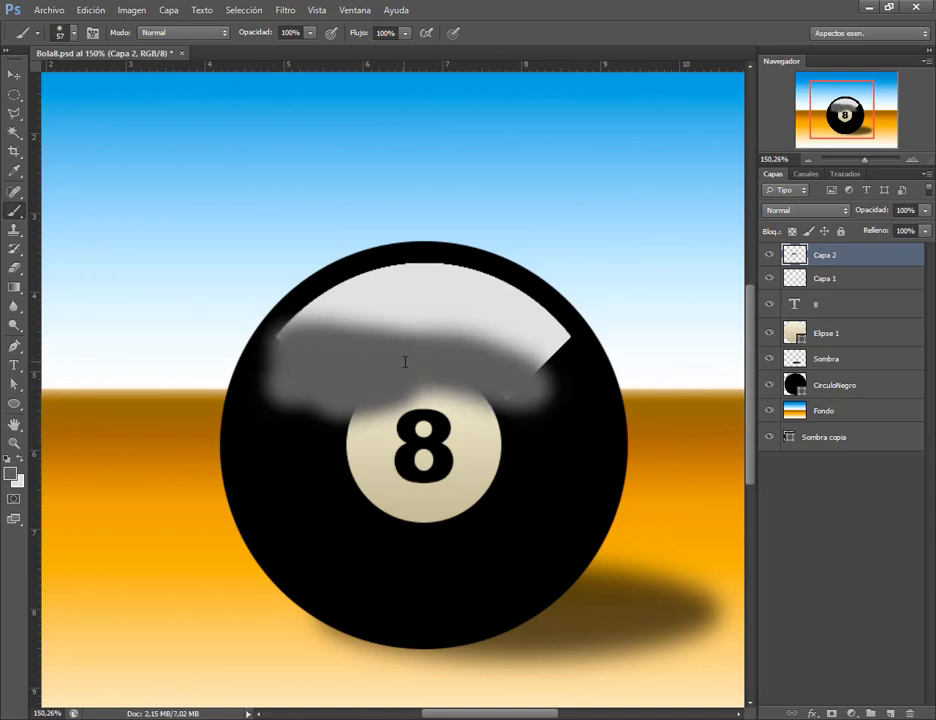
{"action": "mouse_move", "coordinate": [496, 394]}
{"action": "left_mouse_down"}
{"action": "mouse_move", "coordinate": [508, 403]}
{"action": "mouse_move", "coordinate": [361, 397]}
{"action": "left_mouse_up"}
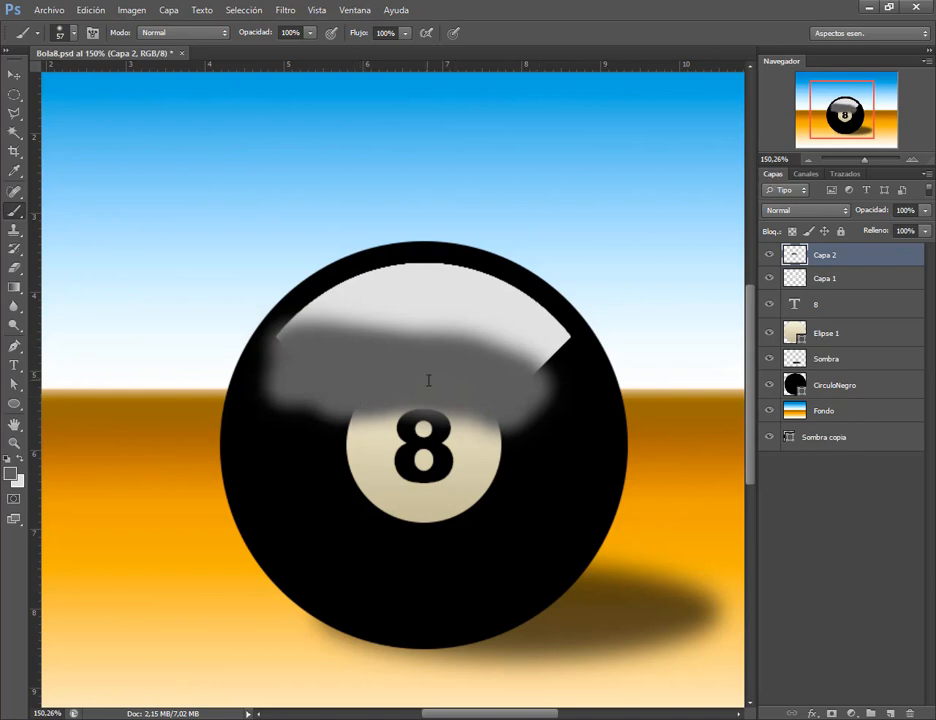
{"action": "key", "text": "v"}
{"action": "mouse_move", "coordinate": [416, 370]}
{"action": "left_mouse_down"}
{"action": "mouse_move", "coordinate": [464, 240]}
{"action": "mouse_move", "coordinate": [426, 163]}
{"action": "mouse_move", "coordinate": [457, 375]}
{"action": "mouse_move", "coordinate": [485, 332]}
{"action": "mouse_move", "coordinate": [453, 381]}
{"action": "mouse_move", "coordinate": [425, 376]}
{"action": "left_mouse_up"}
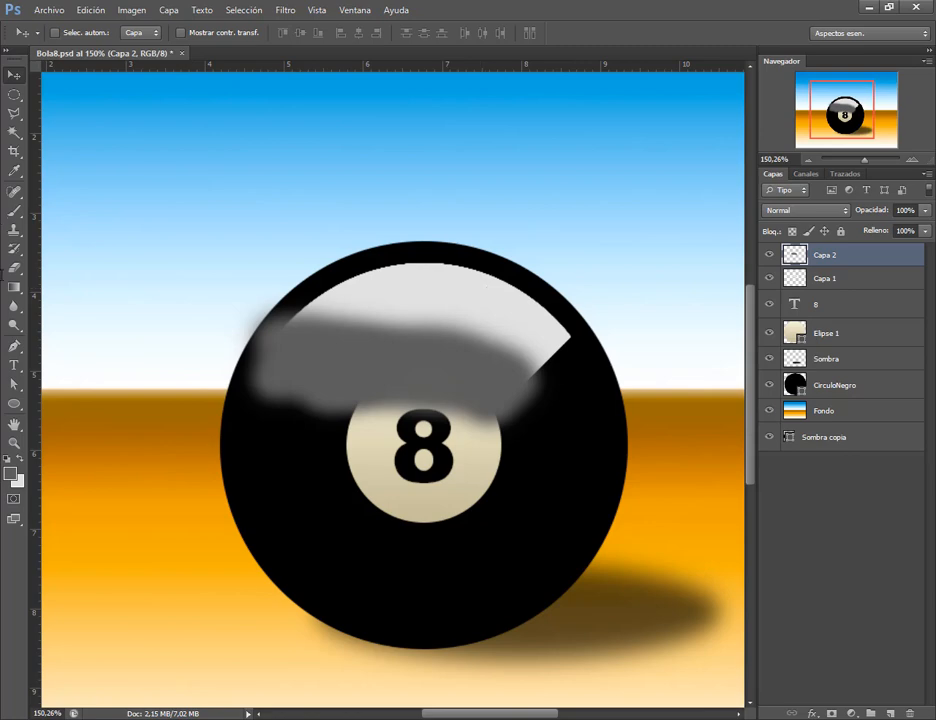
Erase the whole dark grey band from Capa 2.
{"action": "key", "text": "e"}
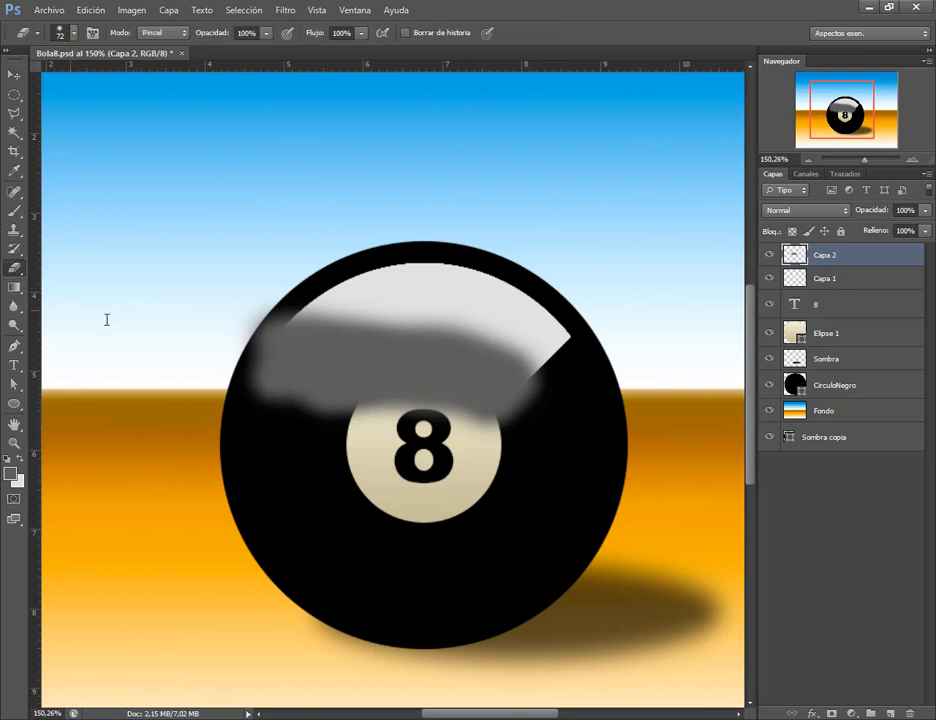
{"action": "mouse_move", "coordinate": [294, 329]}
{"action": "left_mouse_down"}
{"action": "mouse_move", "coordinate": [264, 355]}
{"action": "mouse_move", "coordinate": [264, 378]}
{"action": "mouse_move", "coordinate": [325, 353]}
{"action": "mouse_move", "coordinate": [354, 372]}
{"action": "mouse_move", "coordinate": [396, 359]}
{"action": "mouse_move", "coordinate": [407, 405]}
{"action": "mouse_move", "coordinate": [512, 388]}
{"action": "left_mouse_up"}
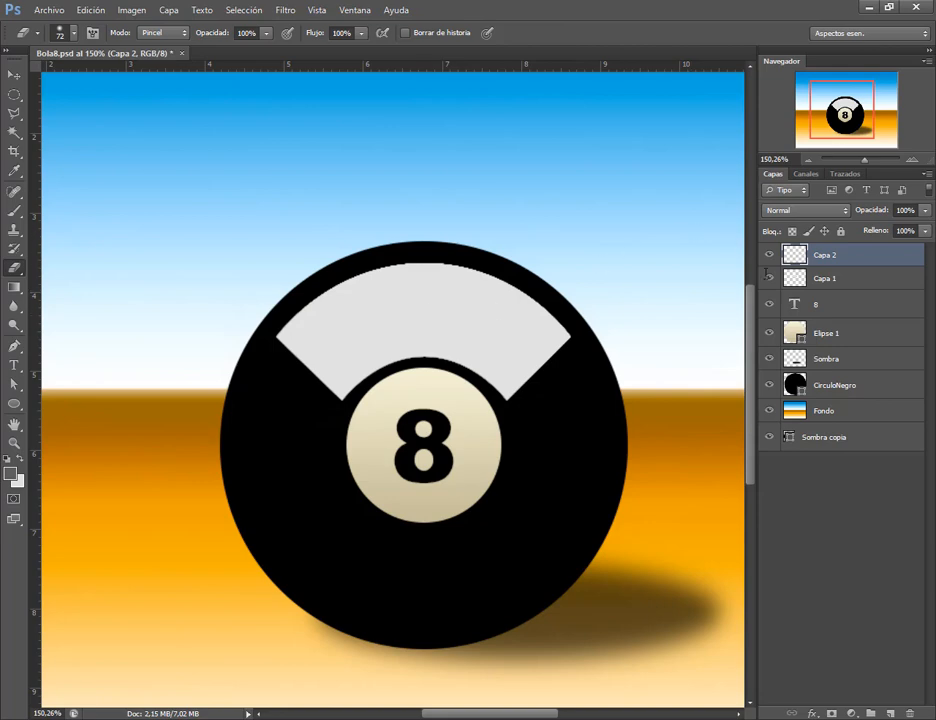
Load Capa 1's outline as a selection and brush dark grey along the highlight's lower edge on Capa 2, comparing with the reference PDF.
{"action": "left_click", "coordinate": [15, 211]}
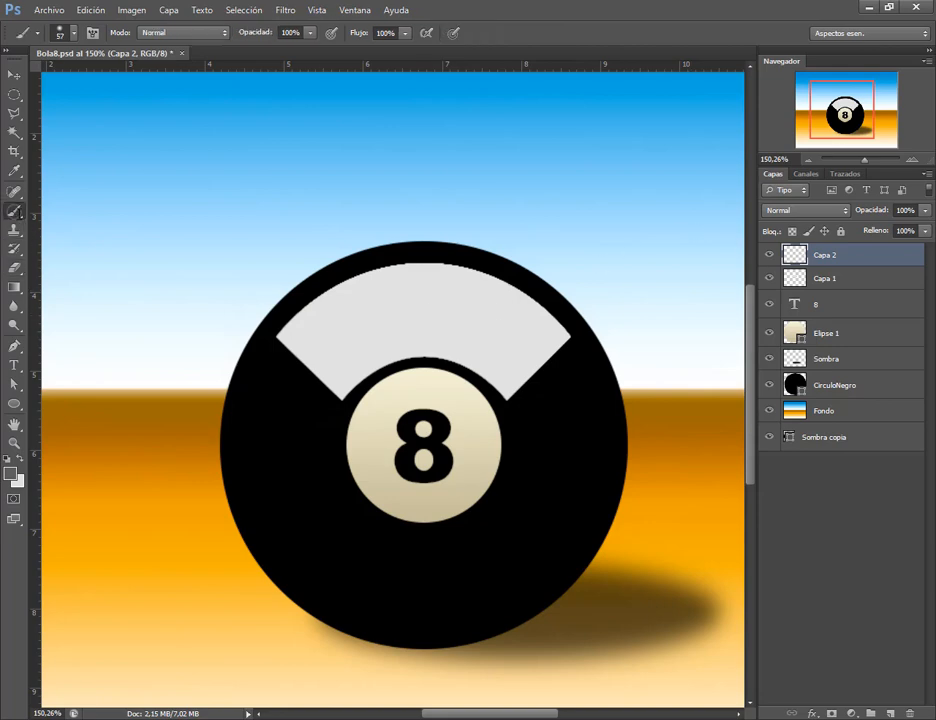
{"action": "left_click", "coordinate": [794, 280], "text": "ctrl"}
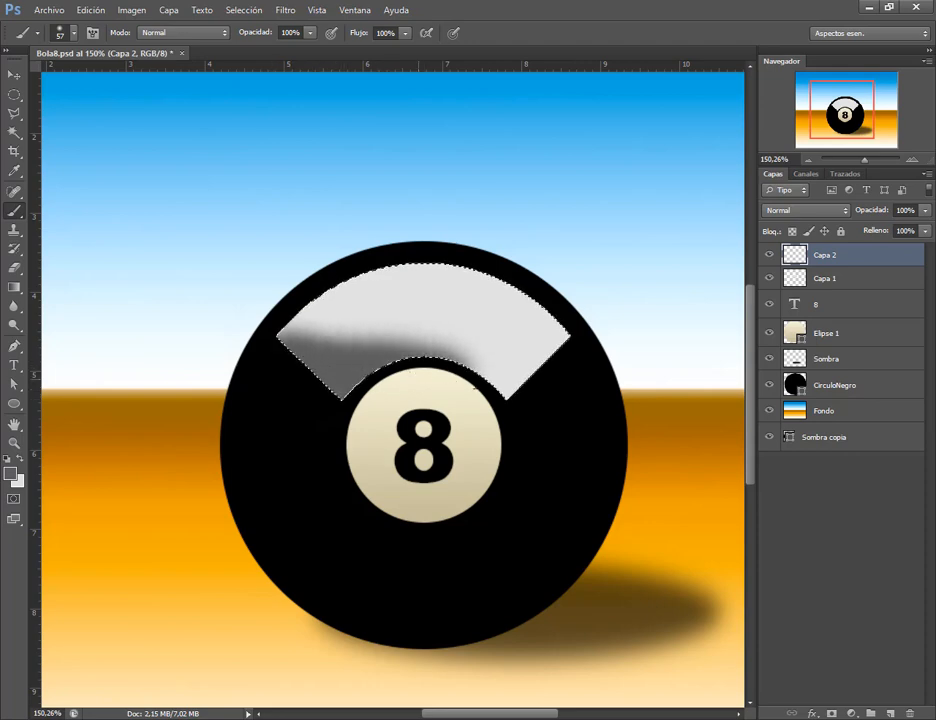
{"action": "left_click_drag", "start_coordinate": [455, 352], "coordinate": [512, 382]}
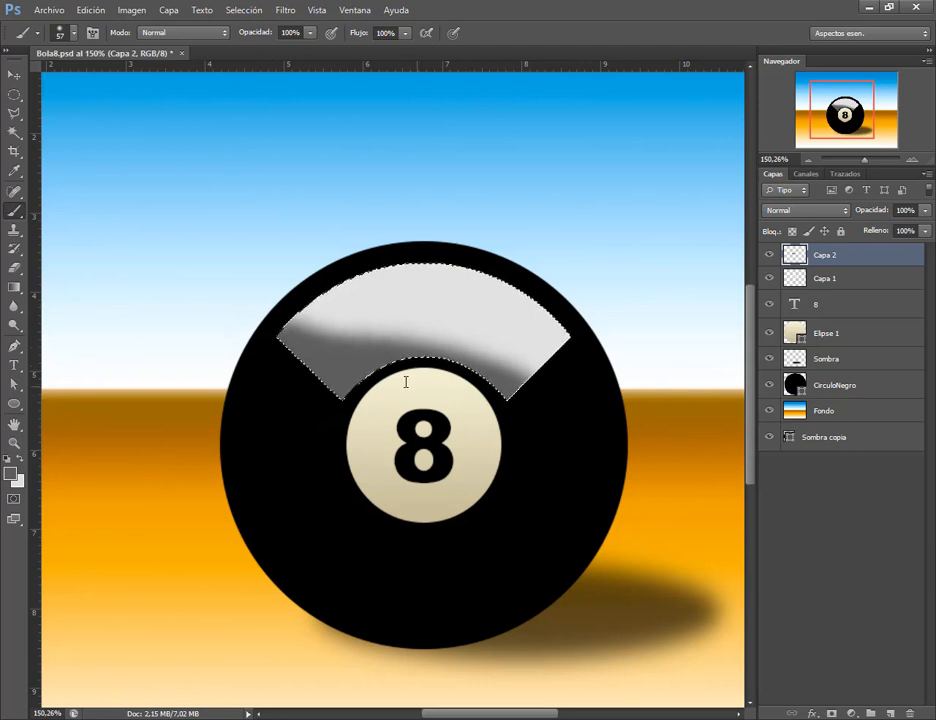
{"action": "key", "text": "alt+Tab"}
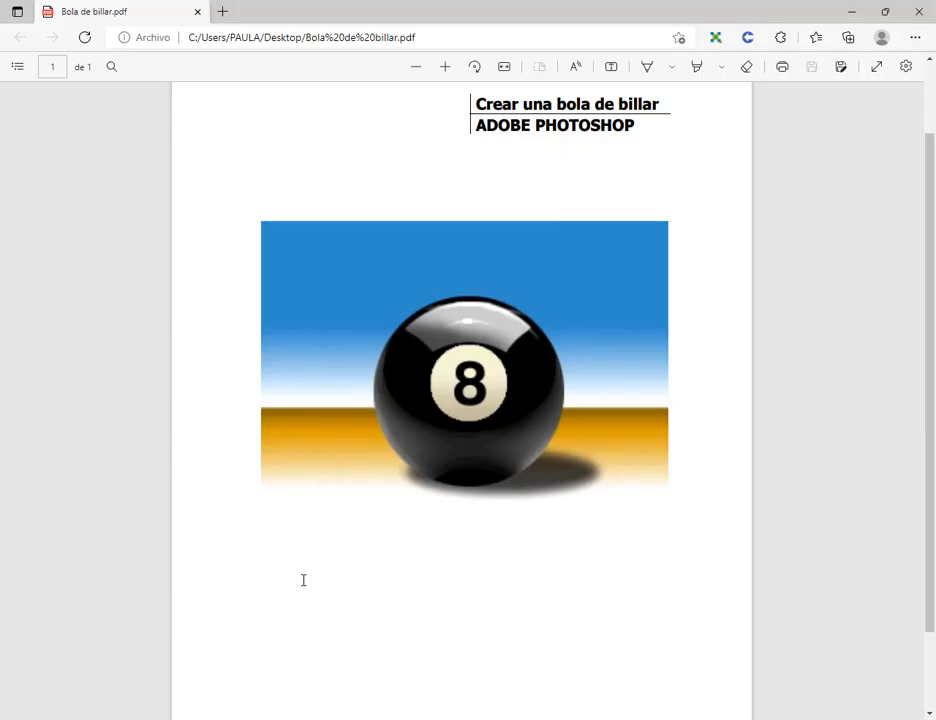
{"action": "key", "text": "alt+Tab"}
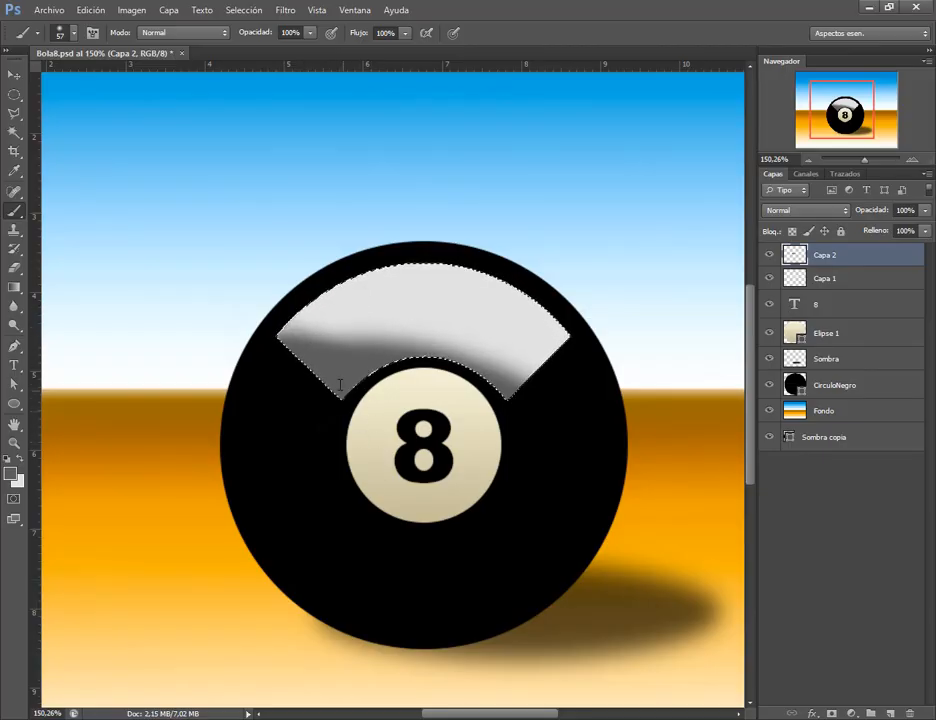
{"action": "key", "text": "ctrl+z"}
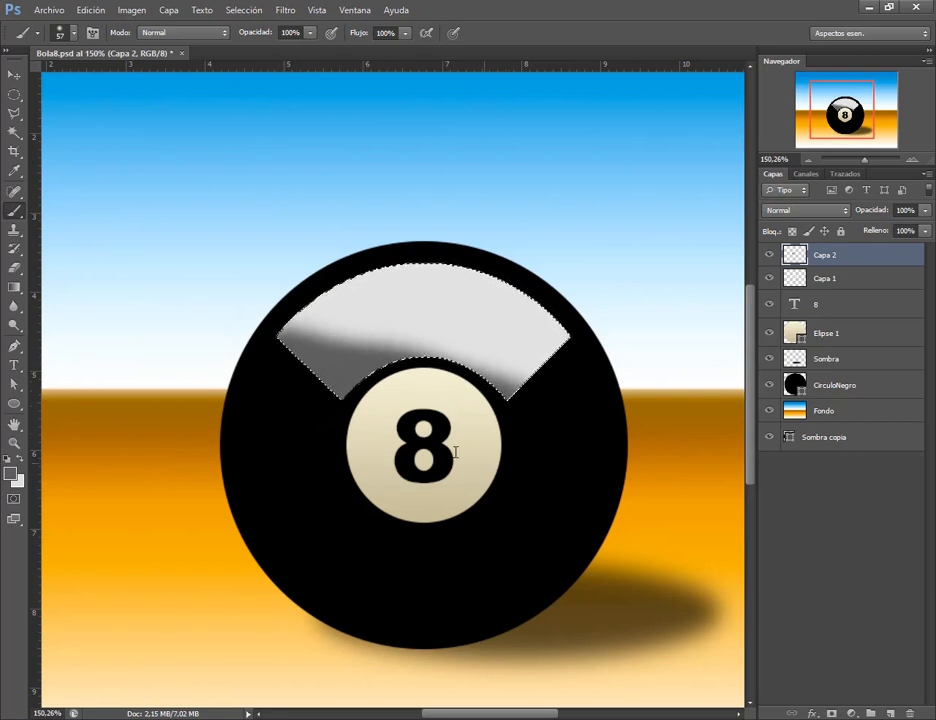
Soften the upper edge of the grey shading on Capa 2 with the brush at 20% opacity, and save the file.
{"action": "left_click", "coordinate": [311, 33]}
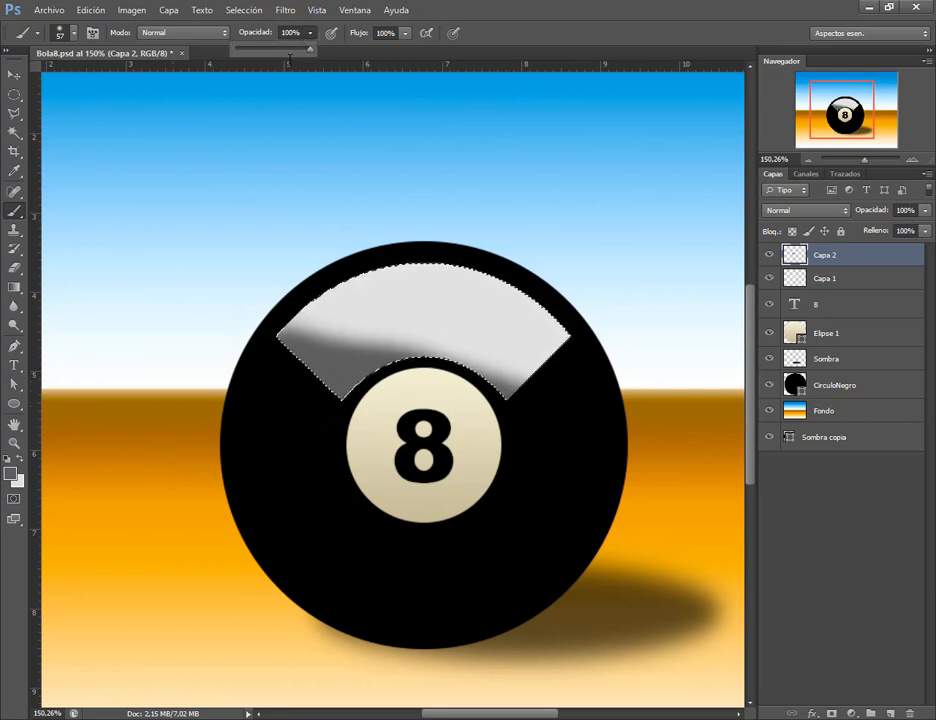
{"action": "left_click", "coordinate": [261, 50]}
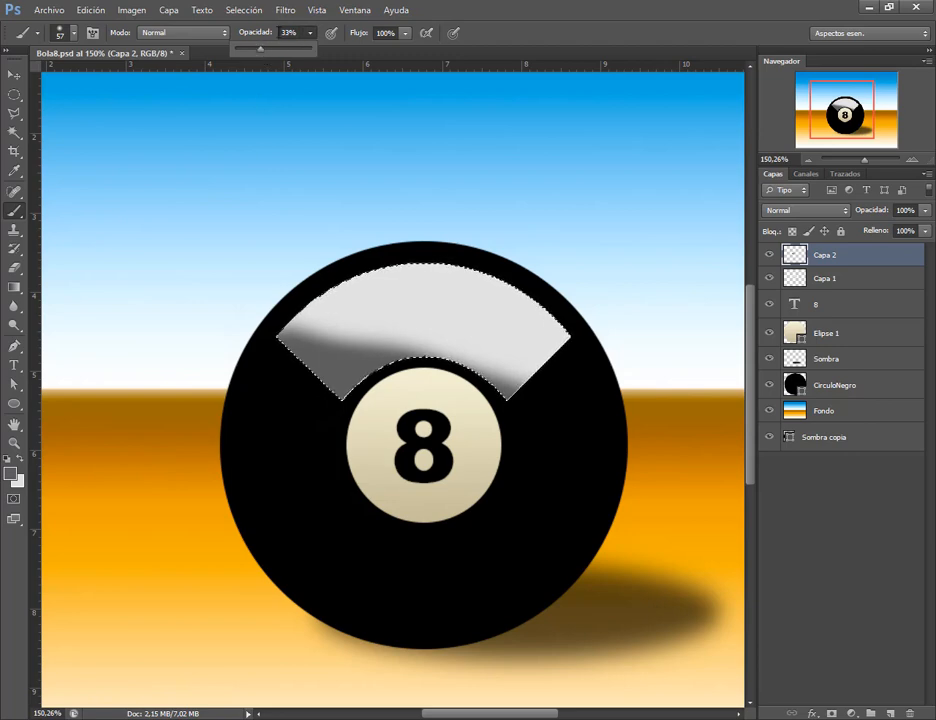
{"action": "left_click", "coordinate": [250, 50]}
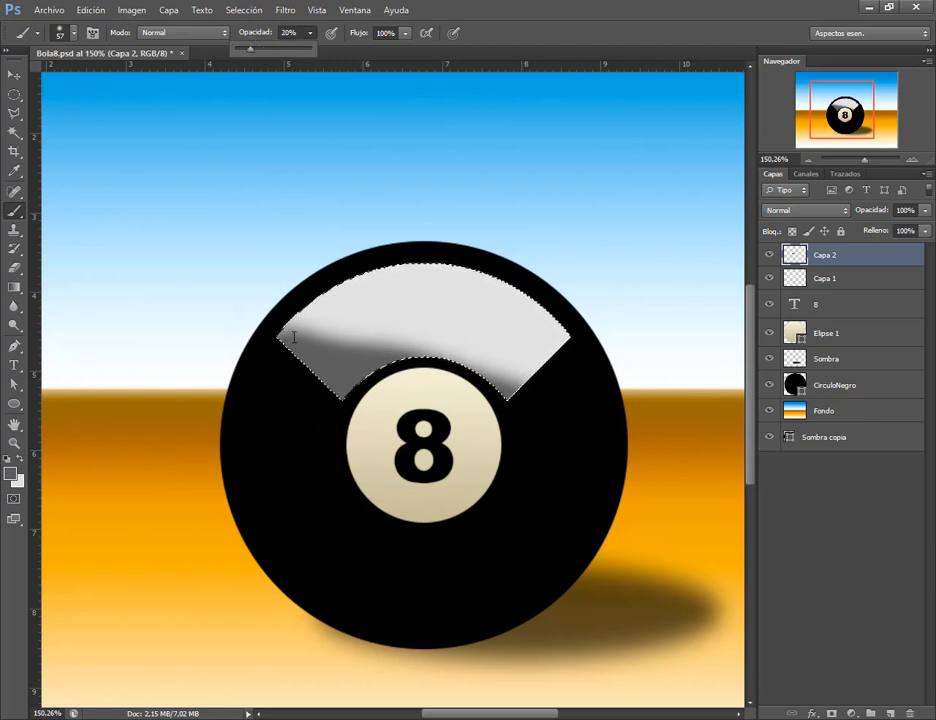
{"action": "left_click_drag", "start_coordinate": [294, 337], "coordinate": [350, 351]}
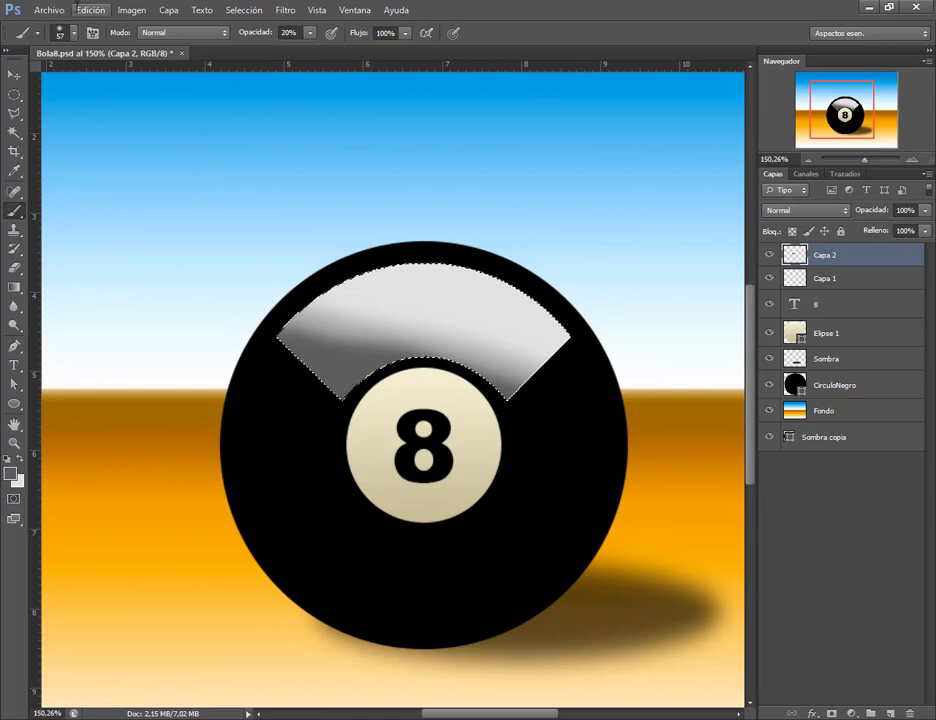
{"action": "left_click", "coordinate": [52, 10]}
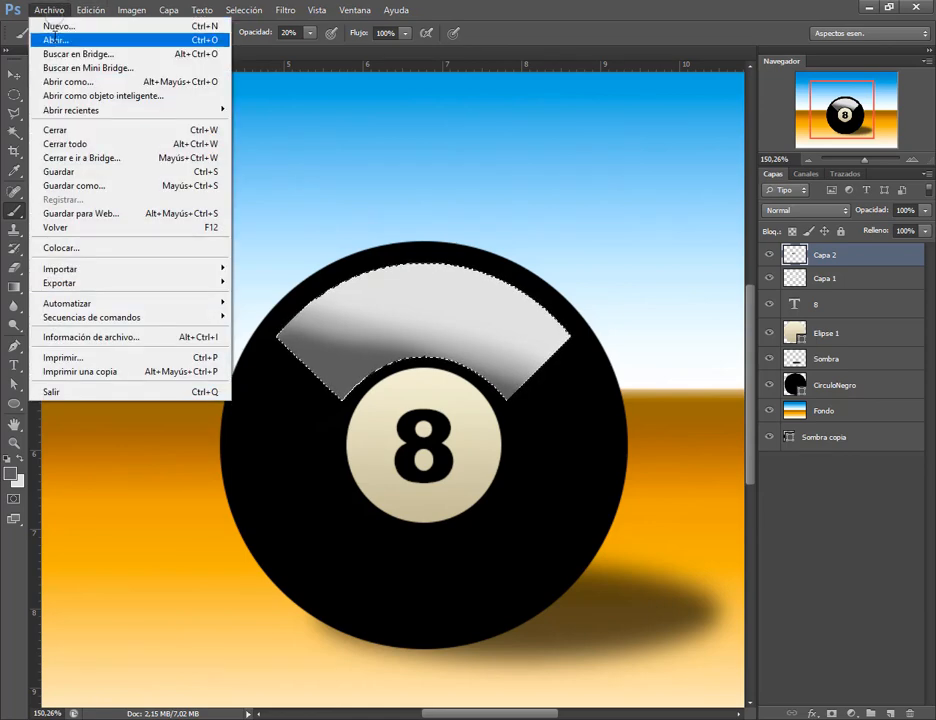
{"action": "left_click", "coordinate": [82, 172]}
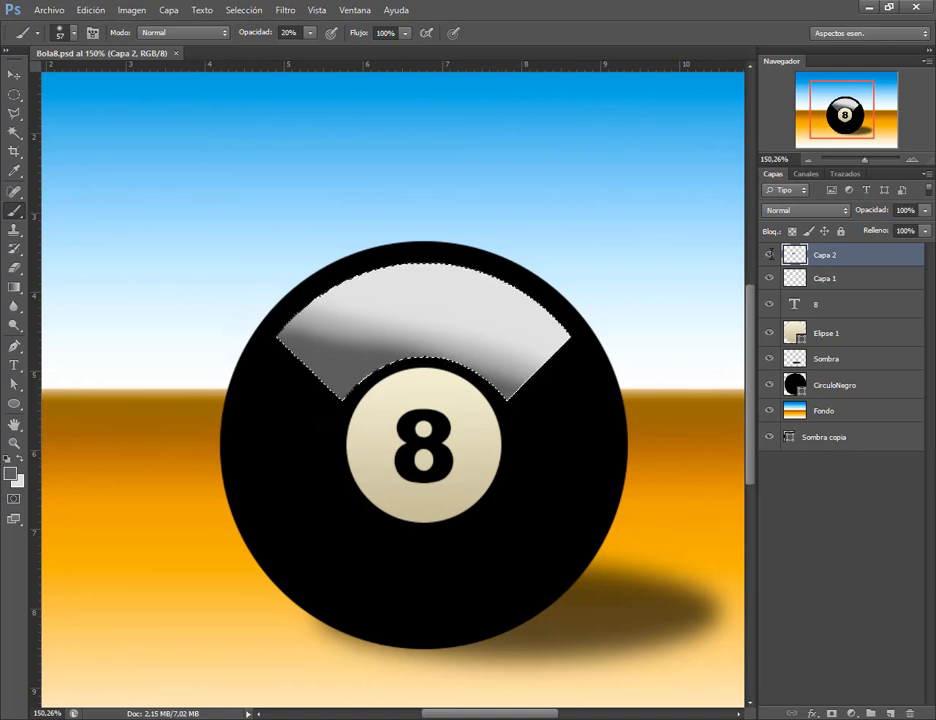
Toggle the visibility of Capa 2 and Capa 1 to compare the highlight with and without its shading, and view the whole image.
{"action": "left_click", "coordinate": [769, 254]}
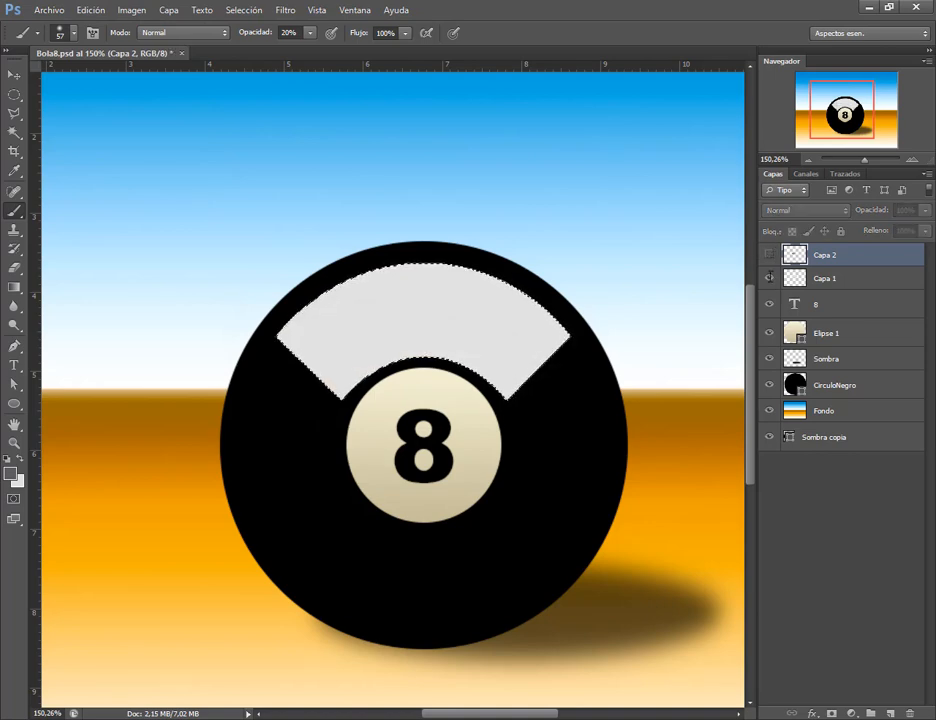
{"action": "left_click", "coordinate": [769, 278]}
{"action": "left_click", "coordinate": [769, 278]}
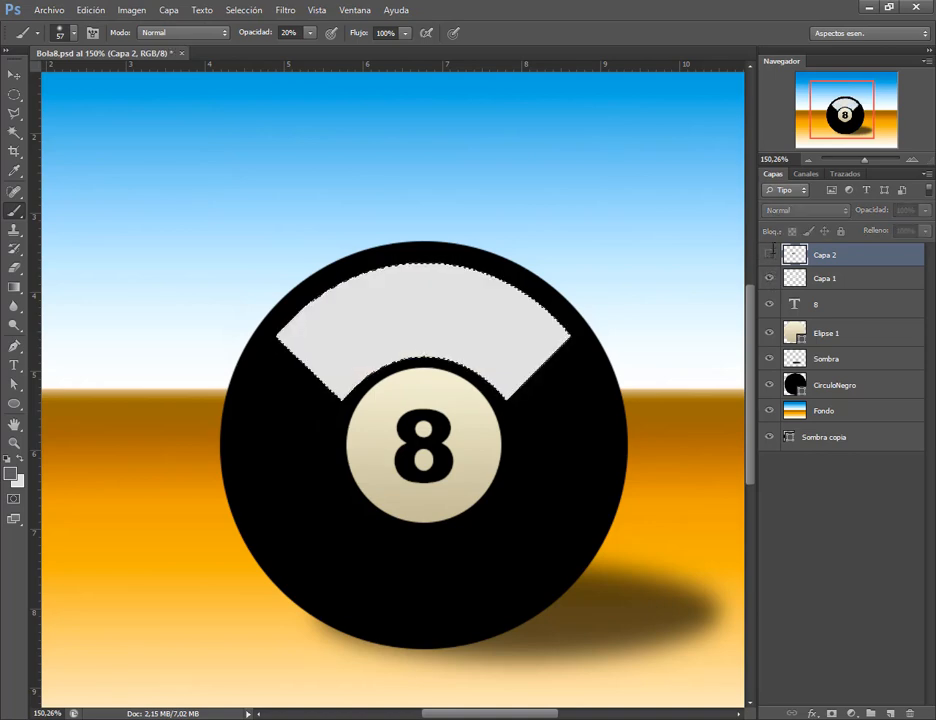
{"action": "left_click", "coordinate": [769, 254]}
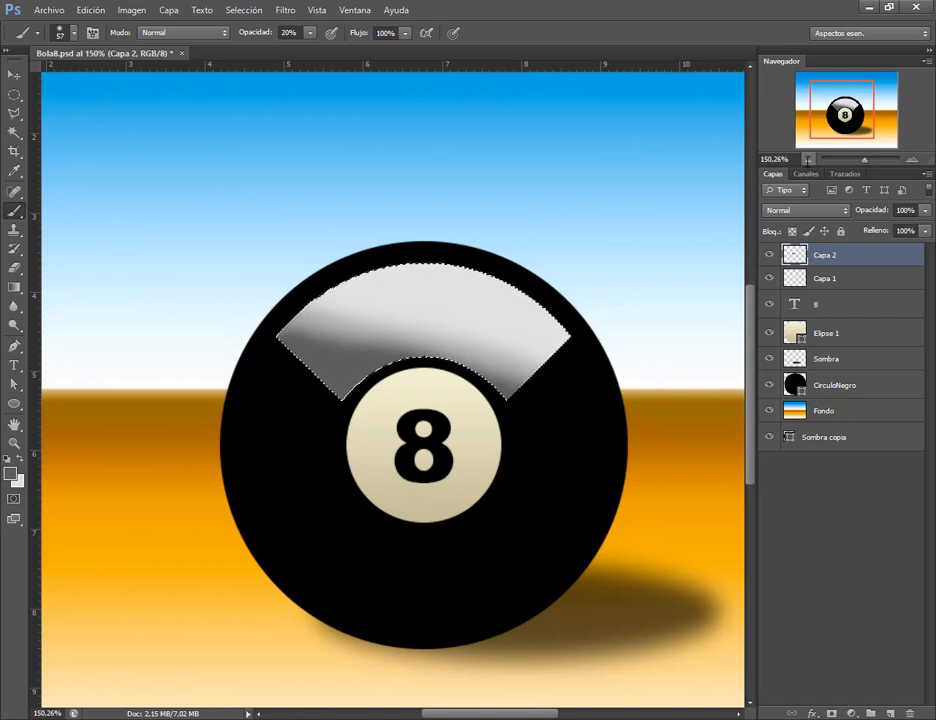
{"action": "key", "text": "ctrl+d"}
{"action": "key", "text": "ctrl+minus"}
{"action": "key", "text": "ctrl+minus"}
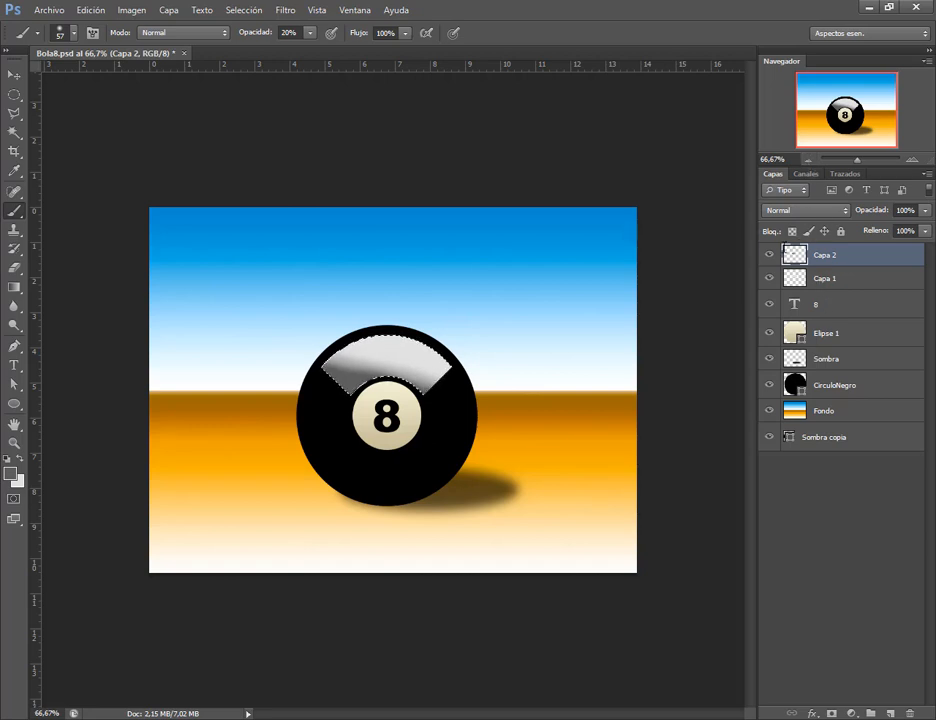
Hide Capa 2, try brushing grey directly on Capa 1 at 20% opacity, and undo the strokes.
{"action": "key", "text": "alt+BackSpace"}
{"action": "left_click", "coordinate": [769, 255]}
{"action": "left_click", "coordinate": [769, 255]}
{"action": "left_click", "coordinate": [825, 278]}
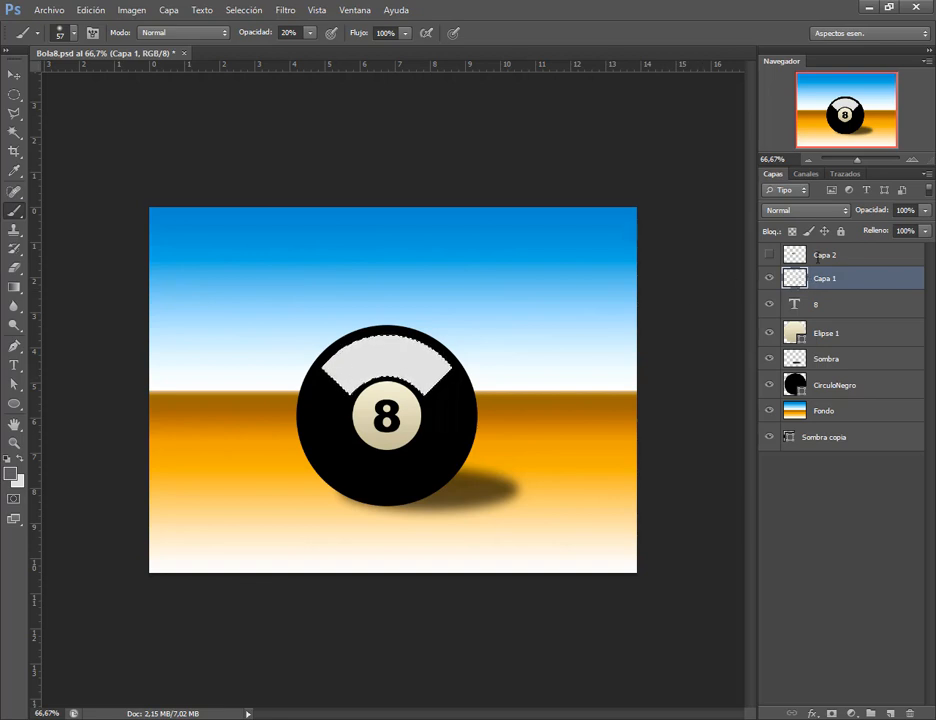
{"action": "left_click", "coordinate": [769, 278]}
{"action": "left_click", "coordinate": [769, 278]}
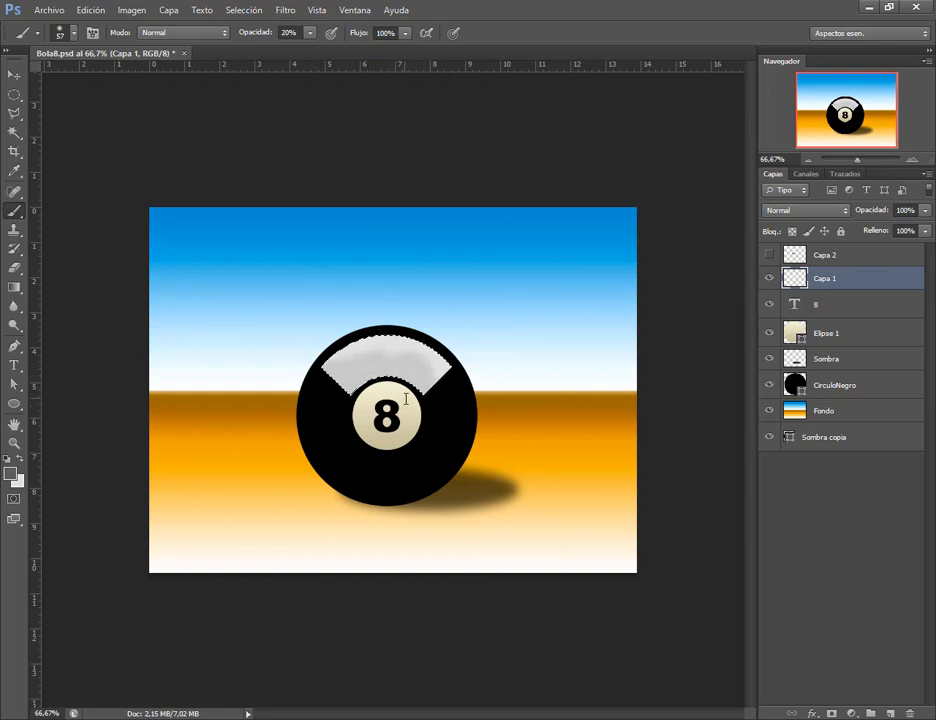
{"action": "key", "text": "ctrl+plus"}
{"action": "key", "text": "ctrl+plus"}
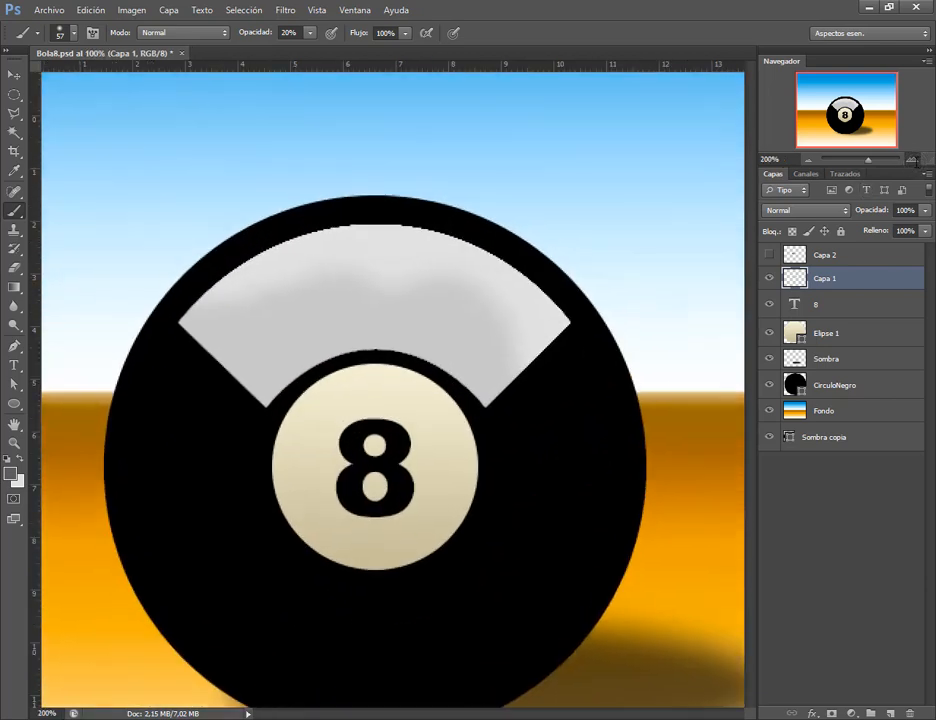
{"action": "key", "text": "ctrl+z"}
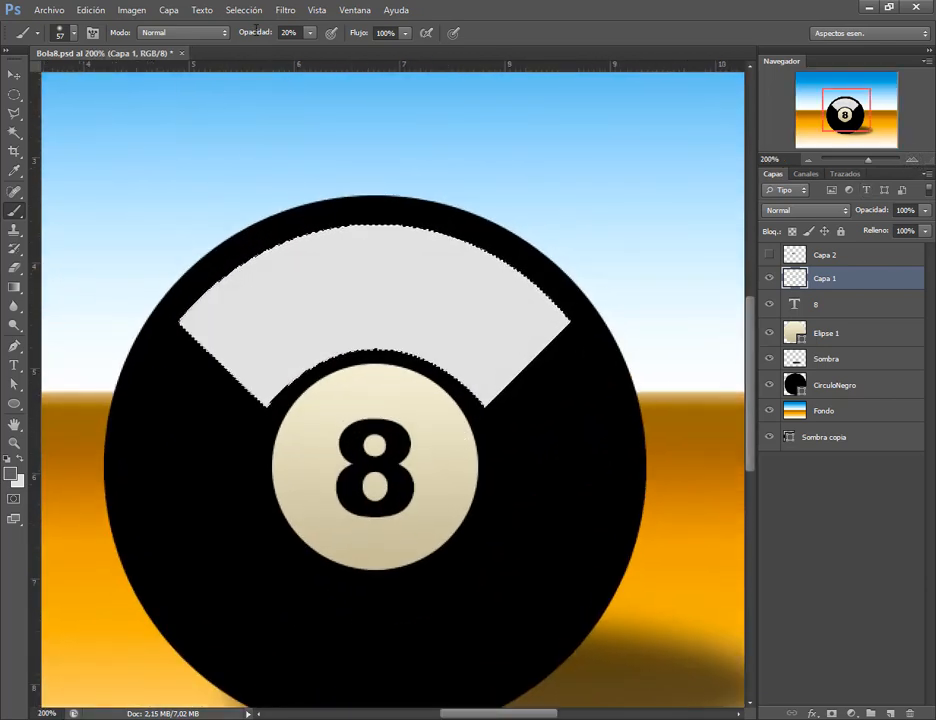
Try painting dark grey shading directly on Capa 1 at 100% brush opacity, check it by toggling the layer, and undo the strokes.
{"action": "left_click_drag", "start_coordinate": [243, 33], "coordinate": [290, 33]}
{"action": "left_click_drag", "start_coordinate": [230, 370], "coordinate": [365, 345]}
{"action": "mouse_move", "coordinate": [195, 312]}
{"action": "left_mouse_down"}
{"action": "mouse_move", "coordinate": [370, 340]}
{"action": "mouse_move", "coordinate": [457, 366]}
{"action": "mouse_move", "coordinate": [279, 324]}
{"action": "mouse_move", "coordinate": [309, 297]}
{"action": "mouse_move", "coordinate": [409, 320]}
{"action": "mouse_move", "coordinate": [458, 350]}
{"action": "left_mouse_up"}
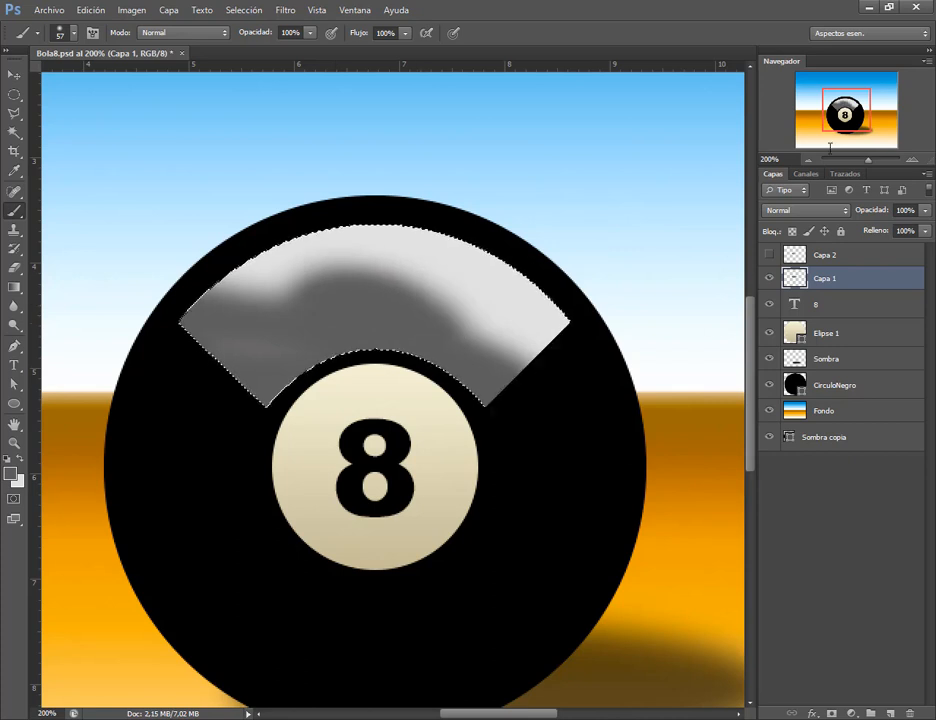
{"action": "left_click", "coordinate": [809, 160]}
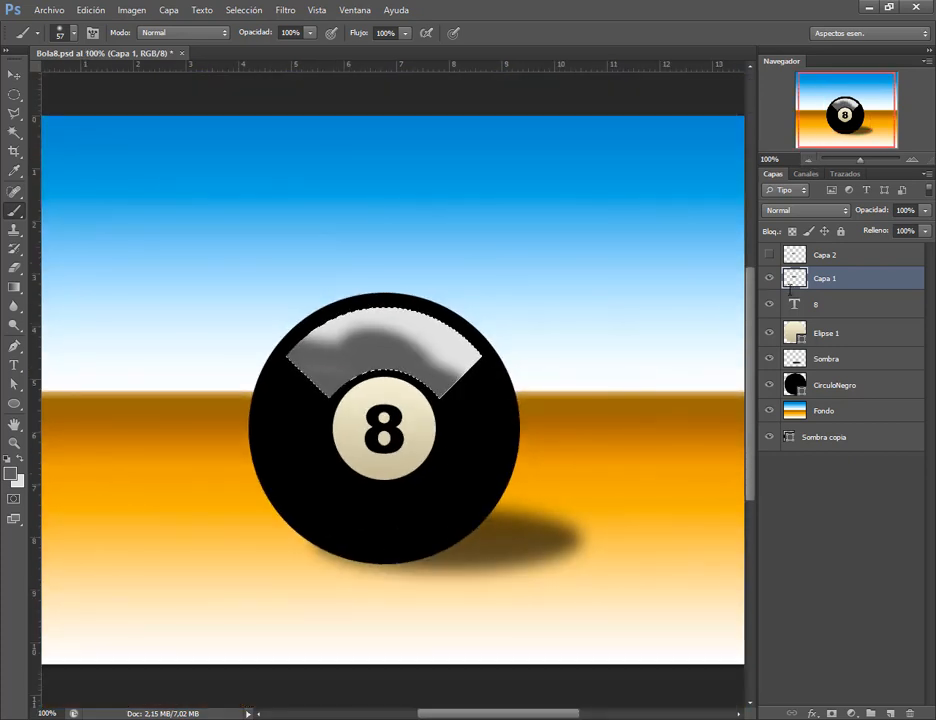
{"action": "left_click", "coordinate": [769, 278]}
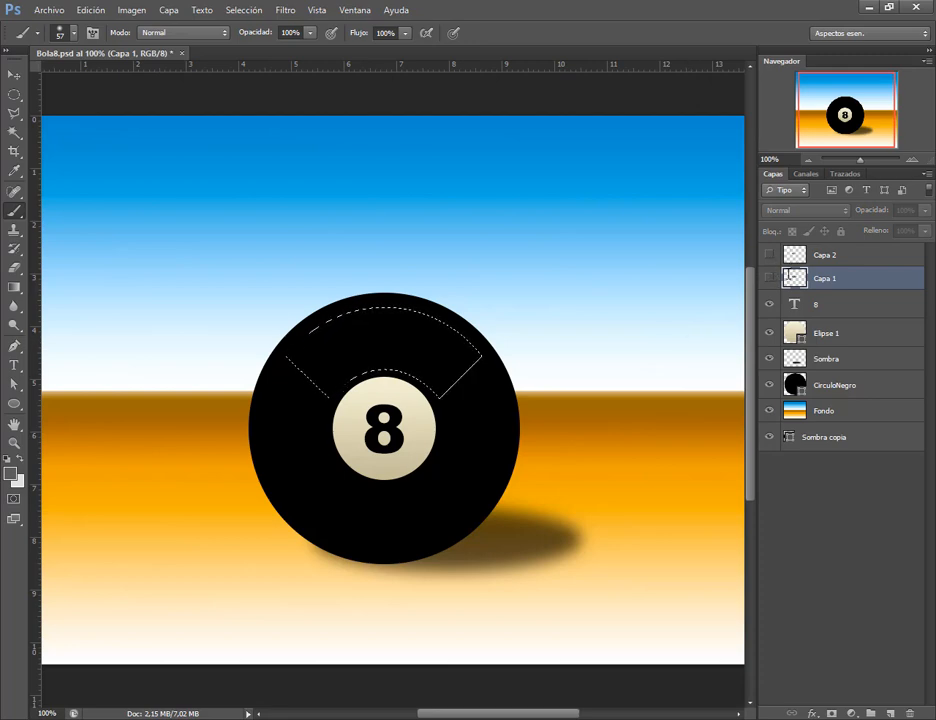
{"action": "left_click", "coordinate": [769, 278]}
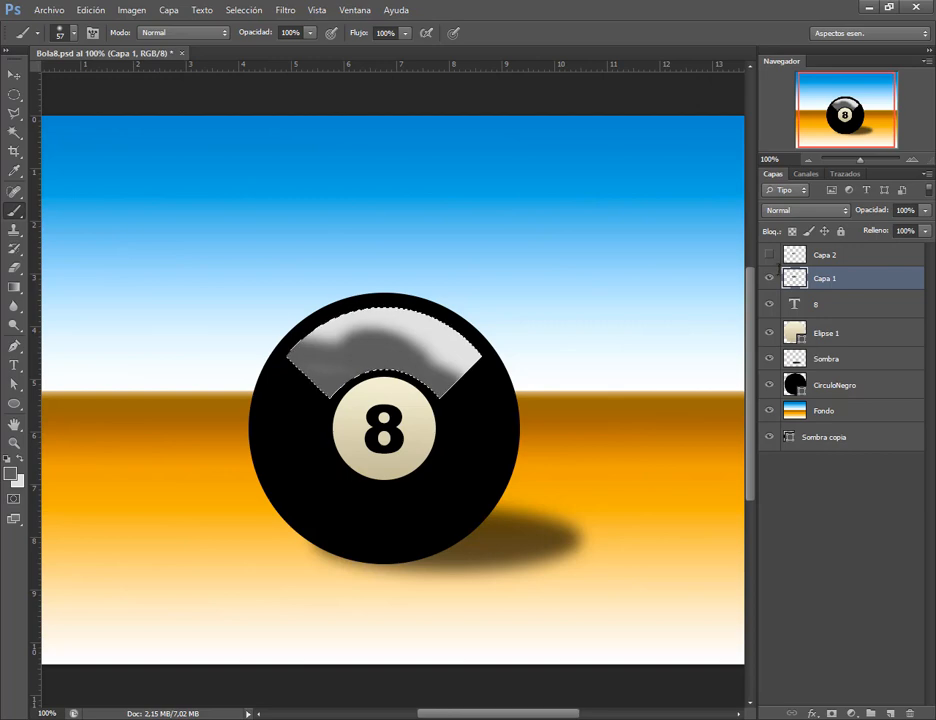
{"action": "left_click", "coordinate": [769, 278]}
{"action": "left_click", "coordinate": [769, 278]}
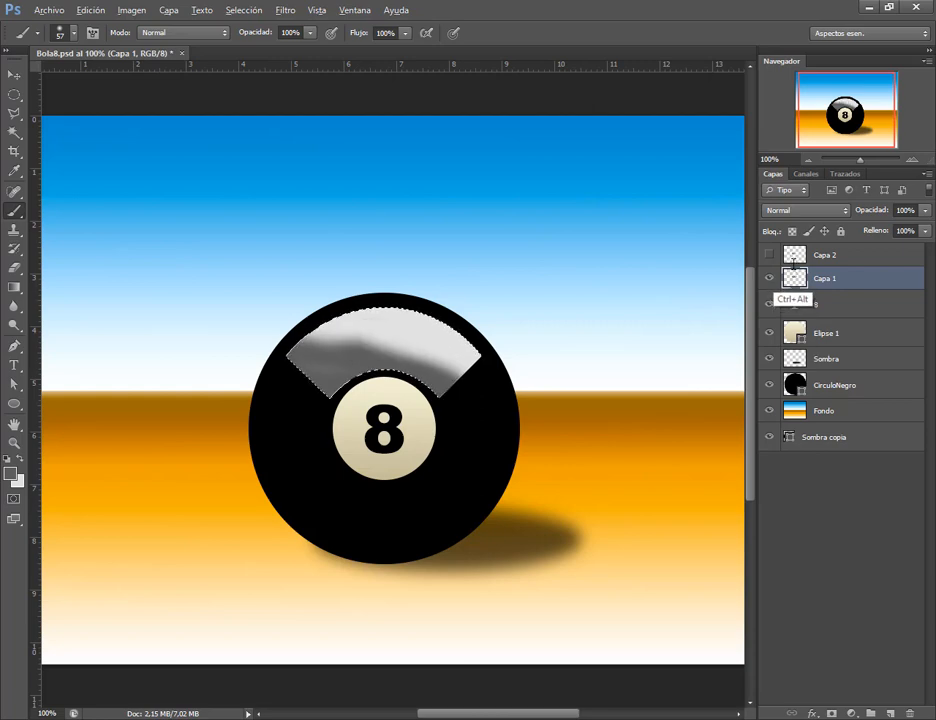
Show Capa 2 again and compare the highlight with its separate shading layer on and off and with the reference PDF in the browser.
{"action": "left_click", "coordinate": [769, 254]}
{"action": "left_click", "coordinate": [769, 254]}
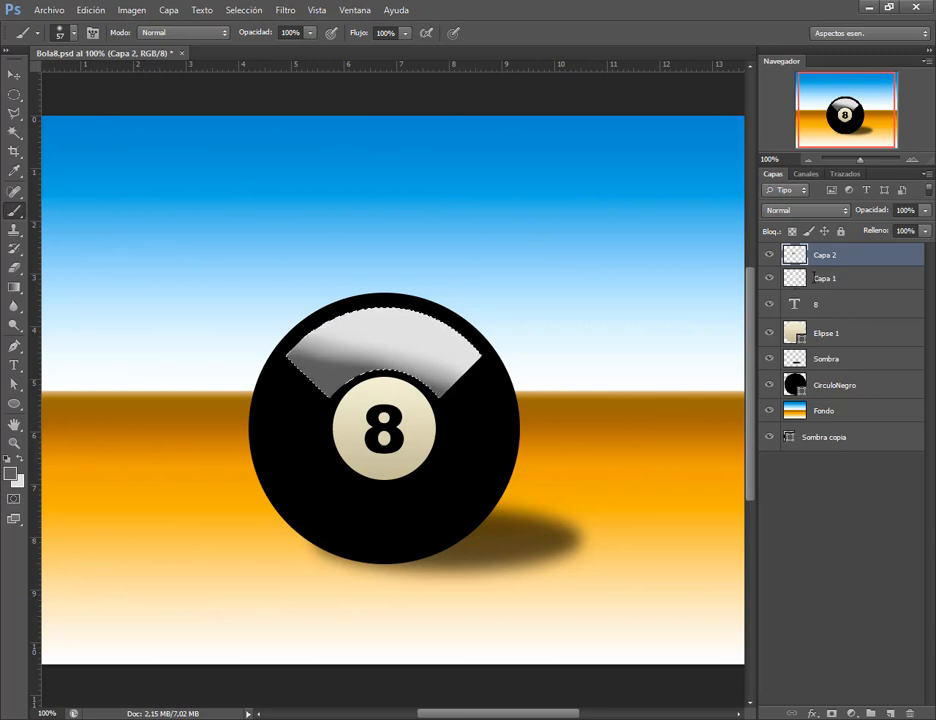
{"action": "left_click", "coordinate": [769, 255]}
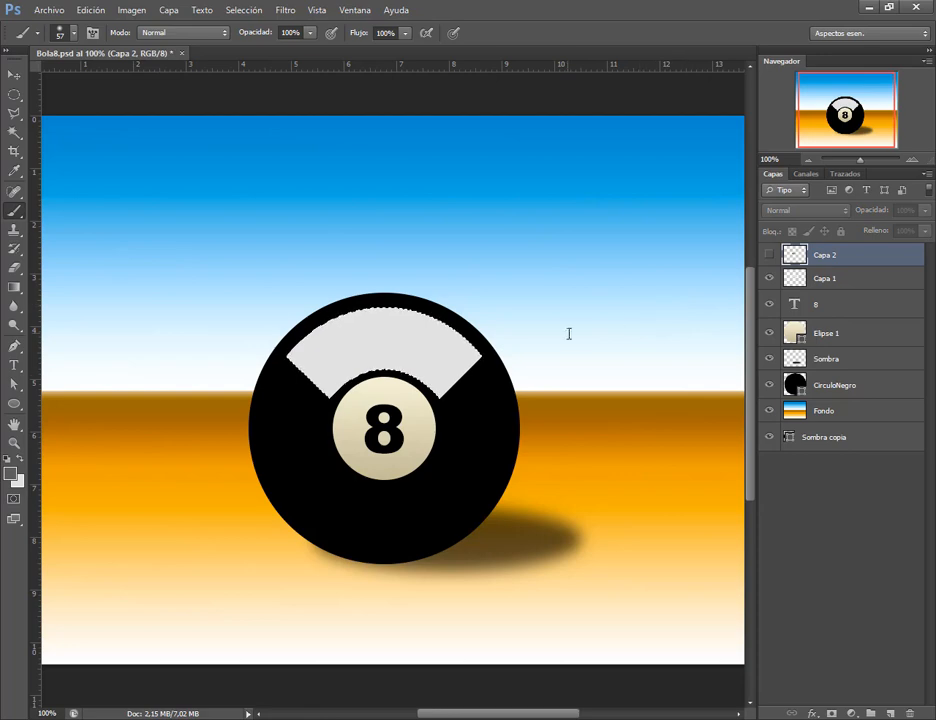
{"action": "left_click", "coordinate": [769, 255]}
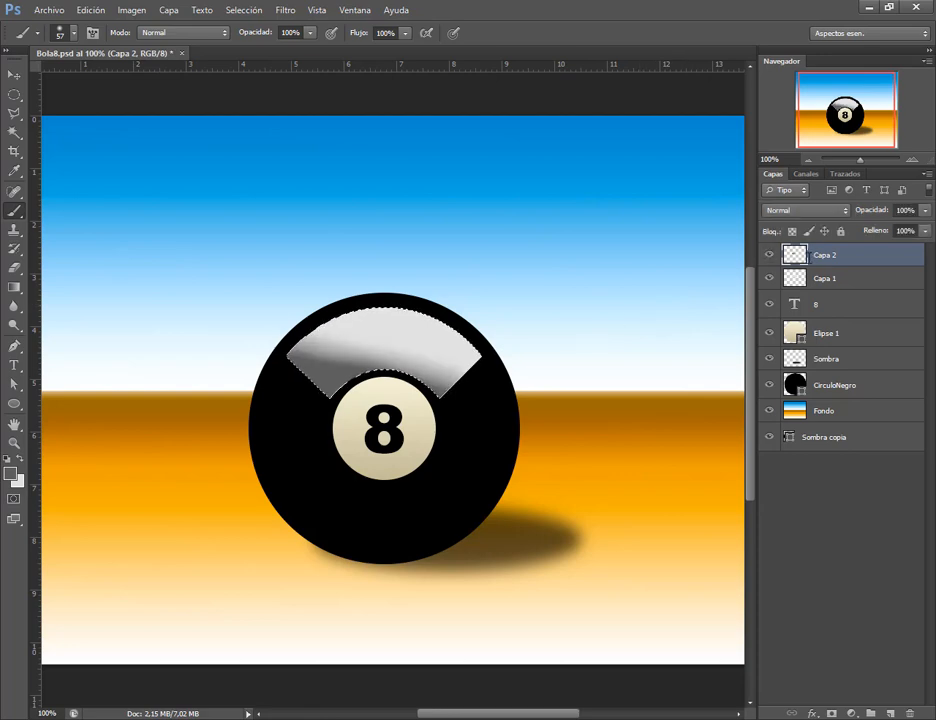
{"action": "left_click", "coordinate": [911, 159]}
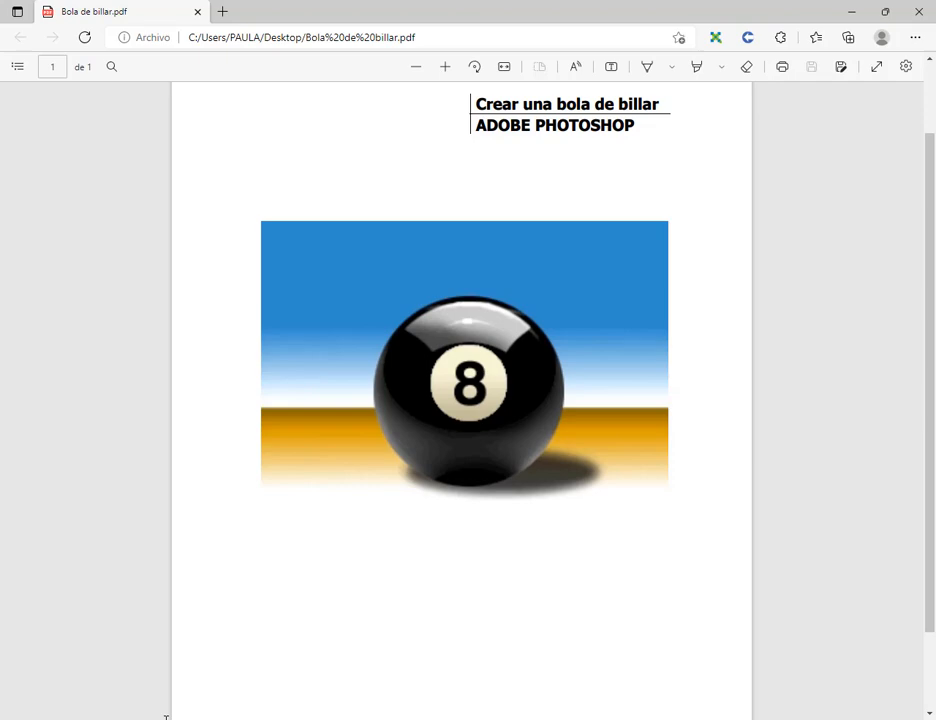
{"action": "left_click", "coordinate": [851, 11]}
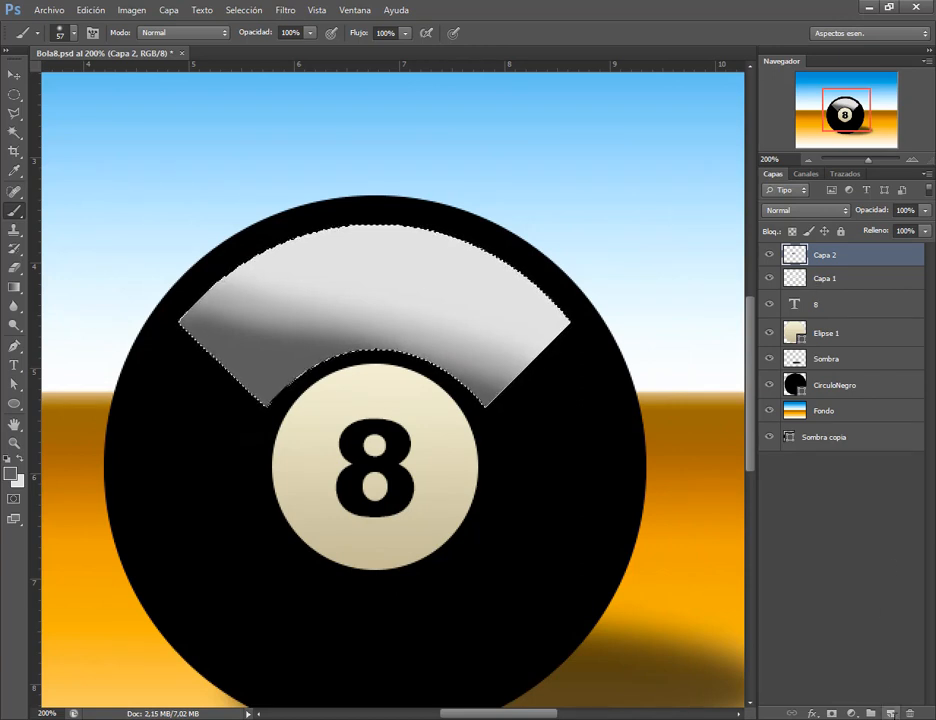
Add a new layer above Capa 2 and set the foreground colour to white (ffffff).
{"action": "left_click", "coordinate": [889, 713]}
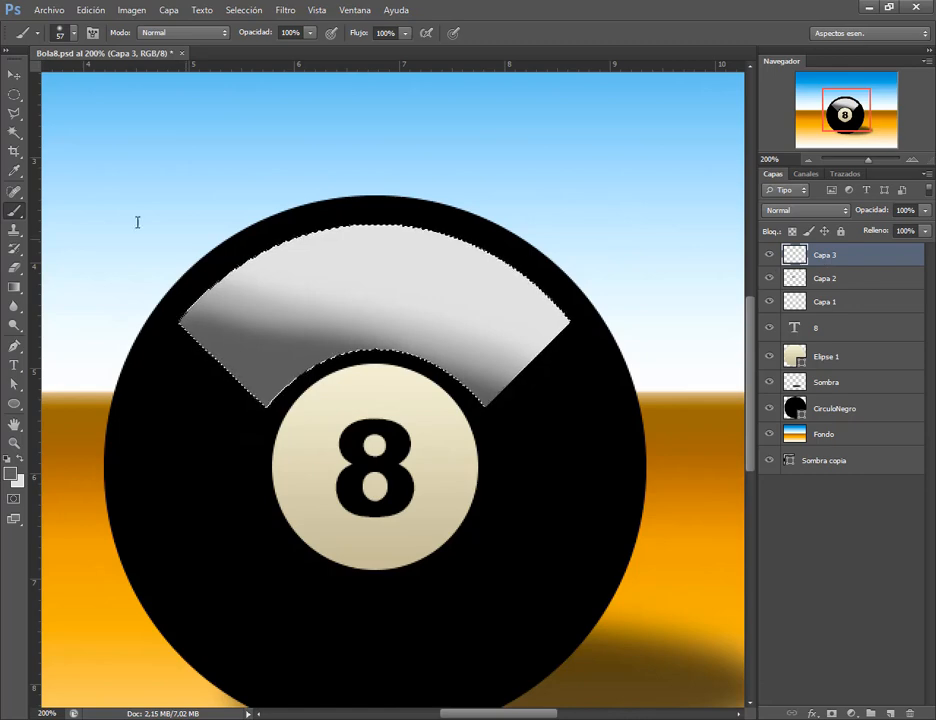
{"action": "left_click", "coordinate": [10, 473]}
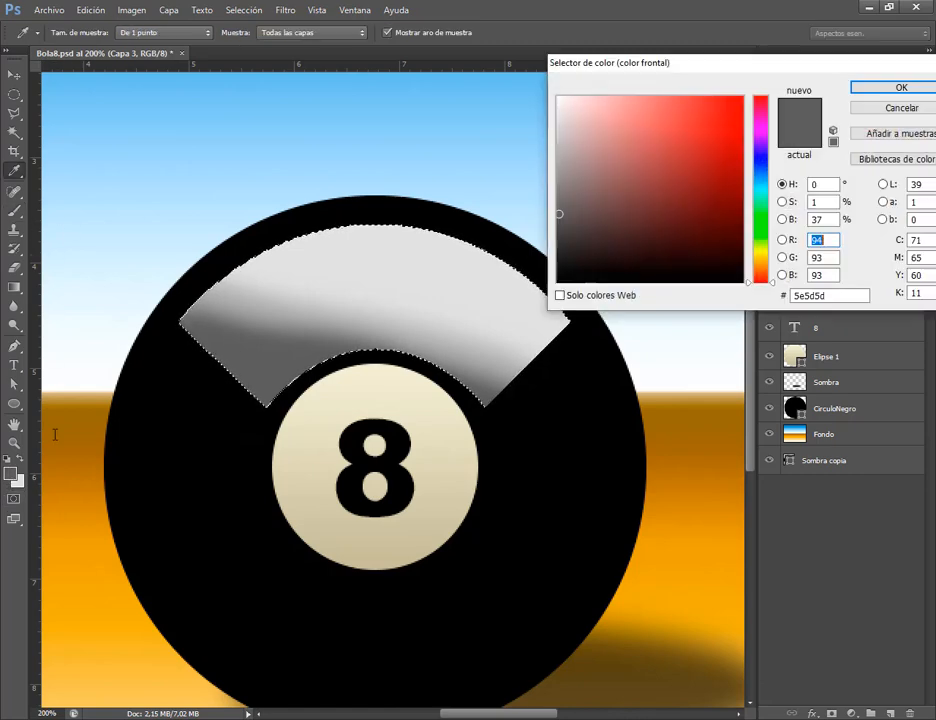
{"action": "left_click_drag", "start_coordinate": [560, 108], "coordinate": [558, 83]}
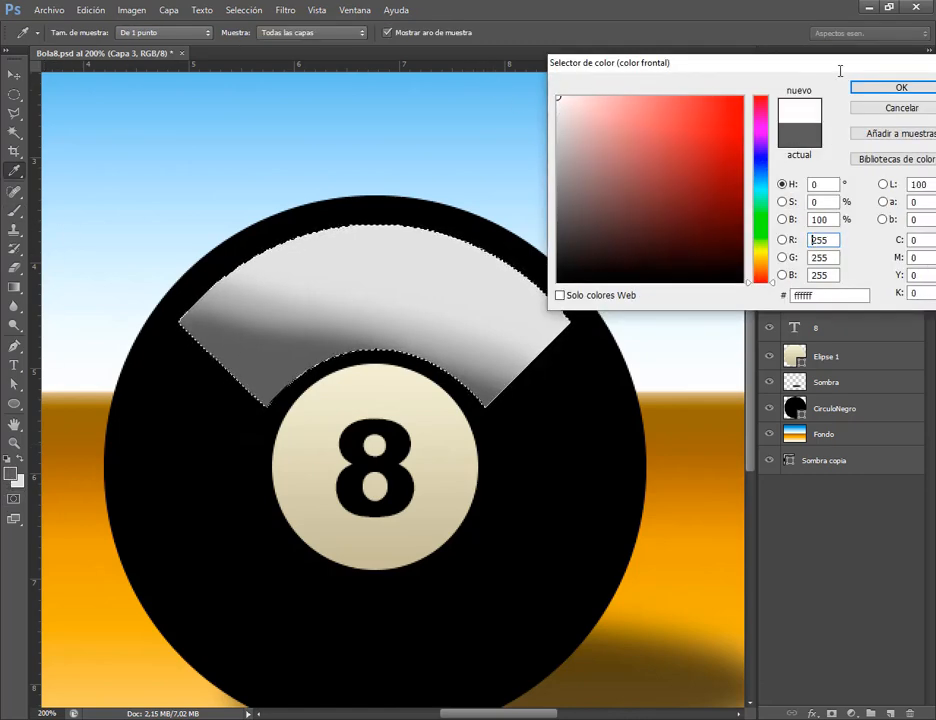
{"action": "key", "text": "Return"}
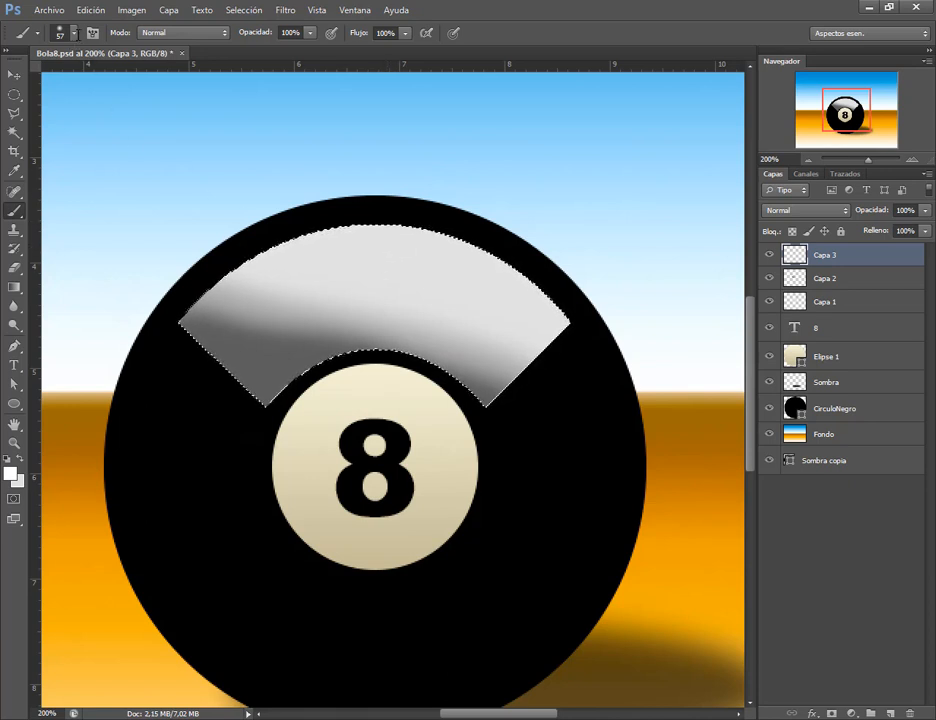
Try painting a white glint along the highlight's top edge with a soft 19 px brush, check it against the whole image, and undo the strokes.
{"action": "left_click", "coordinate": [59, 31]}
{"action": "left_click", "coordinate": [35, 79]}
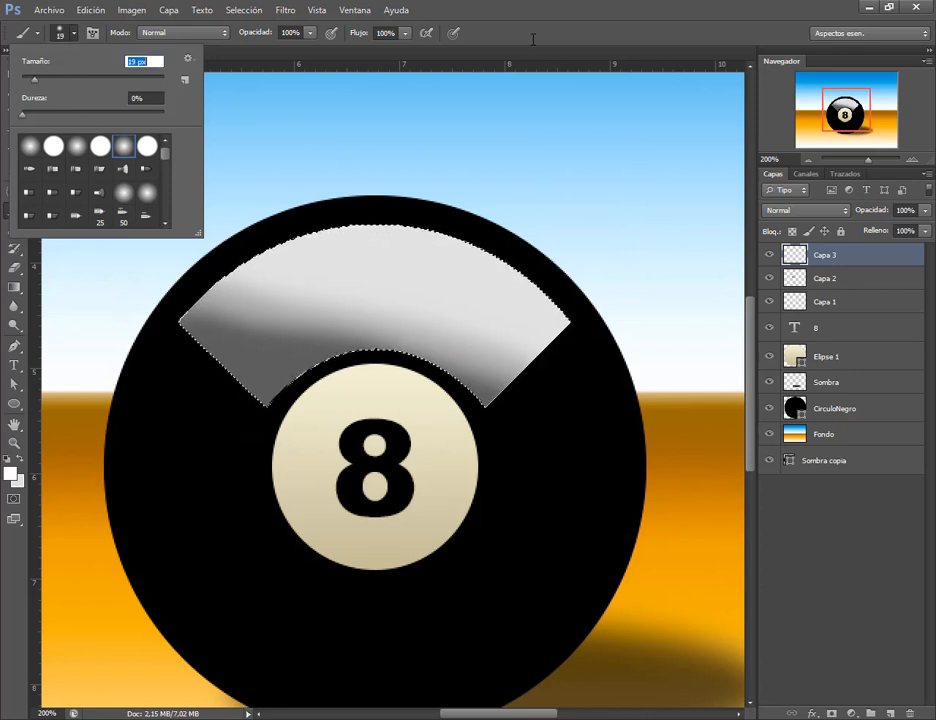
{"action": "key", "text": "Return"}
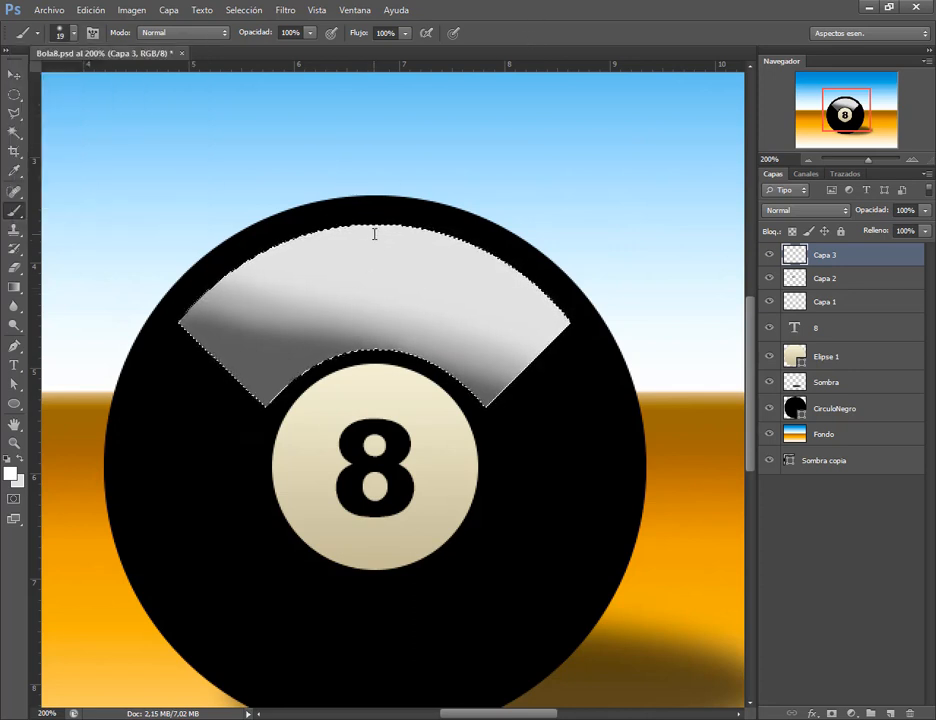
{"action": "left_click_drag", "start_coordinate": [404, 233], "coordinate": [432, 238]}
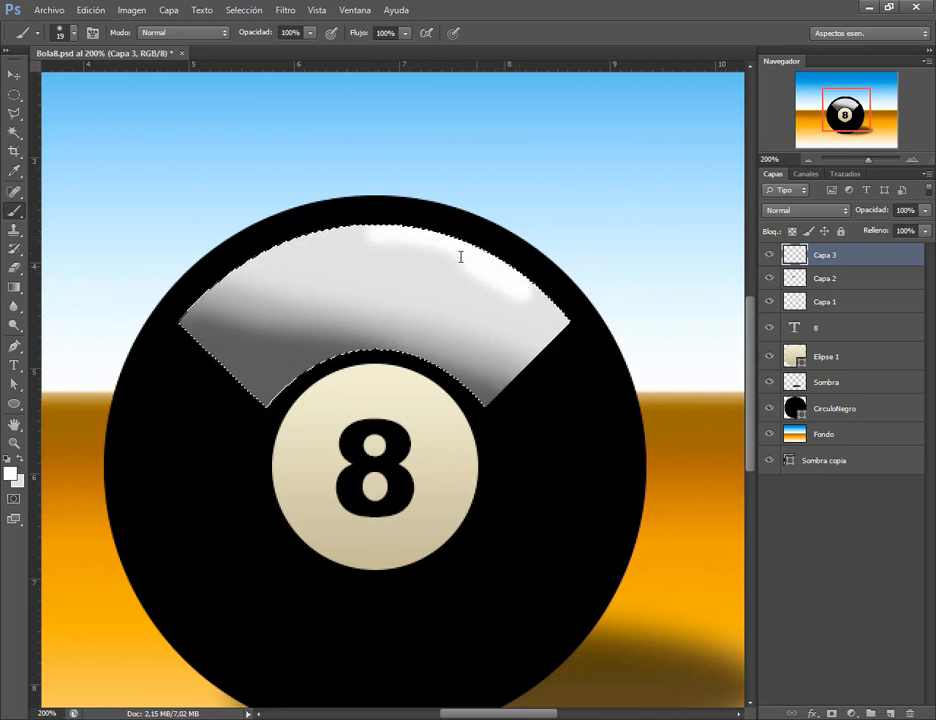
{"action": "mouse_move", "coordinate": [363, 237]}
{"action": "left_mouse_down"}
{"action": "mouse_move", "coordinate": [330, 242]}
{"action": "mouse_move", "coordinate": [348, 234]}
{"action": "left_mouse_up"}
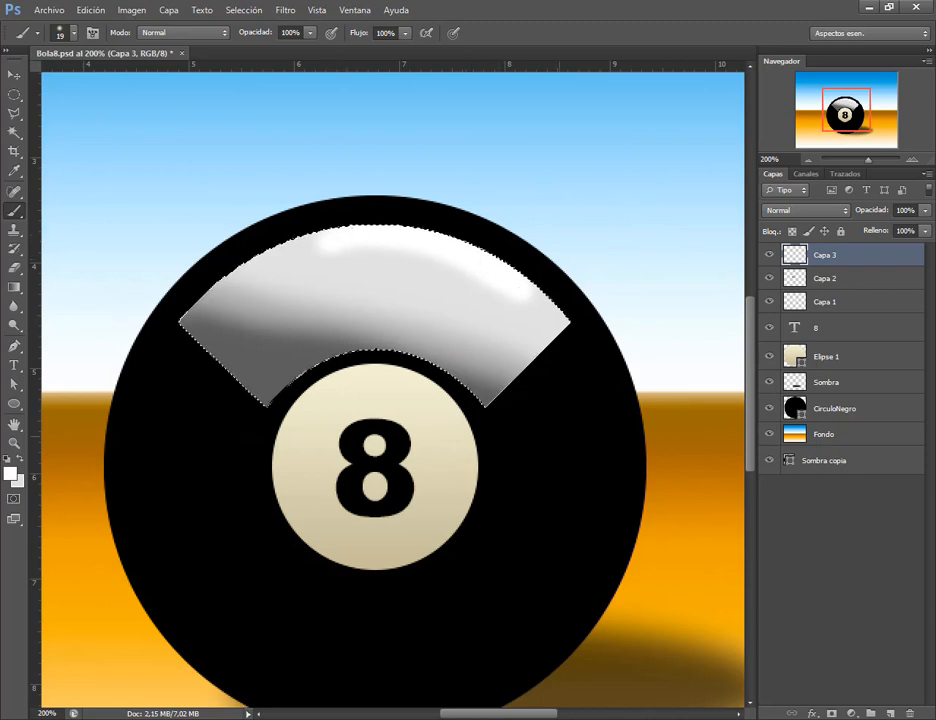
{"action": "key", "text": "ctrl+minus"}
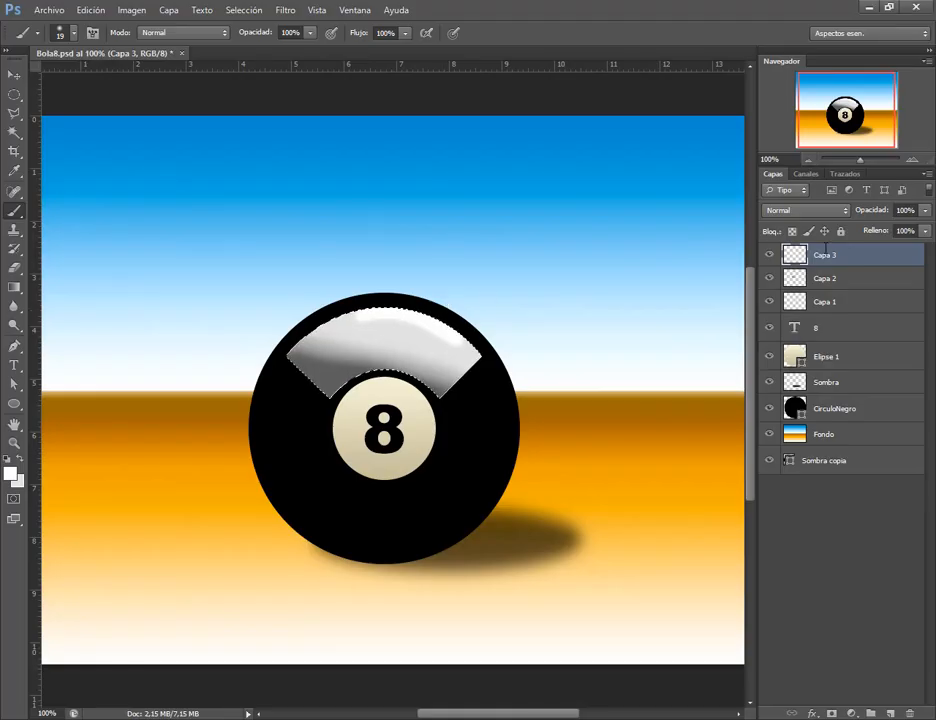
{"action": "left_click", "coordinate": [795, 255], "text": "ctrl"}
{"action": "key", "text": "ctrl+plus"}
{"action": "key", "text": "ctrl+plus"}
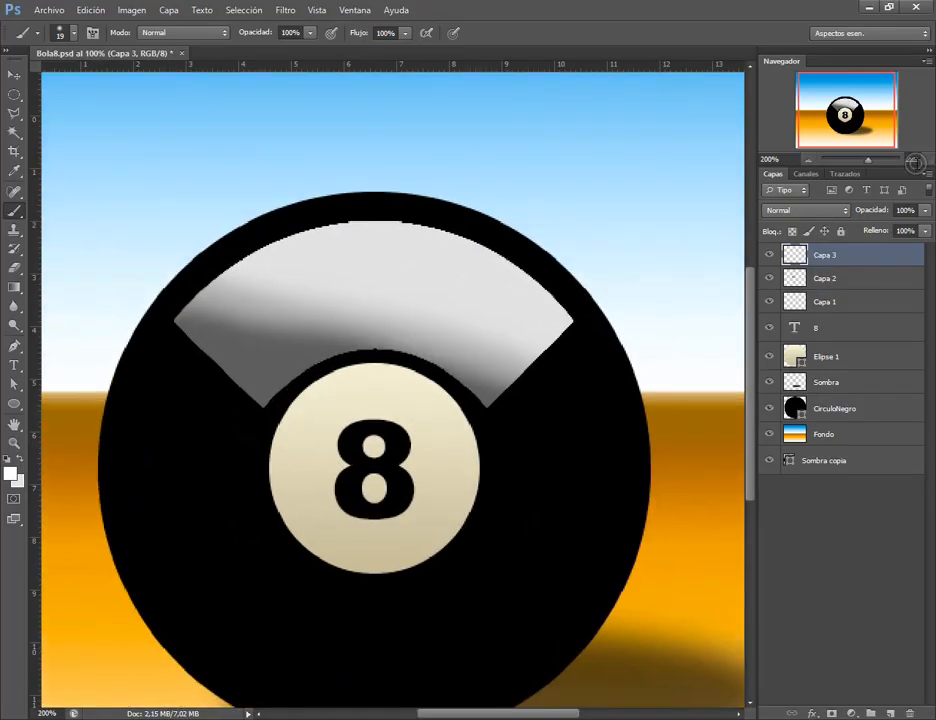
{"action": "key", "text": "ctrl+minus"}
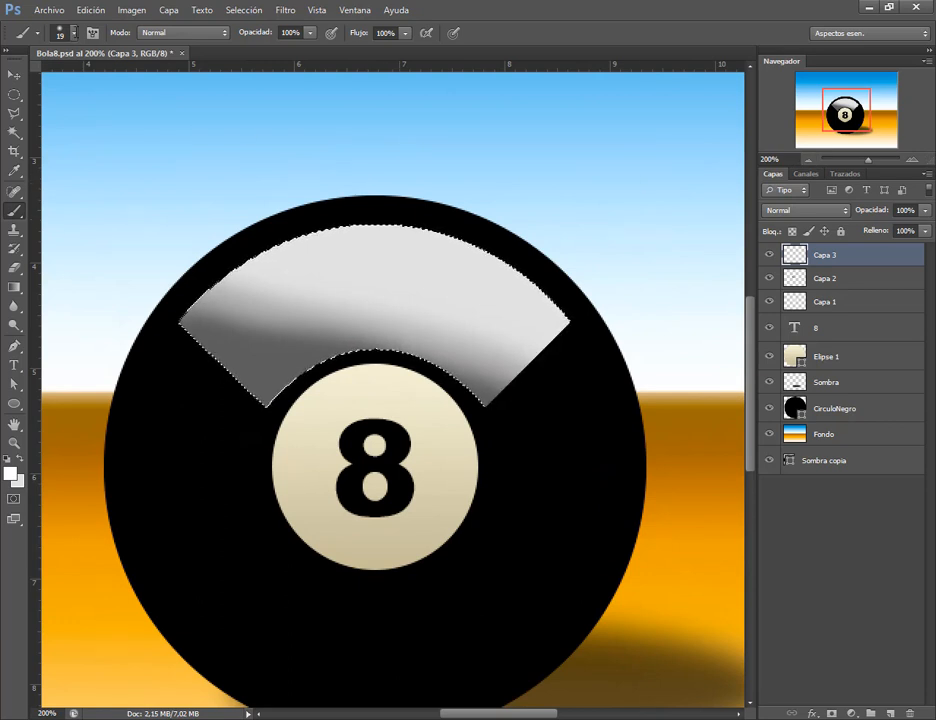
Set the brush size to 44 px, paint a soft white glint along the highlight's upper edge, and check it by toggling Capa 1.
{"action": "left_click", "coordinate": [56, 32]}
{"action": "left_click_drag", "start_coordinate": [35, 79], "coordinate": [53, 80]}
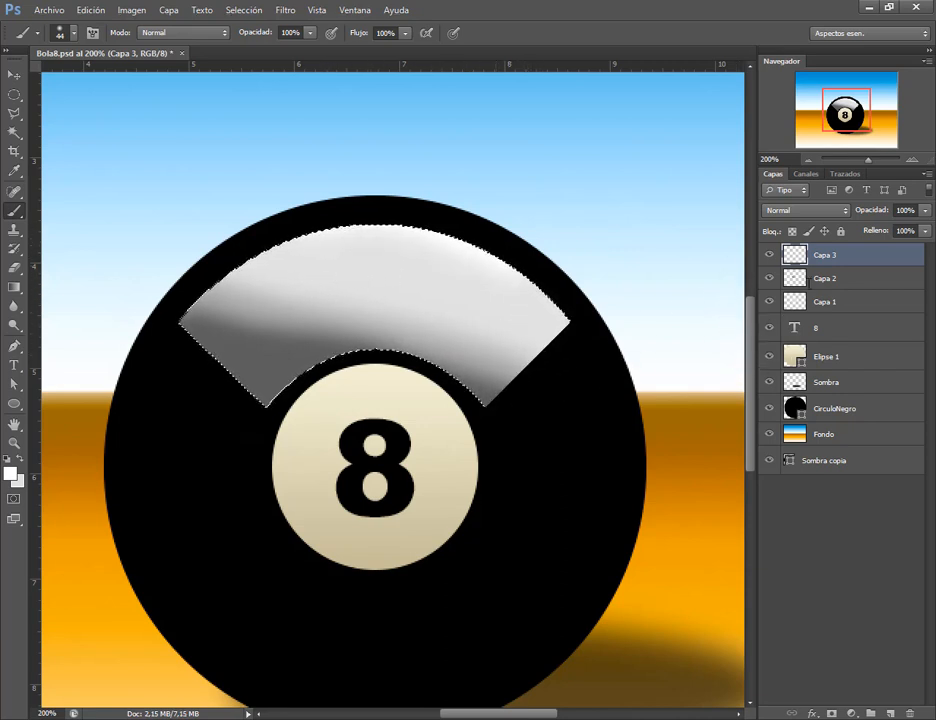
{"action": "left_click", "coordinate": [835, 301]}
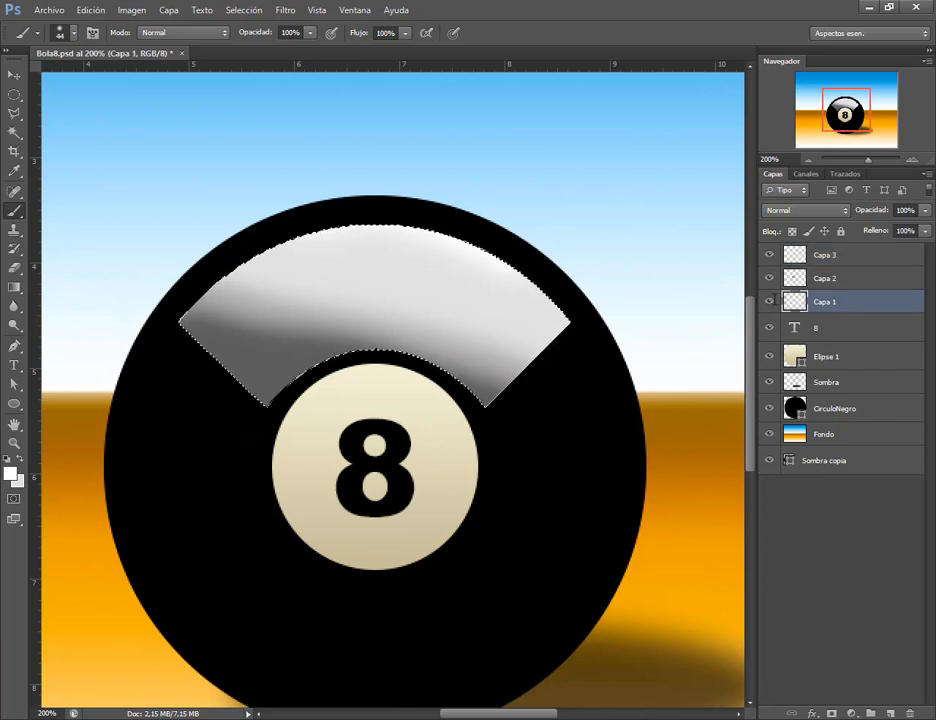
{"action": "left_click", "coordinate": [769, 301]}
{"action": "left_click", "coordinate": [769, 301]}
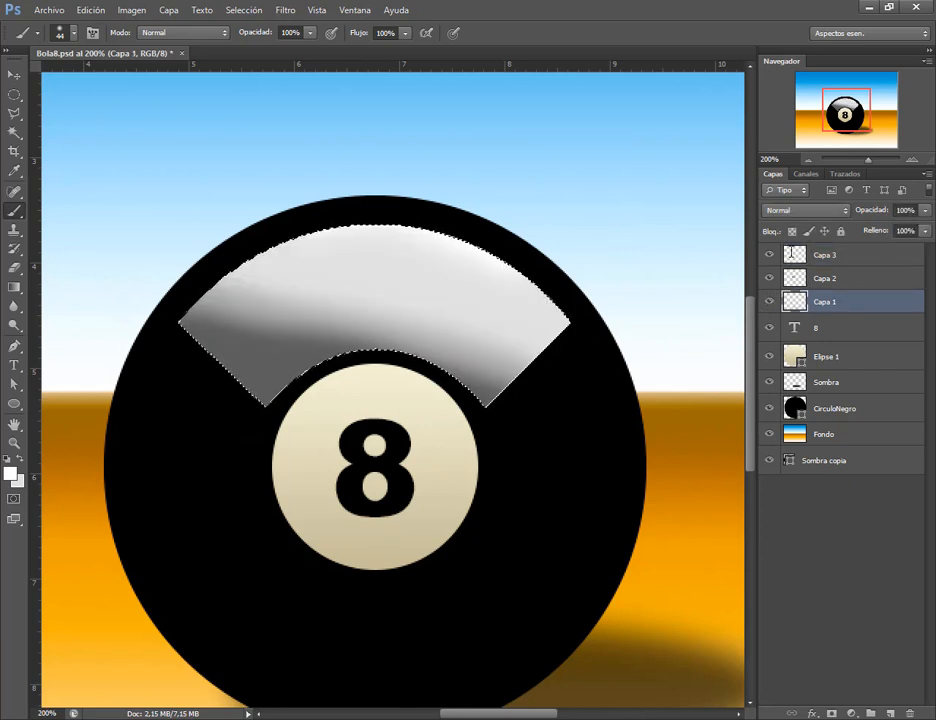
Delete the painted glint layer Capa 3 and add a new empty layer above Capa 2.
{"action": "left_click", "coordinate": [825, 255]}
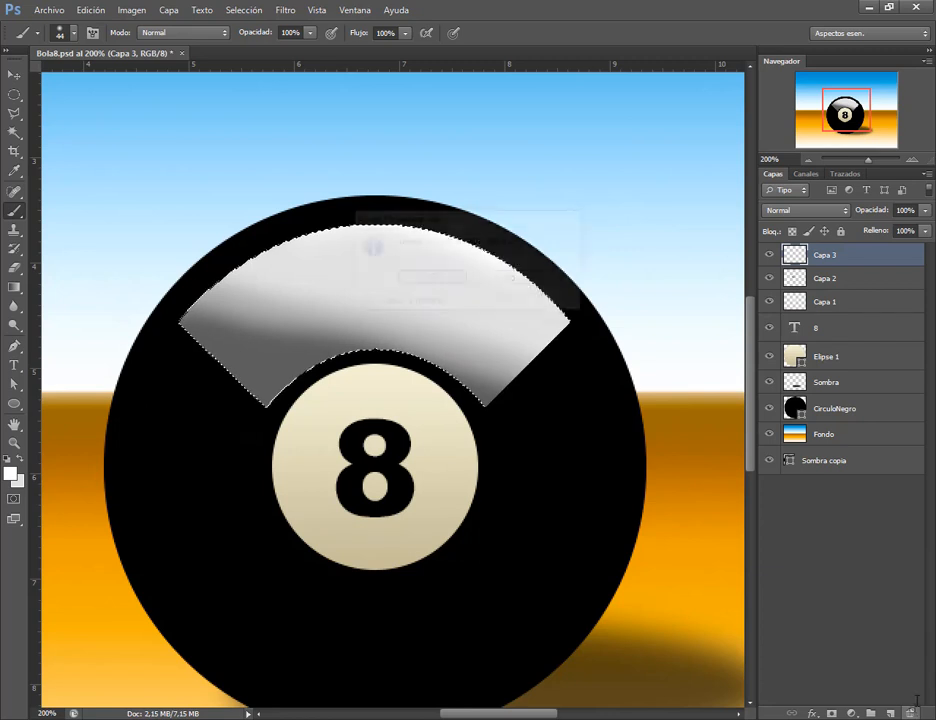
{"action": "left_click", "coordinate": [909, 713]}
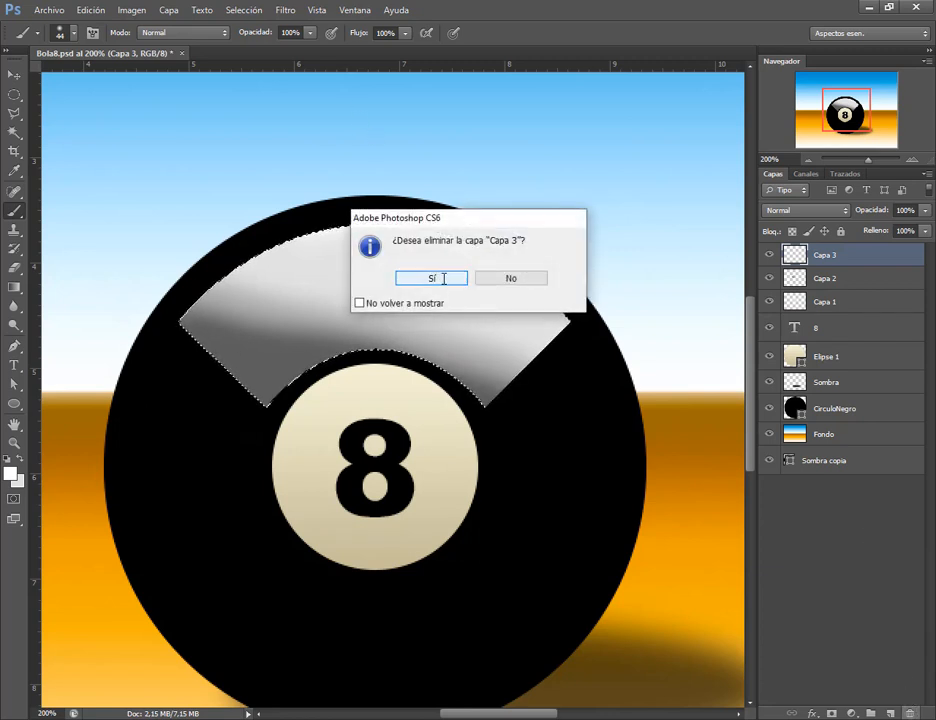
{"action": "left_click", "coordinate": [443, 279]}
{"action": "left_click", "coordinate": [891, 712]}
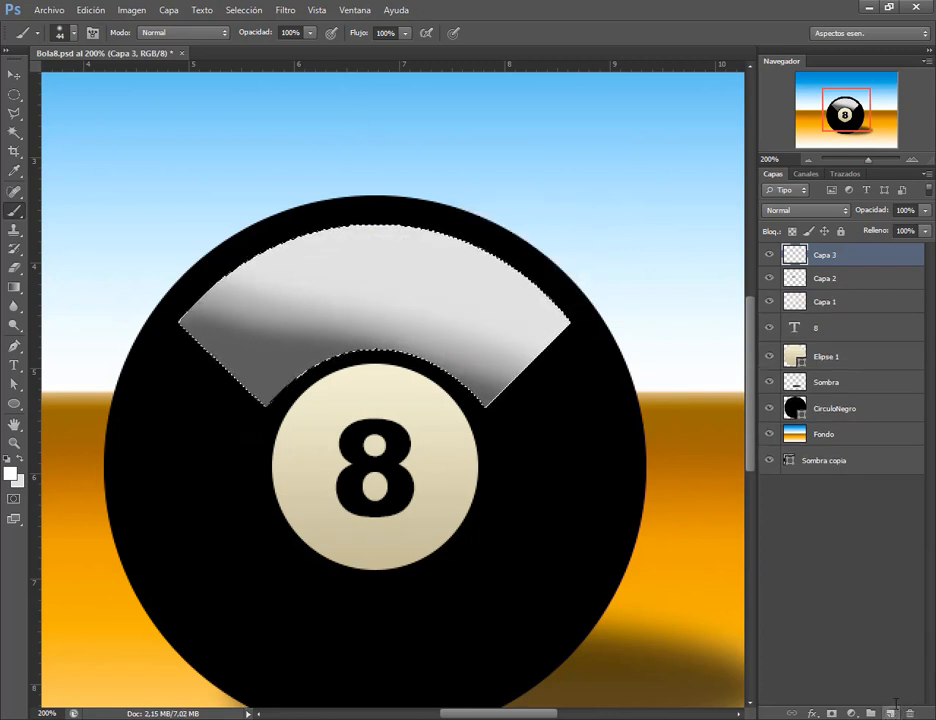
Check the reference PDF in the browser, return to Photoshop, and refill the highlight selection on Capa 1 with light grey d1d1d3 at 100% opacity.
{"action": "left_click", "coordinate": [820, 303]}
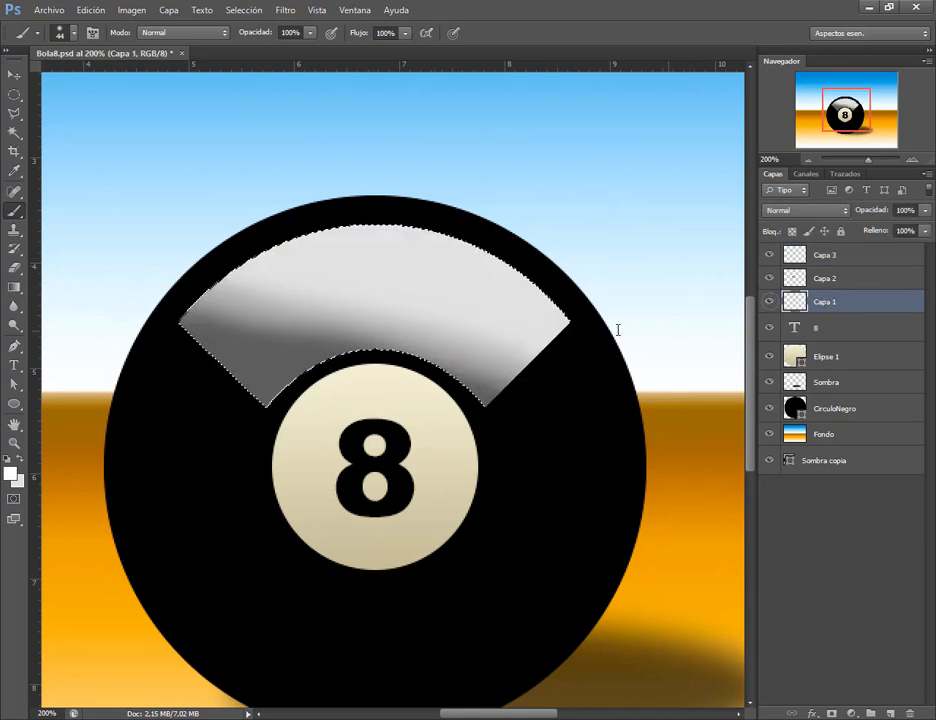
{"action": "key", "text": "alt+Tab"}
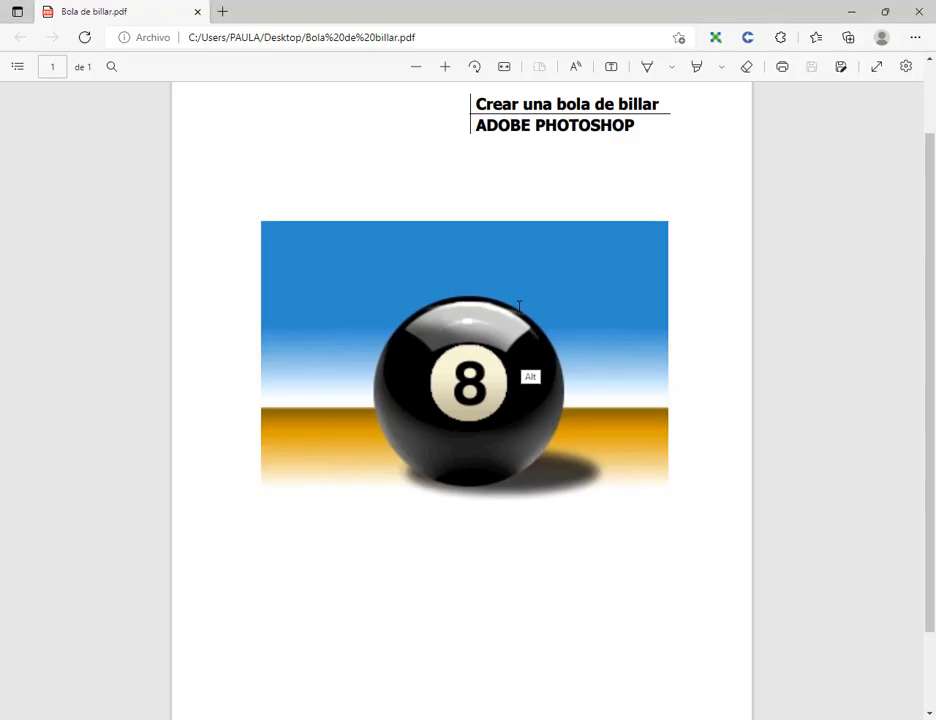
{"action": "key", "text": "alt+Tab"}
{"action": "left_click", "coordinate": [88, 10]}
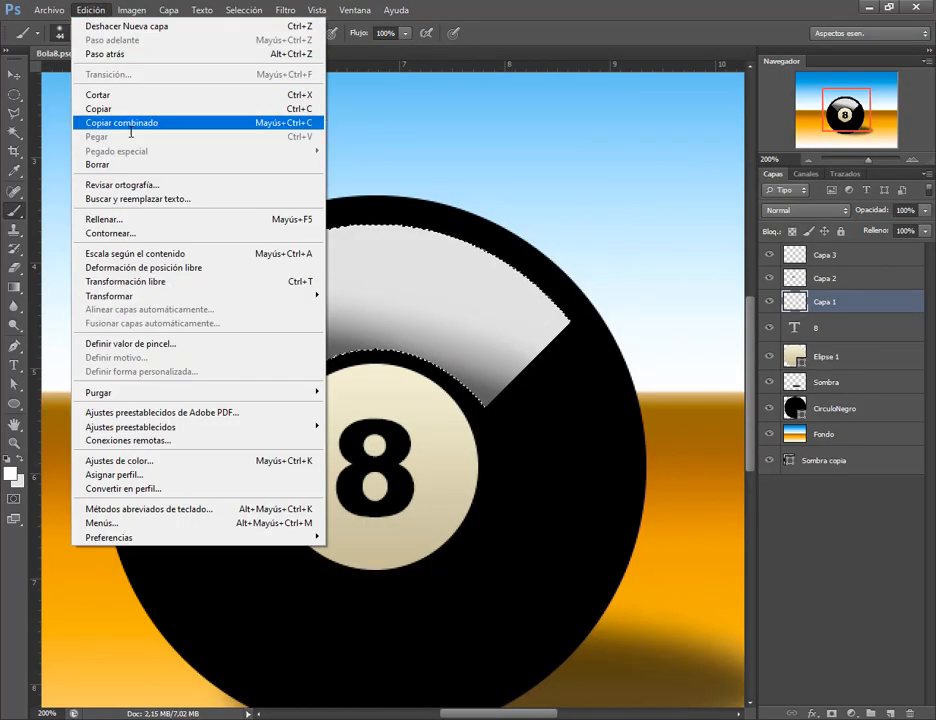
{"action": "left_click", "coordinate": [102, 219]}
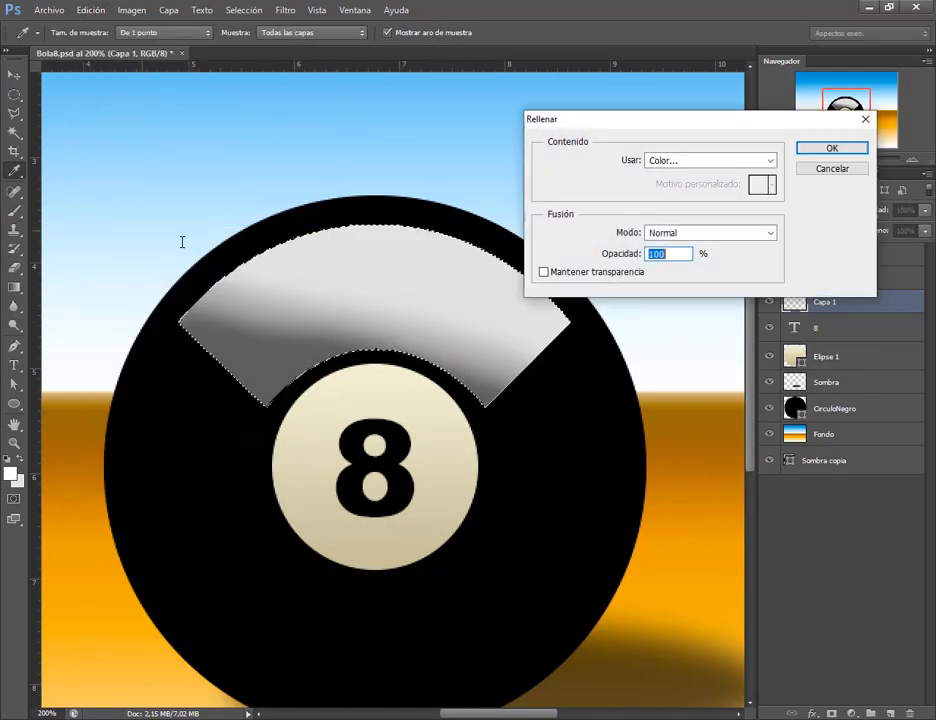
{"action": "left_click", "coordinate": [771, 160]}
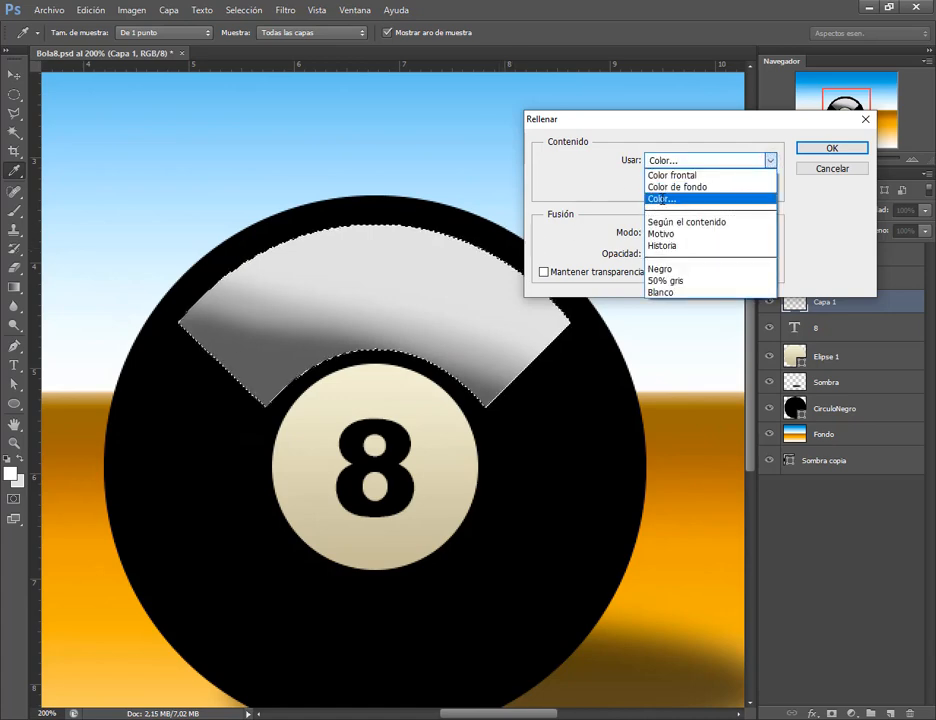
{"action": "left_click", "coordinate": [661, 199]}
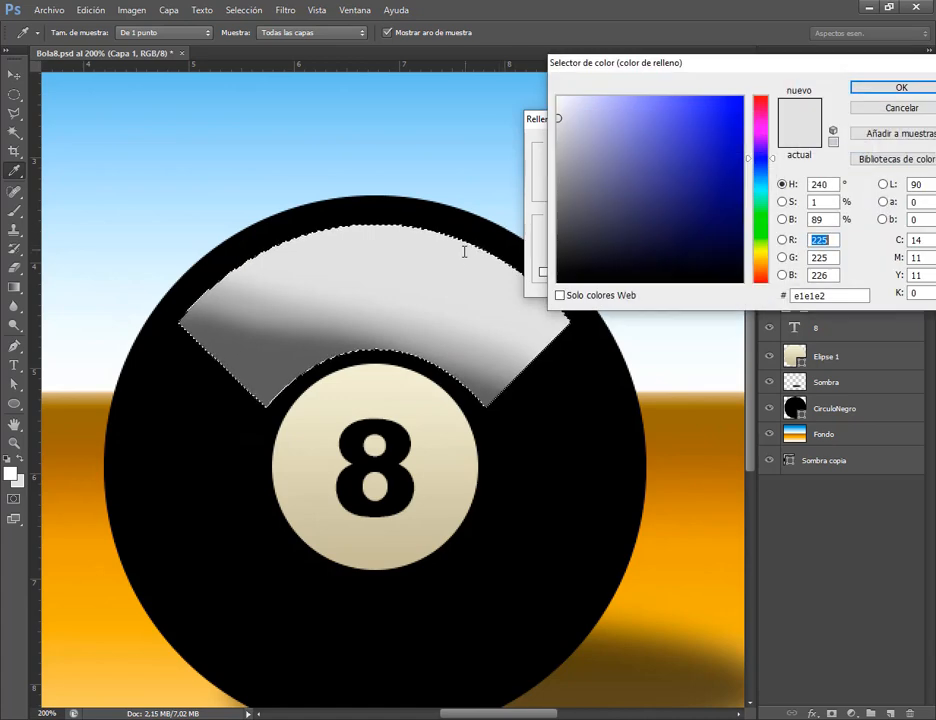
{"action": "left_click", "coordinate": [559, 130]}
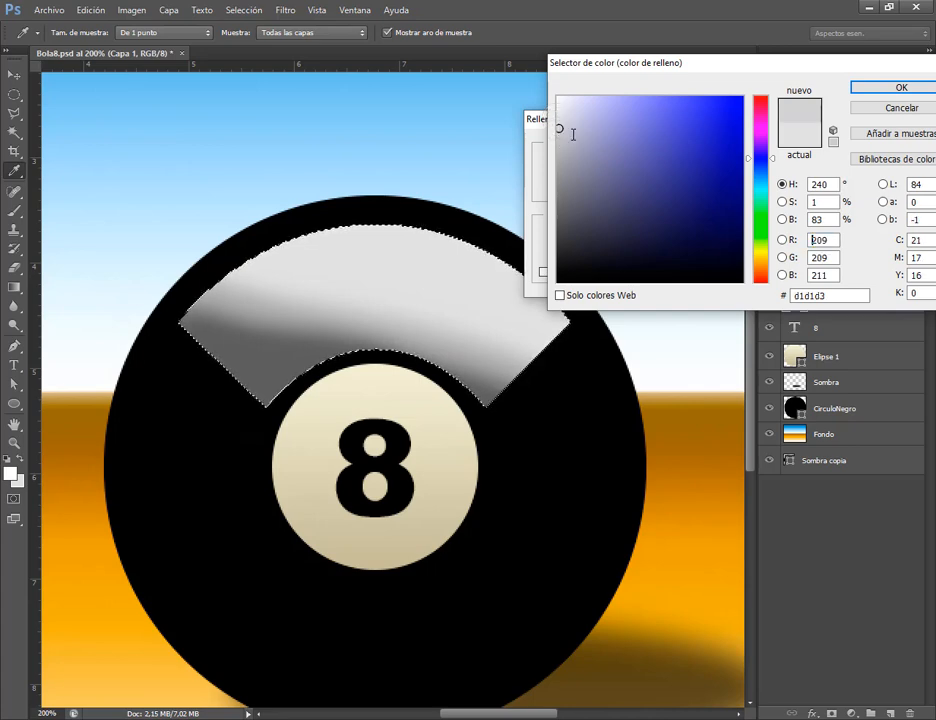
{"action": "left_click", "coordinate": [860, 87]}
{"action": "left_click", "coordinate": [832, 148]}
{"action": "key", "text": "b"}
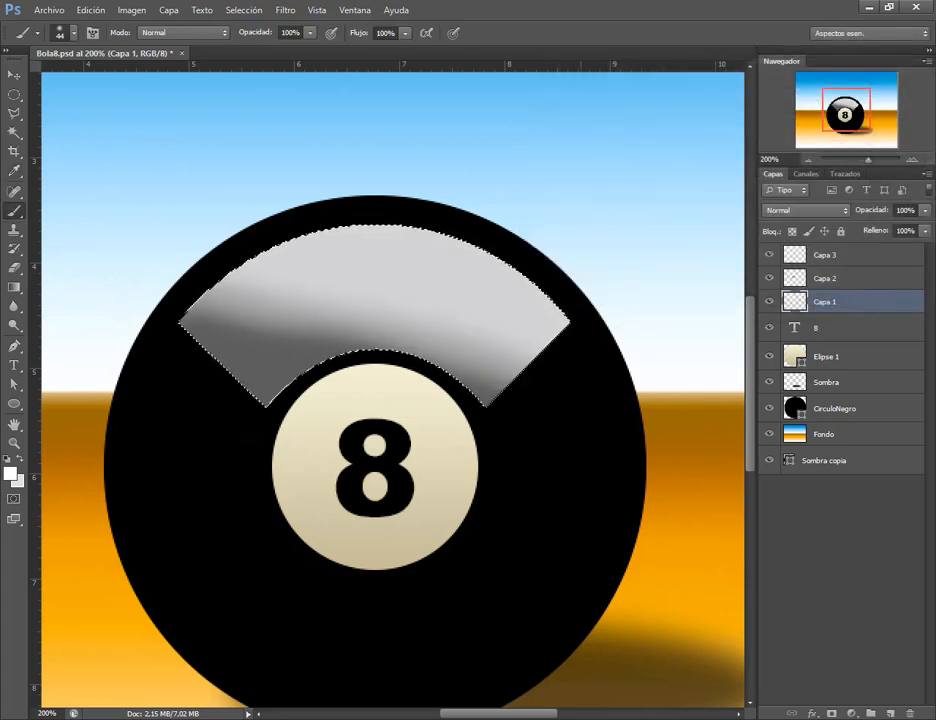
Brush a soft white glint on Capa 3 along the top edge of the highlight selection.
{"action": "left_click", "coordinate": [852, 255]}
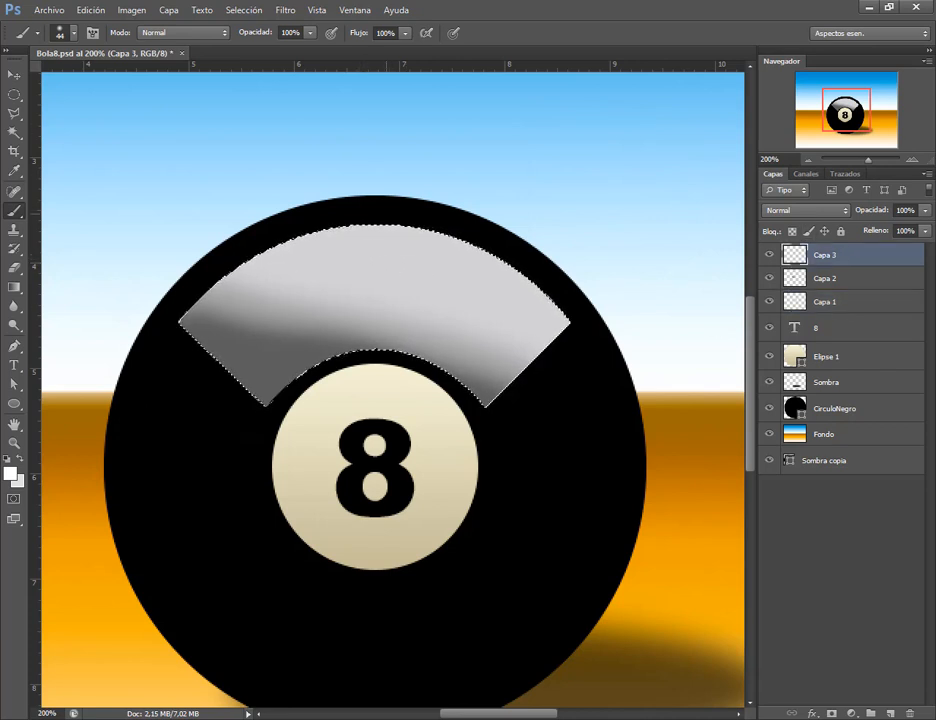
{"action": "left_click_drag", "start_coordinate": [396, 214], "coordinate": [425, 216]}
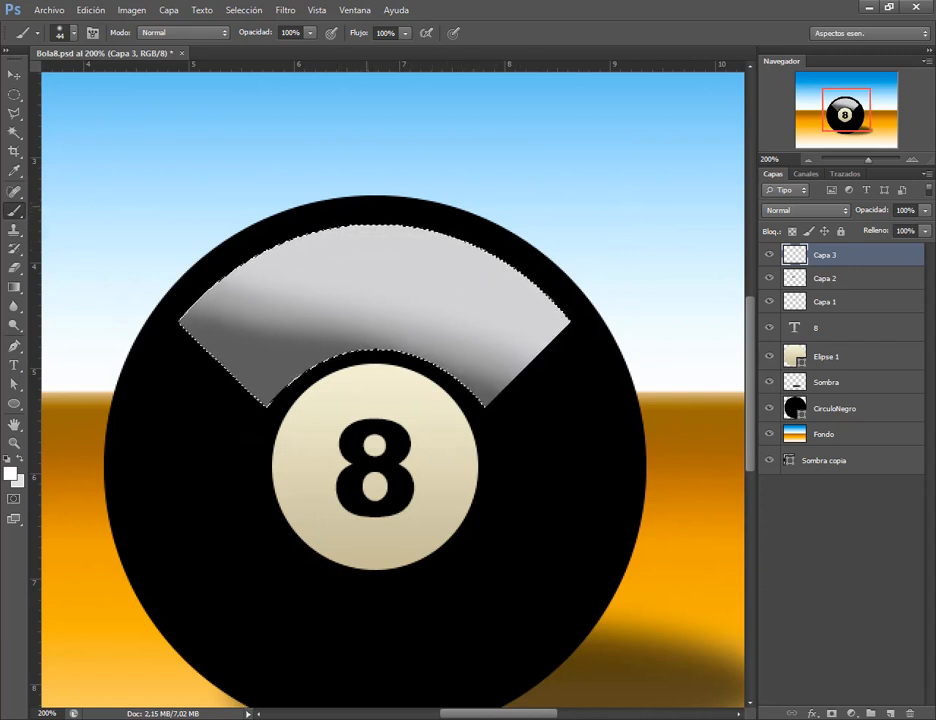
{"action": "left_click", "coordinate": [363, 207]}
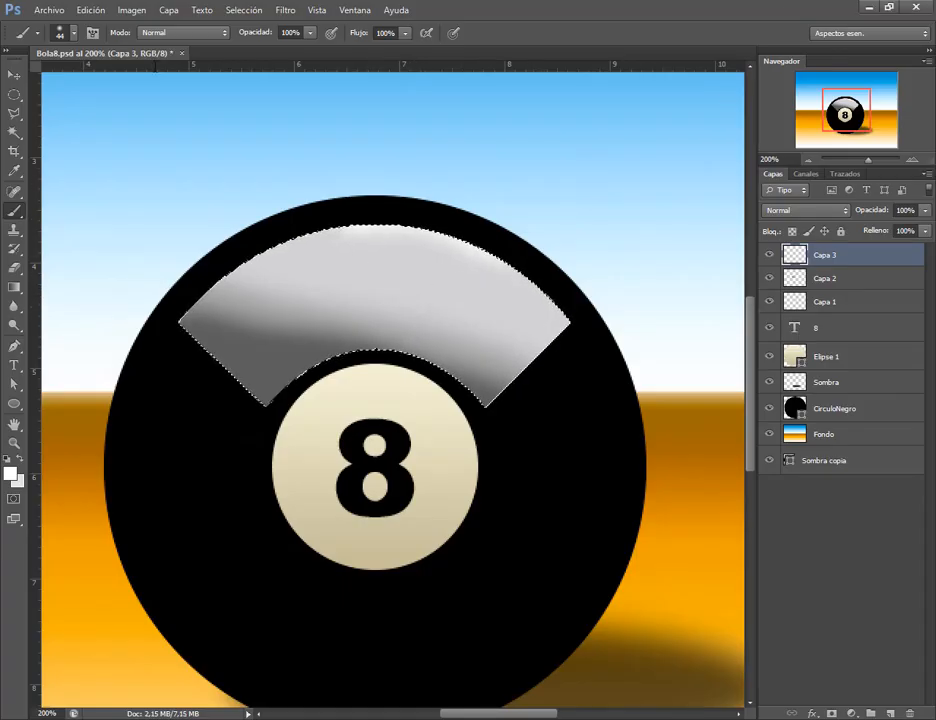
Set the brush hardness to 100%, paint a crisp white rim along the highlight's top edge on Capa 3, and check it by toggling Capa 2.
{"action": "left_click", "coordinate": [70, 33]}
{"action": "left_click_drag", "start_coordinate": [105, 112], "coordinate": [175, 112]}
{"action": "key", "text": "Return"}
{"action": "right_click", "coordinate": [318, 200]}
{"action": "key", "text": "Escape"}
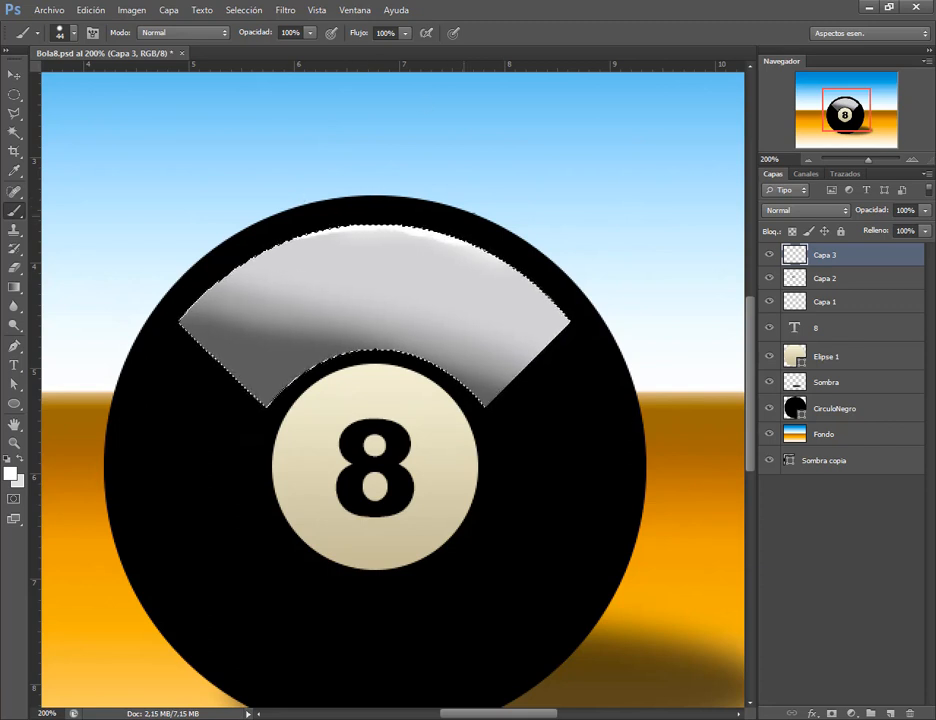
{"action": "right_click", "coordinate": [413, 197]}
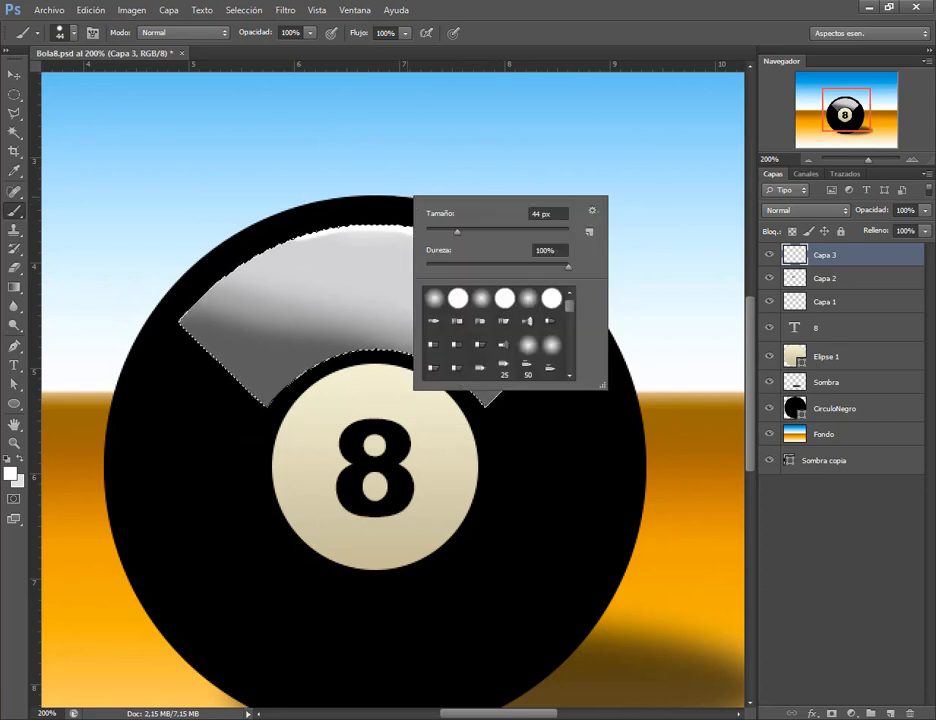
{"action": "key", "text": "Escape"}
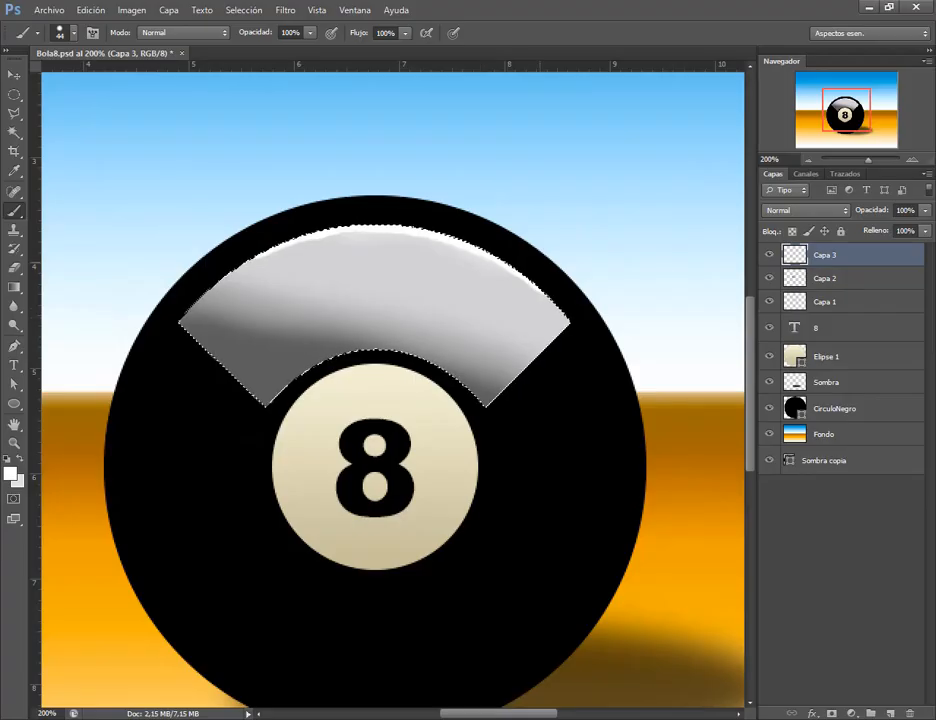
{"action": "left_click", "coordinate": [769, 278]}
{"action": "left_click", "coordinate": [769, 278]}
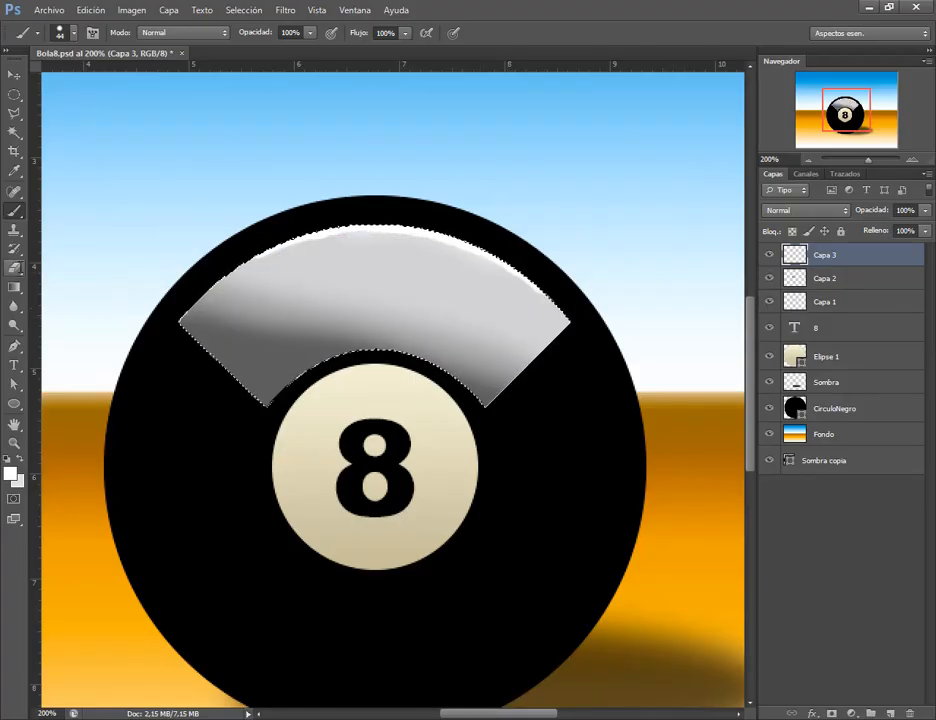
Set the Eraser size to 20 px and return to the Brush tool with Capa 3 active.
{"action": "key", "text": "e"}
{"action": "left_click", "coordinate": [73, 33]}
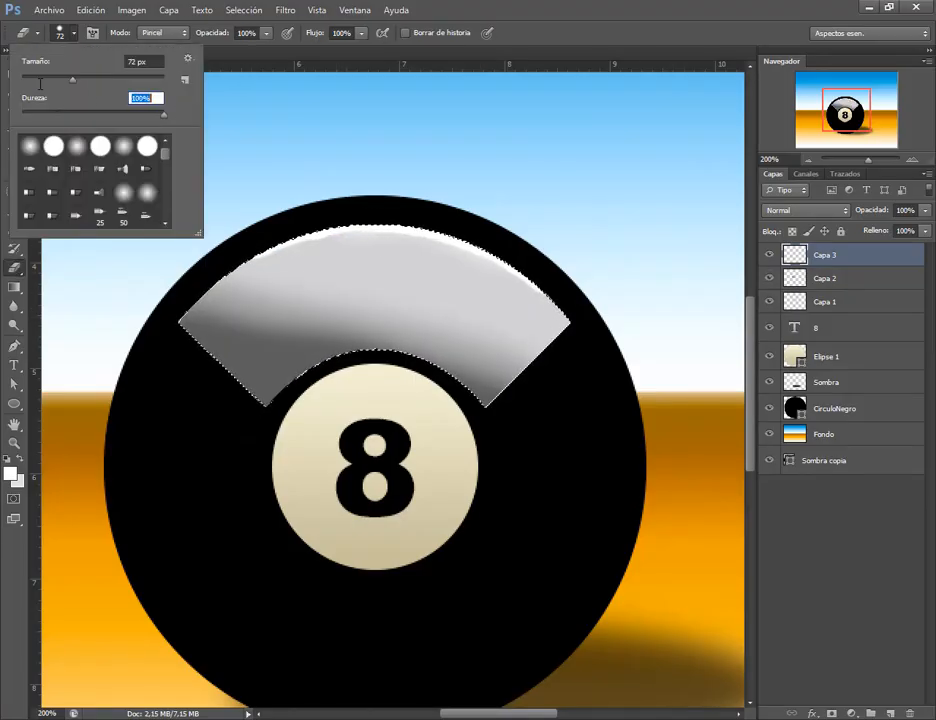
{"action": "key", "text": "shift+Tab"}
{"action": "type", "text": "20"}
{"action": "key", "text": "Return"}
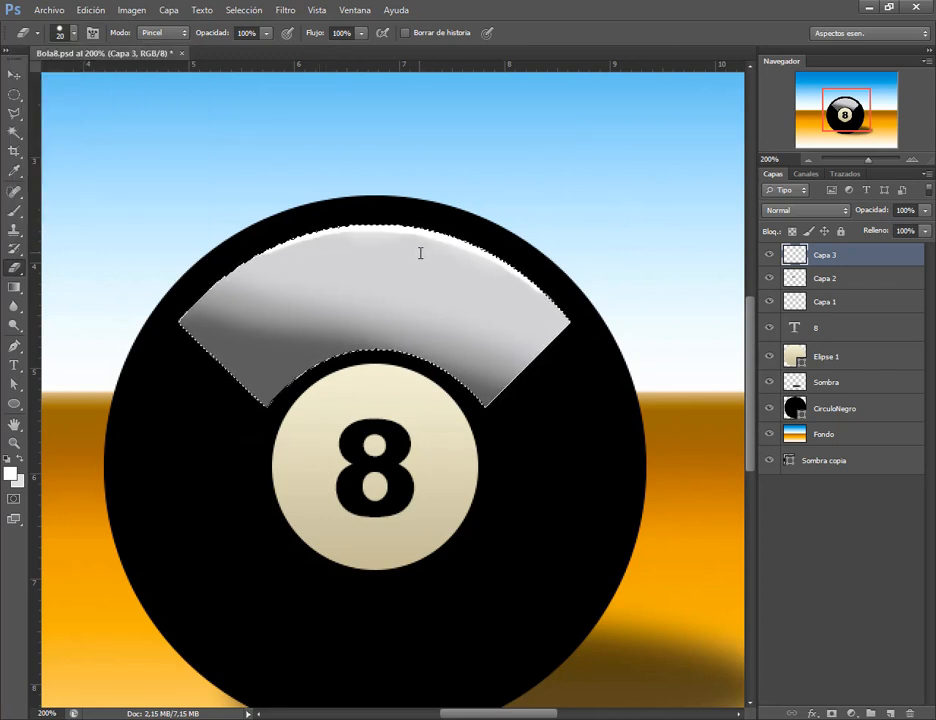
{"action": "key", "text": "b"}
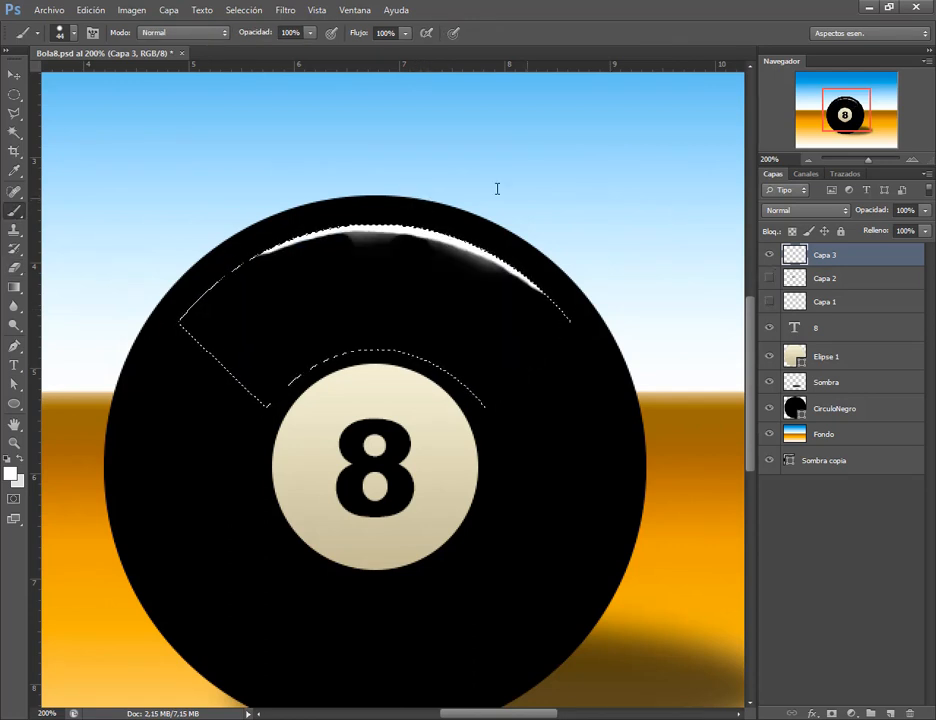
Refine the white rim along the highlight's top edge on Capa 3 by alternately erasing and repainting its lower border.
{"action": "key", "text": "e"}
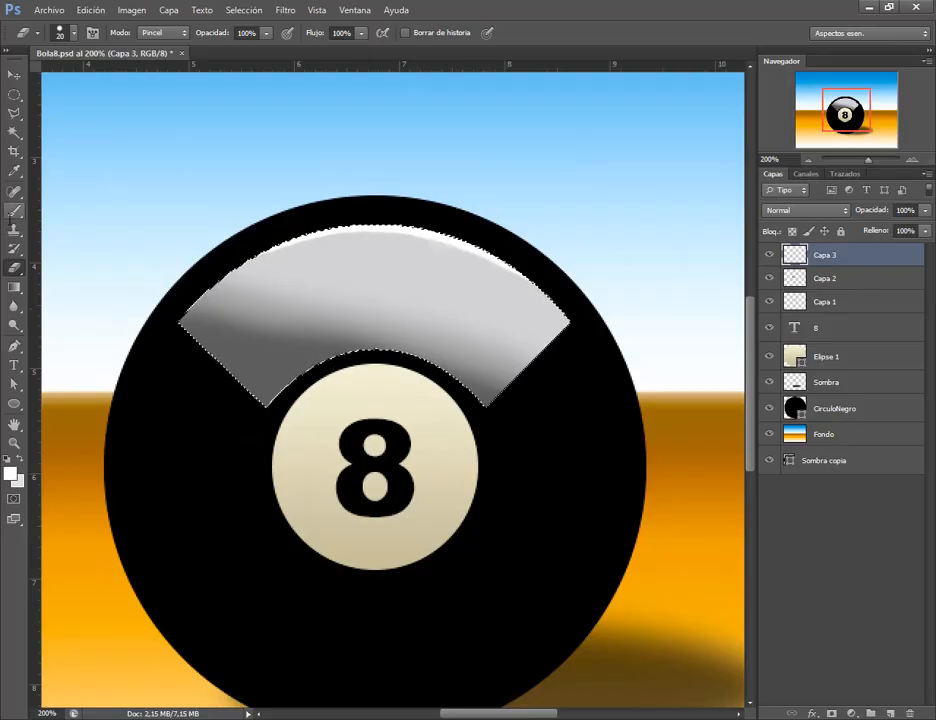
{"action": "key", "text": "b"}
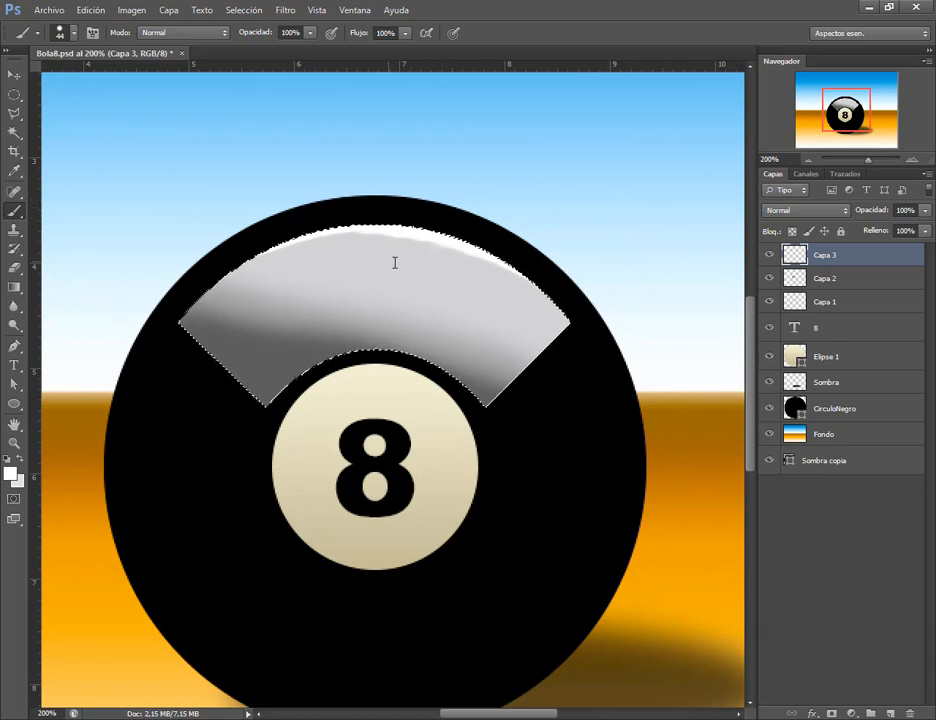
{"action": "key", "text": "e"}
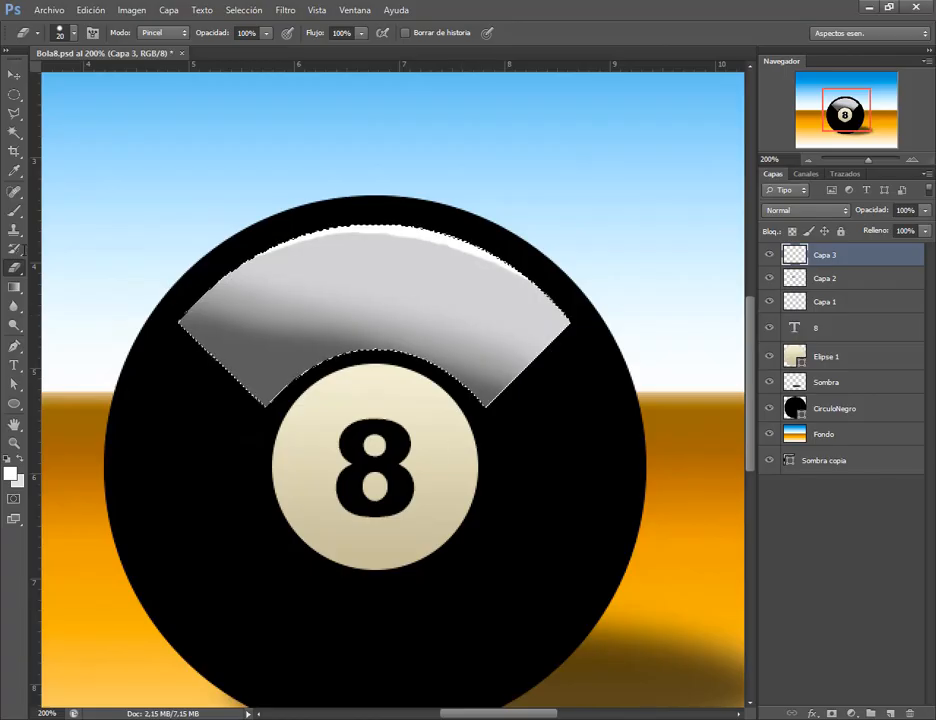
{"action": "key", "text": "b"}
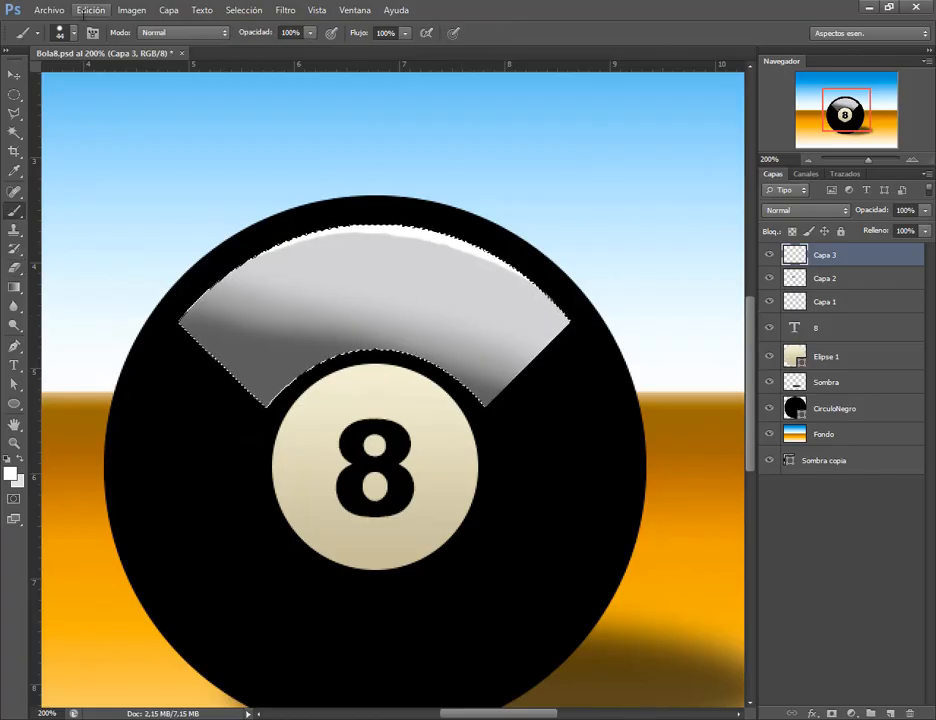
Set the brush size to 1 px and add a new layer above Capa 3.
{"action": "left_click", "coordinate": [67, 33]}
{"action": "left_click", "coordinate": [890, 713]}
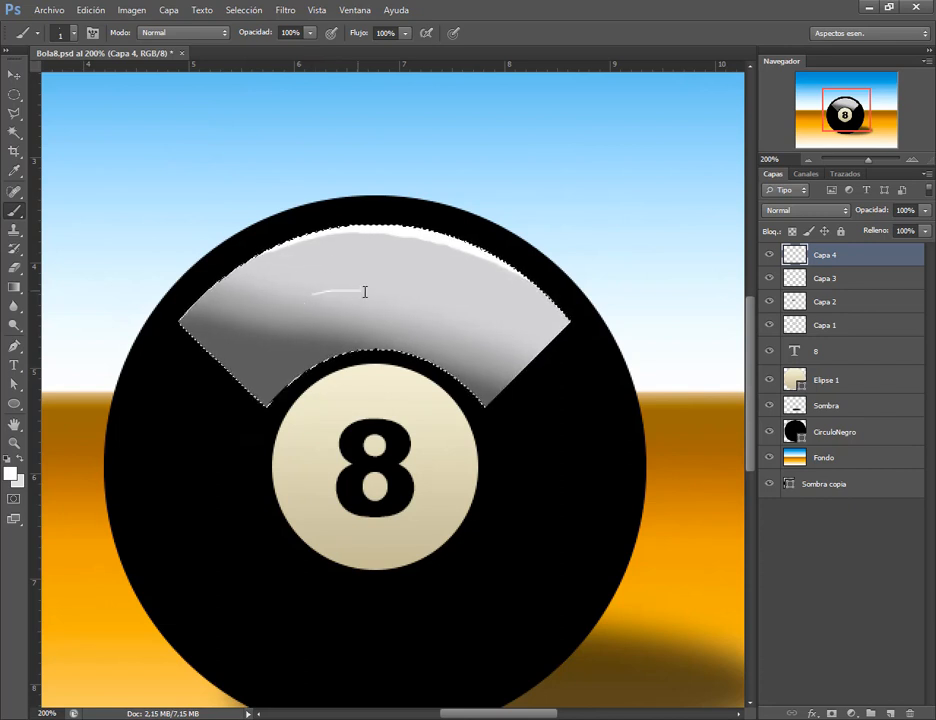
{"action": "key", "text": "ctrl+z"}
{"action": "mouse_move", "coordinate": [326, 294]}
{"action": "left_mouse_down"}
{"action": "mouse_move", "coordinate": [373, 287]}
{"action": "mouse_move", "coordinate": [427, 300]}
{"action": "left_mouse_up"}
{"action": "key", "text": "ctrl+z"}
{"action": "left_click_drag", "start_coordinate": [329, 292], "coordinate": [399, 293]}
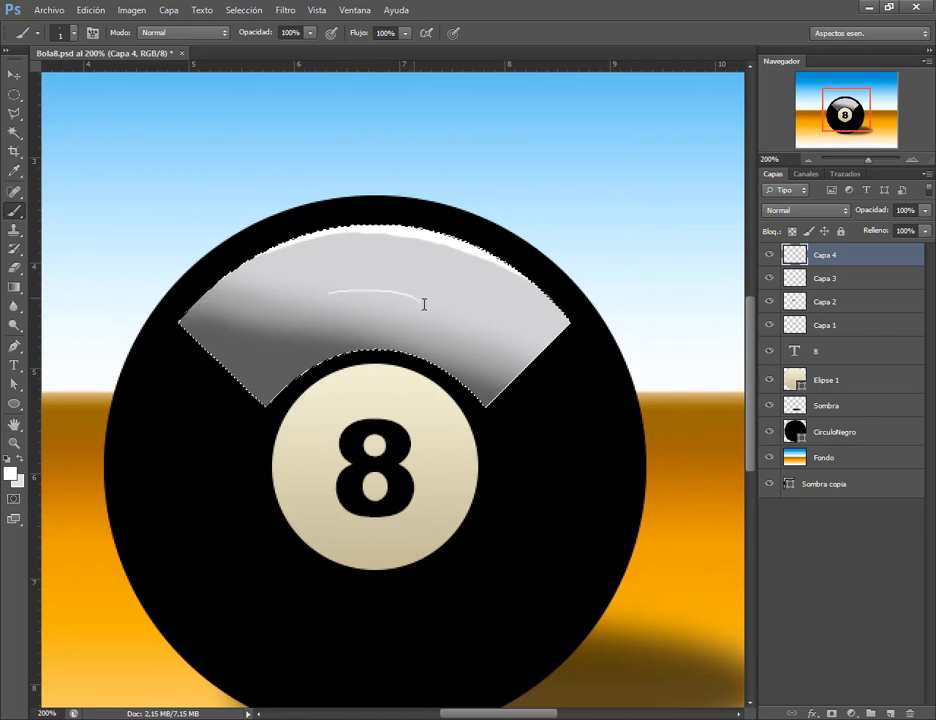
{"action": "key", "text": "ctrl+z"}
{"action": "left_click_drag", "start_coordinate": [328, 297], "coordinate": [415, 296]}
{"action": "key", "text": "ctrl+z"}
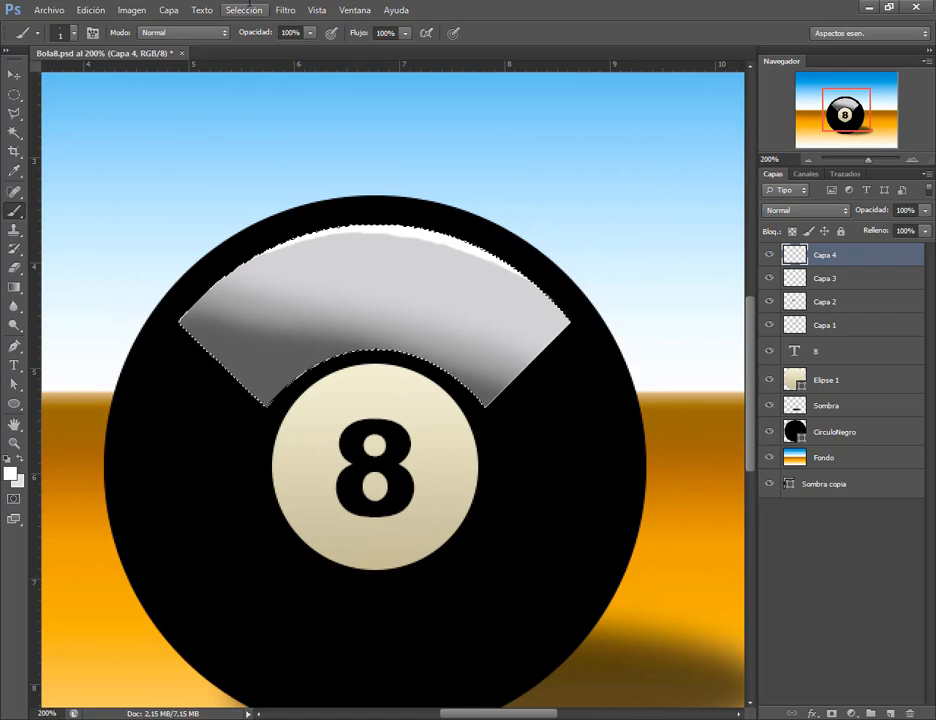
Clear the highlight selection and make a new elliptical selection centred on the ball, its upper arc crossing the middle of the highlight.
{"action": "left_click", "coordinate": [243, 10]}
{"action": "left_click", "coordinate": [252, 42]}
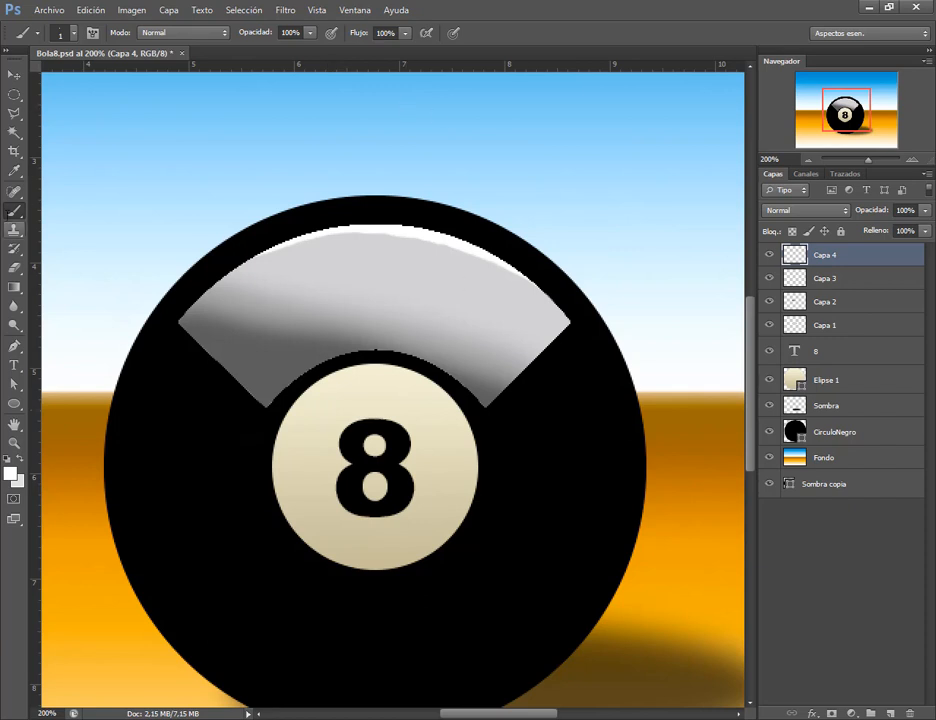
{"action": "left_click", "coordinate": [14, 94]}
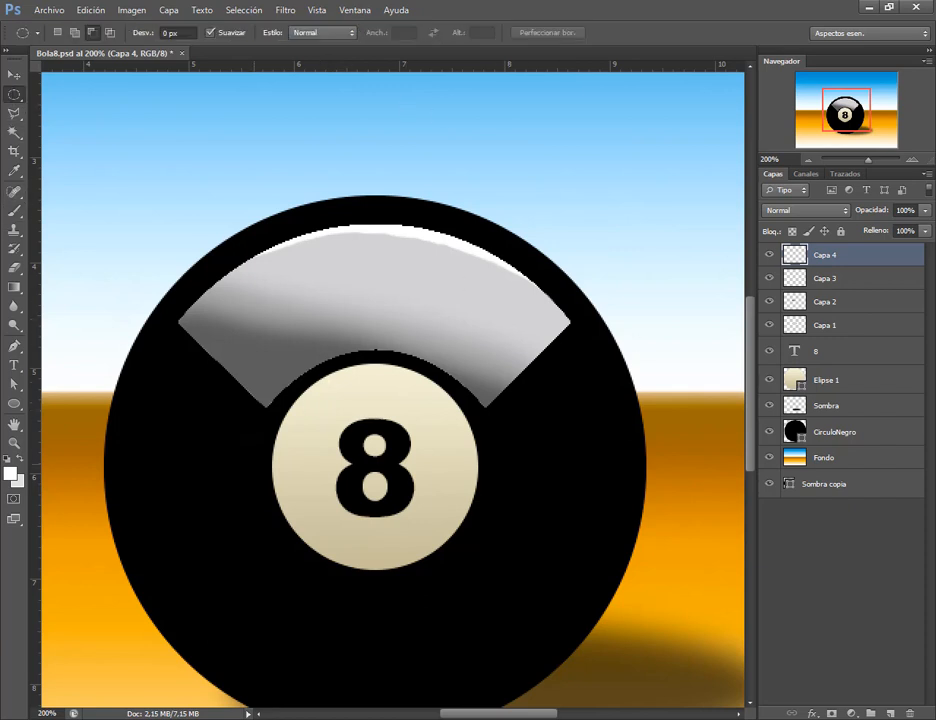
{"action": "left_click_drag", "start_coordinate": [259, 508], "coordinate": [541, 293]}
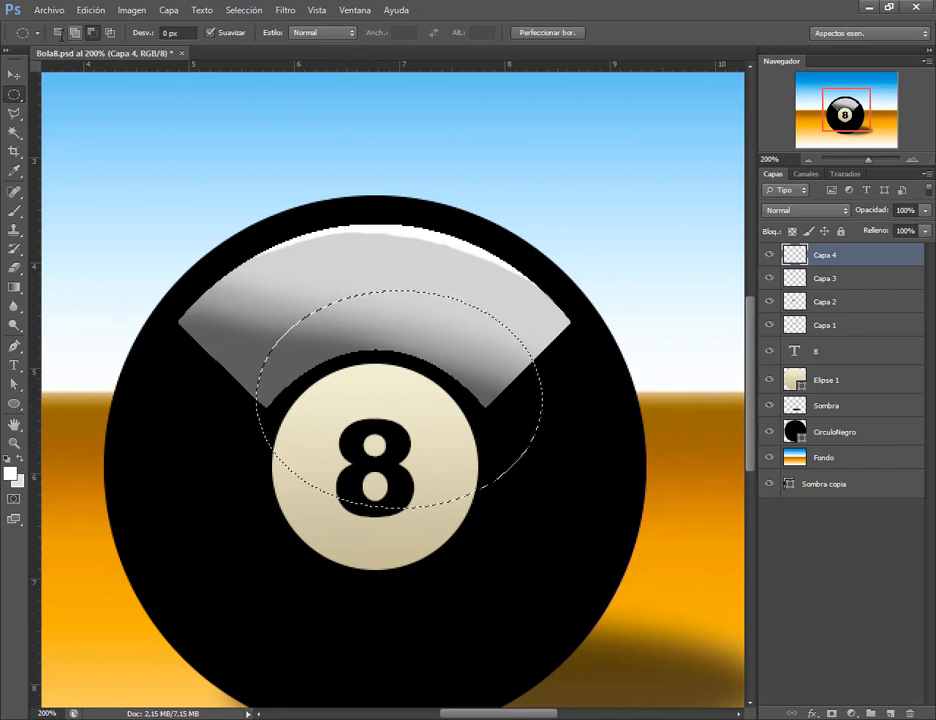
{"action": "left_click", "coordinate": [58, 33]}
{"action": "mouse_move", "coordinate": [380, 321]}
{"action": "left_mouse_down"}
{"action": "mouse_move", "coordinate": [403, 328]}
{"action": "mouse_move", "coordinate": [389, 318]}
{"action": "mouse_move", "coordinate": [382, 330]}
{"action": "left_mouse_up"}
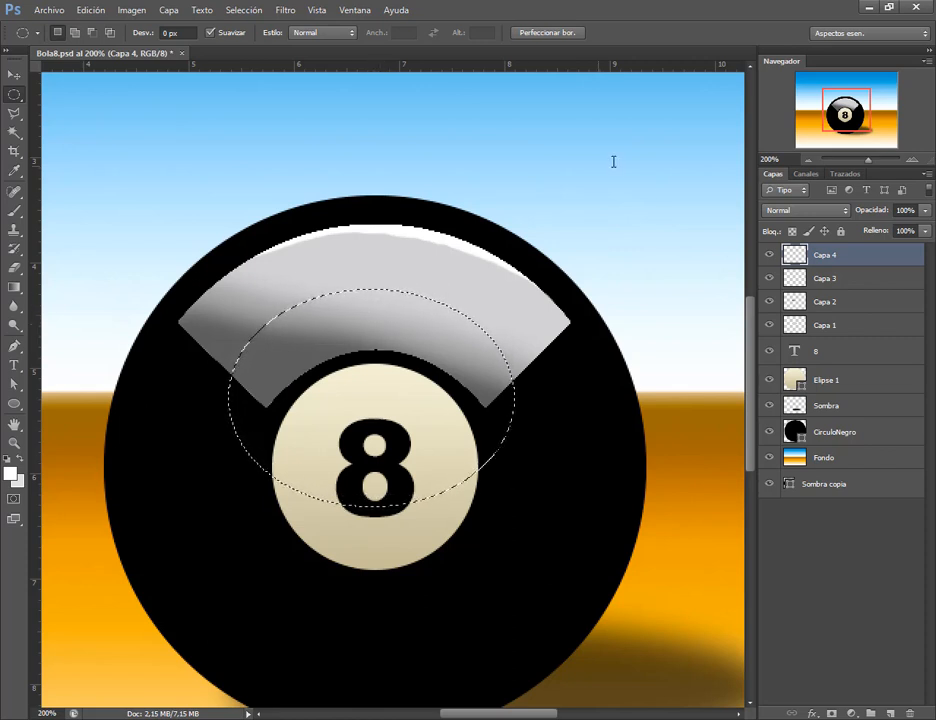
{"action": "left_click", "coordinate": [769, 254]}
{"action": "left_click", "coordinate": [769, 254]}
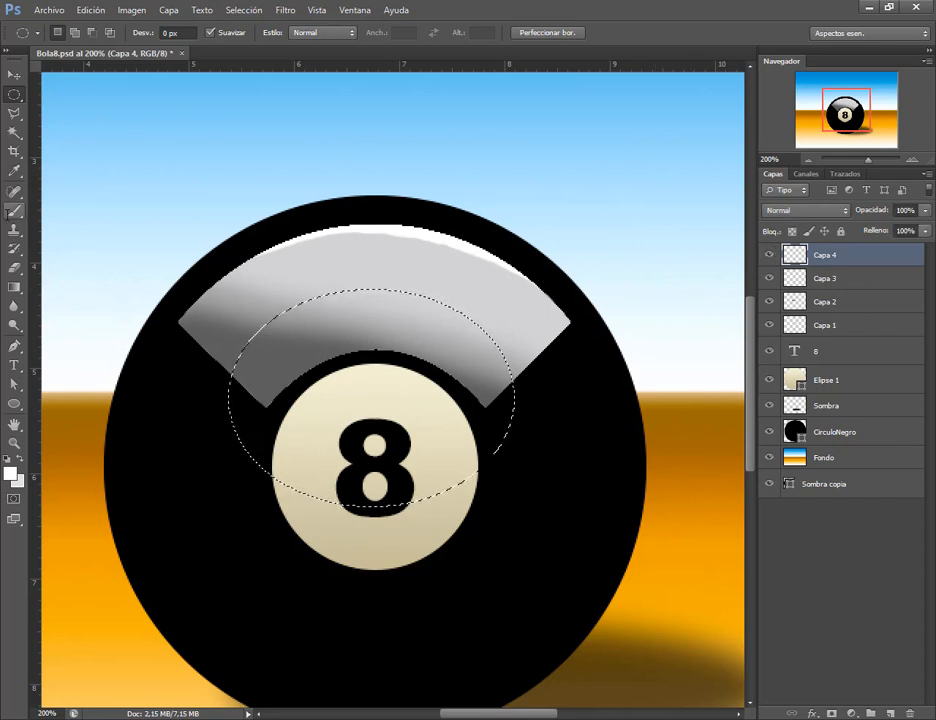
Set the brush size to 7 px, paint a white arc inside the ellipse's upper edge on Capa 4, and touch it up with the Eraser.
{"action": "key", "text": "b"}
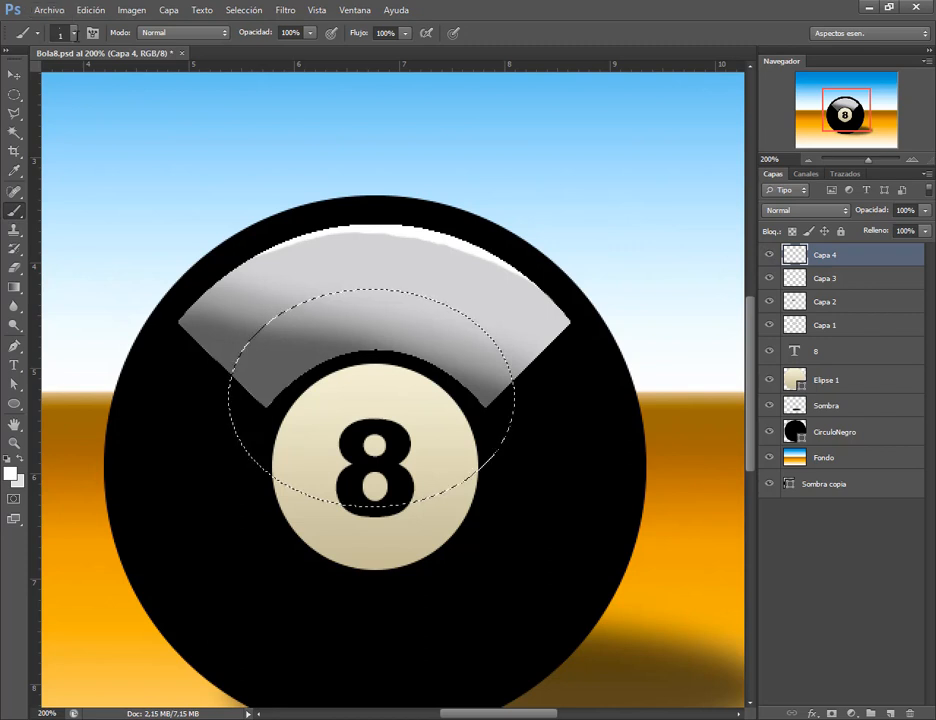
{"action": "left_click", "coordinate": [60, 30]}
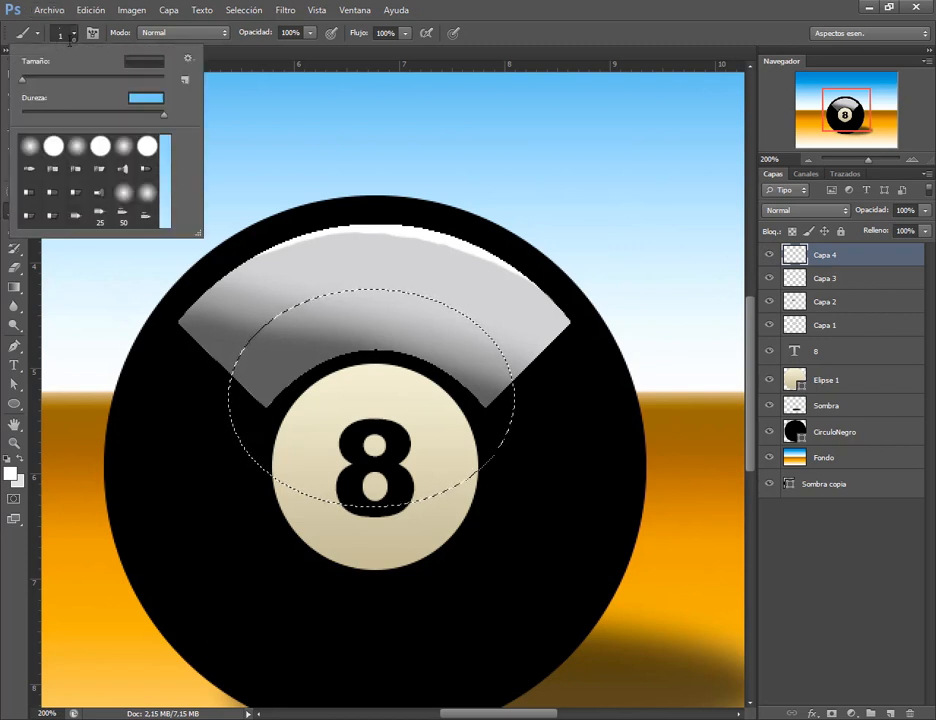
{"action": "left_click", "coordinate": [27, 79]}
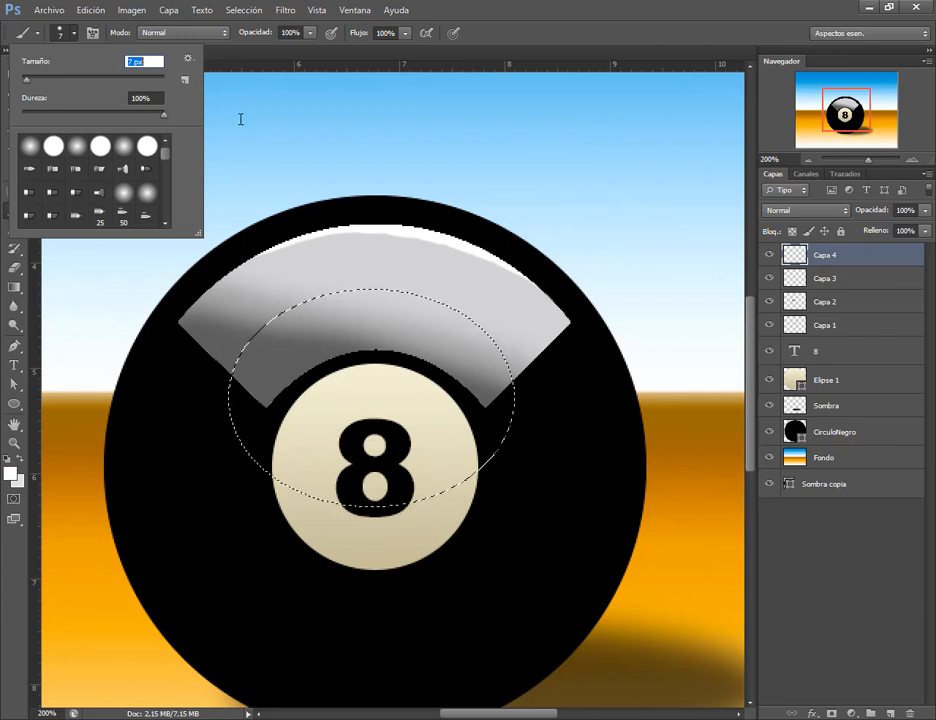
{"action": "left_click", "coordinate": [570, 21]}
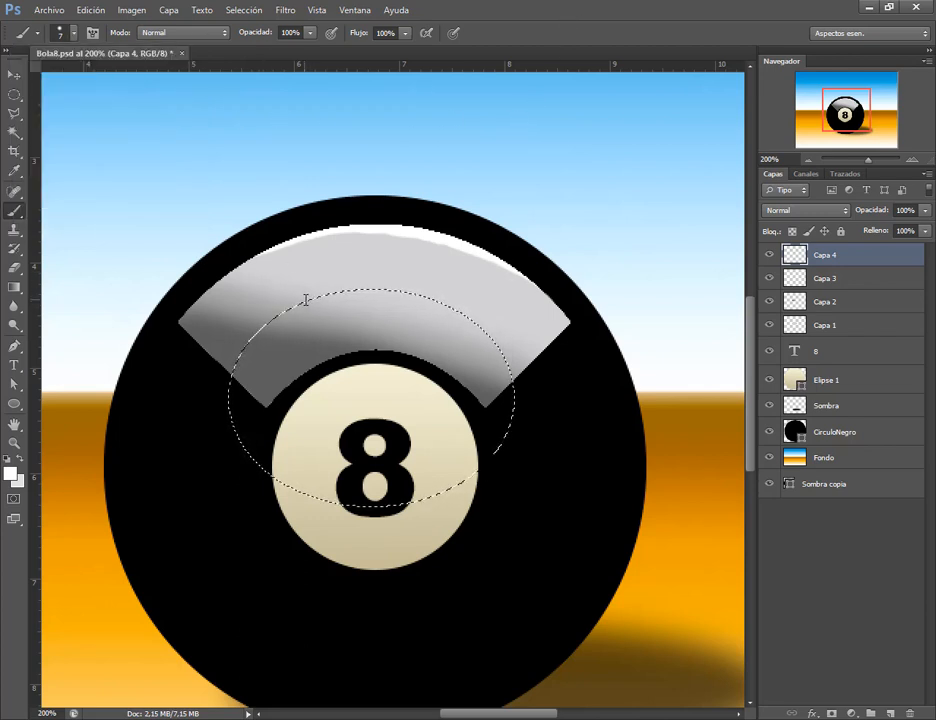
{"action": "left_click", "coordinate": [310, 299]}
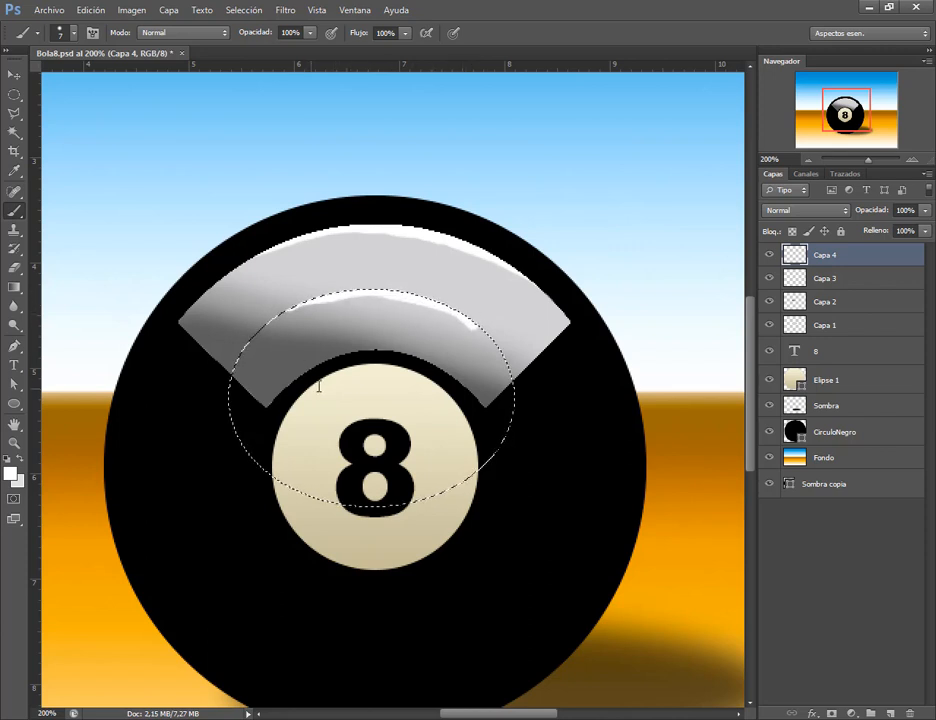
{"action": "key", "text": "e"}
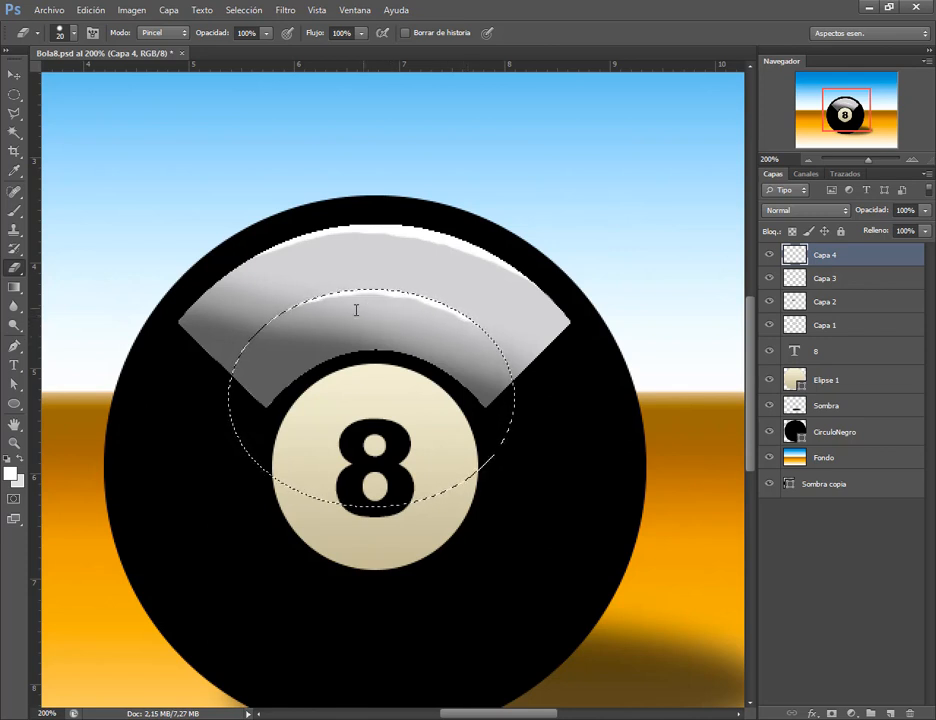
{"action": "key", "text": "b"}
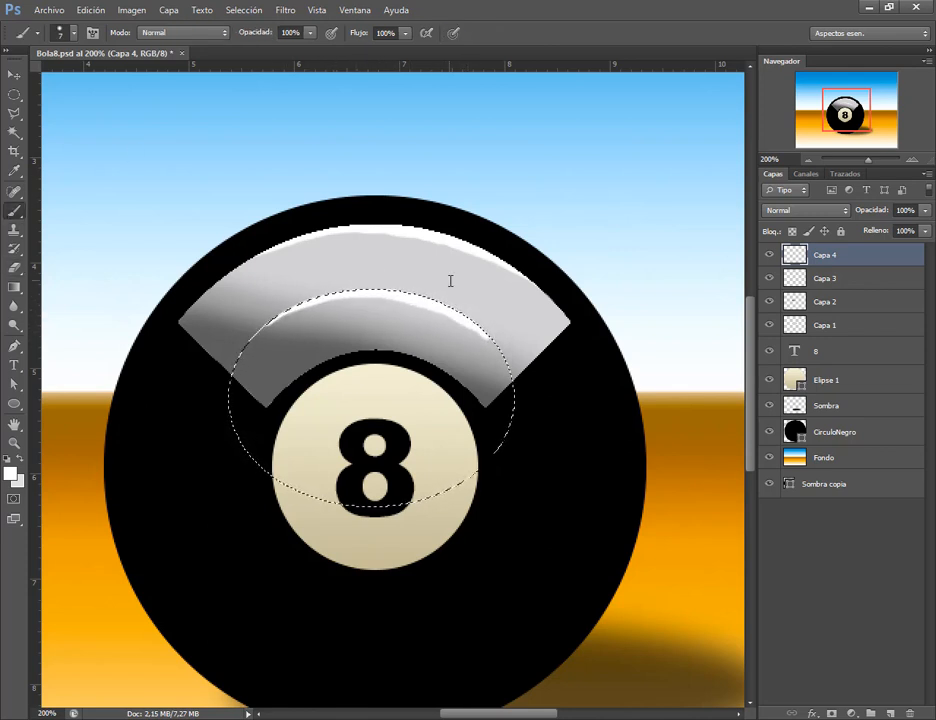
Shift the elliptical selection slightly down, delete the paint inside it to leave a thin white arc, and deselect.
{"action": "key", "text": "m"}
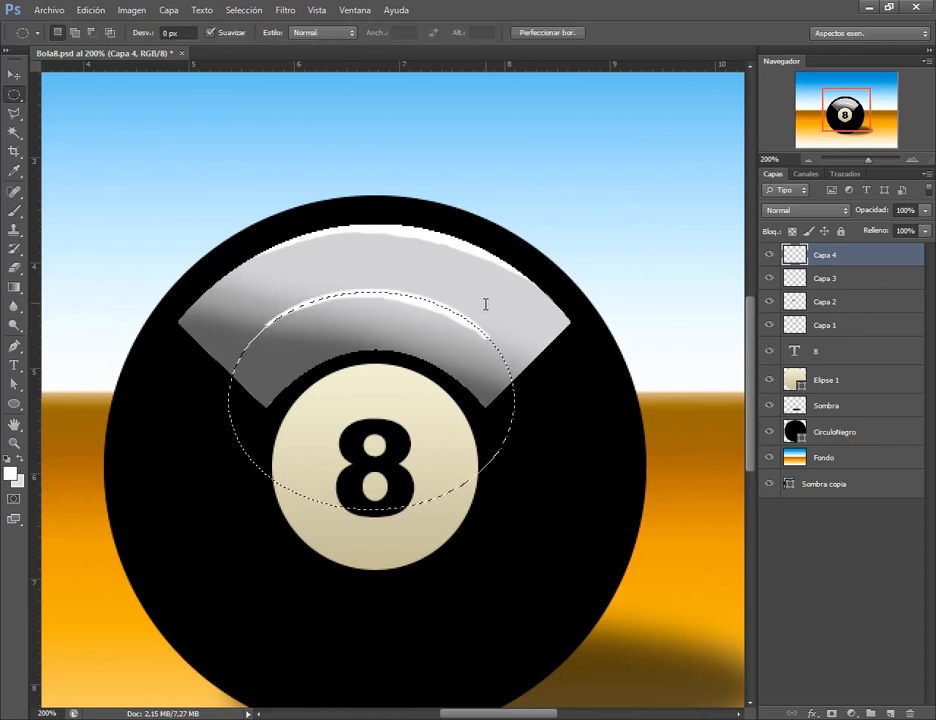
{"action": "left_click_drag", "start_coordinate": [382, 335], "coordinate": [380, 368]}
{"action": "left_click", "coordinate": [253, 11]}
{"action": "left_click", "coordinate": [300, 40]}
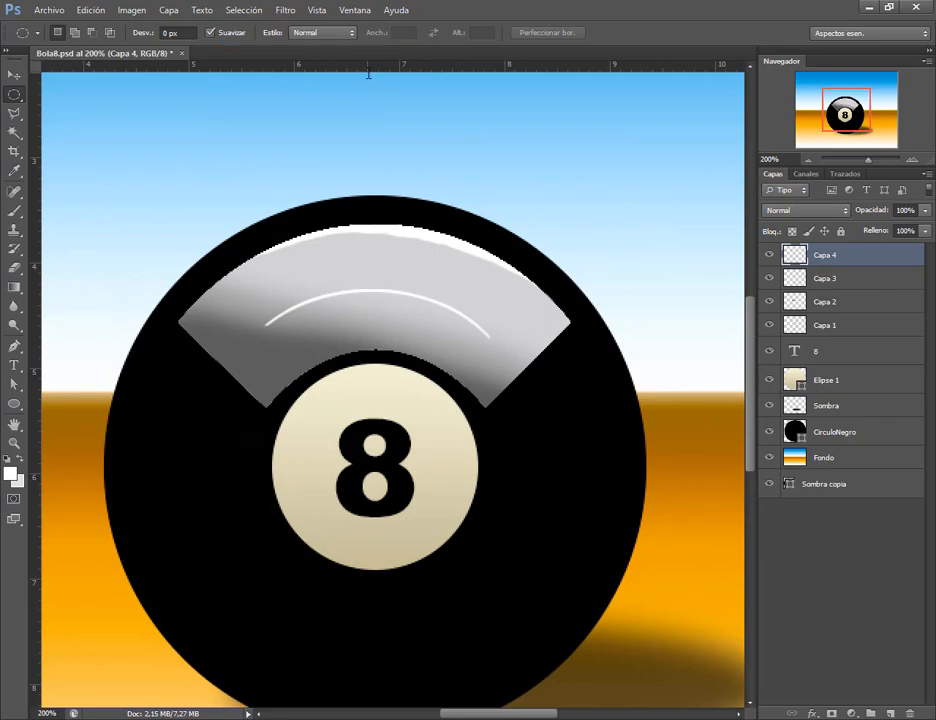
Restore the elliptical selection and move it back up to line up with the thin arc's upper edge.
{"action": "key", "text": "e"}
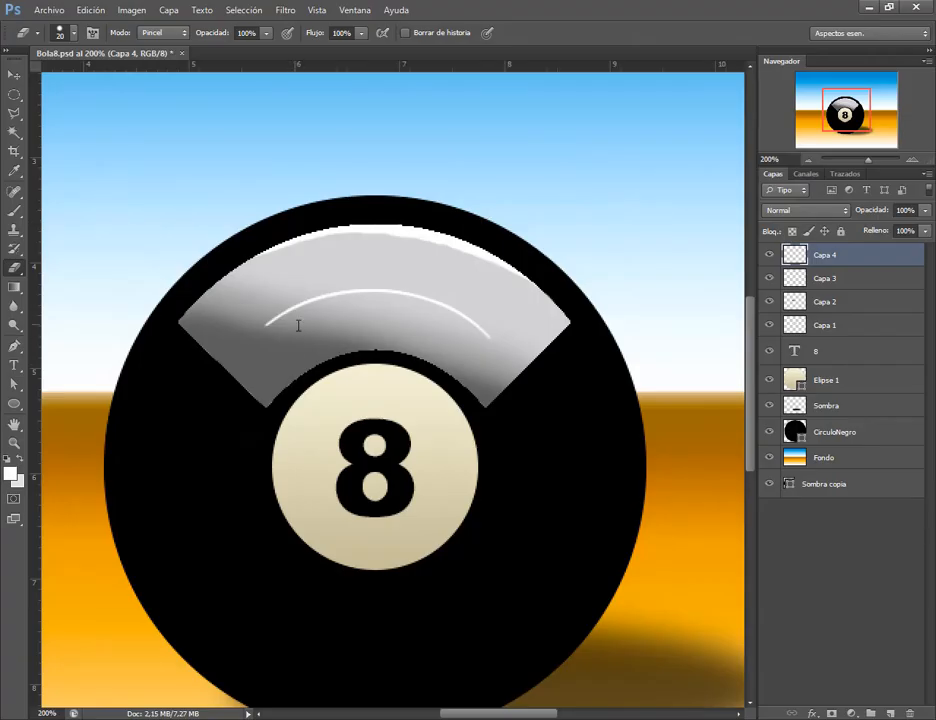
{"action": "key", "text": "ctrl+z"}
{"action": "key", "text": "m"}
{"action": "left_click_drag", "start_coordinate": [383, 357], "coordinate": [384, 318]}
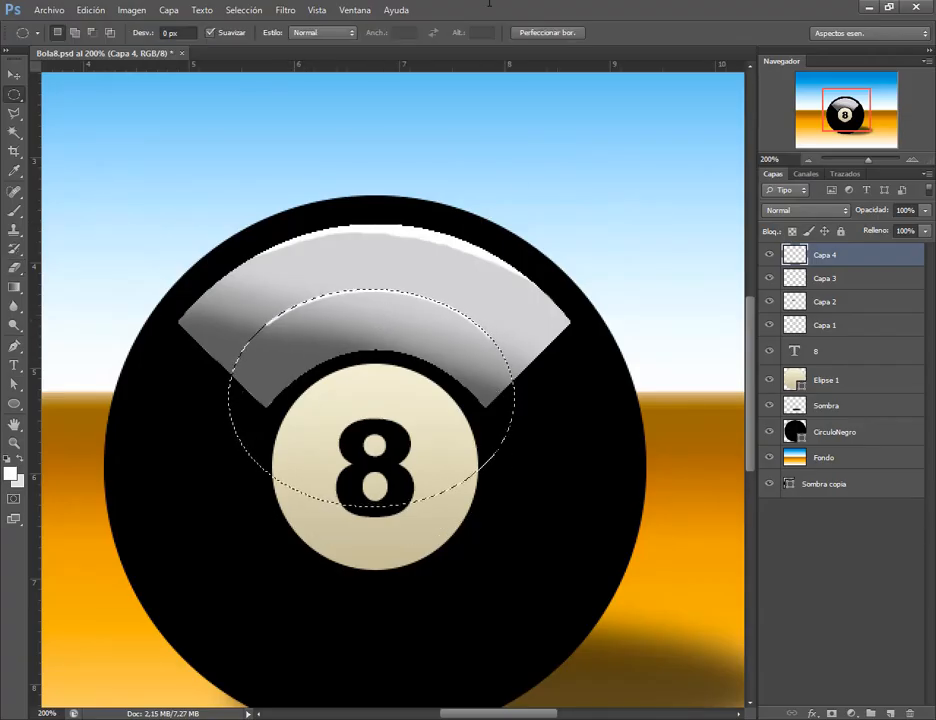
Thicken the middle of the arc with white inside the selection, deselect, and dab a white glint at the arc's centre on Capa 4.
{"action": "key", "text": "b"}
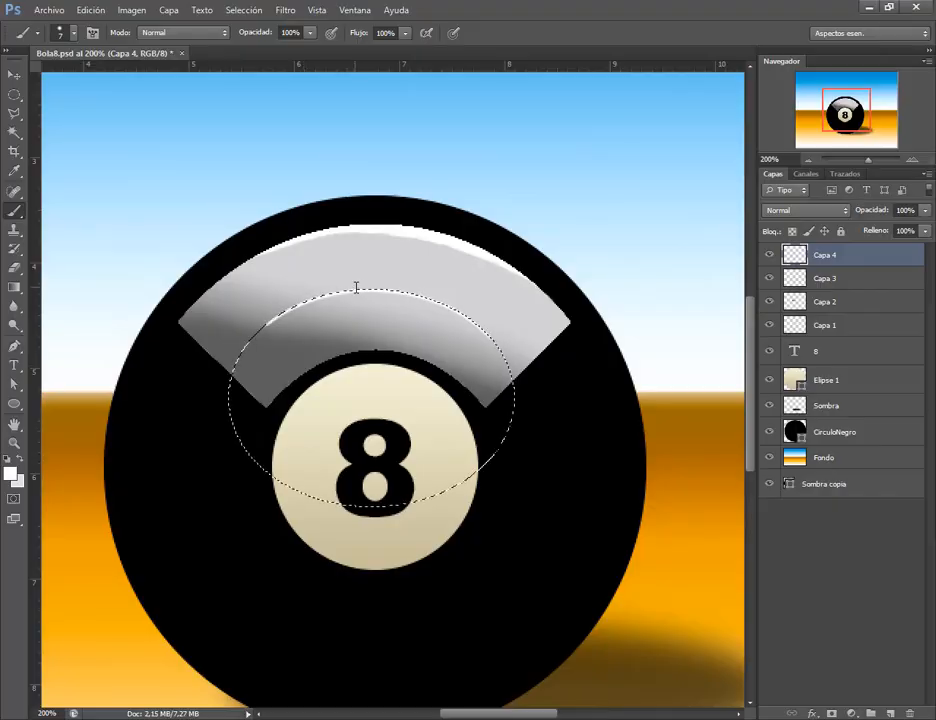
{"action": "right_click", "coordinate": [359, 284]}
{"action": "key", "text": "Escape"}
{"action": "left_click_drag", "start_coordinate": [351, 289], "coordinate": [411, 294]}
{"action": "key", "text": "ctrl+d"}
{"action": "right_click", "coordinate": [368, 294]}
{"action": "left_click", "coordinate": [366, 292]}
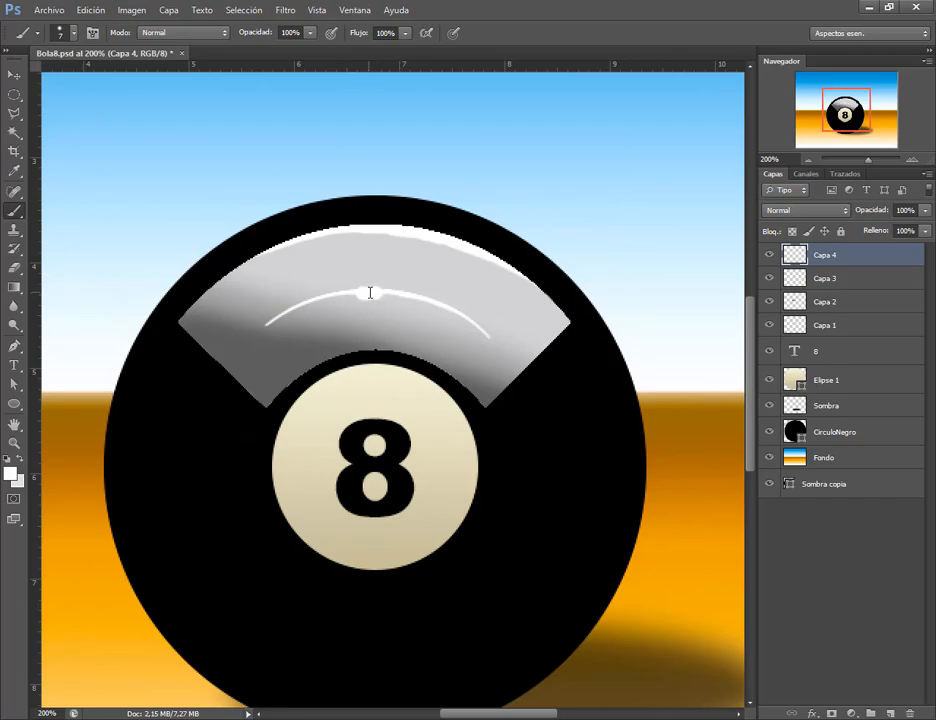
{"action": "left_click", "coordinate": [370, 292]}
Switch to the Eraser and open its size and hardness settings.
{"action": "left_click", "coordinate": [14, 267]}
{"action": "right_click", "coordinate": [398, 315]}
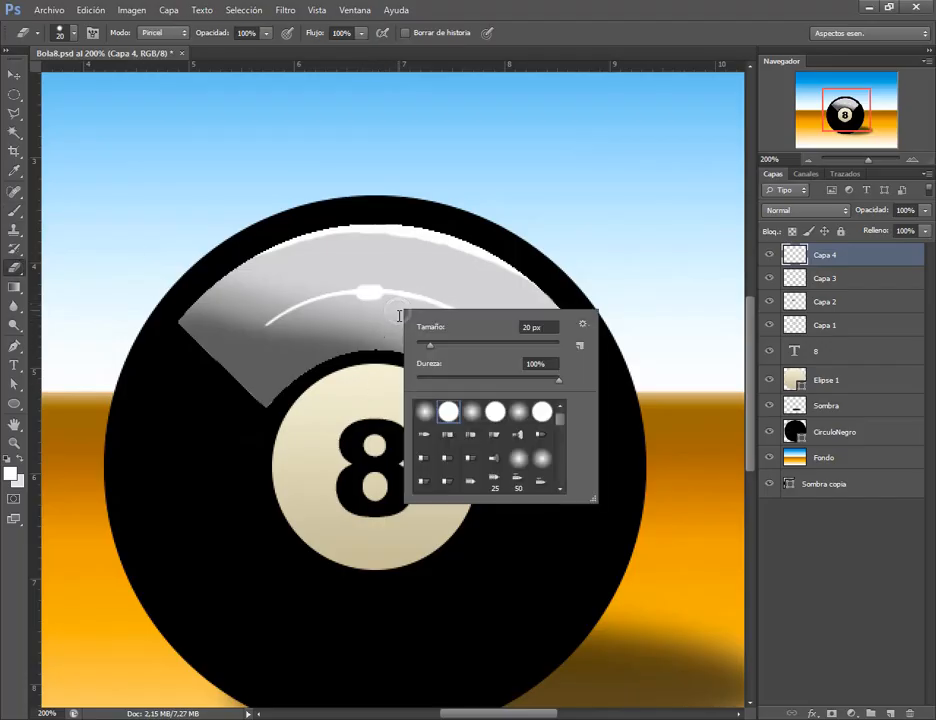
Erase both tips of the thin white arc highlight on Capa 4 with the 20 px eraser, and save the document.
{"action": "left_click", "coordinate": [396, 314]}
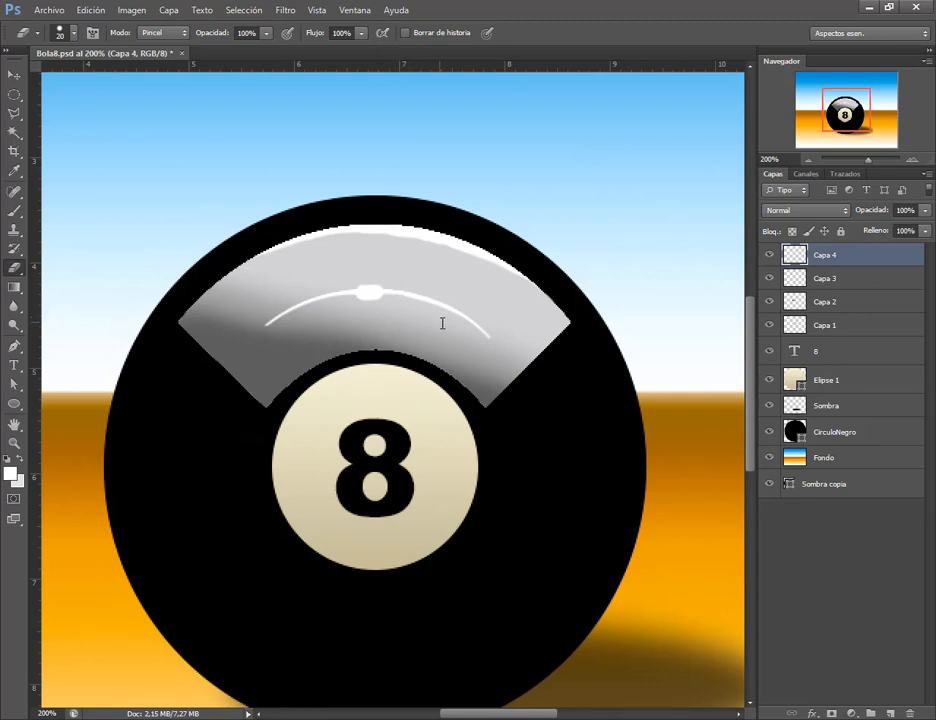
{"action": "left_click", "coordinate": [488, 352]}
{"action": "left_click", "coordinate": [257, 347]}
{"action": "key", "text": "ctrl+0"}
{"action": "left_click_drag", "start_coordinate": [467, 325], "coordinate": [477, 334]}
{"action": "key", "text": "ctrl+minus"}
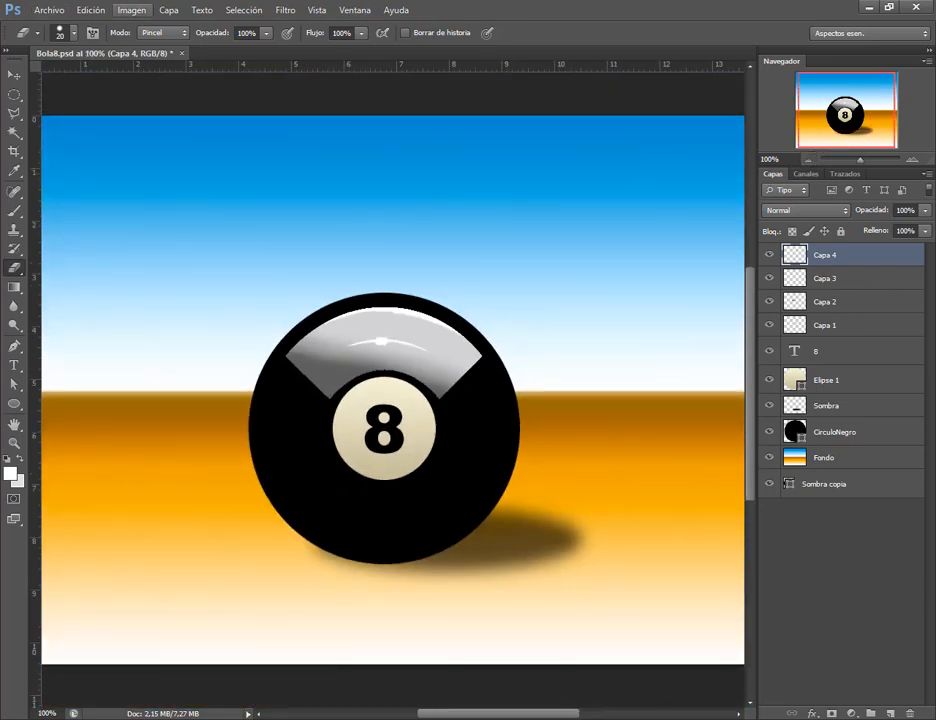
{"action": "left_click", "coordinate": [48, 9]}
{"action": "left_click", "coordinate": [87, 171]}
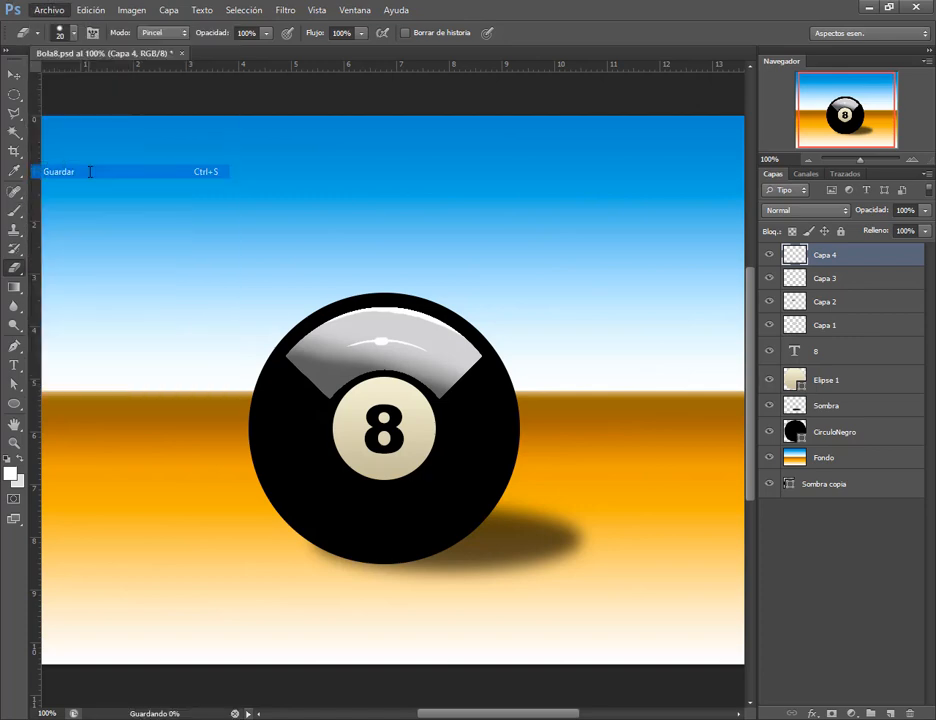
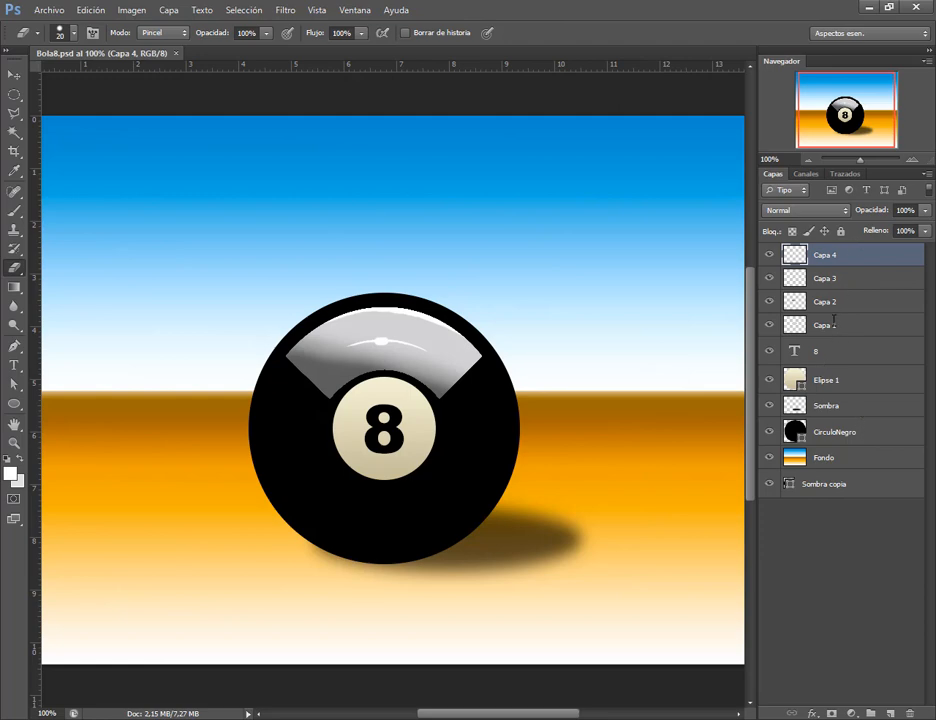
{"action": "left_click", "coordinate": [824, 325]}
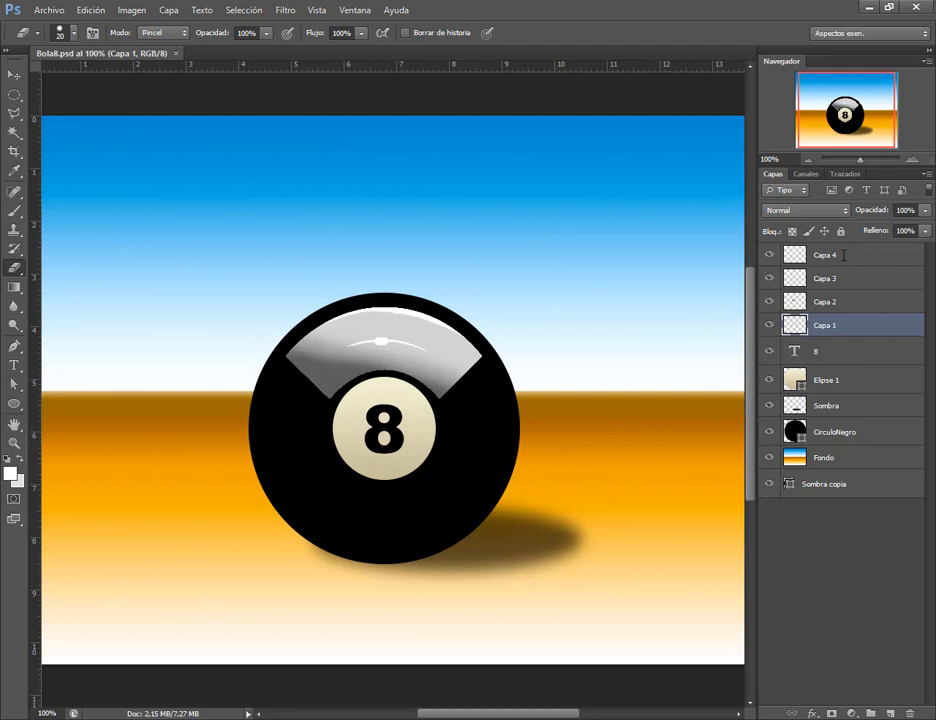
{"action": "left_click", "coordinate": [872, 257]}
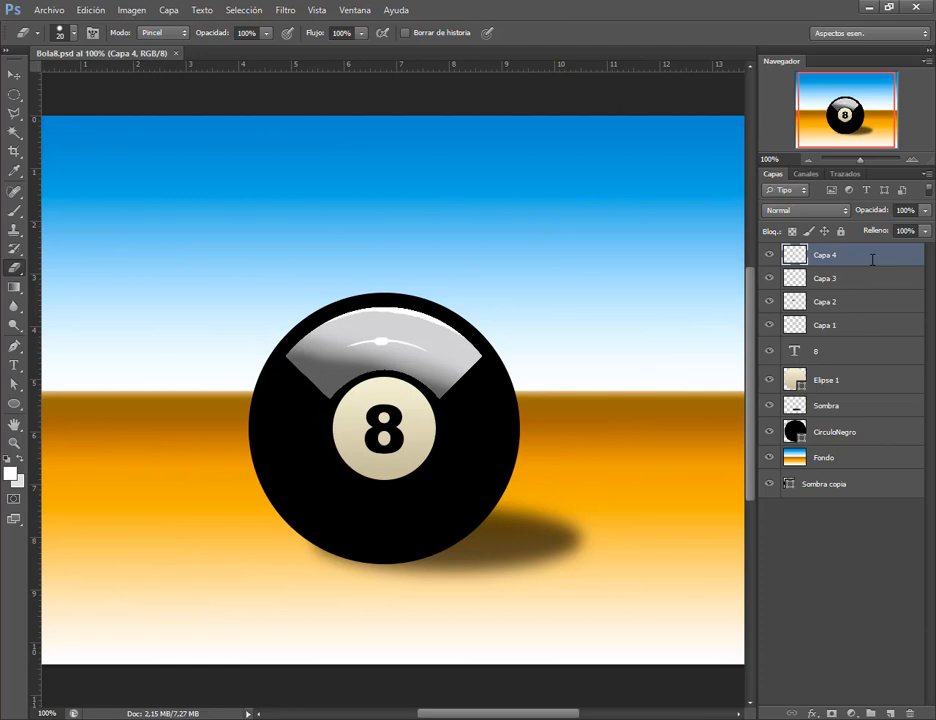
{"action": "key", "text": "super+f"}
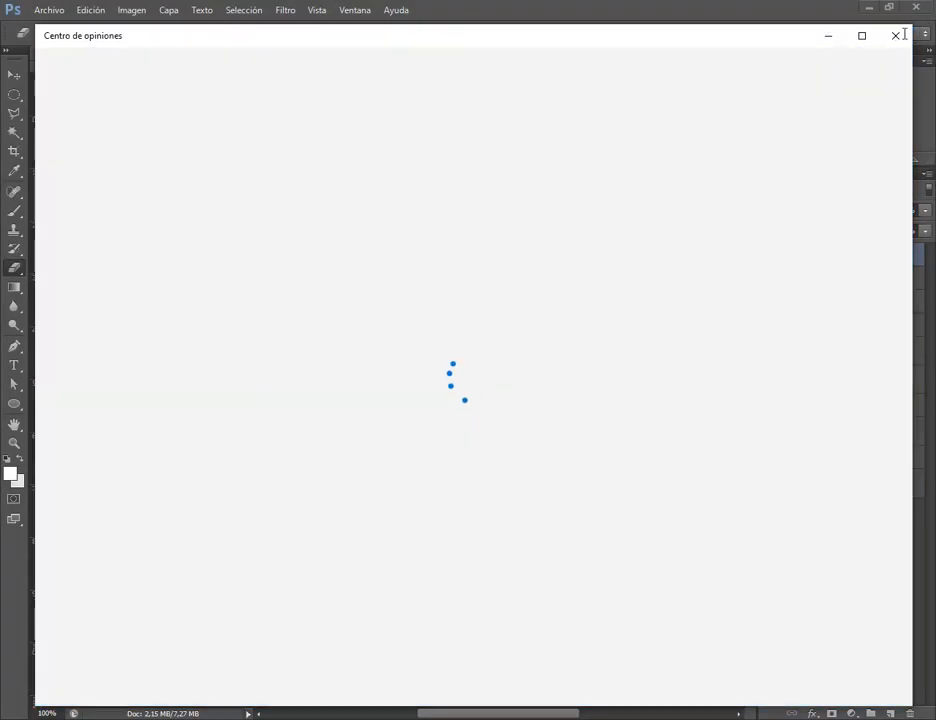
{"action": "left_click", "coordinate": [897, 35]}
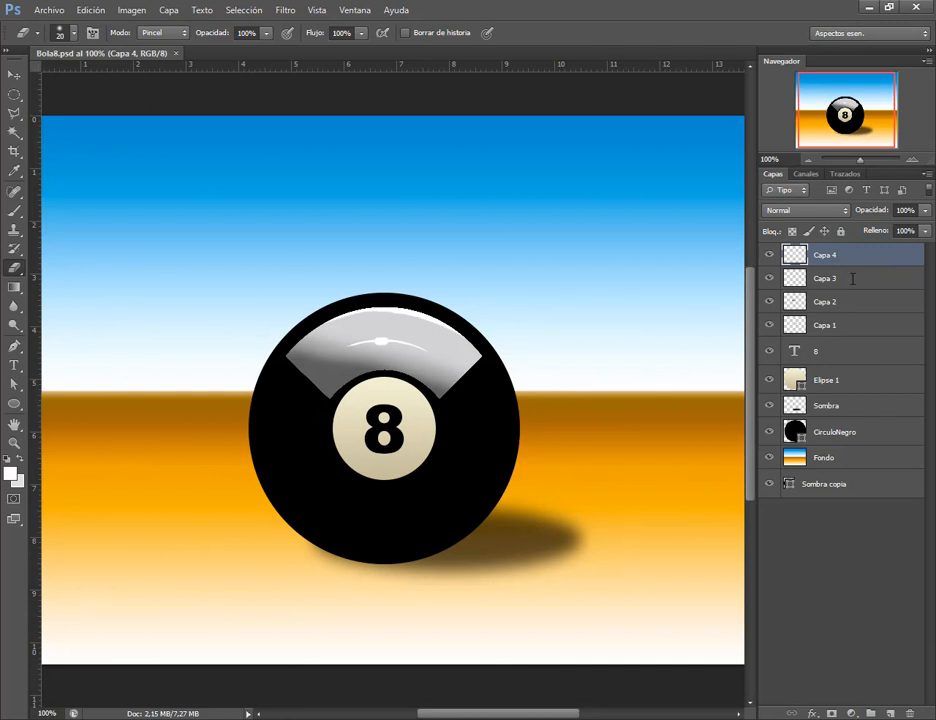
{"action": "left_click", "coordinate": [871, 713]}
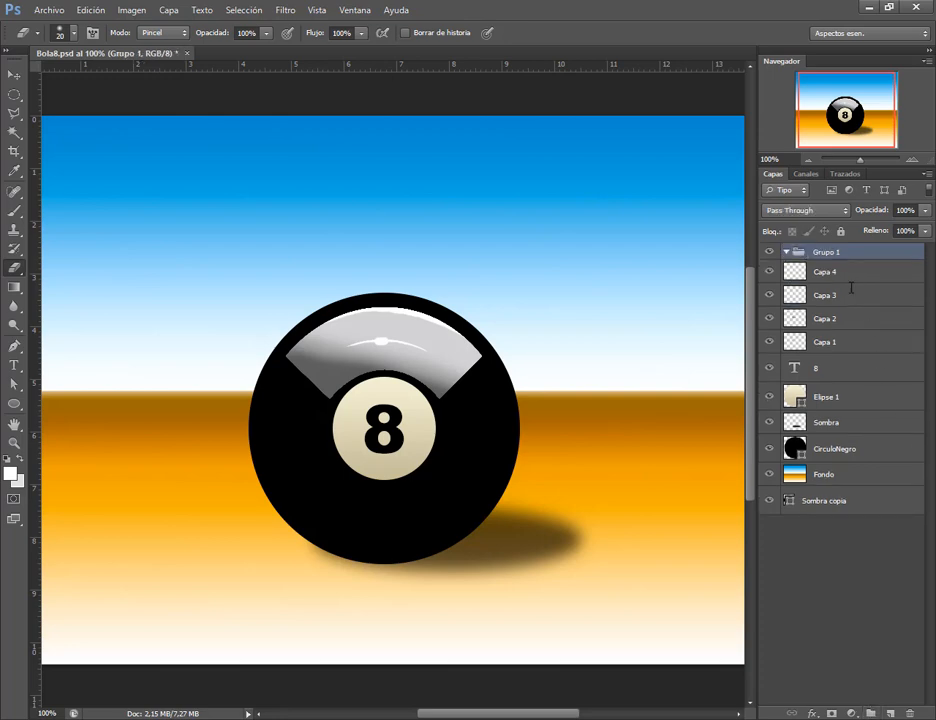
{"action": "key", "text": "ctrl+z"}
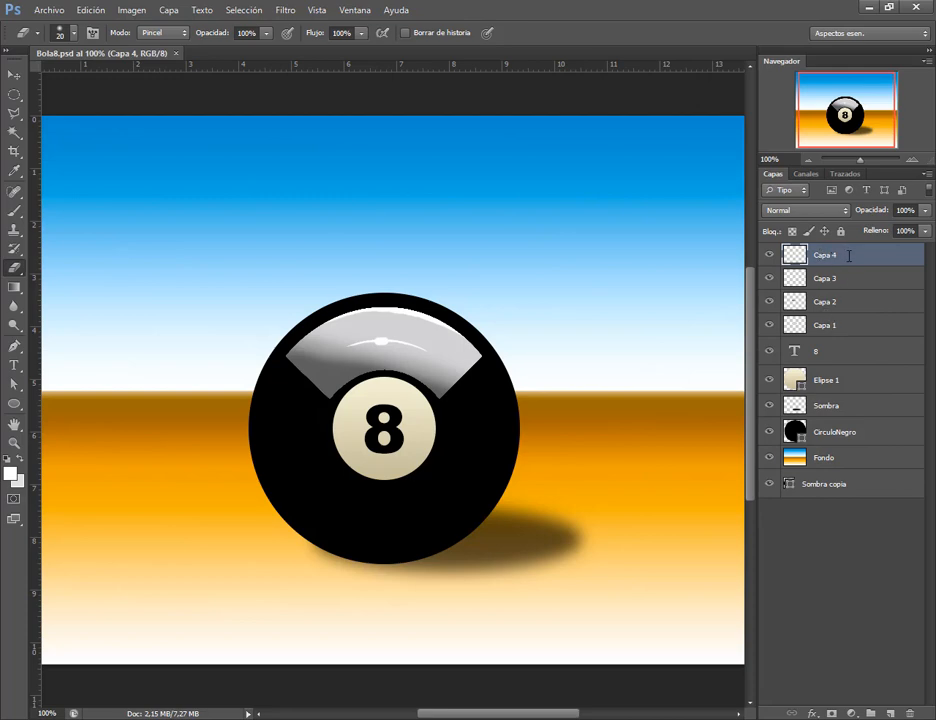
Create a layer group and move the layers Capa 1 to Capa 4 into it.
{"action": "left_click", "coordinate": [856, 323], "text": "shift"}
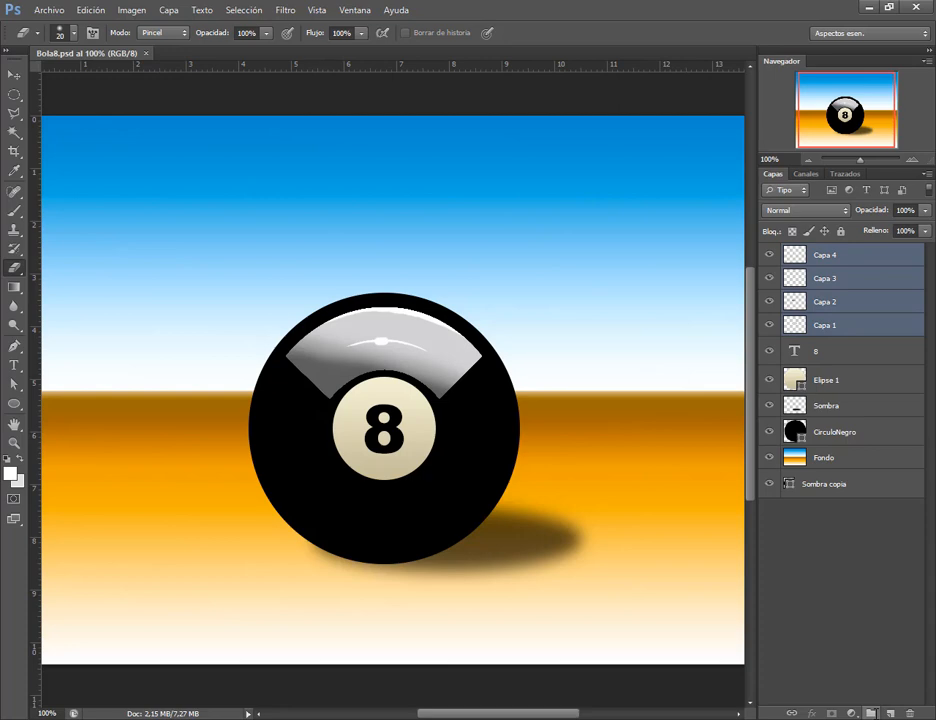
{"action": "left_click", "coordinate": [870, 713]}
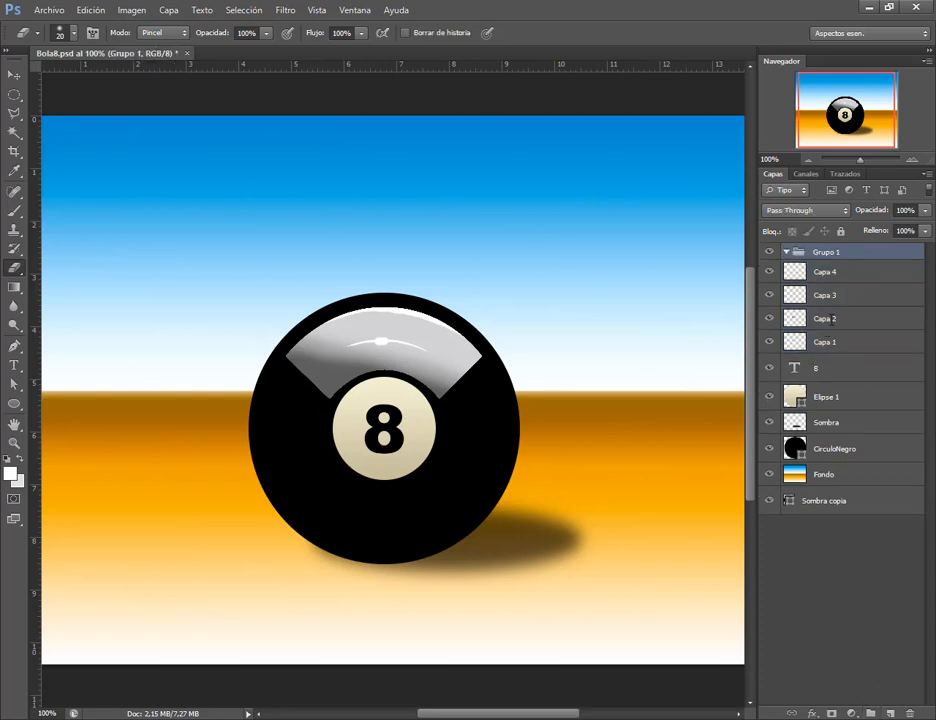
{"action": "left_click", "coordinate": [849, 271]}
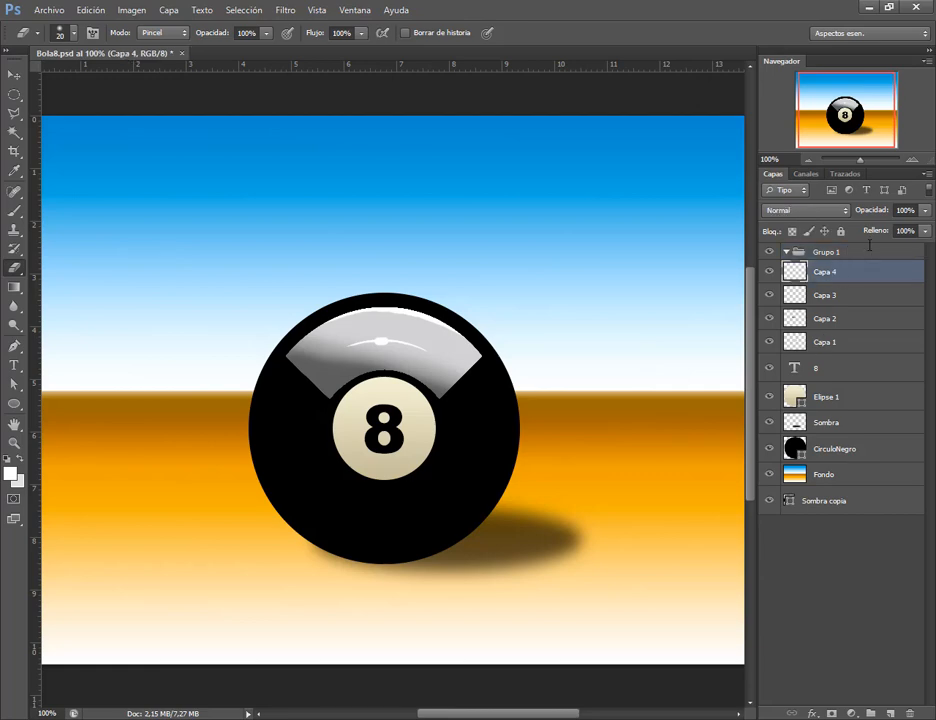
{"action": "left_click", "coordinate": [822, 341], "text": "shift"}
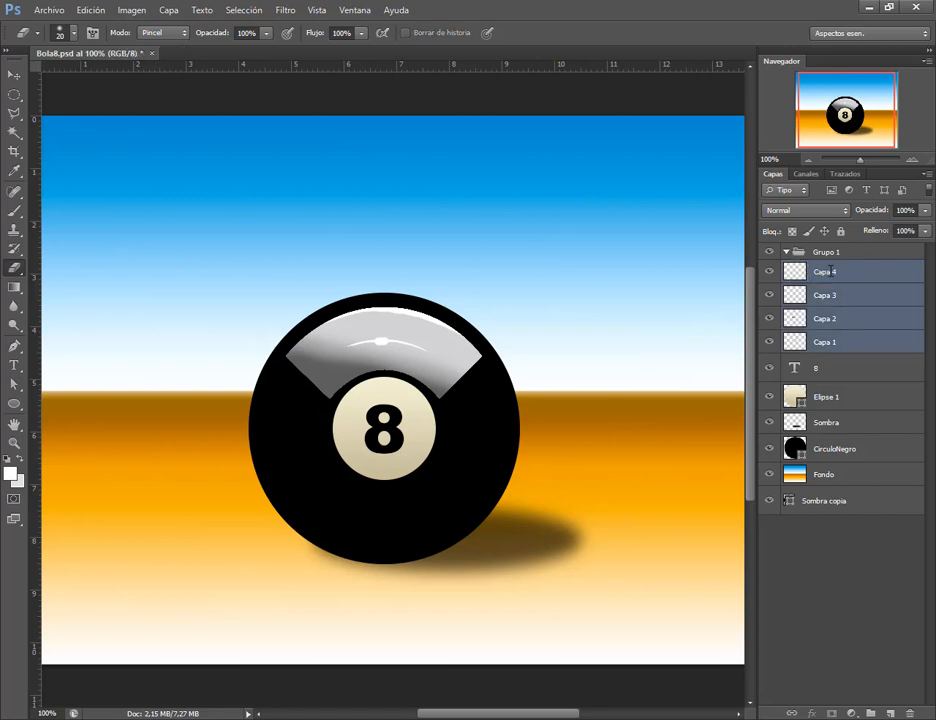
{"action": "left_click_drag", "start_coordinate": [842, 294], "coordinate": [801, 254]}
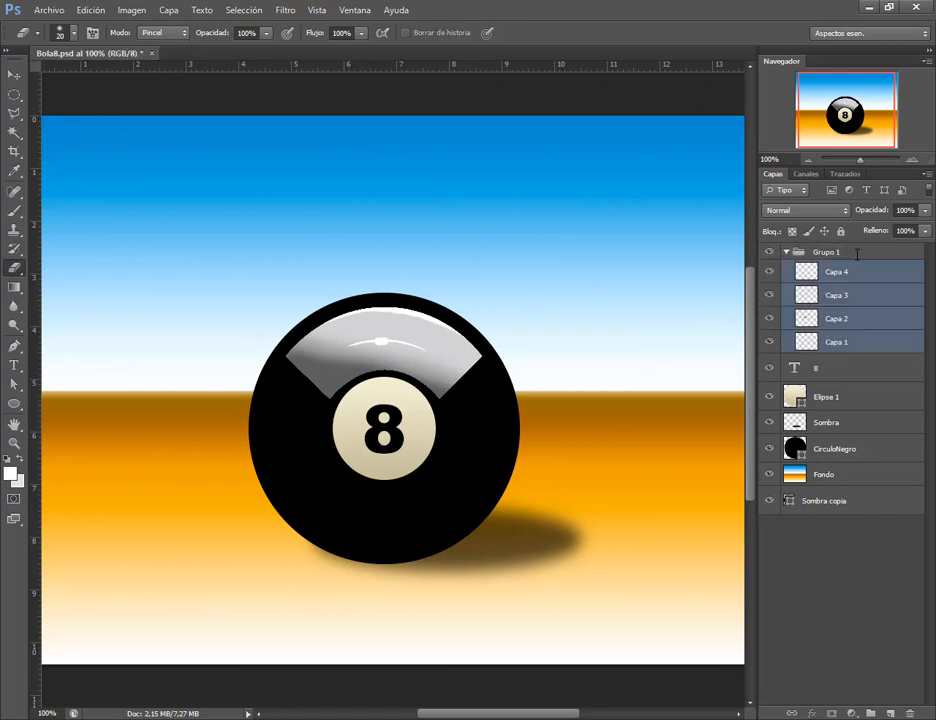
Collapse the new group and switch its visibility off and on to examine which highlights it contains.
{"action": "left_click", "coordinate": [836, 253]}
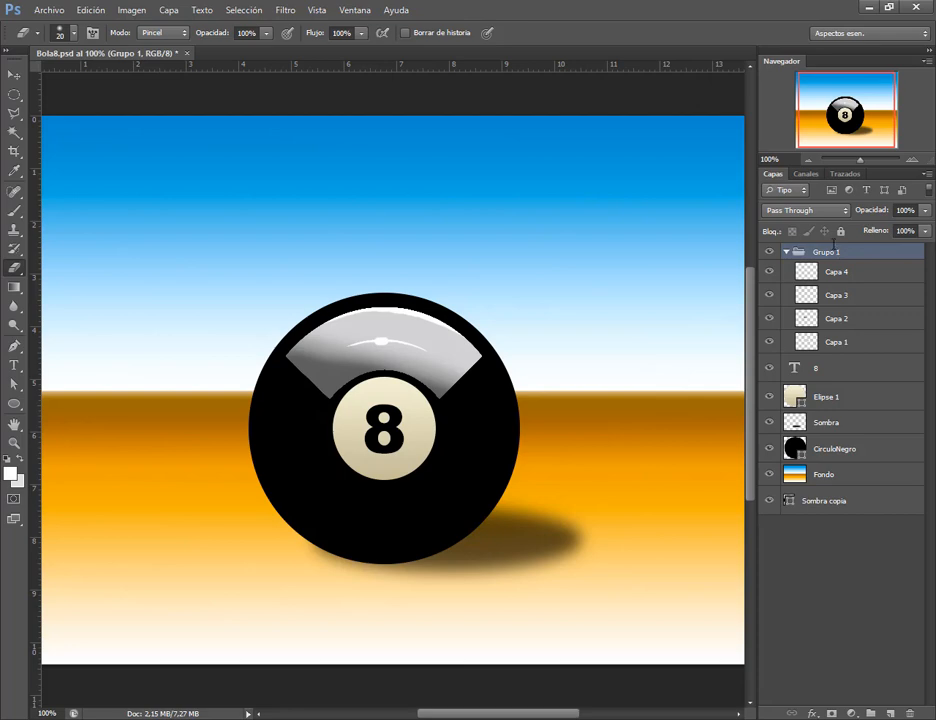
{"action": "left_click", "coordinate": [787, 252]}
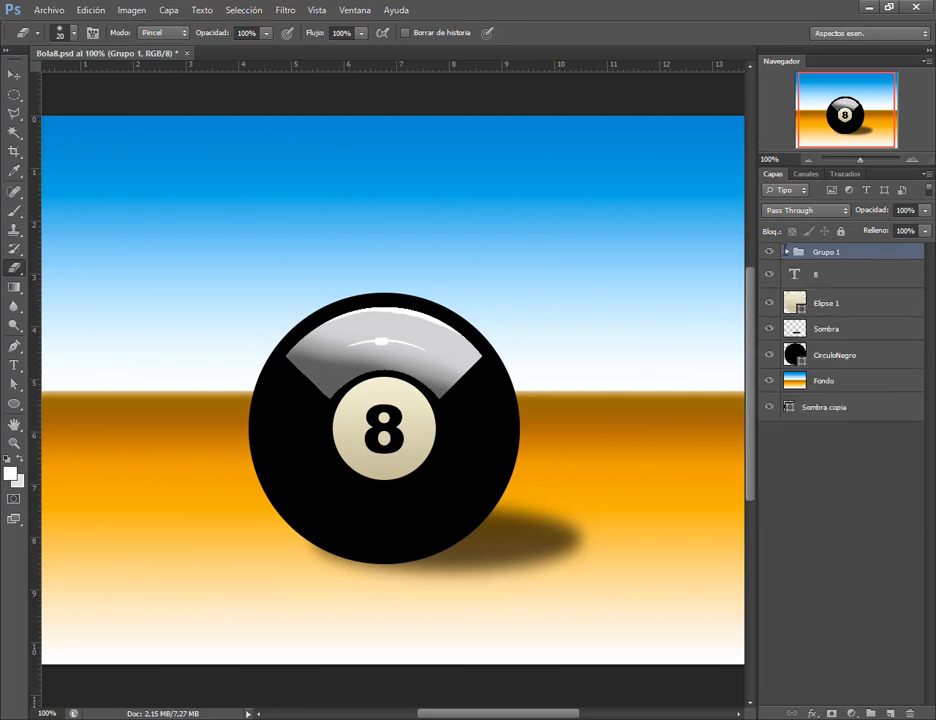
{"action": "left_click", "coordinate": [787, 252]}
{"action": "left_click", "coordinate": [787, 252]}
{"action": "left_click", "coordinate": [787, 252]}
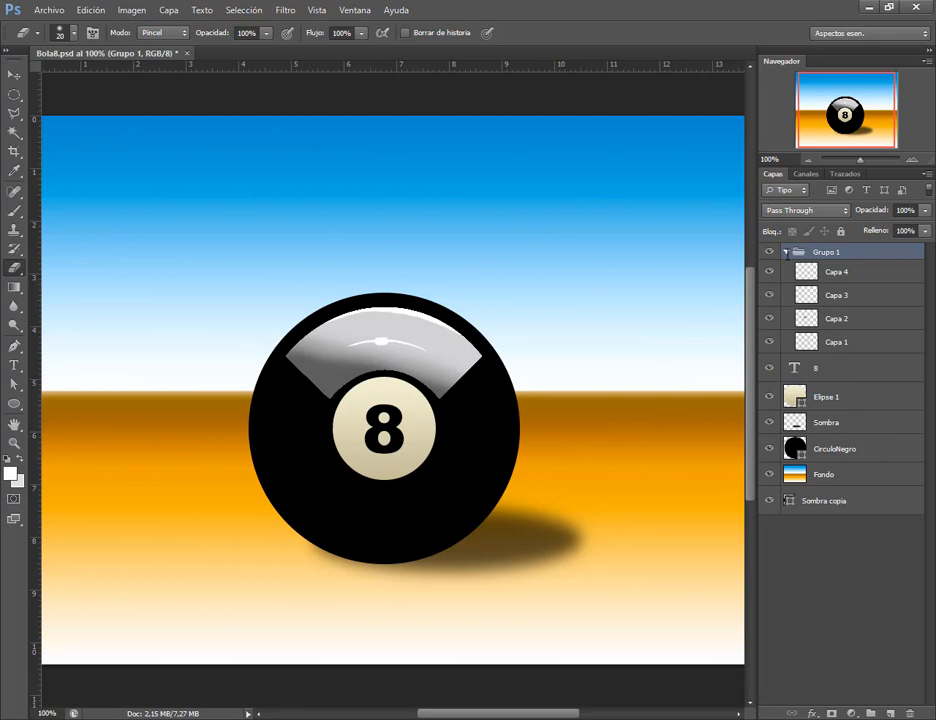
{"action": "left_click", "coordinate": [787, 252]}
{"action": "left_click", "coordinate": [769, 252]}
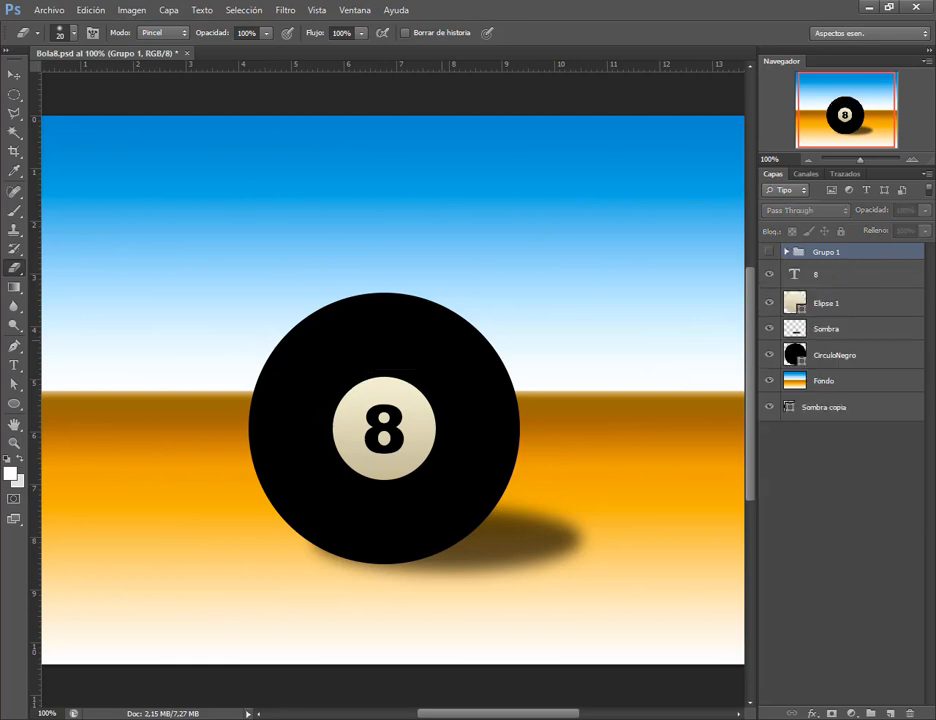
{"action": "left_click", "coordinate": [769, 252]}
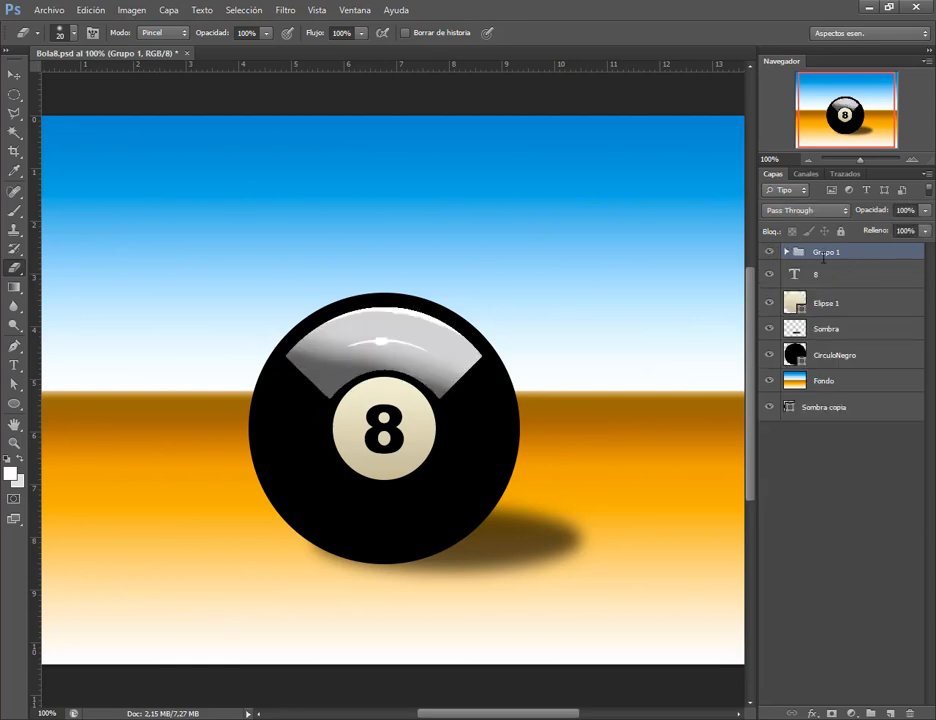
Rename the highlight group as Brillo superior.
{"action": "double_click", "coordinate": [826, 253]}
{"action": "type", "text": "8"}
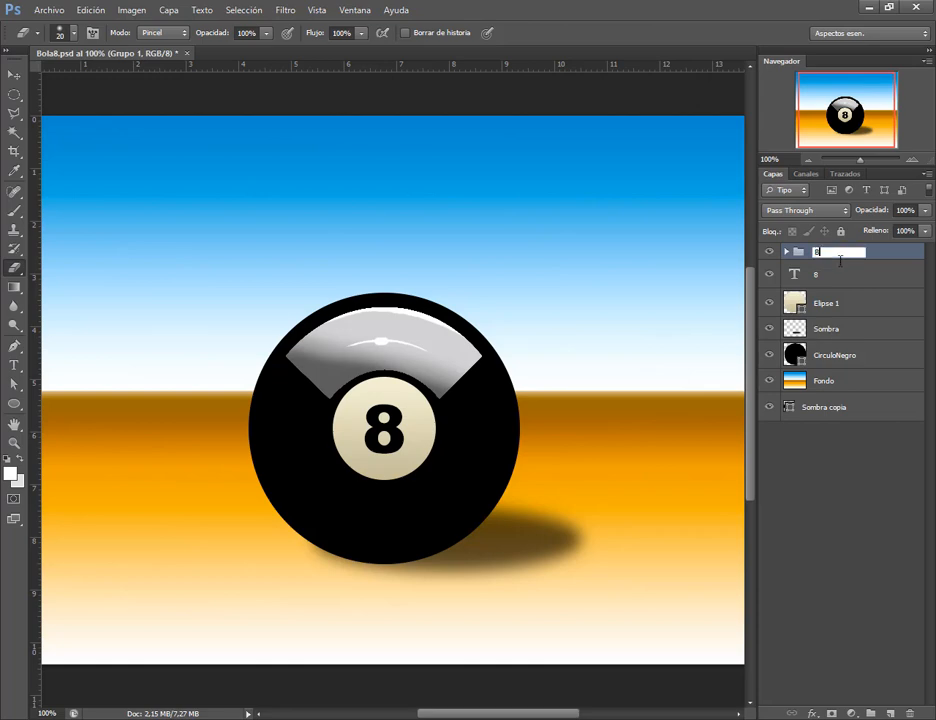
{"action": "type", "text": "rillo superior"}
{"action": "key", "text": "Return"}
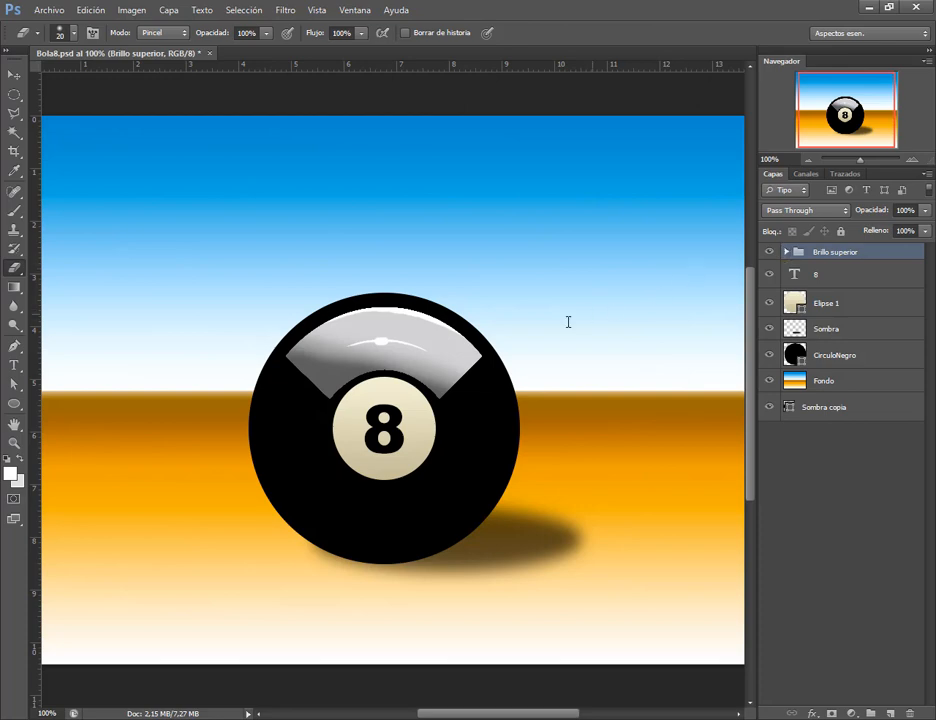
Examine the individual layers inside the Brillo superior group, including what Capa 1 contributes to the highlight, and collapse the group again.
{"action": "left_click", "coordinate": [786, 252]}
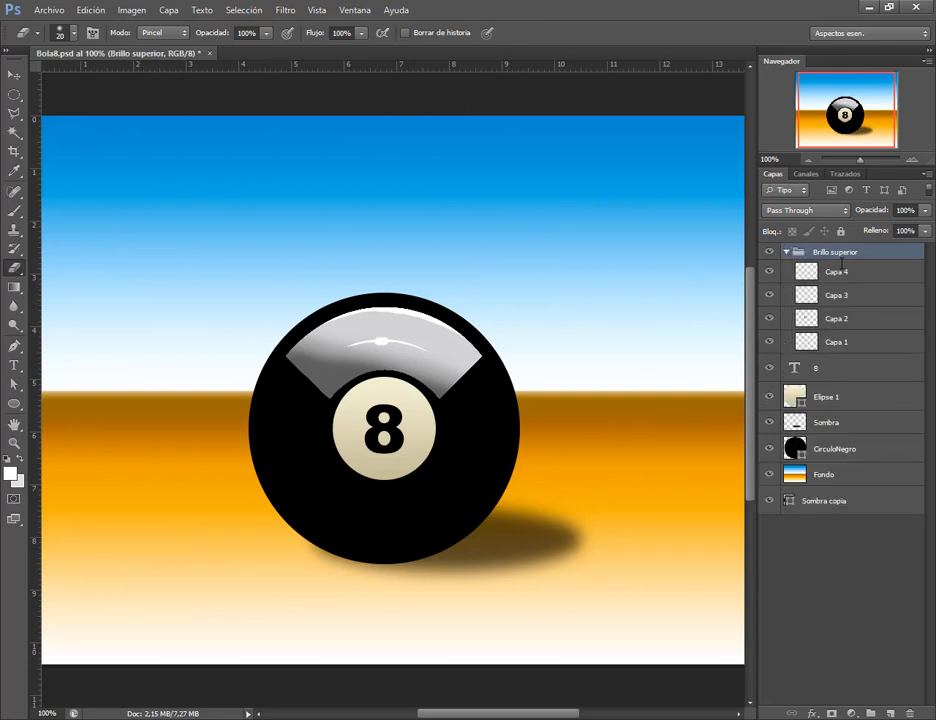
{"action": "left_click", "coordinate": [845, 274]}
{"action": "left_click", "coordinate": [845, 296]}
{"action": "left_click", "coordinate": [845, 319]}
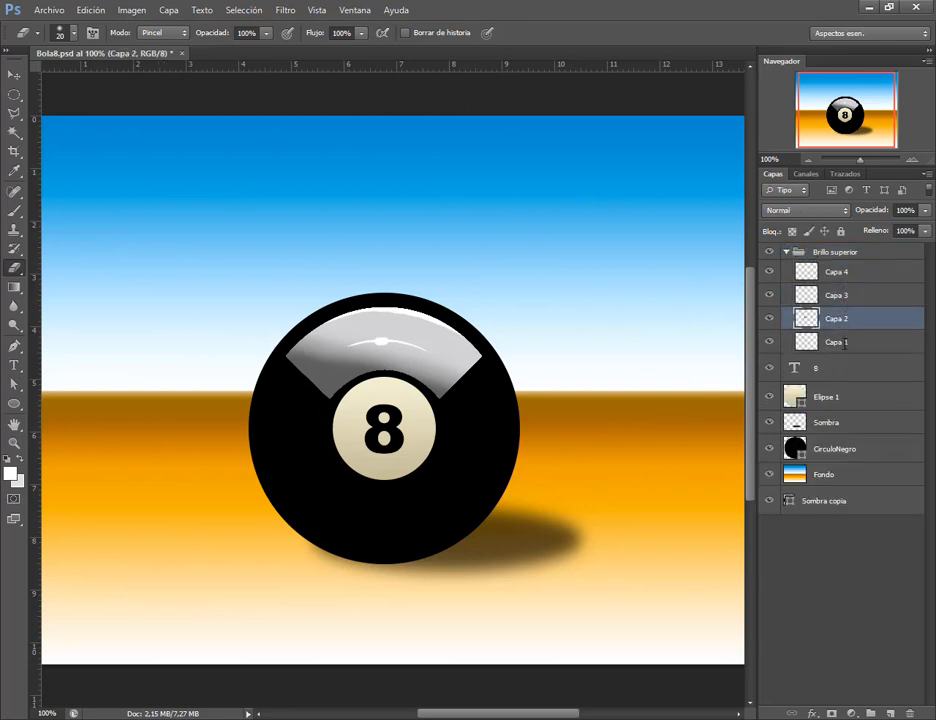
{"action": "left_click", "coordinate": [845, 342]}
{"action": "left_click", "coordinate": [769, 342]}
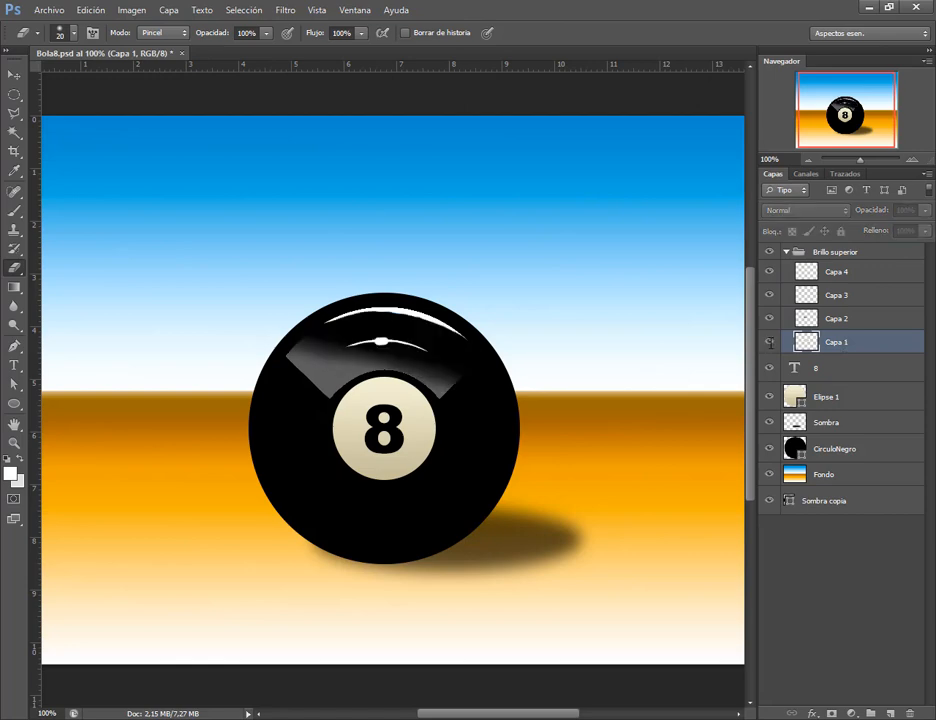
{"action": "left_click", "coordinate": [769, 342]}
{"action": "left_click", "coordinate": [786, 252]}
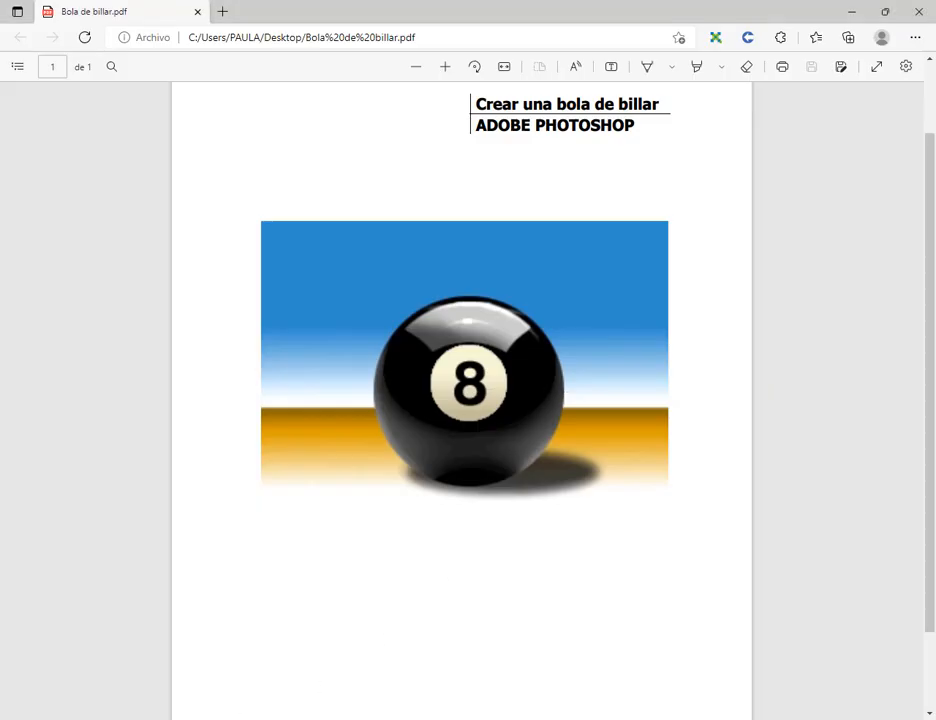
Return from the reference PDF to Photoshop, add a new layer above Brillo superior and load the black ball's outline as a selection.
{"action": "left_click", "coordinate": [850, 11]}
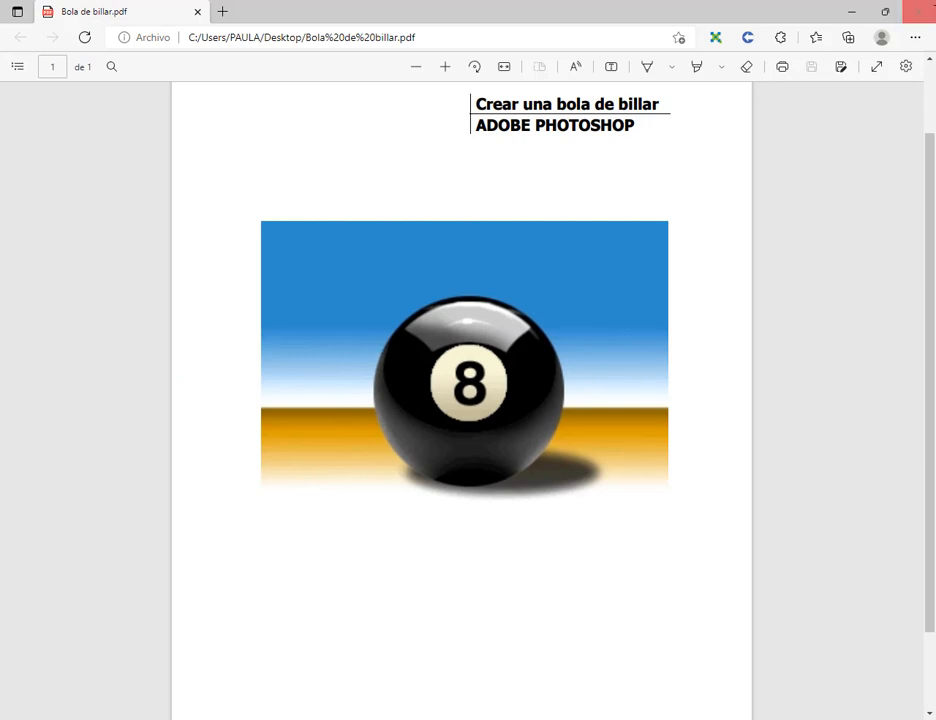
{"action": "left_click", "coordinate": [851, 11]}
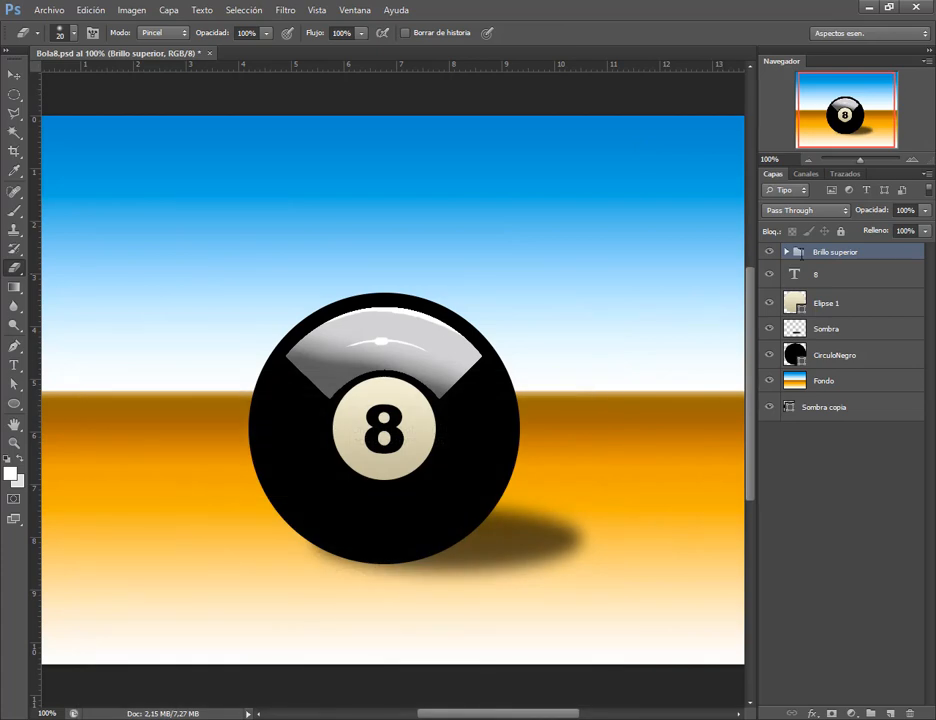
{"action": "left_click", "coordinate": [891, 713]}
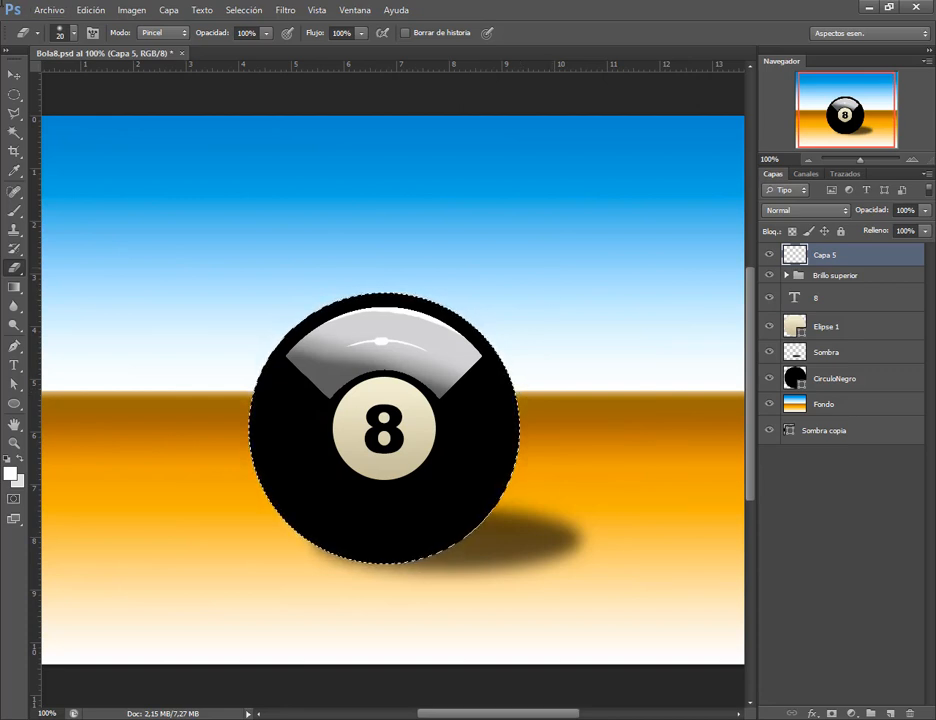
Set up the Brush tool with a soft 65 px tip and 24% opacity, checking the ball's shading in the reference PDF.
{"action": "left_click", "coordinate": [14, 210]}
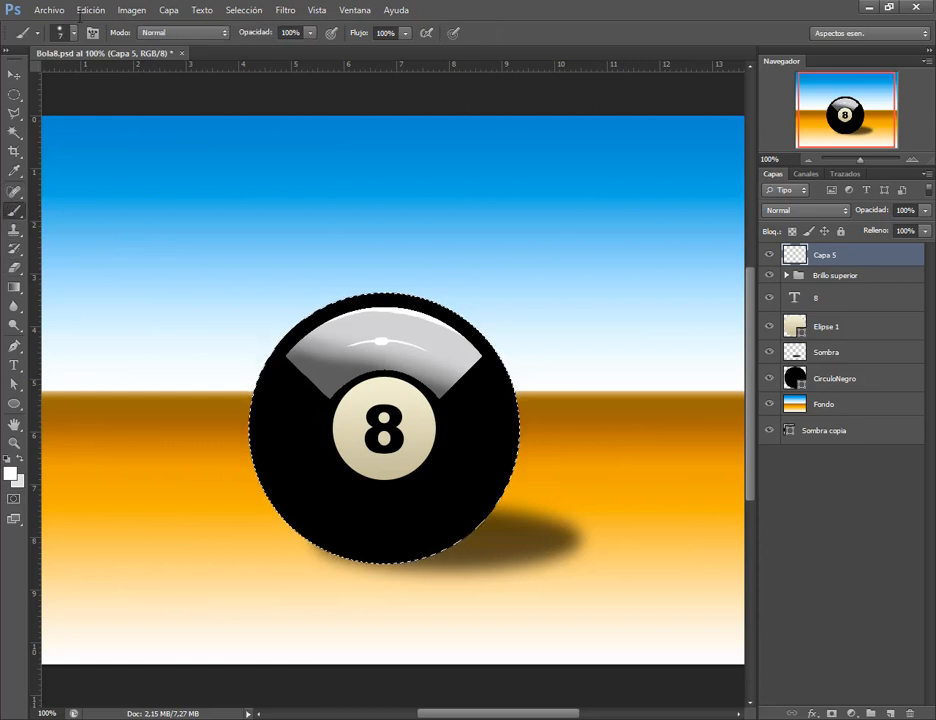
{"action": "left_click", "coordinate": [65, 32]}
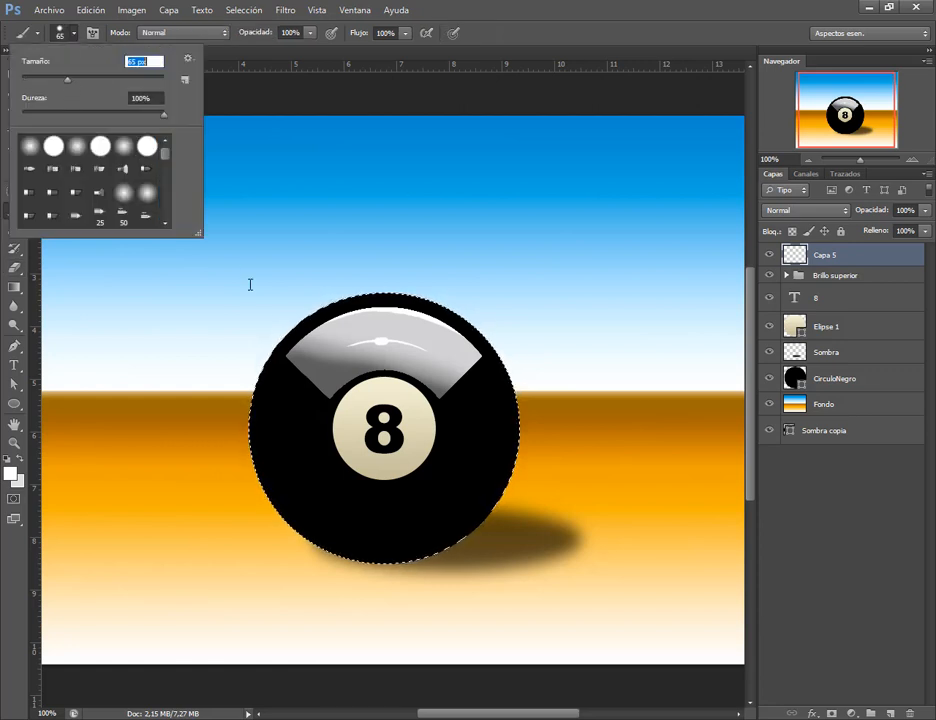
{"action": "left_click_drag", "start_coordinate": [57, 113], "coordinate": [10, 110]}
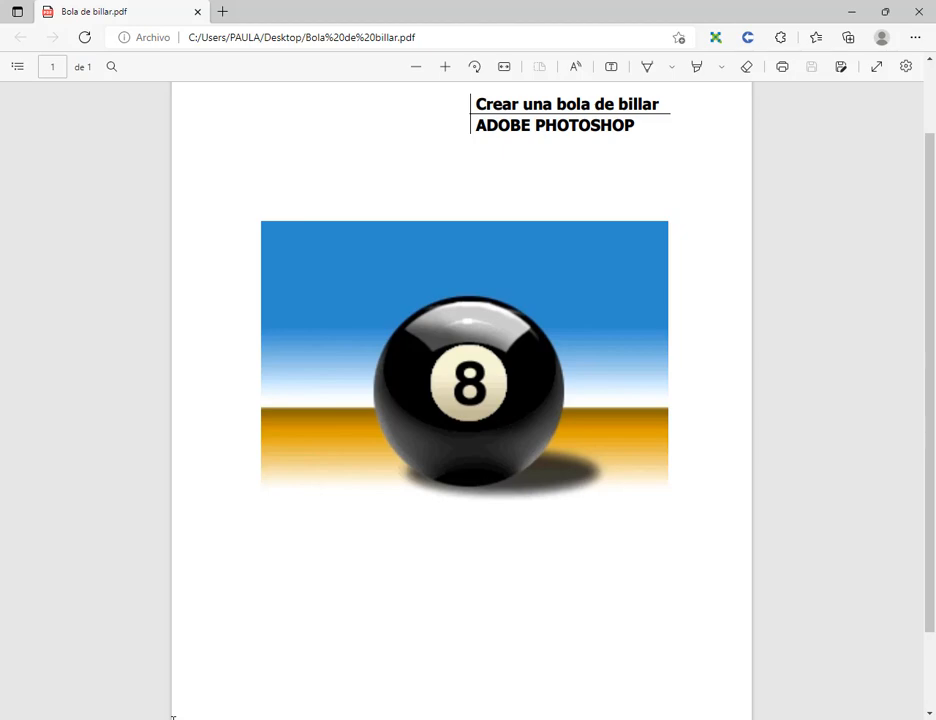
{"action": "left_click", "coordinate": [851, 11]}
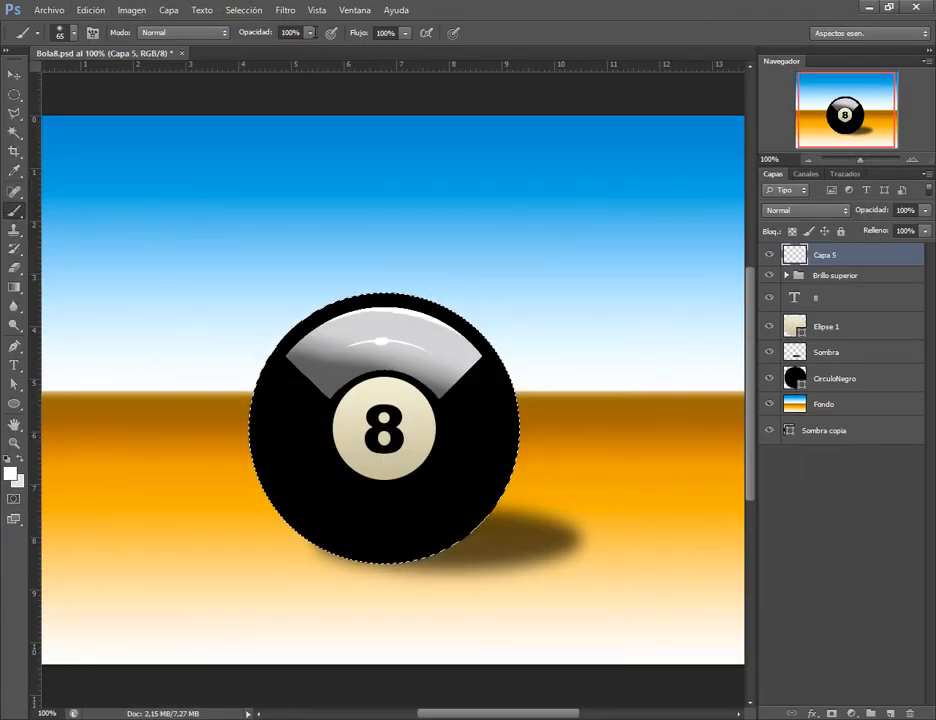
{"action": "left_click", "coordinate": [311, 33]}
{"action": "left_click", "coordinate": [256, 50]}
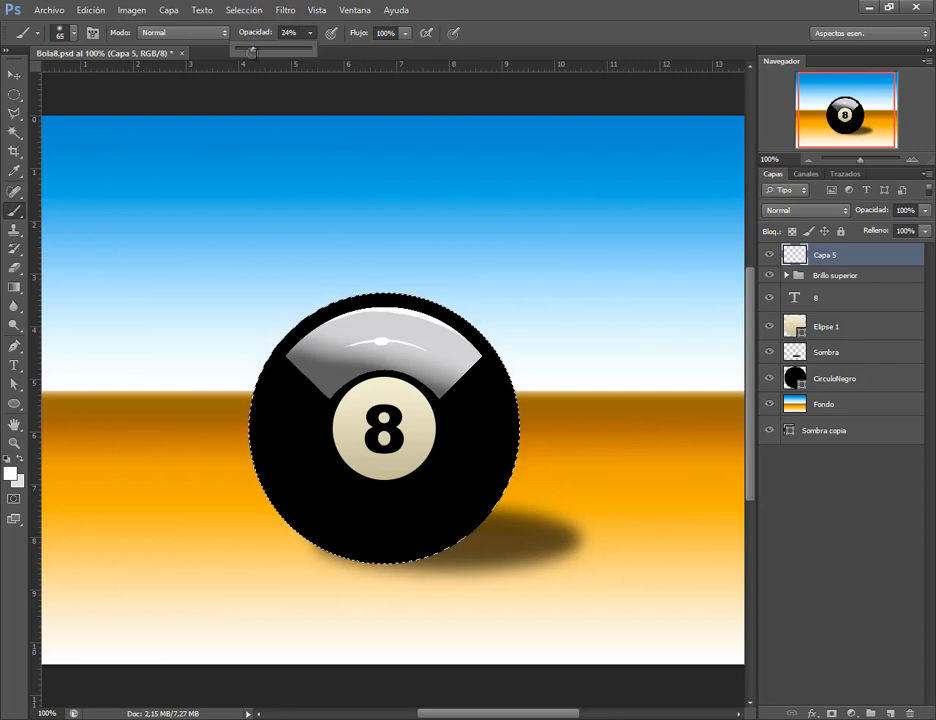
{"action": "left_click", "coordinate": [563, 27]}
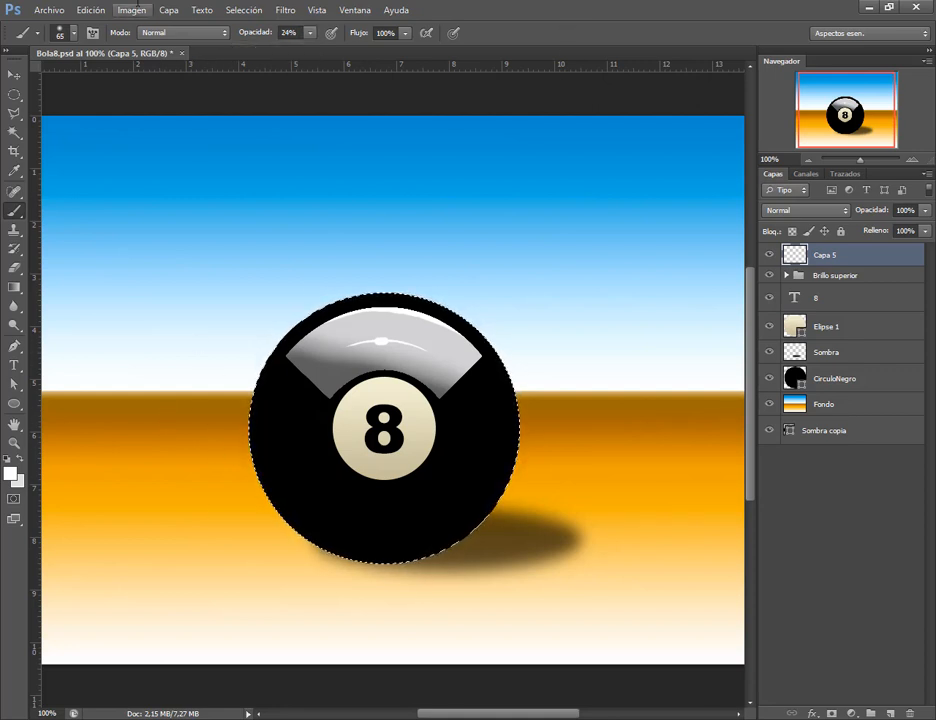
Enlarge the soft brush tip to 89 px.
{"action": "left_click", "coordinate": [72, 36]}
{"action": "left_click_drag", "start_coordinate": [41, 64], "coordinate": [65, 62]}
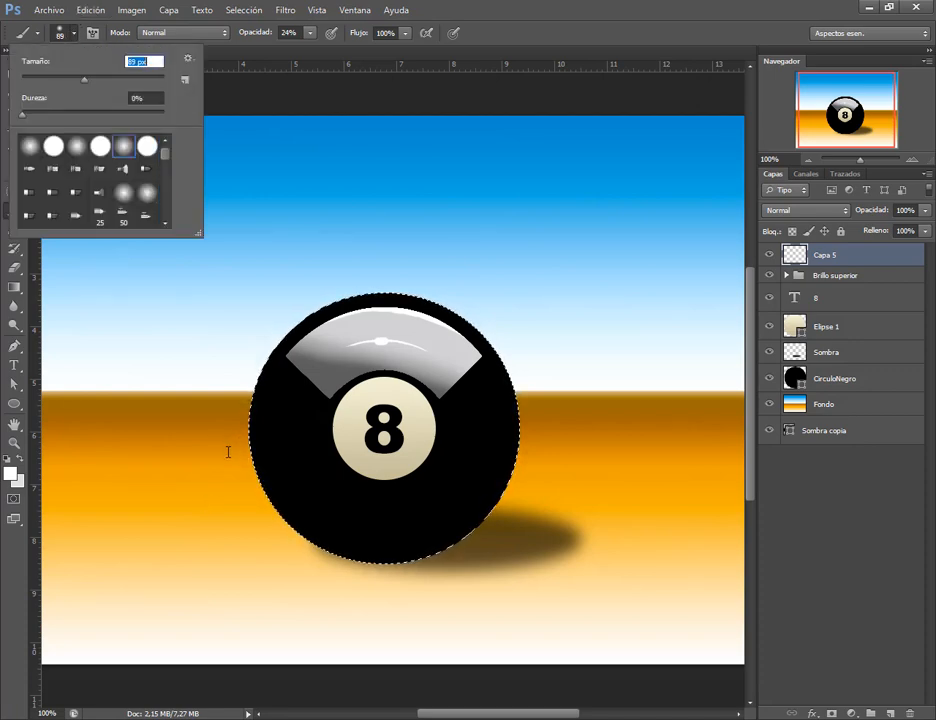
{"action": "key", "text": "Return"}
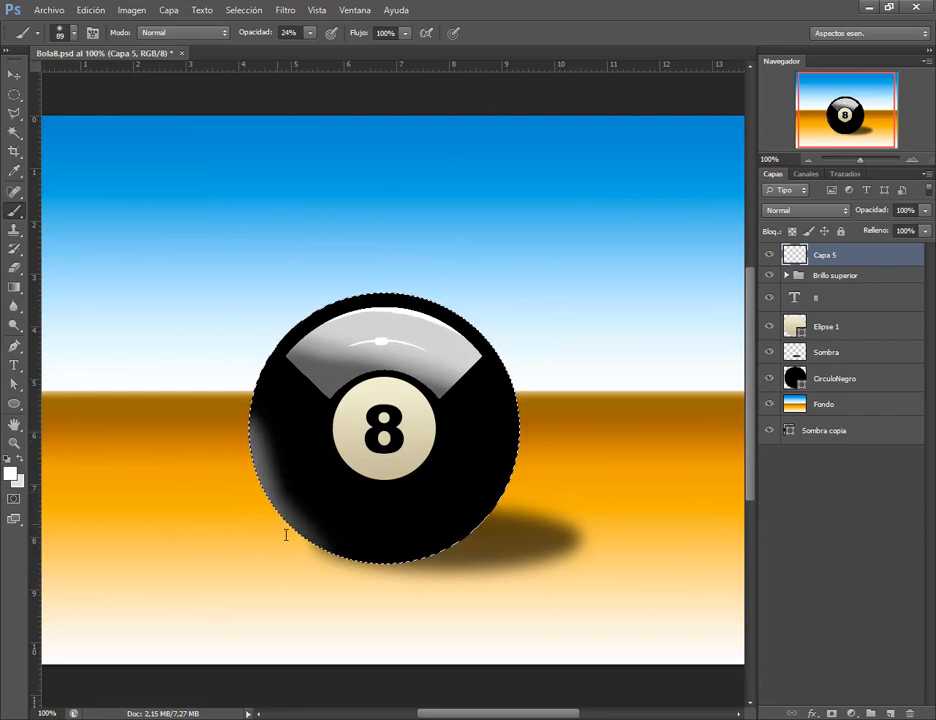
Try painting white shine along the ball's lower edge, undo the strokes and lower the brush opacity to 9%.
{"action": "left_click_drag", "start_coordinate": [377, 534], "coordinate": [410, 536]}
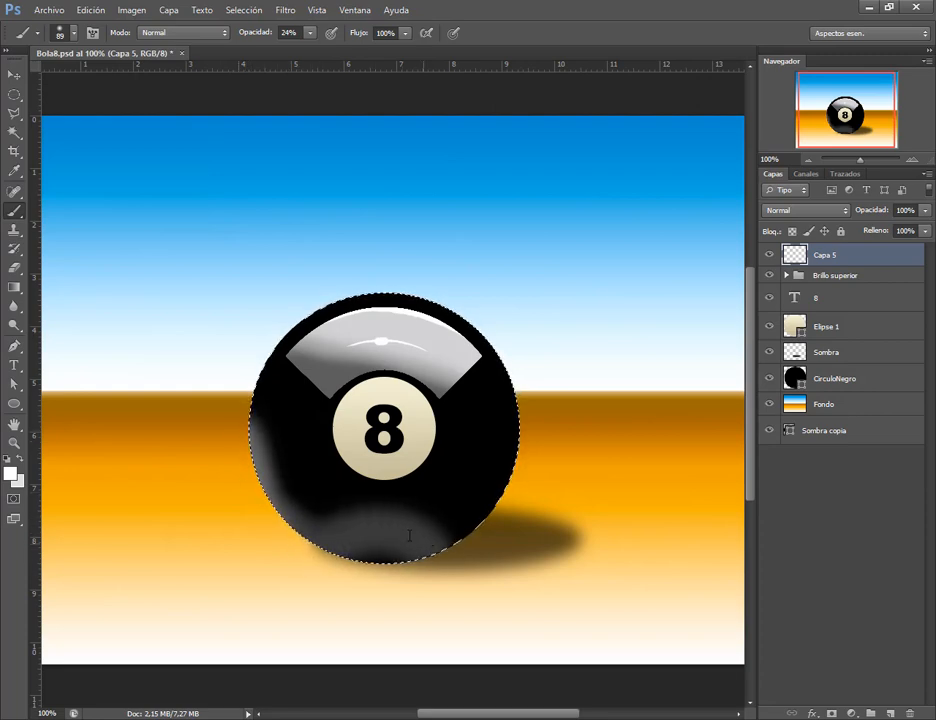
{"action": "left_click", "coordinate": [91, 10]}
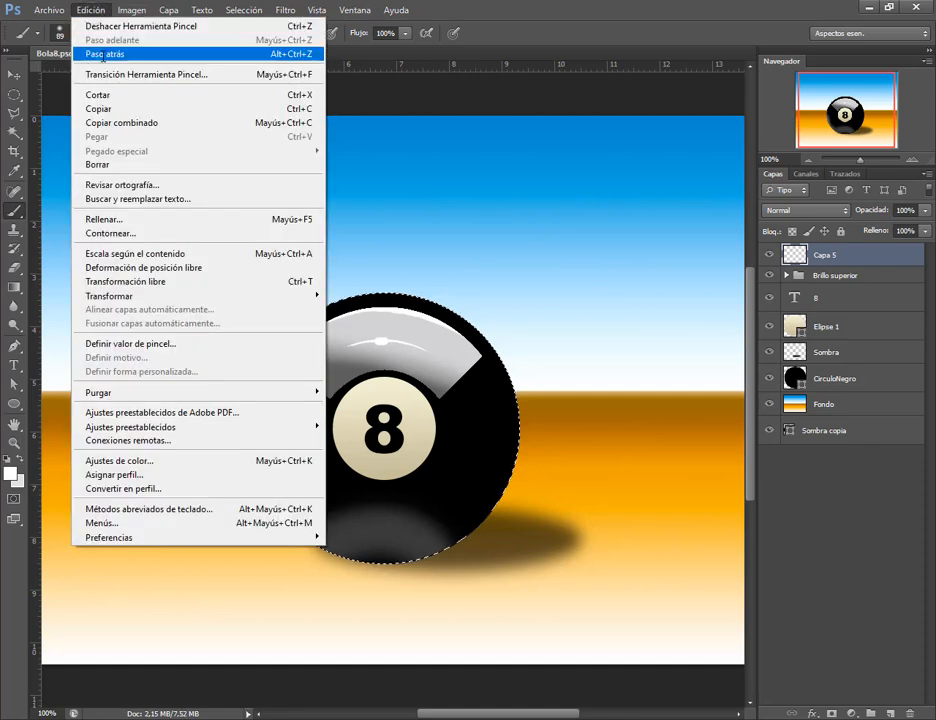
{"action": "left_click", "coordinate": [95, 55]}
{"action": "left_click", "coordinate": [311, 33]}
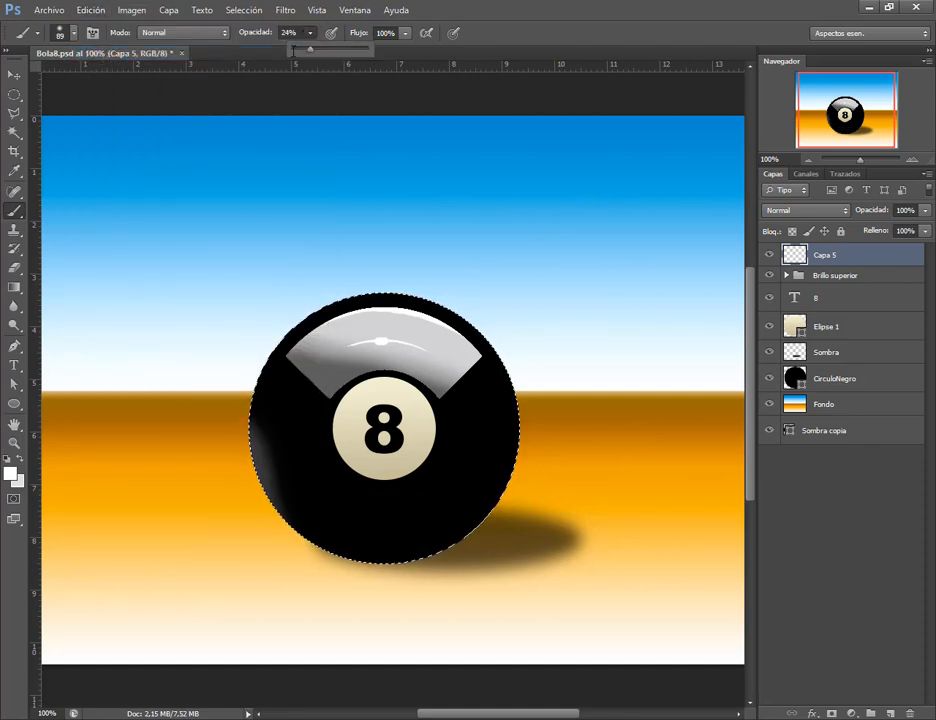
{"action": "left_click", "coordinate": [299, 49]}
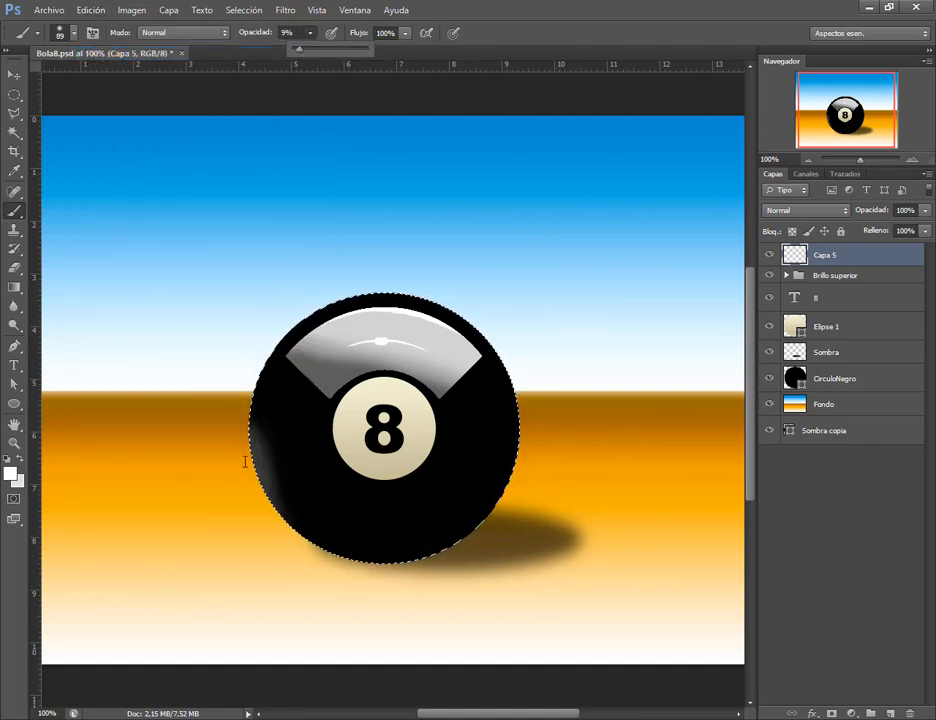
{"action": "left_click", "coordinate": [500, 38]}
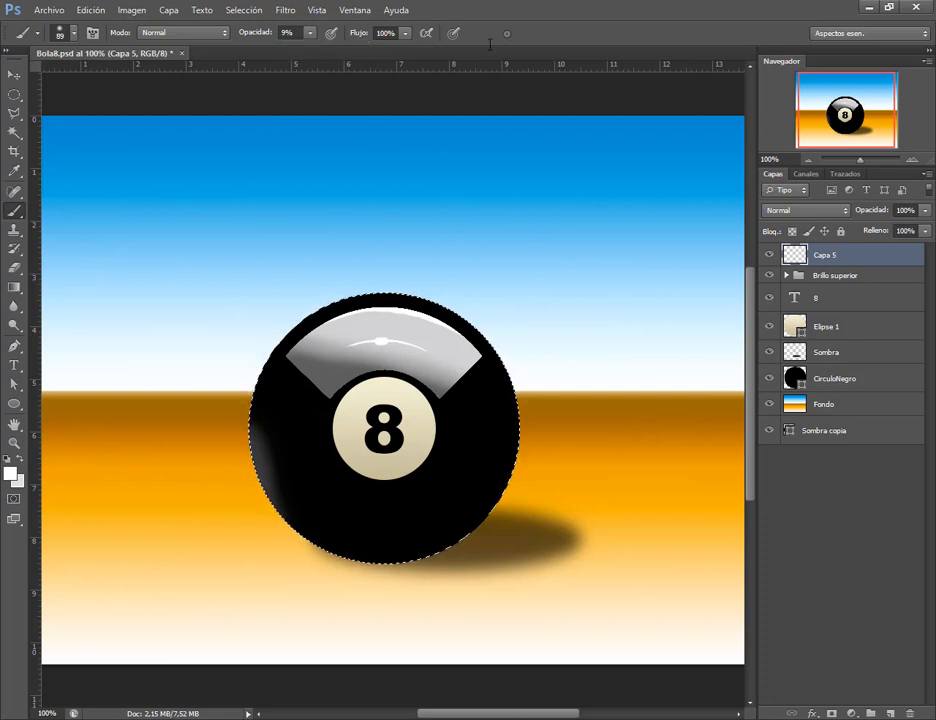
{"action": "key", "text": "ctrl+alt+z"}
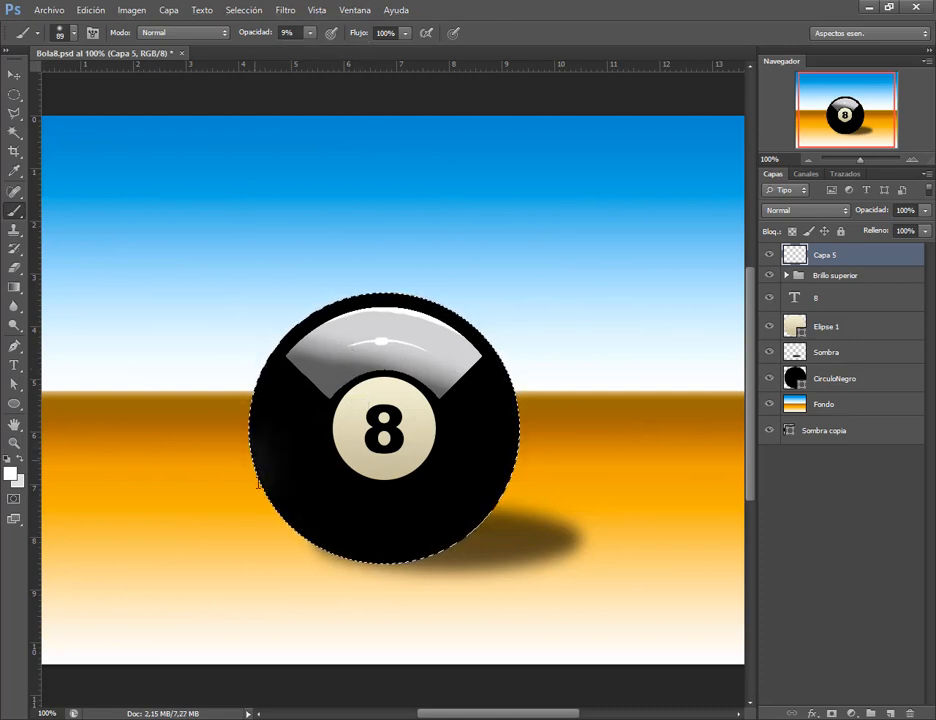
Try building up the lower shine with repeated strokes at 9% brush opacity and step back through them.
{"action": "left_click_drag", "start_coordinate": [362, 518], "coordinate": [284, 476]}
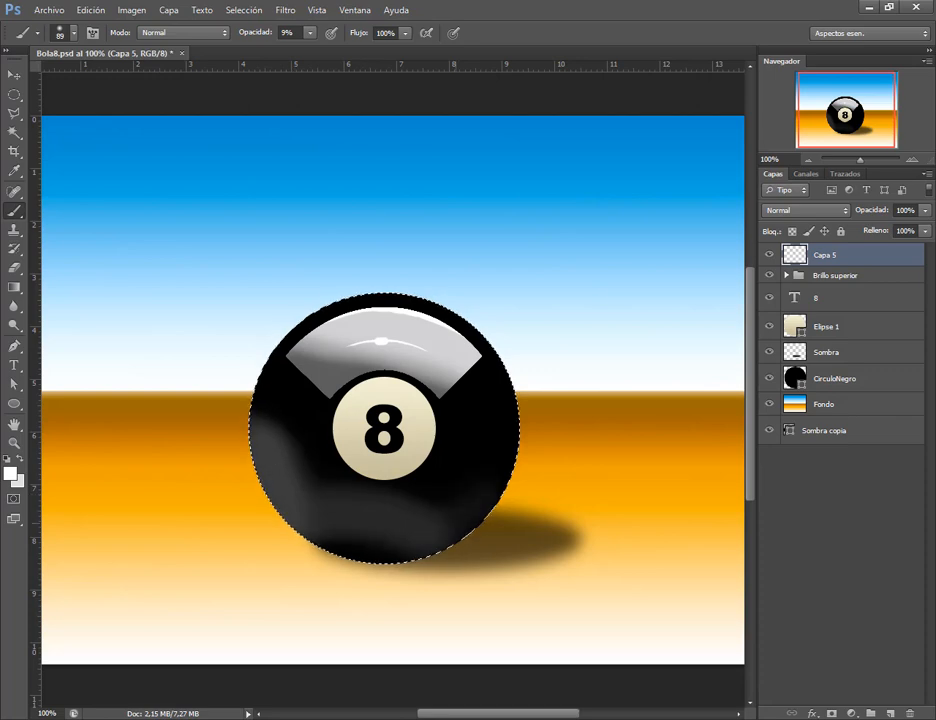
{"action": "key", "text": "ctrl+alt+z"}
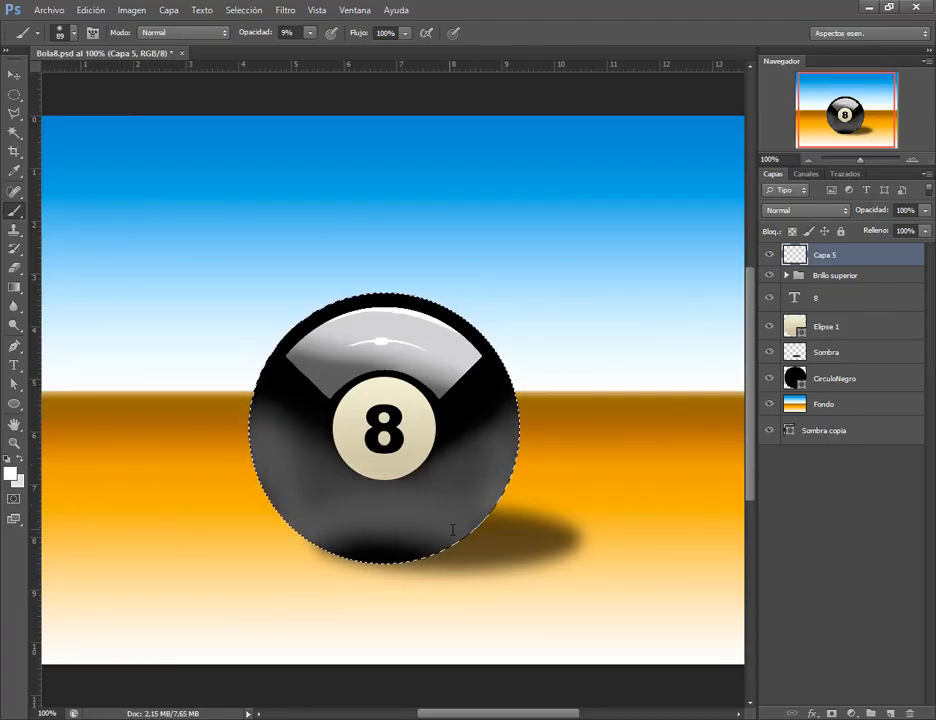
{"action": "key", "text": "ctrl+alt+z"}
{"action": "key", "text": "ctrl+alt+z"}
{"action": "key", "text": "ctrl+alt+z"}
{"action": "key", "text": "ctrl+alt+z"}
Paint a broad white shine across the lower half of the ball with the brush at 24% opacity.
{"action": "key", "text": "2"}
{"action": "key", "text": "4"}
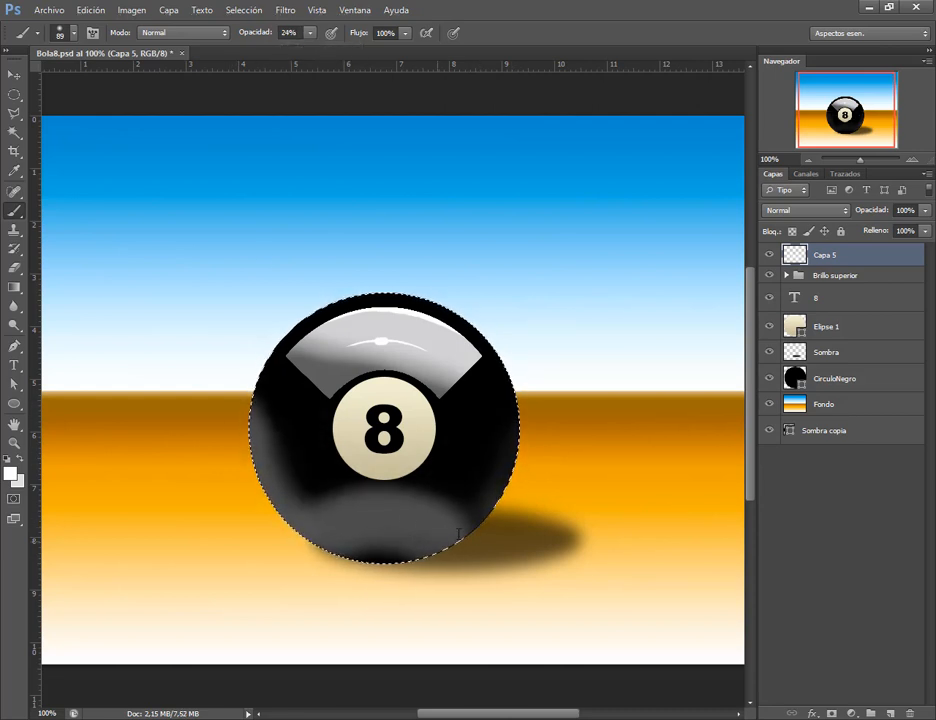
{"action": "left_click_drag", "start_coordinate": [318, 495], "coordinate": [296, 487]}
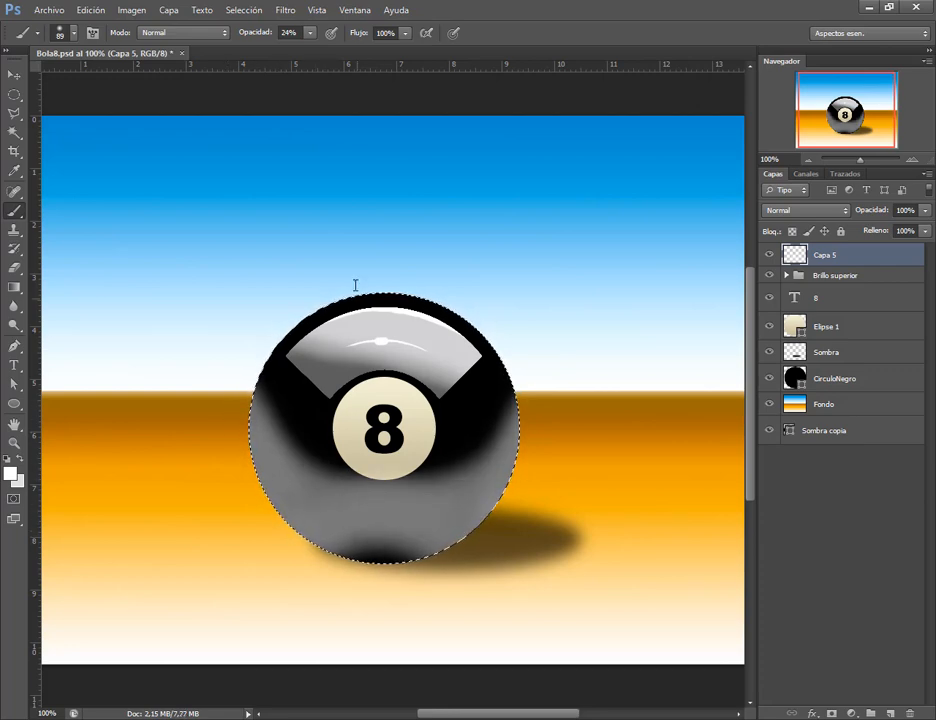
Erase the shine's inner edge and bottom centre with a soft 114 px Eraser at 65% opacity.
{"action": "left_click", "coordinate": [14, 268]}
{"action": "left_click", "coordinate": [74, 33]}
{"action": "left_click_drag", "start_coordinate": [80, 80], "coordinate": [98, 80]}
{"action": "left_click", "coordinate": [266, 33]}
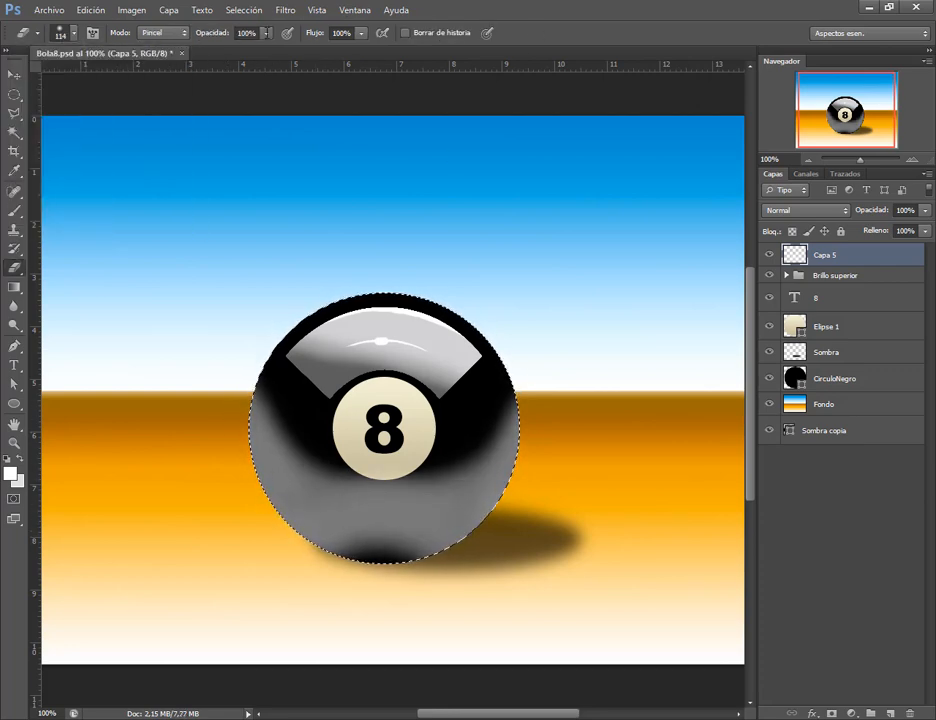
{"action": "left_click_drag", "start_coordinate": [266, 49], "coordinate": [240, 50]}
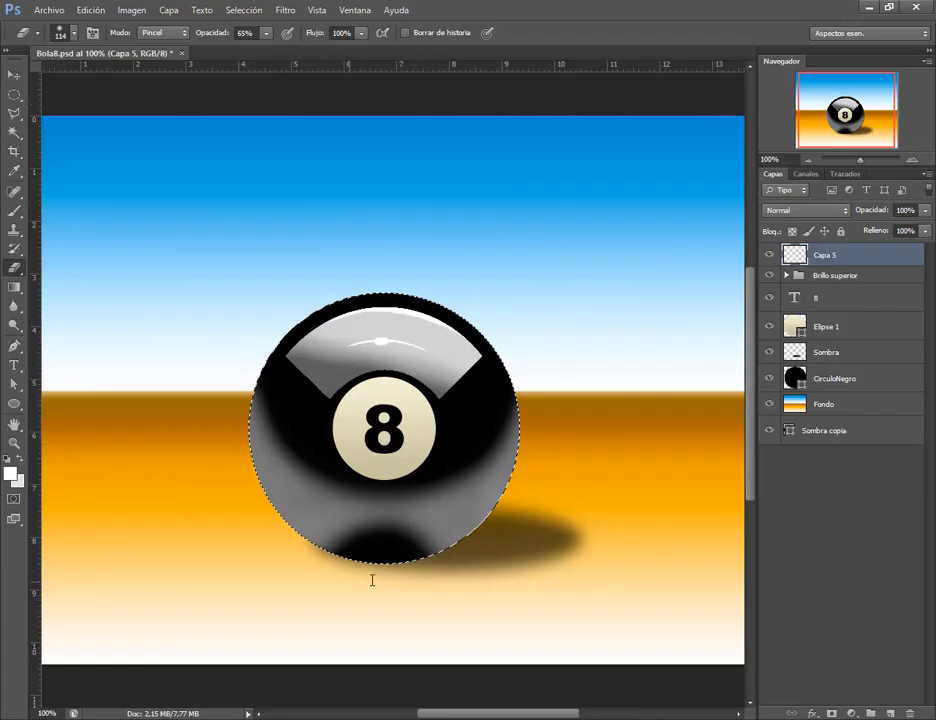
Soften the remaining lower shine with the Eraser at 17% opacity and step back the last erasing stroke.
{"action": "left_click", "coordinate": [231, 50]}
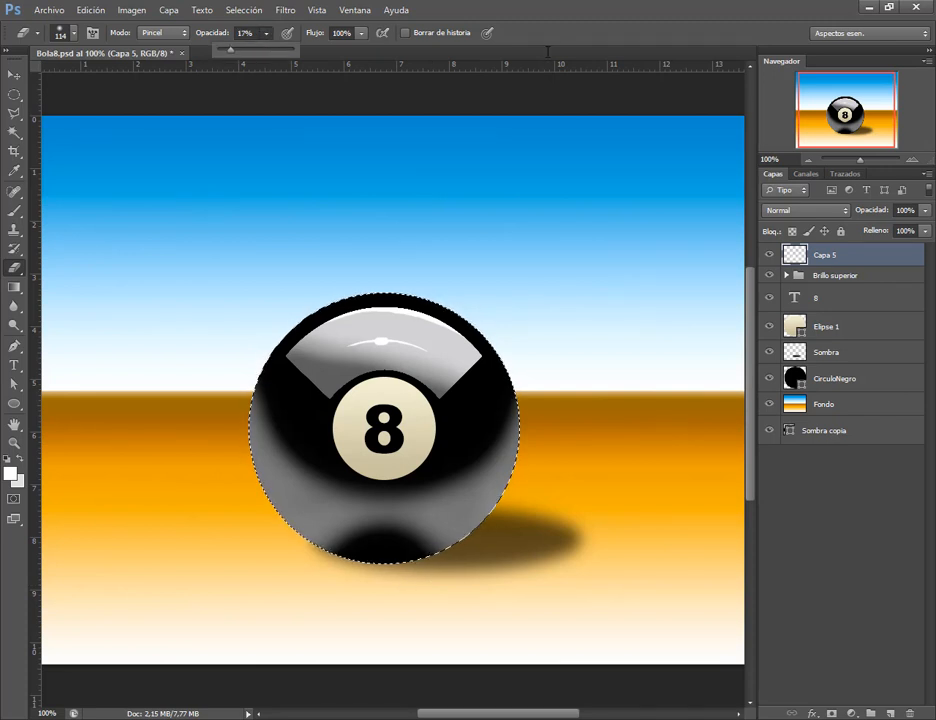
{"action": "left_click", "coordinate": [398, 499]}
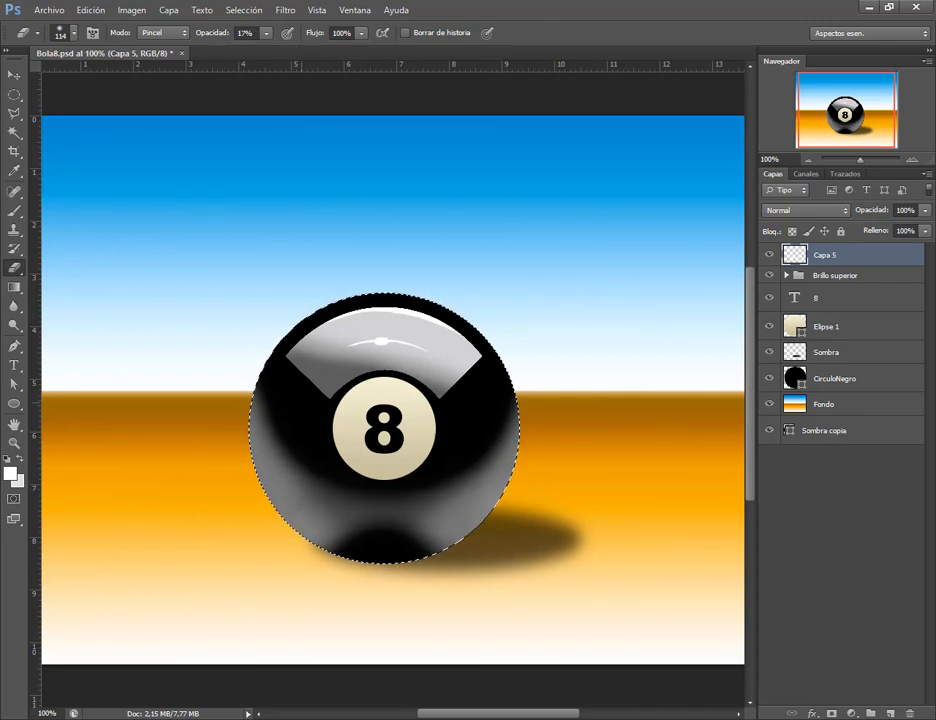
{"action": "left_click_drag", "start_coordinate": [346, 534], "coordinate": [330, 500]}
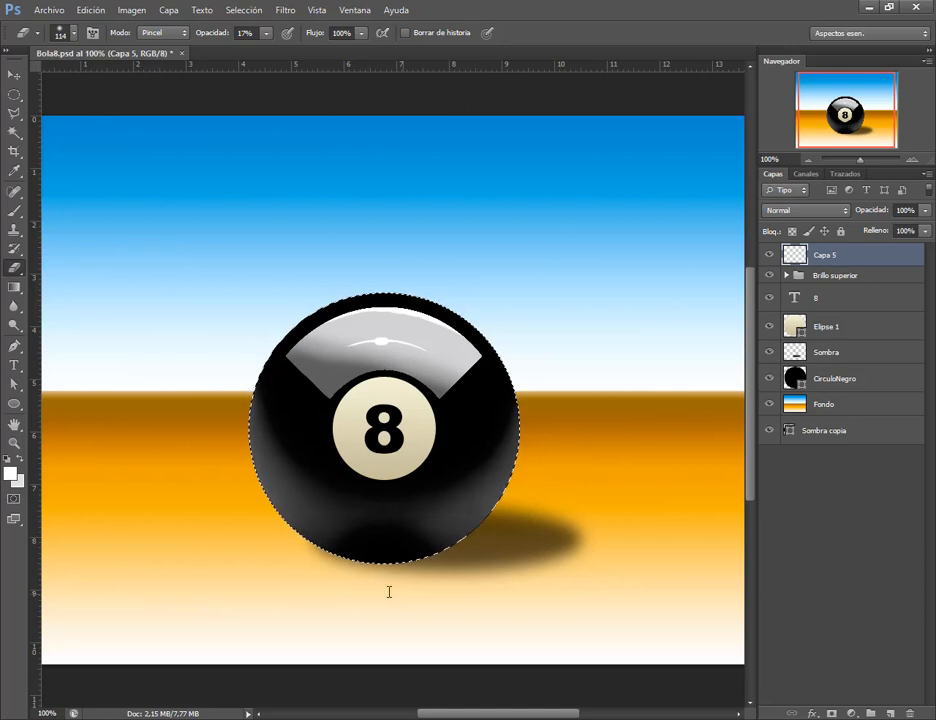
{"action": "key", "text": "ctrl+minus"}
{"action": "left_click", "coordinate": [99, 13]}
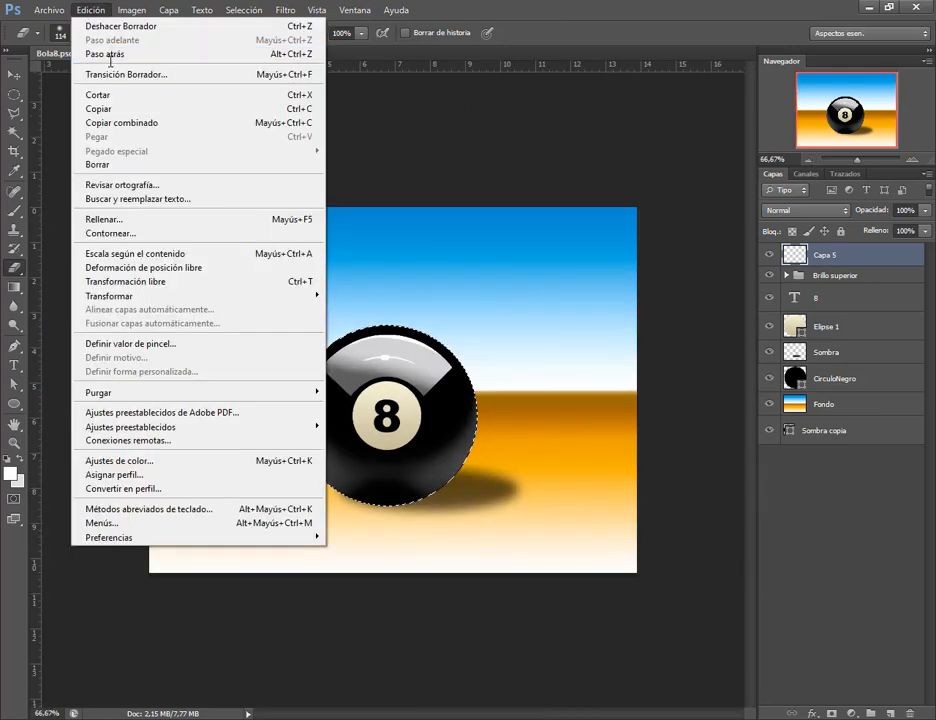
{"action": "left_click", "coordinate": [109, 55]}
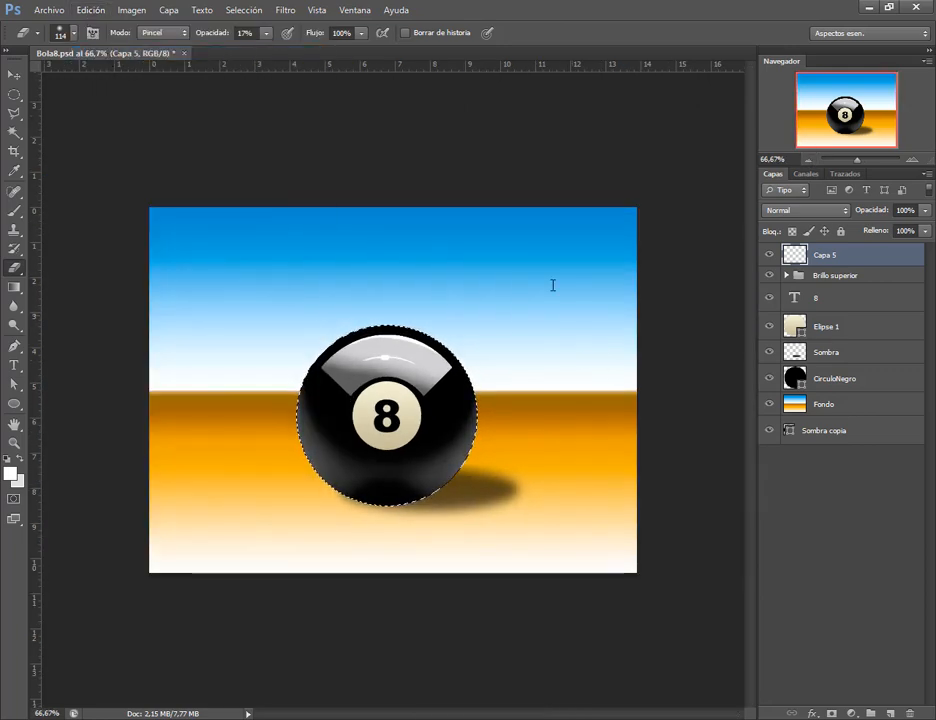
Deselect the ball's outline and check what Capa 5 adds by hiding and showing it.
{"action": "left_click", "coordinate": [268, 14]}
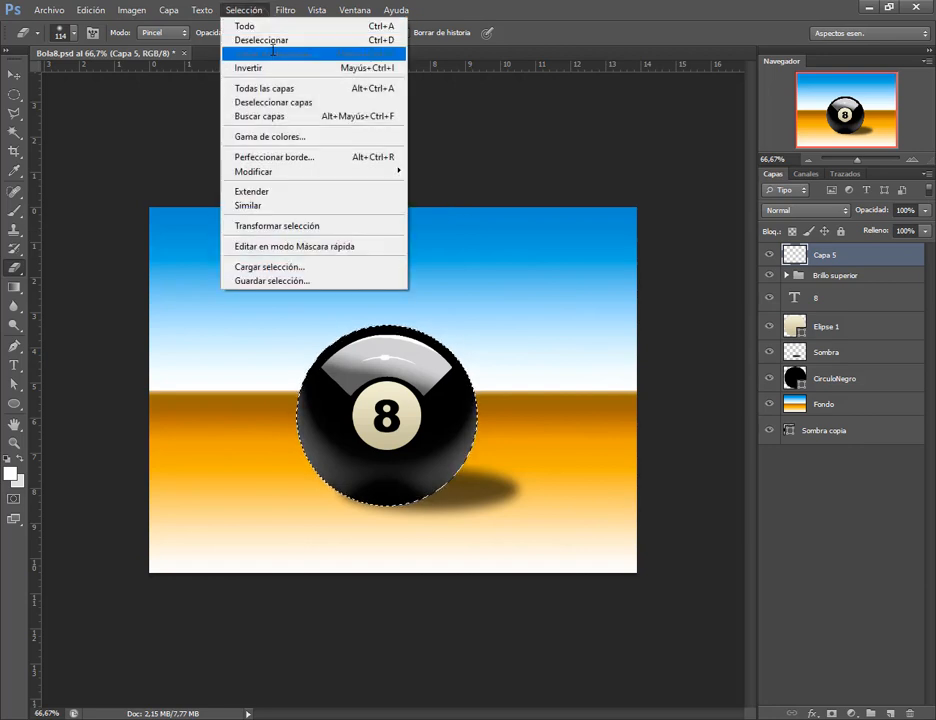
{"action": "left_click", "coordinate": [252, 40]}
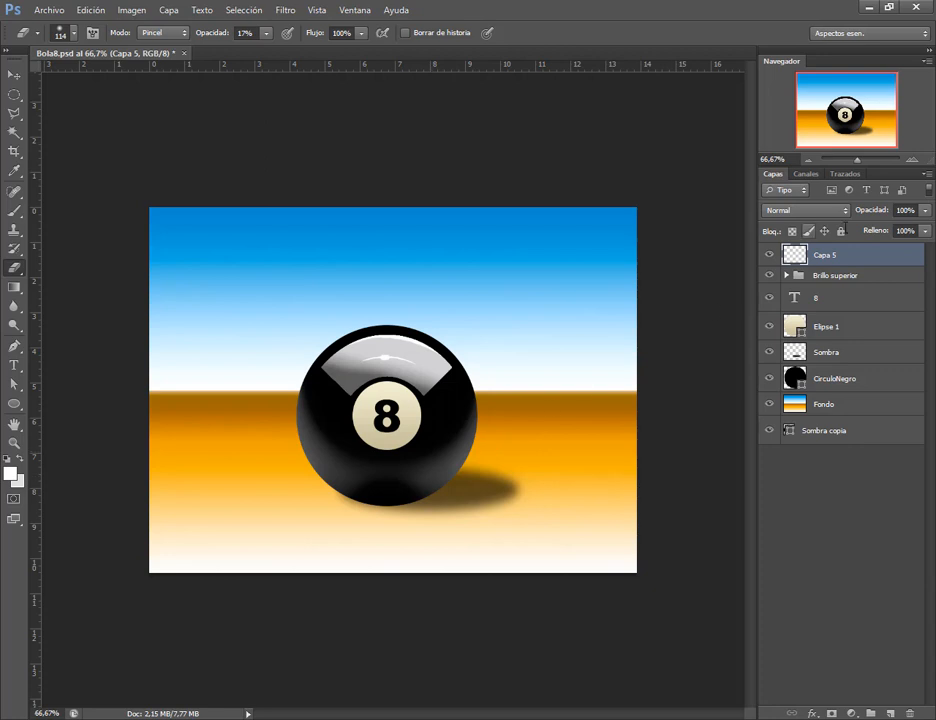
{"action": "left_click", "coordinate": [770, 254]}
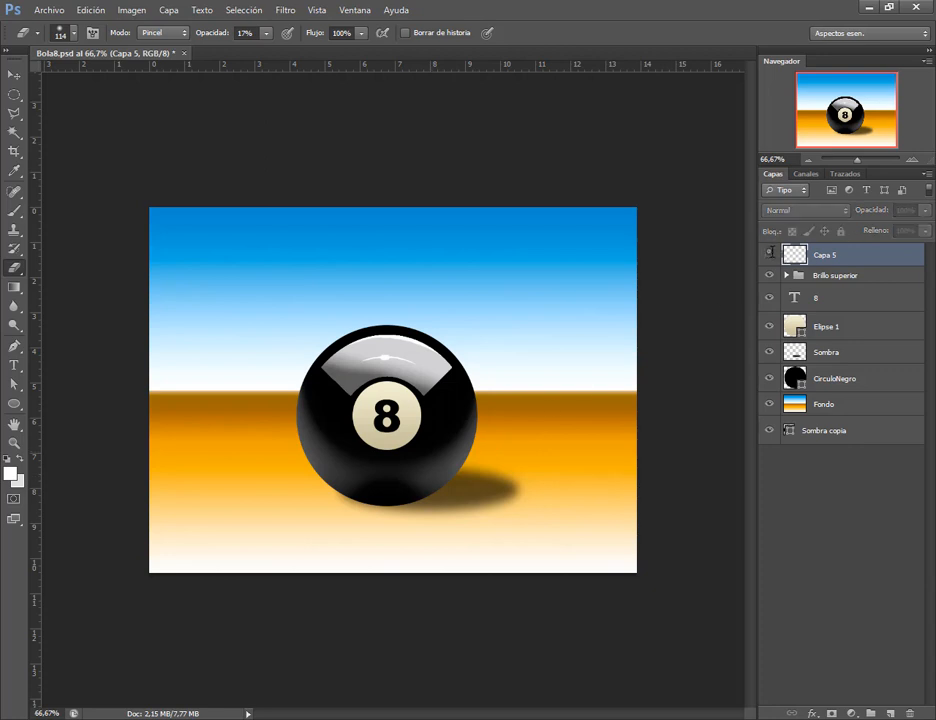
{"action": "left_click", "coordinate": [770, 254]}
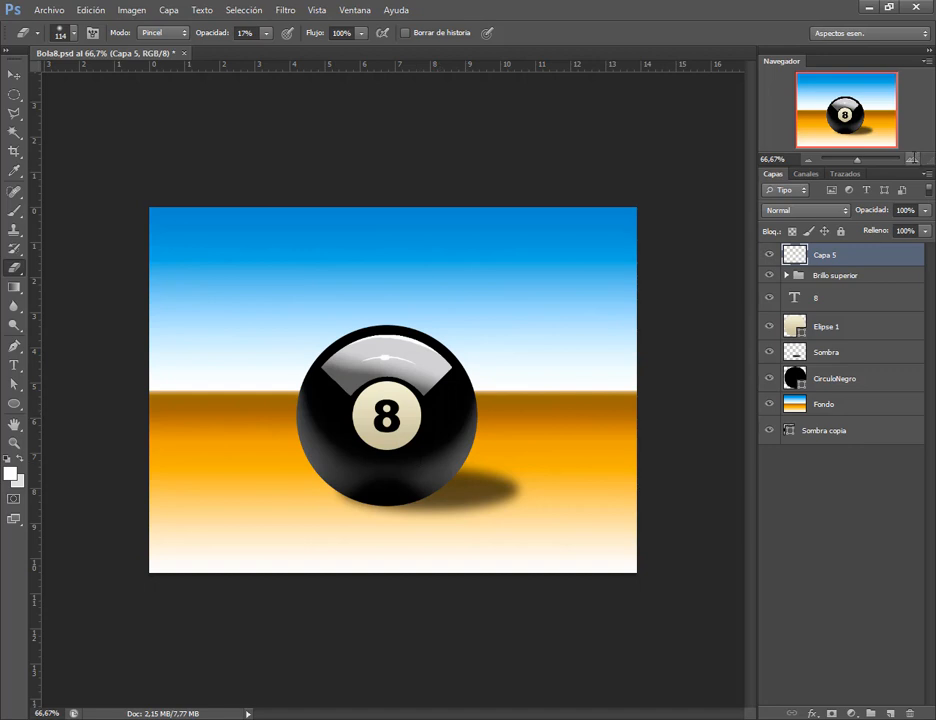
{"action": "left_click", "coordinate": [913, 159]}
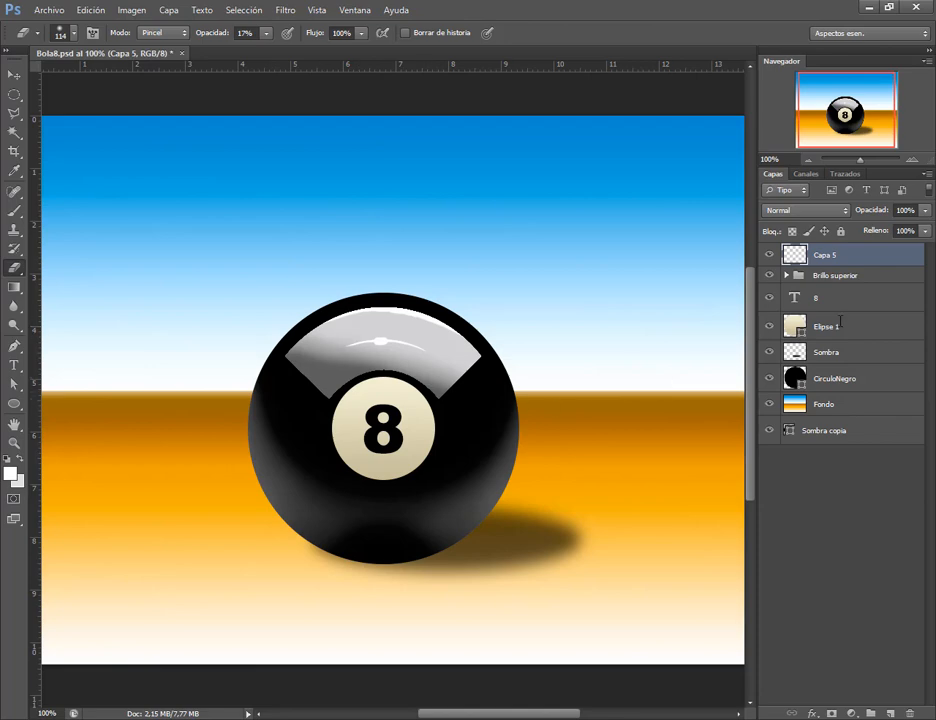
Expand the Brillo superior group and examine what Capa 1 and Capa 2 each contribute to the highlight.
{"action": "left_click", "coordinate": [788, 275]}
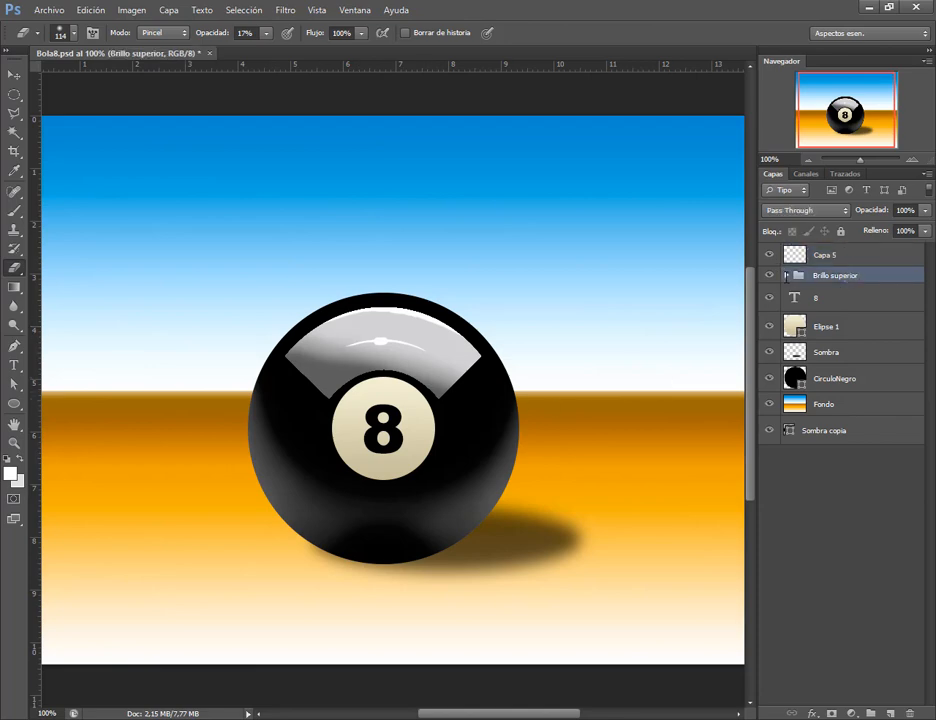
{"action": "left_click", "coordinate": [786, 275]}
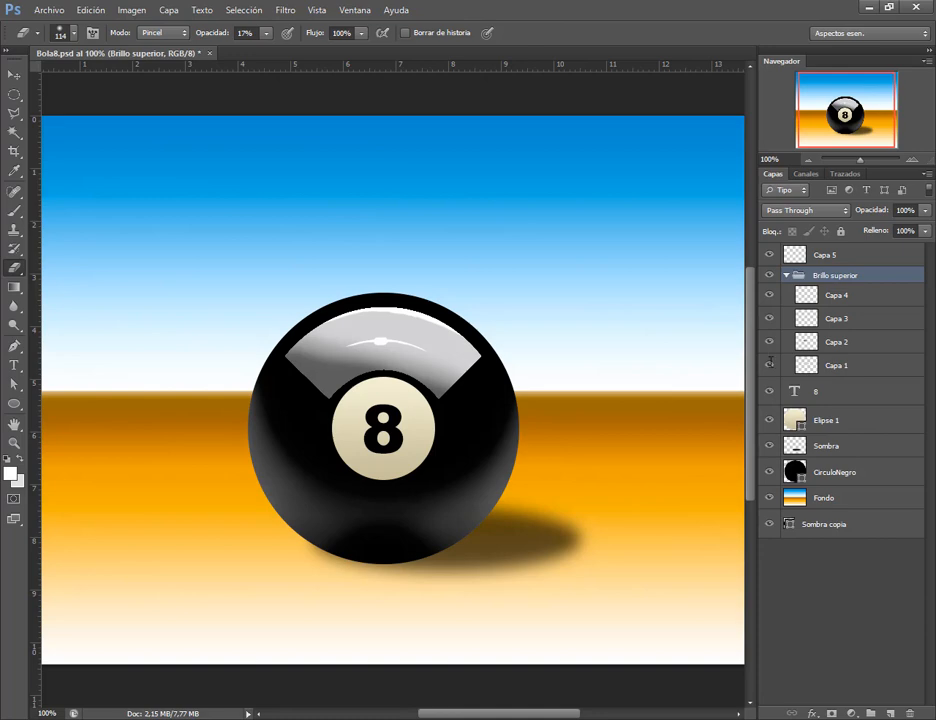
{"action": "left_click", "coordinate": [790, 365]}
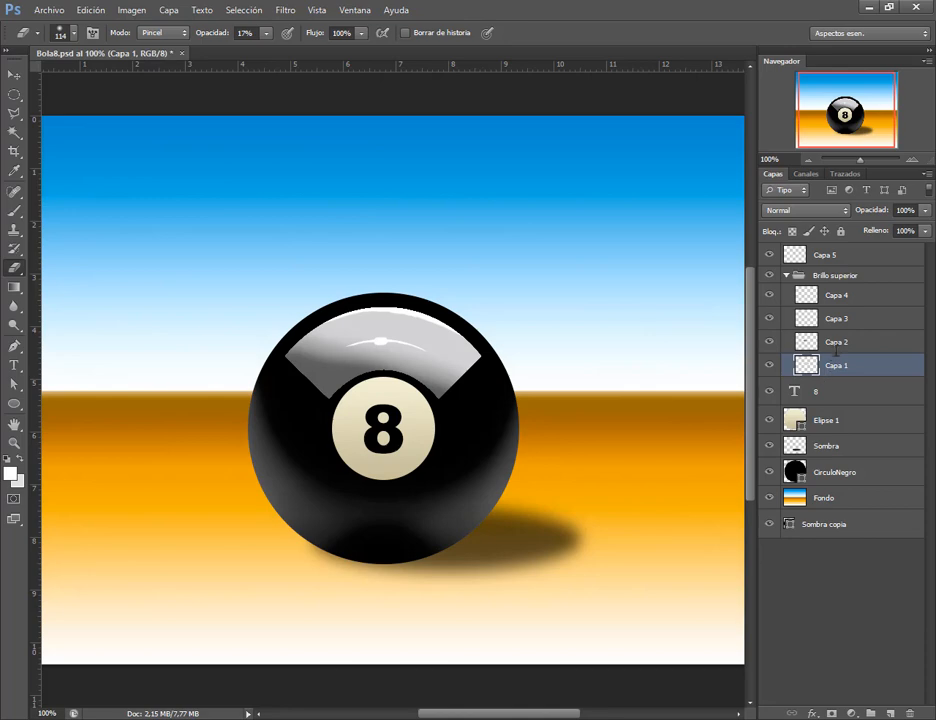
{"action": "left_click", "coordinate": [769, 365]}
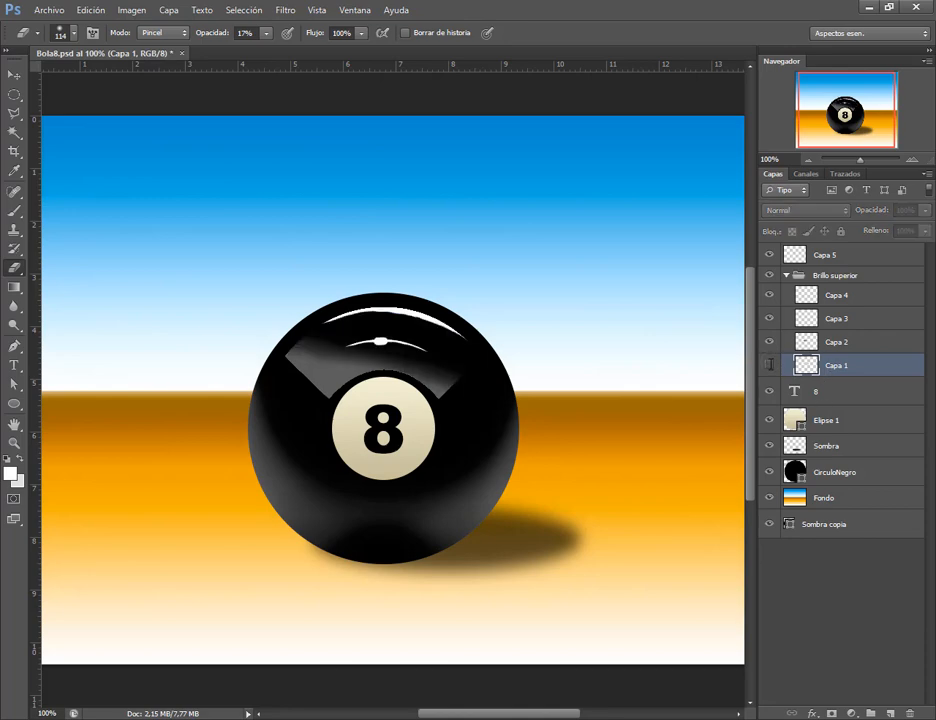
{"action": "left_click", "coordinate": [769, 365]}
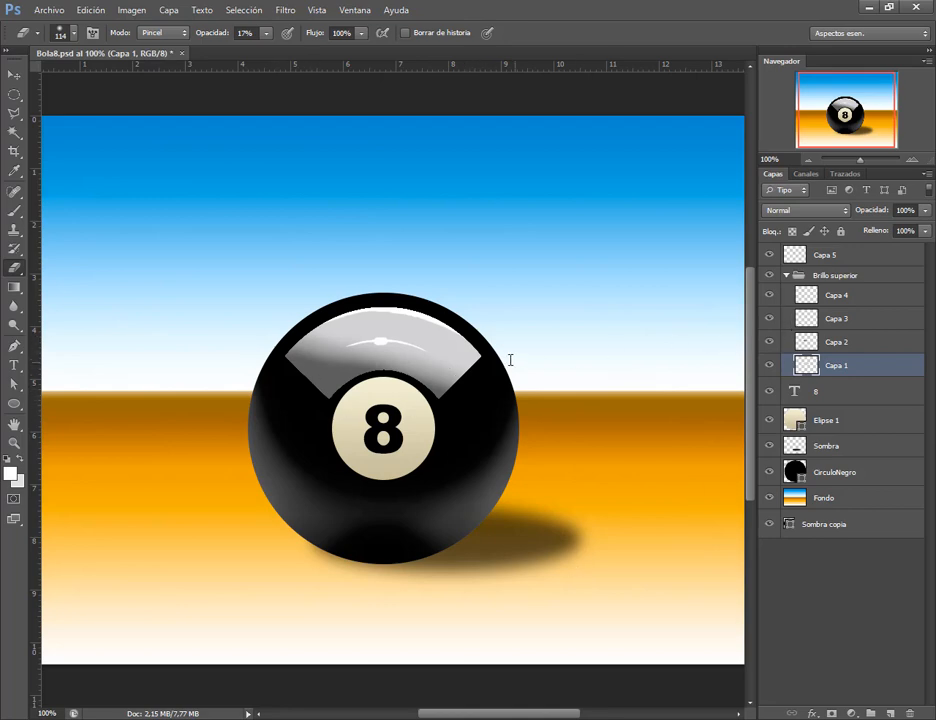
{"action": "left_click", "coordinate": [769, 341]}
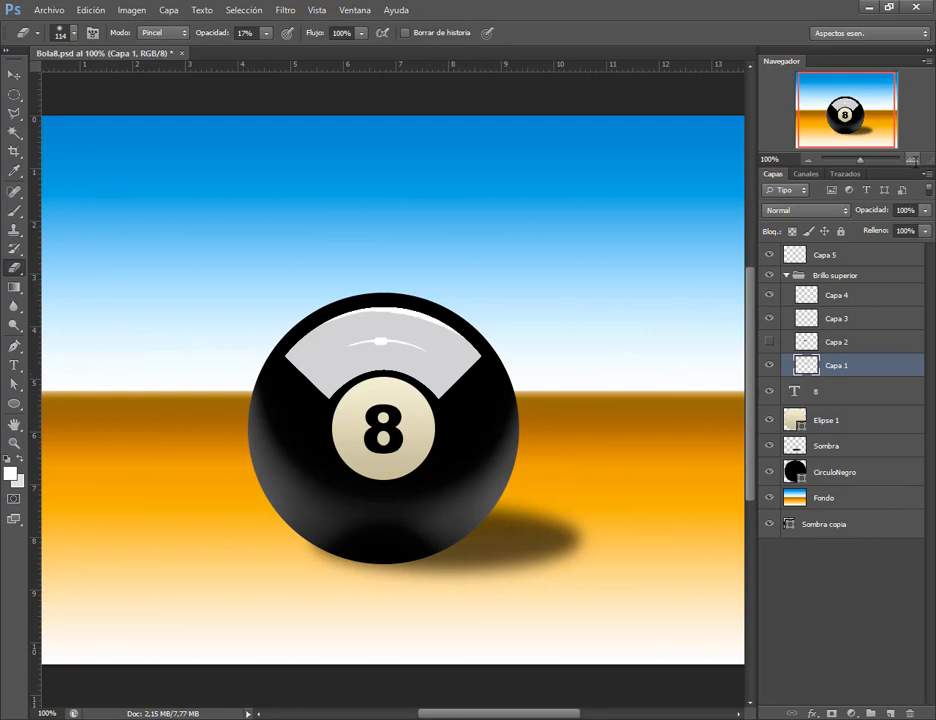
{"action": "key", "text": "ctrl+z"}
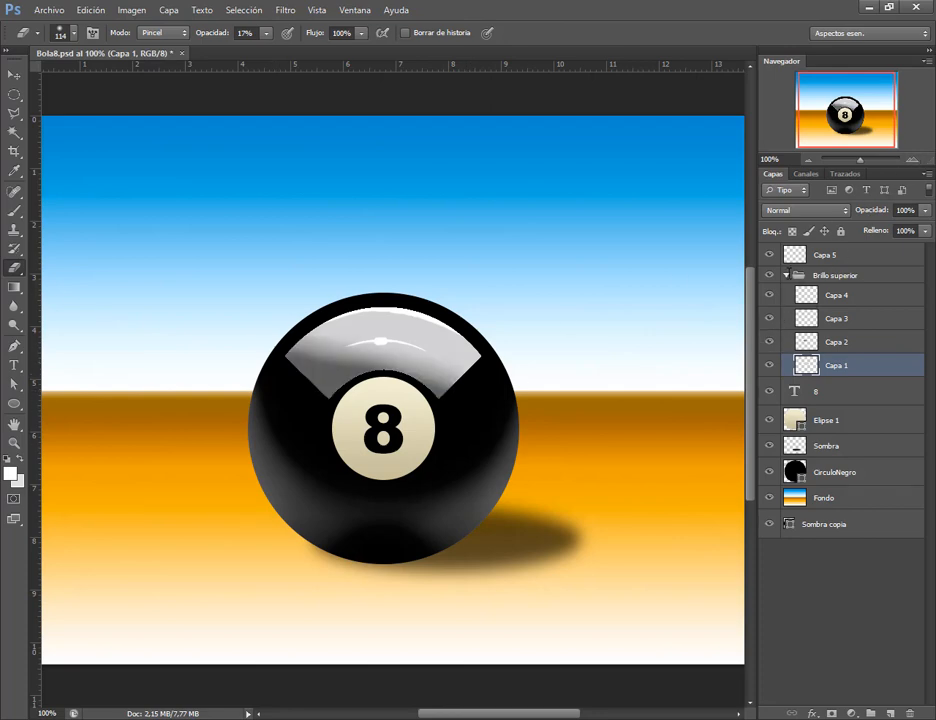
Hide Capa 2 and Capa 1 in the Brillo superior group and add a new layer above Capa 2.
{"action": "left_click", "coordinate": [769, 341]}
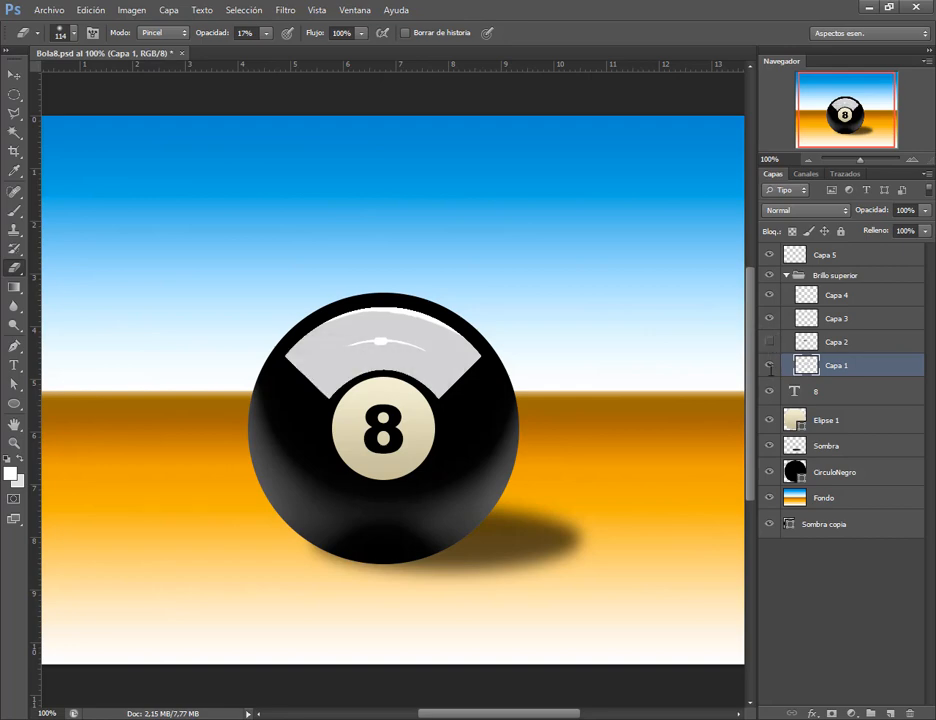
{"action": "left_click", "coordinate": [769, 365]}
{"action": "left_click", "coordinate": [824, 341]}
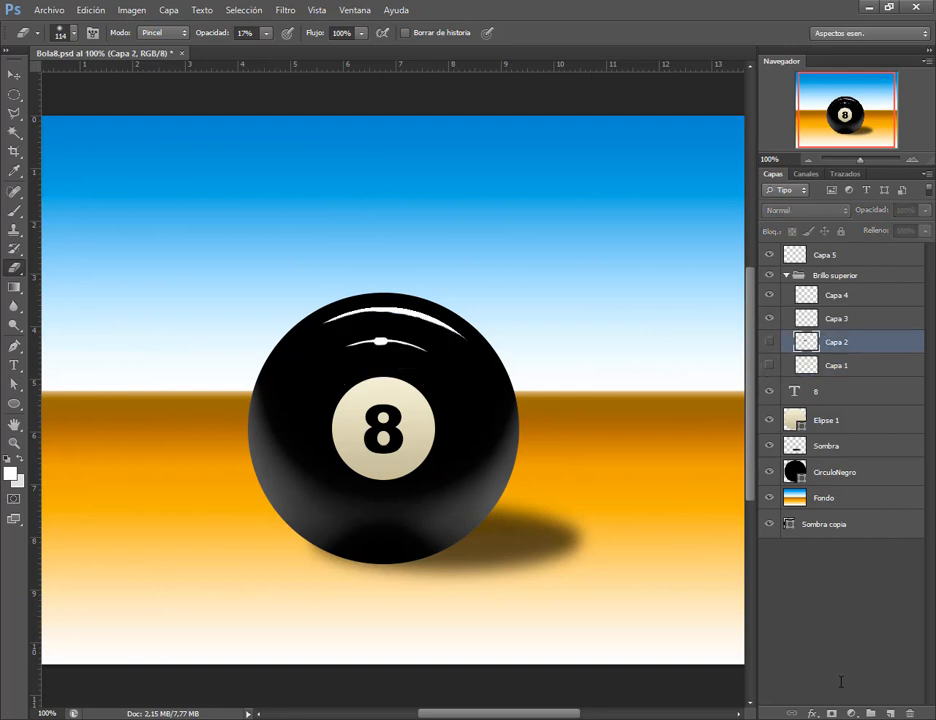
{"action": "key", "text": "ctrl+shift+alt+n"}
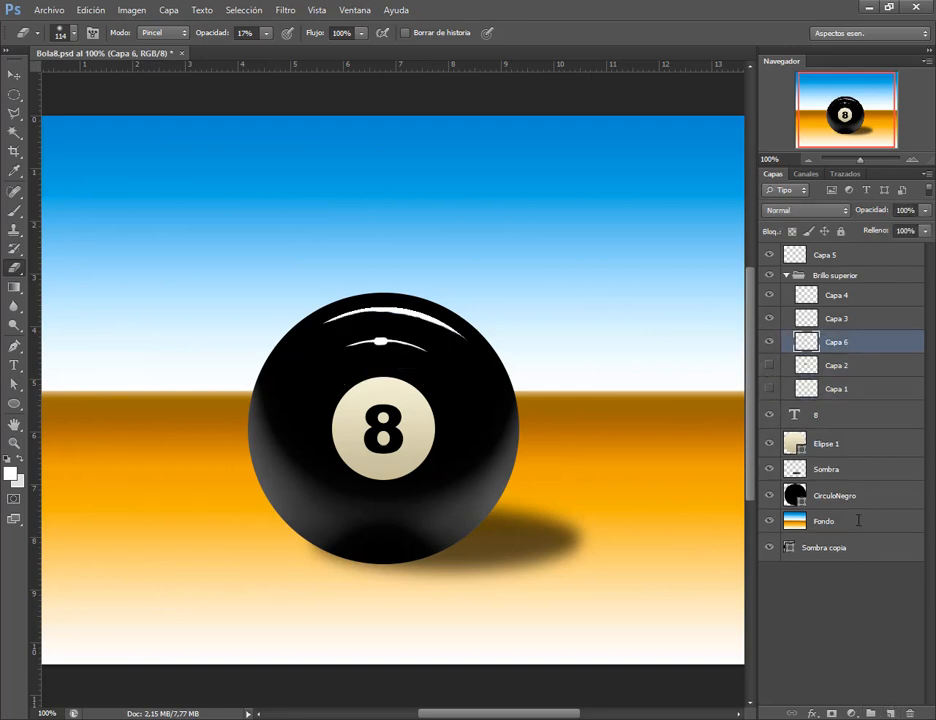
Load Capa 1's outline as a selection, paint it grey (#aeadad) on Capa 6 with the Brush at 24% opacity, and deselect.
{"action": "left_click", "coordinate": [805, 388], "text": "ctrl"}
{"action": "left_click", "coordinate": [14, 210]}
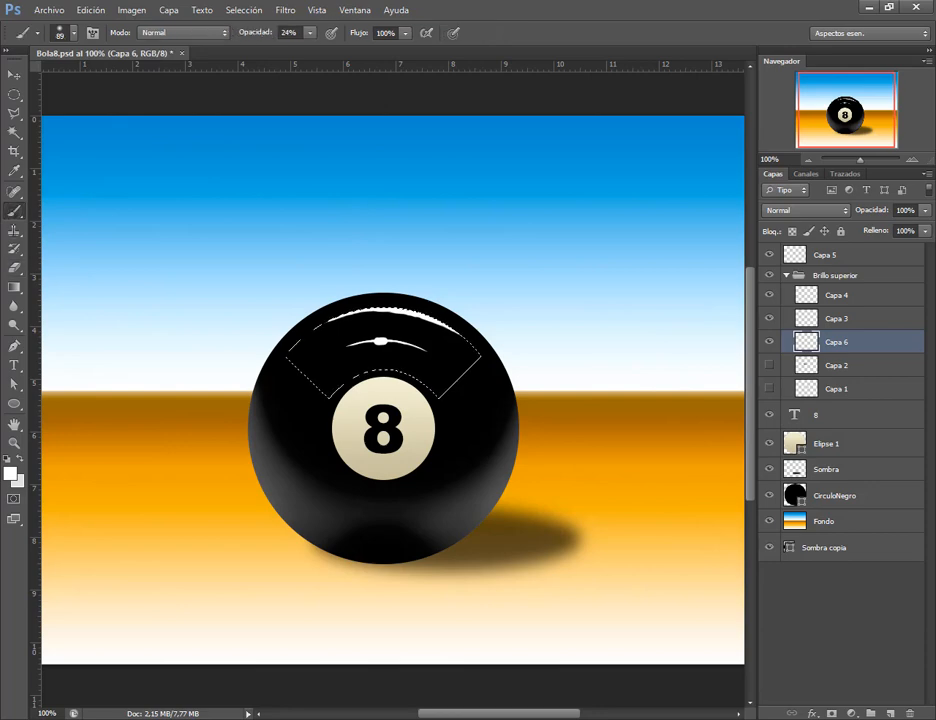
{"action": "left_click", "coordinate": [10, 472]}
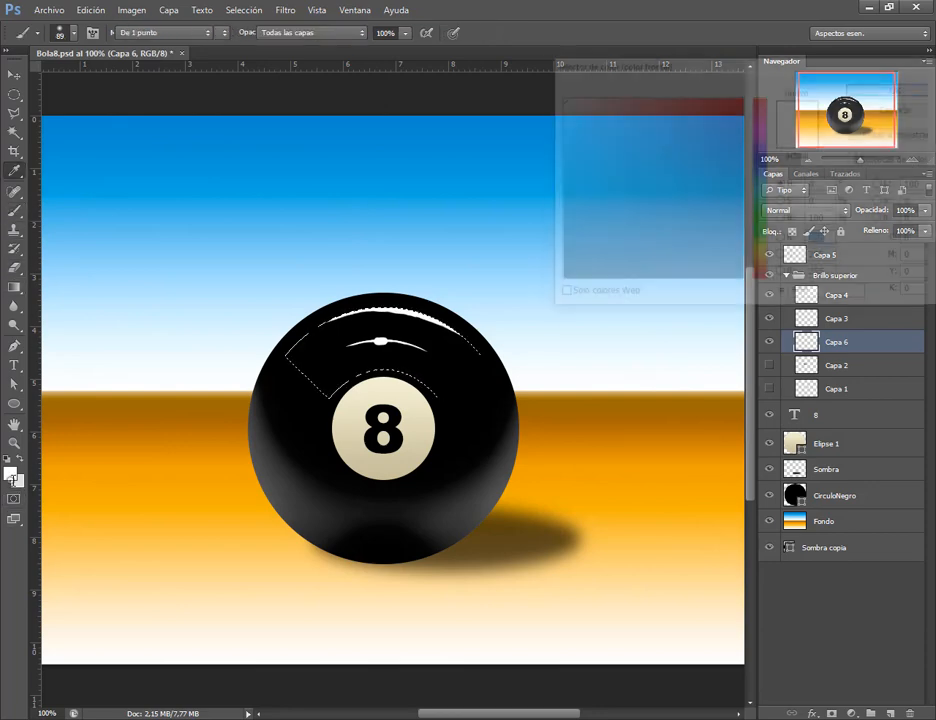
{"action": "left_click", "coordinate": [558, 232]}
{"action": "left_click", "coordinate": [558, 154]}
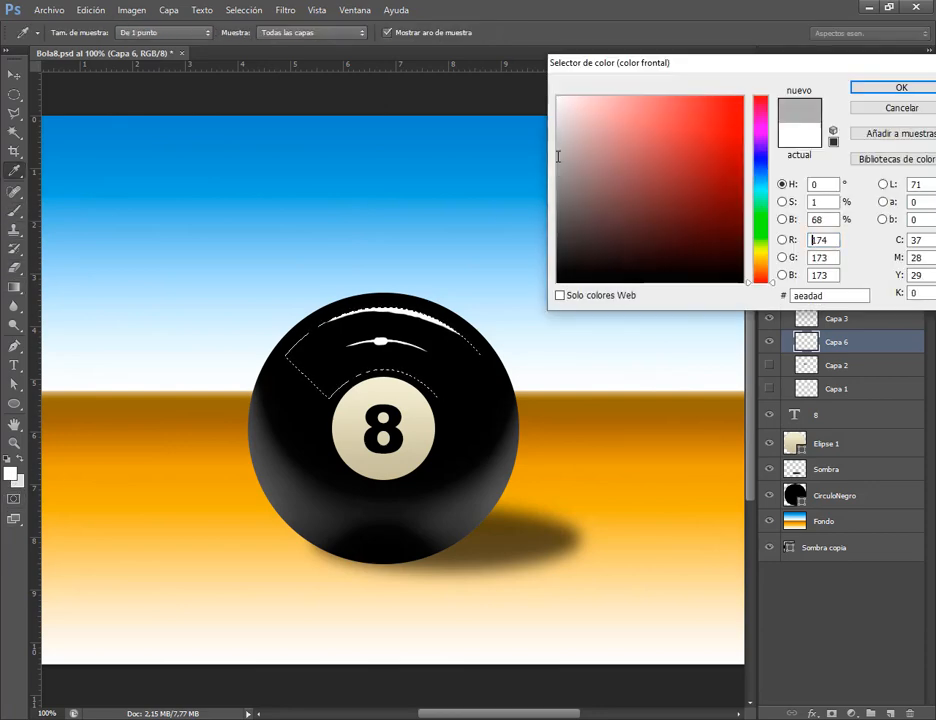
{"action": "key", "text": "Return"}
{"action": "mouse_move", "coordinate": [439, 347]}
{"action": "left_mouse_down"}
{"action": "mouse_move", "coordinate": [325, 350]}
{"action": "mouse_move", "coordinate": [445, 352]}
{"action": "mouse_move", "coordinate": [322, 358]}
{"action": "left_mouse_up"}
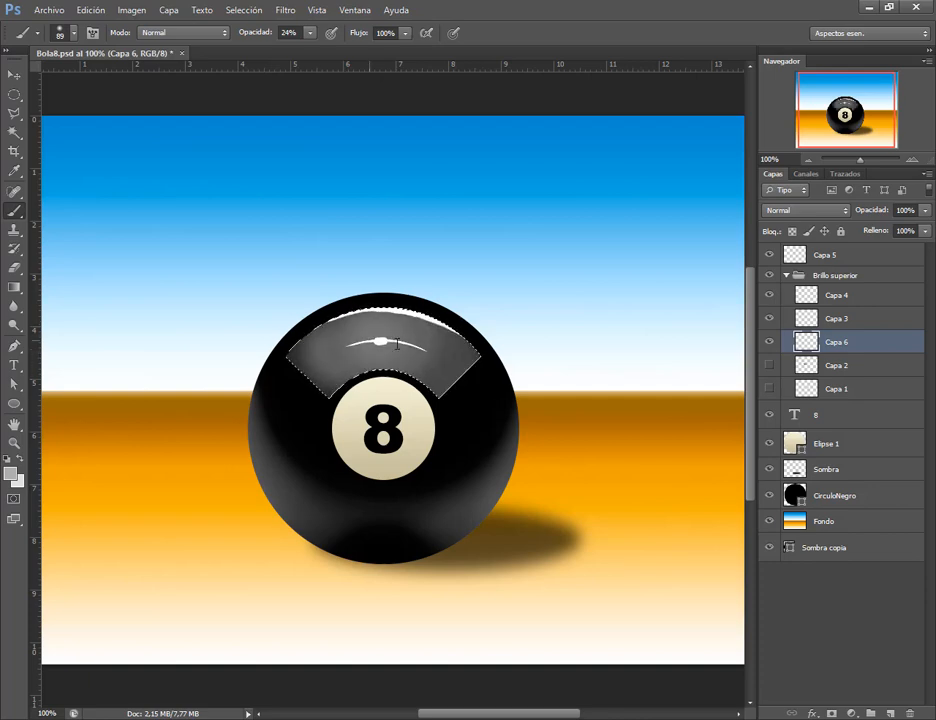
{"action": "key", "text": "ctrl+d"}
Soften a lower corner of the grey highlight on Capa 6 with a 77 px Eraser at 72% opacity.
{"action": "key", "text": "e"}
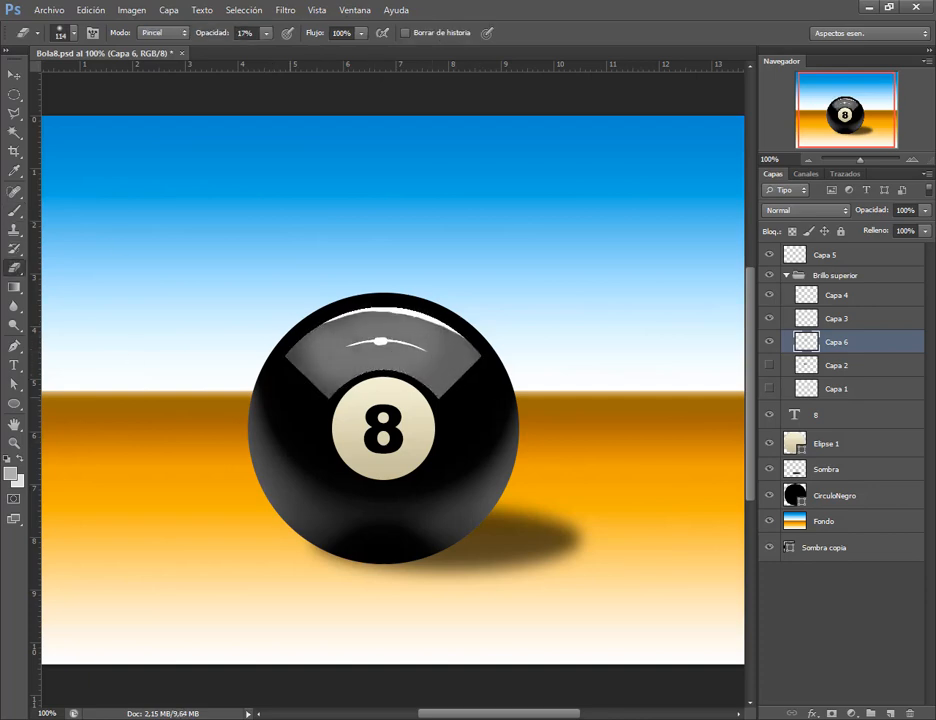
{"action": "left_click", "coordinate": [267, 33]}
{"action": "left_click_drag", "start_coordinate": [265, 53], "coordinate": [309, 53]}
{"action": "left_click", "coordinate": [74, 33]}
{"action": "left_click_drag", "start_coordinate": [86, 86], "coordinate": [76, 86]}
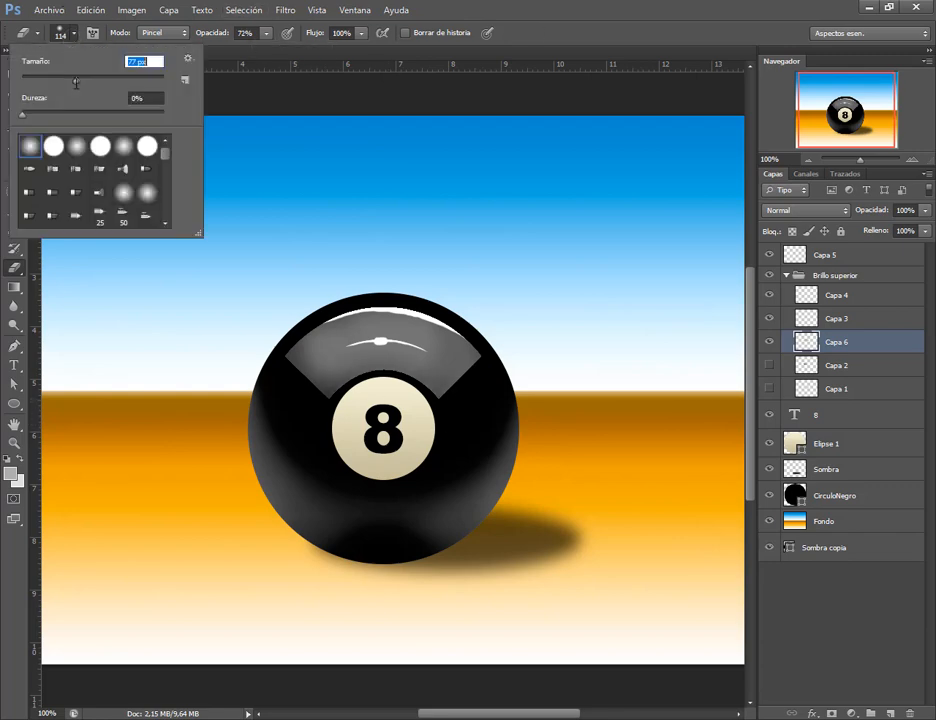
{"action": "left_click_drag", "start_coordinate": [318, 404], "coordinate": [340, 397]}
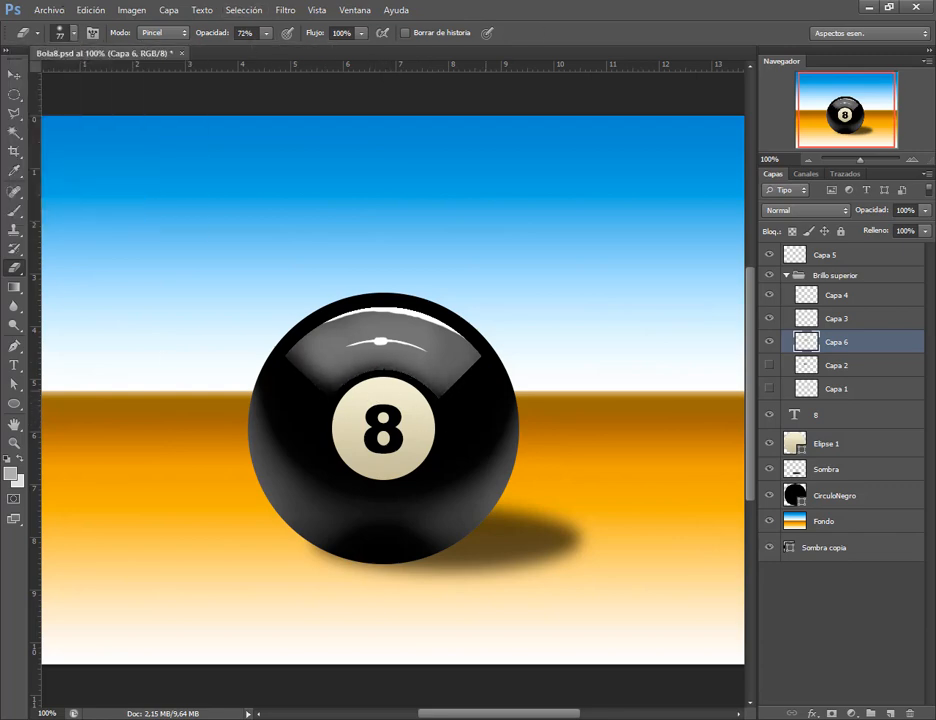
Fade the grey highlight's lower edge and sides on Capa 6 with a 102 px Eraser at 14% opacity.
{"action": "key", "text": "2"}
{"action": "key", "text": "9"}
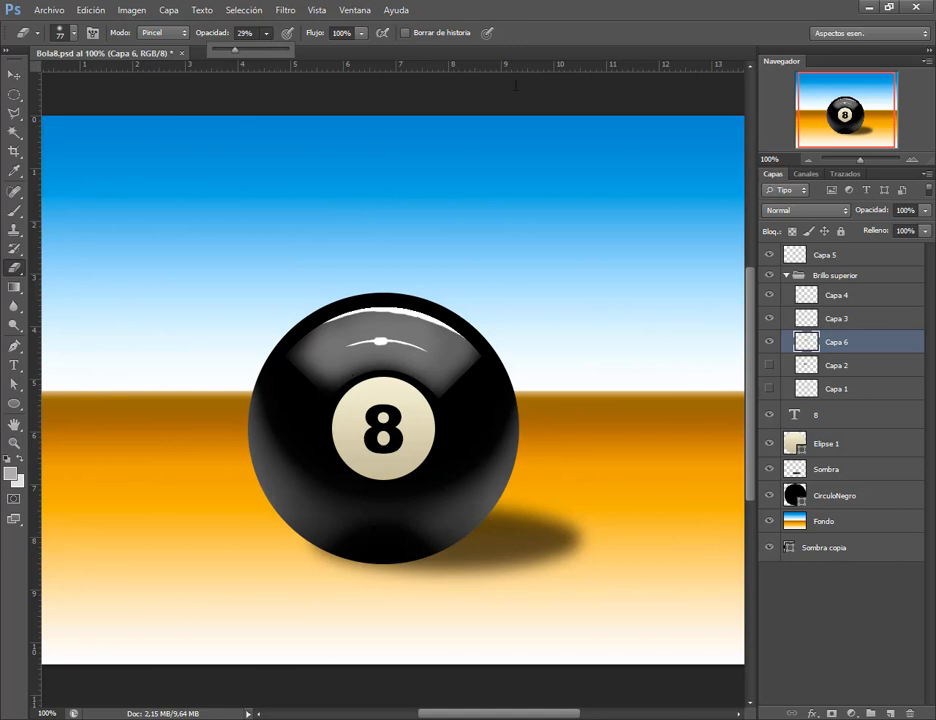
{"action": "left_click", "coordinate": [266, 33]}
{"action": "left_click_drag", "start_coordinate": [263, 51], "coordinate": [252, 51]}
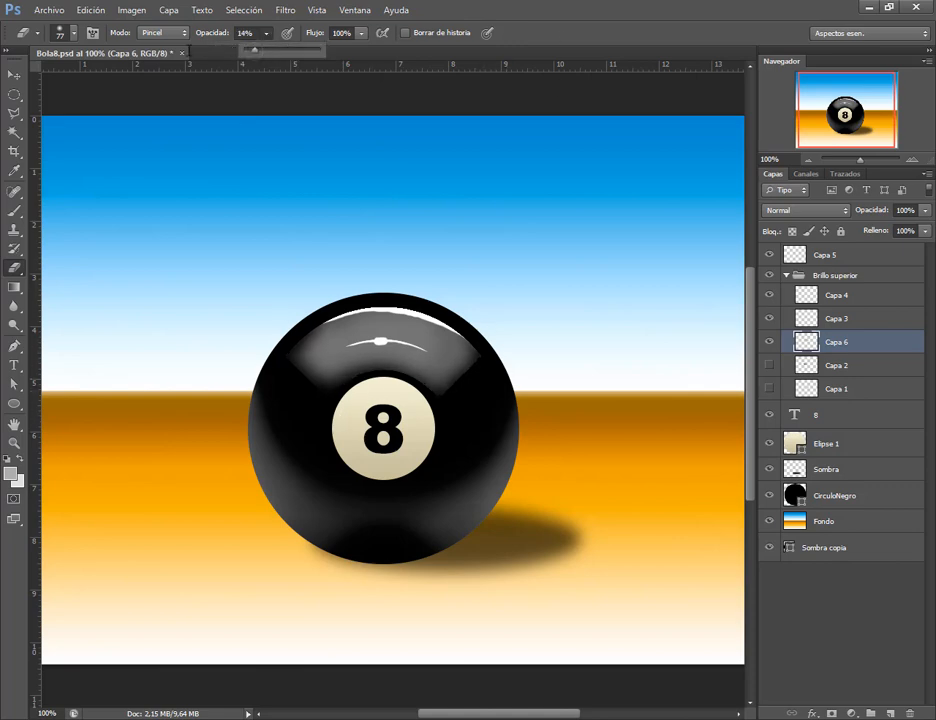
{"action": "left_click", "coordinate": [74, 33]}
{"action": "left_click_drag", "start_coordinate": [88, 79], "coordinate": [94, 79]}
{"action": "mouse_move", "coordinate": [345, 386]}
{"action": "left_mouse_down"}
{"action": "mouse_move", "coordinate": [415, 386]}
{"action": "mouse_move", "coordinate": [322, 382]}
{"action": "left_mouse_up"}
{"action": "mouse_move", "coordinate": [448, 386]}
{"action": "left_mouse_down"}
{"action": "mouse_move", "coordinate": [345, 380]}
{"action": "mouse_move", "coordinate": [322, 346]}
{"action": "left_mouse_up"}
{"action": "left_click_drag", "start_coordinate": [446, 364], "coordinate": [456, 352]}
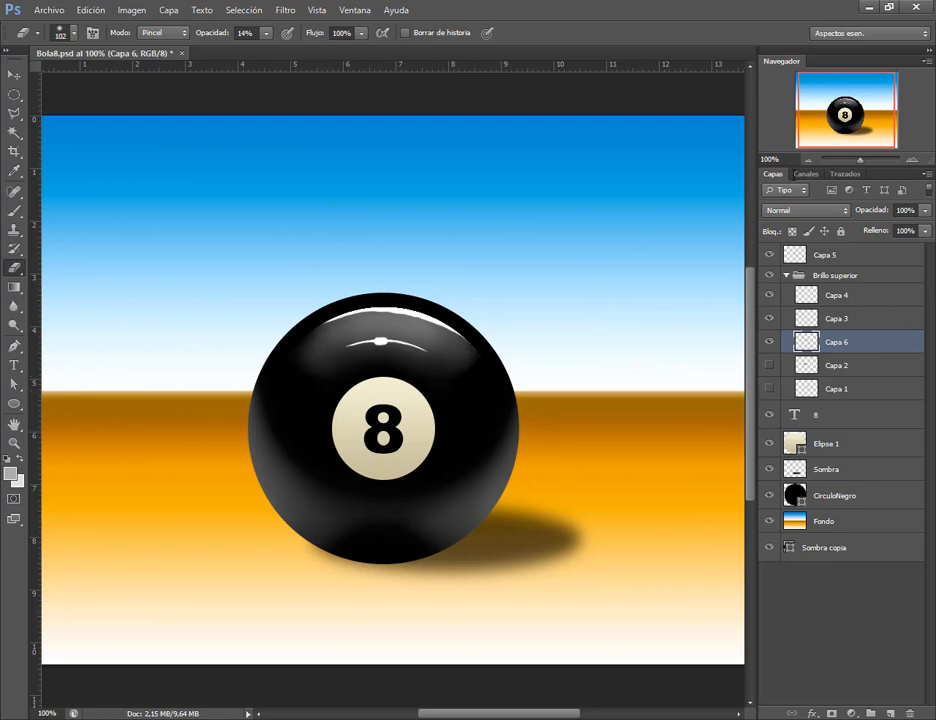
{"action": "key", "text": "ctrl+minus"}
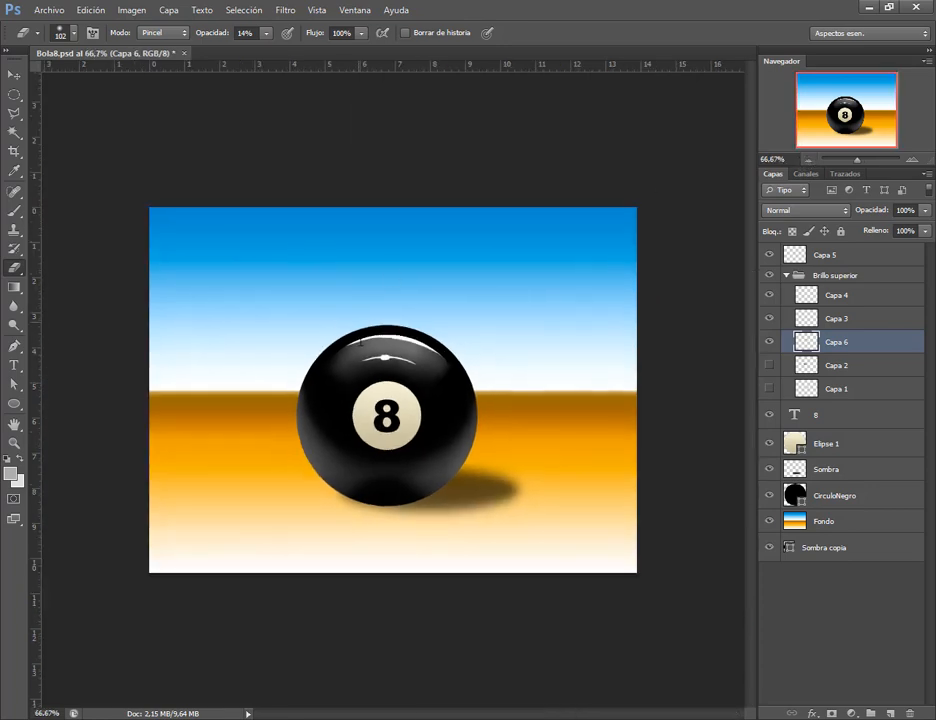
Compare the Capa 3 and Capa 4 highlights by hiding and showing them, leaving Capa 3 hidden and Capa 4 selected.
{"action": "left_click", "coordinate": [769, 292]}
{"action": "left_click", "coordinate": [769, 318]}
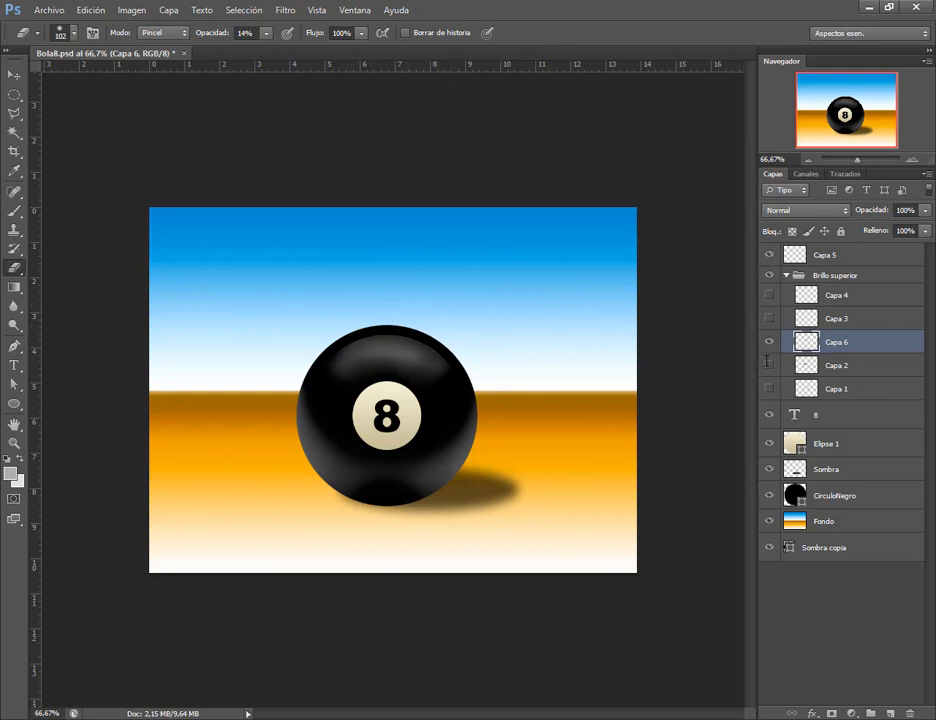
{"action": "left_click", "coordinate": [769, 318]}
{"action": "left_click", "coordinate": [795, 318]}
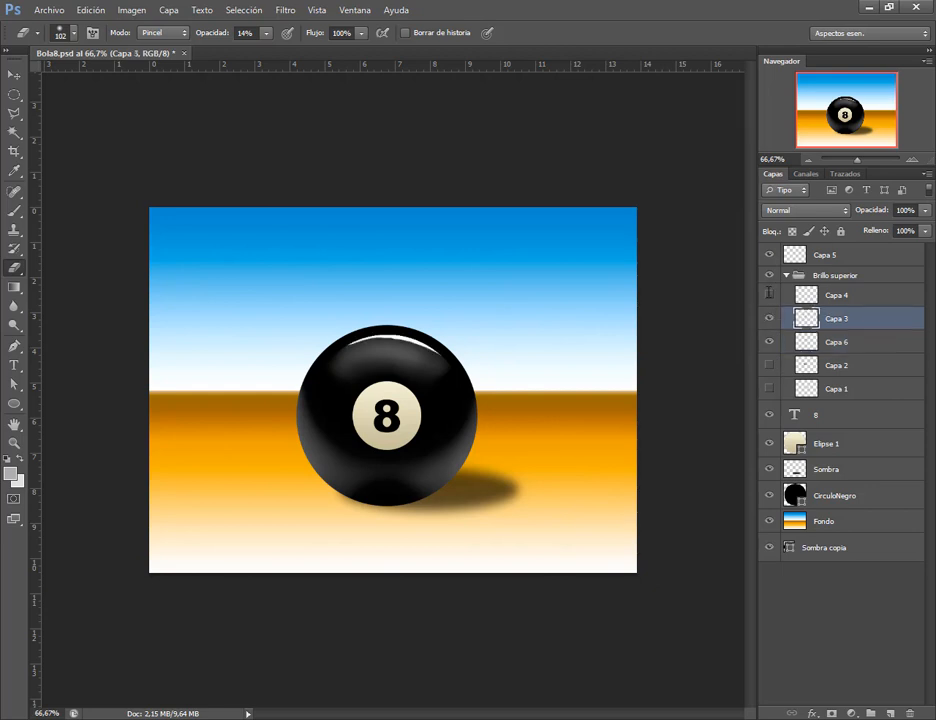
{"action": "left_click", "coordinate": [769, 318]}
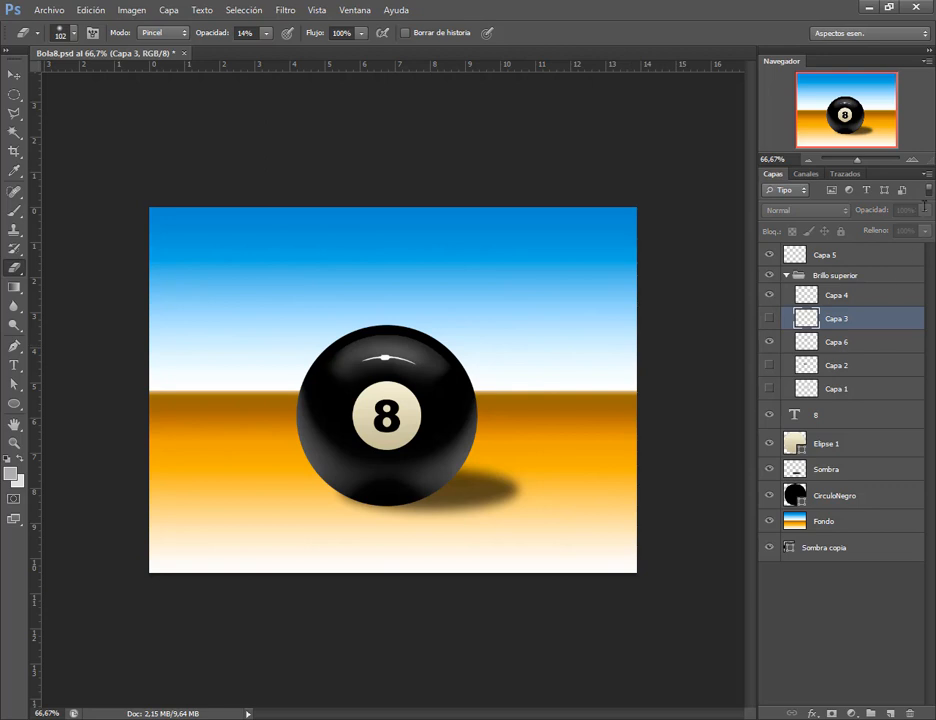
{"action": "left_click", "coordinate": [806, 294]}
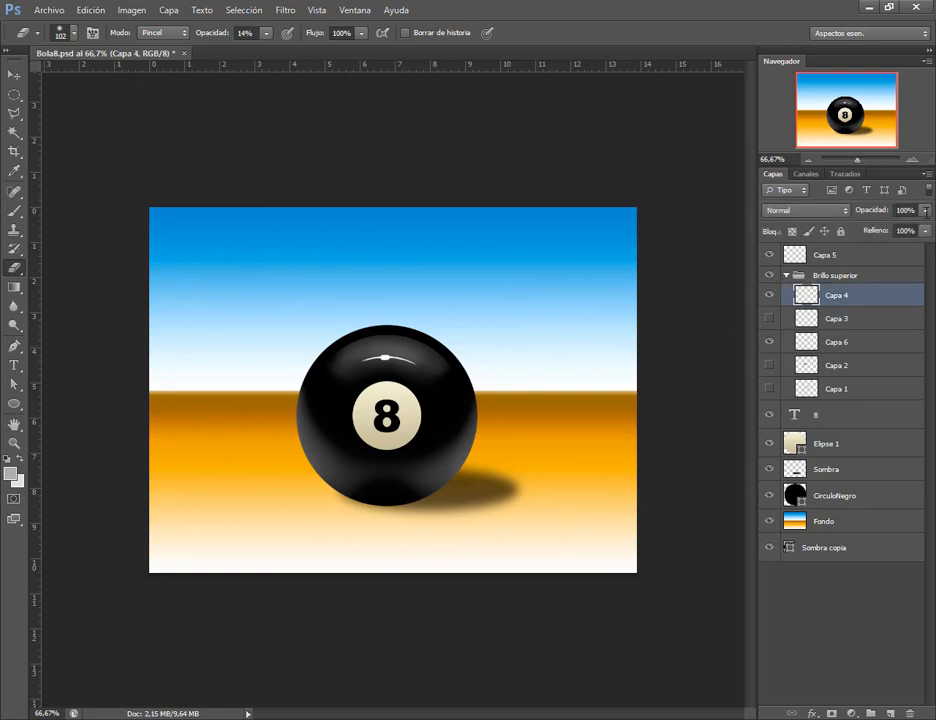
Try Capa 4 at 57% opacity and restore it to 100%.
{"action": "left_click", "coordinate": [926, 211]}
{"action": "left_click", "coordinate": [894, 226]}
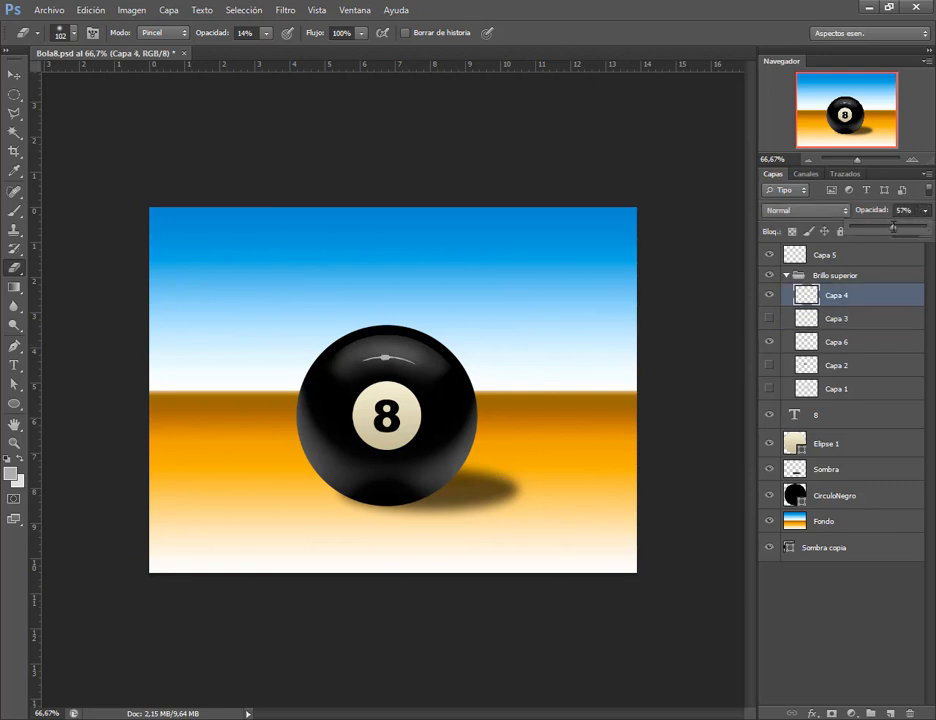
{"action": "left_click_drag", "start_coordinate": [894, 229], "coordinate": [930, 229]}
{"action": "left_click", "coordinate": [930, 211]}
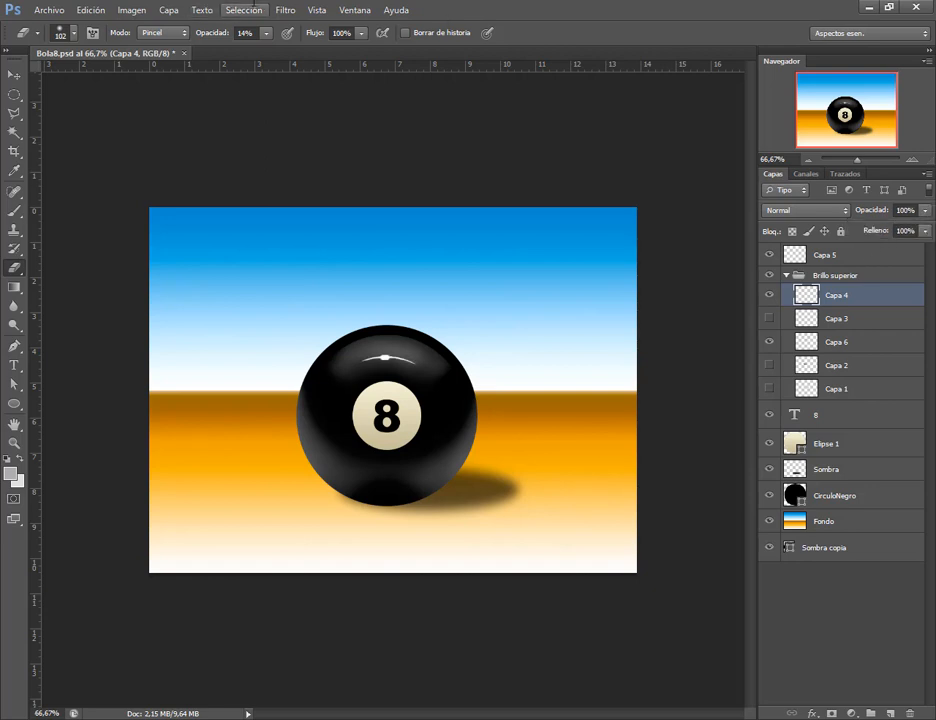
Apply a Gaussian Blur with a 2.1 pixel radius to the small highlight on Capa 4.
{"action": "left_click", "coordinate": [287, 11]}
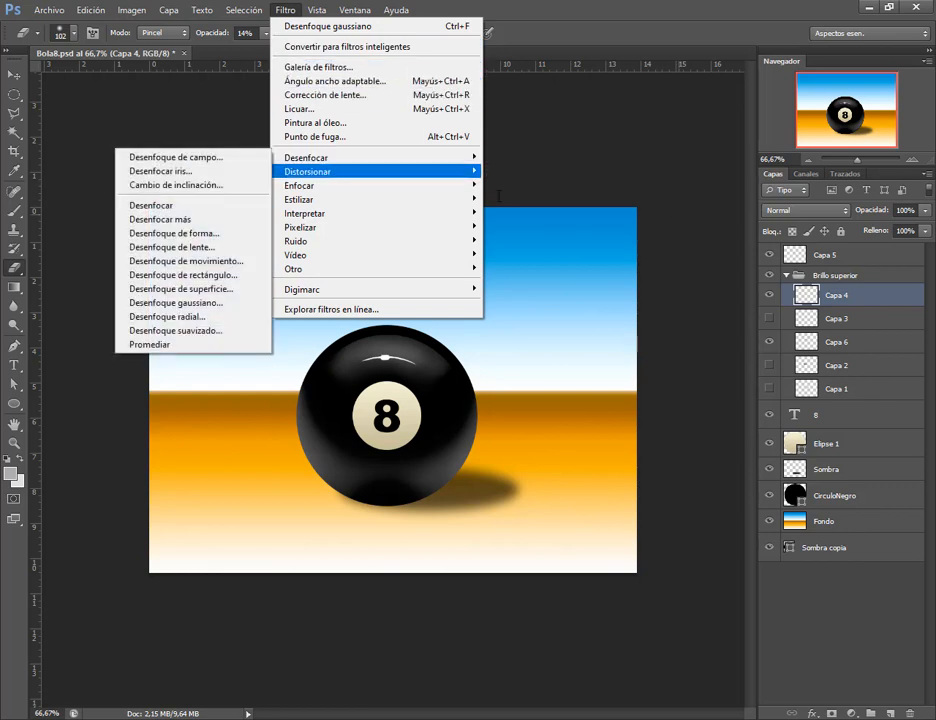
{"action": "mouse_move", "coordinate": [351, 158]}
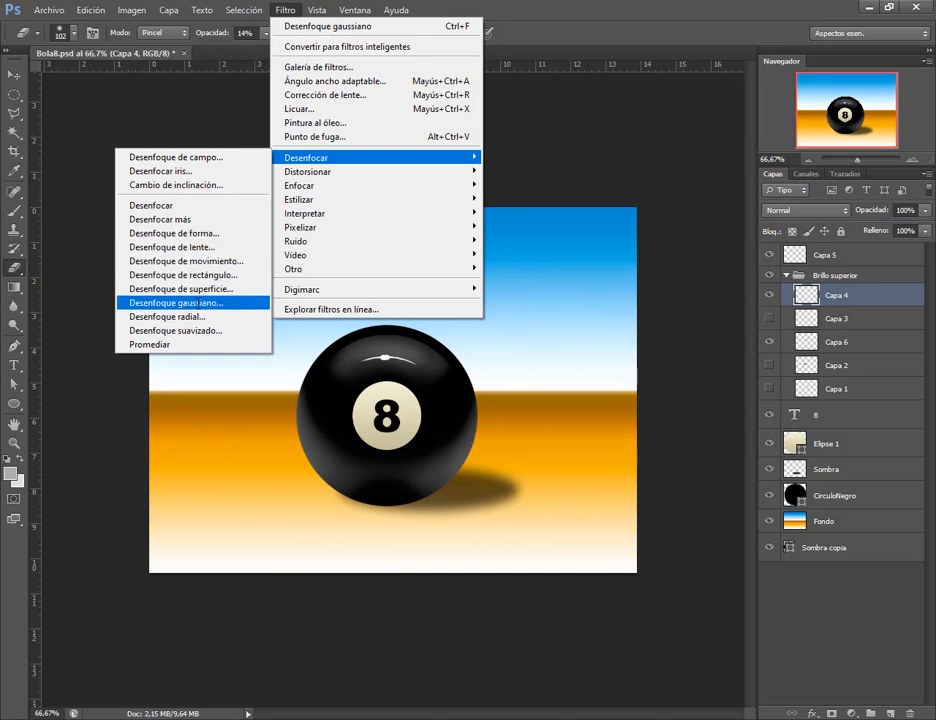
{"action": "left_click", "coordinate": [198, 302]}
{"action": "left_click_drag", "start_coordinate": [475, 303], "coordinate": [439, 309]}
{"action": "key", "text": "Up"}
{"action": "key", "text": "Up"}
{"action": "key", "text": "Up"}
{"action": "key", "text": "Up"}
{"action": "key", "text": "Up"}
{"action": "key", "text": "Up"}
{"action": "key", "text": "Up"}
{"action": "key", "text": "Up"}
{"action": "key", "text": "Up"}
{"action": "key", "text": "Up"}
{"action": "key", "text": "Up"}
{"action": "key", "text": "Up"}
{"action": "key", "text": "Up"}
{"action": "key", "text": "Up"}
{"action": "key", "text": "Up"}
{"action": "key", "text": "Up"}
{"action": "key", "text": "Up"}
{"action": "key", "text": "Up"}
{"action": "key", "text": "Up"}
{"action": "key", "text": "Up"}
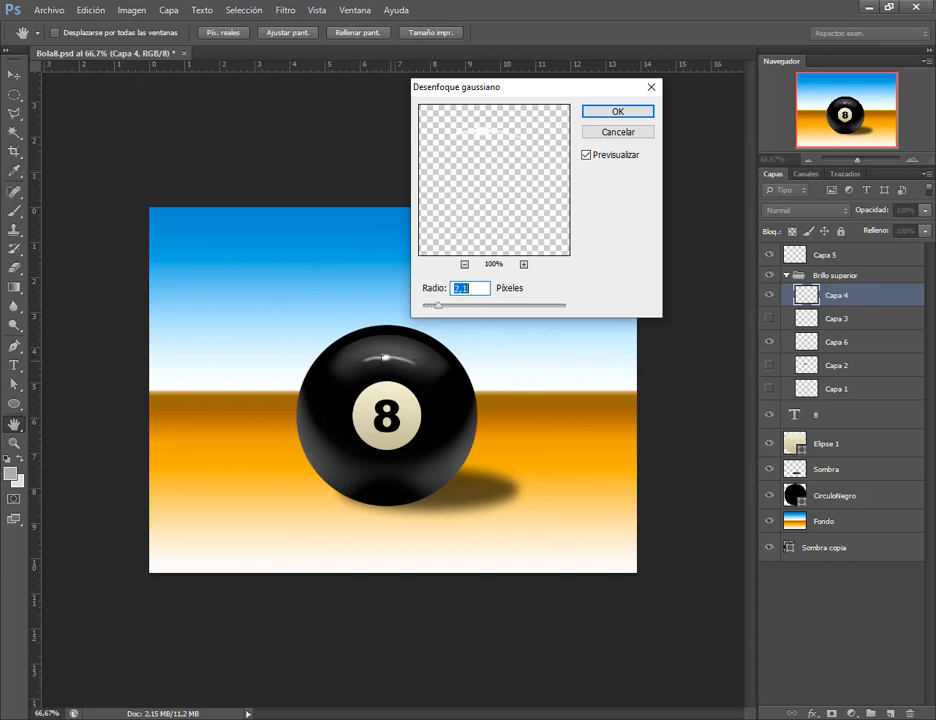
{"action": "key", "text": "Up"}
{"action": "key", "text": "Up"}
{"action": "key", "text": "Up"}
{"action": "key", "text": "Up"}
{"action": "key", "text": "Up"}
{"action": "key", "text": "Up"}
{"action": "key", "text": "Down"}
{"action": "key", "text": "Down"}
{"action": "key", "text": "Down"}
{"action": "key", "text": "Down"}
{"action": "key", "text": "Down"}
{"action": "key", "text": "Down"}
{"action": "left_click", "coordinate": [610, 111]}
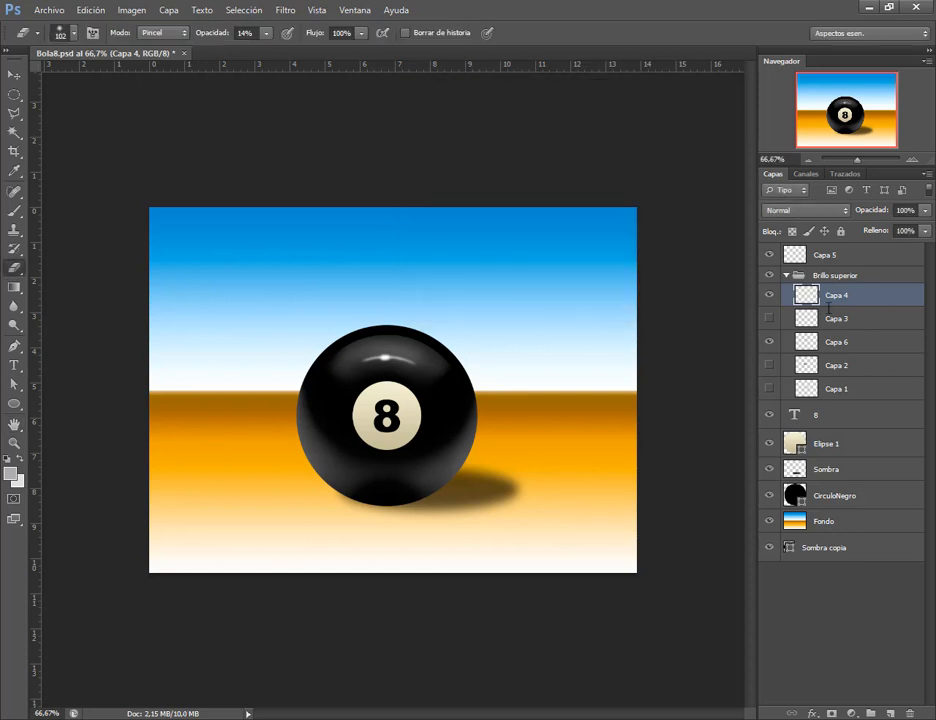
Show Capa 3 and apply a Gaussian Blur with a 3.1 pixel radius to its arc highlight.
{"action": "left_click", "coordinate": [781, 318]}
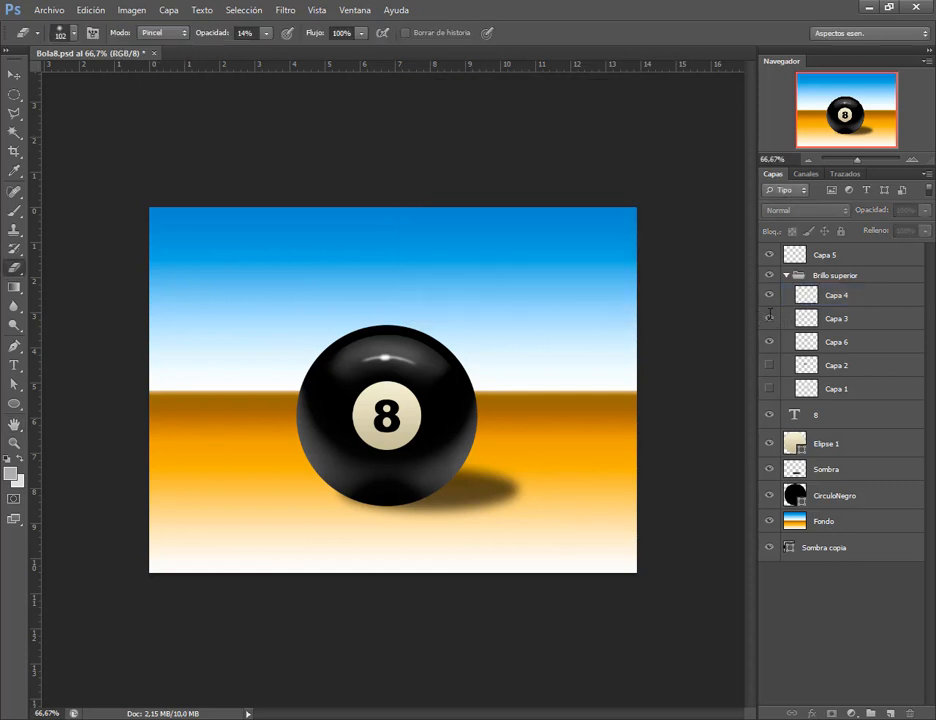
{"action": "left_click", "coordinate": [800, 318]}
{"action": "left_click", "coordinate": [316, 10]}
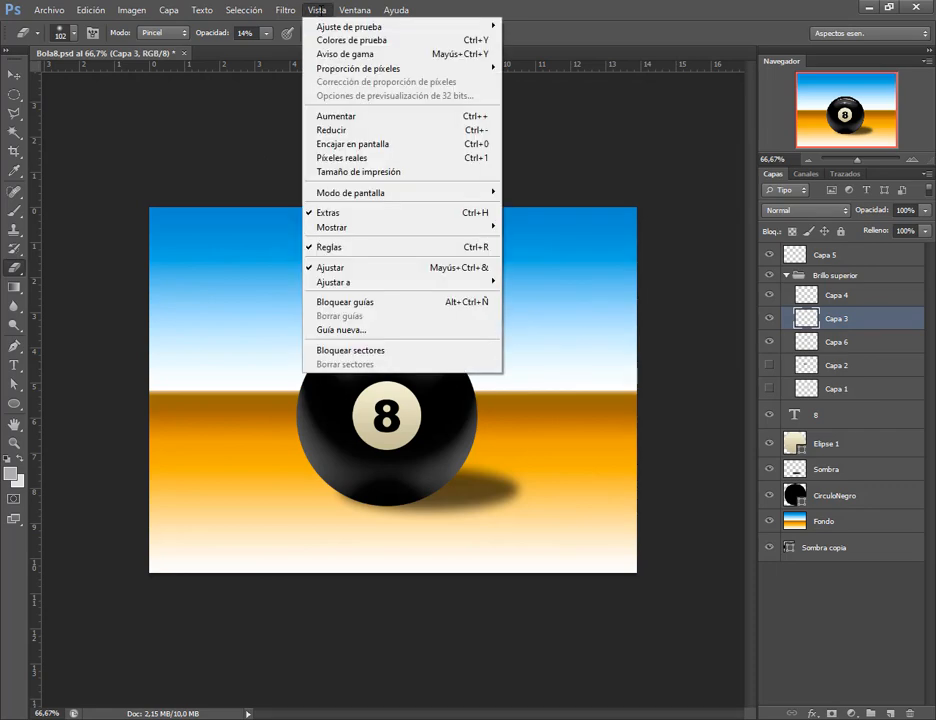
{"action": "mouse_move", "coordinate": [286, 10]}
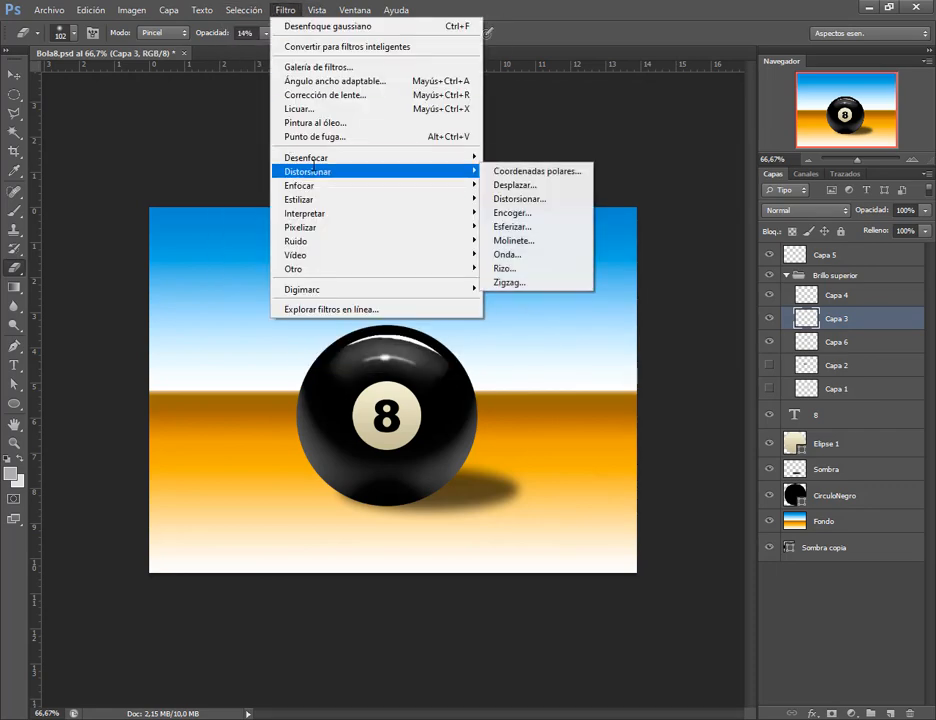
{"action": "mouse_move", "coordinate": [316, 158]}
{"action": "left_click", "coordinate": [587, 299]}
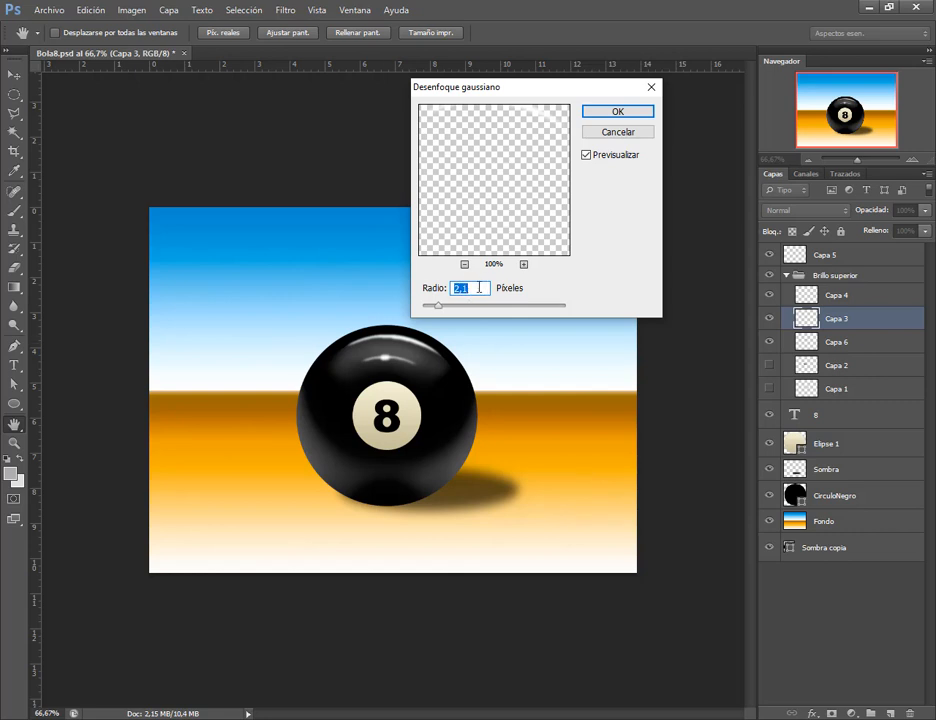
{"action": "scroll", "coordinate": [479, 290], "scroll_direction": "up", "scroll_amount": 10}
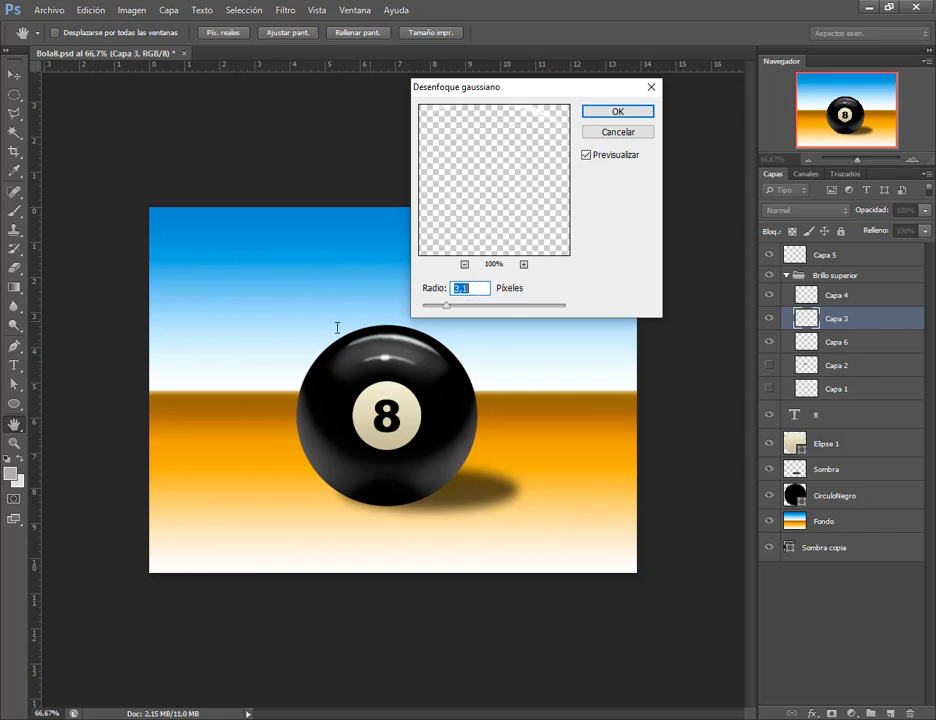
{"action": "left_click", "coordinate": [637, 111]}
{"action": "key", "text": "e"}
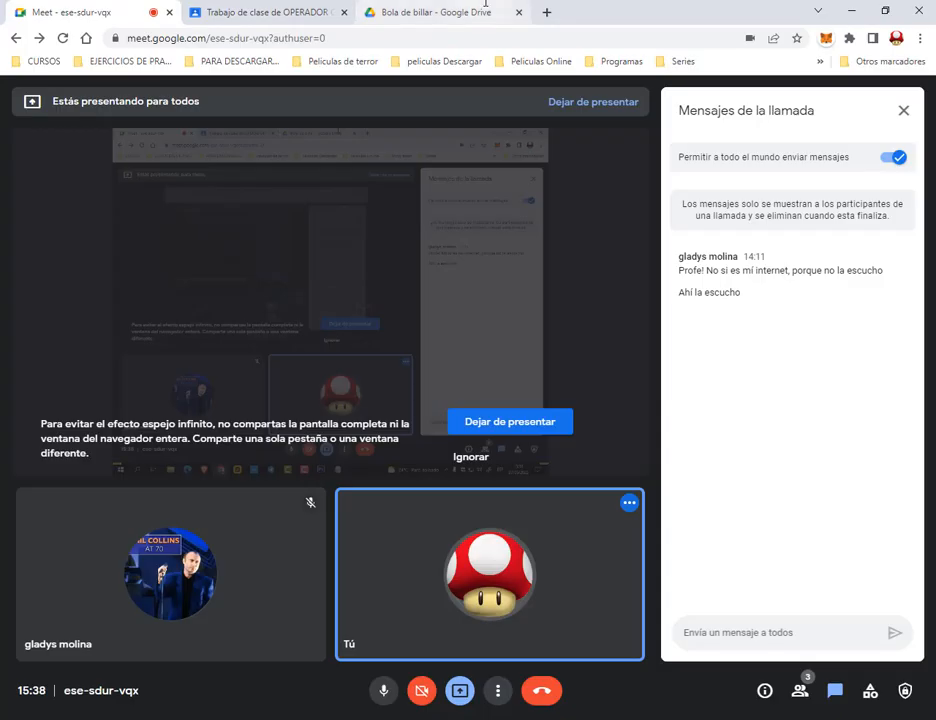
Switch to Google Drive in the browser, go up to the Clase 5 folder and look over its exercise folders.
{"action": "left_click", "coordinate": [485, 8]}
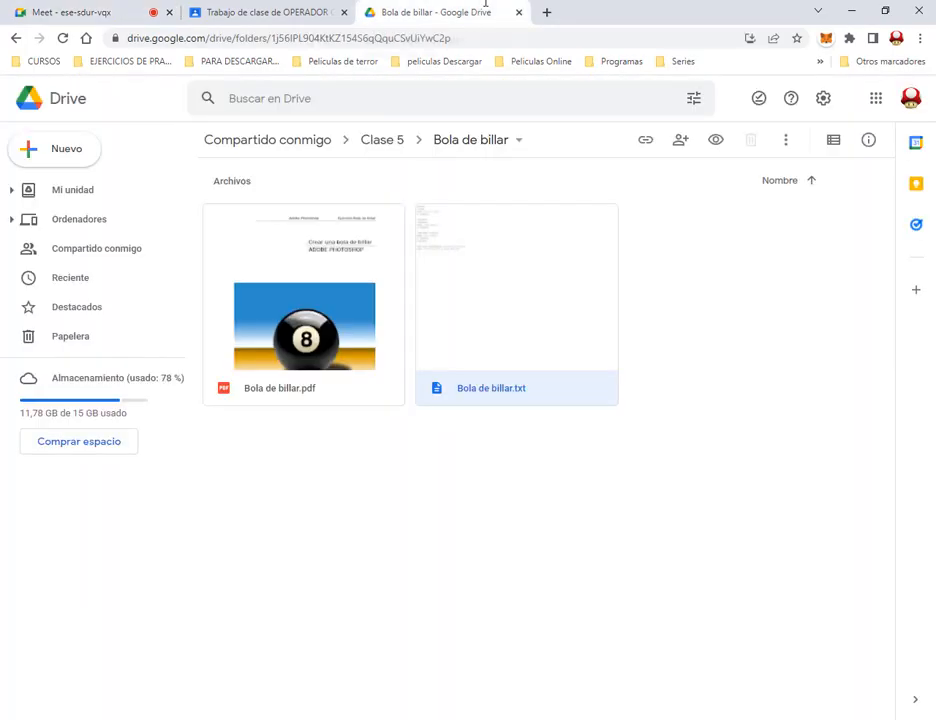
{"action": "left_click", "coordinate": [390, 139]}
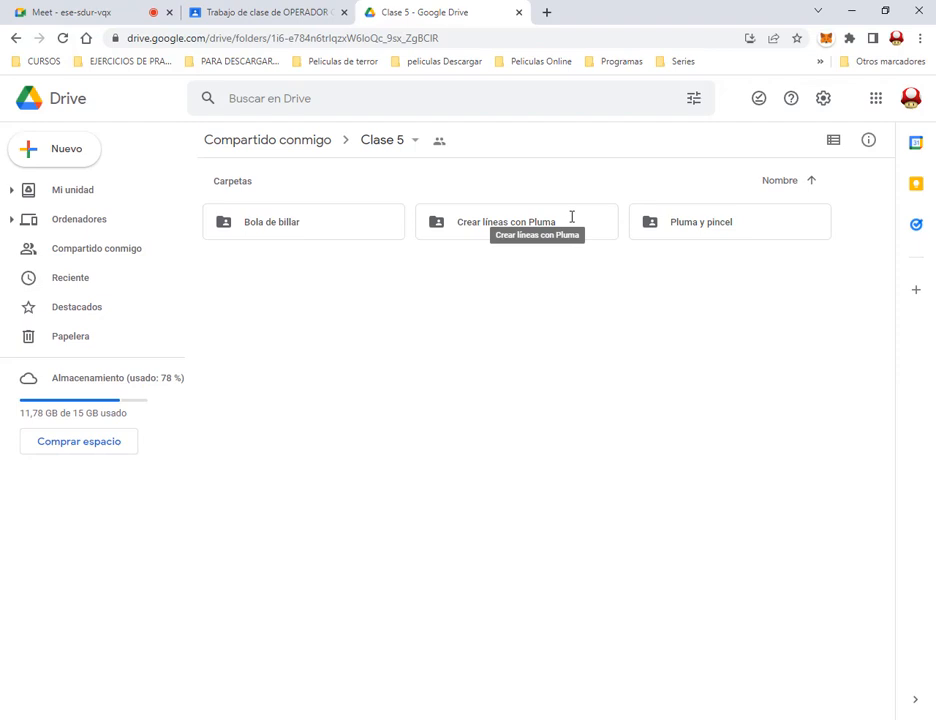
{"action": "left_click", "coordinate": [690, 226]}
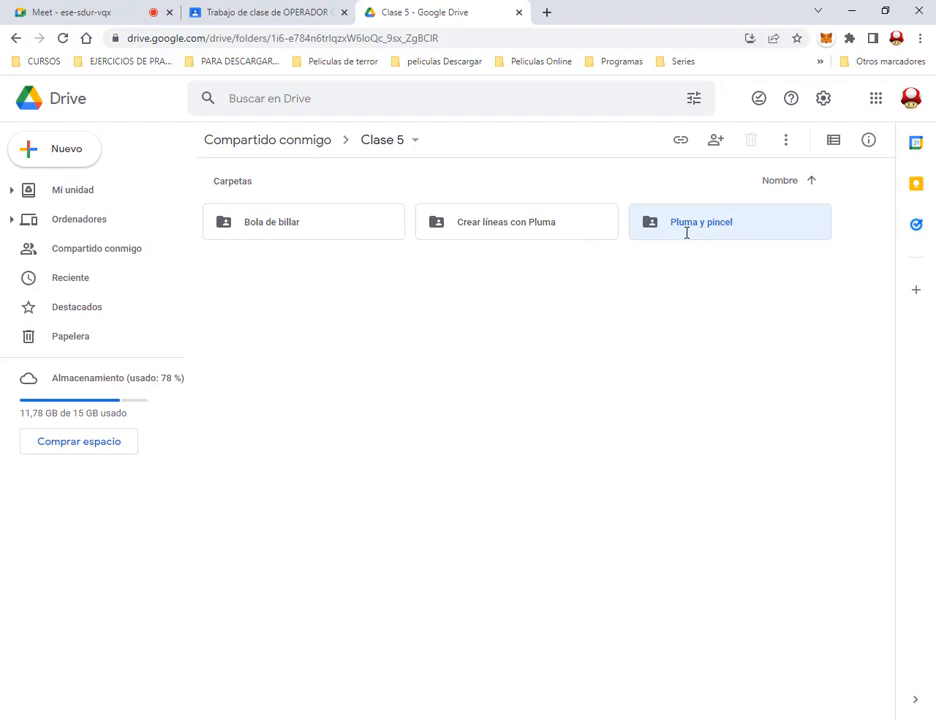
{"action": "left_click", "coordinate": [65, 12]}
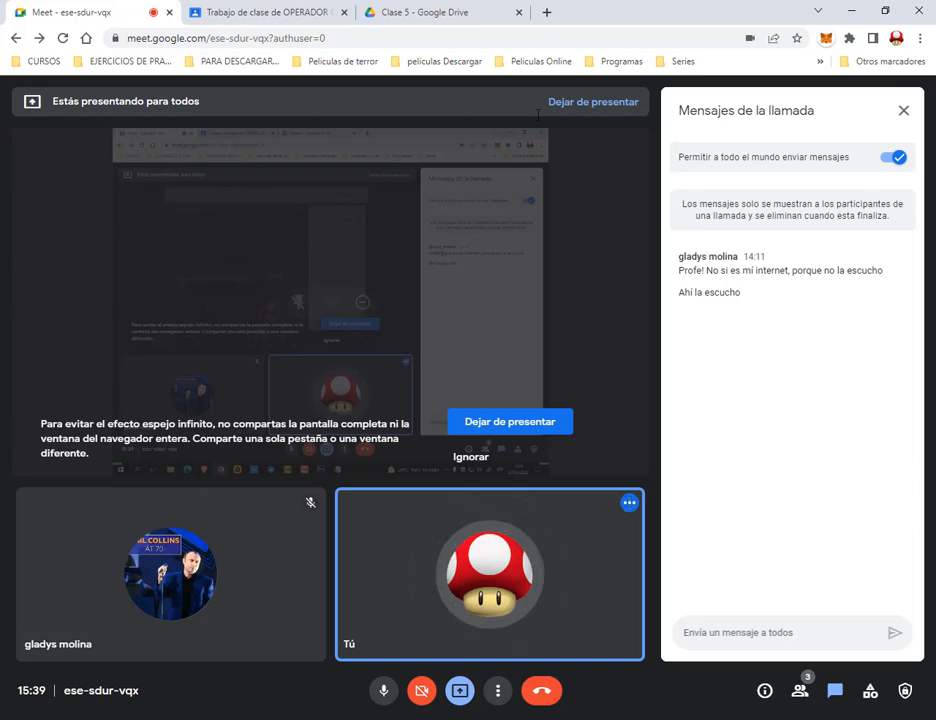
{"action": "left_click", "coordinate": [463, 6]}
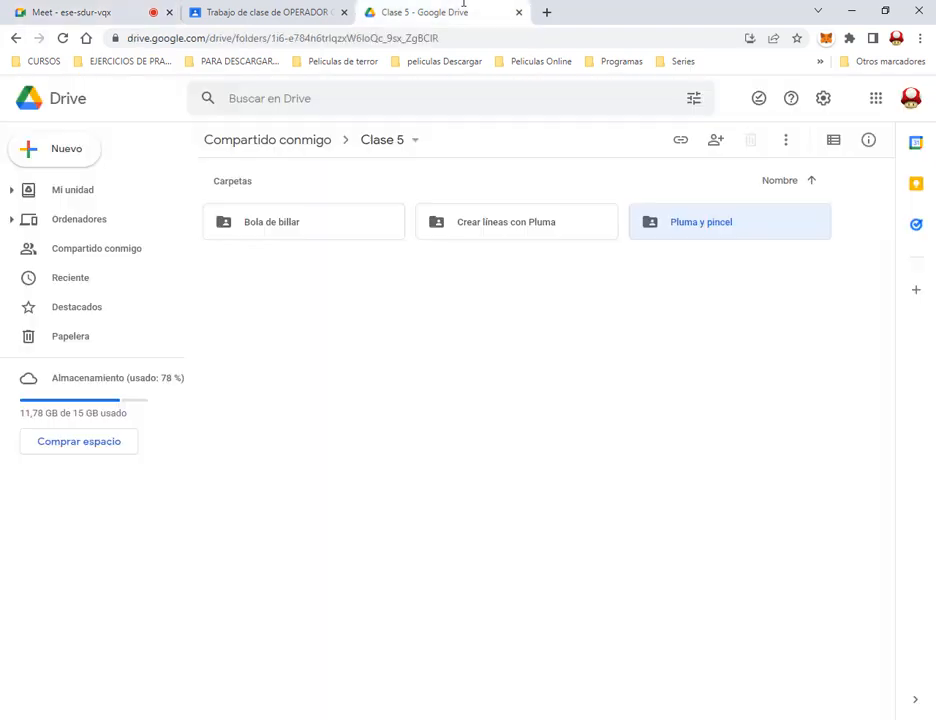
Open the Crear líneas con Pluma folder and select the Crear efecto de Líneas de energía PDF.
{"action": "left_click", "coordinate": [526, 230]}
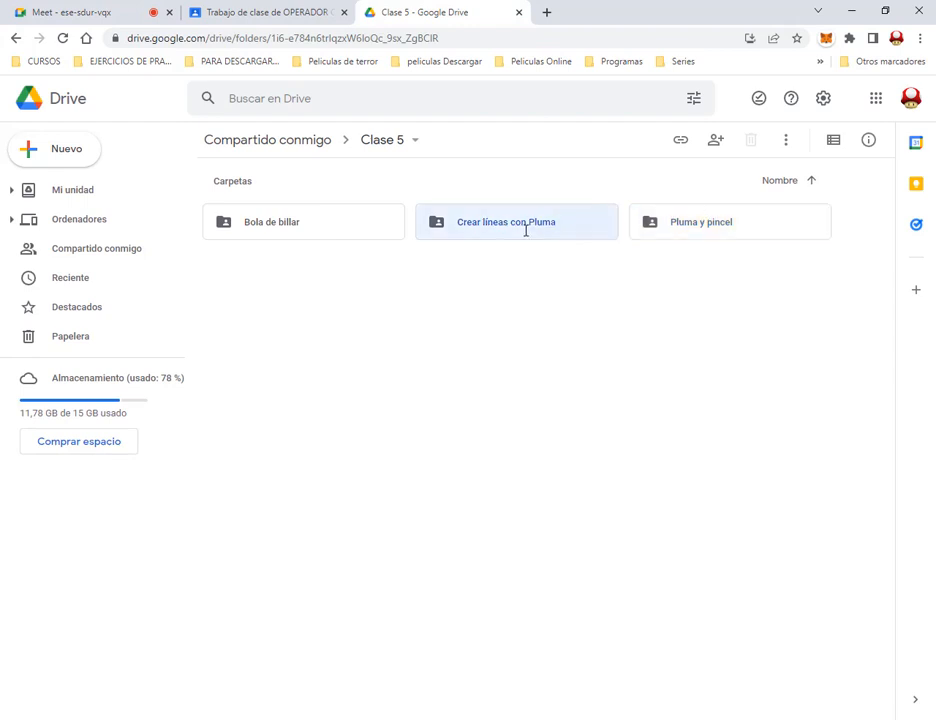
{"action": "double_click", "coordinate": [526, 230]}
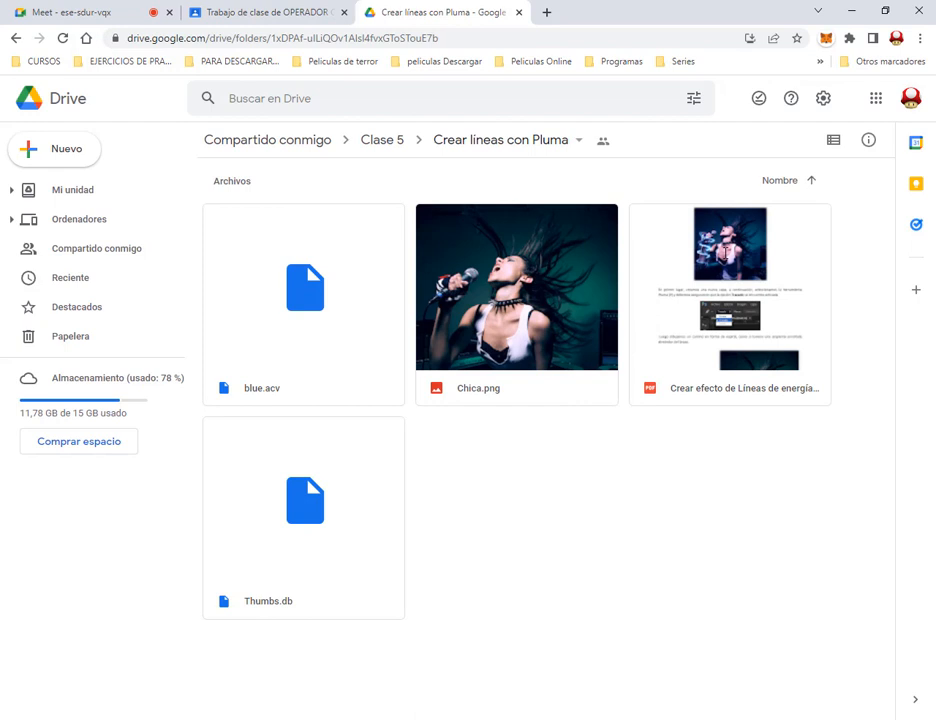
{"action": "left_click", "coordinate": [740, 296]}
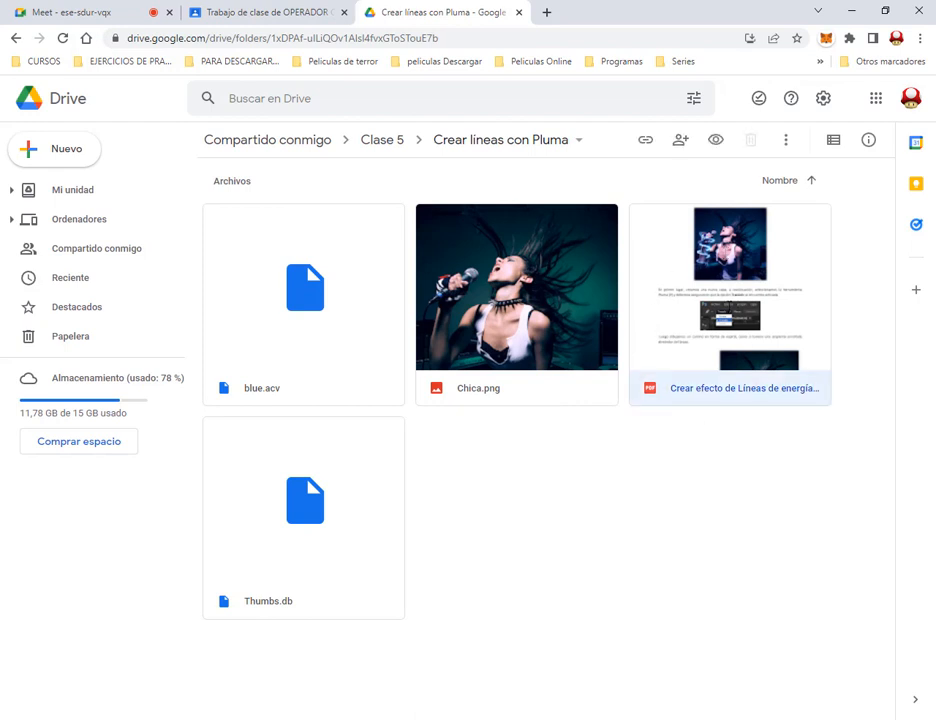
Download the Crear efecto de Líneas de energía PDF, Chica.png and blue.acv from the Crear líneas con Pluma folder.
{"action": "right_click", "coordinate": [469, 312]}
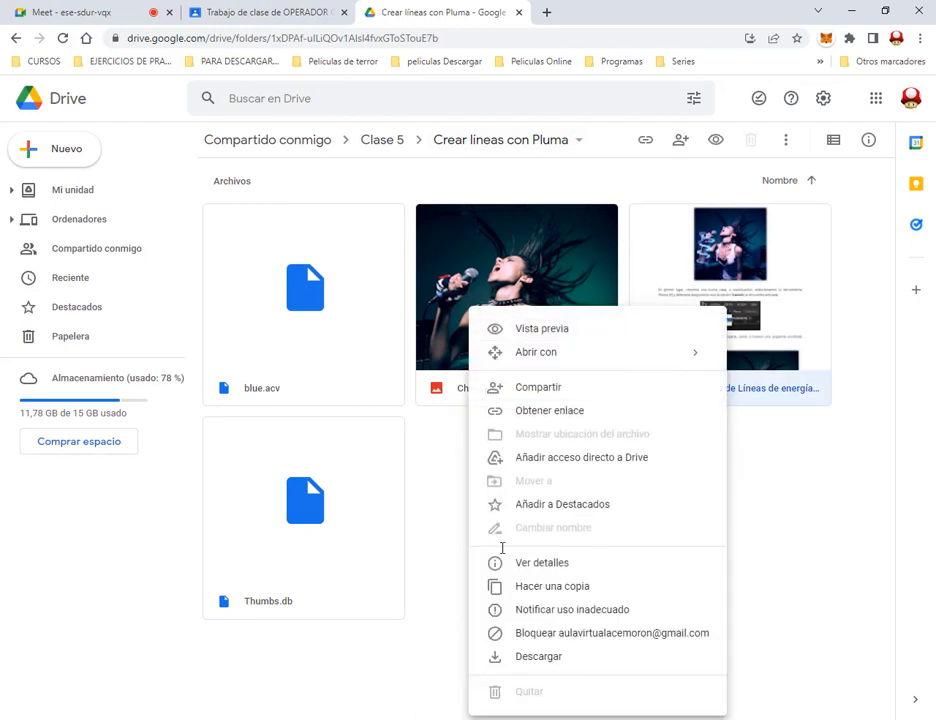
{"action": "left_click", "coordinate": [825, 506]}
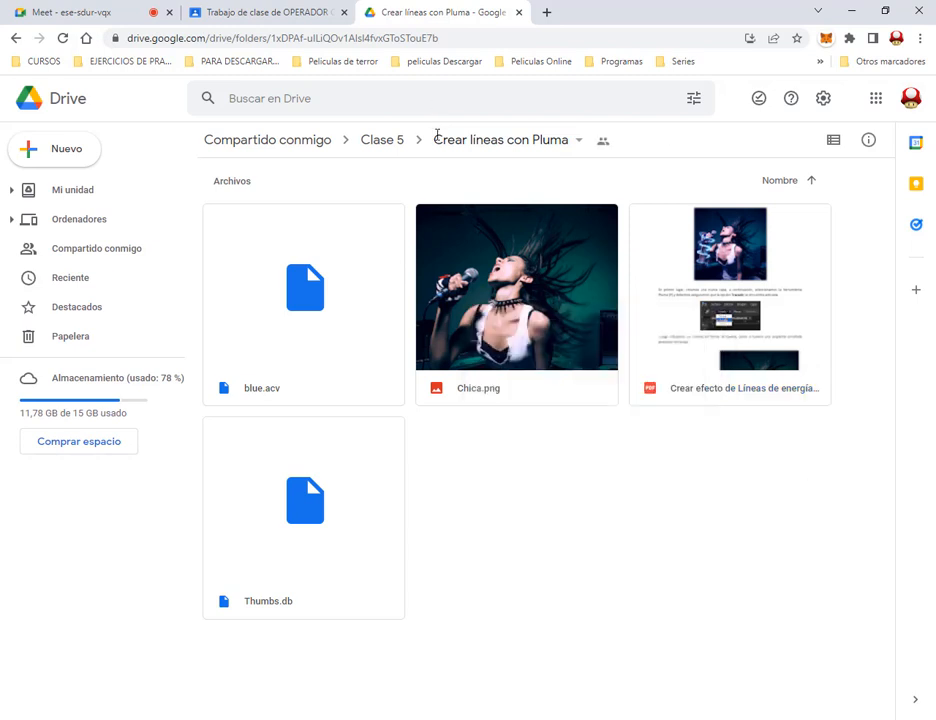
{"action": "right_click", "coordinate": [746, 330]}
{"action": "left_click", "coordinate": [546, 660]}
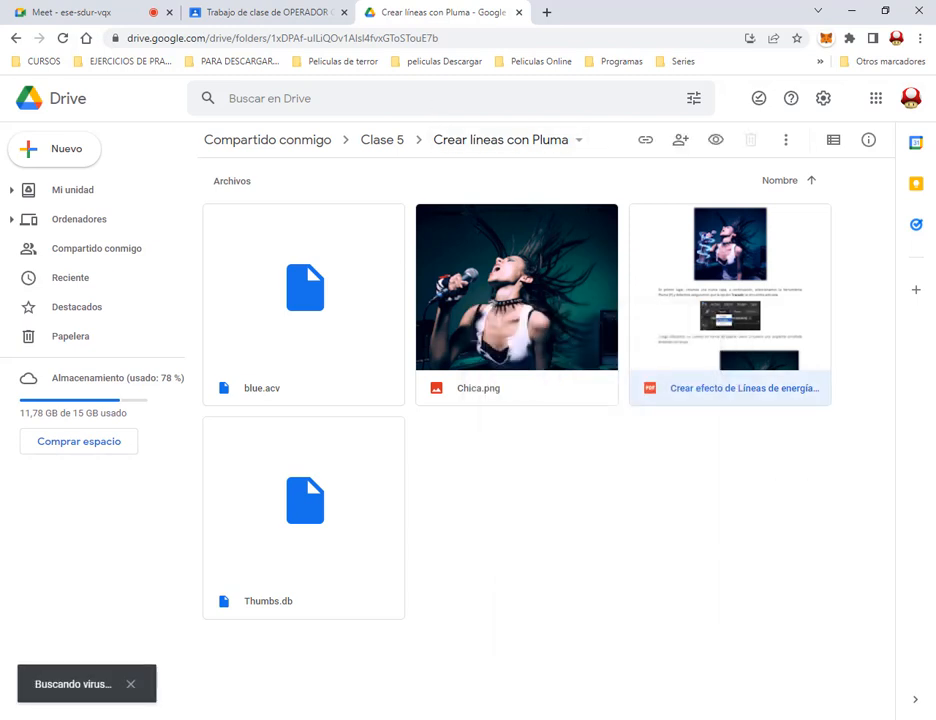
{"action": "right_click", "coordinate": [545, 350]}
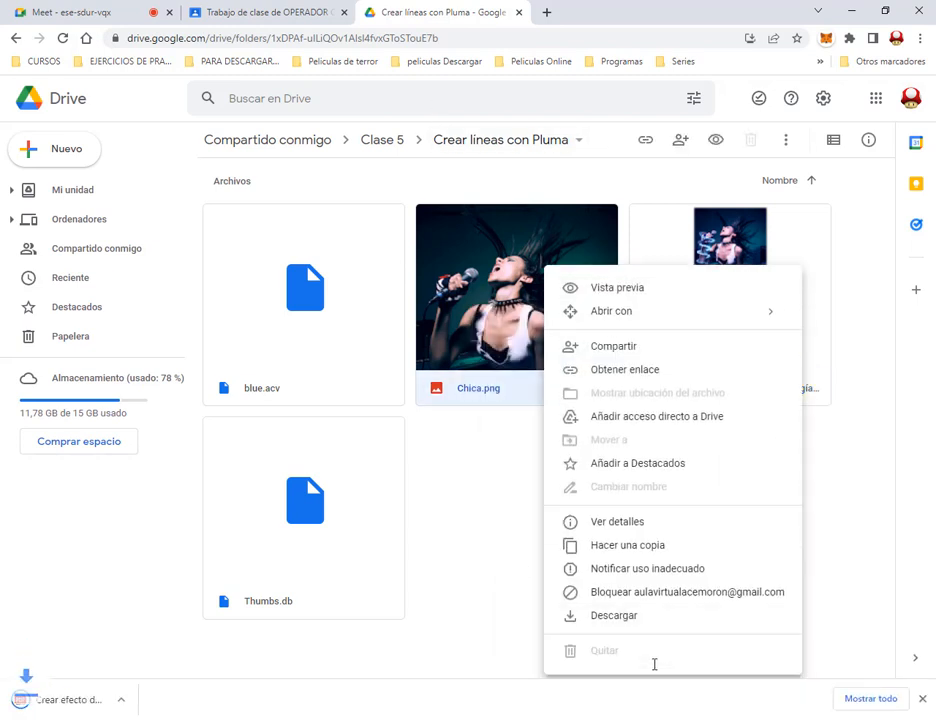
{"action": "left_click", "coordinate": [629, 614]}
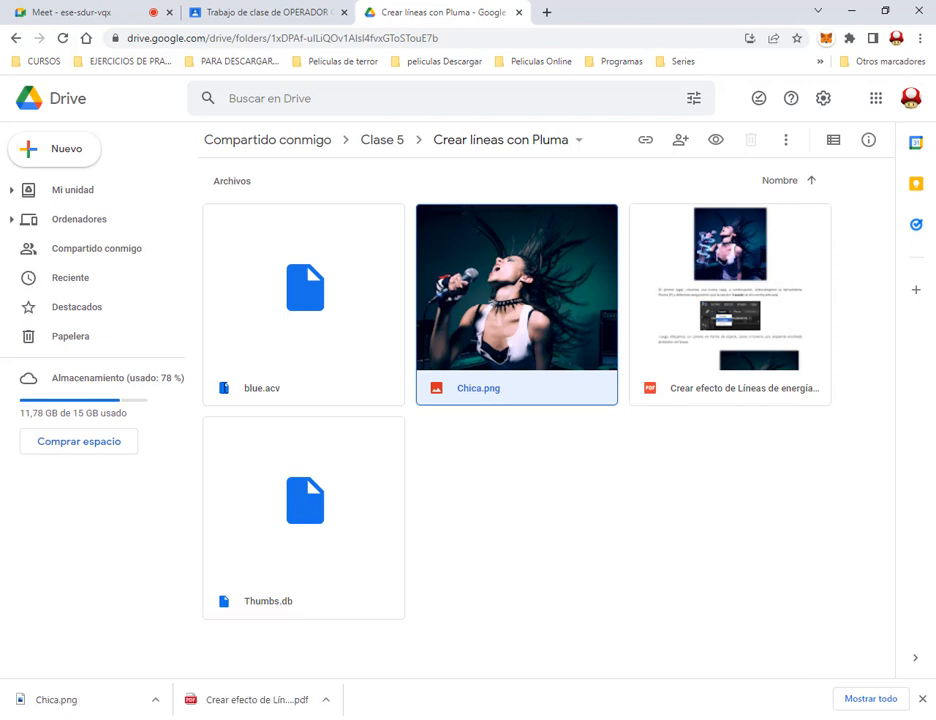
{"action": "right_click", "coordinate": [312, 266]}
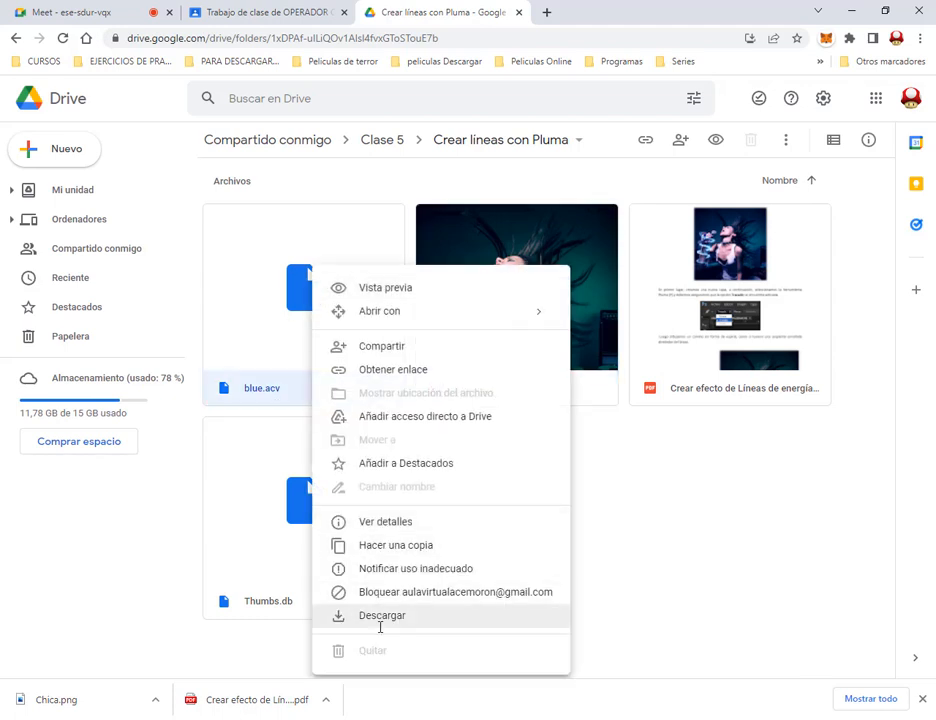
{"action": "left_click", "coordinate": [380, 615]}
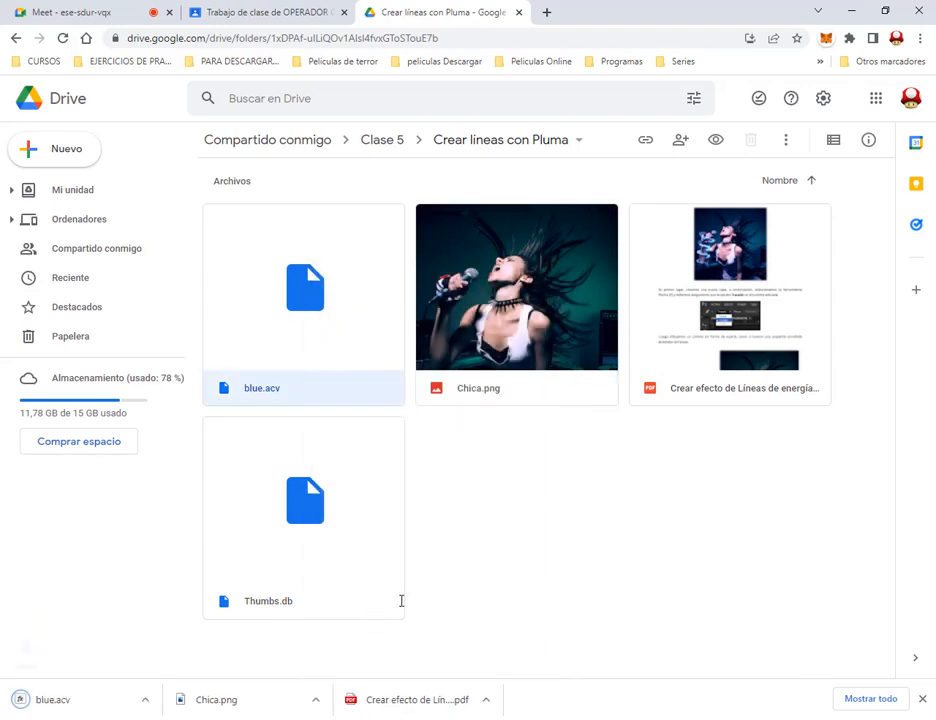
Open the downloaded Crear efecto de Líneas de energía PDF and view Chica.png in the photo viewer.
{"action": "left_click", "coordinate": [65, 12]}
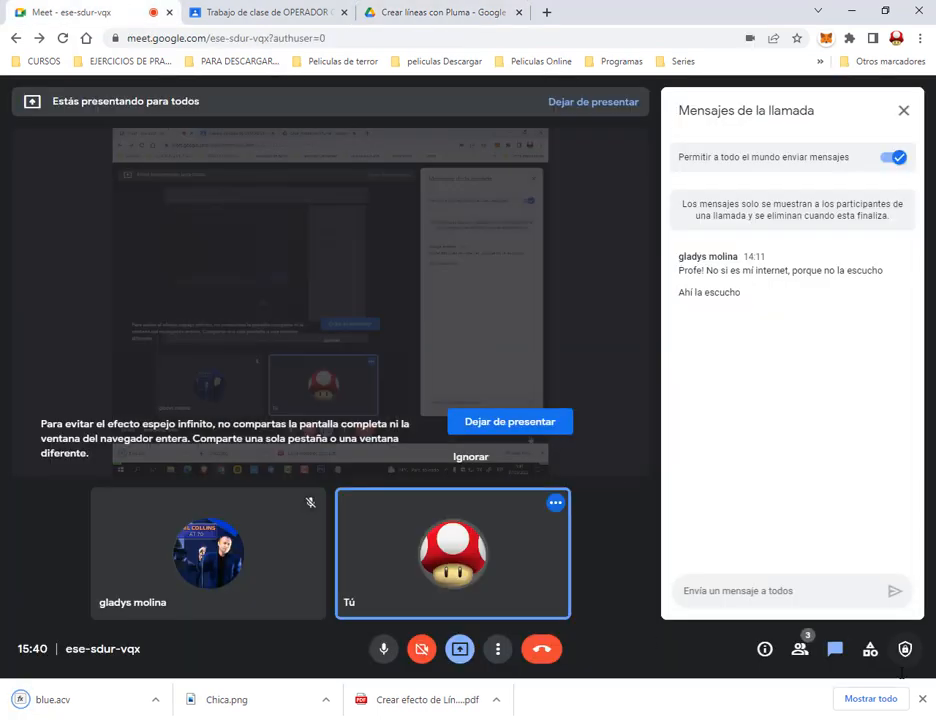
{"action": "left_click", "coordinate": [440, 700]}
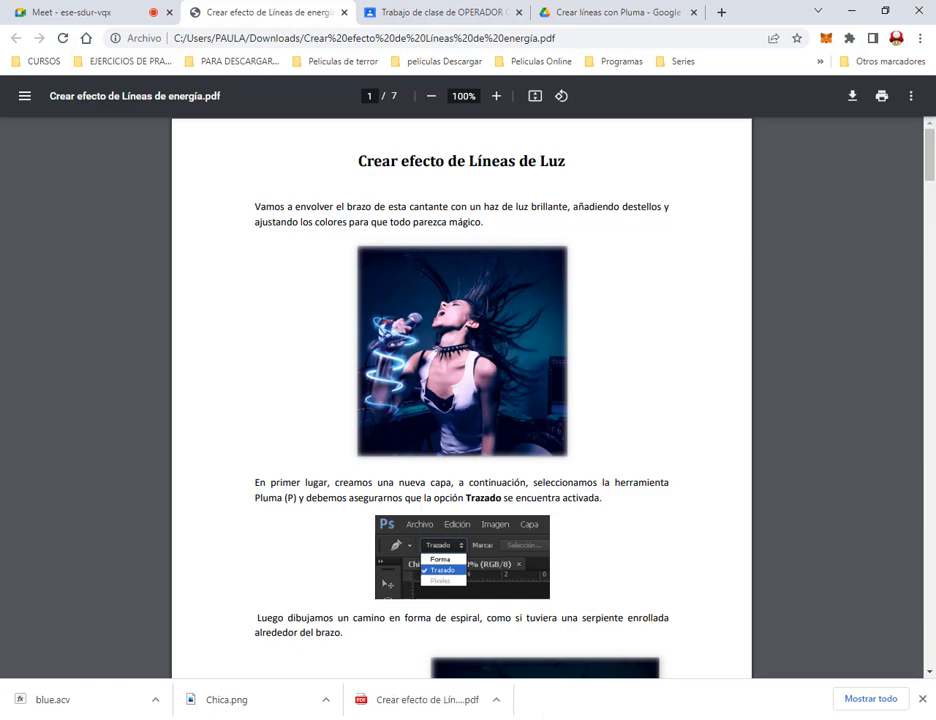
{"action": "mouse_move", "coordinate": [351, 304]}
{"action": "left_mouse_down"}
{"action": "mouse_move", "coordinate": [443, 445]}
{"action": "mouse_move", "coordinate": [434, 430]}
{"action": "left_mouse_up"}
{"action": "left_click", "coordinate": [270, 699]}
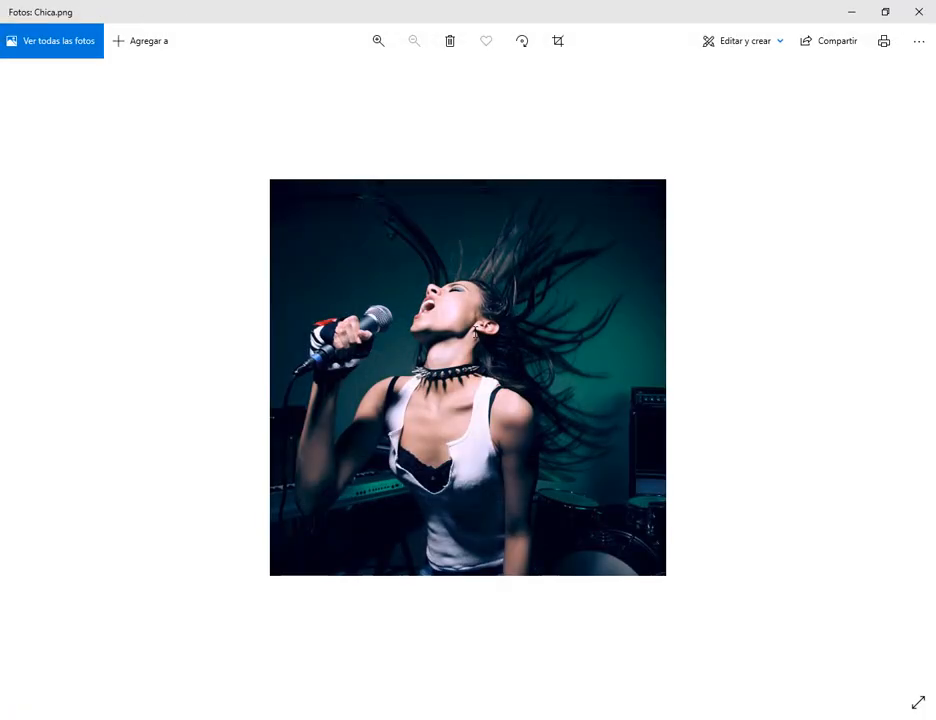
{"action": "left_click", "coordinate": [851, 12]}
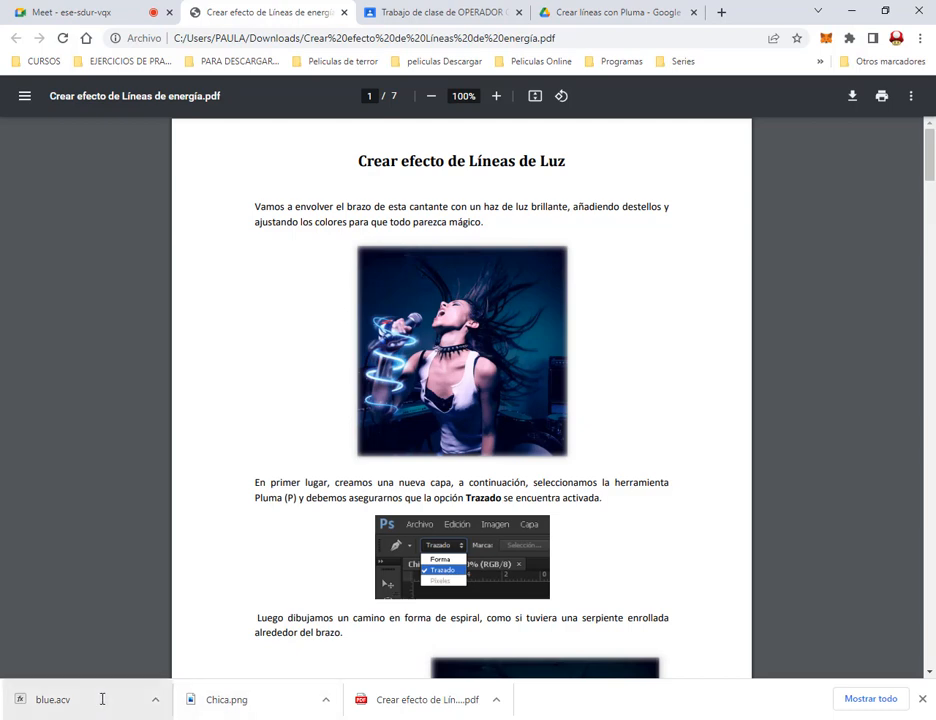
Mark the downloaded blue.acv file with a red rectangle and arrow, and clear the markings.
{"action": "left_click_drag", "start_coordinate": [2, 683], "coordinate": [93, 716]}
{"action": "left_click_drag", "start_coordinate": [67, 615], "coordinate": [55, 690]}
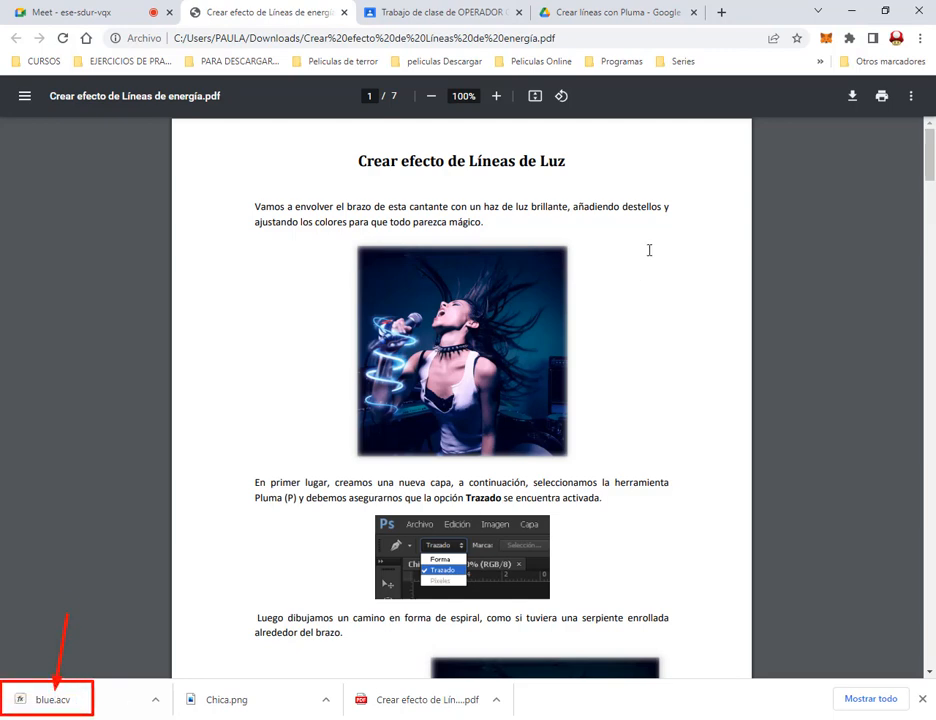
{"action": "key", "text": "Escape"}
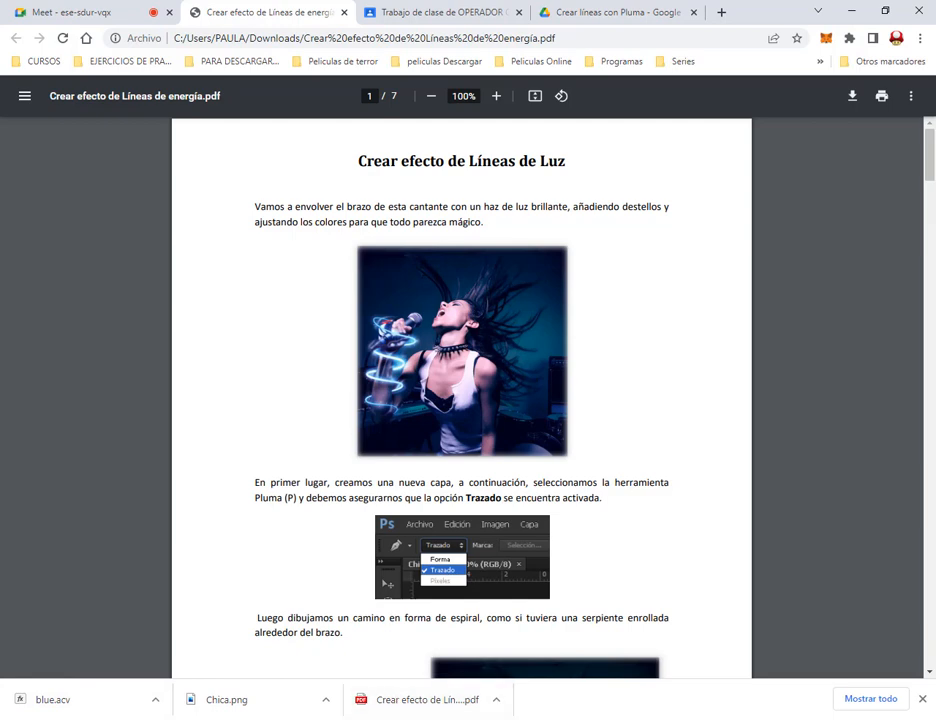
Switch to Photoshop, close the Bola8.psd document and reset the foreground and background colours to their defaults.
{"action": "mouse_move", "coordinate": [447, 719]}
{"action": "left_click", "coordinate": [447, 655]}
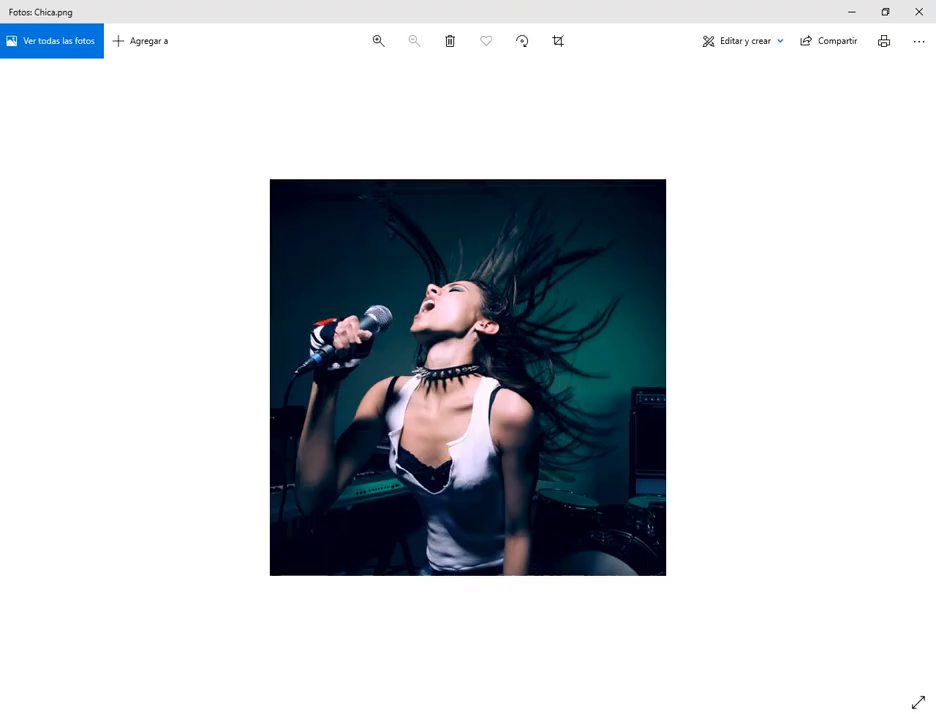
{"action": "left_click", "coordinate": [528, 719]}
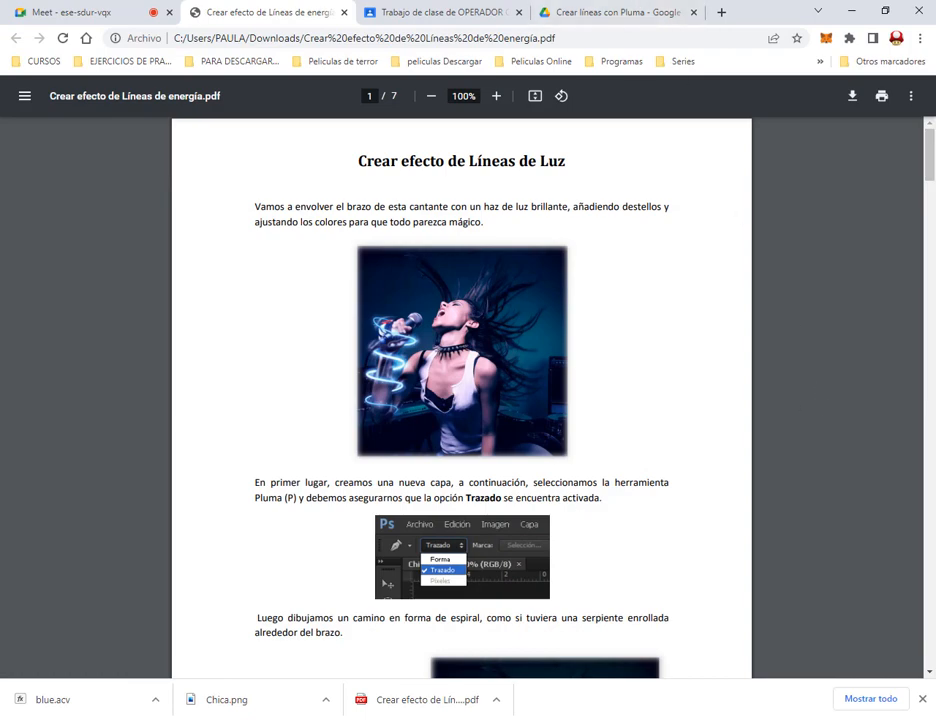
{"action": "left_click", "coordinate": [933, 719]}
{"action": "left_click", "coordinate": [558, 566]}
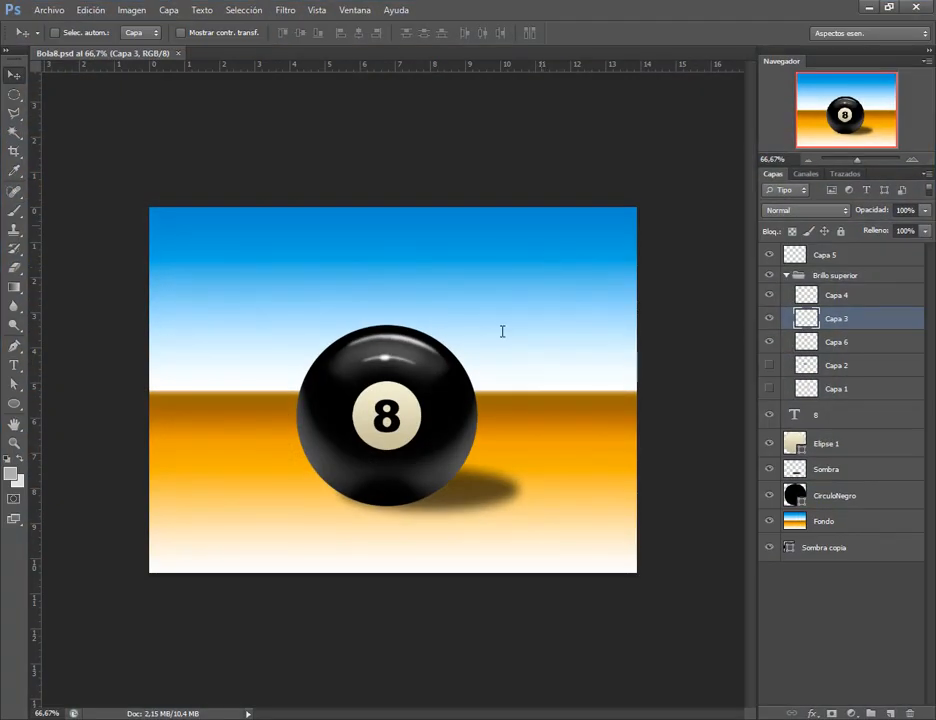
{"action": "left_click", "coordinate": [178, 54]}
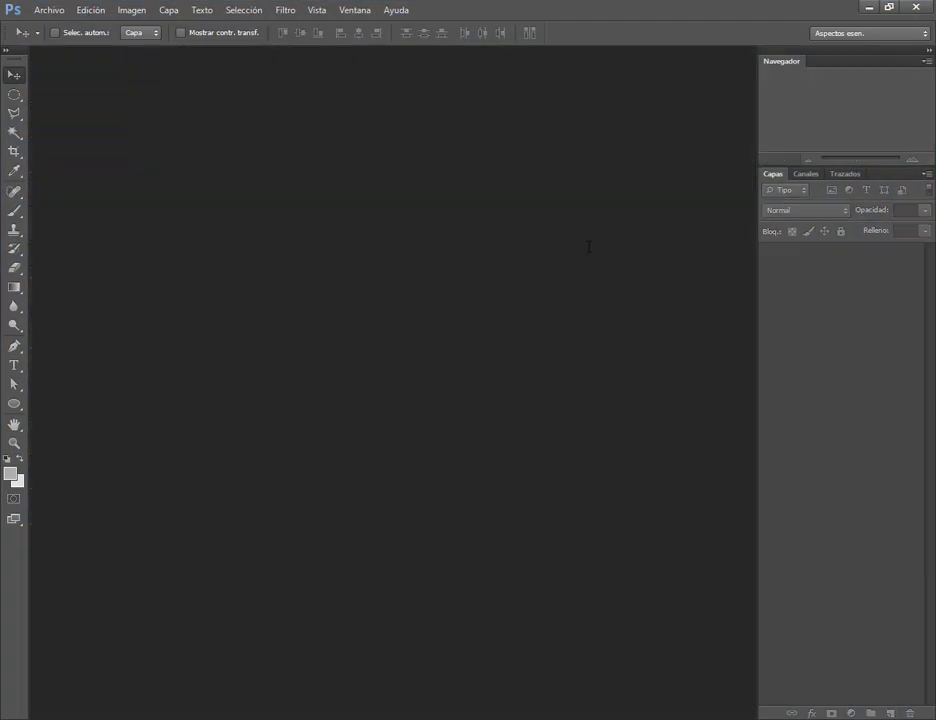
{"action": "left_click", "coordinate": [7, 458]}
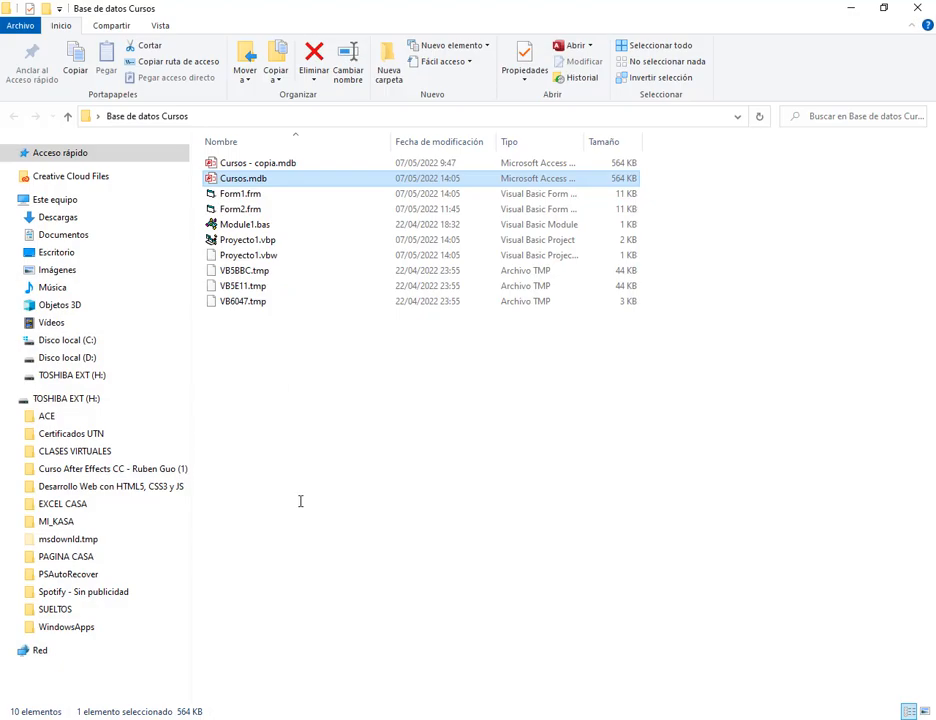
Open Chica.png from the Descargas folder in Photoshop, leaving its colour profile unmodified.
{"action": "left_click", "coordinate": [66, 220]}
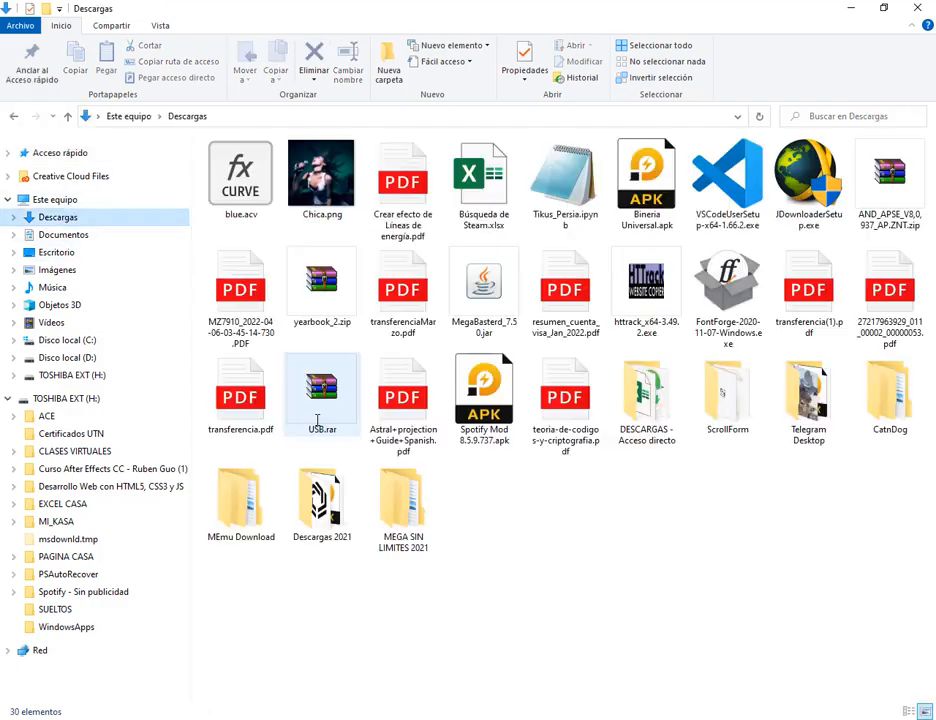
{"action": "left_click", "coordinate": [320, 180]}
{"action": "left_click_drag", "start_coordinate": [435, 491], "coordinate": [461, 414]}
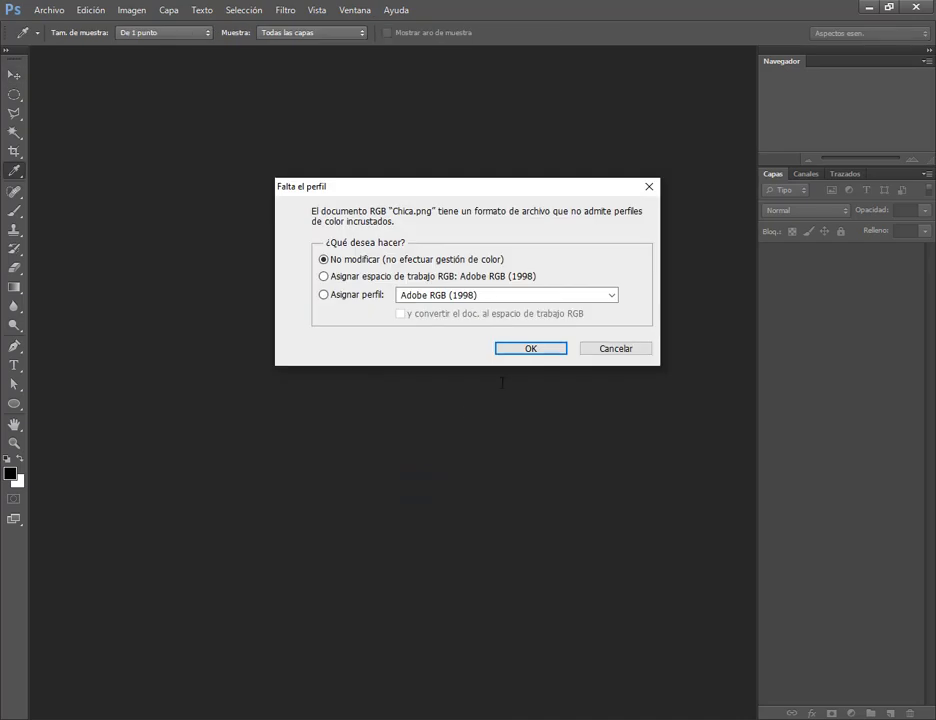
{"action": "left_click", "coordinate": [539, 349]}
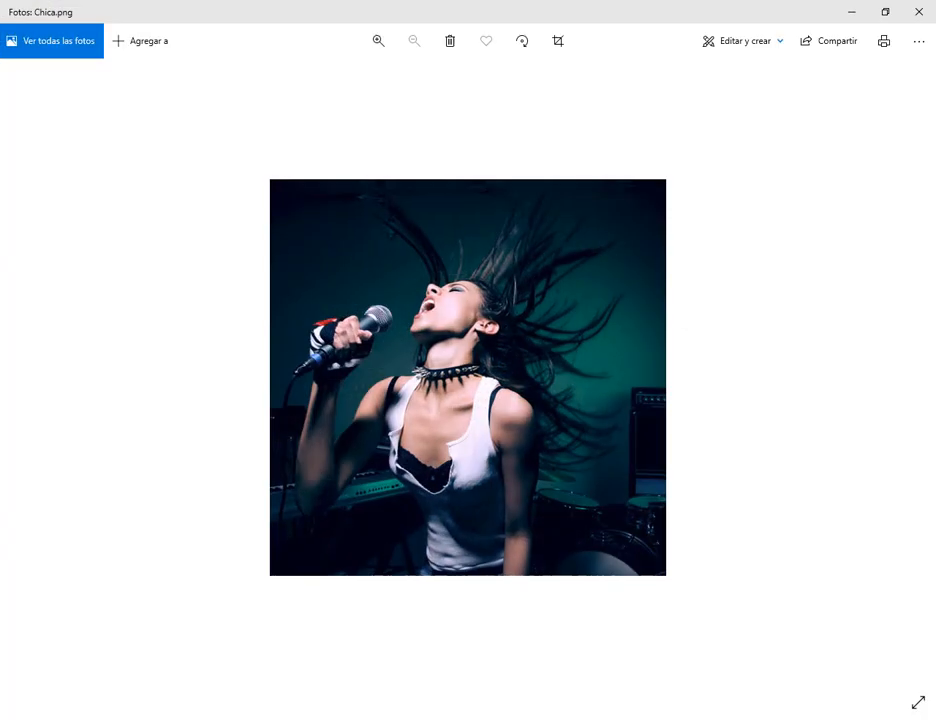
Close the photo viewer showing Chica.png and the Bola de billar.txt notes.
{"action": "left_click", "coordinate": [913, 7]}
{"action": "key", "text": "alt+Tab"}
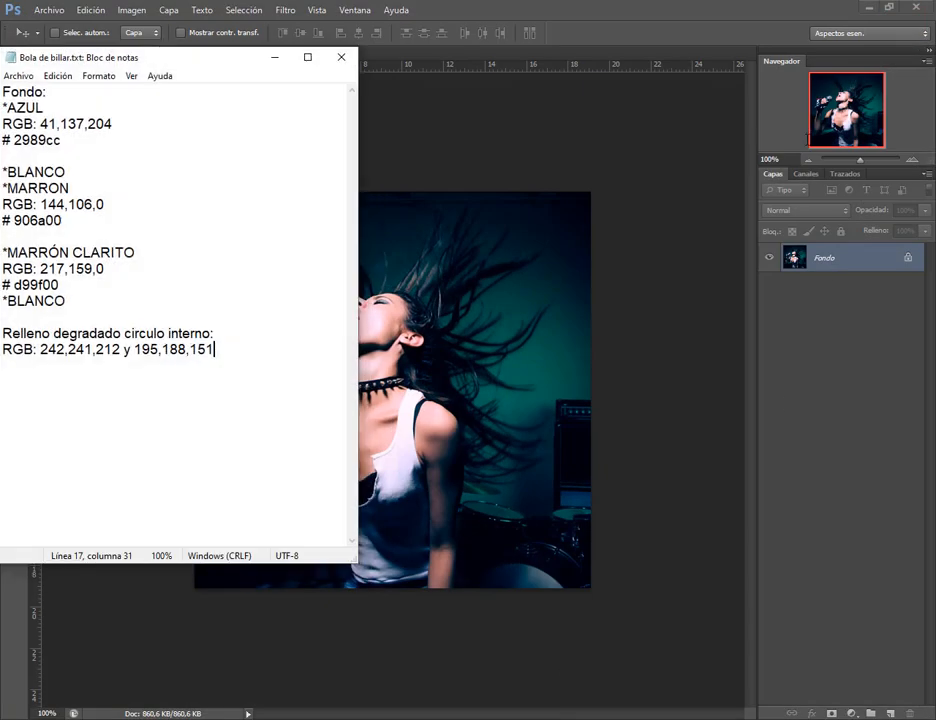
{"action": "left_click", "coordinate": [341, 57]}
Open the Crear efecto de Líneas de energía PDF from the Descargas folder, close the Bola de billar PDF and enlarge the page.
{"action": "left_click", "coordinate": [121, 717]}
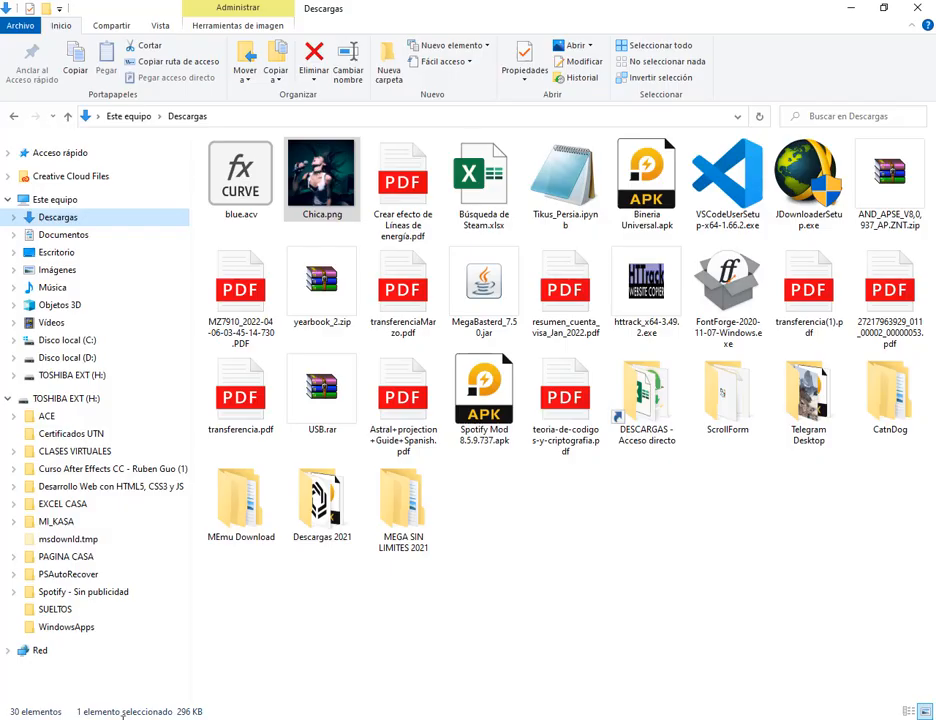
{"action": "double_click", "coordinate": [405, 212]}
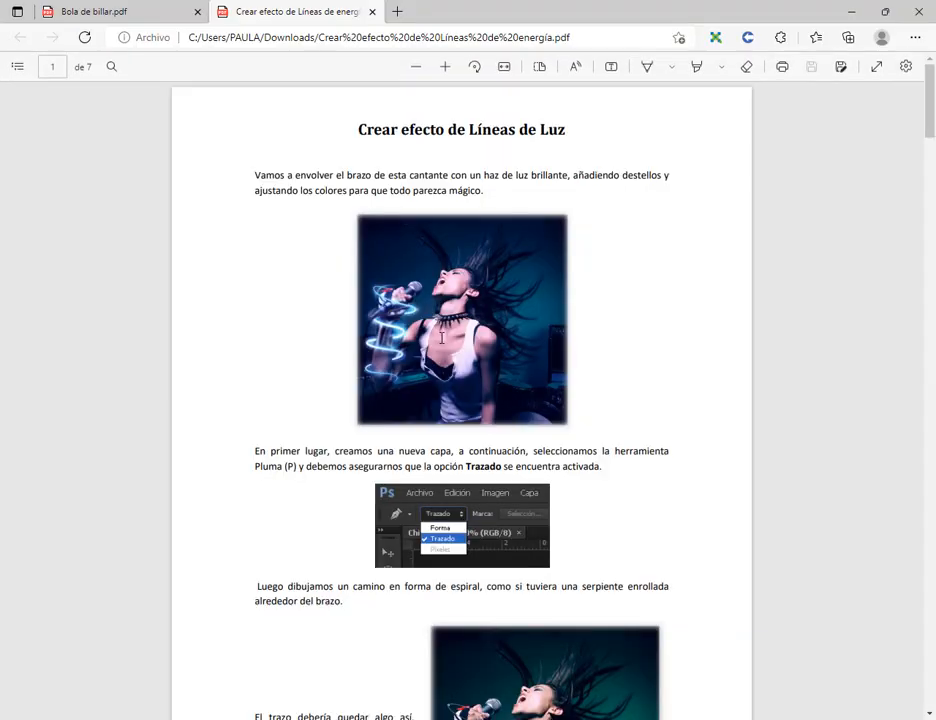
{"action": "left_click", "coordinate": [197, 11]}
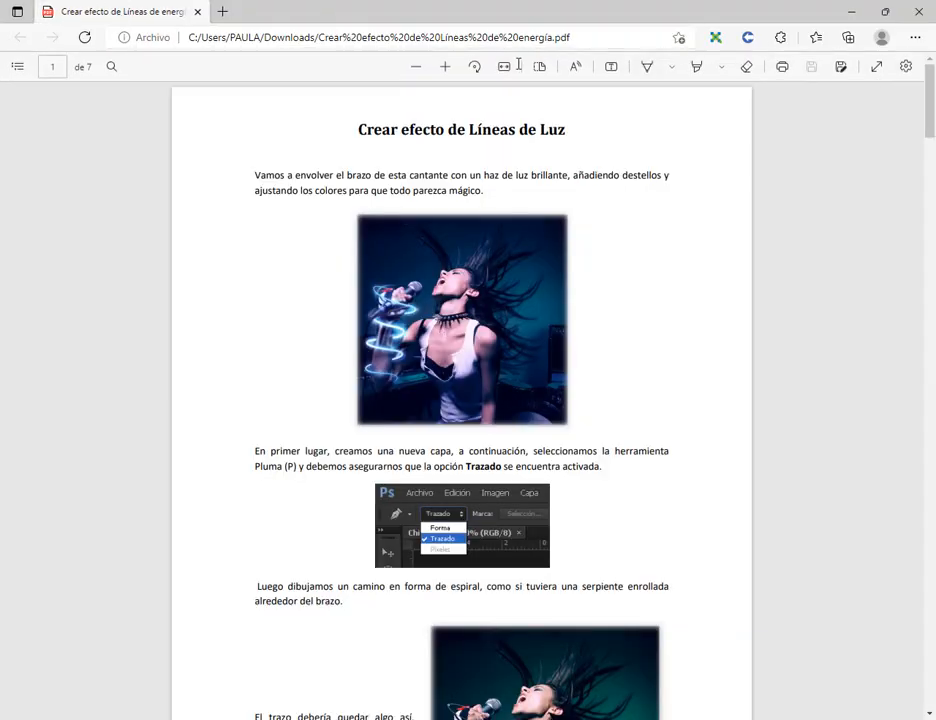
{"action": "left_click", "coordinate": [446, 66]}
{"action": "left_click", "coordinate": [446, 66]}
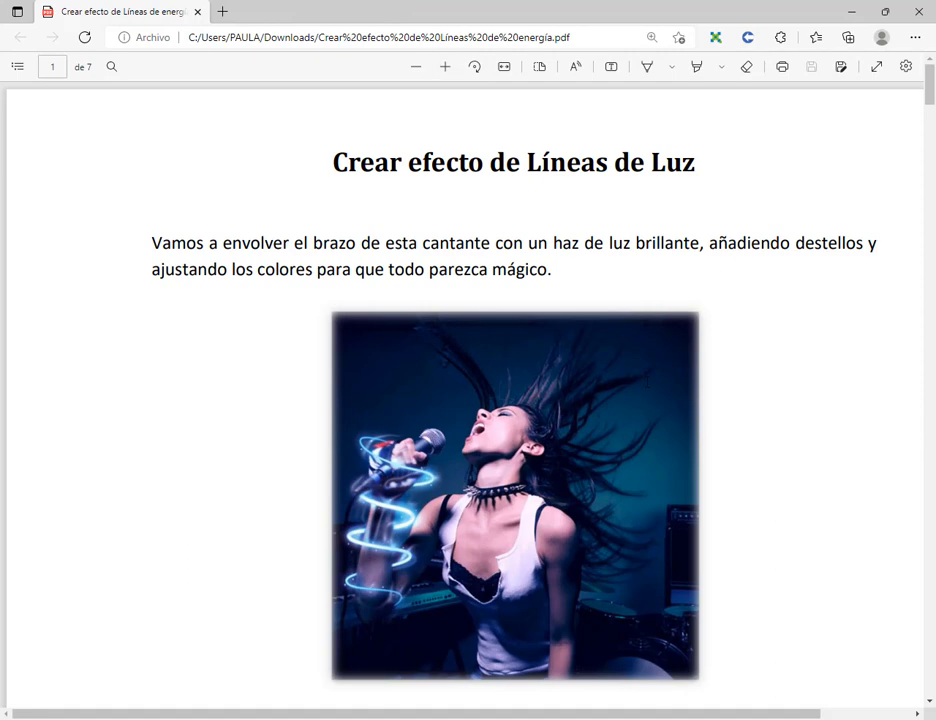
Read the PDF's first instructions on the new layer, the Pen tool's Trazado option and the spiral path around the arm.
{"action": "scroll", "coordinate": [313, 175], "scroll_direction": "down", "scroll_amount": 3}
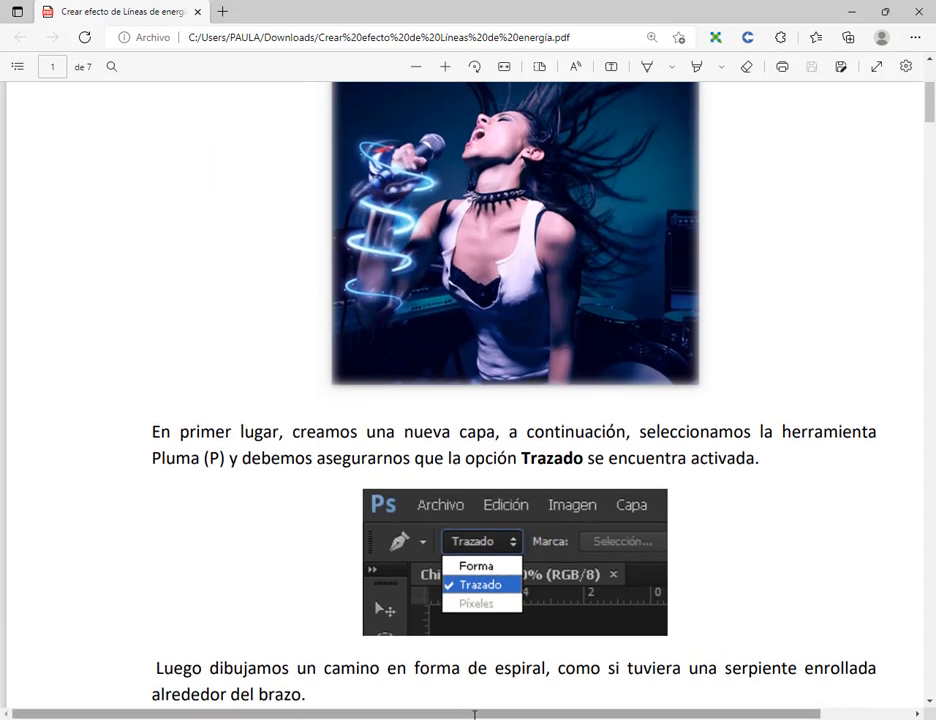
{"action": "scroll", "coordinate": [465, 716], "scroll_direction": "right", "scroll_amount": 2}
{"action": "scroll", "coordinate": [166, 301], "scroll_direction": "down", "scroll_amount": 1}
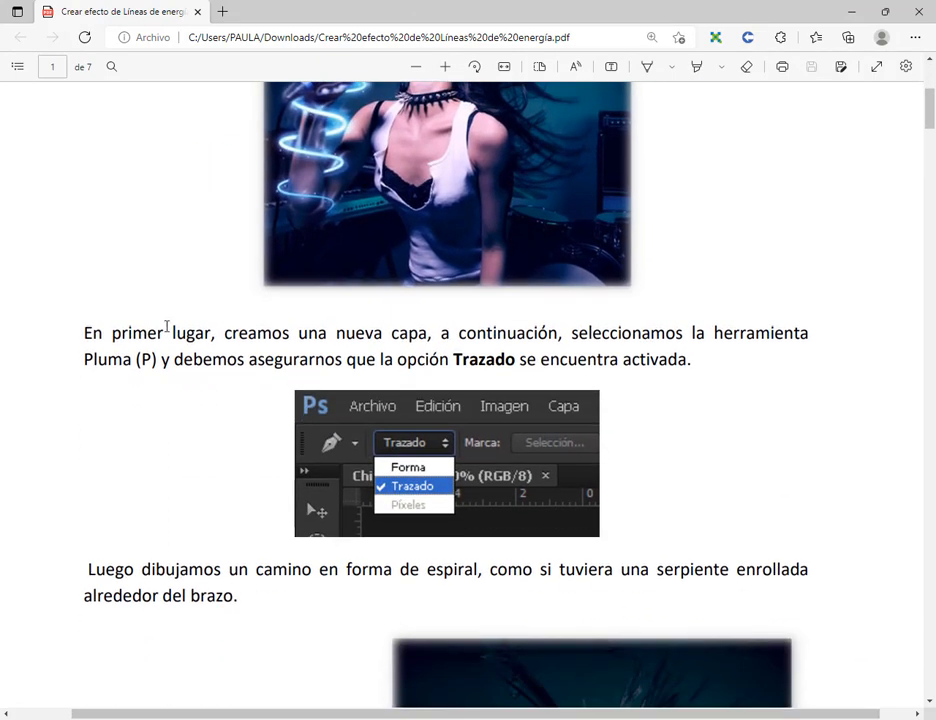
{"action": "left_click_drag", "start_coordinate": [159, 330], "coordinate": [803, 330]}
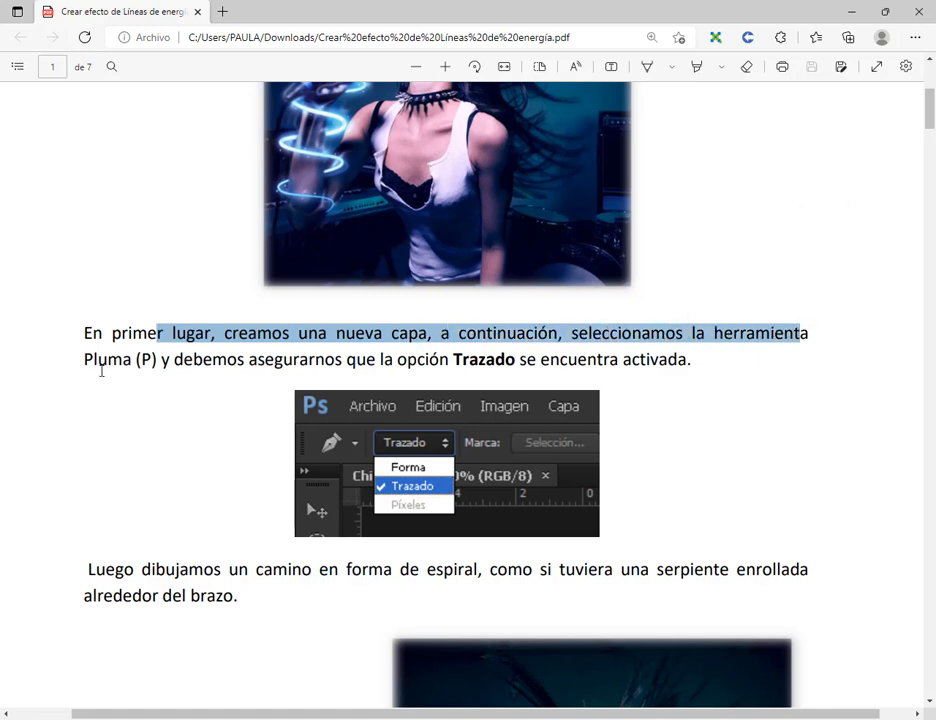
{"action": "left_click_drag", "start_coordinate": [100, 368], "coordinate": [690, 360]}
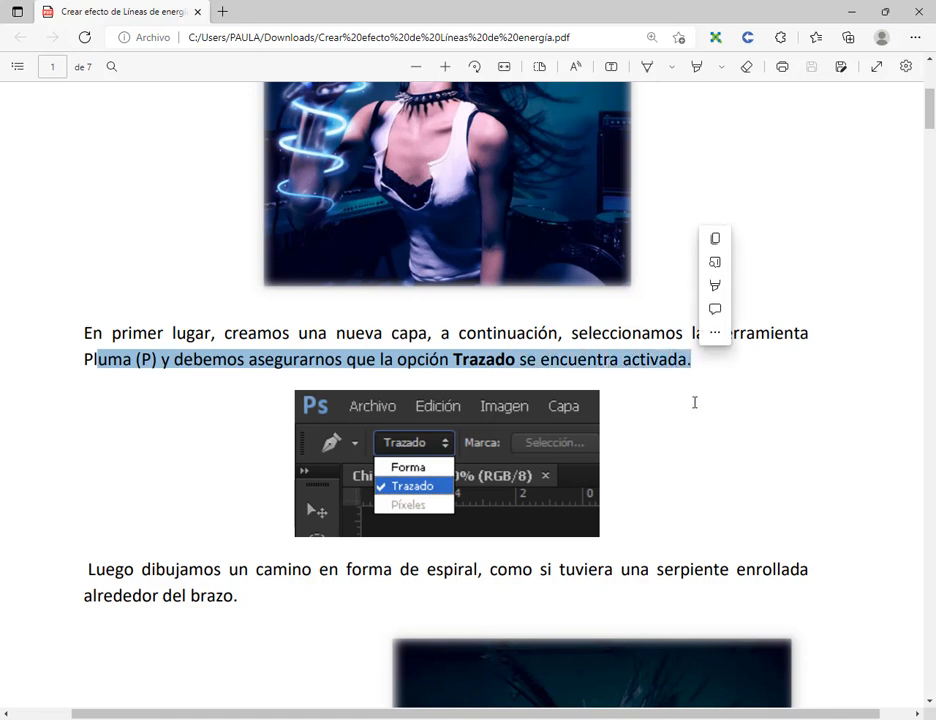
{"action": "left_click", "coordinate": [694, 403]}
{"action": "scroll", "coordinate": [666, 394], "scroll_direction": "down", "scroll_amount": 5}
{"action": "scroll", "coordinate": [243, 170], "scroll_direction": "up", "scroll_amount": 1}
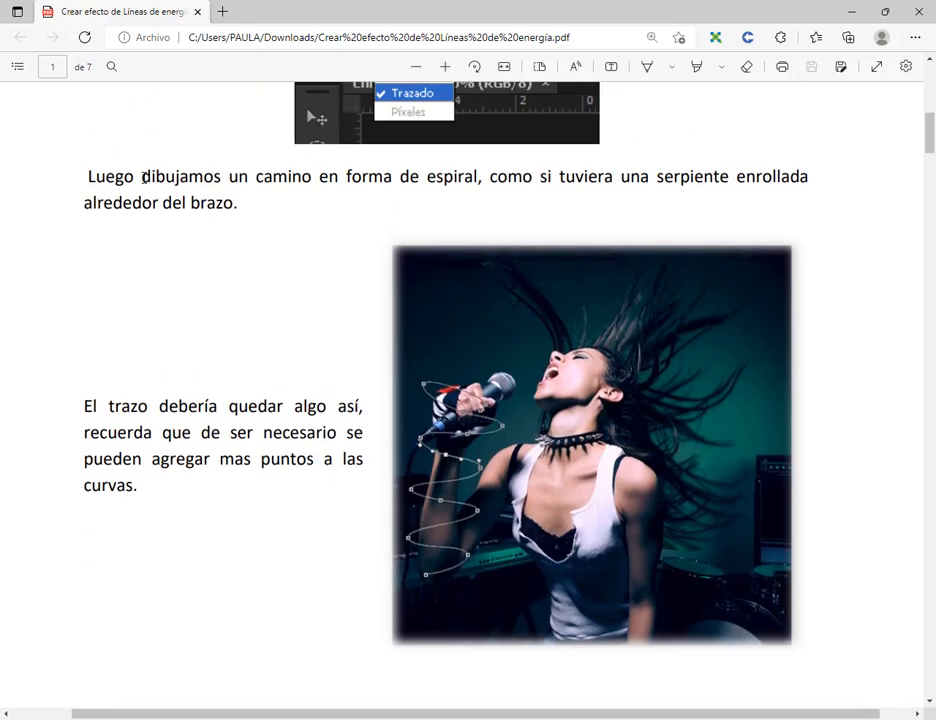
{"action": "left_click_drag", "start_coordinate": [84, 180], "coordinate": [808, 178]}
{"action": "left_click", "coordinate": [125, 203]}
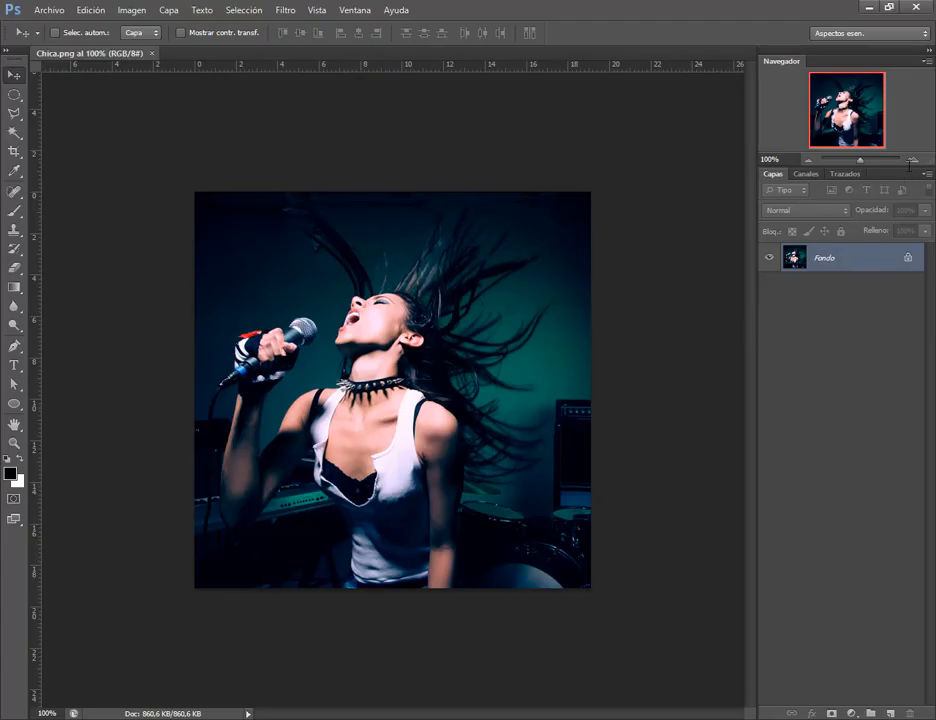
Switch back to Photoshop and add a new empty layer above Fondo in Chica.png.
{"action": "left_click", "coordinate": [911, 160]}
{"action": "left_click", "coordinate": [911, 160]}
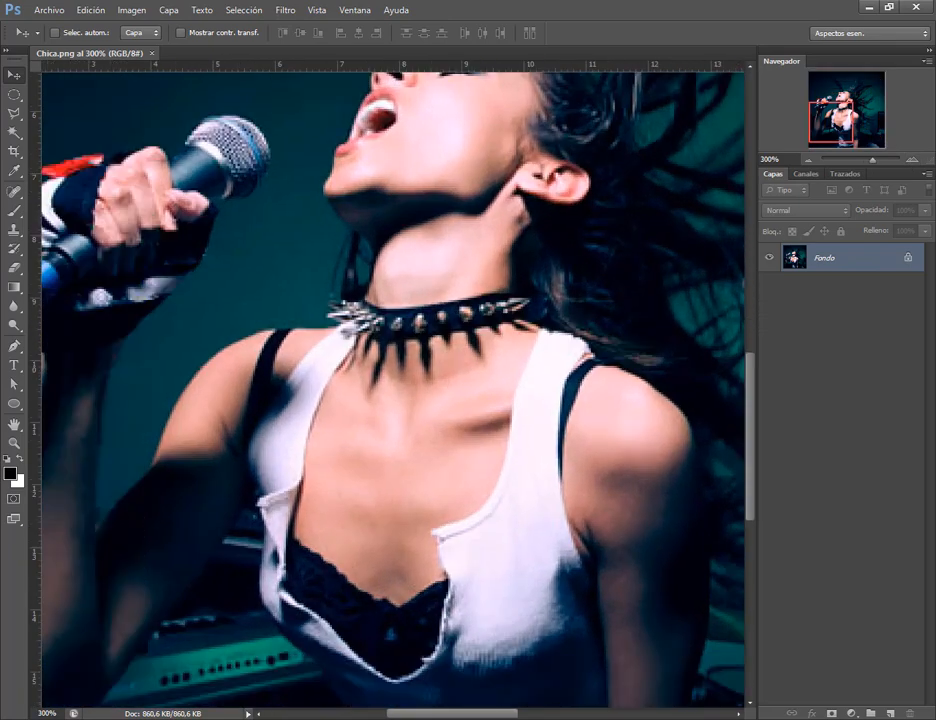
{"action": "left_click_drag", "start_coordinate": [832, 122], "coordinate": [831, 120]}
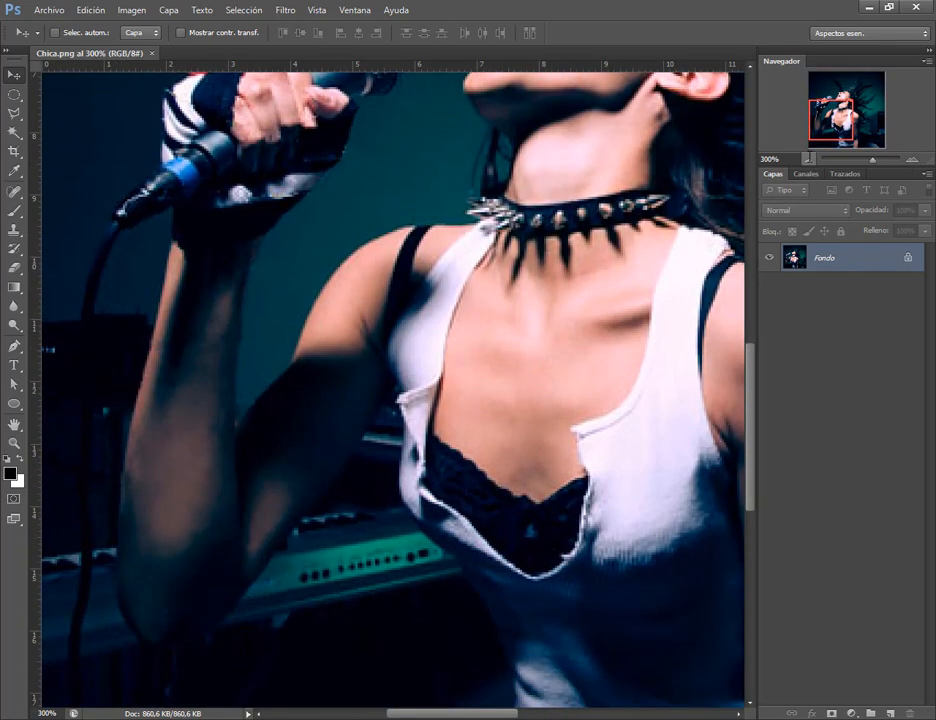
{"action": "left_click", "coordinate": [807, 158]}
{"action": "key", "text": "ctrl+shift+alt+n"}
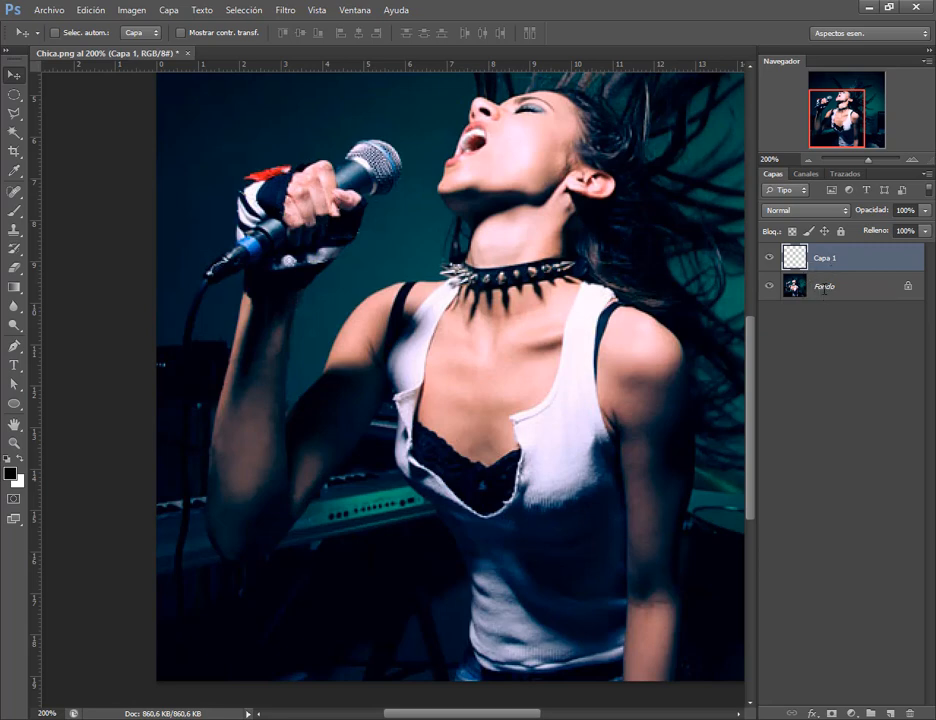
Make Capa 1 the active layer and set the Pen tool to Trazado mode.
{"action": "left_click", "coordinate": [846, 289]}
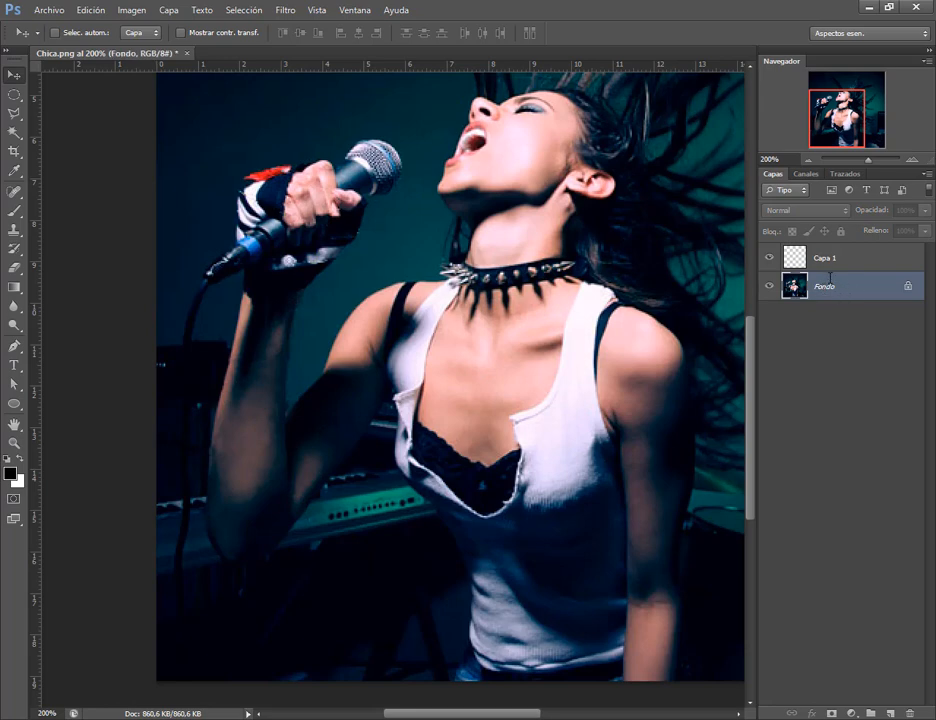
{"action": "left_click", "coordinate": [819, 259]}
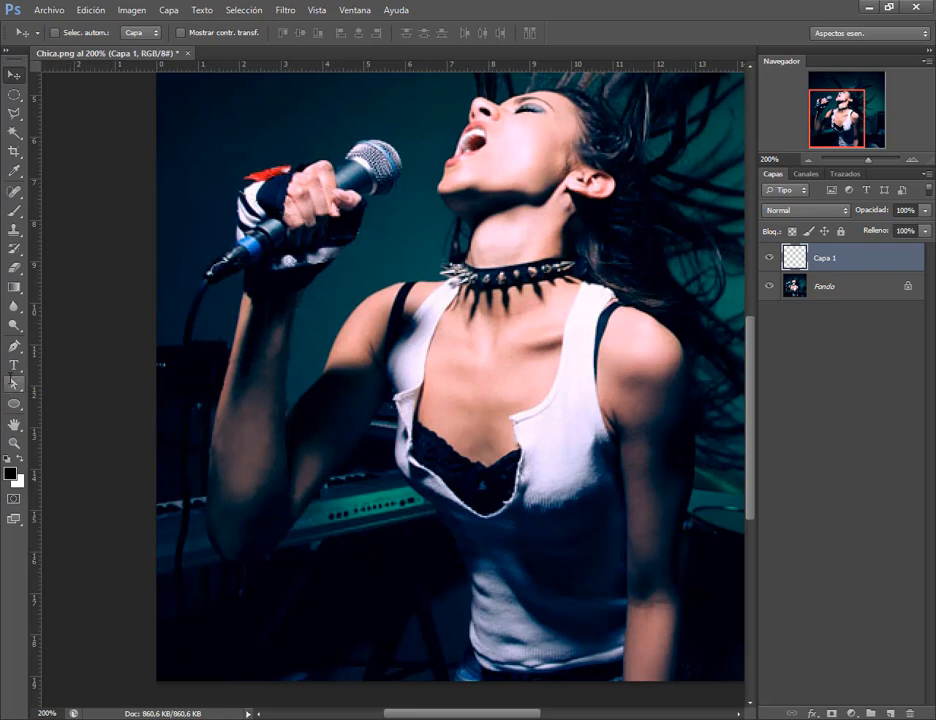
{"action": "left_click", "coordinate": [11, 349]}
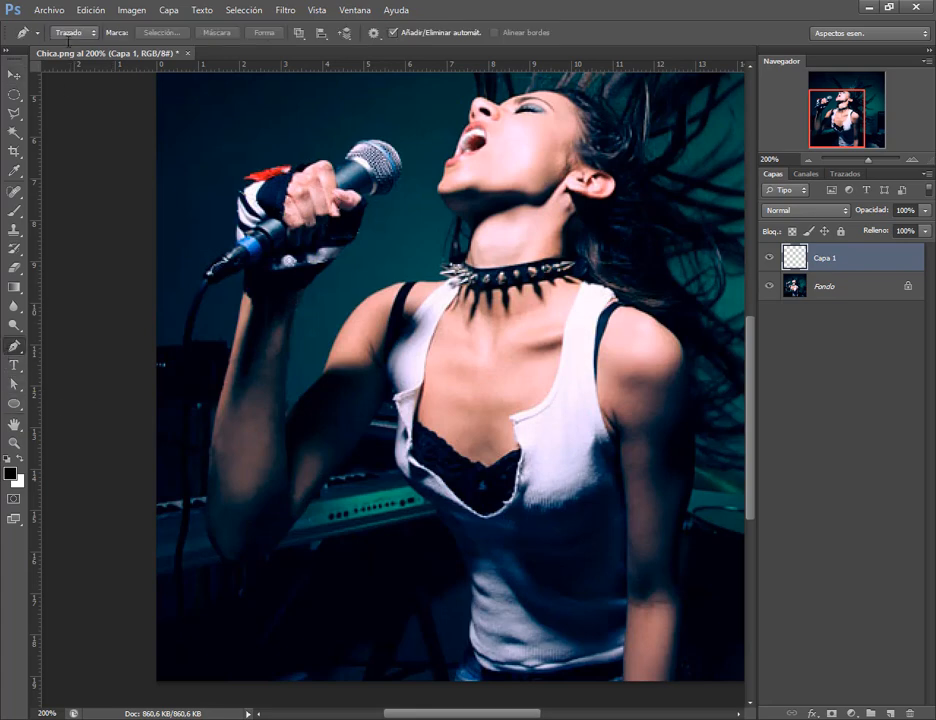
{"action": "left_click", "coordinate": [56, 32]}
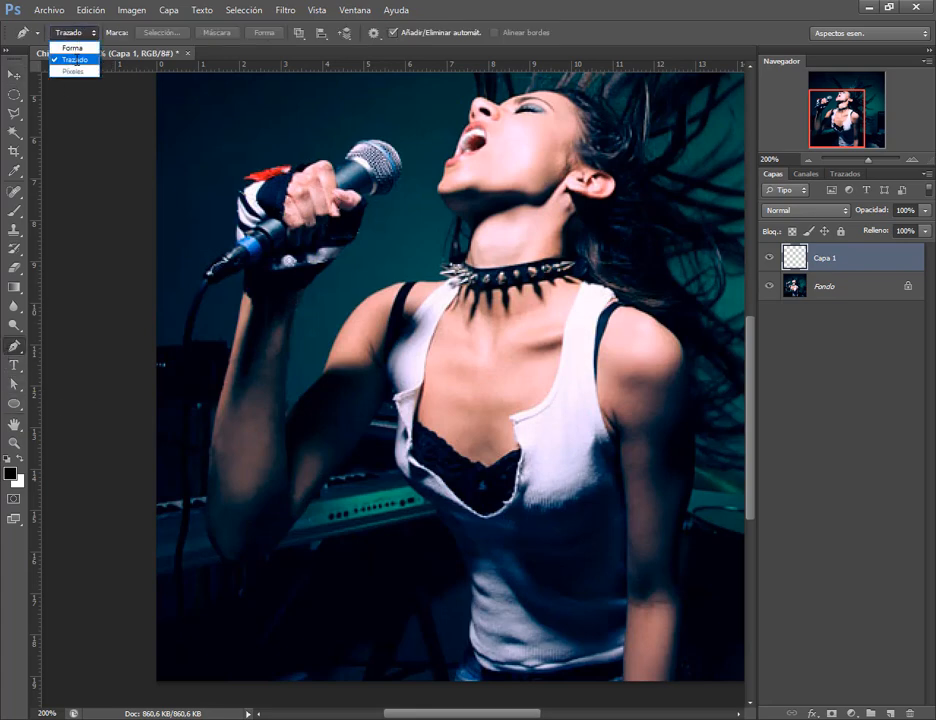
{"action": "left_click", "coordinate": [74, 60]}
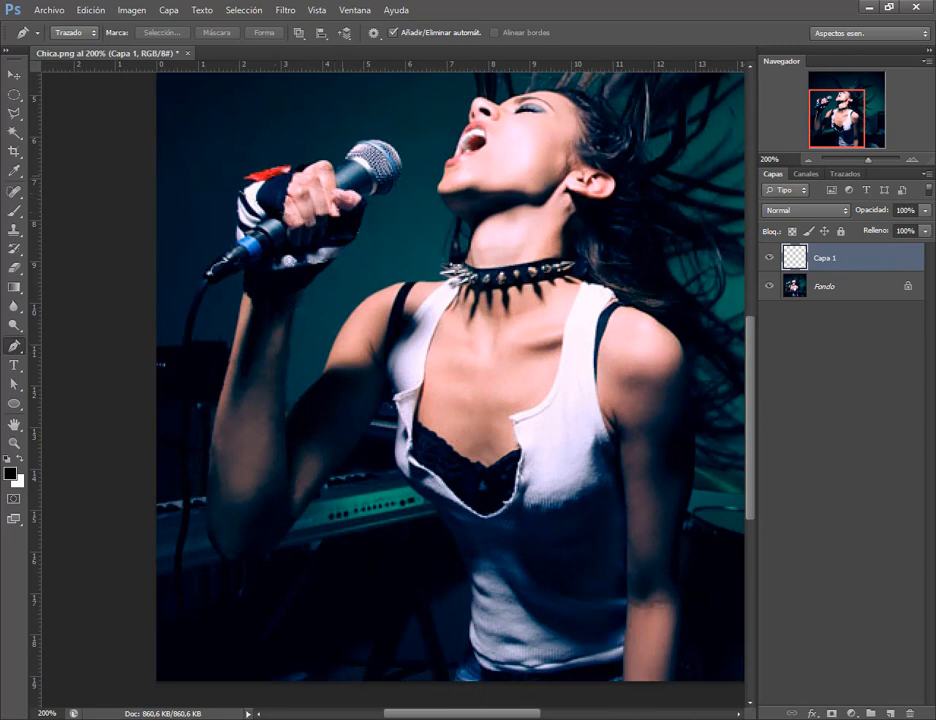
Draw a closed, irregular straight-sided Pen path between the microphone and the singer's neck.
{"action": "left_click", "coordinate": [419, 222]}
{"action": "left_click", "coordinate": [360, 265]}
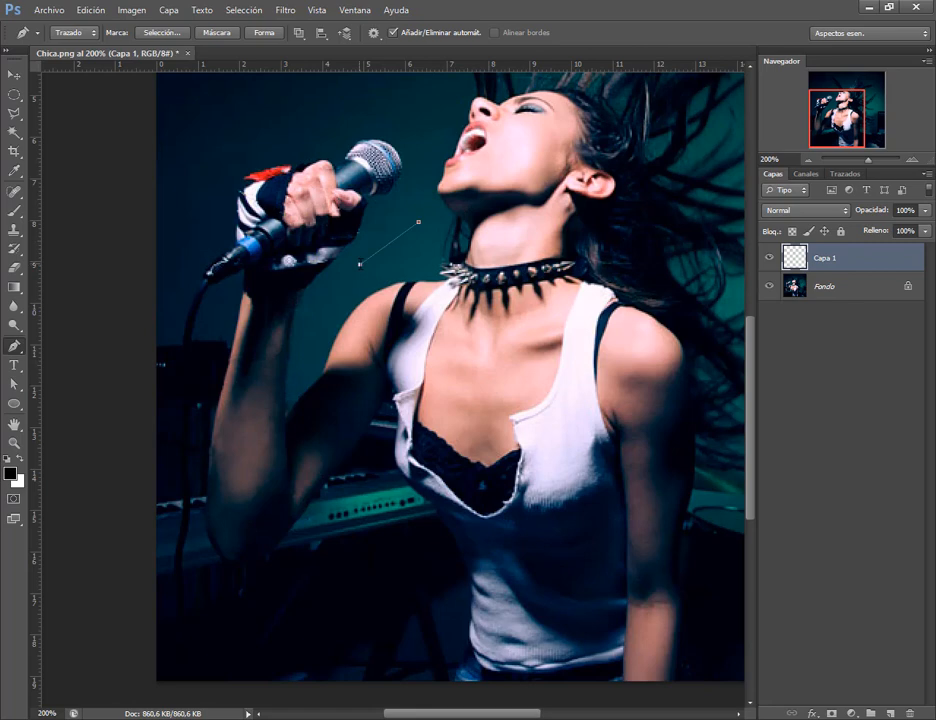
{"action": "left_click", "coordinate": [425, 265]}
{"action": "left_click", "coordinate": [441, 239]}
{"action": "left_click", "coordinate": [420, 170]}
{"action": "left_click", "coordinate": [392, 198]}
{"action": "left_click", "coordinate": [413, 200]}
{"action": "left_click", "coordinate": [418, 222]}
Draw an open straight-segment Pen path from above the microphone, past the singer's mouth, down to the choker.
{"action": "left_click", "coordinate": [327, 133]}
{"action": "left_click", "coordinate": [363, 125]}
{"action": "left_click", "coordinate": [407, 103]}
{"action": "left_click", "coordinate": [424, 125]}
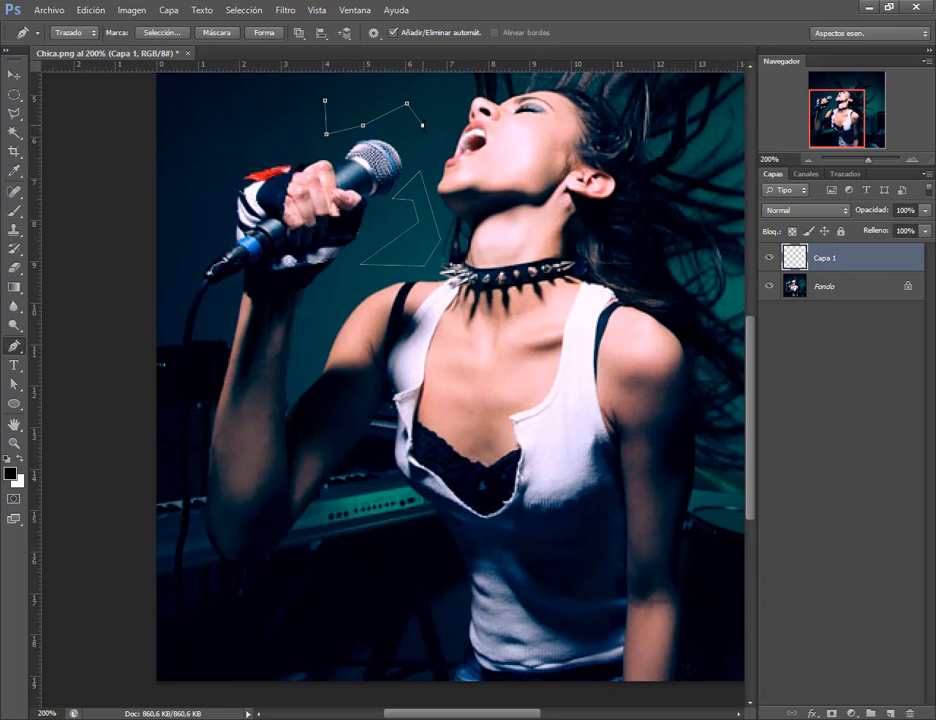
{"action": "left_click", "coordinate": [413, 151]}
{"action": "left_click", "coordinate": [446, 131]}
{"action": "left_click", "coordinate": [433, 89]}
{"action": "left_click", "coordinate": [456, 211]}
{"action": "left_click", "coordinate": [441, 297]}
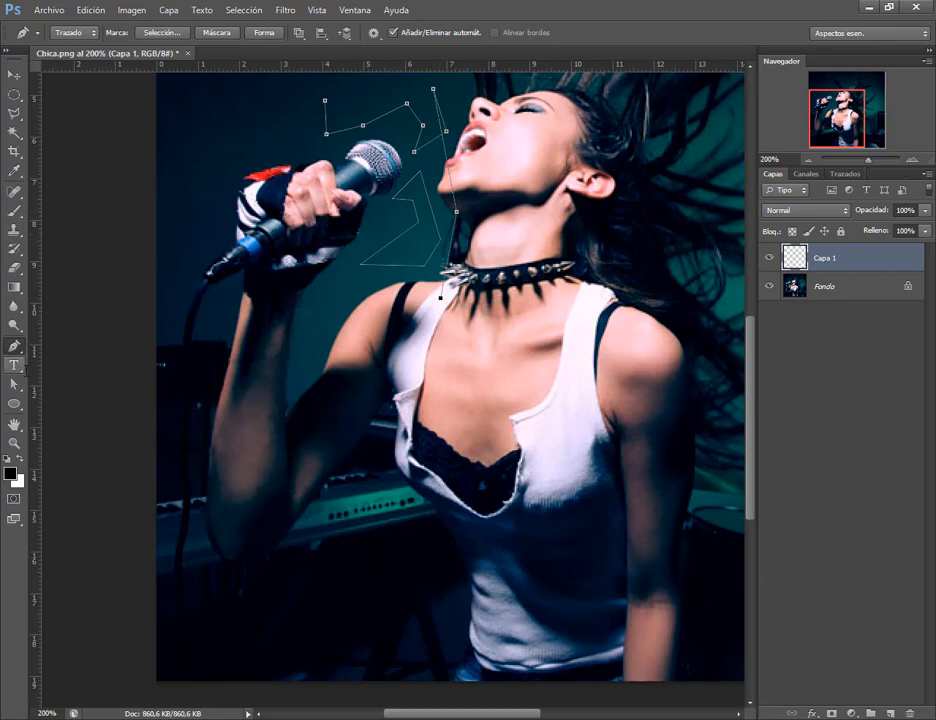
Move the open path onto the singer's hand with the Selección de trazado tool, and delete both practice paths.
{"action": "left_click", "coordinate": [14, 384]}
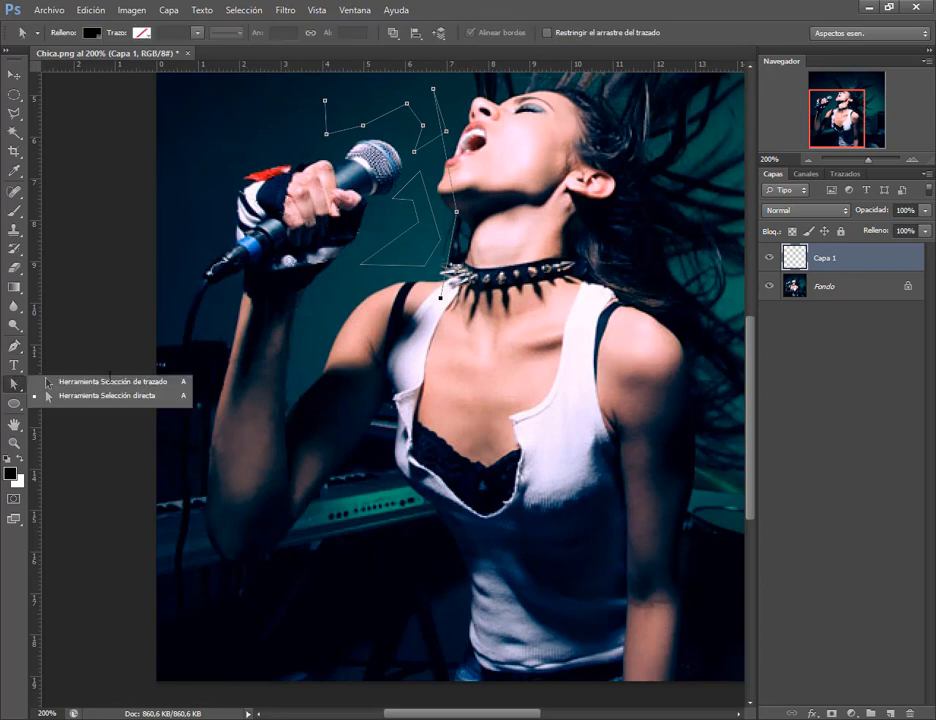
{"action": "left_click", "coordinate": [109, 383]}
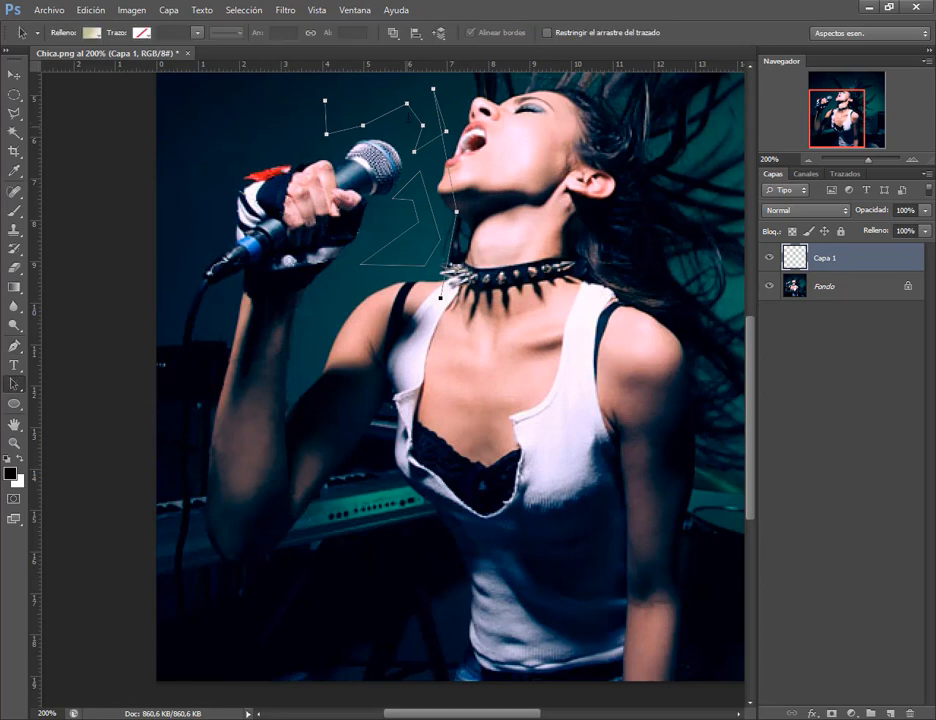
{"action": "left_click_drag", "start_coordinate": [385, 114], "coordinate": [248, 226]}
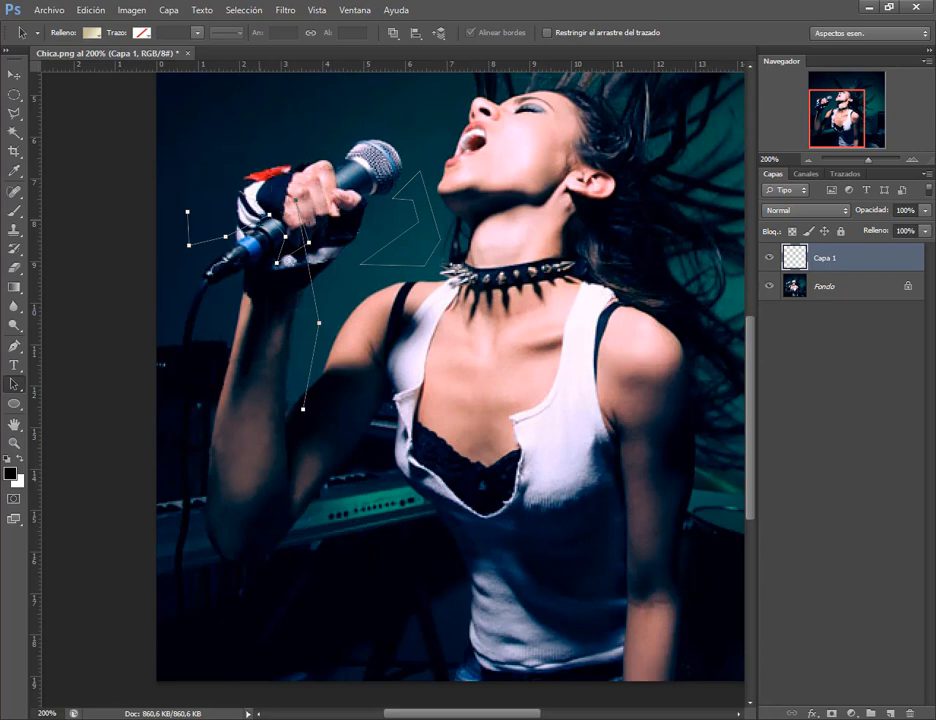
{"action": "key", "text": "Delete"}
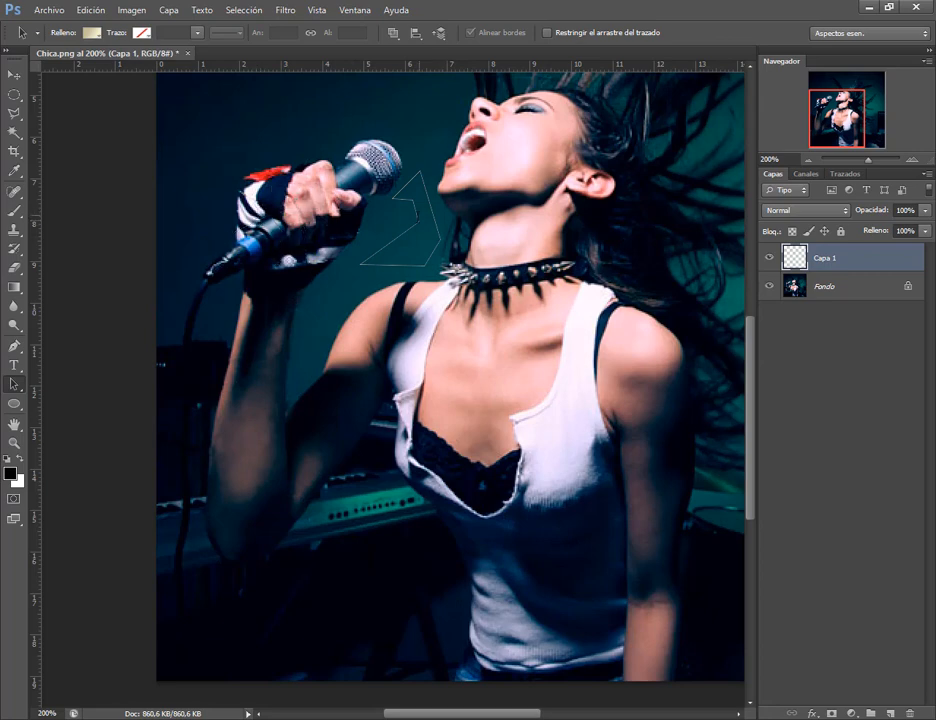
{"action": "left_click", "coordinate": [420, 205]}
{"action": "key", "text": "Delete"}
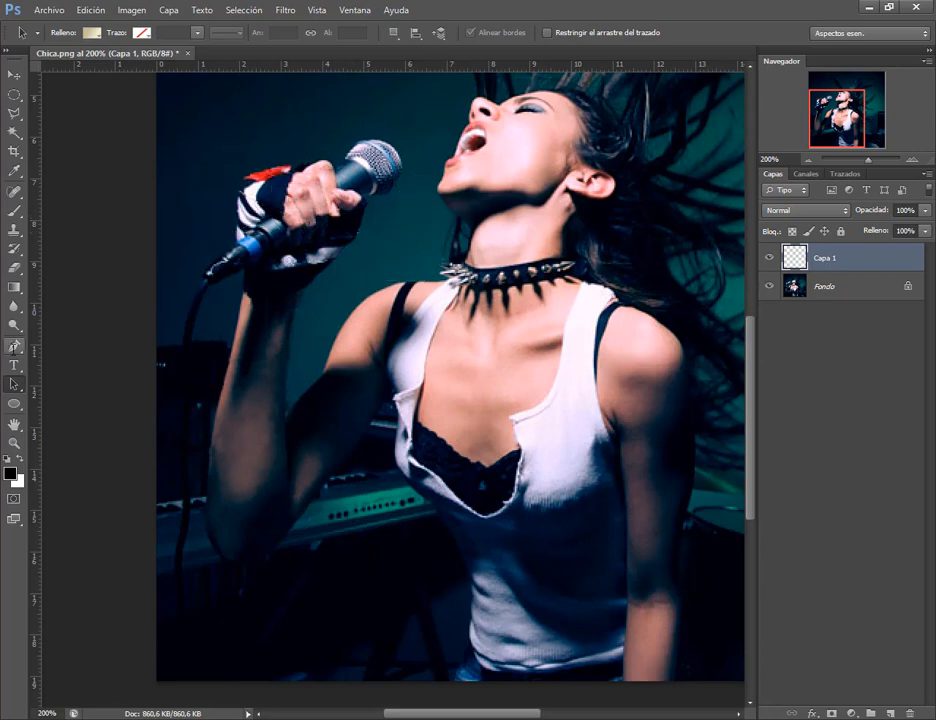
Draw an open zigzag Pen path with seven anchor points on the dark background above the microphone.
{"action": "left_click", "coordinate": [14, 346]}
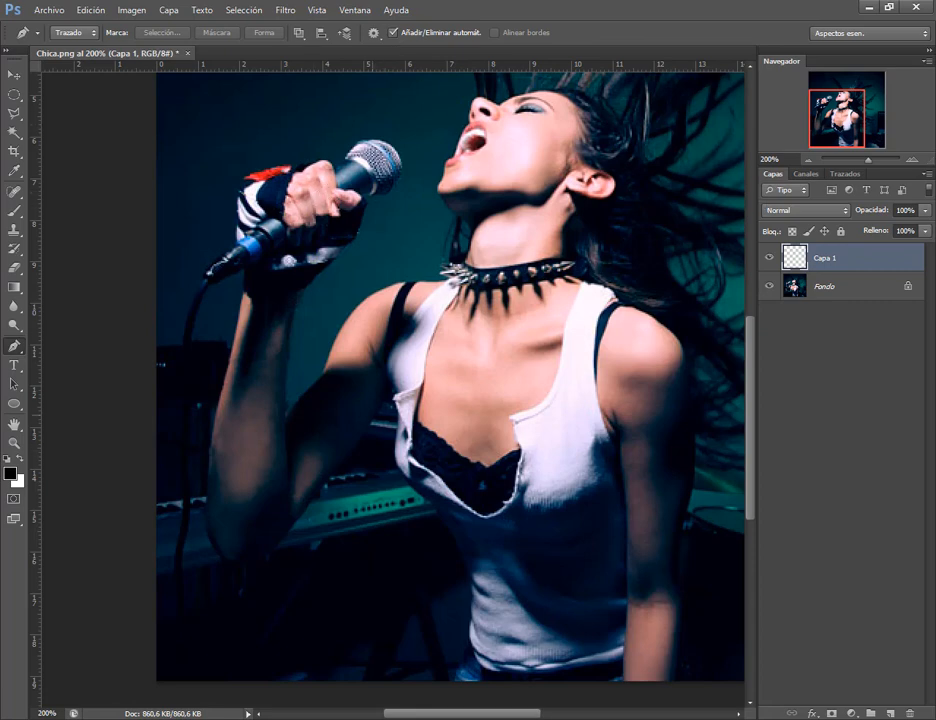
{"action": "scroll", "coordinate": [450, 380], "scroll_direction": "up", "scroll_amount": 6}
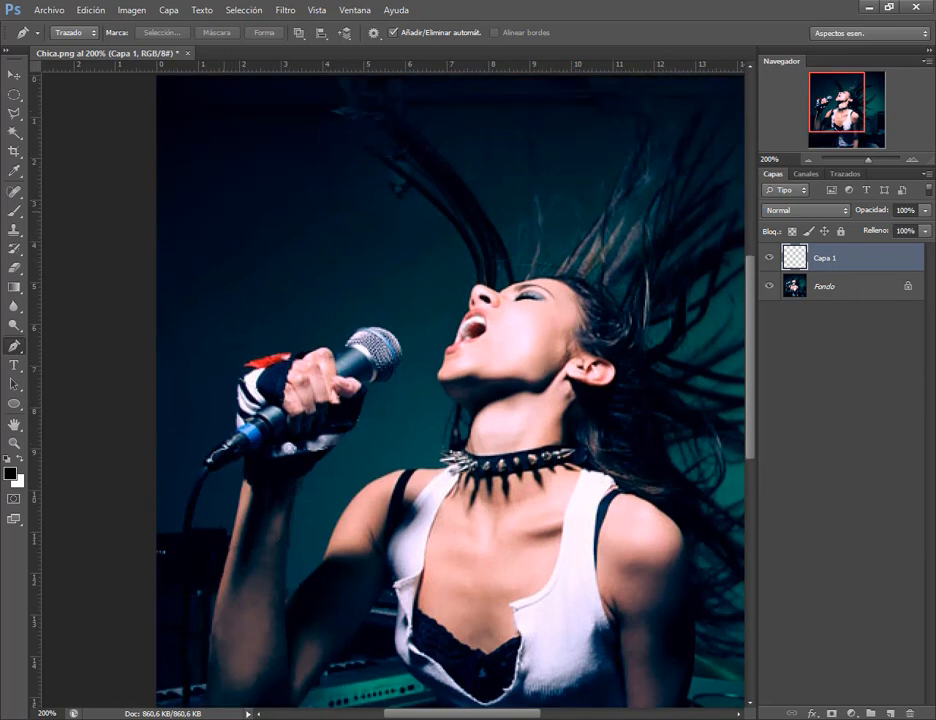
{"action": "left_click", "coordinate": [201, 201]}
{"action": "left_click", "coordinate": [217, 272]}
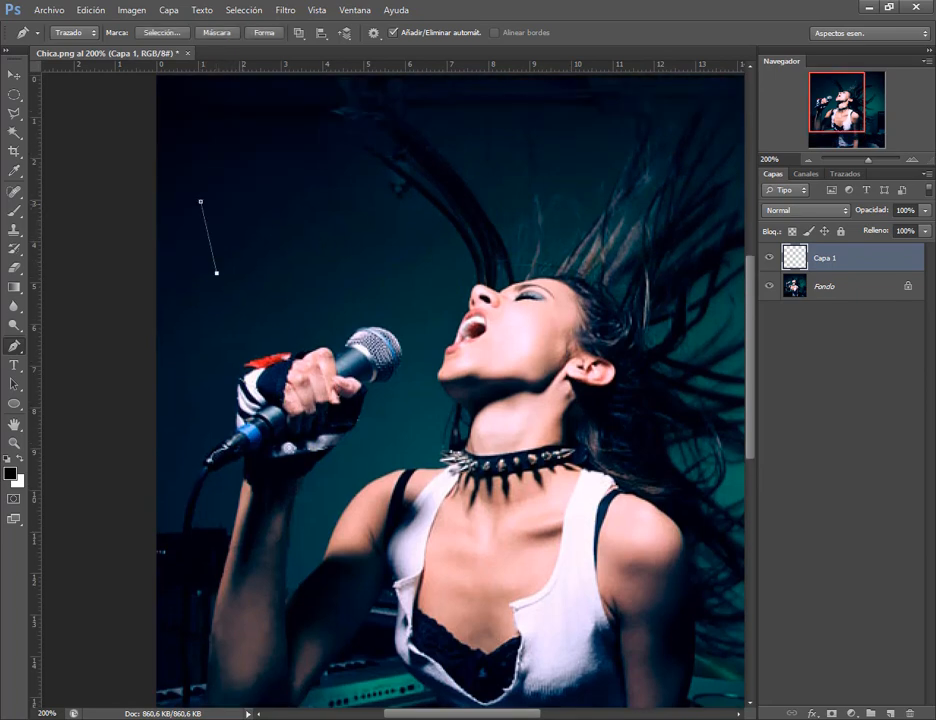
{"action": "left_click", "coordinate": [243, 204]}
{"action": "left_click", "coordinate": [277, 267]}
{"action": "left_click", "coordinate": [304, 203]}
{"action": "left_click", "coordinate": [349, 275]}
{"action": "left_click", "coordinate": [398, 202]}
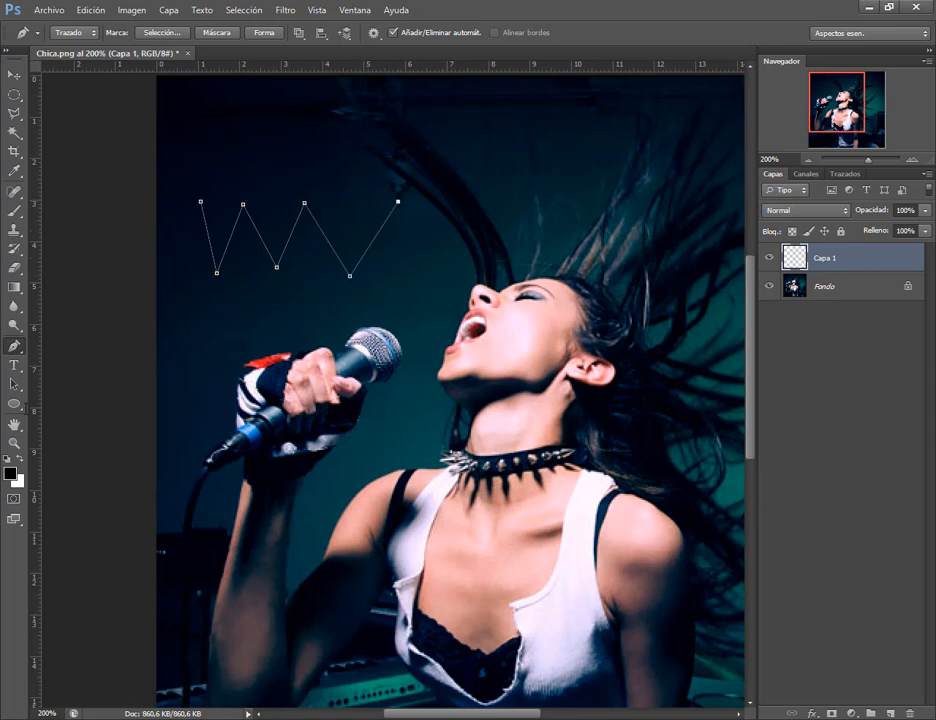
Shift the whole zigzag path slightly toward the singer's hair with the Selección de trazado tool.
{"action": "left_click", "coordinate": [14, 383]}
{"action": "left_click", "coordinate": [60, 382]}
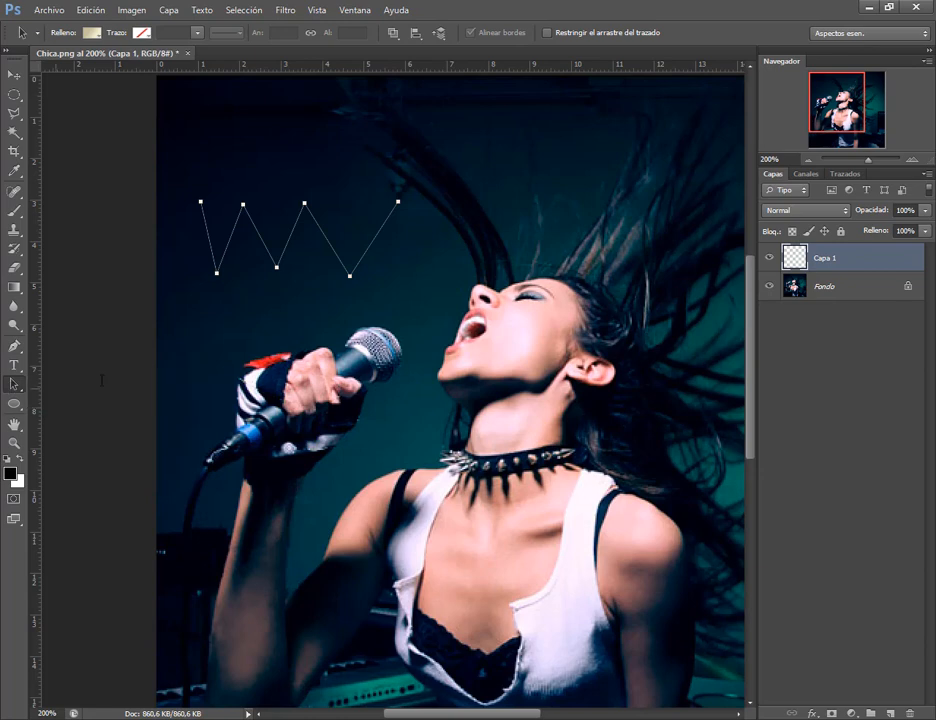
{"action": "left_click_drag", "start_coordinate": [298, 198], "coordinate": [339, 191]}
Enlarge the view to 300% and reposition the complete zigzag above the microphone with the Selección de trazado tool.
{"action": "left_click", "coordinate": [14, 383]}
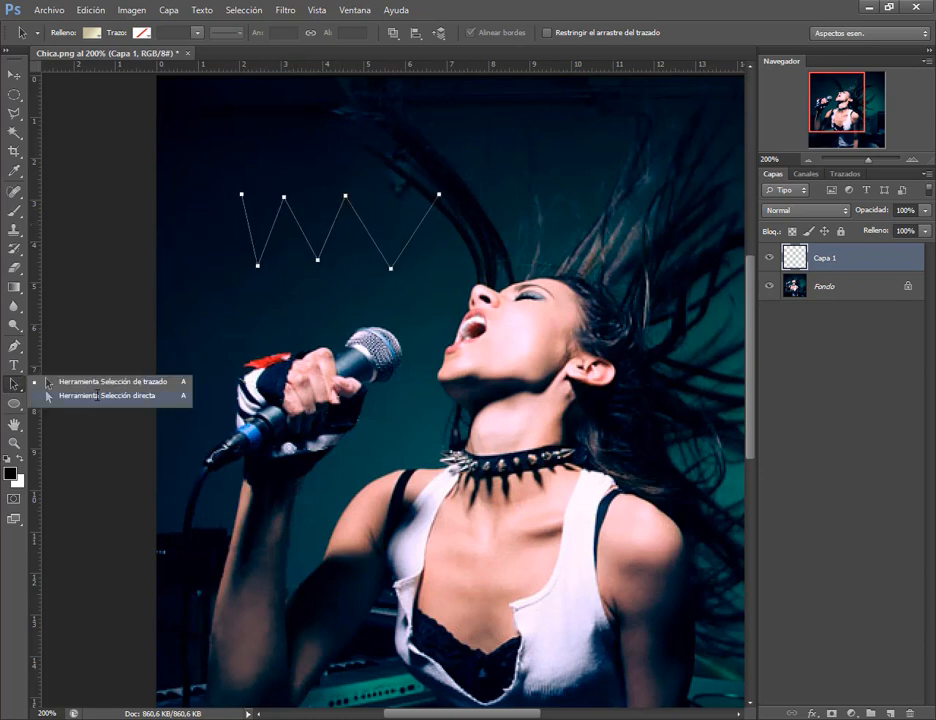
{"action": "left_click", "coordinate": [90, 397]}
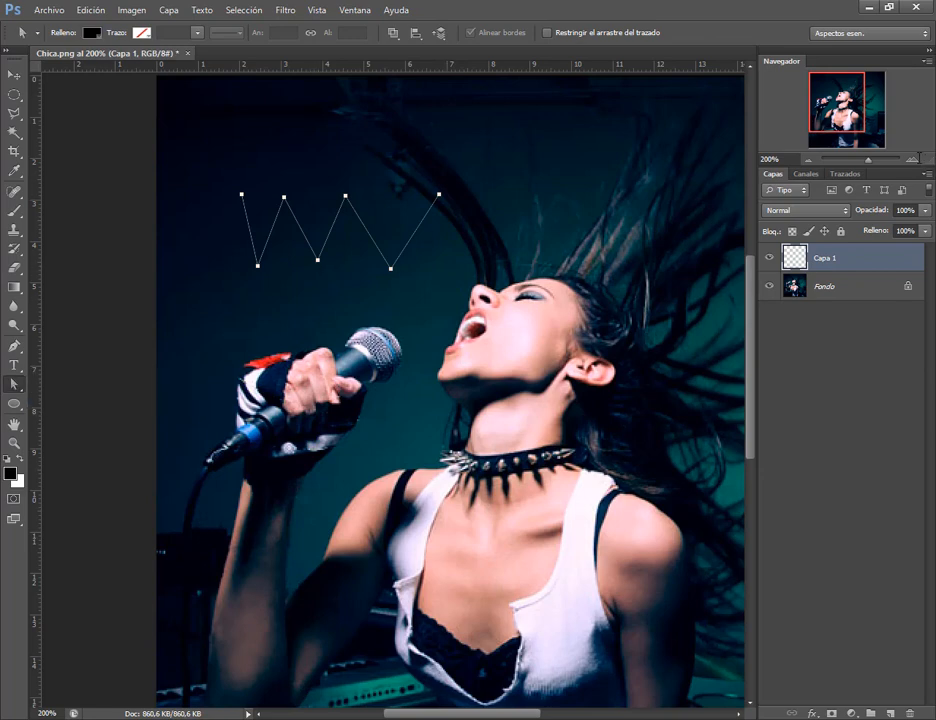
{"action": "key", "text": "ctrl+plus"}
{"action": "left_click_drag", "start_coordinate": [849, 114], "coordinate": [849, 108]}
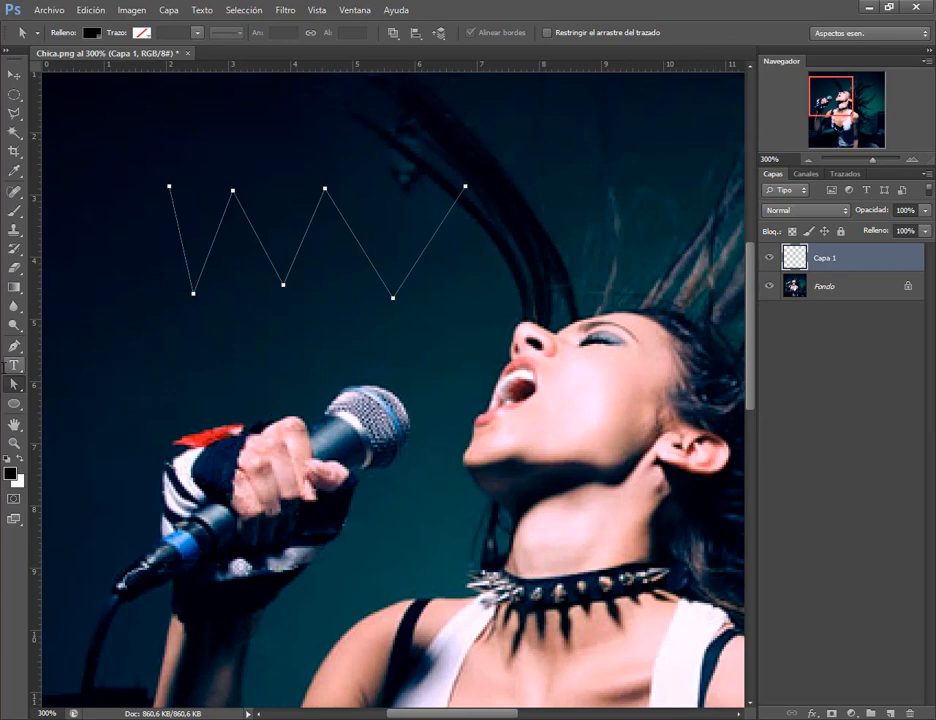
{"action": "left_click", "coordinate": [14, 384]}
{"action": "left_click", "coordinate": [47, 382]}
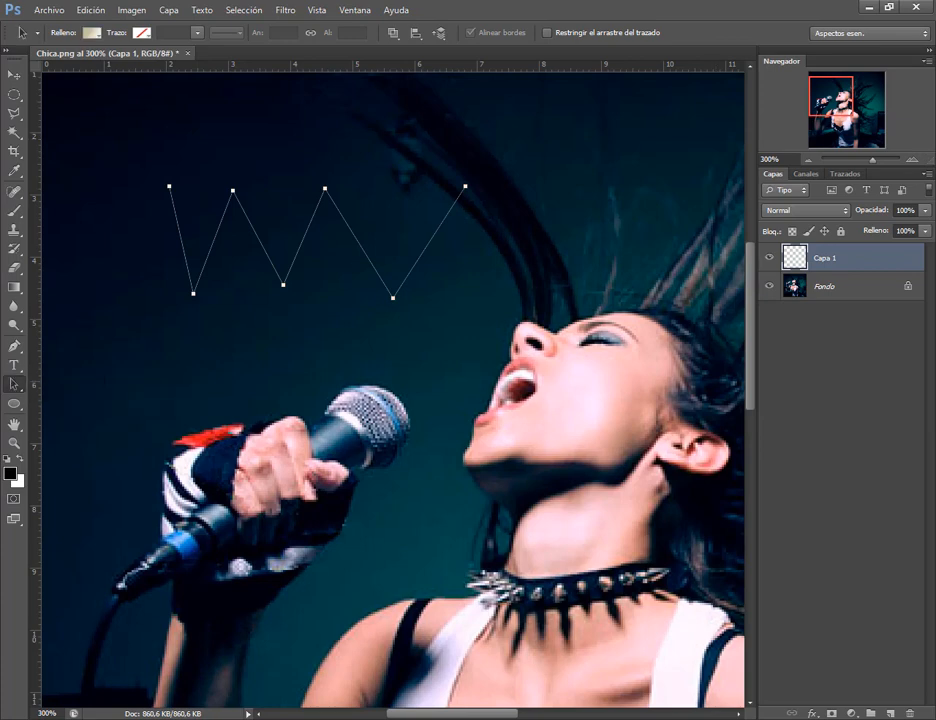
{"action": "left_click_drag", "start_coordinate": [325, 188], "coordinate": [318, 221]}
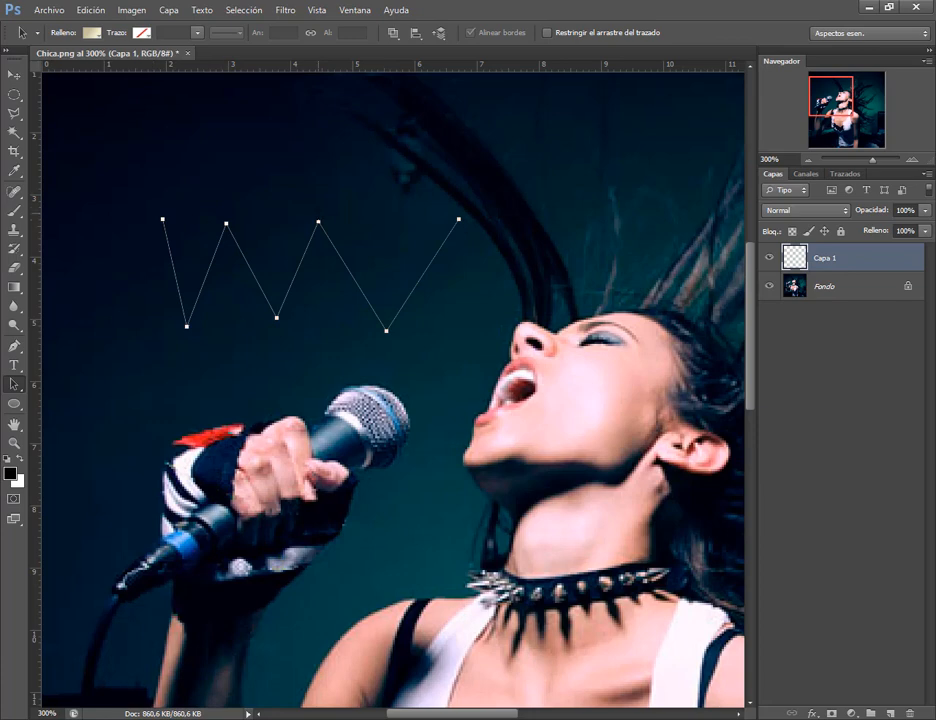
{"action": "left_click_drag", "start_coordinate": [318, 221], "coordinate": [329, 196]}
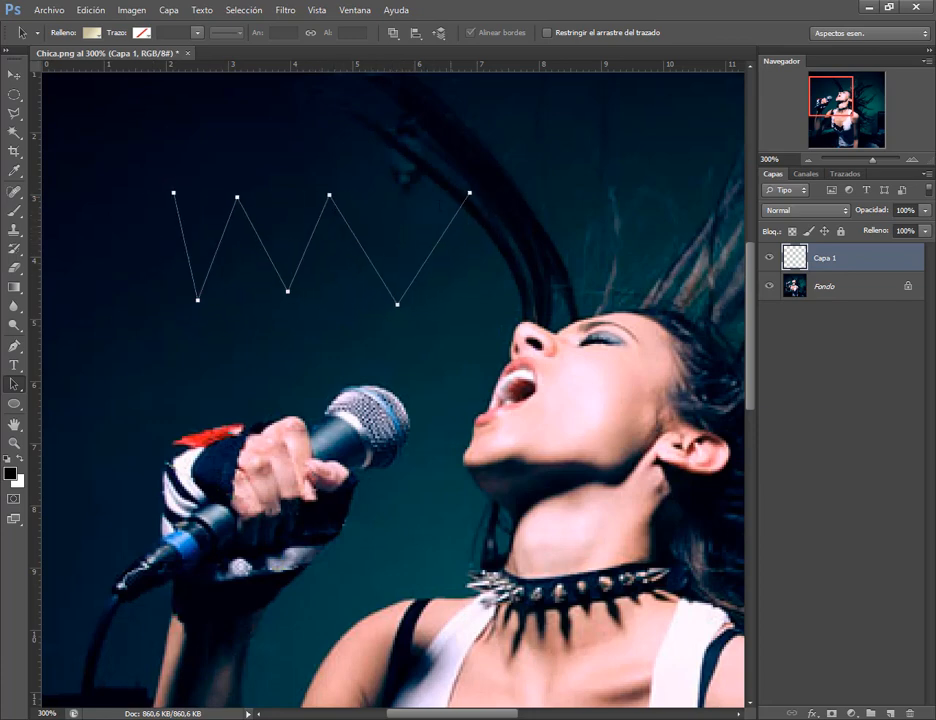
Select all the zigzag's anchor points with the Selección directa tool and move them together slightly to the right.
{"action": "right_click", "coordinate": [14, 384]}
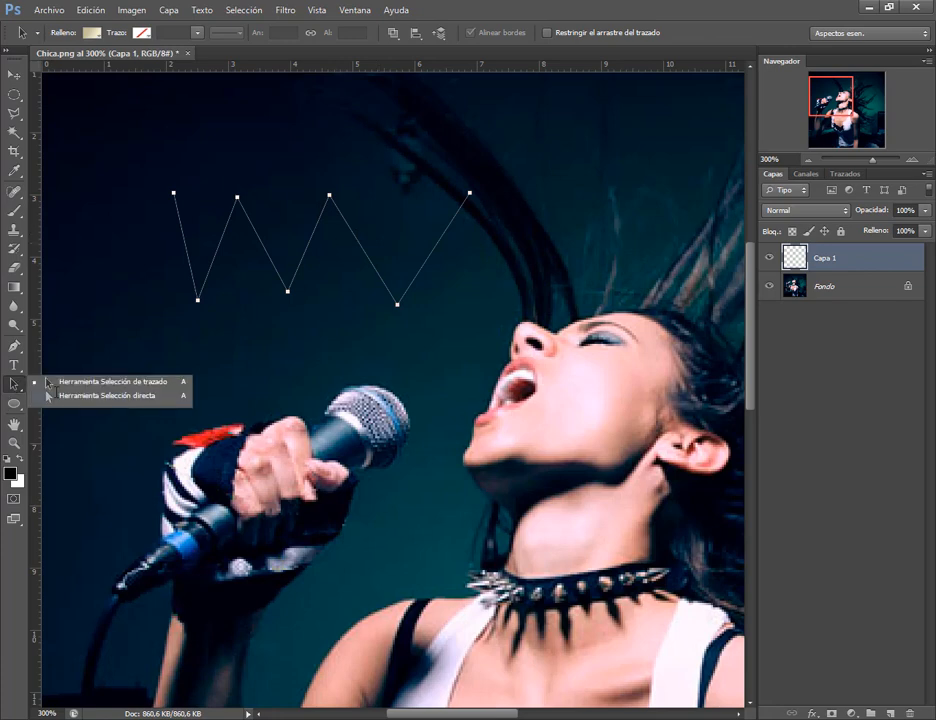
{"action": "left_click", "coordinate": [92, 397]}
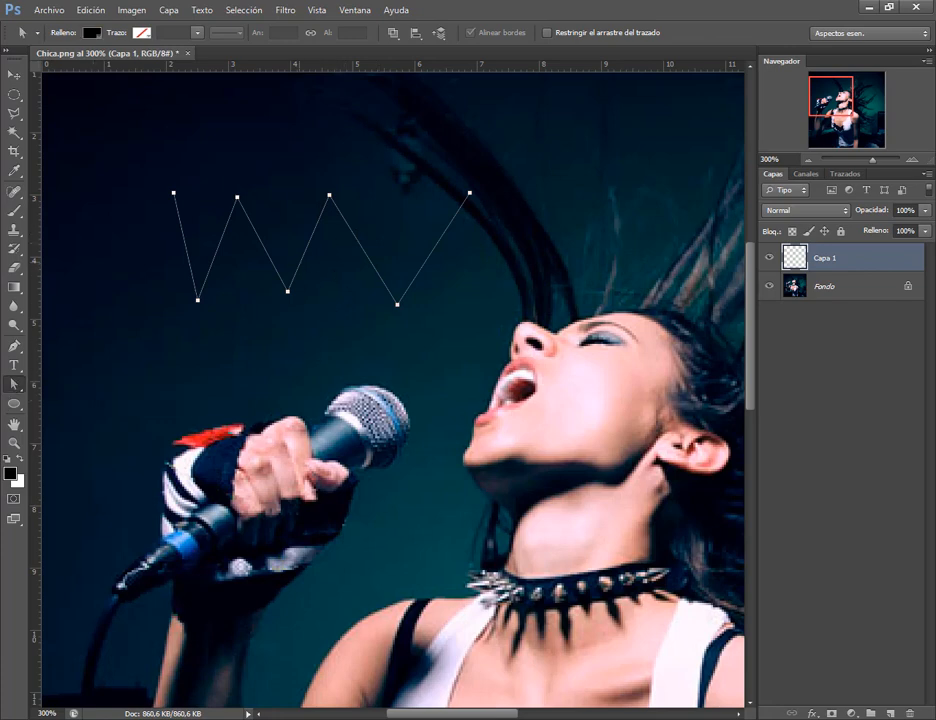
{"action": "left_click_drag", "start_coordinate": [139, 155], "coordinate": [611, 331]}
{"action": "mouse_move", "coordinate": [332, 197]}
{"action": "left_mouse_down"}
{"action": "mouse_move", "coordinate": [386, 197]}
{"action": "mouse_move", "coordinate": [325, 197]}
{"action": "mouse_move", "coordinate": [345, 193]}
{"action": "left_mouse_up"}
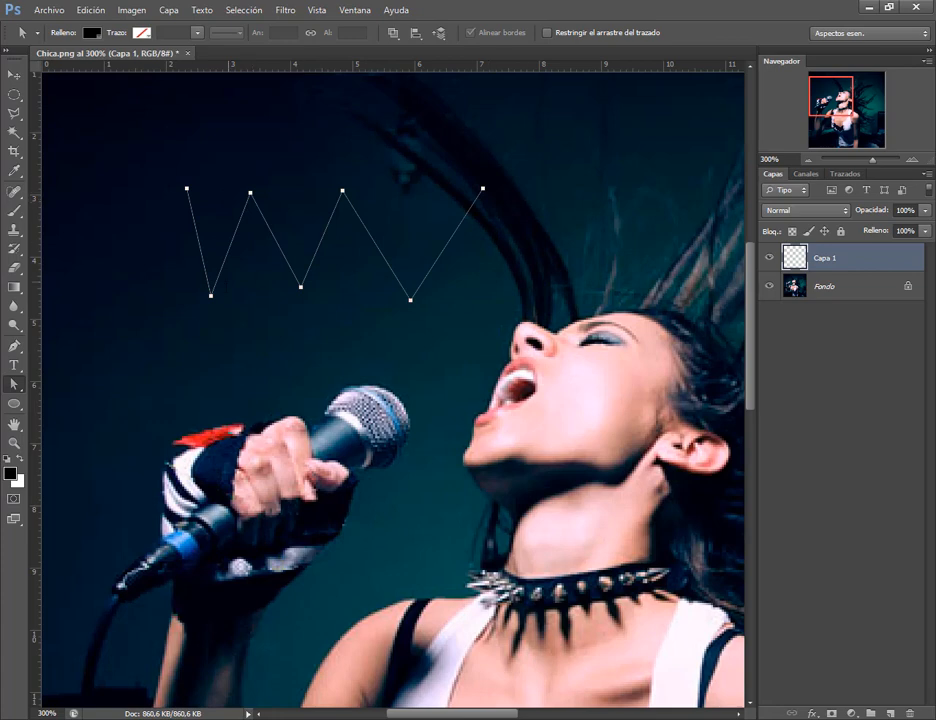
Deselect the anchors, move the zigzag's starting point outward, and lower its three bottom anchors individually to a similar height.
{"action": "left_click", "coordinate": [198, 362]}
{"action": "left_click", "coordinate": [375, 242]}
{"action": "left_click_drag", "start_coordinate": [187, 187], "coordinate": [151, 190]}
{"action": "left_click_drag", "start_coordinate": [210, 295], "coordinate": [166, 322]}
{"action": "left_click_drag", "start_coordinate": [301, 287], "coordinate": [301, 319]}
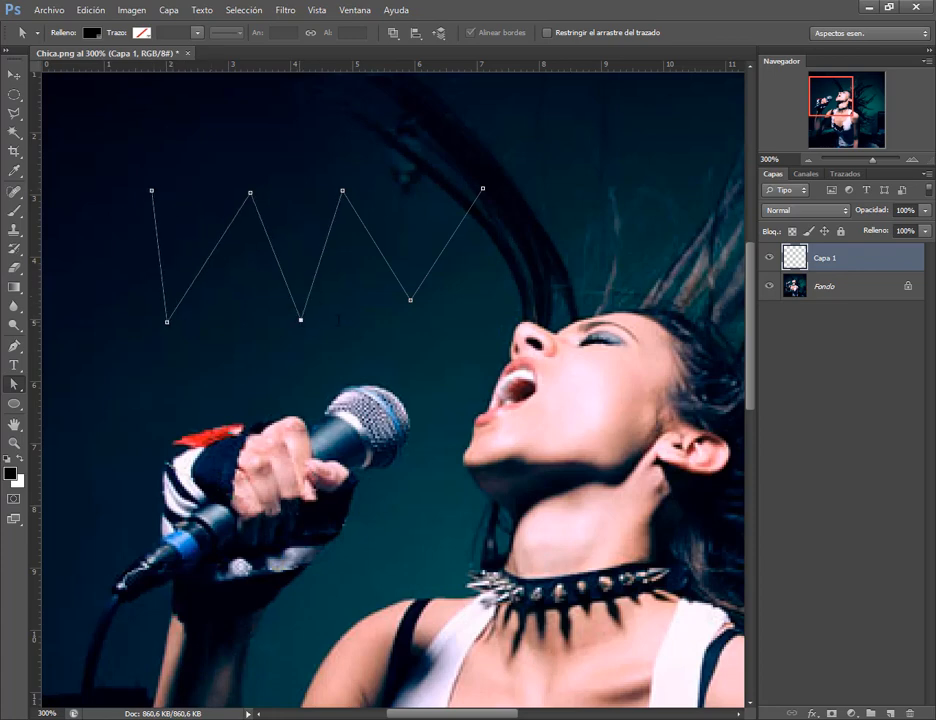
{"action": "left_click_drag", "start_coordinate": [410, 299], "coordinate": [415, 322]}
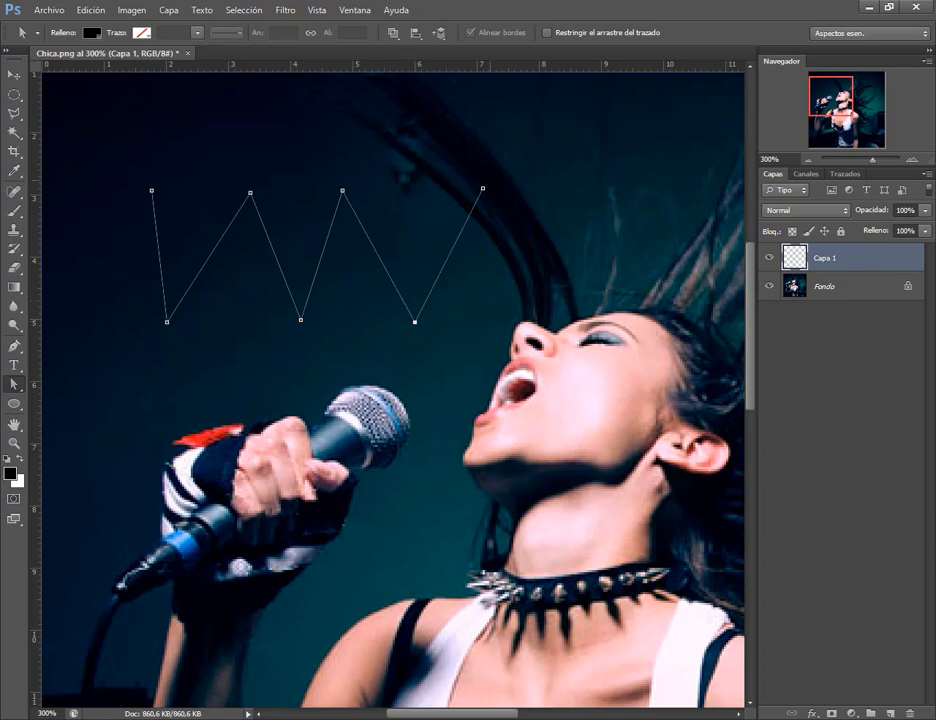
Adjust the zigzag's upper anchor points individually so the peaks are more evenly spaced, with the starting point farther out.
{"action": "left_click_drag", "start_coordinate": [483, 188], "coordinate": [474, 199]}
{"action": "left_click_drag", "start_coordinate": [343, 190], "coordinate": [360, 190]}
{"action": "left_click_drag", "start_coordinate": [250, 192], "coordinate": [229, 192]}
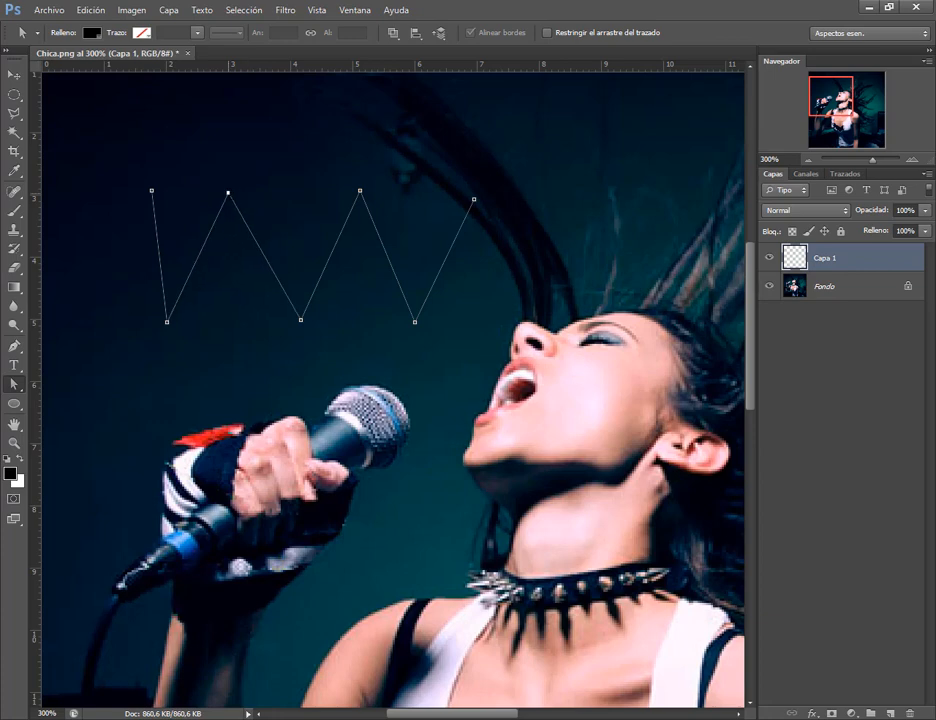
{"action": "left_click_drag", "start_coordinate": [151, 189], "coordinate": [136, 190]}
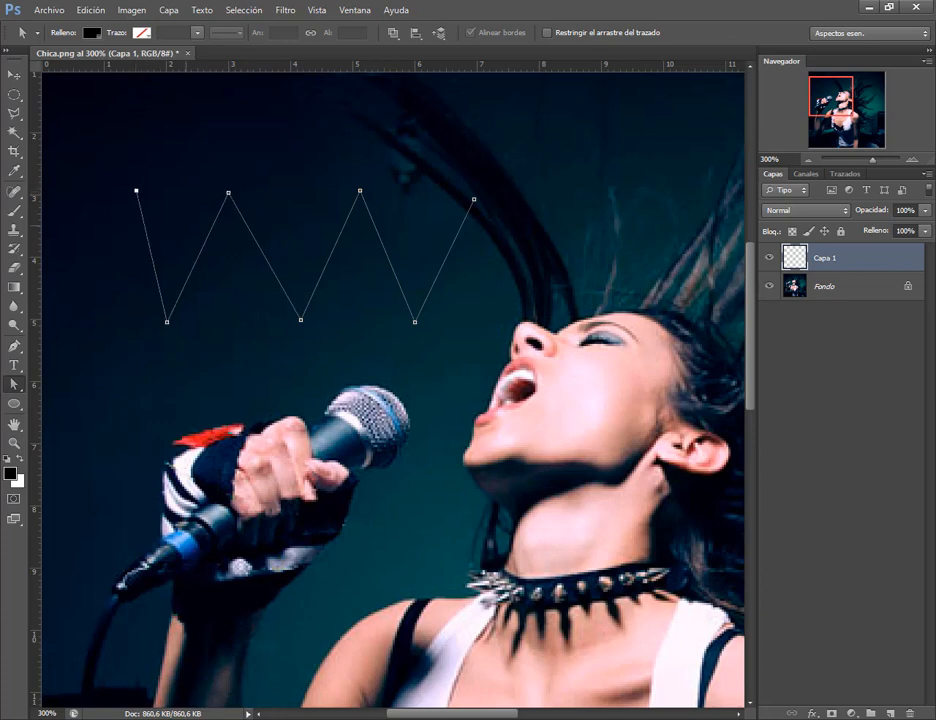
{"action": "left_click_drag", "start_coordinate": [136, 190], "coordinate": [117, 192]}
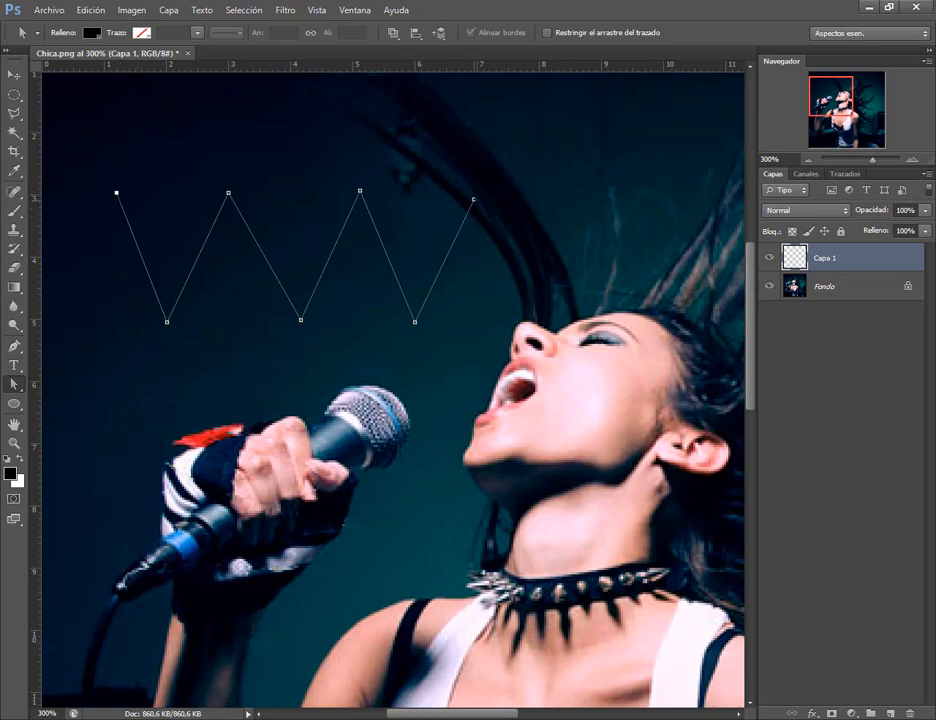
{"action": "mouse_move", "coordinate": [473, 199]}
{"action": "left_mouse_down"}
{"action": "mouse_move", "coordinate": [459, 204]}
{"action": "mouse_move", "coordinate": [467, 197]}
{"action": "left_mouse_up"}
Convert the zigzag's first lower anchor with Convertir punto de ancla, pulling horizontal handles until its two segments cross in a loop.
{"action": "left_click", "coordinate": [15, 346]}
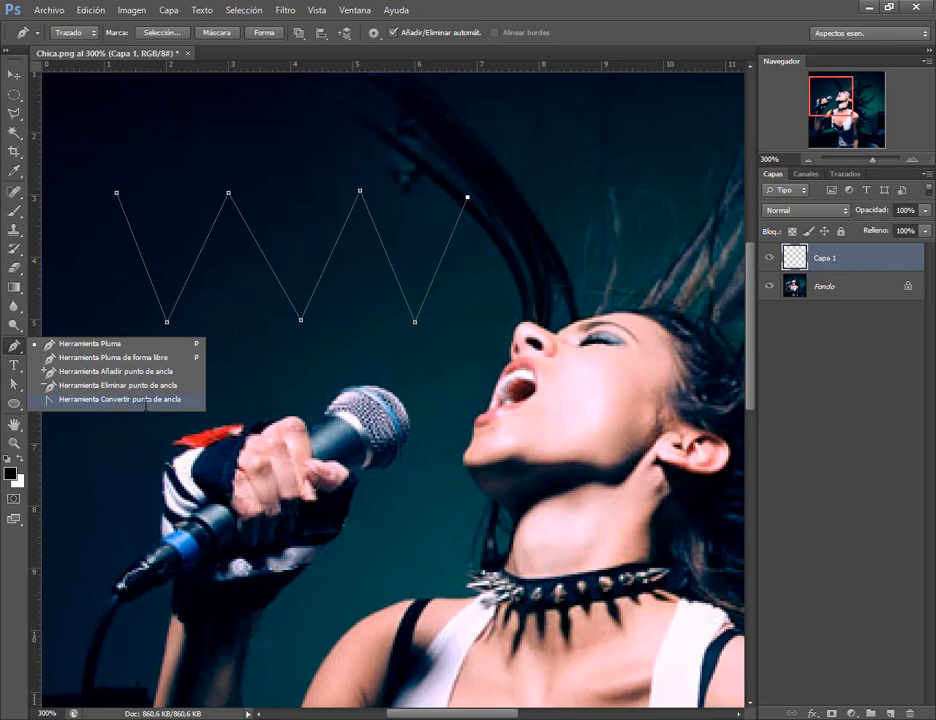
{"action": "left_click", "coordinate": [148, 400]}
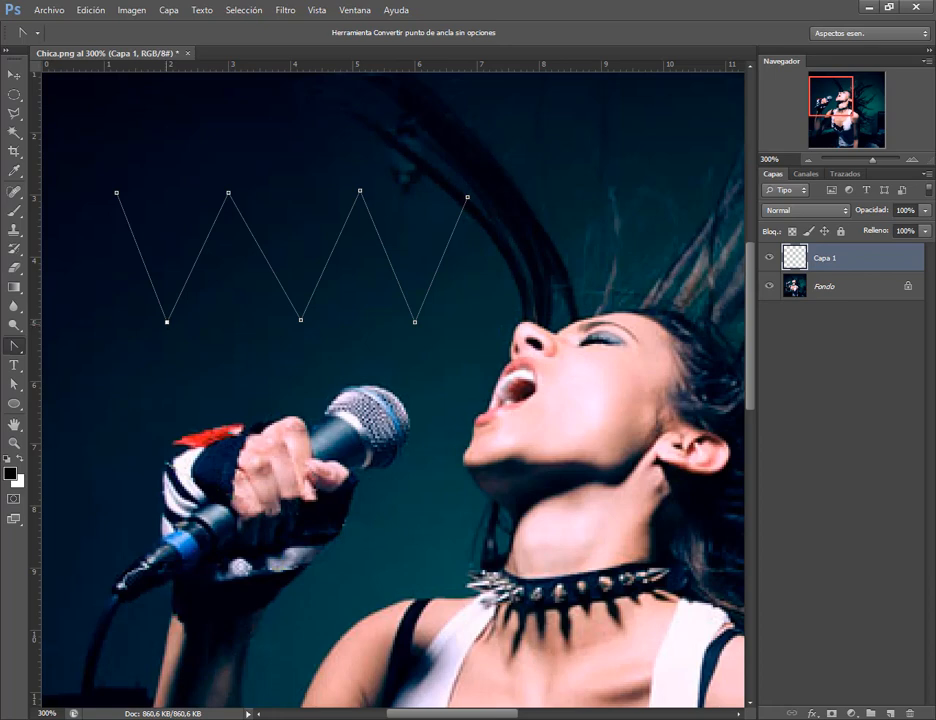
{"action": "left_click_drag", "start_coordinate": [166, 321], "coordinate": [236, 324]}
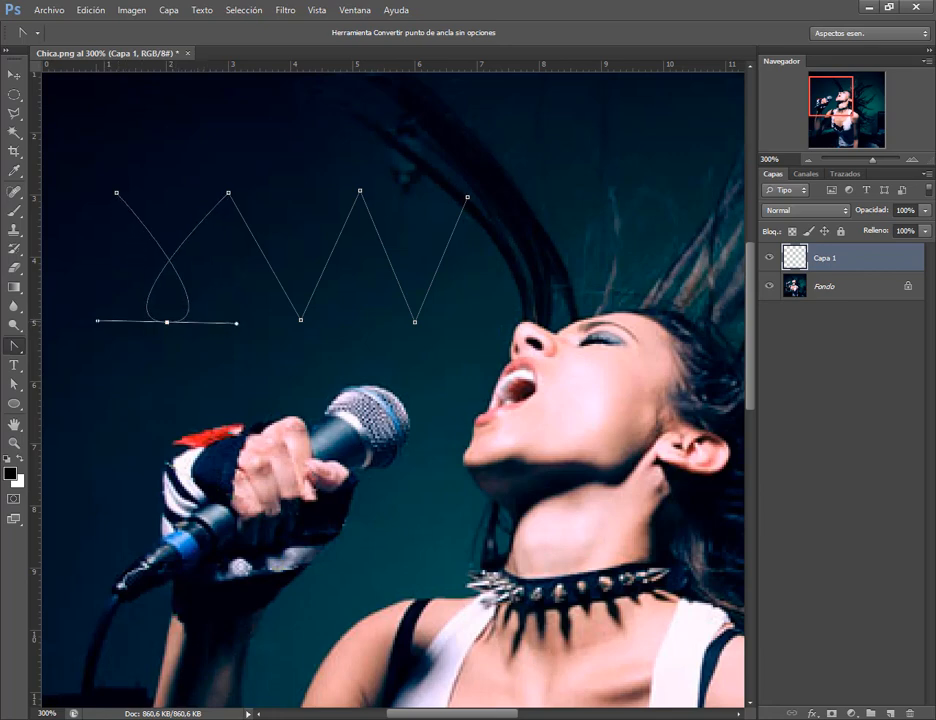
Shorten the first lower anchor's handles to remove the loop, and convert the next four zigzag anchors to smooth curves with horizontal handles.
{"action": "mouse_move", "coordinate": [236, 323]}
{"action": "left_mouse_down"}
{"action": "mouse_move", "coordinate": [178, 324]}
{"action": "mouse_move", "coordinate": [226, 323]}
{"action": "left_mouse_up"}
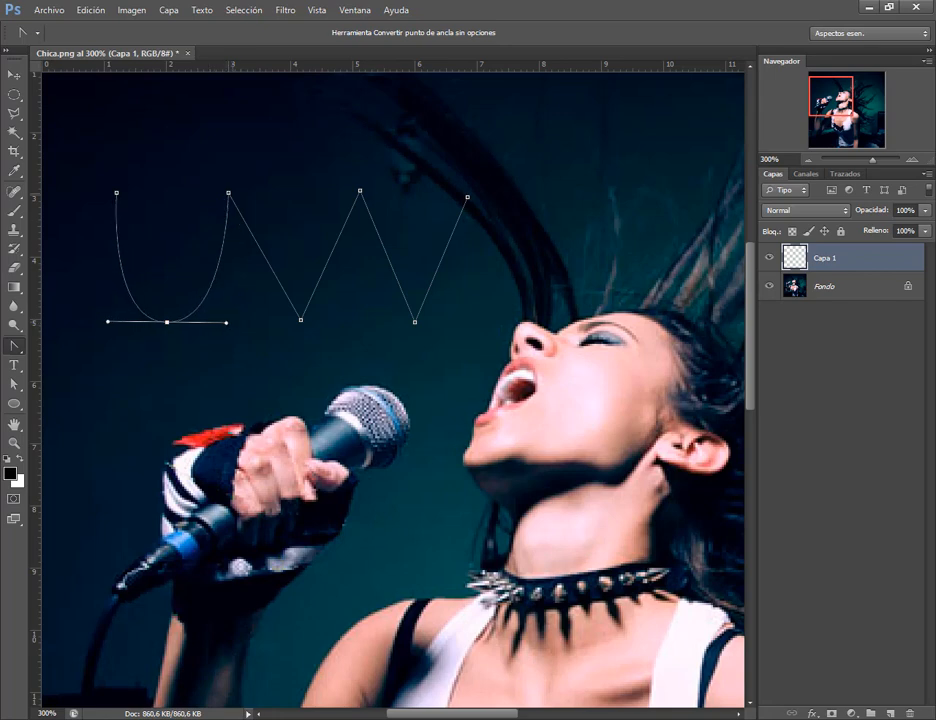
{"action": "left_click_drag", "start_coordinate": [229, 192], "coordinate": [275, 192]}
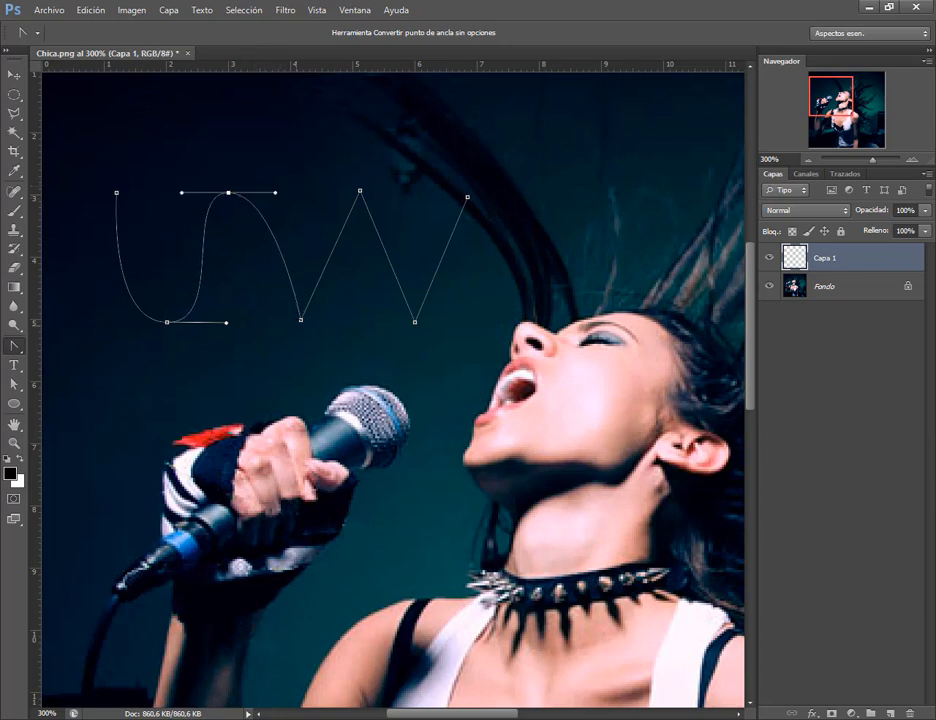
{"action": "left_click_drag", "start_coordinate": [301, 320], "coordinate": [343, 320]}
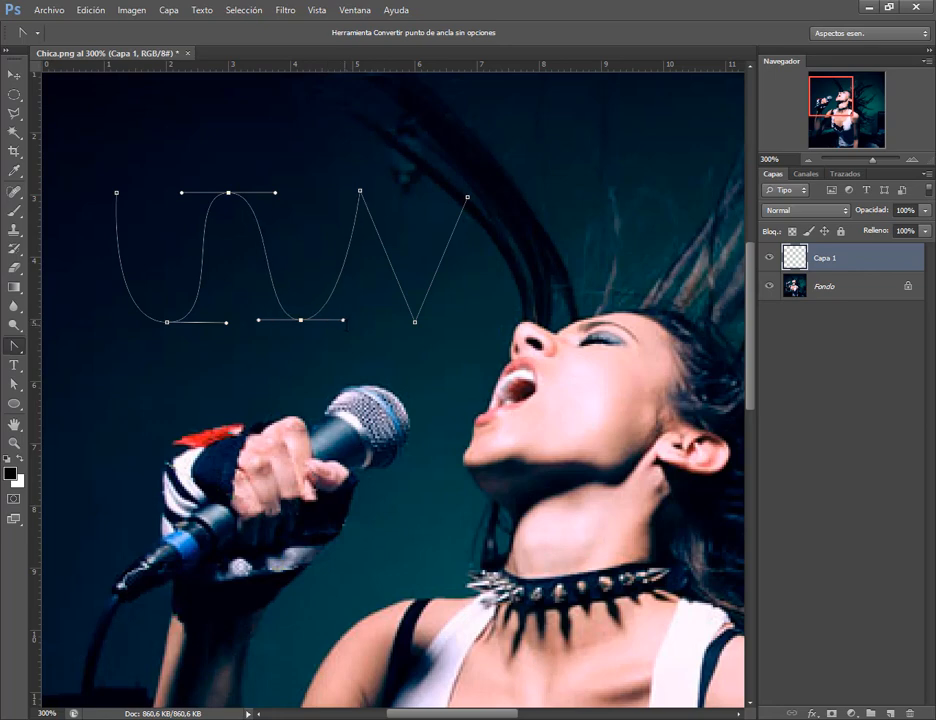
{"action": "left_click_drag", "start_coordinate": [360, 189], "coordinate": [403, 189]}
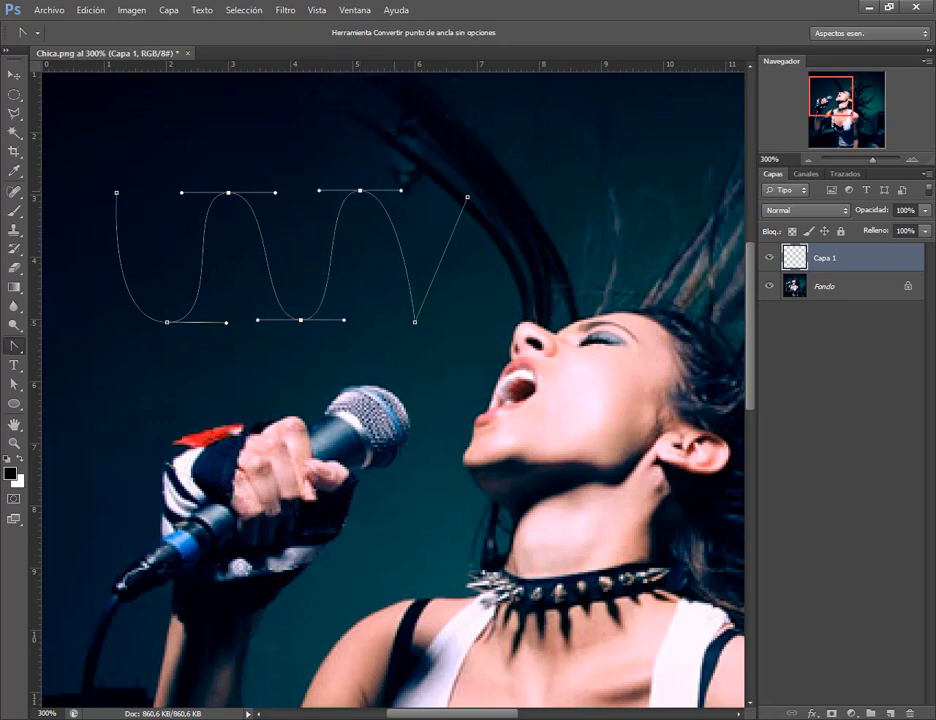
{"action": "left_click_drag", "start_coordinate": [414, 322], "coordinate": [451, 322]}
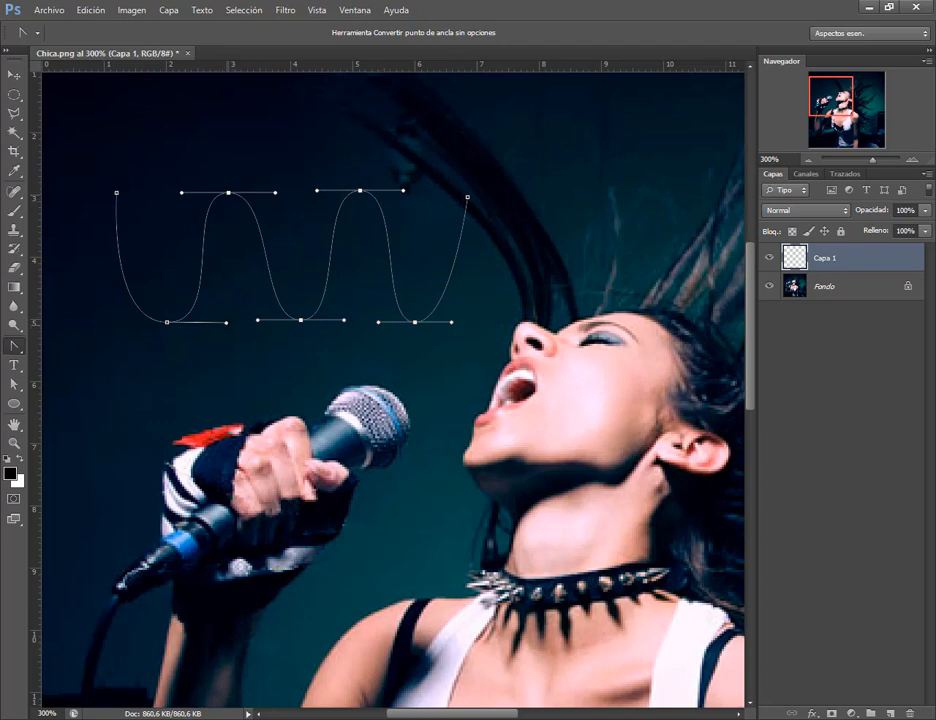
Redirect the outgoing handles of the first four curved anchors backward into hooked arcs, and angle the last lower anchor's outgoing handle upward.
{"action": "left_click_drag", "start_coordinate": [226, 322], "coordinate": [135, 270]}
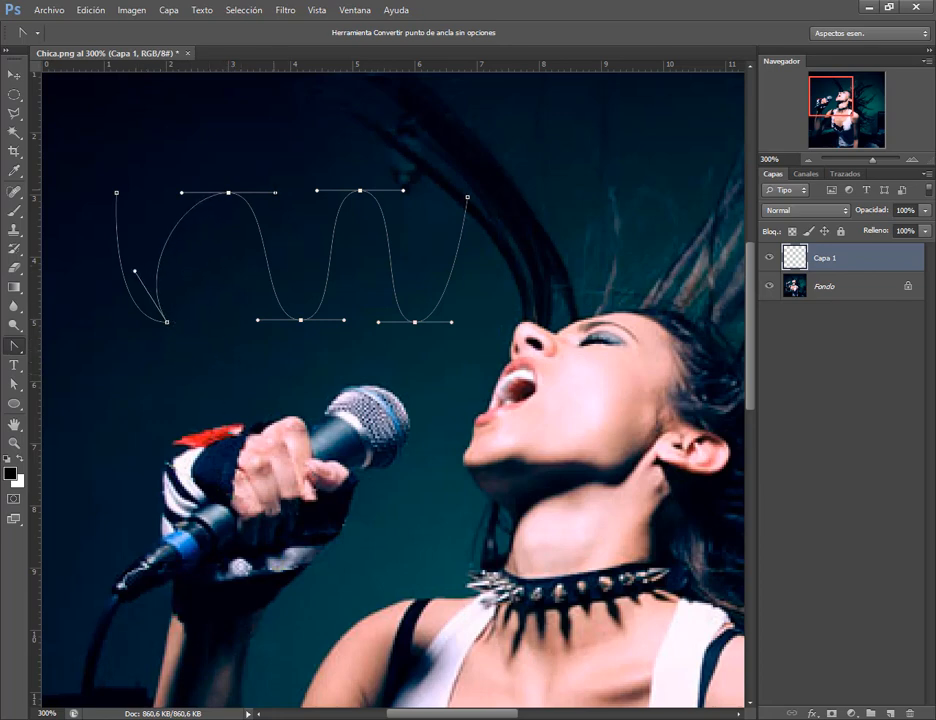
{"action": "left_click_drag", "start_coordinate": [275, 192], "coordinate": [187, 259]}
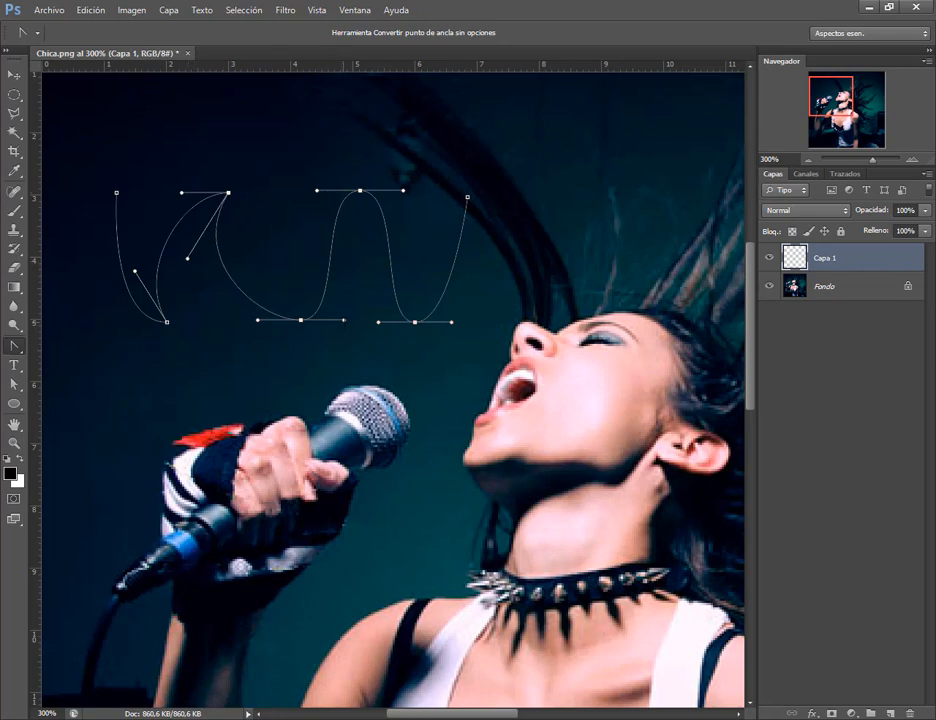
{"action": "left_click_drag", "start_coordinate": [344, 320], "coordinate": [265, 255]}
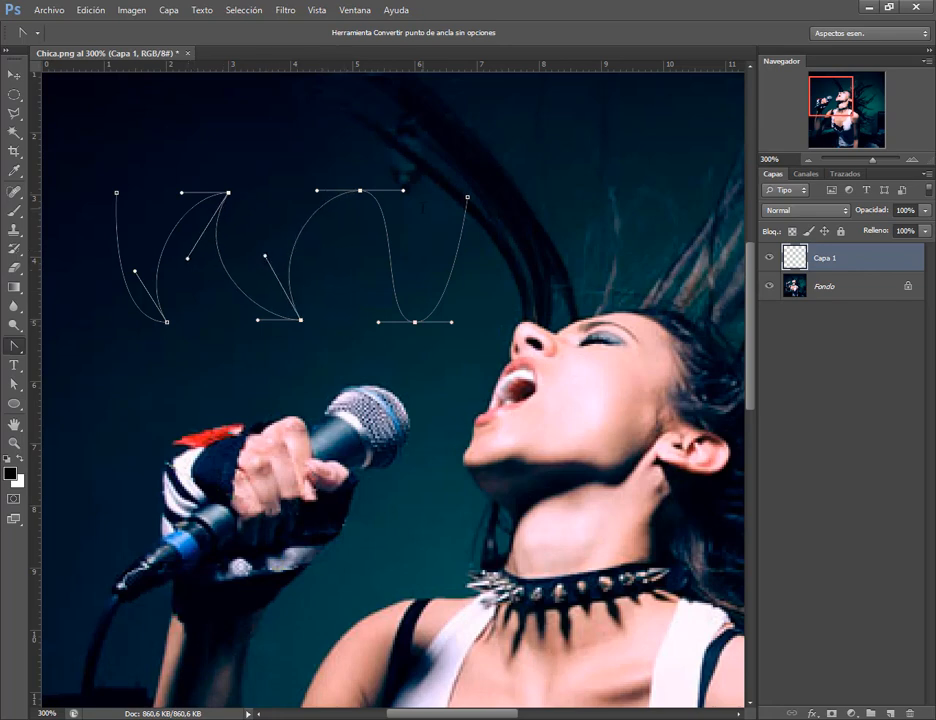
{"action": "left_click_drag", "start_coordinate": [403, 190], "coordinate": [327, 264]}
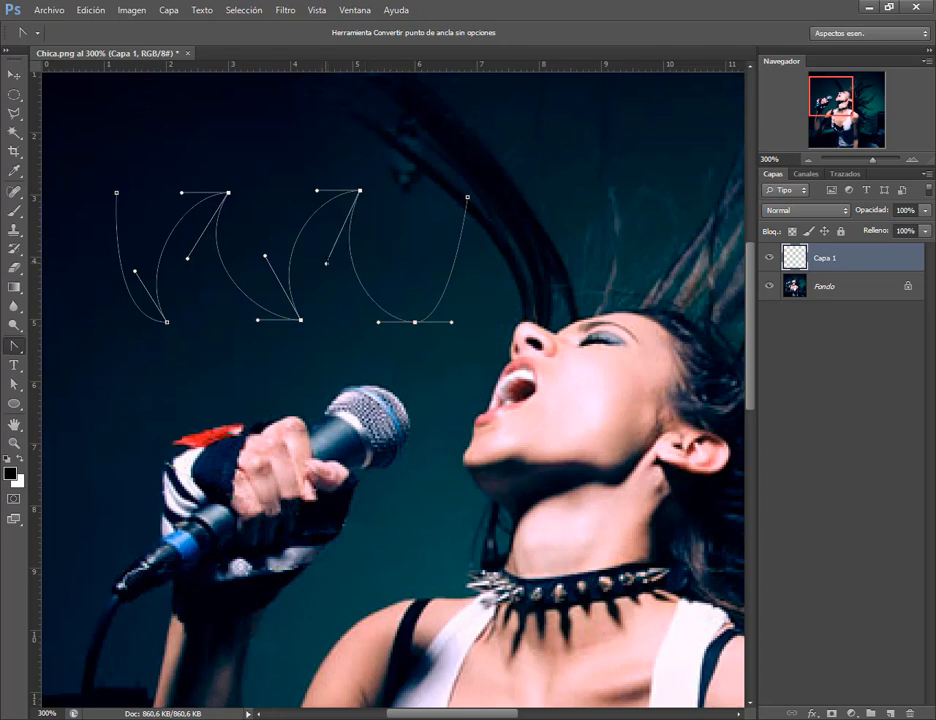
{"action": "left_click_drag", "start_coordinate": [451, 322], "coordinate": [476, 278]}
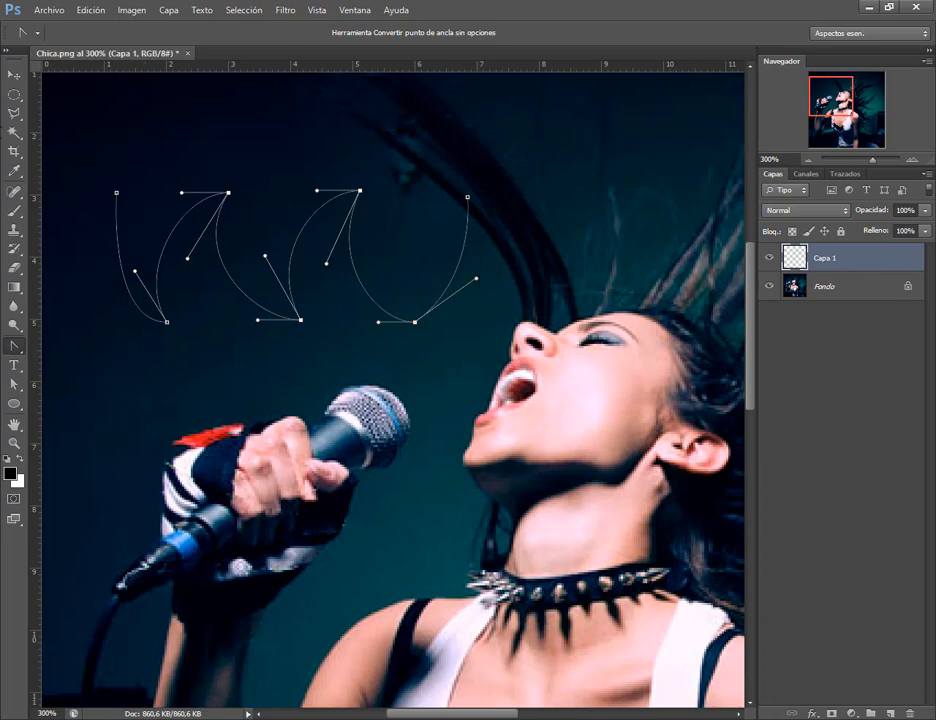
Examine how Trazado de trabajo relates to the layers and channels, hiding the path and showing it again.
{"action": "left_click", "coordinate": [14, 75]}
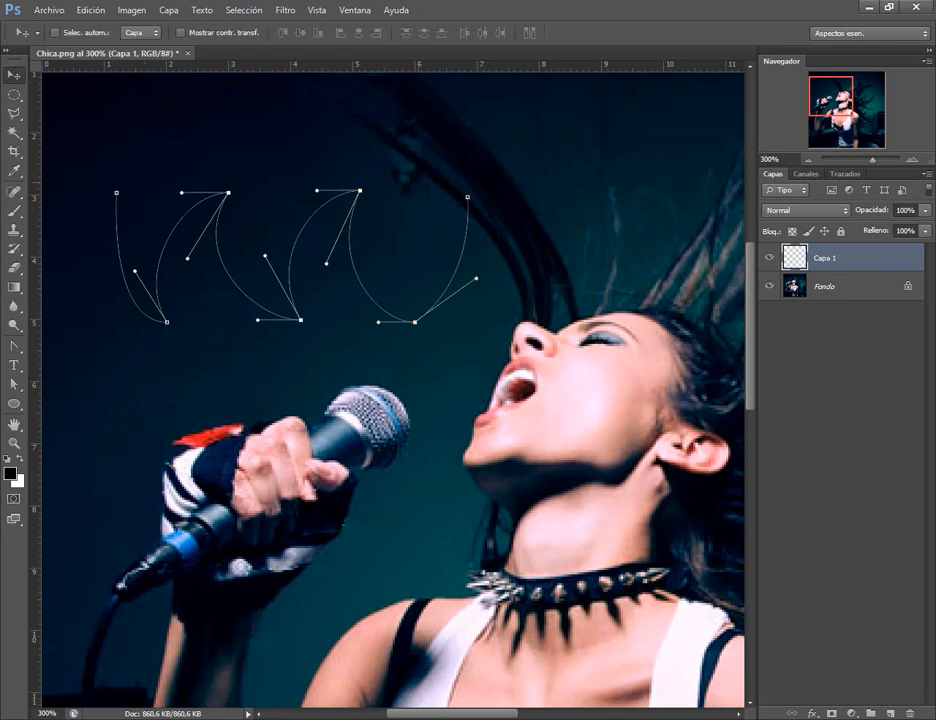
{"action": "left_click", "coordinate": [841, 286]}
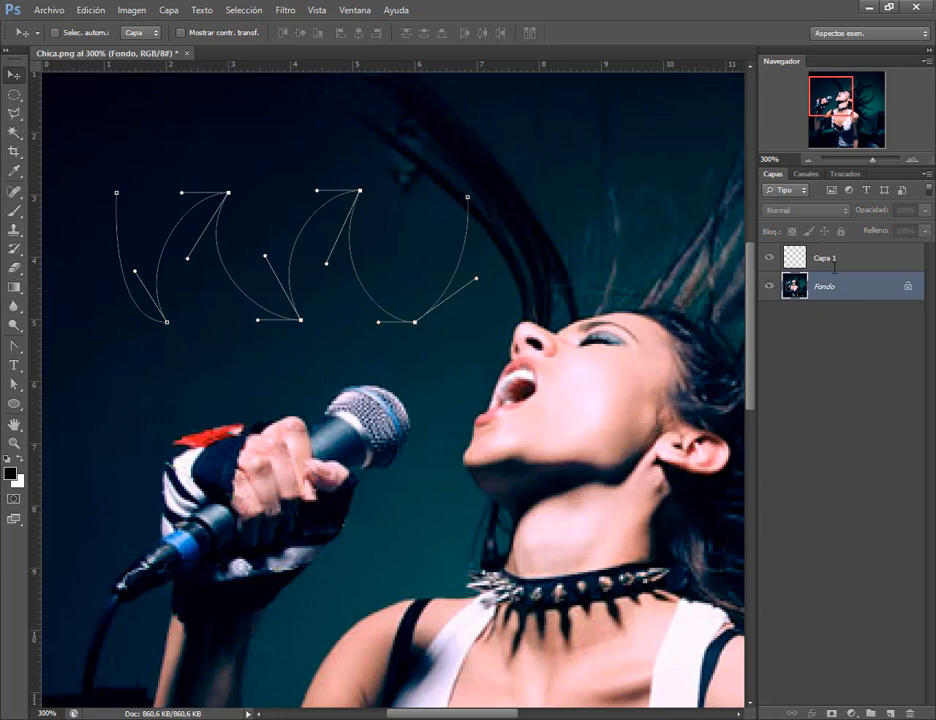
{"action": "left_click", "coordinate": [834, 262]}
{"action": "left_click", "coordinate": [843, 174]}
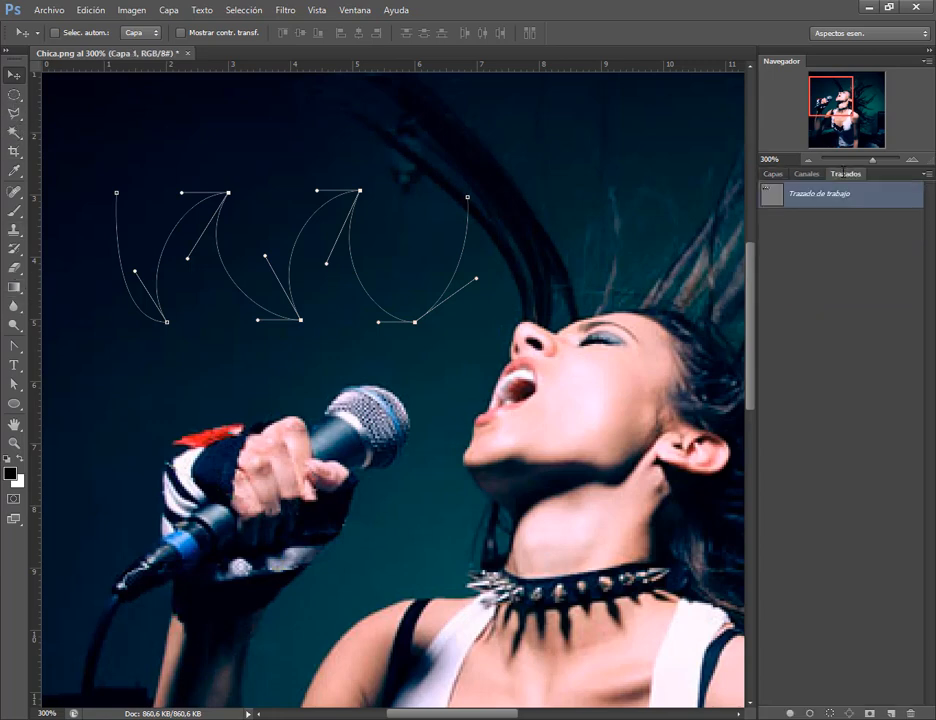
{"action": "left_click", "coordinate": [840, 276]}
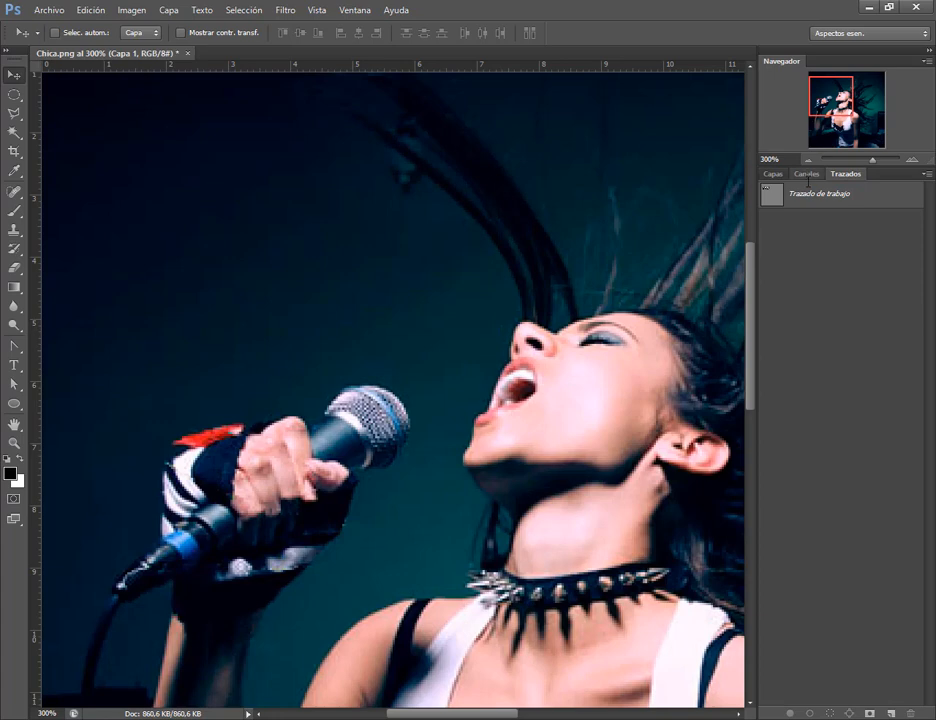
{"action": "left_click", "coordinate": [781, 198]}
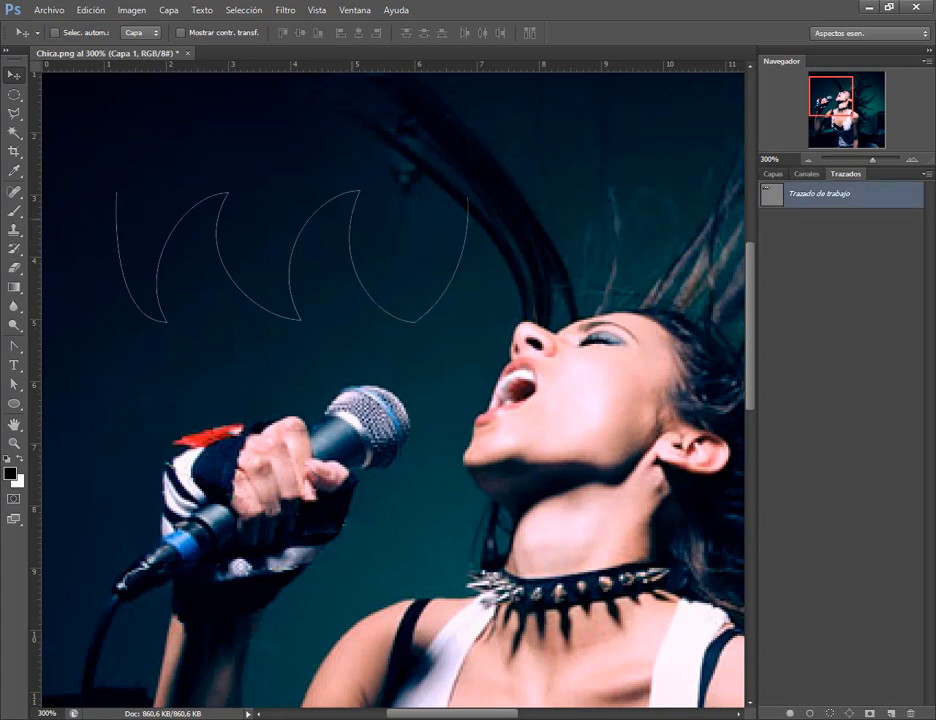
{"action": "left_click", "coordinate": [806, 174]}
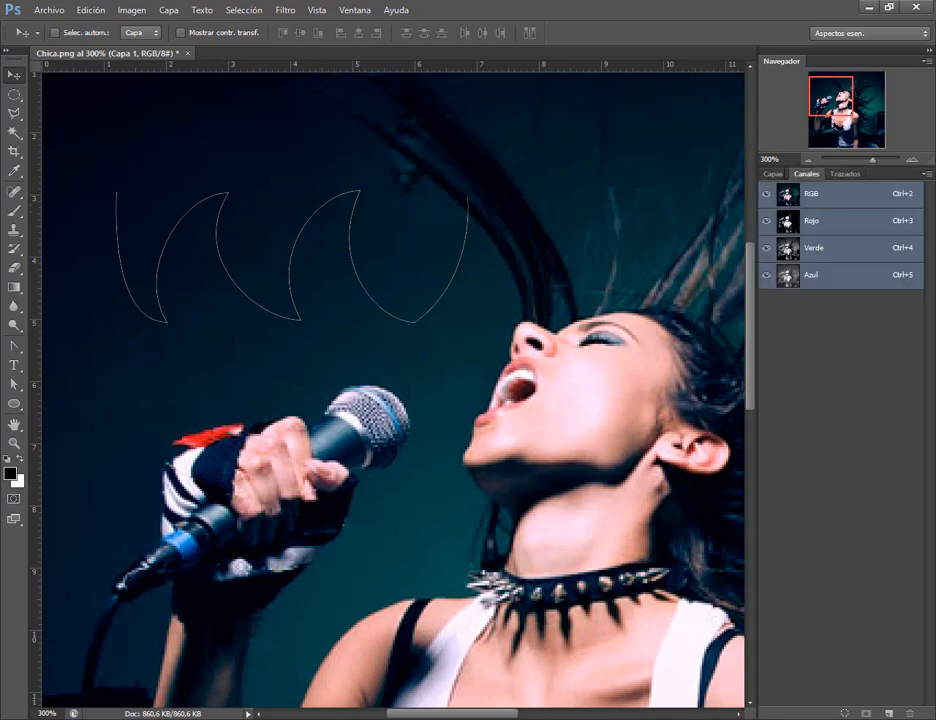
{"action": "left_click", "coordinate": [773, 174]}
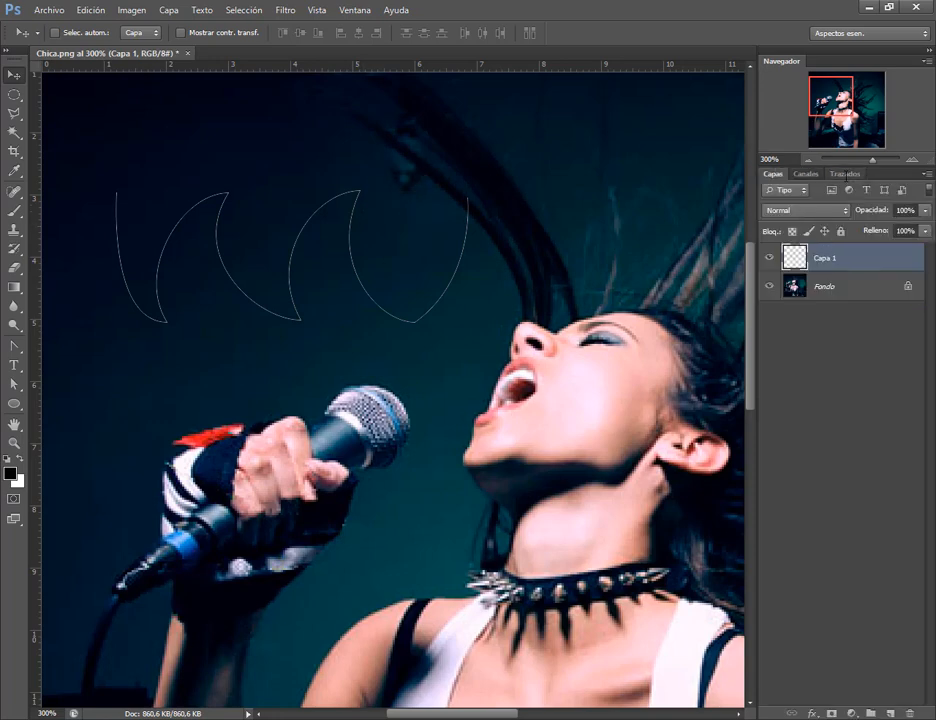
Delete Trazado de trabajo and return to the layers list with Capa 1 active.
{"action": "left_click", "coordinate": [845, 174]}
{"action": "key", "text": "Delete"}
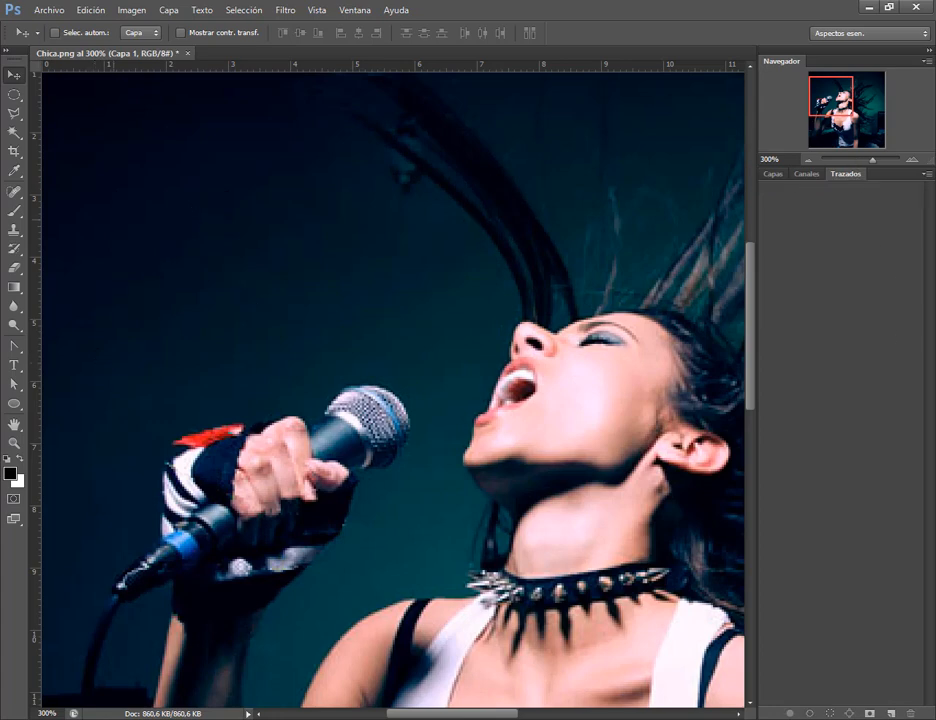
{"action": "key", "text": "F7"}
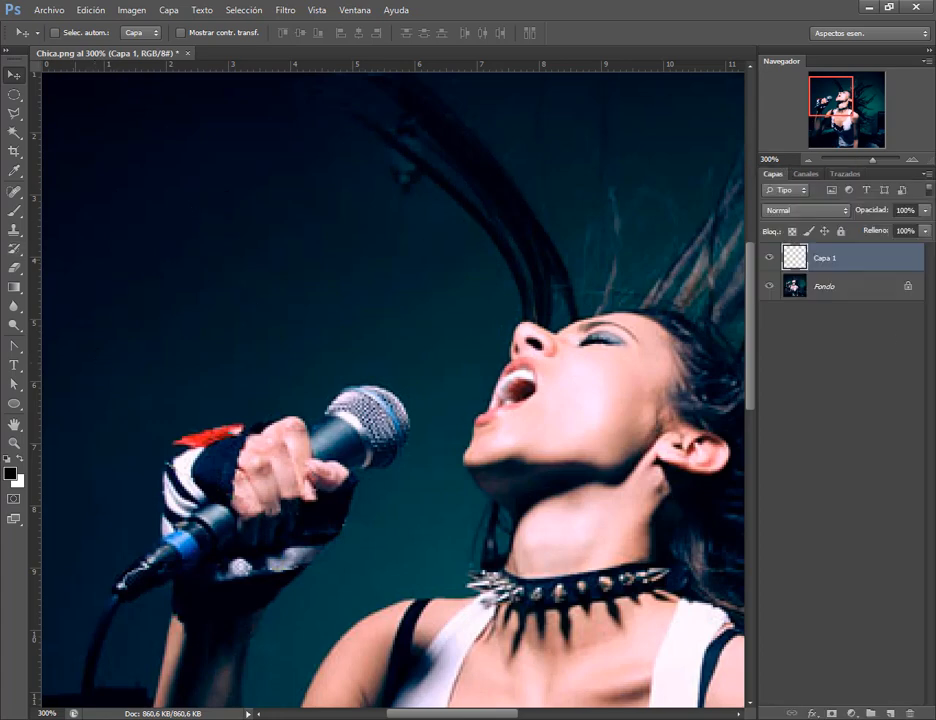
{"action": "scroll", "coordinate": [236, 312], "scroll_direction": "down", "scroll_amount": 5}
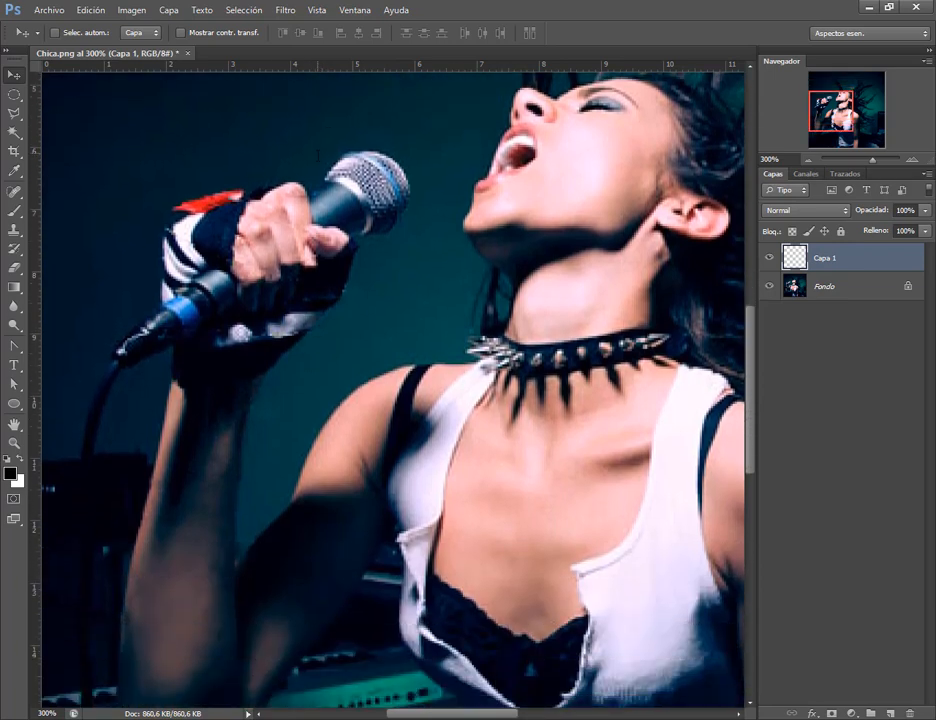
{"action": "scroll", "coordinate": [318, 155], "scroll_direction": "down", "scroll_amount": 1}
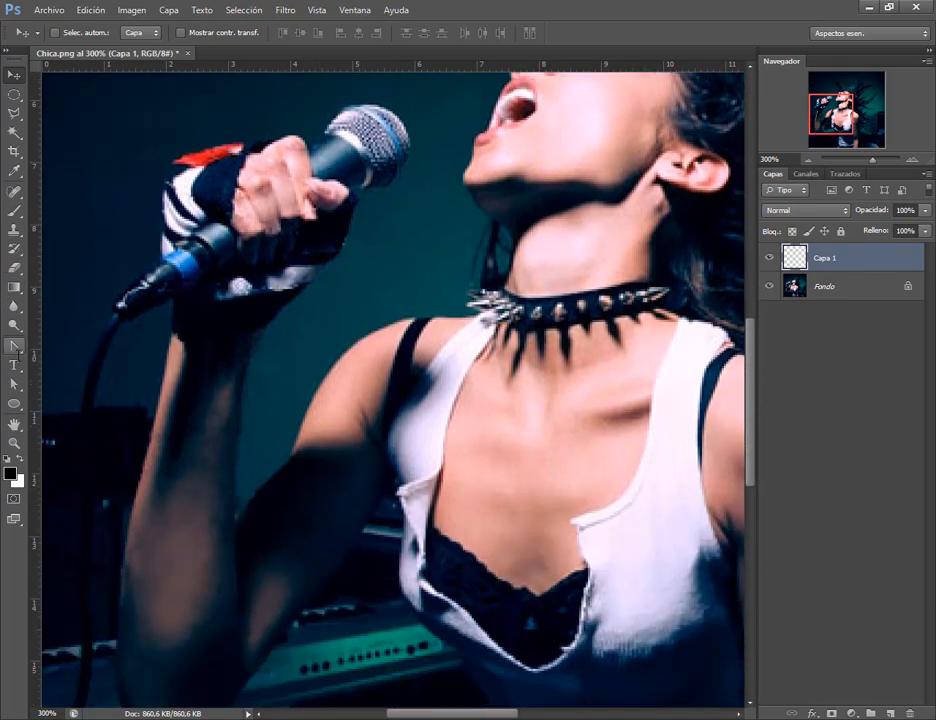
{"action": "left_click", "coordinate": [14, 345]}
{"action": "left_click", "coordinate": [90, 343]}
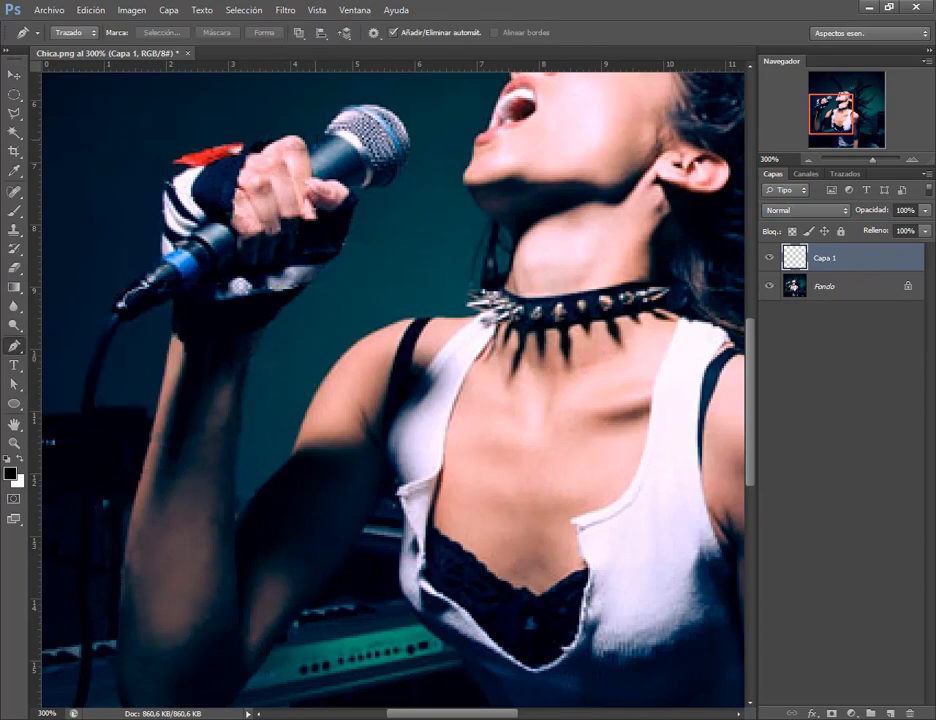
{"action": "key", "text": "alt+Tab"}
{"action": "key", "text": "alt+Tab"}
{"action": "left_click", "coordinate": [332, 184]}
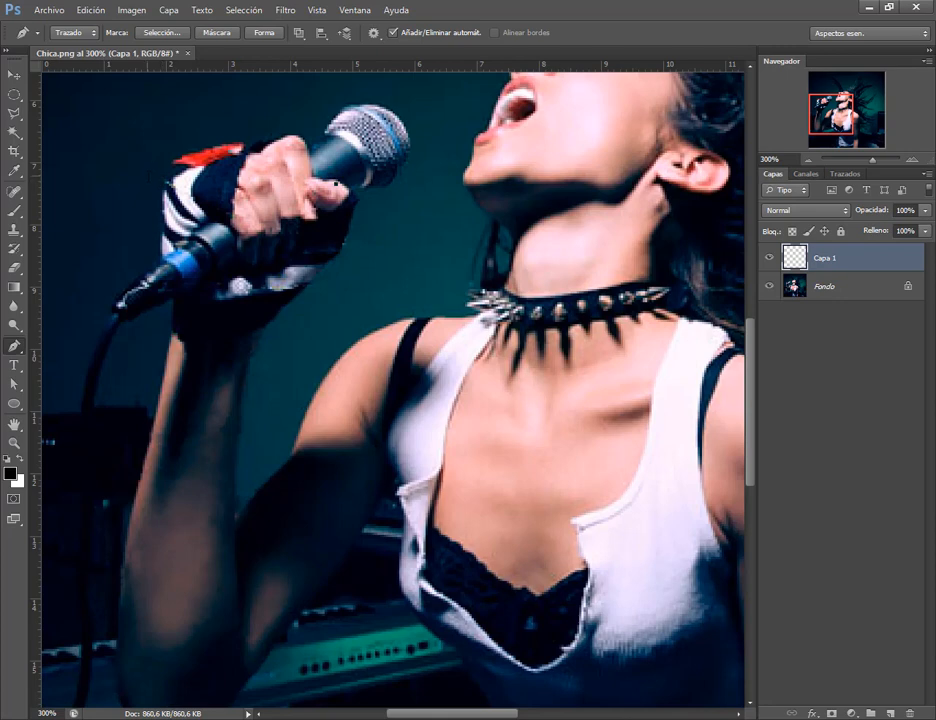
{"action": "left_click", "coordinate": [147, 177]}
{"action": "left_click", "coordinate": [331, 304]}
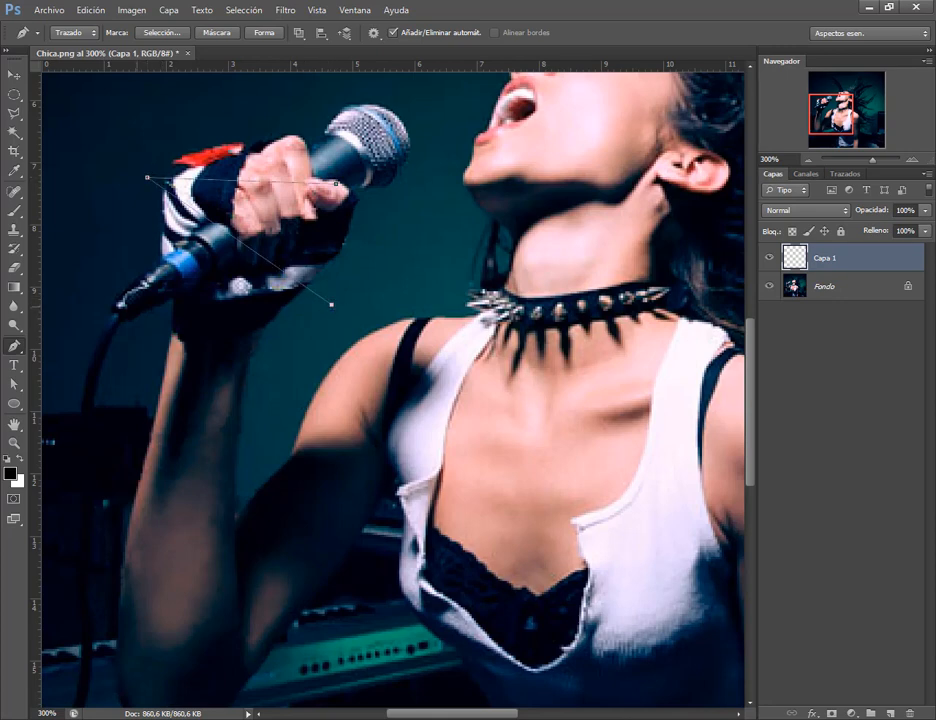
{"action": "left_click", "coordinate": [118, 309]}
{"action": "key", "text": "Return"}
Draw a smooth wave path of eight anchors with the Pen tool across the dark background above the microphone, ending over the singer's hair.
{"action": "scroll", "coordinate": [390, 390], "scroll_direction": "up", "scroll_amount": 5}
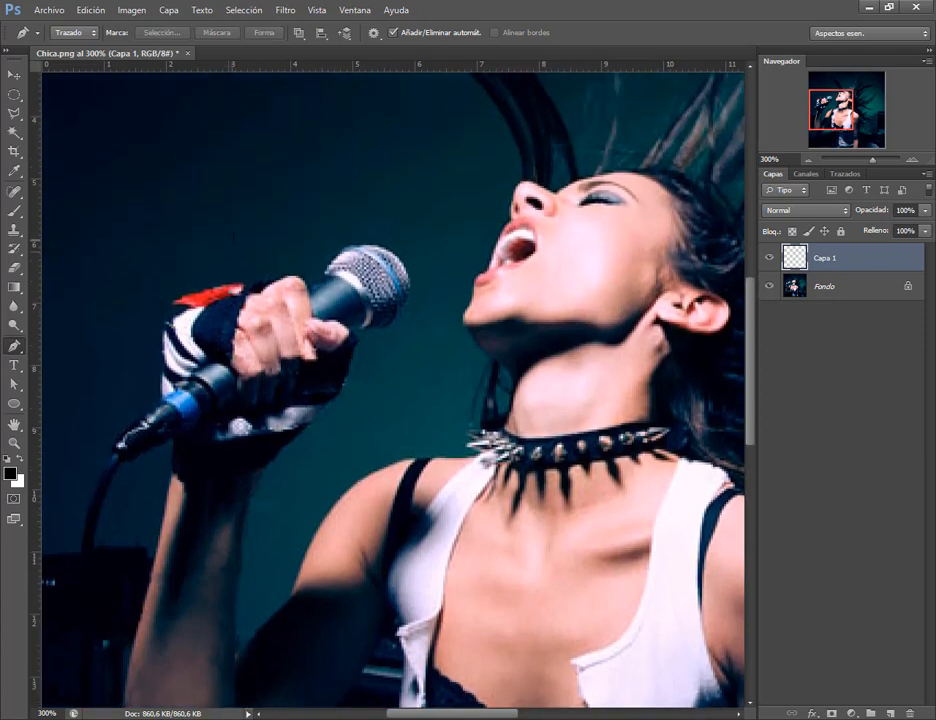
{"action": "scroll", "coordinate": [390, 390], "scroll_direction": "up", "scroll_amount": 6}
{"action": "left_click", "coordinate": [134, 231]}
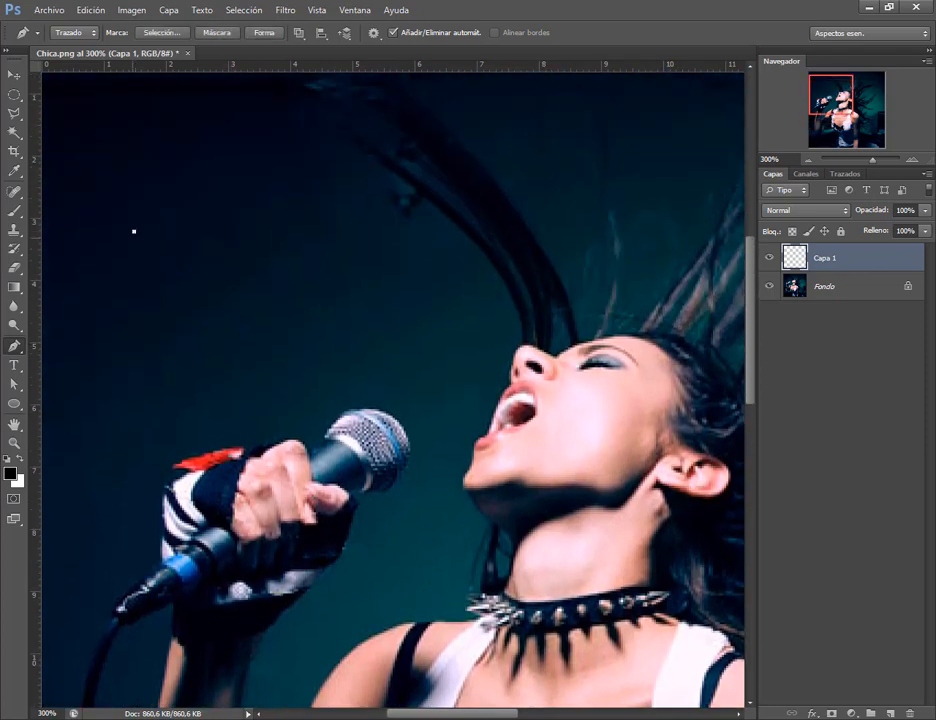
{"action": "left_click_drag", "start_coordinate": [180, 350], "coordinate": [252, 343]}
{"action": "left_click", "coordinate": [277, 225]}
{"action": "left_click_drag", "start_coordinate": [277, 225], "coordinate": [334, 226]}
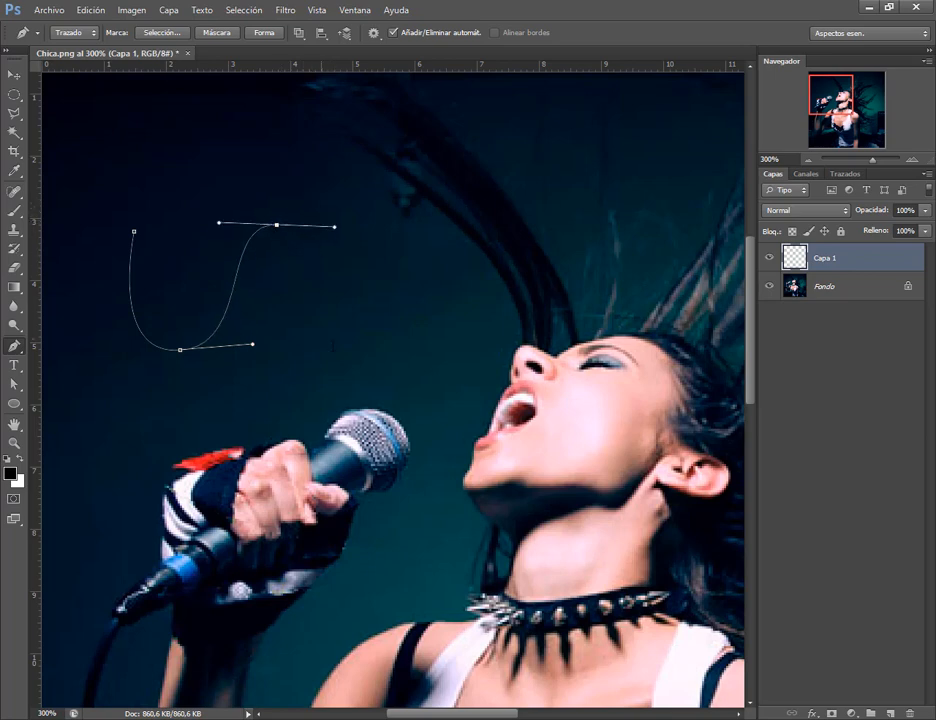
{"action": "left_click_drag", "start_coordinate": [340, 347], "coordinate": [392, 346]}
{"action": "left_click_drag", "start_coordinate": [413, 217], "coordinate": [447, 218]}
{"action": "left_click_drag", "start_coordinate": [481, 345], "coordinate": [514, 321]}
{"action": "left_click_drag", "start_coordinate": [557, 211], "coordinate": [607, 216]}
{"action": "left_click_drag", "start_coordinate": [649, 308], "coordinate": [689, 288]}
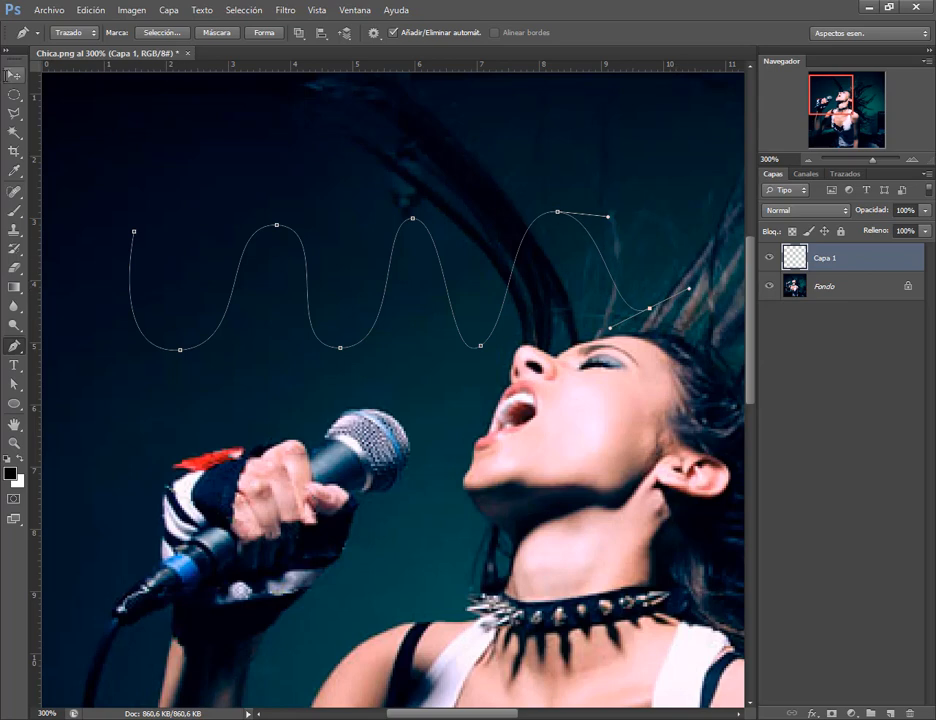
Select the entire wave path with the path selection tool and delete it.
{"action": "key", "text": "v"}
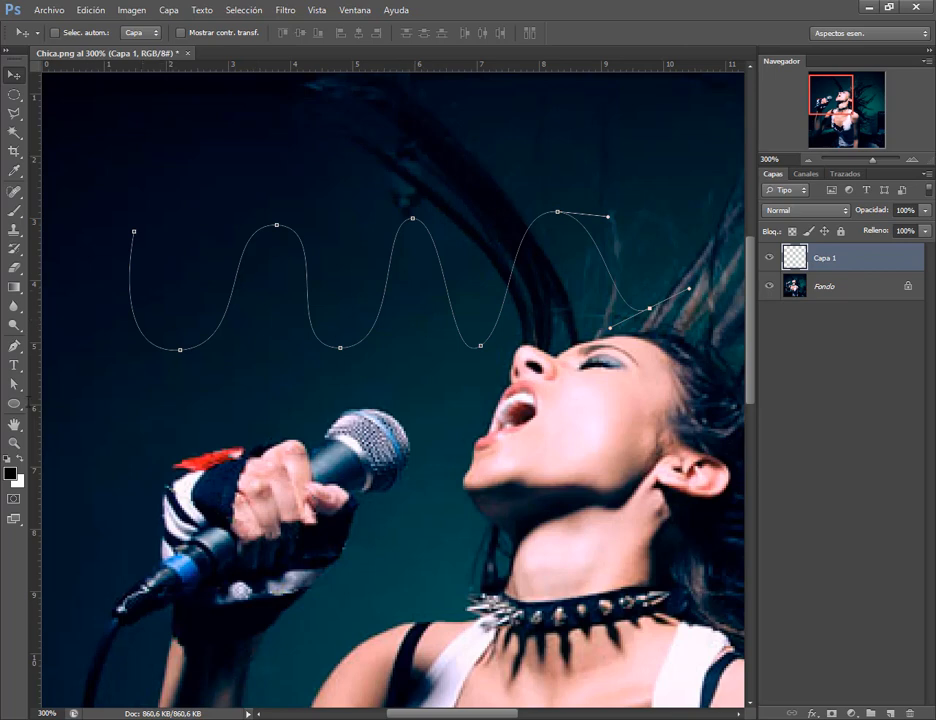
{"action": "left_click_drag", "start_coordinate": [14, 384], "coordinate": [62, 381]}
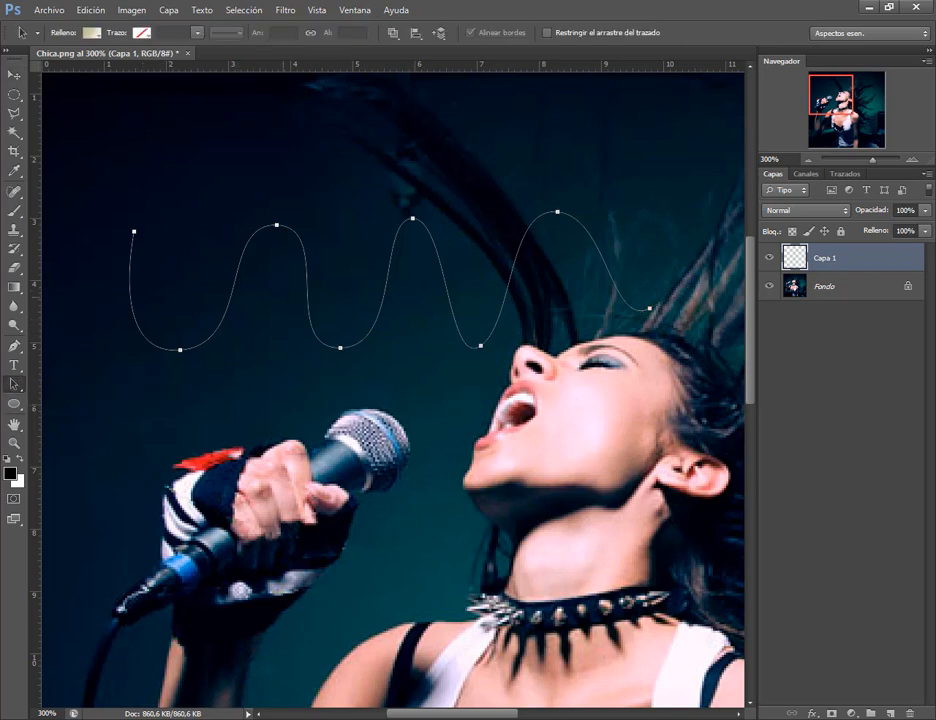
{"action": "mouse_move", "coordinate": [297, 255]}
{"action": "left_mouse_down"}
{"action": "mouse_move", "coordinate": [282, 266]}
{"action": "mouse_move", "coordinate": [279, 237]}
{"action": "left_mouse_up"}
{"action": "key", "text": "Delete"}
{"action": "scroll", "coordinate": [393, 390], "scroll_direction": "down", "scroll_amount": 6}
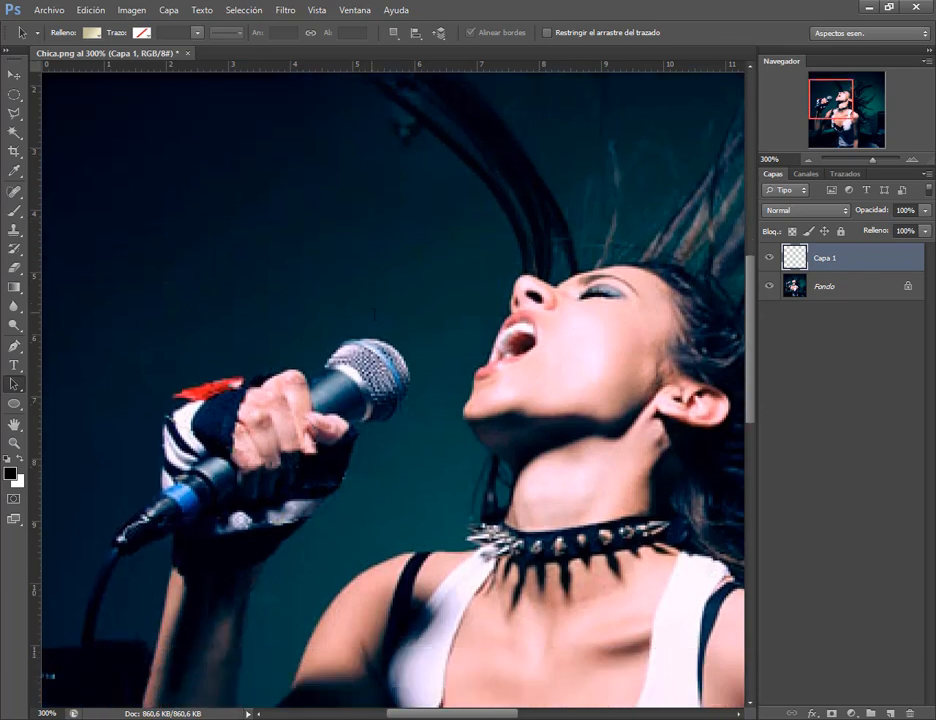
{"action": "scroll", "coordinate": [393, 390], "scroll_direction": "down", "scroll_amount": 2}
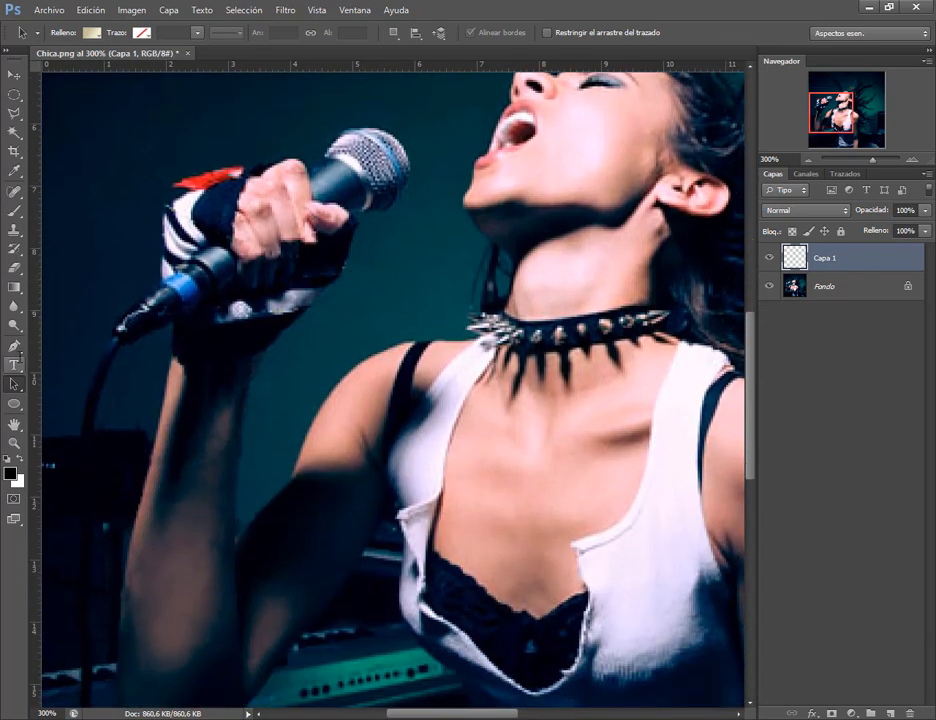
{"action": "key", "text": "p"}
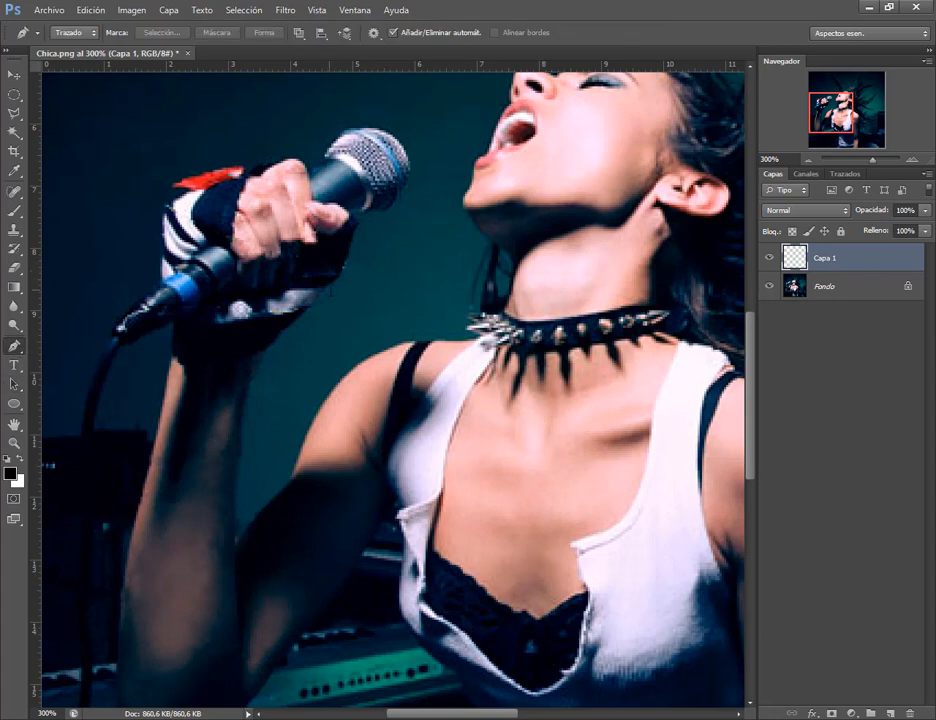
{"action": "left_click", "coordinate": [329, 290]}
{"action": "left_click", "coordinate": [164, 233]}
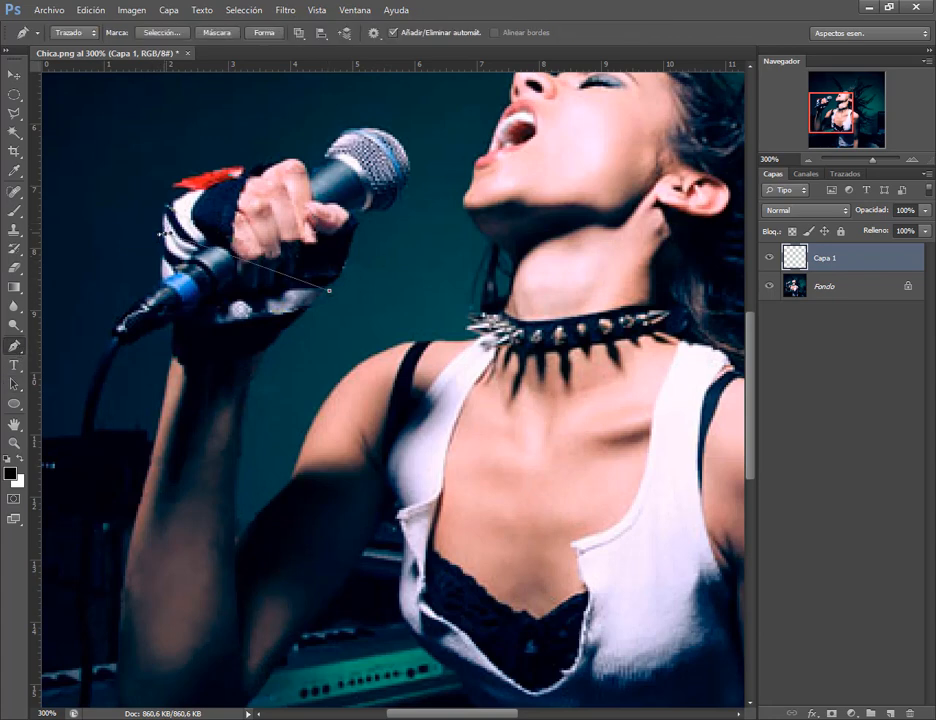
{"action": "left_click_drag", "start_coordinate": [164, 233], "coordinate": [105, 261]}
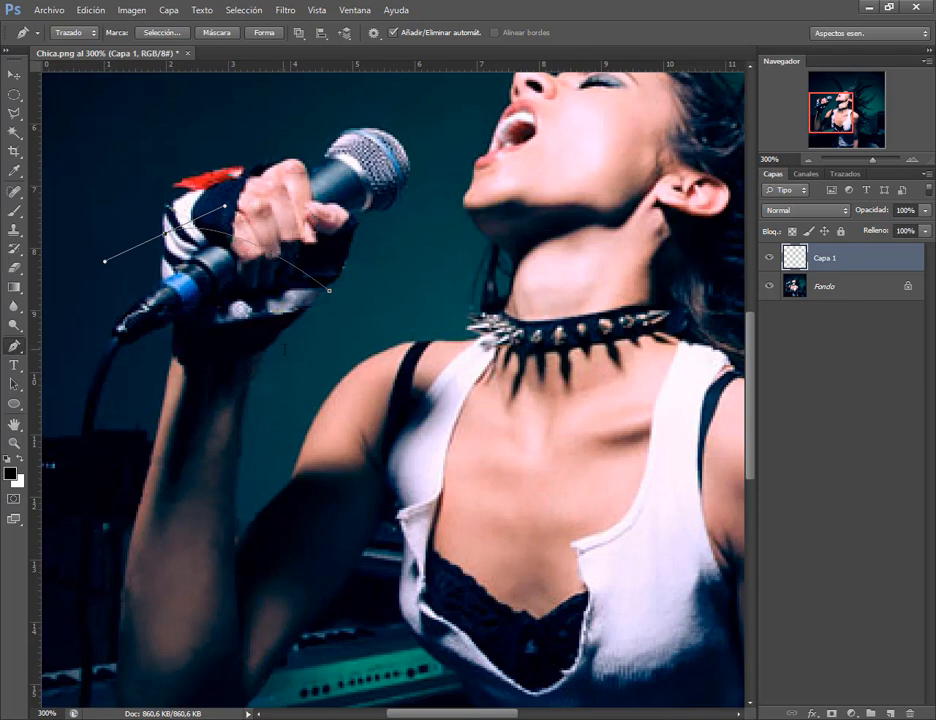
{"action": "left_click_drag", "start_coordinate": [306, 354], "coordinate": [354, 361]}
{"action": "left_click_drag", "start_coordinate": [130, 457], "coordinate": [185, 503]}
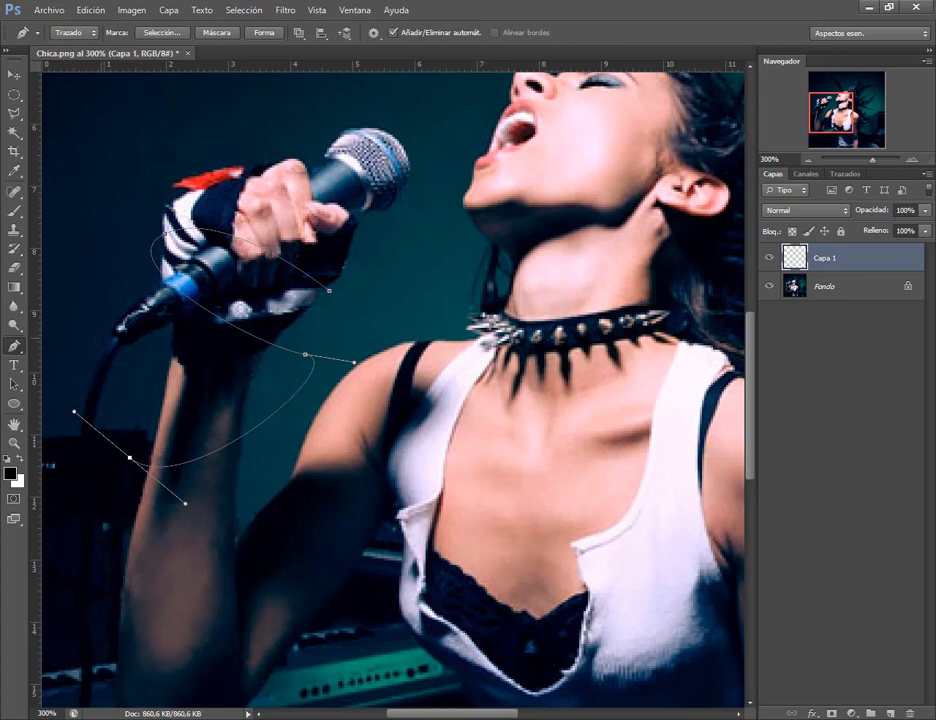
{"action": "key", "text": "ctrl+alt+z"}
{"action": "key", "text": "ctrl+alt+z"}
{"action": "key", "text": "ctrl+alt+z"}
{"action": "key", "text": "ctrl+alt+z"}
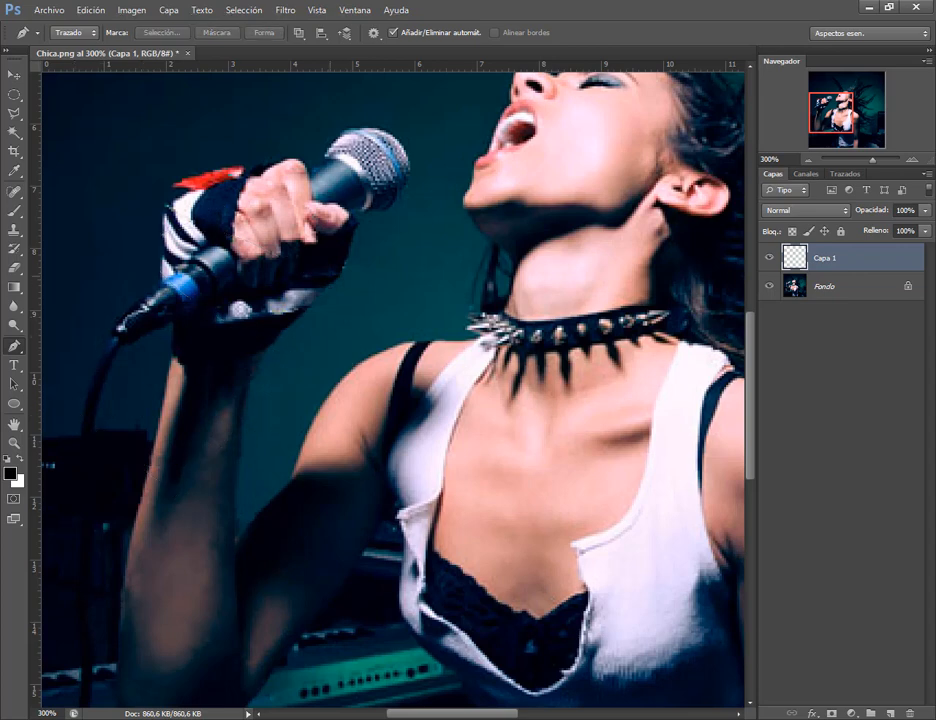
Draw a ten-anchor straight-segment zigzag path with the Pen tool, crossing the singer's hand and forearm from the fist down towards the elbow.
{"action": "left_click", "coordinate": [327, 249]}
{"action": "left_click", "coordinate": [158, 234]}
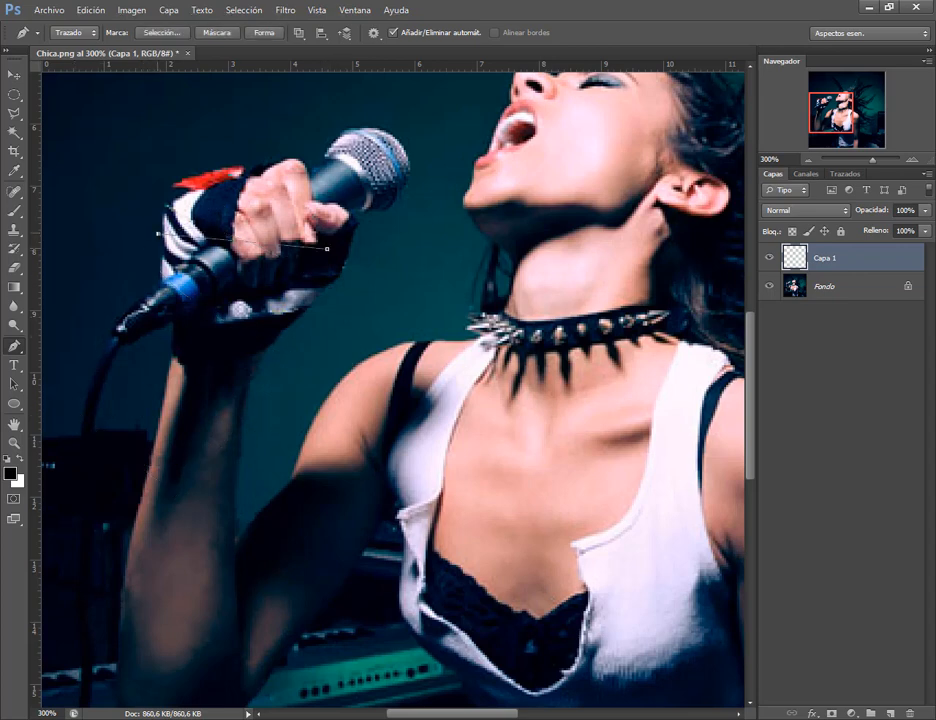
{"action": "left_click_drag", "start_coordinate": [292, 352], "coordinate": [140, 367]}
{"action": "left_click", "coordinate": [265, 427]}
{"action": "left_click", "coordinate": [125, 462]}
{"action": "left_click", "coordinate": [244, 483]}
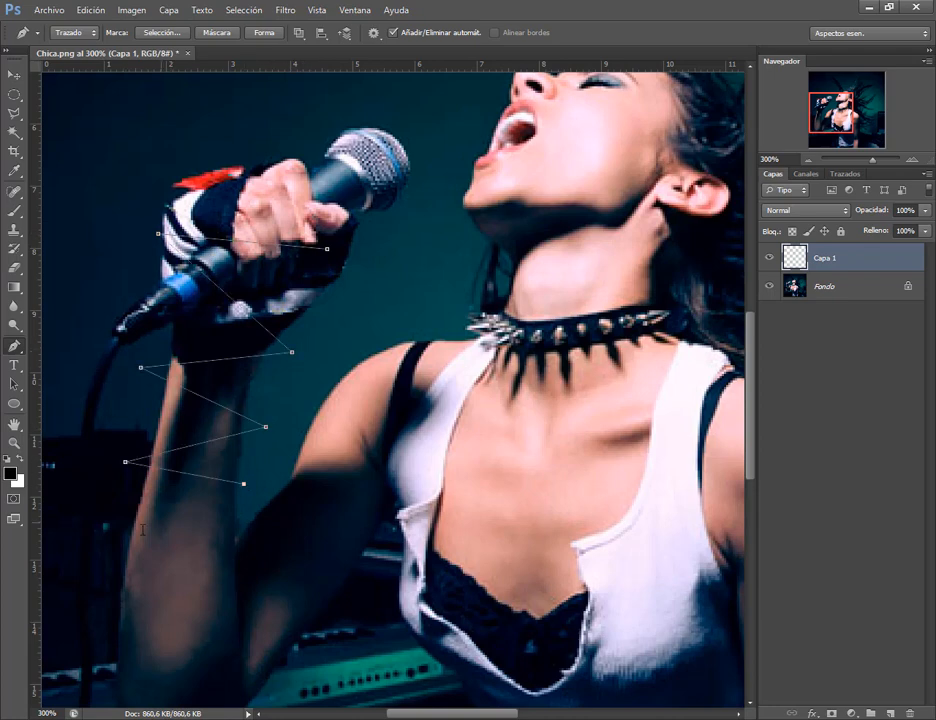
{"action": "left_click", "coordinate": [111, 547]}
{"action": "key", "text": "alt+Tab"}
{"action": "key", "text": "alt+Tab"}
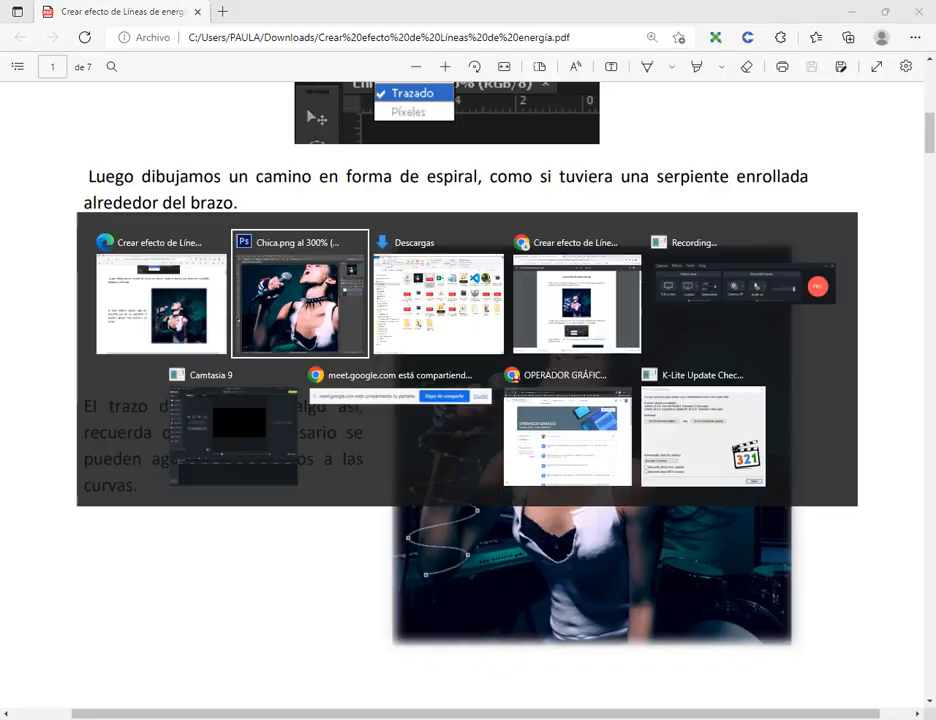
{"action": "left_click", "coordinate": [245, 602]}
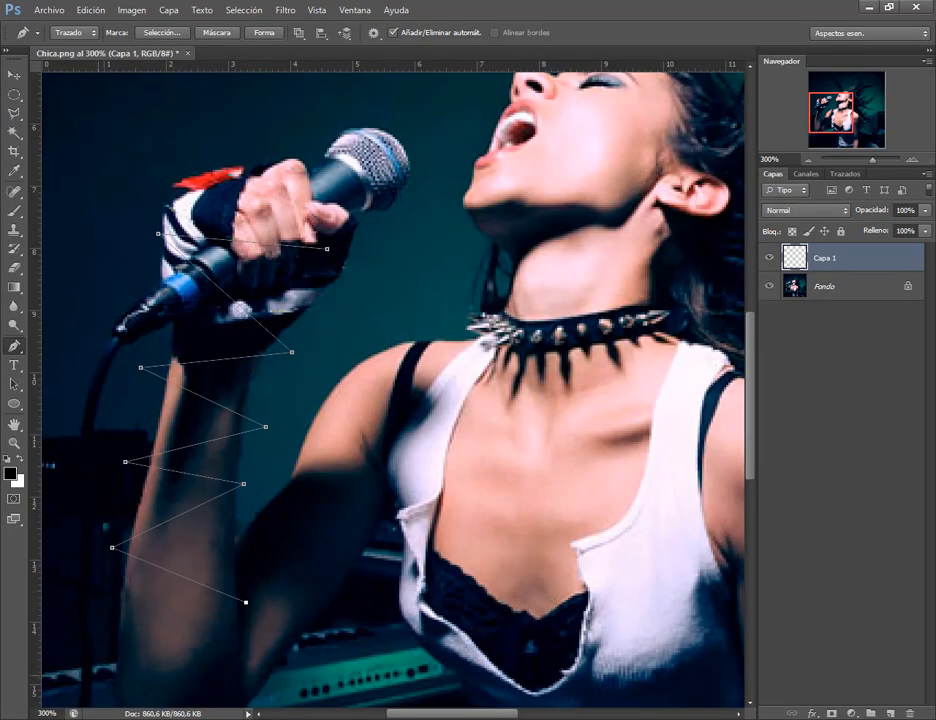
{"action": "left_click", "coordinate": [99, 675]}
Reposition the zigzag's upper anchors with the Direct Selection tool so the turns extend farther beyond the hand and forearm.
{"action": "right_click", "coordinate": [16, 385]}
{"action": "left_click", "coordinate": [37, 386]}
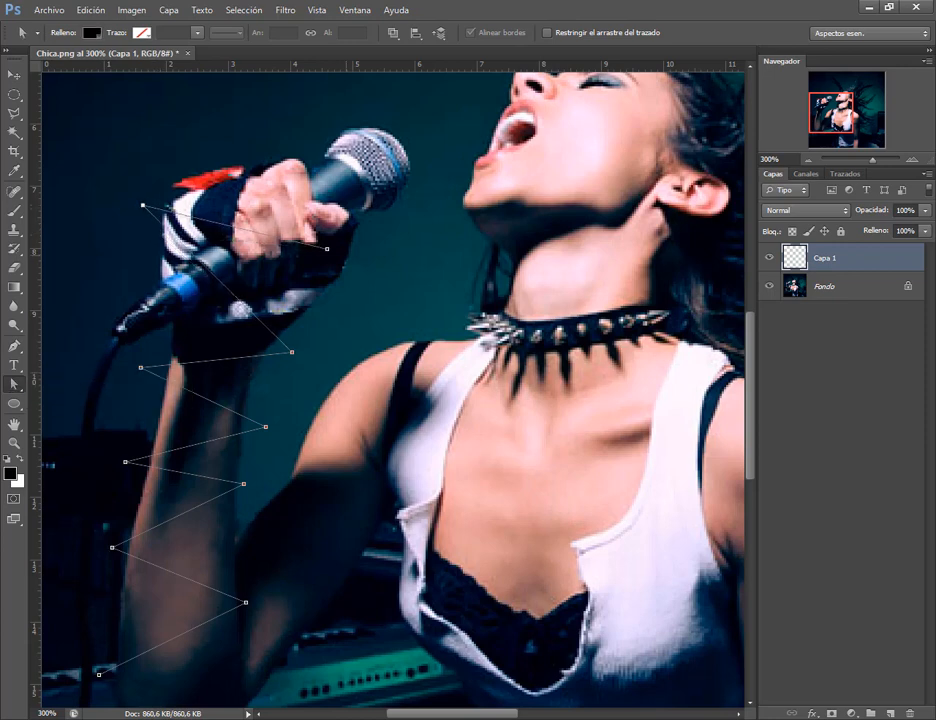
{"action": "left_click_drag", "start_coordinate": [326, 249], "coordinate": [331, 251]}
{"action": "left_click_drag", "start_coordinate": [292, 352], "coordinate": [301, 361]}
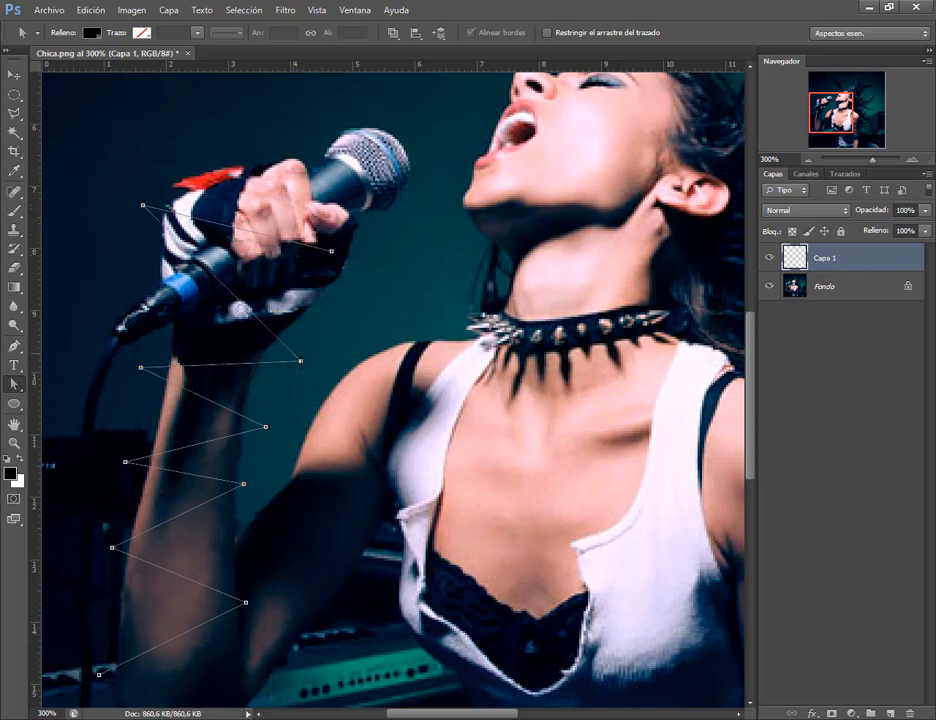
{"action": "left_click_drag", "start_coordinate": [140, 368], "coordinate": [136, 366]}
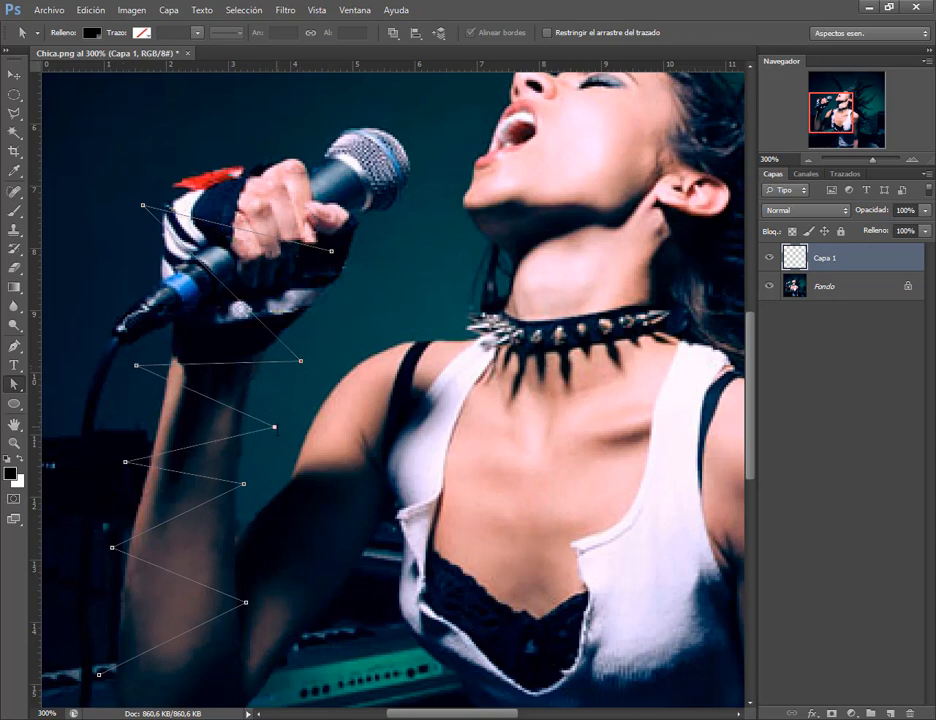
{"action": "left_click_drag", "start_coordinate": [265, 427], "coordinate": [270, 429]}
{"action": "left_click_drag", "start_coordinate": [125, 462], "coordinate": [119, 456]}
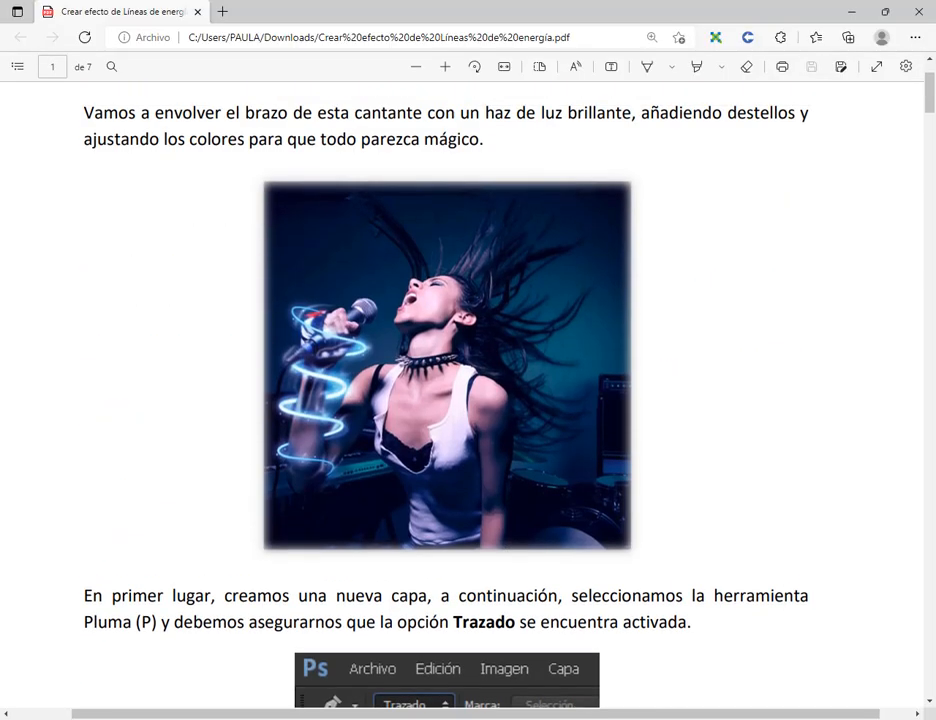
Compare with the PDF's reference image and reposition the zigzag's lower anchors farther out on both sides of the lower forearm.
{"action": "scroll", "coordinate": [348, 224], "scroll_direction": "down", "scroll_amount": 3}
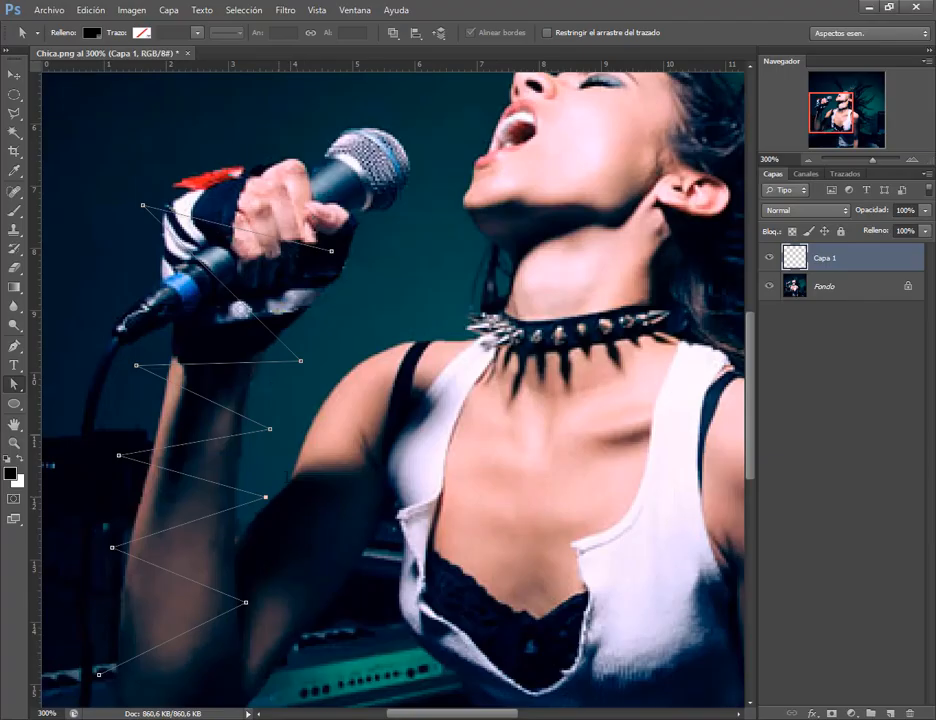
{"action": "scroll", "coordinate": [390, 390], "scroll_direction": "down", "scroll_amount": 1}
{"action": "left_click_drag", "start_coordinate": [246, 567], "coordinate": [265, 545]}
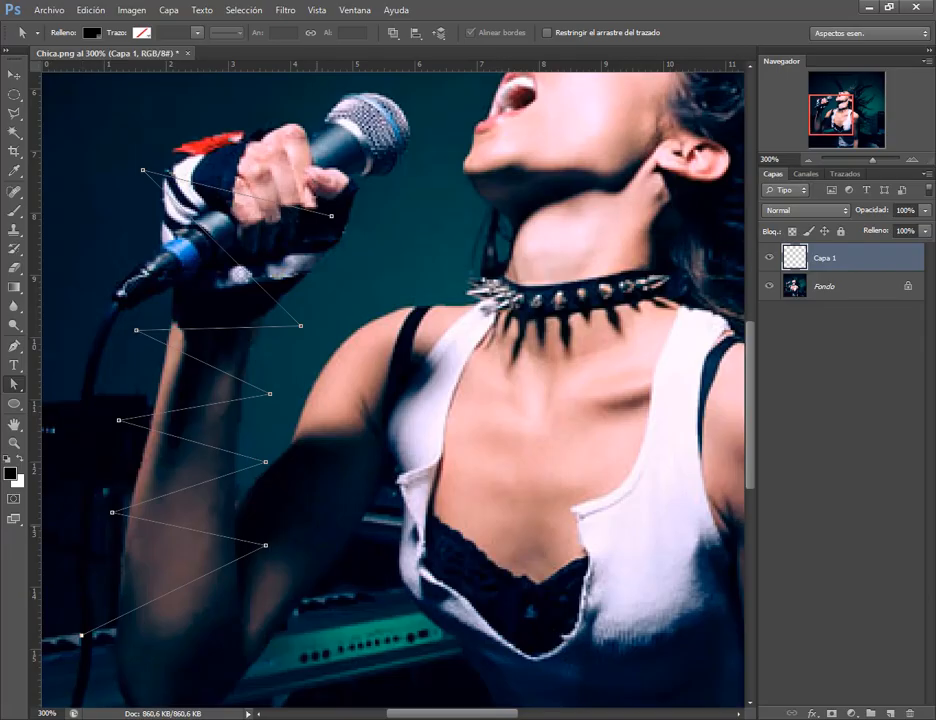
{"action": "scroll", "coordinate": [390, 390], "scroll_direction": "down", "scroll_amount": 2}
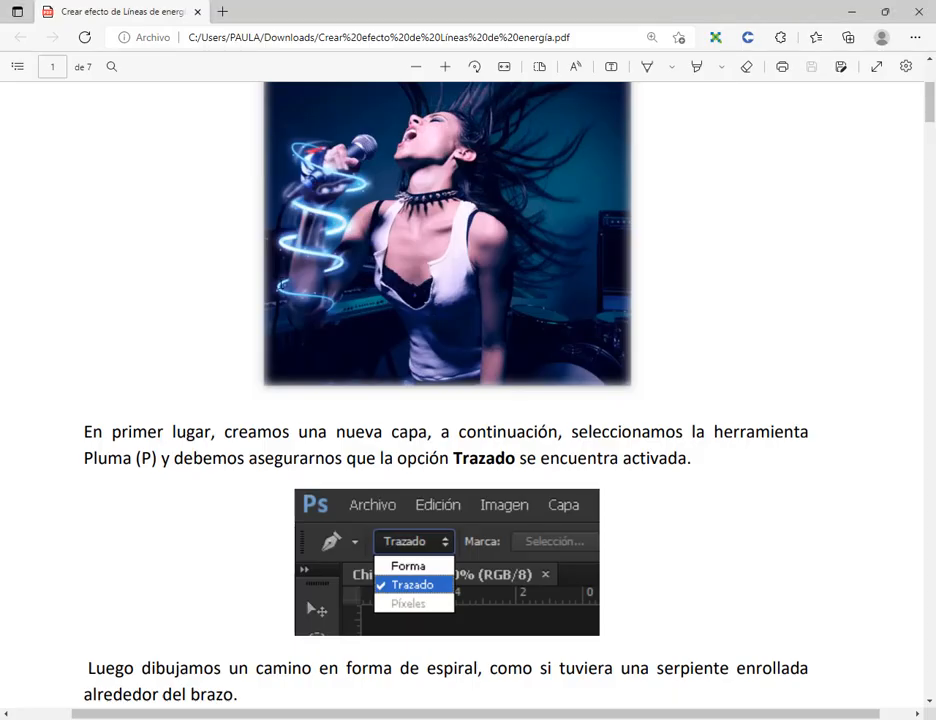
{"action": "scroll", "coordinate": [531, 410], "scroll_direction": "down", "scroll_amount": 12}
{"action": "scroll", "coordinate": [532, 400], "scroll_direction": "up", "scroll_amount": 5}
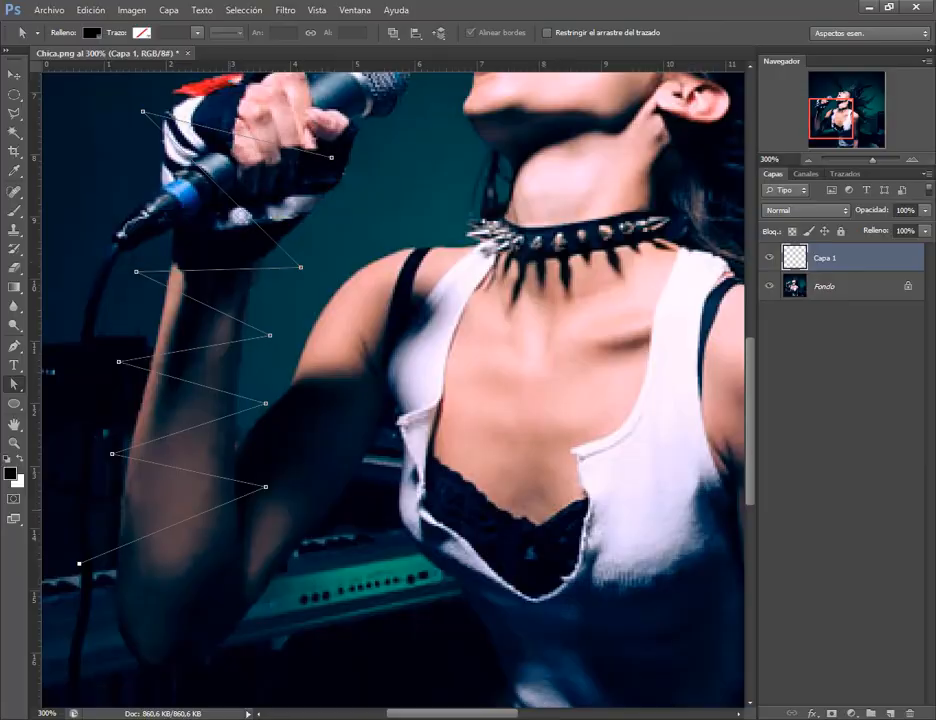
{"action": "scroll", "coordinate": [322, 281], "scroll_direction": "down", "scroll_amount": 1}
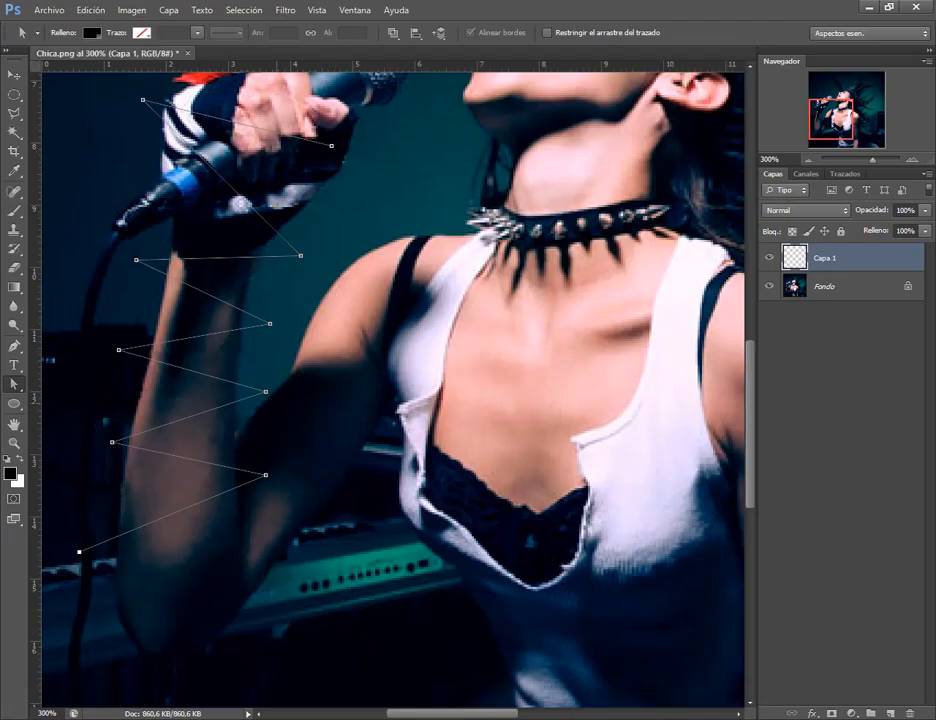
{"action": "left_click_drag", "start_coordinate": [265, 475], "coordinate": [265, 468]}
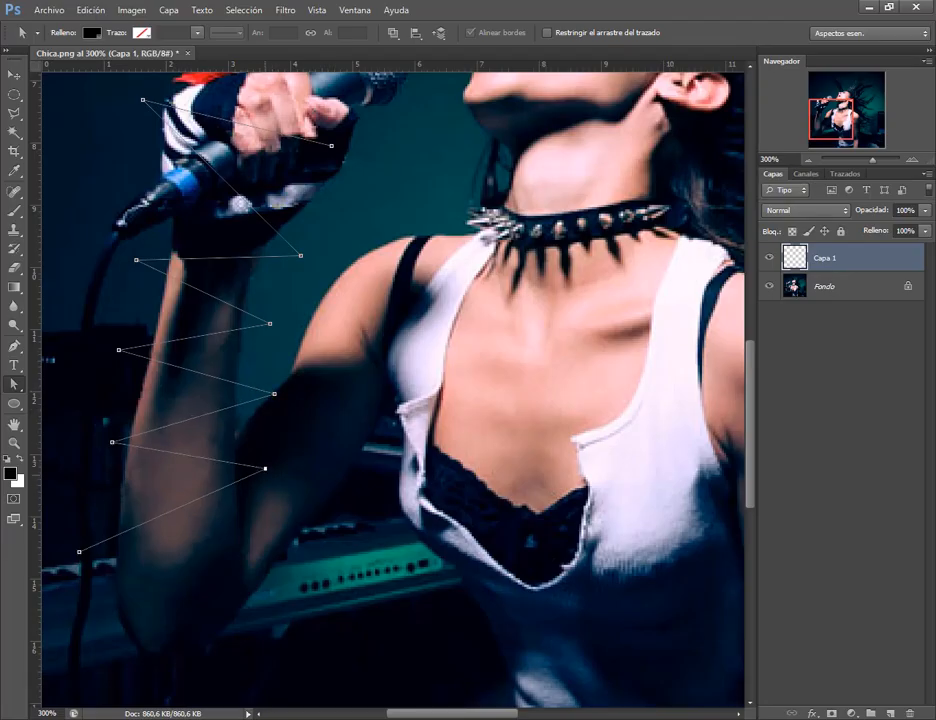
Extend the zigzag path with two more anchors, one beside the elbow and one ending beneath it.
{"action": "key", "text": "p"}
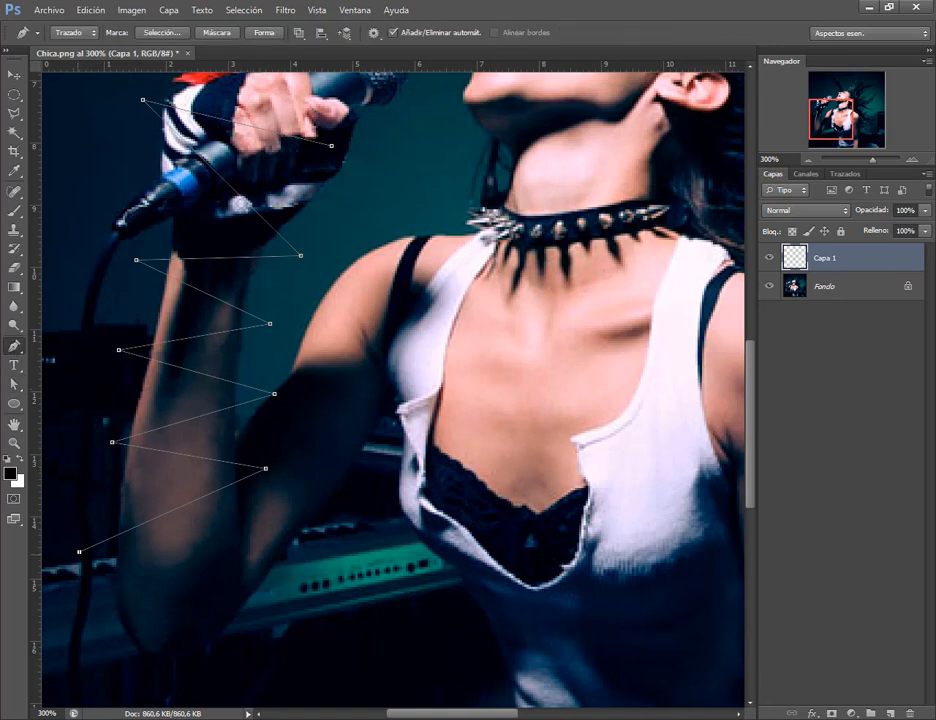
{"action": "left_click", "coordinate": [254, 586]}
{"action": "left_click", "coordinate": [160, 632]}
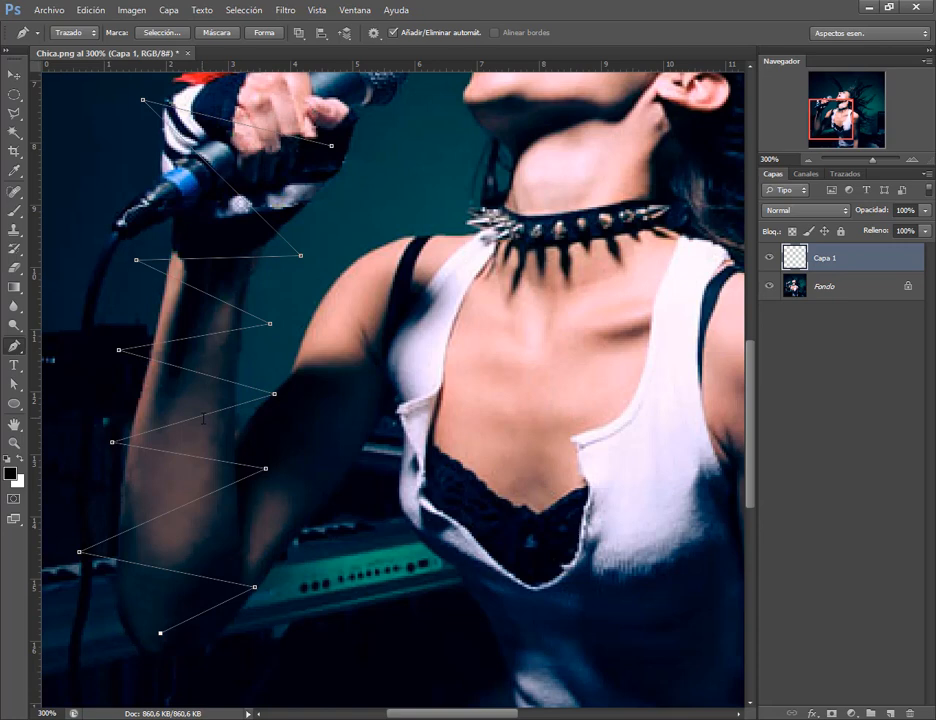
Add four extra anchor points along the lower segments of the zigzag path with the Pen tool.
{"action": "left_click", "coordinate": [202, 416]}
{"action": "left_click", "coordinate": [139, 524]}
{"action": "left_click", "coordinate": [207, 577]}
{"action": "left_click", "coordinate": [215, 492]}
Delete the extra mid-segment anchor points from the zigzag's lower segments with the Delete Anchor Point tool.
{"action": "right_click", "coordinate": [15, 347]}
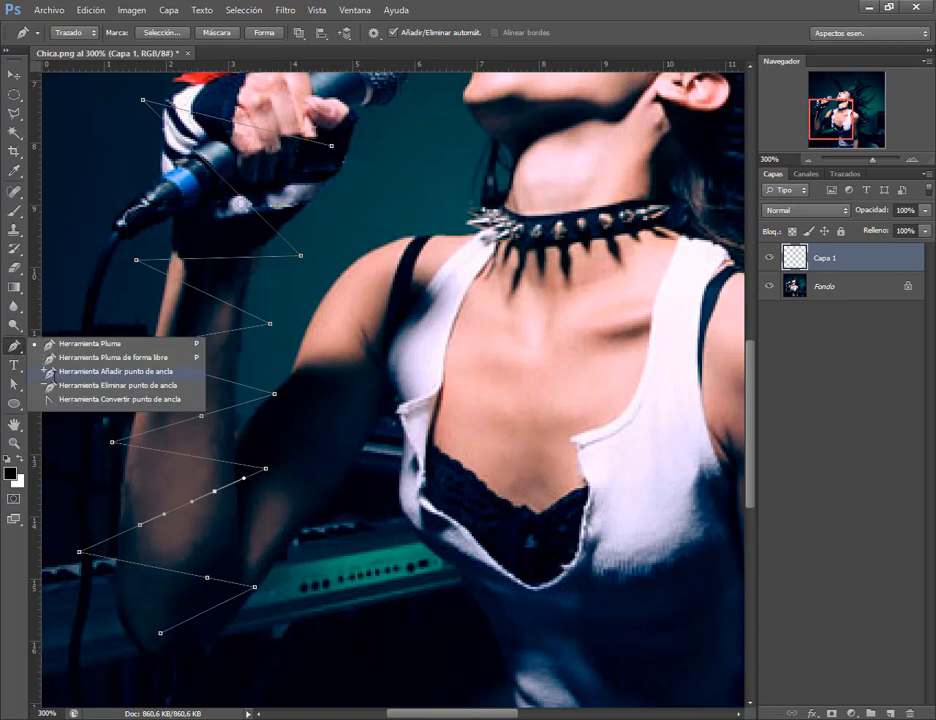
{"action": "left_click", "coordinate": [110, 385]}
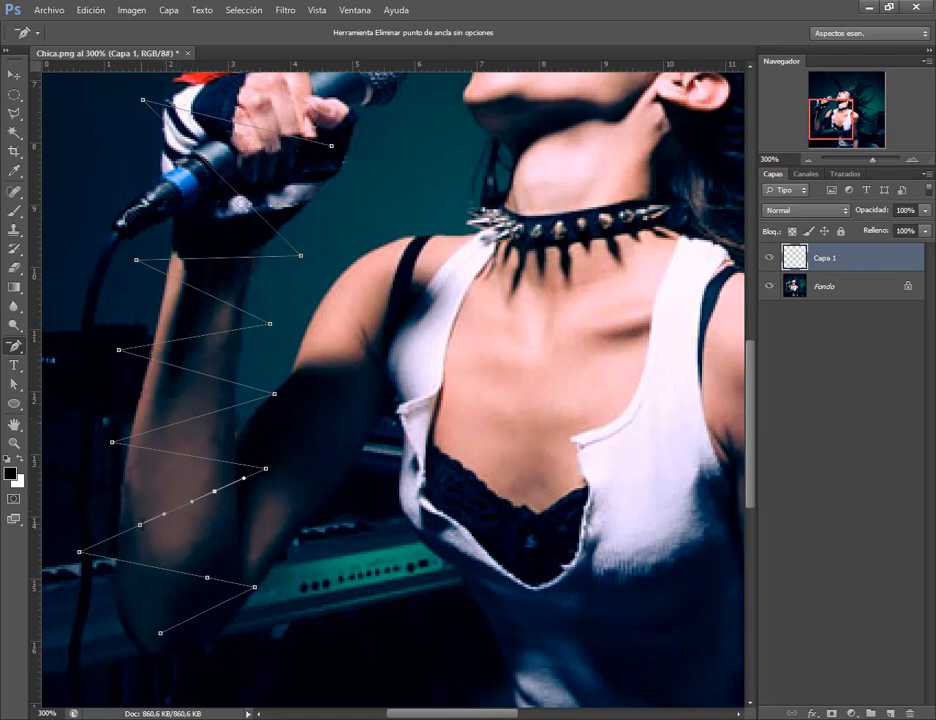
{"action": "left_click", "coordinate": [140, 525]}
{"action": "left_click", "coordinate": [214, 492]}
{"action": "scroll", "coordinate": [390, 390], "scroll_direction": "up", "scroll_amount": 1}
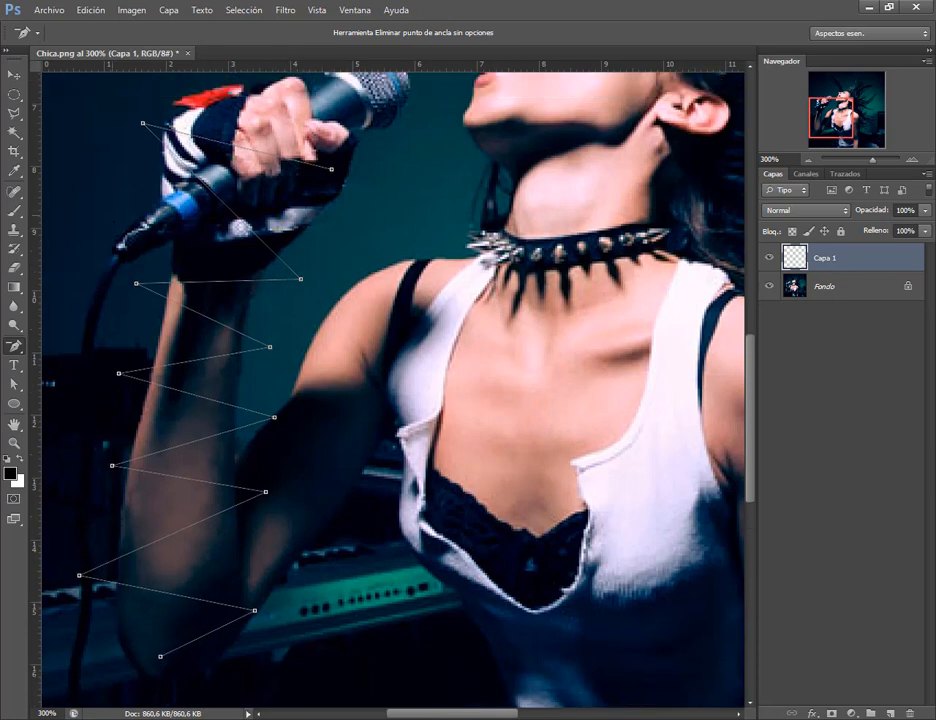
Check the PDF's reference path and curve the top three anchors around the hand and wrist with the Convert Anchor Point tool.
{"action": "right_click", "coordinate": [14, 346]}
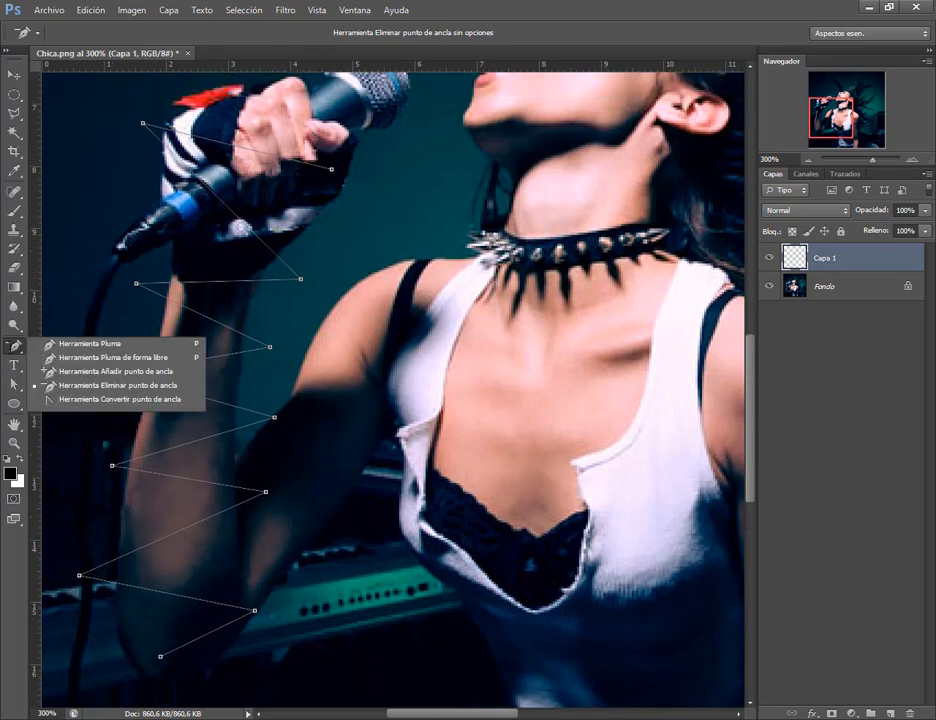
{"action": "left_click", "coordinate": [75, 399]}
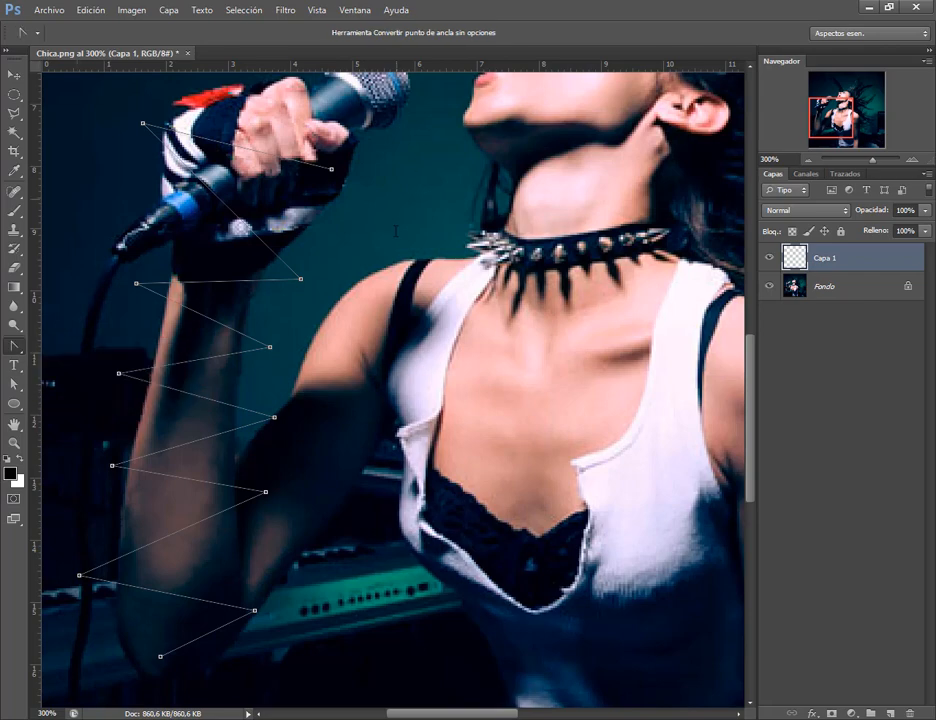
{"action": "key", "text": "alt+Tab"}
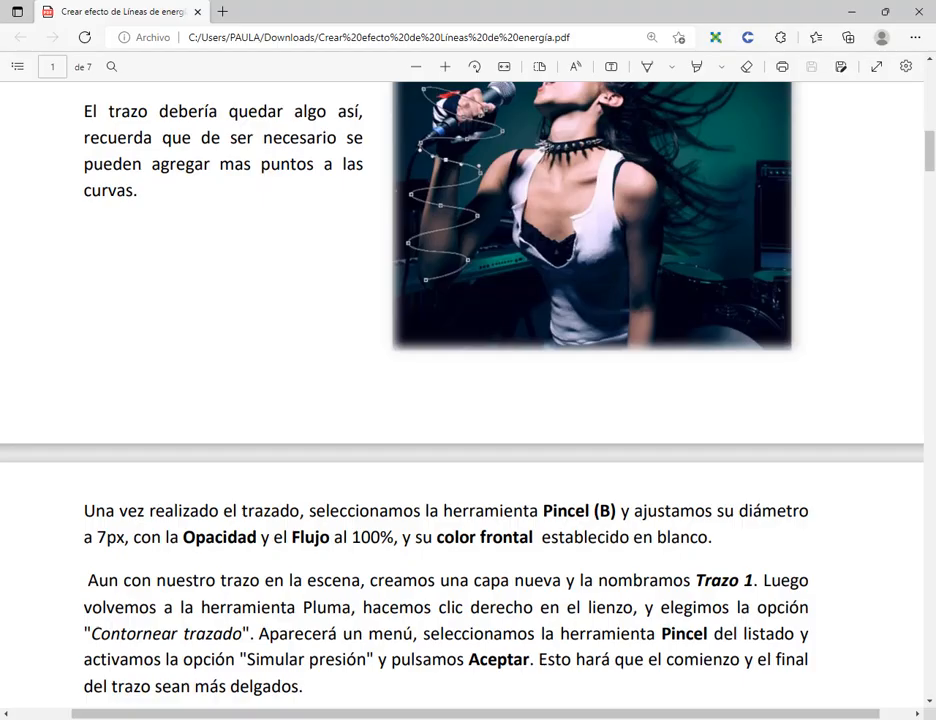
{"action": "scroll", "coordinate": [468, 390], "scroll_direction": "up", "scroll_amount": 2}
{"action": "key", "text": "alt+Tab"}
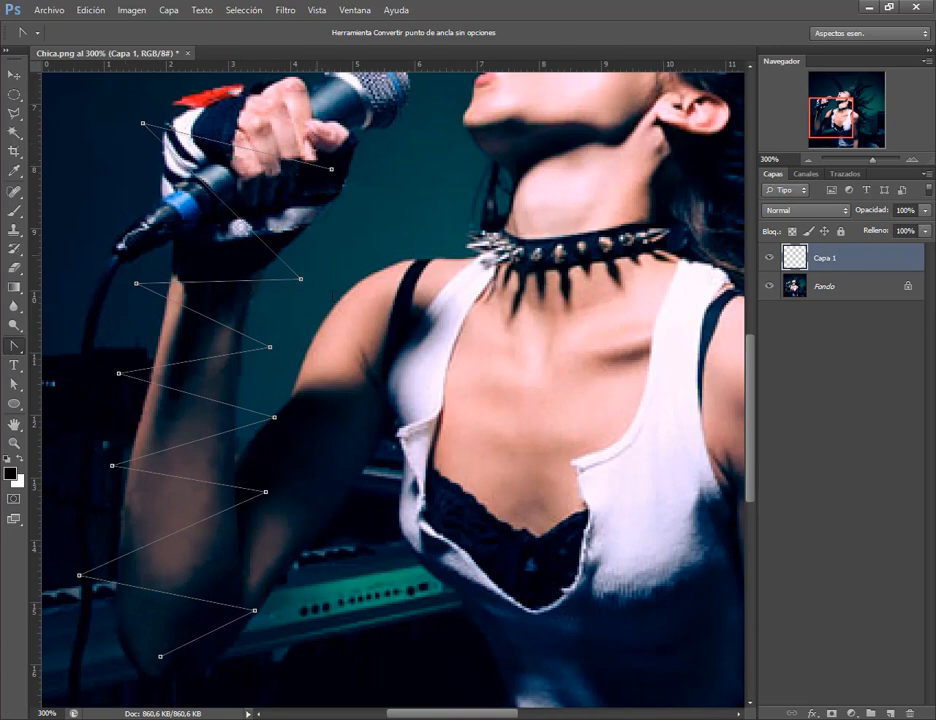
{"action": "left_click_drag", "start_coordinate": [143, 122], "coordinate": [198, 75]}
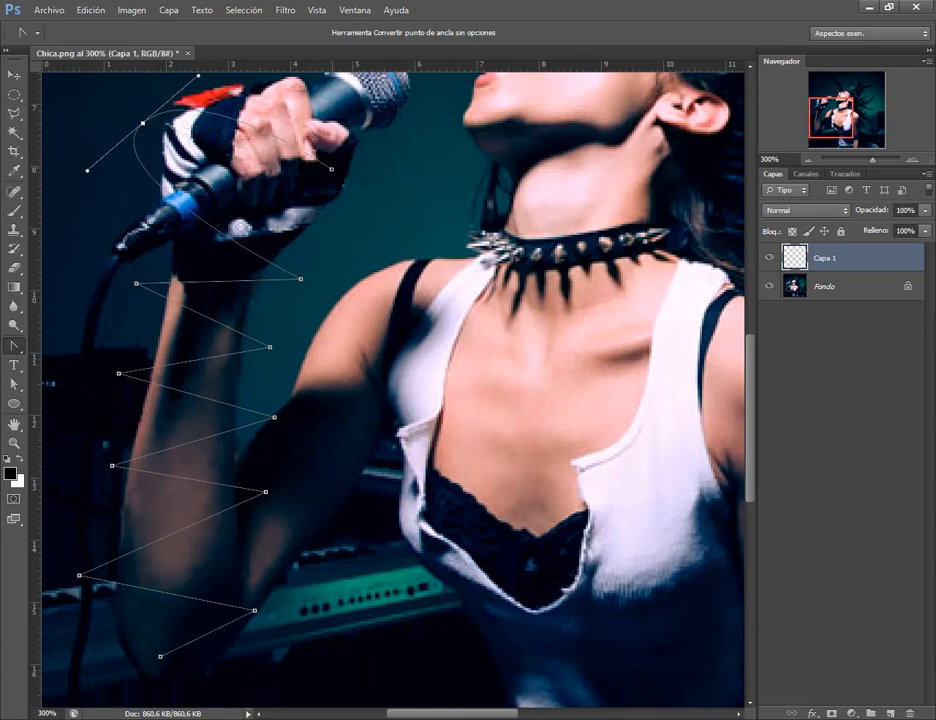
{"action": "left_click_drag", "start_coordinate": [331, 169], "coordinate": [296, 108]}
{"action": "left_click_drag", "start_coordinate": [301, 279], "coordinate": [279, 316]}
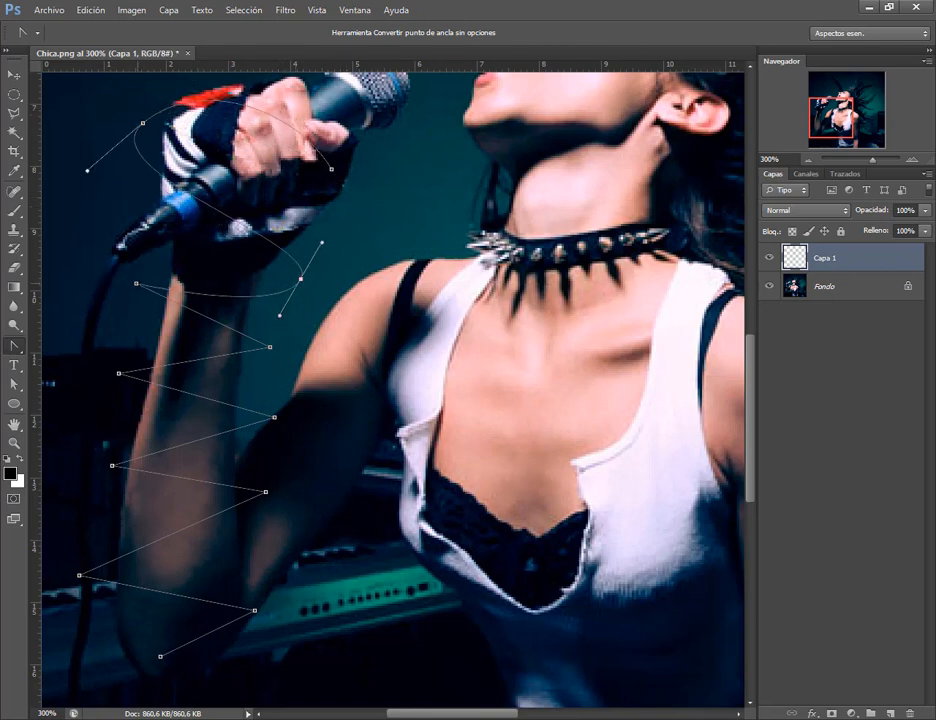
Curve the five zigzag anchors from below the wrist to mid-forearm into smooth bends with the Convert Anchor Point tool.
{"action": "left_click_drag", "start_coordinate": [136, 284], "coordinate": [71, 310]}
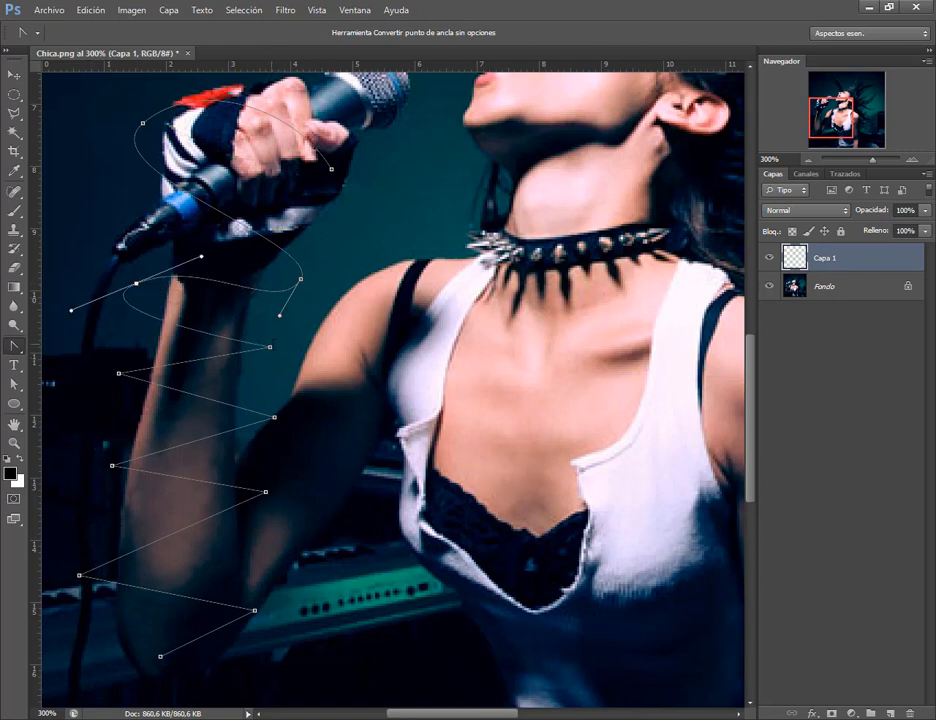
{"action": "left_click_drag", "start_coordinate": [270, 347], "coordinate": [260, 382]}
{"action": "left_click_drag", "start_coordinate": [136, 284], "coordinate": [115, 311]}
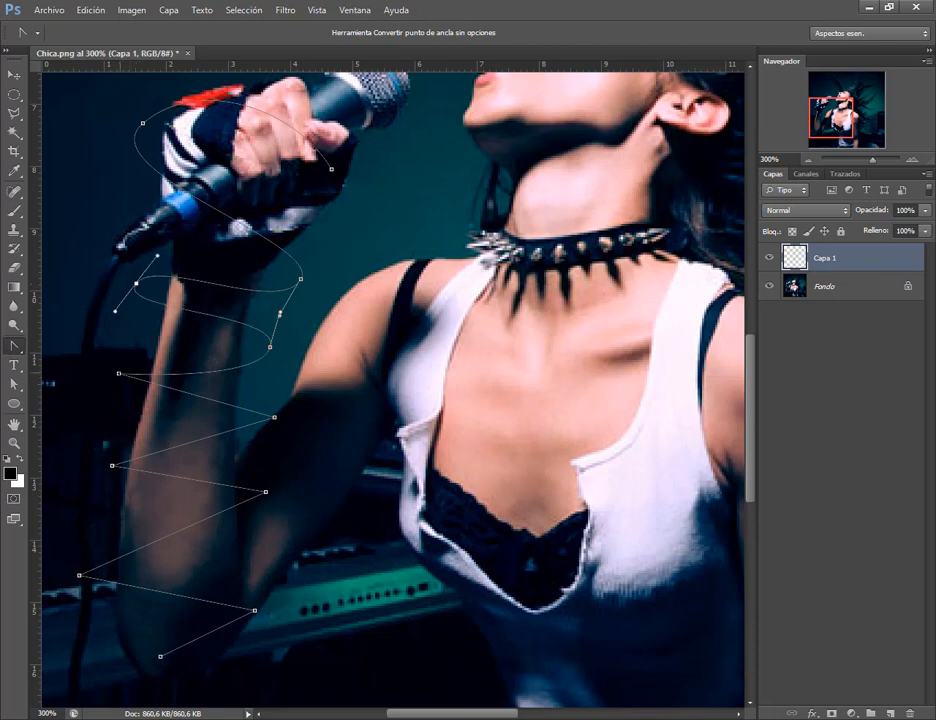
{"action": "left_click_drag", "start_coordinate": [119, 373], "coordinate": [100, 401]}
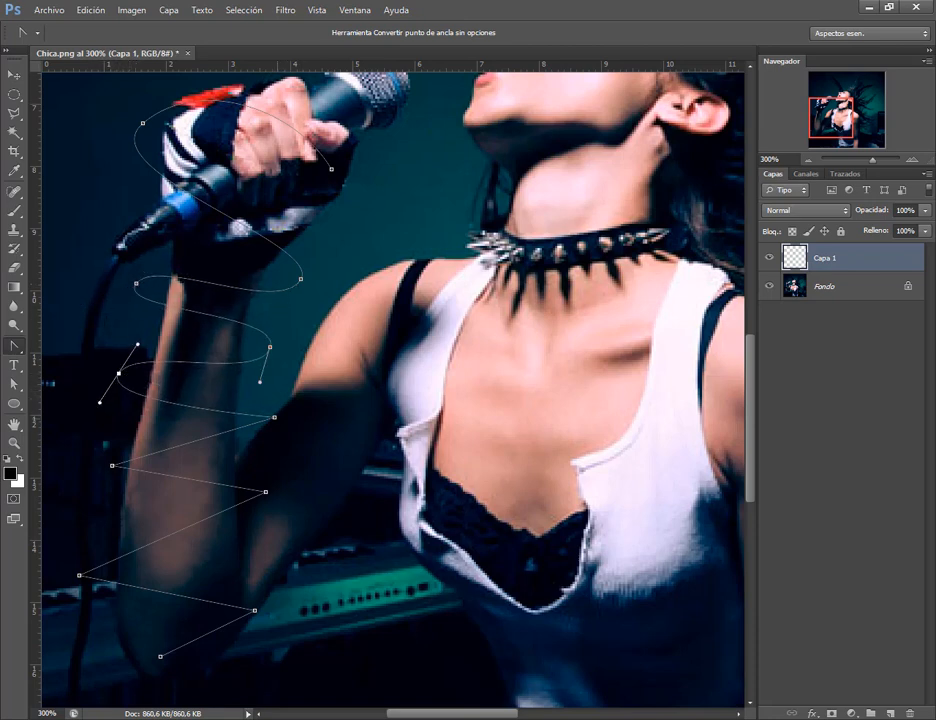
{"action": "left_click_drag", "start_coordinate": [275, 416], "coordinate": [264, 451]}
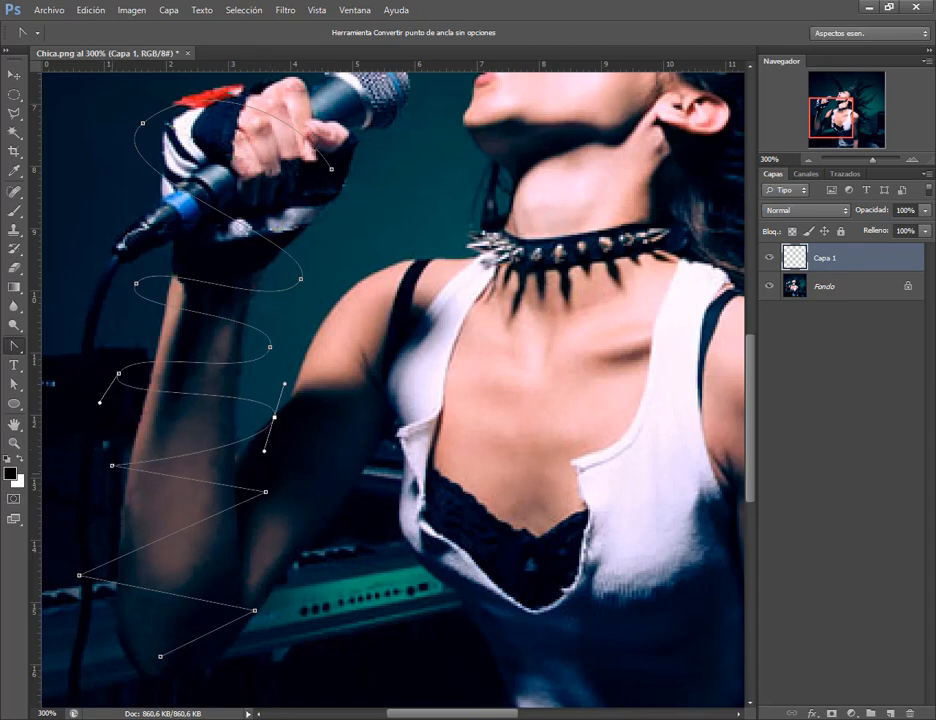
{"action": "left_click_drag", "start_coordinate": [112, 465], "coordinate": [82, 503]}
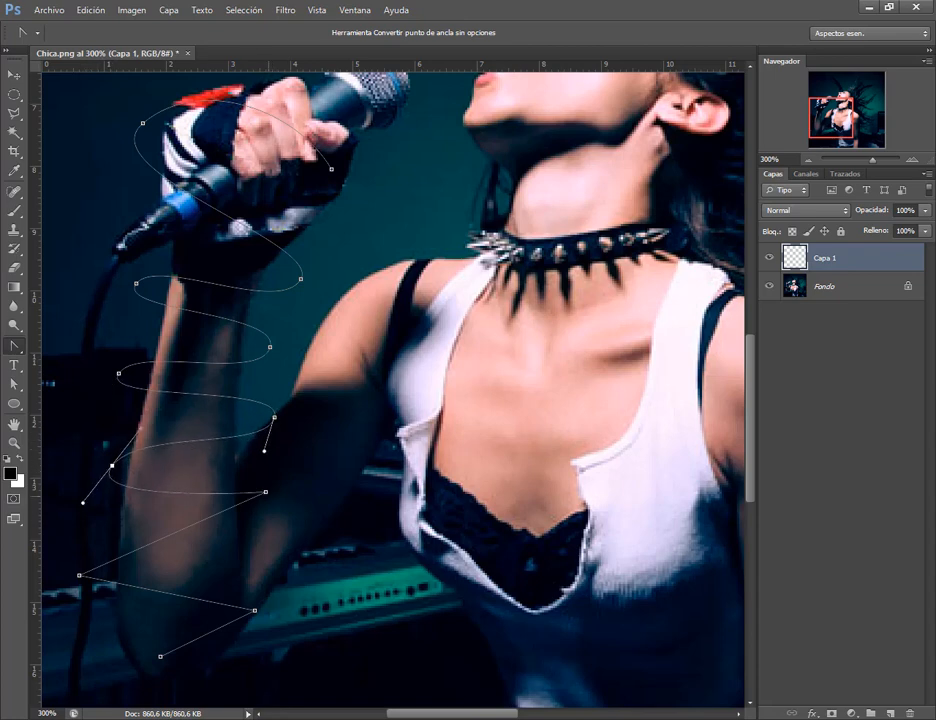
Curve the remaining four anchors around the lower forearm and elbow, including the path's end point beneath the elbow.
{"action": "left_click_drag", "start_coordinate": [265, 492], "coordinate": [258, 530]}
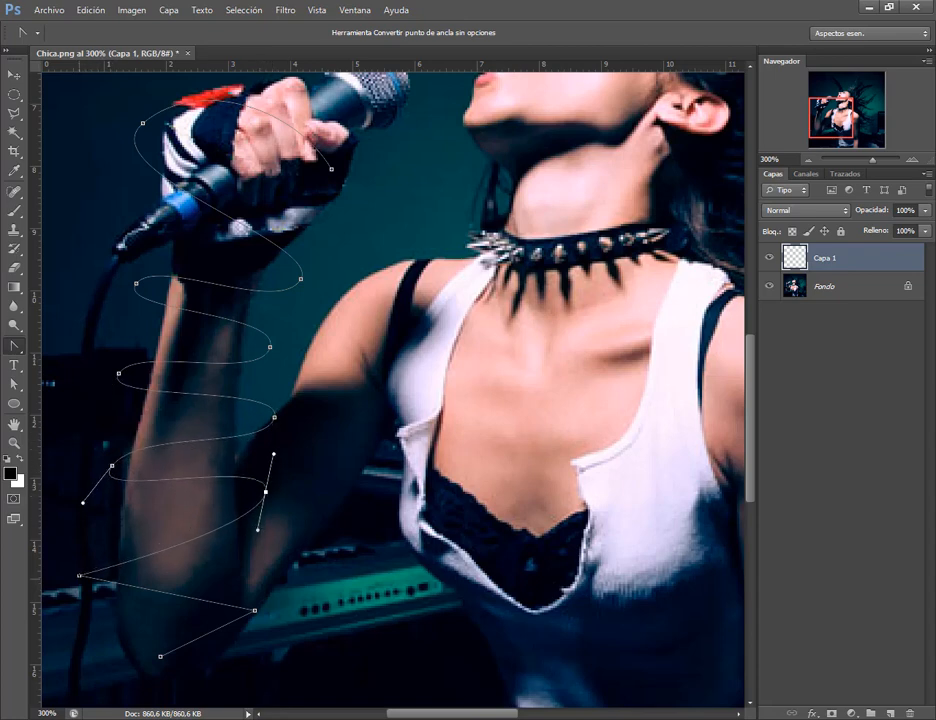
{"action": "left_click", "coordinate": [80, 583]}
{"action": "left_click", "coordinate": [79, 576]}
{"action": "left_click_drag", "start_coordinate": [79, 575], "coordinate": [63, 606]}
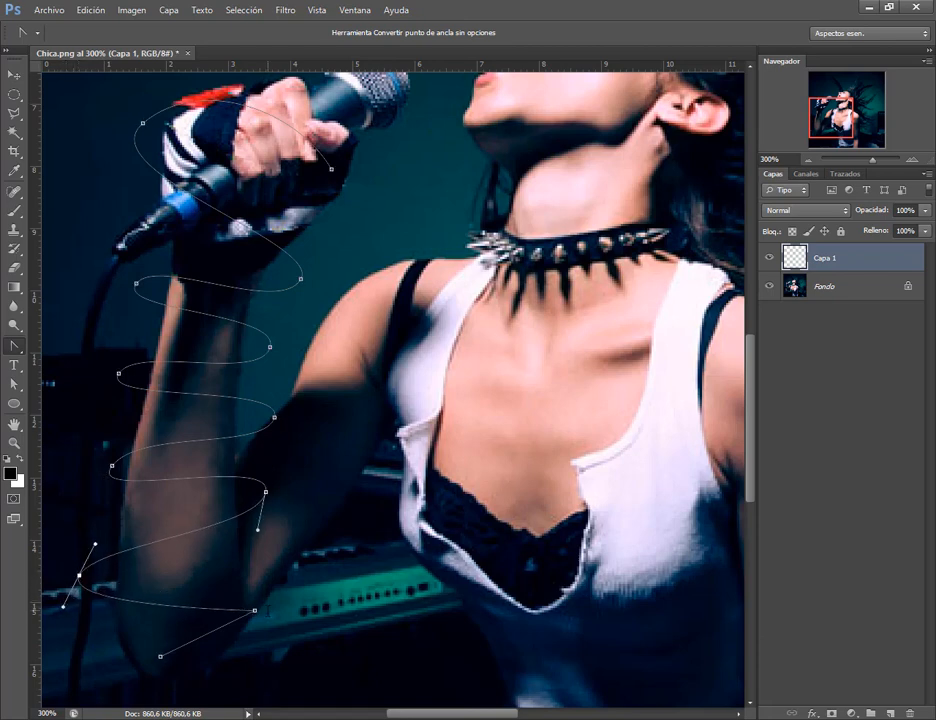
{"action": "left_click_drag", "start_coordinate": [254, 610], "coordinate": [239, 648]}
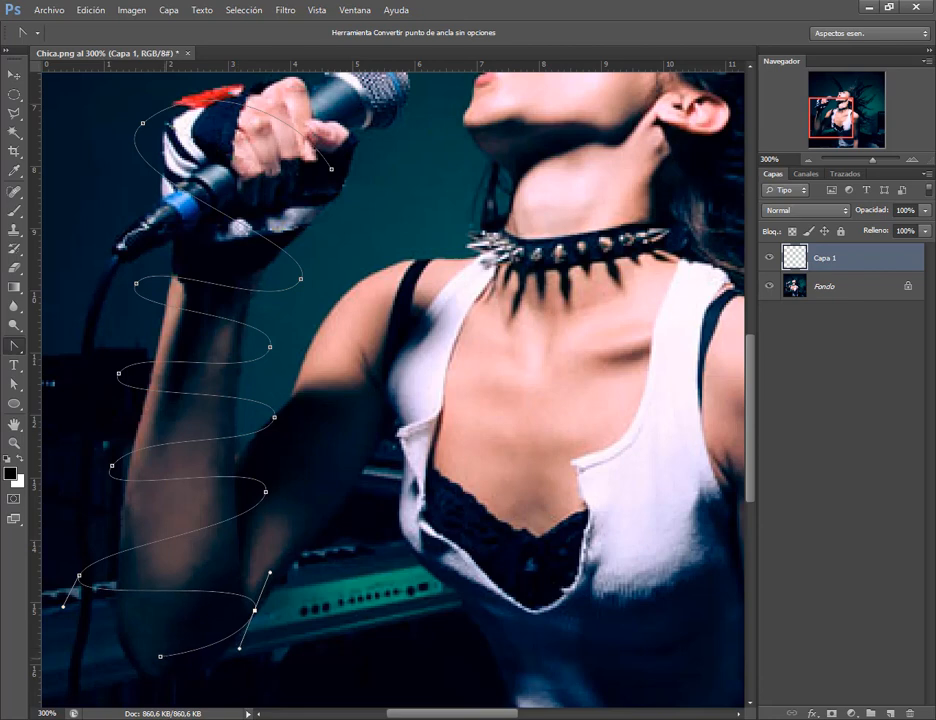
{"action": "left_click_drag", "start_coordinate": [160, 657], "coordinate": [122, 657]}
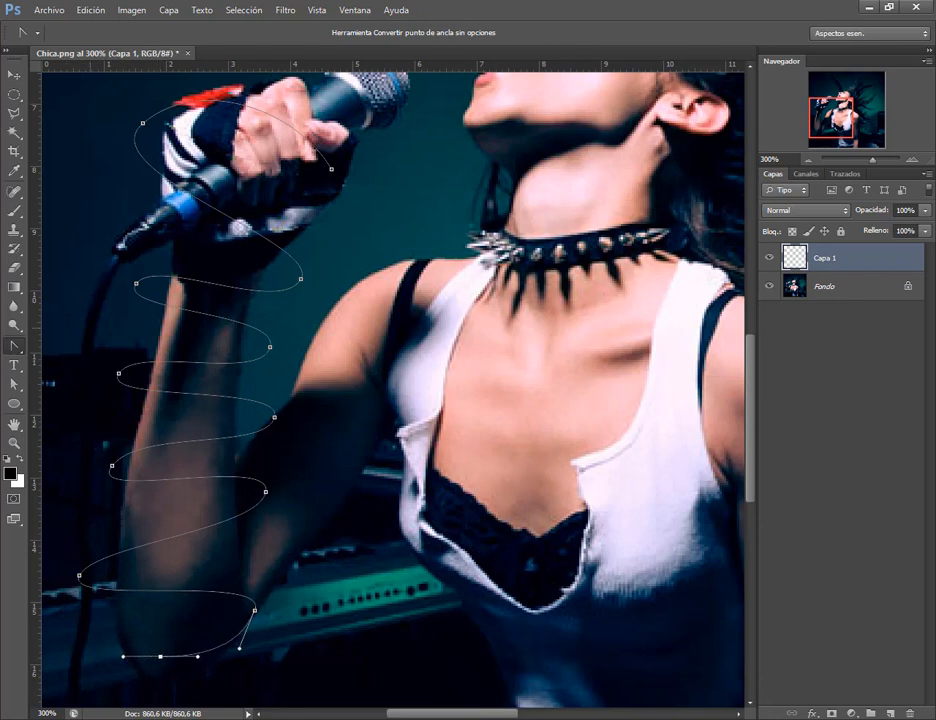
Nudge the anchor on the outer side of the upper forearm slightly outward with the Direct Selection tool.
{"action": "left_click", "coordinate": [14, 384]}
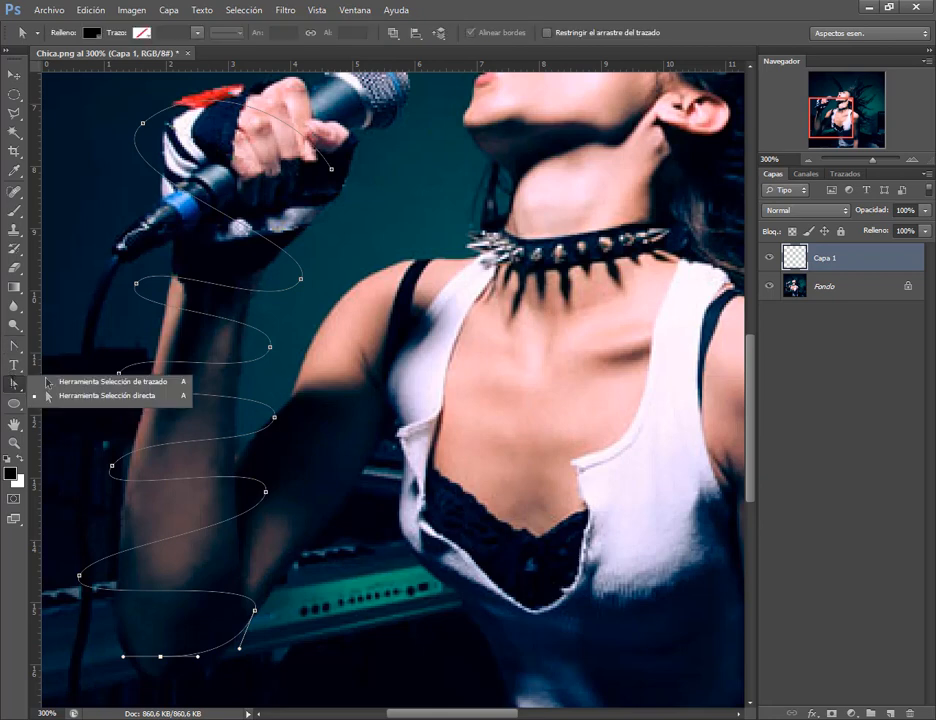
{"action": "left_click", "coordinate": [47, 396]}
{"action": "left_click", "coordinate": [115, 371]}
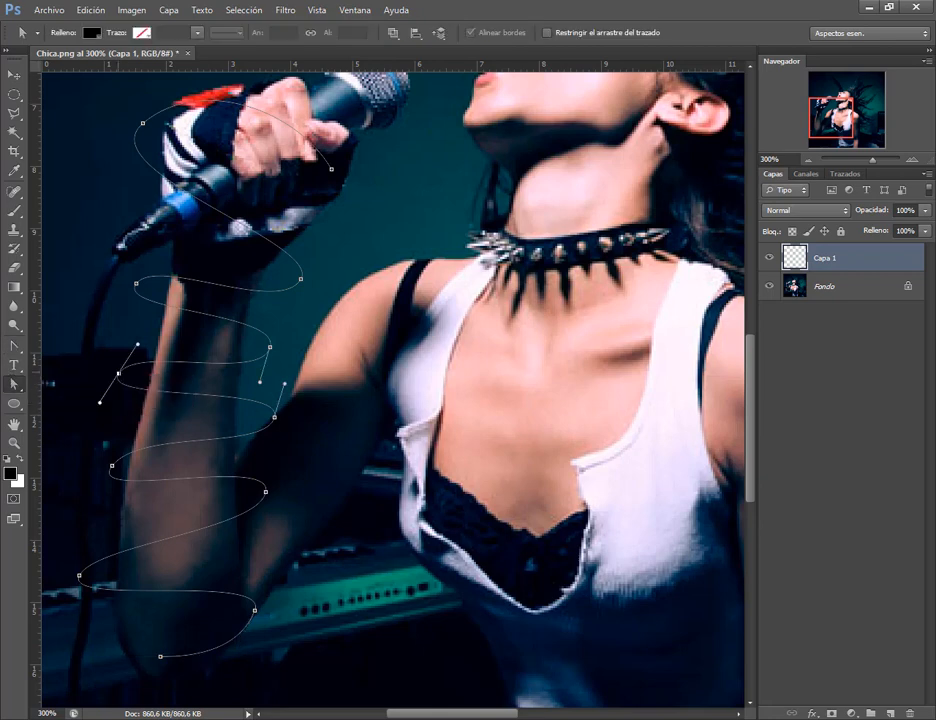
{"action": "left_click_drag", "start_coordinate": [115, 371], "coordinate": [111, 371]}
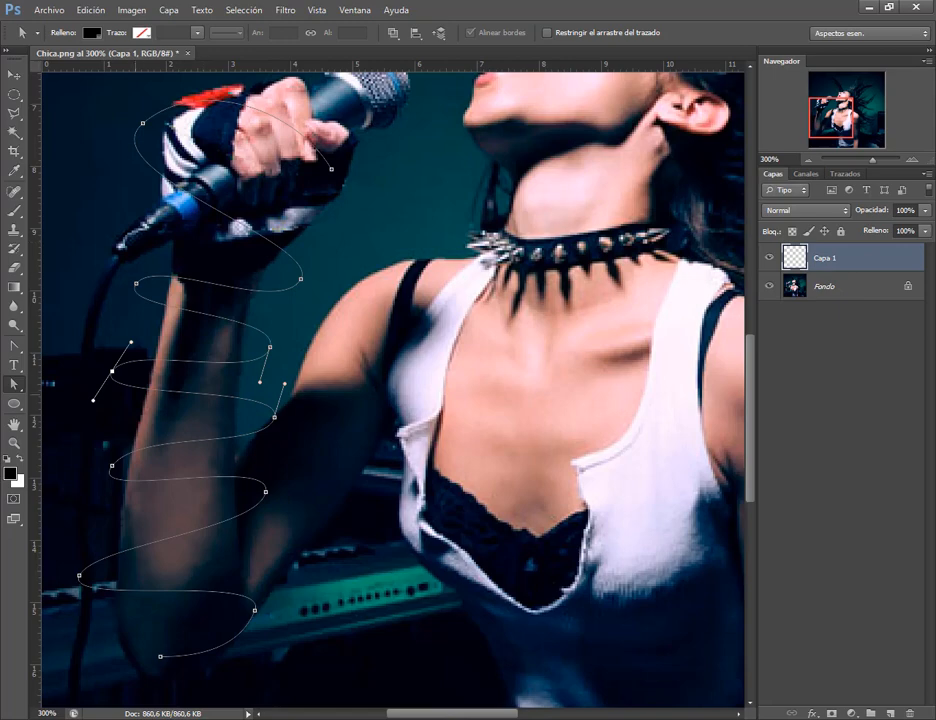
{"action": "key", "text": "alt+Tab"}
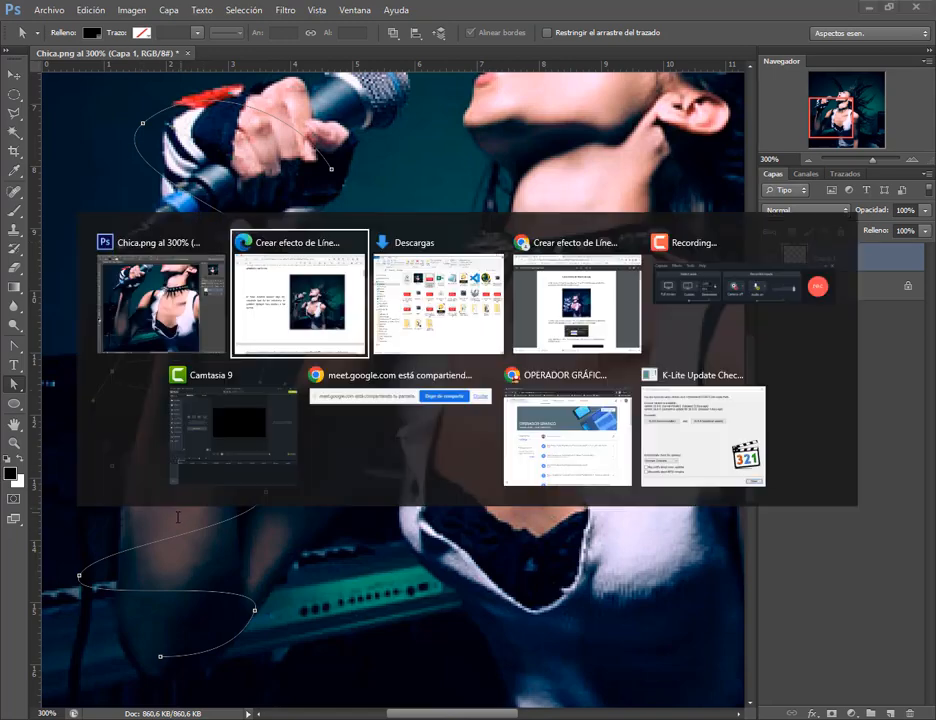
{"action": "key", "text": "alt+Tab"}
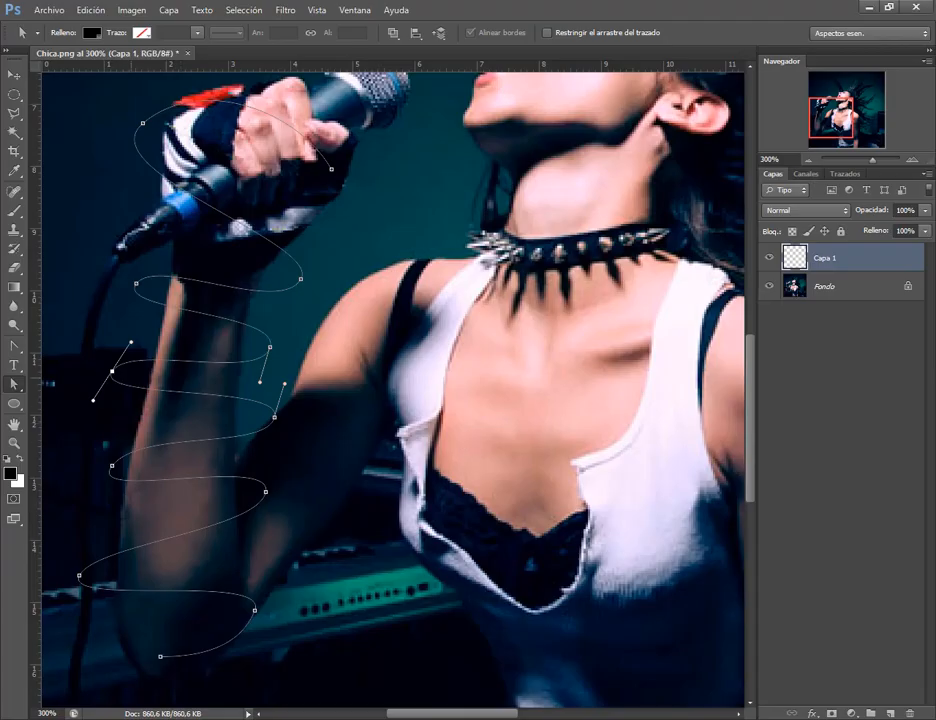
Delete the outer upper-forearm anchor and the next anchor on the inner side with the Delete Anchor Point tool.
{"action": "left_click", "coordinate": [14, 346]}
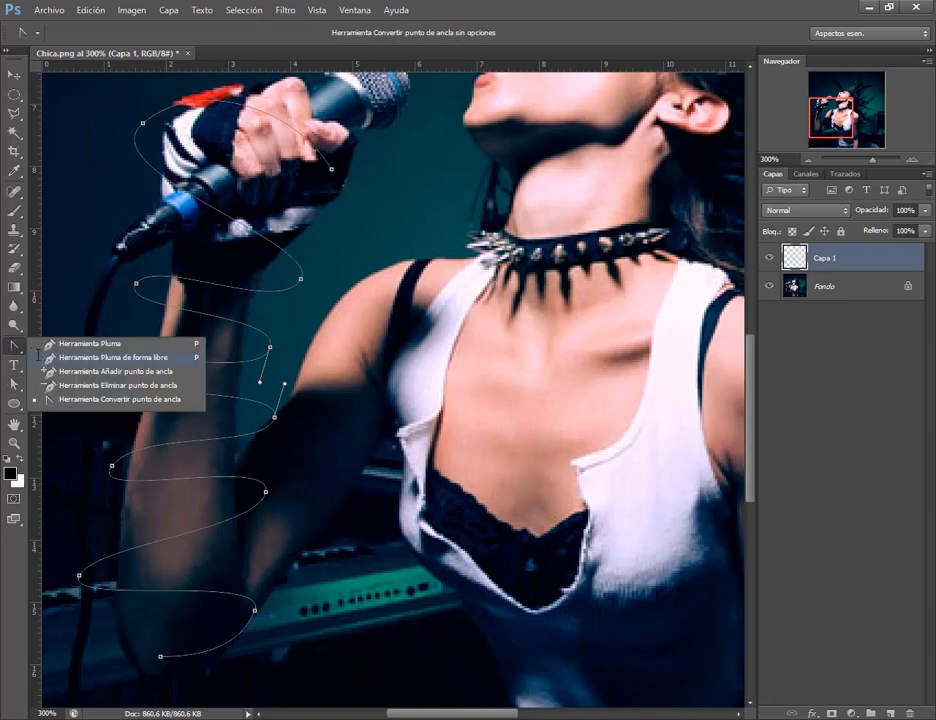
{"action": "left_click", "coordinate": [118, 385]}
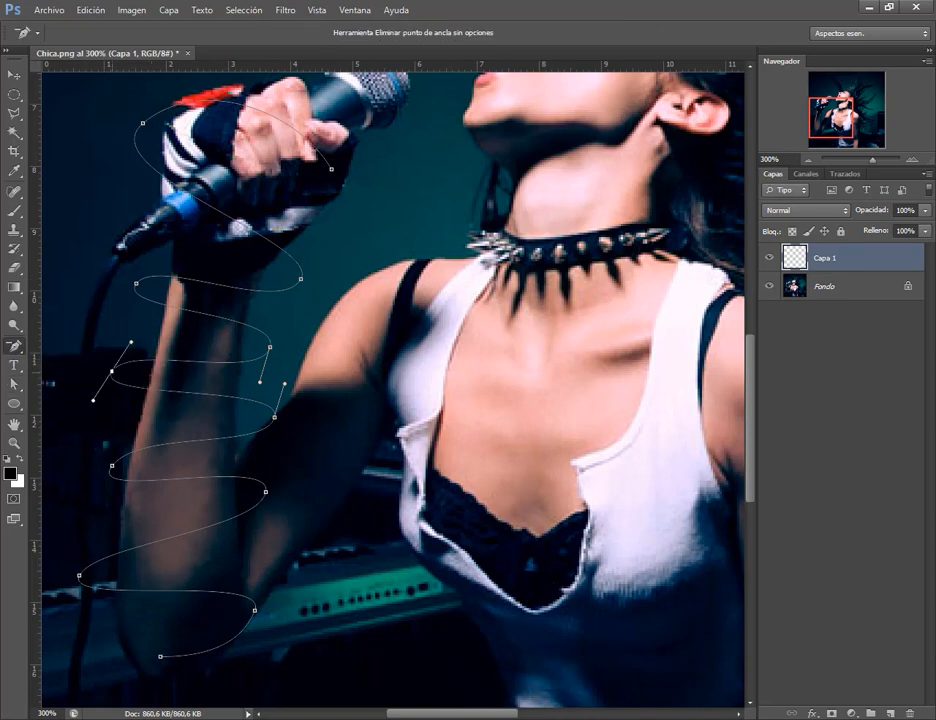
{"action": "left_click", "coordinate": [108, 378]}
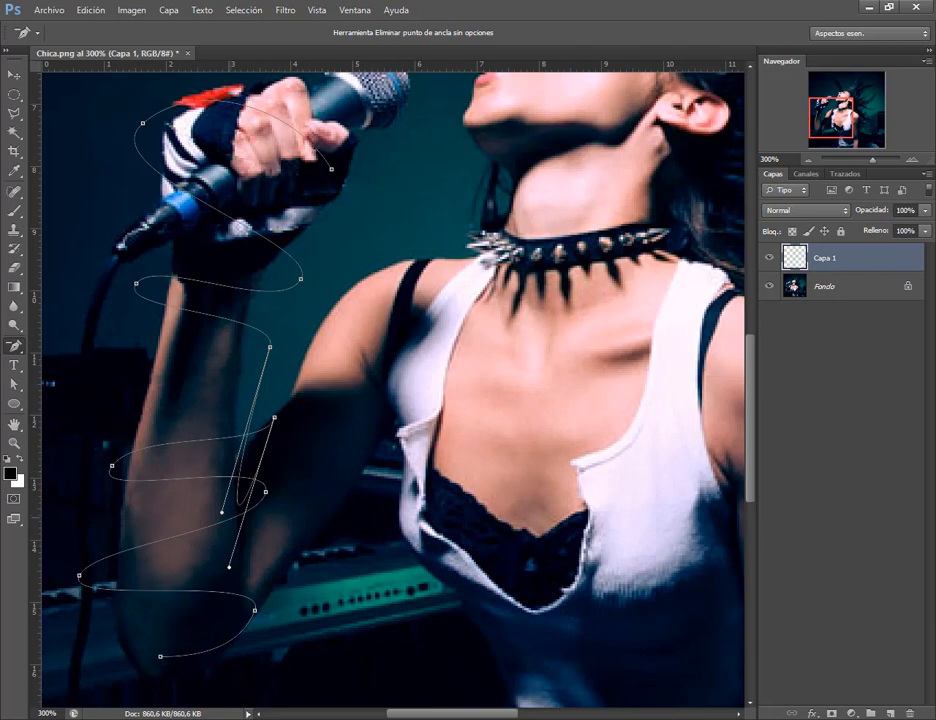
{"action": "left_click", "coordinate": [274, 417]}
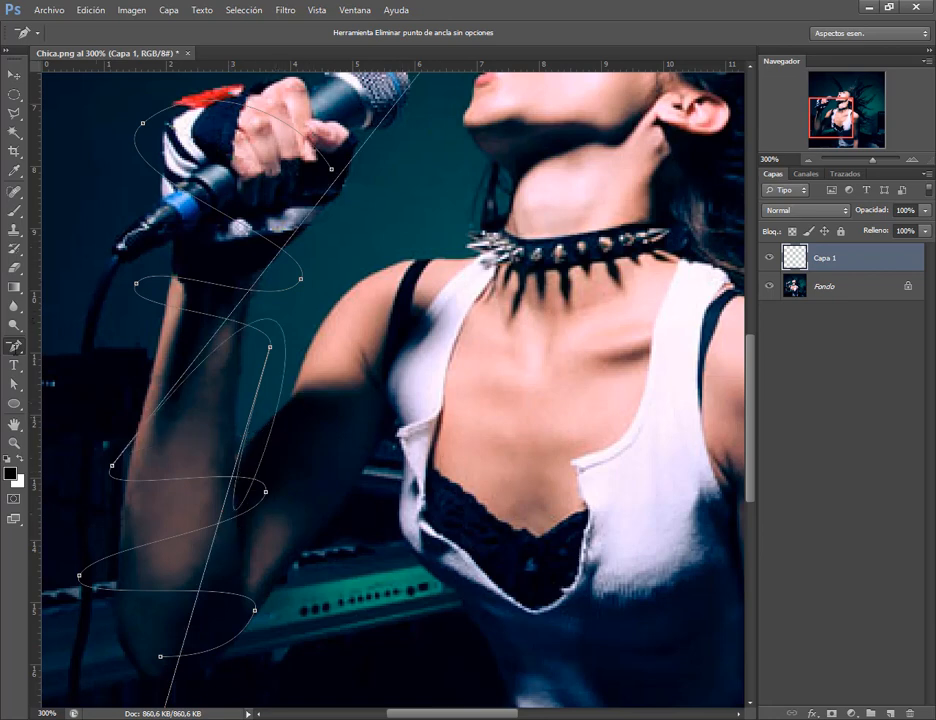
Re-curve the inner upper-forearm anchor and raise the outer mid-forearm anchor to untangle the path where anchors were removed.
{"action": "left_click", "coordinate": [14, 347]}
{"action": "left_click", "coordinate": [96, 399]}
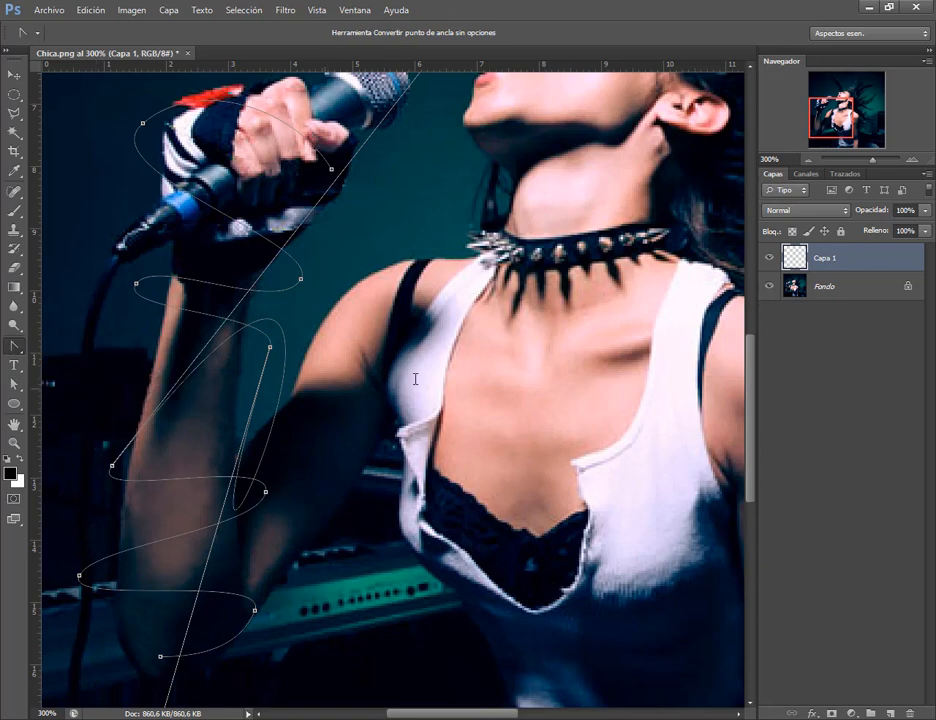
{"action": "left_click_drag", "start_coordinate": [270, 347], "coordinate": [273, 297]}
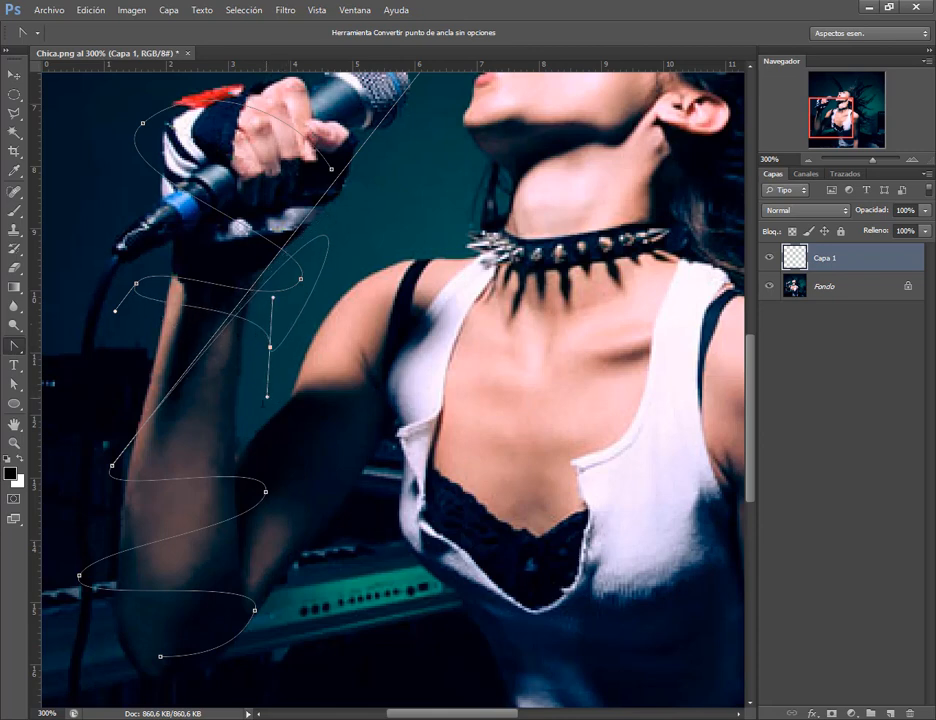
{"action": "left_click_drag", "start_coordinate": [112, 465], "coordinate": [103, 408]}
Reposition the forearm anchors with the Direct Selection tool so the spiral's loops are evenly spaced from wrist to lower forearm.
{"action": "left_click", "coordinate": [14, 384]}
{"action": "left_click_drag", "start_coordinate": [135, 284], "coordinate": [130, 305]}
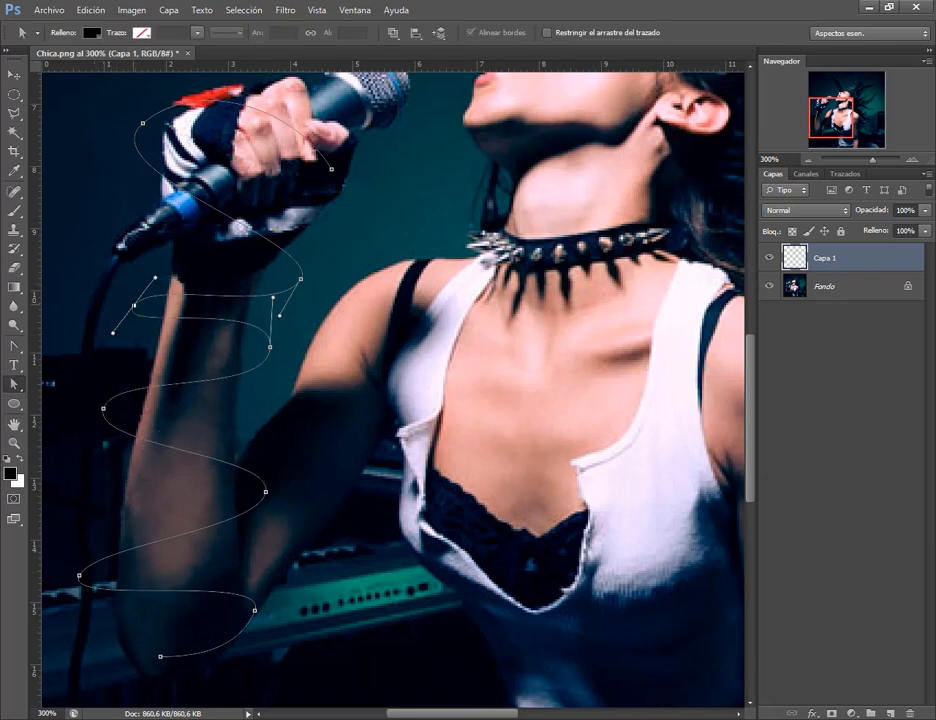
{"action": "left_click_drag", "start_coordinate": [270, 347], "coordinate": [265, 373]}
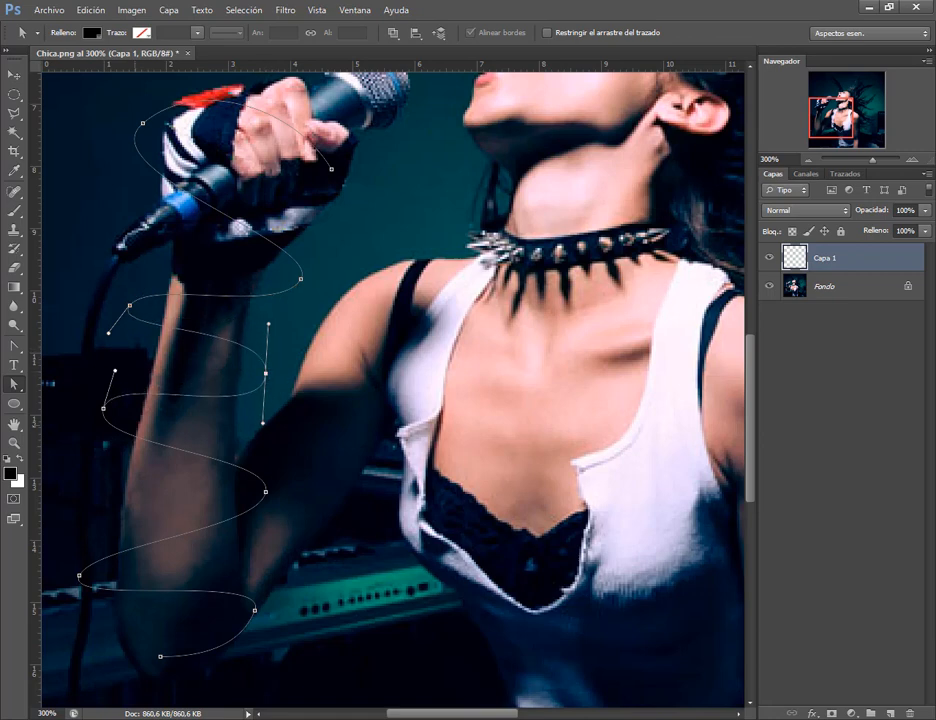
{"action": "left_click_drag", "start_coordinate": [103, 408], "coordinate": [98, 435]}
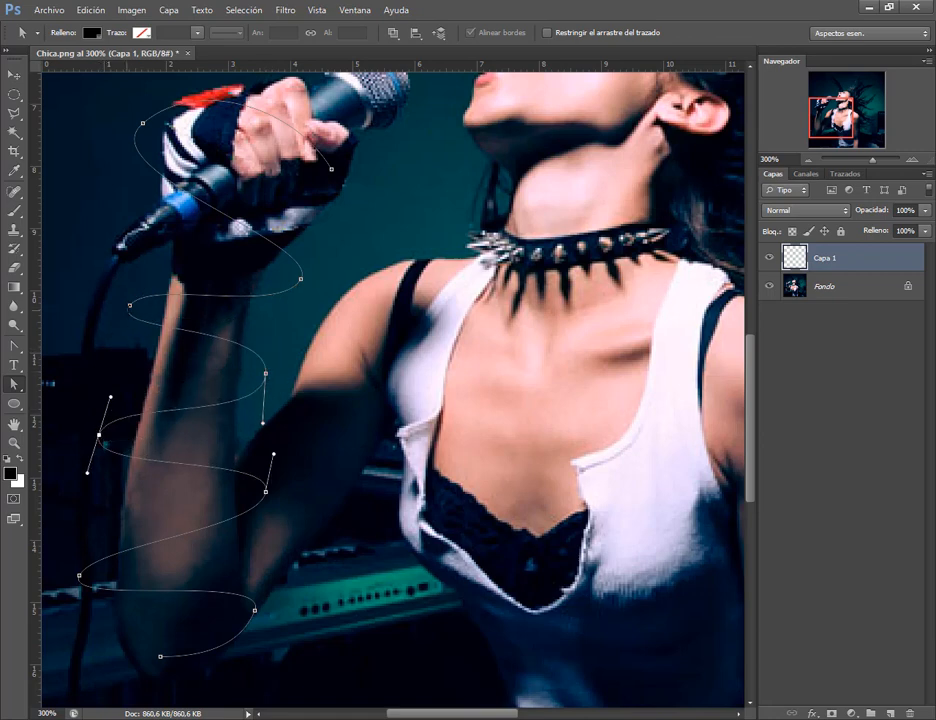
{"action": "left_click", "coordinate": [130, 305]}
{"action": "mouse_move", "coordinate": [266, 492]}
{"action": "left_mouse_down"}
{"action": "mouse_move", "coordinate": [266, 507]}
{"action": "mouse_move", "coordinate": [266, 496]}
{"action": "left_mouse_up"}
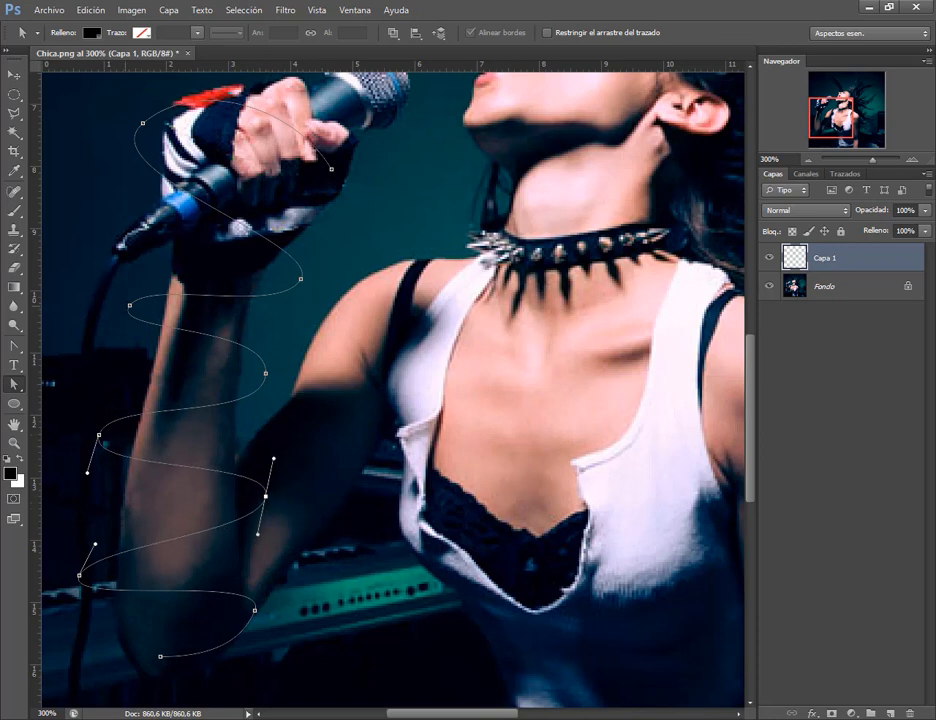
{"action": "left_click_drag", "start_coordinate": [130, 305], "coordinate": [119, 311]}
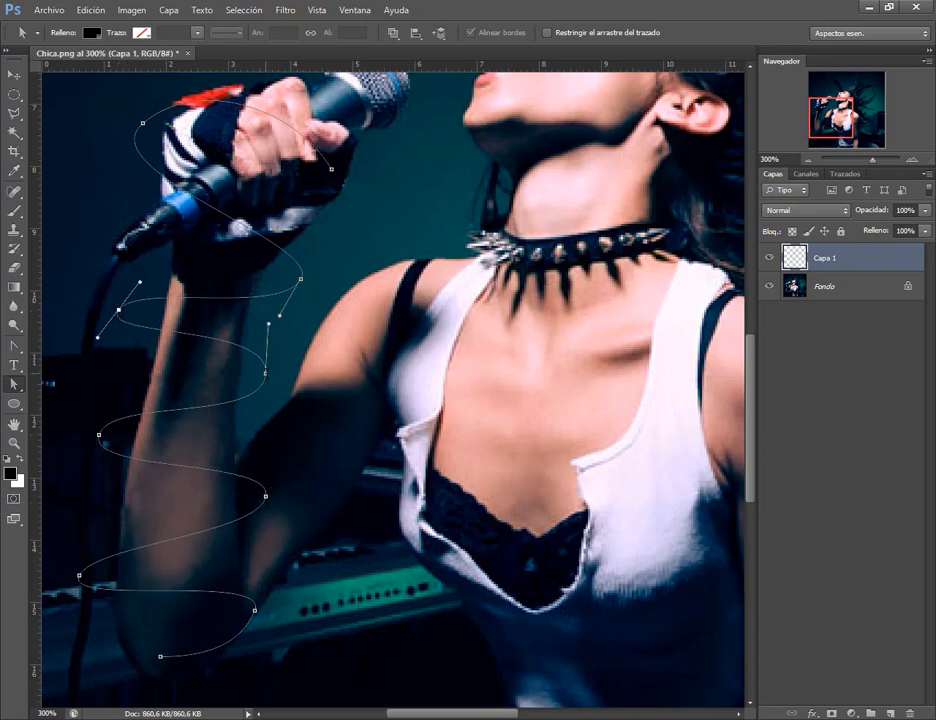
{"action": "left_click_drag", "start_coordinate": [265, 374], "coordinate": [272, 387]}
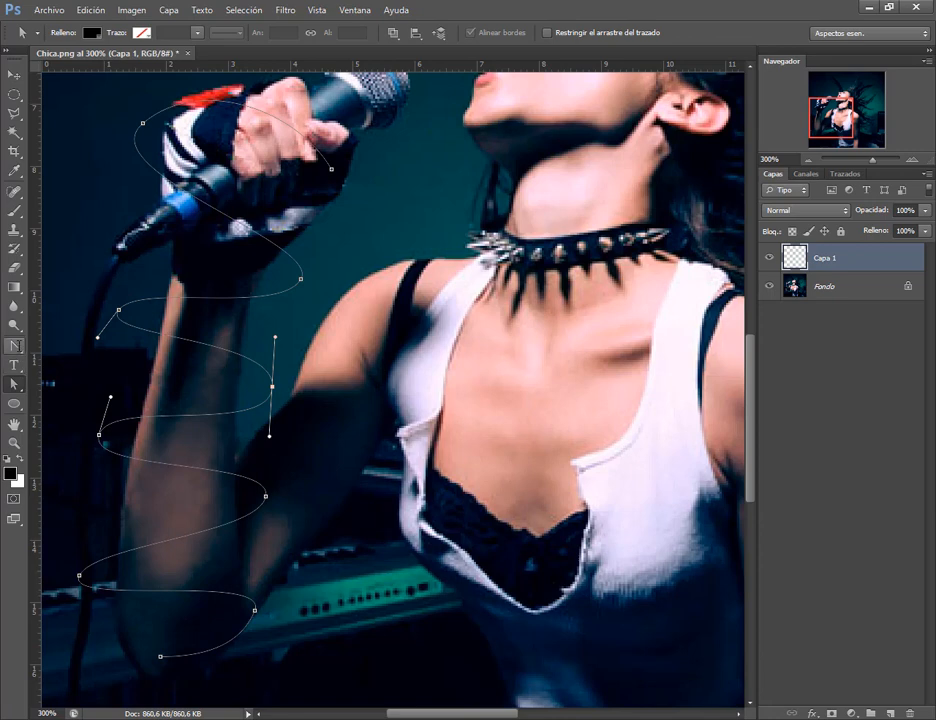
Lengthen both direction handles of the outer anchor below the wrist and nudge the inner upper-forearm anchor slightly up and outward.
{"action": "left_click", "coordinate": [16, 347]}
{"action": "left_click_drag", "start_coordinate": [119, 310], "coordinate": [145, 261]}
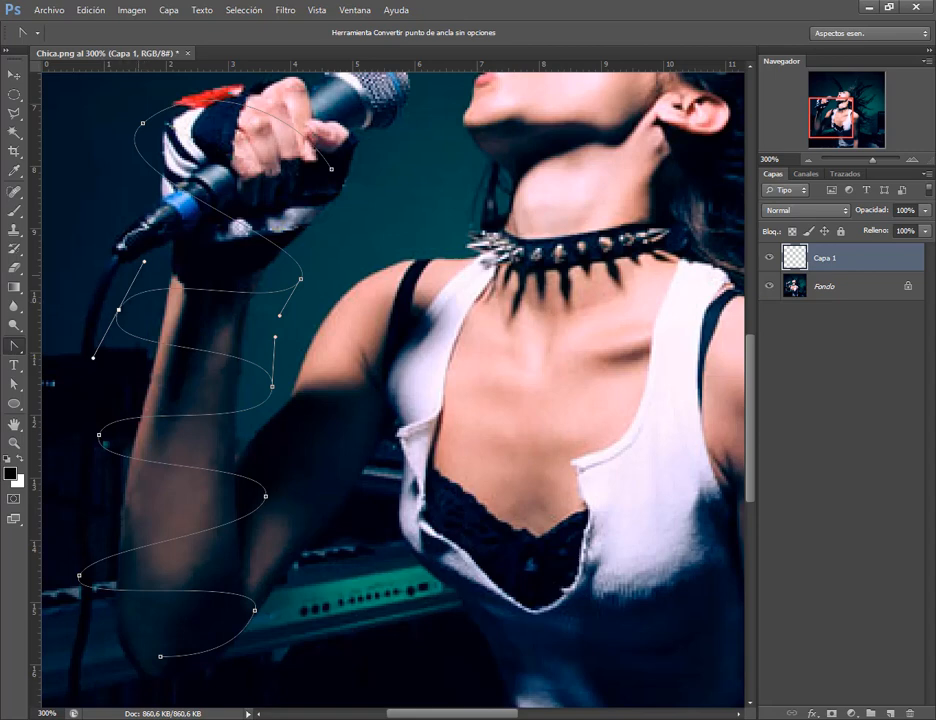
{"action": "left_click_drag", "start_coordinate": [145, 261], "coordinate": [134, 281]}
{"action": "right_click", "coordinate": [15, 345]}
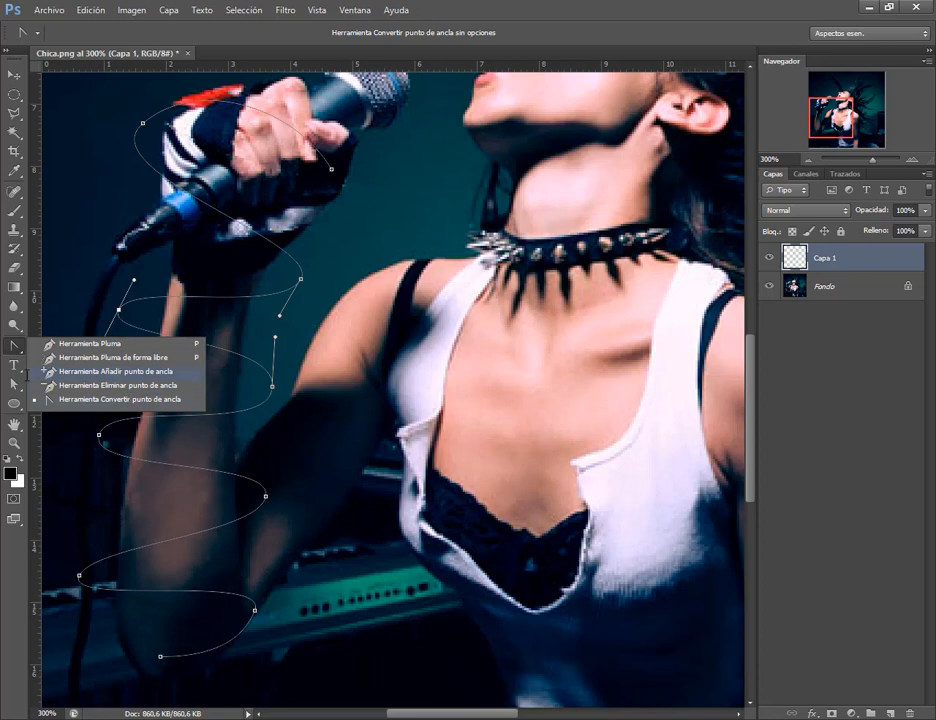
{"action": "left_click", "coordinate": [150, 399]}
{"action": "key", "text": "a"}
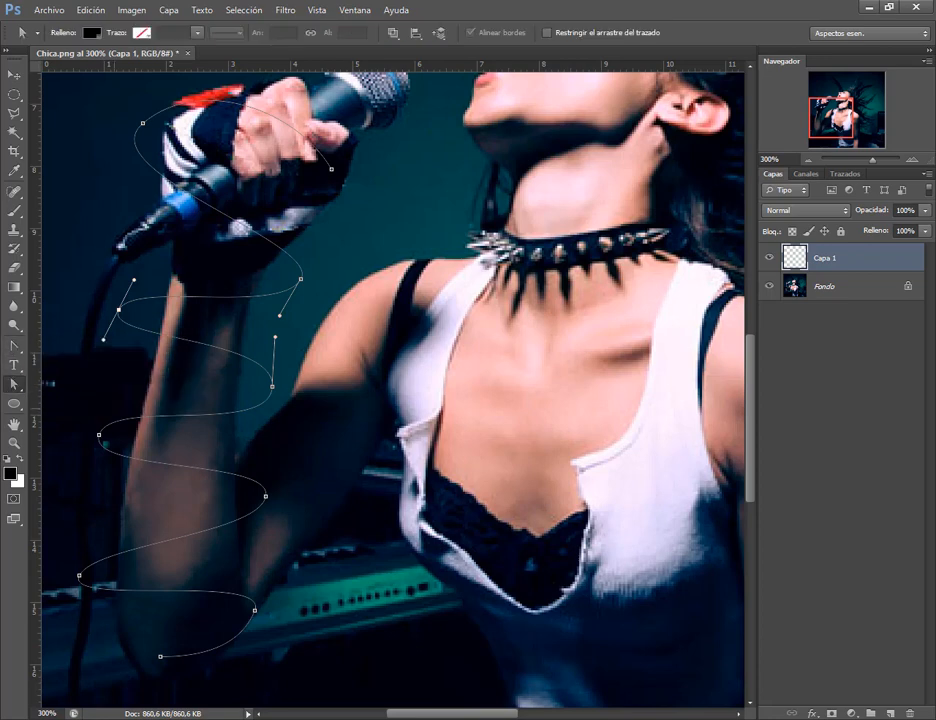
{"action": "mouse_move", "coordinate": [93, 365]}
{"action": "left_mouse_down"}
{"action": "mouse_move", "coordinate": [80, 382]}
{"action": "mouse_move", "coordinate": [93, 357]}
{"action": "left_mouse_up"}
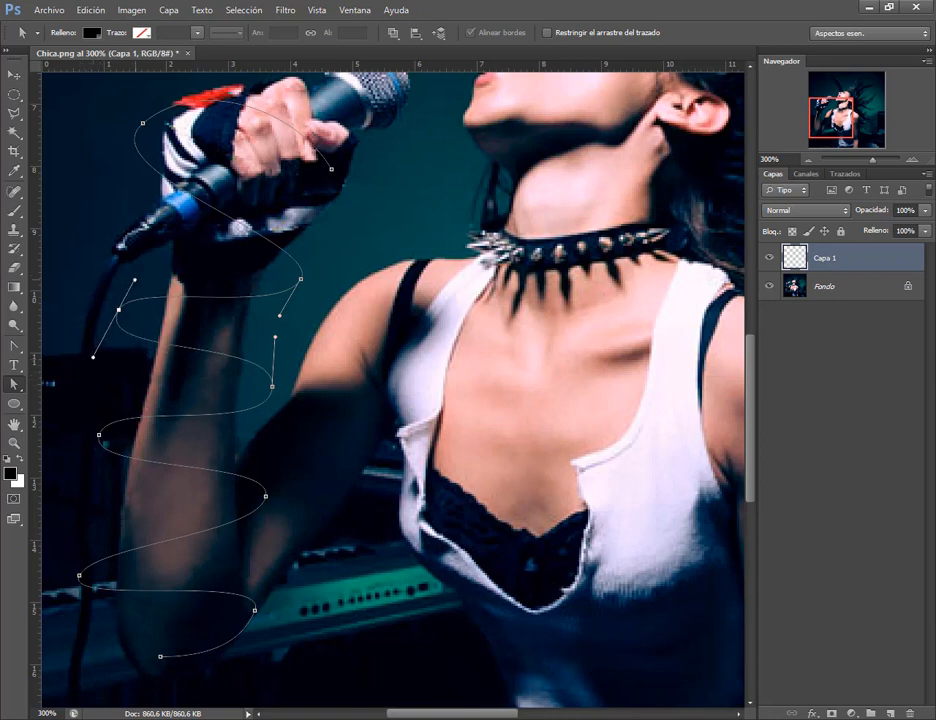
{"action": "left_click_drag", "start_coordinate": [134, 279], "coordinate": [140, 266]}
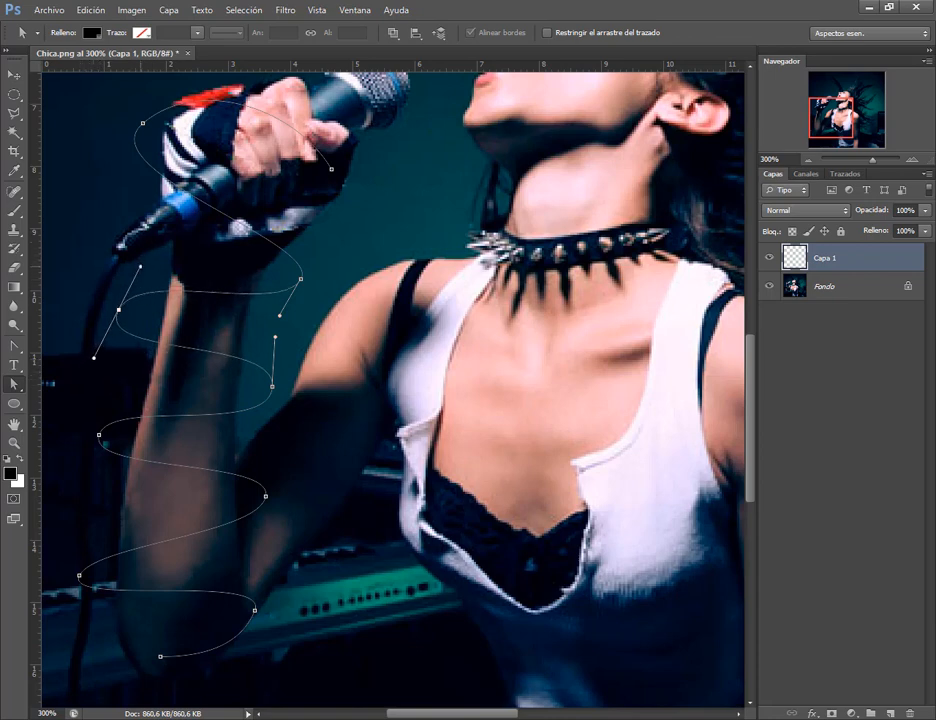
{"action": "mouse_move", "coordinate": [272, 386]}
{"action": "left_mouse_down"}
{"action": "mouse_move", "coordinate": [275, 393]}
{"action": "mouse_move", "coordinate": [274, 384]}
{"action": "left_mouse_up"}
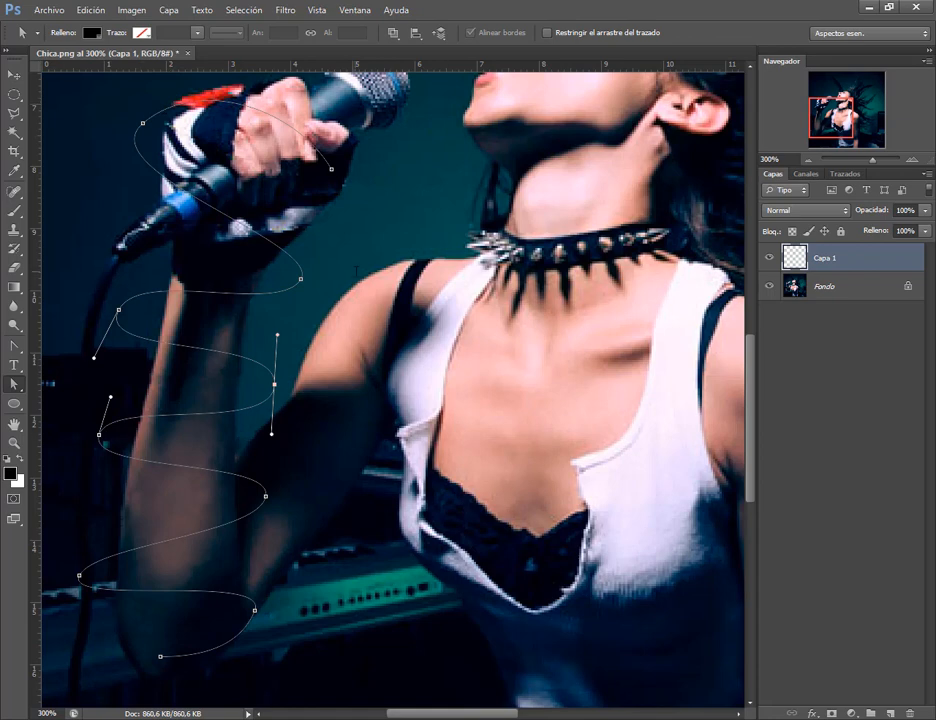
Switch to the PDF guide in the browser and read the instructions for the brush diameter, opacity, flow and foreground colour.
{"action": "key", "text": "alt+Tab"}
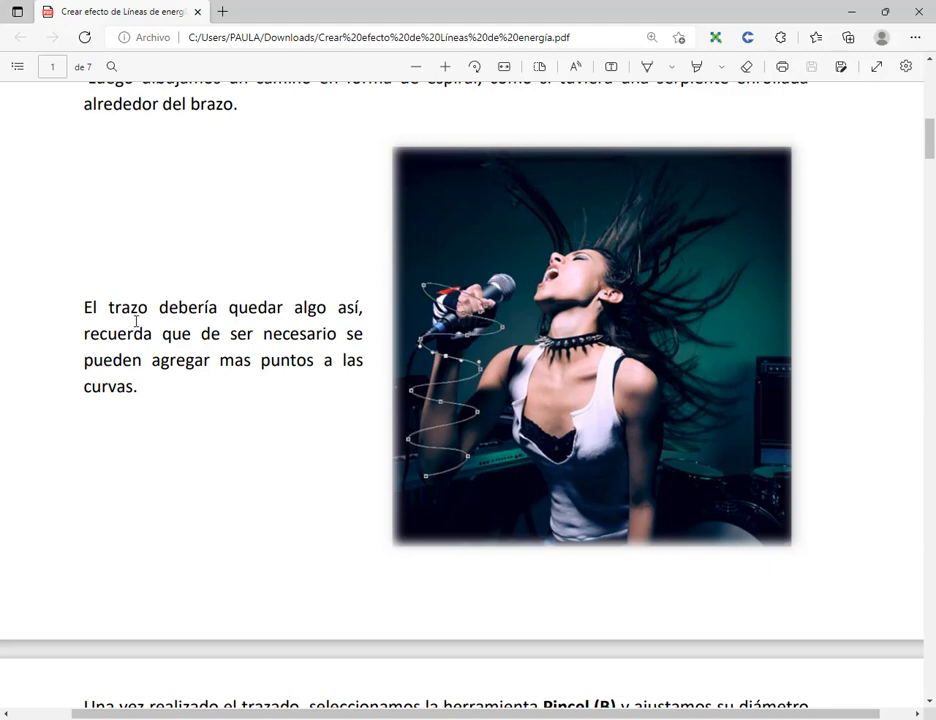
{"action": "left_click_drag", "start_coordinate": [84, 307], "coordinate": [213, 309]}
{"action": "left_click", "coordinate": [309, 361]}
{"action": "scroll", "coordinate": [300, 361], "scroll_direction": "down", "scroll_amount": 5}
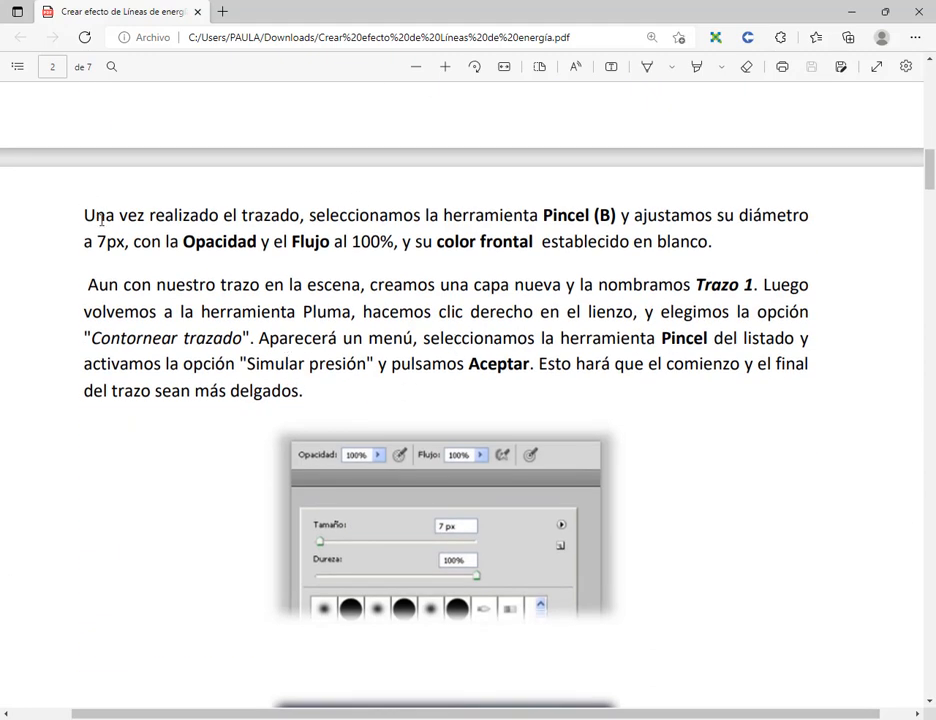
{"action": "left_click_drag", "start_coordinate": [83, 215], "coordinate": [620, 214]}
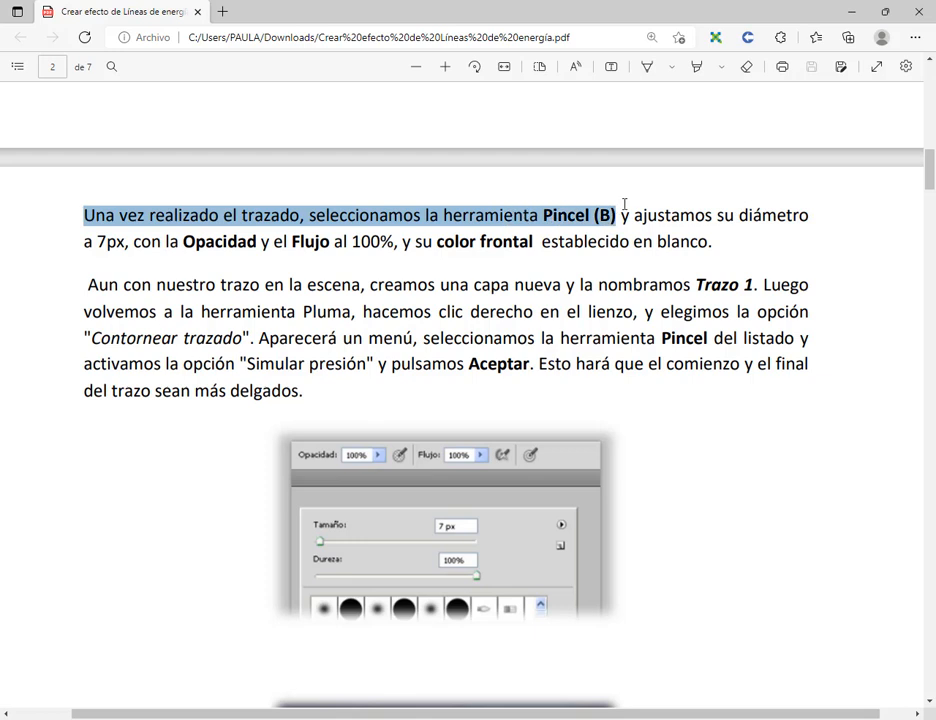
{"action": "left_click", "coordinate": [671, 266]}
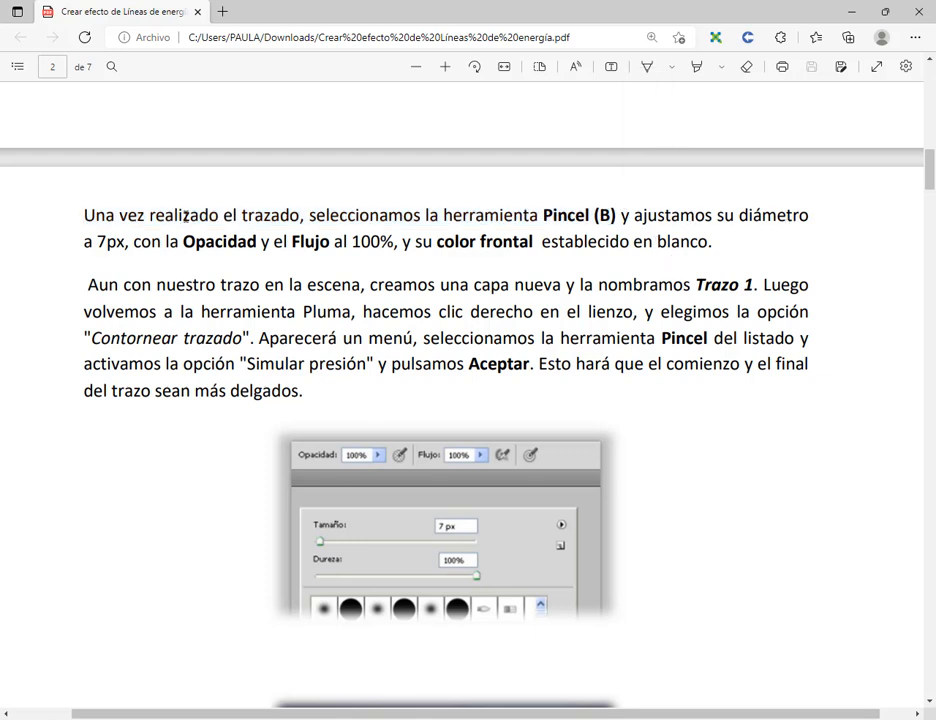
{"action": "left_click_drag", "start_coordinate": [76, 242], "coordinate": [330, 241]}
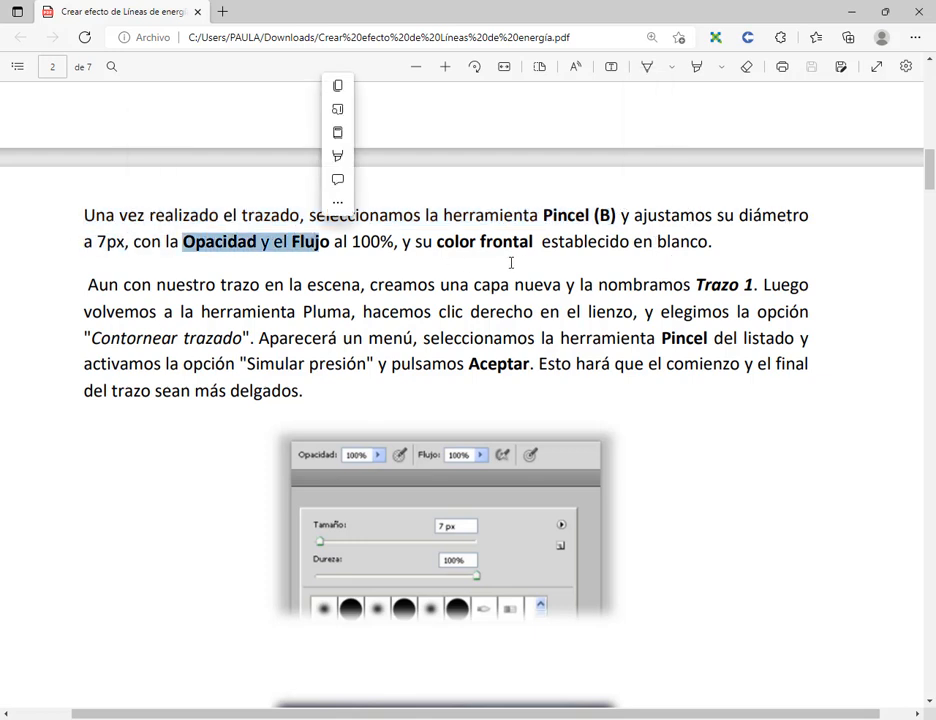
{"action": "left_click", "coordinate": [505, 258]}
{"action": "left_click_drag", "start_coordinate": [437, 241], "coordinate": [533, 241]}
{"action": "left_click", "coordinate": [483, 243]}
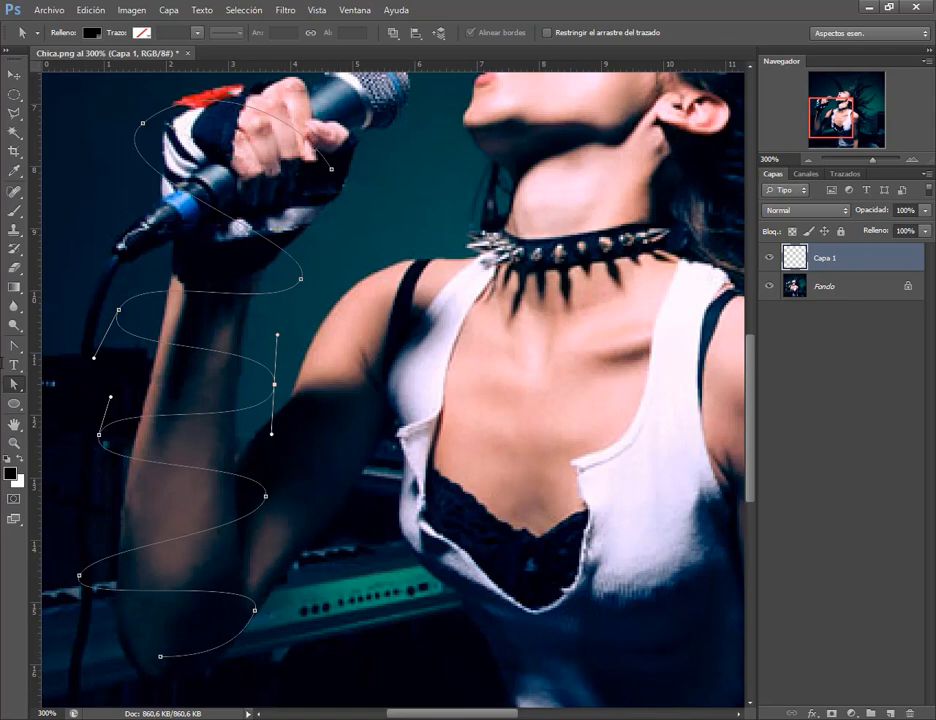
Return to Photoshop, activate the Brush tool and set the foreground colour to near-white fffafa.
{"action": "key", "text": "b"}
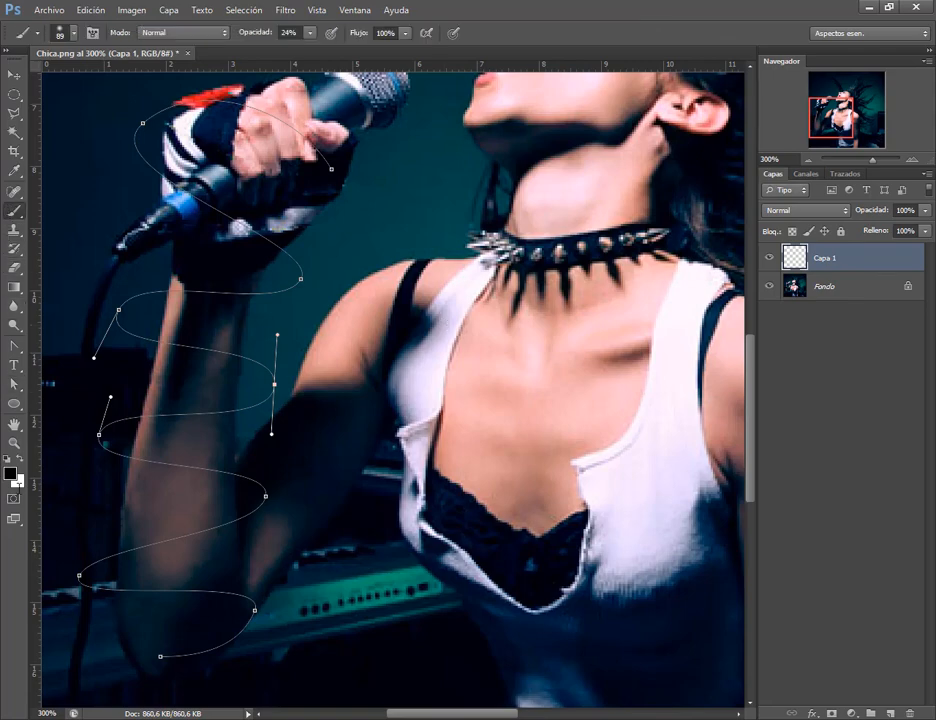
{"action": "left_click", "coordinate": [10, 473]}
{"action": "left_click_drag", "start_coordinate": [563, 186], "coordinate": [560, 96]}
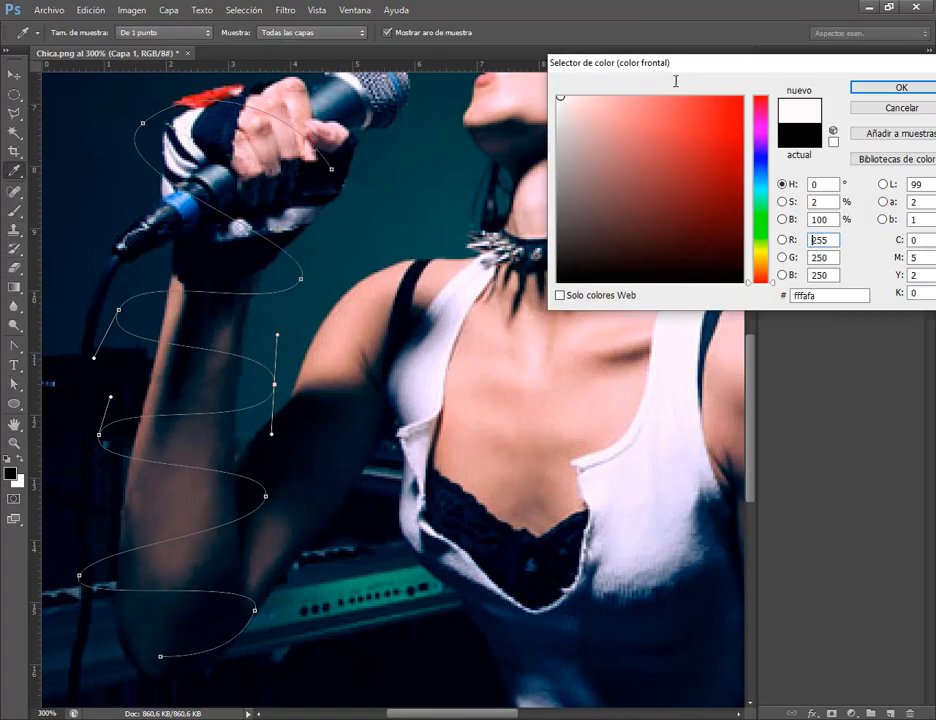
{"action": "left_click", "coordinate": [880, 88]}
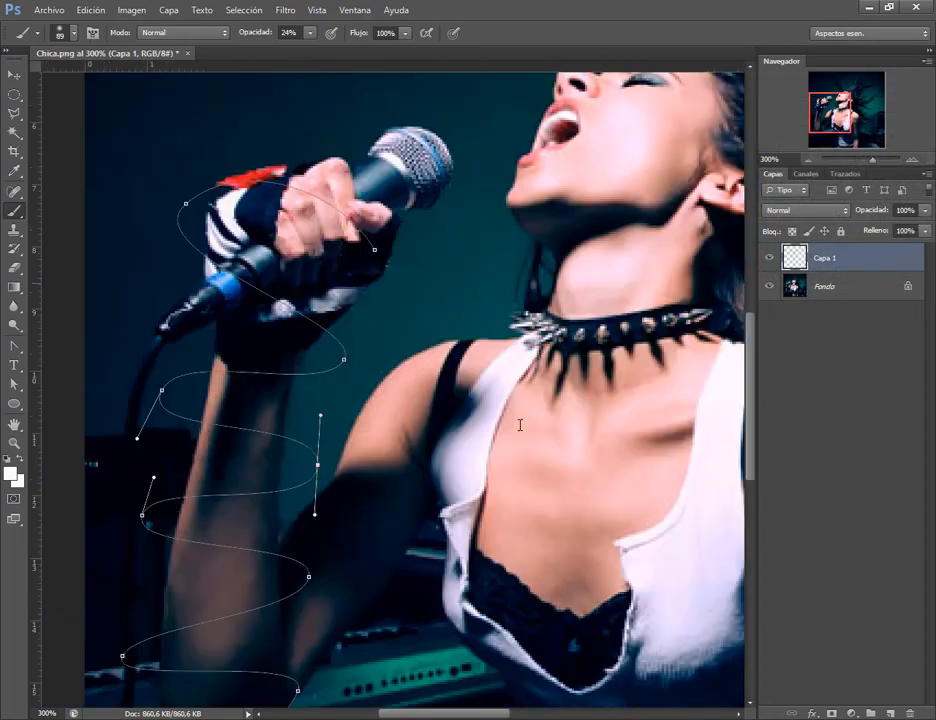
Check the finished effect at the start of the PDF guide and set the brush size to 7 px in Photoshop.
{"action": "left_click_drag", "start_coordinate": [520, 425], "coordinate": [524, 624]}
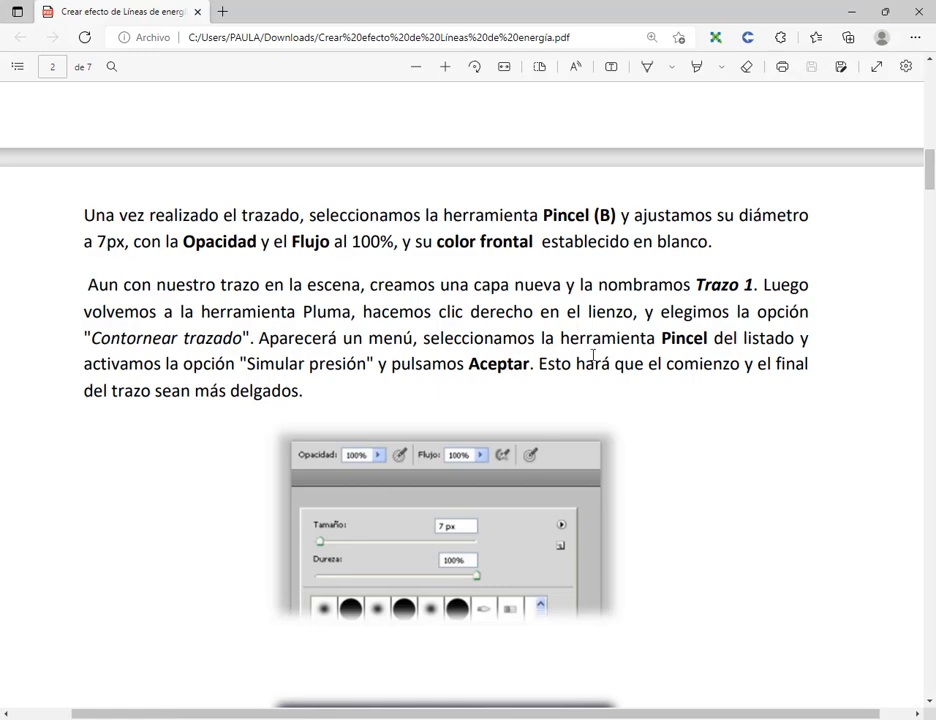
{"action": "scroll", "coordinate": [468, 390], "scroll_direction": "up", "scroll_amount": 15}
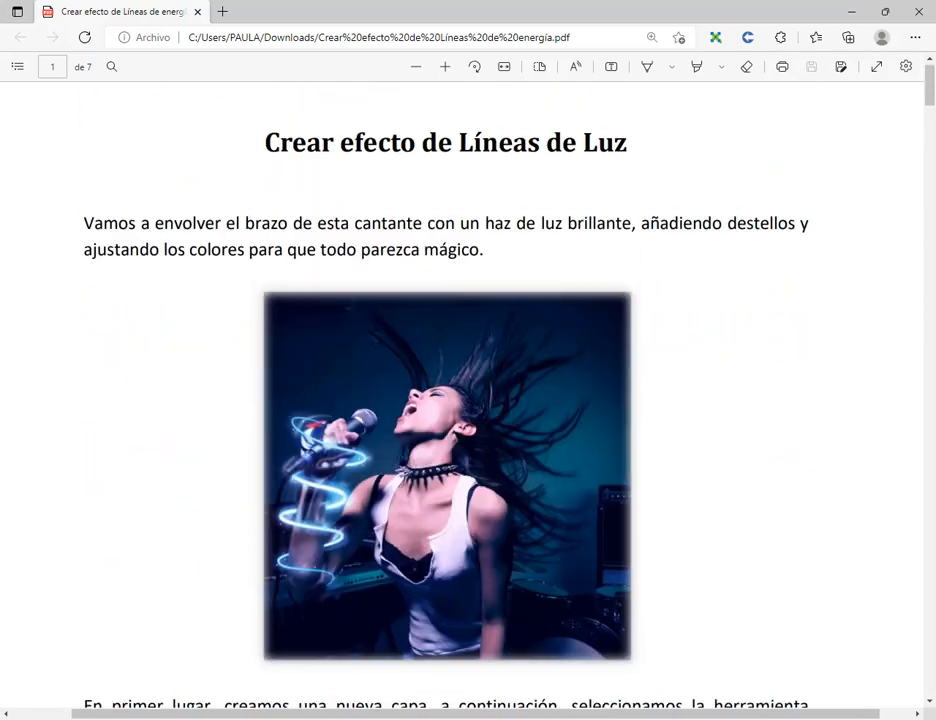
{"action": "scroll", "coordinate": [316, 309], "scroll_direction": "down", "scroll_amount": 3}
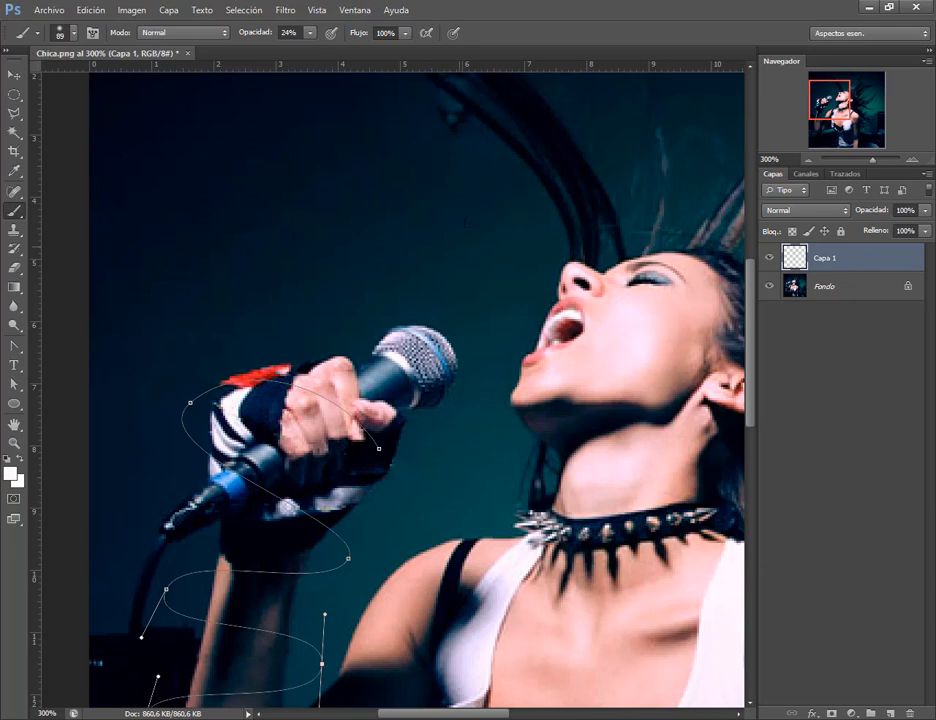
{"action": "right_click", "coordinate": [371, 192]}
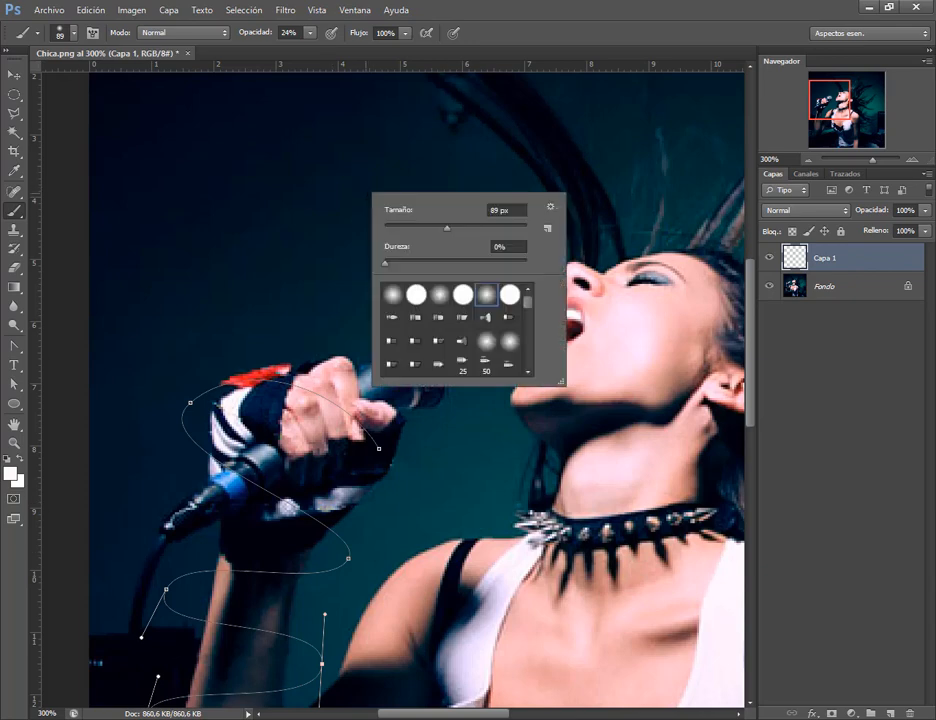
{"action": "left_click", "coordinate": [391, 227]}
{"action": "left_click_drag", "start_coordinate": [391, 227], "coordinate": [389, 227]}
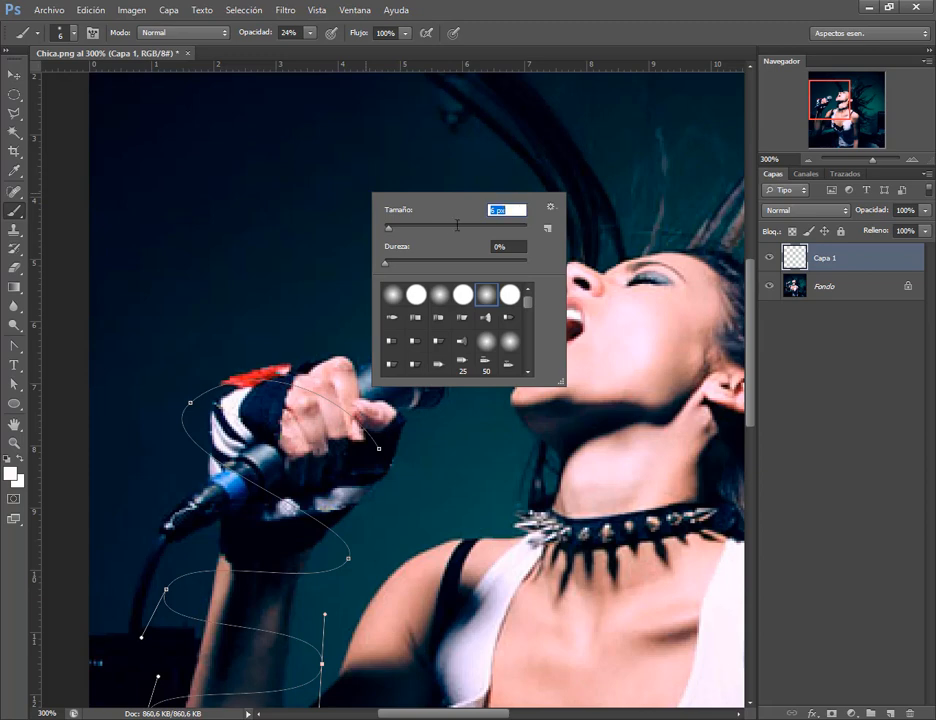
{"action": "scroll", "coordinate": [509, 212], "scroll_direction": "up", "scroll_amount": 3}
{"action": "key", "text": "Down"}
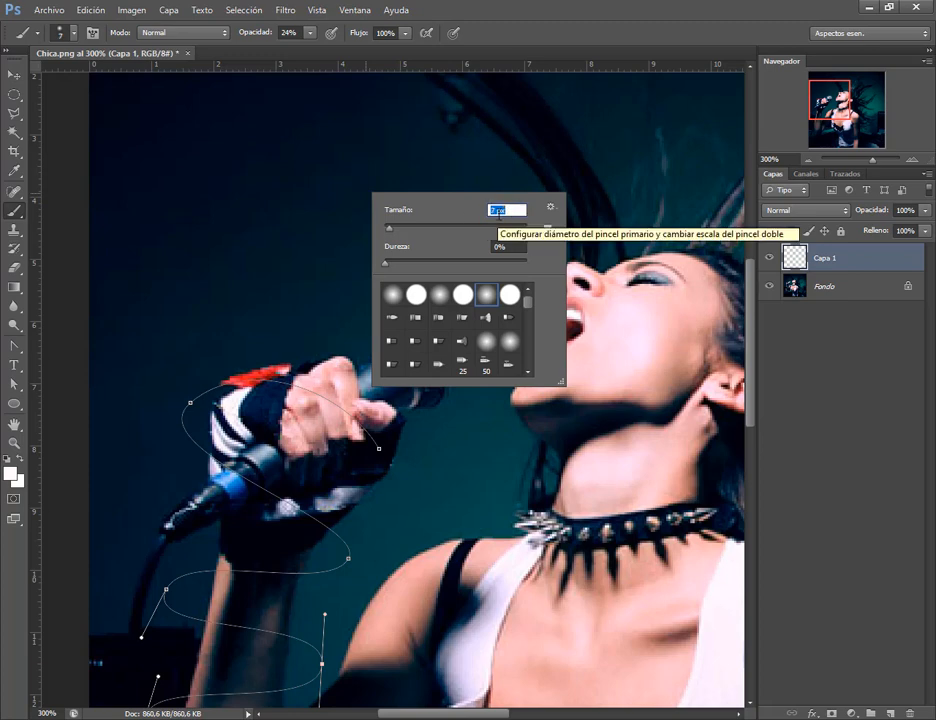
{"action": "type", "text": "12"}
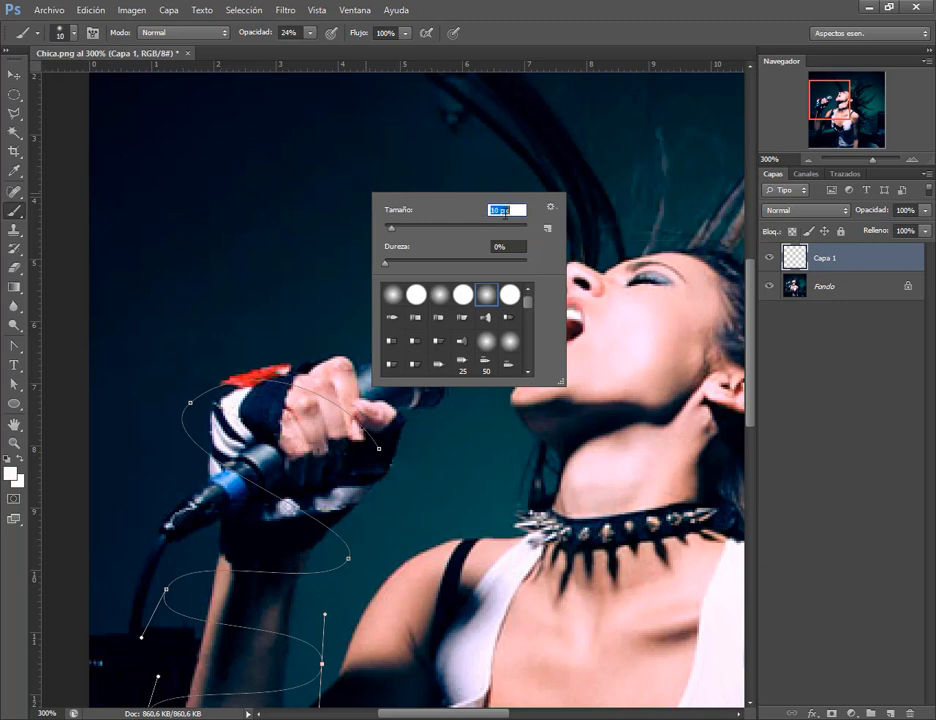
{"action": "key", "text": "Down"}
{"action": "key", "text": "Down"}
{"action": "key", "text": "Down"}
{"action": "key", "text": "Down"}
{"action": "key", "text": "Return"}
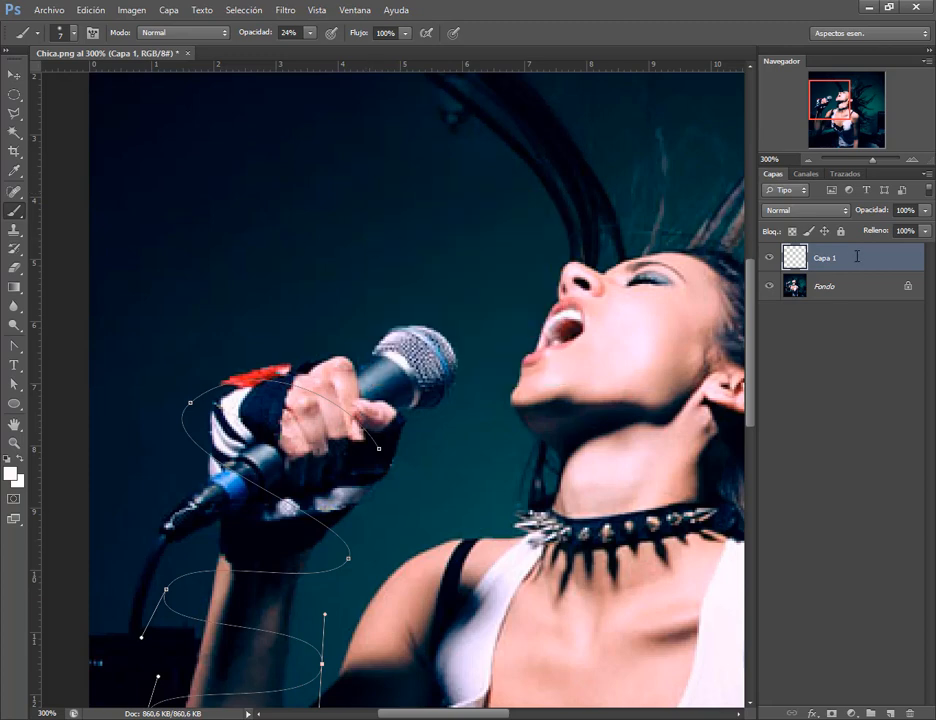
Paint freehand test strokes on the dark background above the microphone and undo them.
{"action": "mouse_move", "coordinate": [329, 160]}
{"action": "left_mouse_down"}
{"action": "mouse_move", "coordinate": [361, 224]}
{"action": "mouse_move", "coordinate": [426, 248]}
{"action": "mouse_move", "coordinate": [494, 310]}
{"action": "mouse_move", "coordinate": [451, 318]}
{"action": "mouse_move", "coordinate": [354, 290]}
{"action": "mouse_move", "coordinate": [323, 300]}
{"action": "left_mouse_up"}
{"action": "mouse_move", "coordinate": [296, 250]}
{"action": "left_mouse_down"}
{"action": "mouse_move", "coordinate": [215, 228]}
{"action": "mouse_move", "coordinate": [250, 180]}
{"action": "mouse_move", "coordinate": [282, 240]}
{"action": "left_mouse_up"}
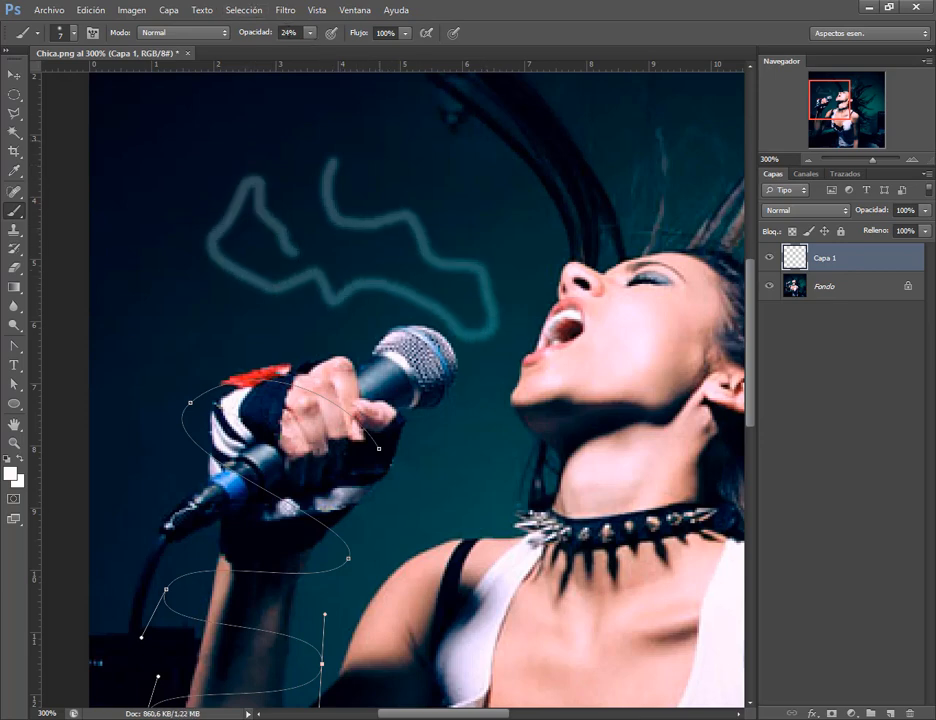
{"action": "key", "text": "ctrl+alt+z"}
{"action": "key", "text": "ctrl+alt+z"}
Set the brush opacity to 100% and try it with a stroke above the microphone, undoing that stroke.
{"action": "left_click", "coordinate": [311, 33]}
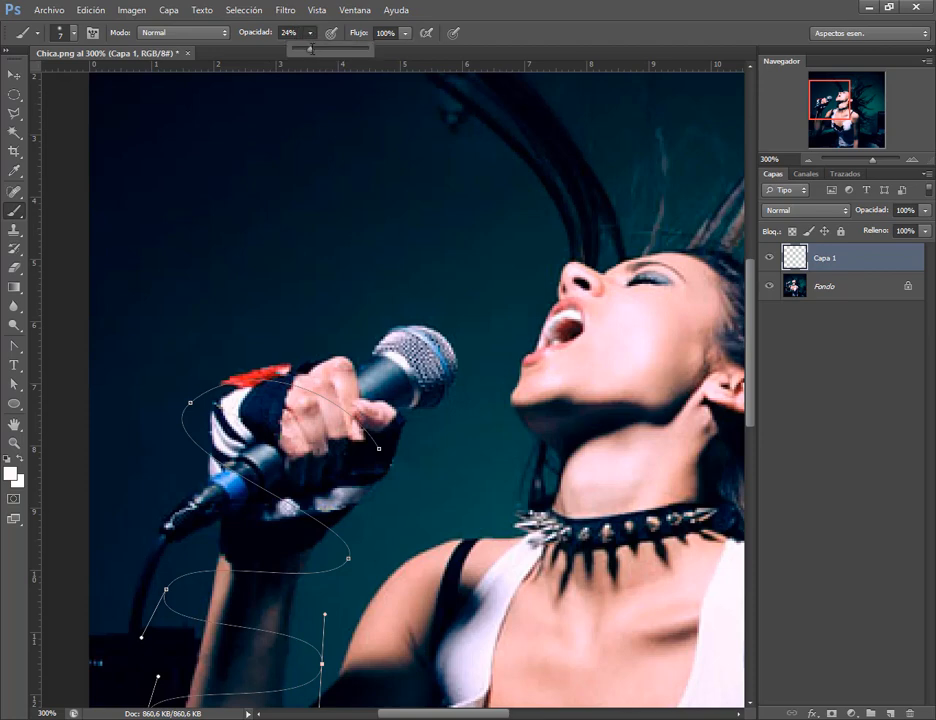
{"action": "left_click_drag", "start_coordinate": [311, 48], "coordinate": [400, 45]}
{"action": "mouse_move", "coordinate": [352, 213]}
{"action": "left_mouse_down"}
{"action": "mouse_move", "coordinate": [400, 213]}
{"action": "mouse_move", "coordinate": [449, 268]}
{"action": "left_mouse_up"}
{"action": "key", "text": "ctrl+z"}
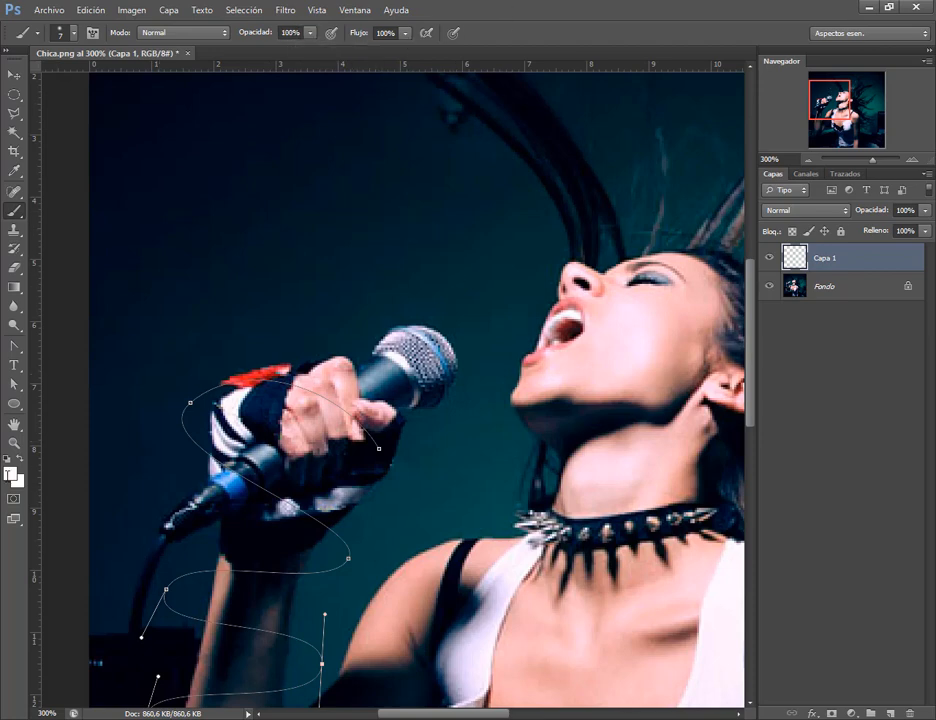
Check the foreground colour in the colour picker and paint a short test stroke above the hand, undoing it.
{"action": "left_click", "coordinate": [10, 473]}
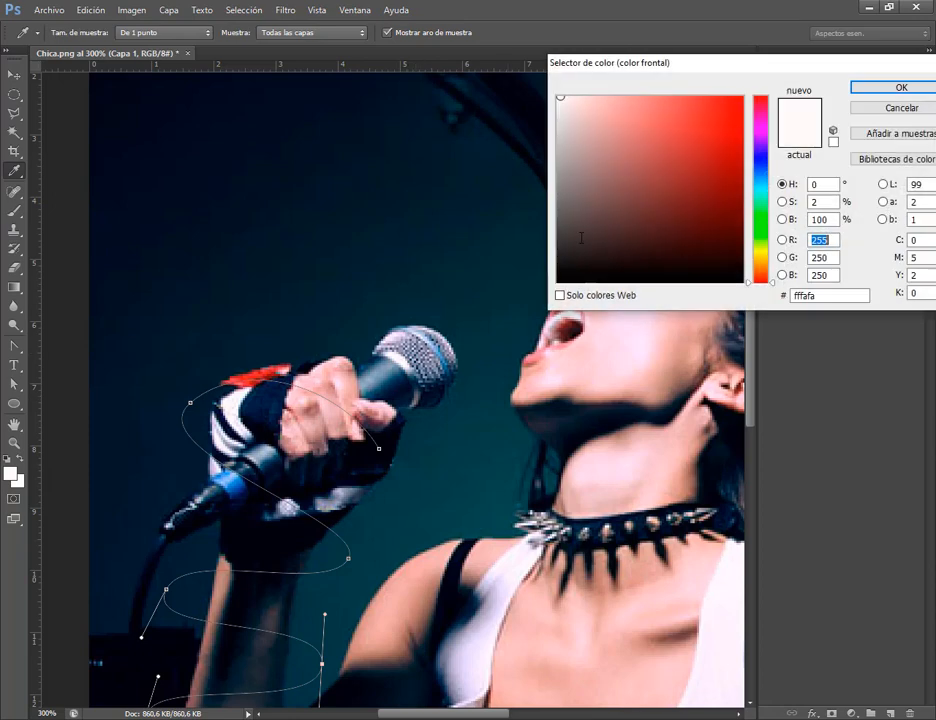
{"action": "left_click", "coordinate": [901, 87]}
{"action": "mouse_move", "coordinate": [369, 172]}
{"action": "left_mouse_down"}
{"action": "mouse_move", "coordinate": [379, 212]}
{"action": "mouse_move", "coordinate": [419, 235]}
{"action": "mouse_move", "coordinate": [394, 262]}
{"action": "mouse_move", "coordinate": [329, 230]}
{"action": "mouse_move", "coordinate": [273, 287]}
{"action": "left_mouse_up"}
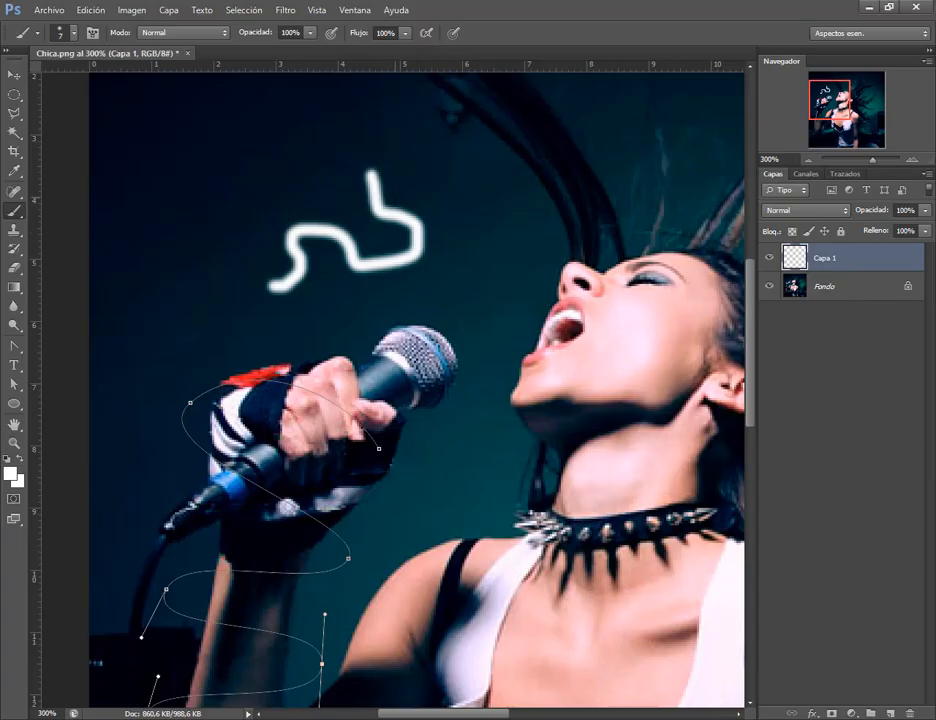
{"action": "key", "text": "ctrl+z"}
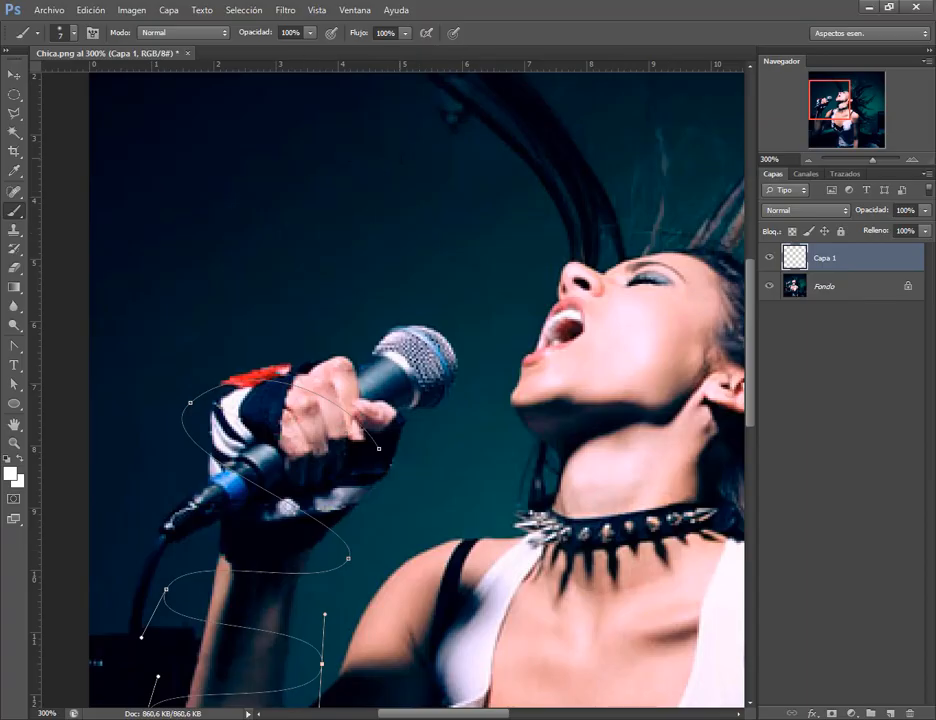
Recheck the 7 px brush size and try another stroke near the microphone, undoing the stroke.
{"action": "right_click", "coordinate": [407, 159]}
{"action": "scroll", "coordinate": [545, 174], "scroll_direction": "down", "scroll_amount": 1}
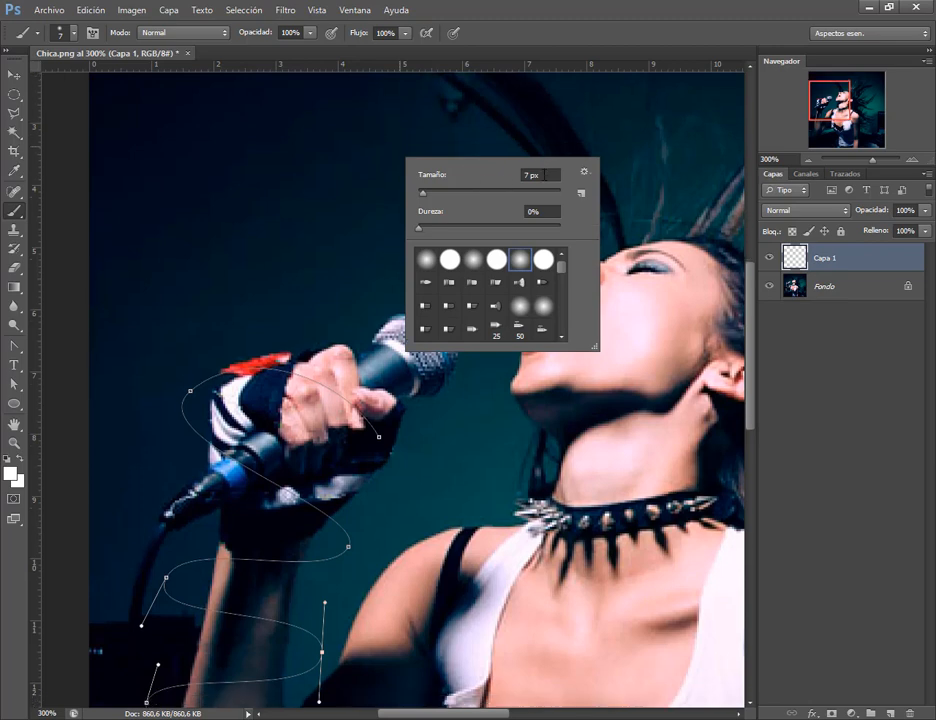
{"action": "left_click", "coordinate": [421, 194]}
{"action": "key", "text": "Up"}
{"action": "key", "text": "Return"}
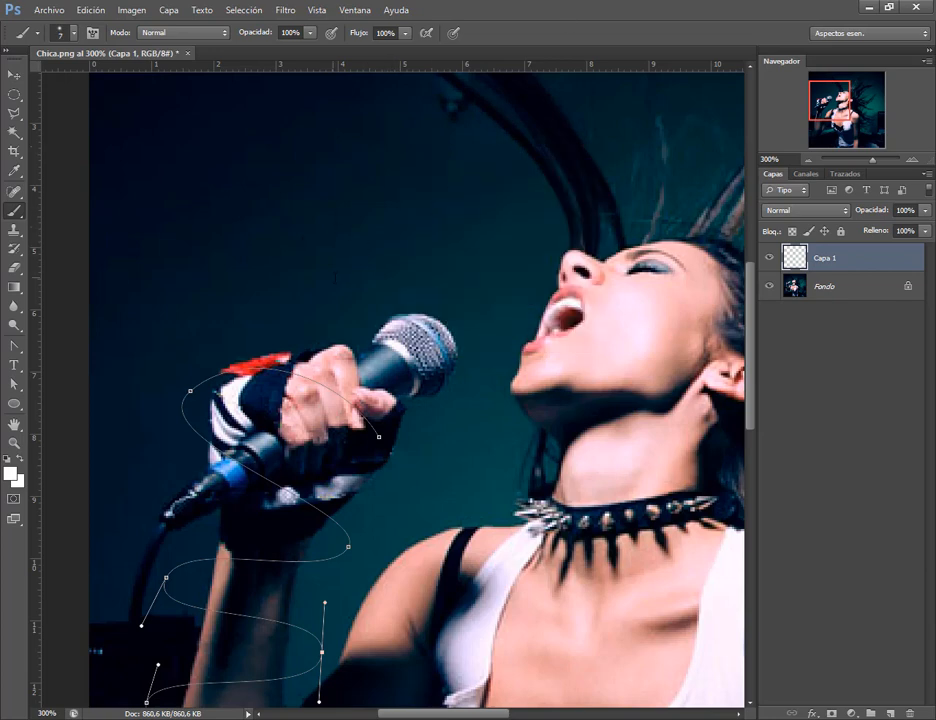
{"action": "left_click_drag", "start_coordinate": [328, 230], "coordinate": [442, 253]}
{"action": "key", "text": "ctrl+z"}
{"action": "scroll", "coordinate": [450, 260], "scroll_direction": "down", "scroll_amount": 2}
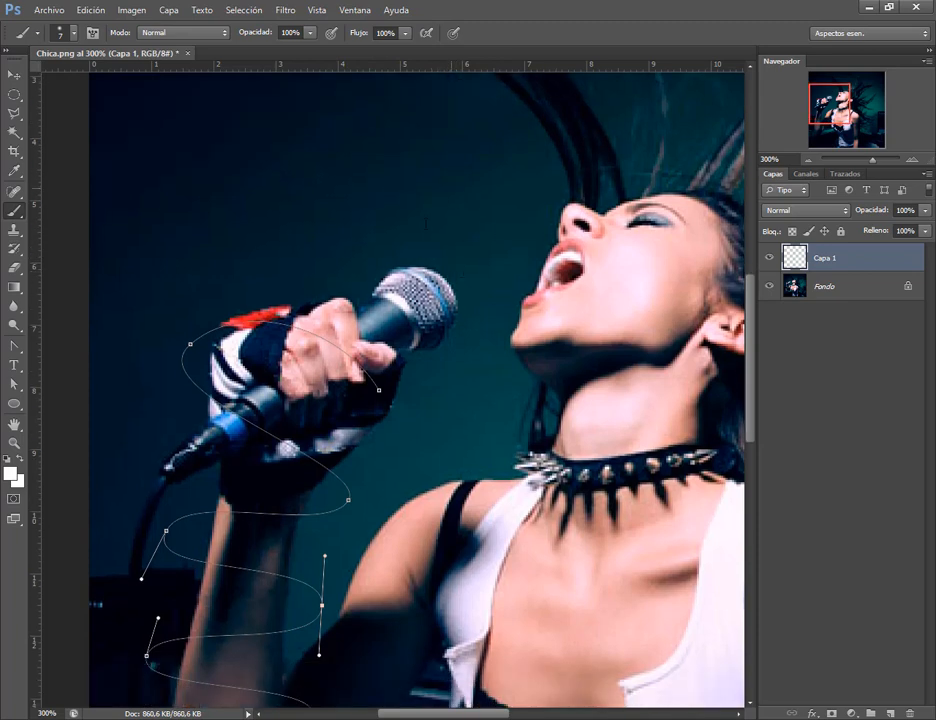
{"action": "right_click", "coordinate": [414, 213]}
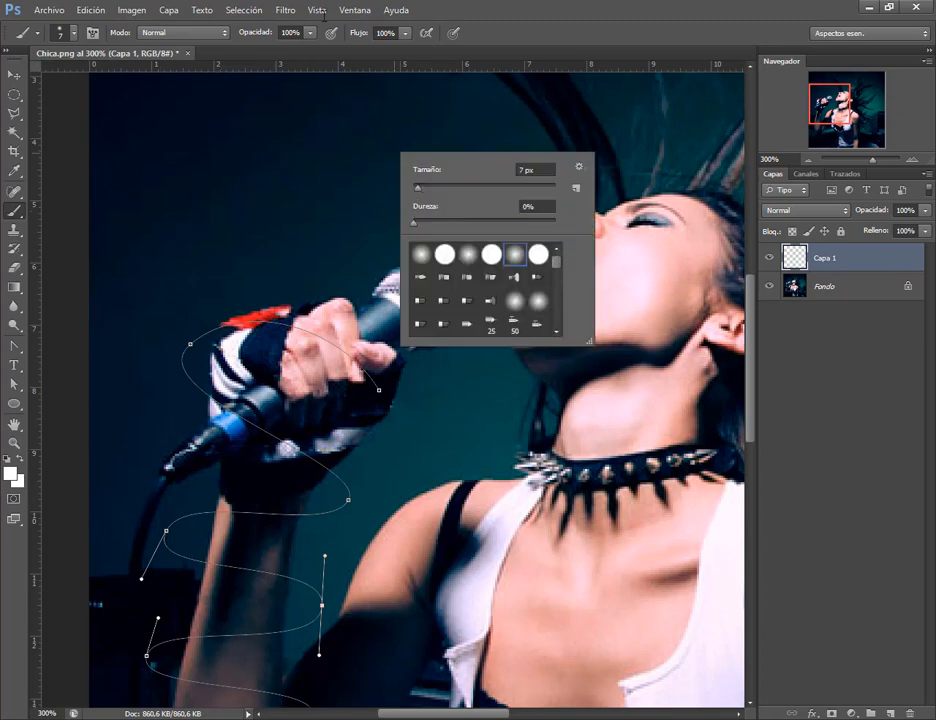
{"action": "left_click", "coordinate": [527, 6]}
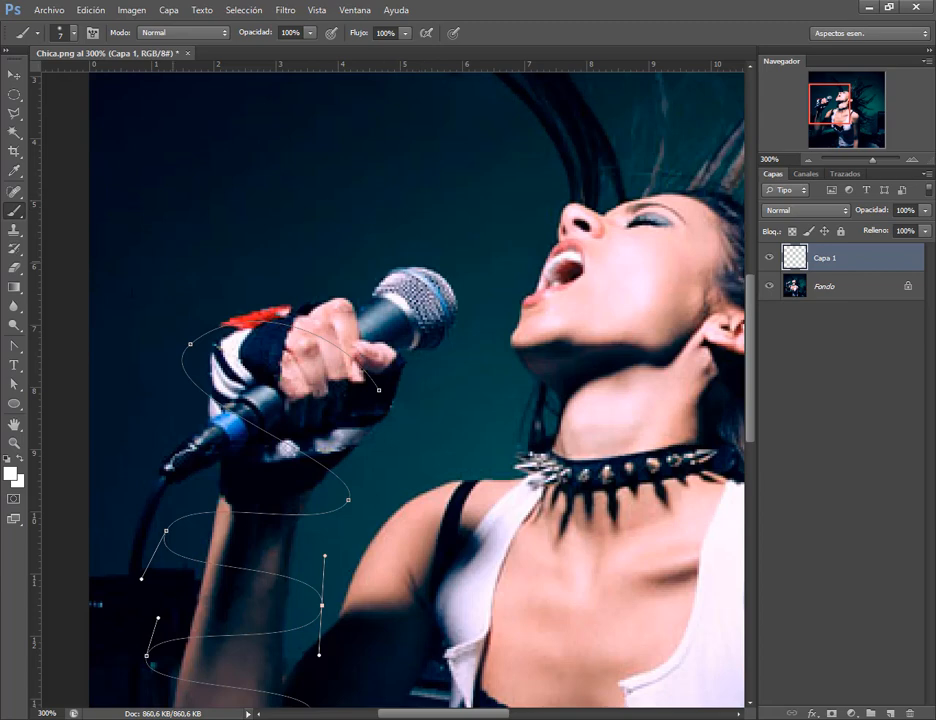
Using the Pen tool's Contornear trazado command, stroke the spiral path on Capa 1 with Pincel and Simular presión turned off.
{"action": "left_click", "coordinate": [14, 346]}
{"action": "left_click", "coordinate": [63, 345]}
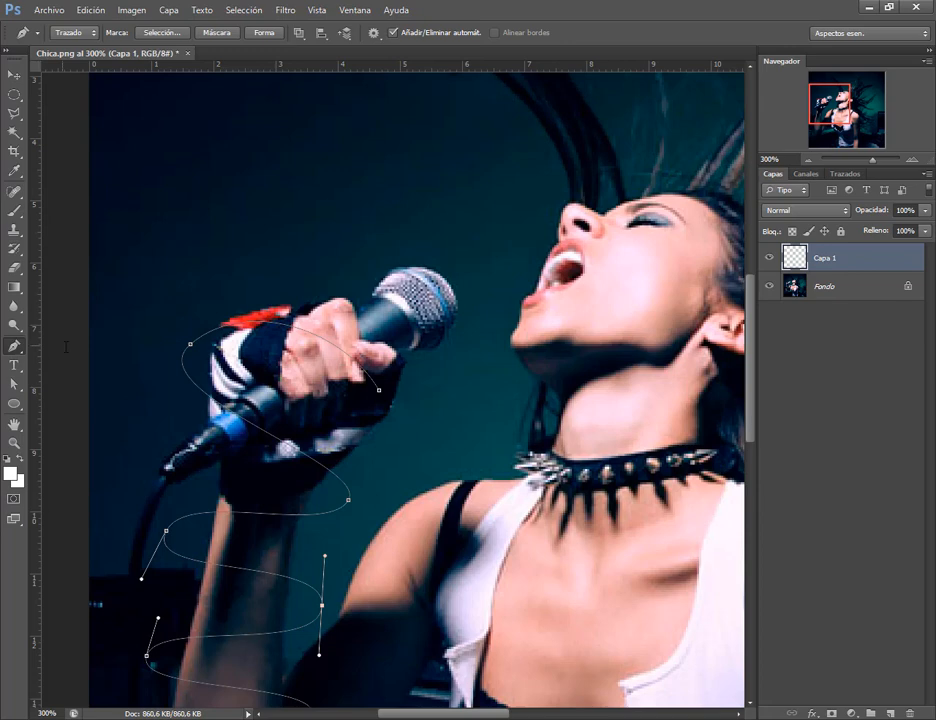
{"action": "right_click", "coordinate": [296, 383]}
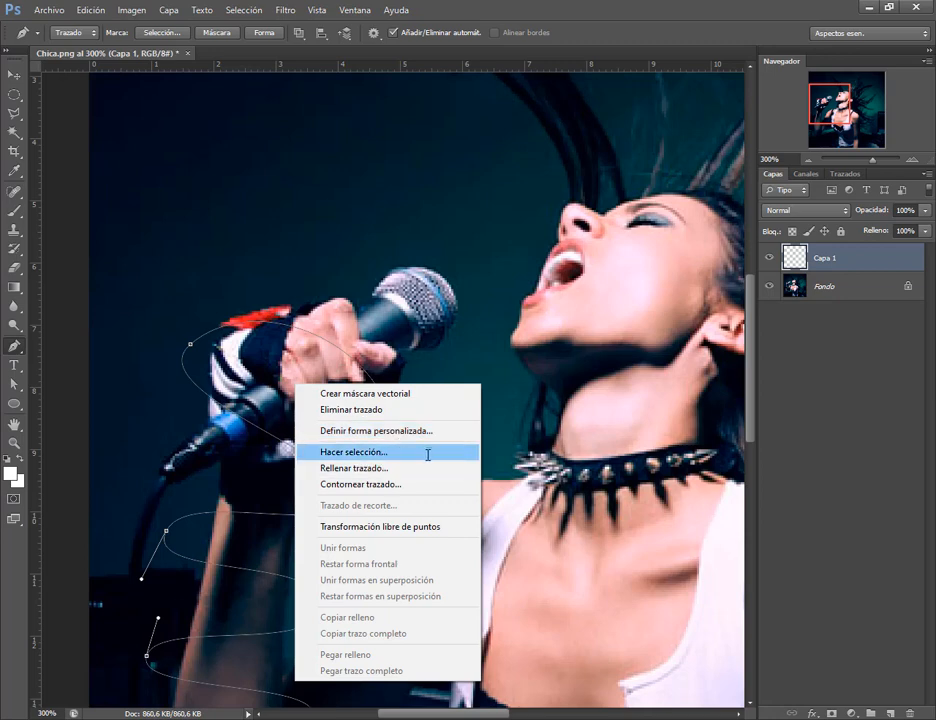
{"action": "left_click", "coordinate": [361, 486]}
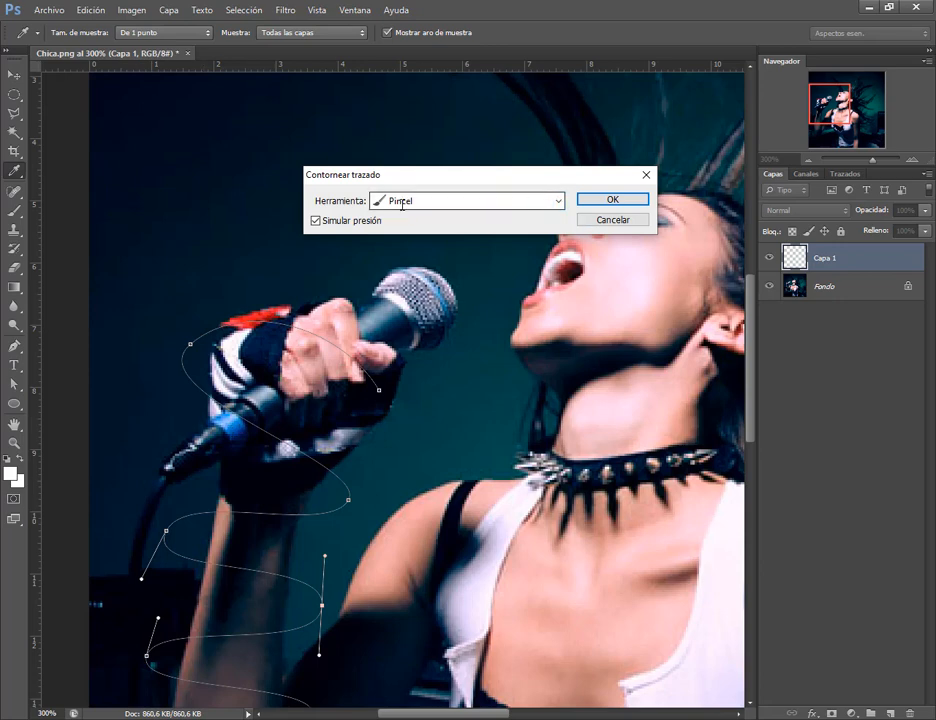
{"action": "left_click", "coordinate": [558, 201]}
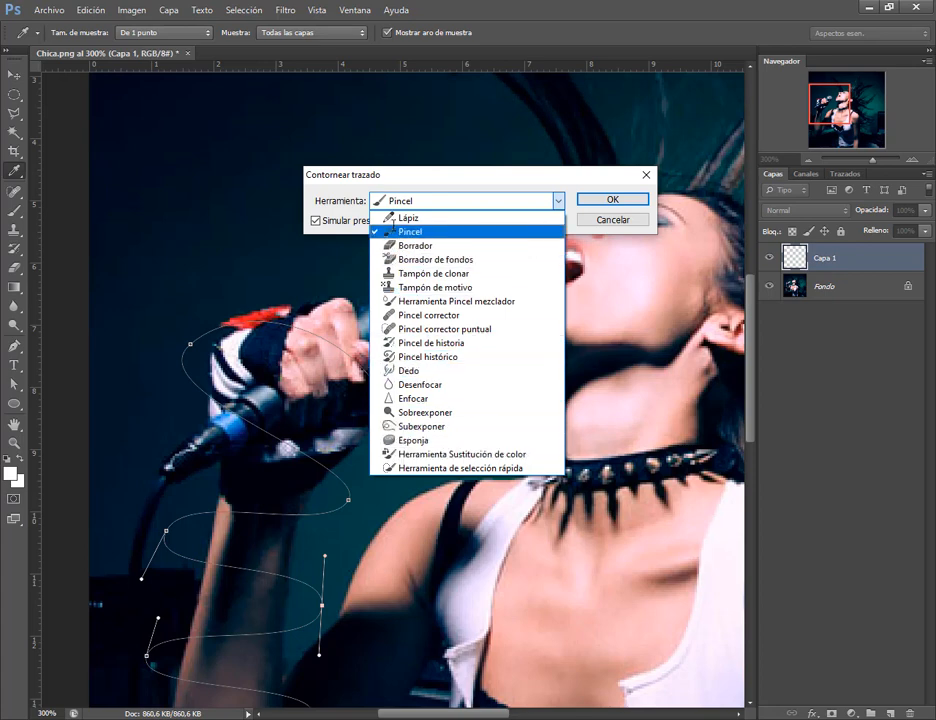
{"action": "left_click", "coordinate": [403, 231]}
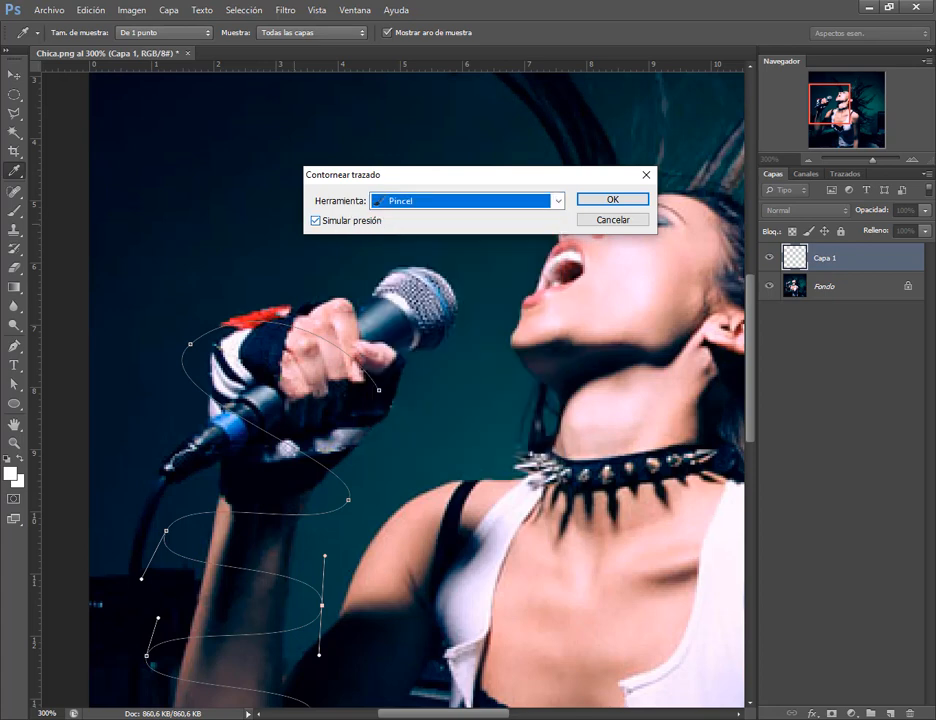
{"action": "left_click", "coordinate": [316, 221]}
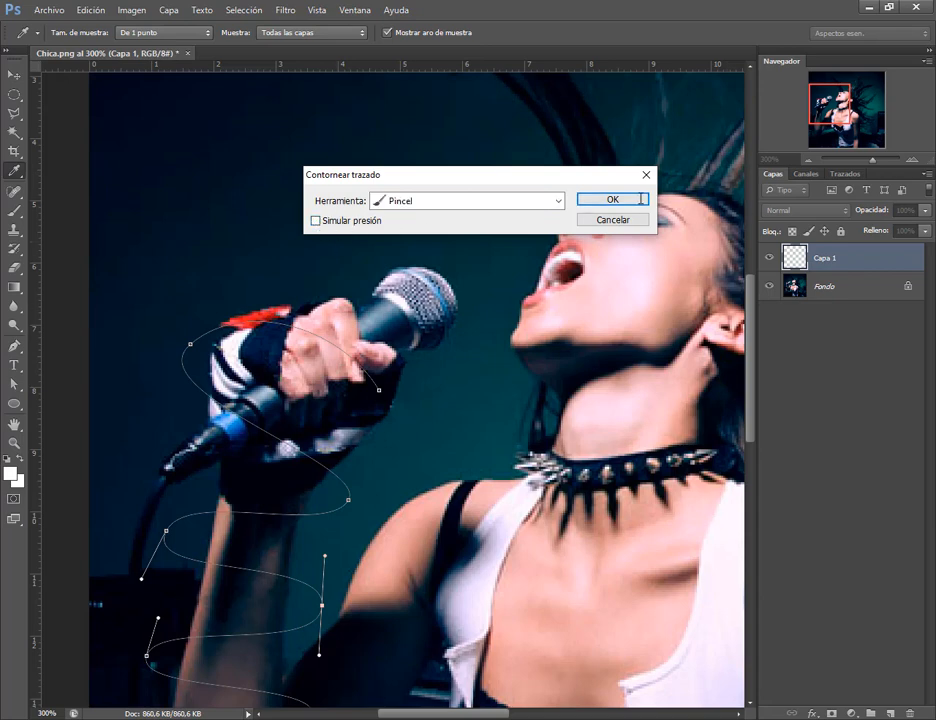
{"action": "left_click", "coordinate": [612, 199]}
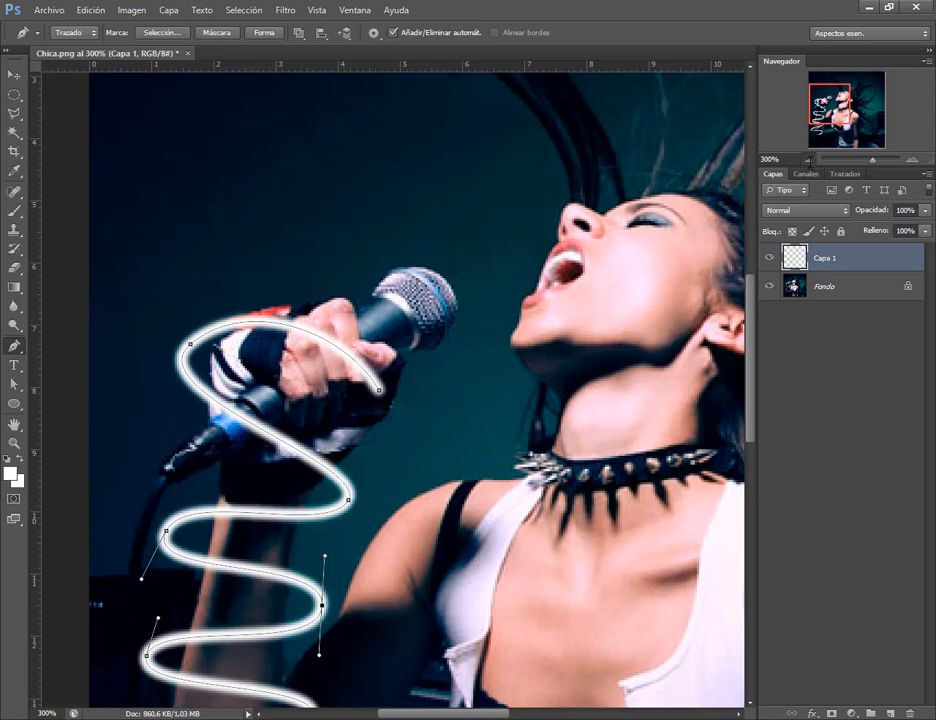
Undo the last Contornear trazado stroke along the spiral path on Capa 1.
{"action": "key", "text": "ctrl+minus"}
{"action": "left_click_drag", "start_coordinate": [837, 104], "coordinate": [837, 119]}
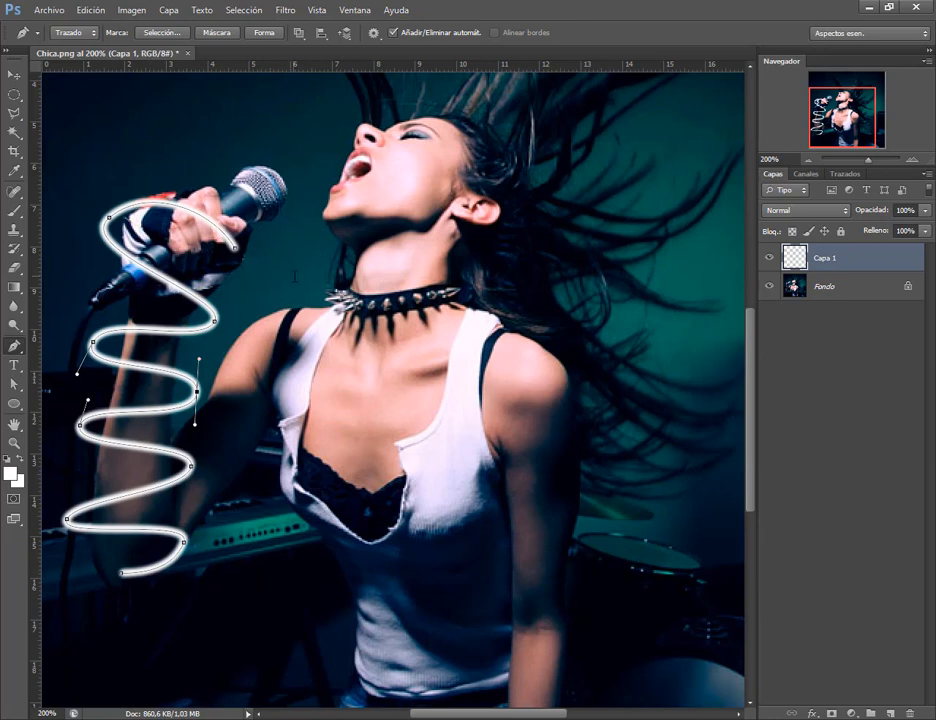
{"action": "left_click", "coordinate": [90, 10]}
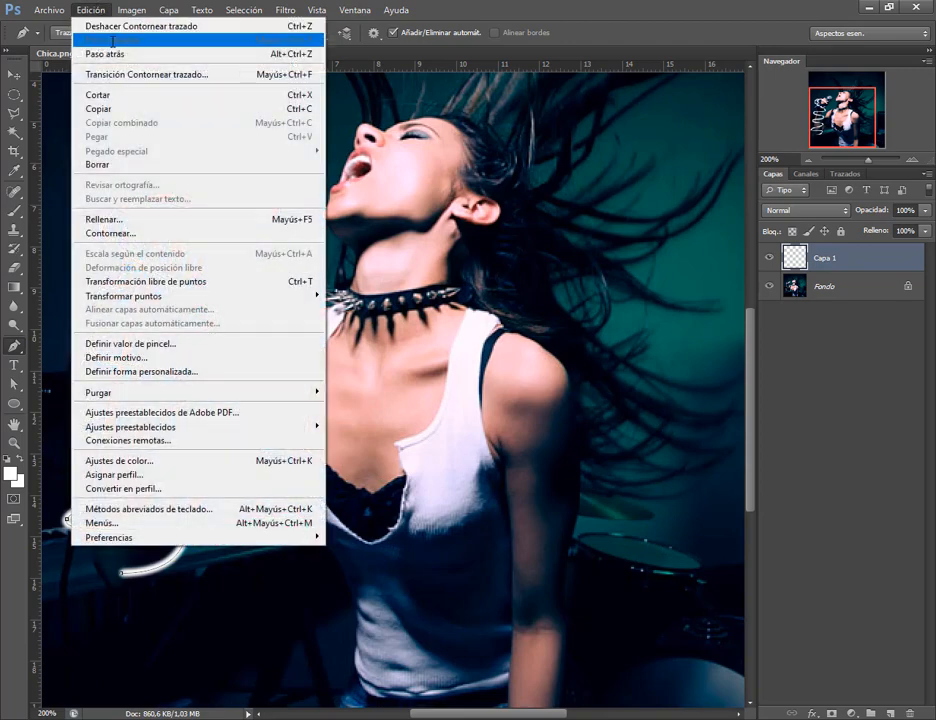
{"action": "left_click", "coordinate": [110, 53]}
Stroke the spiral path with Pincel and Simular presión turned on, and deselect the work path to view the line alone.
{"action": "right_click", "coordinate": [155, 266]}
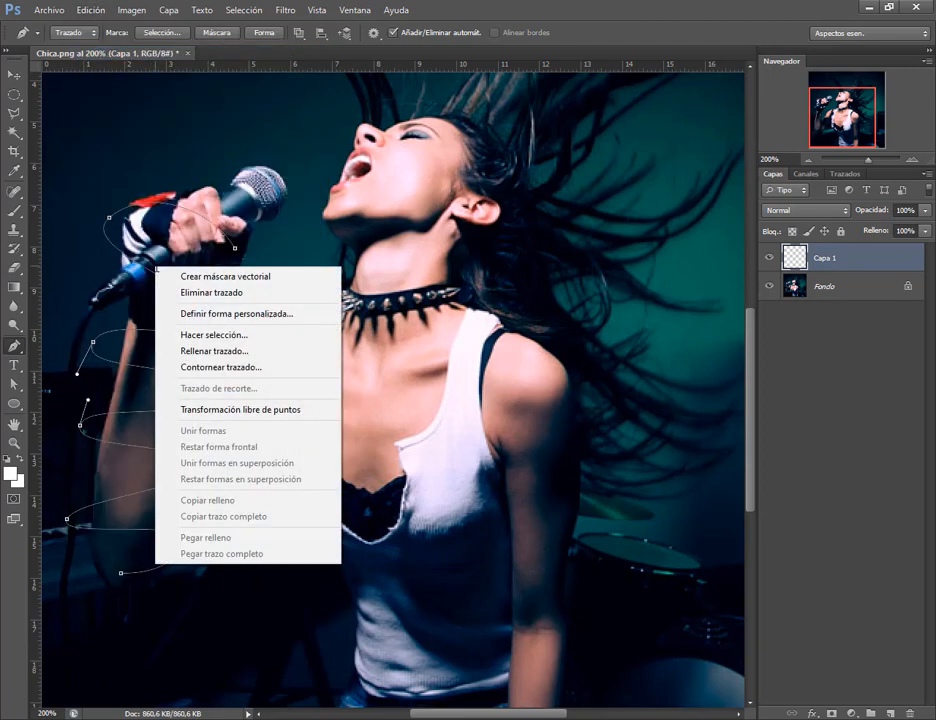
{"action": "left_click", "coordinate": [221, 367]}
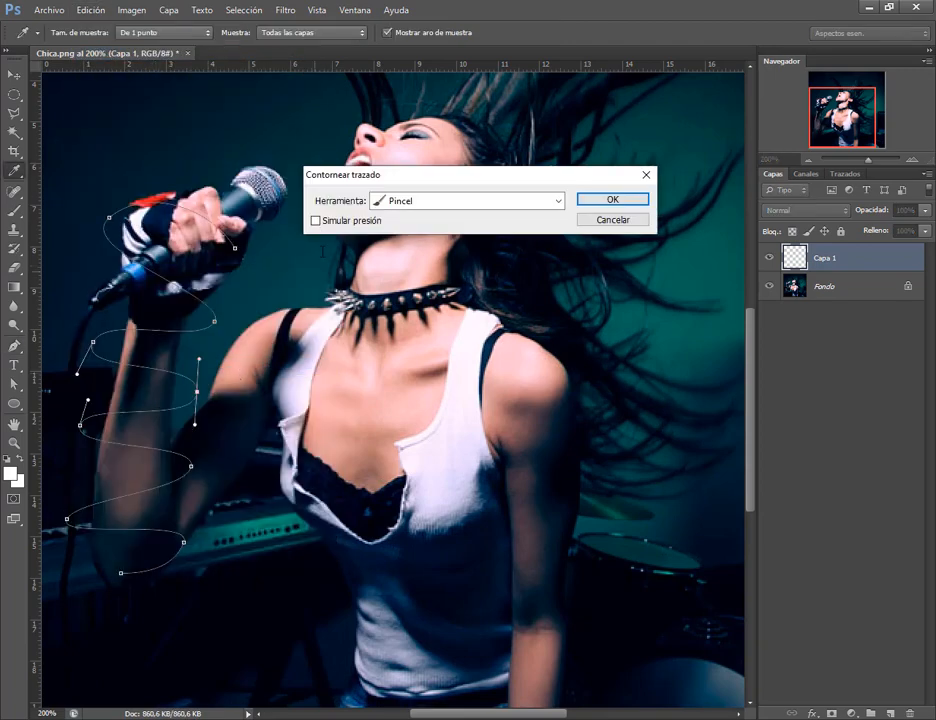
{"action": "left_click", "coordinate": [345, 219]}
{"action": "left_click", "coordinate": [614, 199]}
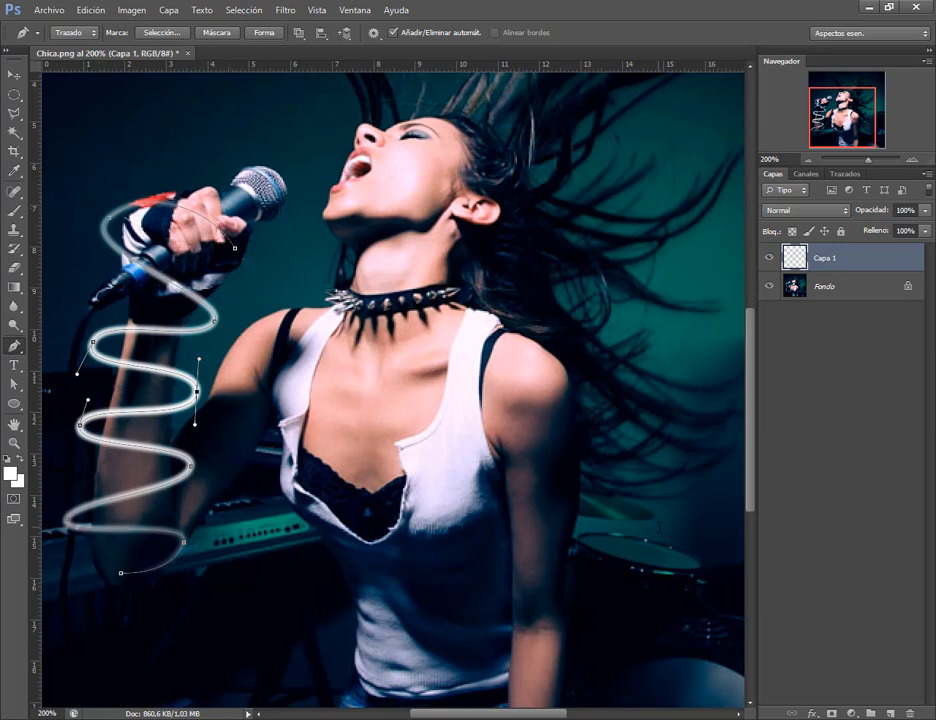
{"action": "left_click", "coordinate": [845, 174]}
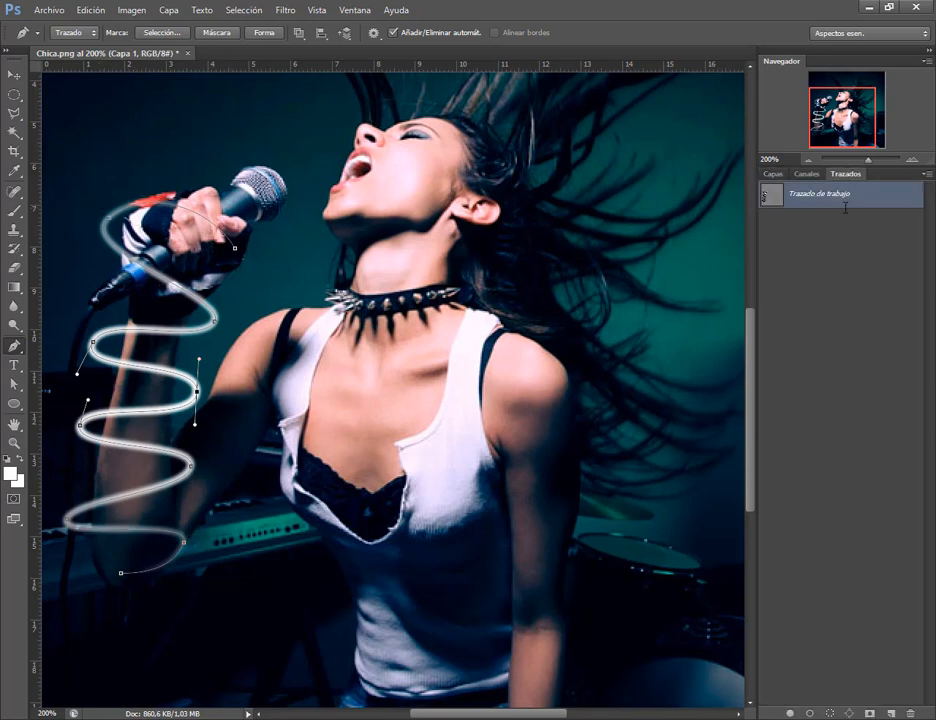
{"action": "left_click", "coordinate": [835, 249]}
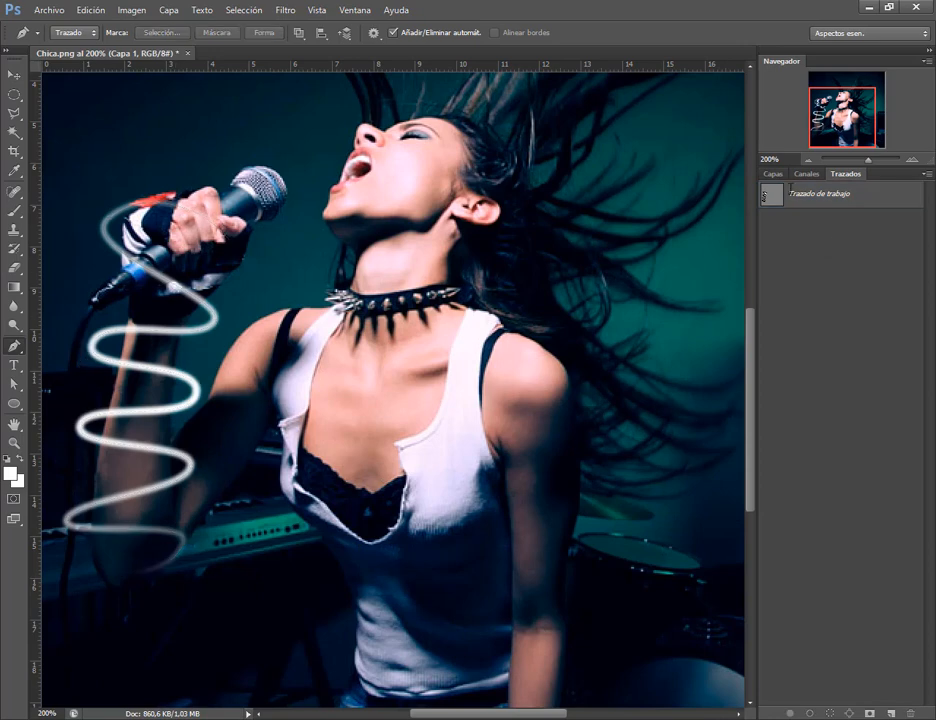
Undo the pressure-simulated stroke made with the soft brush, bringing back the spiral path on Capa 1.
{"action": "left_click", "coordinate": [773, 174]}
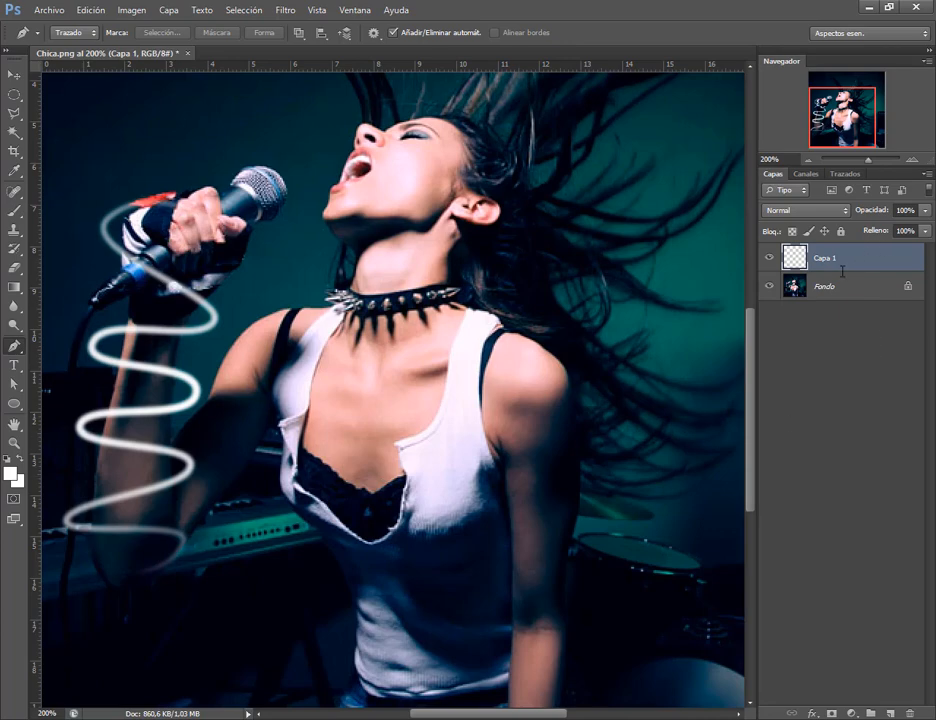
{"action": "left_click", "coordinate": [90, 10]}
{"action": "left_click", "coordinate": [105, 53]}
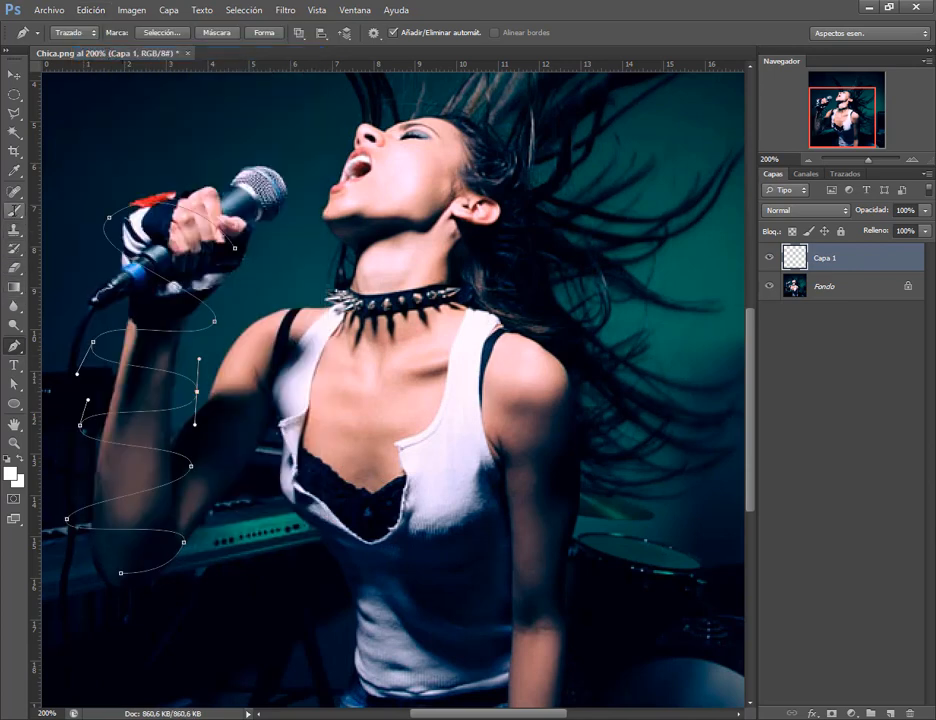
Raise the 7 px brush's hardness to its maximum.
{"action": "left_click", "coordinate": [14, 211]}
{"action": "right_click", "coordinate": [386, 130]}
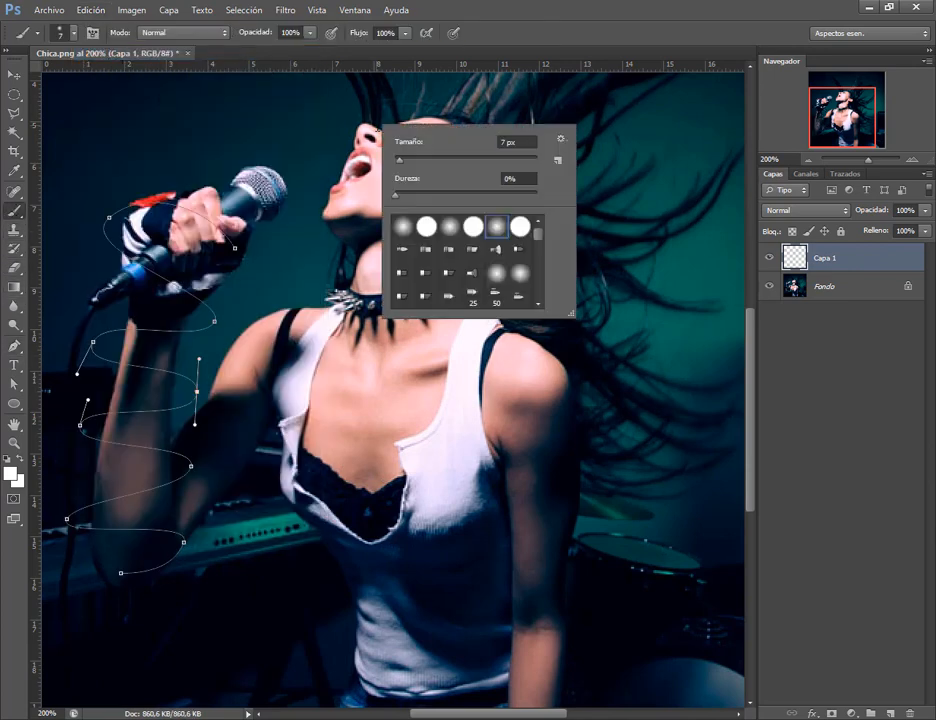
{"action": "left_click_drag", "start_coordinate": [396, 194], "coordinate": [540, 196]}
{"action": "left_click", "coordinate": [571, 6]}
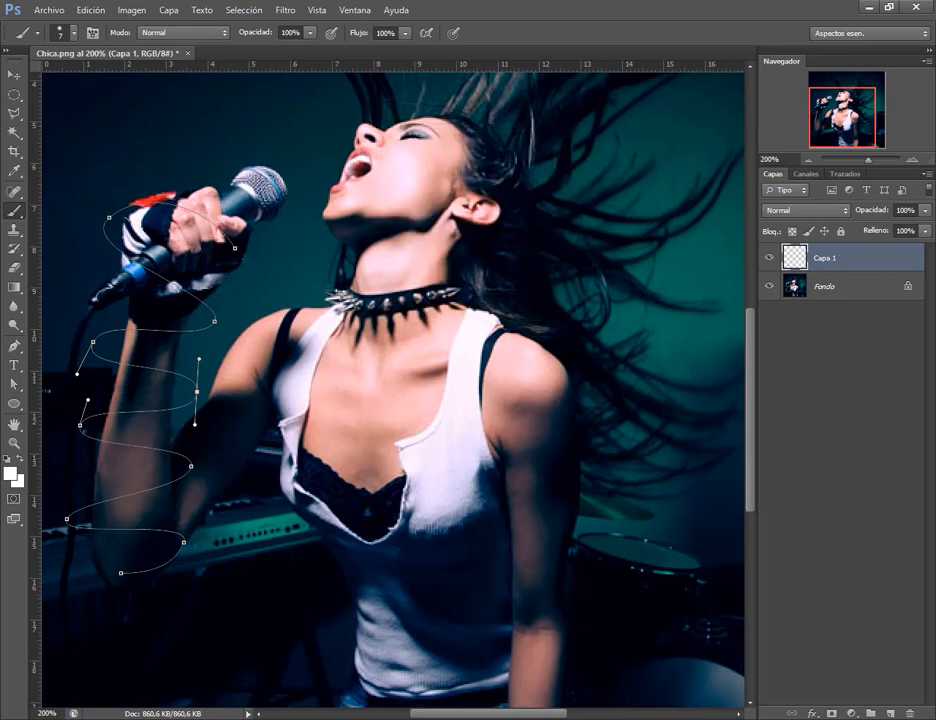
Stroke the spiral path again with the hard-edged Pincel and Simular presión enabled, and deselect the work path.
{"action": "key", "text": "p"}
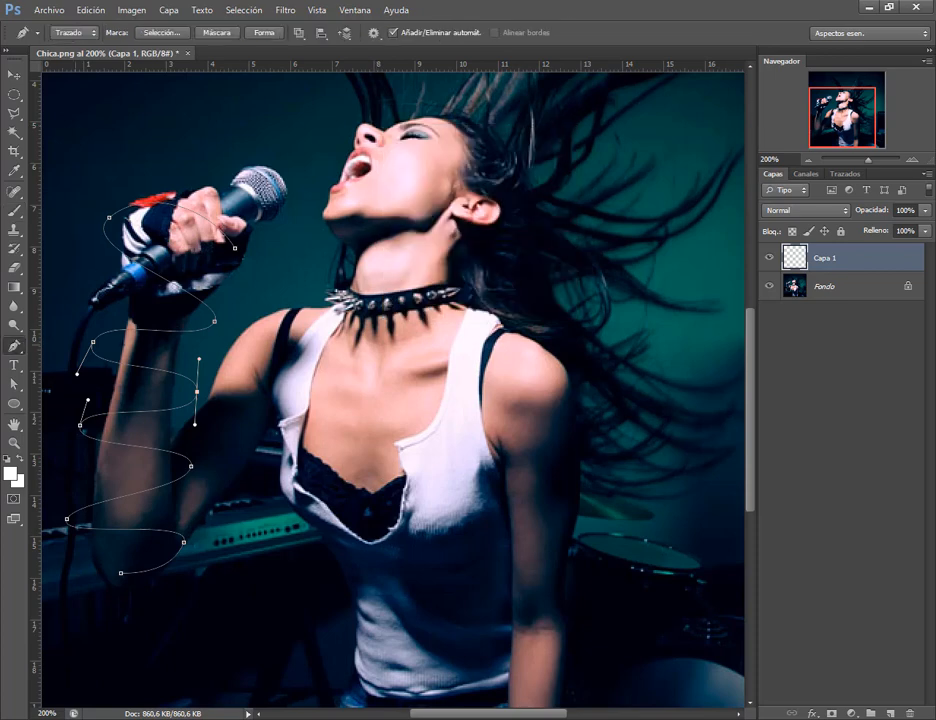
{"action": "right_click", "coordinate": [161, 316]}
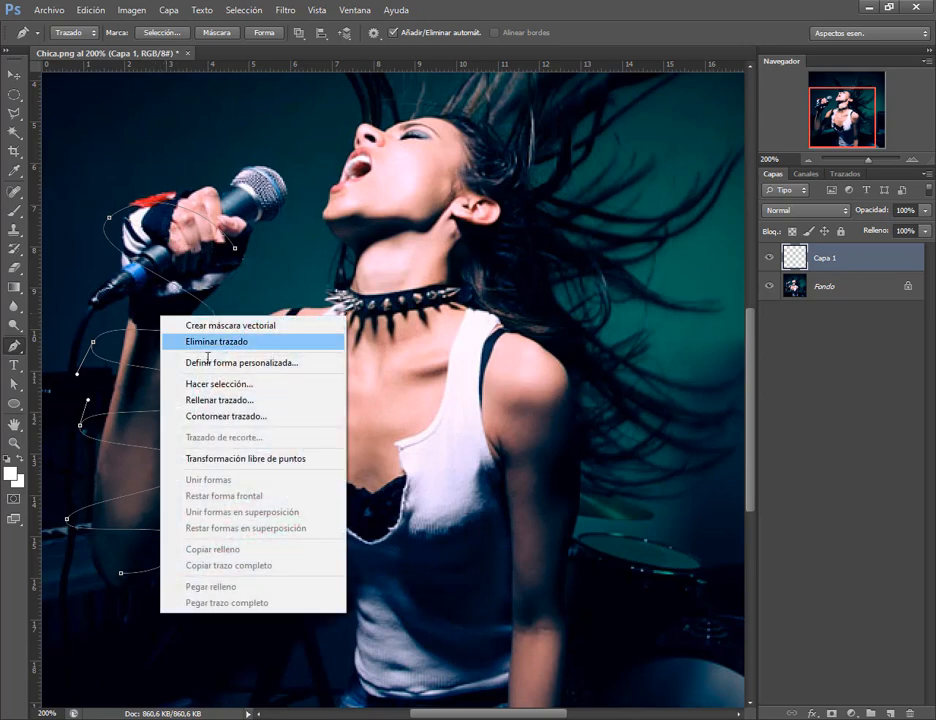
{"action": "left_click", "coordinate": [227, 415]}
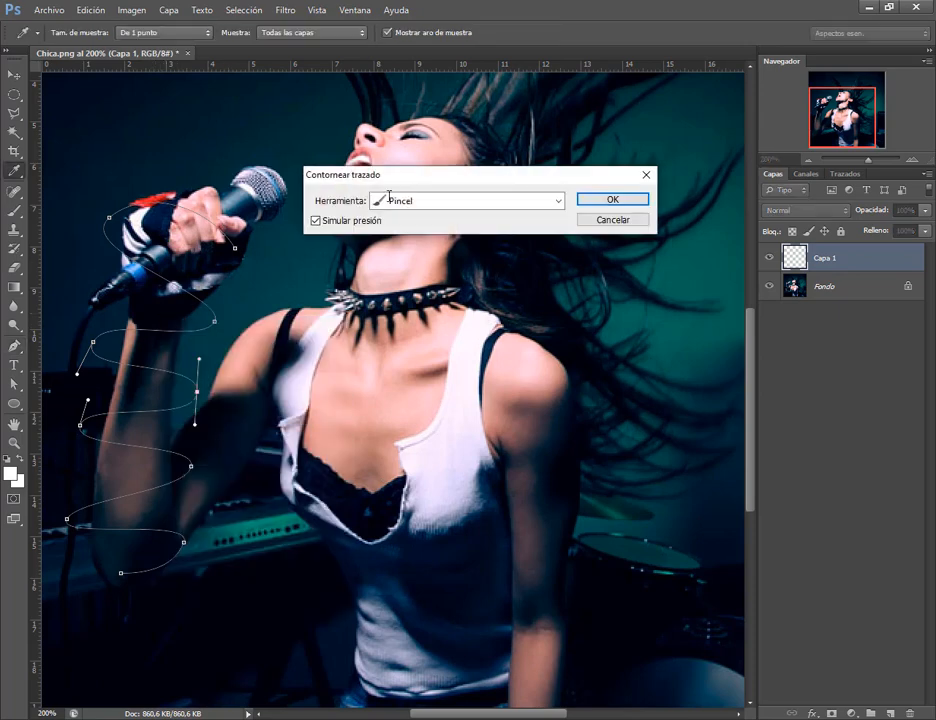
{"action": "left_click", "coordinate": [619, 199]}
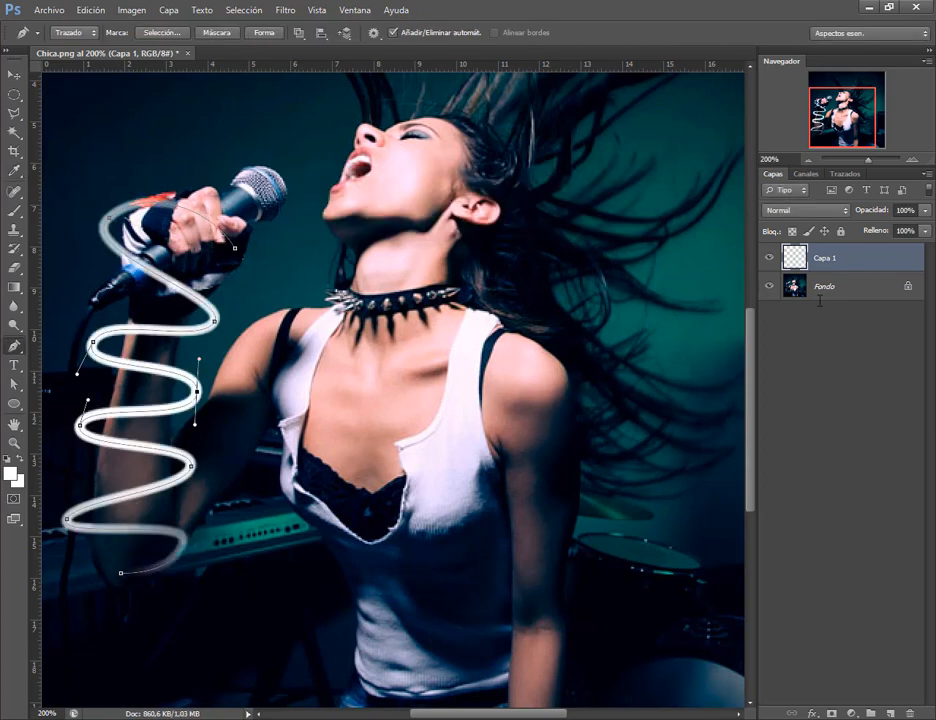
{"action": "left_click", "coordinate": [845, 173]}
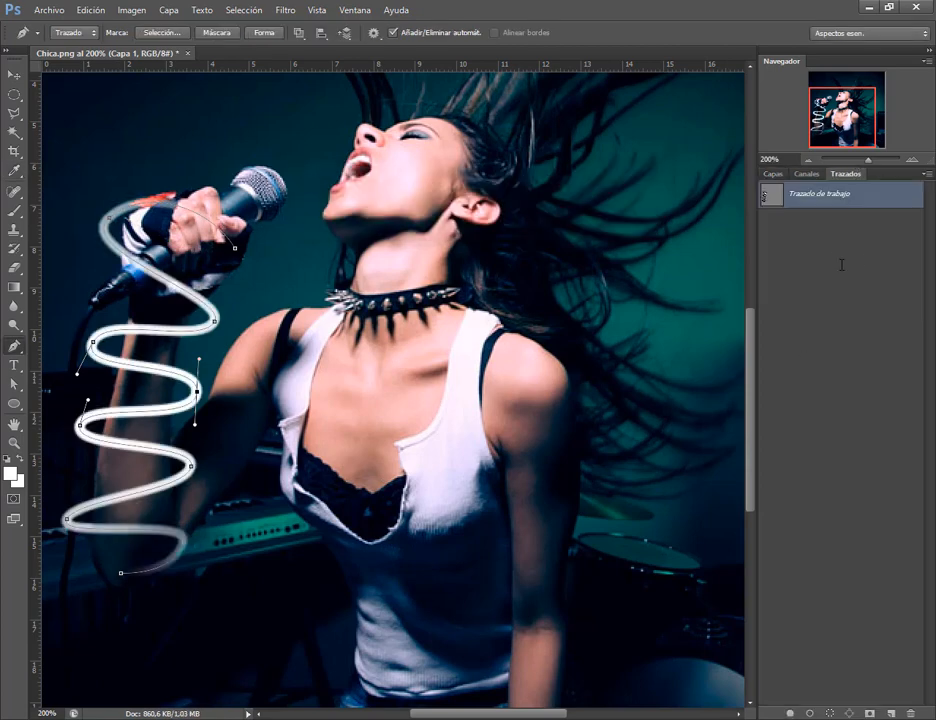
{"action": "left_click", "coordinate": [855, 245]}
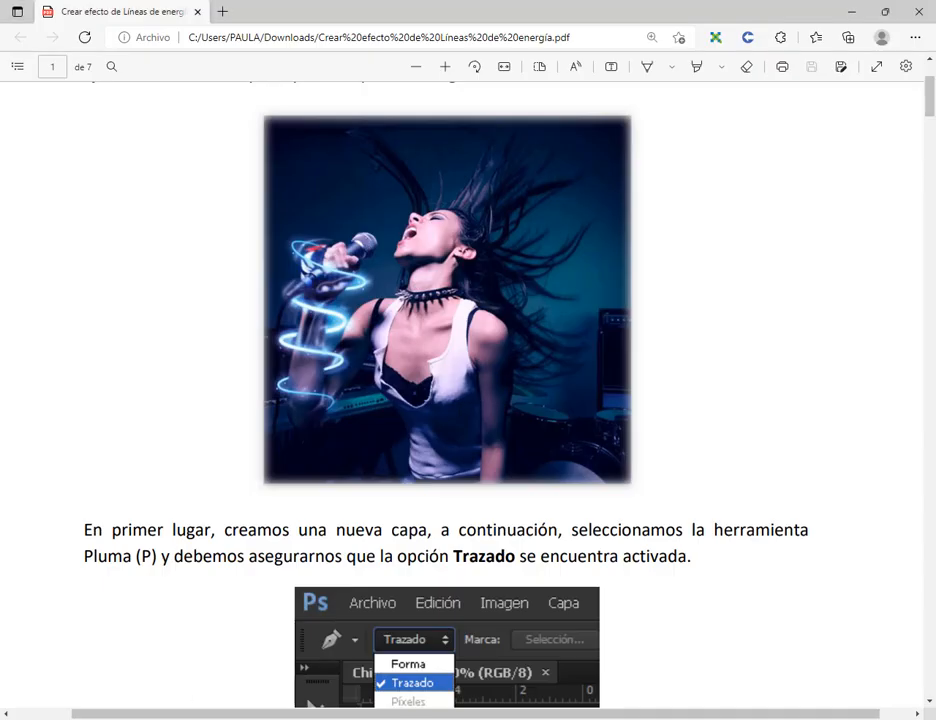
Review the PDF guide's brush settings, stroke instructions and sample image, and compare them with the stroked spiral in Photoshop.
{"action": "scroll", "coordinate": [553, 386], "scroll_direction": "down", "scroll_amount": 6}
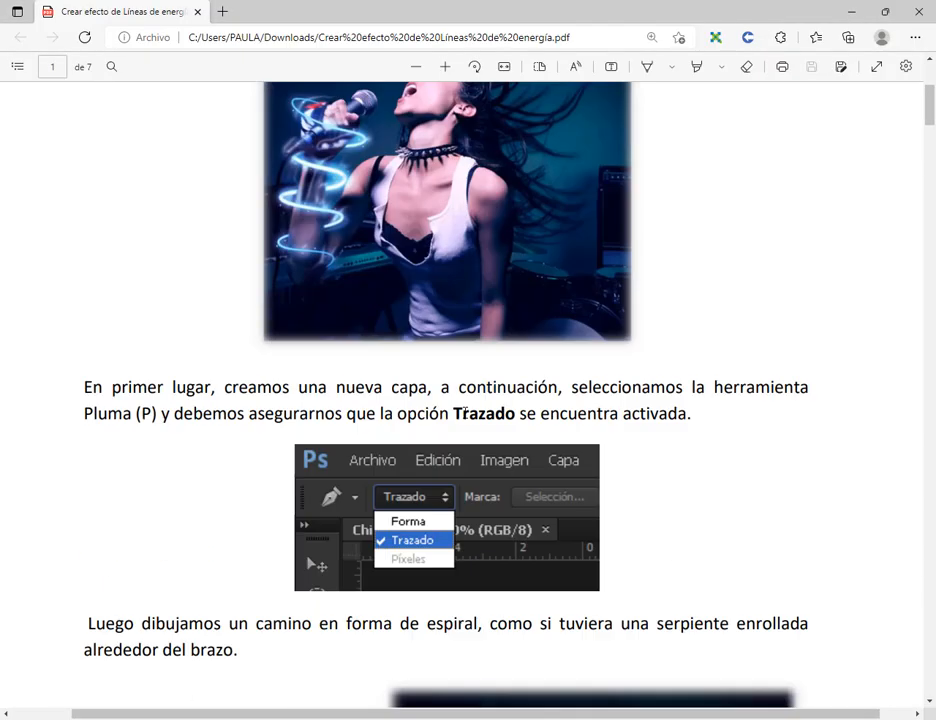
{"action": "scroll", "coordinate": [553, 386], "scroll_direction": "down", "scroll_amount": 10}
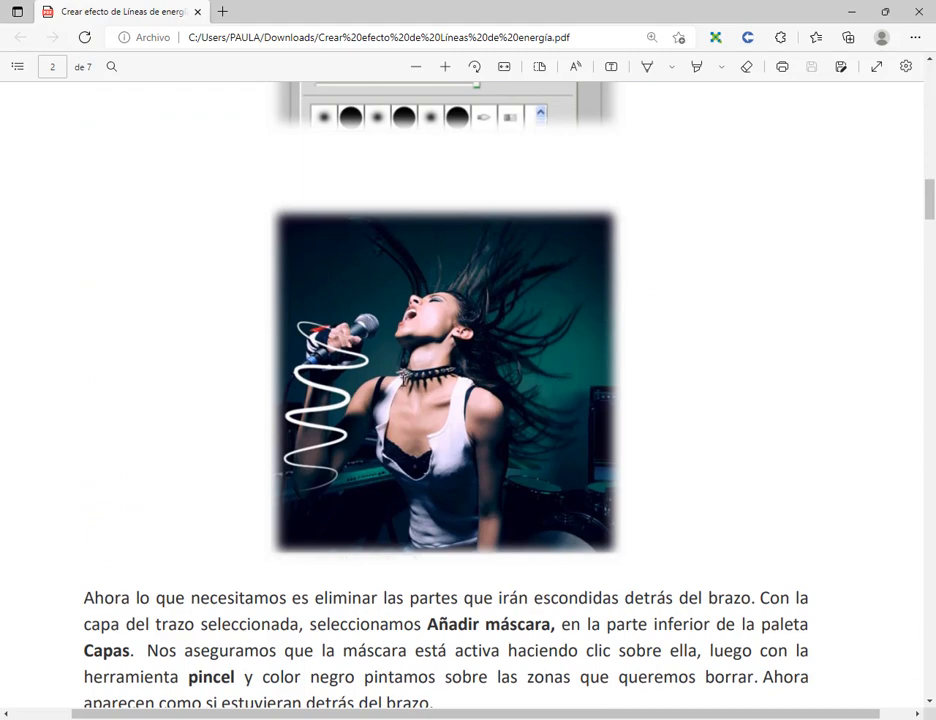
{"action": "scroll", "coordinate": [417, 366], "scroll_direction": "up", "scroll_amount": 3}
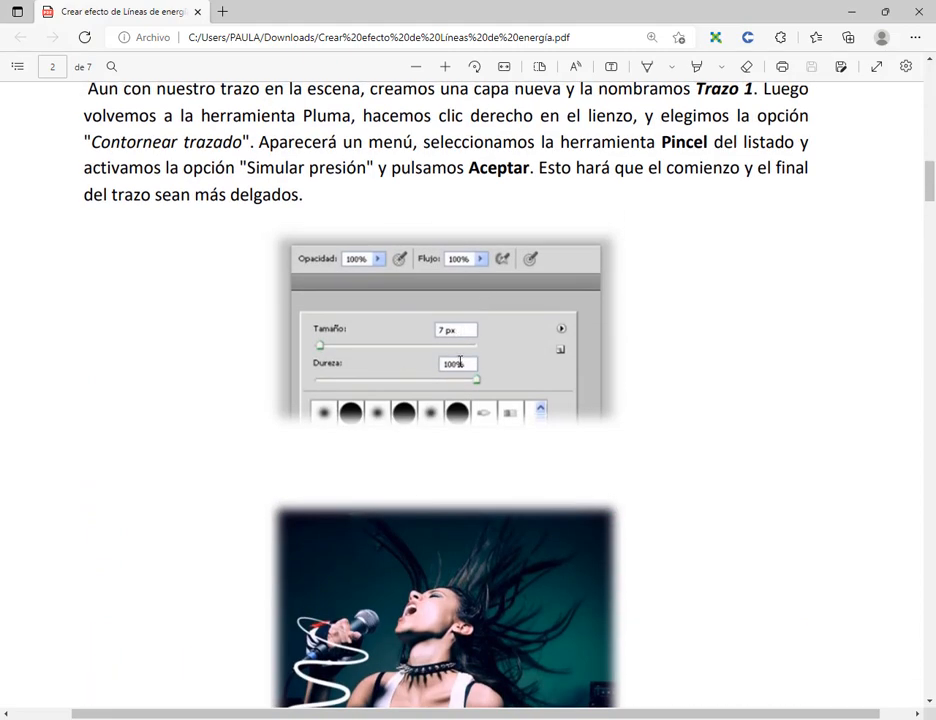
{"action": "scroll", "coordinate": [563, 369], "scroll_direction": "up", "scroll_amount": 2}
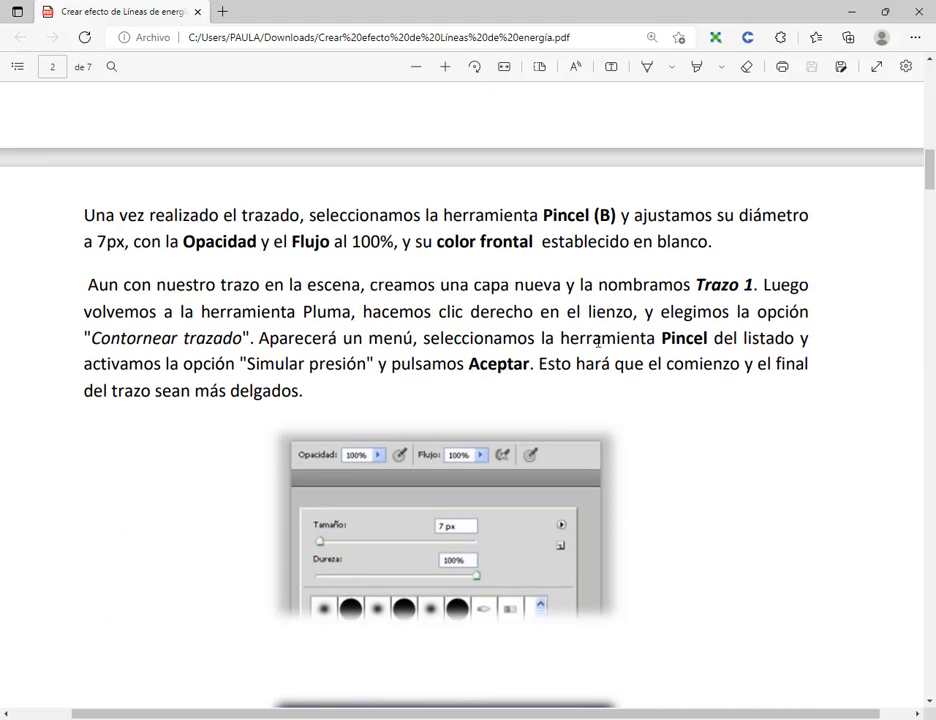
{"action": "scroll", "coordinate": [614, 306], "scroll_direction": "down", "scroll_amount": 6}
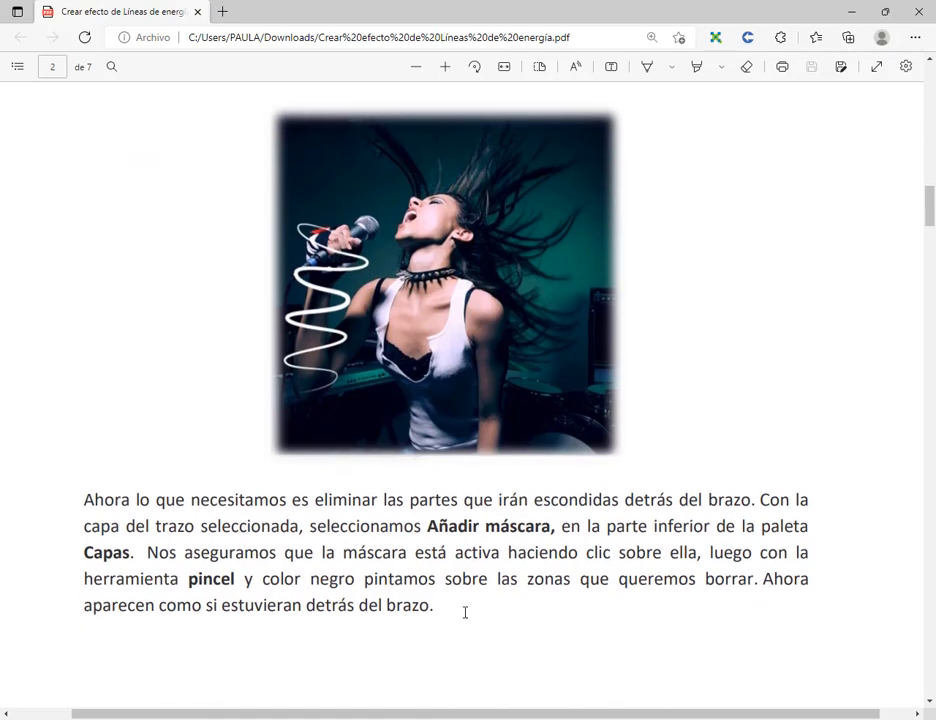
{"action": "key", "text": "alt+Tab"}
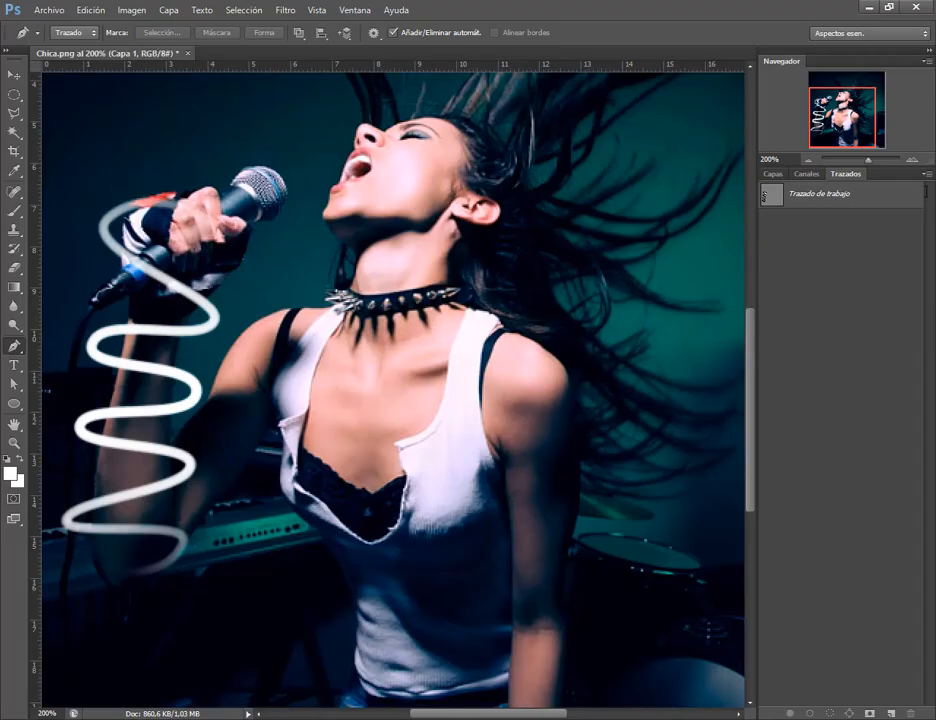
{"action": "key", "text": "alt+Tab"}
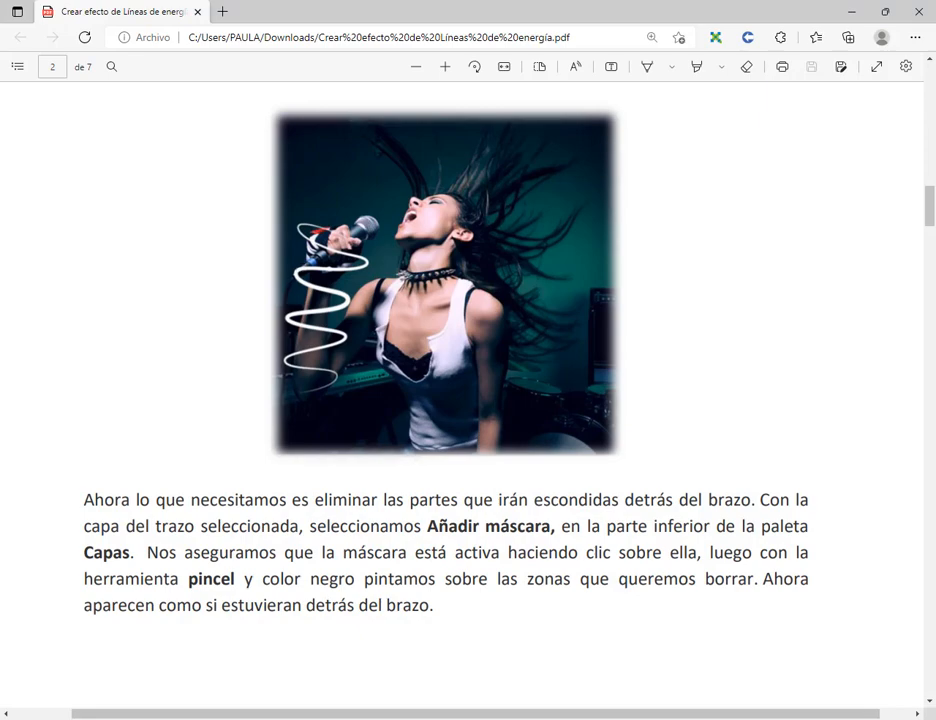
{"action": "key", "text": "alt+Tab"}
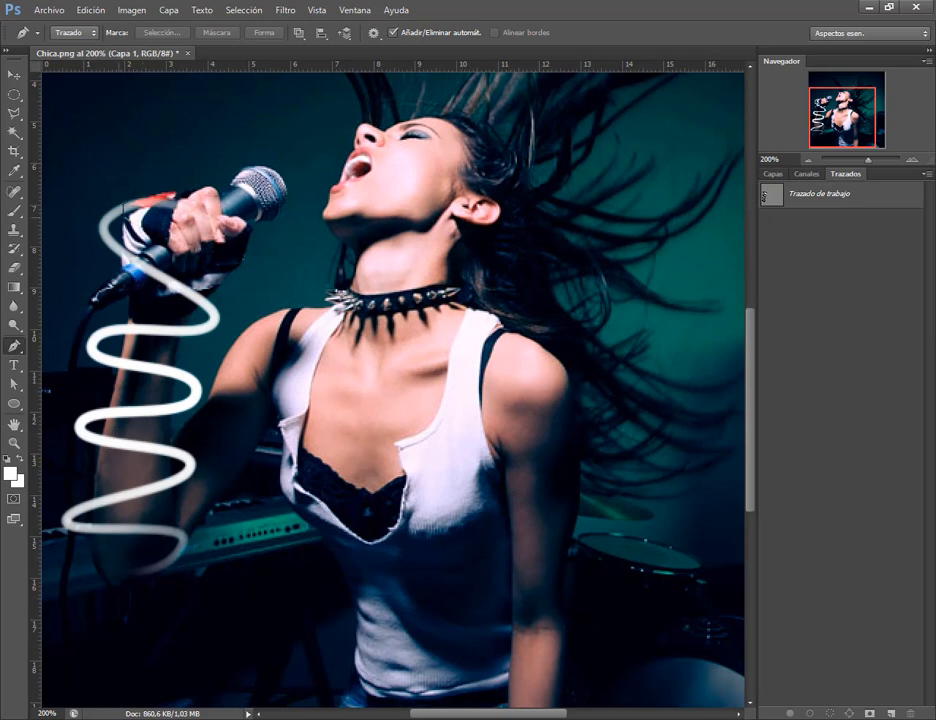
Undo the pressure-simulated stroke made with the hard brush on Capa 1.
{"action": "left_click", "coordinate": [773, 174]}
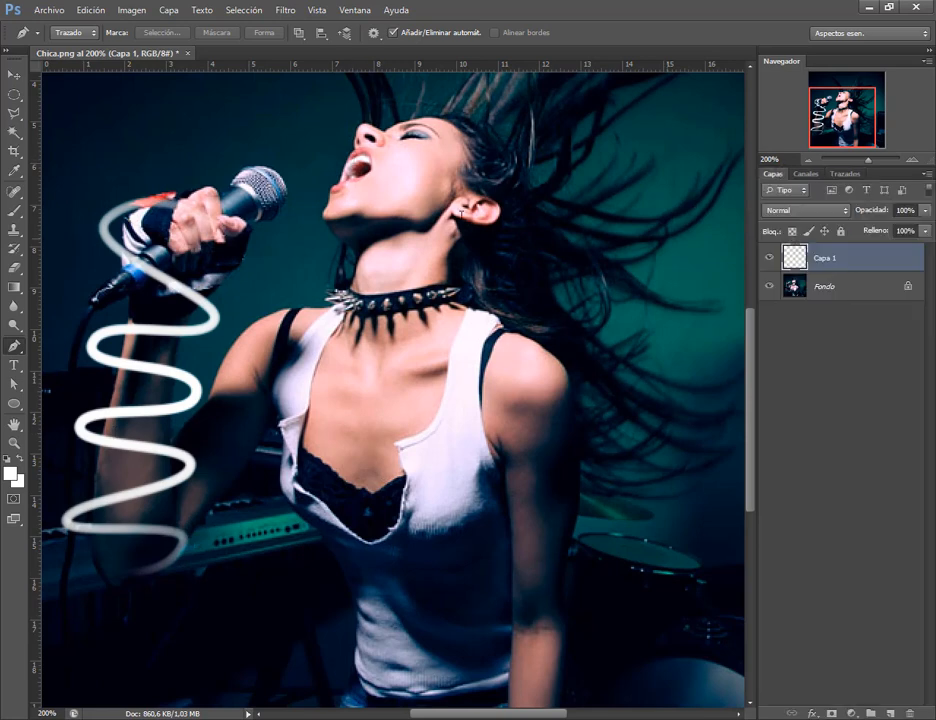
{"action": "left_click", "coordinate": [76, 12]}
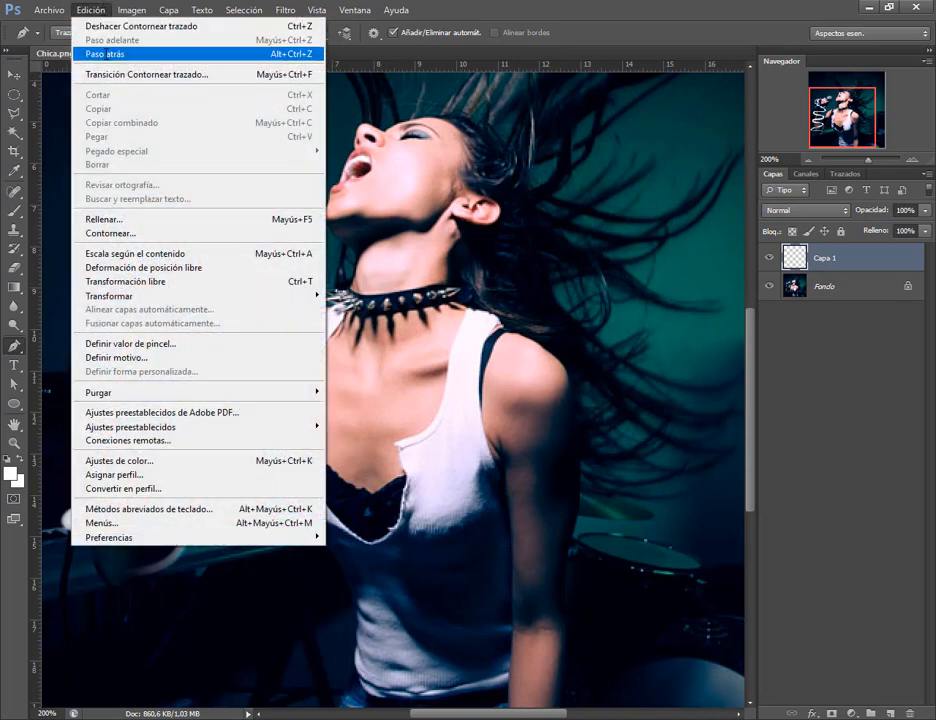
{"action": "left_click", "coordinate": [100, 54]}
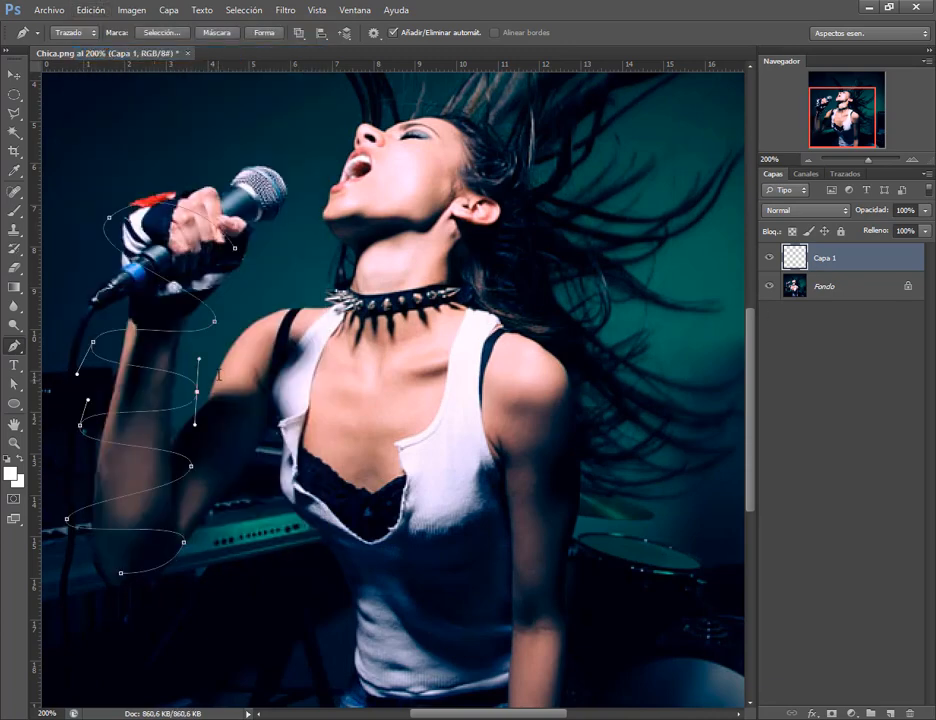
With direct selection, adjust the direction handle of the spiral's lowest right-hand anchor and select the lowest left-hand anchor.
{"action": "left_click", "coordinate": [14, 384]}
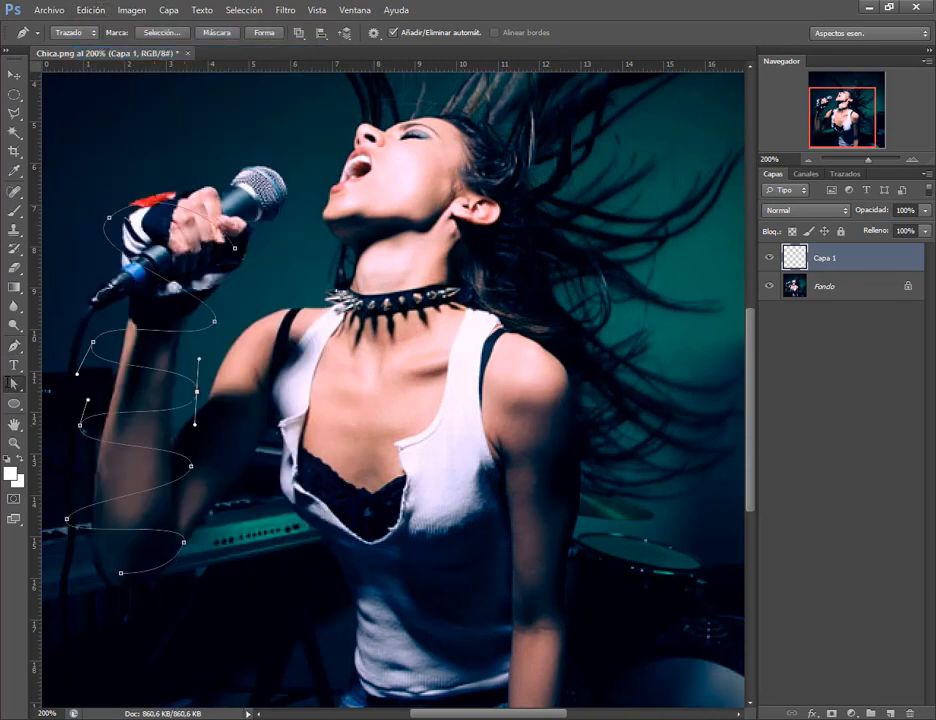
{"action": "left_click", "coordinate": [184, 542]}
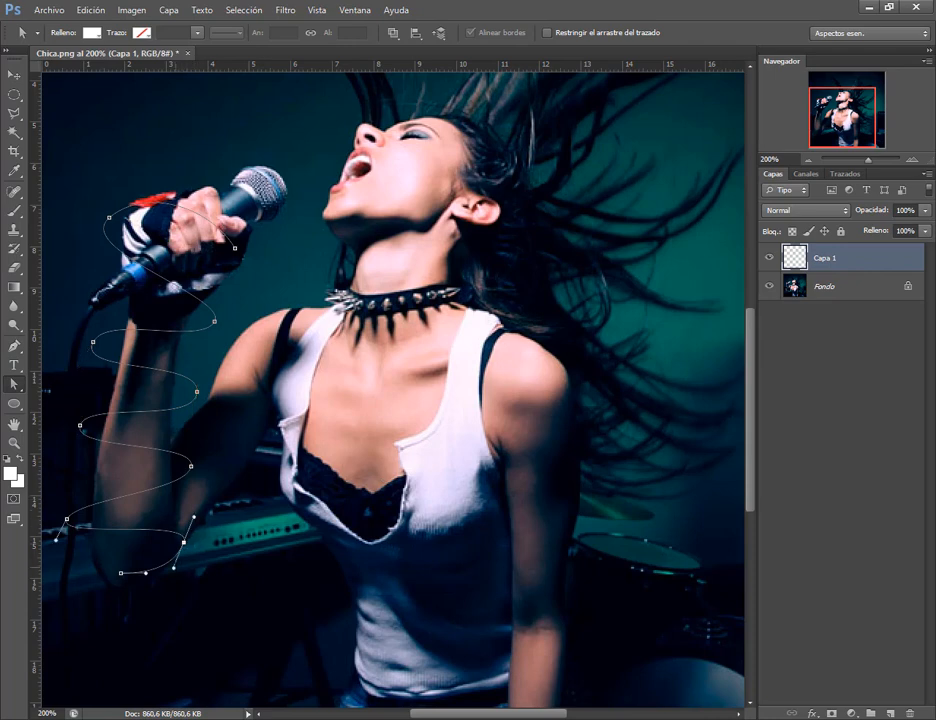
{"action": "left_click_drag", "start_coordinate": [174, 568], "coordinate": [182, 560]}
{"action": "left_click", "coordinate": [66, 519]}
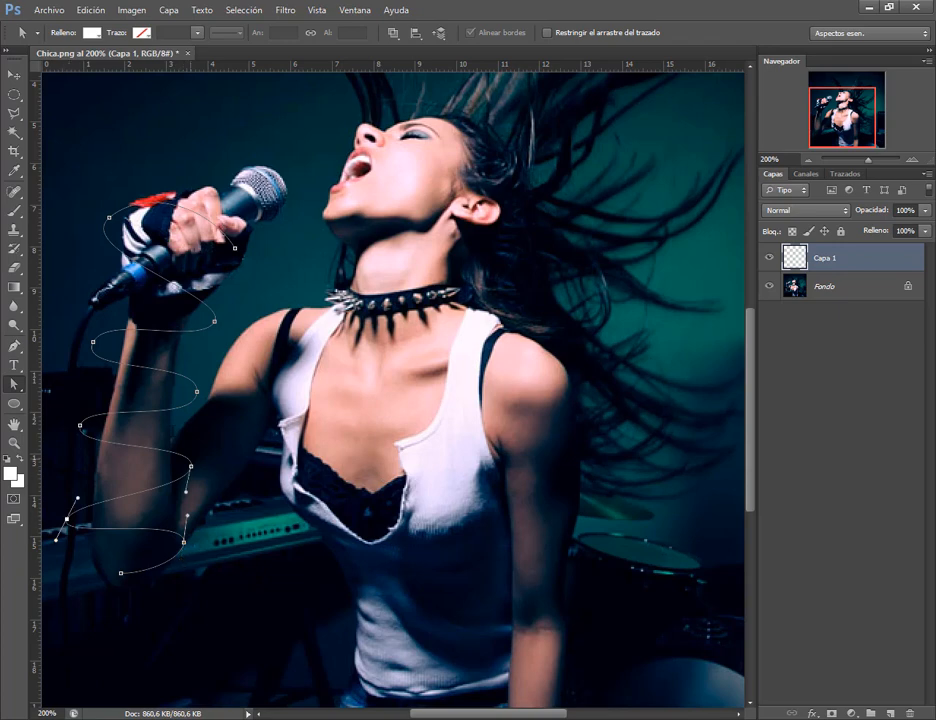
Reshape the spiral's lower curves with the Convertir punto de ancla tool by pulling new handles from two neighbouring anchors.
{"action": "left_click", "coordinate": [14, 345]}
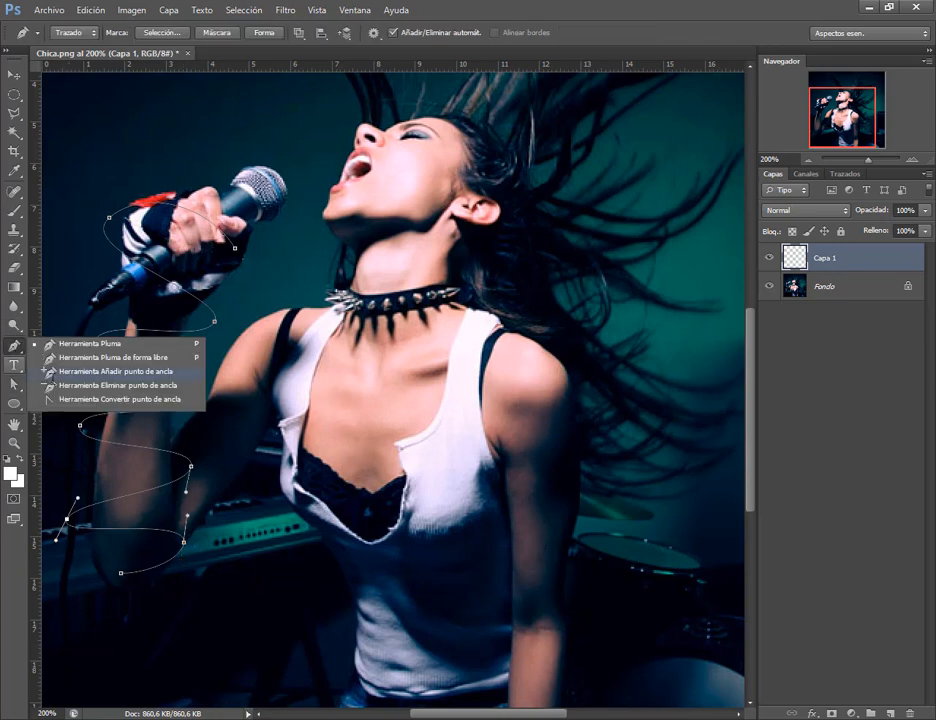
{"action": "left_click", "coordinate": [61, 399]}
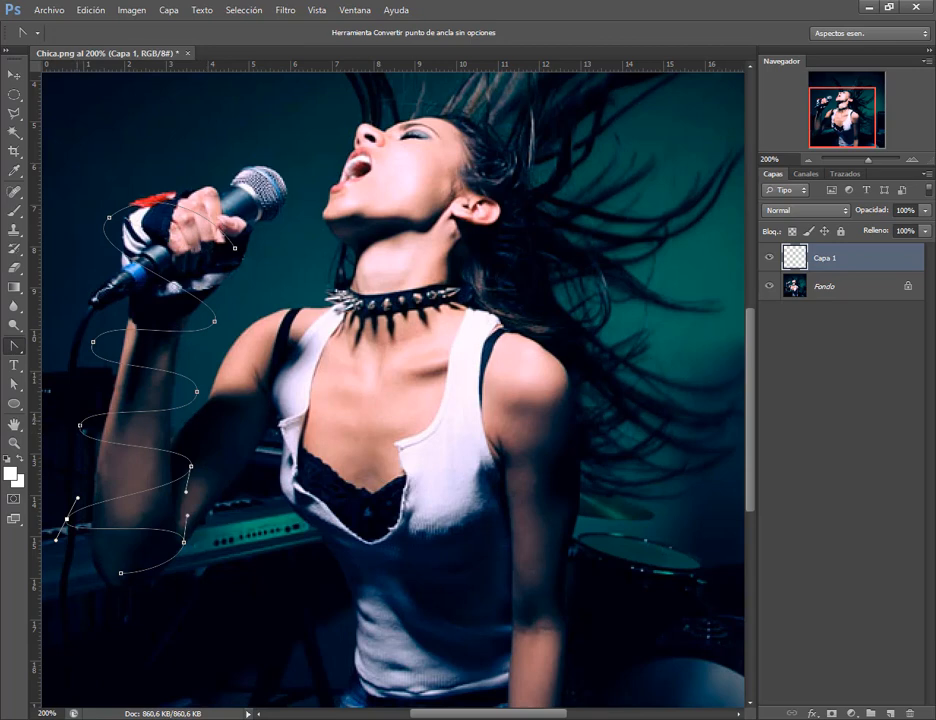
{"action": "left_click_drag", "start_coordinate": [80, 425], "coordinate": [103, 410]}
{"action": "left_click_drag", "start_coordinate": [191, 466], "coordinate": [206, 482]}
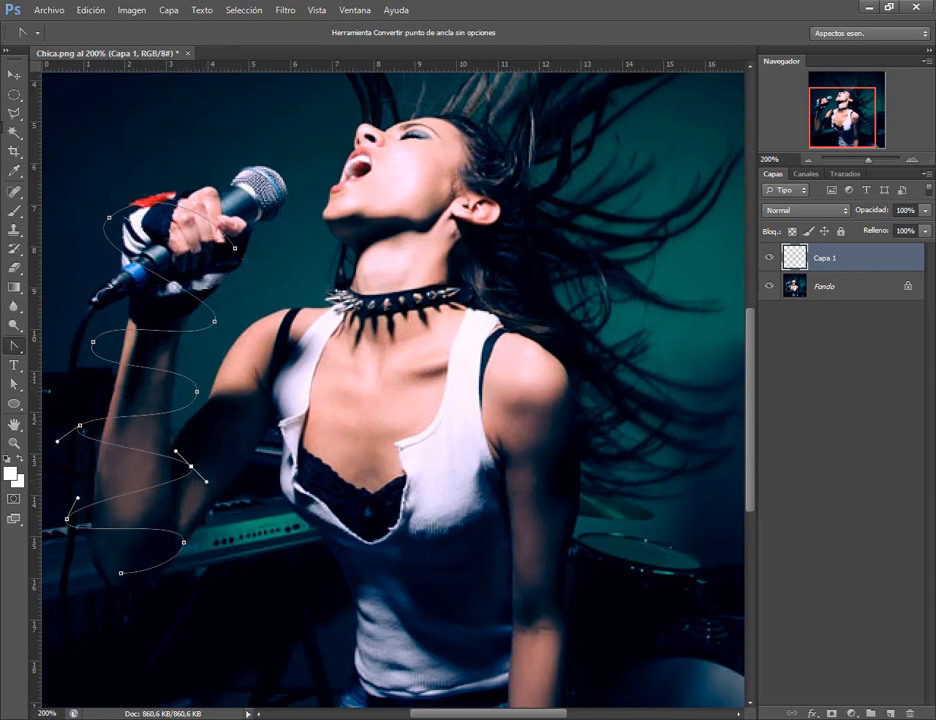
{"action": "left_click", "coordinate": [845, 174]}
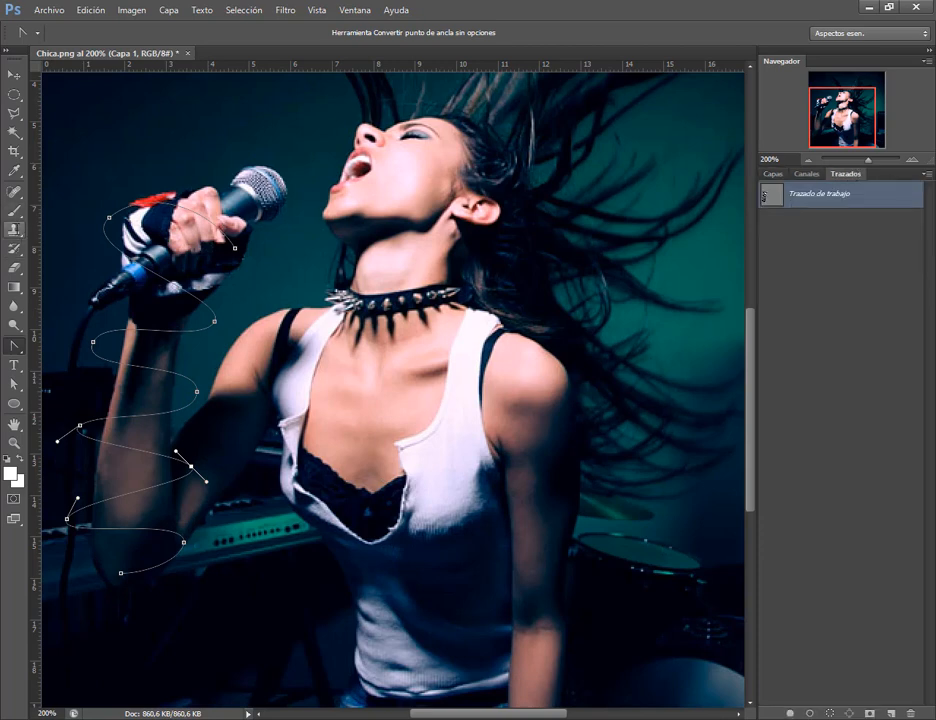
Set the Brush tool's size to 5 px with hardness kept at 100%.
{"action": "left_click", "coordinate": [13, 211]}
{"action": "right_click", "coordinate": [381, 213]}
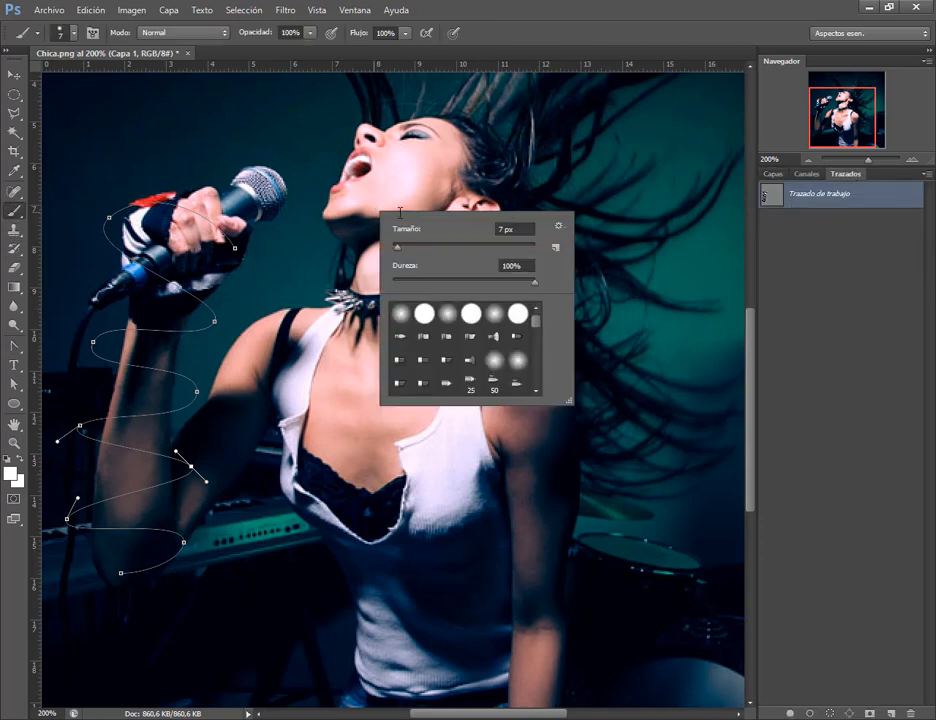
{"action": "scroll", "coordinate": [519, 229], "scroll_direction": "down", "scroll_amount": 2}
{"action": "scroll", "coordinate": [495, 231], "scroll_direction": "up", "scroll_amount": 1}
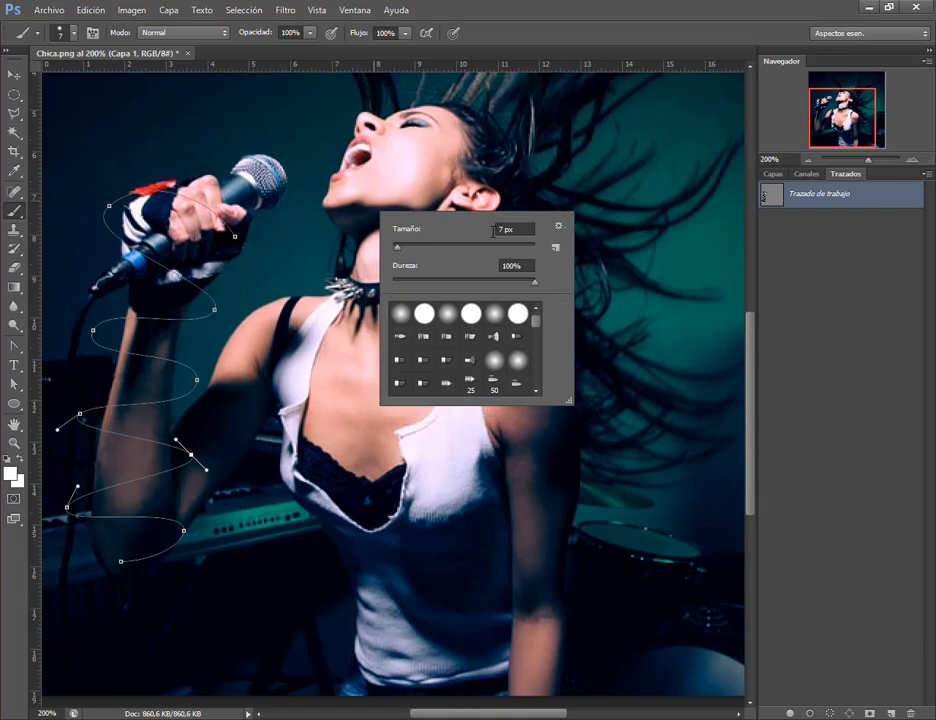
{"action": "left_click", "coordinate": [399, 247]}
{"action": "scroll", "coordinate": [517, 235], "scroll_direction": "down", "scroll_amount": 2}
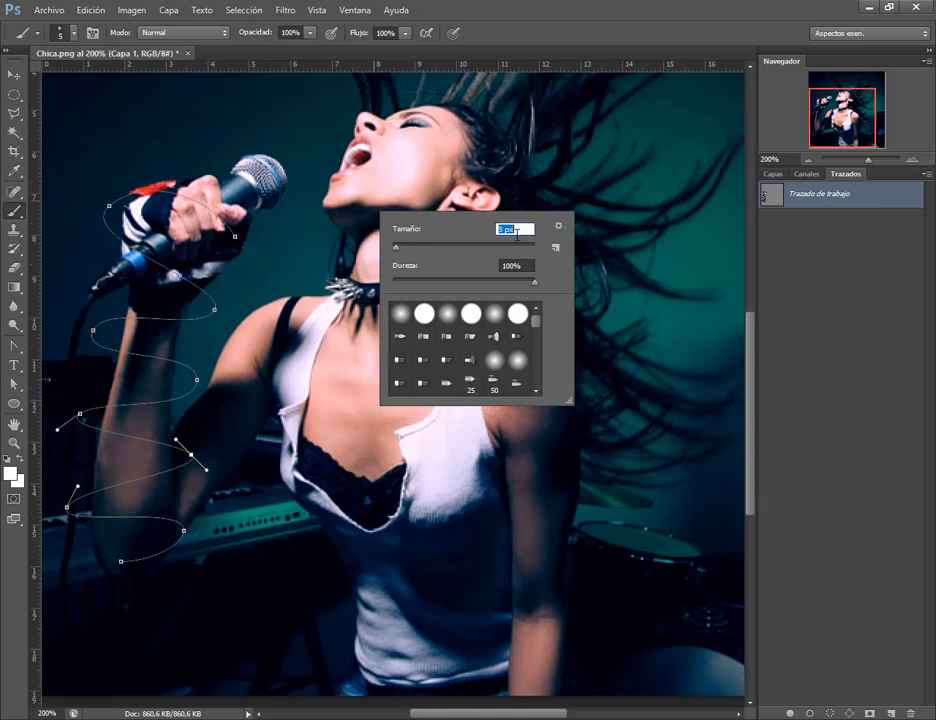
{"action": "key", "text": "Return"}
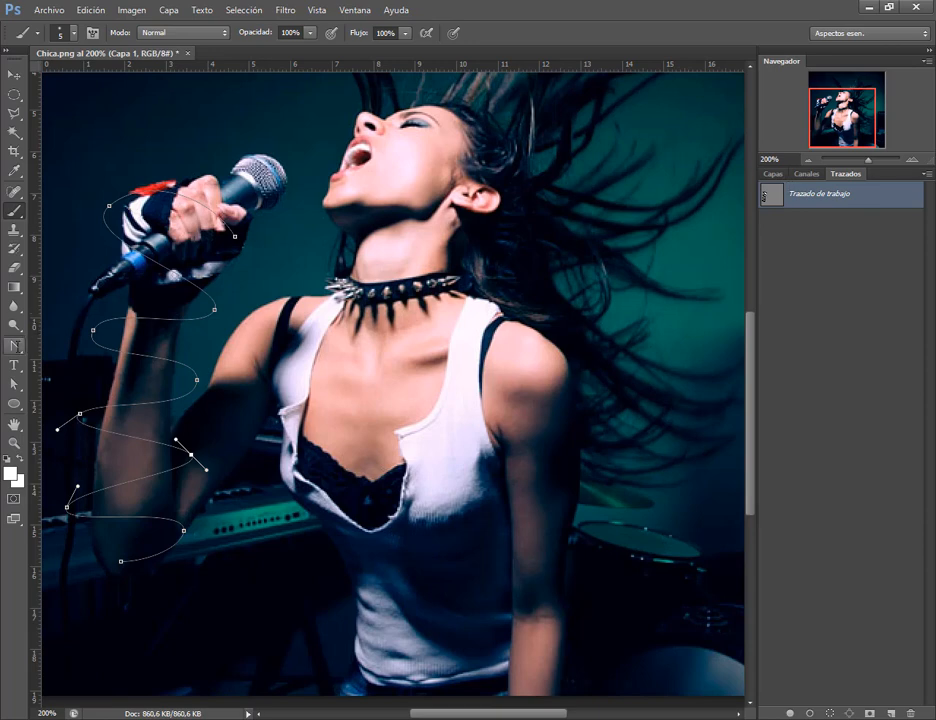
Stroke the spiral path on Capa 1 with Pincel and Simular presión enabled.
{"action": "left_click", "coordinate": [14, 345]}
{"action": "left_click", "coordinate": [70, 345]}
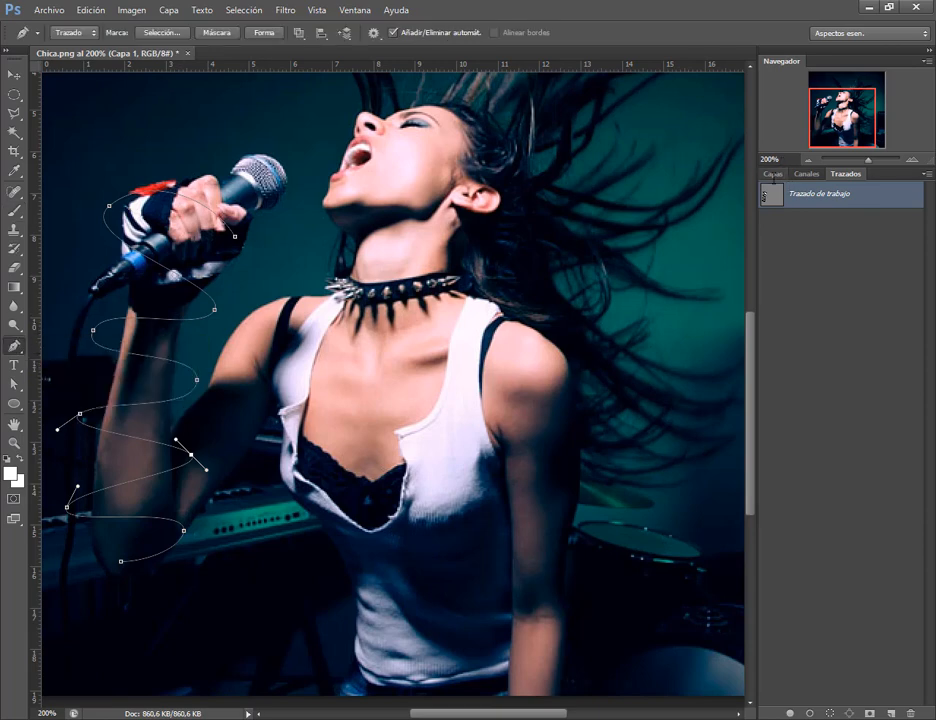
{"action": "left_click", "coordinate": [773, 174]}
{"action": "right_click", "coordinate": [188, 278]}
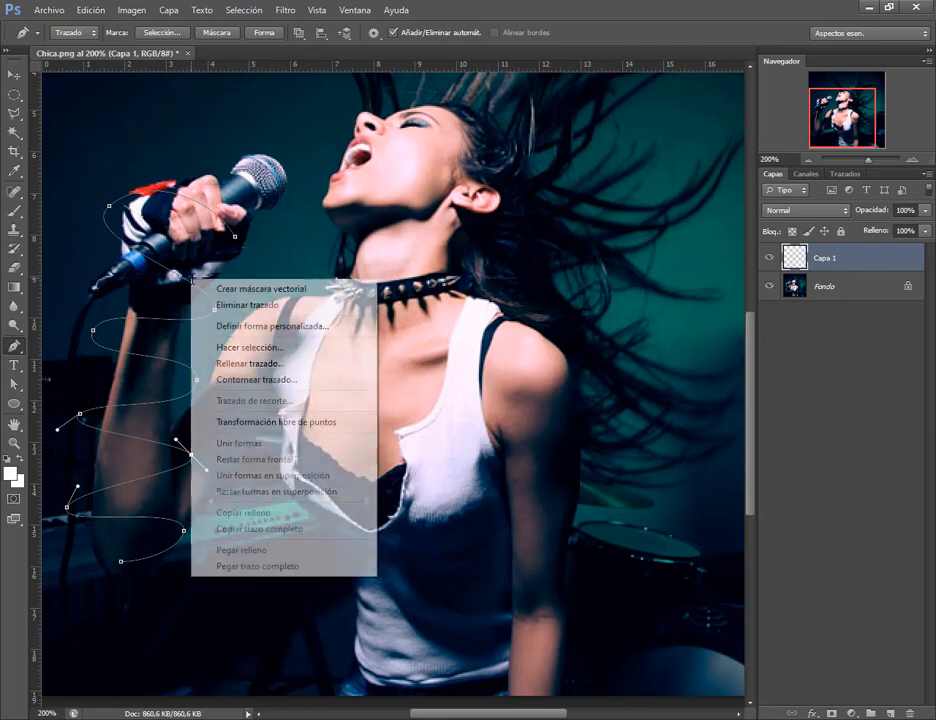
{"action": "left_click", "coordinate": [294, 381]}
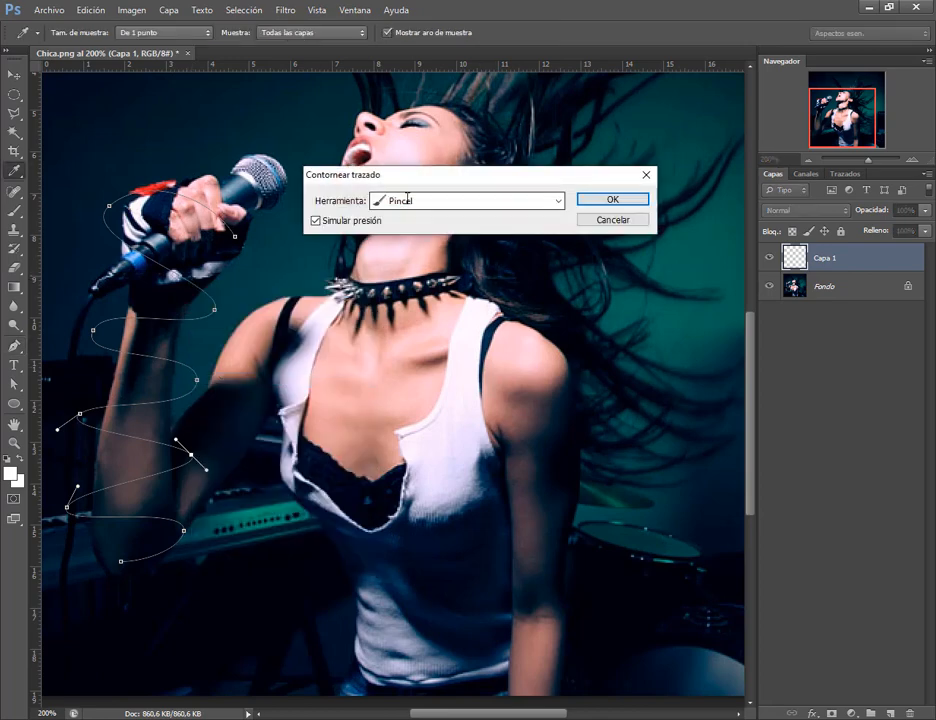
{"action": "key", "text": "Return"}
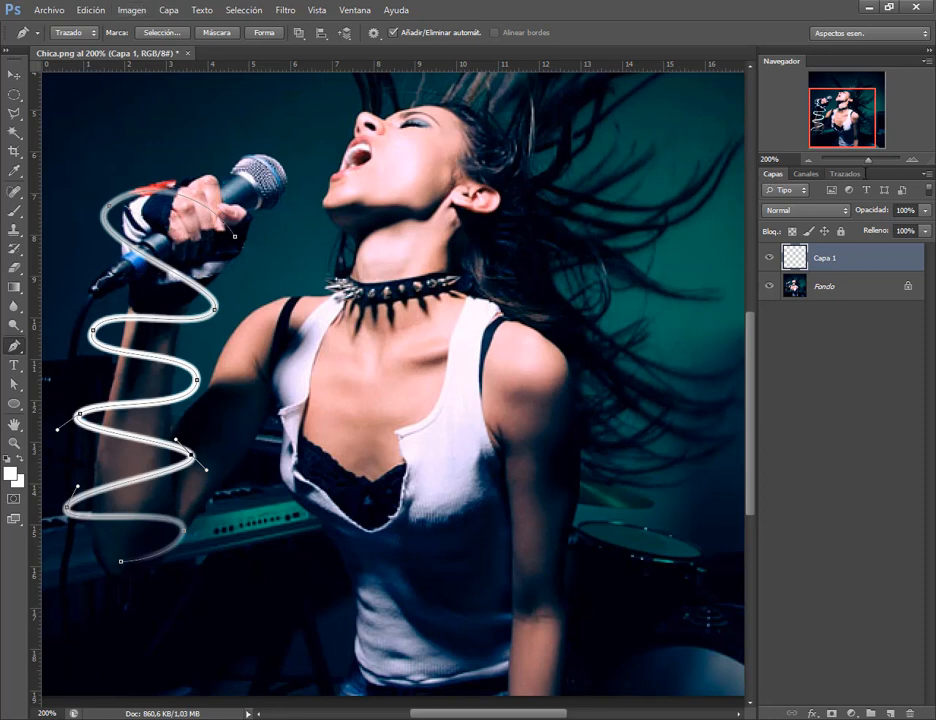
Deselect the work path to check the 5 px stroke, and undo that stroke.
{"action": "left_click", "coordinate": [858, 174]}
{"action": "left_click", "coordinate": [852, 366]}
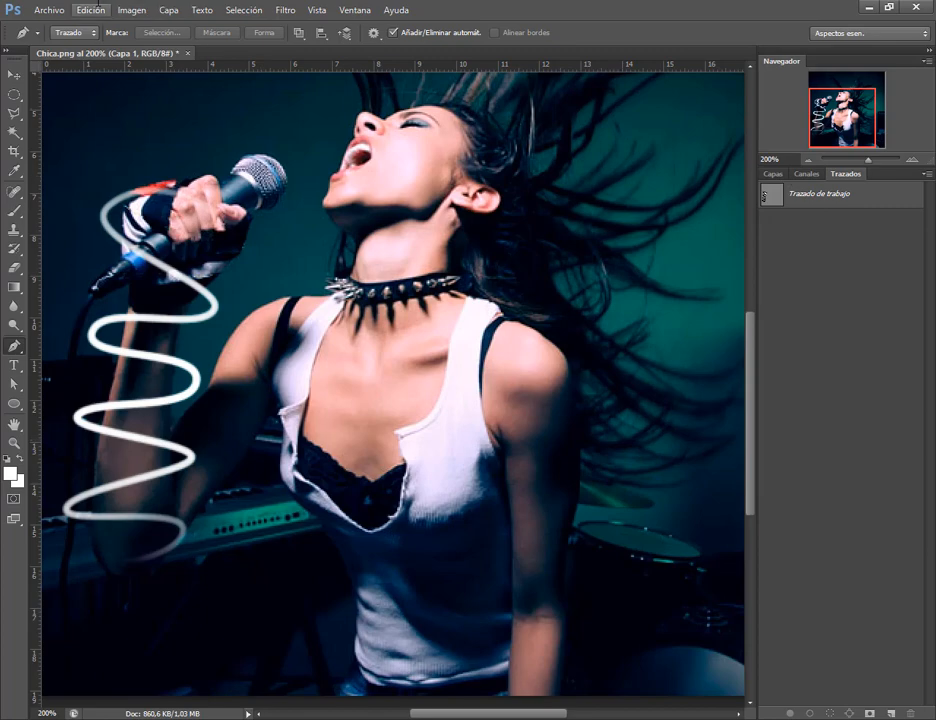
{"action": "left_click", "coordinate": [76, 10]}
{"action": "left_click", "coordinate": [94, 53]}
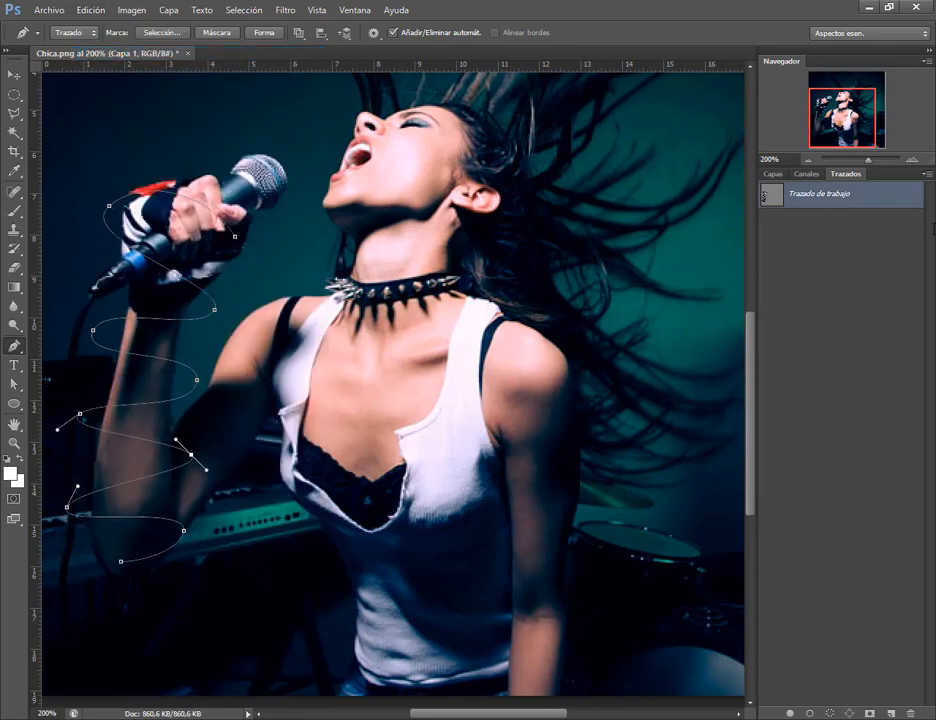
Pull new direction handles from the spiral's lower right-hand anchor and the left-hand anchor just above it with the Convertir punto de ancla tool.
{"action": "left_click_drag", "start_coordinate": [14, 345], "coordinate": [110, 396]}
{"action": "left_click_drag", "start_coordinate": [191, 455], "coordinate": [191, 479]}
{"action": "left_click", "coordinate": [802, 246]}
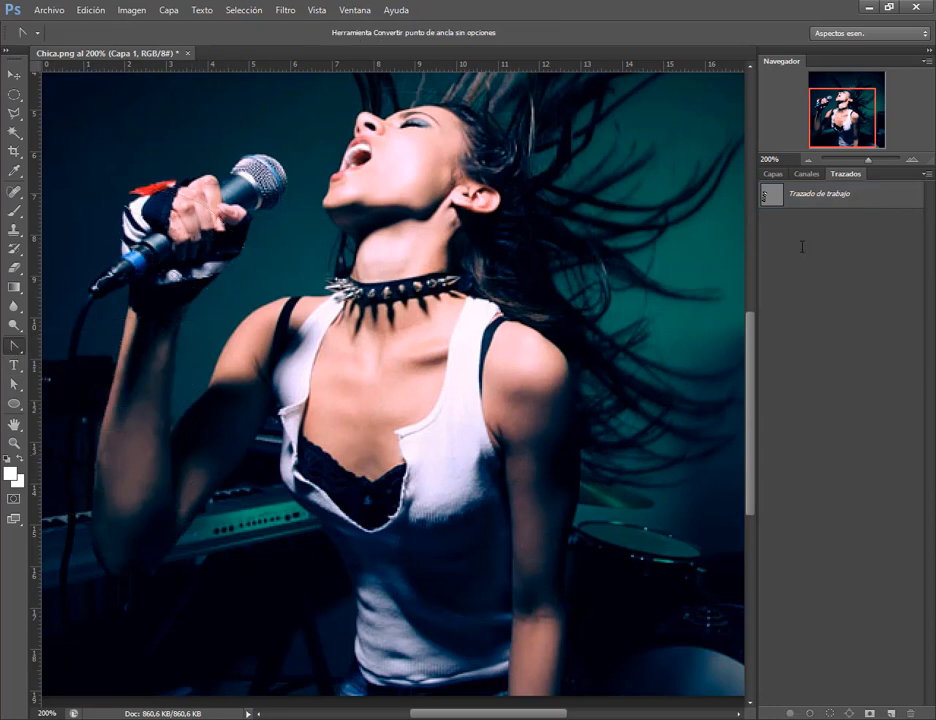
{"action": "left_click", "coordinate": [808, 196]}
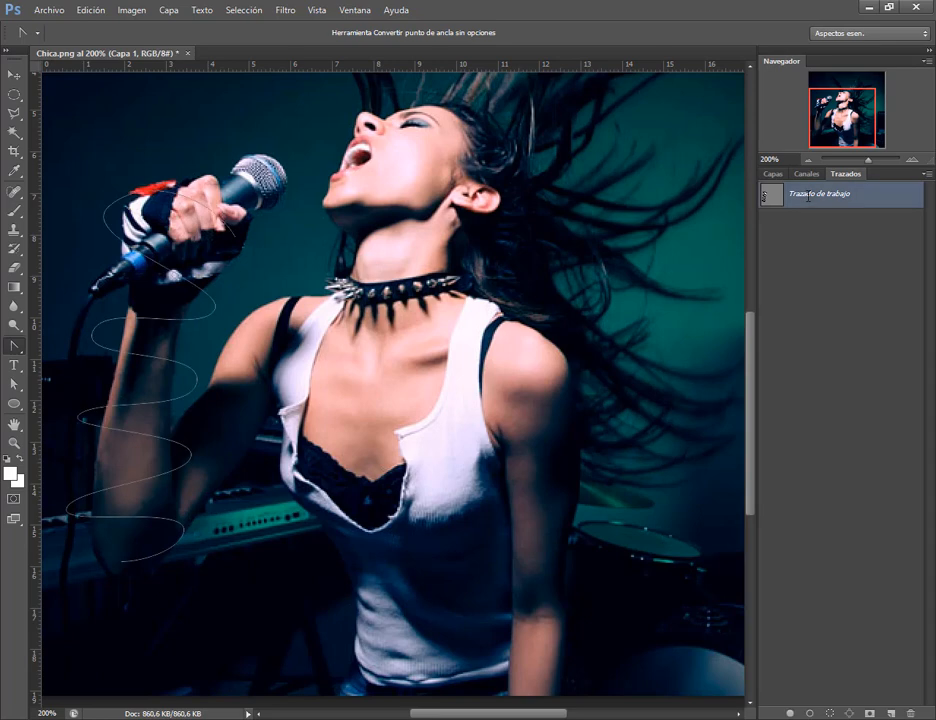
{"action": "left_click", "coordinate": [120, 405]}
{"action": "left_click_drag", "start_coordinate": [80, 414], "coordinate": [73, 435]}
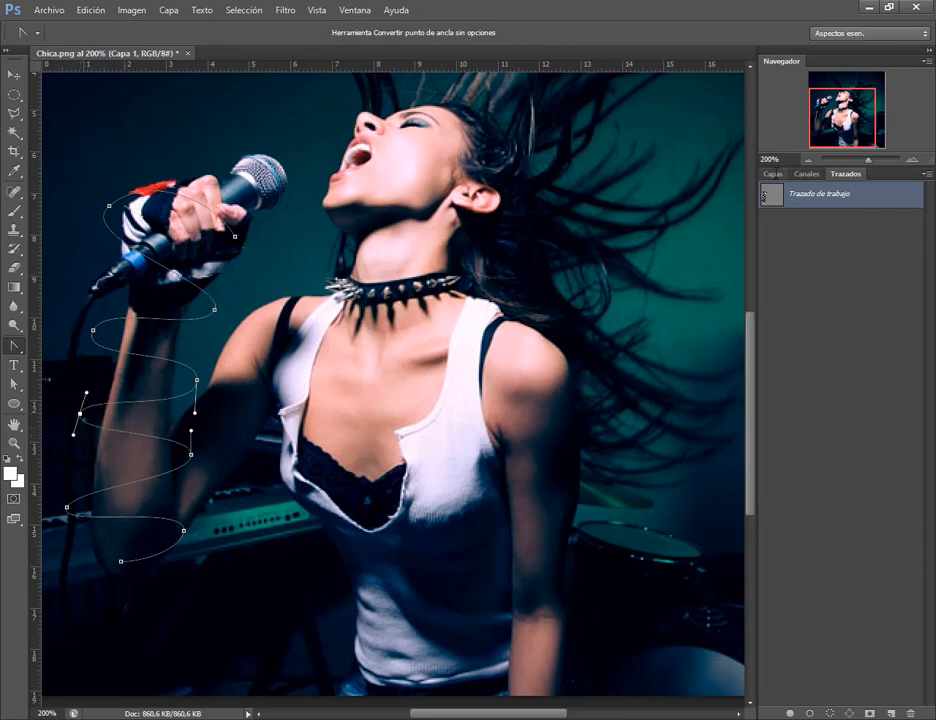
Stroke the reshaped spiral path on Capa 1 using Pincel with Simular presión enabled.
{"action": "left_click", "coordinate": [777, 173]}
{"action": "right_click", "coordinate": [14, 347]}
{"action": "left_click", "coordinate": [45, 343]}
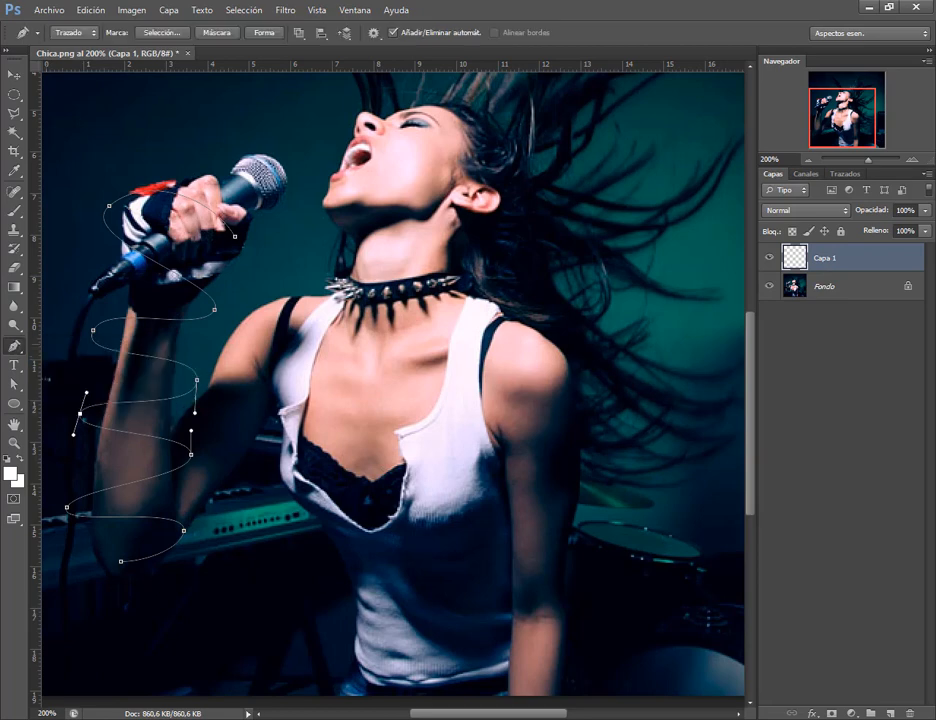
{"action": "right_click", "coordinate": [112, 351]}
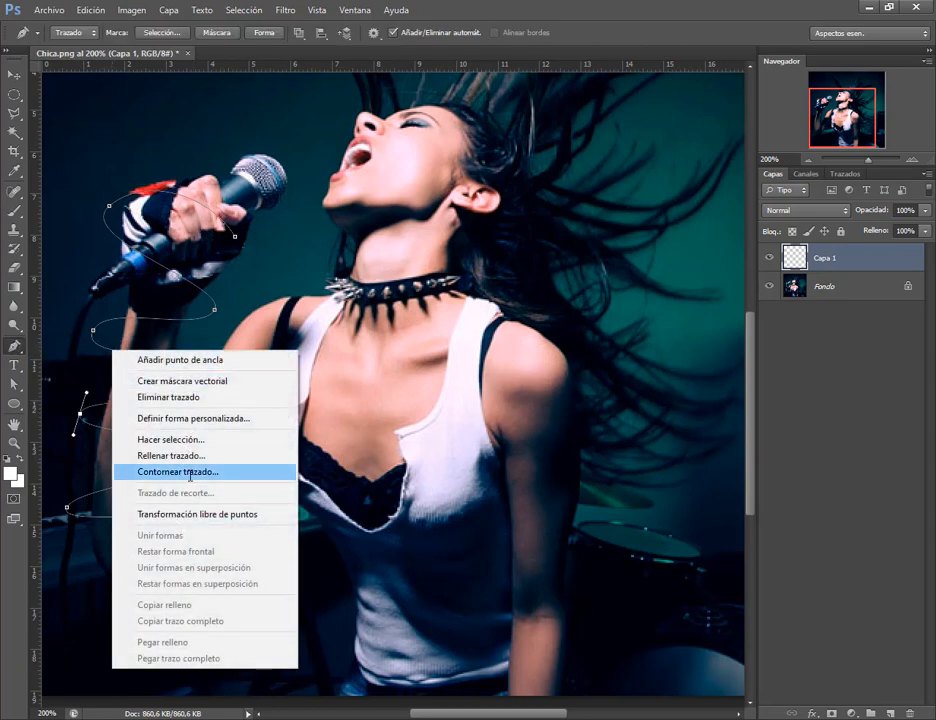
{"action": "left_click", "coordinate": [190, 472]}
{"action": "left_click", "coordinate": [612, 199]}
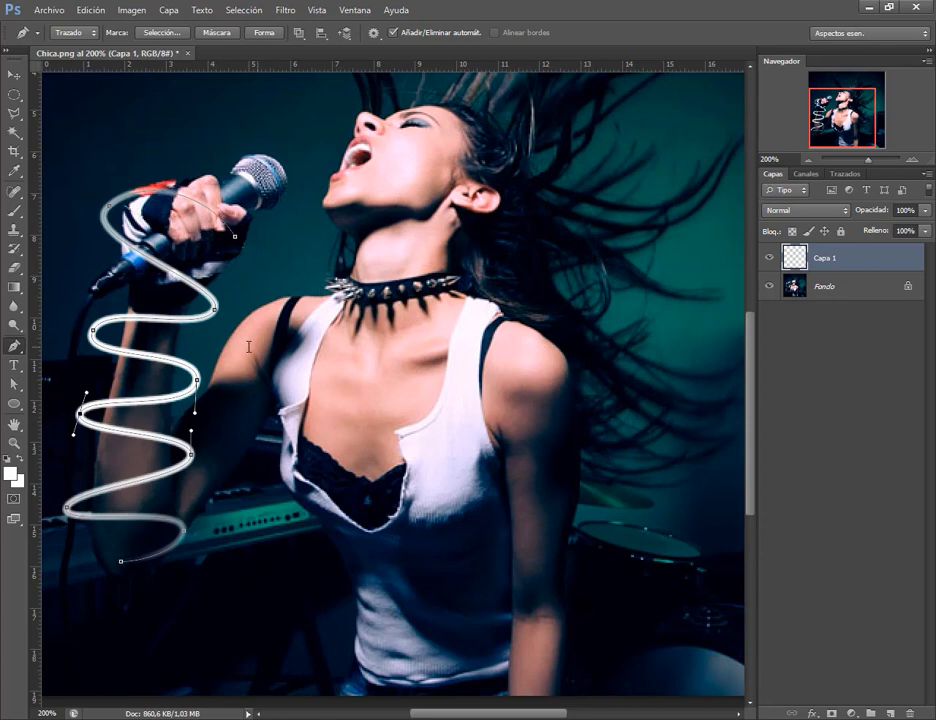
Intensify the spiral by repeating the pressure-simulated Pincel stroke two more times on Capa 1.
{"action": "right_click", "coordinate": [211, 342]}
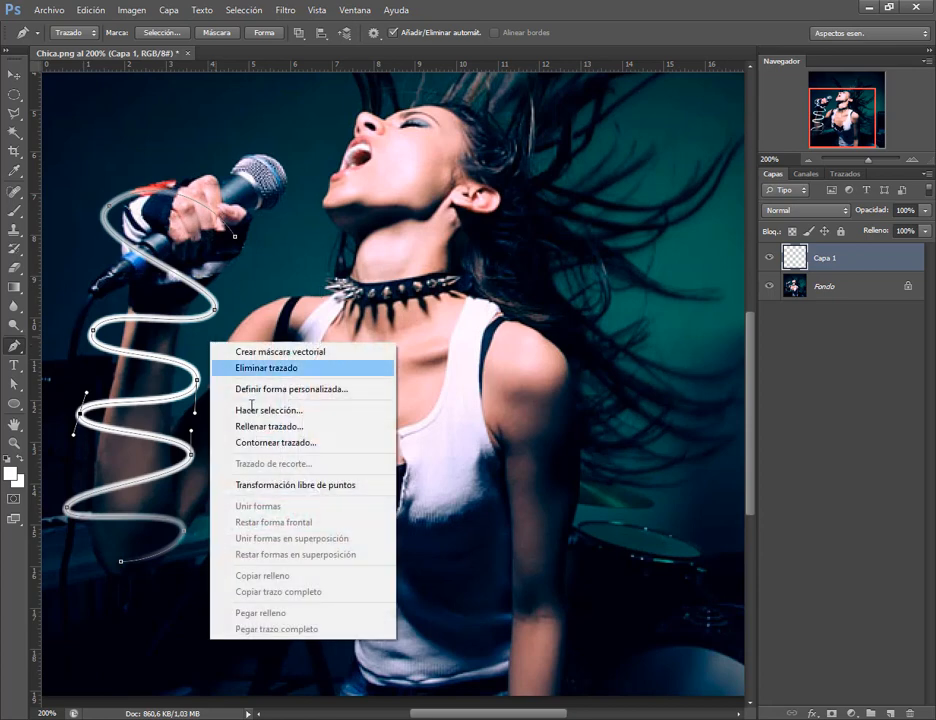
{"action": "left_click", "coordinate": [261, 440]}
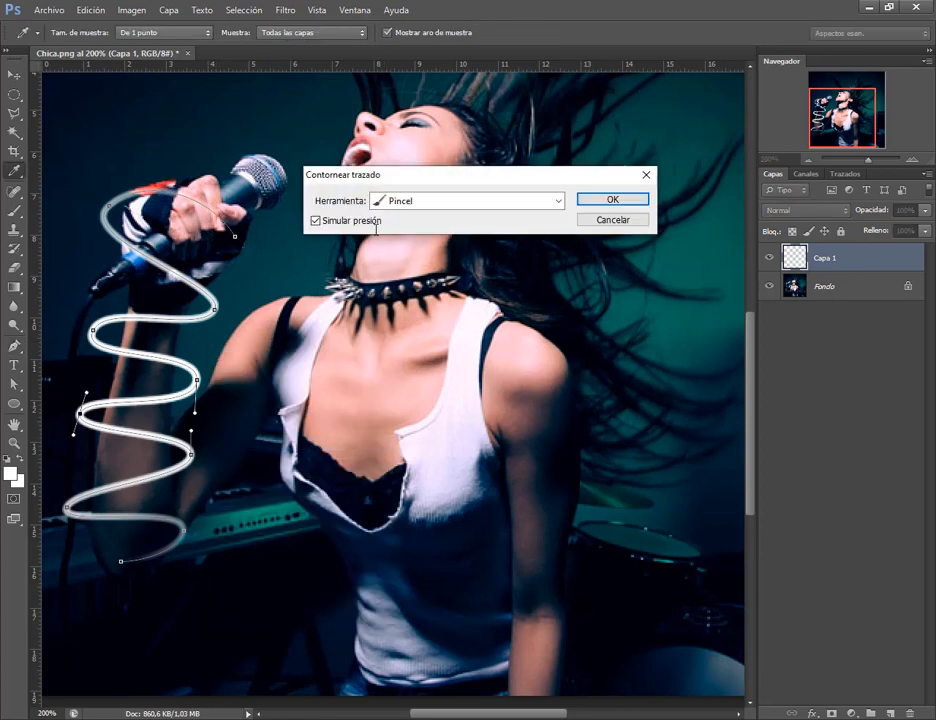
{"action": "left_click", "coordinate": [600, 199]}
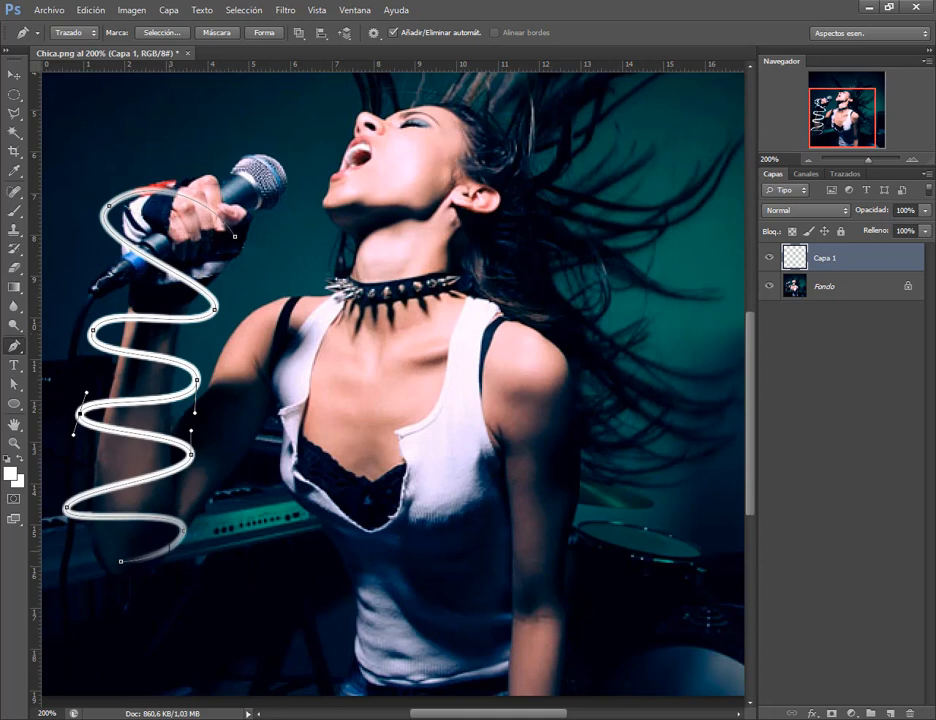
{"action": "right_click", "coordinate": [358, 347]}
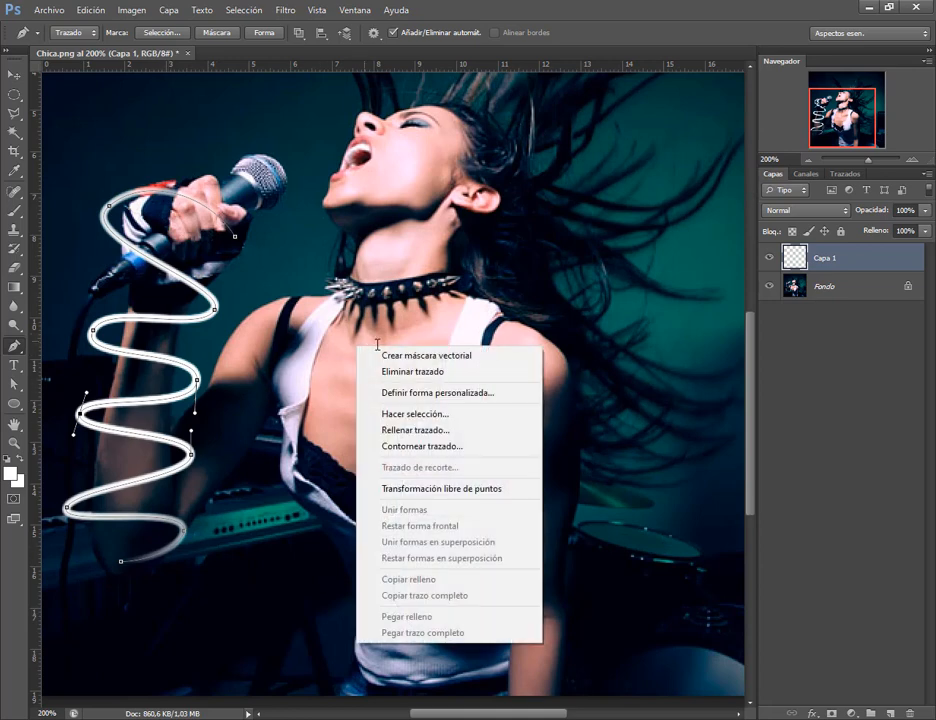
{"action": "left_click", "coordinate": [426, 443]}
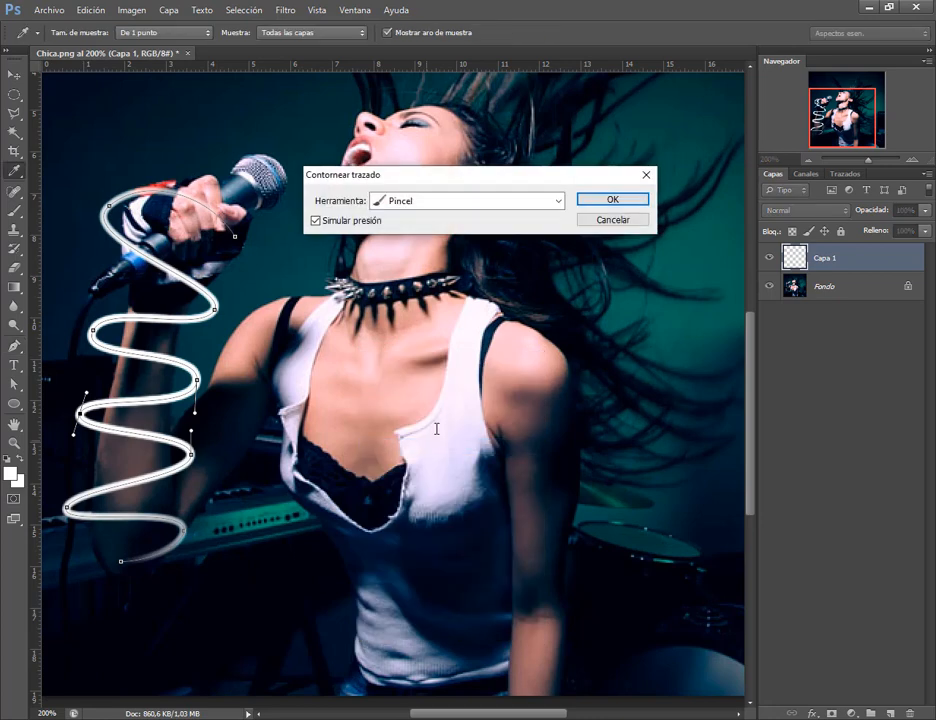
{"action": "left_click", "coordinate": [607, 200]}
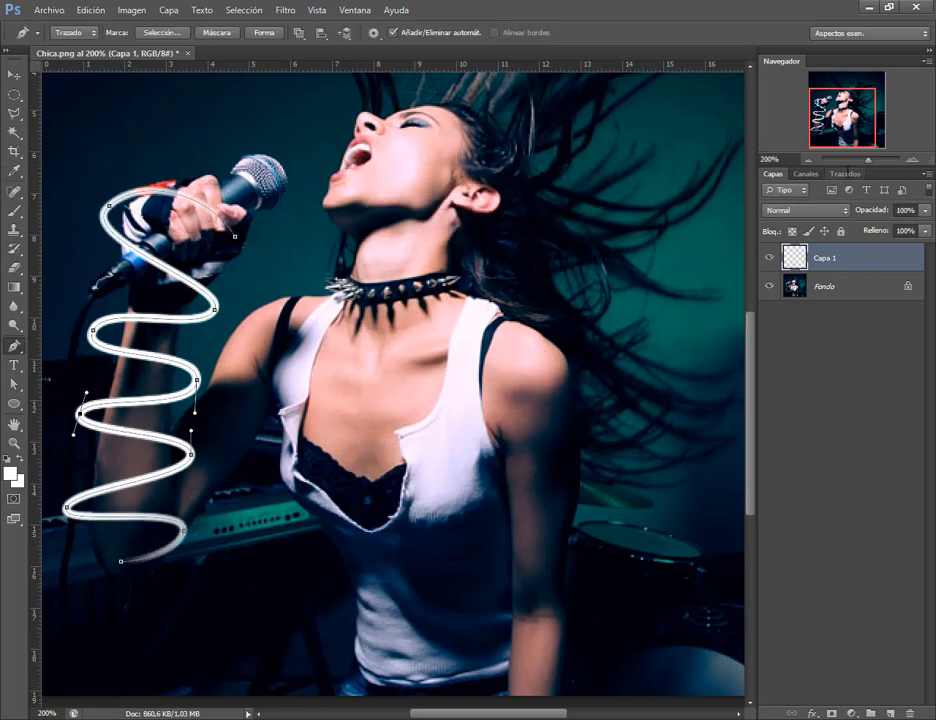
Deselect the work path, check the bare white spiral against the whole image, and return to the layer list.
{"action": "left_click", "coordinate": [845, 174]}
{"action": "left_click", "coordinate": [823, 262]}
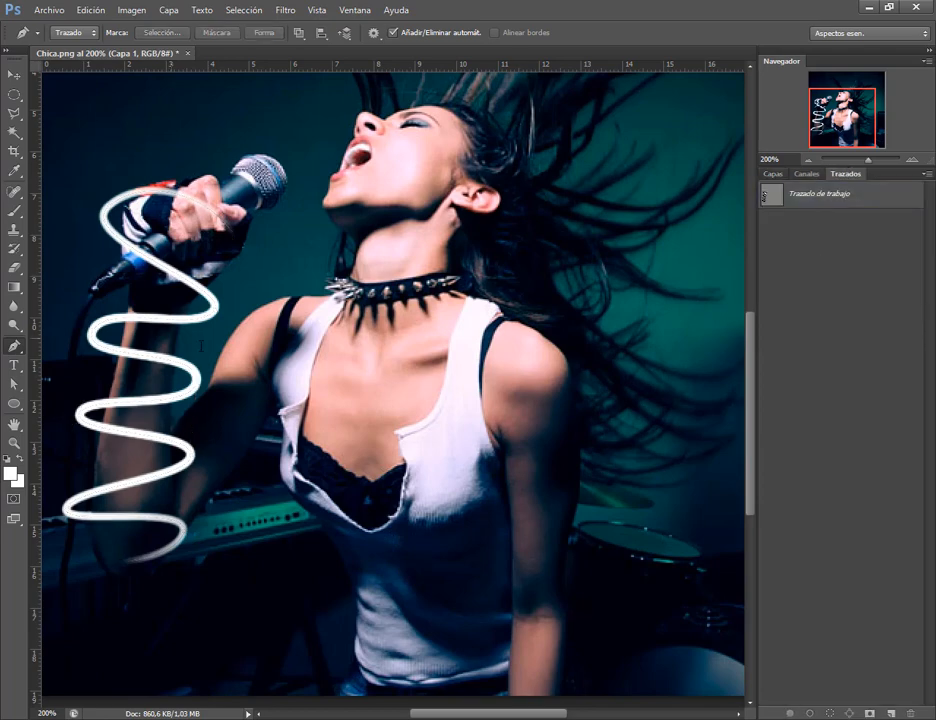
{"action": "key", "text": "ctrl+0"}
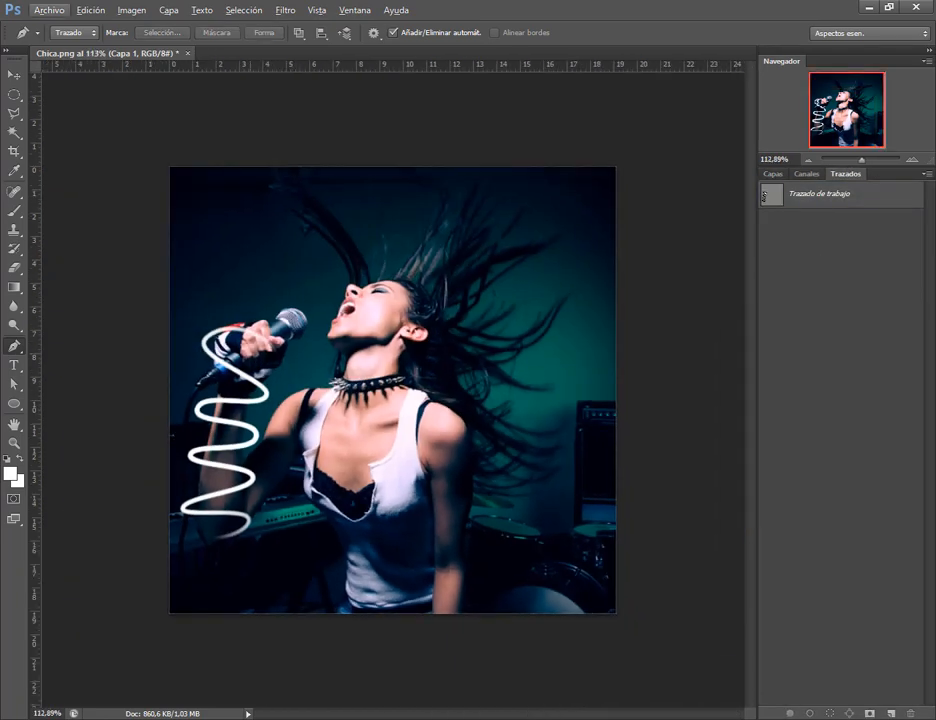
{"action": "scroll", "coordinate": [250, 465], "scroll_direction": "up", "scroll_amount": 4}
{"action": "left_click", "coordinate": [773, 174]}
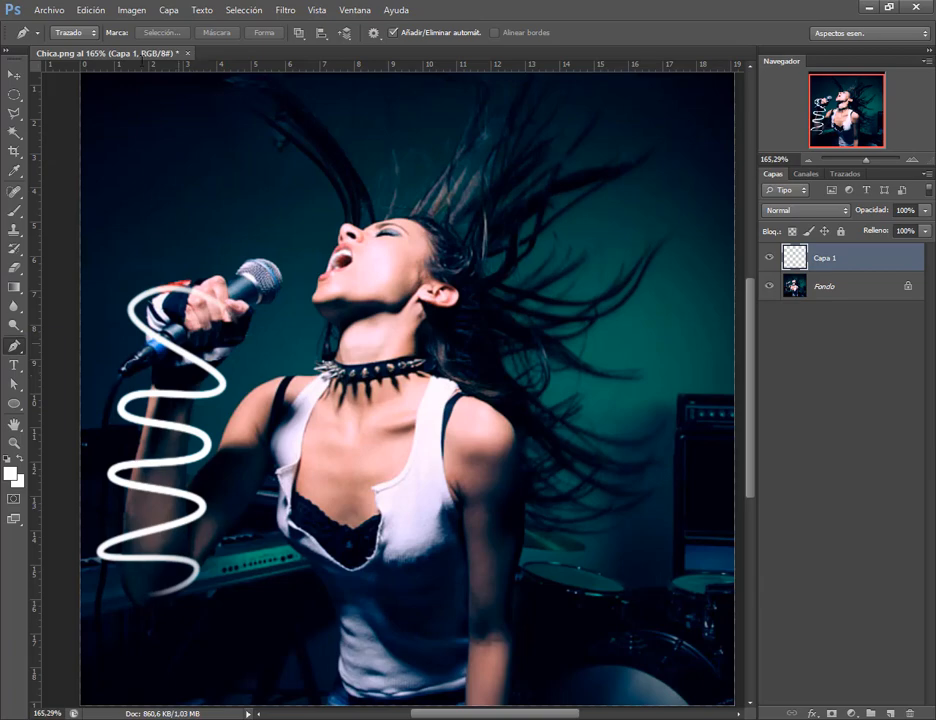
Save the document as Chica.psd on the Escritorio in Photoshop format with layers and Maximizar compatibilidad enabled.
{"action": "left_click", "coordinate": [49, 10]}
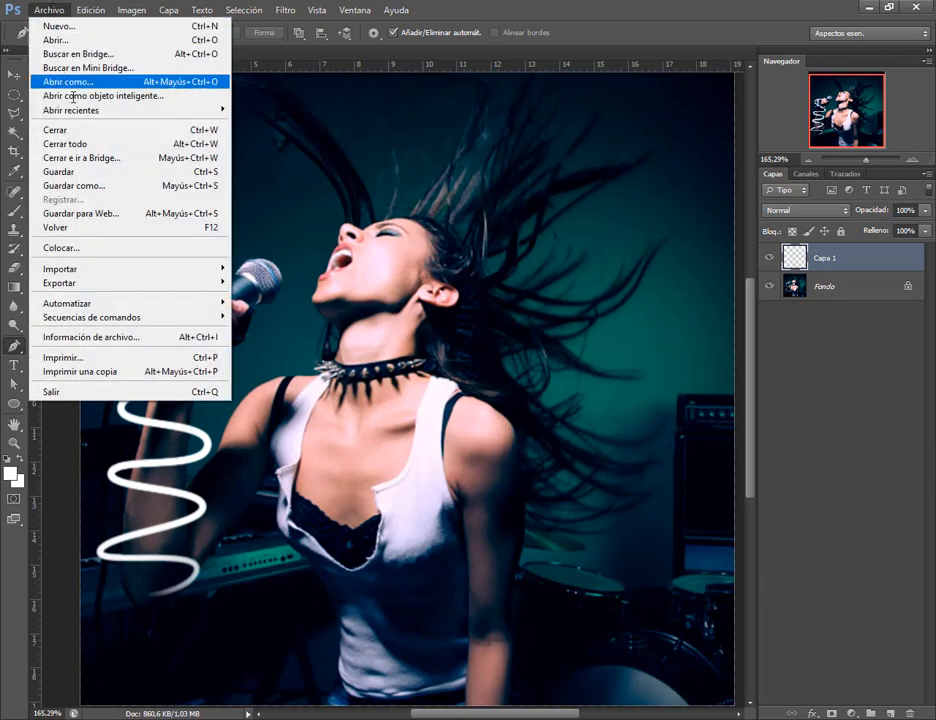
{"action": "left_click", "coordinate": [73, 185]}
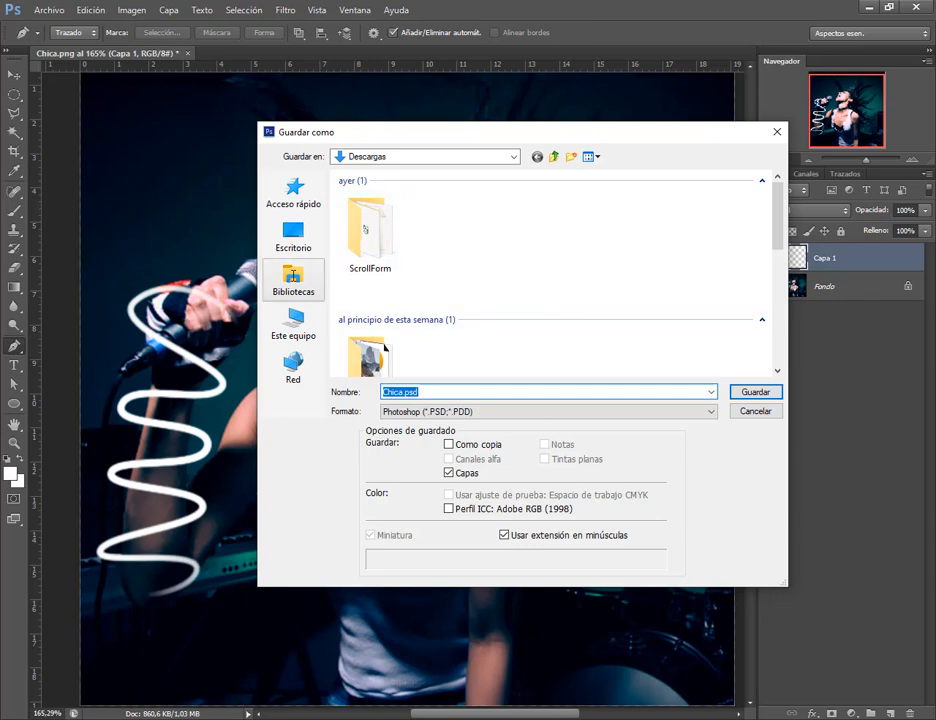
{"action": "left_click", "coordinate": [293, 237]}
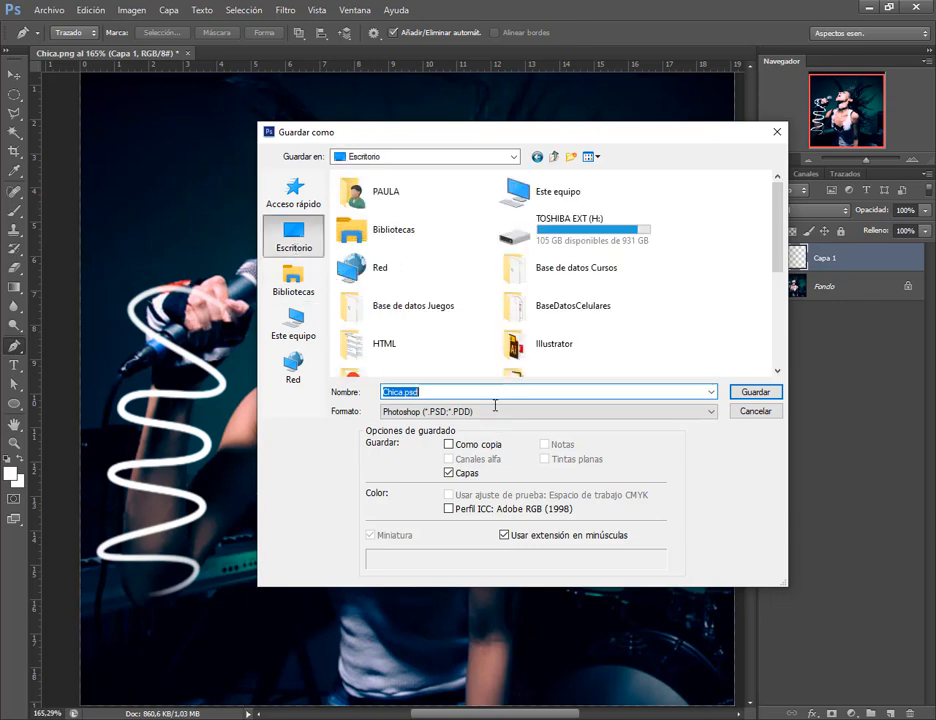
{"action": "left_click", "coordinate": [762, 392]}
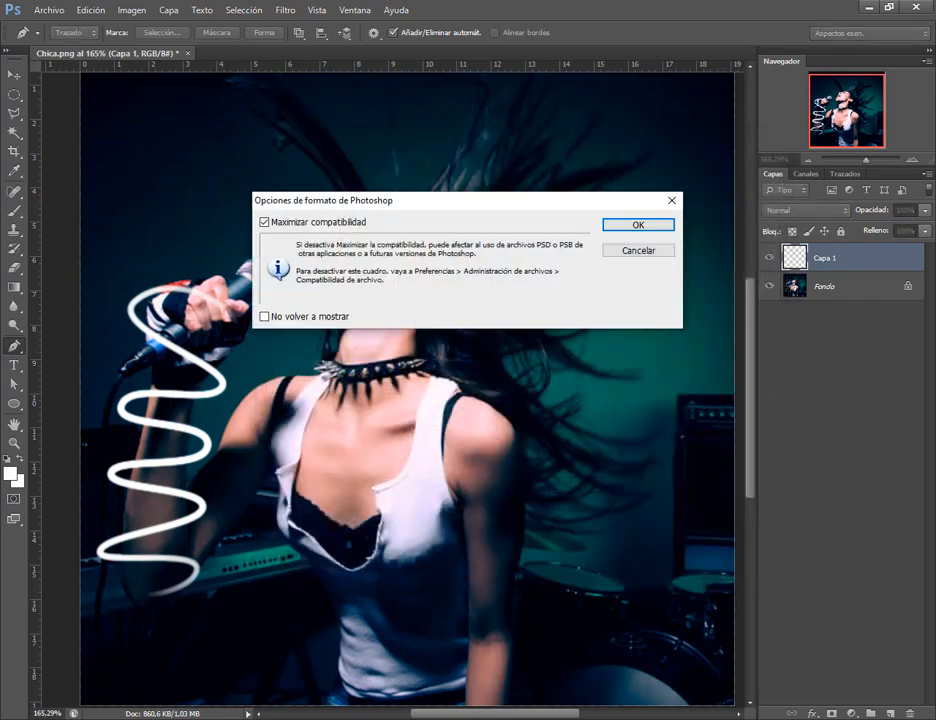
{"action": "left_click", "coordinate": [637, 218]}
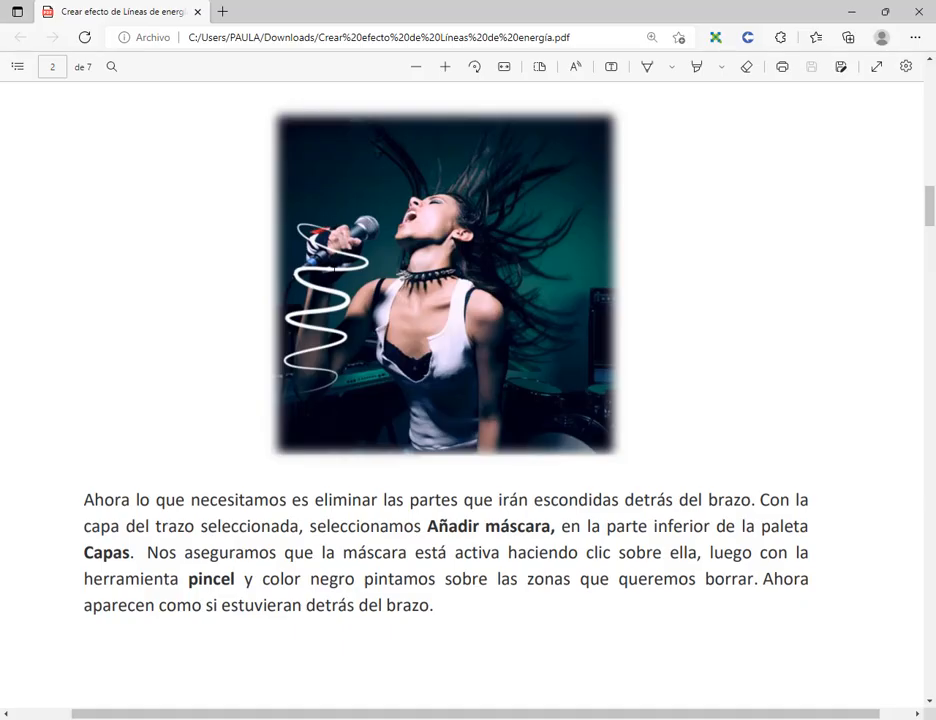
Switch to the PDF guide and read the layer mask instructions, the masked sample image and the Opciones de fusión paragraph on pages 2 and 3.
{"action": "scroll", "coordinate": [317, 327], "scroll_direction": "down", "scroll_amount": 2}
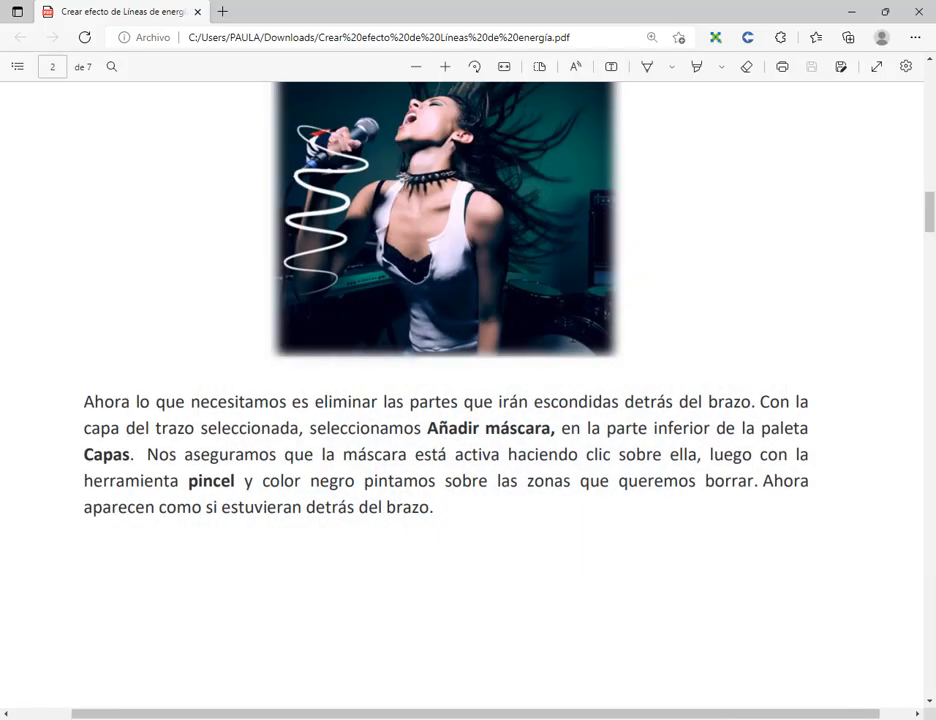
{"action": "scroll", "coordinate": [596, 306], "scroll_direction": "down", "scroll_amount": 5}
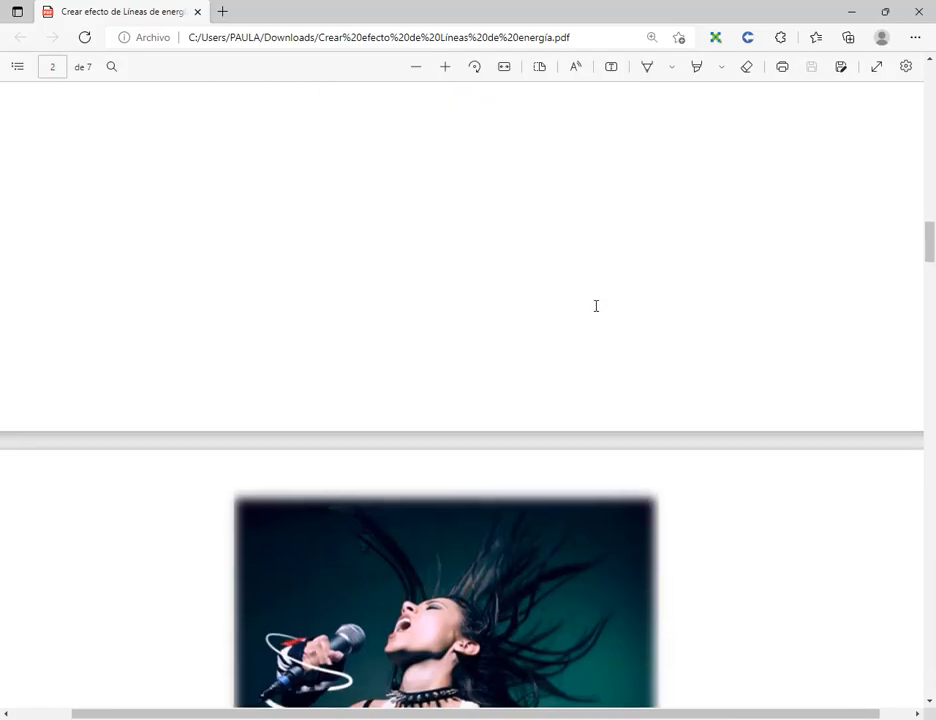
{"action": "scroll", "coordinate": [596, 306], "scroll_direction": "down", "scroll_amount": 6}
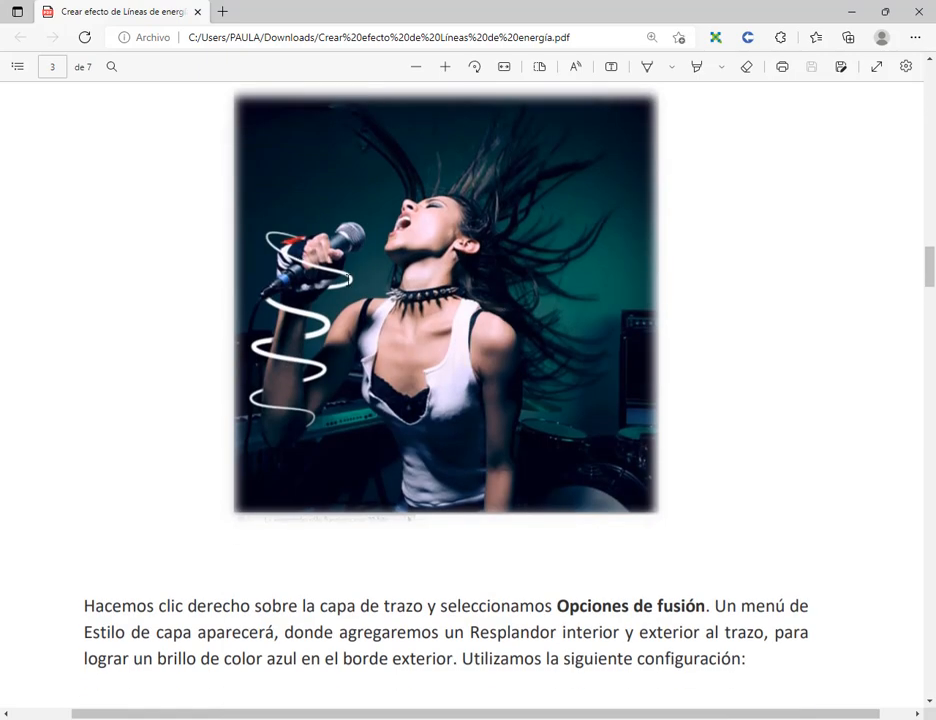